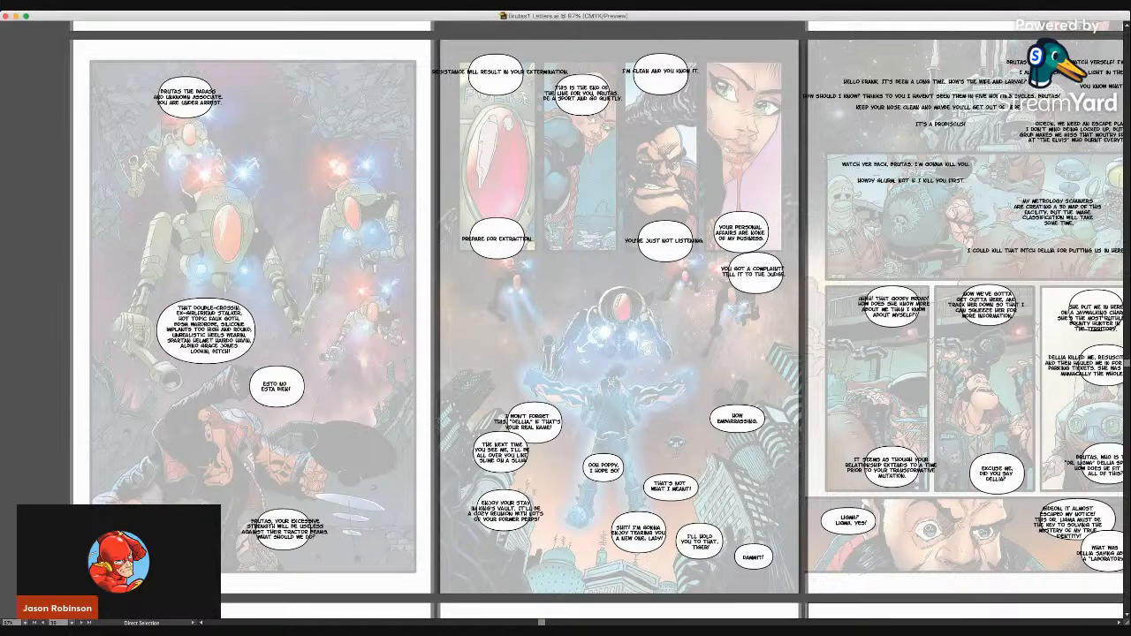
Look through the lettered comic pages to review balloon placement, finishing at the blood arena spread
scroll(1127, 371, down, 1)
scroll(1127, 371, down, 5)
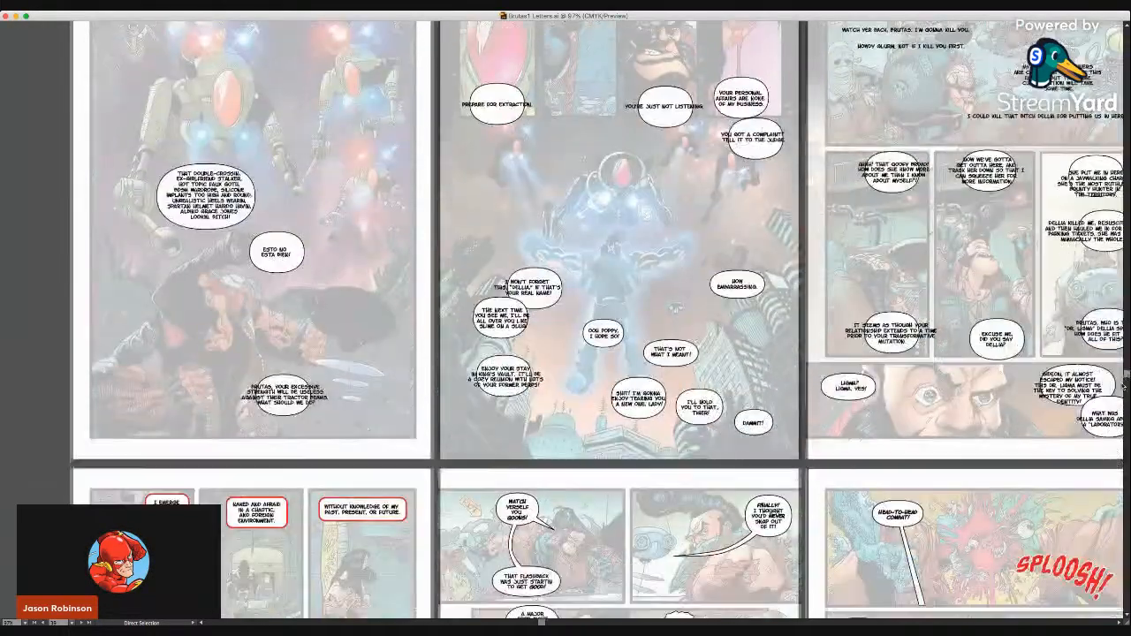
scroll(1114, 292, up, 10)
drag(1108, 252, 1083, 275)
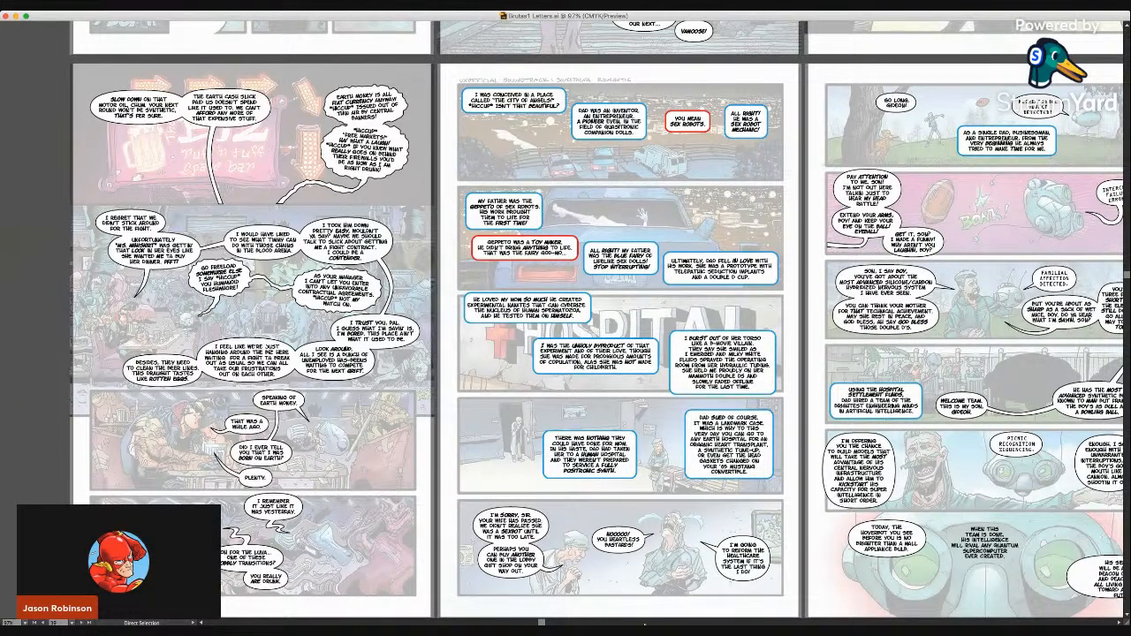
click(649, 625)
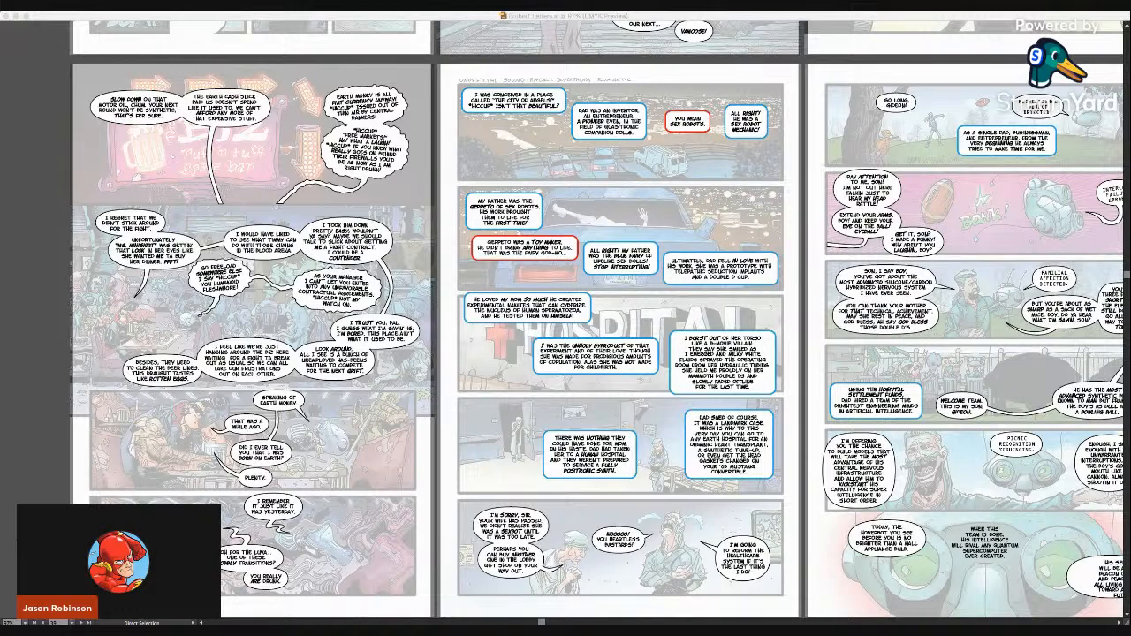
click(1017, 623)
drag(541, 623, 587, 623)
drag(1126, 275, 1127, 237)
drag(590, 623, 740, 623)
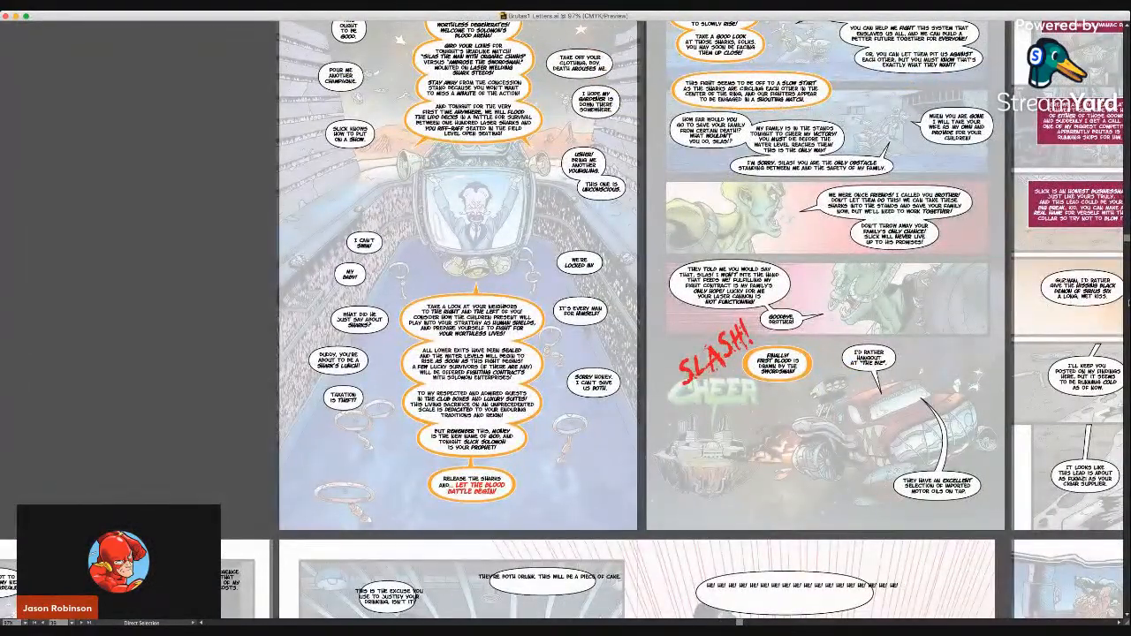
scroll(641, 321, up, 3)
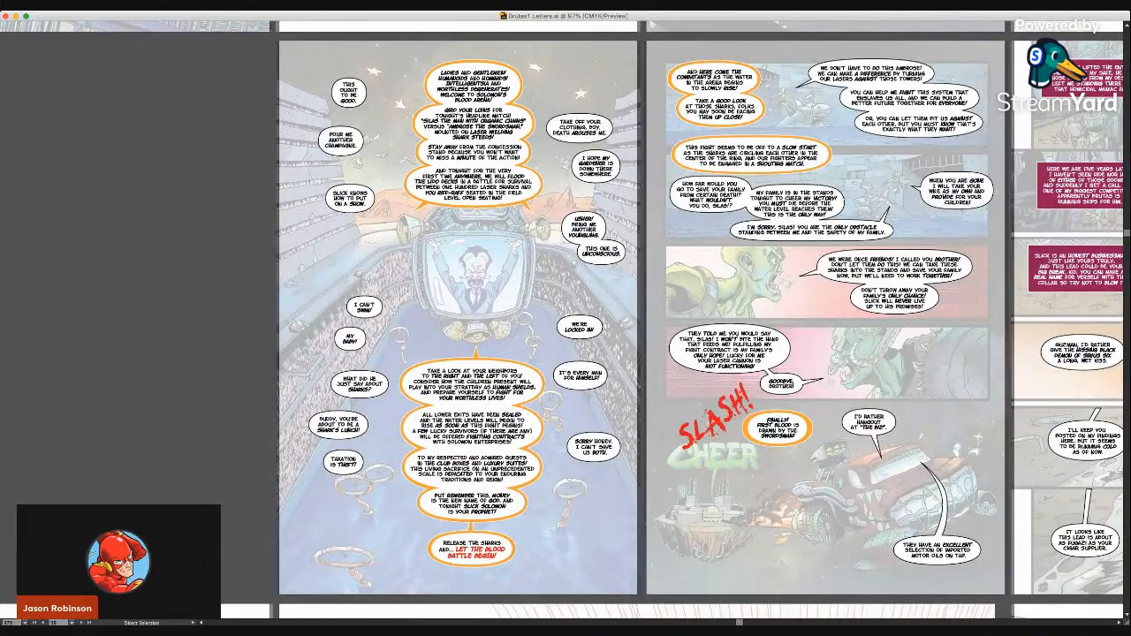
Display the dimmed arena splash page artwork at full strength and enlarge the page for viewing
click(1015, 148)
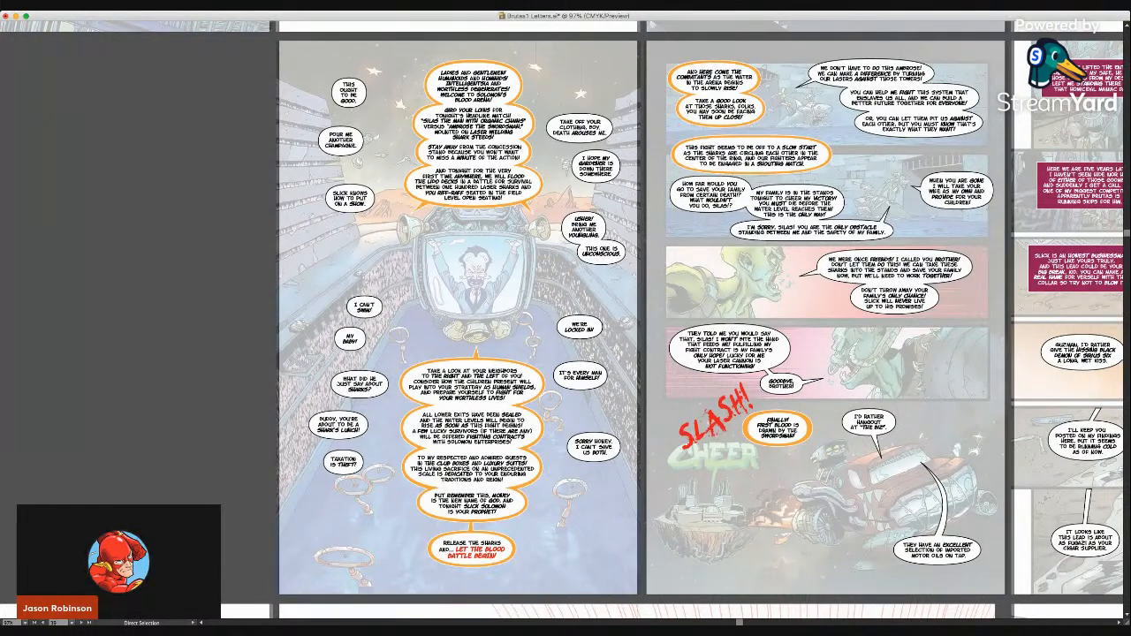
click(285, 306)
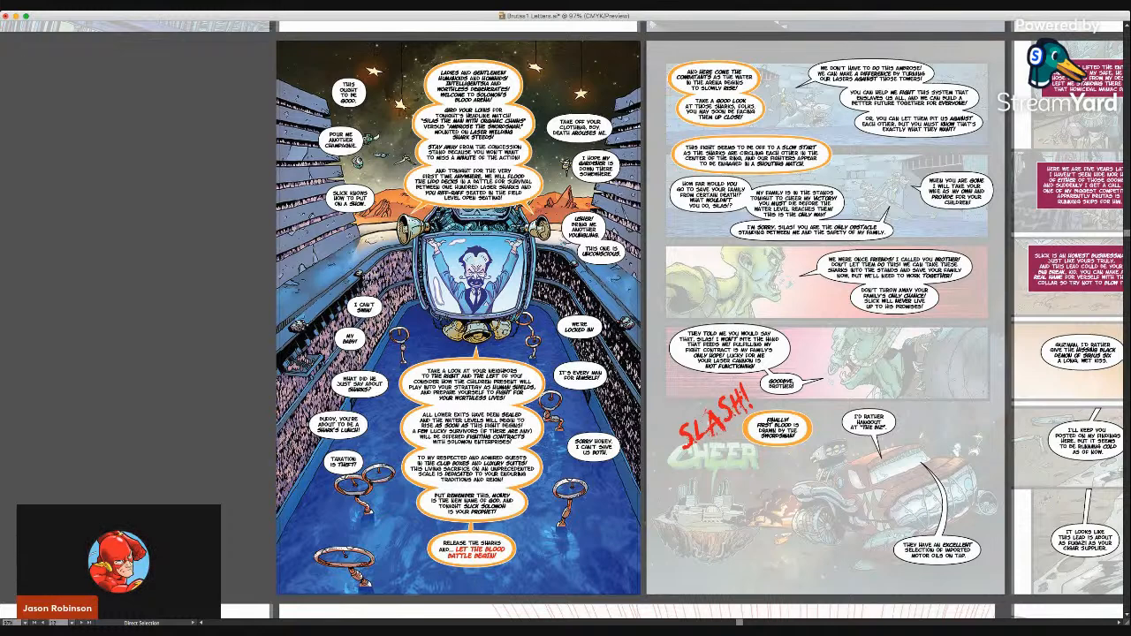
key(z)
click(643, 598)
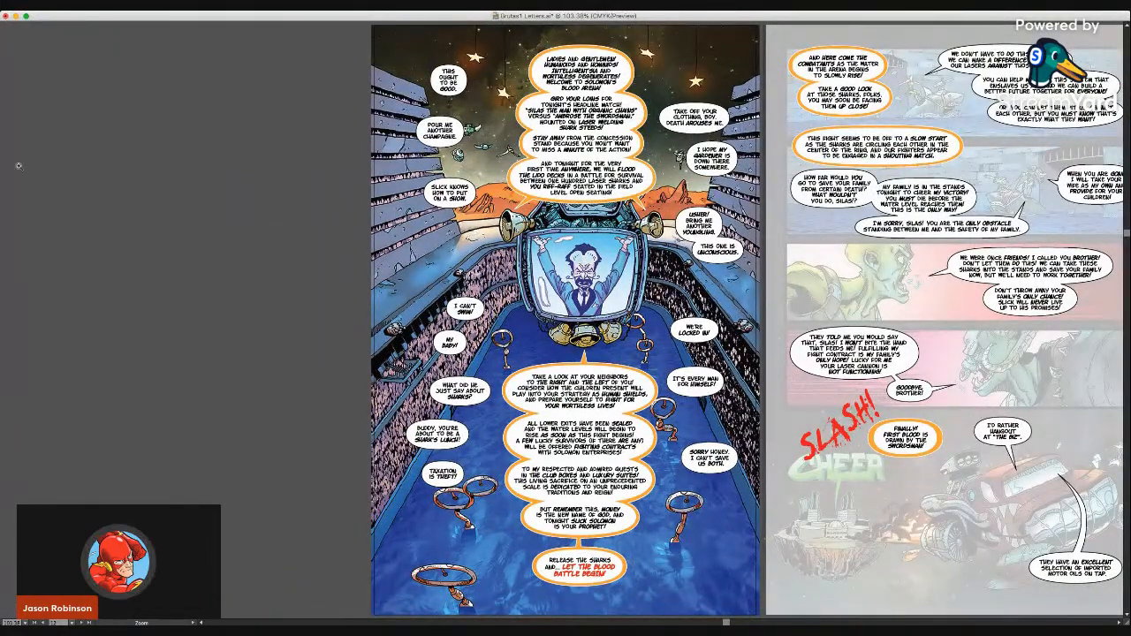
Switch to Brutas_DIGITAL.pdf in Acrobat and examine the unlettered artwork of the arena page and the following page
key(super+Tab)
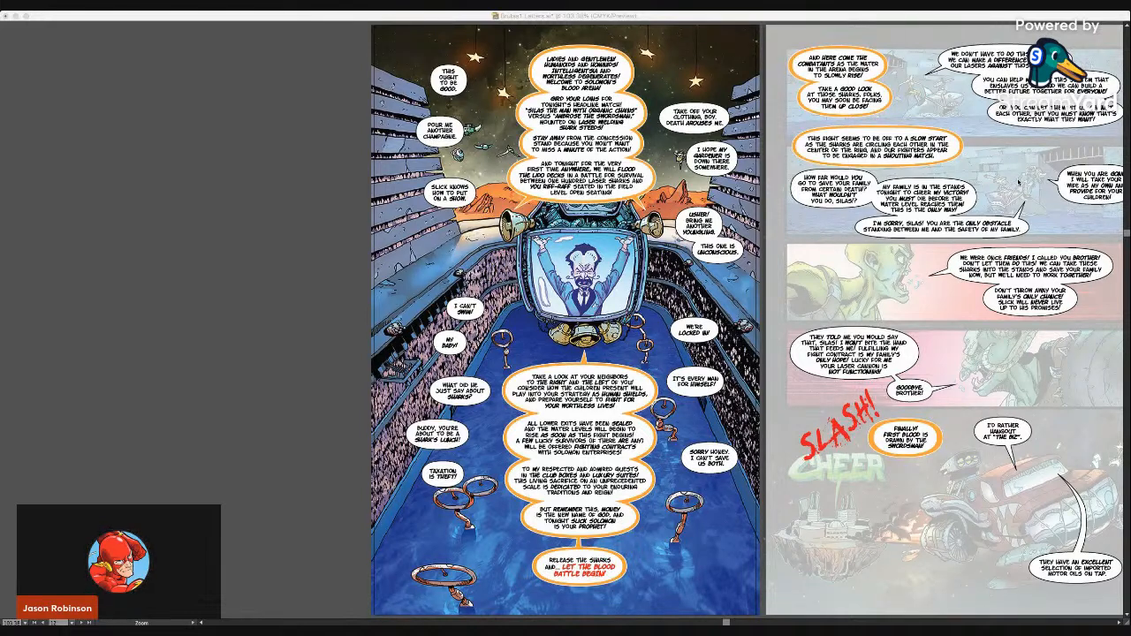
click(1016, 184)
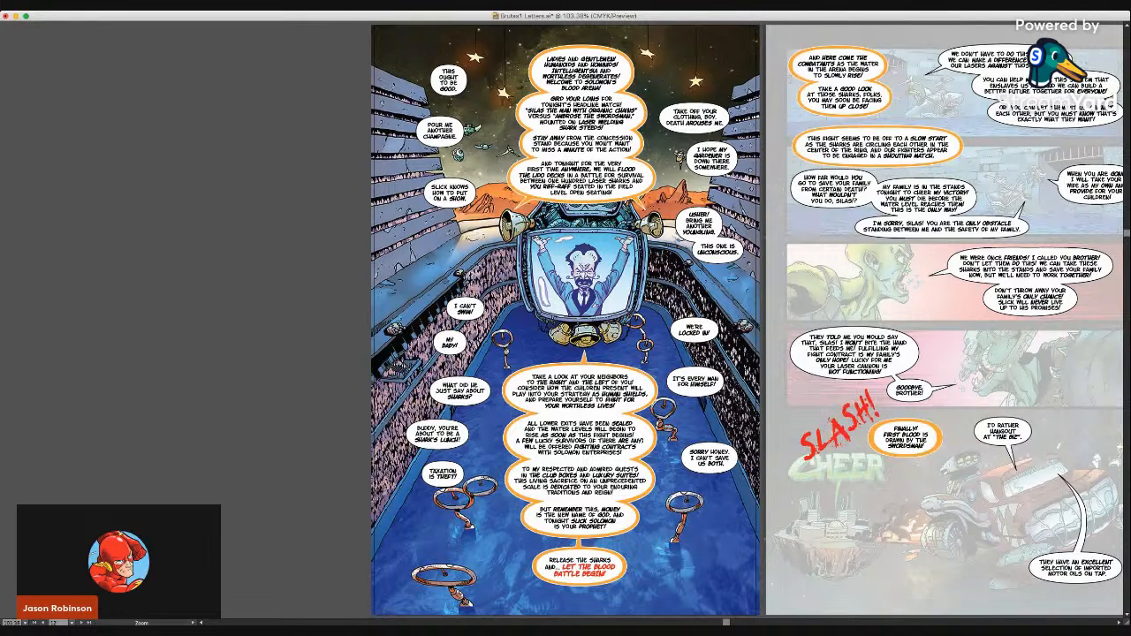
key(super+Tab)
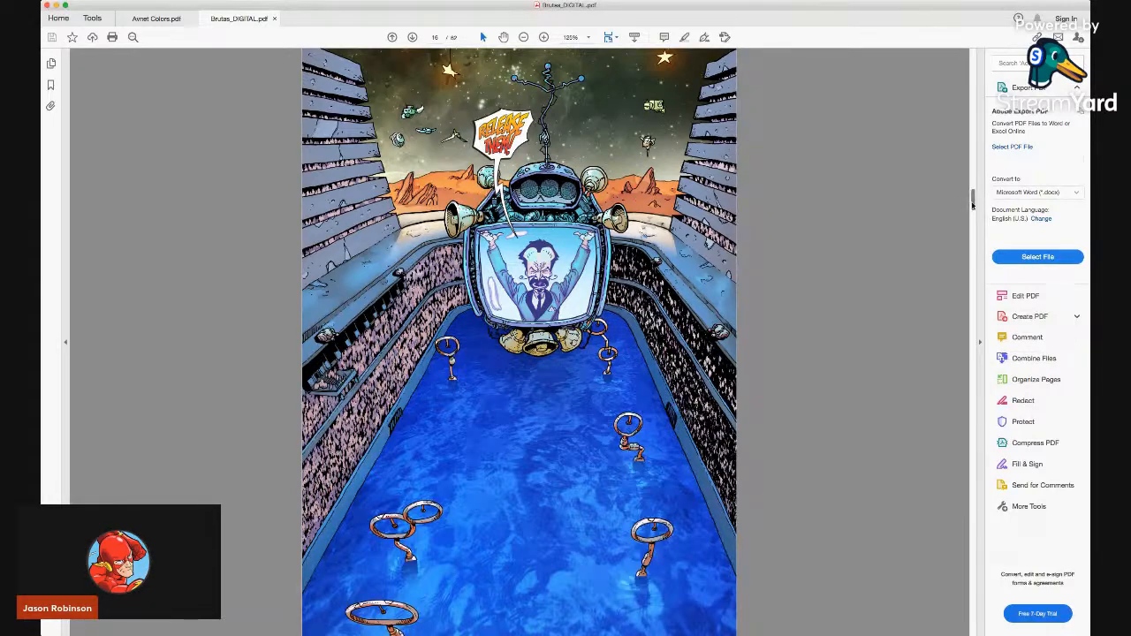
drag(973, 205, 972, 210)
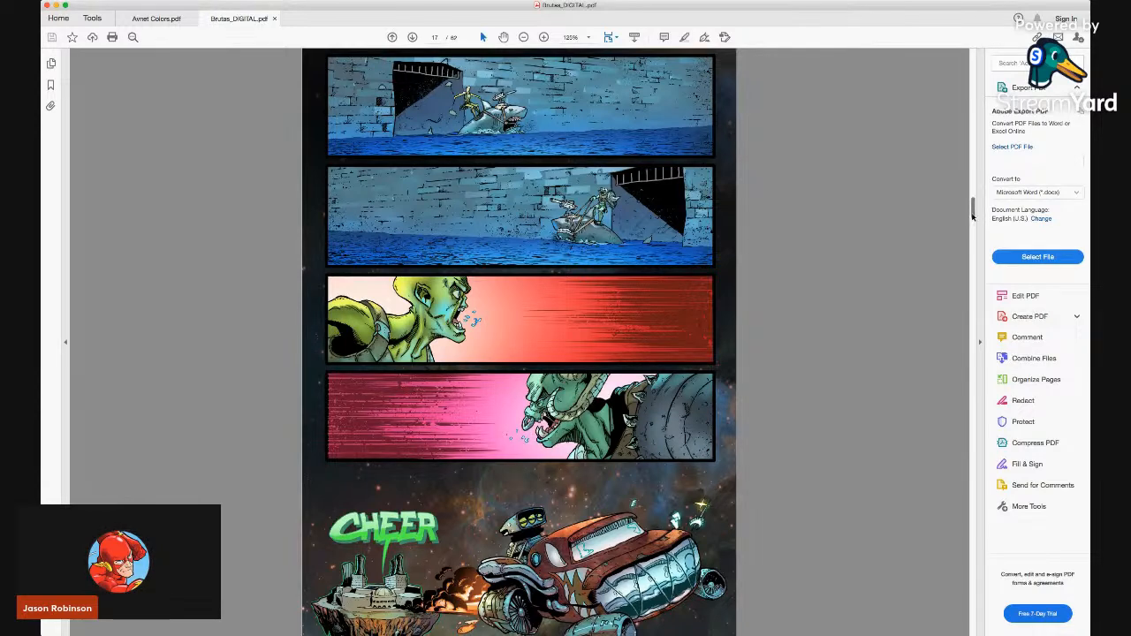
drag(972, 215, 972, 215)
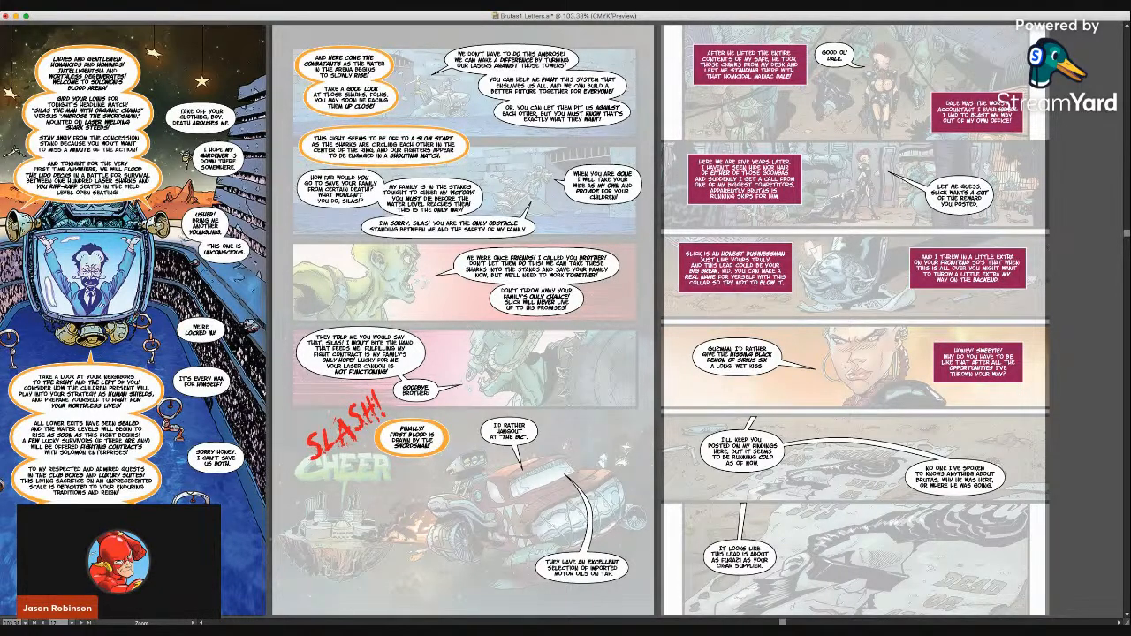
key(super+Tab)
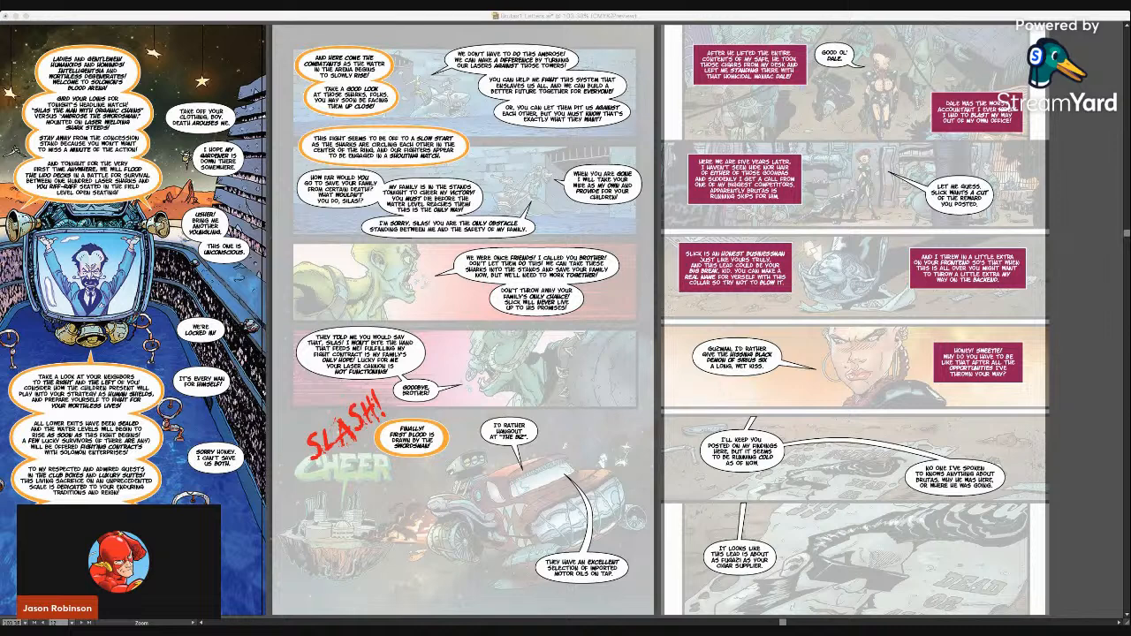
click(1034, 487)
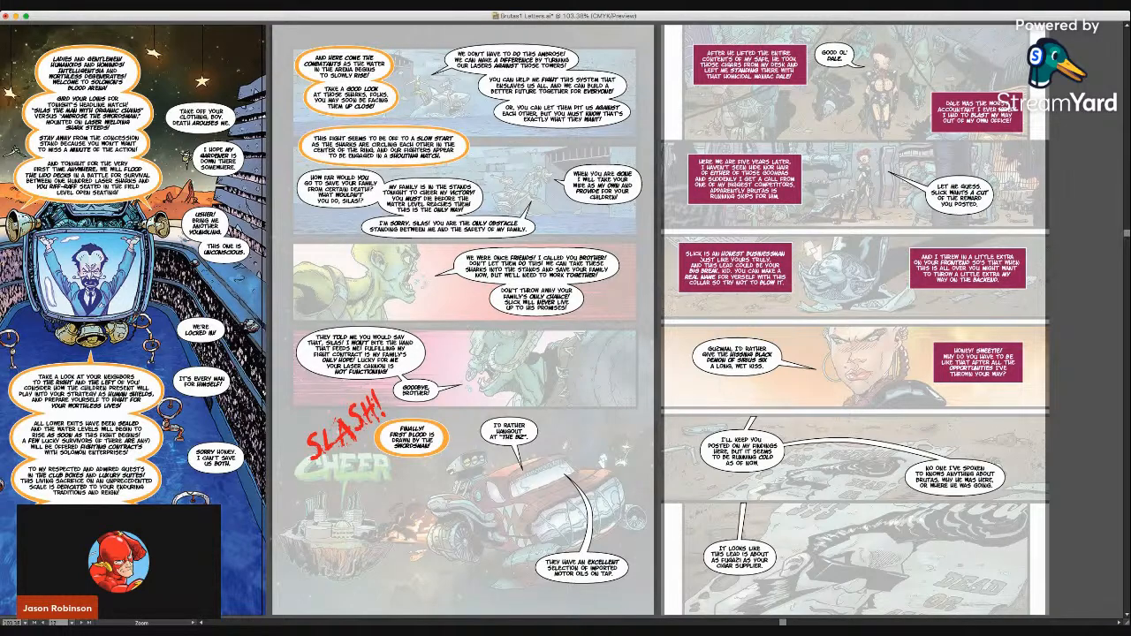
Shrink the "A TAG TEAM, EH?" balloon closer around its text and shift it slightly within the green fight panel
drag(1127, 235, 1098, 324)
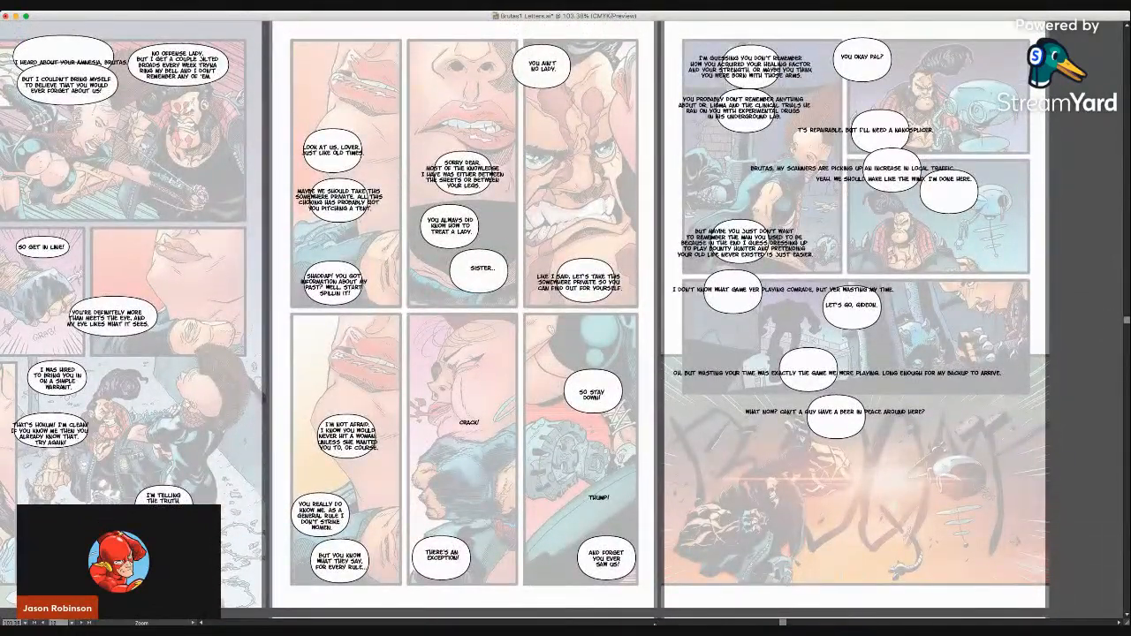
click(744, 623)
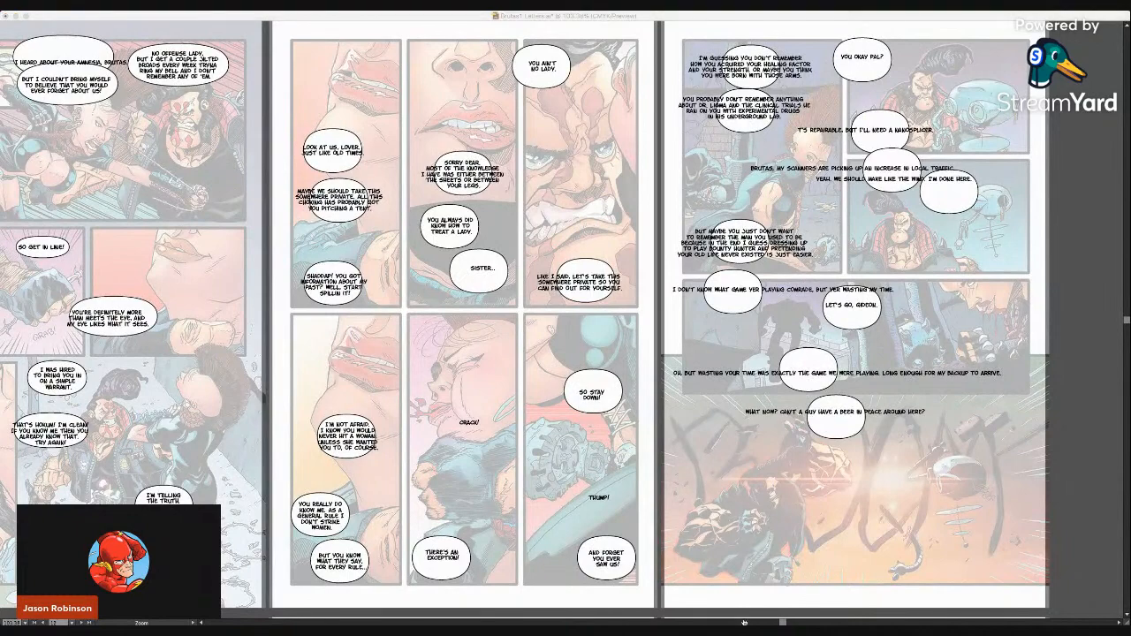
click(1026, 616)
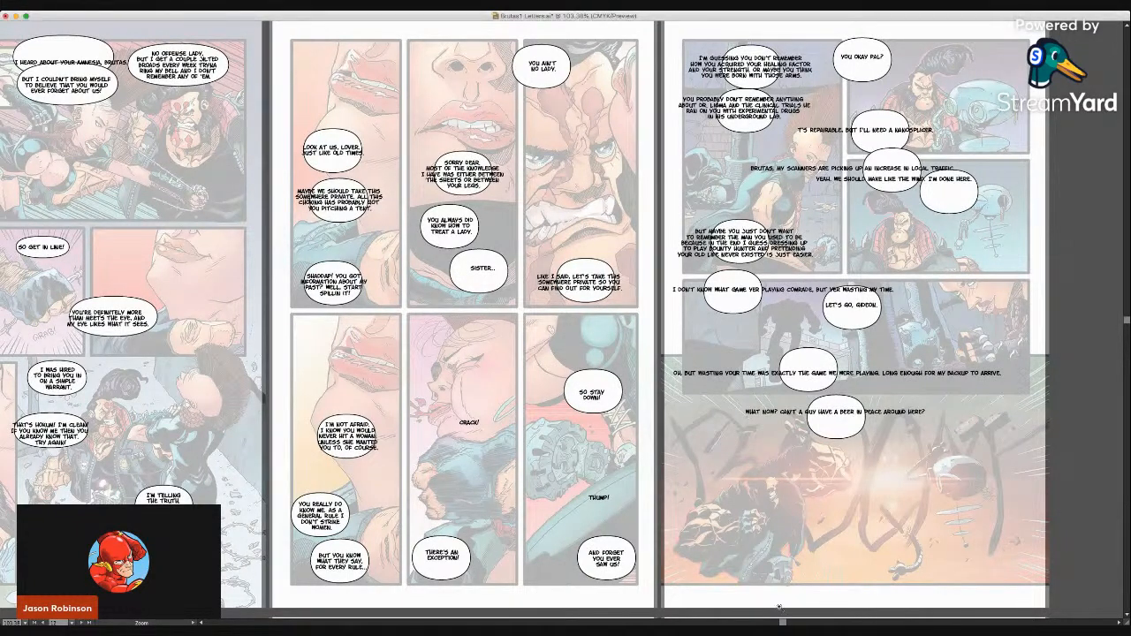
drag(782, 622, 604, 622)
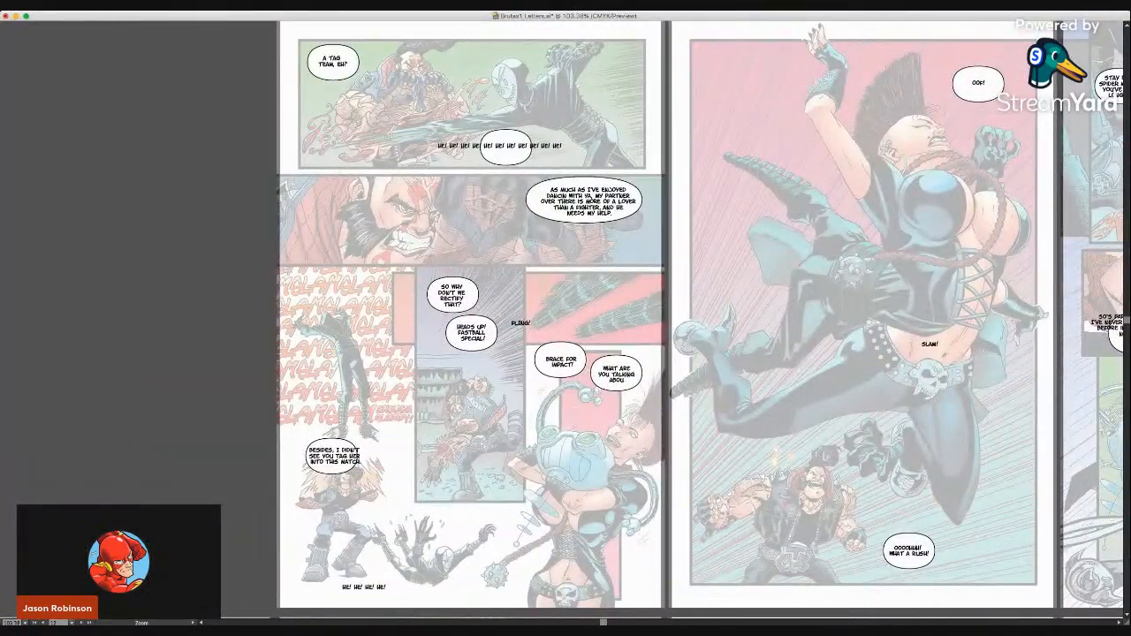
drag(284, 29, 678, 323)
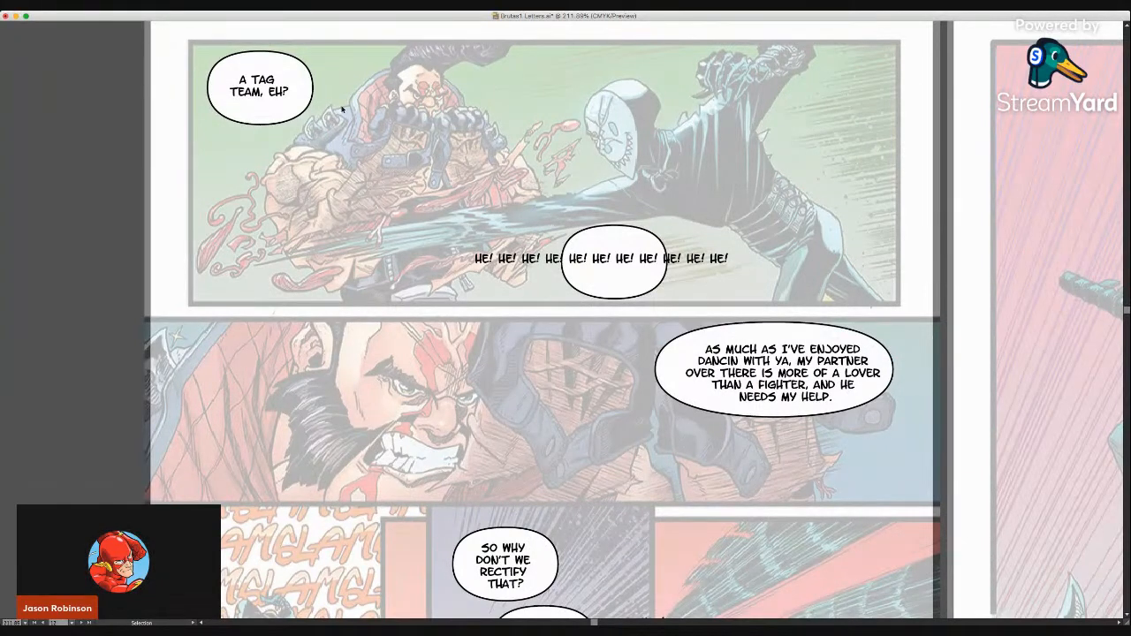
click(285, 109)
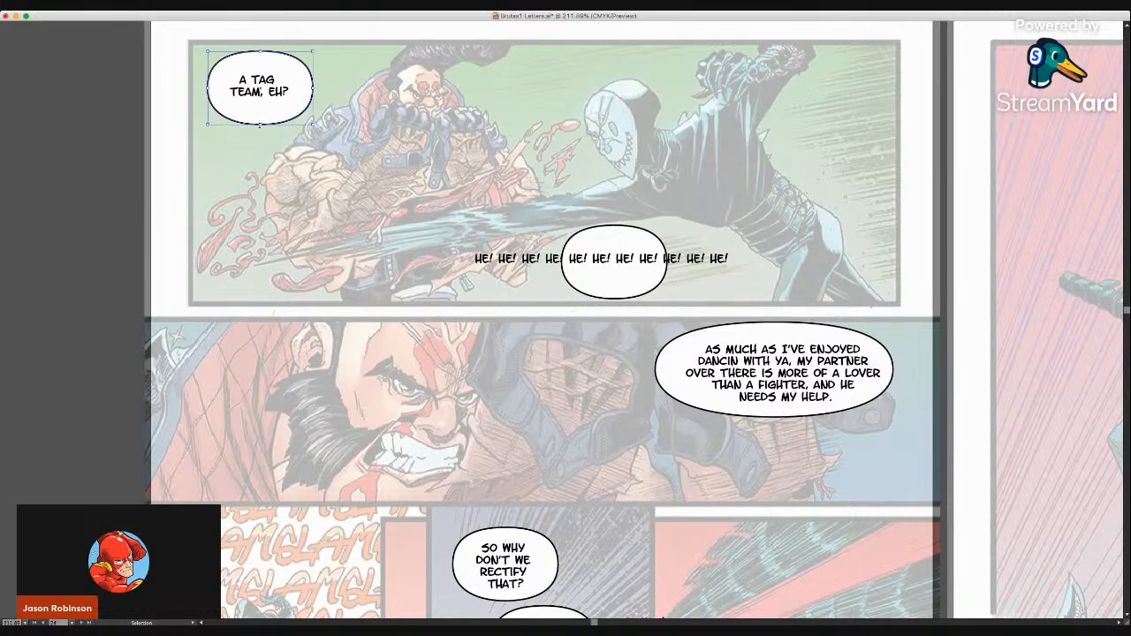
drag(259, 124, 262, 115)
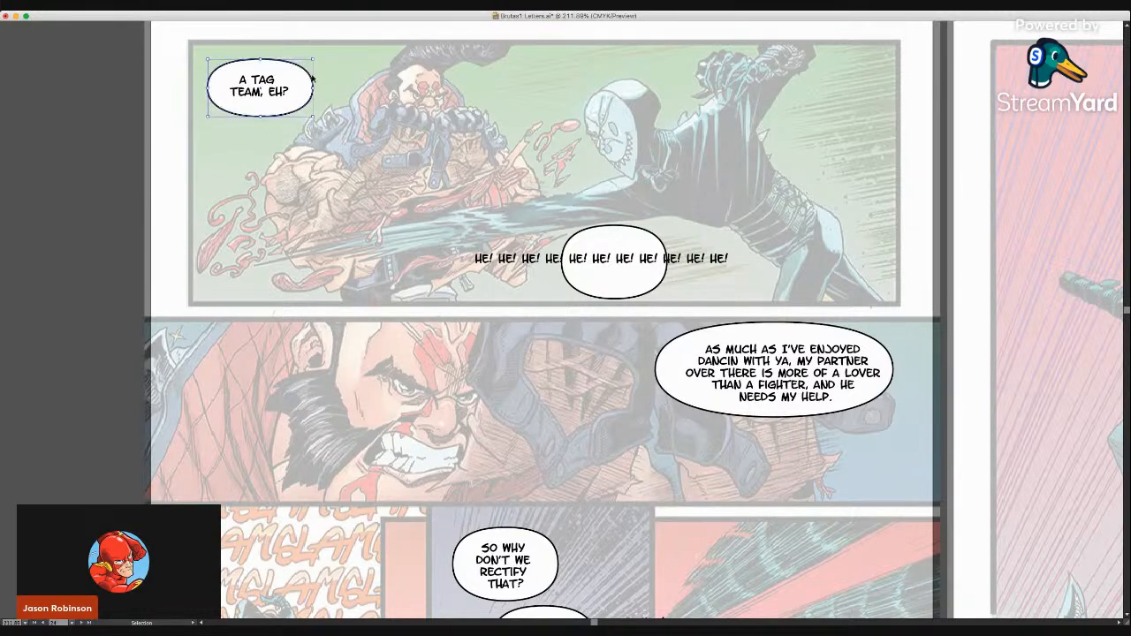
drag(312, 88, 308, 91)
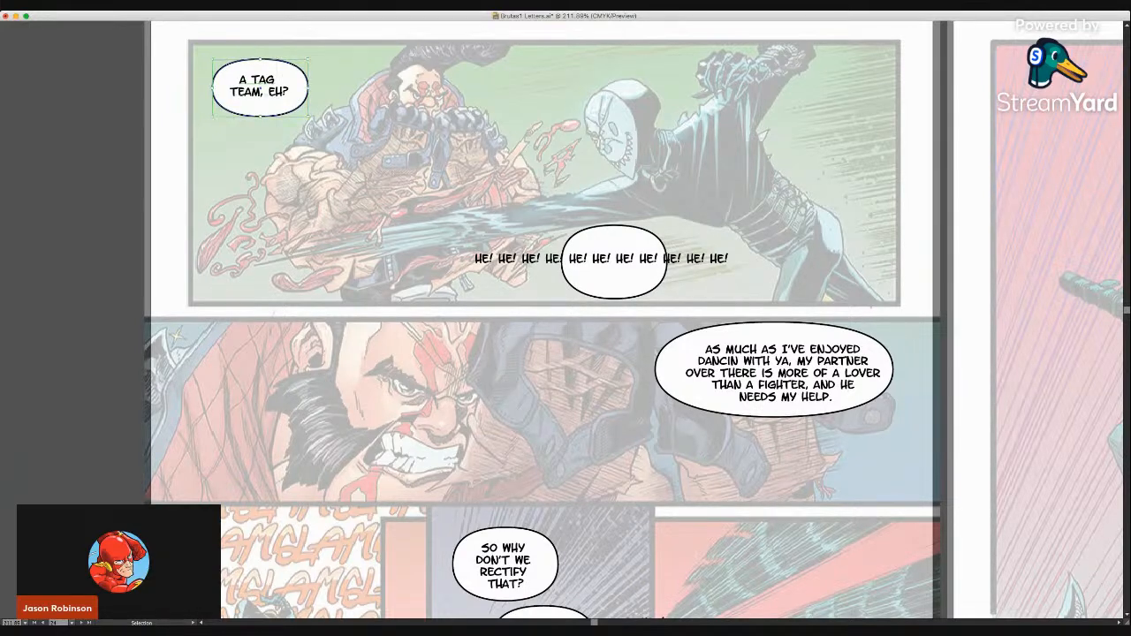
key(Left)
drag(301, 92, 307, 91)
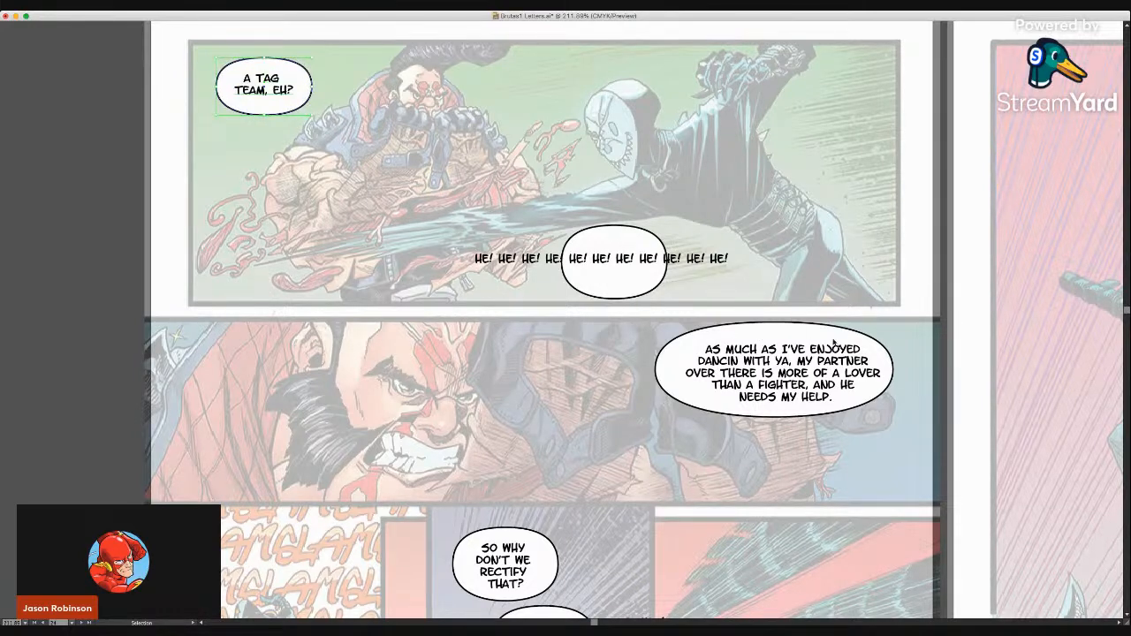
Centre the "AS MUCH AS I'VE ENJOYED" text in its balloon and delete the trailing spaces at its line ends
click(792, 372)
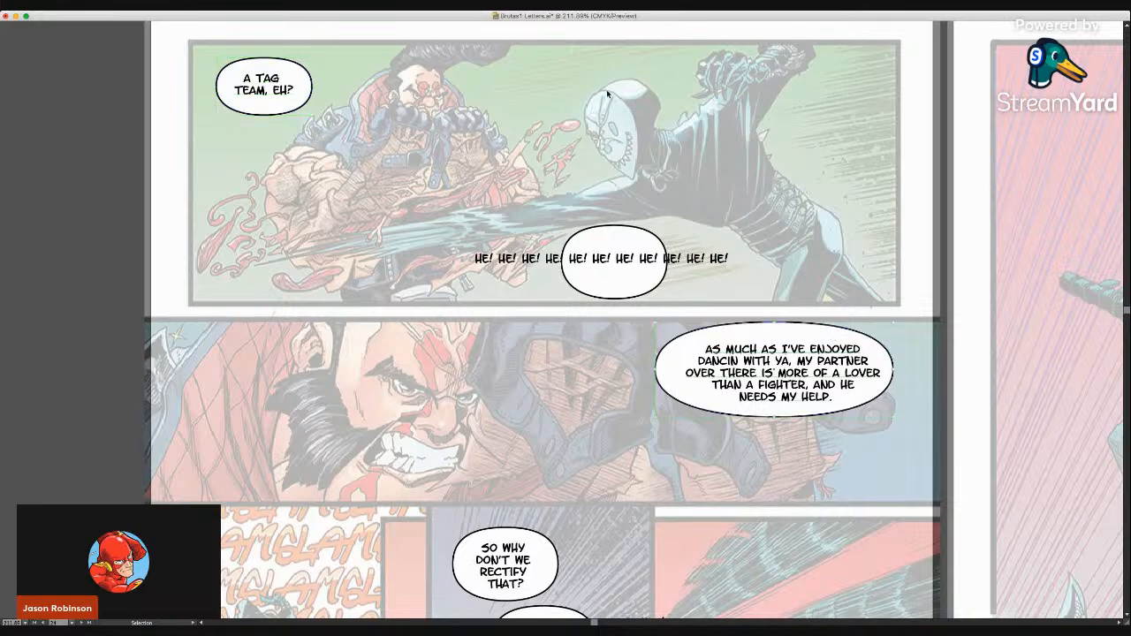
key(F2)
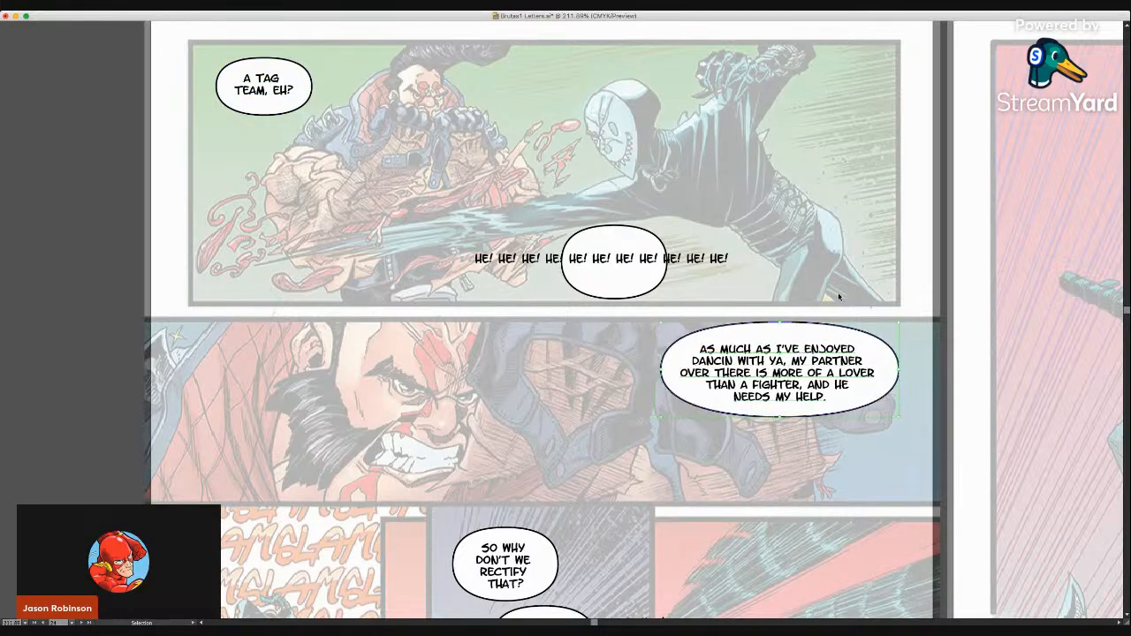
click(911, 376)
double_click(855, 378)
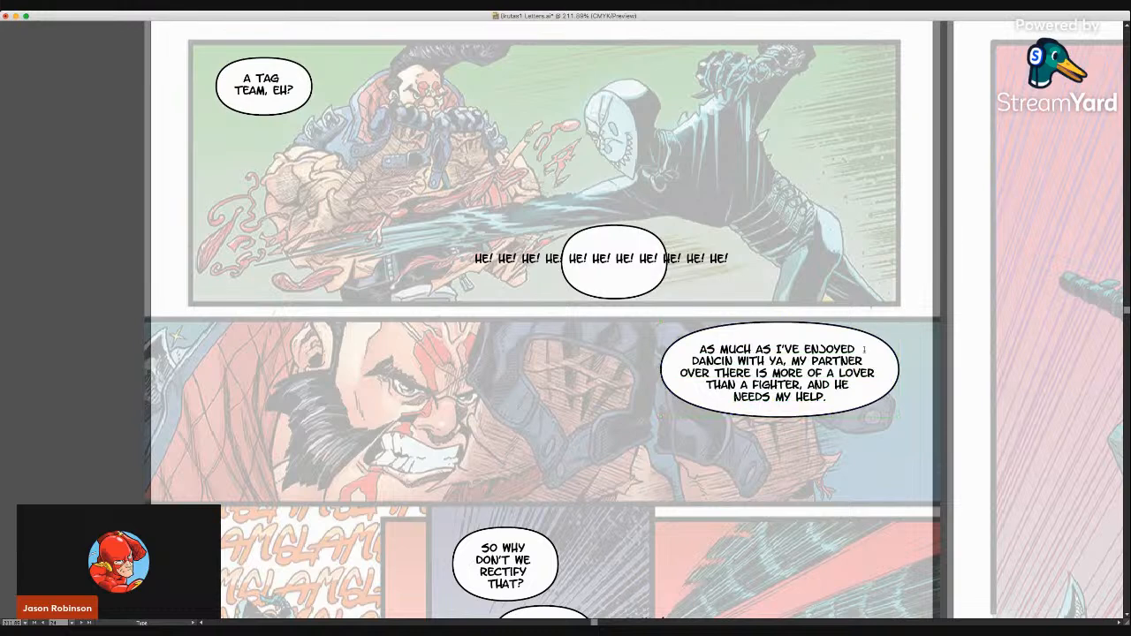
key(BackSpace)
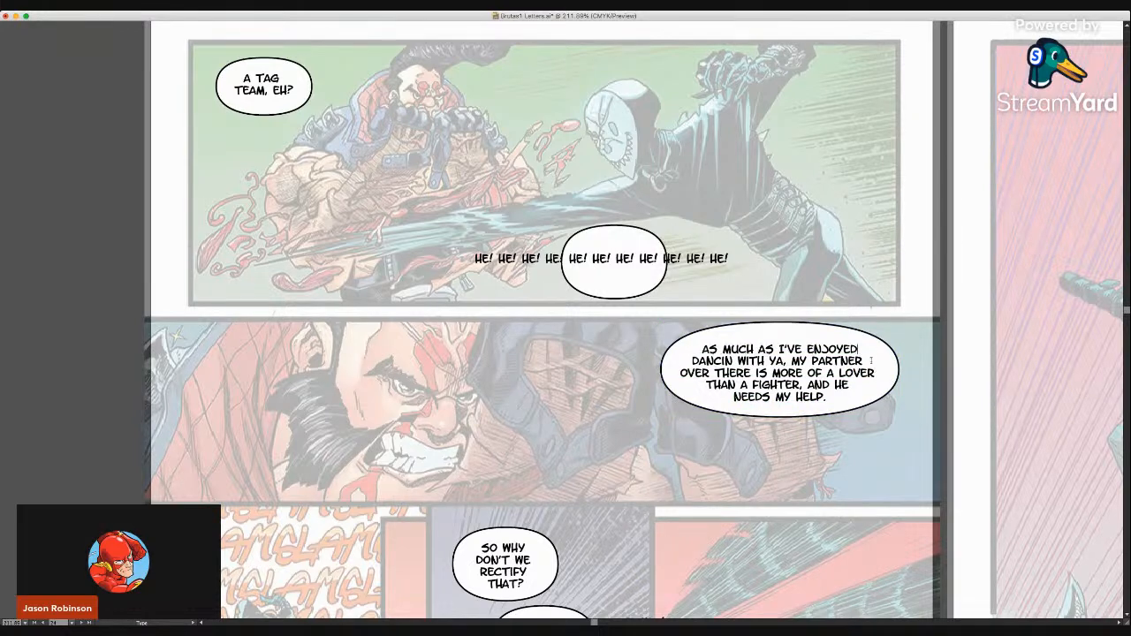
key(BackSpace)
click(875, 385)
key(BackSpace)
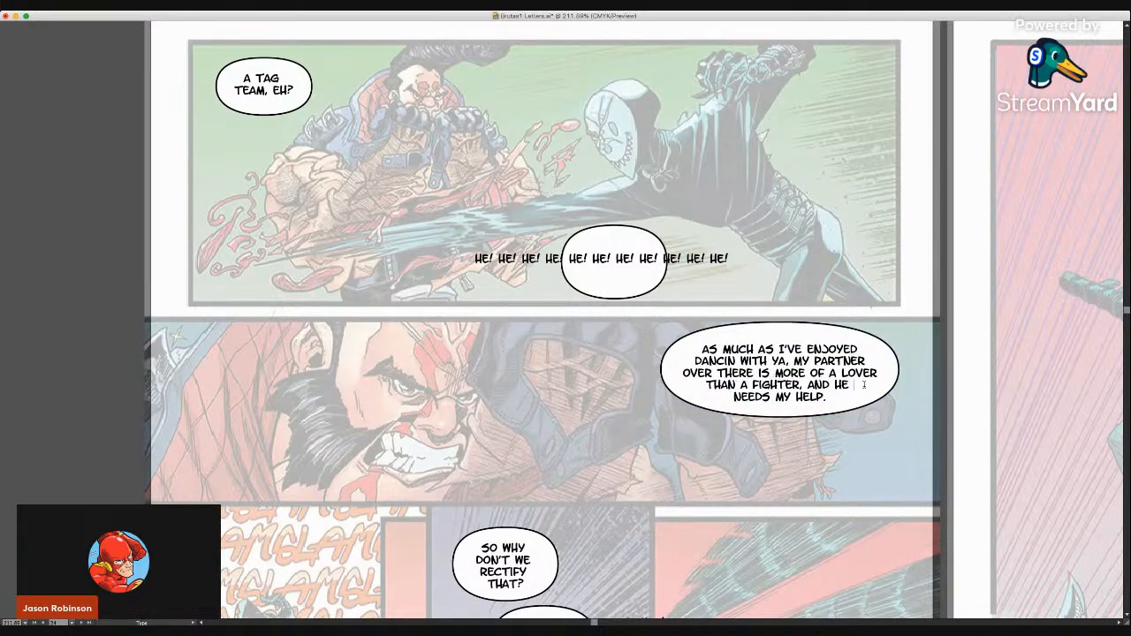
key(BackSpace)
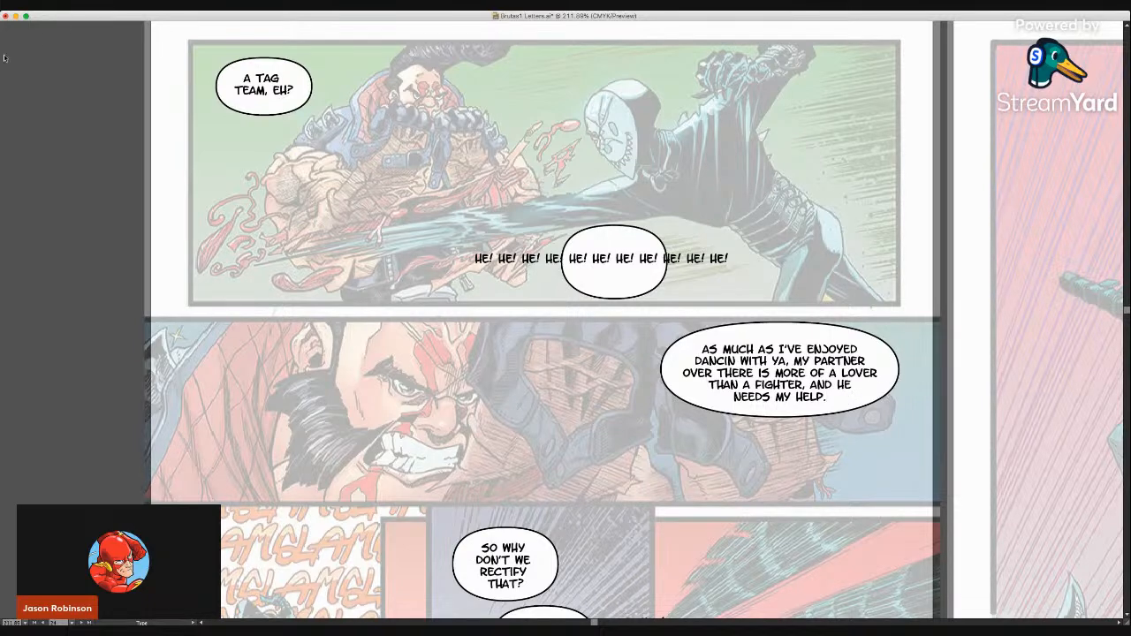
key(Escape)
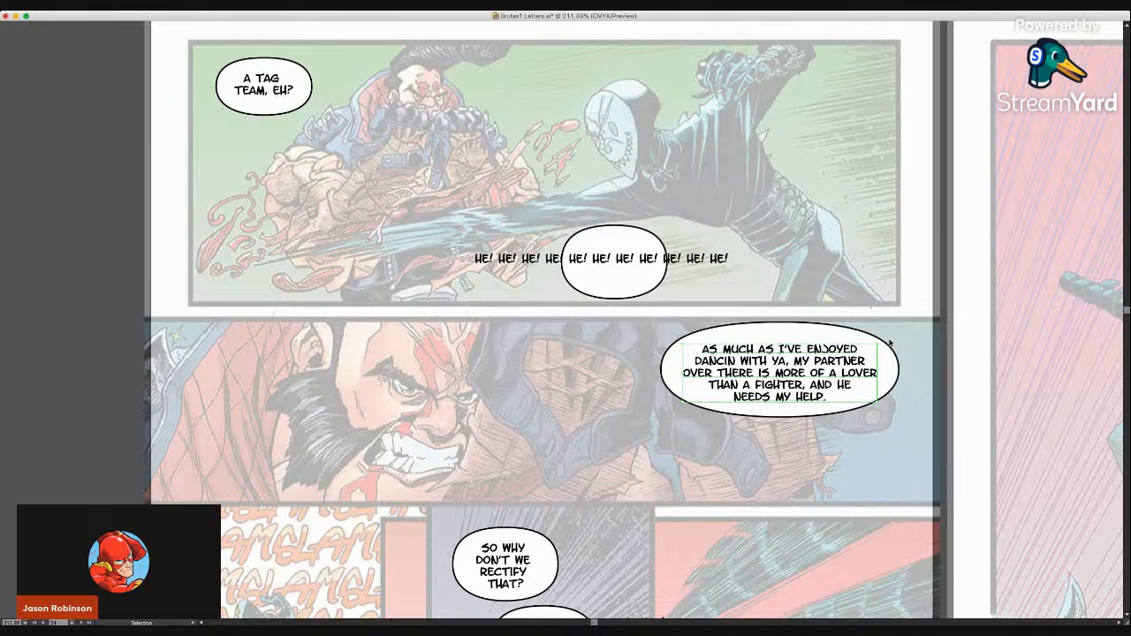
Reduce the height and width of the "AS MUCH AS I'VE ENJOYED" balloon to fit its text more closely
click(822, 334)
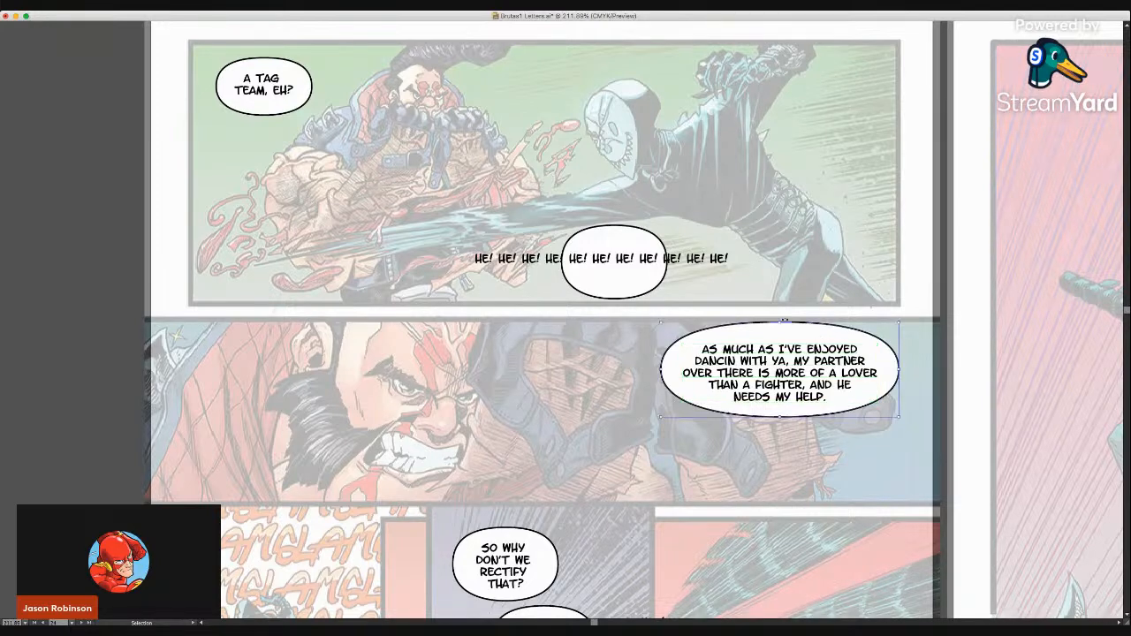
drag(779, 322, 782, 330)
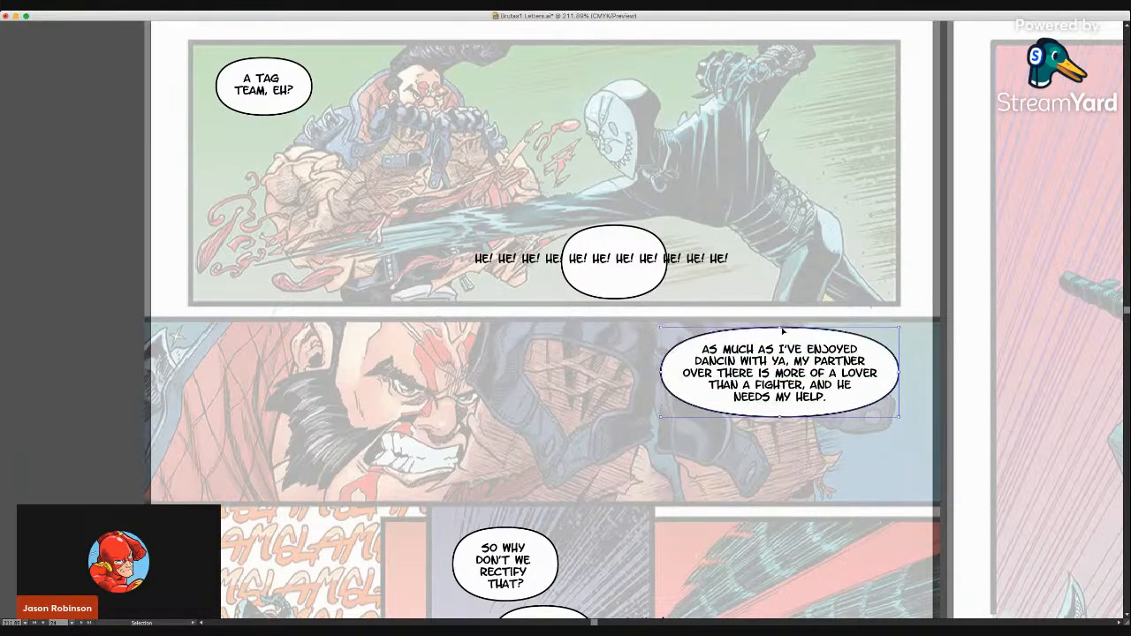
drag(779, 417, 779, 414)
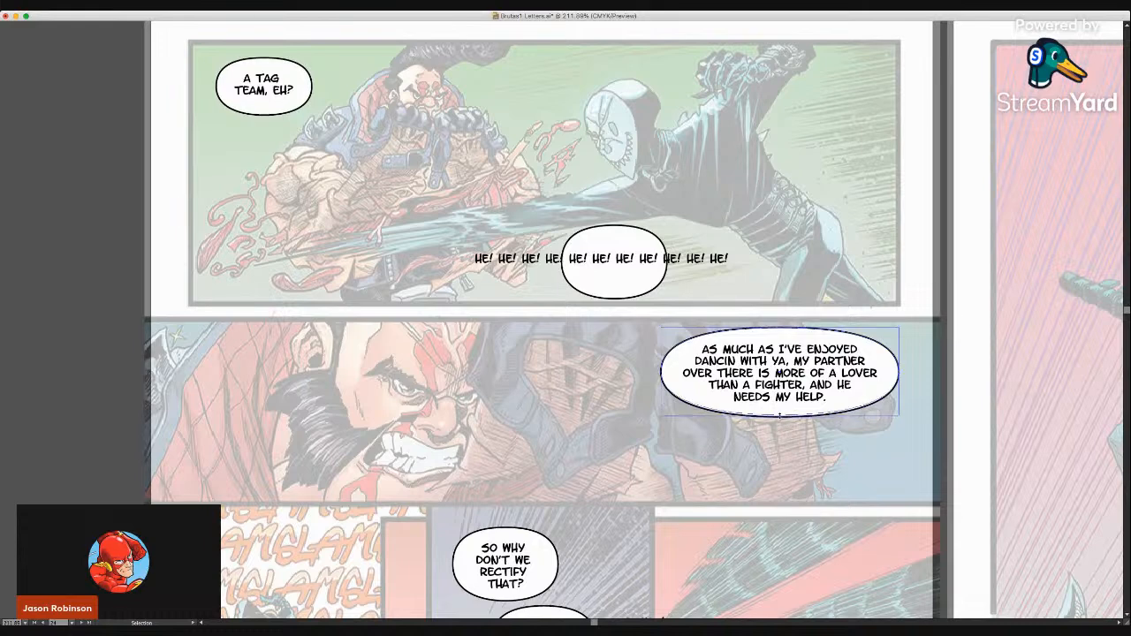
drag(898, 372, 893, 375)
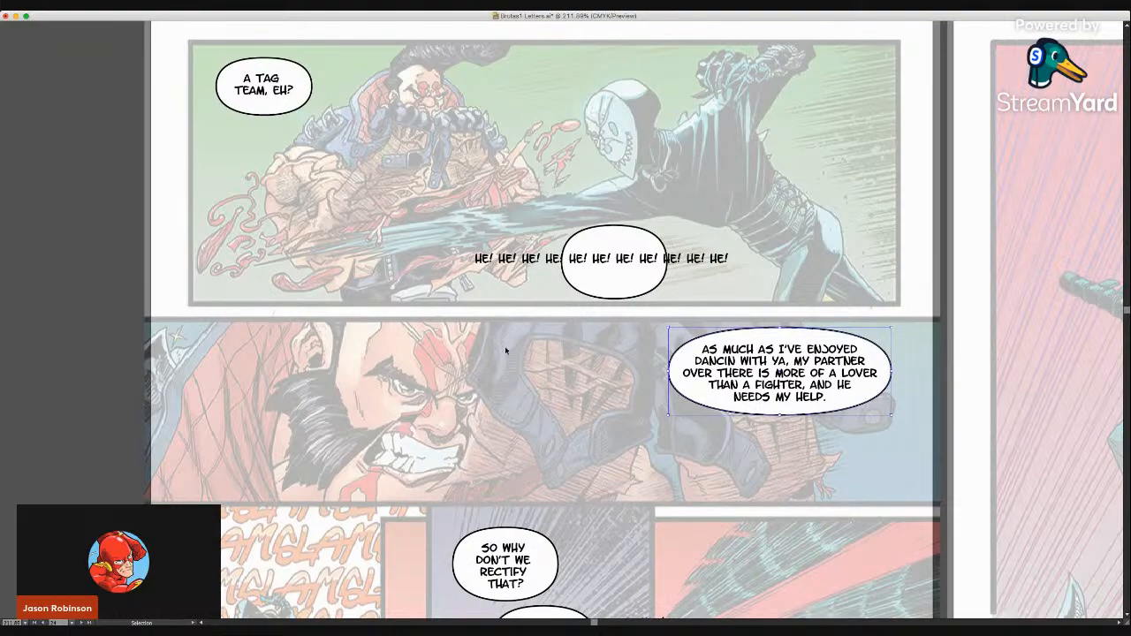
Widen and slightly flatten the "BESIDES, I DIDN'T" balloon around its text, and move both up over the SLAM lettering panel
scroll(544, 318, down, 5)
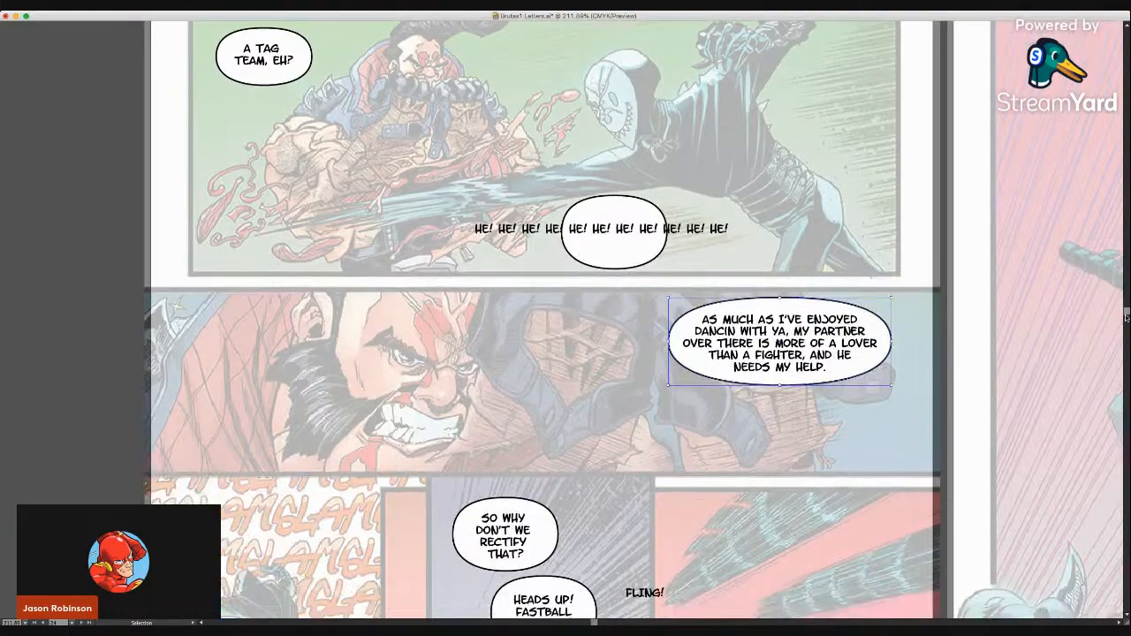
scroll(336, 327, down, 3)
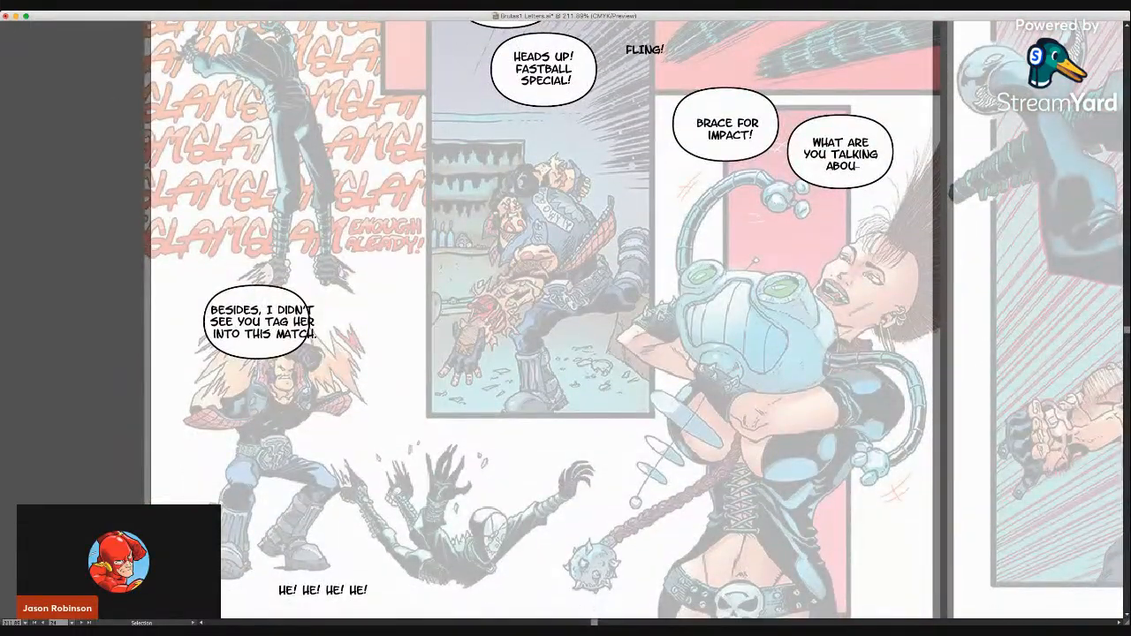
click(300, 306)
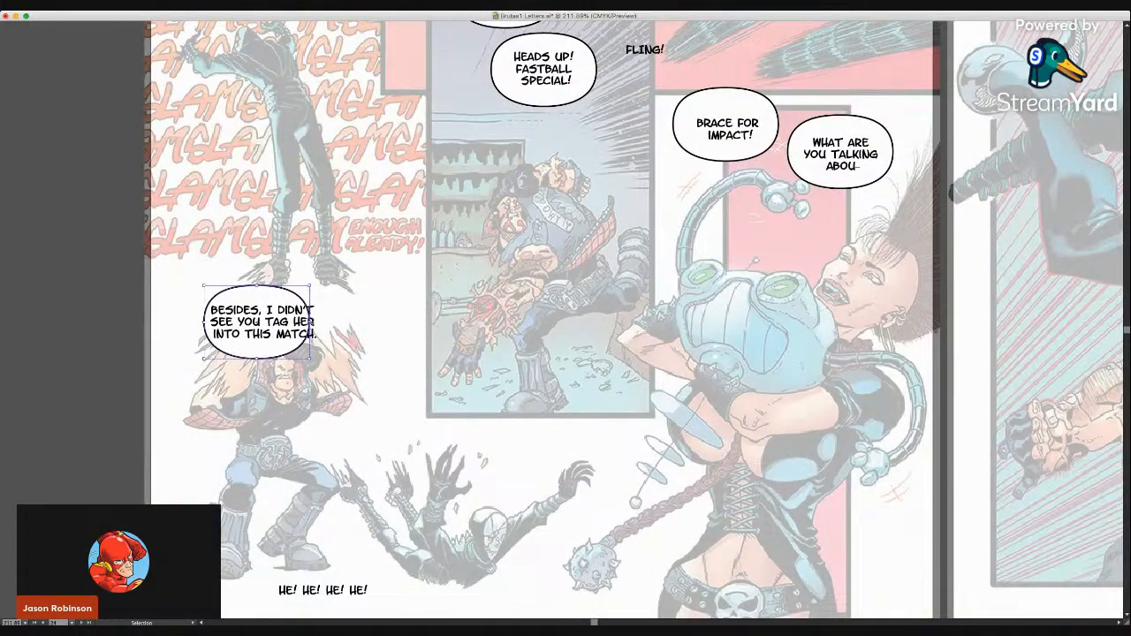
drag(322, 323, 332, 322)
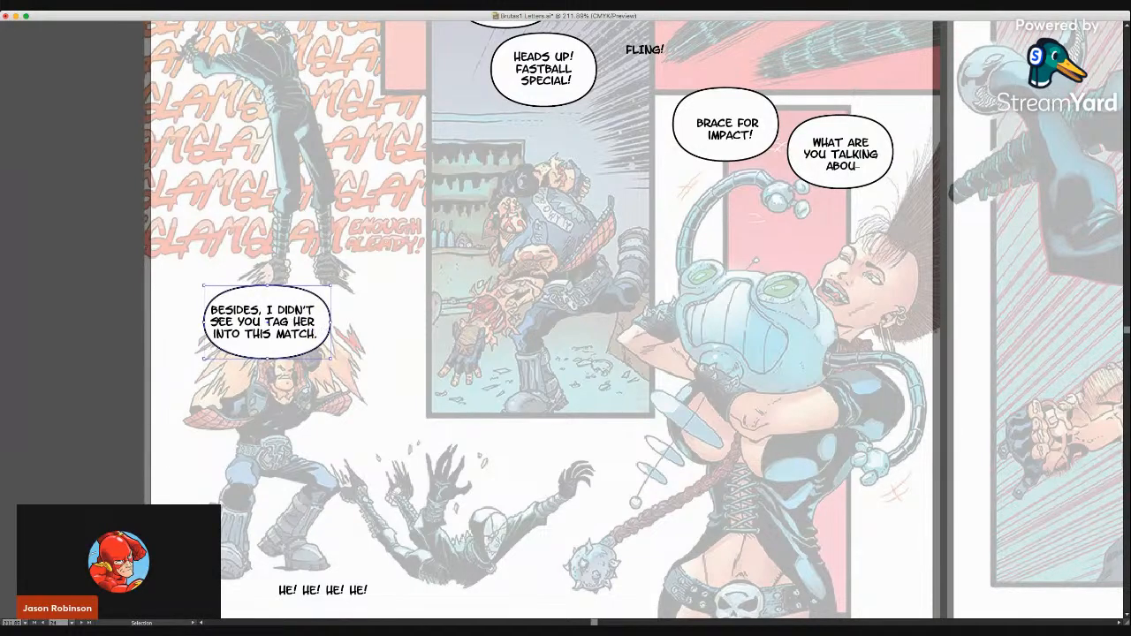
drag(203, 322, 195, 323)
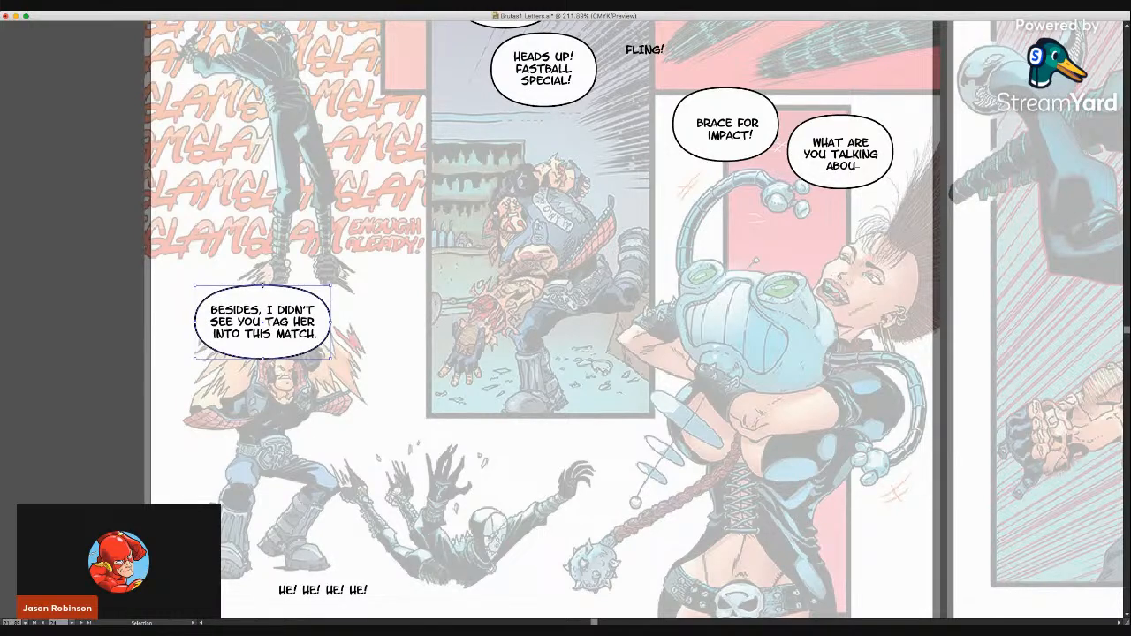
drag(262, 285, 262, 288)
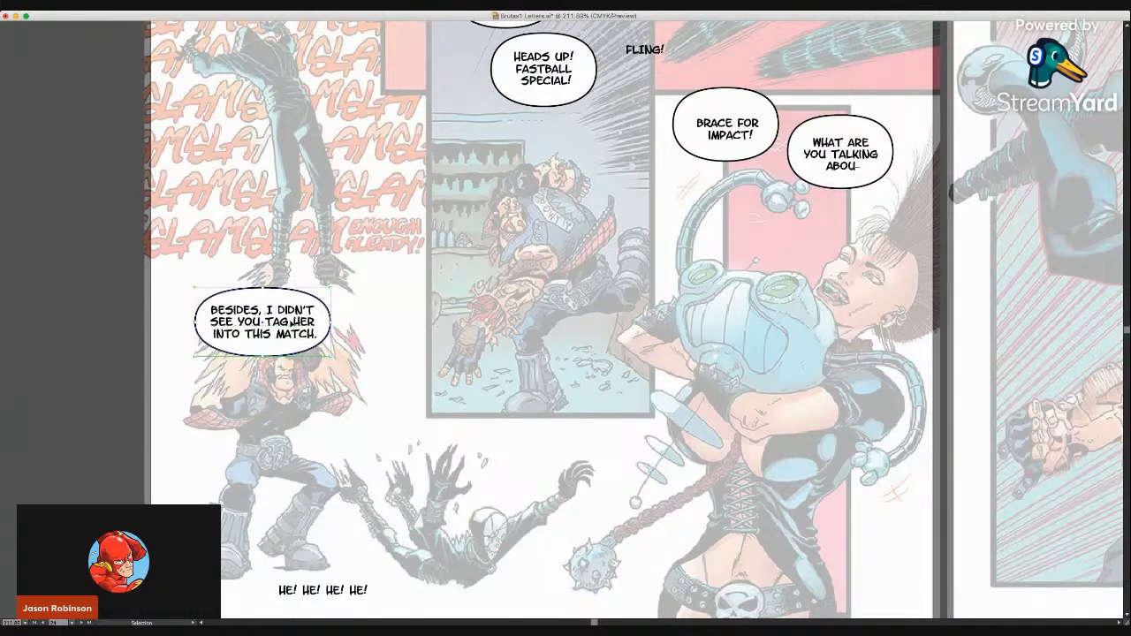
drag(291, 323, 251, 198)
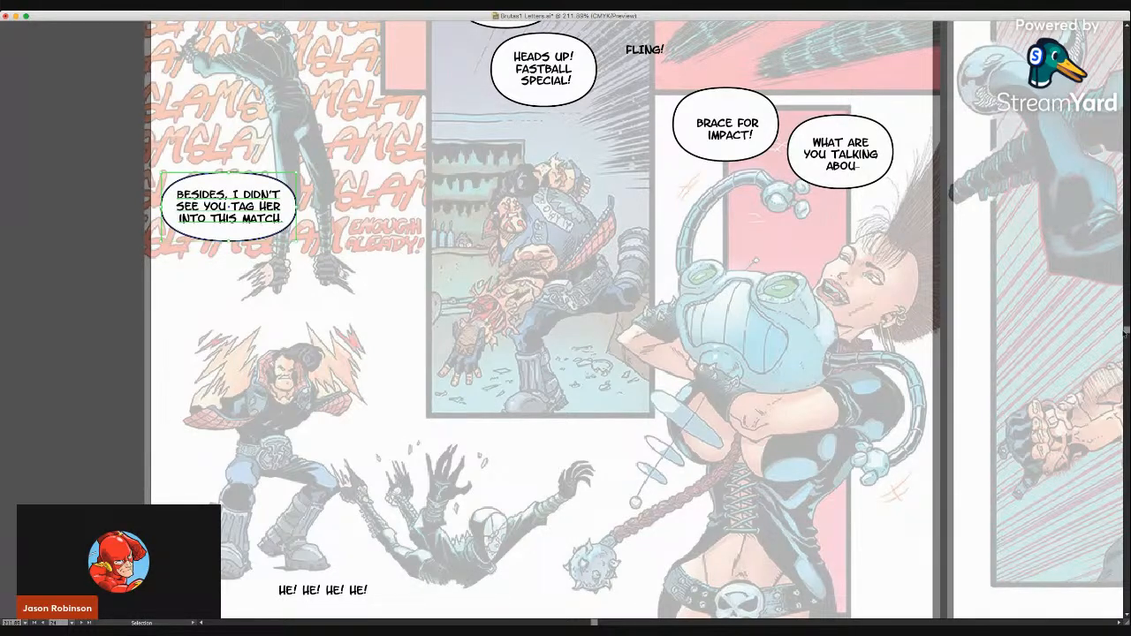
Narrow the "SO WHY DON'T WE RECTIFY THAT?" balloon around its text and centre the text within it
scroll(1126, 329, up, 2)
scroll(1126, 329, up, 6)
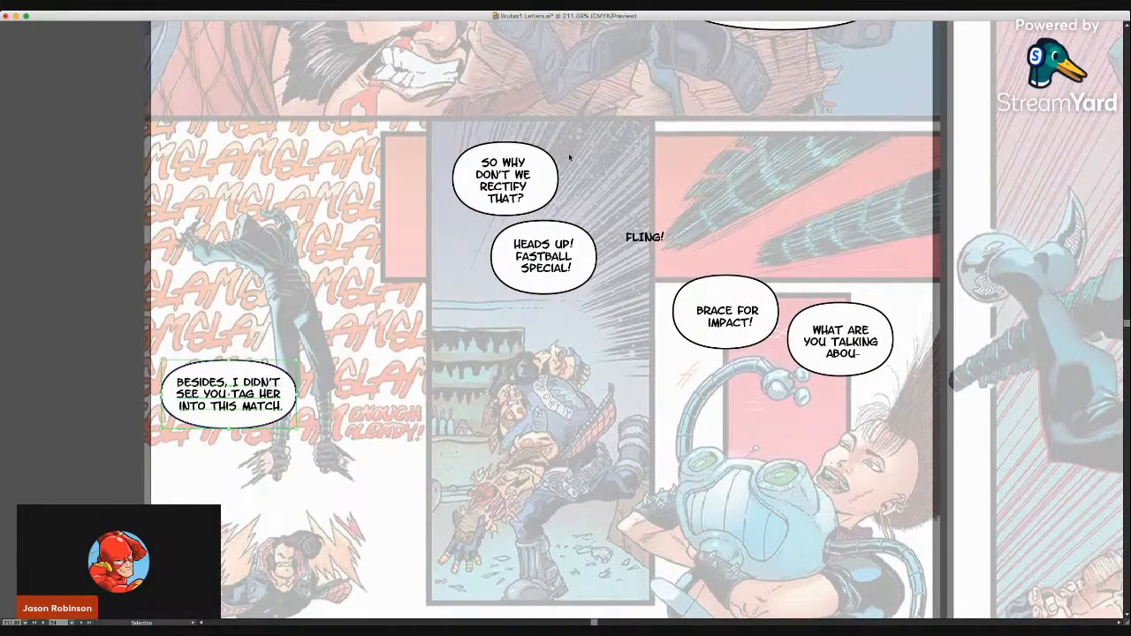
click(557, 181)
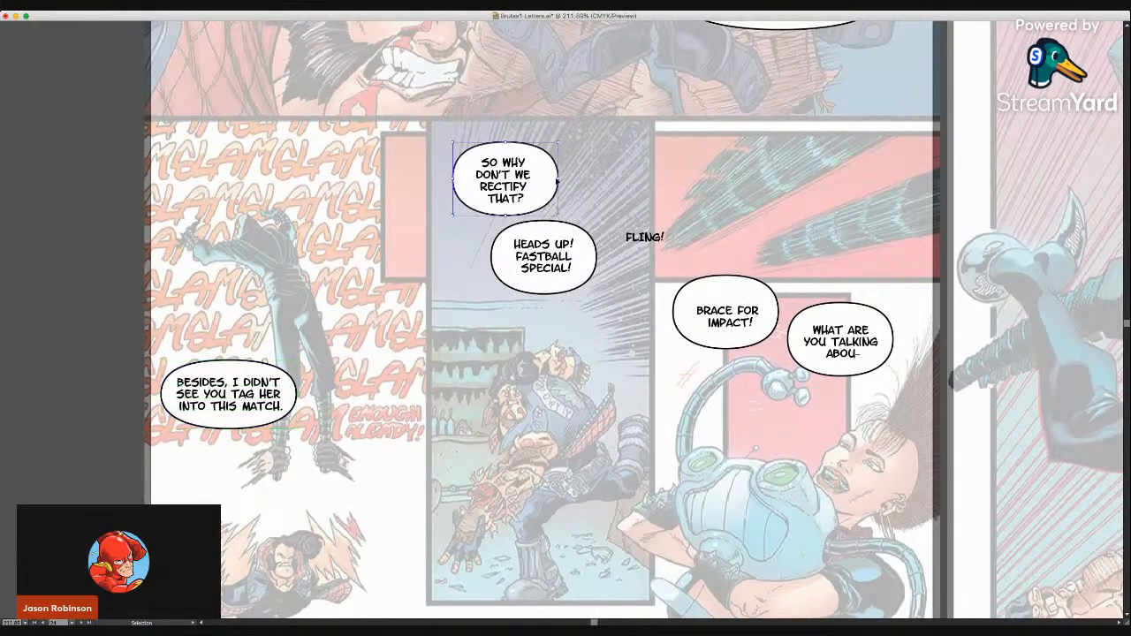
drag(558, 178, 548, 179)
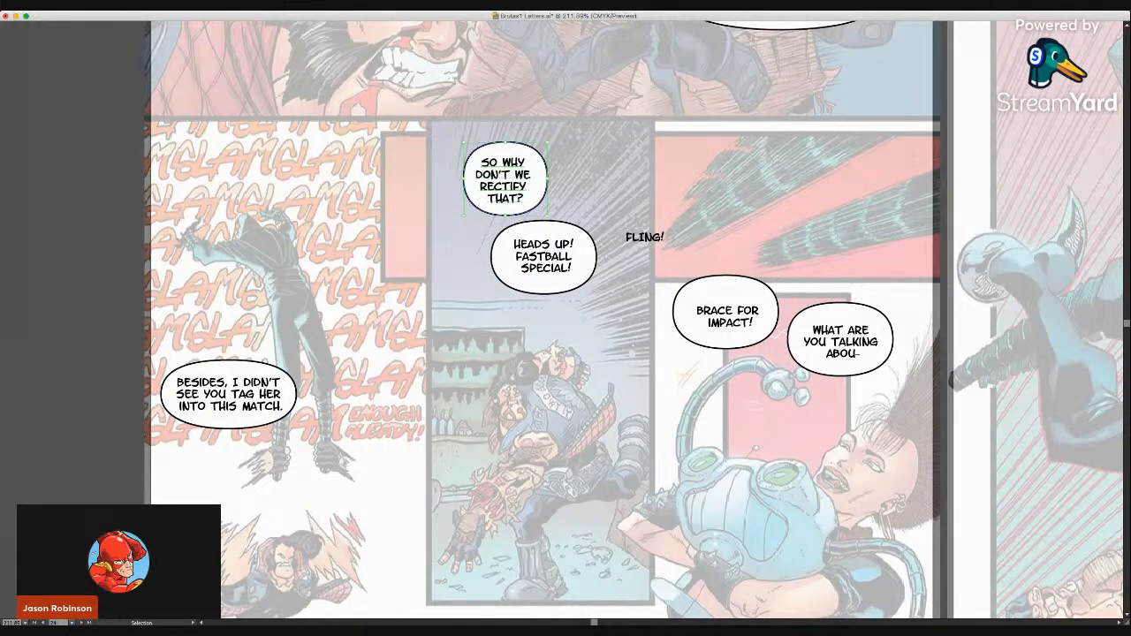
click(358, 7)
click(526, 176)
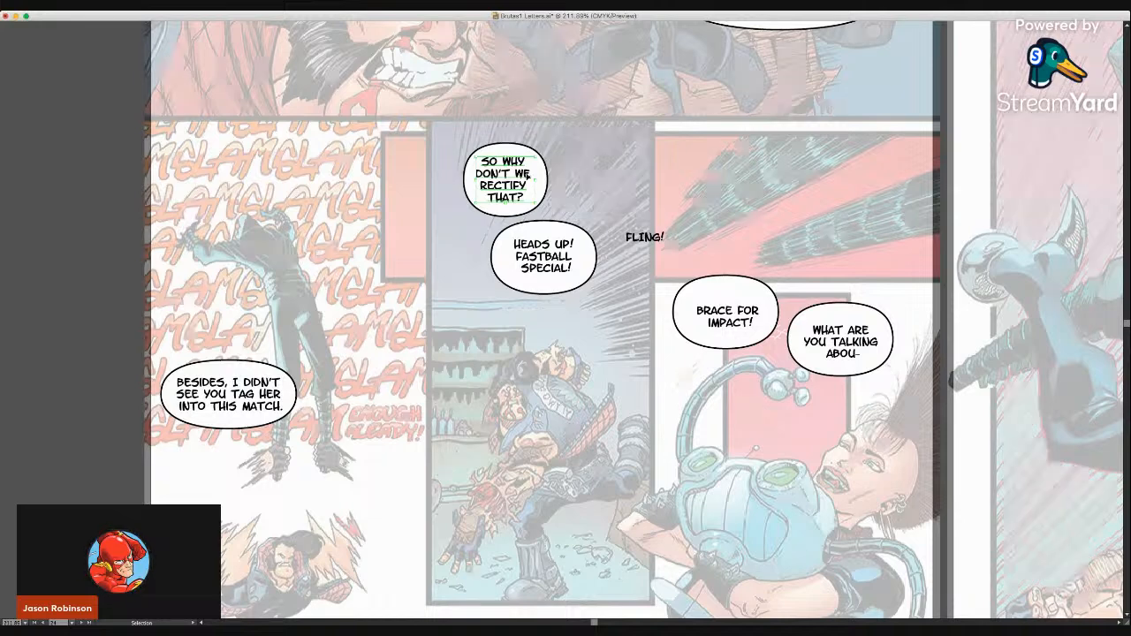
Delete the trailing spaces at the line ends of the "SO WHY DON'T WE" and "HEADS UP!" texts
key(t)
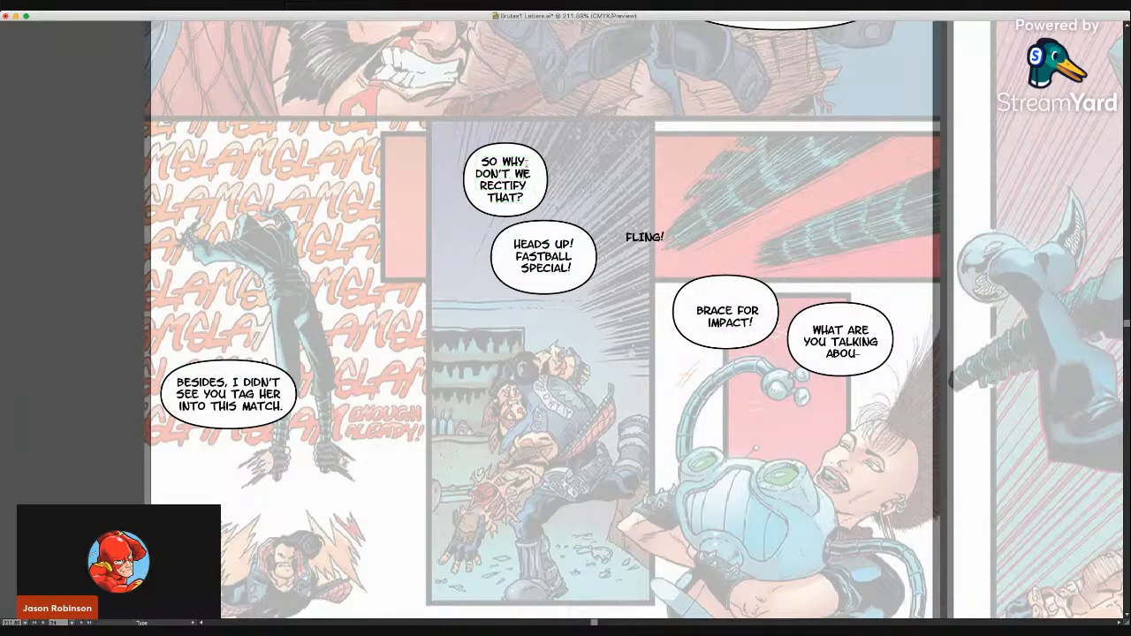
key(BackSpace)
click(534, 173)
key(BackSpace)
key(BackSpace)
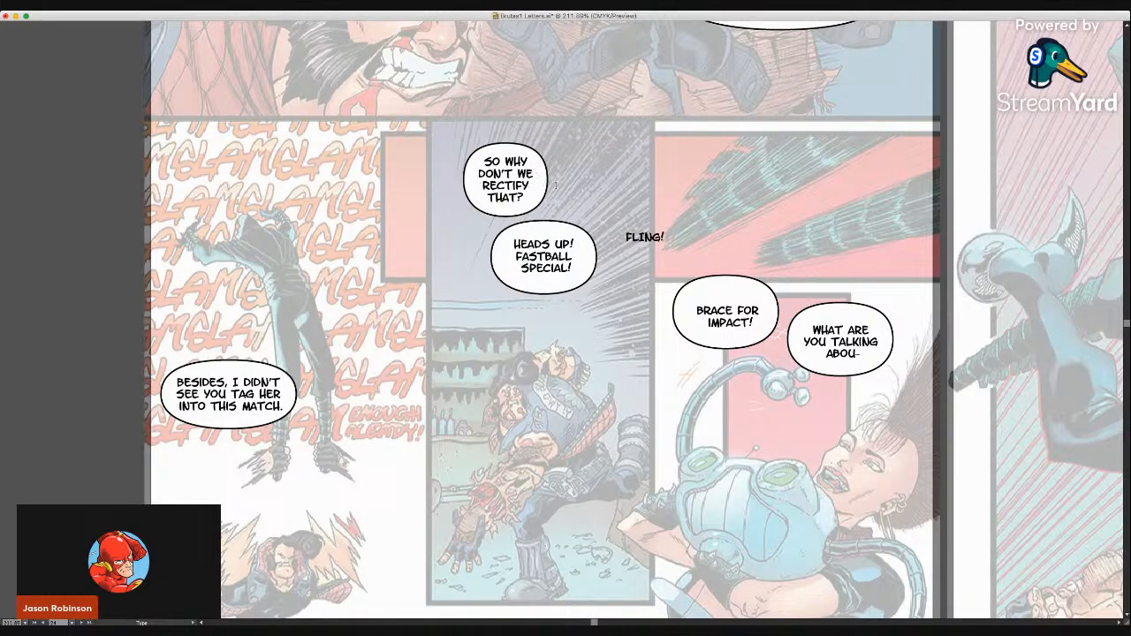
click(579, 243)
key(BackSpace)
key(Down)
key(BackSpace)
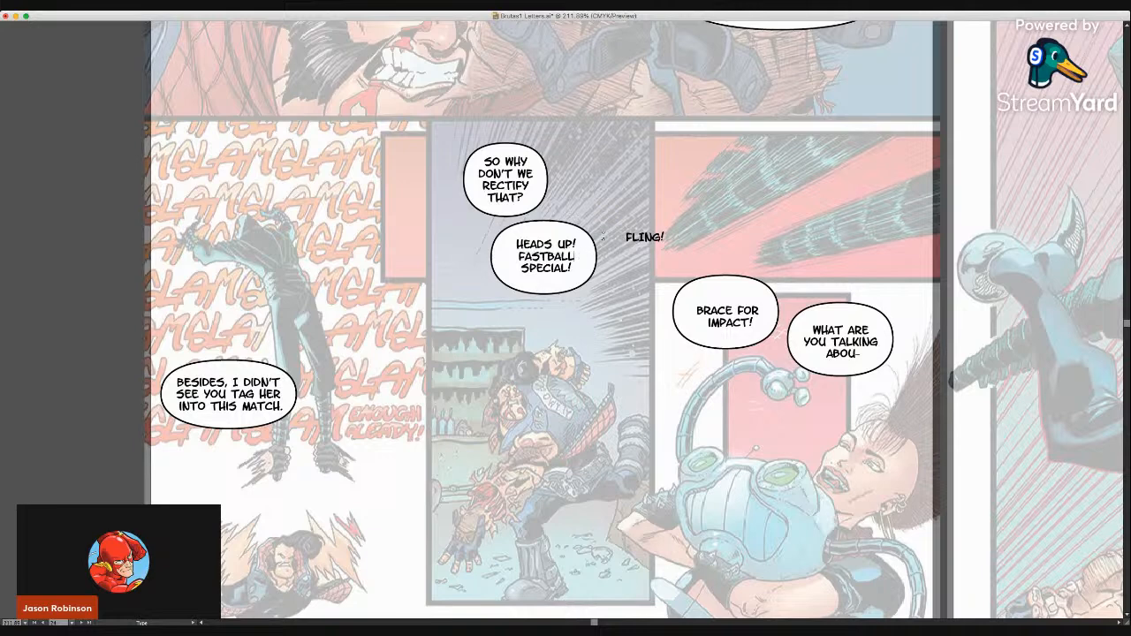
key(Escape)
Reduce the height and width of the "HEADS UP! FASTBALL SPECIAL!" balloon and centre its text inside
click(562, 292)
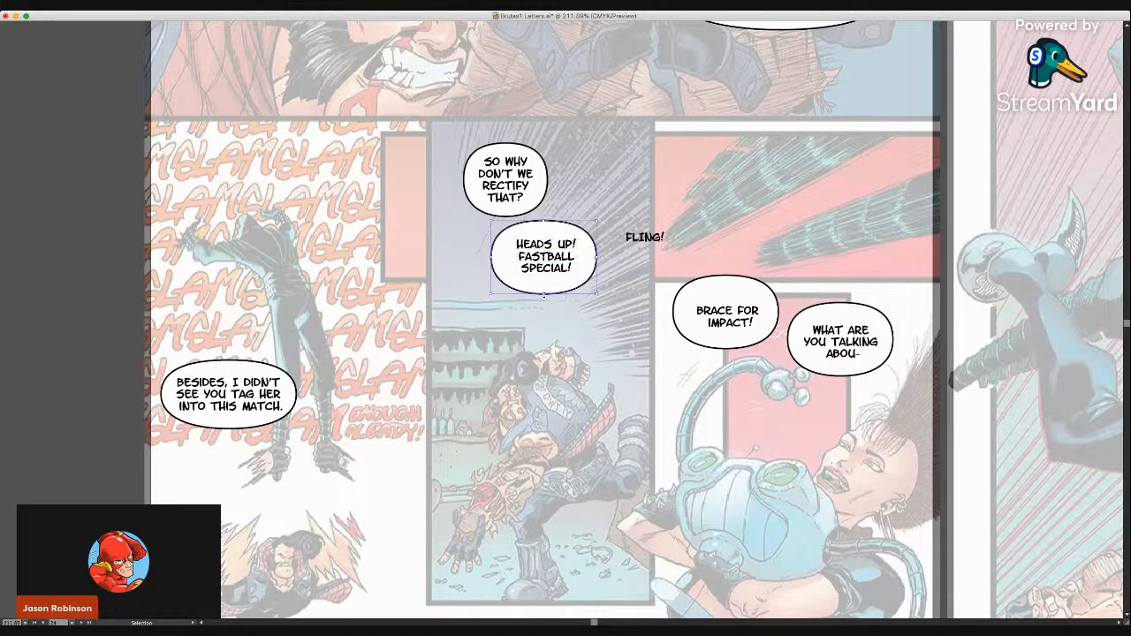
drag(544, 295, 544, 290)
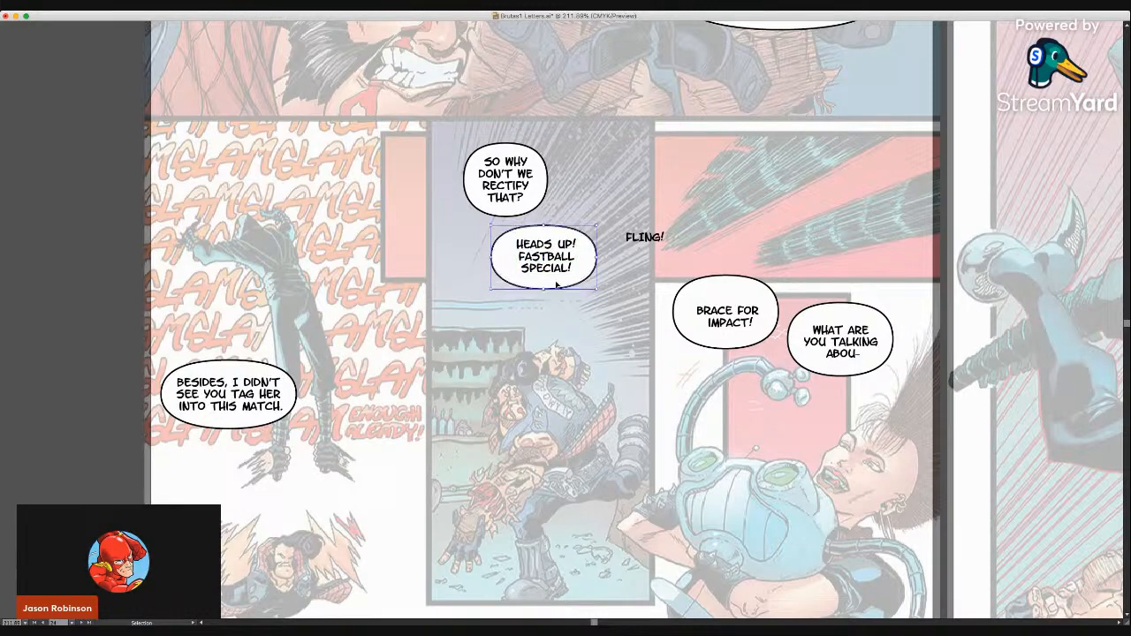
drag(492, 257, 499, 256)
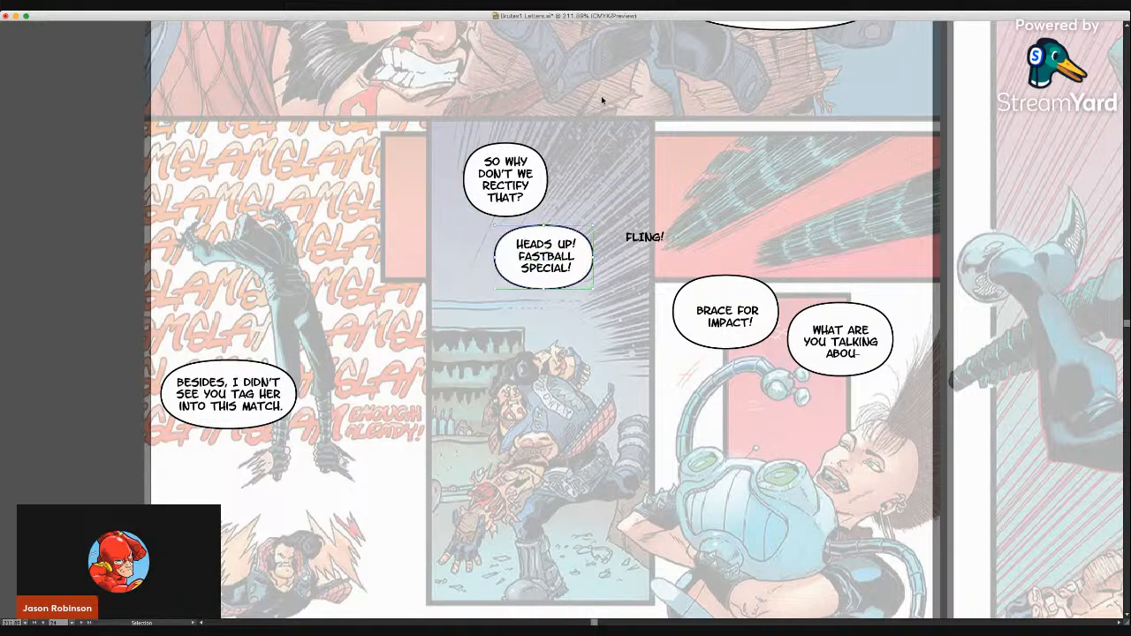
key(Right)
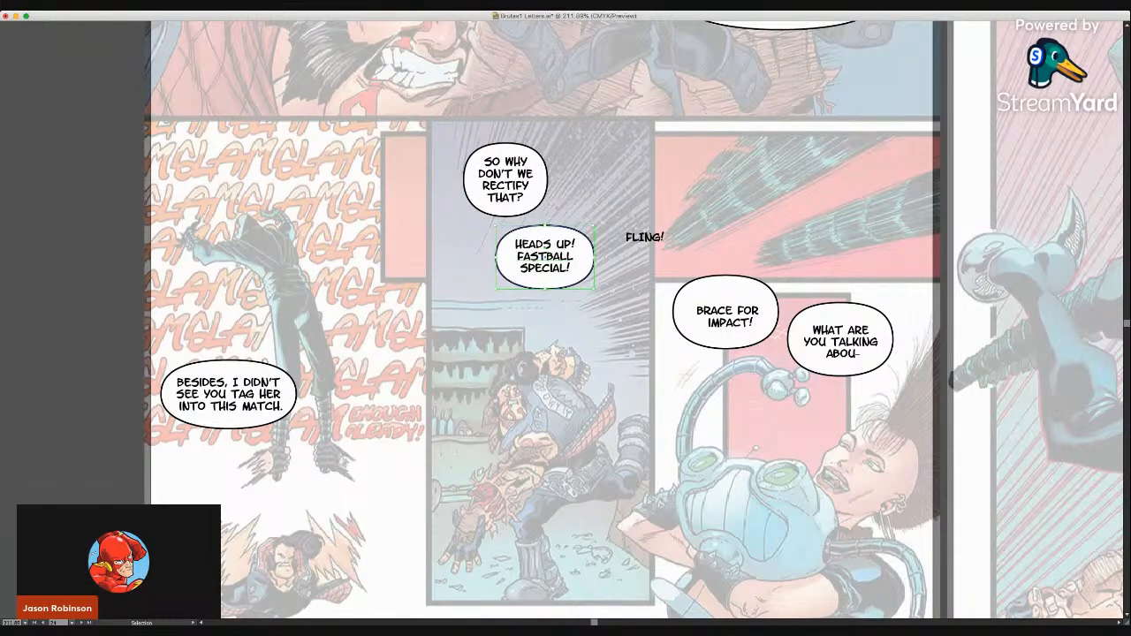
click(347, 7)
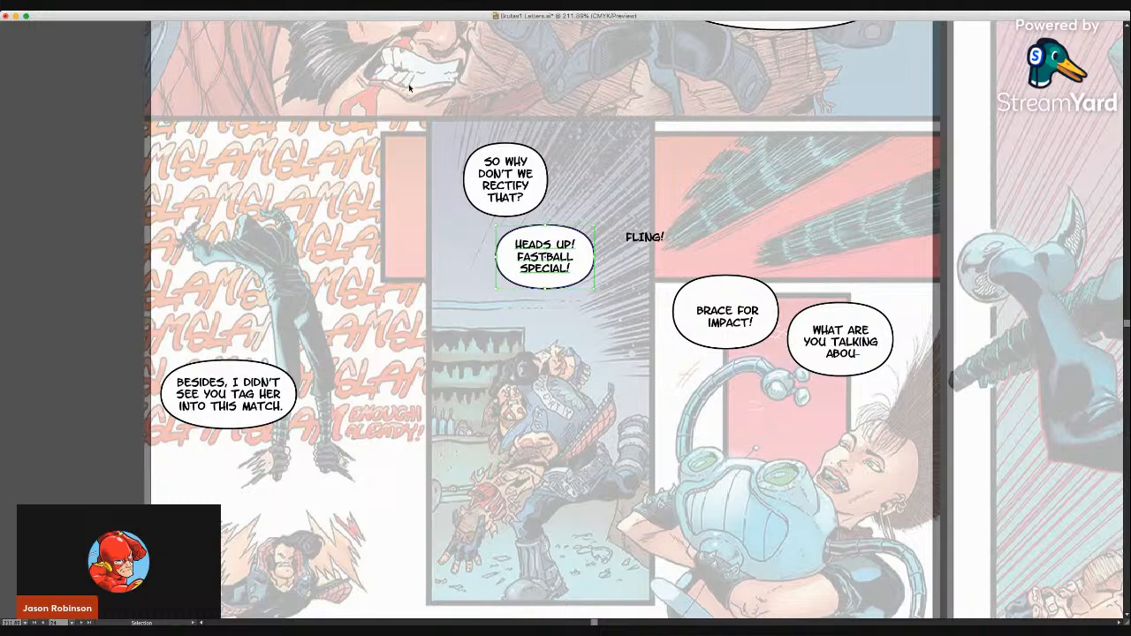
Move the "SO WHY DON'T WE" balloon and its text toward the upper-left corner of the purple panel
click(540, 139)
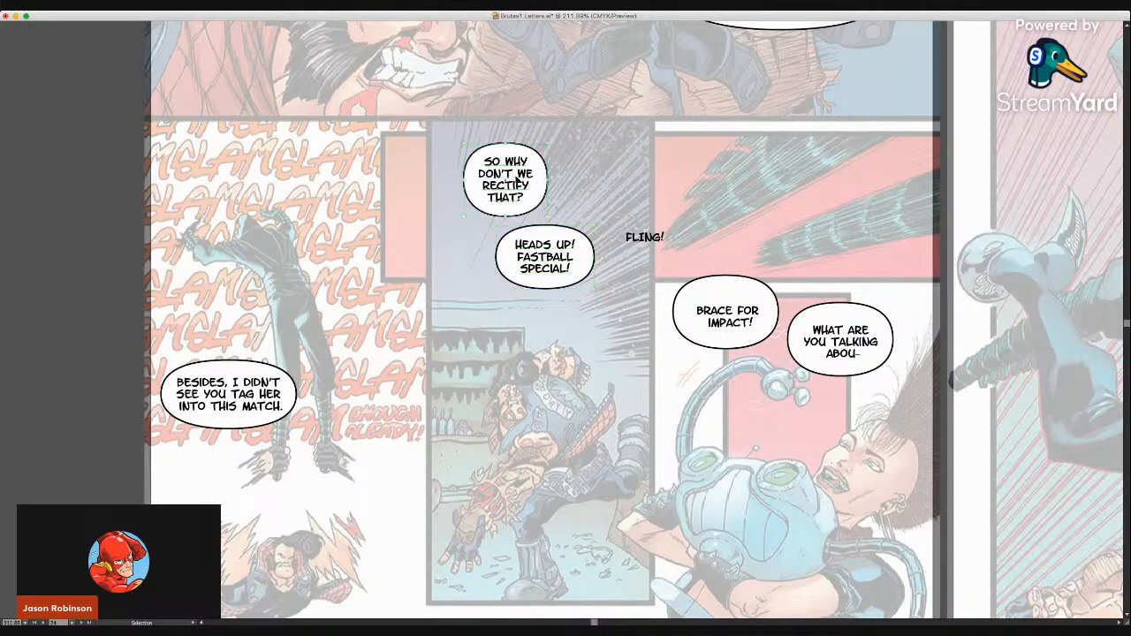
drag(533, 173, 517, 163)
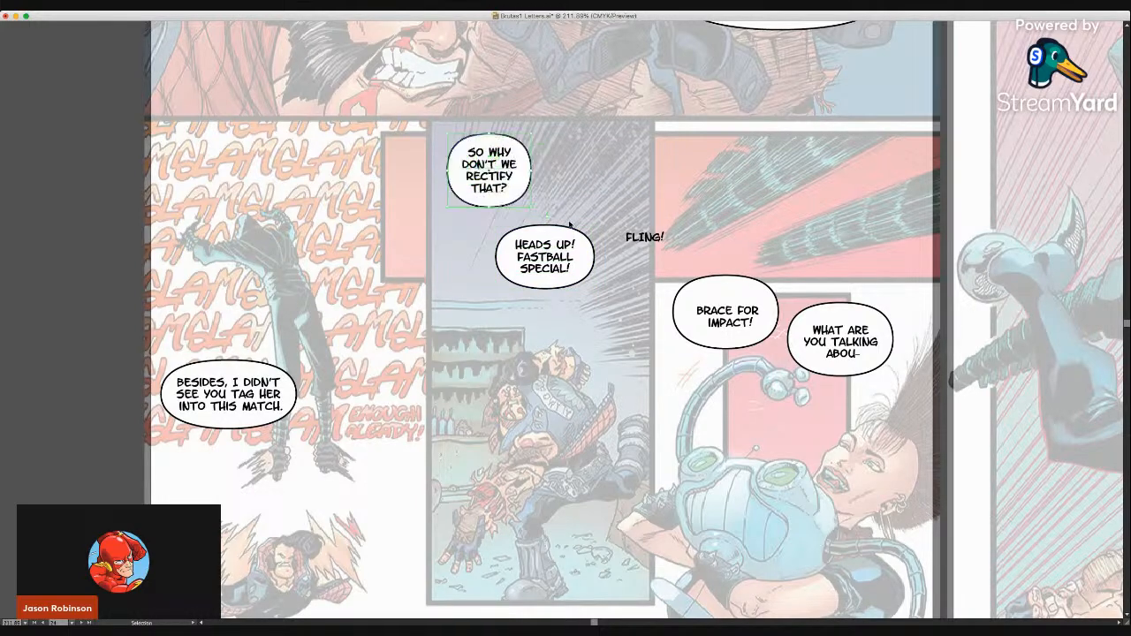
click(586, 199)
Move the "BRACE FOR IMPACT!" text slightly higher and shrink its balloon to fit closely around it
drag(737, 317, 735, 309)
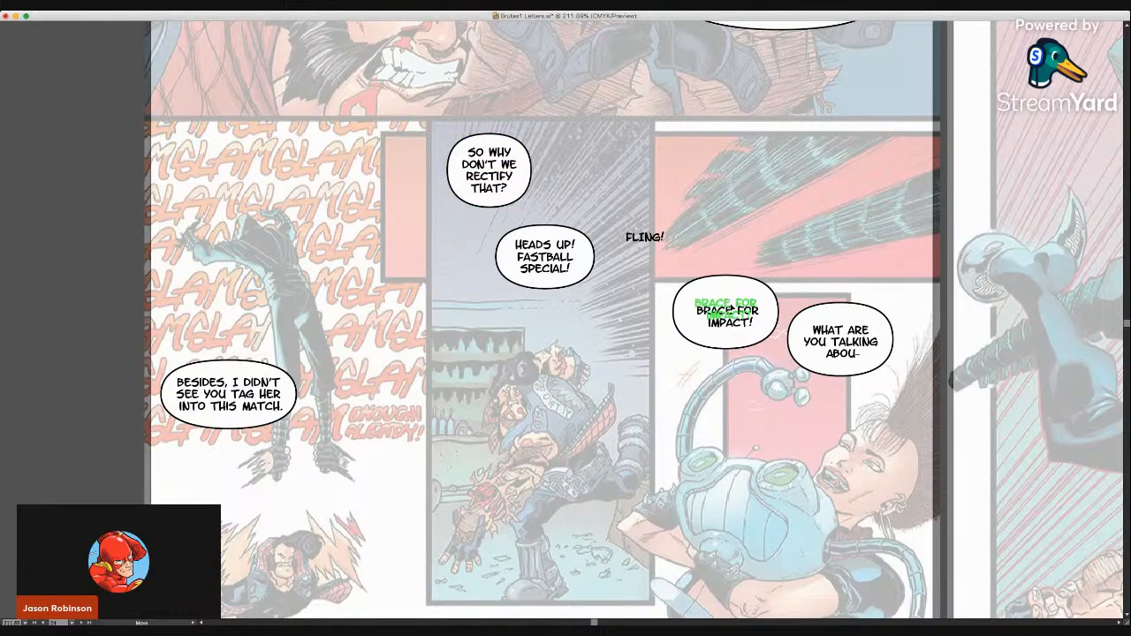
shift+click(774, 299)
drag(776, 278, 769, 283)
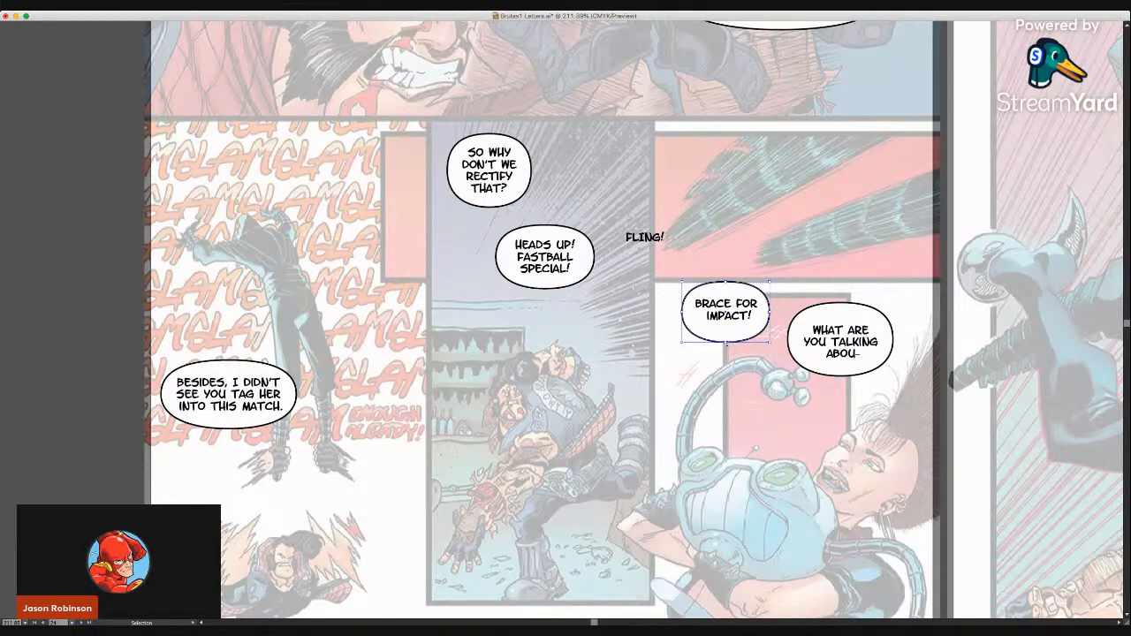
drag(726, 343, 725, 336)
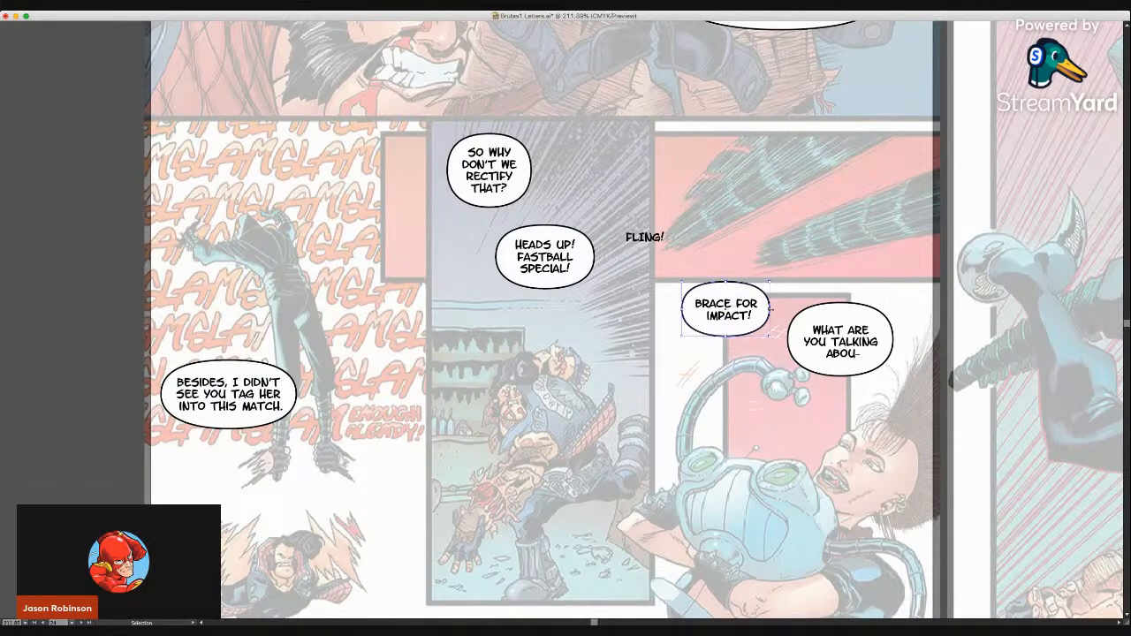
drag(770, 309, 775, 309)
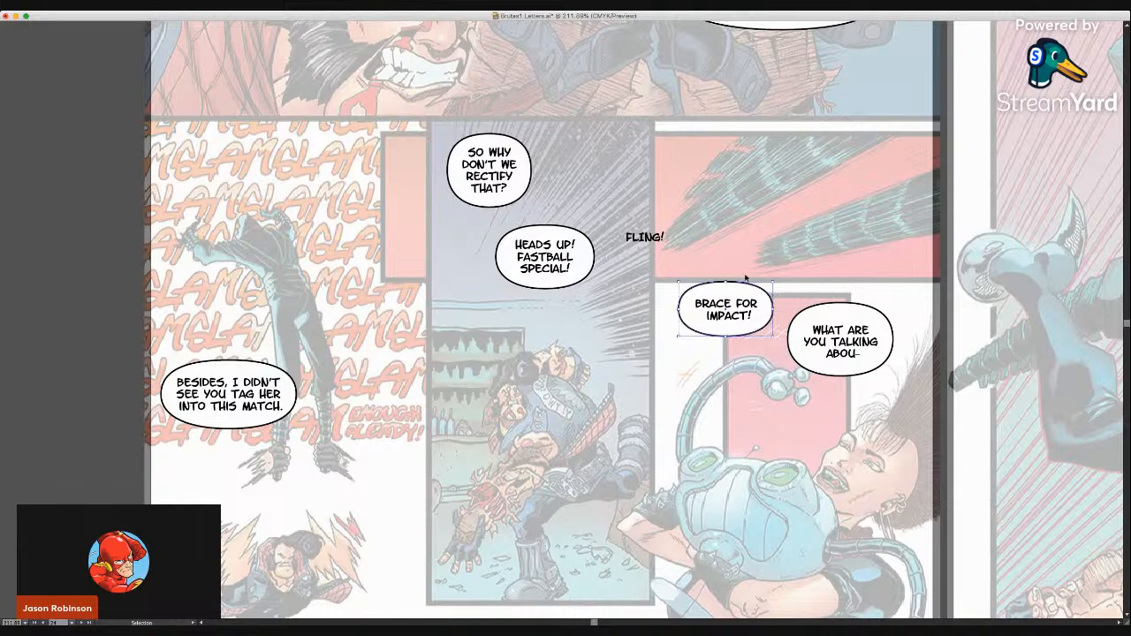
Delete the trailing space after "BRACE FOR", and shift the balloon with its recentred text slightly down and left in the panel
key(t)
click(763, 302)
key(BackSpace)
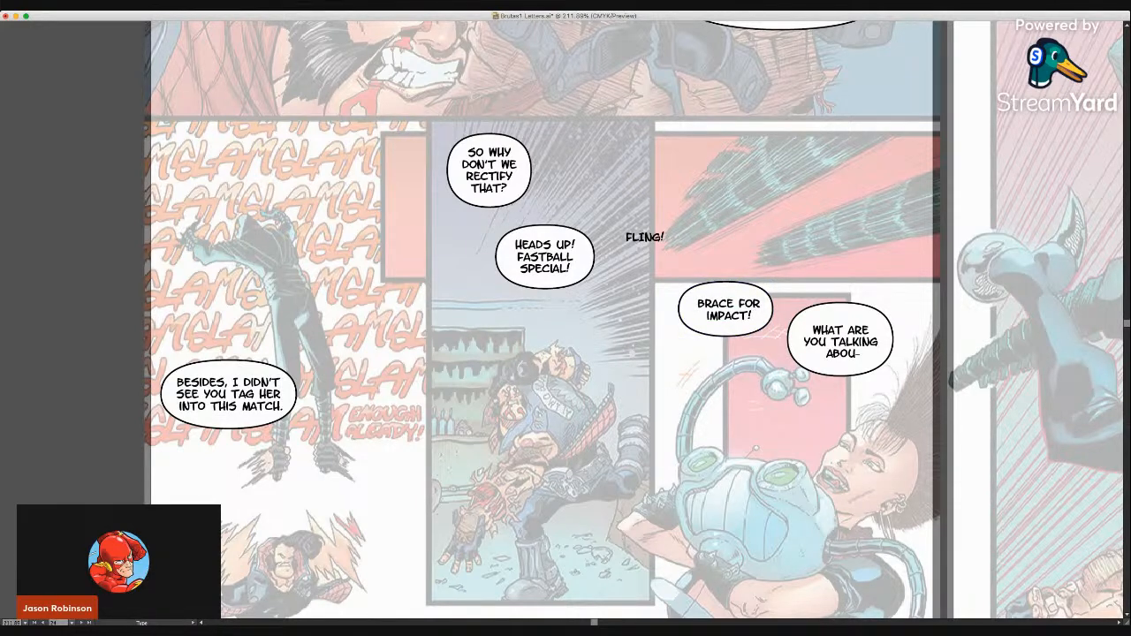
key(Escape)
drag(749, 274, 713, 344)
key(F2)
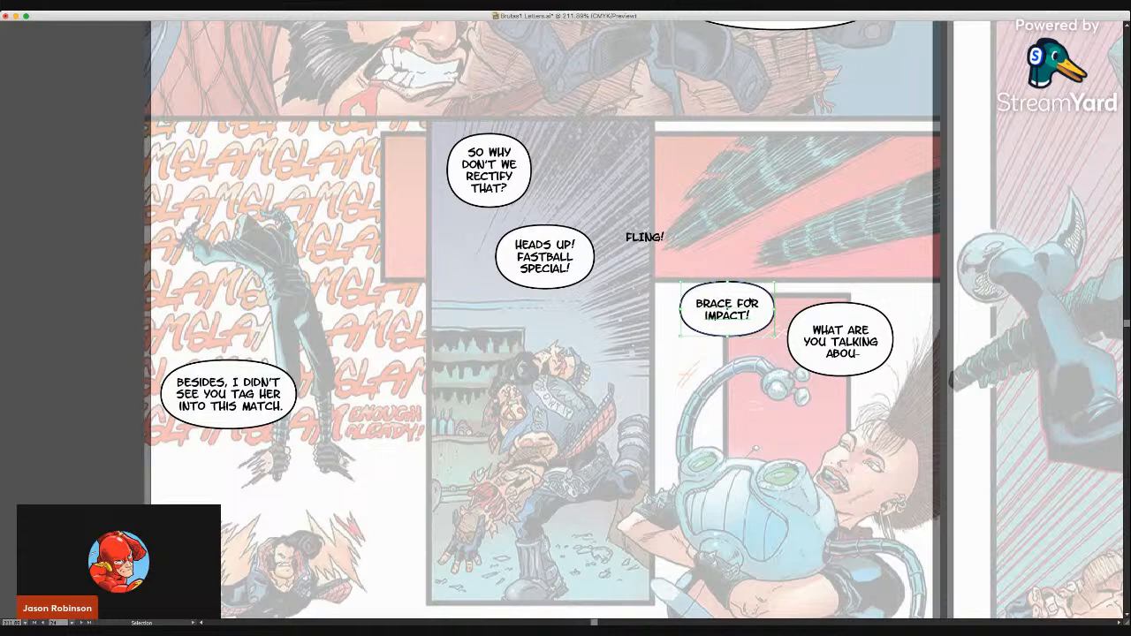
drag(747, 304, 733, 311)
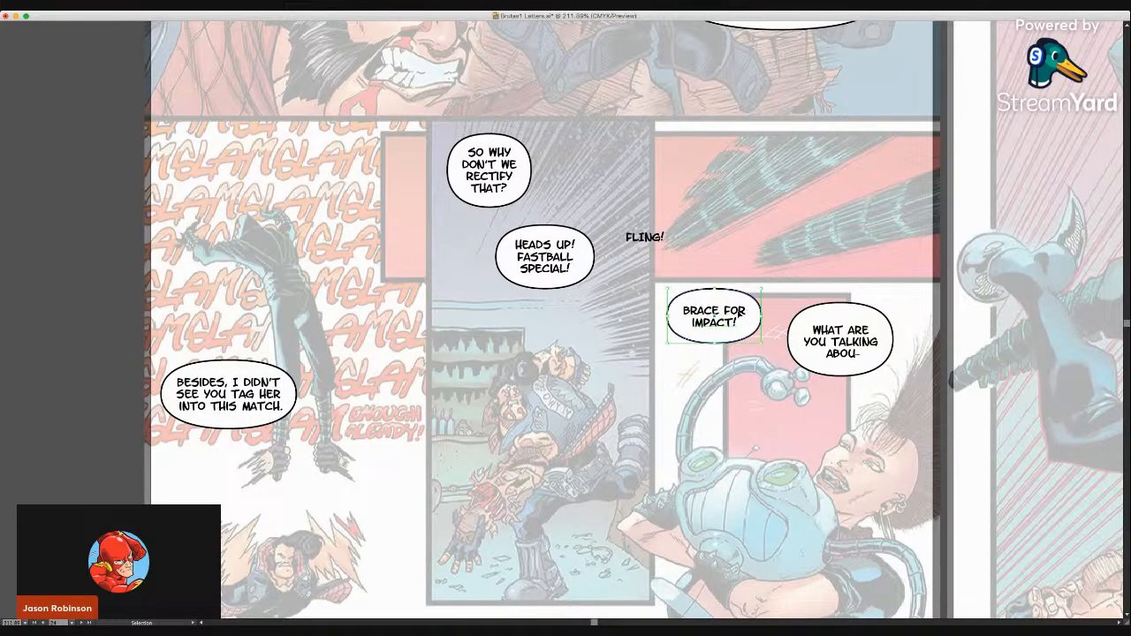
Reduce the height of the "WHAT ARE YOU TALKING ABOU-" balloon, centre its text, and shift both slightly right and up
click(782, 291)
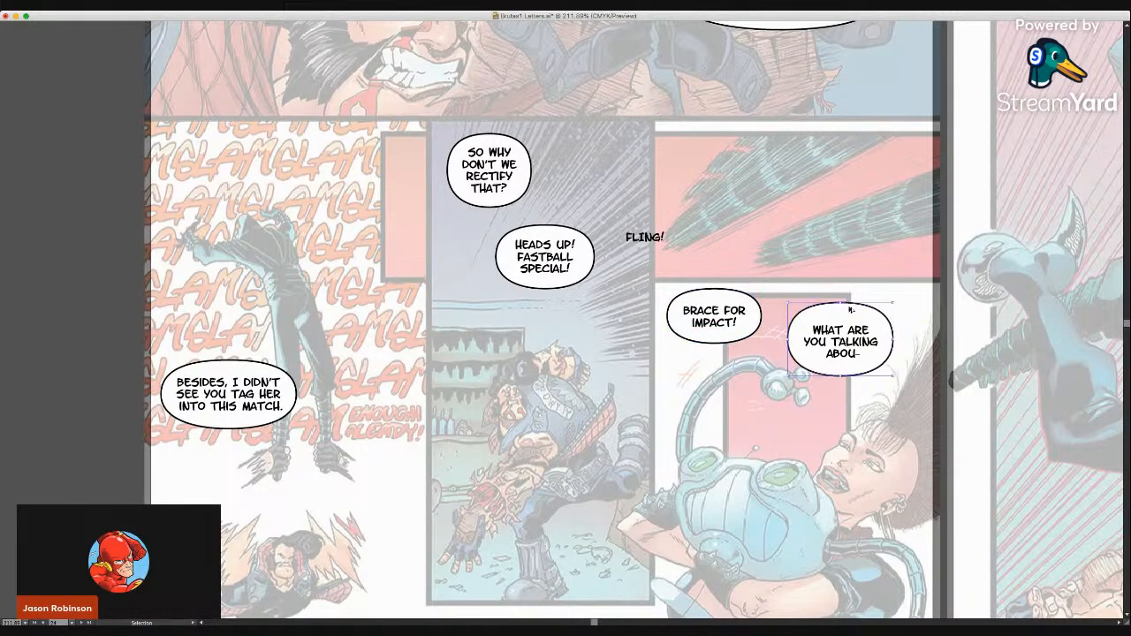
click(840, 305)
drag(840, 305, 851, 340)
click(854, 343)
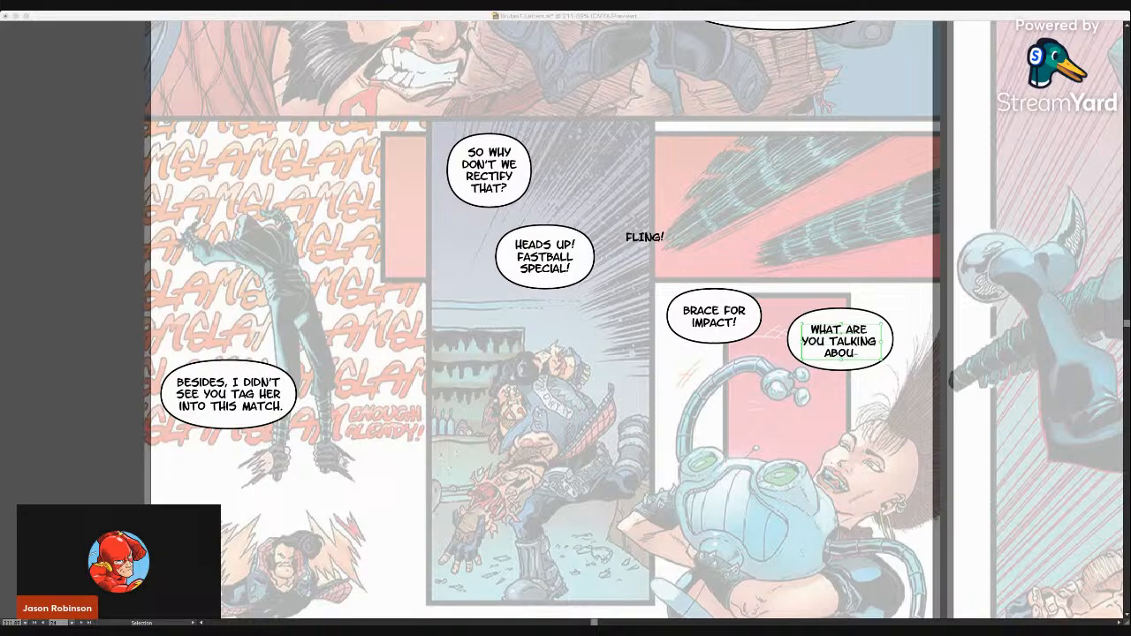
click(891, 309)
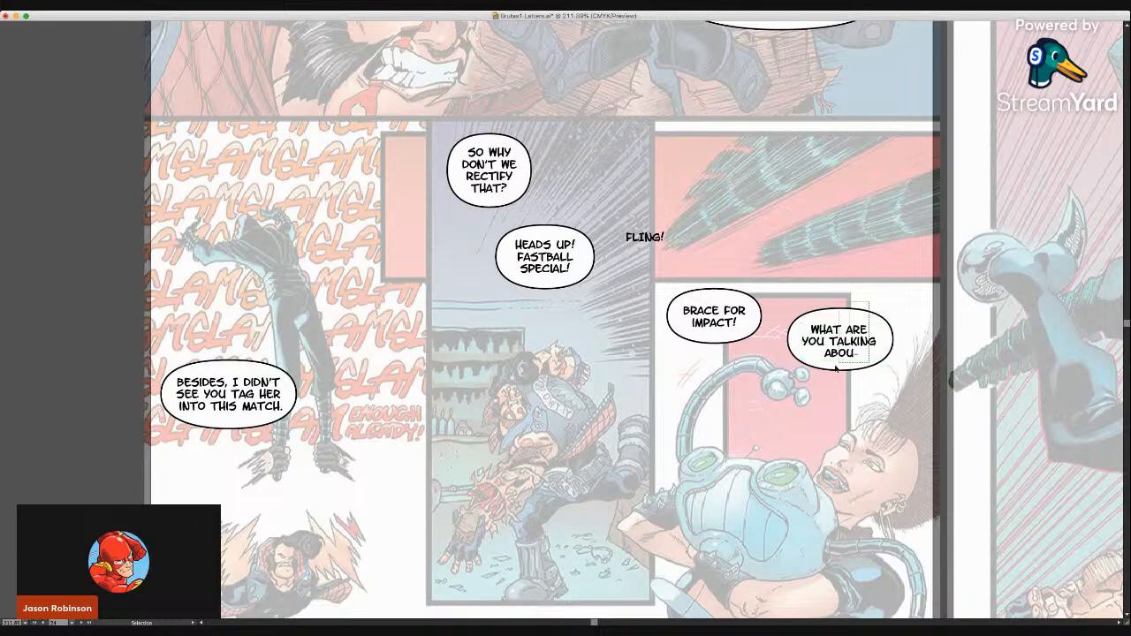
mouse_move(853, 335)
mouse_down()
mouse_move(858, 327)
mouse_move(864, 336)
mouse_up()
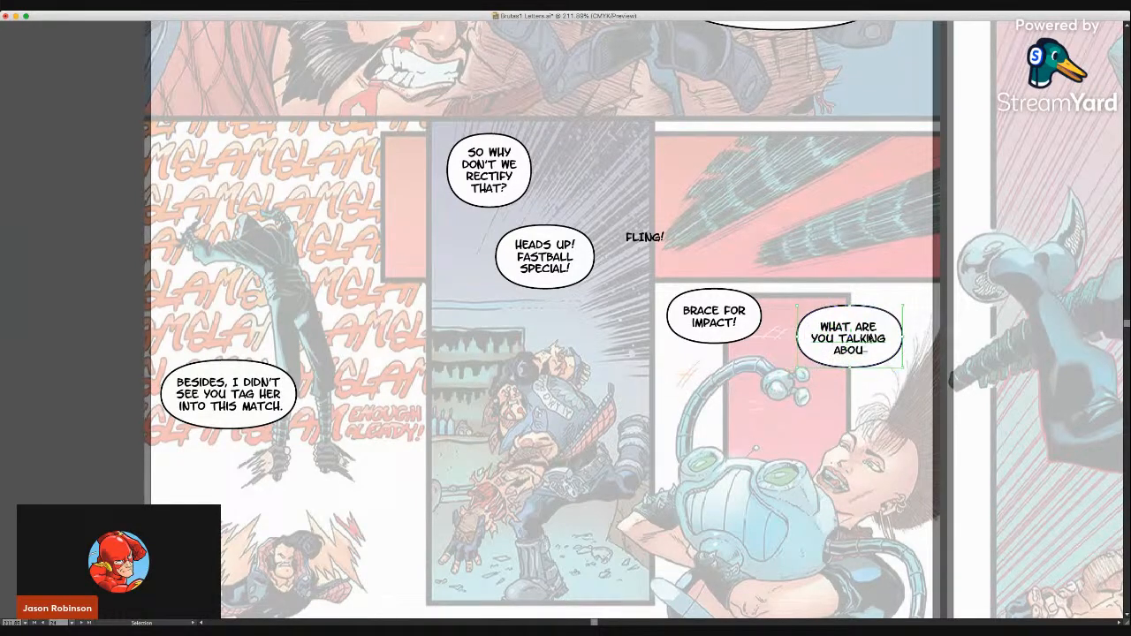
click(886, 299)
click(900, 343)
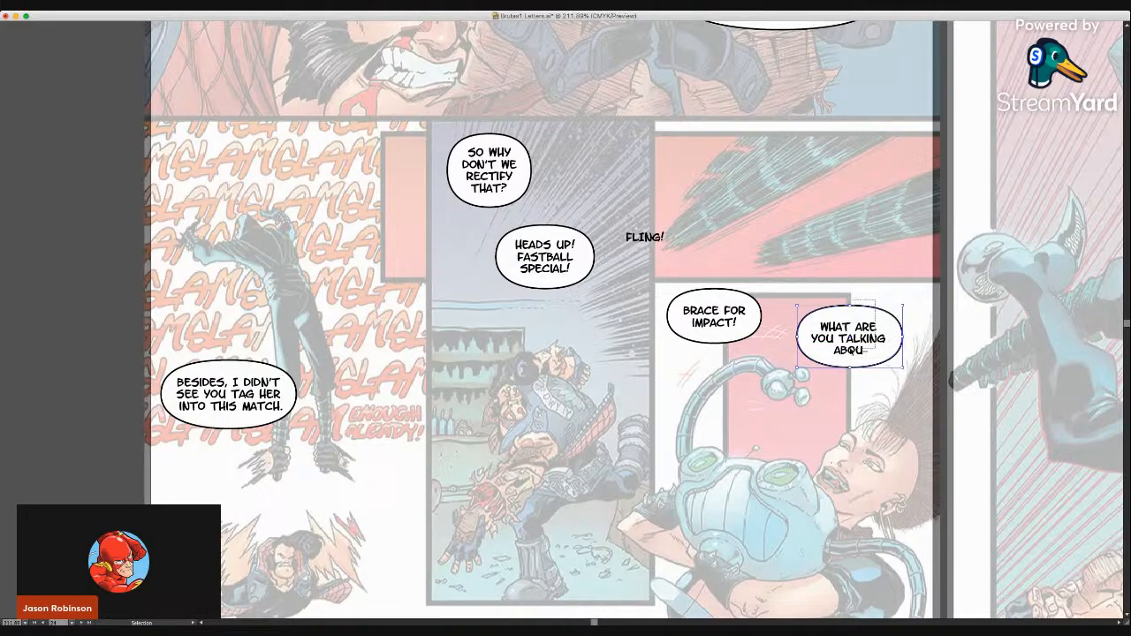
click(864, 341)
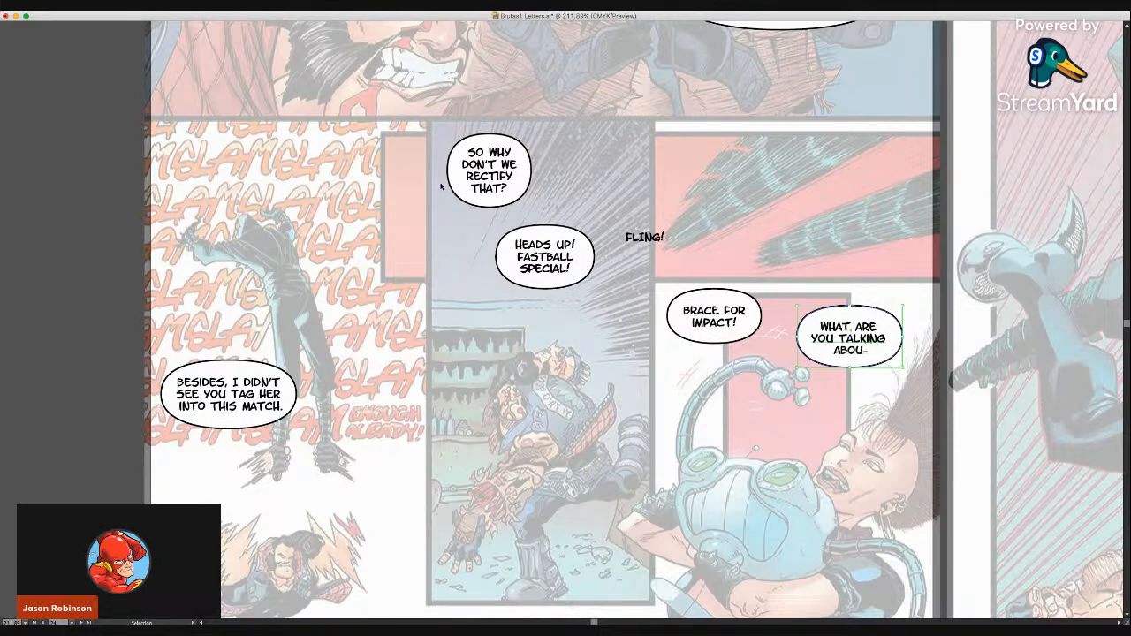
Delete the trailing spaces after "WHAT ARE" and "YOU TALKING" so the lines of the "WHAT ARE YOU TALKING ABOU-" text centre properly
click(916, 304)
key(t)
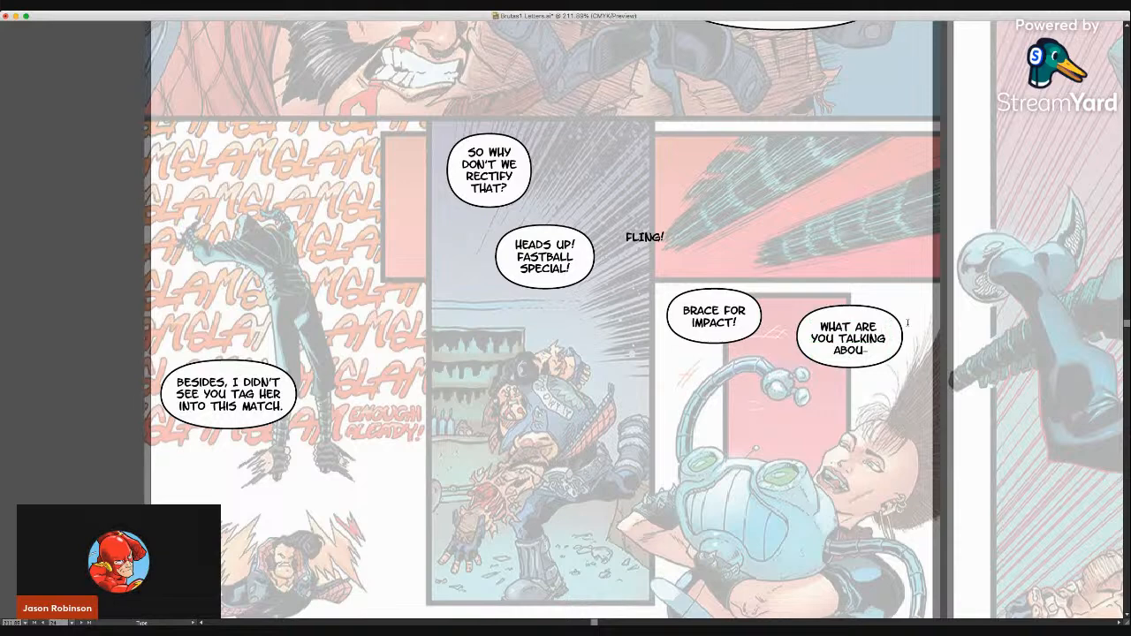
key(BackSpace)
click(917, 334)
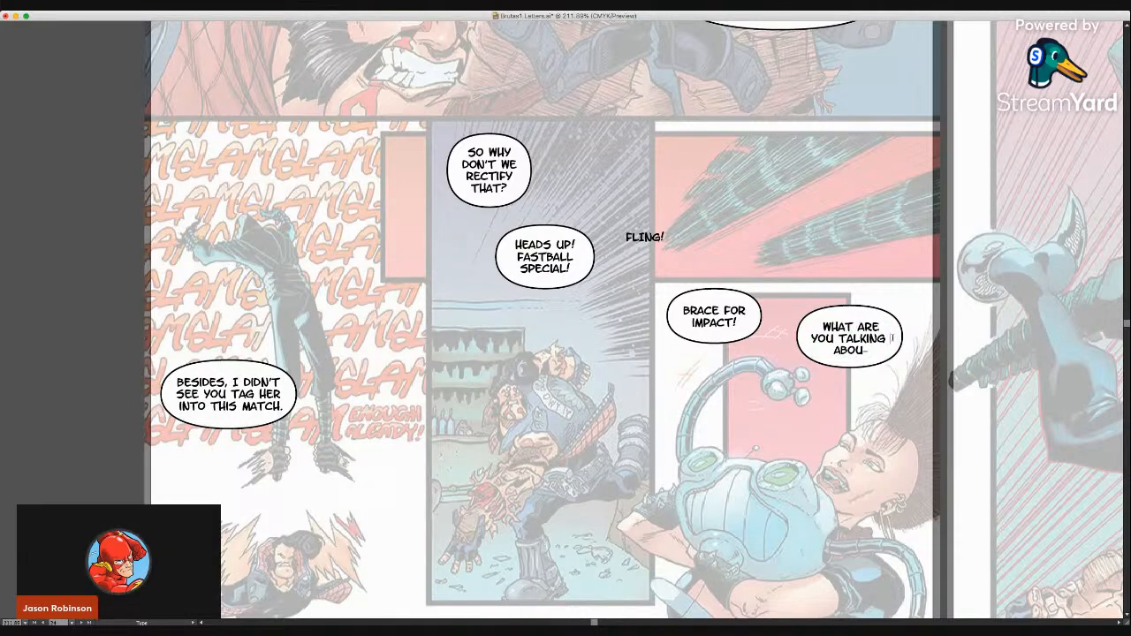
key(BackSpace)
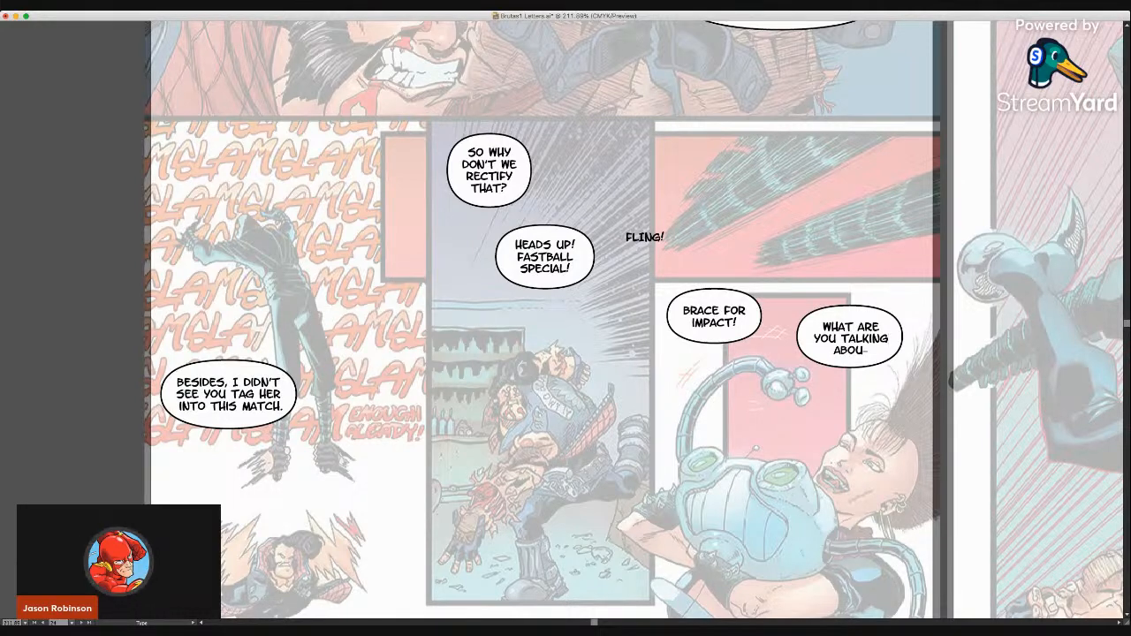
key(super+Tab)
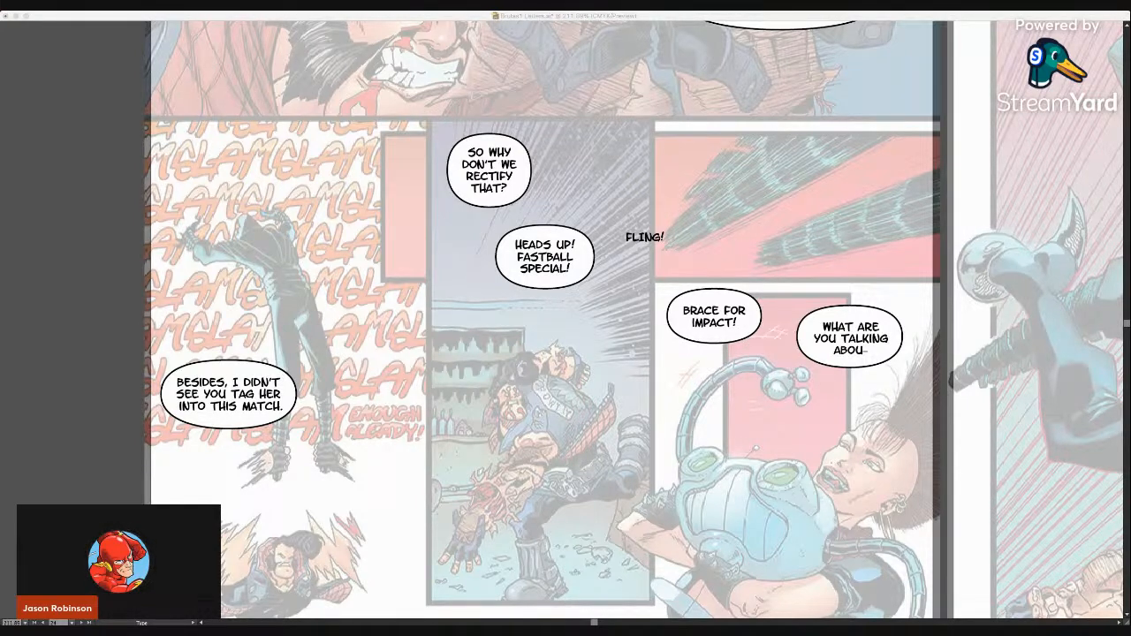
click(881, 301)
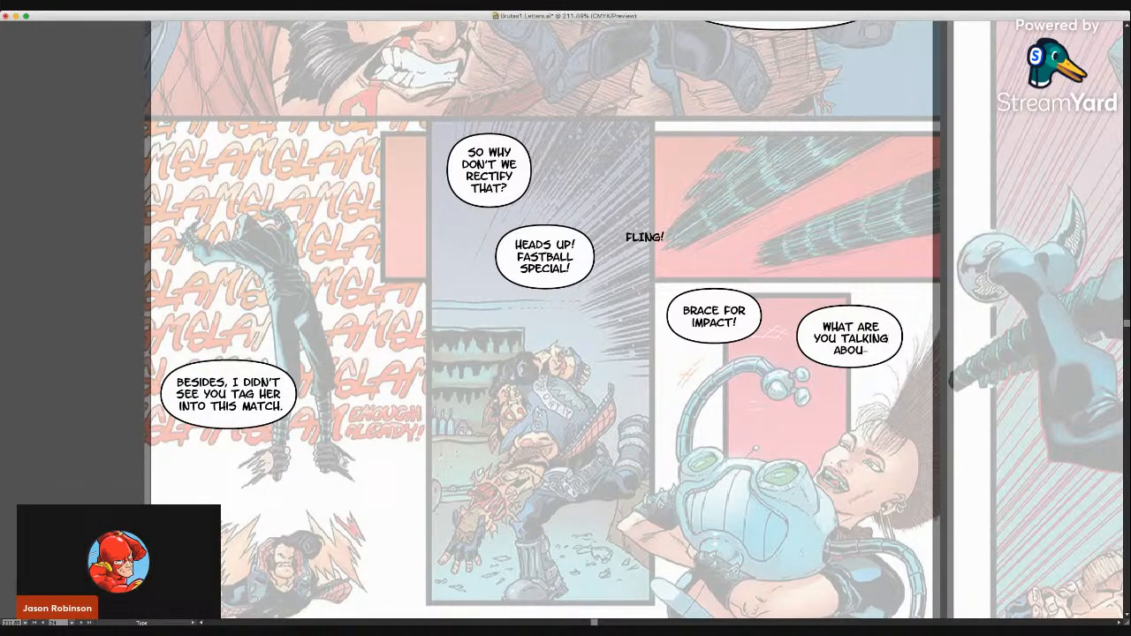
key(Escape)
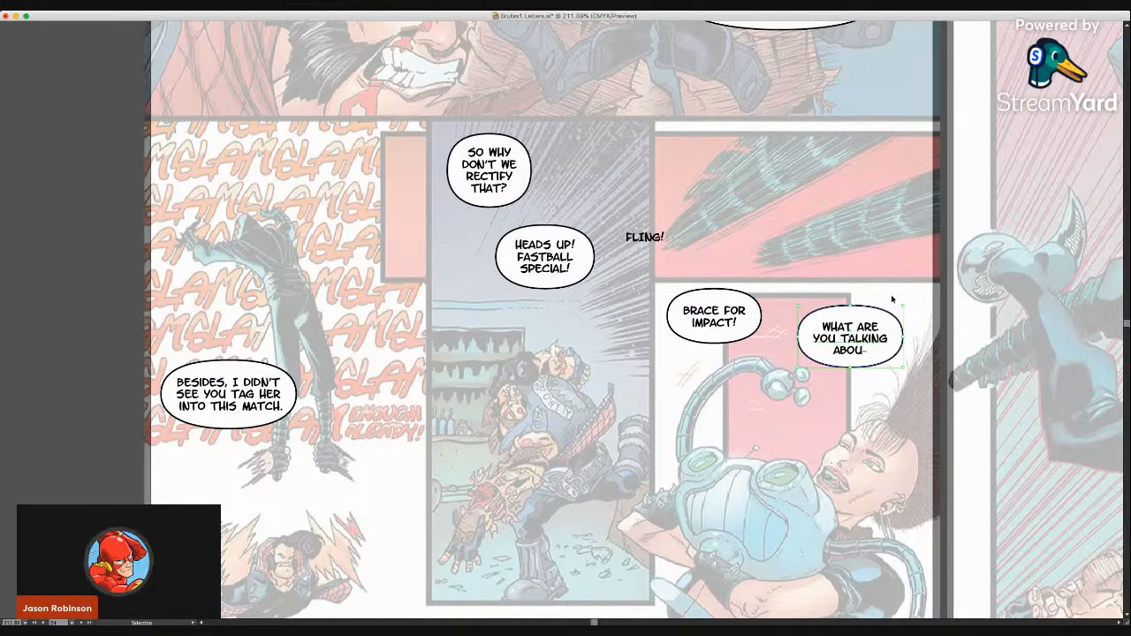
Slightly reduce the height and width of the "WHAT ARE YOU TALKING ABOU-" balloon so it fits closely around its text
click(861, 311)
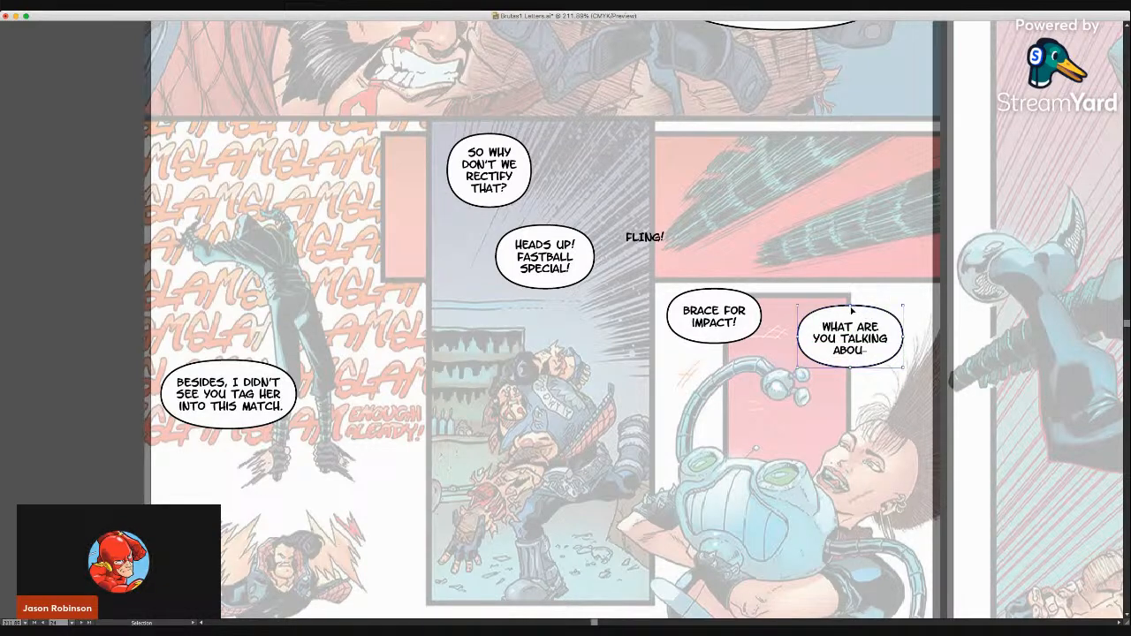
drag(851, 306, 851, 309)
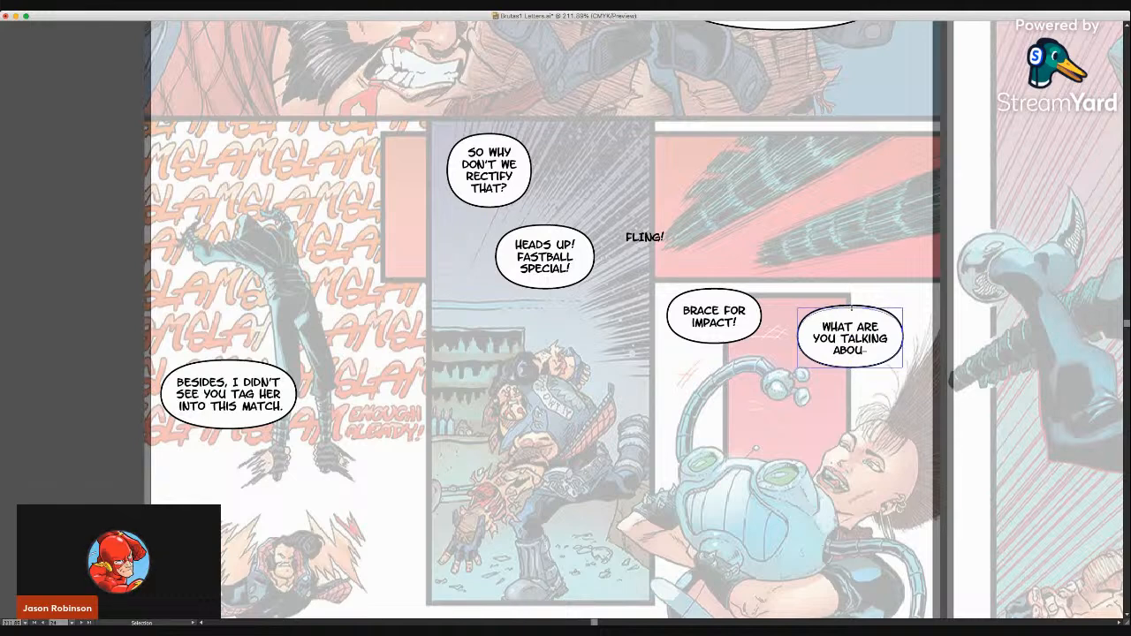
drag(904, 337, 903, 338)
click(911, 345)
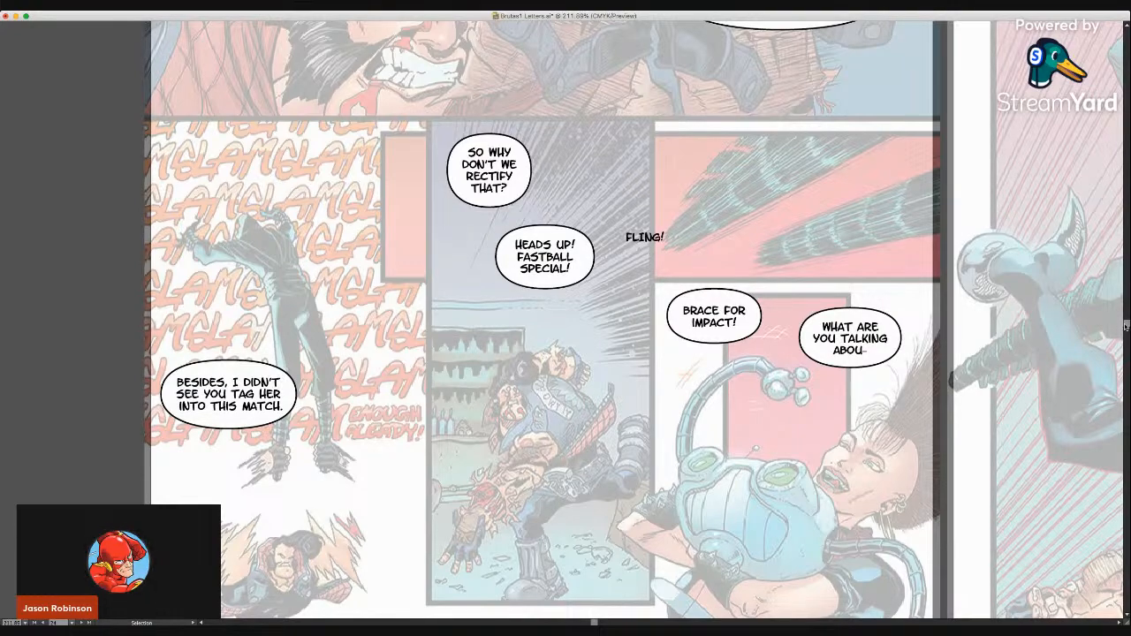
Break the "HE! HE! HE! HE!" text at the foot of the page into two lines of two
scroll(1125, 325, down, 3)
scroll(1125, 325, down, 3)
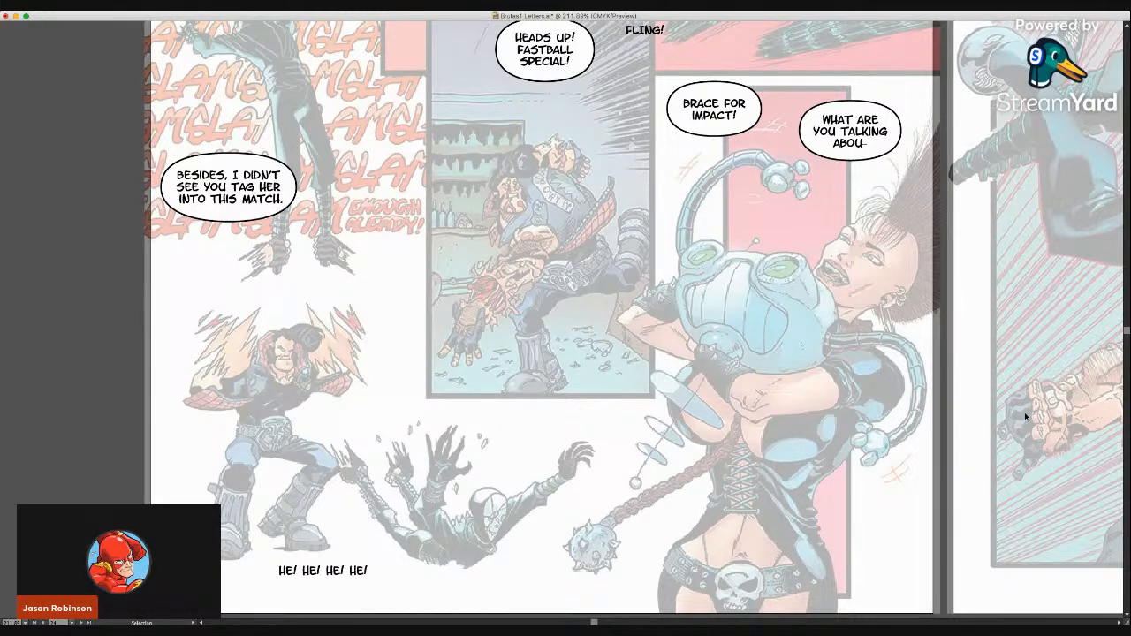
key(super+0)
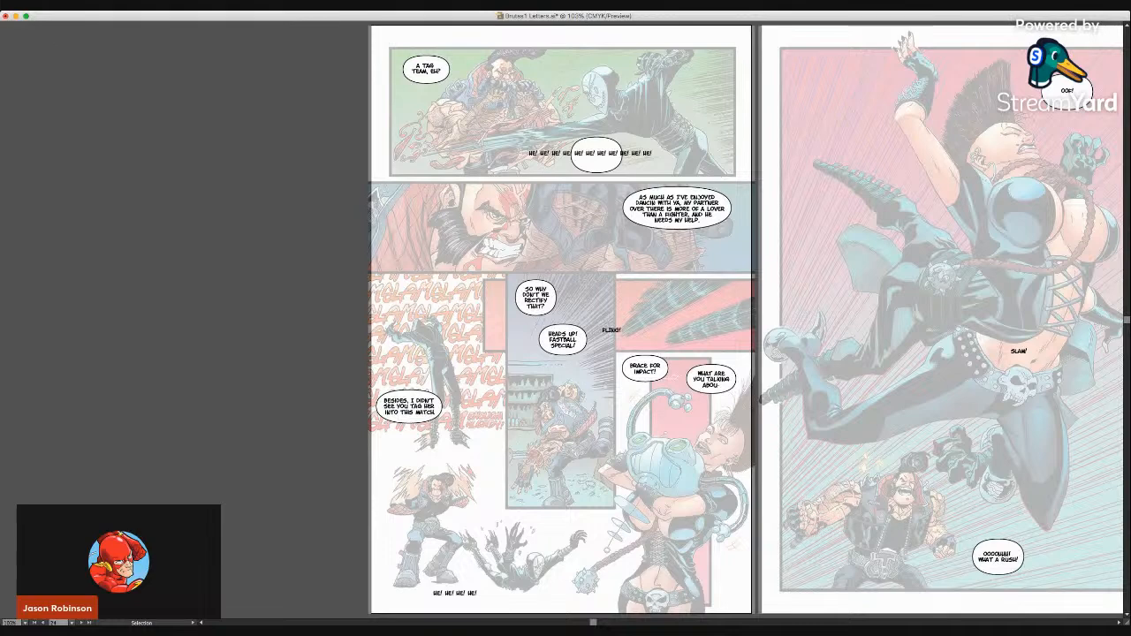
click(467, 595)
double_click(456, 594)
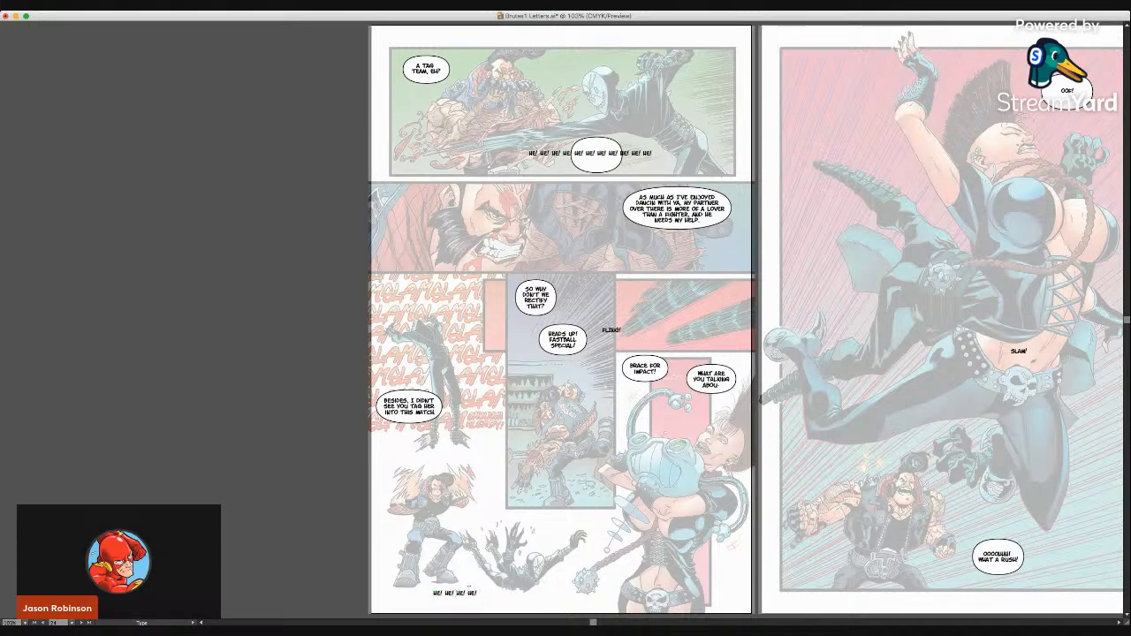
key(Return)
Switch to the BRUTAS 2 Letters document and look through its lettered pages for reference
click(56, 28)
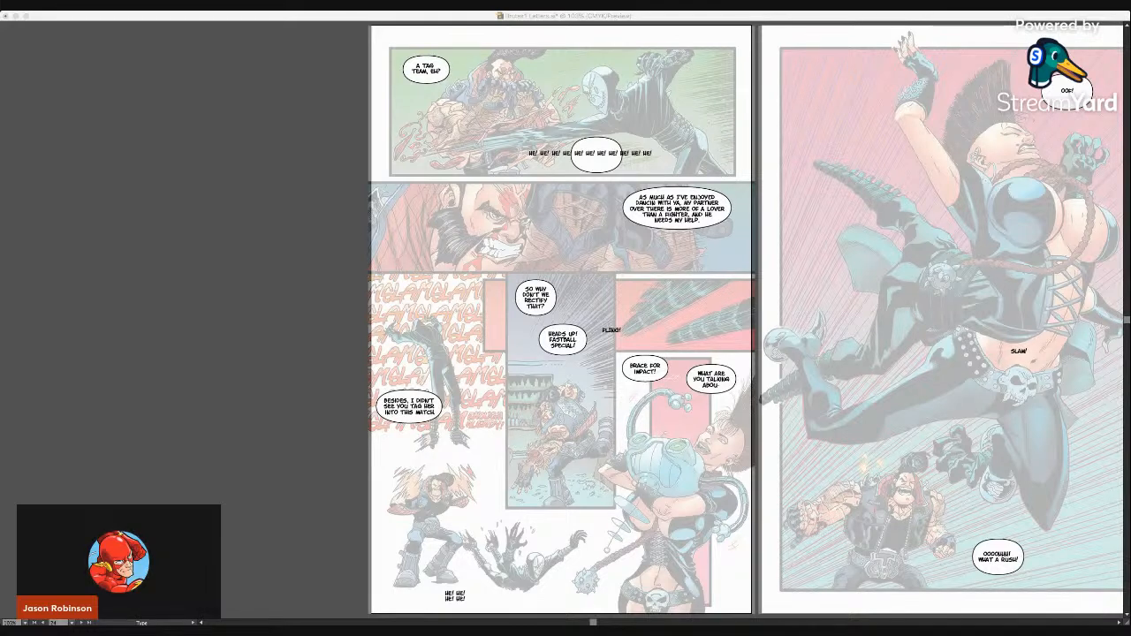
click(685, 357)
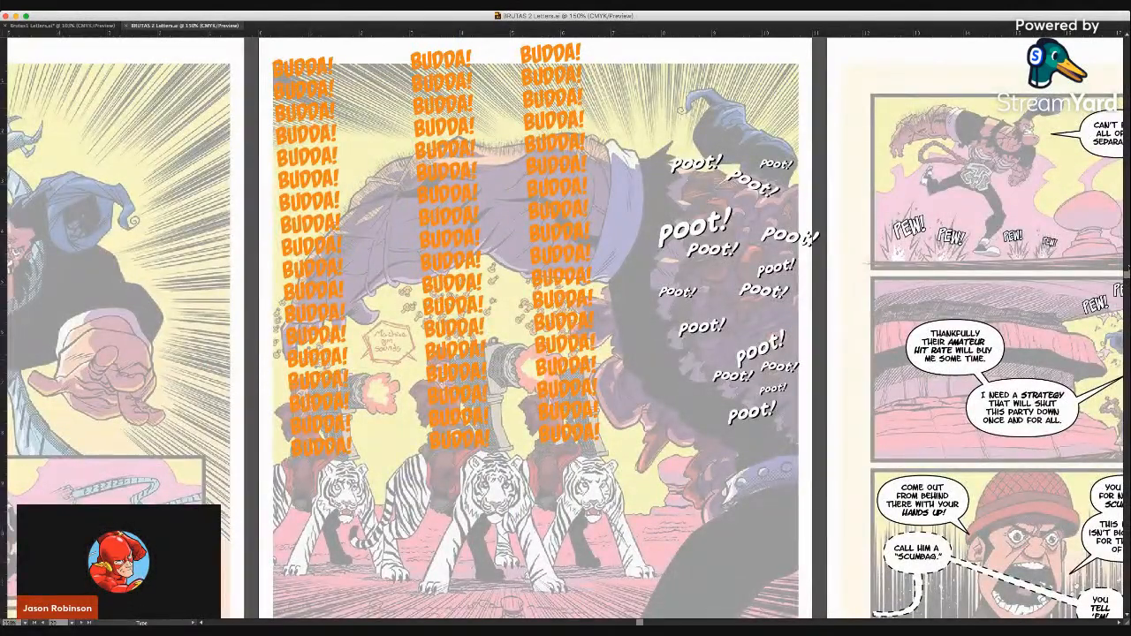
scroll(1126, 278, up, 10)
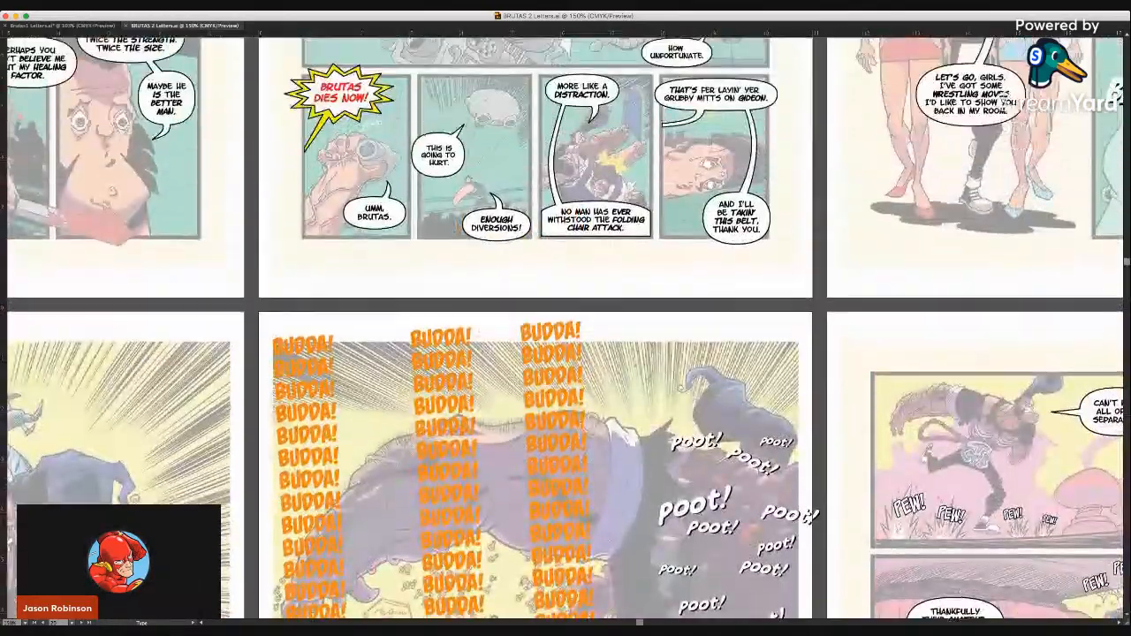
scroll(1125, 277, up, 15)
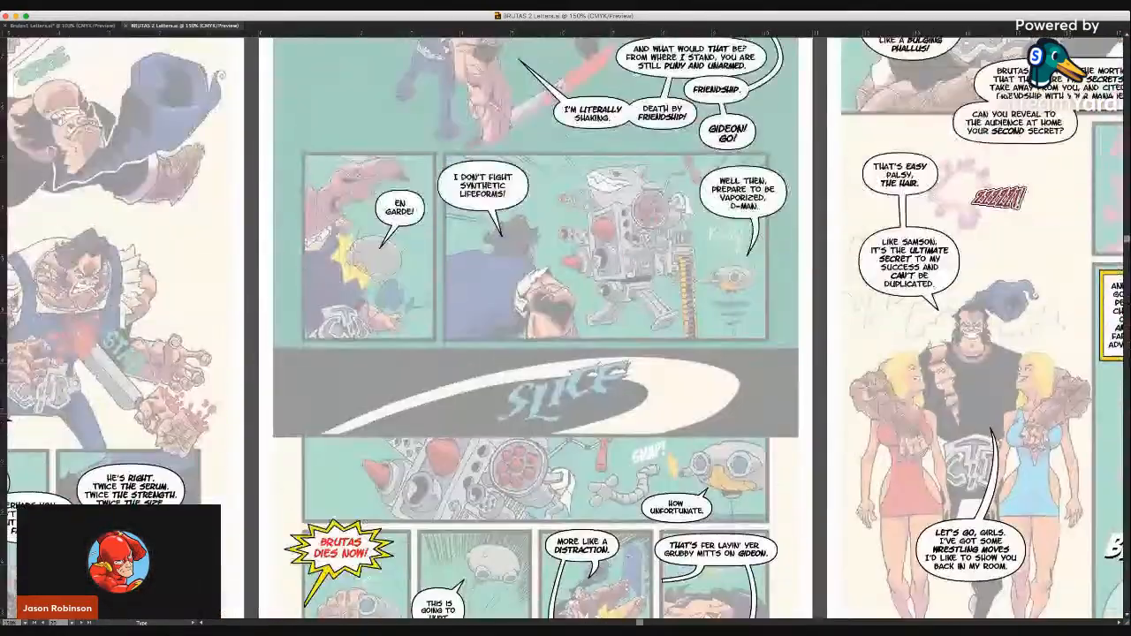
scroll(1125, 278, up, 15)
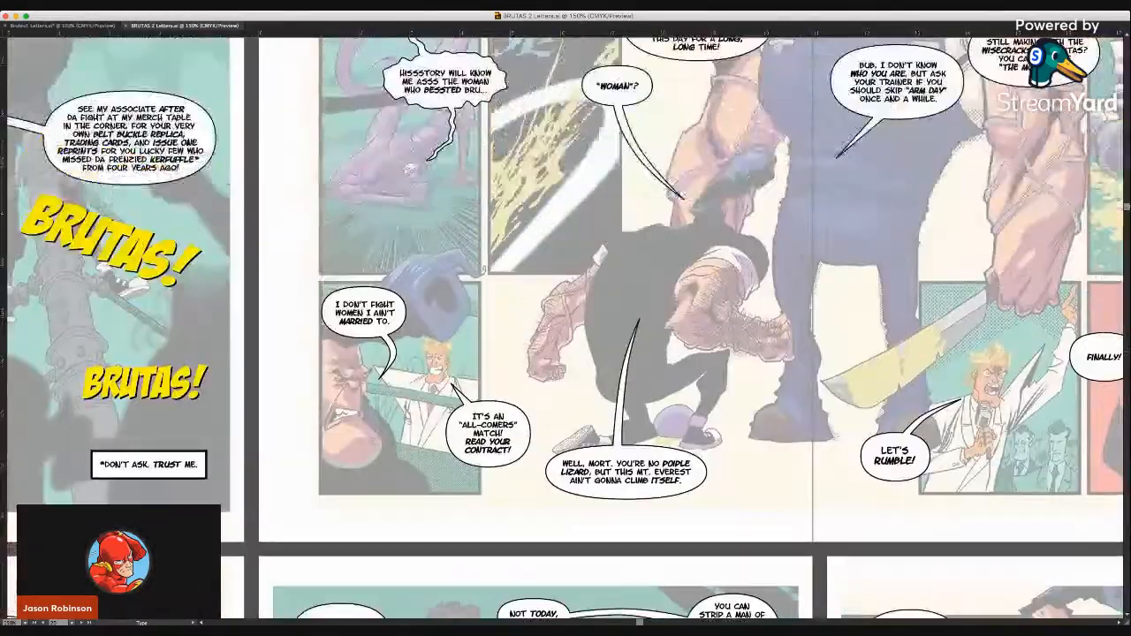
scroll(1126, 277, up, 5)
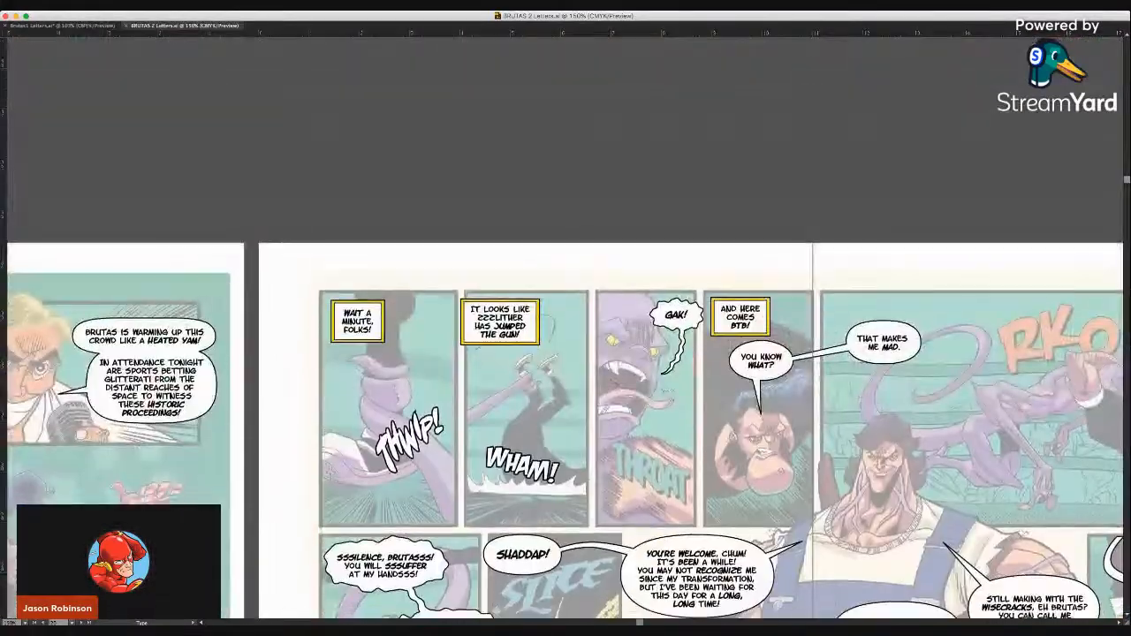
scroll(1126, 278, down, 20)
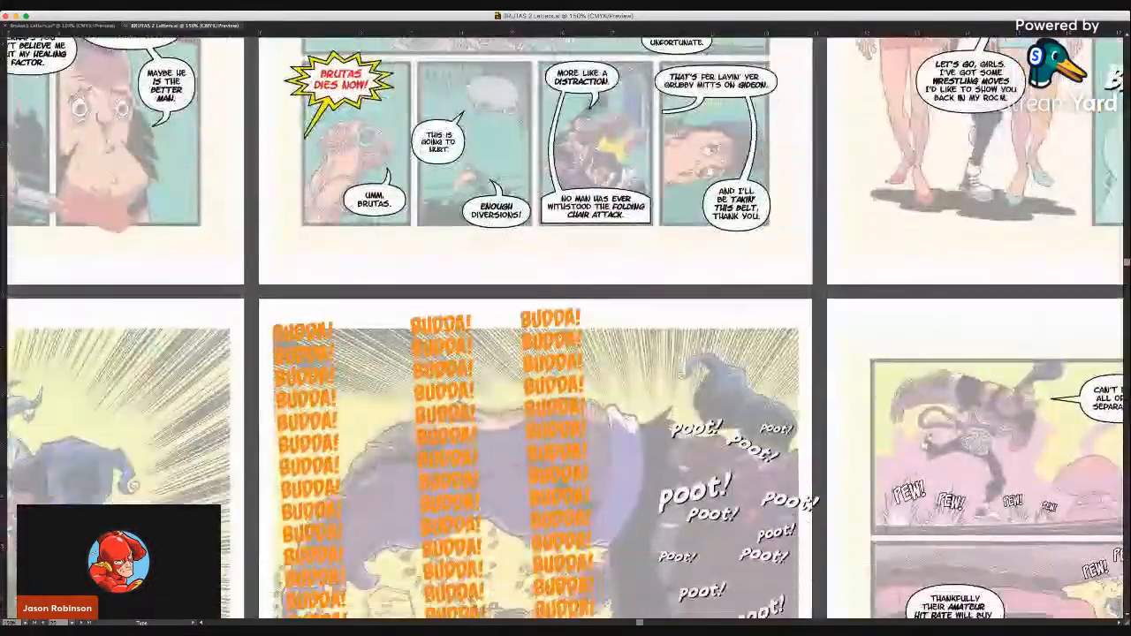
scroll(1125, 277, down, 10)
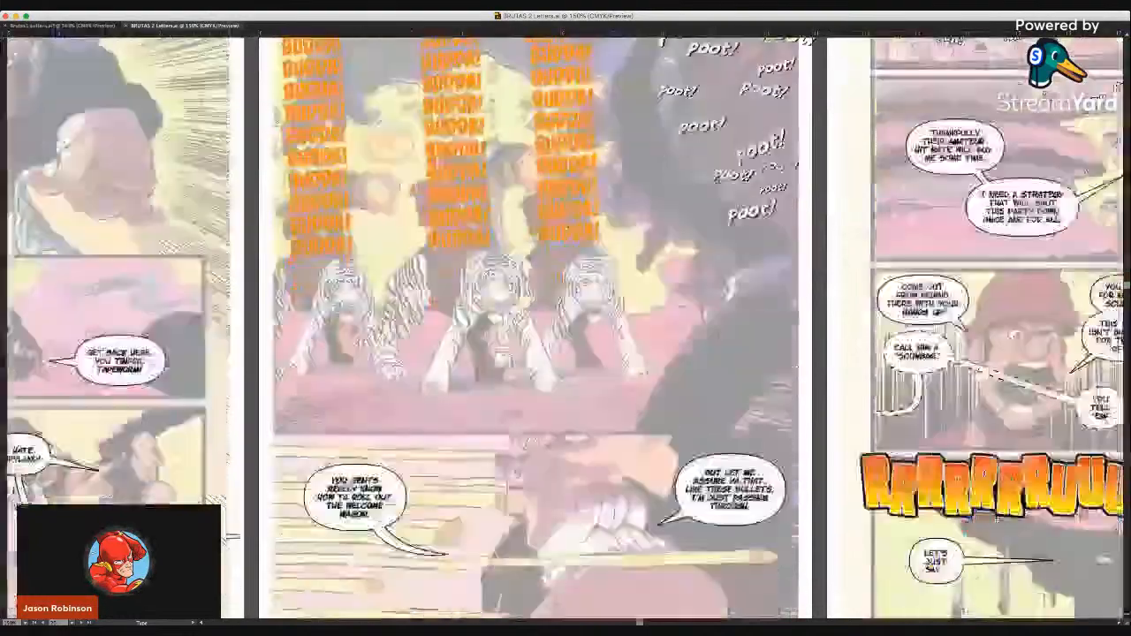
scroll(1126, 277, down, 2)
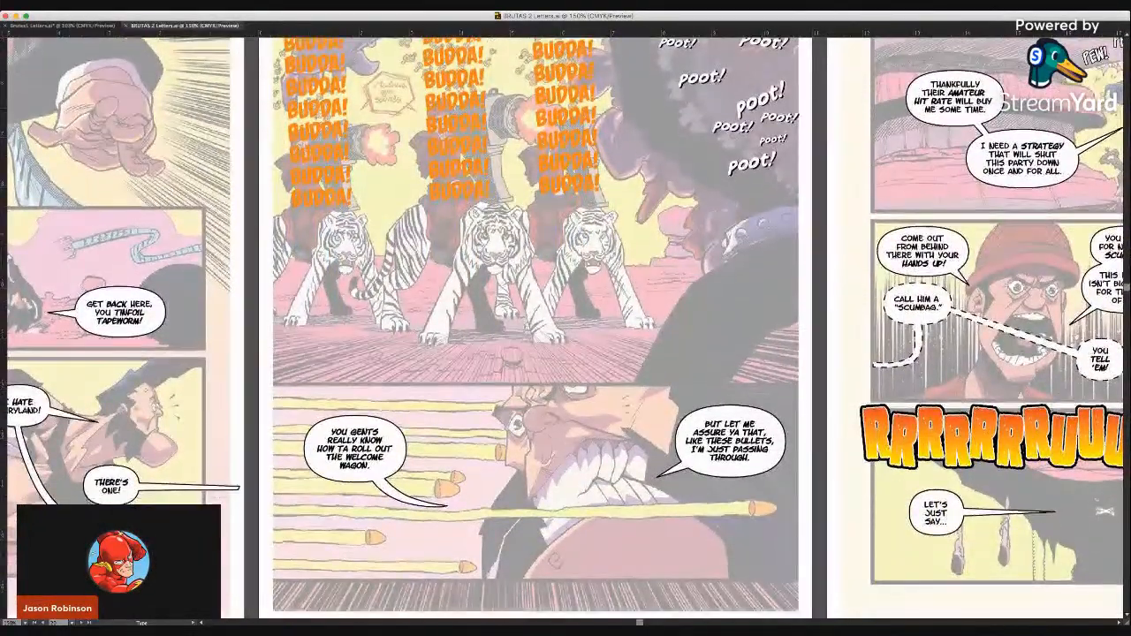
Browse the other BRUTAS 2 pages to find the masked figure's red "HE!" laughter balloons
scroll(1126, 277, down, 3)
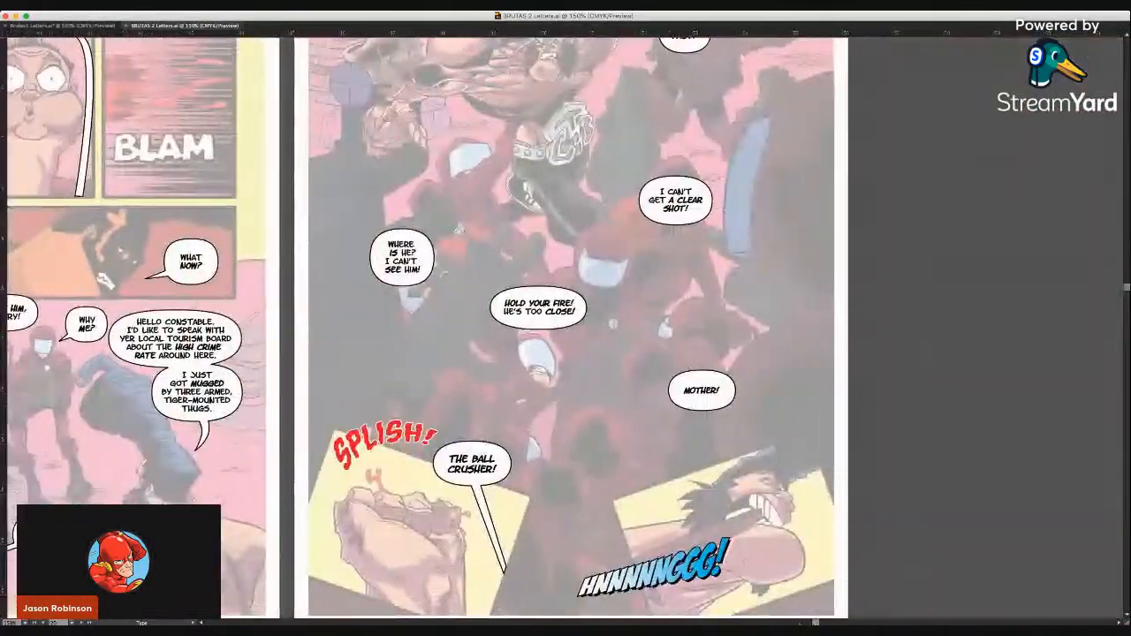
scroll(565, 327, left, 15)
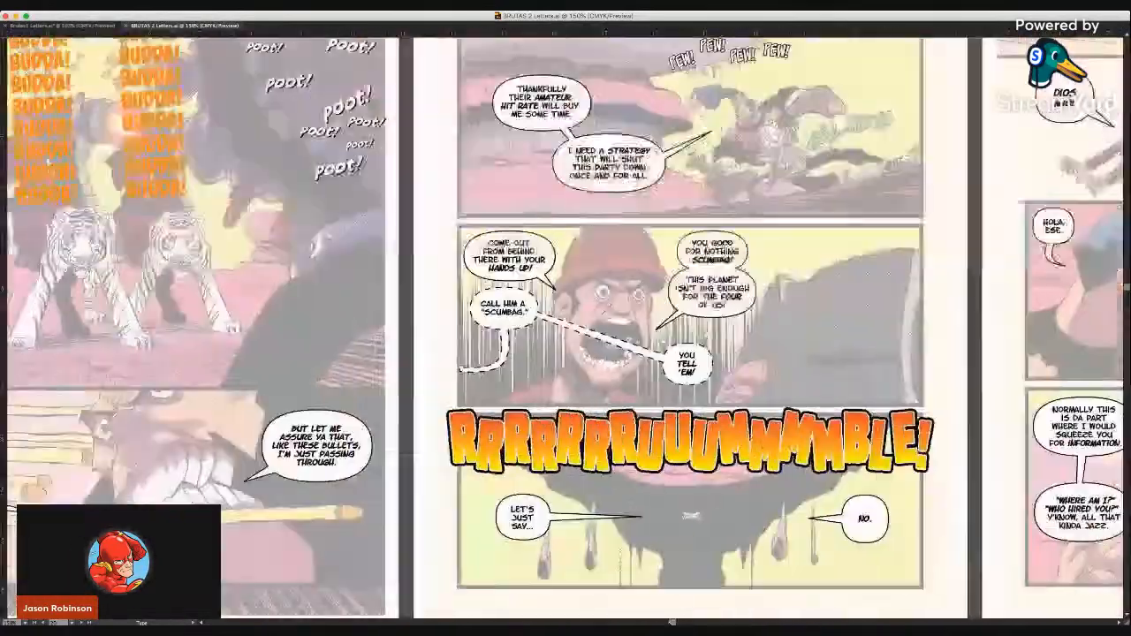
scroll(566, 327, left, 15)
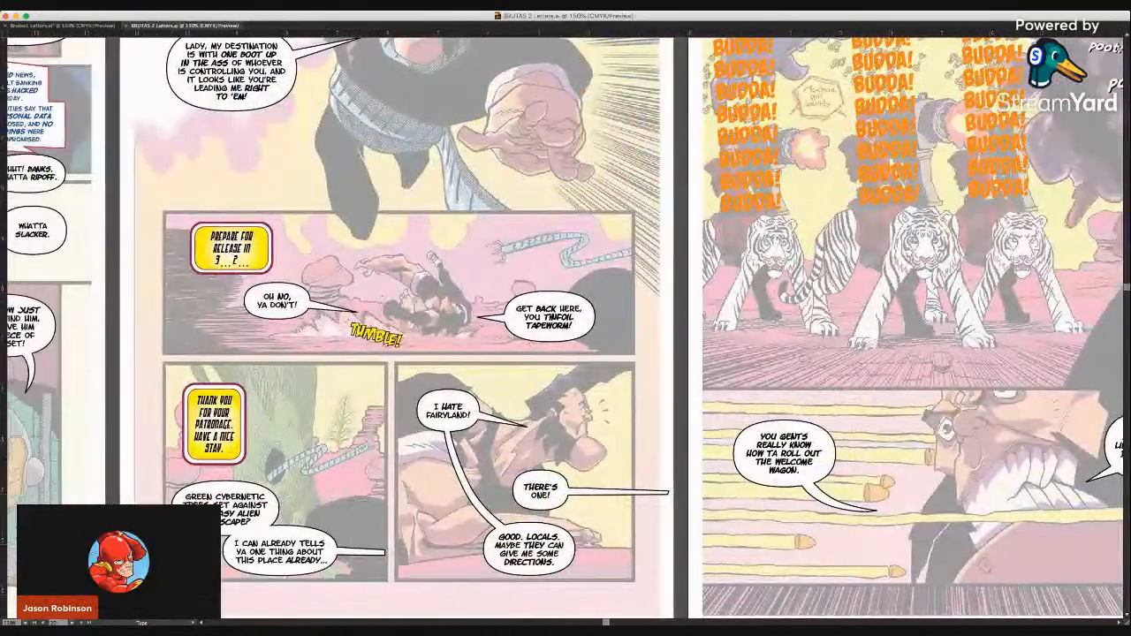
scroll(565, 327, left, 10)
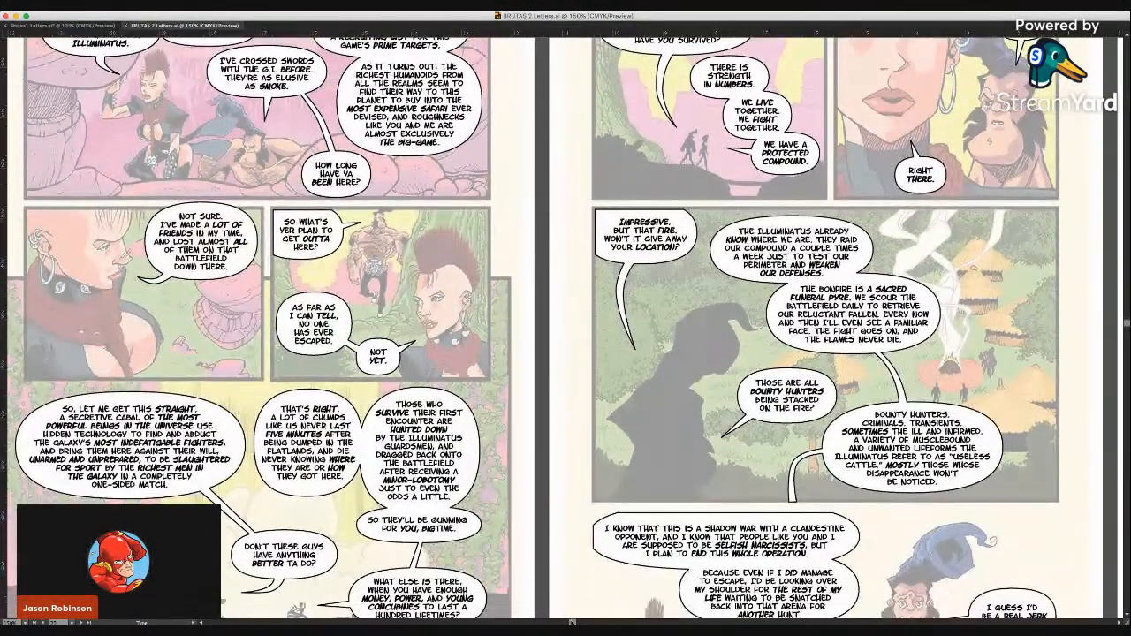
scroll(565, 327, left, 10)
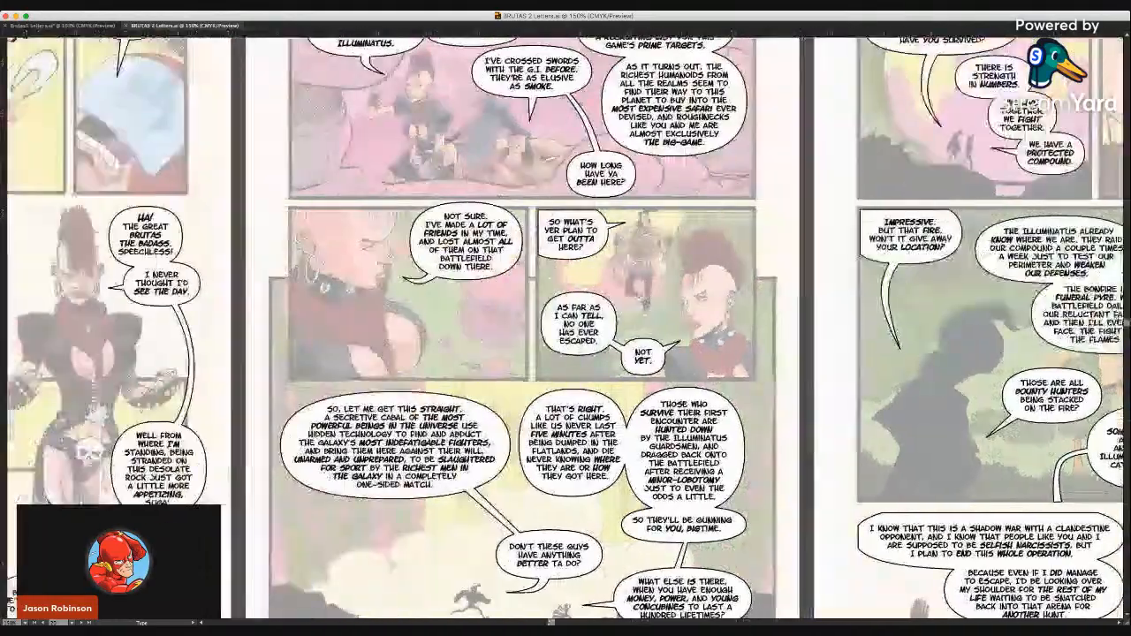
scroll(565, 327, left, 5)
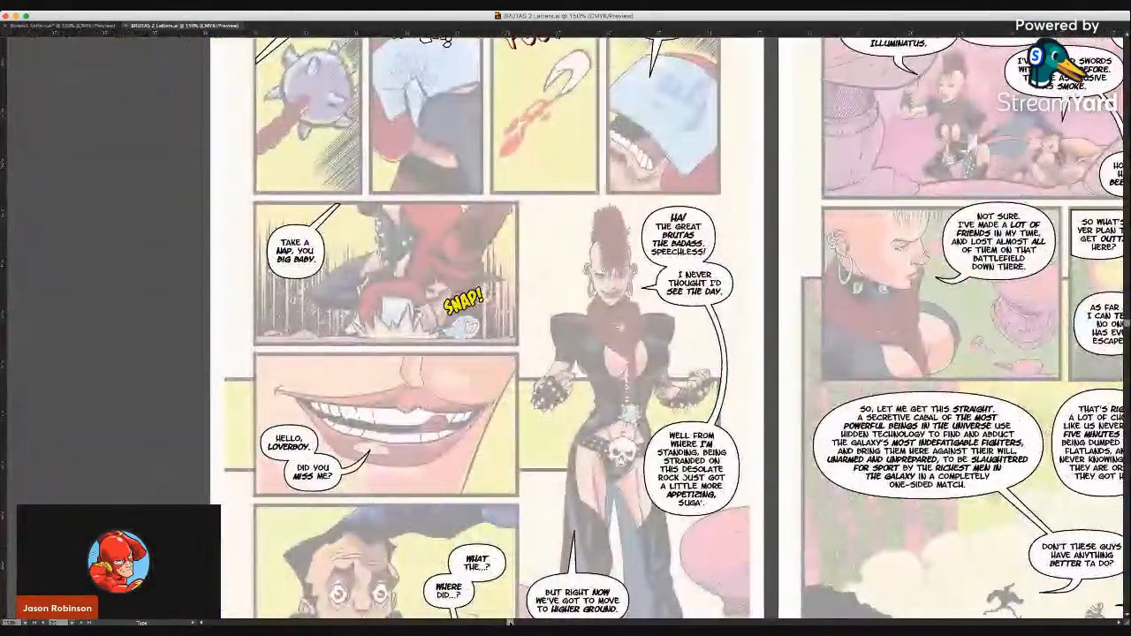
scroll(565, 327, right, 8)
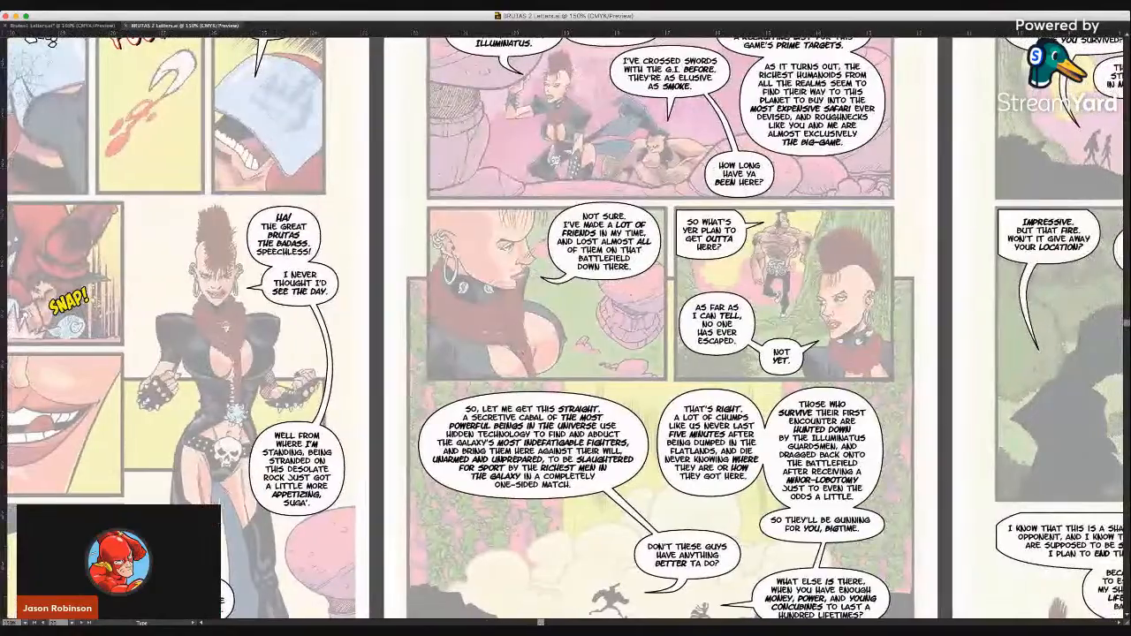
scroll(566, 327, right, 10)
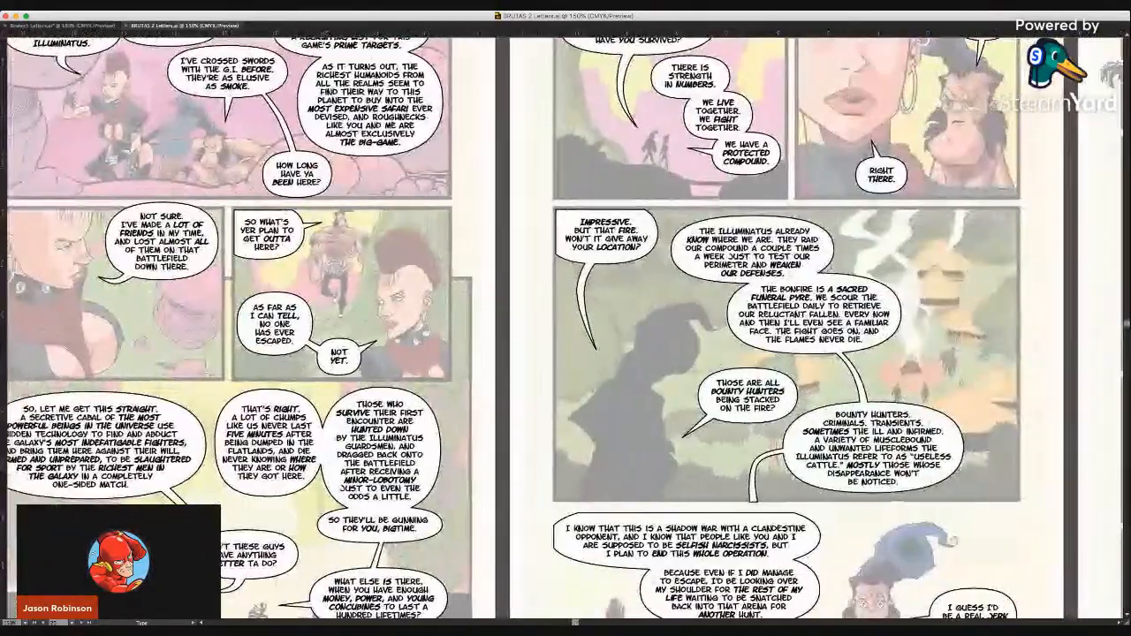
scroll(566, 327, right, 6)
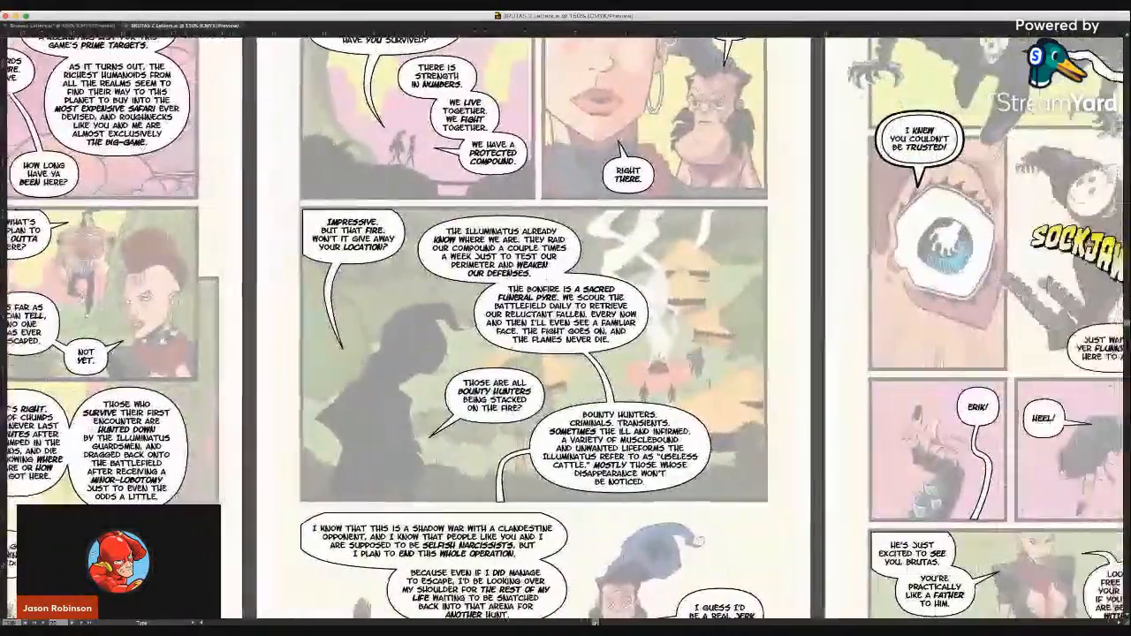
scroll(565, 327, left, 1)
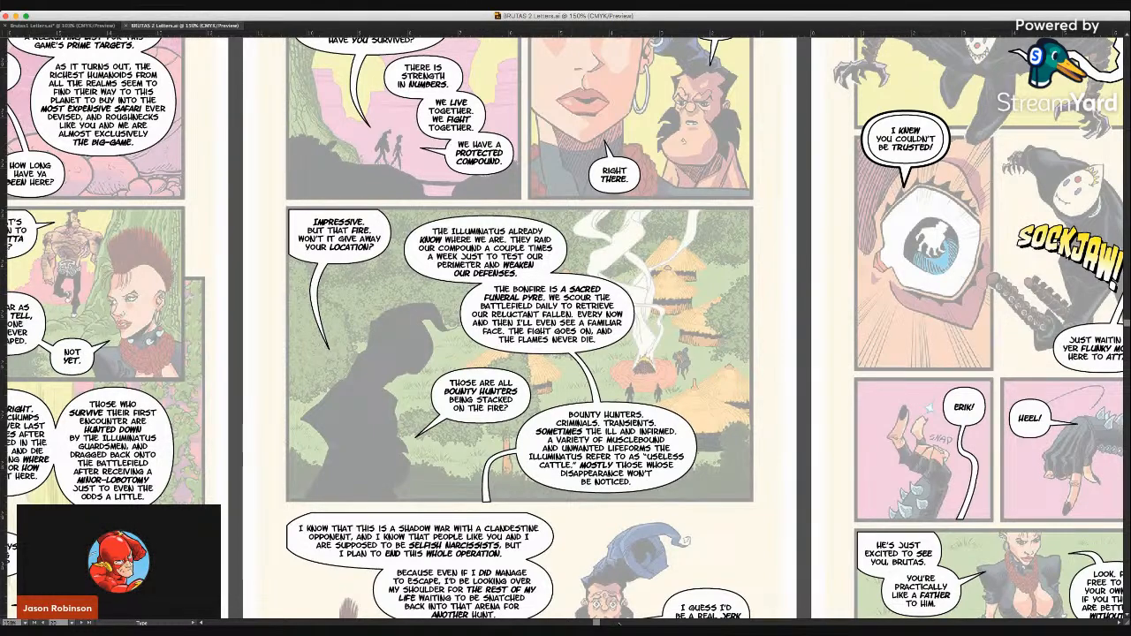
scroll(566, 327, right, 5)
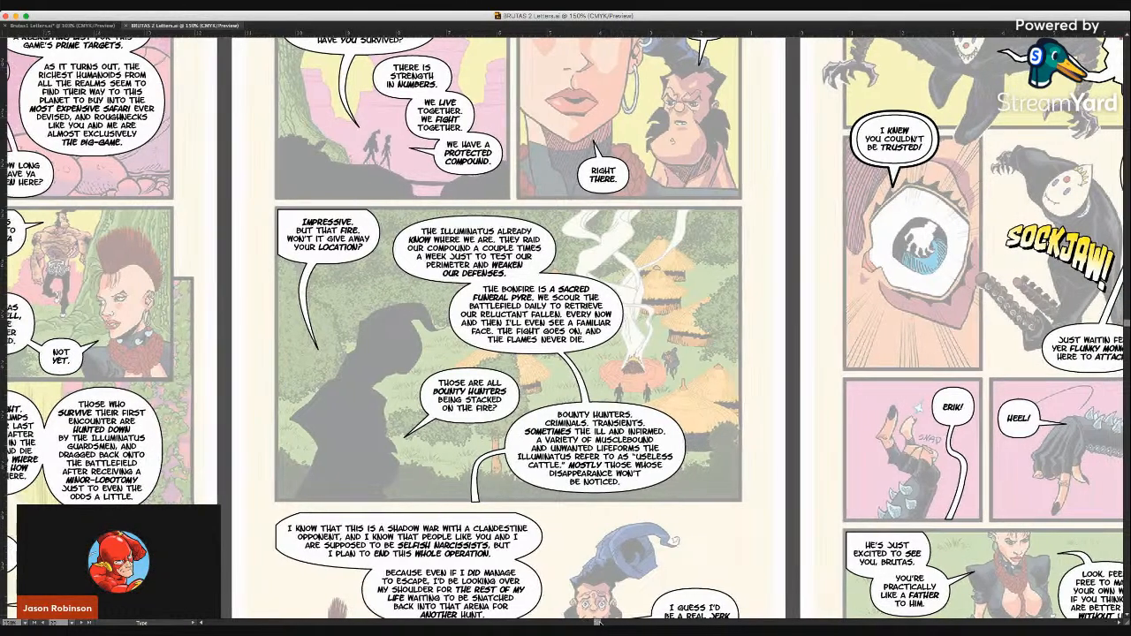
scroll(1082, 256, right, 8)
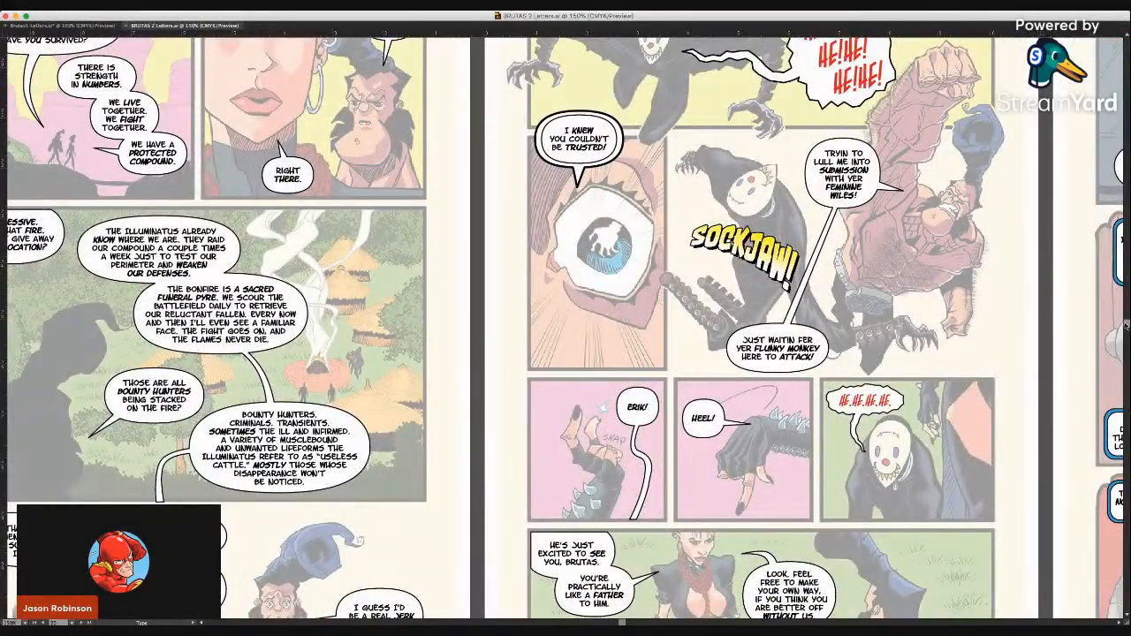
Copy the red "HE.HE.HE.HE." lettering from BRUTAS 2 Letters into the Brutas1 Letters page, above the standing fighter in the lower area
scroll(1127, 326, up, 2)
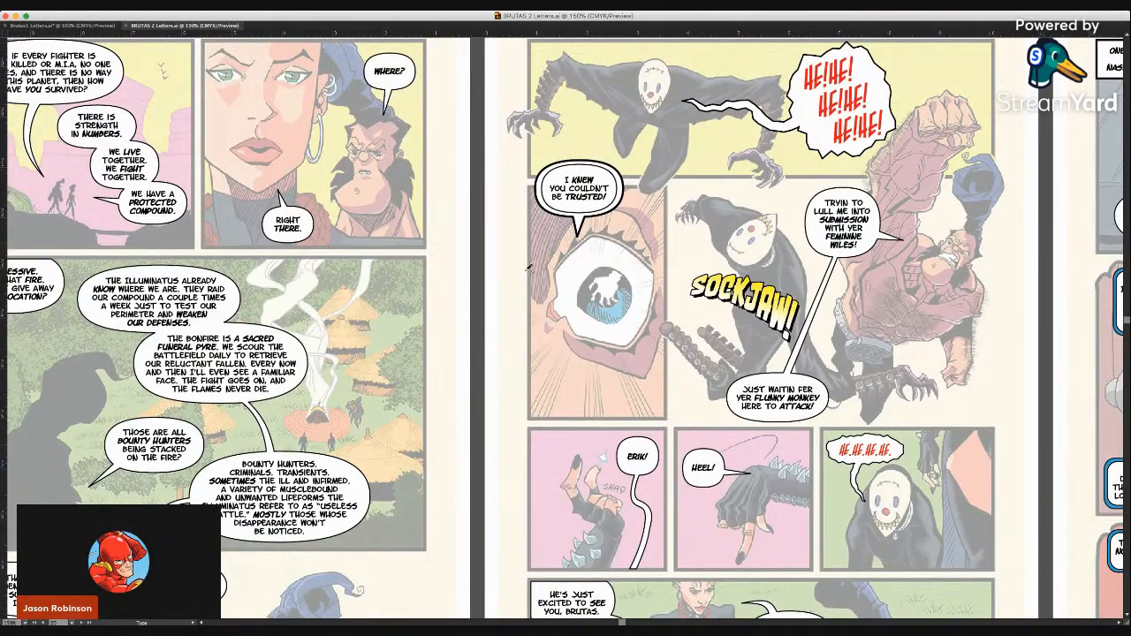
key(v)
click(870, 452)
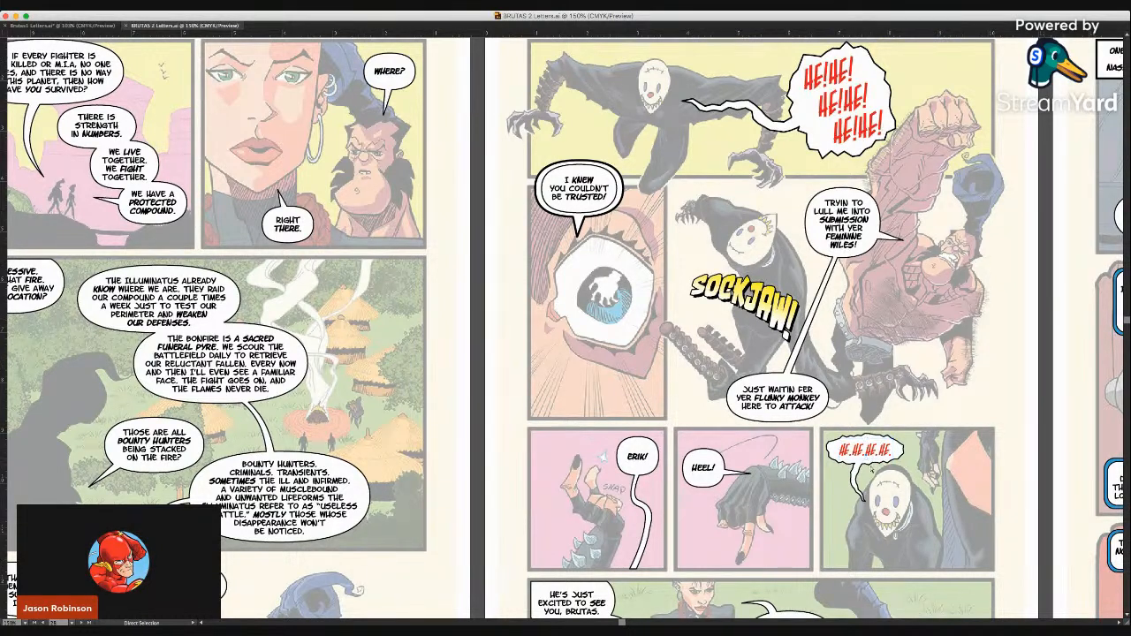
click(100, 26)
key(ctrl+v)
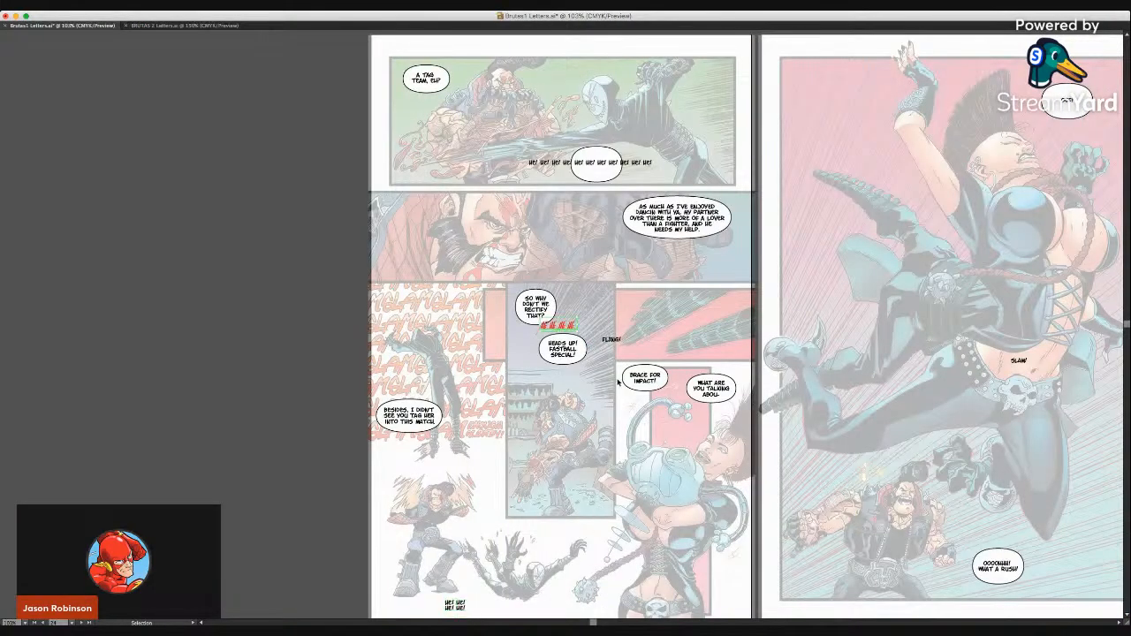
drag(562, 329, 393, 469)
Apply the pasted red laughter lettering's style to the "HE! HE! HE! HE!" text at the foot of the page
key(t)
drag(468, 609, 435, 603)
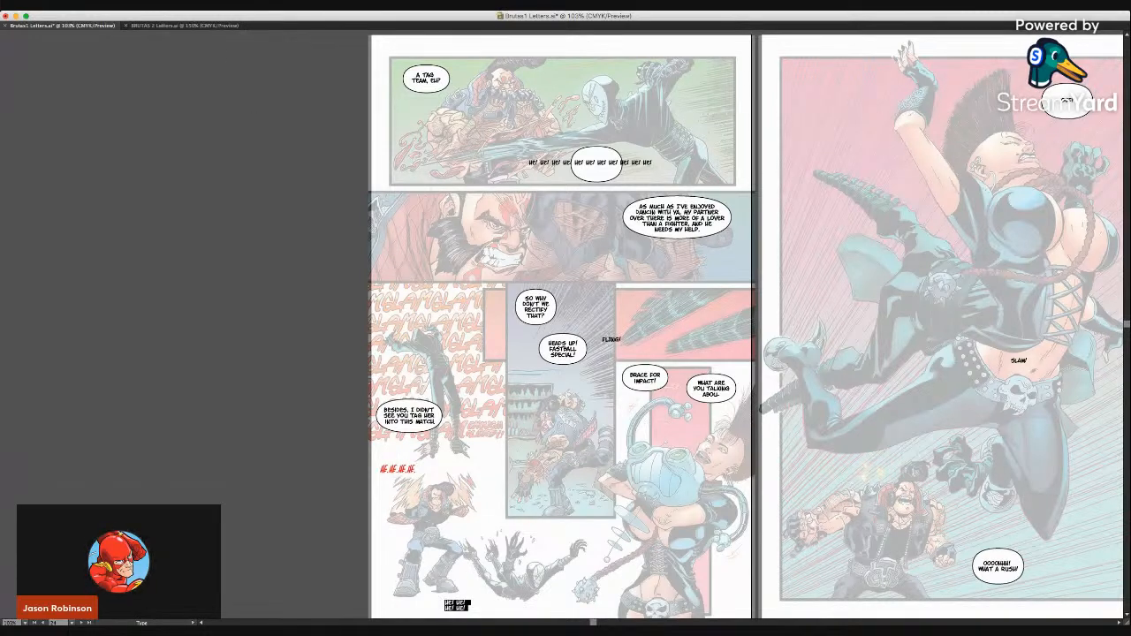
click(471, 603)
drag(468, 609, 443, 603)
drag(370, 263, 763, 617)
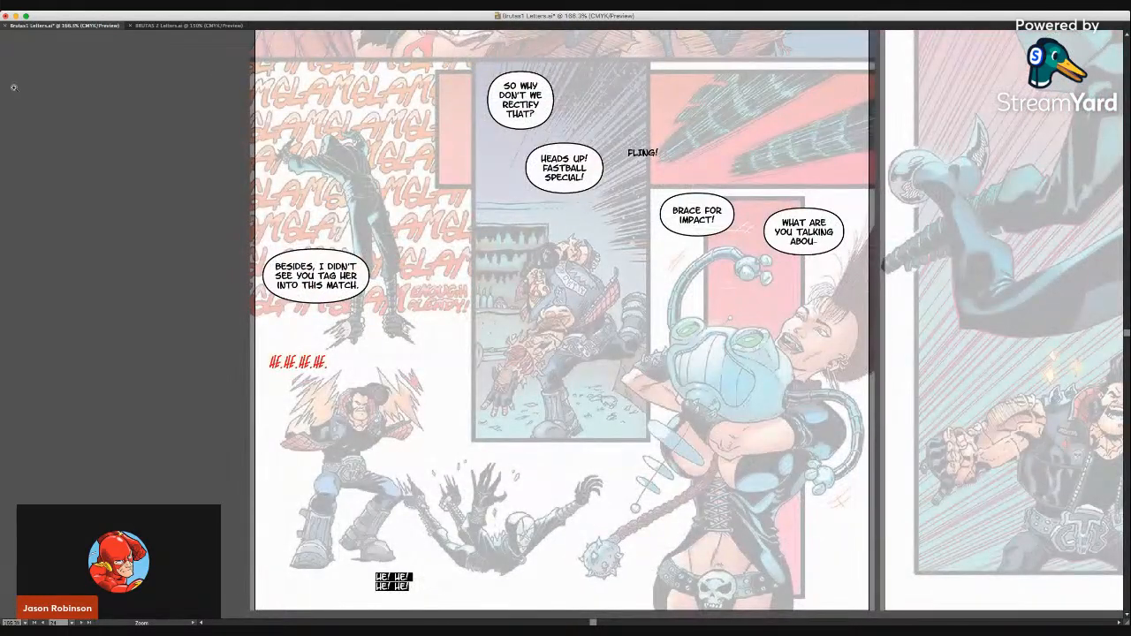
key(i)
click(322, 361)
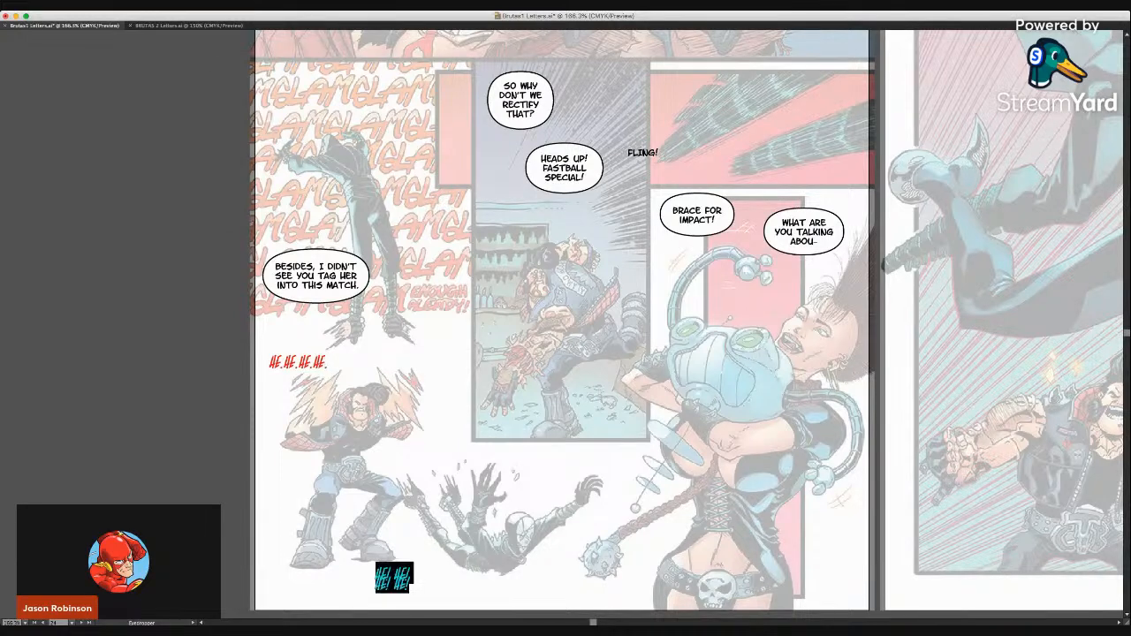
key(v)
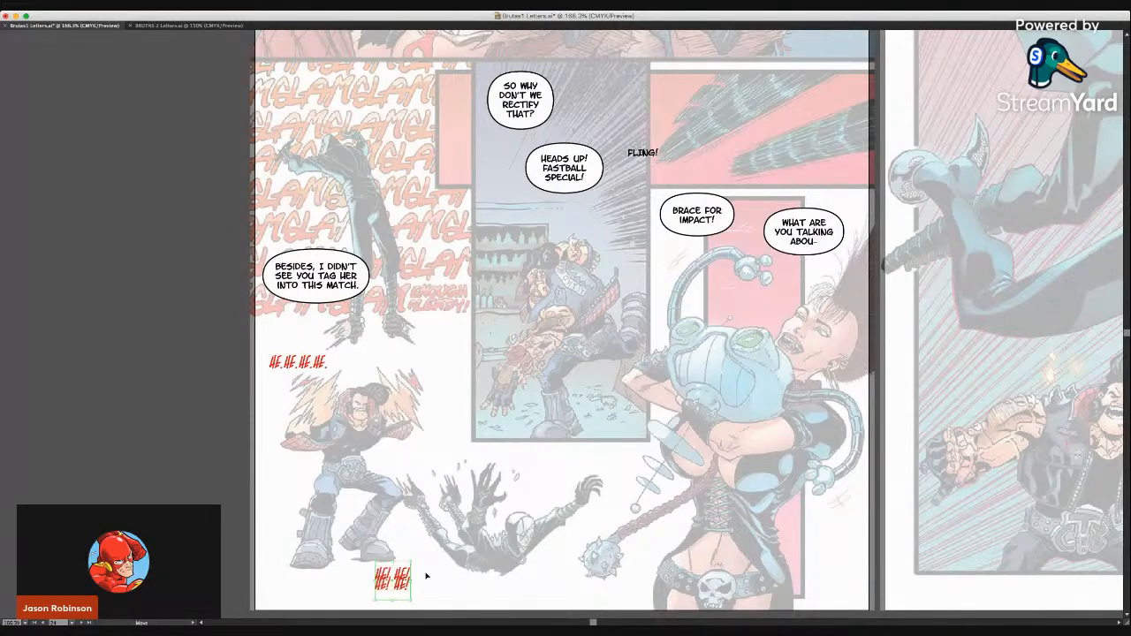
Move the red laughter text above the fallen masked figure and delete its second line, leaving one "HE! HE!"
drag(391, 580, 560, 462)
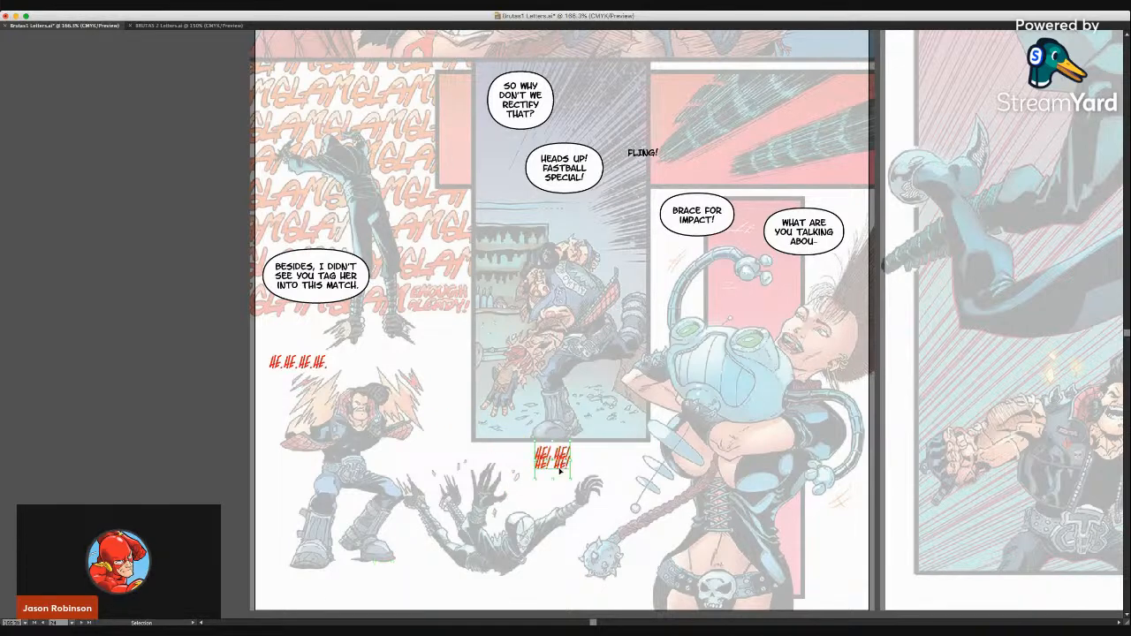
double_click(562, 463)
drag(572, 463, 520, 463)
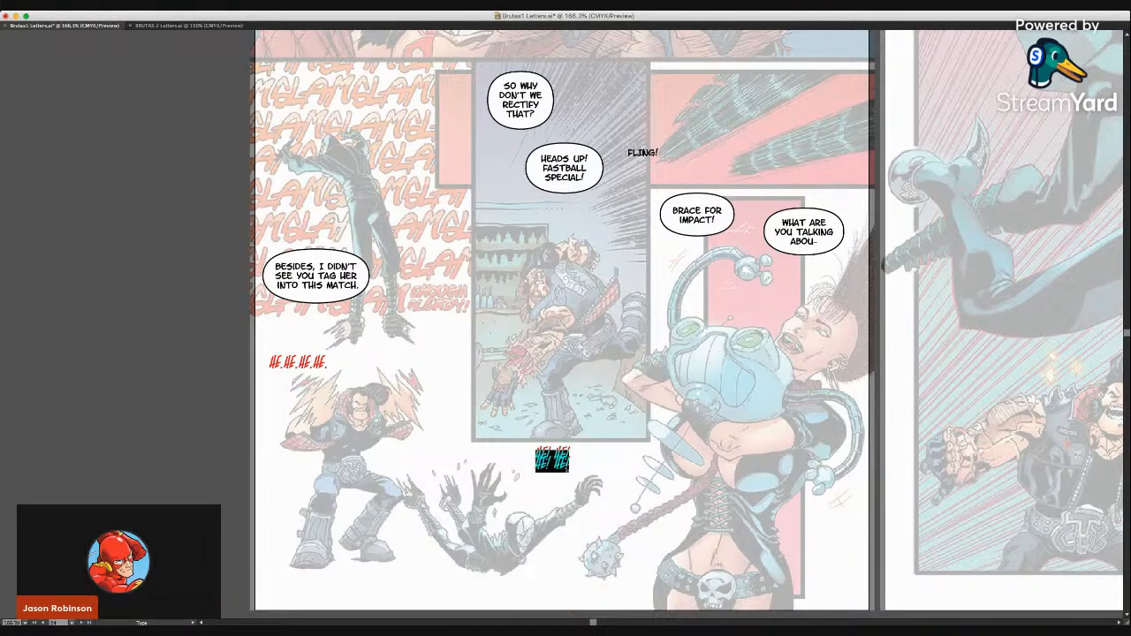
key(super+shift+period)
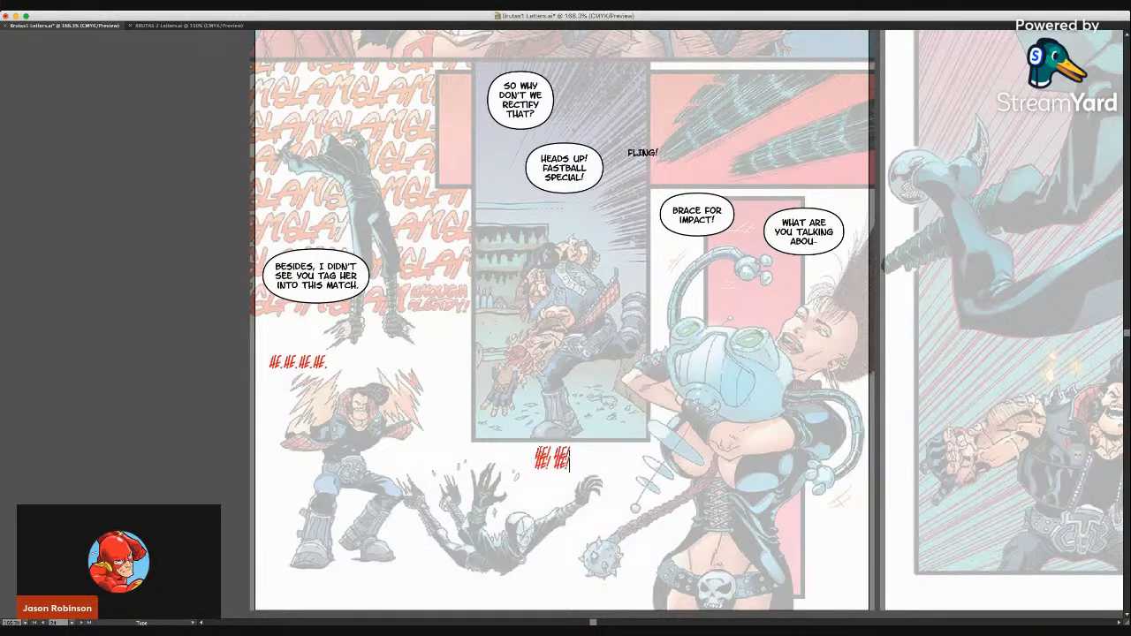
drag(572, 464, 535, 466)
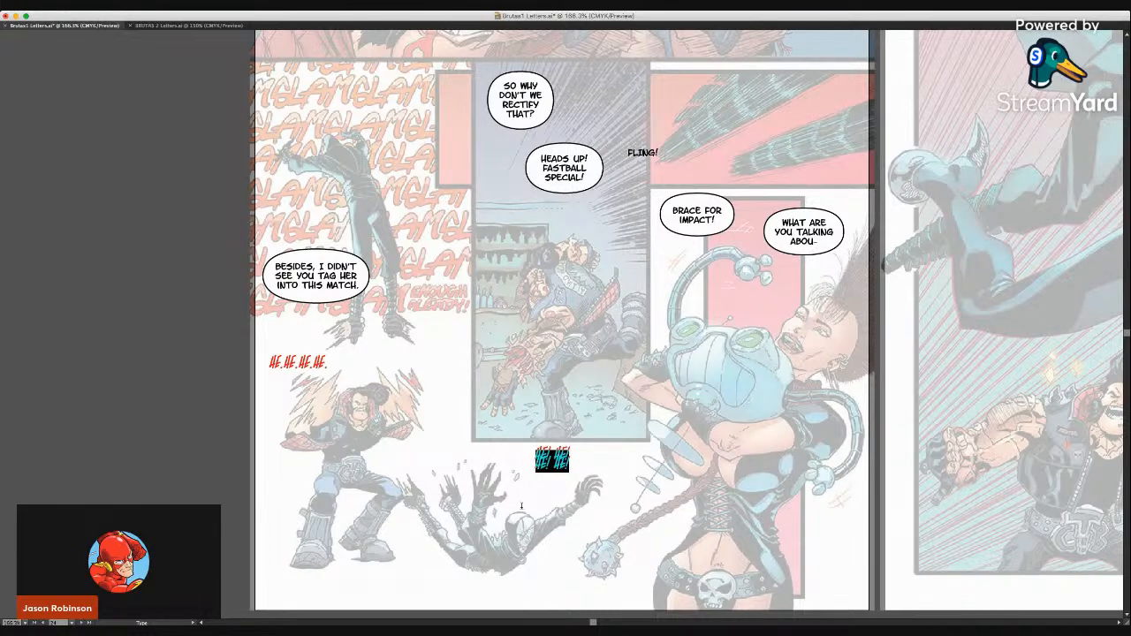
key(BackSpace)
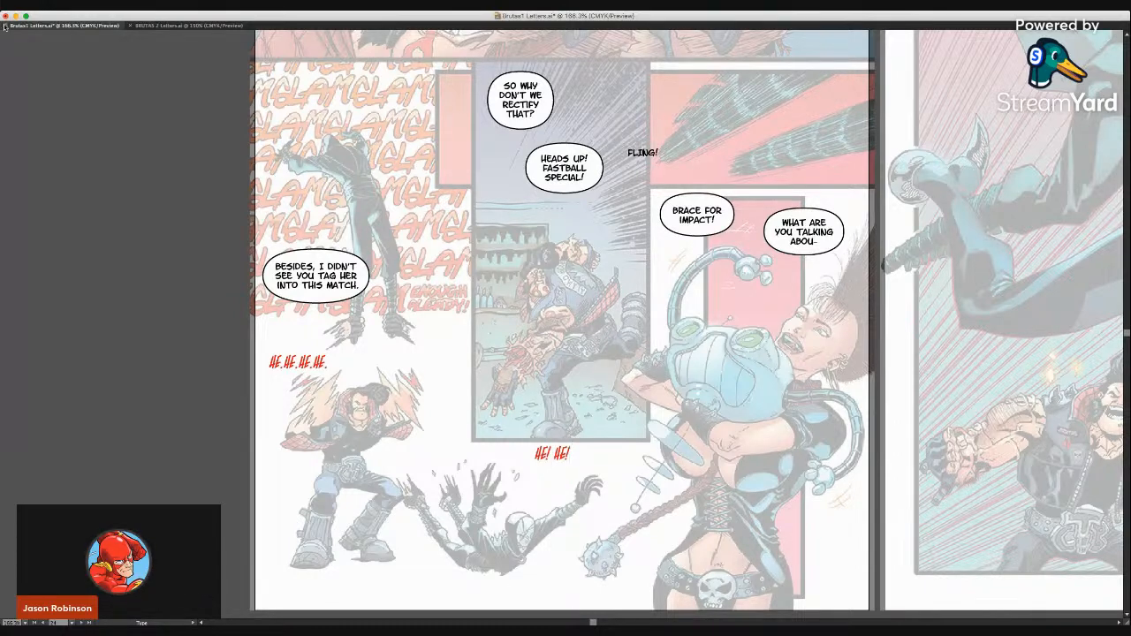
key(Escape)
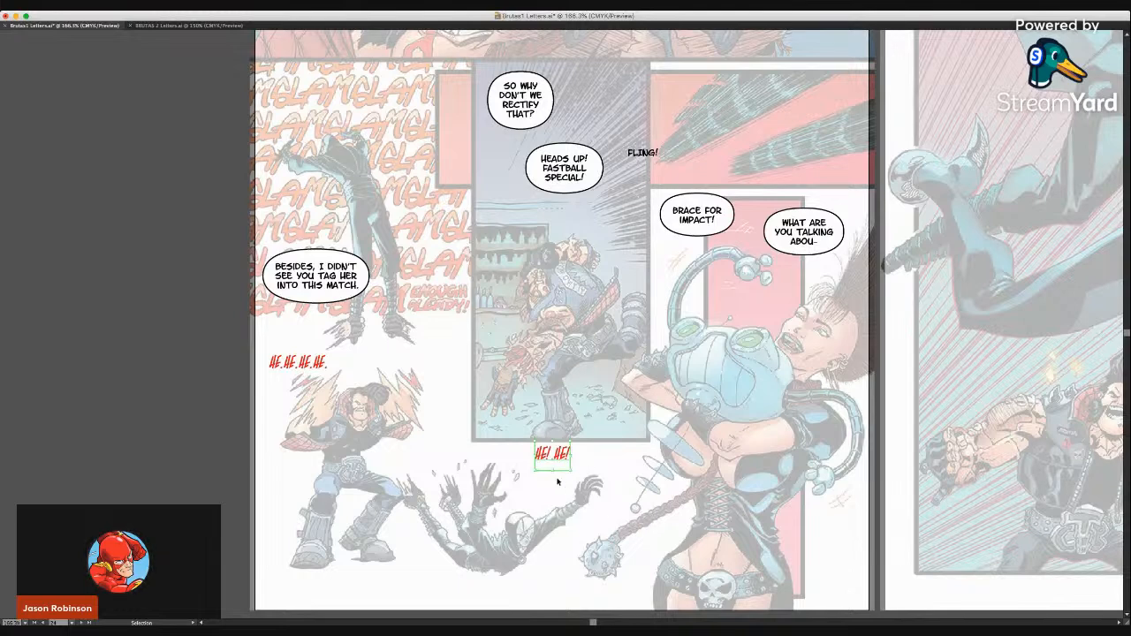
Place a second "HE! HE!" staggered just below the first and delete the red "HE.HE.HE.HE." reference text
click(568, 491)
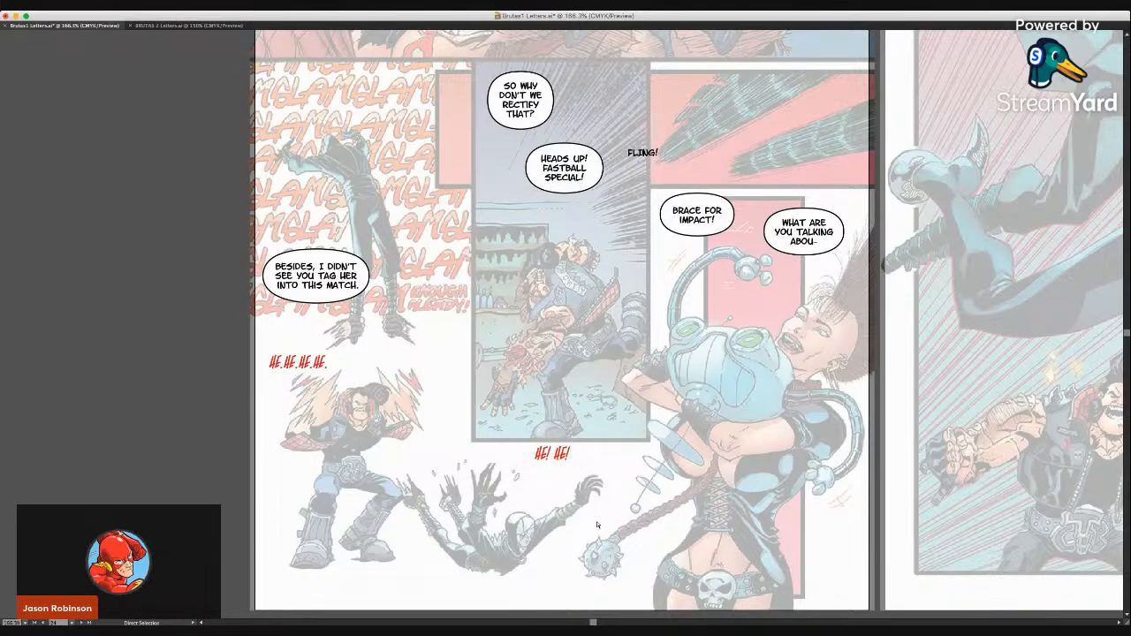
key(super+v)
drag(566, 331, 567, 471)
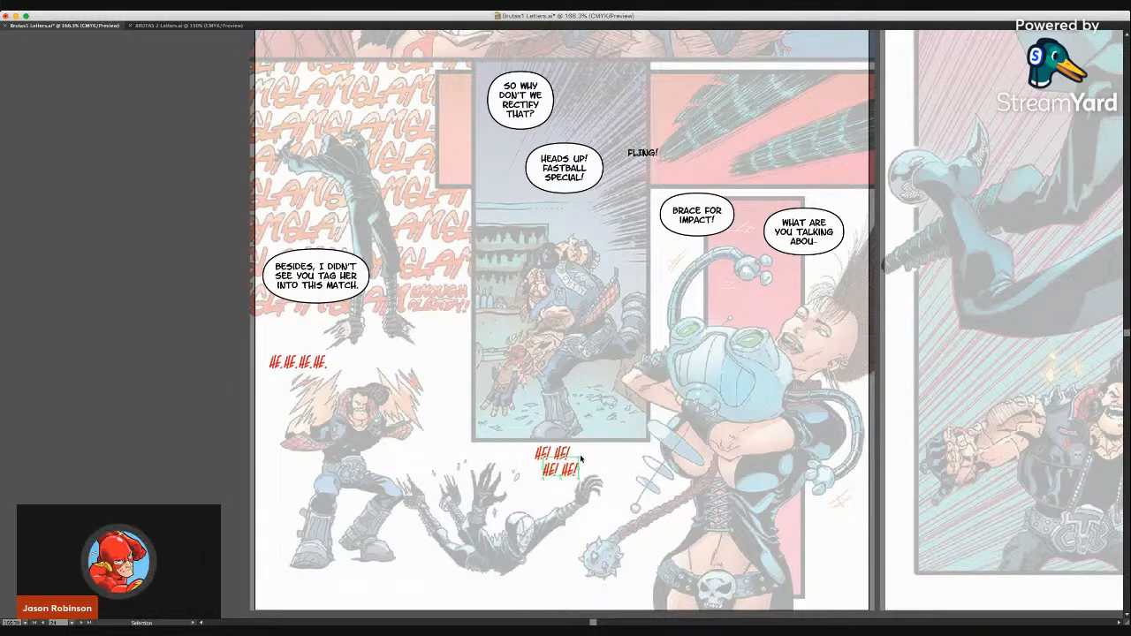
click(313, 370)
key(Delete)
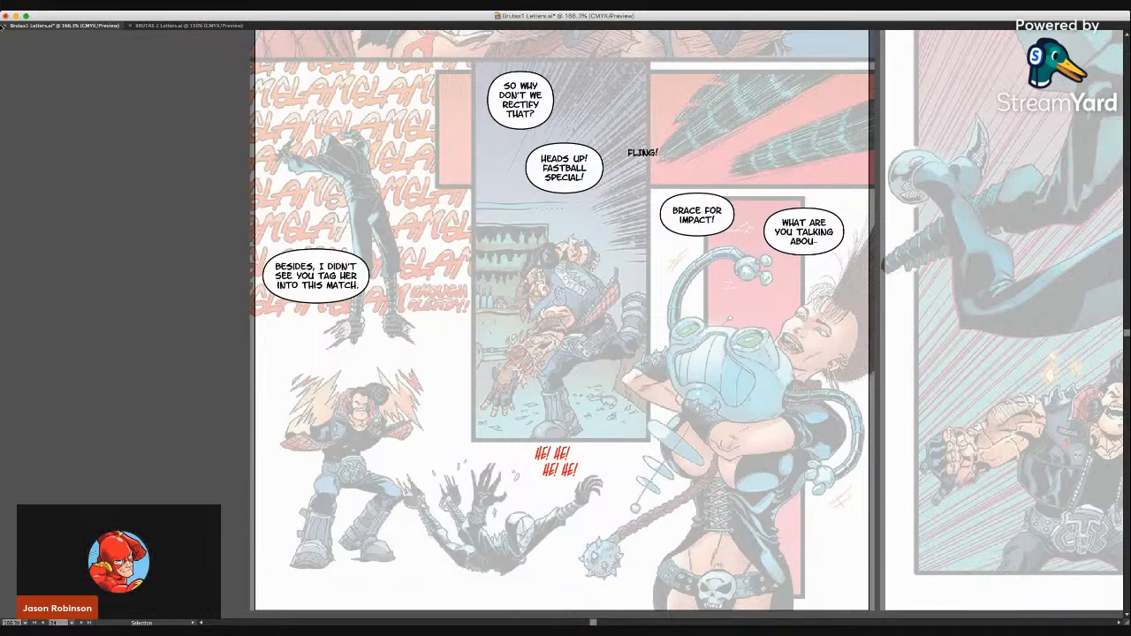
Enlarge both "HE! HE!" lines, tilt them upward and position them beside the fallen masked figure's head
drag(525, 441, 594, 491)
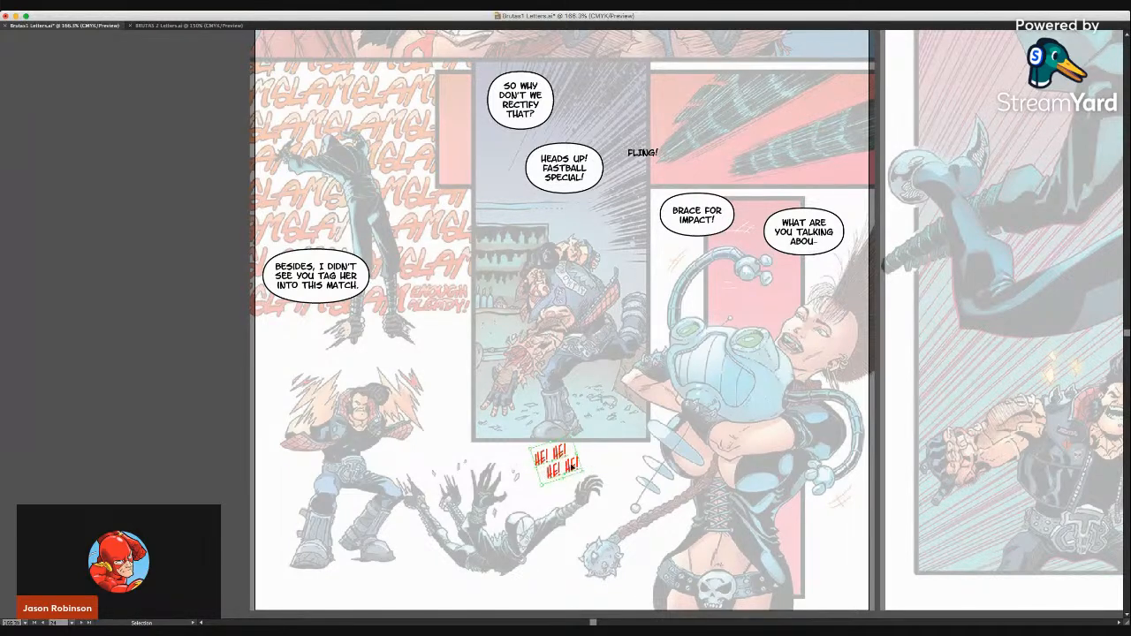
drag(572, 468, 547, 478)
click(594, 463)
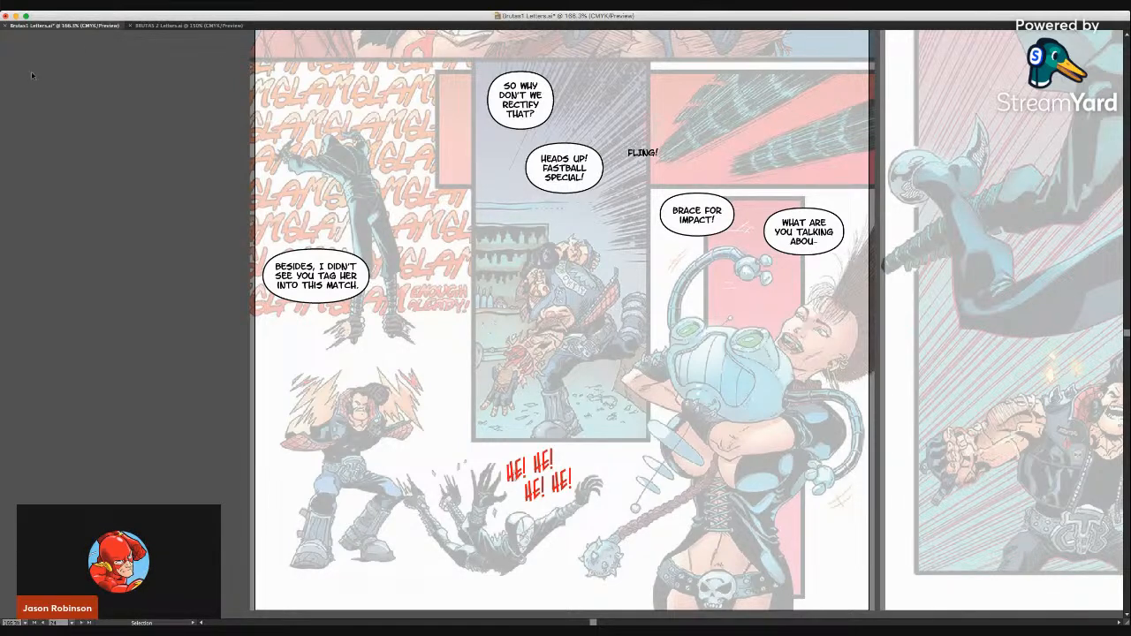
Draw a connector between the "SO WHY DON'T WE RECTIFY THAT?" and "HEADS UP!" balloons, matching the balloons' fill and outline
key(p)
click(547, 149)
key(ctrl+z)
click(537, 125)
key(i)
click(550, 106)
Draw a pointed tail from the "HEADS UP! FASTBALL SPECIAL!" balloon down toward the head of the fighter below
key(p)
click(560, 190)
click(552, 235)
click(570, 191)
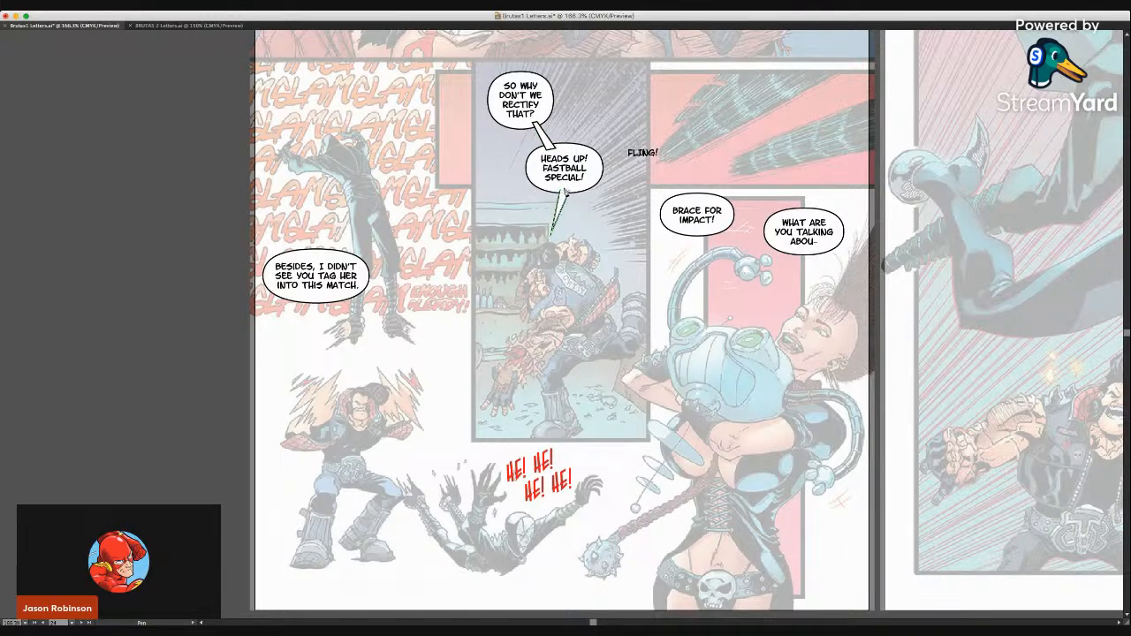
click(561, 191)
Merge the "SO WHY DON'T WE RECTIFY THAT?" and "HEADS UP!" balloons with their connector and tail into one continuous shape
key(v)
shift+click(547, 146)
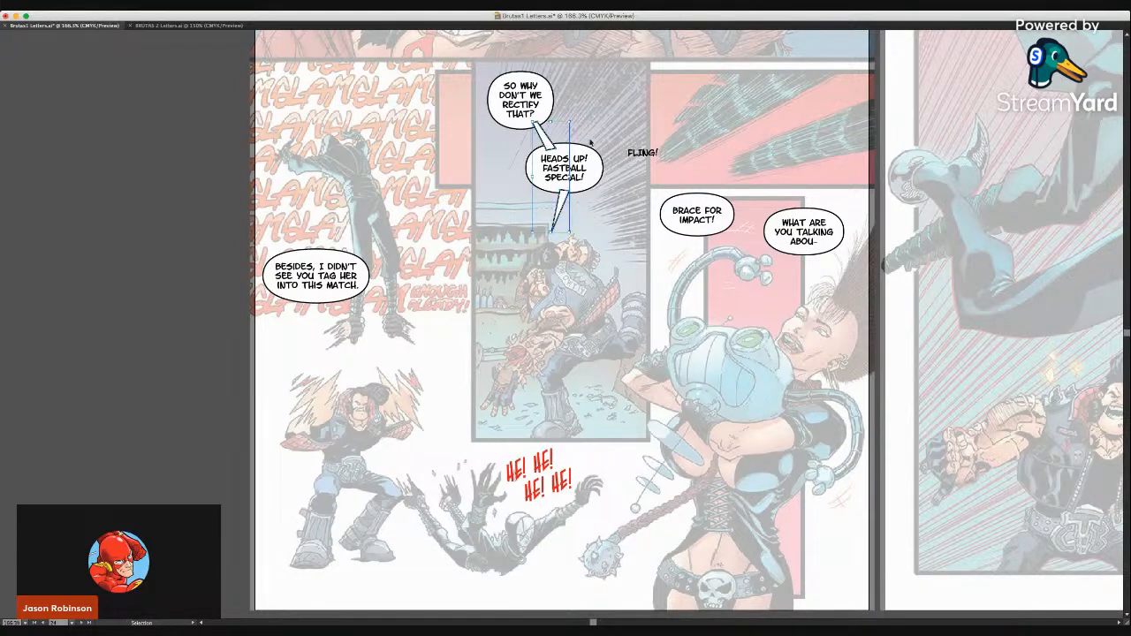
click(602, 171)
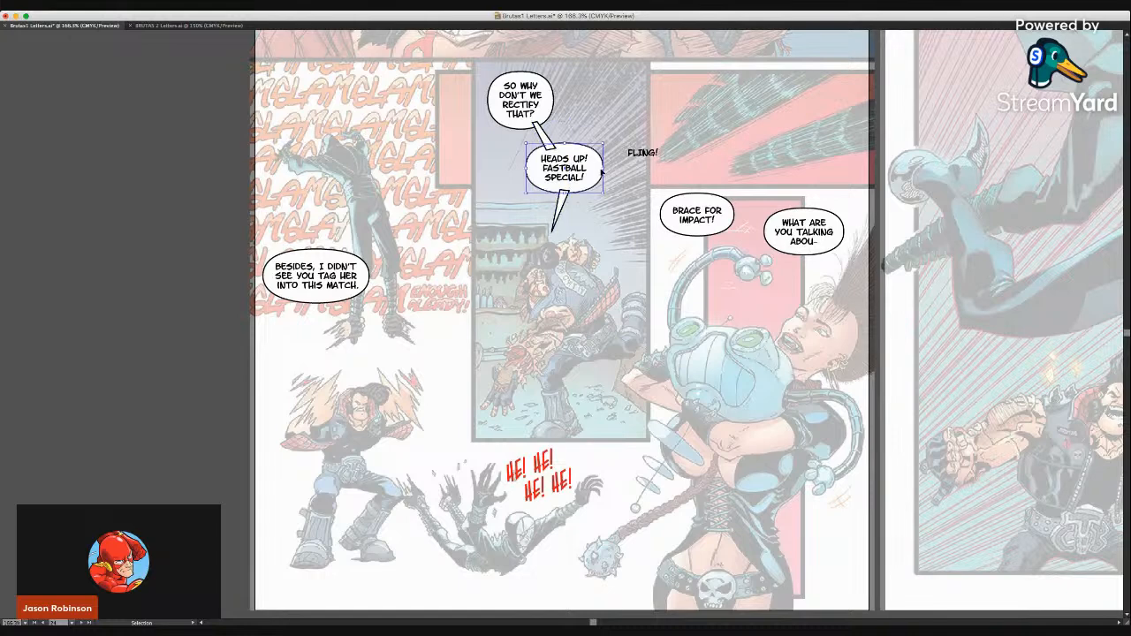
click(548, 113)
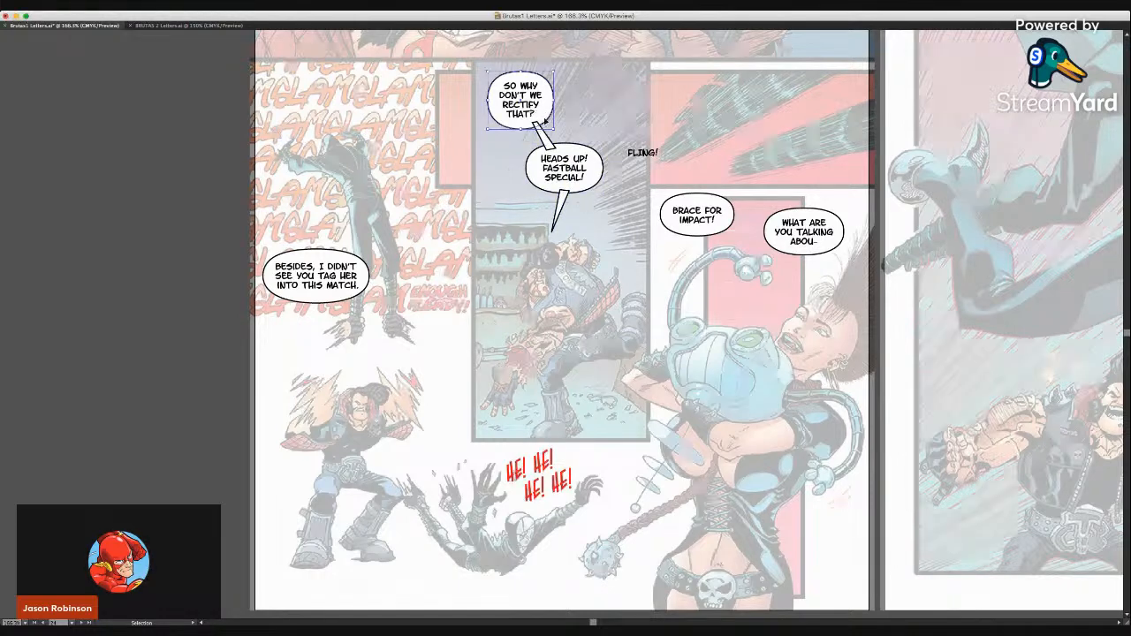
shift+click(549, 146)
shift+click(580, 151)
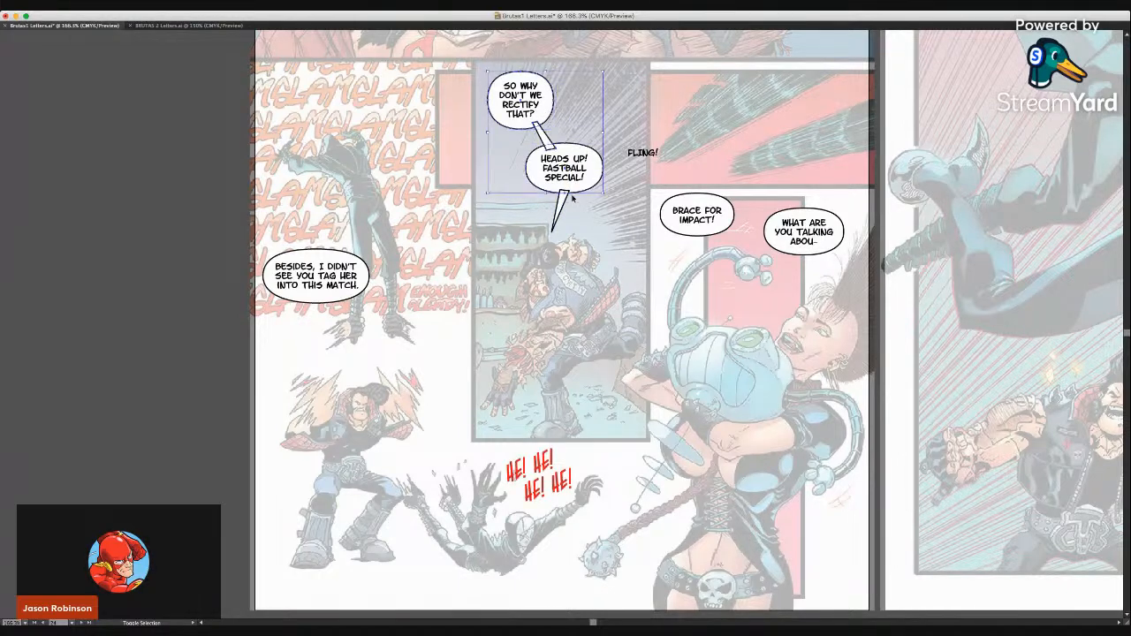
shift+click(567, 203)
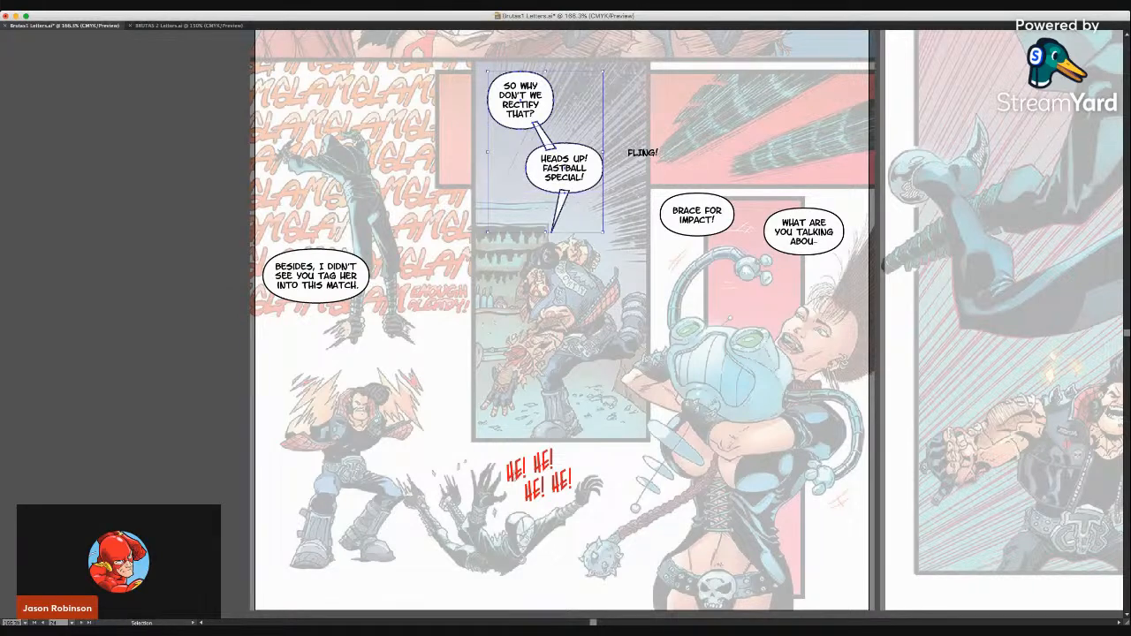
click(1071, 291)
click(609, 261)
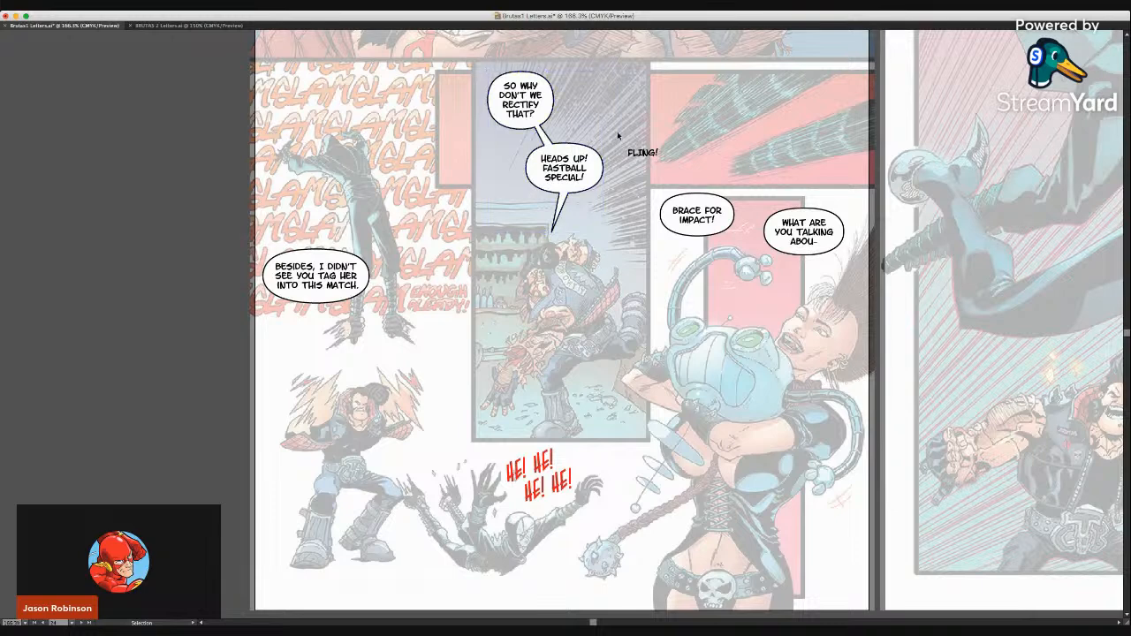
Set "RECTIFY", "UP!" and "FASTBALL SPECIAL!" in bold italic within the two joined balloons
key(t)
drag(539, 104, 484, 108)
click(400, 37)
key(Escape)
drag(573, 158, 590, 157)
drag(542, 167, 590, 178)
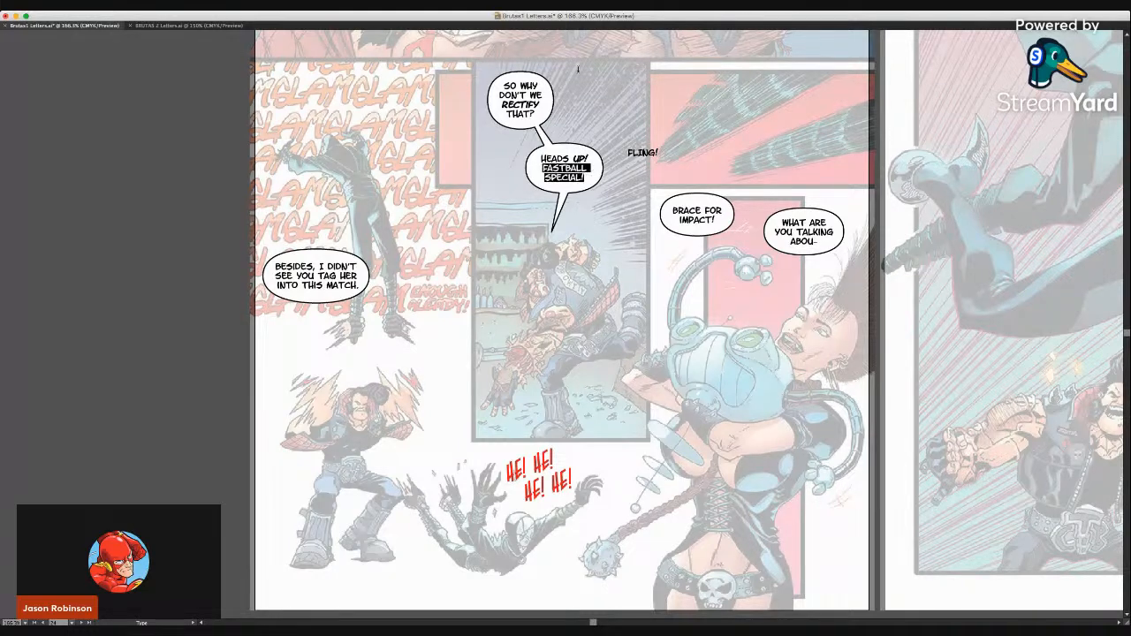
click(402, 33)
key(Escape)
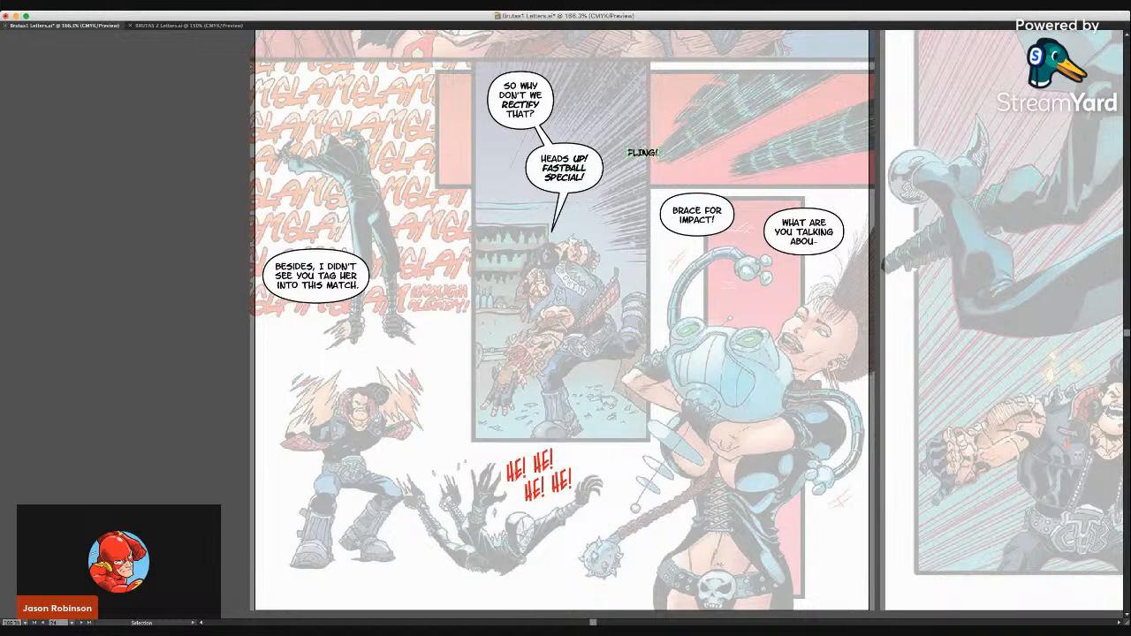
Restyle "FLING!" as large, heavy sound-effect lettering tilted upward across the border of the red panel
click(276, 29)
drag(656, 147, 678, 133)
drag(688, 175, 697, 173)
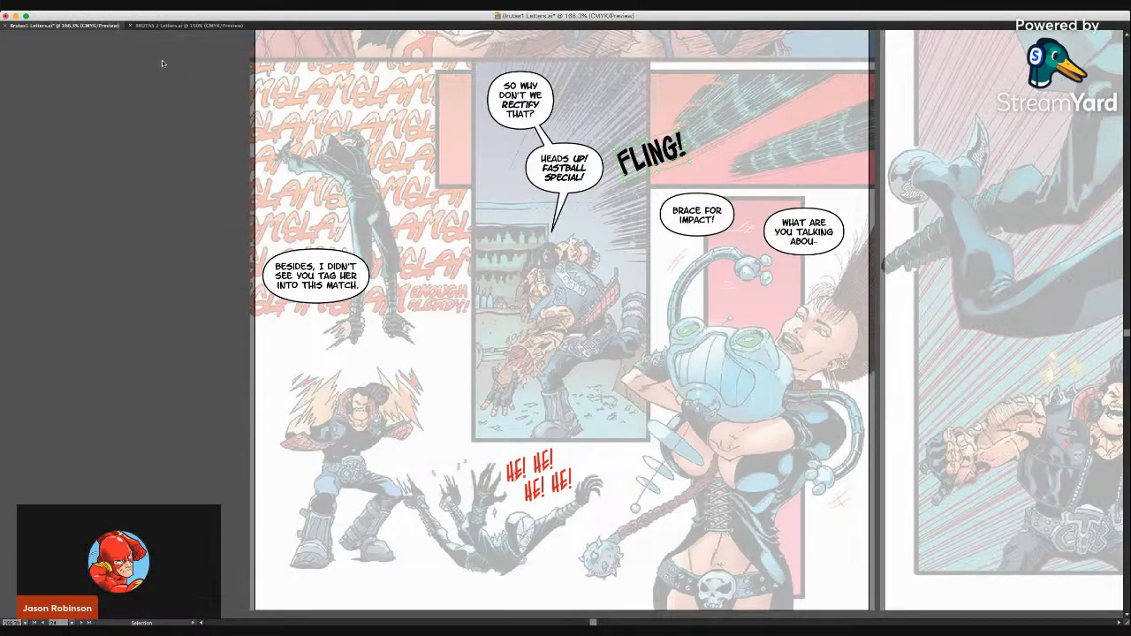
Warp the "FLING!" lettering into a steeper upward sweep, shift it slightly, and compare it with the unwarped version
click(184, 178)
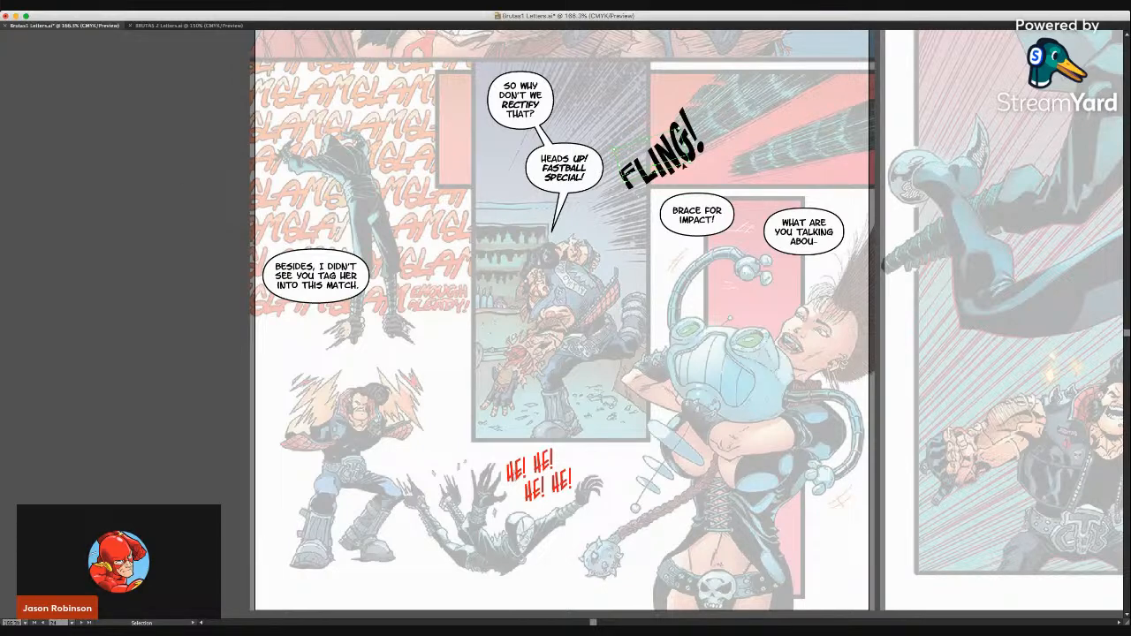
mouse_move(676, 161)
mouse_down()
mouse_move(661, 143)
mouse_move(668, 163)
mouse_up()
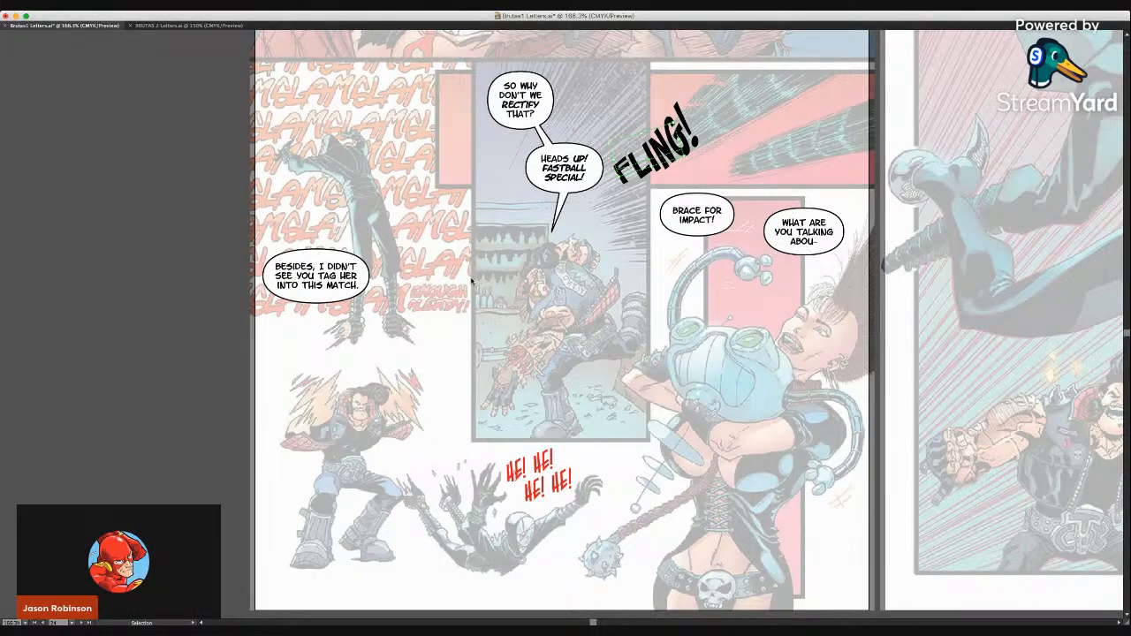
key(super+z)
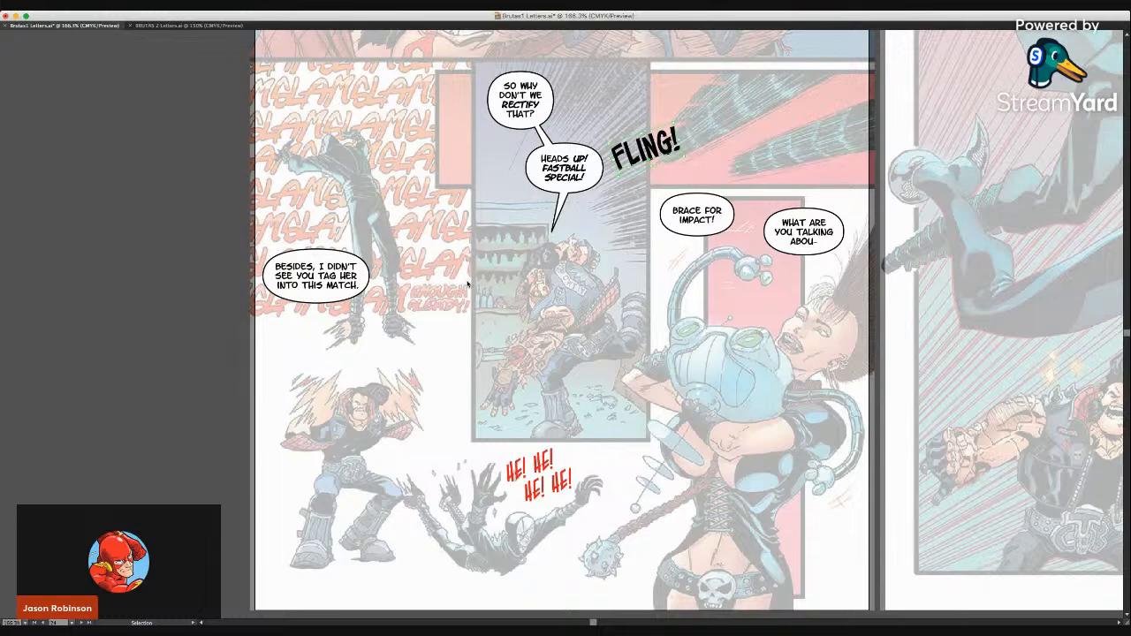
key(super+shift+z)
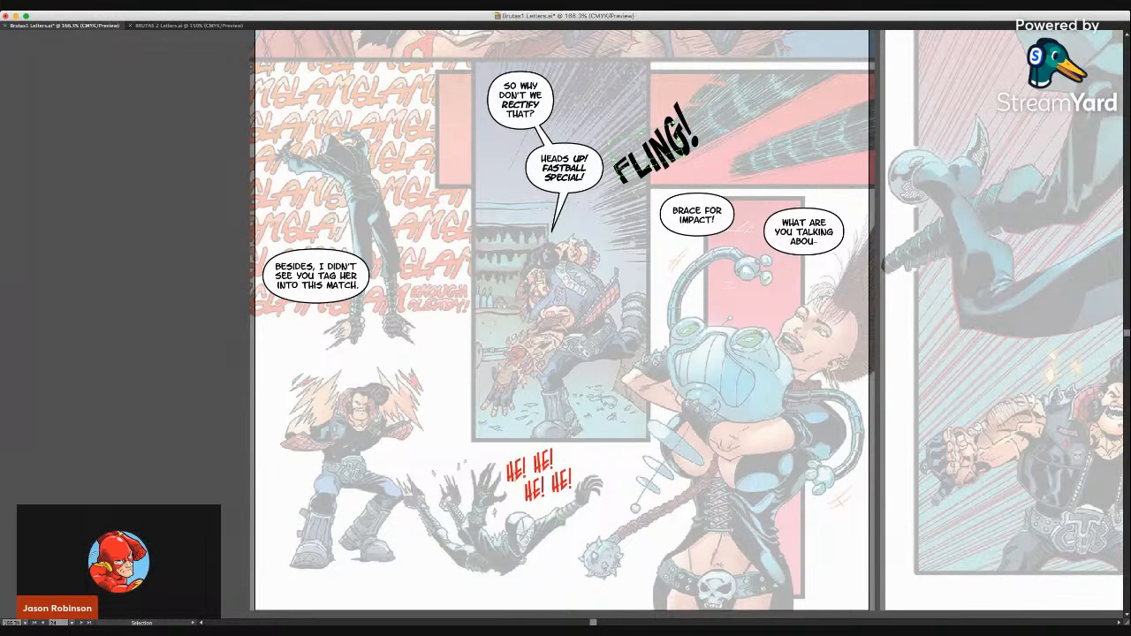
Adjust the "FLING!" warp so the letters grow toward the exclamation mark, and reposition the lettering over the panel border
click(82, 79)
click(191, 175)
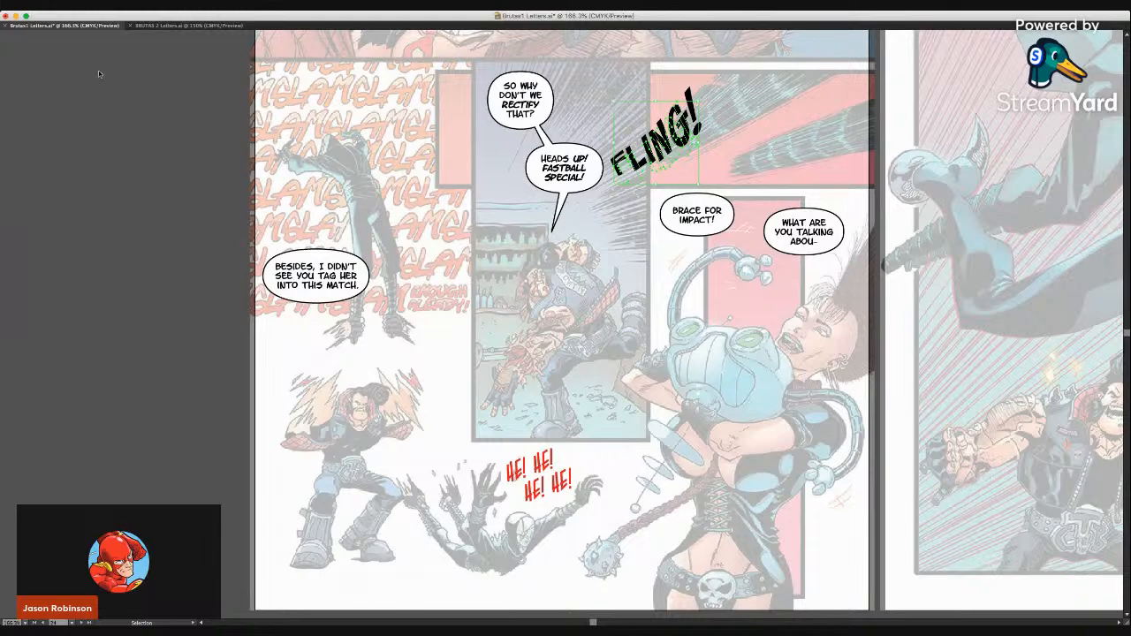
click(102, 96)
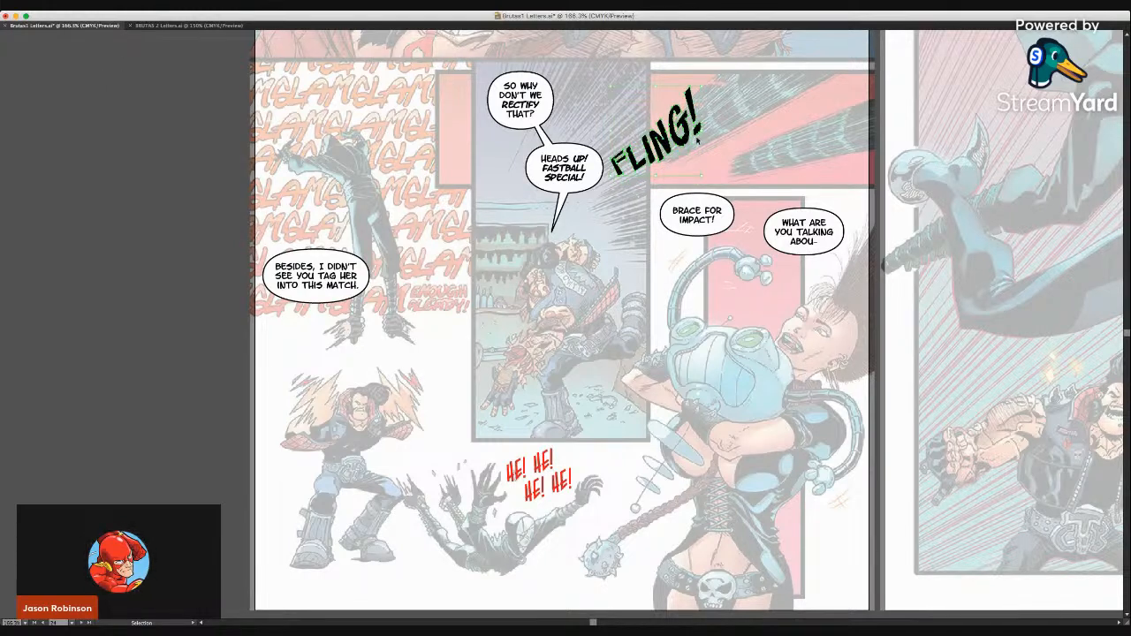
drag(680, 144, 687, 153)
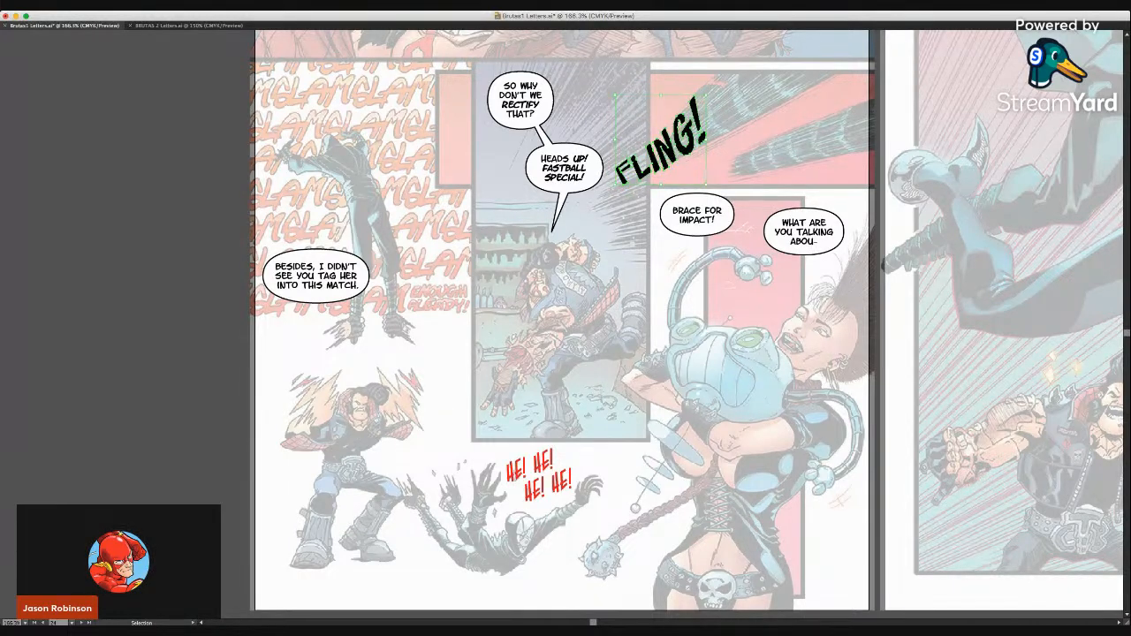
Fill the "FLING!" lettering with yellow and bring the page artwork up to full opacity for checking the colours
click(1064, 34)
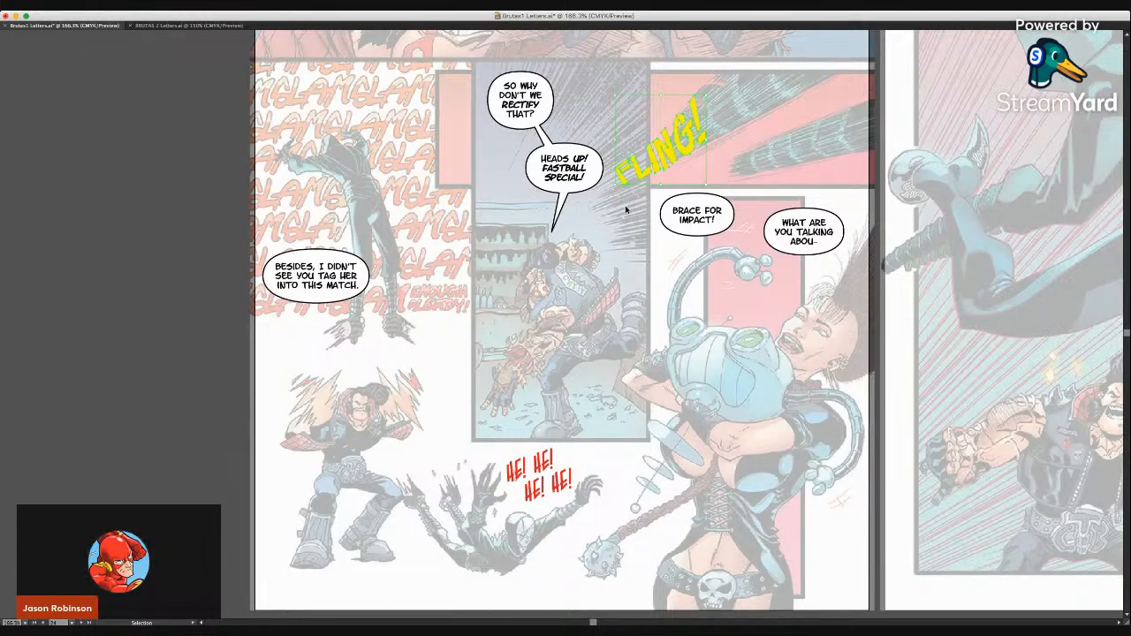
click(779, 171)
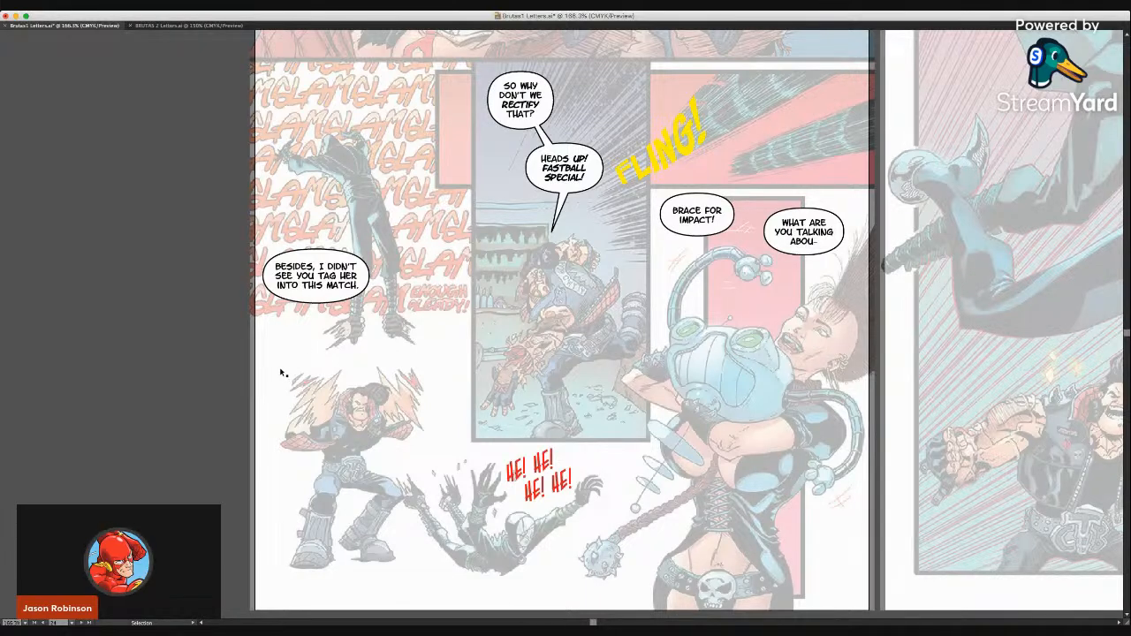
click(264, 393)
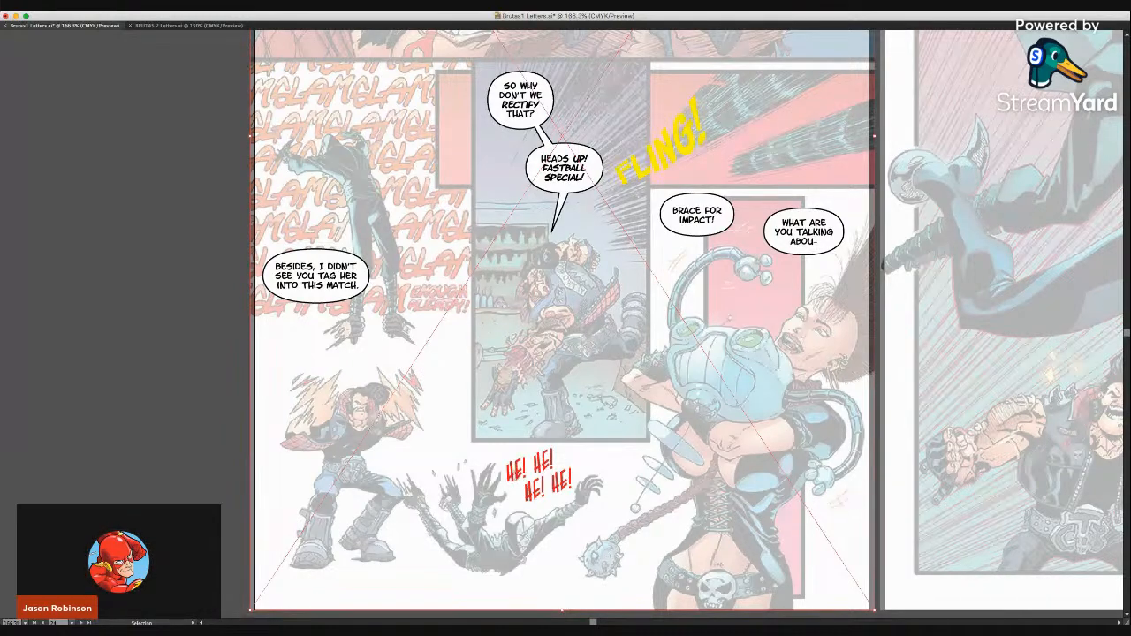
key(Return)
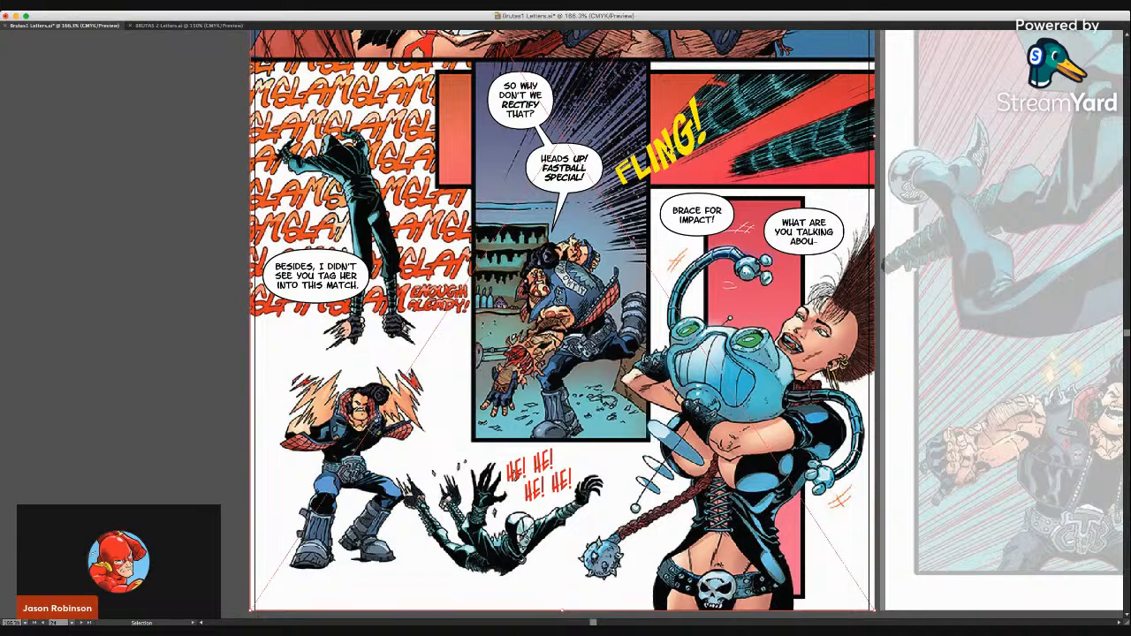
Try recolouring the "FLING!" lettering black over the full-strength artwork
click(669, 154)
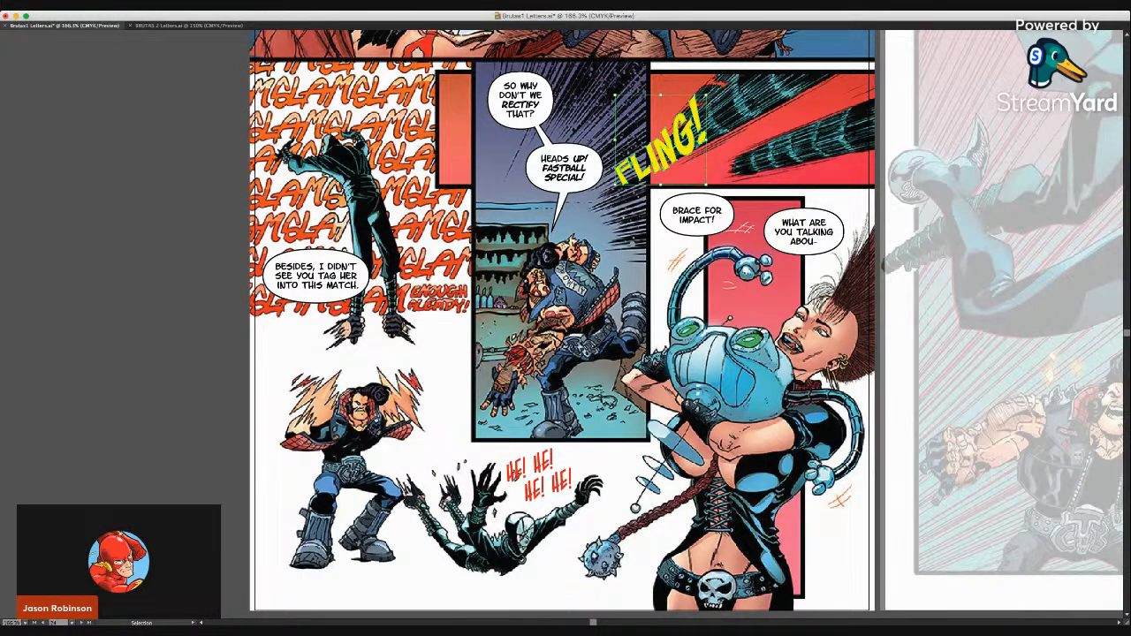
click(1051, 34)
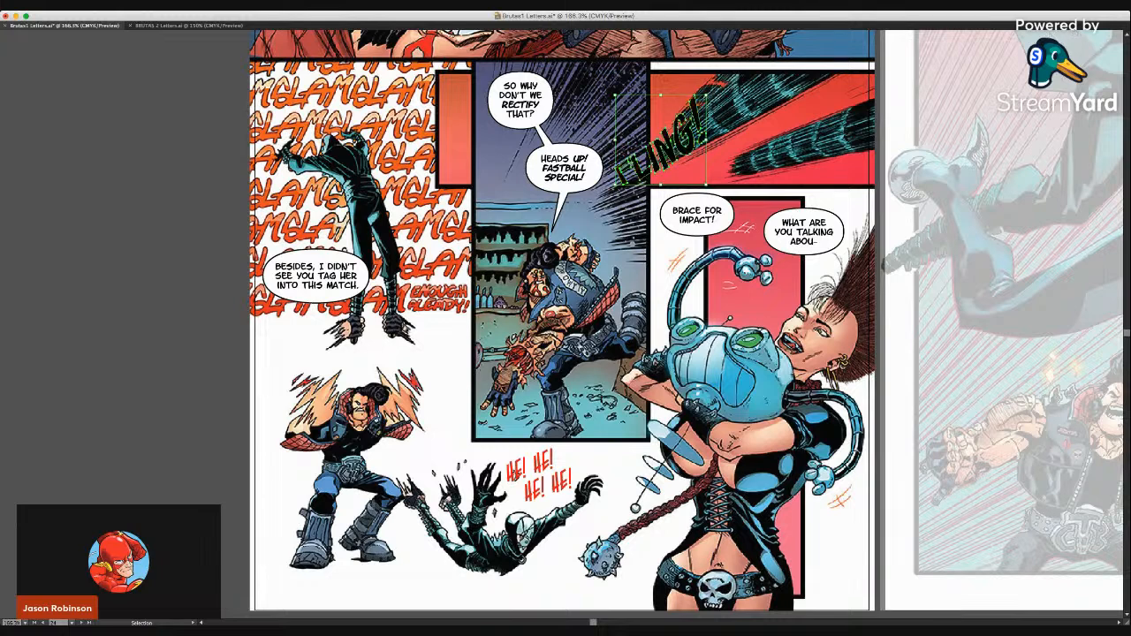
key(a)
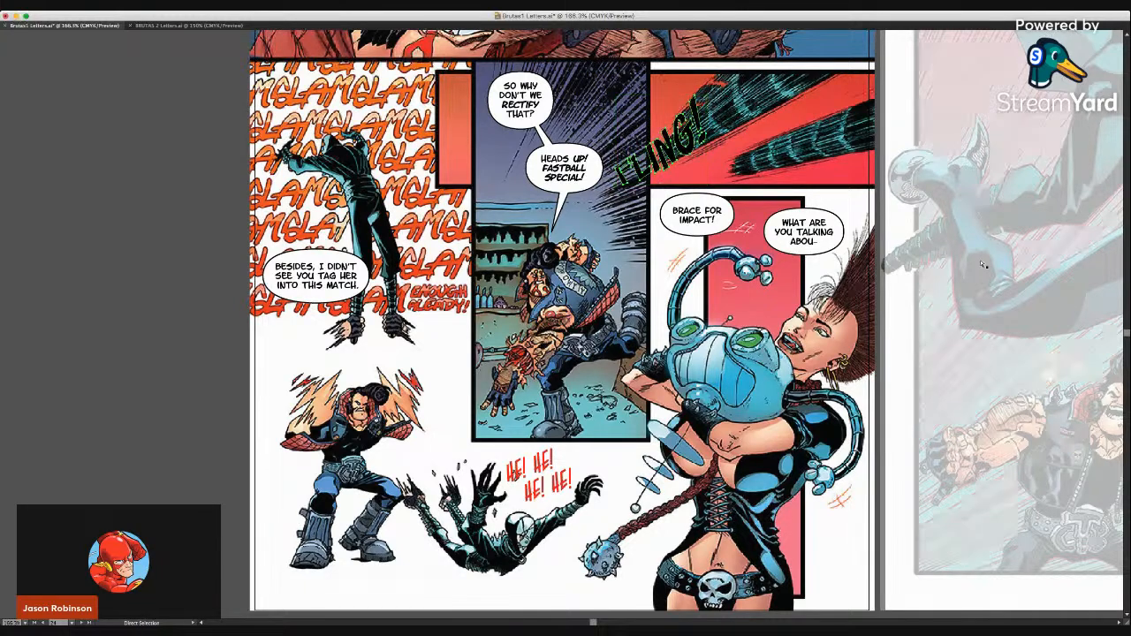
key(ctrl+z)
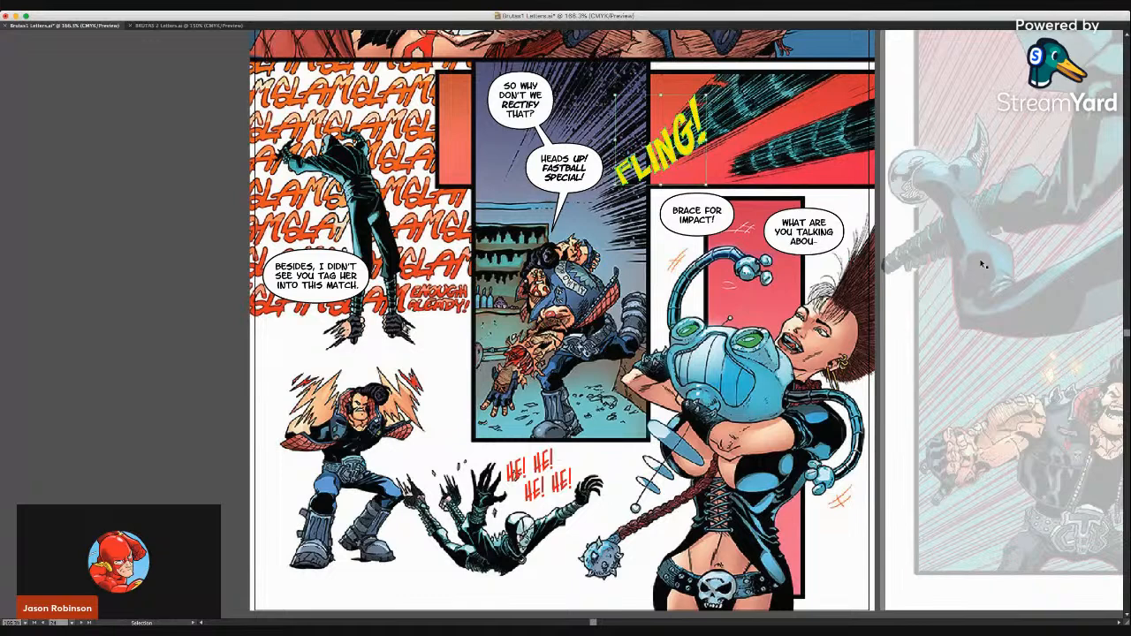
Give the yellow "FLING!" lettering a heavy black outline so it stands out from the red panel
key(v)
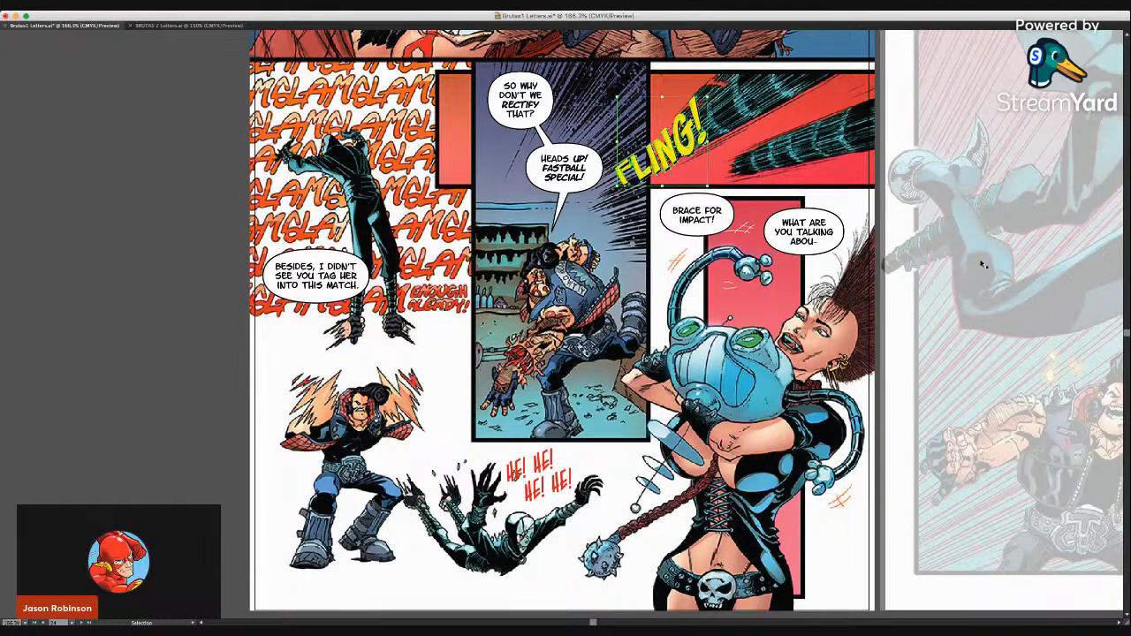
click(232, 325)
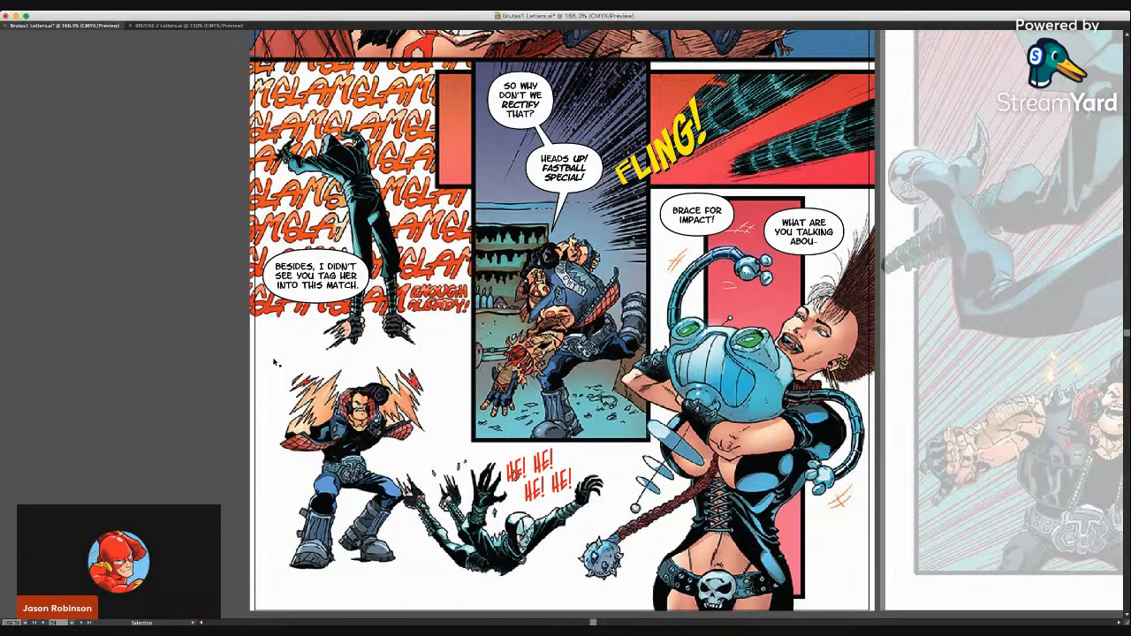
key(a)
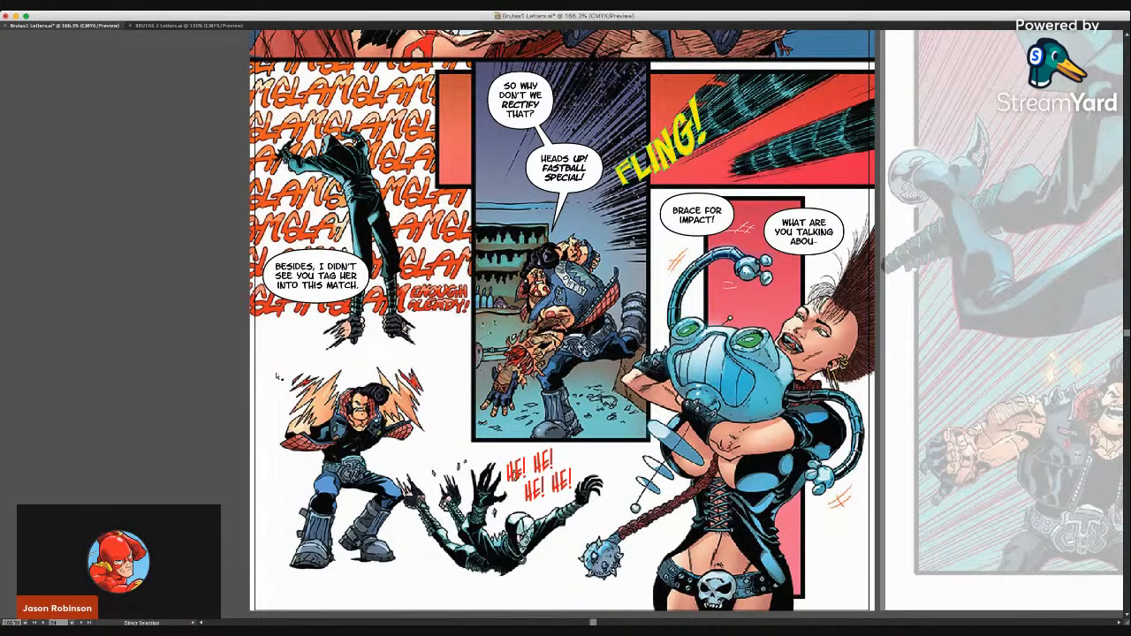
key(super+z)
key(v)
key(super+shift+z)
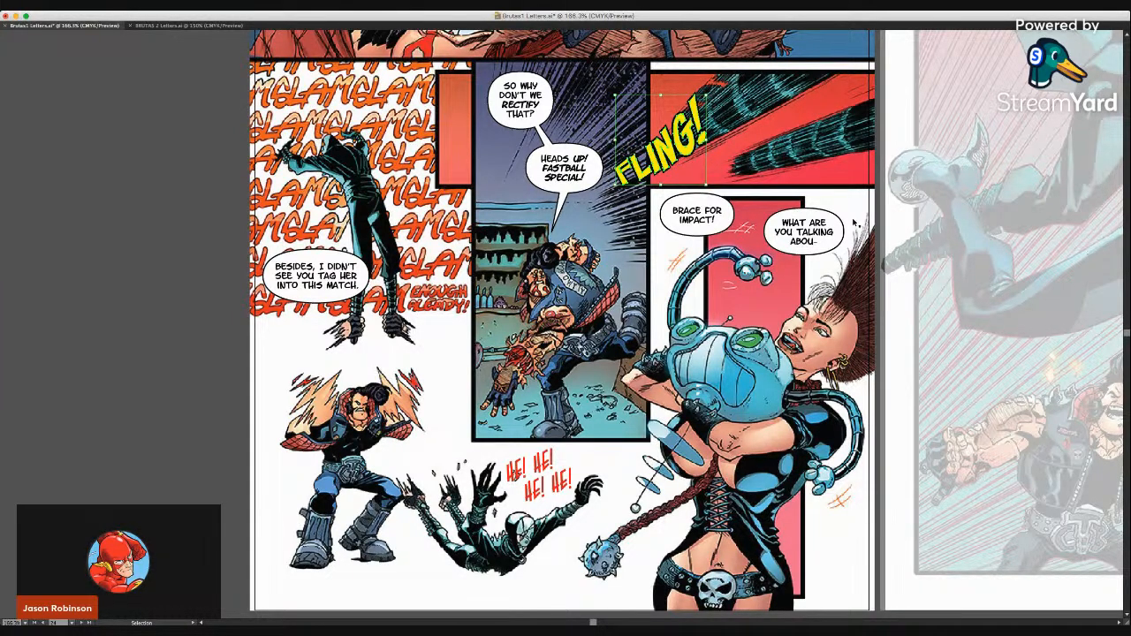
click(223, 275)
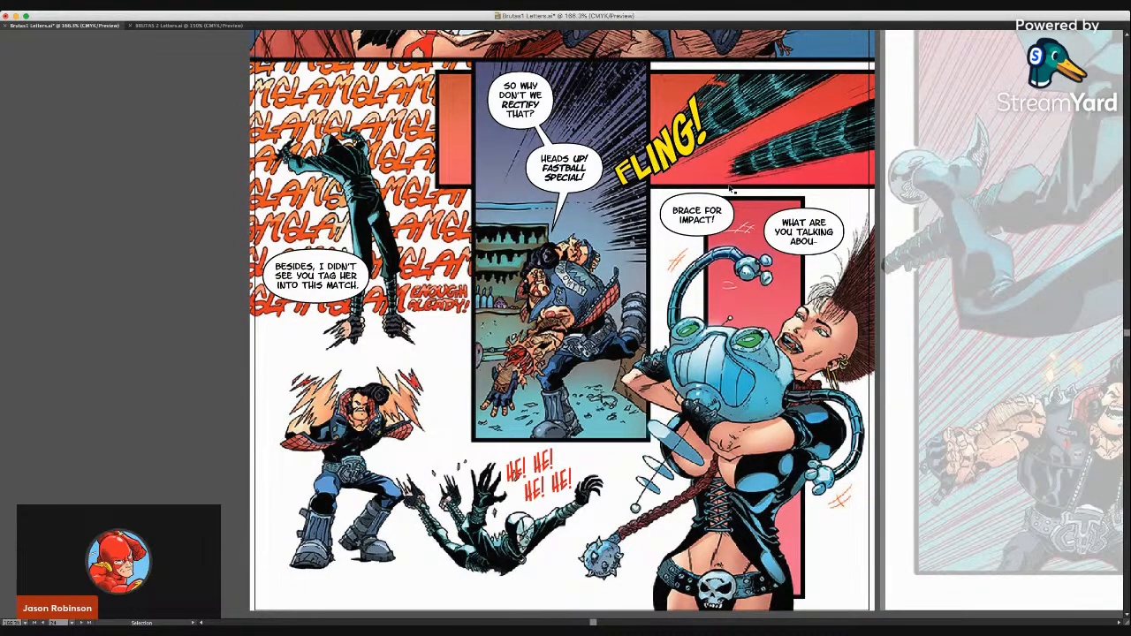
Fade the page artwork back to its lighter working opacity behind the lettering
click(831, 181)
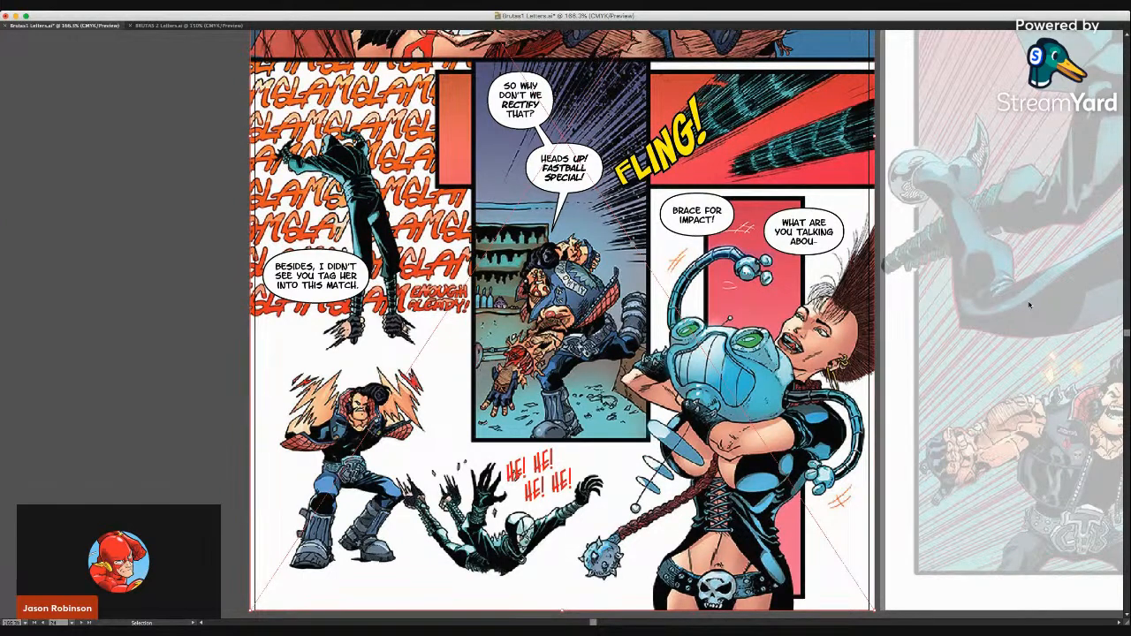
key(Return)
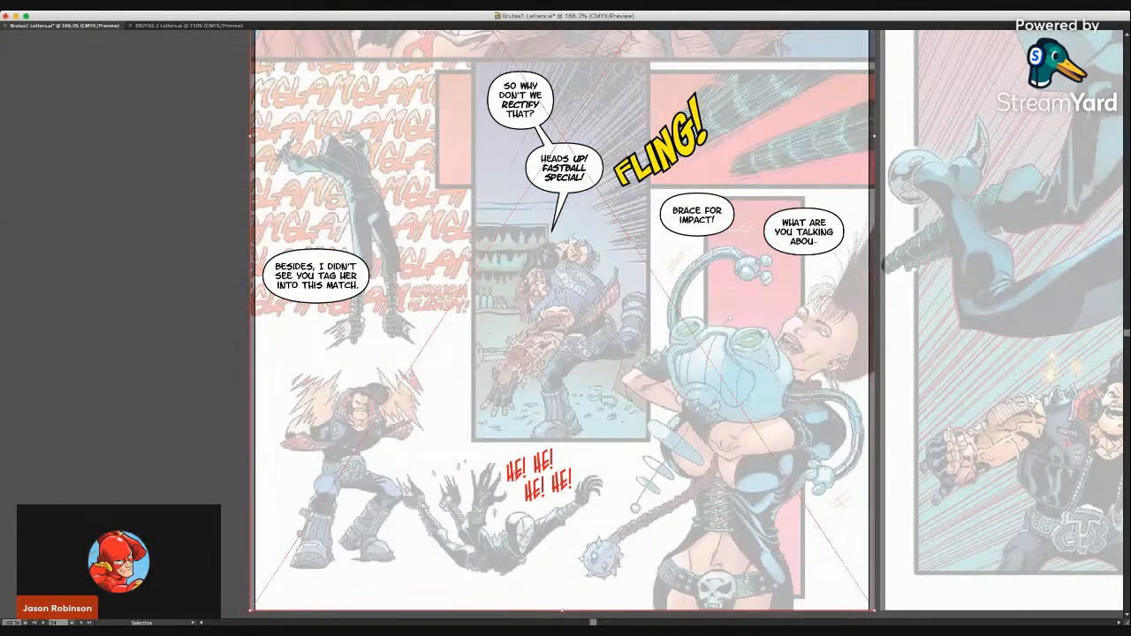
click(988, 166)
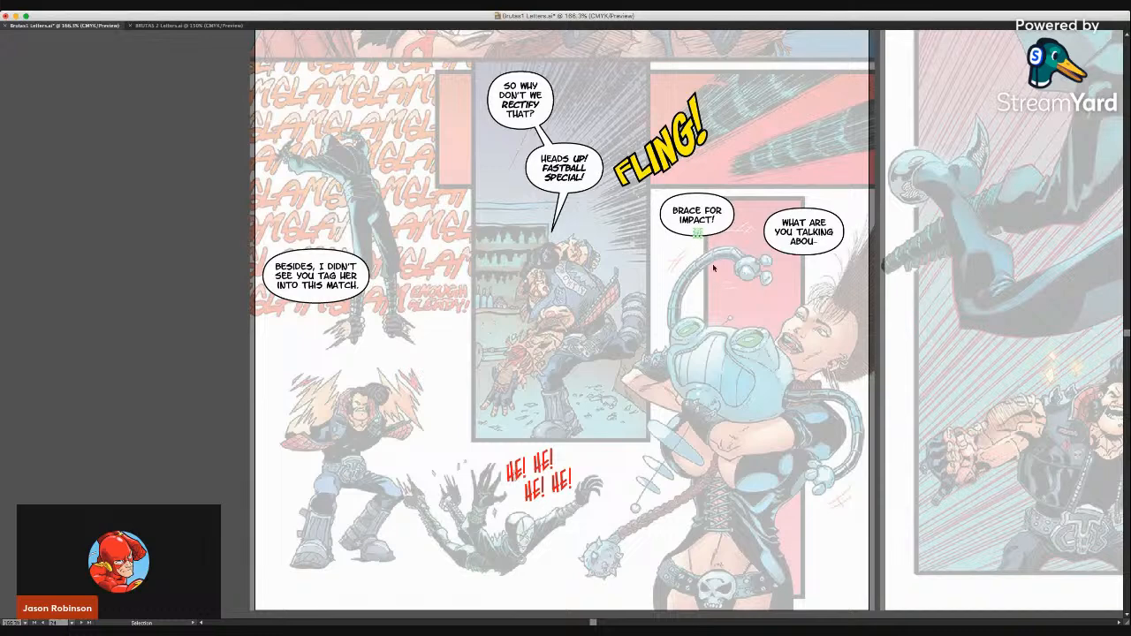
Draw a pointed tail from the "BRACE FOR IMPACT!" balloon to the goggled blue head, matching the balloon's white fill and black outline
key(p)
click(711, 310)
key(d)
click(704, 235)
click(696, 232)
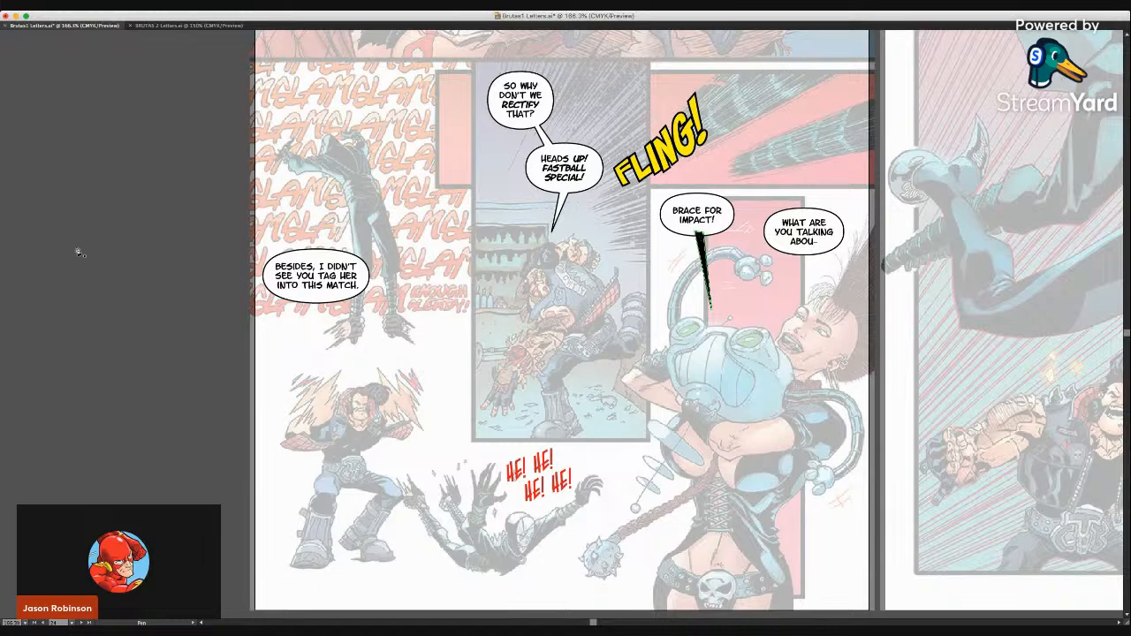
key(i)
click(733, 216)
Draw a short pointed tail from the "WHAT ARE YOU TALKING ABOU-" balloon toward the mohawked woman
key(t)
click(808, 254)
click(798, 291)
click(800, 252)
click(809, 255)
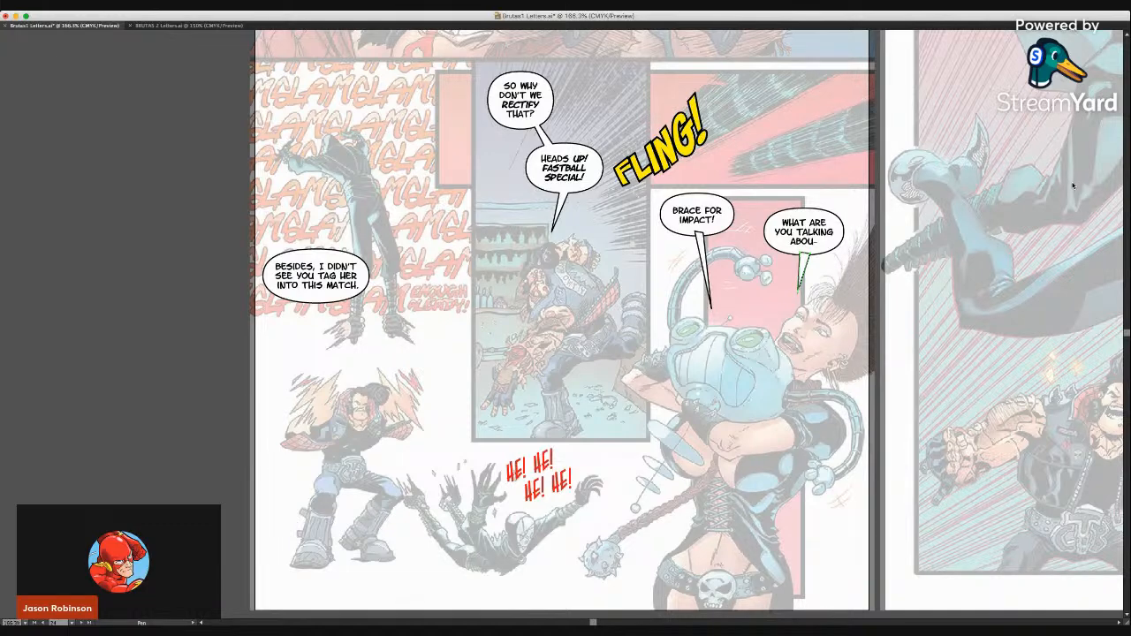
Merge the straight tails into the "WHAT ARE YOU TALKING ABOU-" and "BRACE FOR IMPACT!" balloons
key(a)
drag(798, 289, 809, 254)
click(808, 273)
key(super+g)
key(super+4)
click(707, 272)
key(super+g)
click(682, 232)
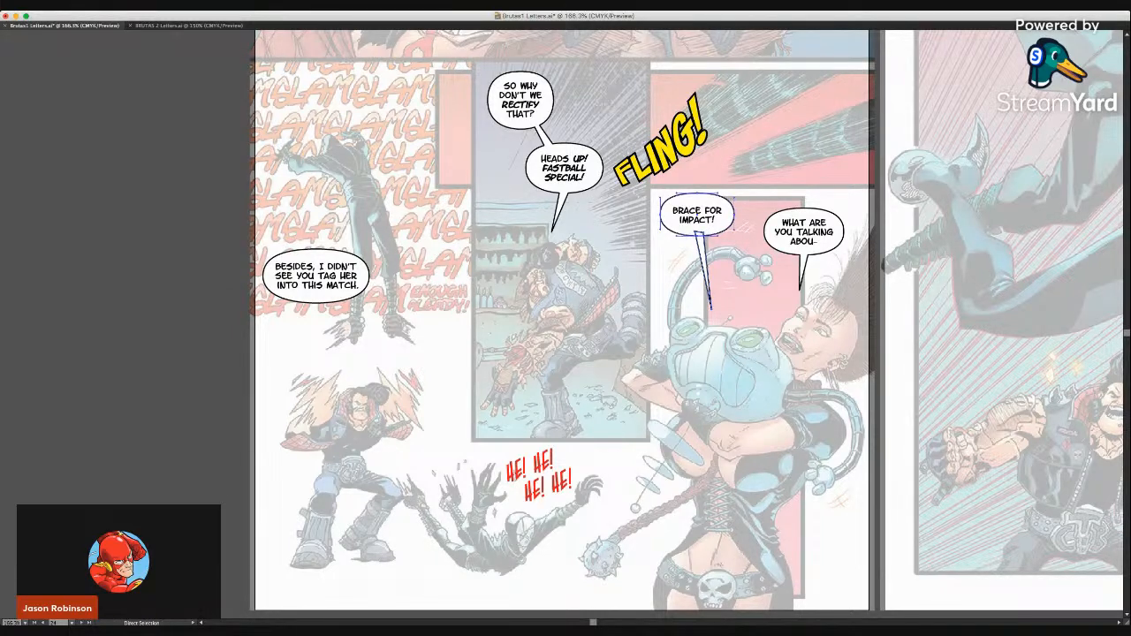
click(1052, 285)
Draw a curved tail from the "BESIDES, I DIDN'T SEE YOU TAG HER INTO THIS MATCH." balloon down toward the man below
key(p)
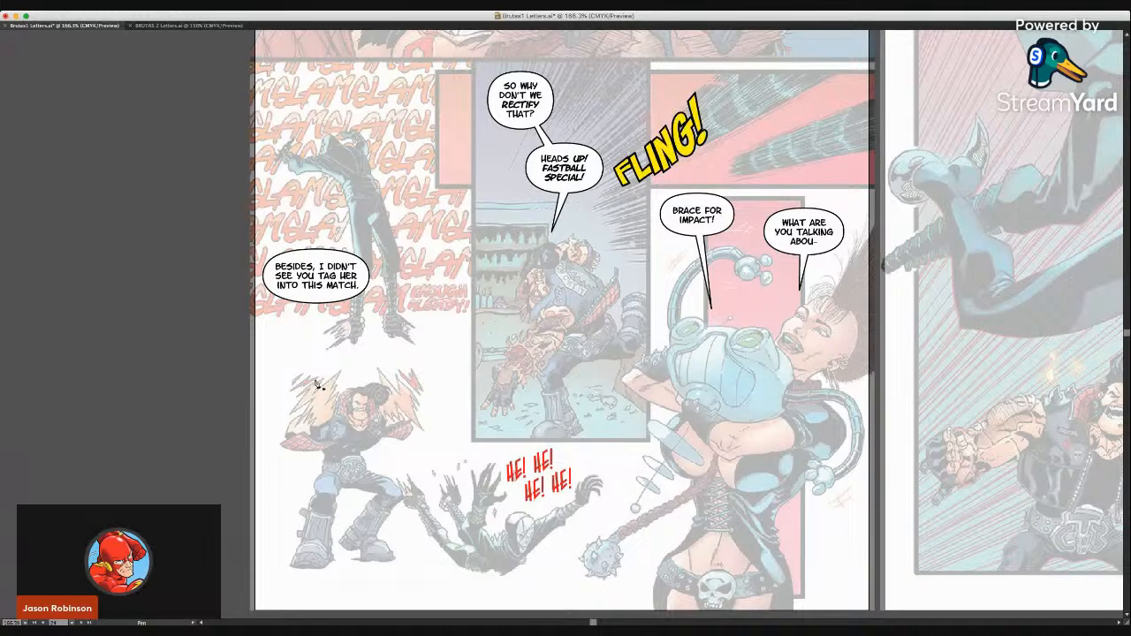
click(305, 301)
mouse_move(300, 333)
mouse_down()
mouse_move(302, 350)
mouse_move(305, 325)
mouse_up()
click(315, 302)
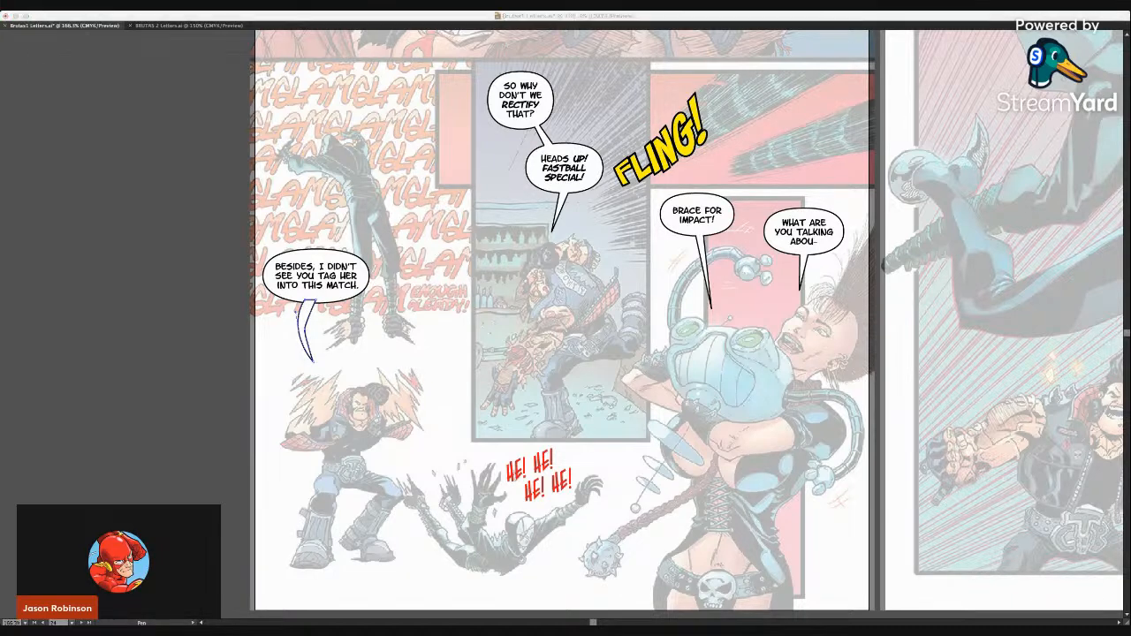
click(567, 17)
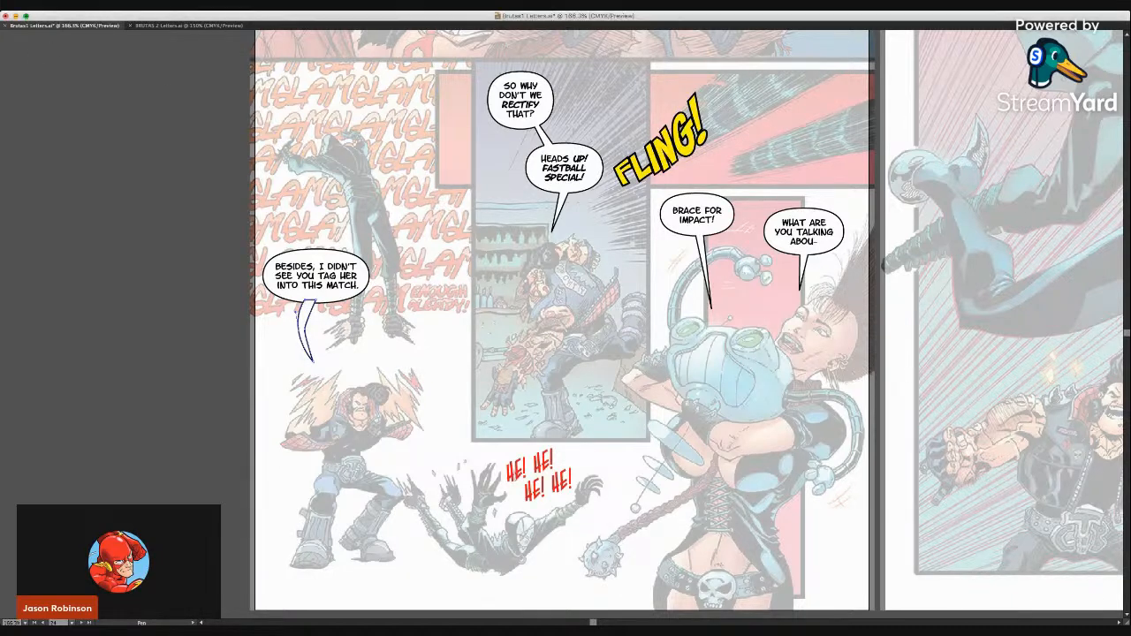
Refine the curves of the "BESIDES" balloon's tail so both sides bend smoothly and taper to a sharp tip
key(a)
mouse_move(306, 332)
mouse_down()
mouse_move(306, 311)
mouse_move(309, 350)
mouse_up()
drag(313, 362, 310, 333)
click(304, 339)
click(310, 339)
click(307, 318)
drag(305, 329, 306, 330)
drag(304, 313, 305, 328)
drag(306, 336, 306, 338)
drag(256, 240, 385, 381)
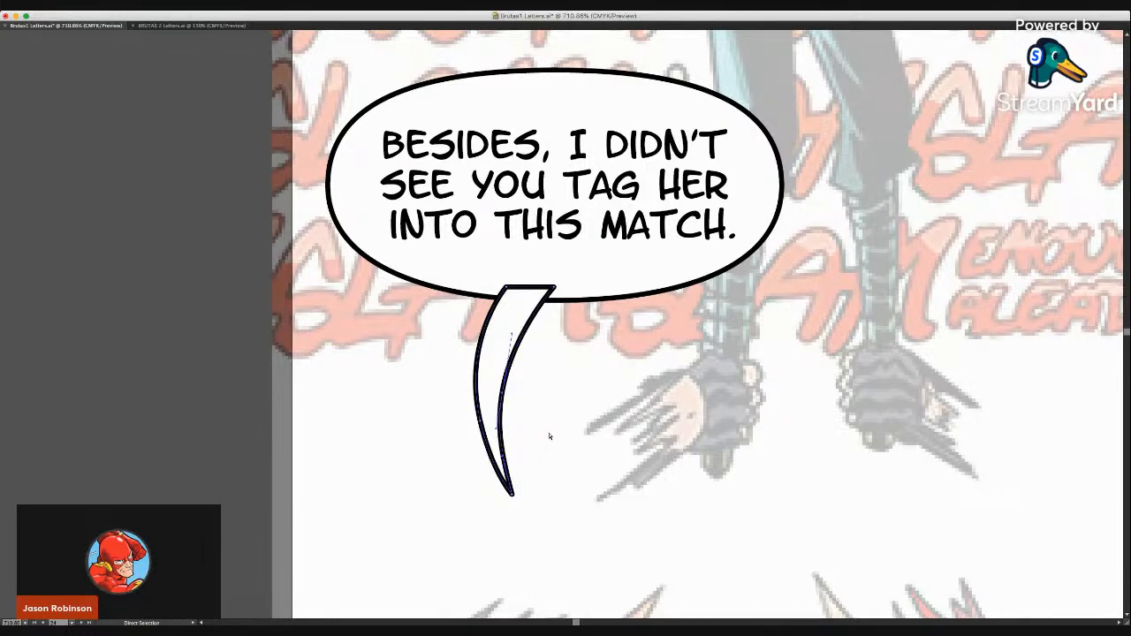
click(547, 458)
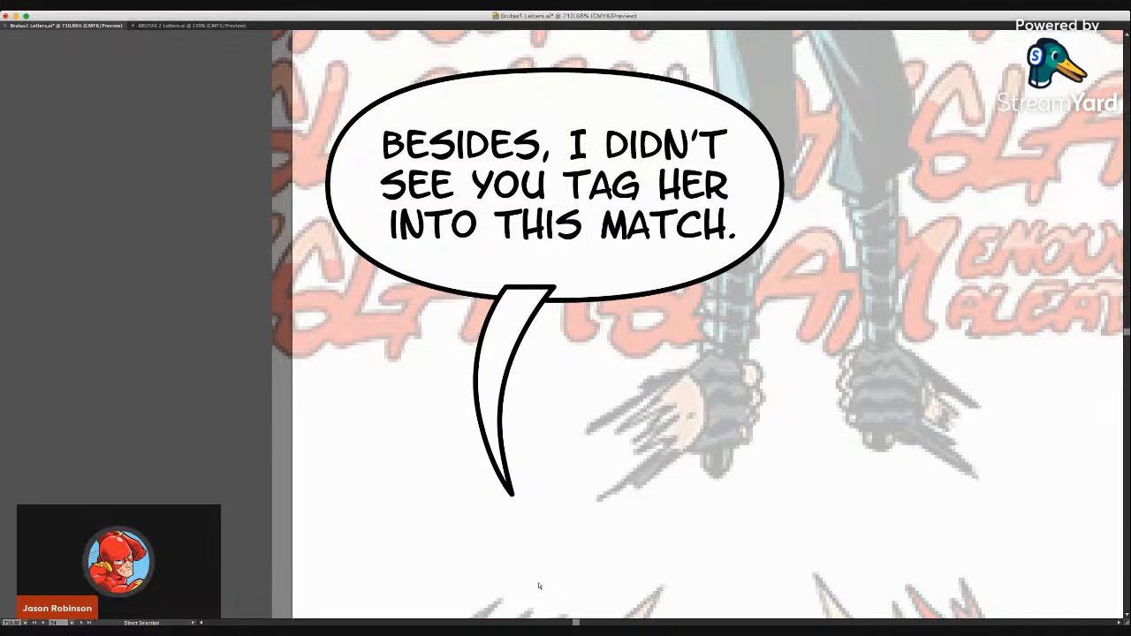
key(super+0)
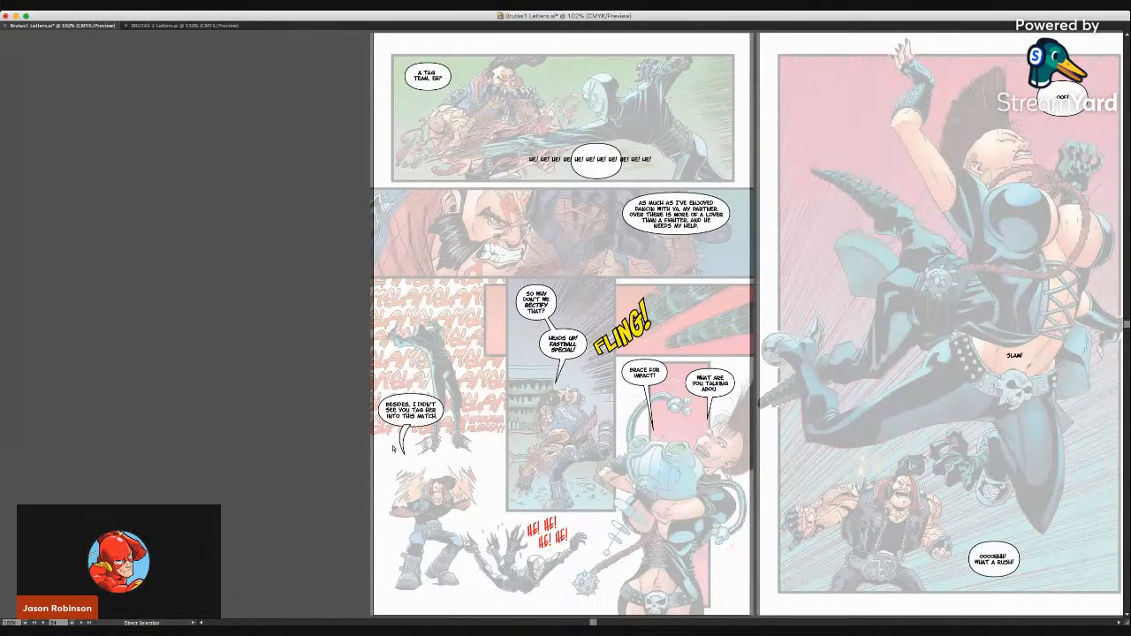
drag(391, 462, 431, 422)
Draw pointed tails toward the bearded man from the "AS MUCH AS I'VE ENJOYED" and "A TAG TEAM, EH?" balloons
key(p)
click(628, 221)
click(569, 243)
click(634, 228)
click(448, 76)
click(474, 84)
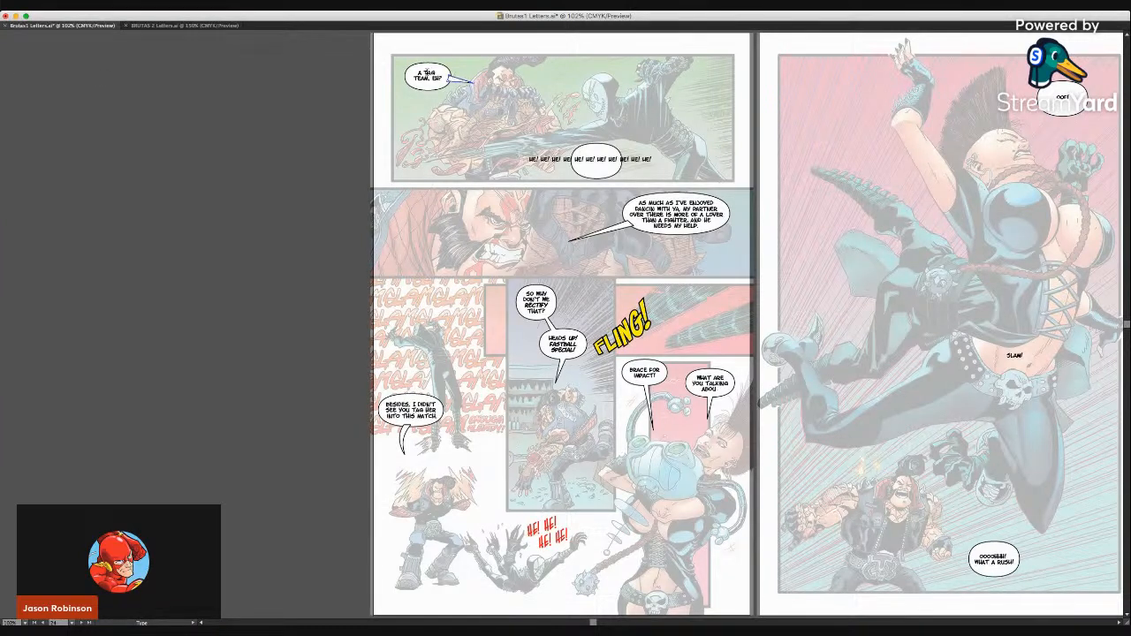
Set "TAG TEAM" in the first balloon and "ENJOYED", "LOVER" and "HELP" in the second panel's balloon in bold italic
drag(423, 72, 429, 79)
drag(689, 203, 715, 203)
key(z)
drag(442, 127, 767, 525)
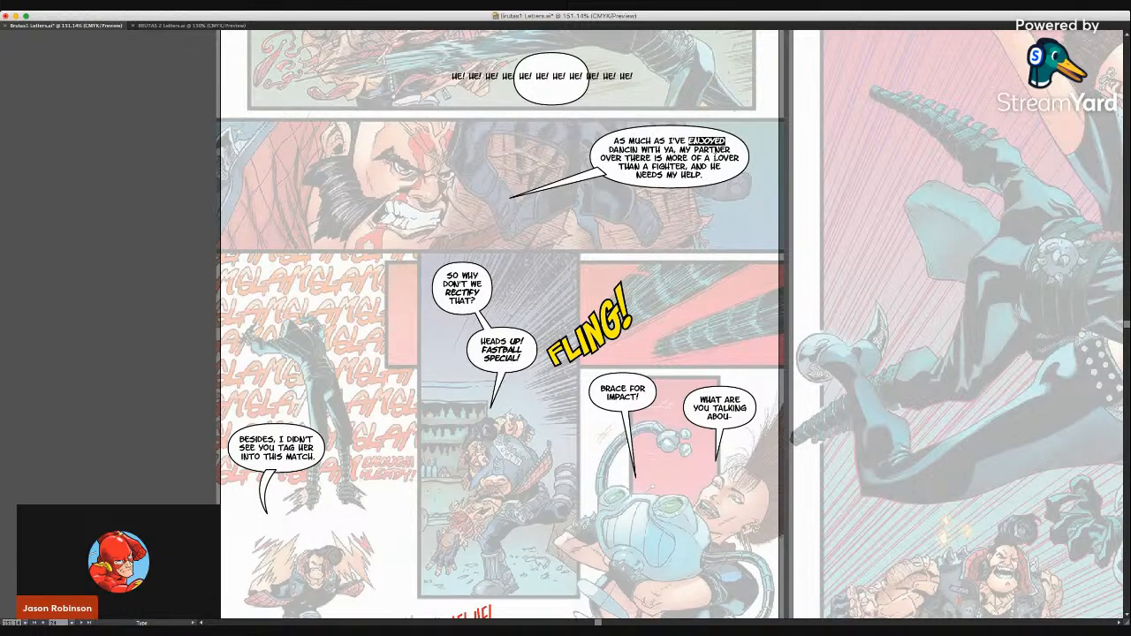
drag(713, 158, 740, 158)
double_click(689, 175)
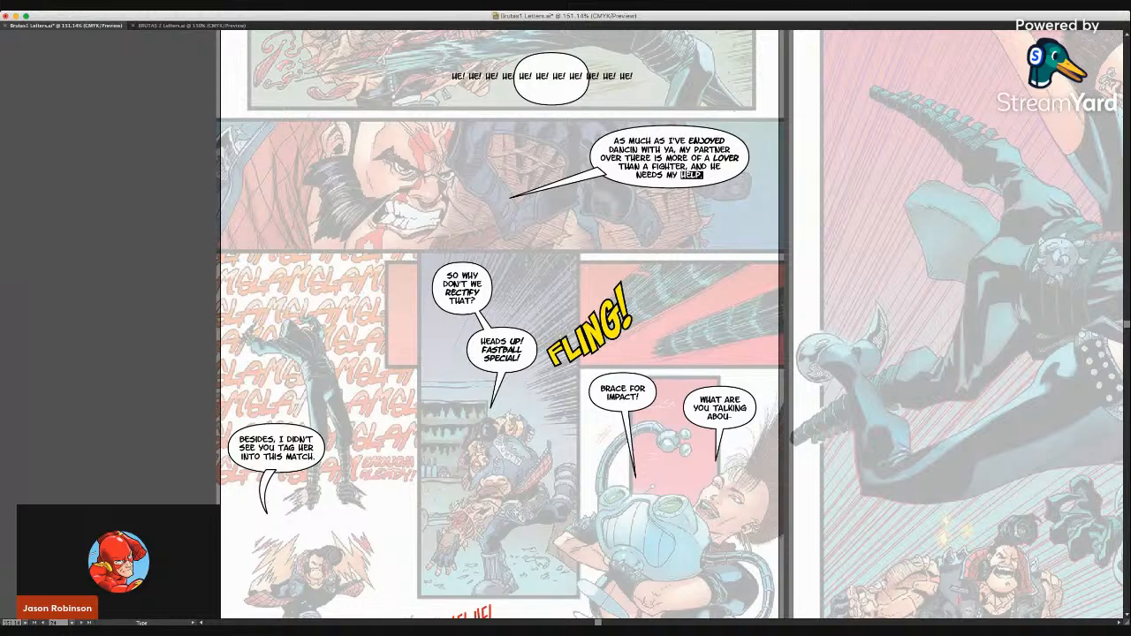
click(400, 33)
click(675, 210)
Set "TAG HER" in the "BESIDES" balloon in bold italic
drag(311, 448, 275, 448)
click(399, 36)
key(Escape)
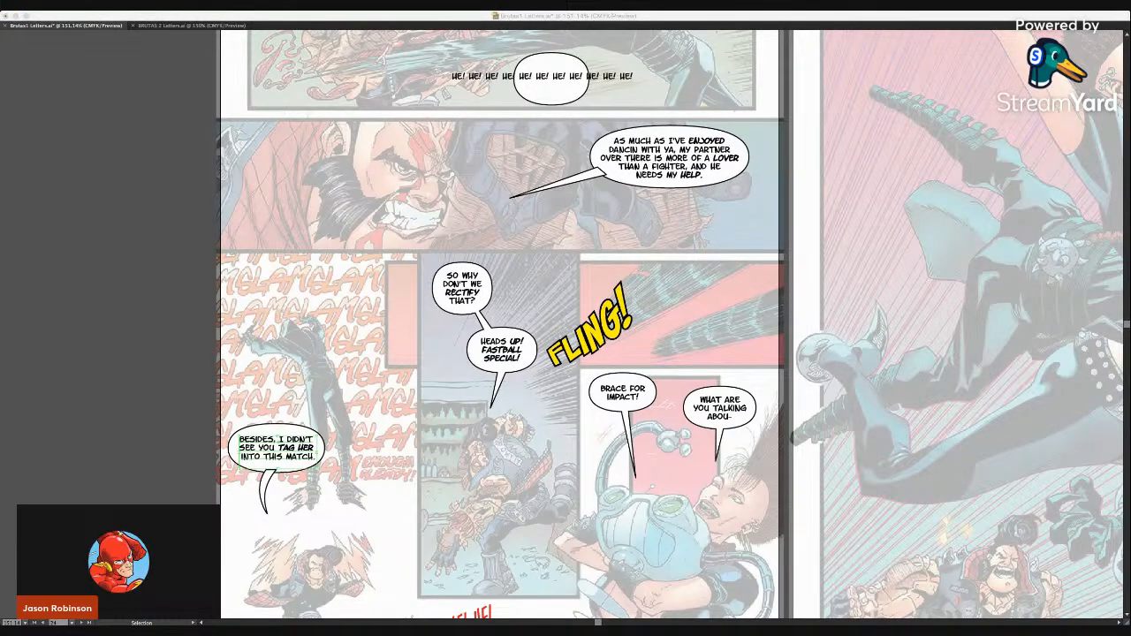
click(703, 278)
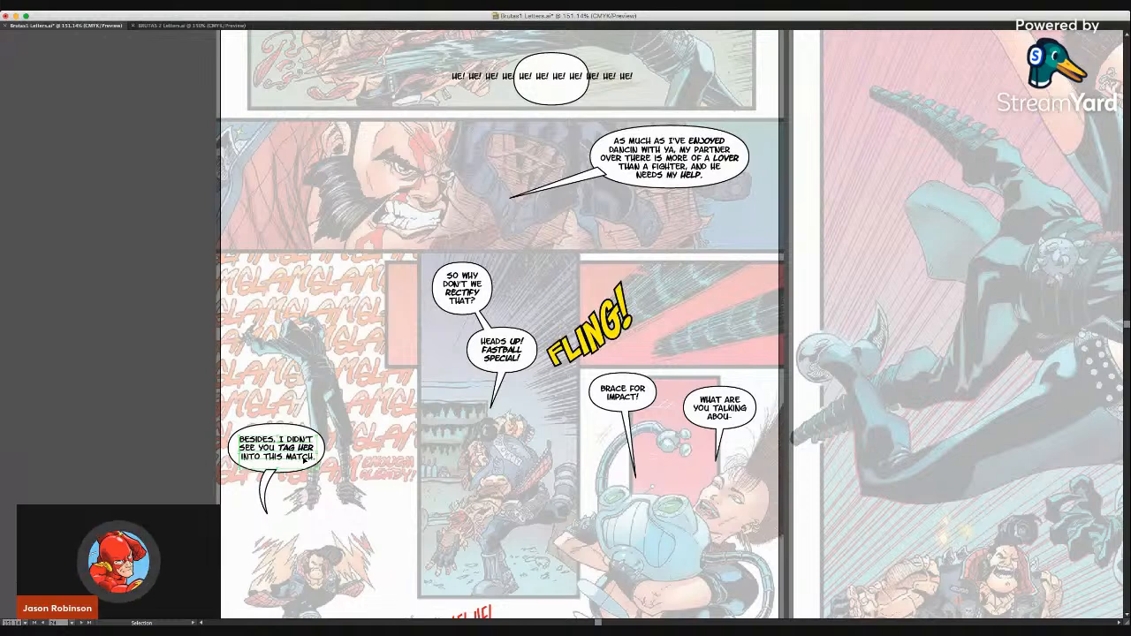
Merge the tails into the "BESIDES" and "AS MUCH AS I'VE ENJOYED" balloons
click(288, 467)
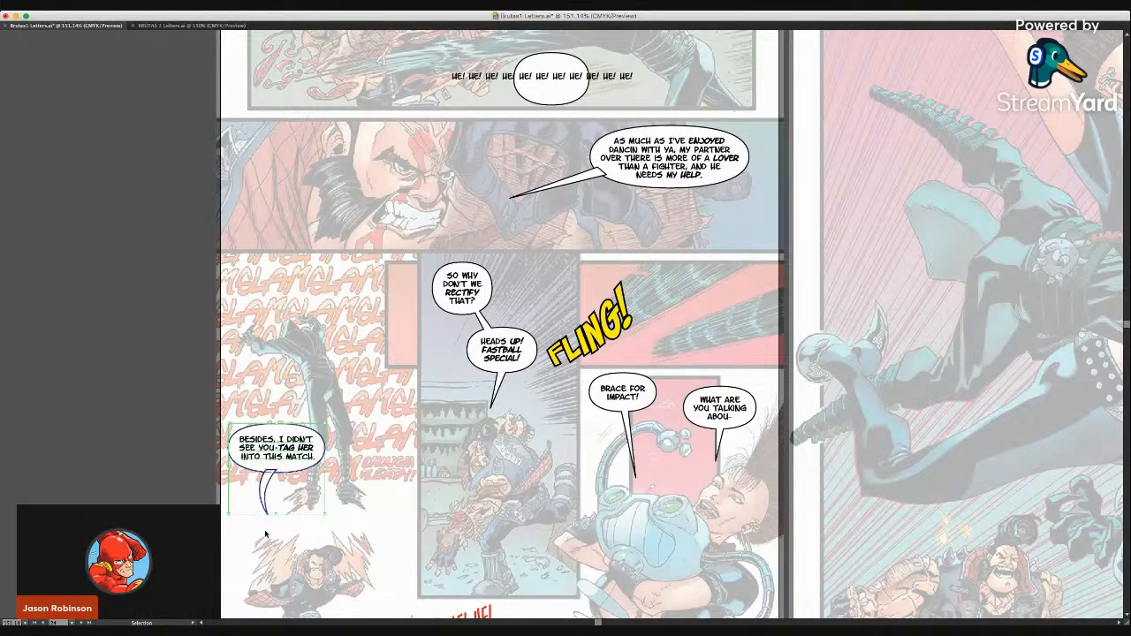
click(358, 415)
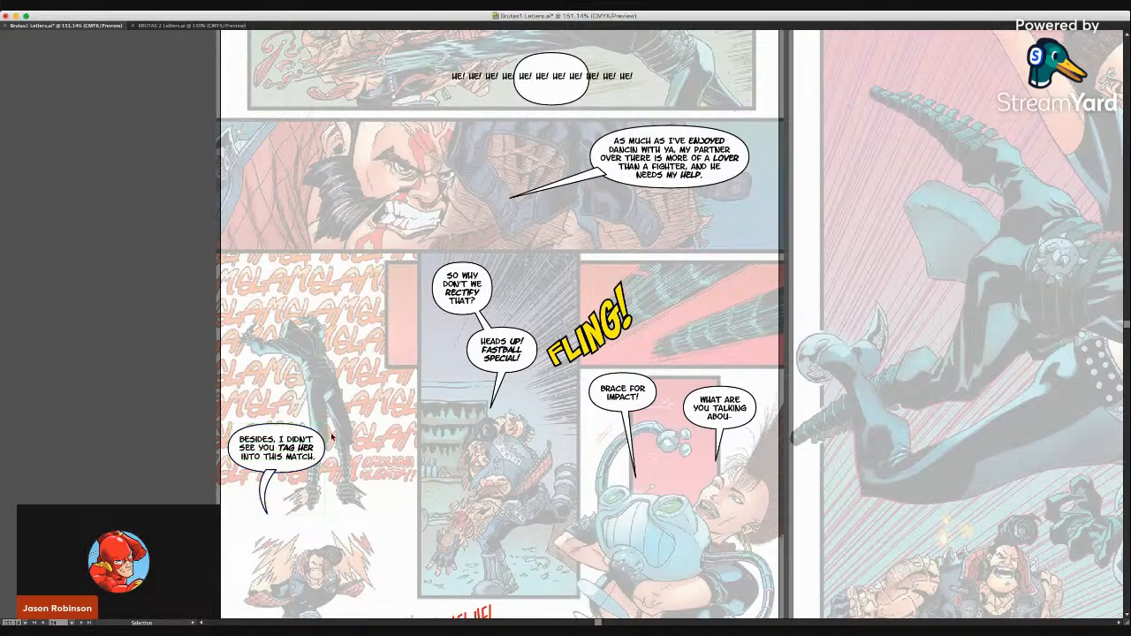
click(327, 459)
click(265, 497)
shift+click(299, 457)
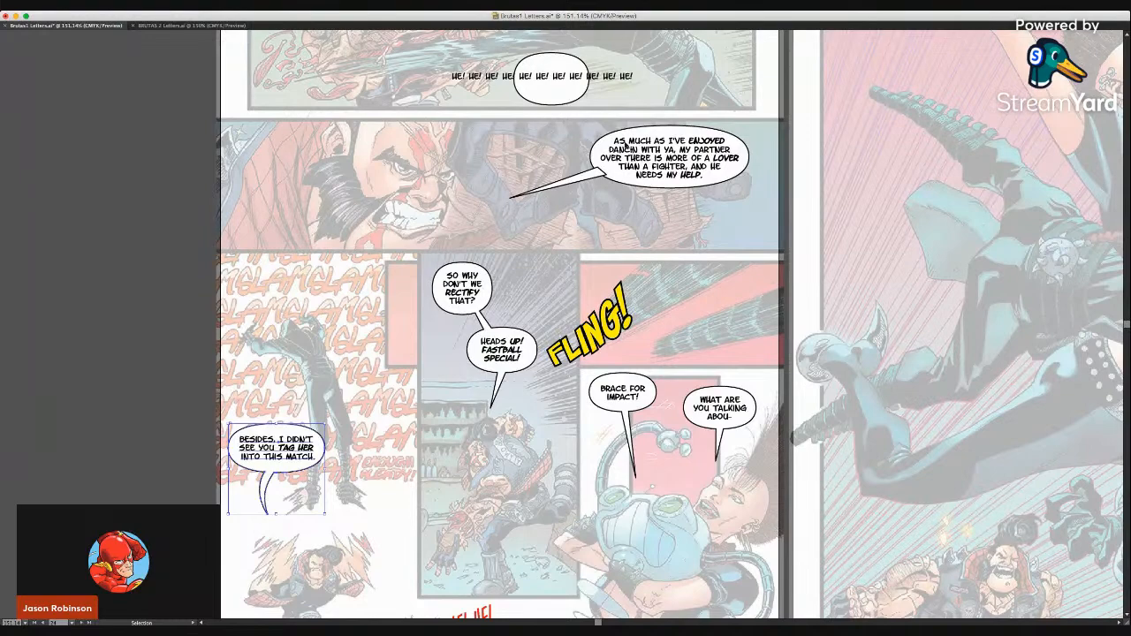
click(608, 172)
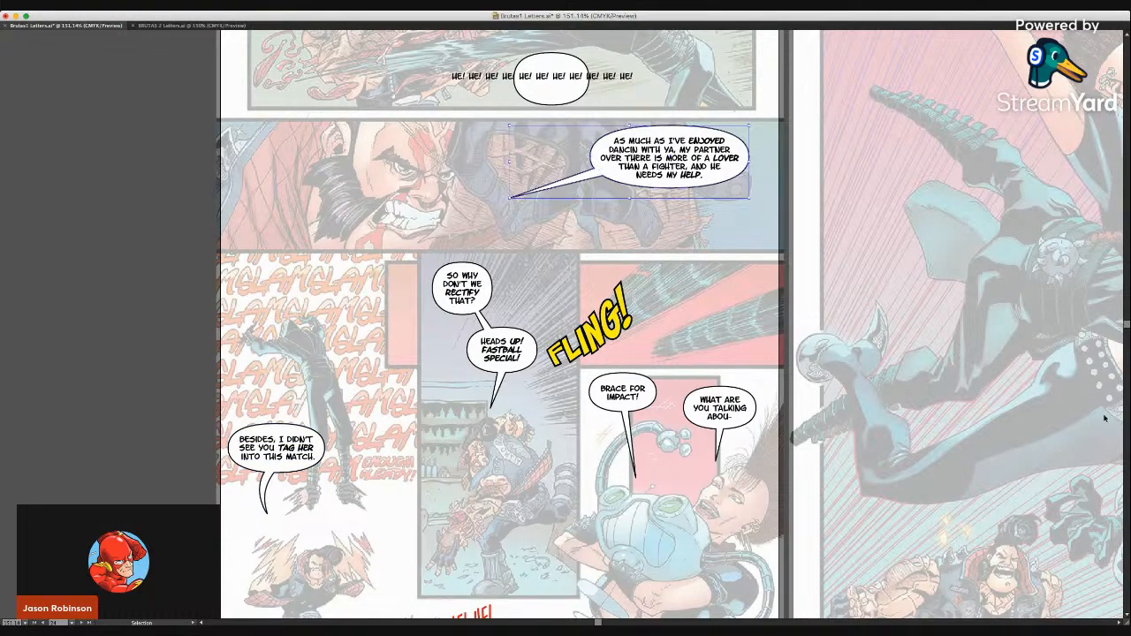
drag(1125, 326, 1124, 303)
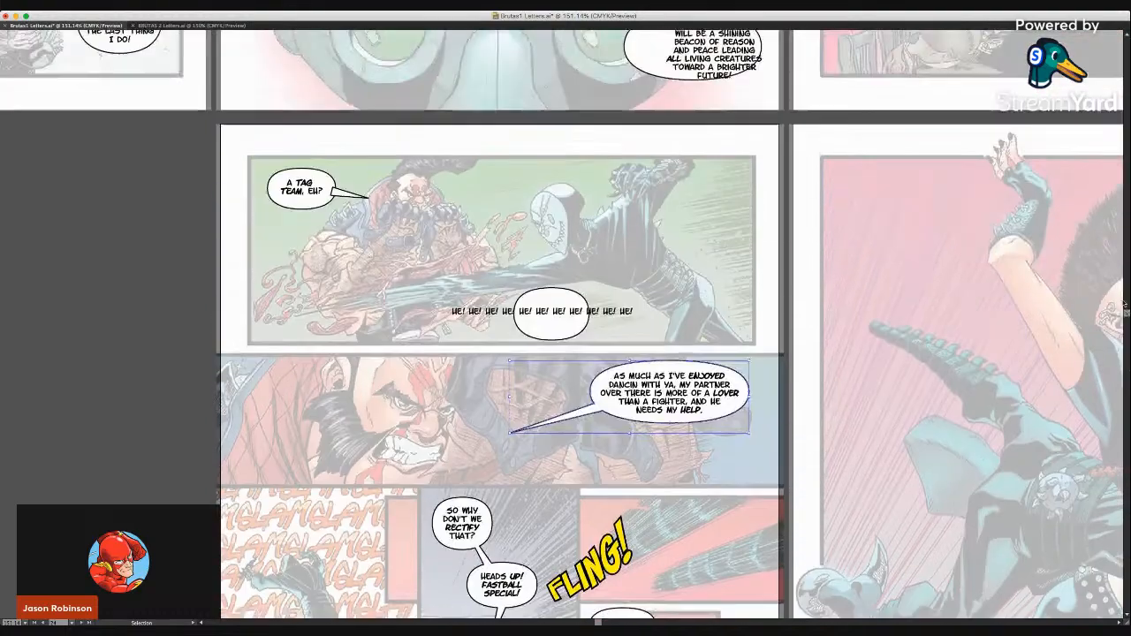
Merge the tail into the "A TAG TEAM, EH?" balloon
click(330, 214)
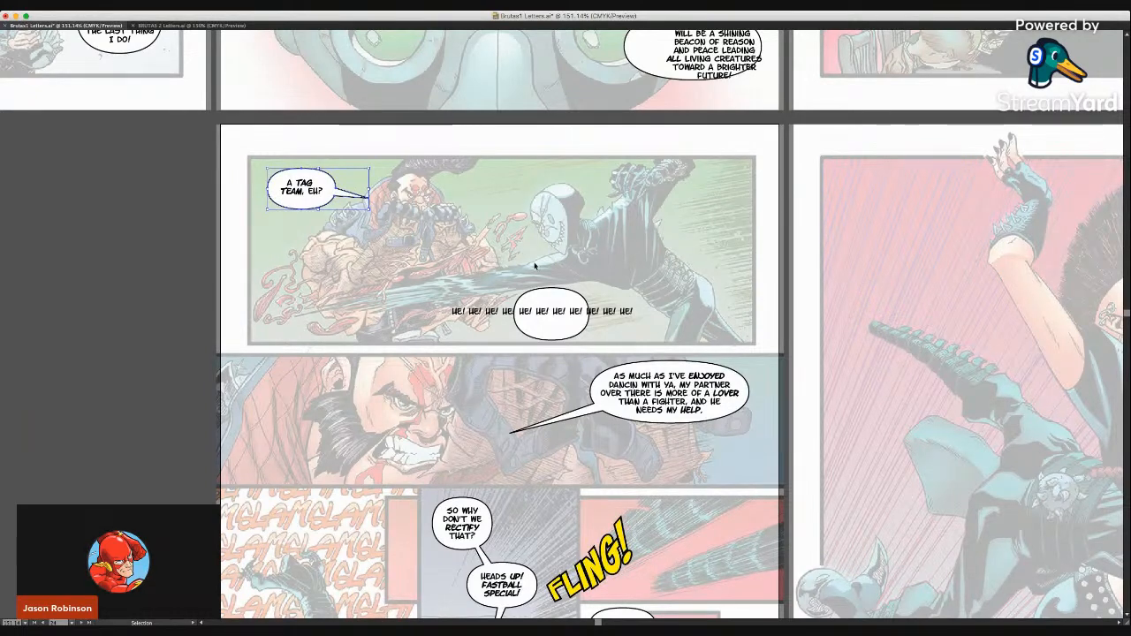
Set the first panel's "HE!" laughter in the typeface of the red "HE! HE!" lettering beside the fallen masked figure
double_click(502, 313)
key(super+a)
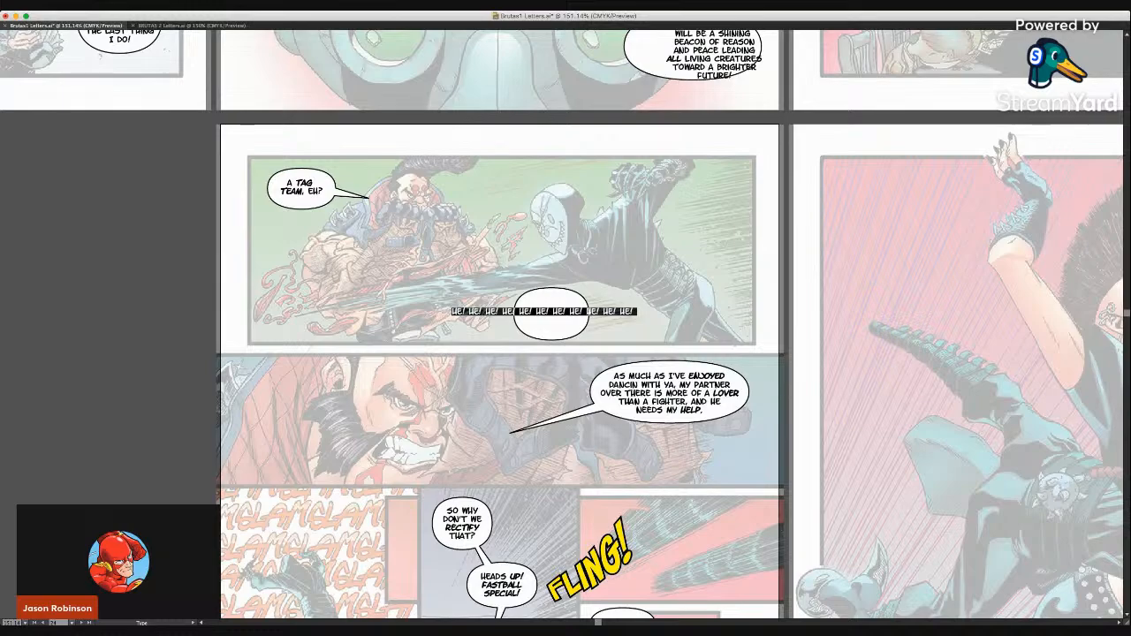
scroll(1125, 318, down, 10)
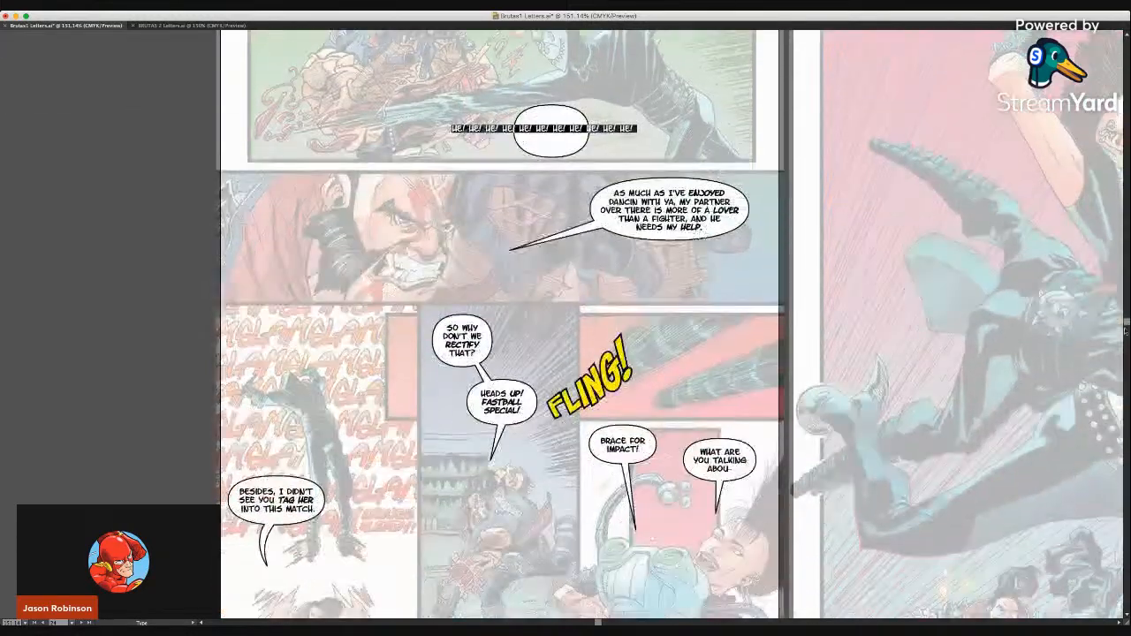
scroll(1124, 342, down, 3)
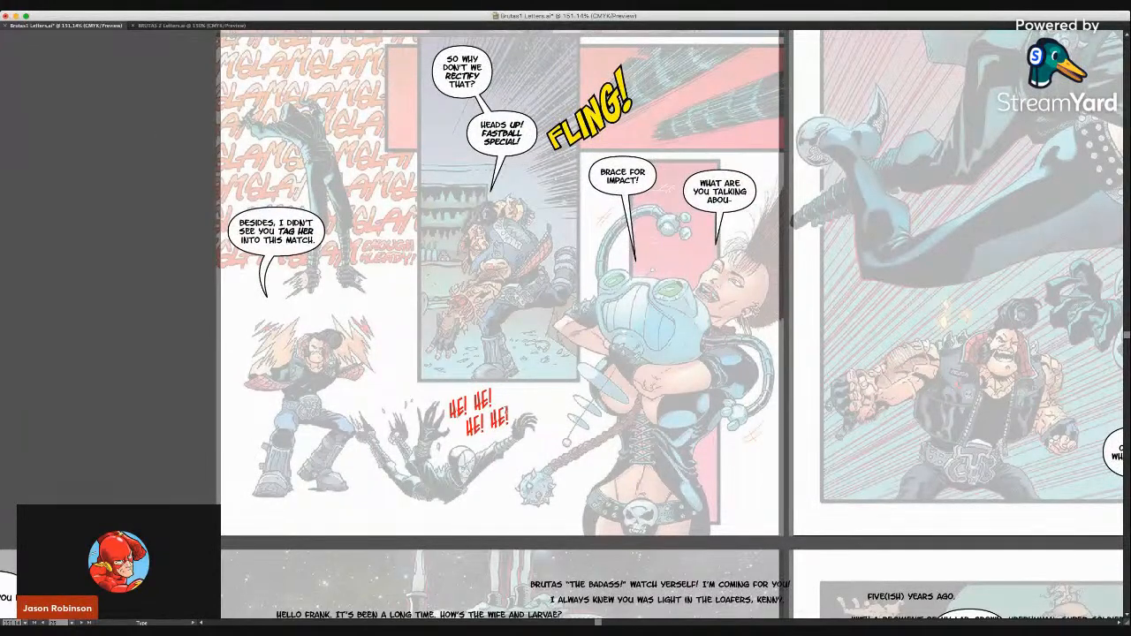
drag(511, 415, 485, 419)
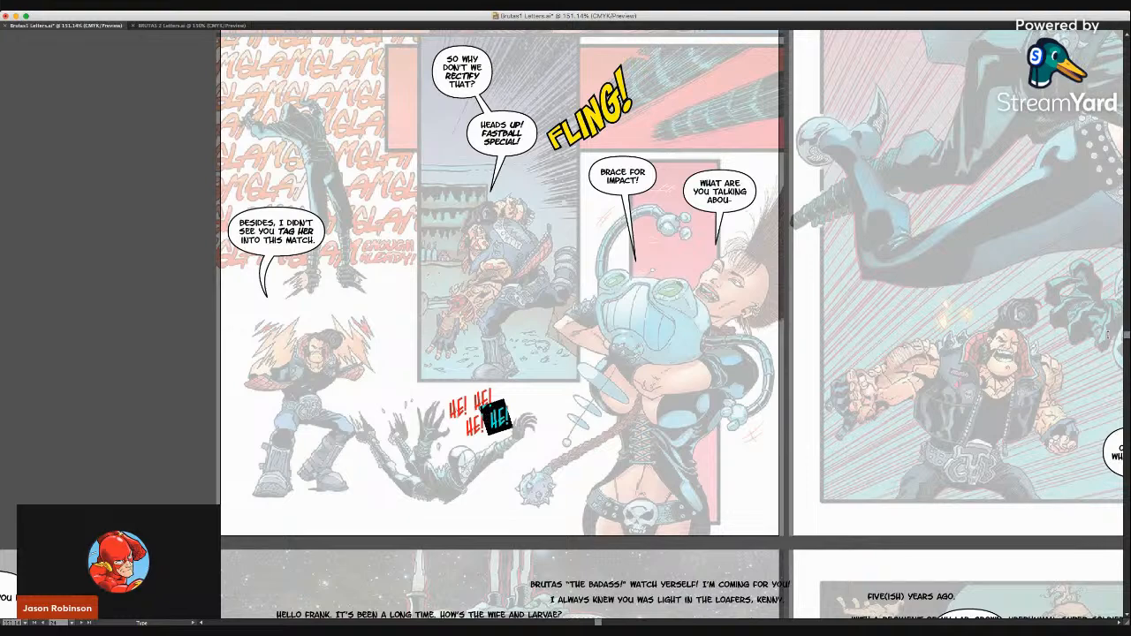
scroll(1088, 357, up, 5)
scroll(565, 325, up, 12)
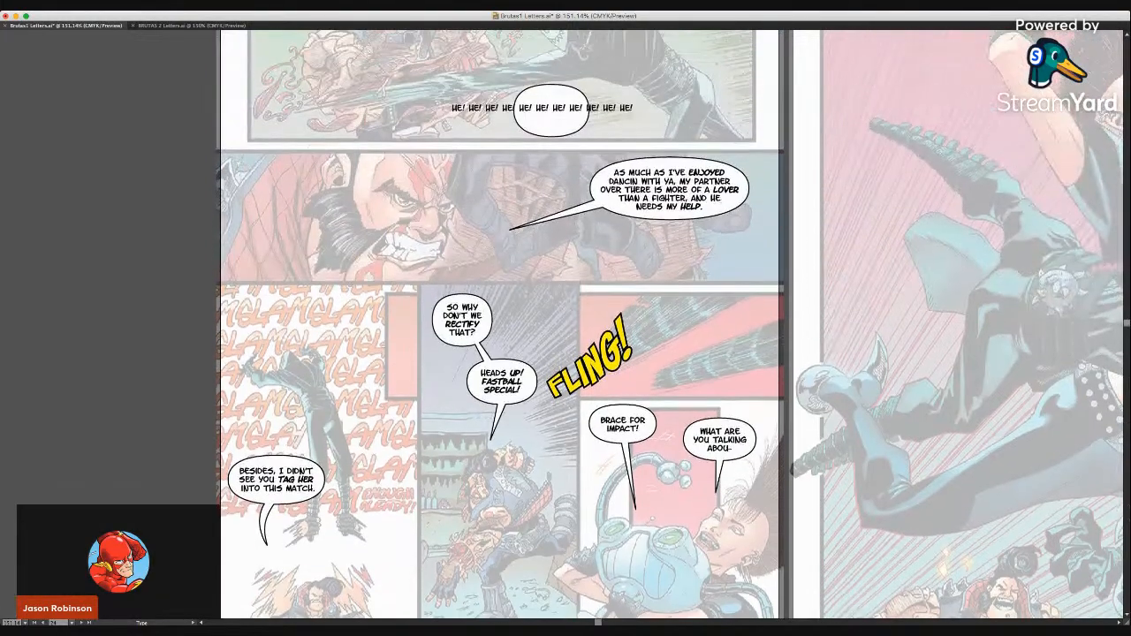
key(super+a)
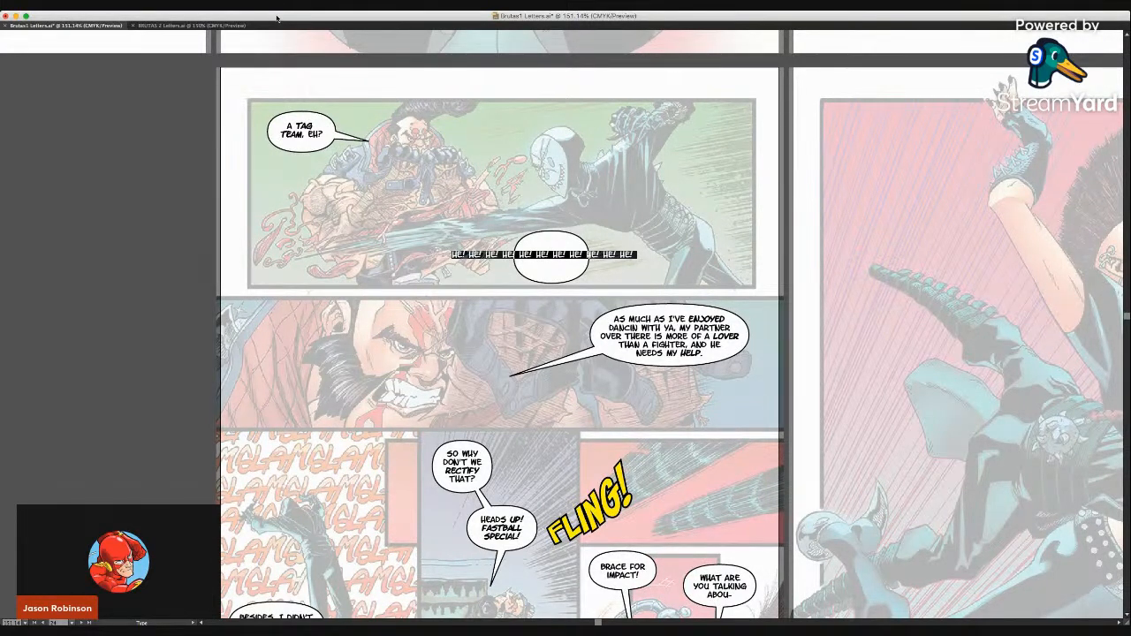
key(alt+super+Left)
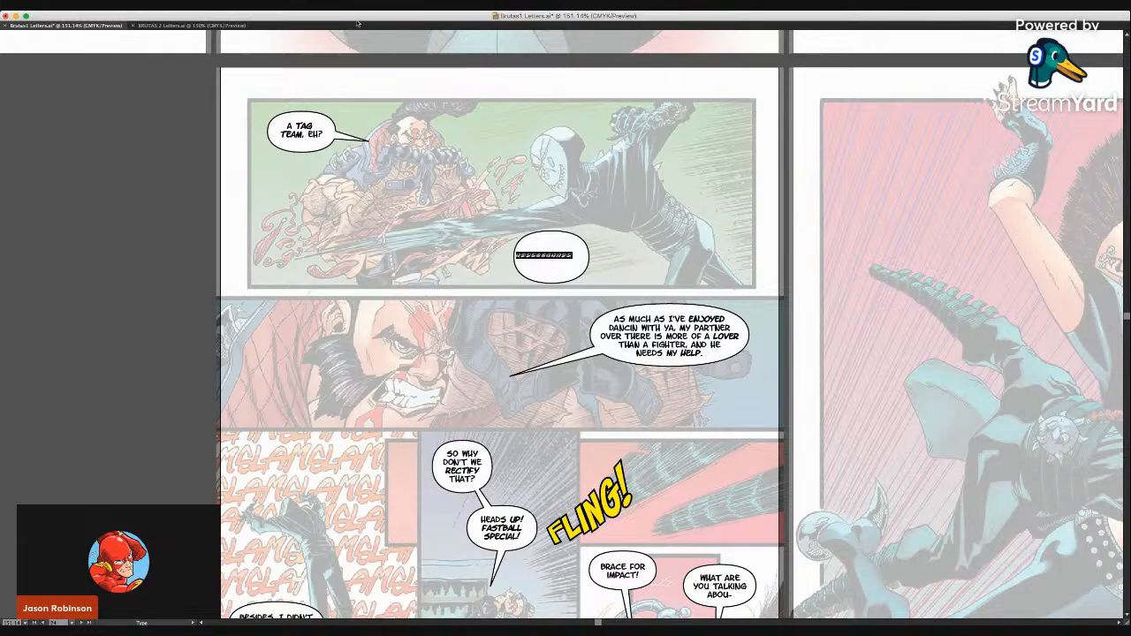
Try wider letter spacing on the first panel's "HE!" laughter, and tighten it back
key(alt+super+Right)
key(alt+super+Right)
key(alt+super+Right)
key(alt+super+Right)
key(alt+super+Right)
key(alt+super+Right)
key(alt+super+Right)
key(alt+super+Right)
key(alt+super+Right)
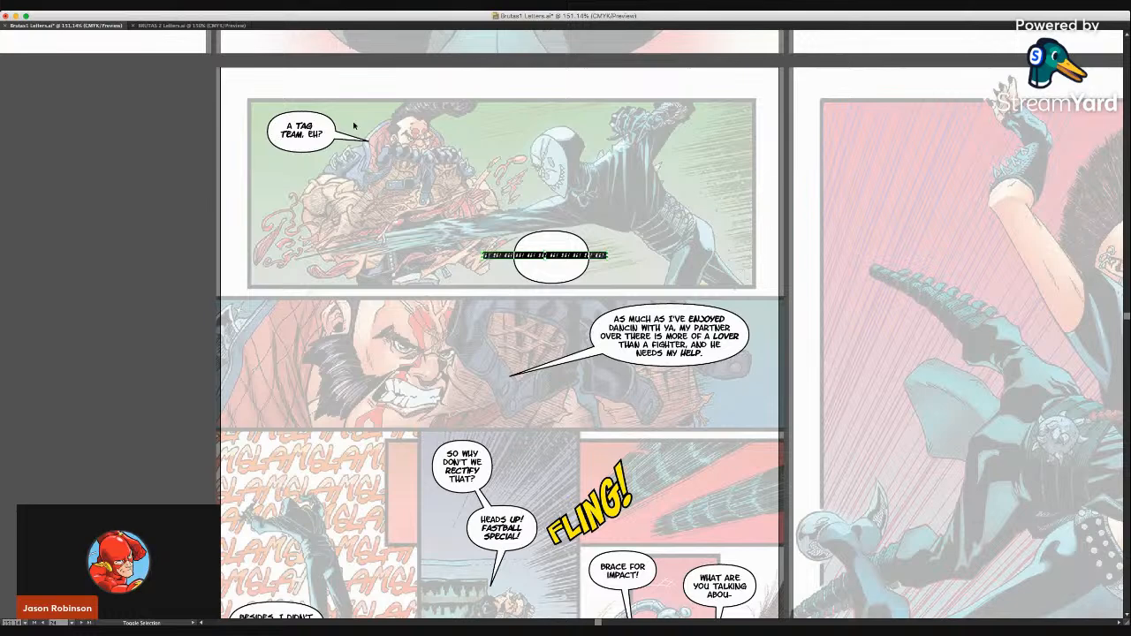
key(t)
key(alt+super+Left)
key(alt+super+Left)
key(alt+super+Left)
key(alt+super+Left)
key(alt+super+Left)
key(alt+super+Left)
key(alt+super+Left)
key(alt+super+Left)
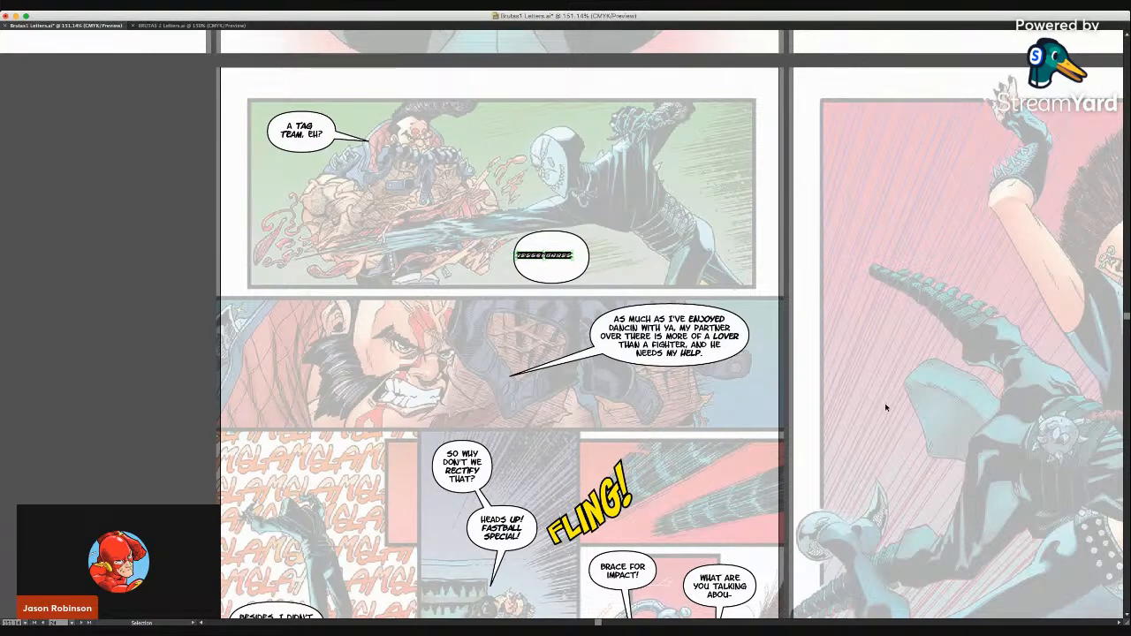
key(super+z)
key(super+shift+z)
Widen the letter spacing of the first panel's "HE!" laughter and enlarge its lettering well beyond the balloon's width
key(alt+super+Right)
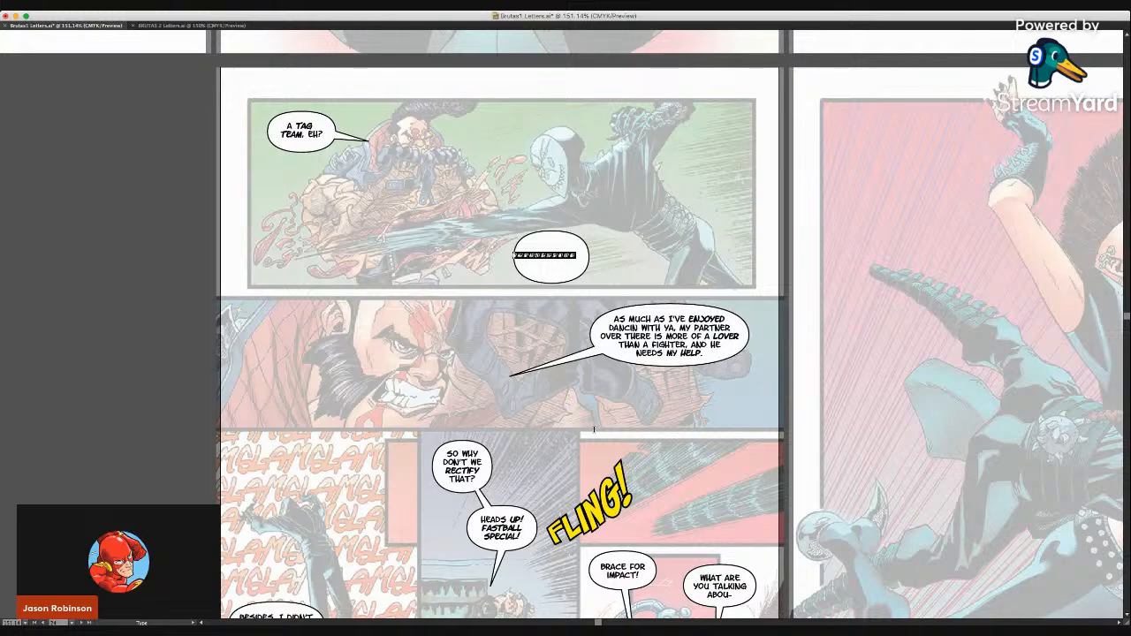
key(alt+super+Right)
key(alt+super+Right)
key(alt+super+Right)
key(alt+super+Right)
key(alt+super+Right)
key(alt+super+Right)
key(alt+super+Right)
key(alt+super+Right)
key(alt+super+Right)
key(alt+super+Right)
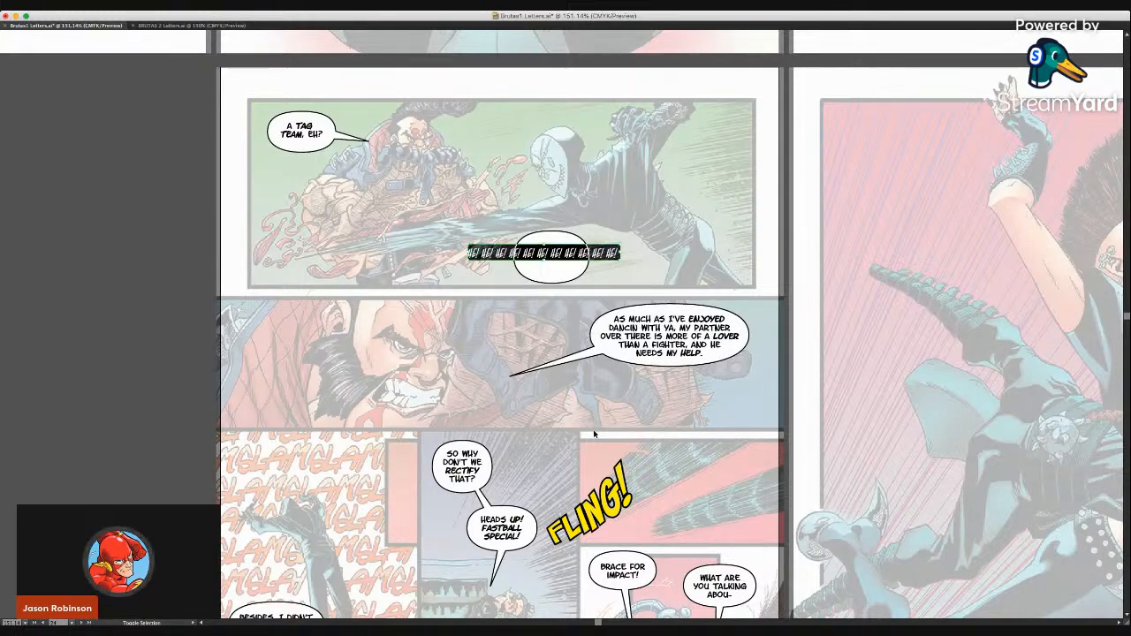
key(super+shift+period)
key(super+shift+period)
key(super+shift+period)
key(super+shift+period)
key(super+shift+period)
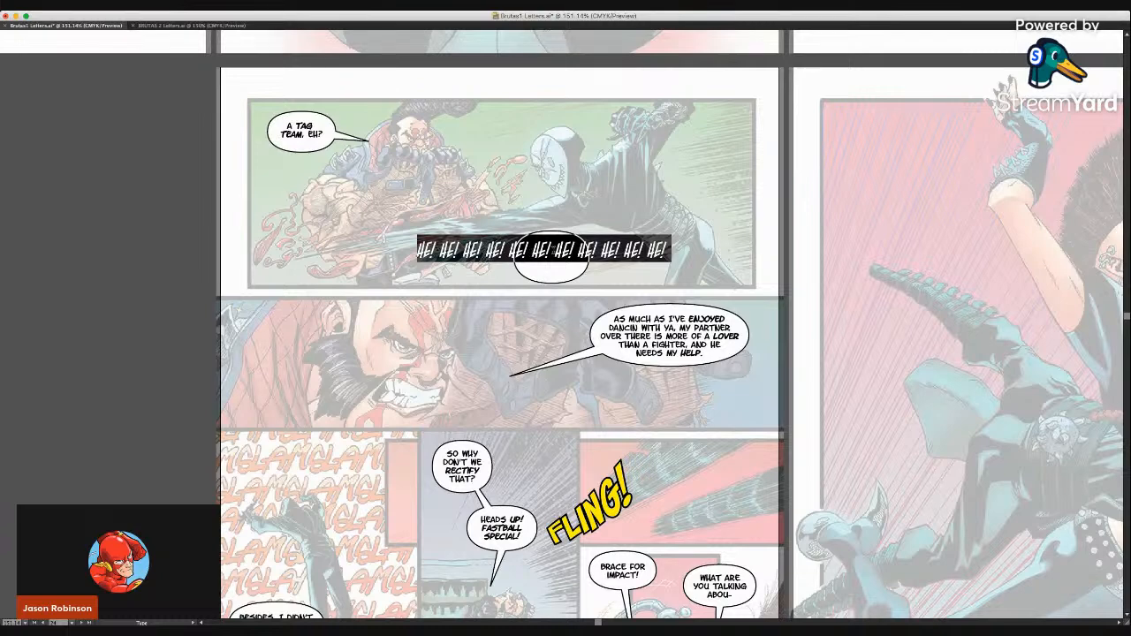
Break the laughter into two lines, six "HE!" above five, and tighten the line spacing
click(555, 251)
key(Return)
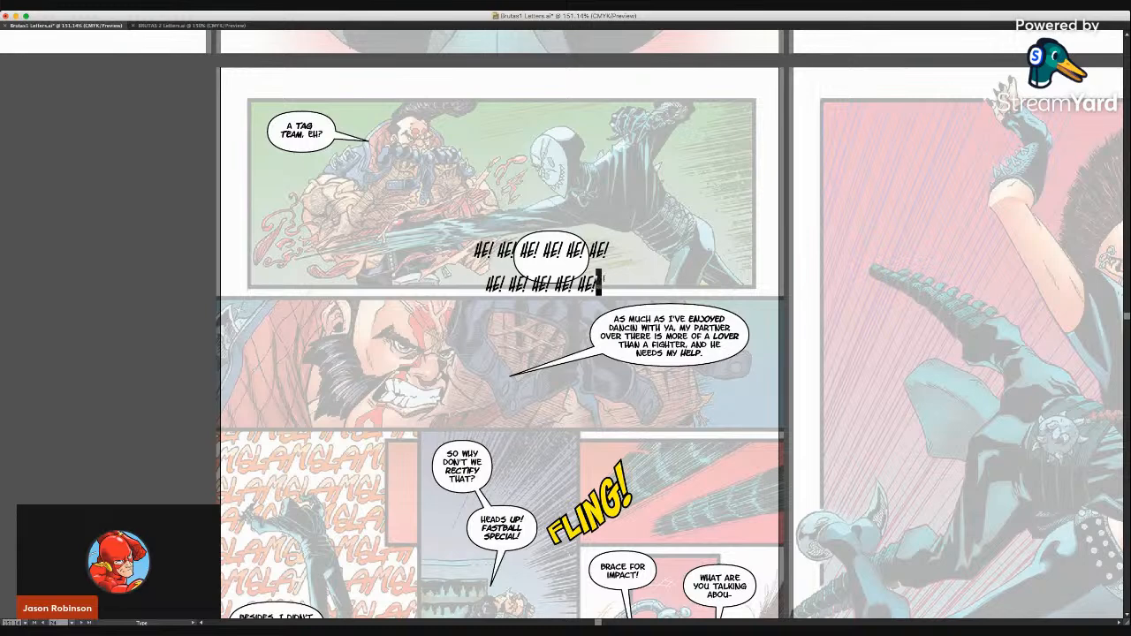
key(super+a)
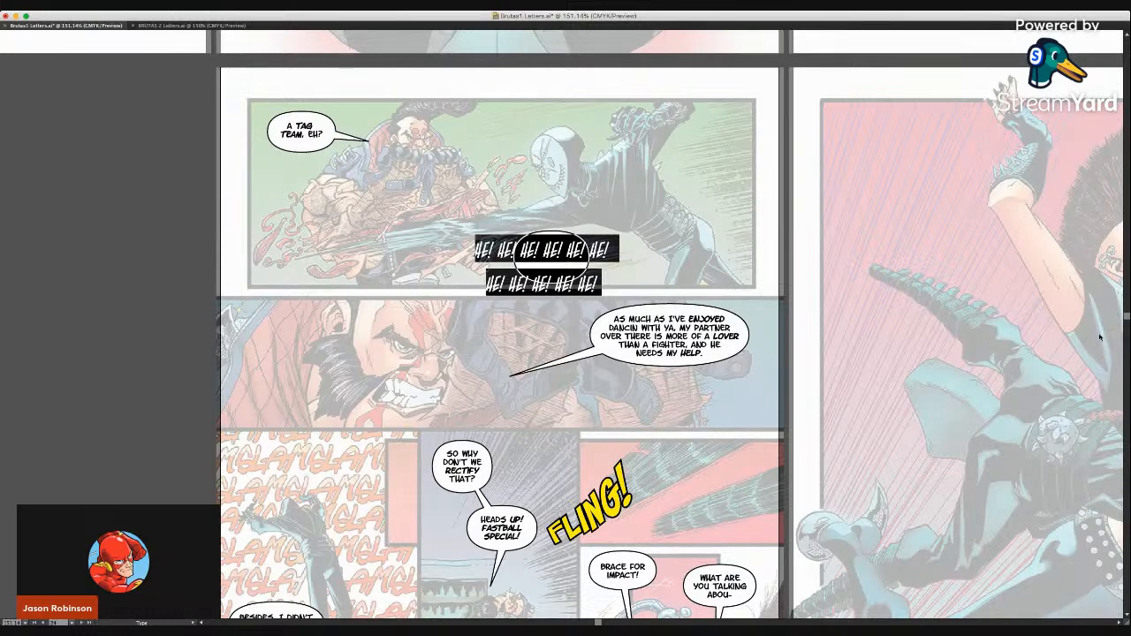
key(alt+Up)
key(alt+Up)
key(alt+Up)
key(alt+Up)
key(alt+Up)
key(alt+Up)
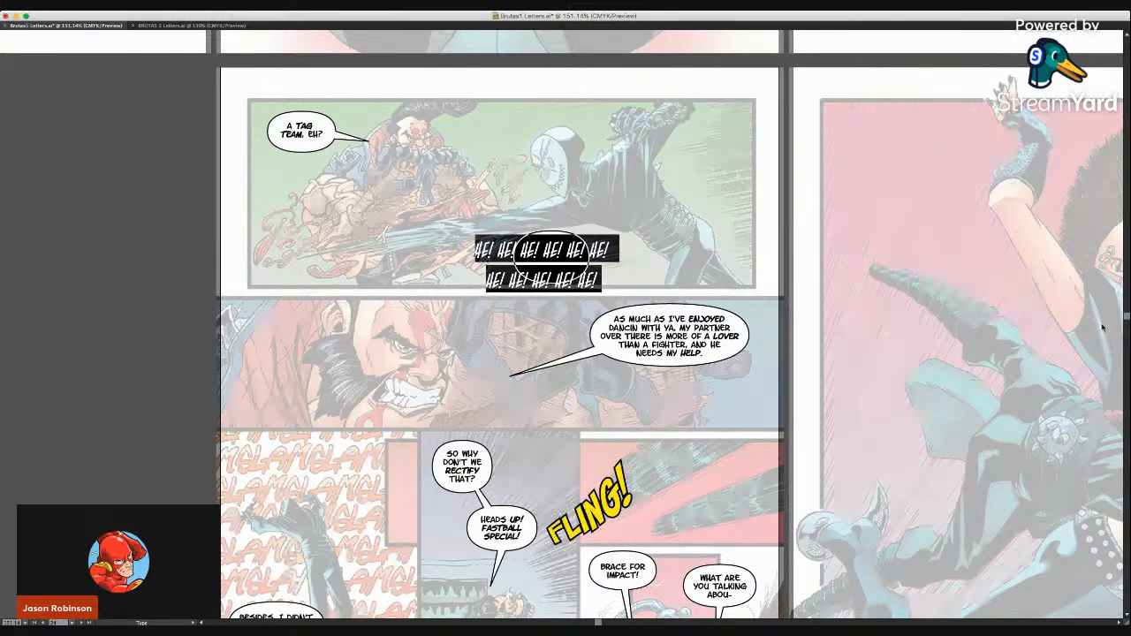
key(alt+Up)
key(alt+Up)
key(alt+Up)
key(alt+Up)
key(alt+Up)
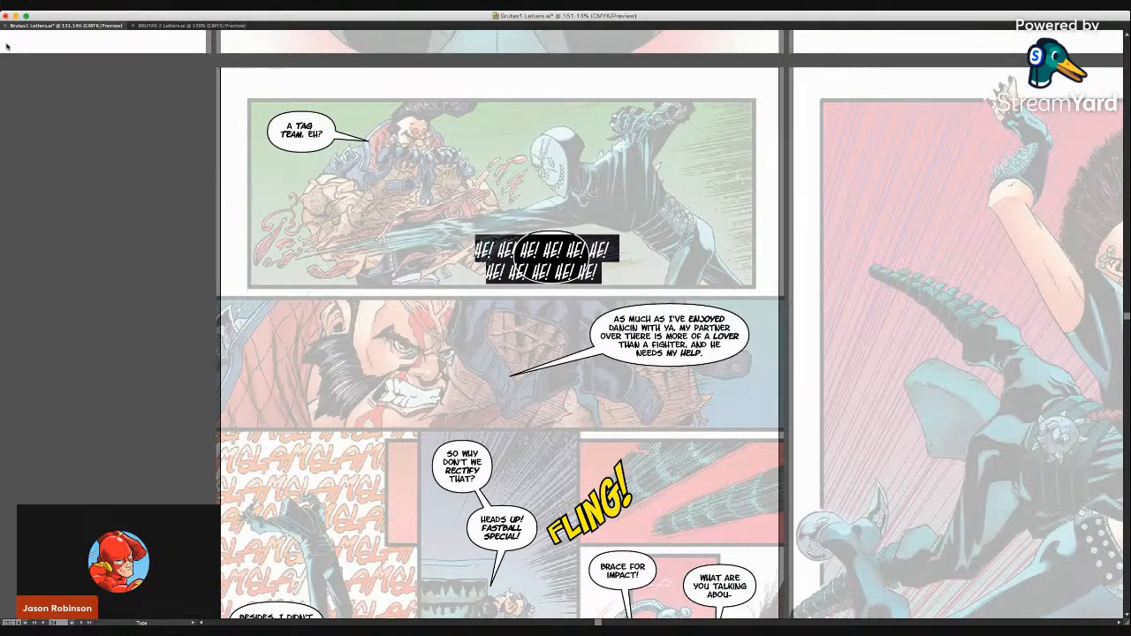
Remove the trailing space after the final "HE!" so the second line centers under the first
key(Escape)
key(t)
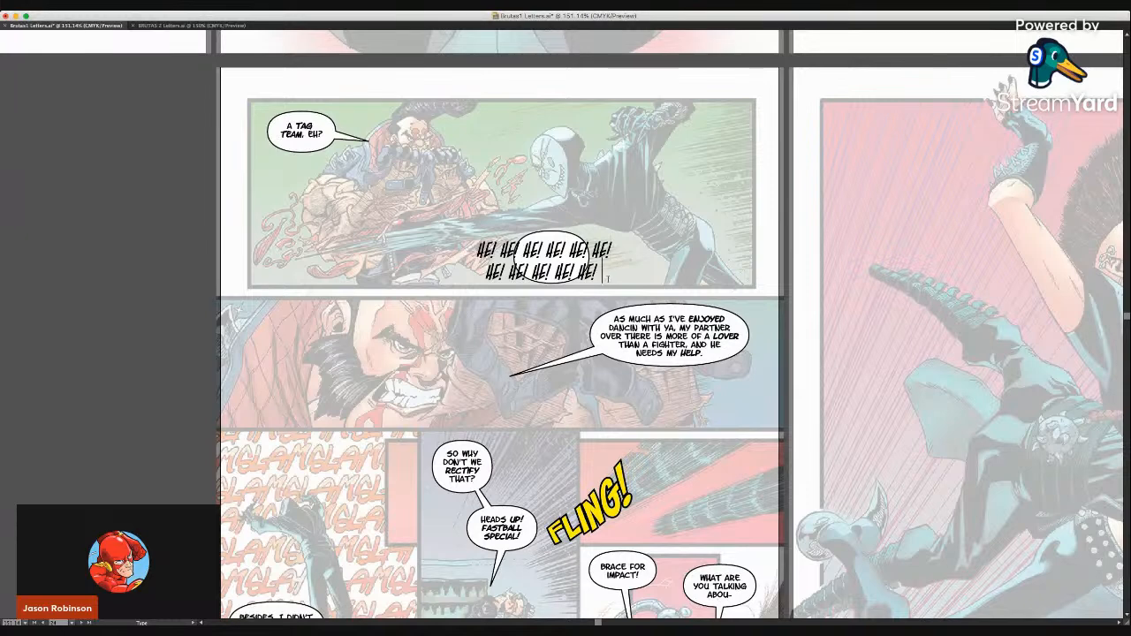
key(BackSpace)
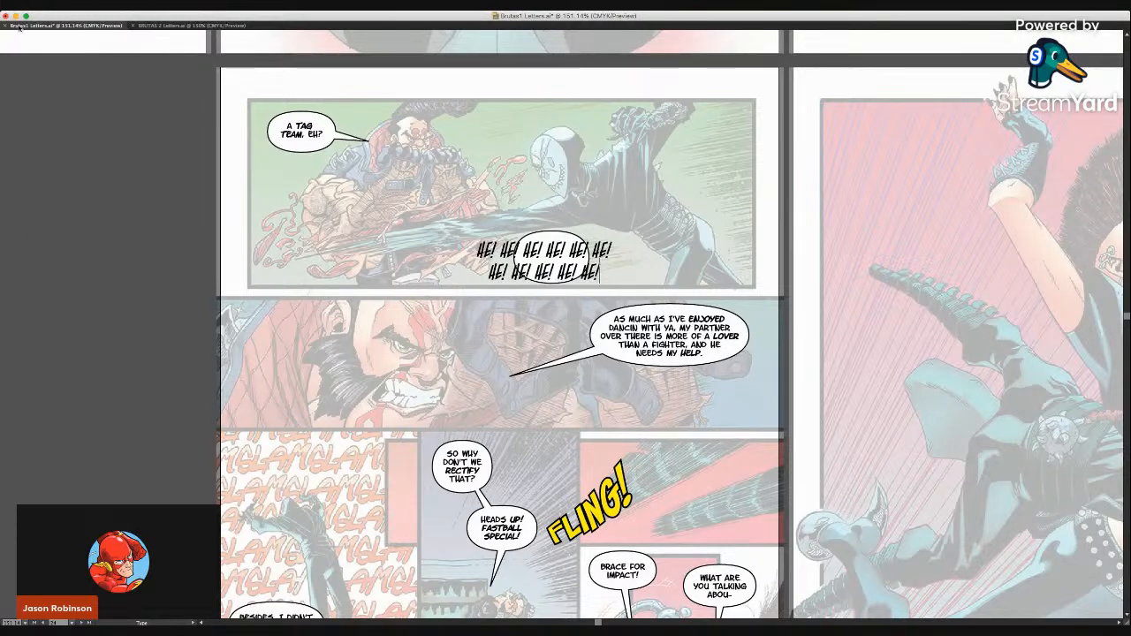
key(Escape)
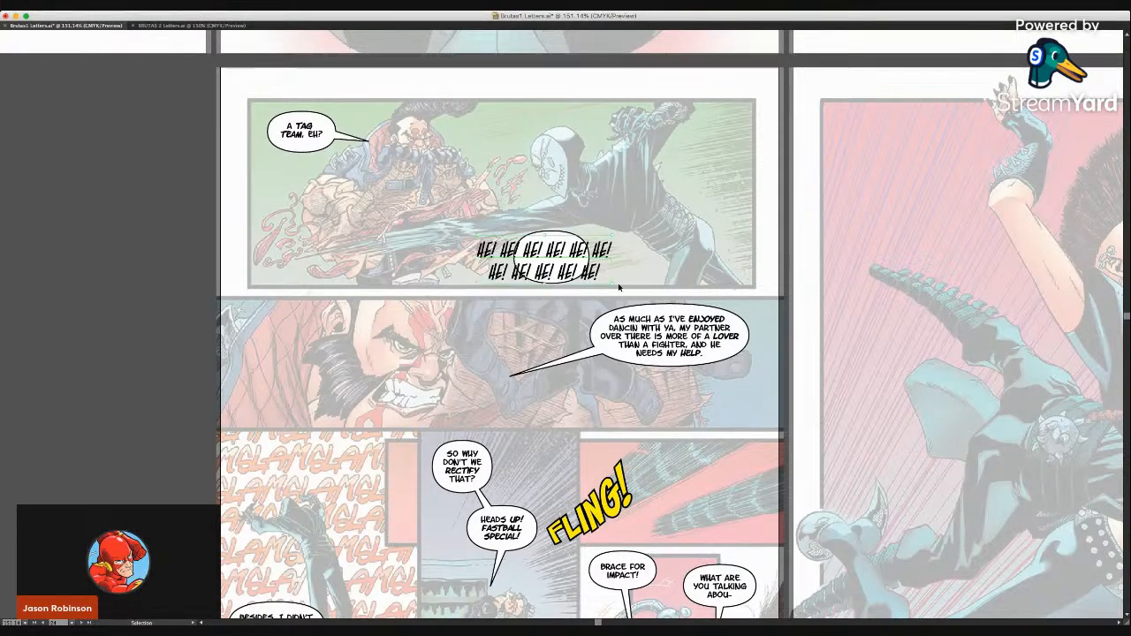
Try tilting the two lines of laughter upward, and undo the rotation
drag(617, 286, 625, 271)
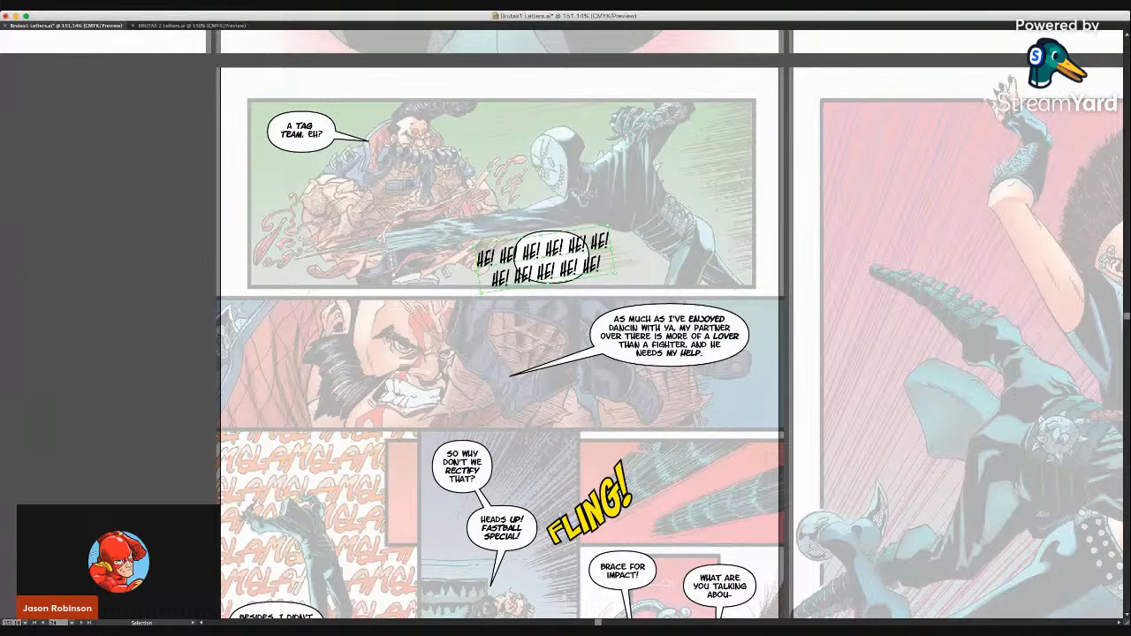
key(ctrl+z)
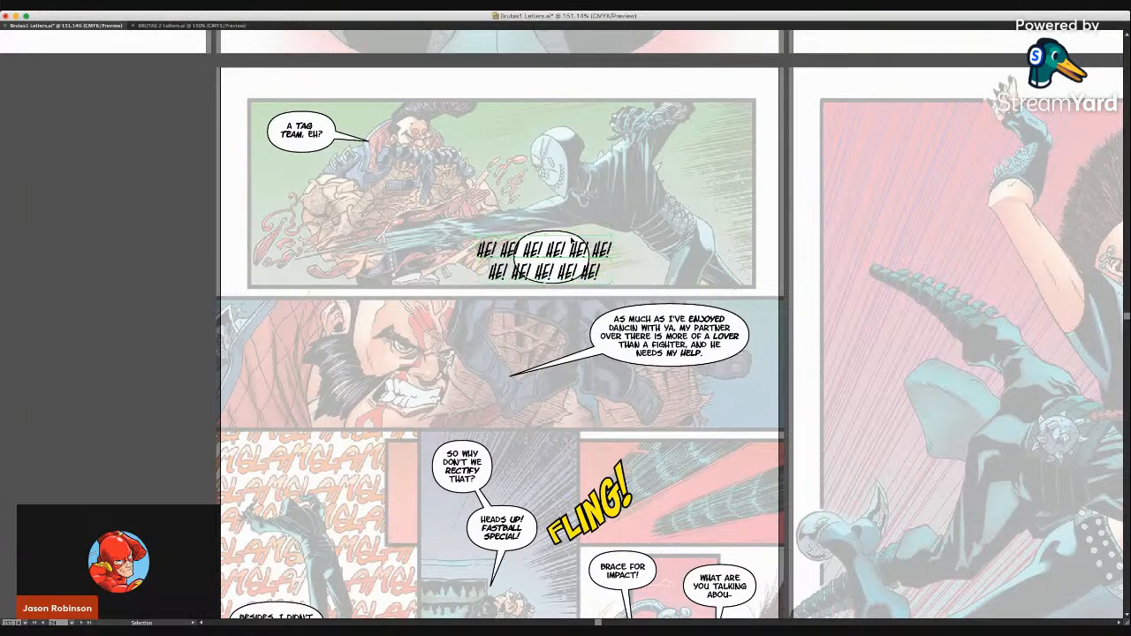
Stretch the oval balloon around both lines of laughter and center it on the text
click(561, 234)
drag(552, 283, 633, 255)
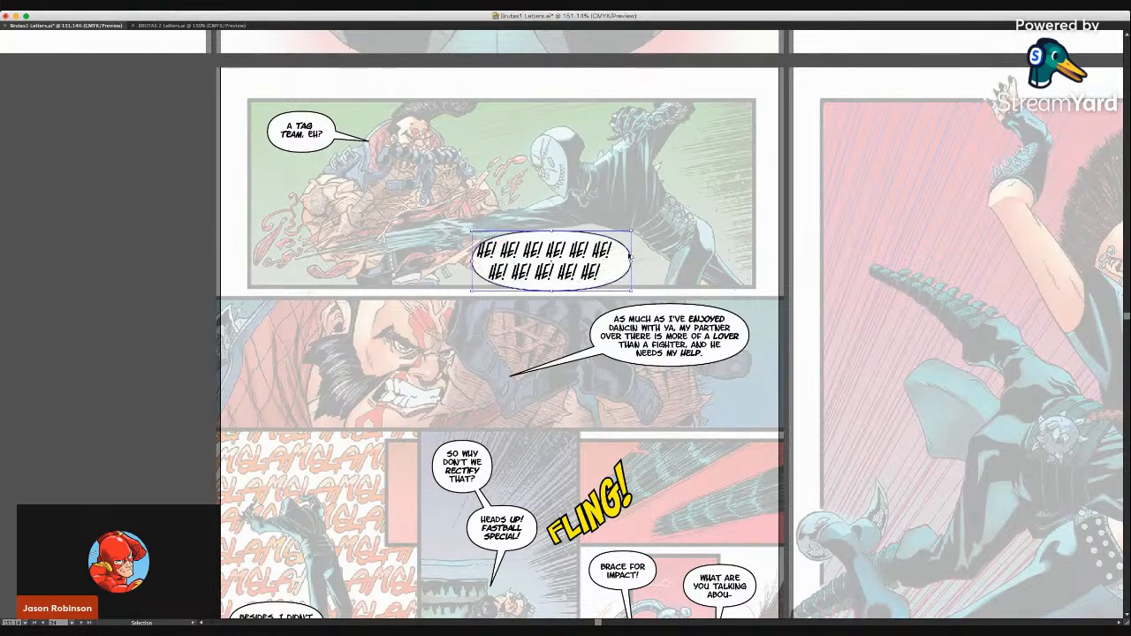
key(Left)
key(Left)
key(Left)
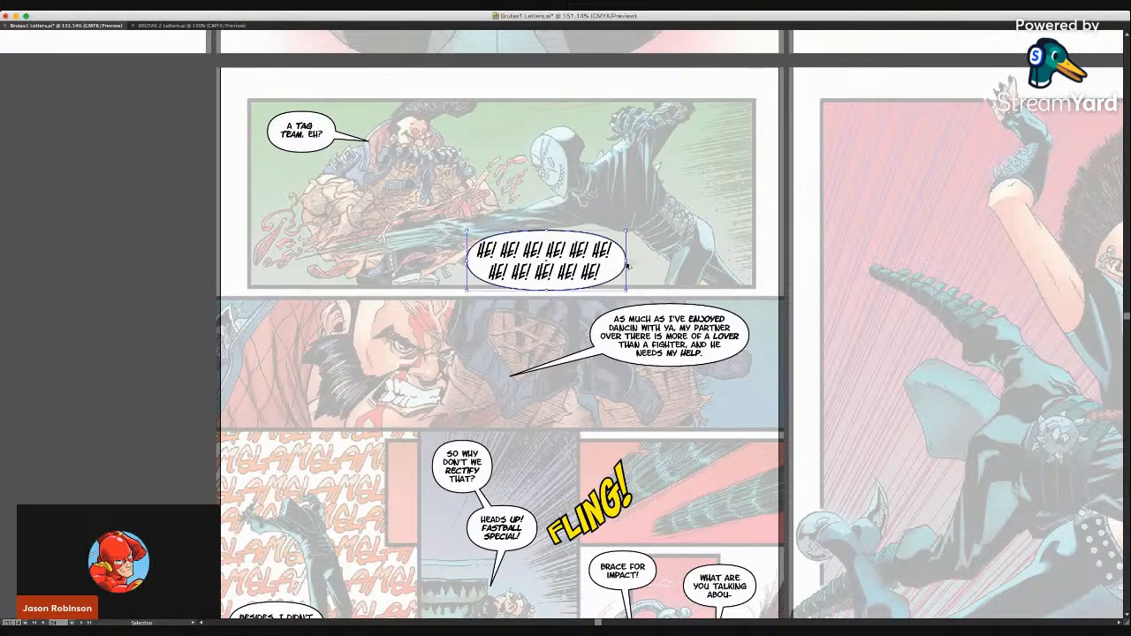
drag(628, 262, 634, 263)
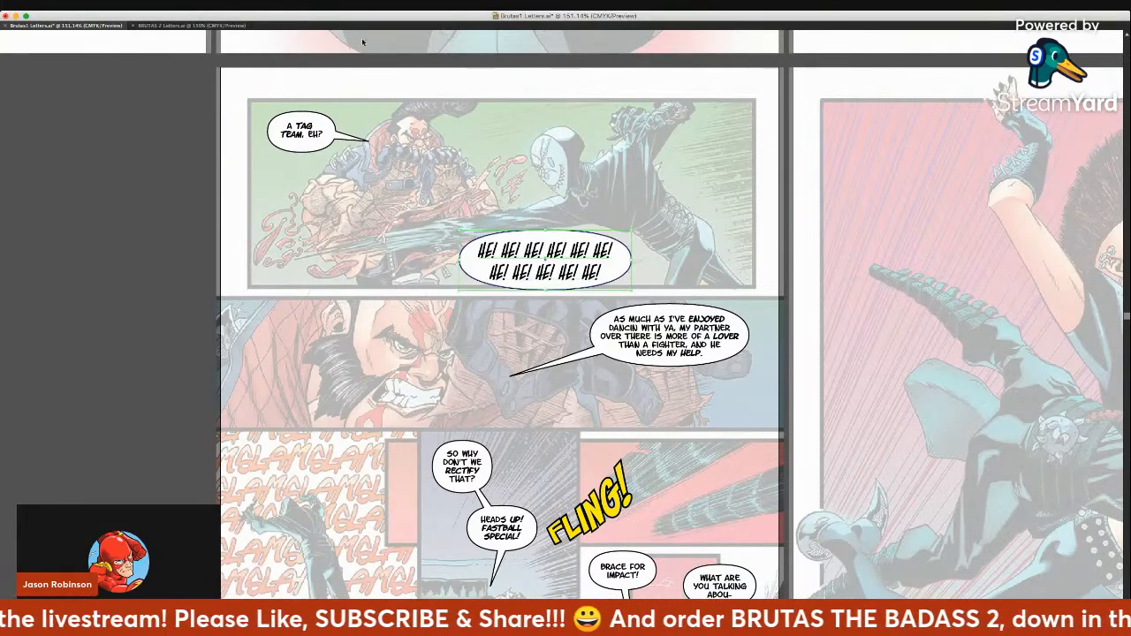
Roughen the laughter balloon's outline into small, shallow jagged ridges
click(722, 222)
click(631, 267)
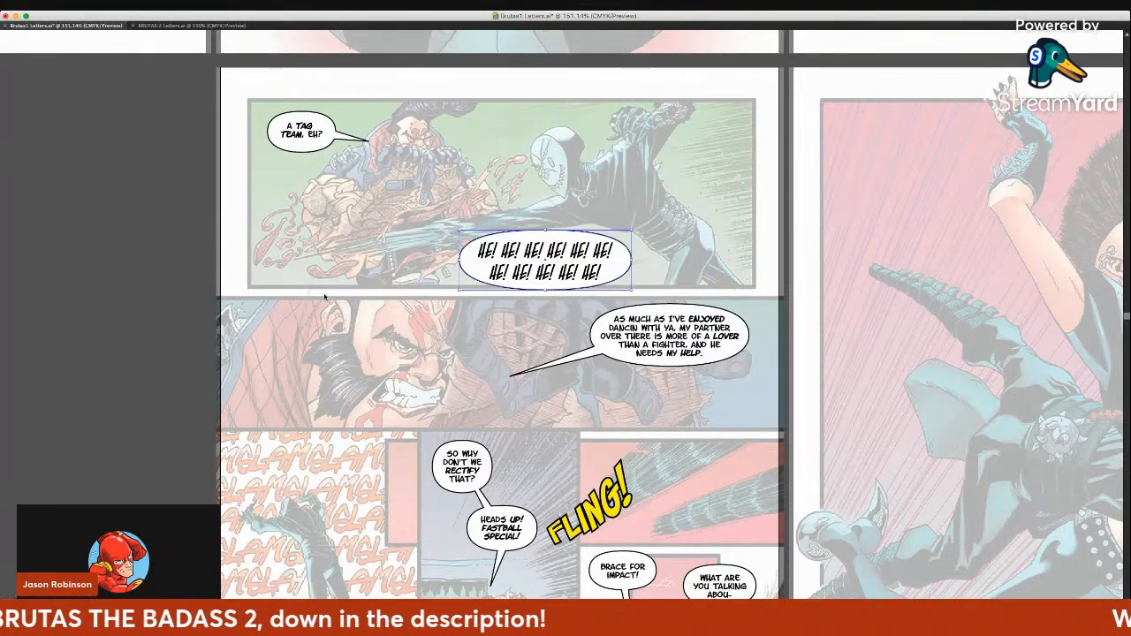
click(218, 360)
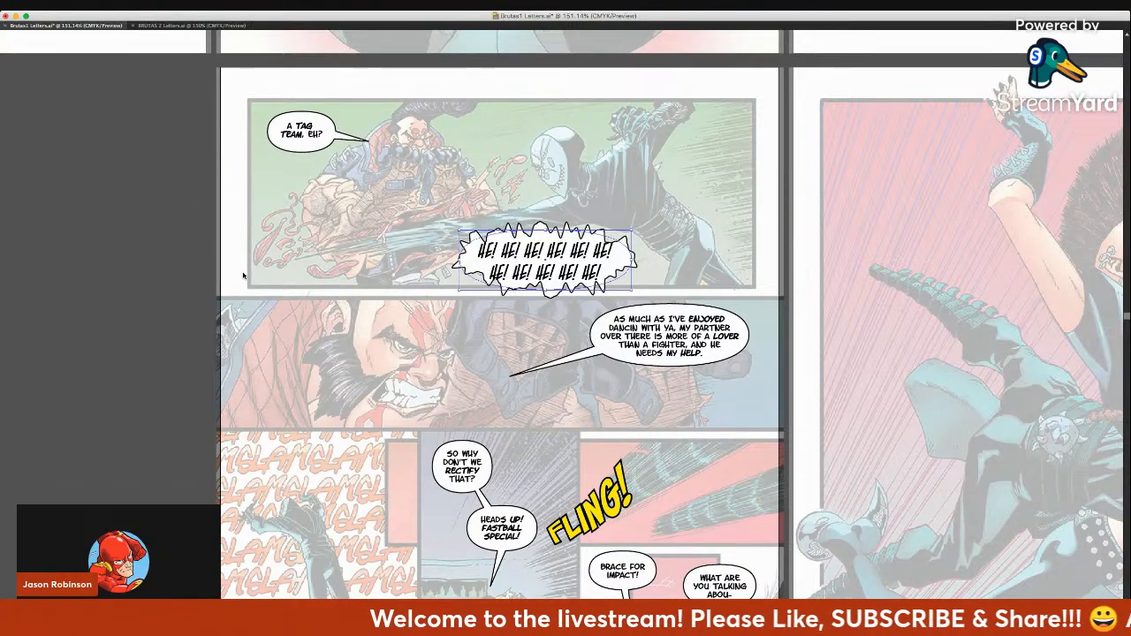
drag(241, 276, 238, 277)
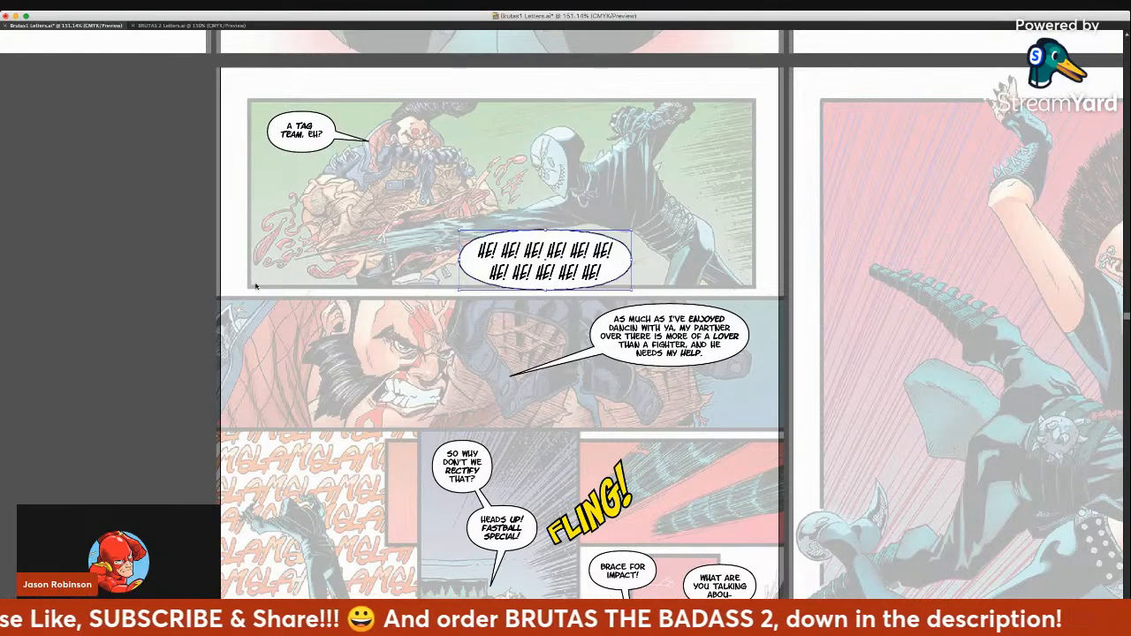
drag(242, 286, 244, 278)
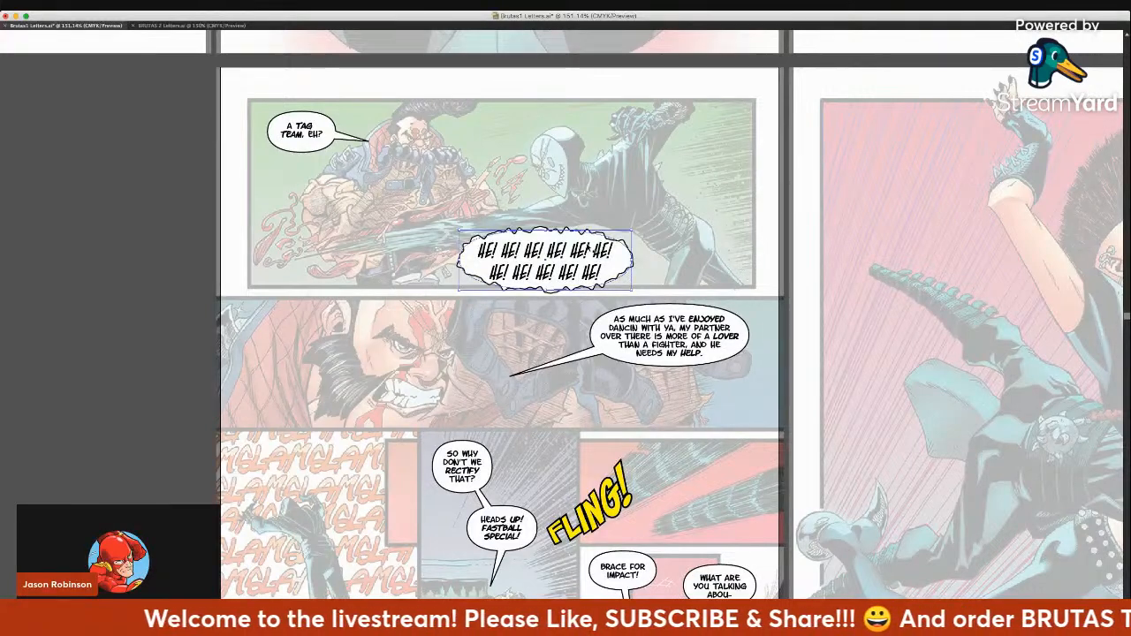
Bring the two lines of laughter slightly closer together inside the jagged balloon
click(587, 274)
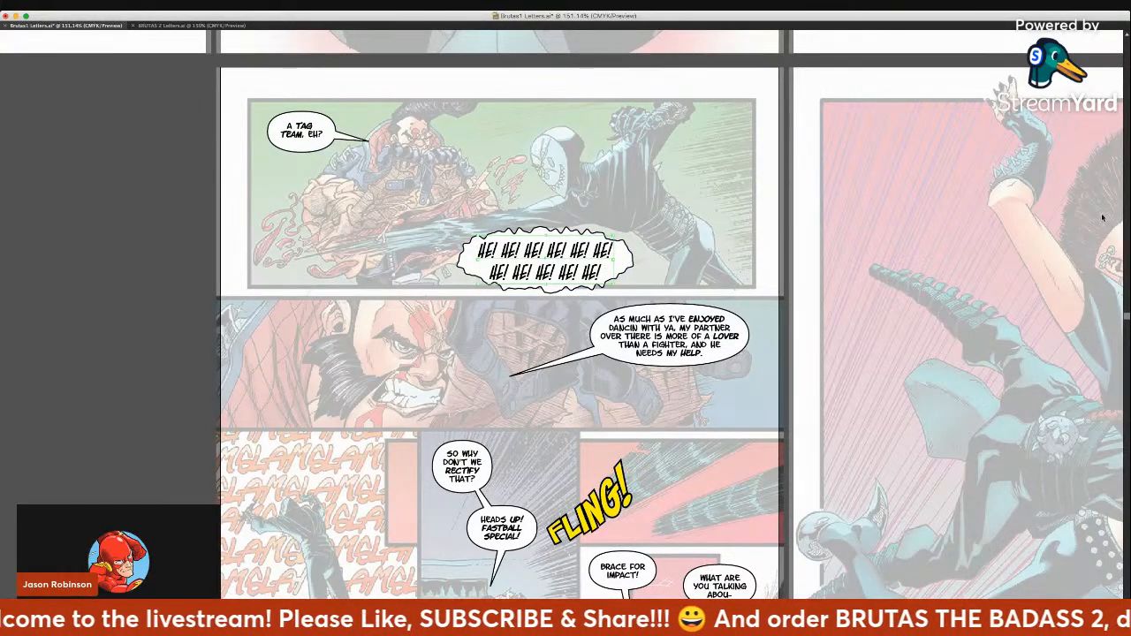
click(1102, 327)
click(1102, 327)
click(1101, 327)
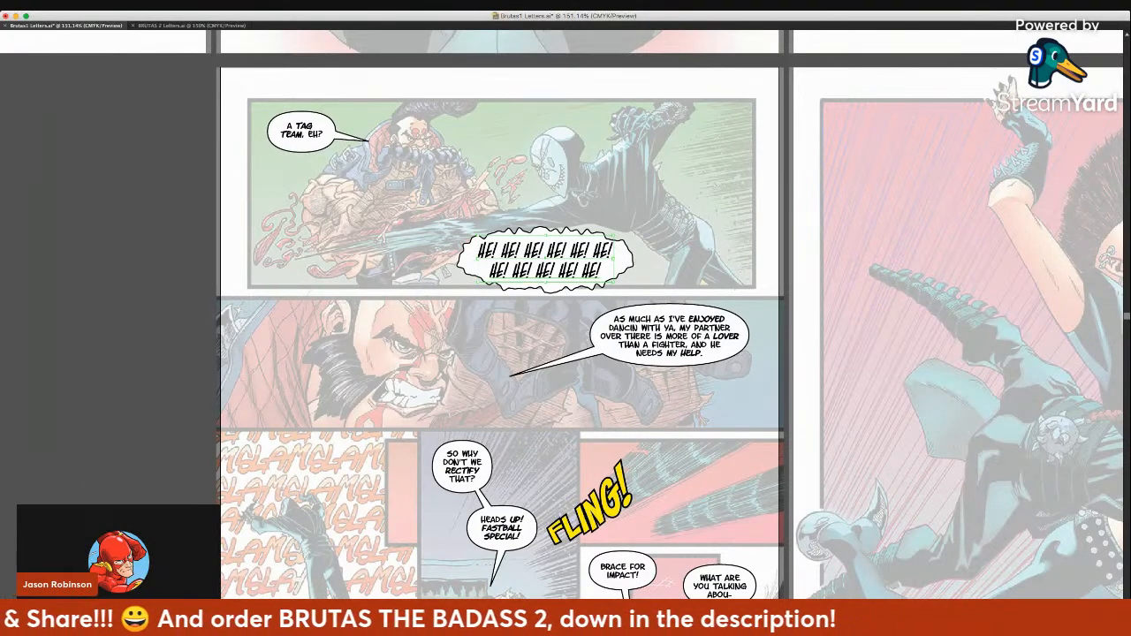
Color the laughter text bright red and select it together with its jagged balloon
click(867, 132)
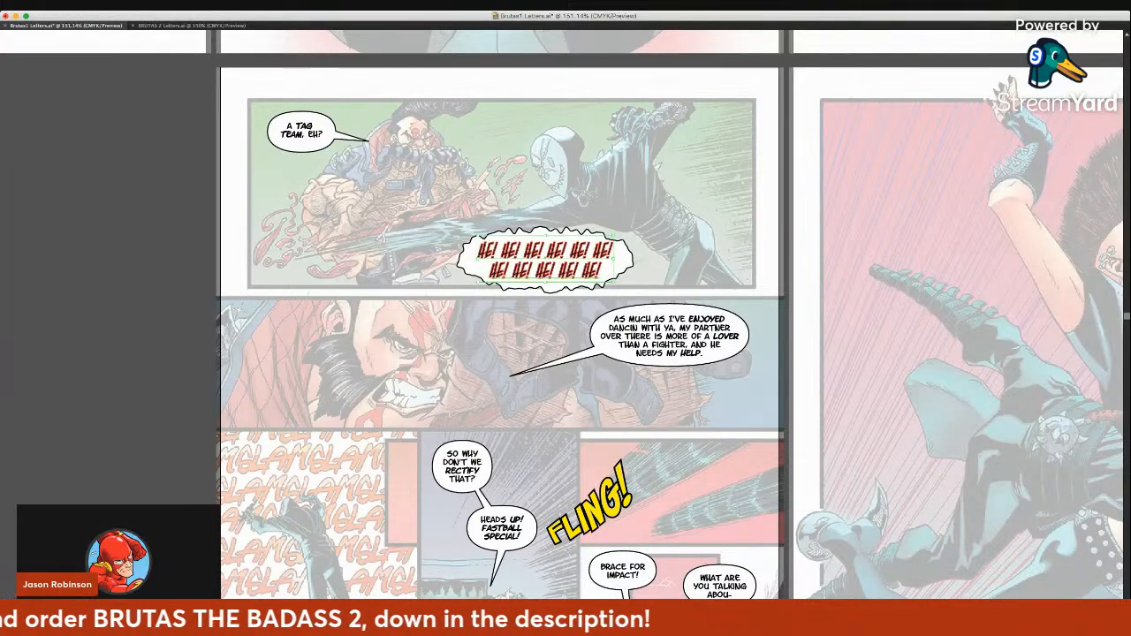
click(856, 167)
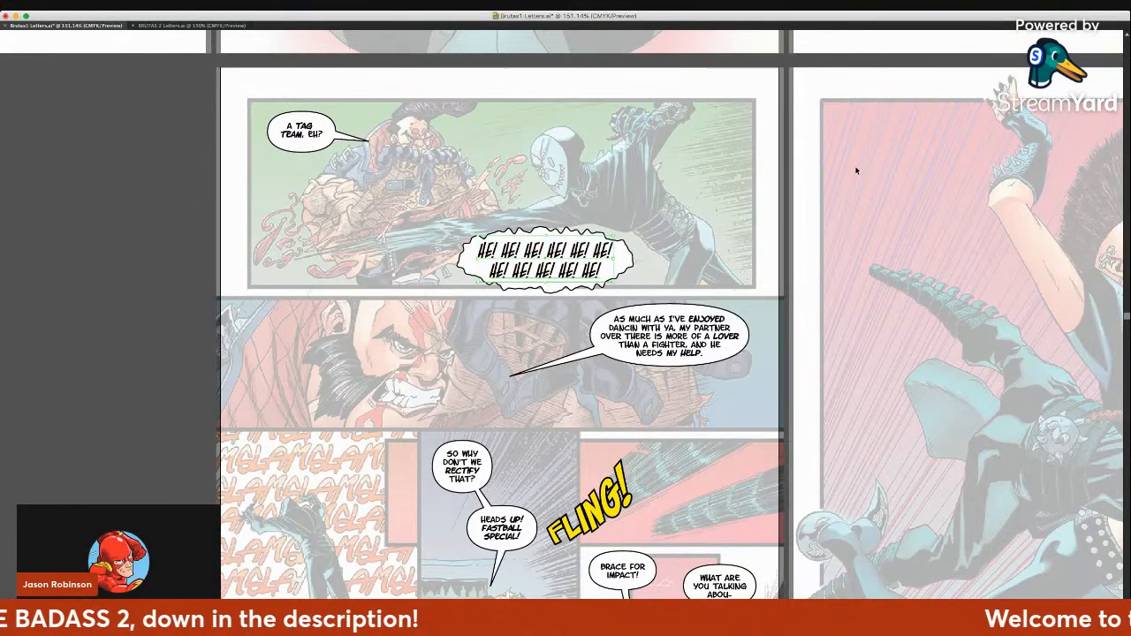
click(1062, 33)
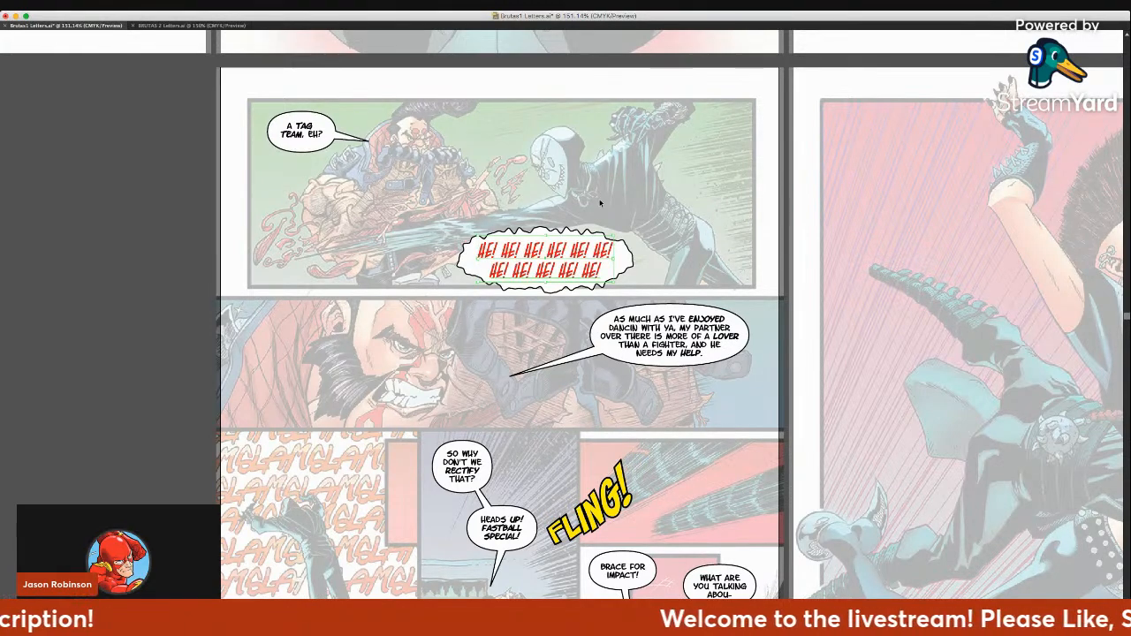
drag(629, 222, 553, 274)
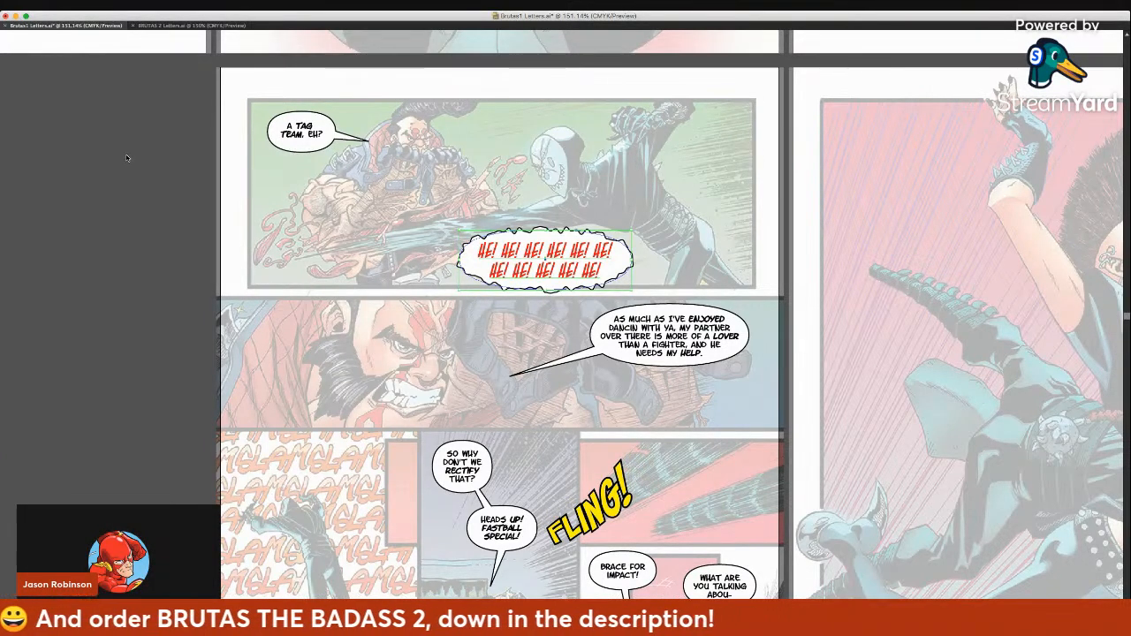
Draw a pointed tail from the jagged laughter balloon up to the masked fighter's head and merge it with the balloon into one white shape
click(126, 83)
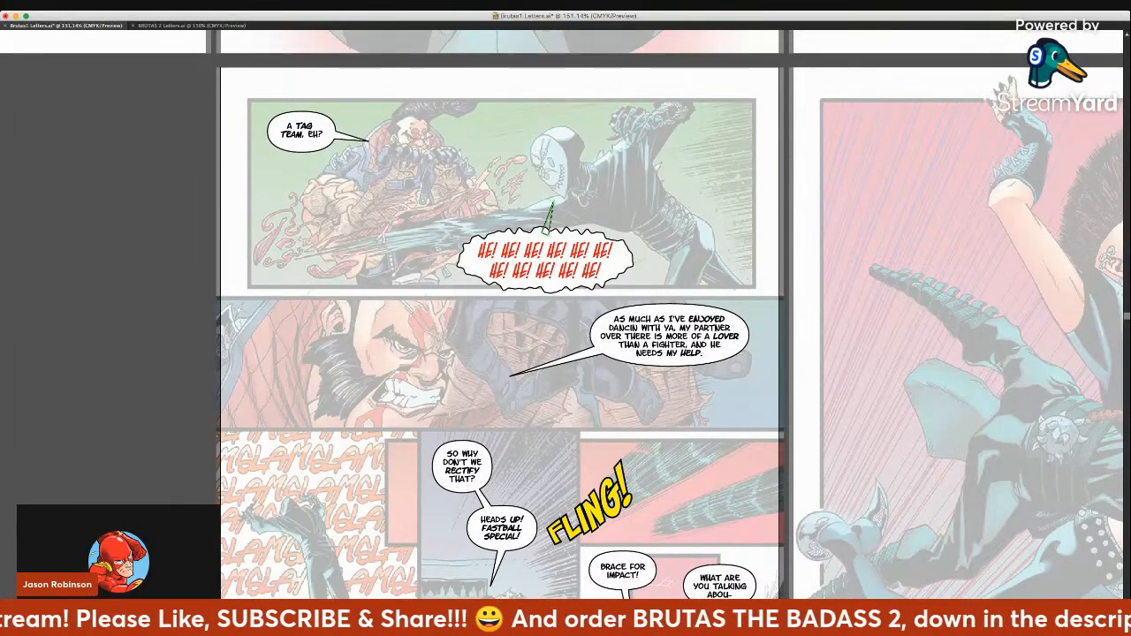
click(623, 263)
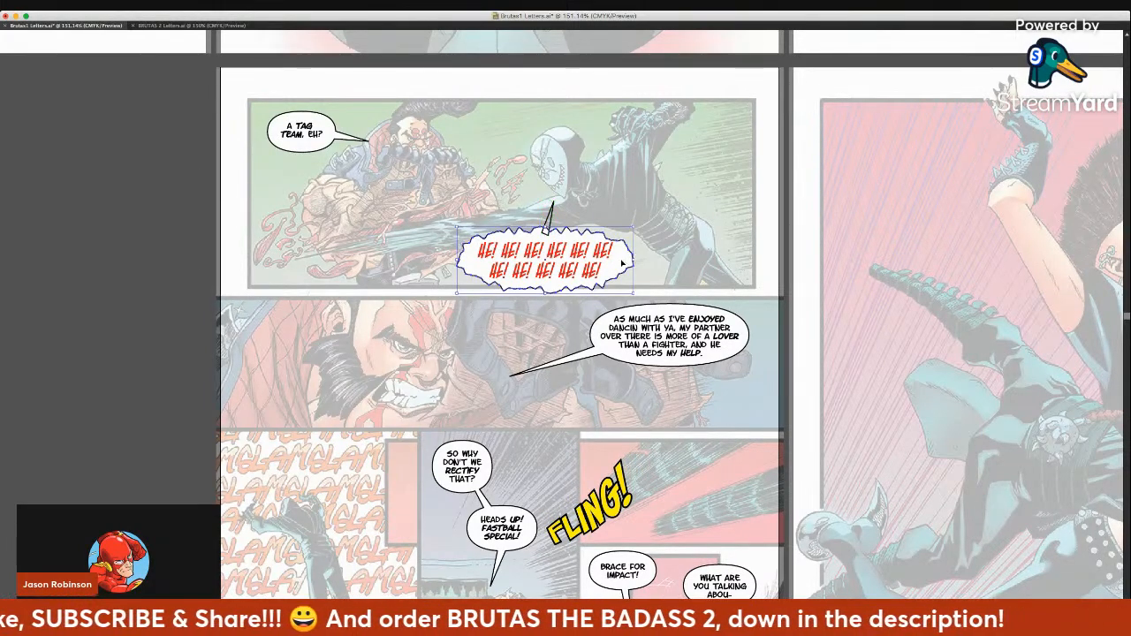
drag(623, 262, 624, 237)
click(74, 40)
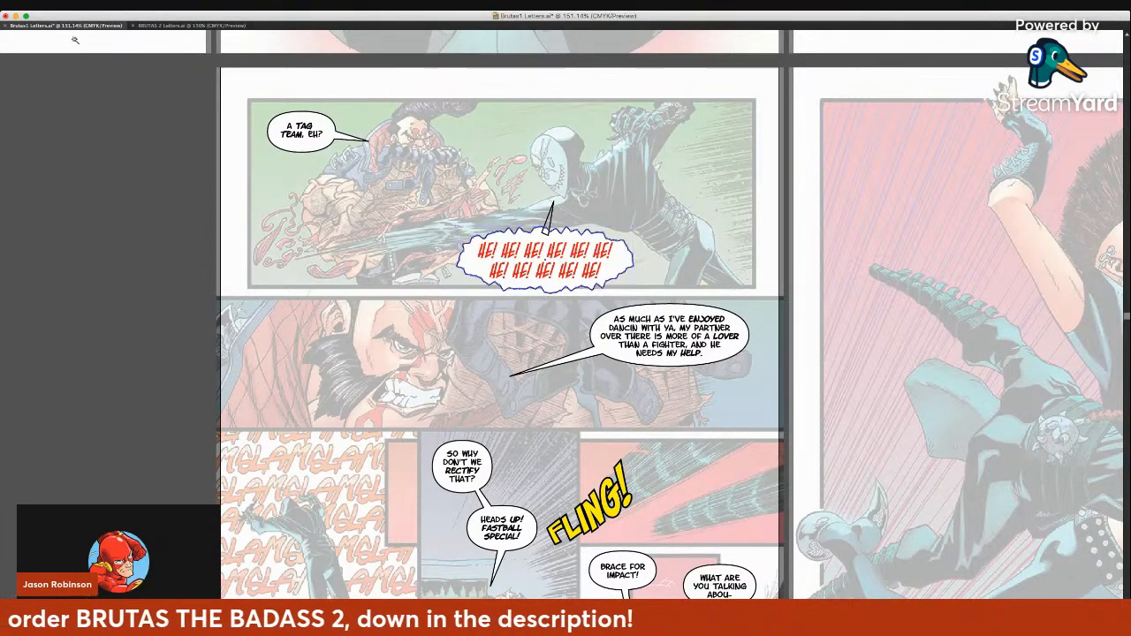
click(617, 262)
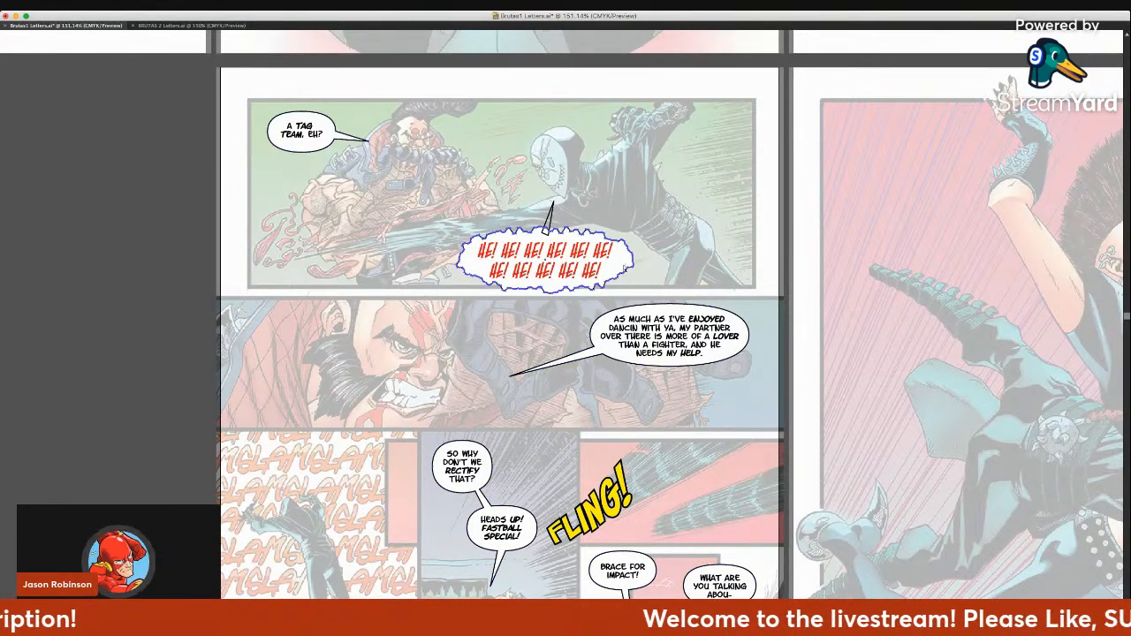
click(629, 230)
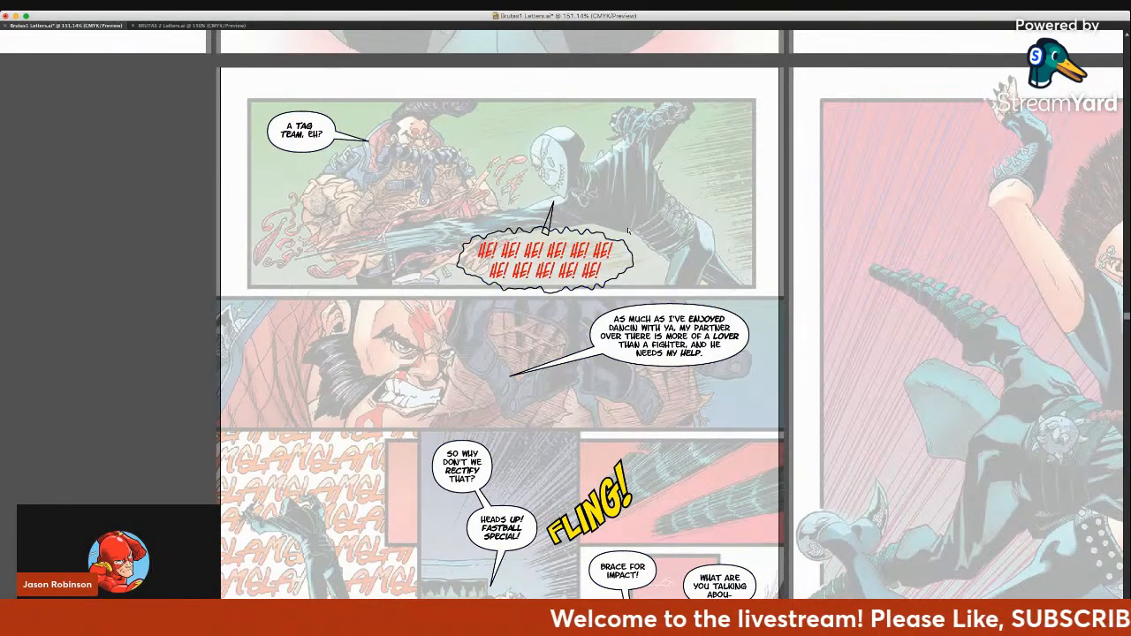
click(545, 221)
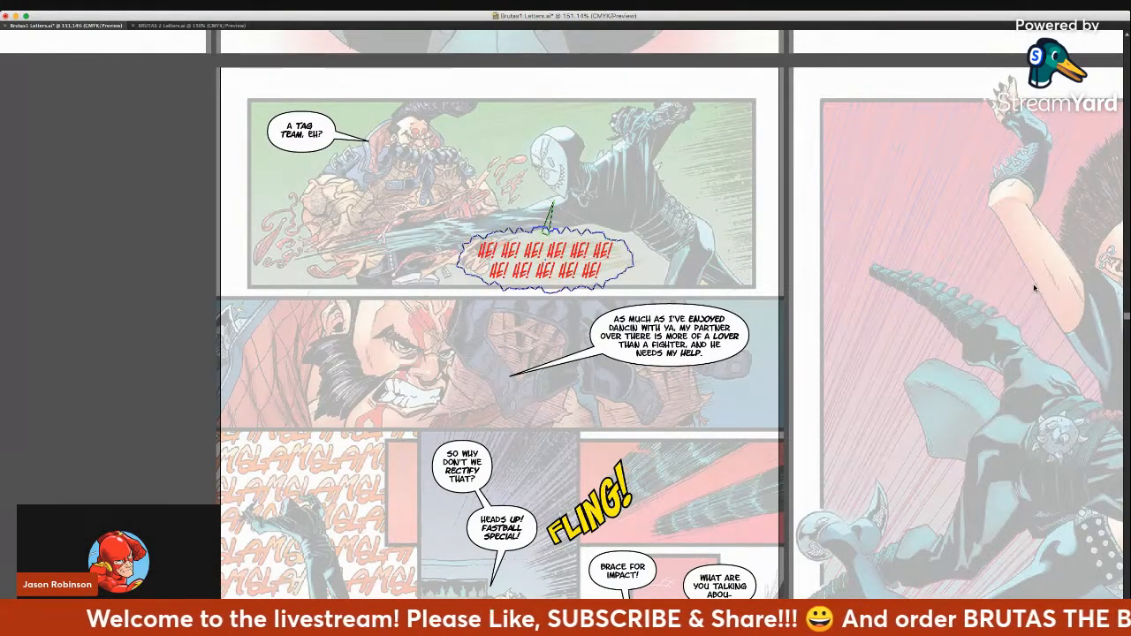
click(1039, 288)
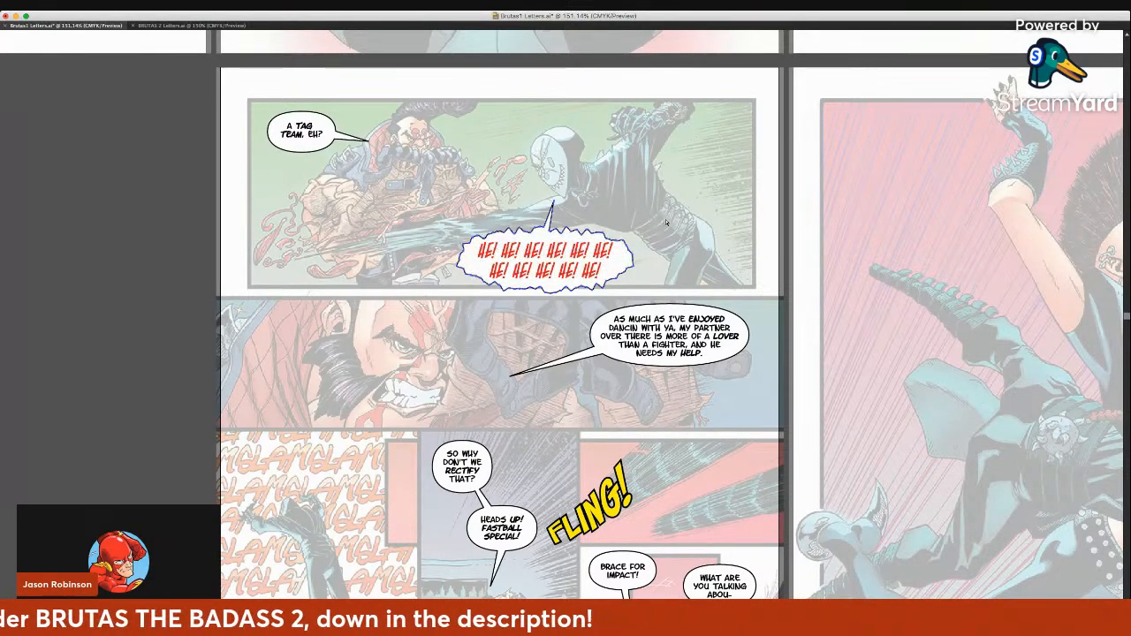
click(672, 251)
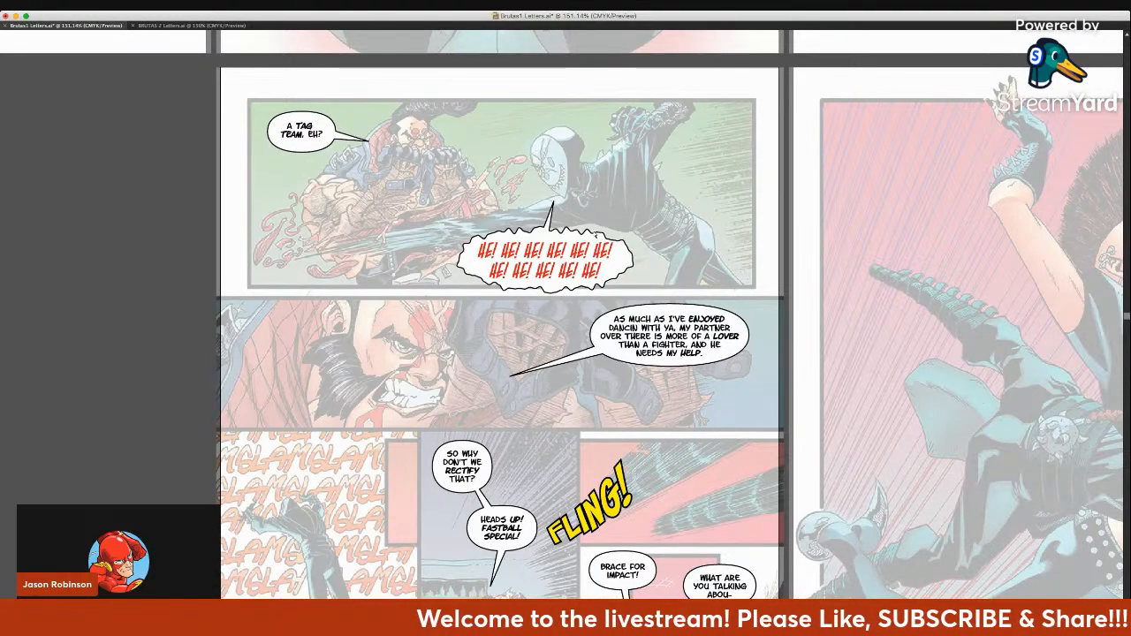
Emphasise "IMPACT" in the "Brace for impact" balloon and "TALKING" in the neighbouring balloon with bold italic lettering
key(super+0)
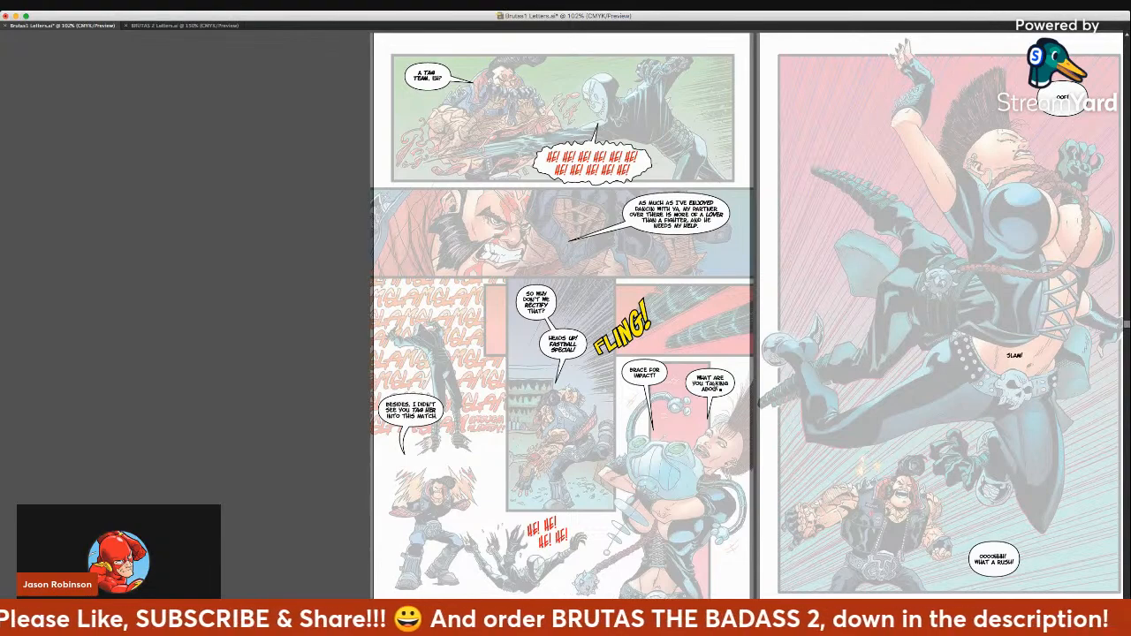
double_click(713, 385)
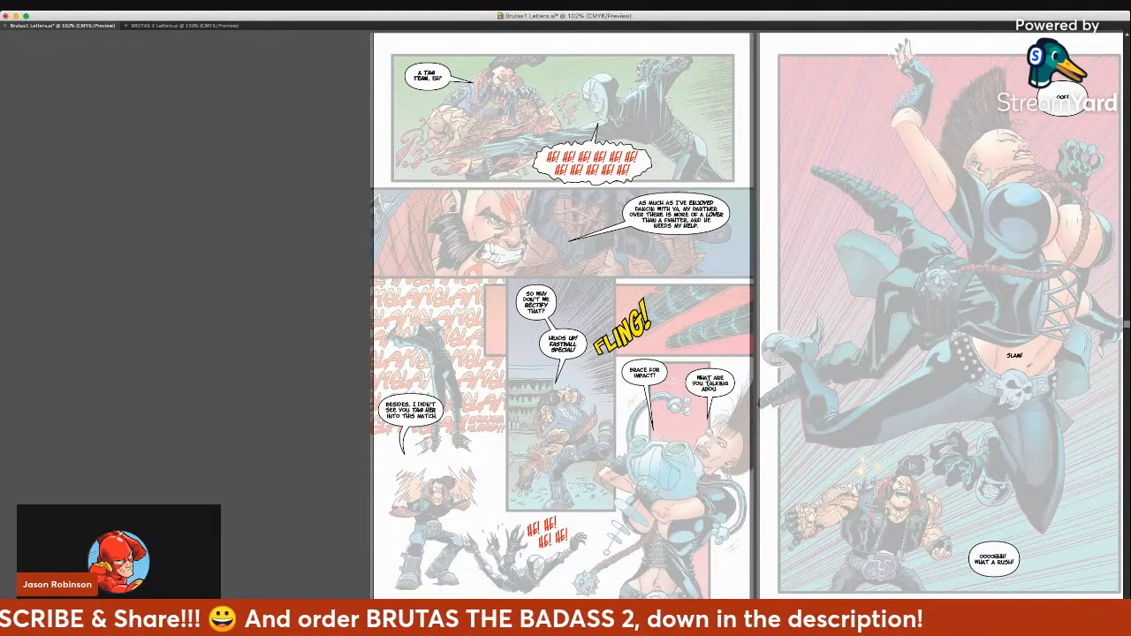
drag(705, 385, 652, 375)
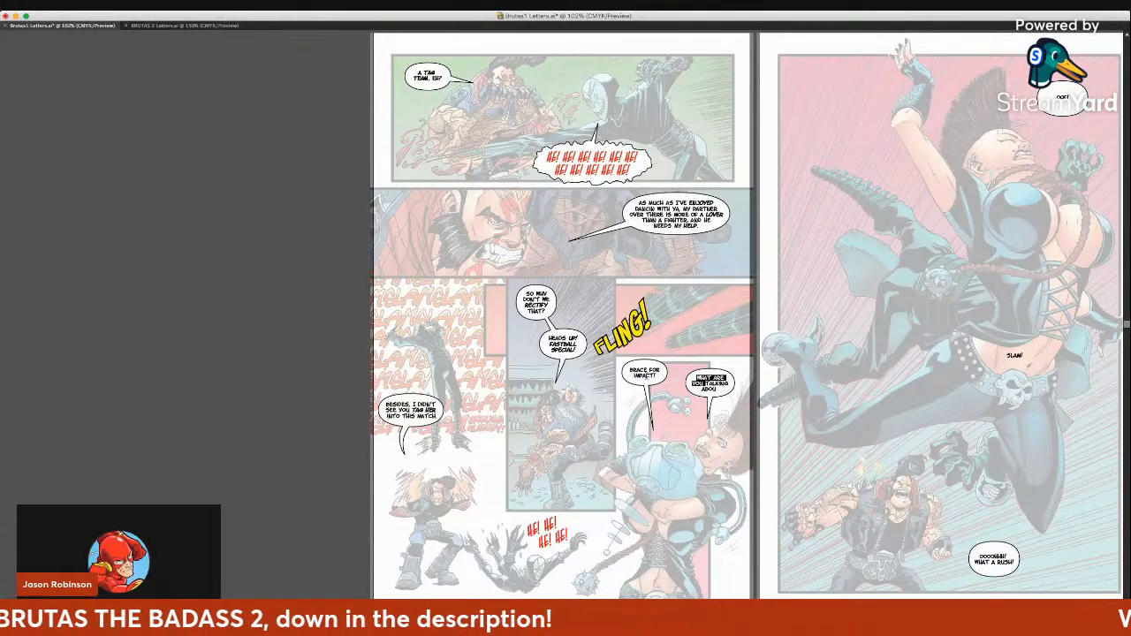
click(653, 369)
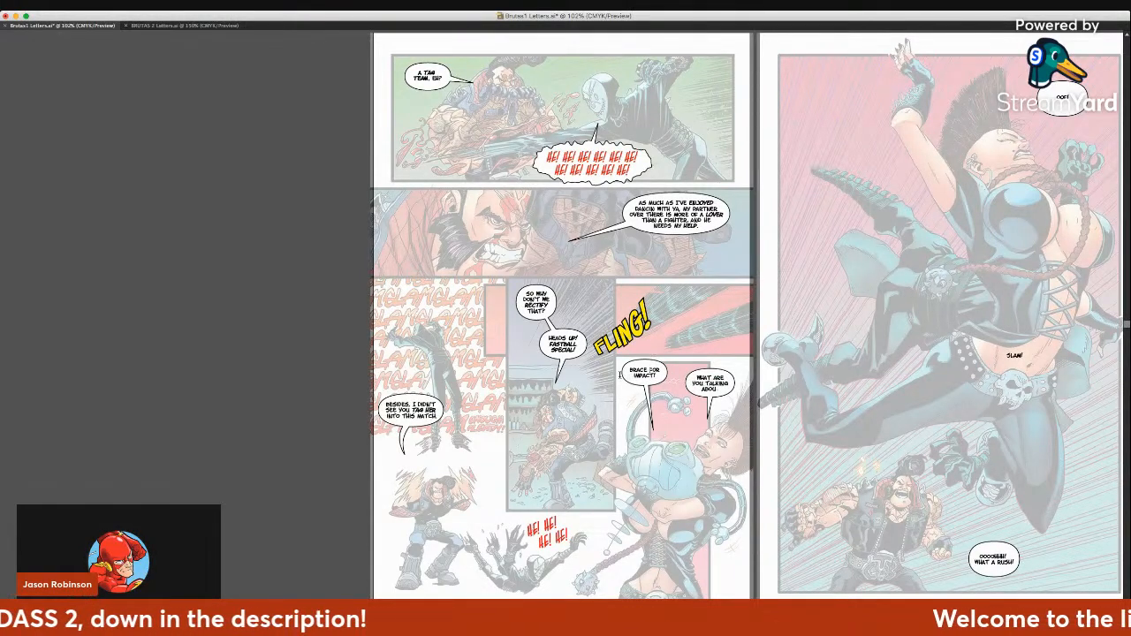
drag(633, 377, 658, 377)
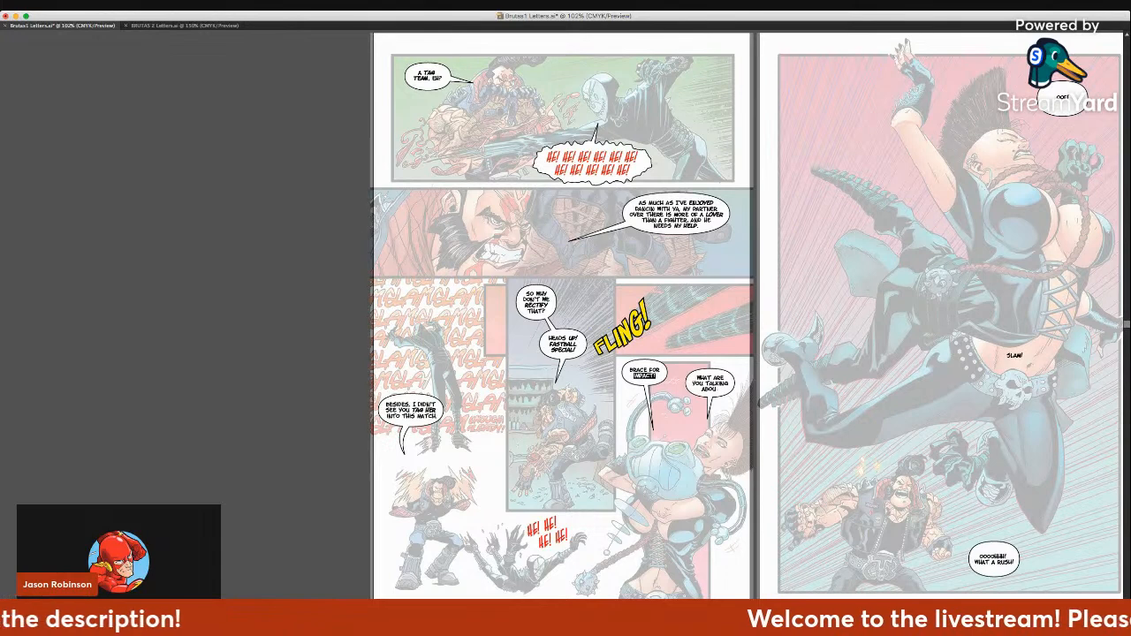
click(402, 36)
drag(705, 383, 723, 384)
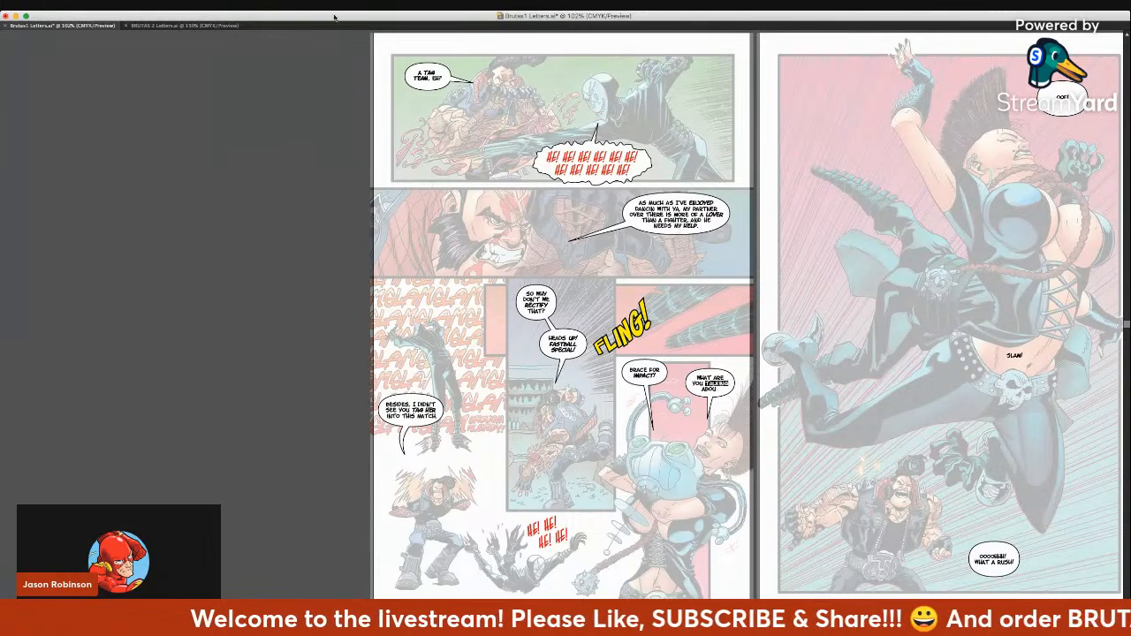
click(397, 33)
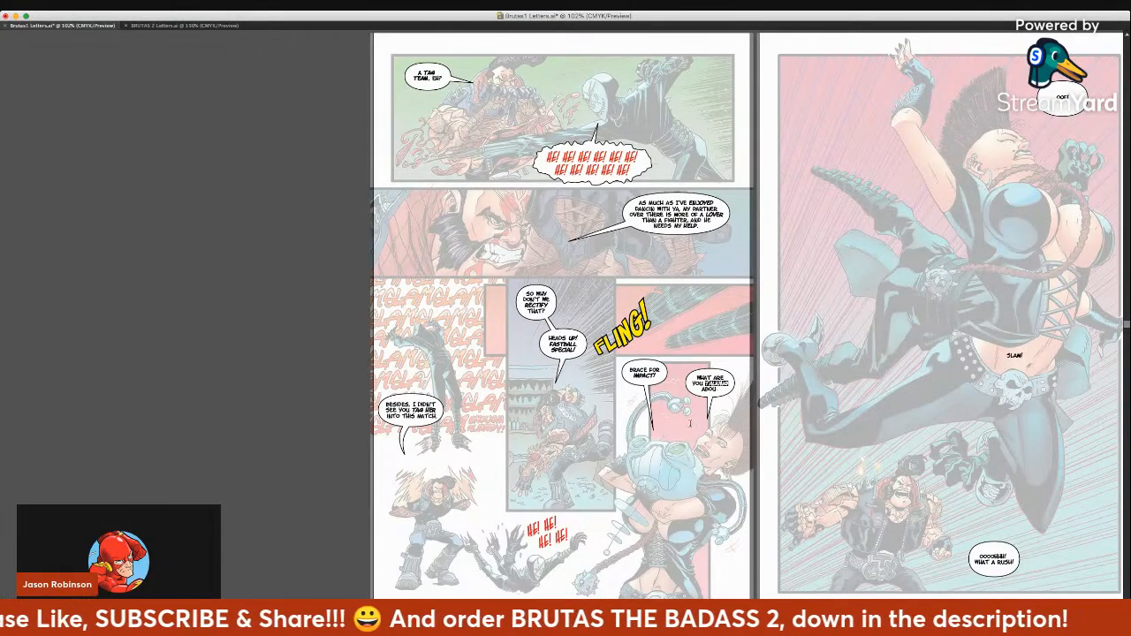
click(39, 31)
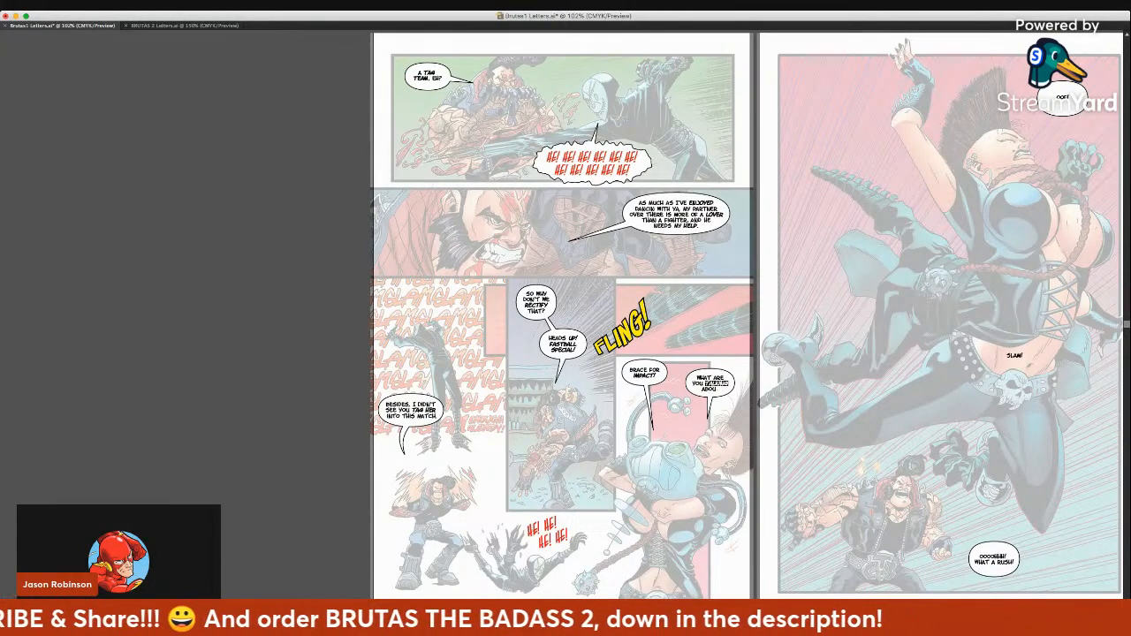
click(708, 315)
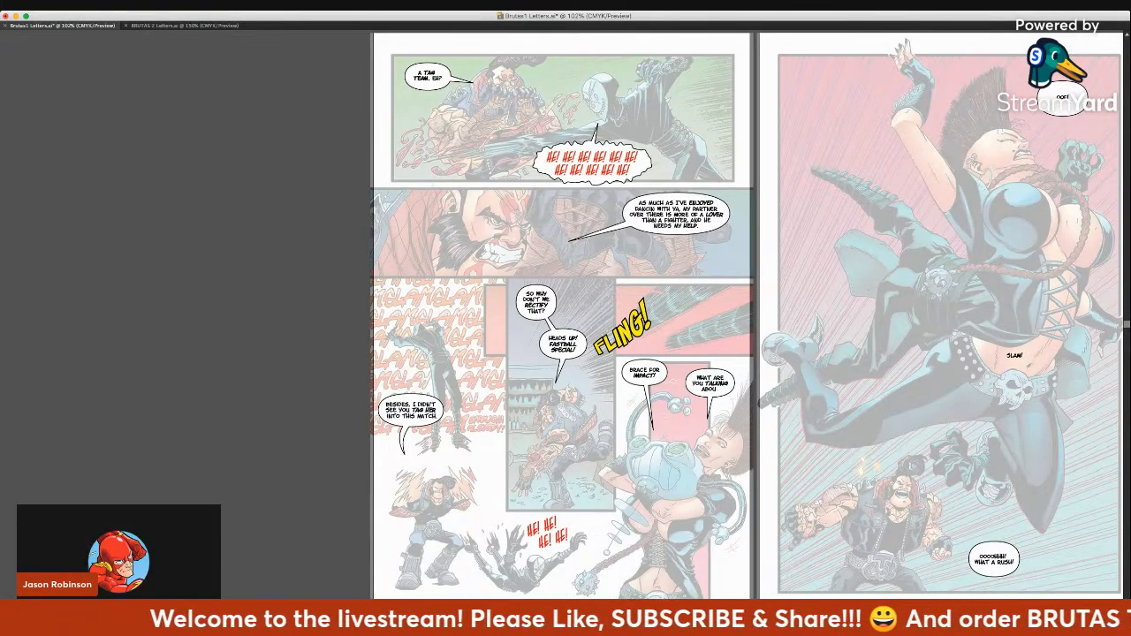
Restyle the "OOF!" text on the full-page splash in heavy sound-effect lettering and enlarge it beyond its oval balloon
scroll(743, 318, right, 2)
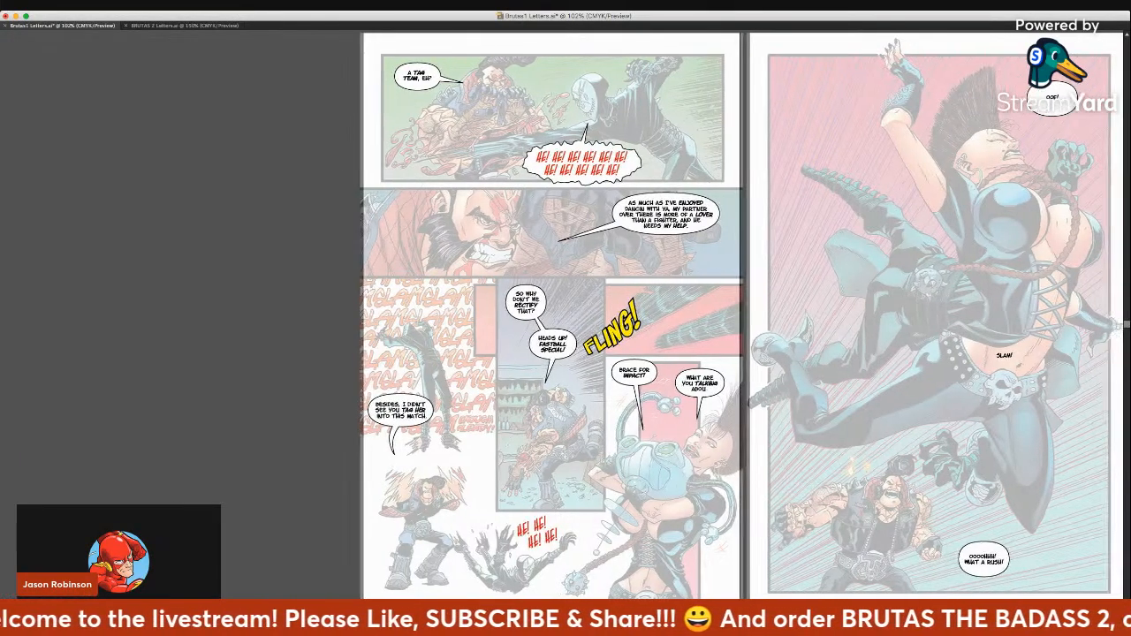
scroll(742, 318, right, 10)
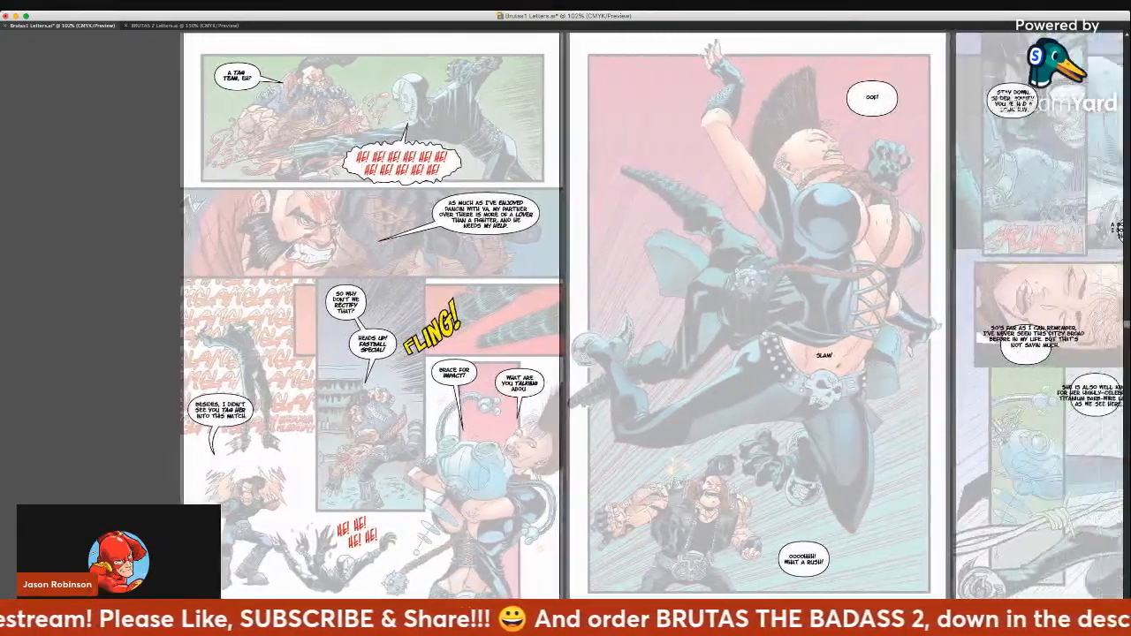
scroll(704, 103, right, 5)
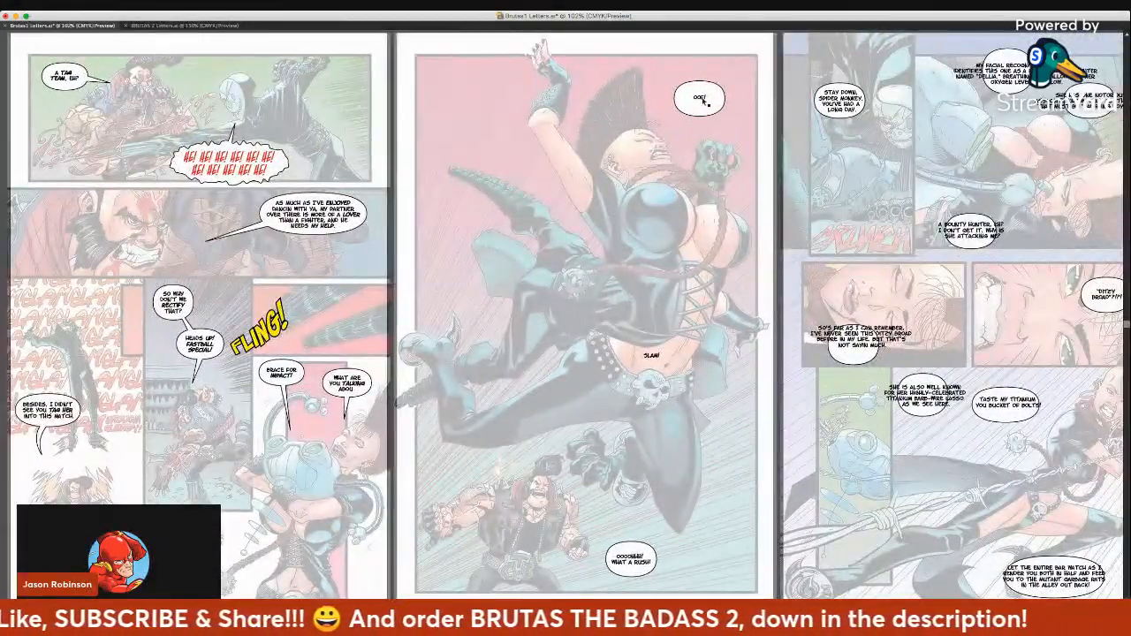
click(705, 103)
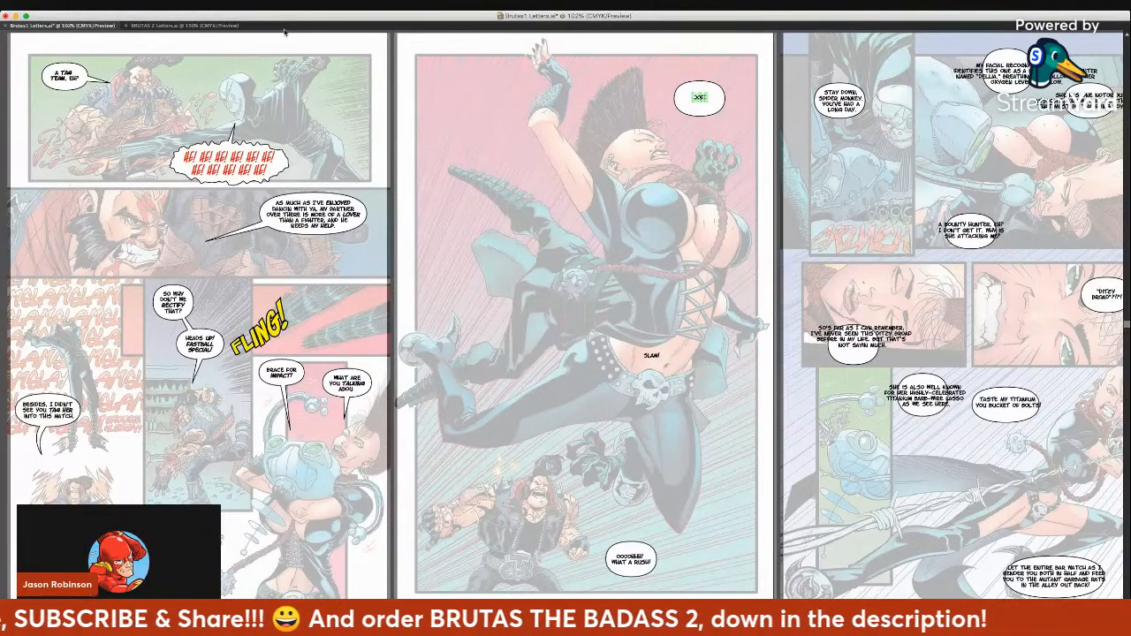
key(Return)
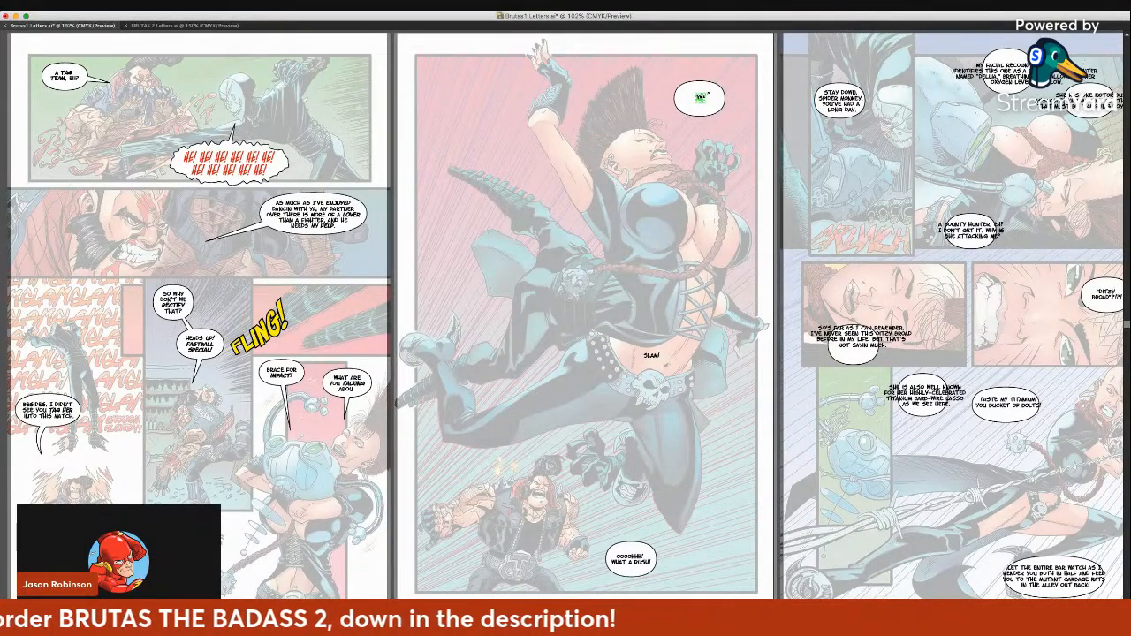
drag(710, 93, 750, 67)
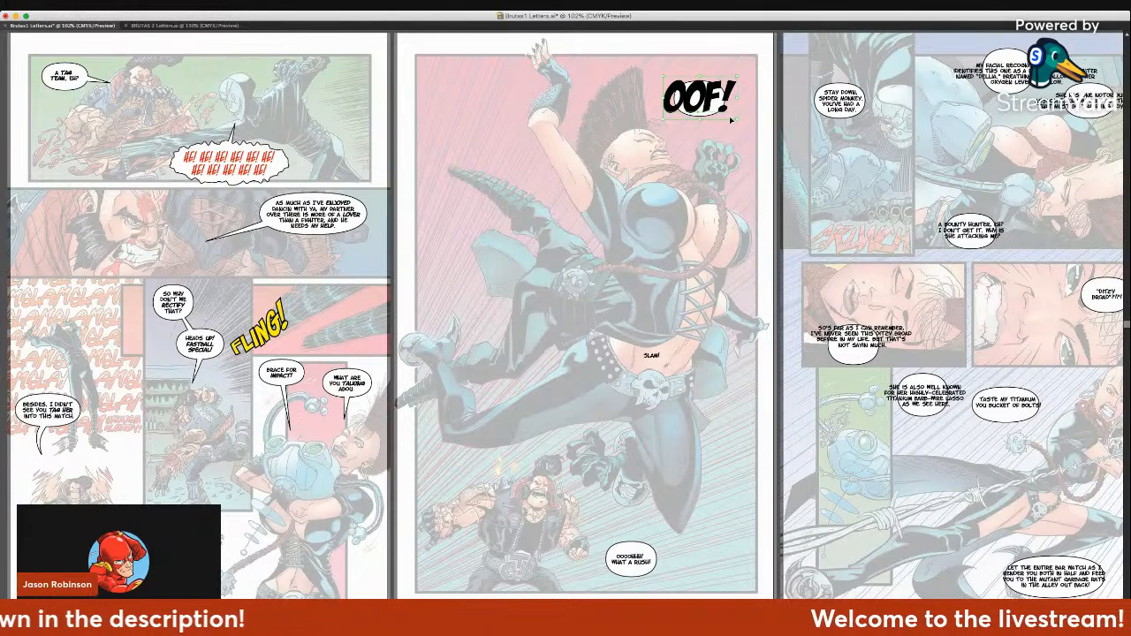
Tilt the "OOF!" lettering slightly upward and warp it so the letters taper toward the exclamation mark
click(726, 99)
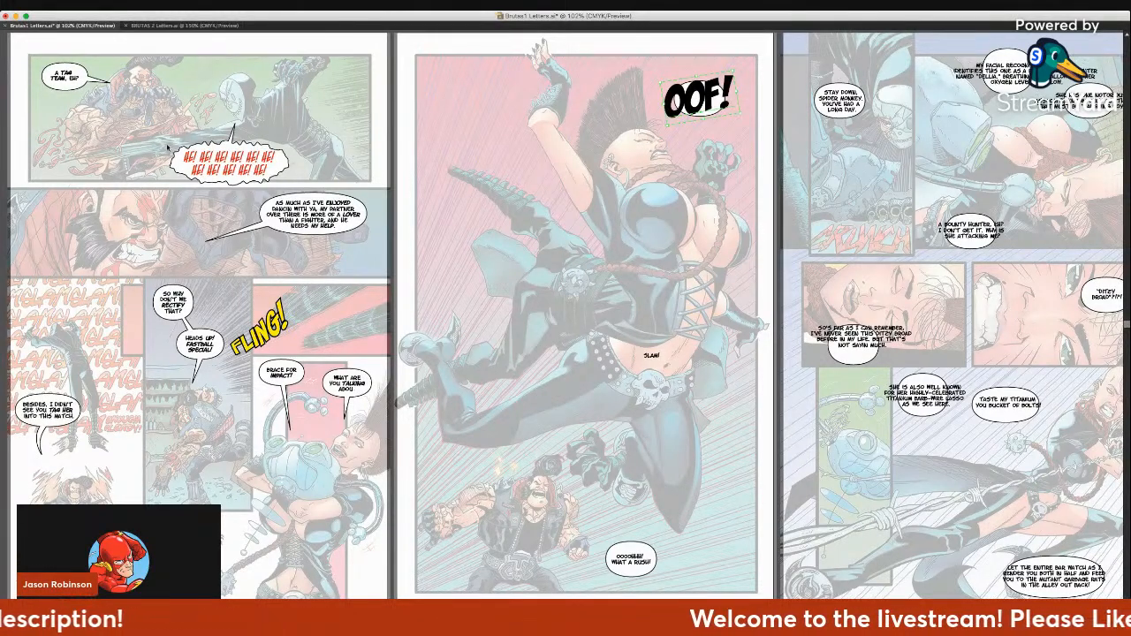
click(180, 176)
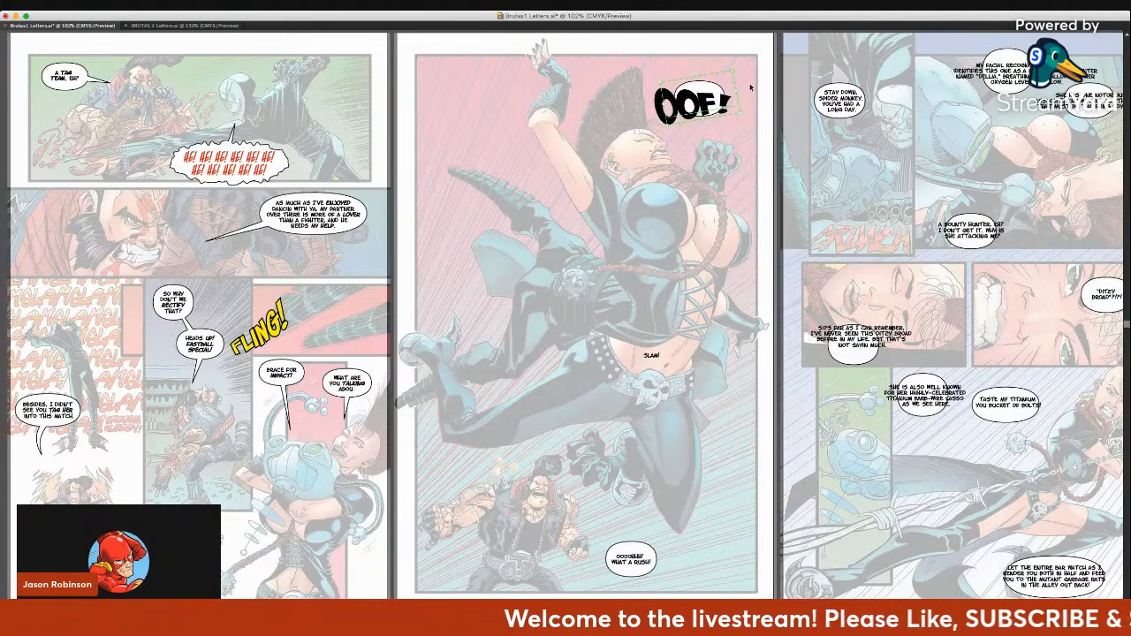
drag(706, 105, 711, 100)
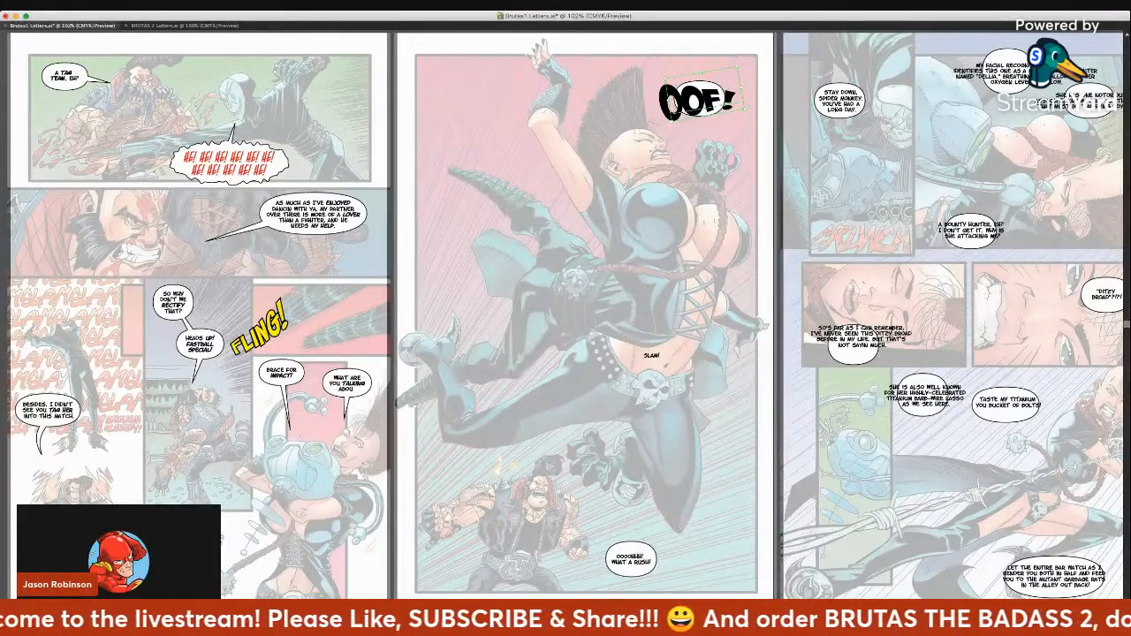
Convert the "OOF!" lettering to outlines, nudge it into place over the oval and fill it with yellow
key(super+shift+o)
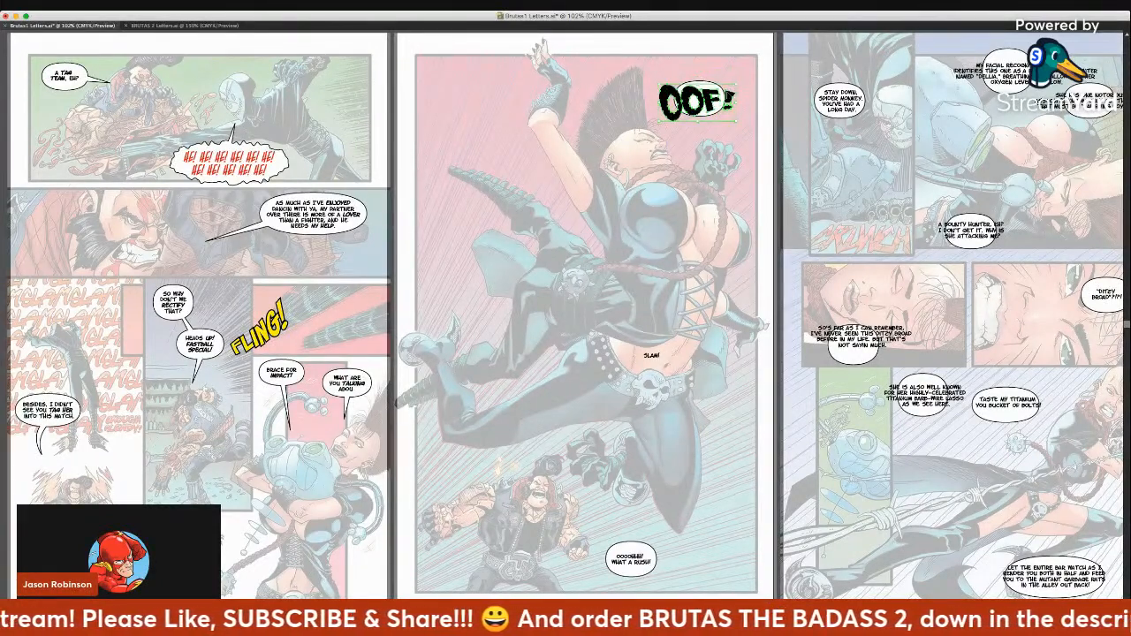
drag(713, 104, 718, 101)
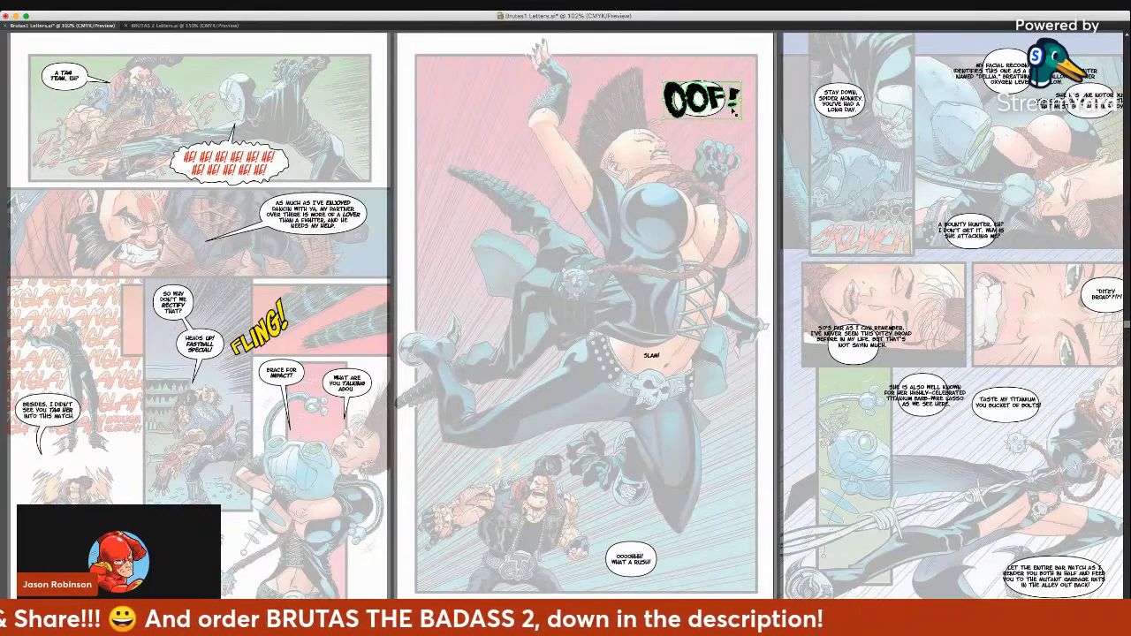
click(1067, 33)
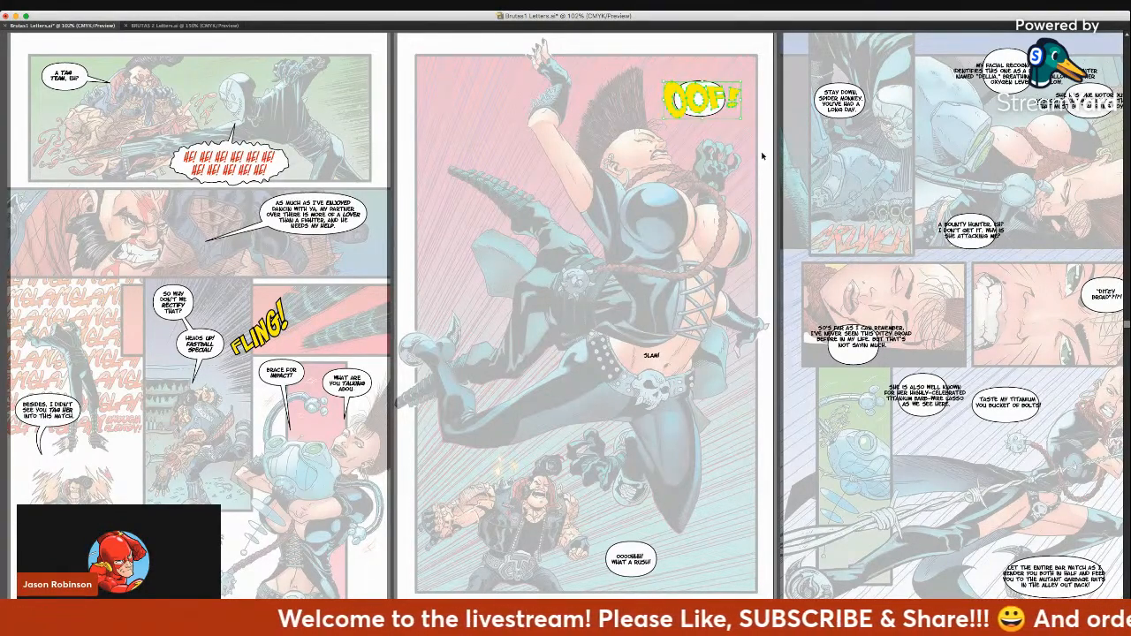
Try red on the "OOF!" lettering, and settle on a yellow fill with a black outline
click(1071, 53)
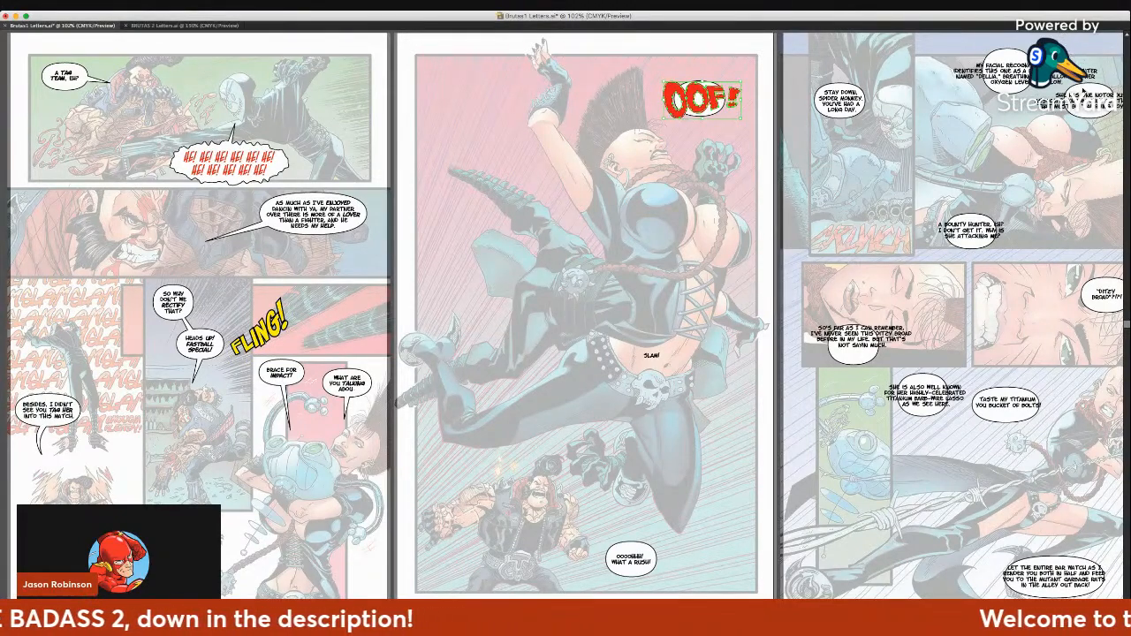
click(1020, 176)
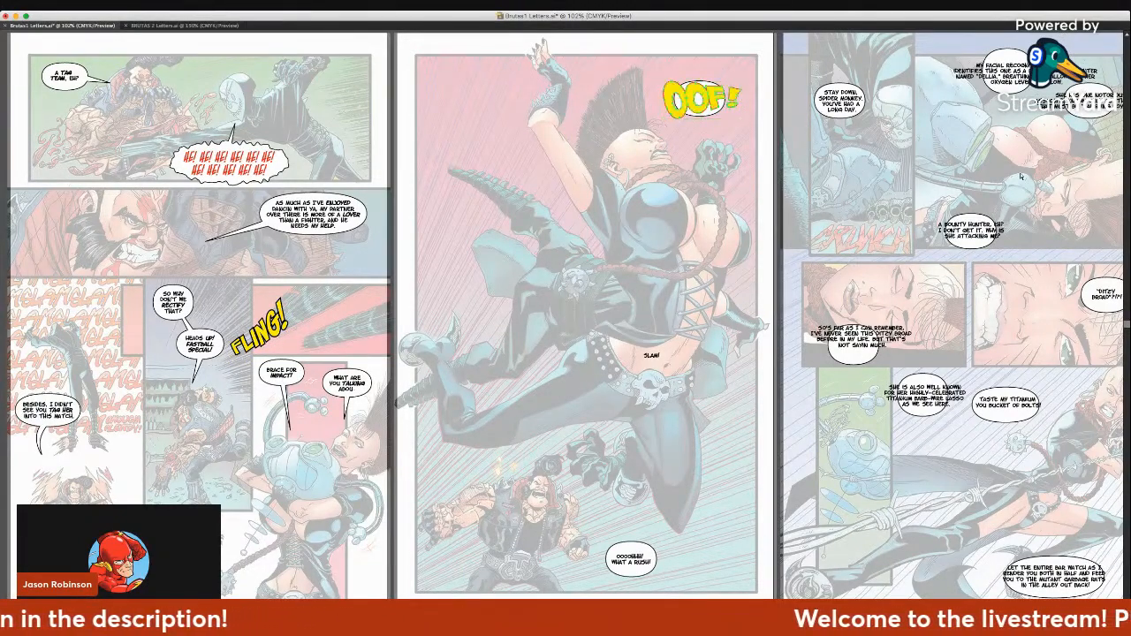
key(v)
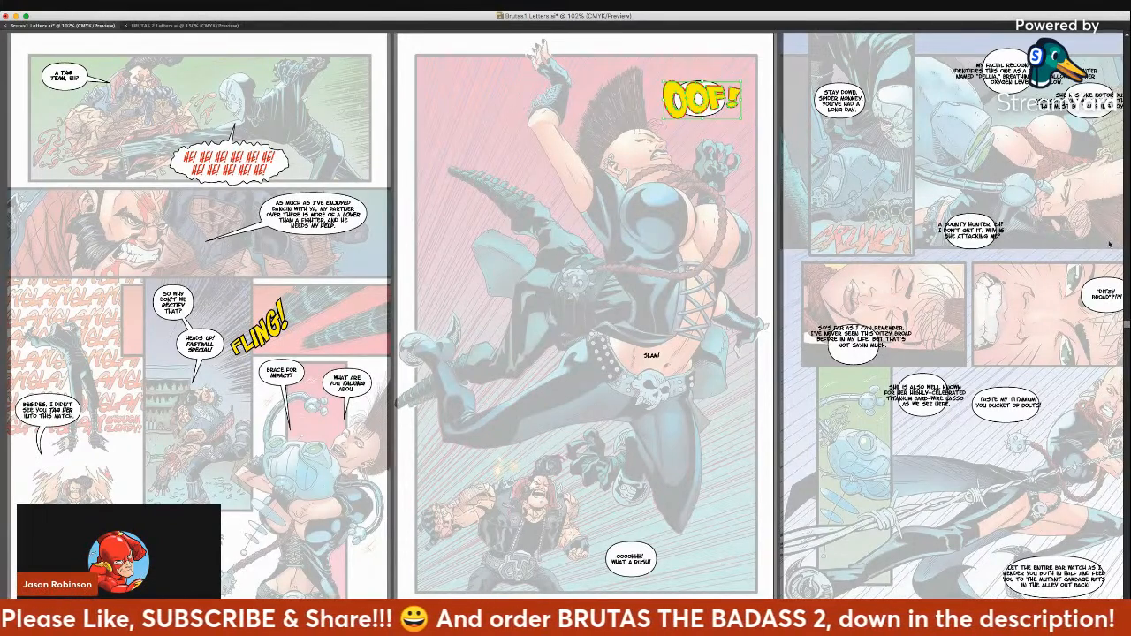
click(743, 133)
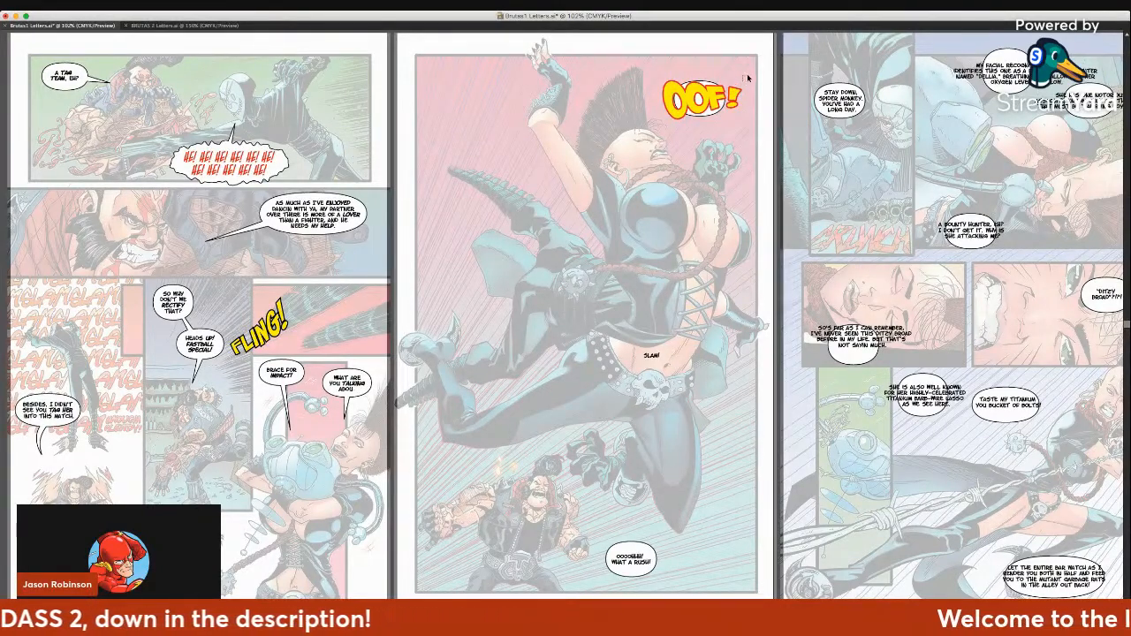
click(734, 98)
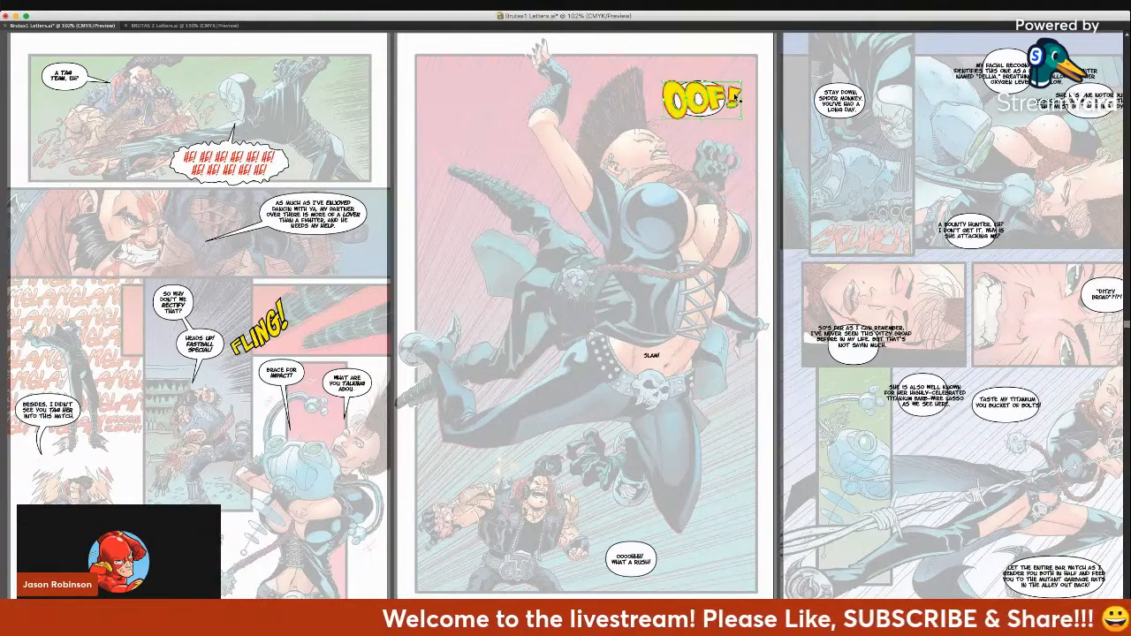
click(746, 139)
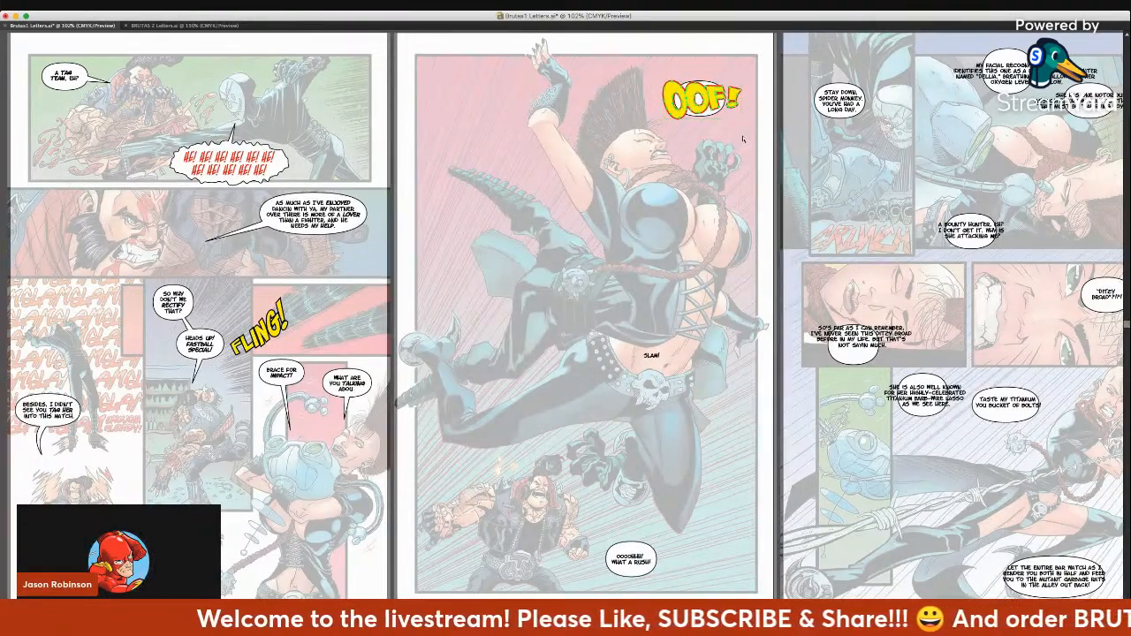
Add a red outline around the yellow "OOF!" lettering, keeping a black edge outside it
click(739, 144)
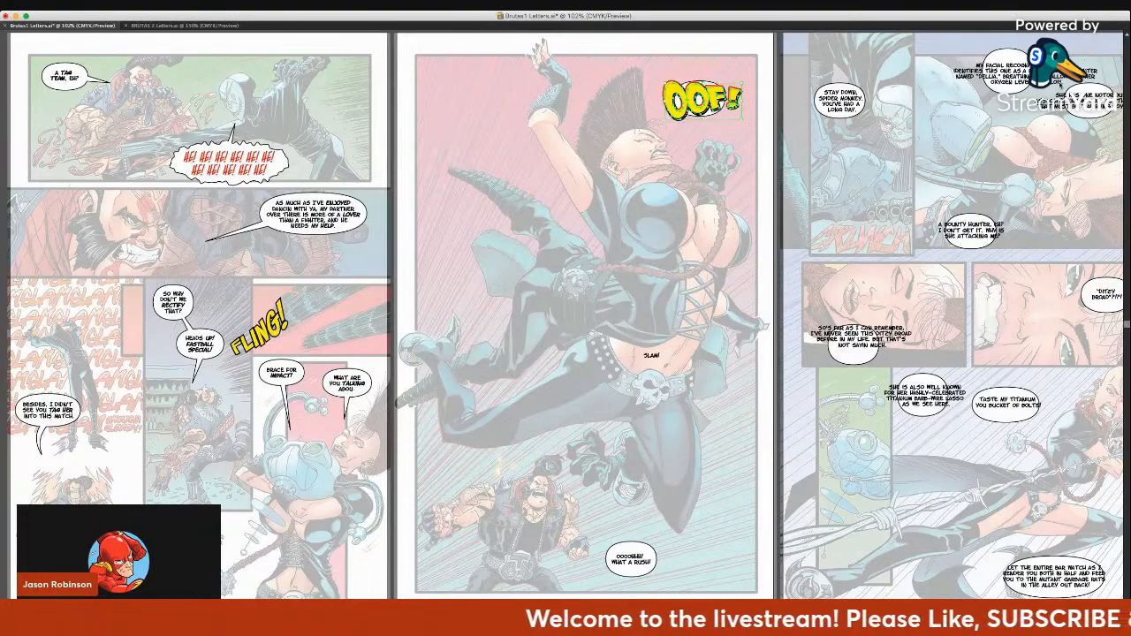
click(739, 142)
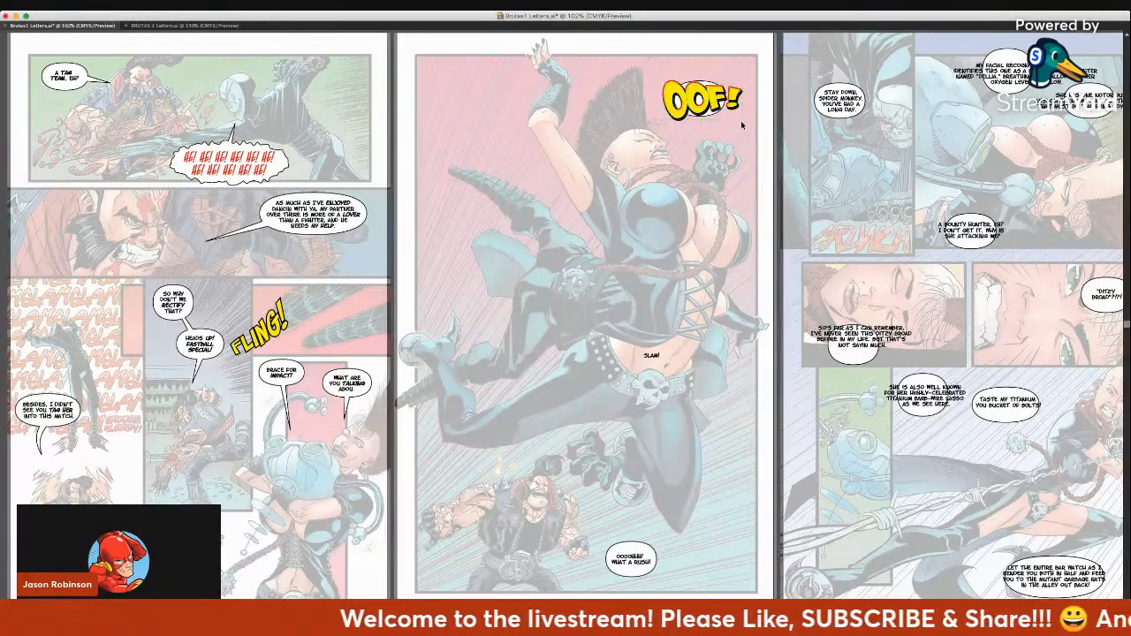
click(740, 107)
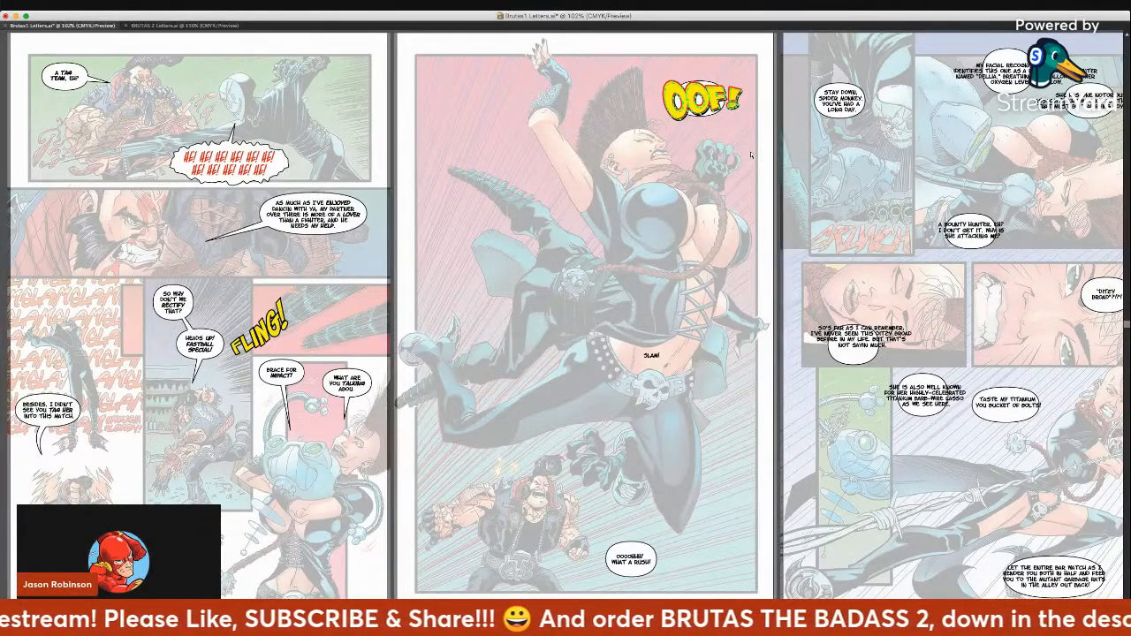
click(749, 99)
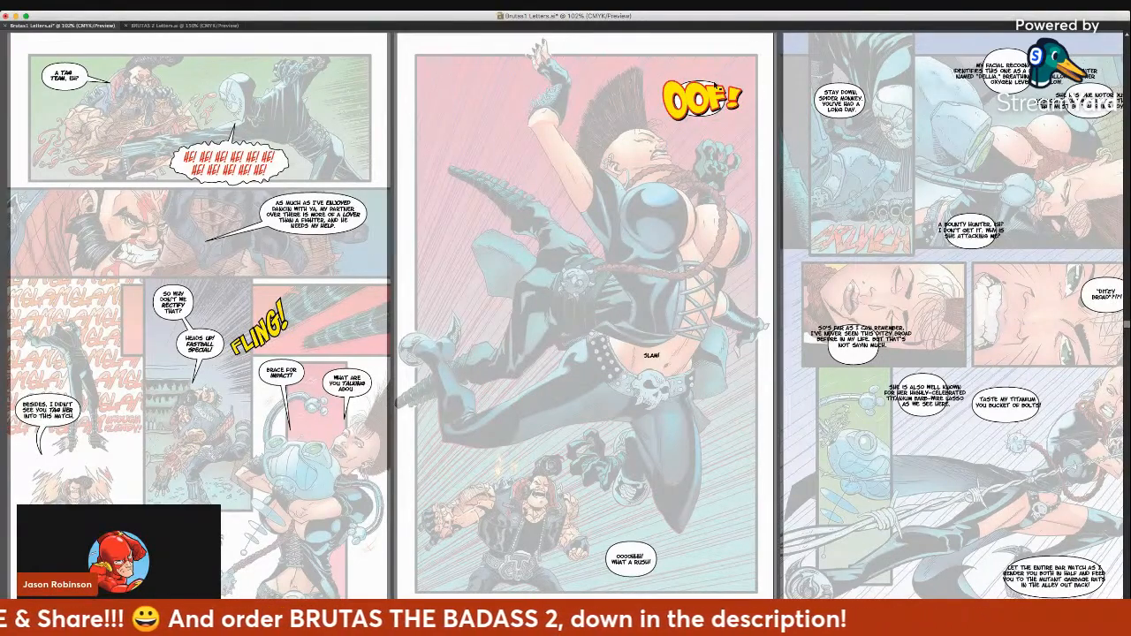
Enlarge the white oval balloon behind the "OOF!" lettering so it extends farther beyond the letters
click(716, 87)
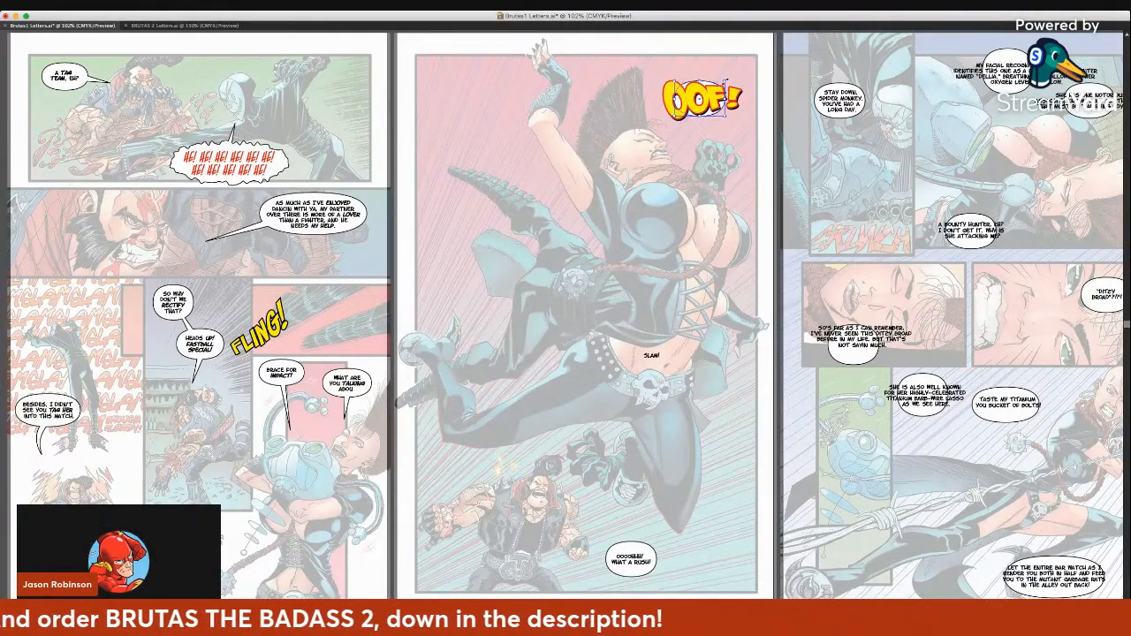
drag(726, 81, 668, 99)
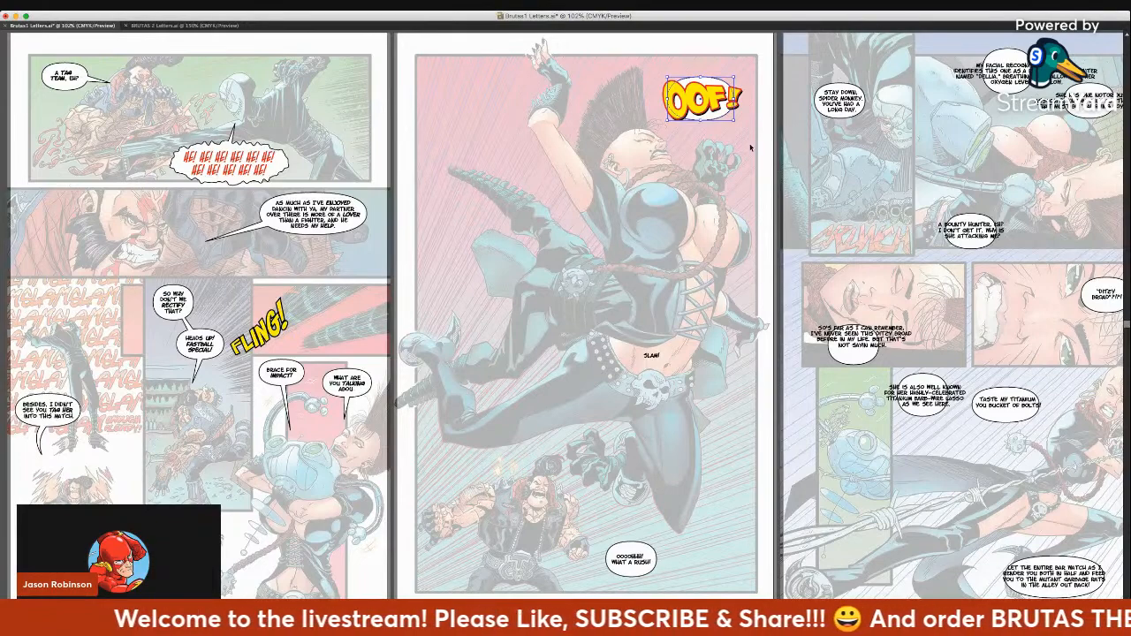
click(766, 165)
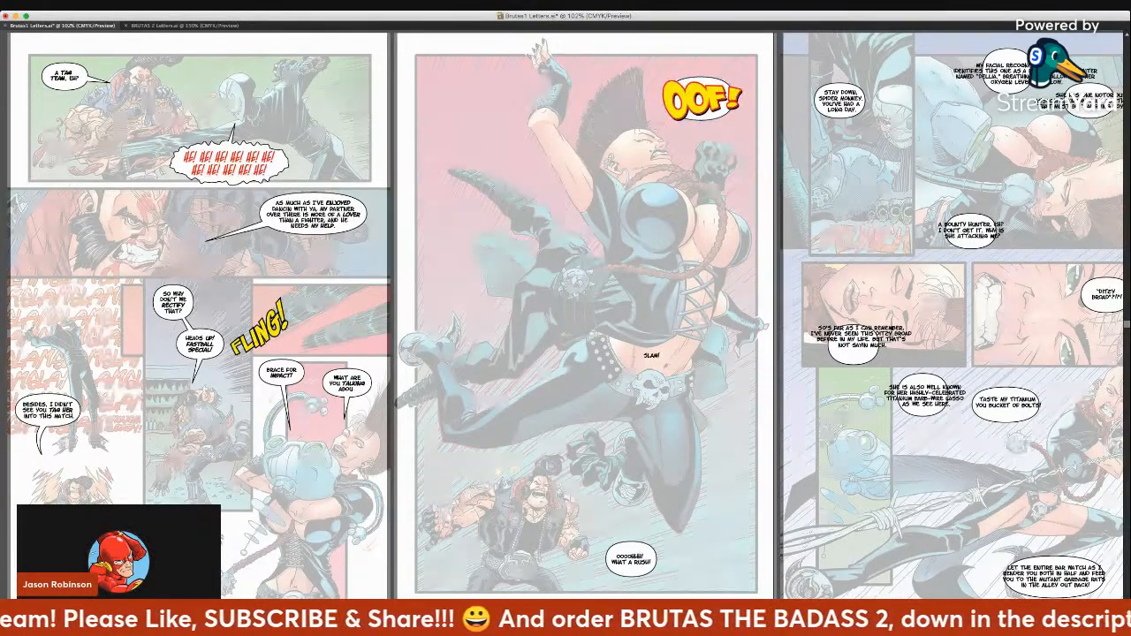
Draw a curved, pointed white tail with a black outline from the underside of the "OOF!" balloon toward the woman's mouth
drag(701, 217, 790, 381)
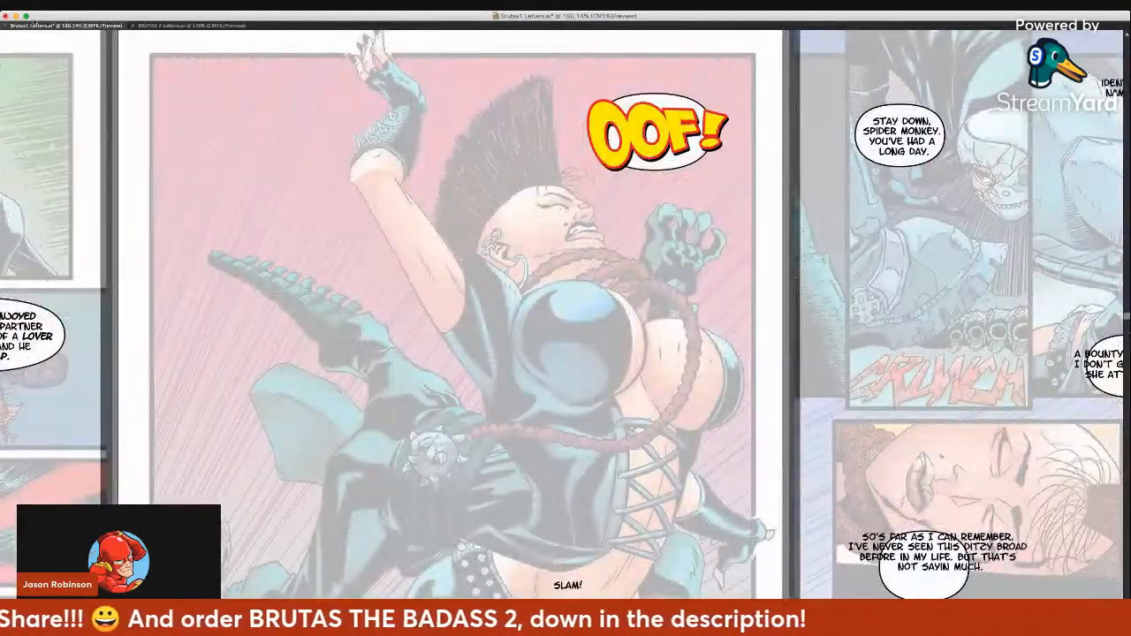
click(681, 172)
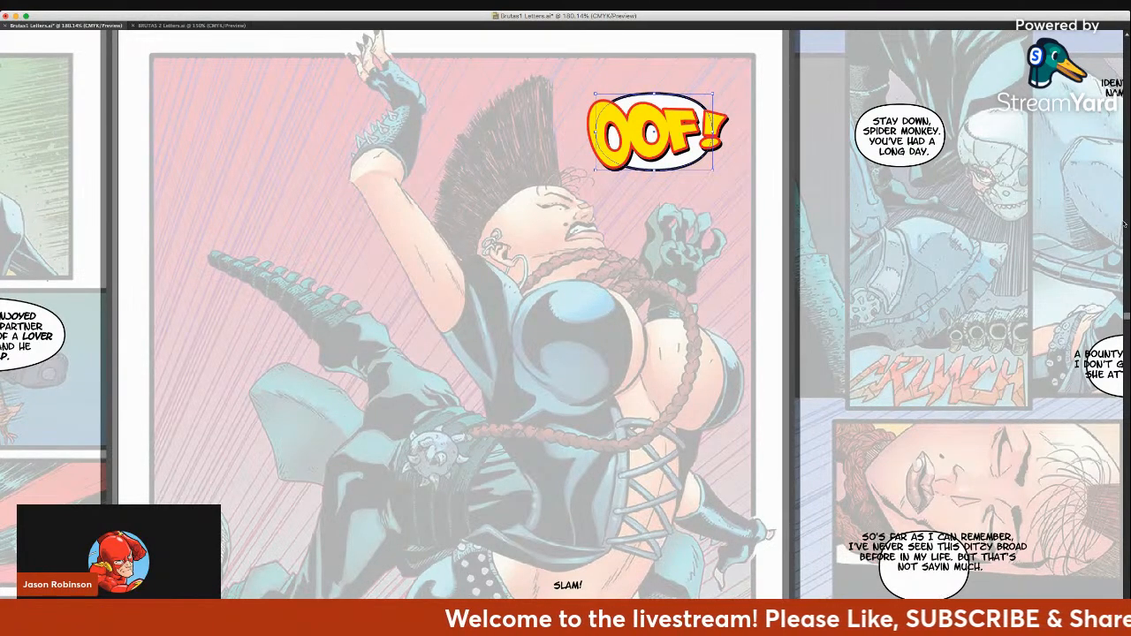
key(p)
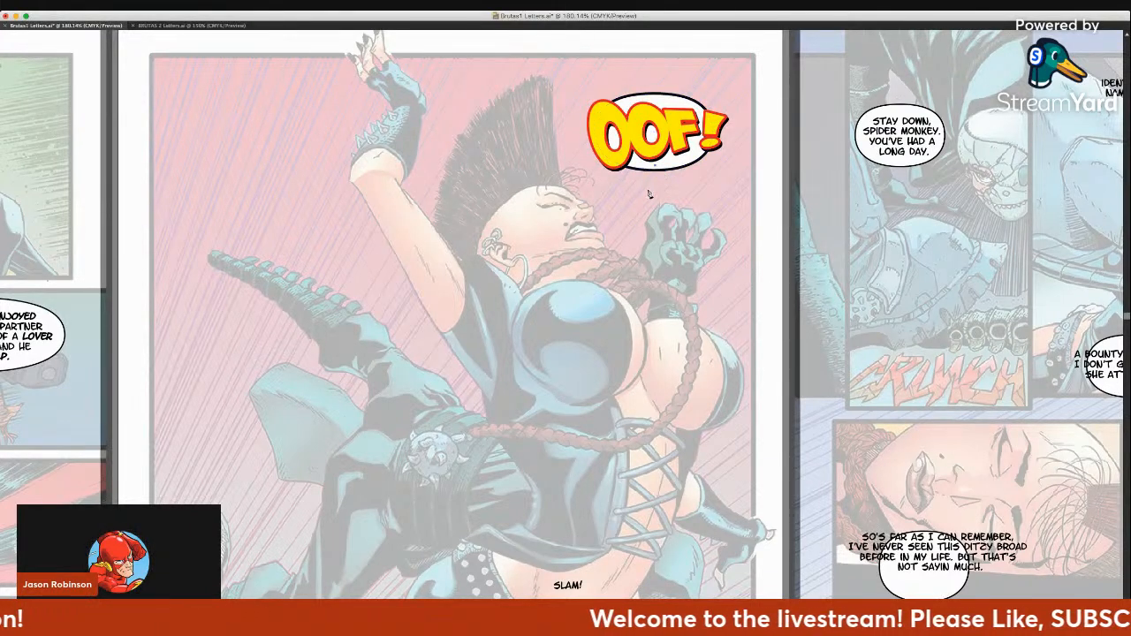
drag(642, 189, 632, 197)
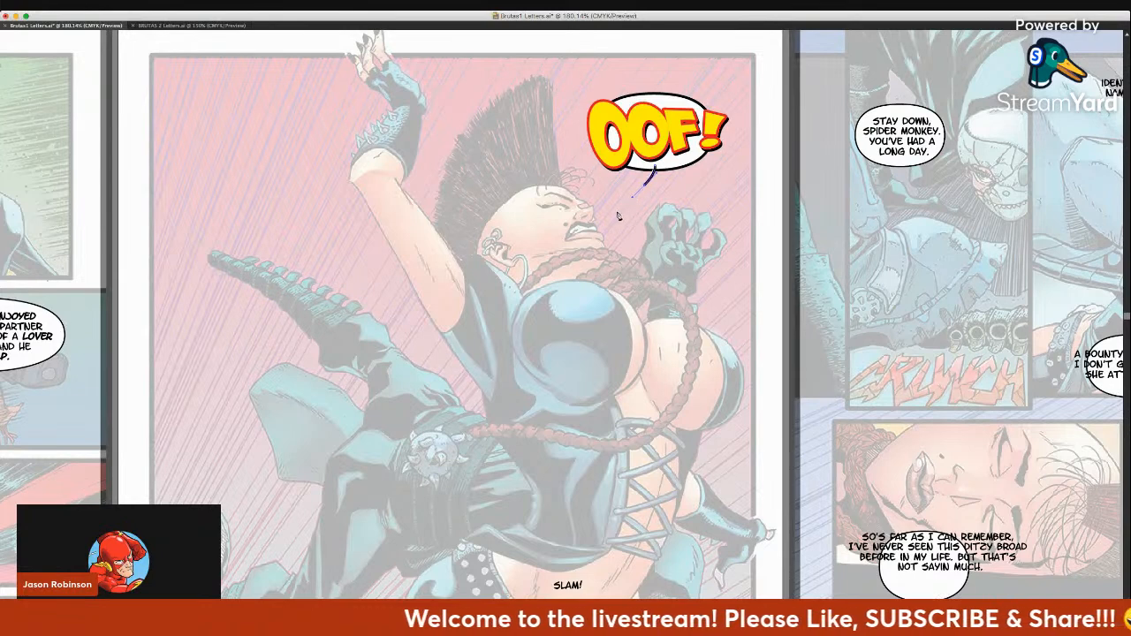
click(618, 210)
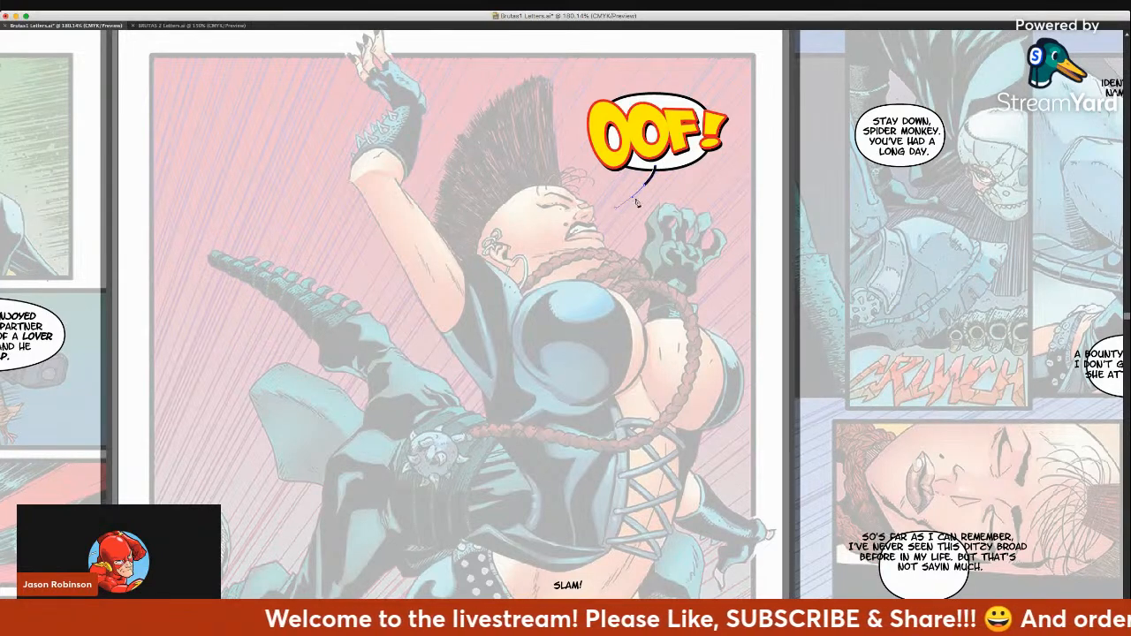
click(659, 168)
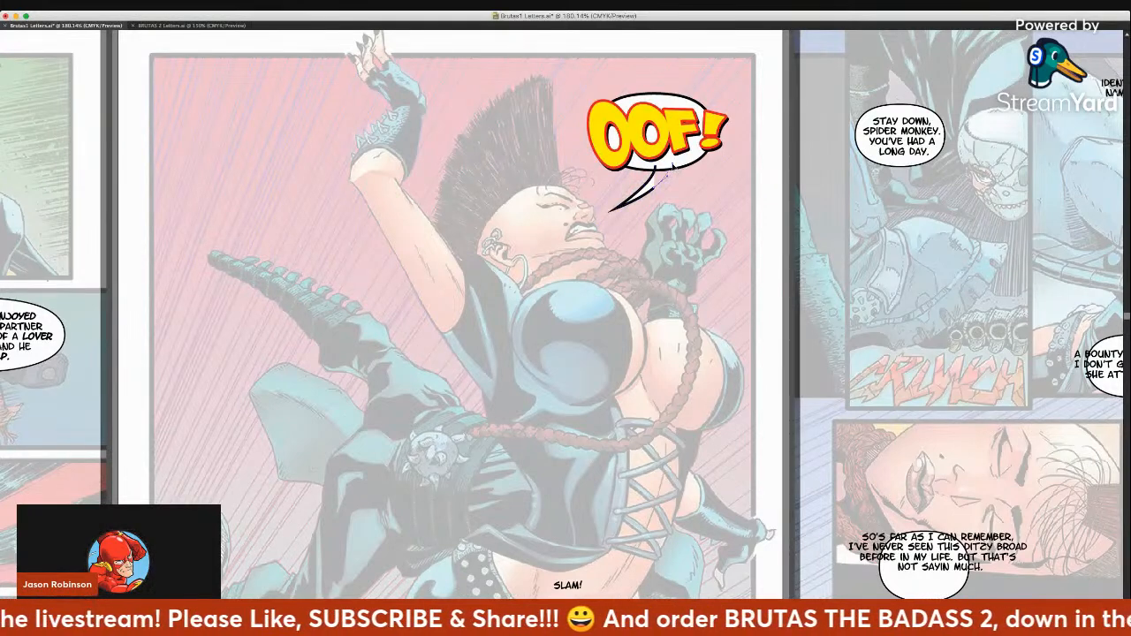
click(672, 165)
click(655, 167)
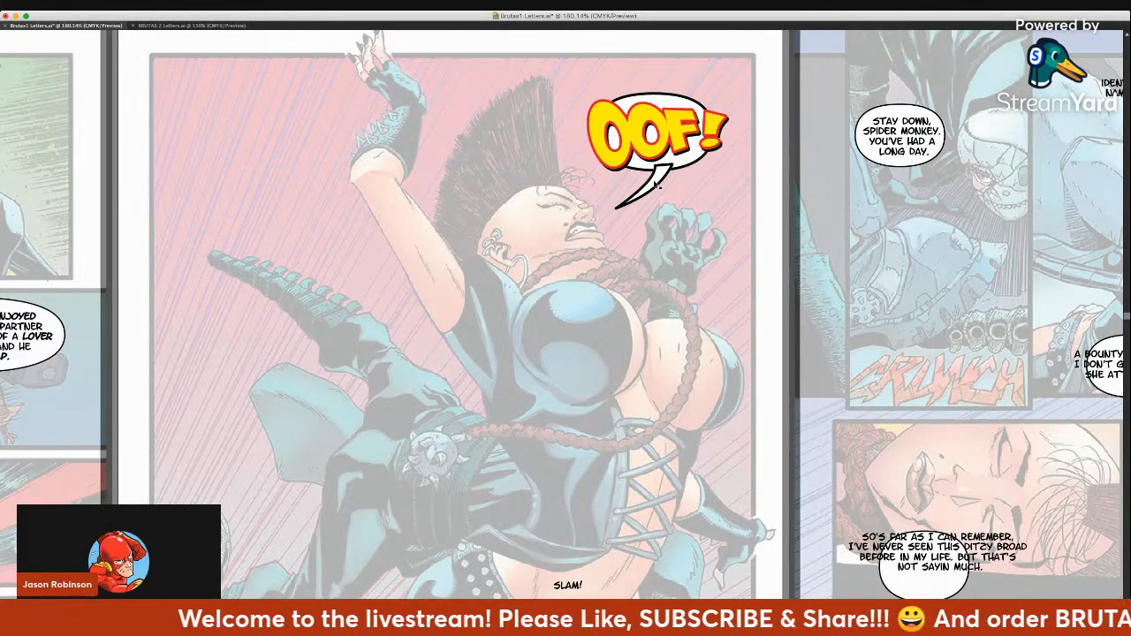
Reshape the "OOF!" balloon's tail, shortening its tip so it ends just short of the woman's face
click(655, 196)
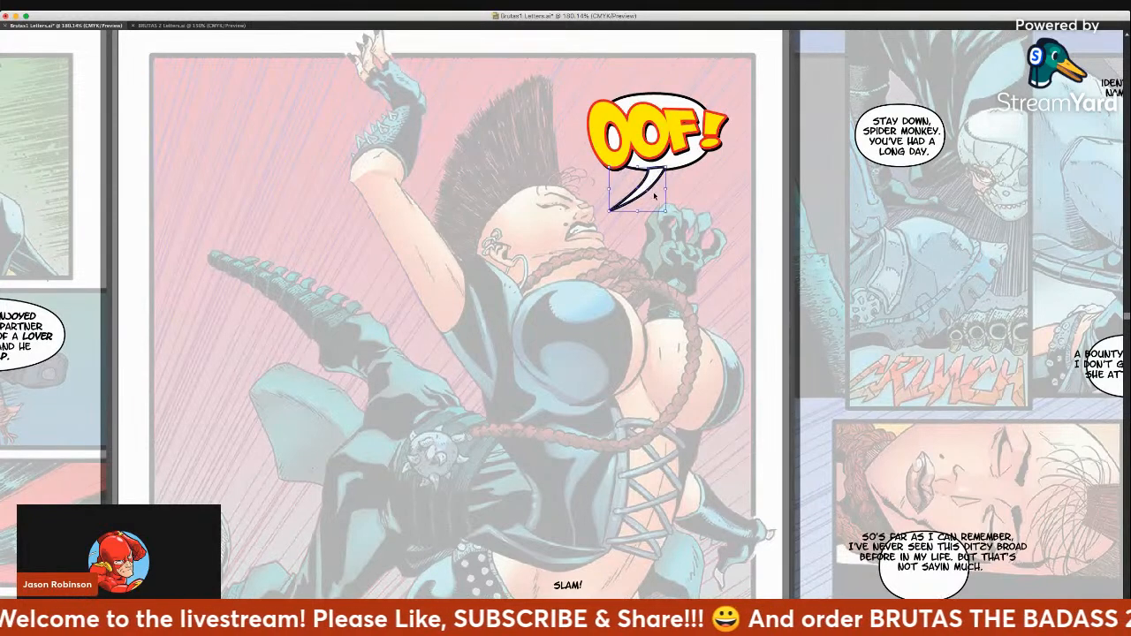
drag(667, 188, 672, 185)
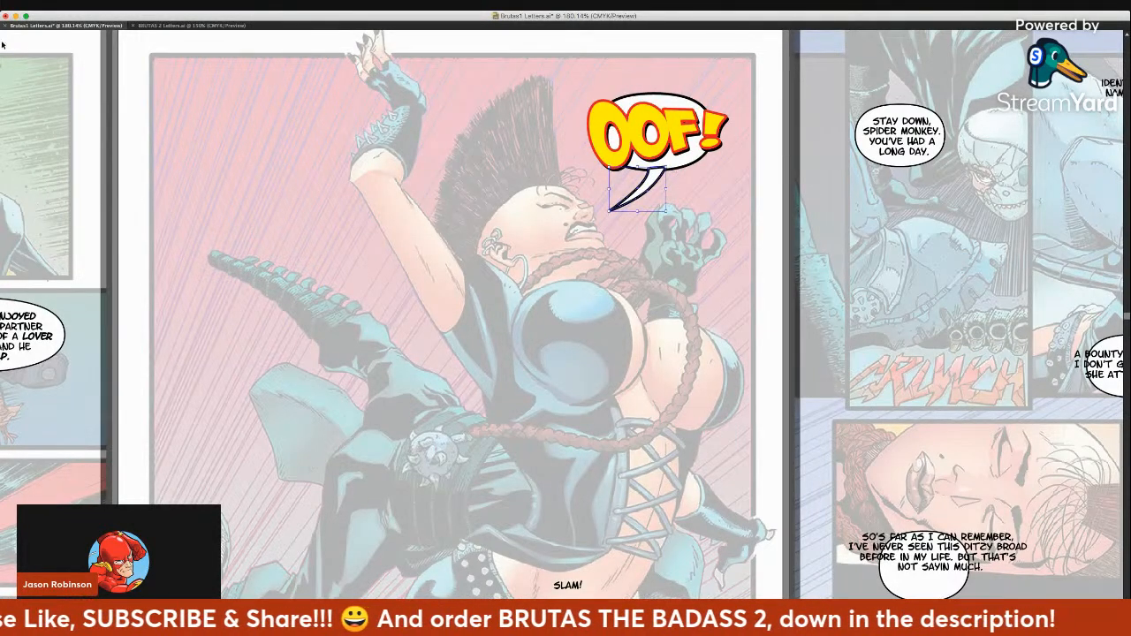
key(a)
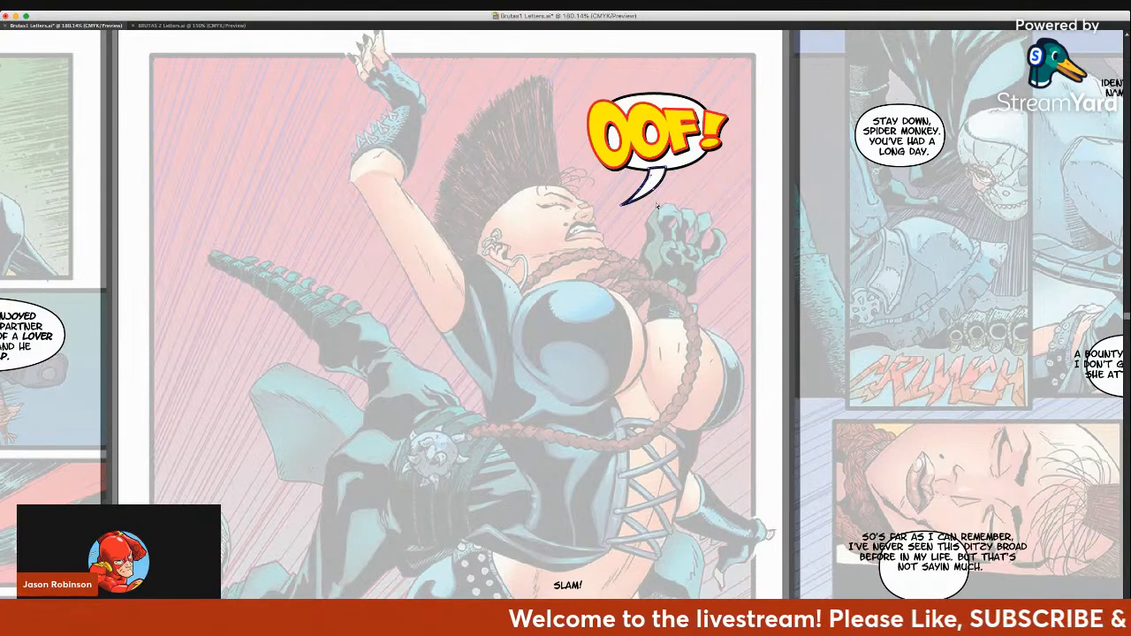
click(698, 199)
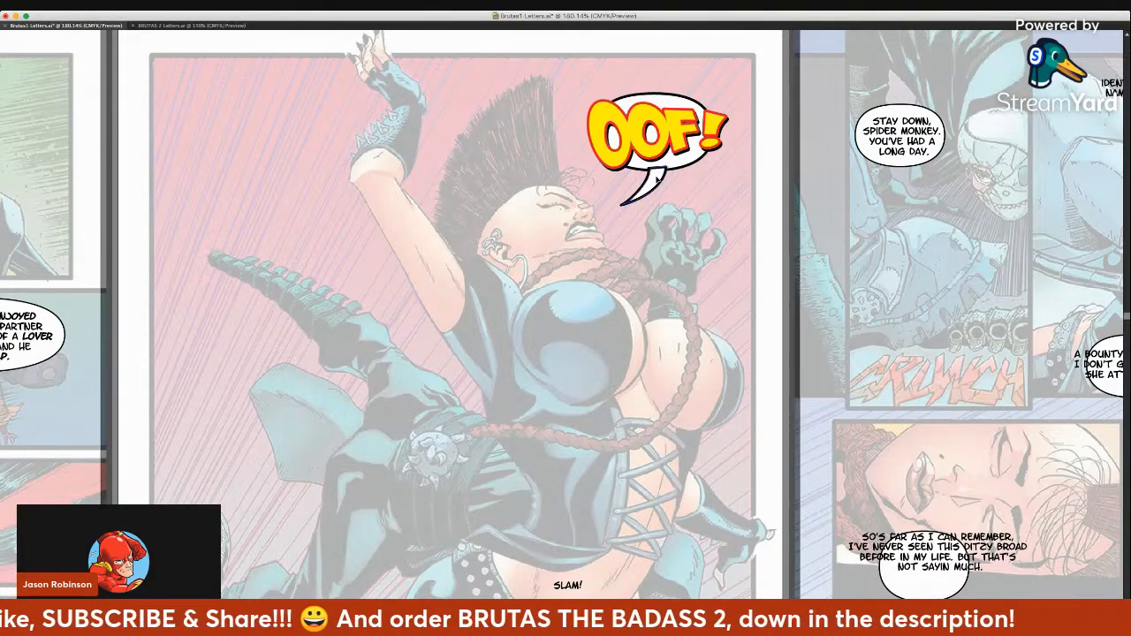
Merge the tail with the "OOF!" oval into one balloon shape and remove its black outline
click(685, 167)
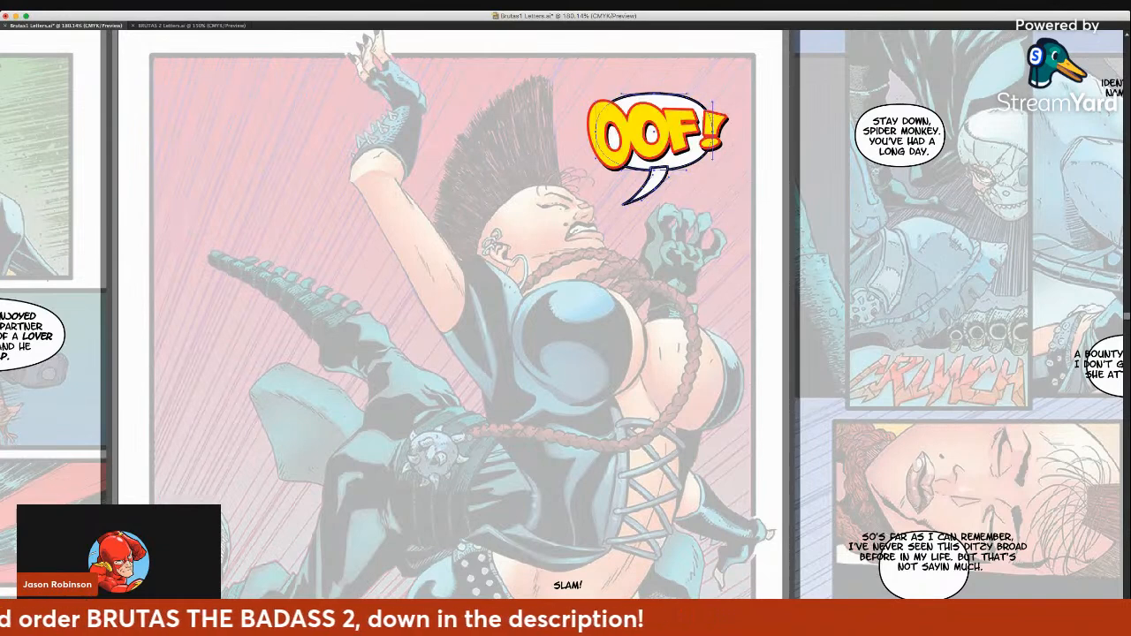
click(1039, 285)
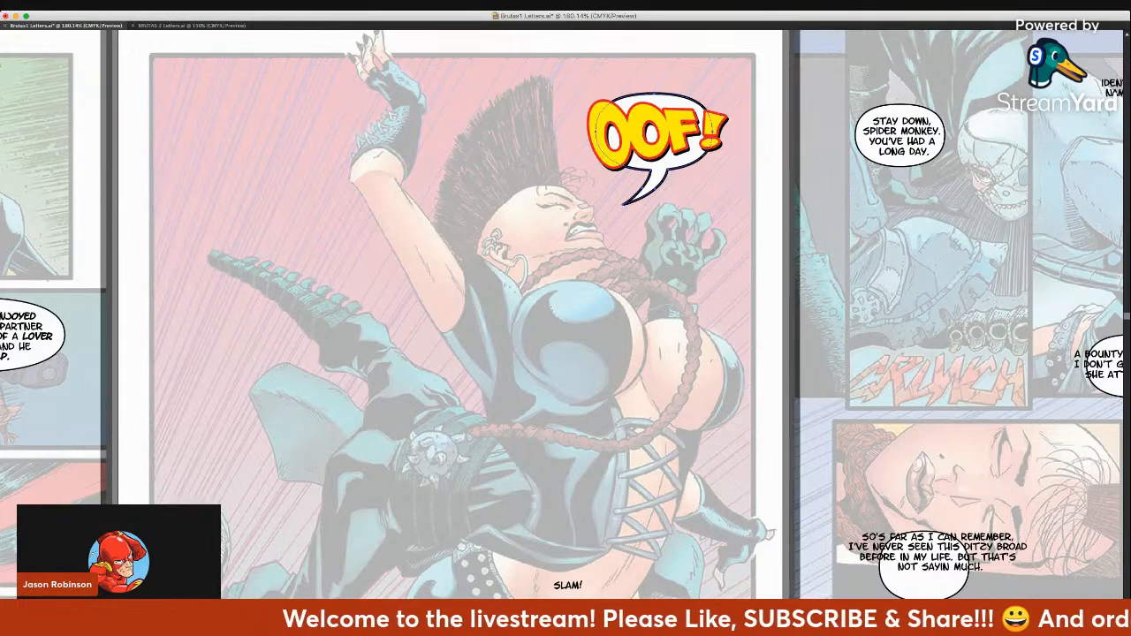
key(slash)
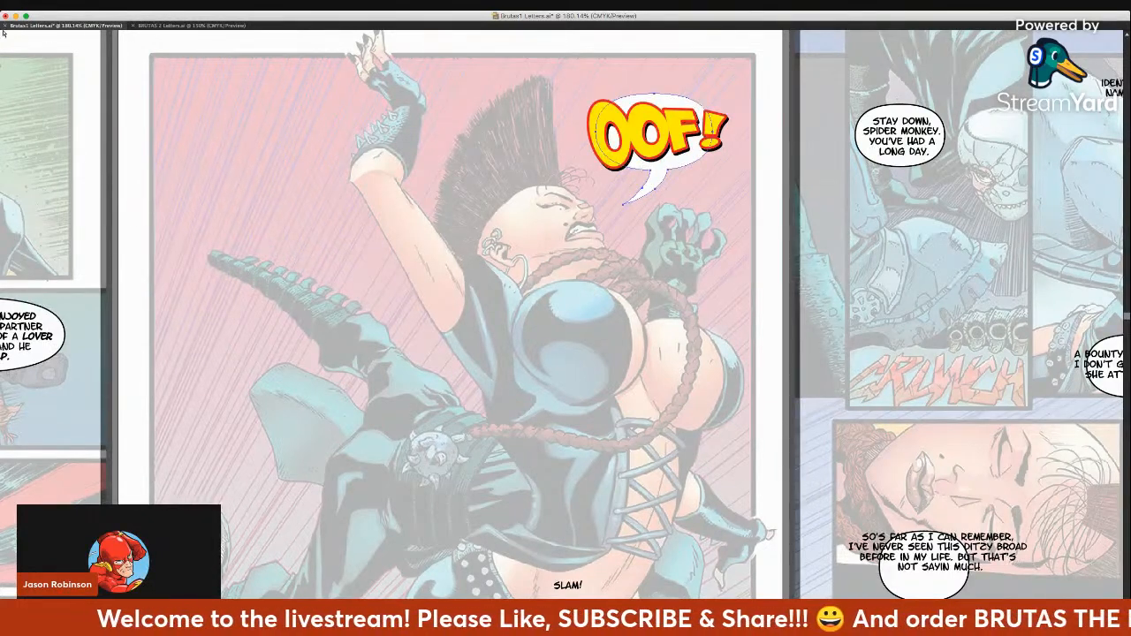
Restore the full-page splash artwork from its faded state to full opacity
key(v)
click(727, 207)
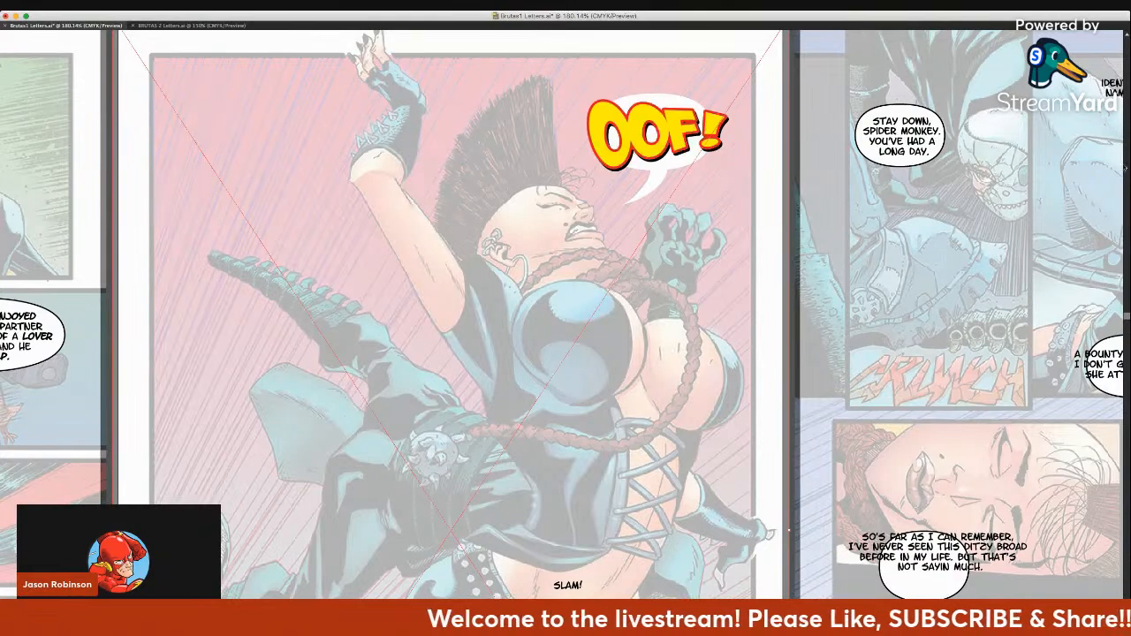
click(1130, 277)
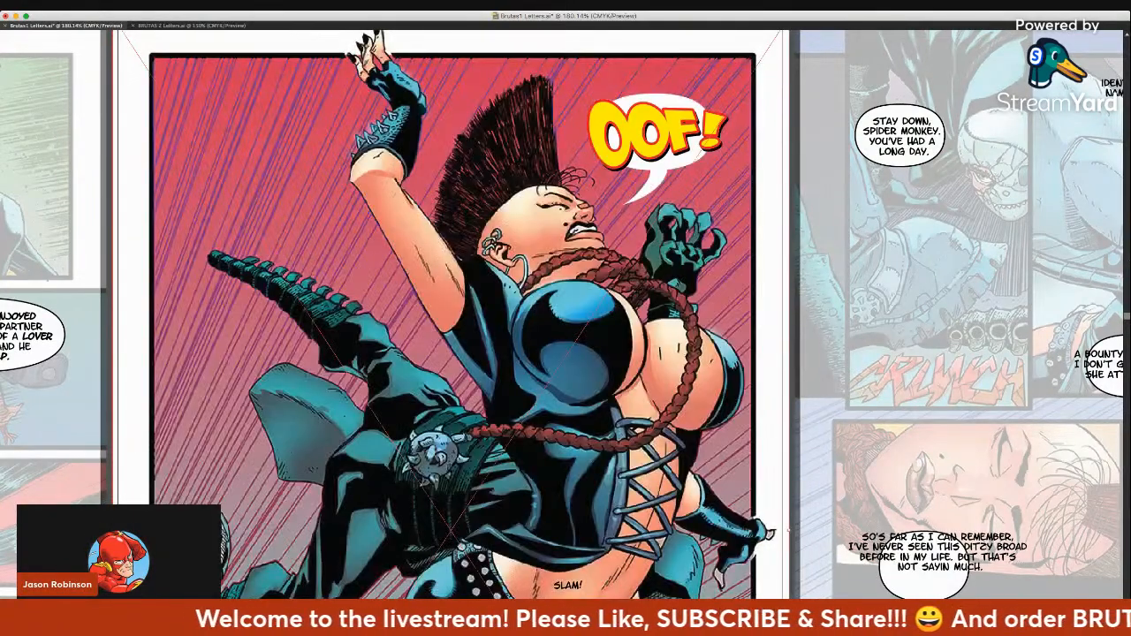
click(789, 178)
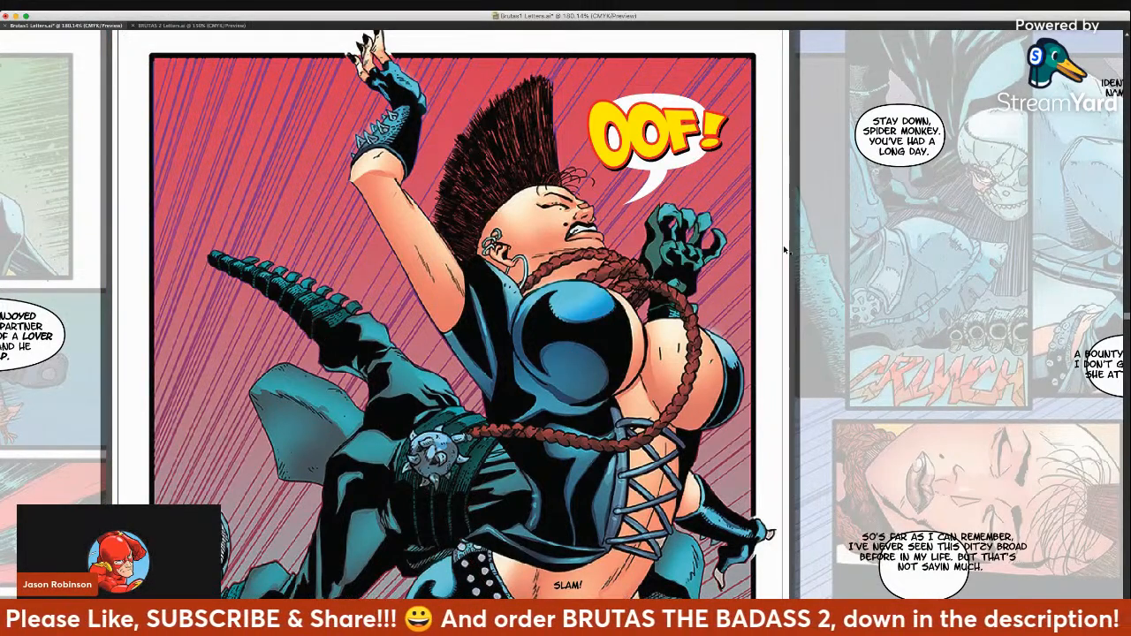
key(super+0)
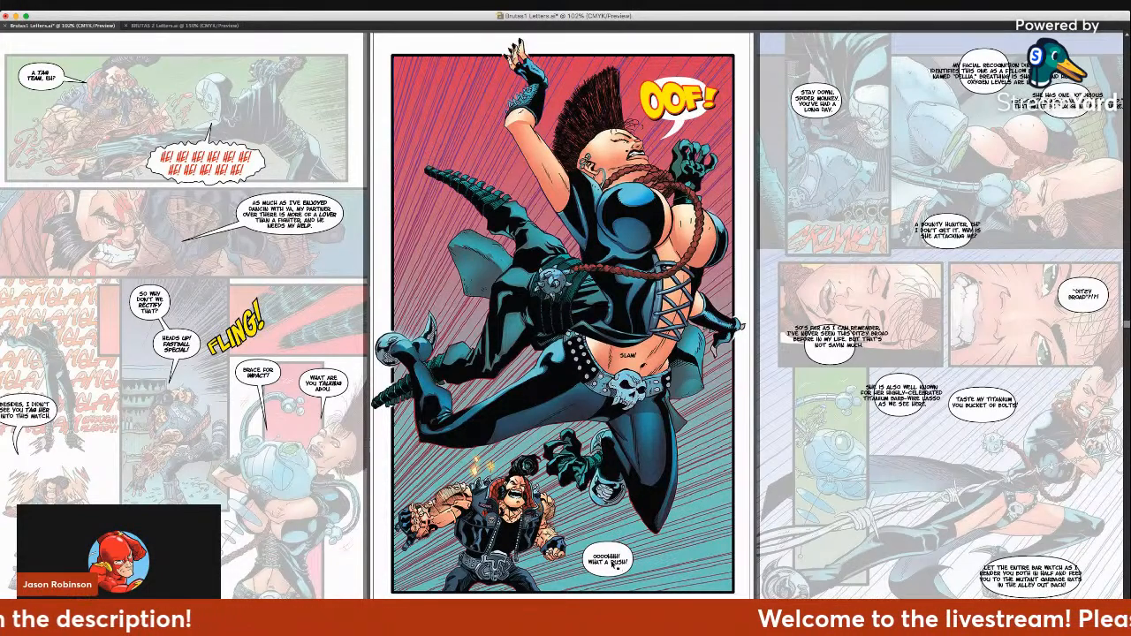
Break the "What a rush!" dialogue so "Rush!" sits on its own line, and emphasise the opening shout and "Rush!"
click(610, 562)
key(Return)
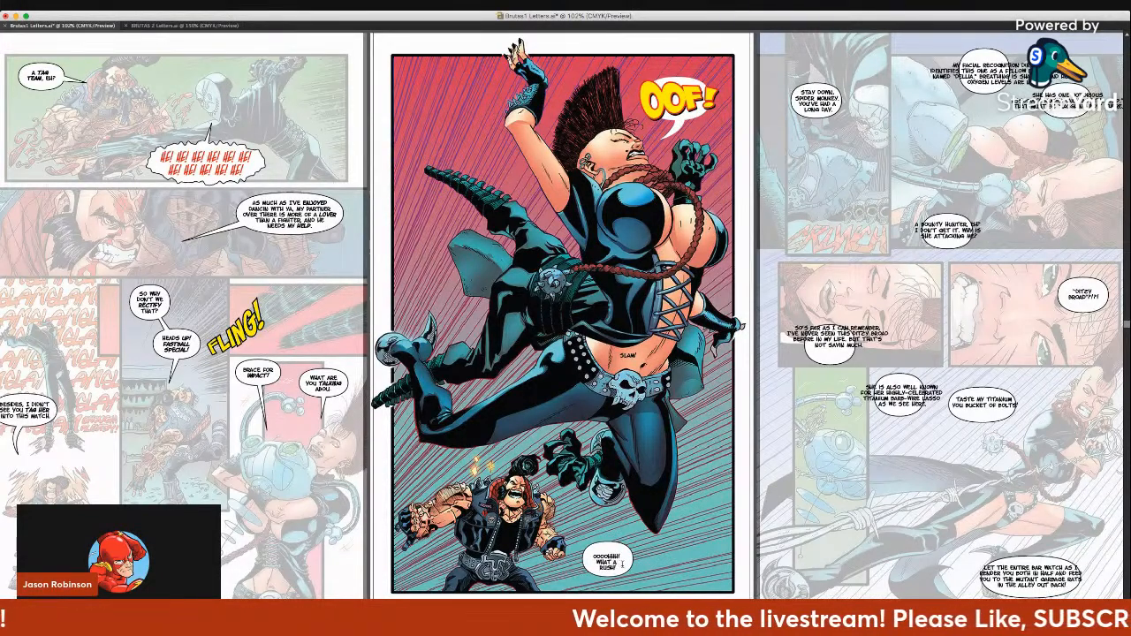
drag(620, 556, 592, 556)
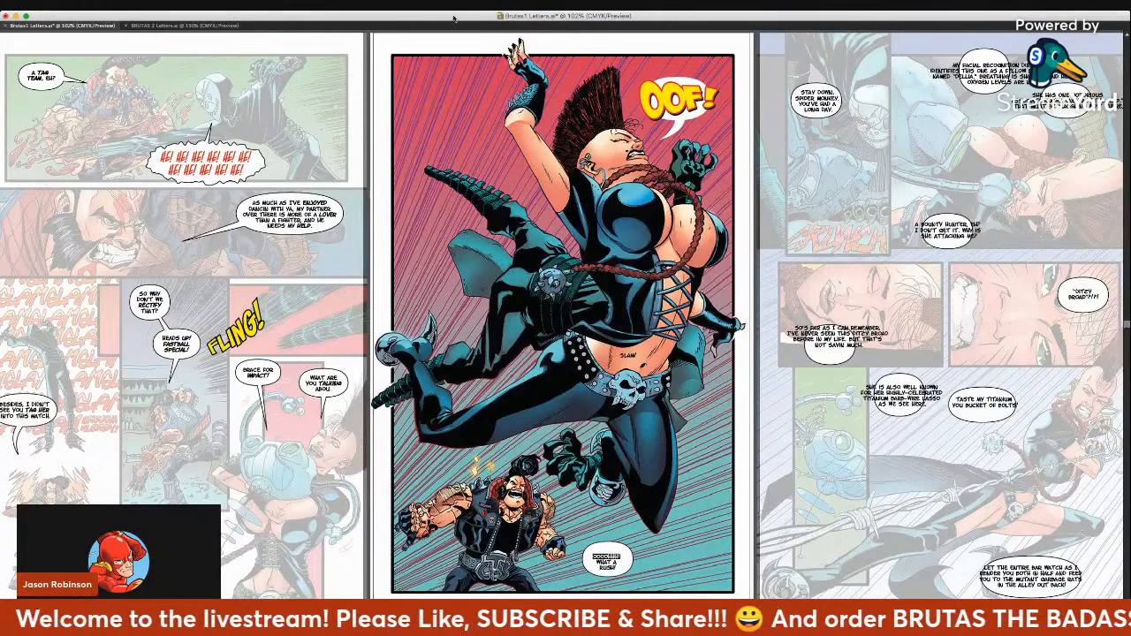
click(446, 63)
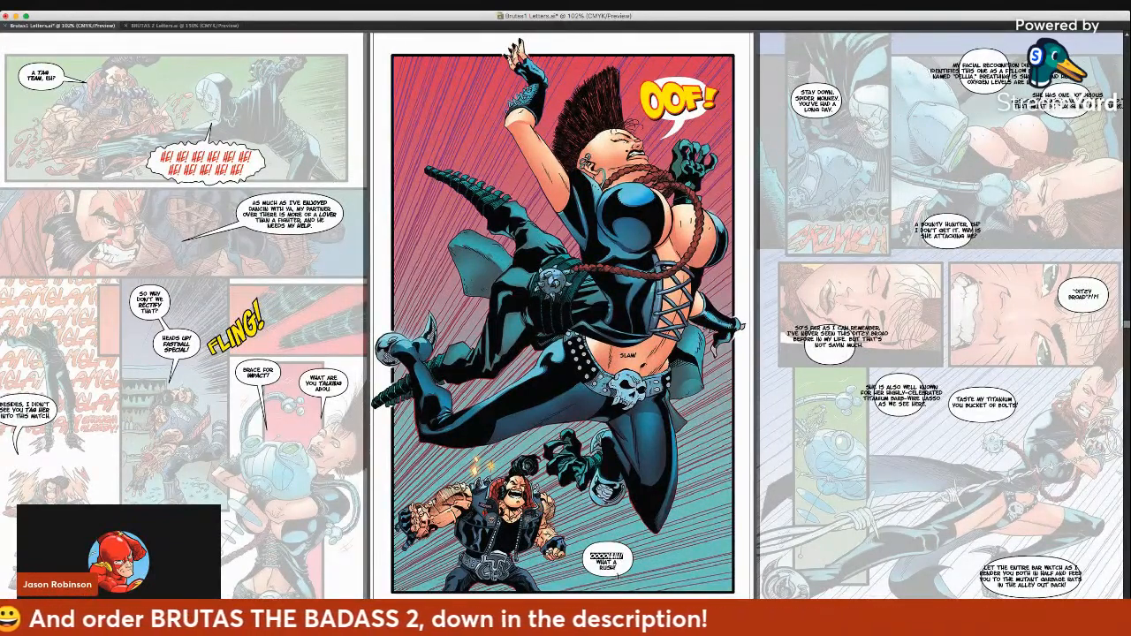
drag(625, 557, 599, 568)
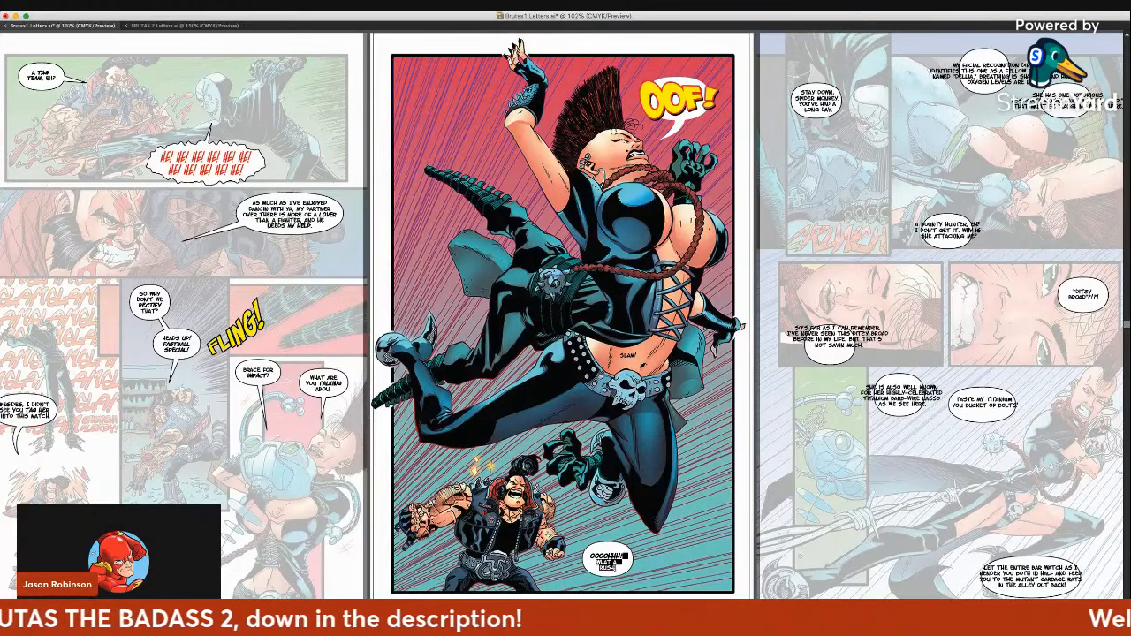
click(616, 567)
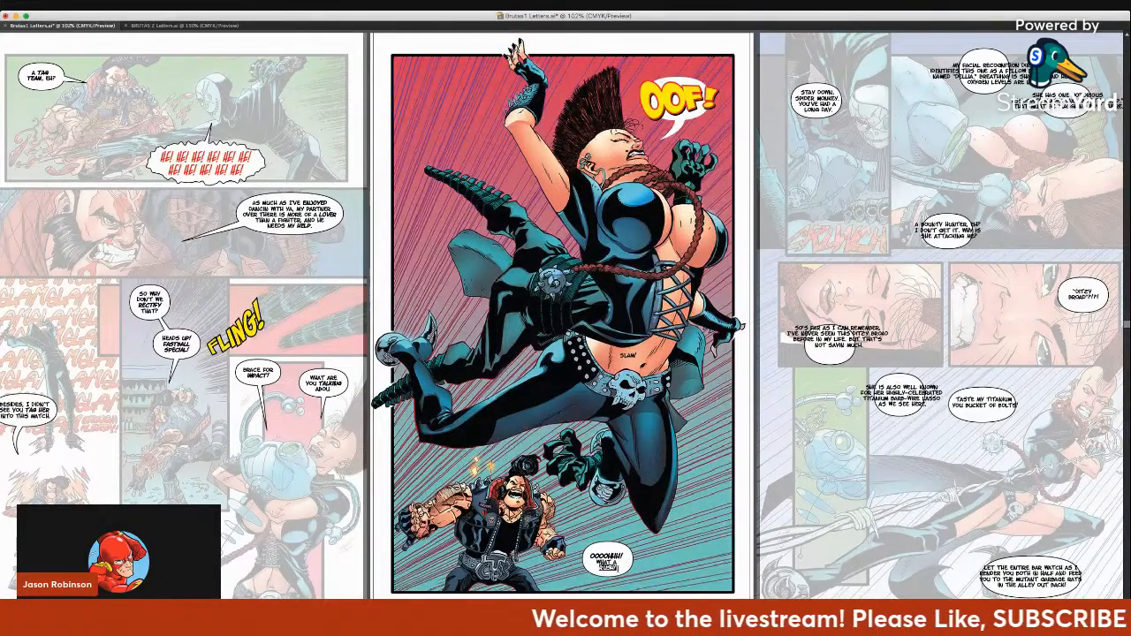
click(623, 562)
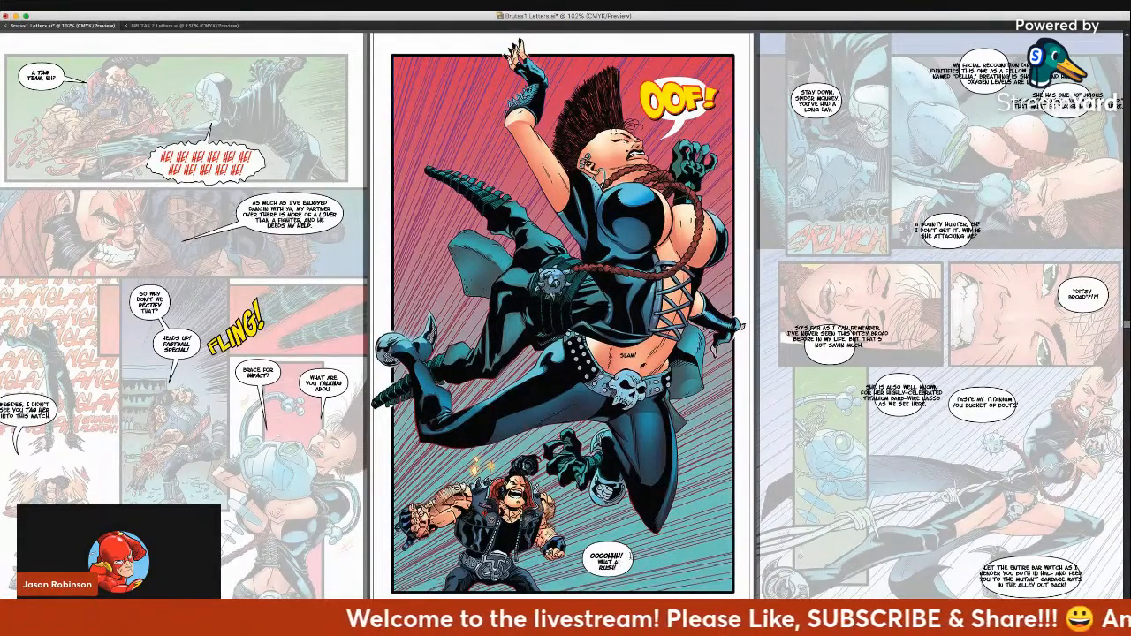
click(628, 556)
key(BackSpace)
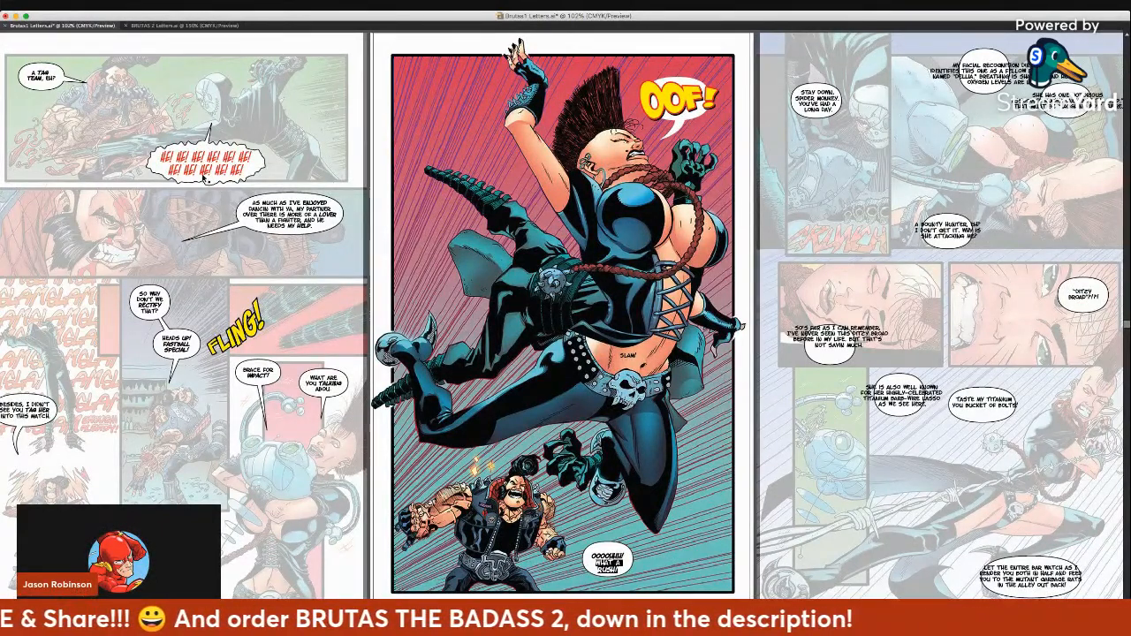
Fit the oval balloon around the three-line "What a rush!" dialogue and shift it slightly right with its text
click(629, 565)
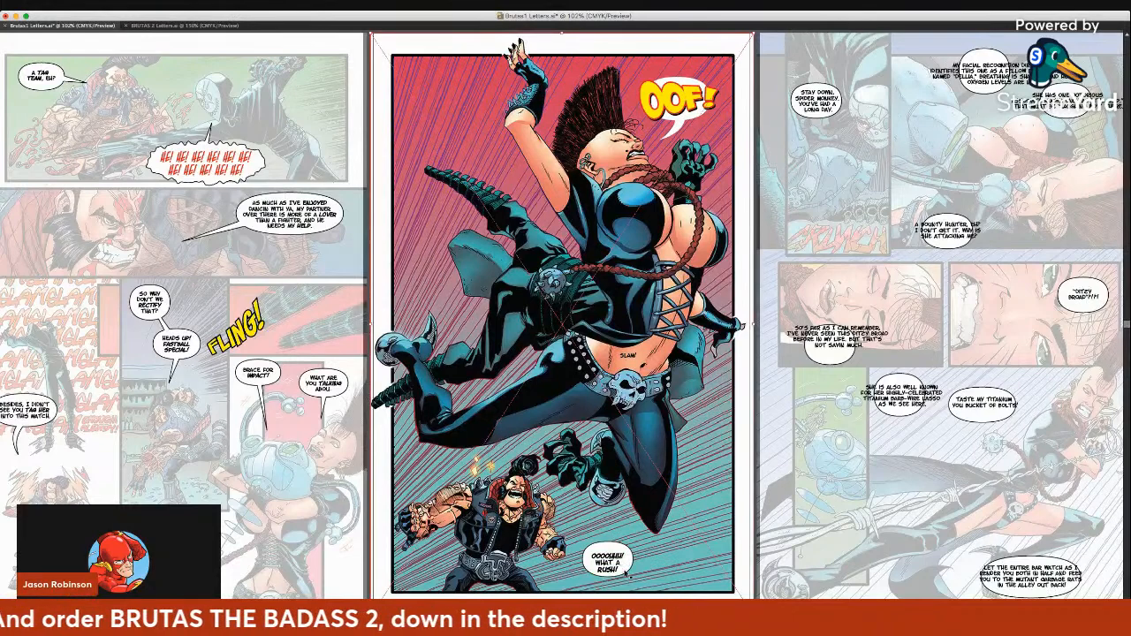
click(619, 556)
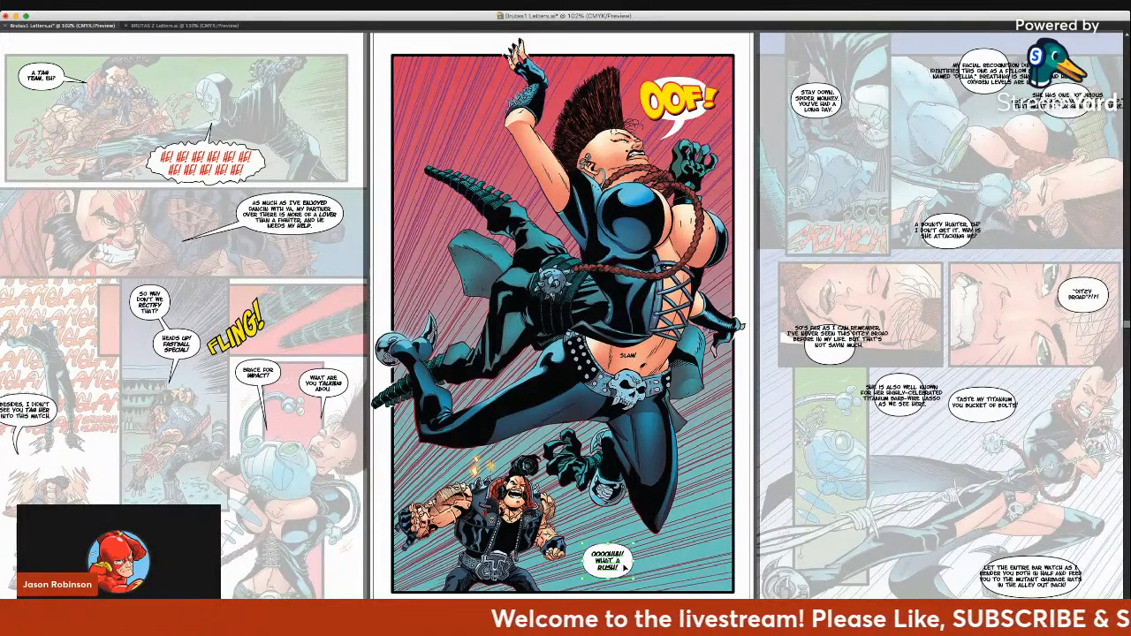
drag(635, 559, 631, 559)
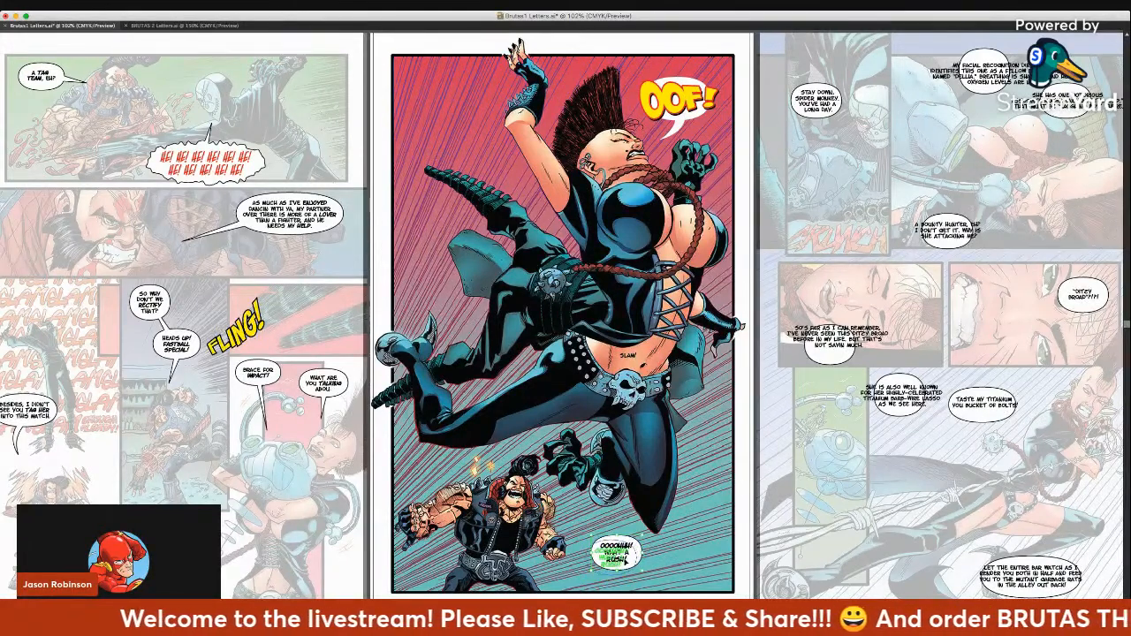
Nudge the "What a rush!" dialogue slightly left and down to centre it in its oval balloon
key(Left)
key(Left)
key(Left)
key(Left)
key(Down)
key(Down)
key(Down)
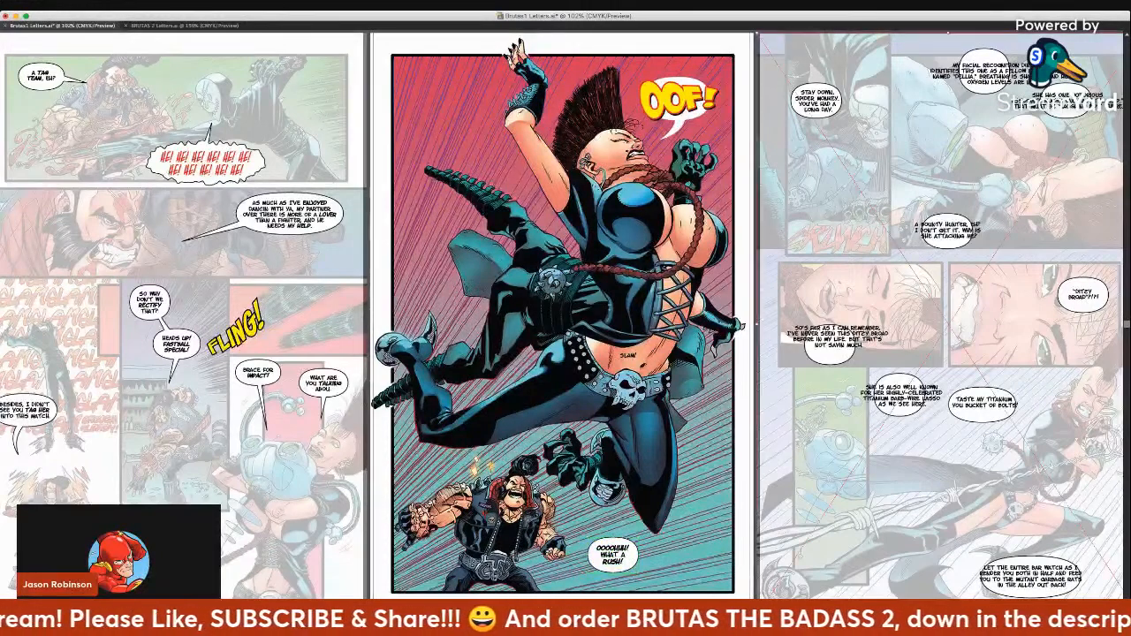
click(623, 561)
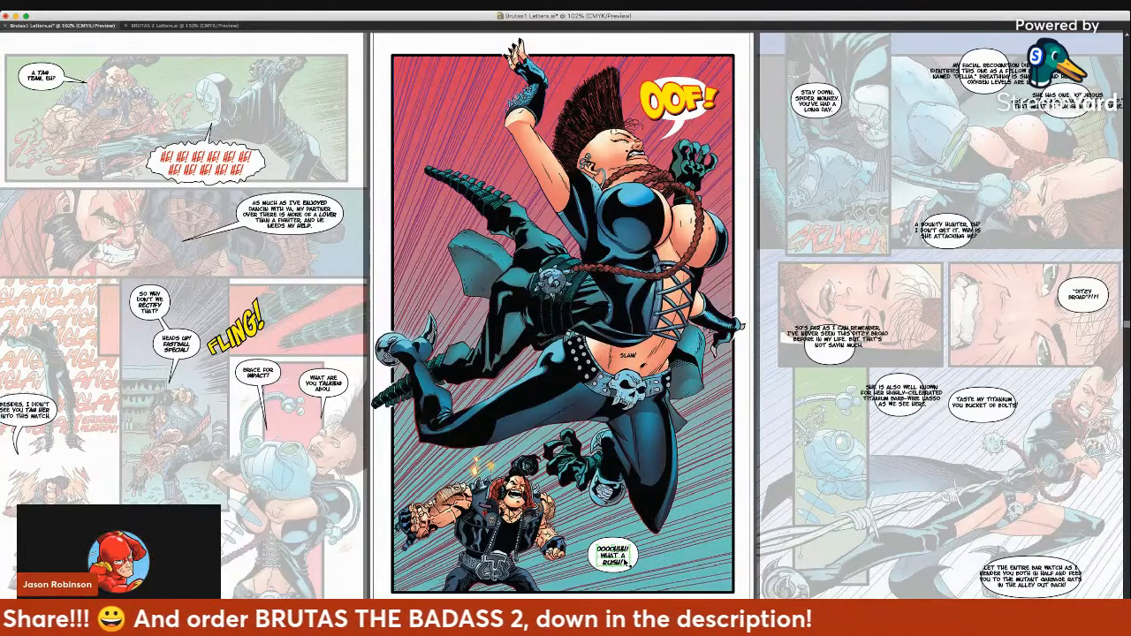
click(858, 566)
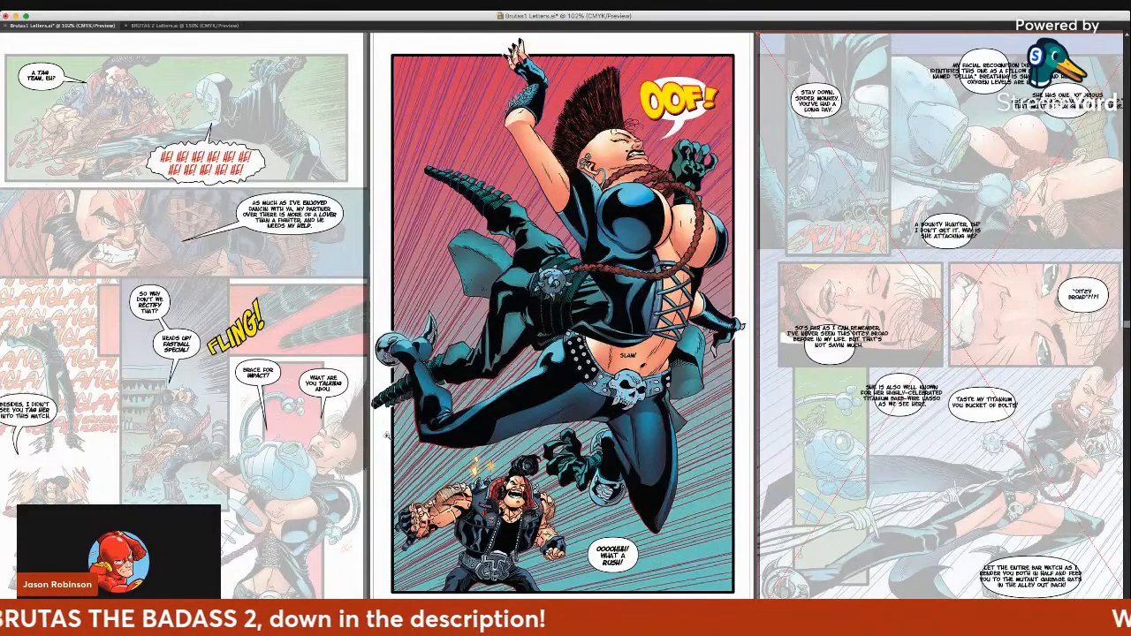
Add a pointed tail from the "What a rush!" balloon towards the shouting man and merge both into one white, black-outlined shape
drag(678, 598, 695, 582)
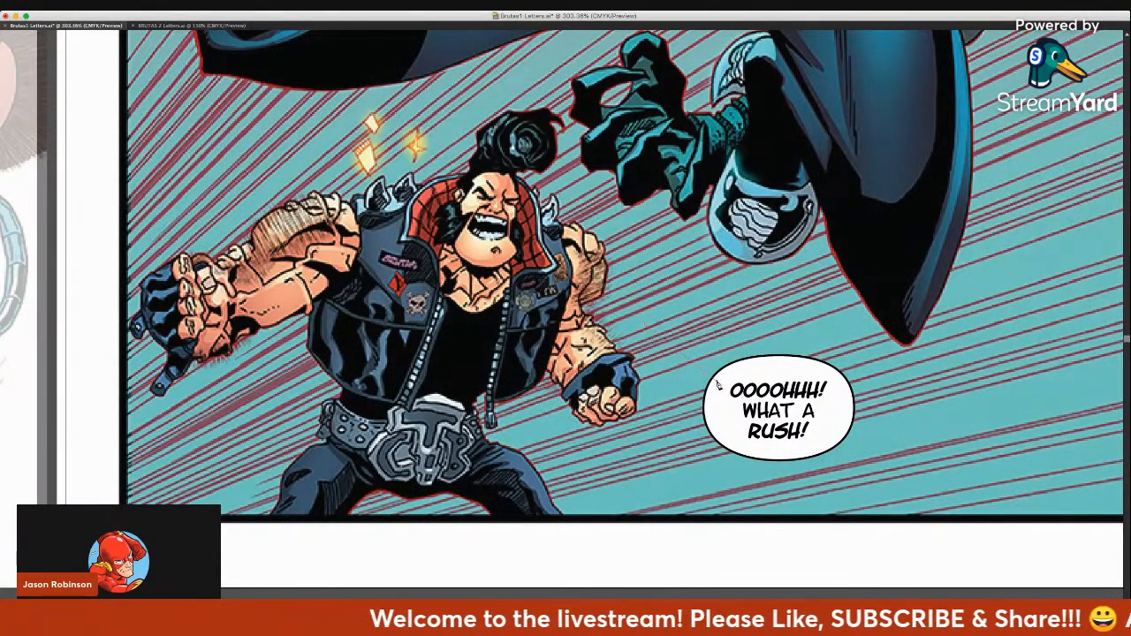
drag(727, 375, 650, 328)
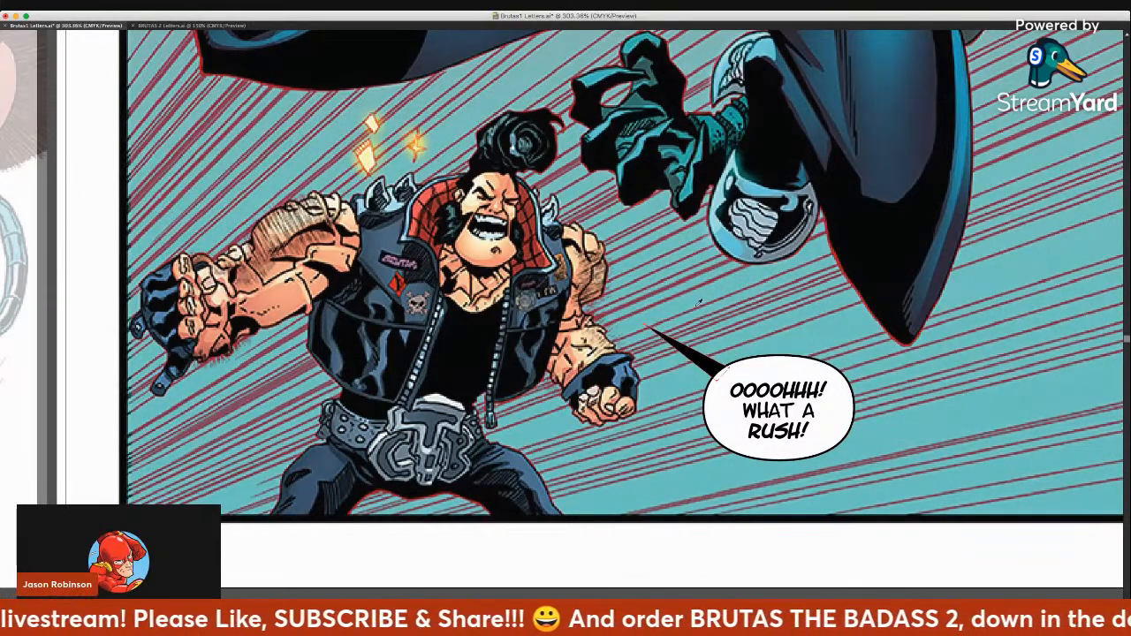
click(766, 369)
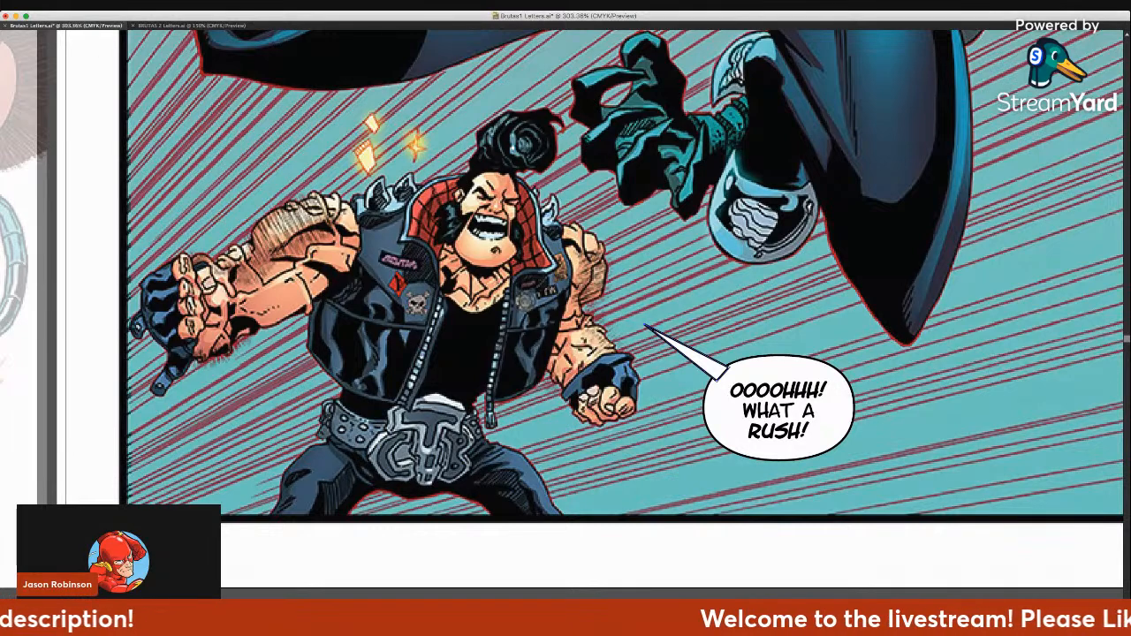
click(783, 357)
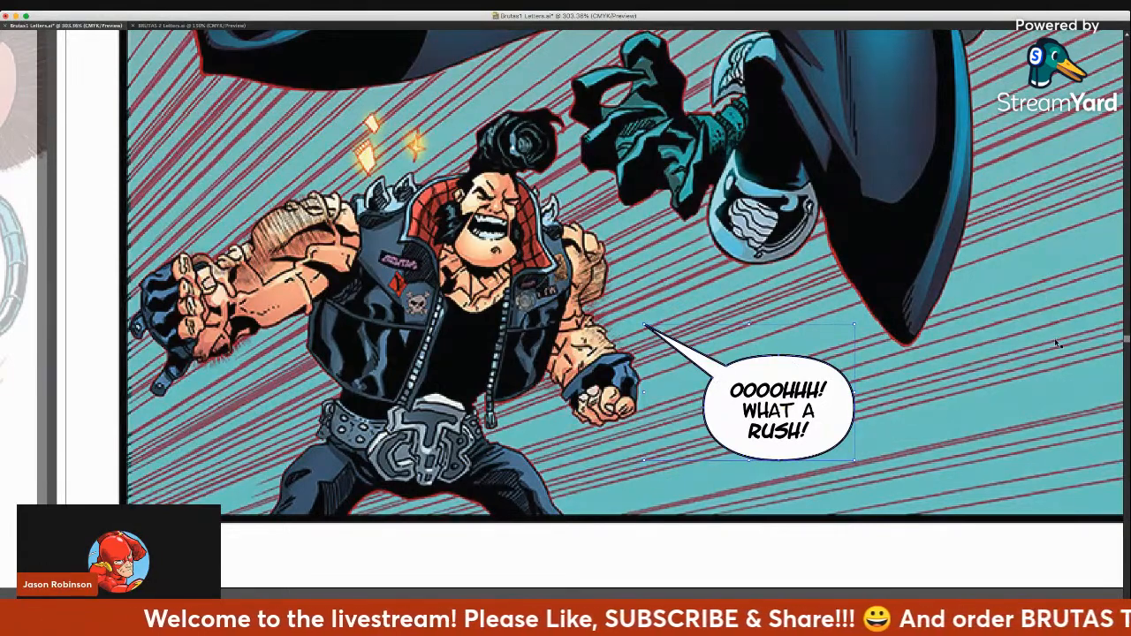
Fade the full-page splash artwork back to its reduced opacity
click(816, 578)
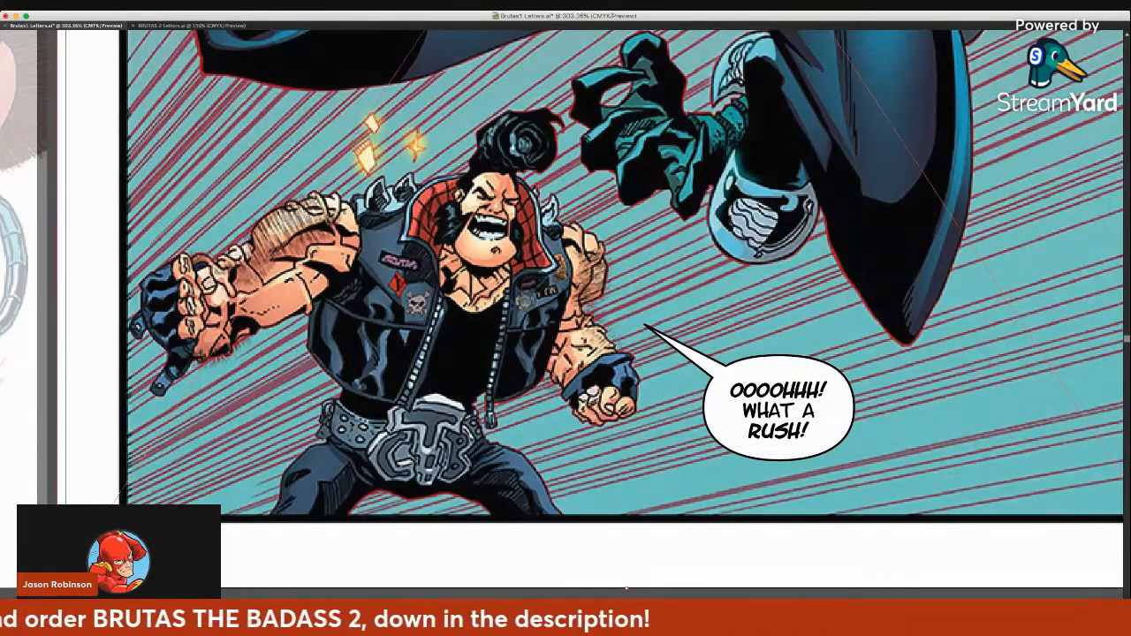
click(1119, 237)
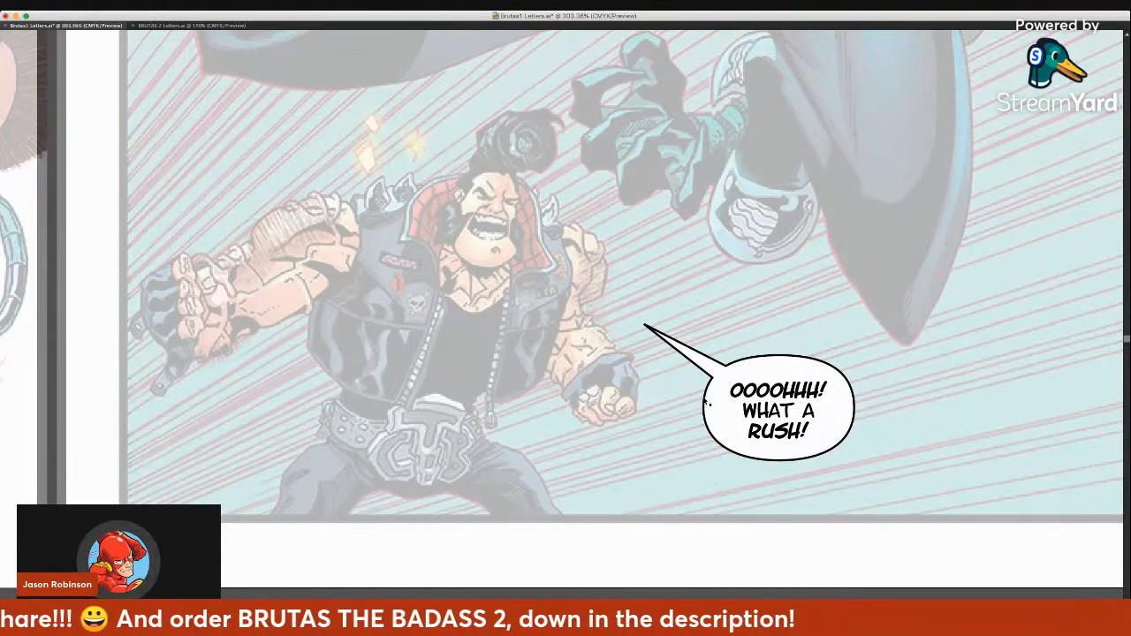
key(super+0)
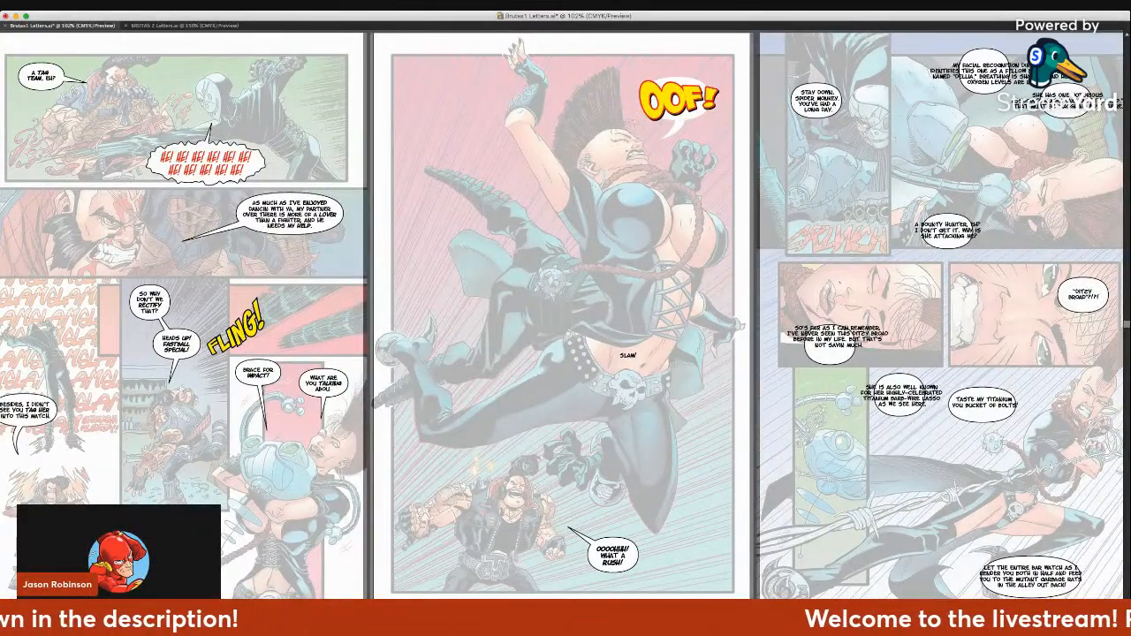
Move the "Stay down, spider monkey" balloon and text to the first panel's upper-left corner on the following page, and widen the balloon
scroll(565, 301, right, 10)
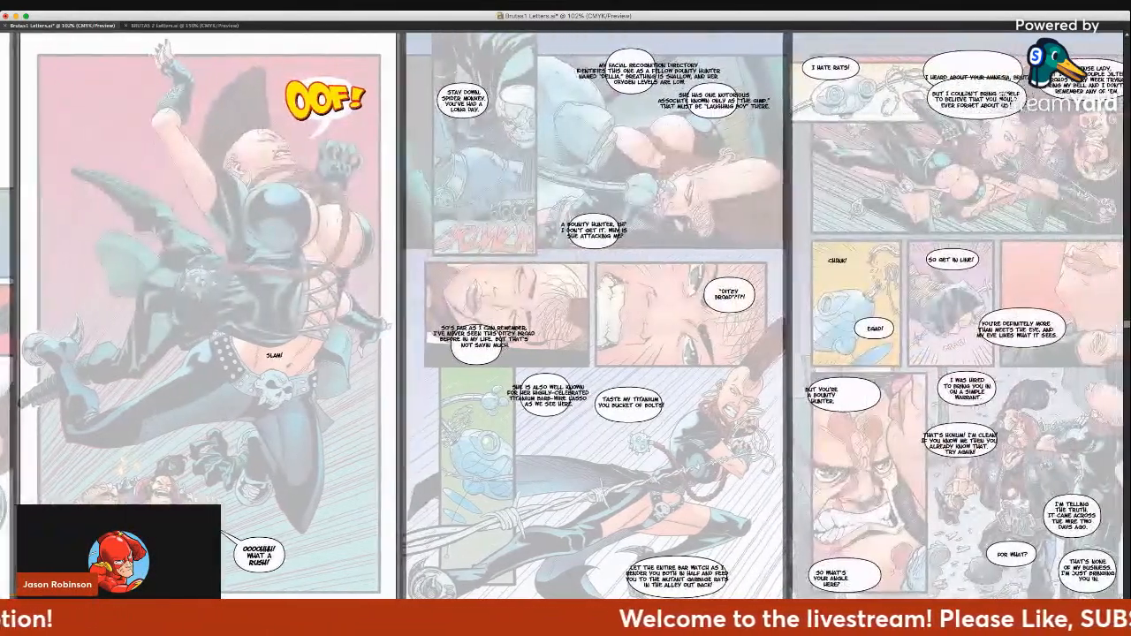
scroll(724, 541, right, 2)
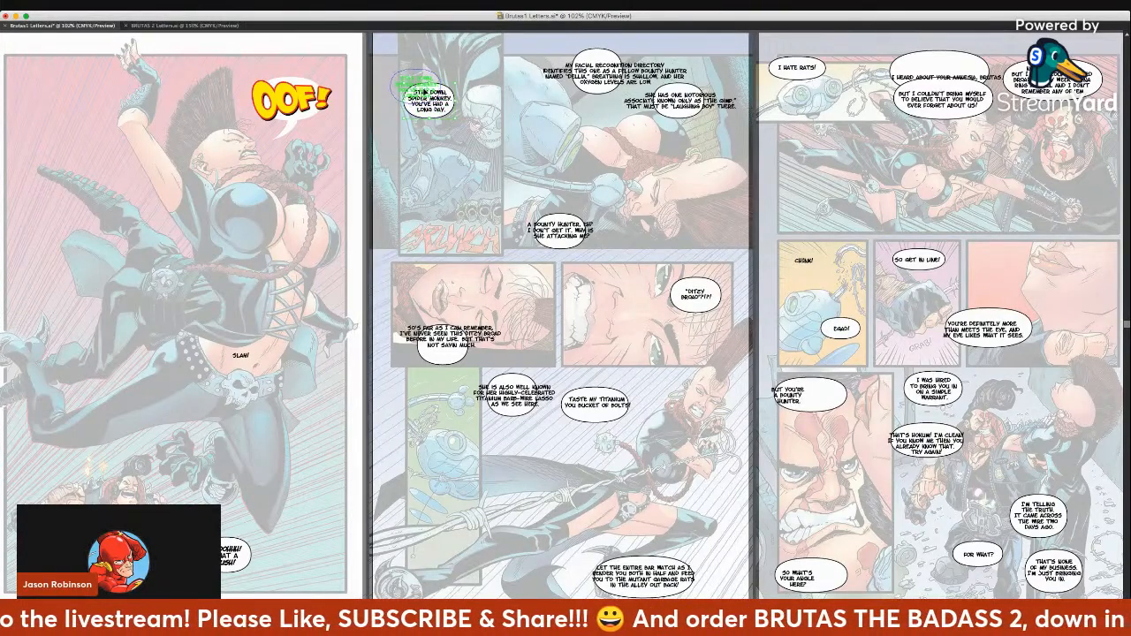
drag(422, 95, 411, 82)
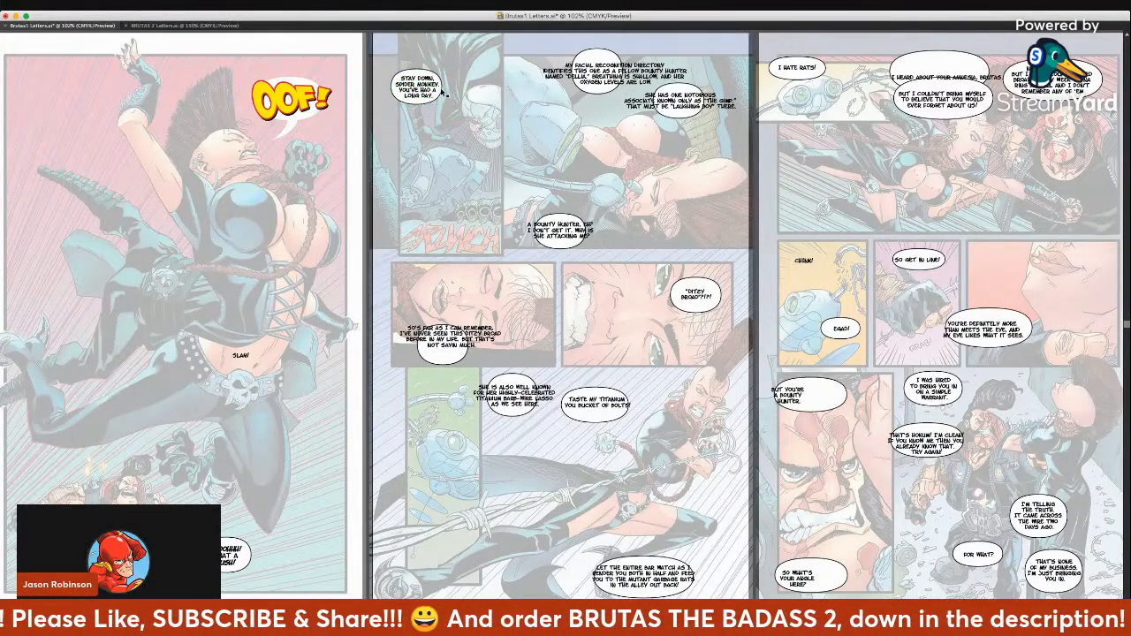
click(439, 89)
drag(442, 85, 449, 86)
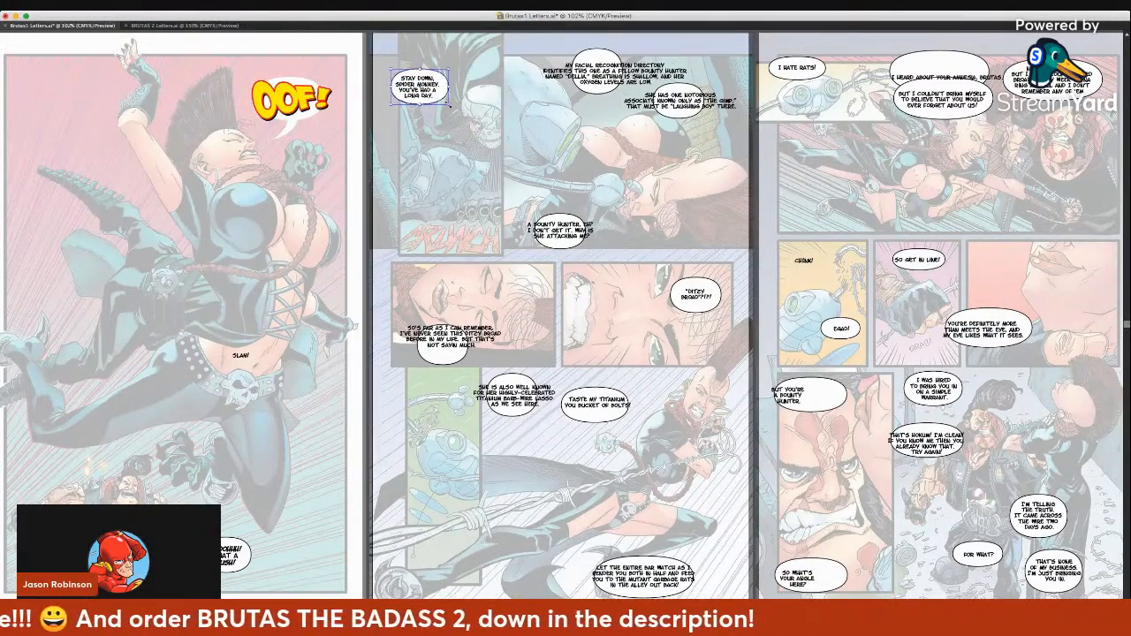
Centre the "Stay down, spider monkey" dialogue within its widened balloon
key(super+shift+a)
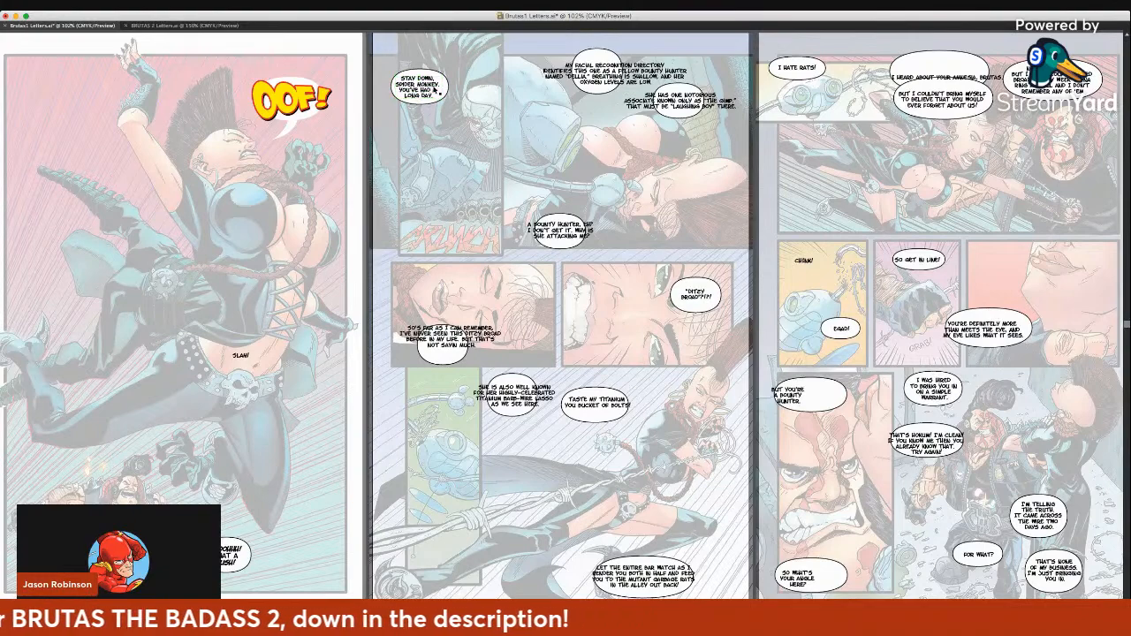
click(435, 87)
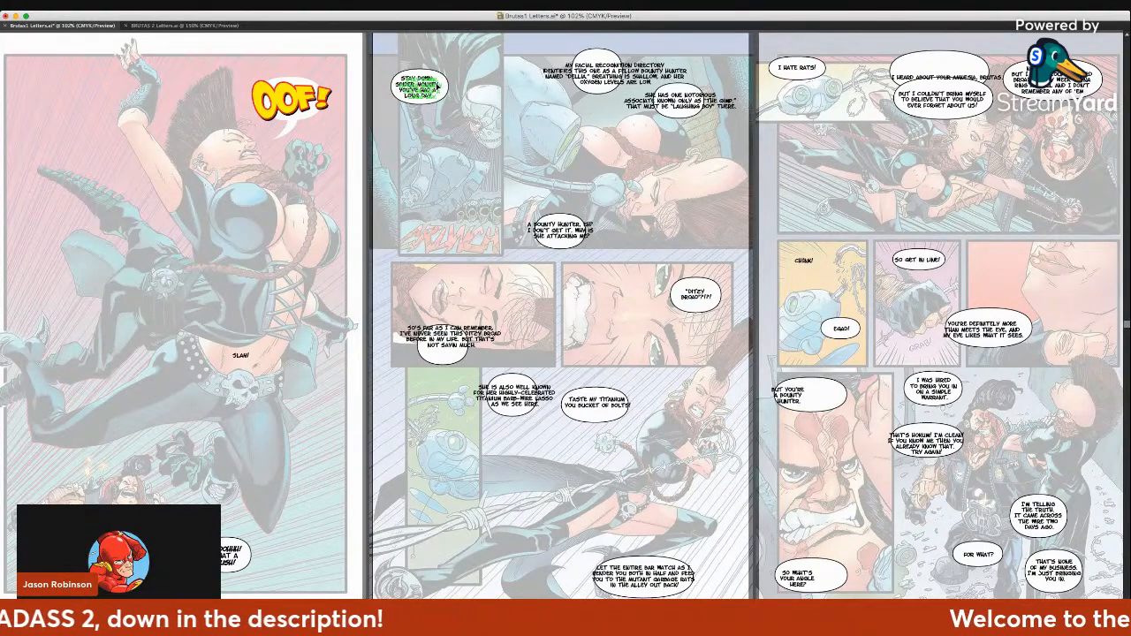
key(super+shift+a)
click(415, 96)
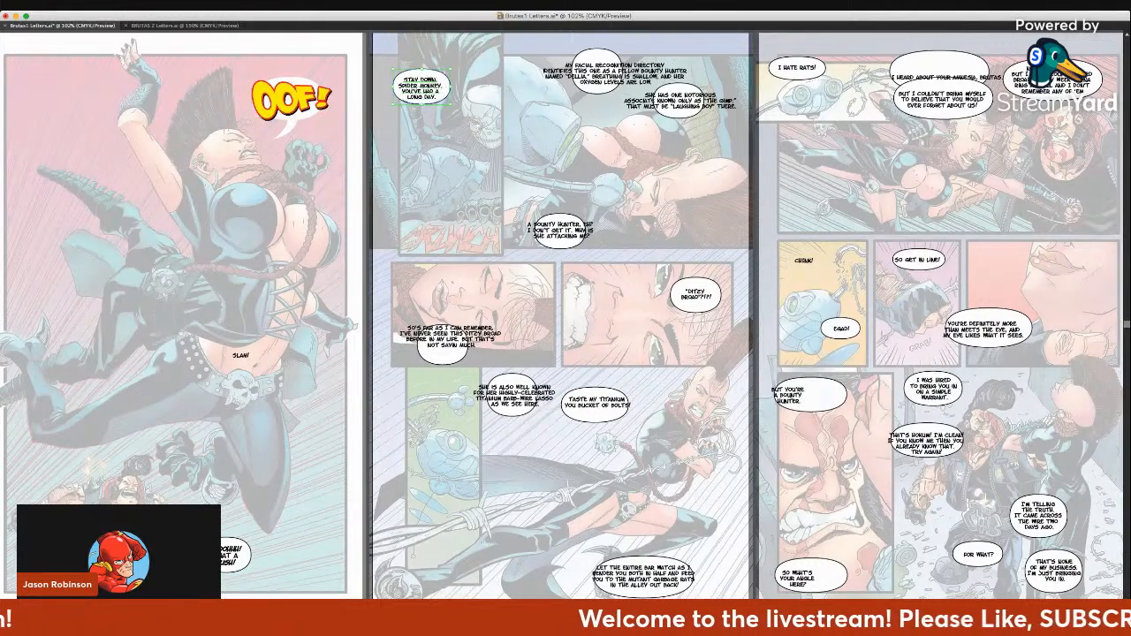
click(355, 7)
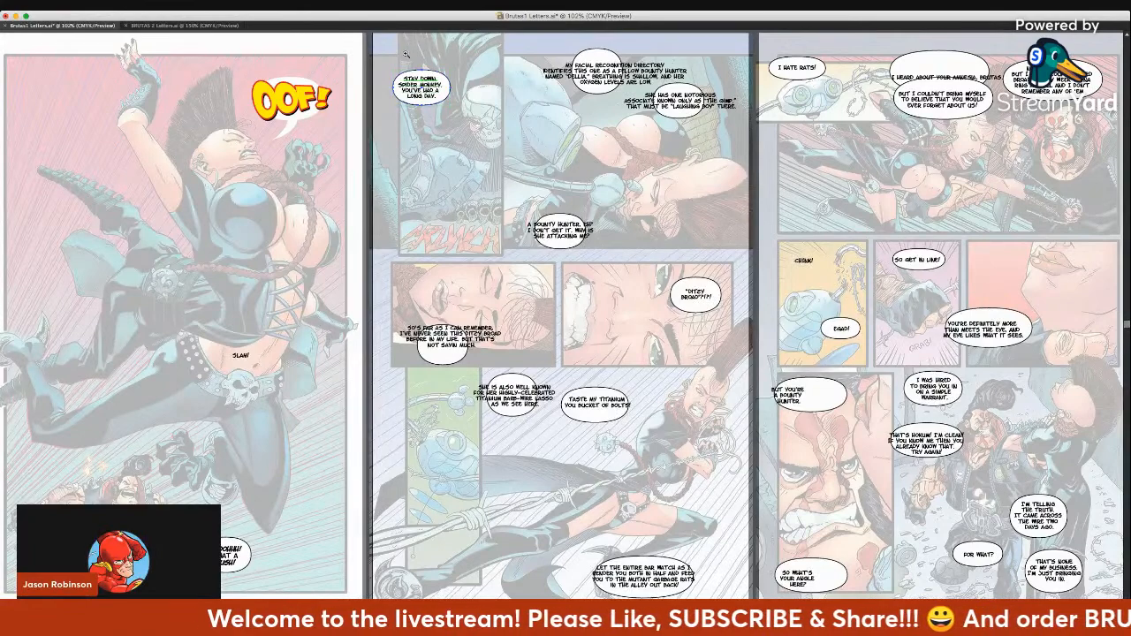
Emphasise the words "down" and "long" in the "Stay down, spider monkey" dialogue with bold italic lettering
drag(739, 266, 753, 282)
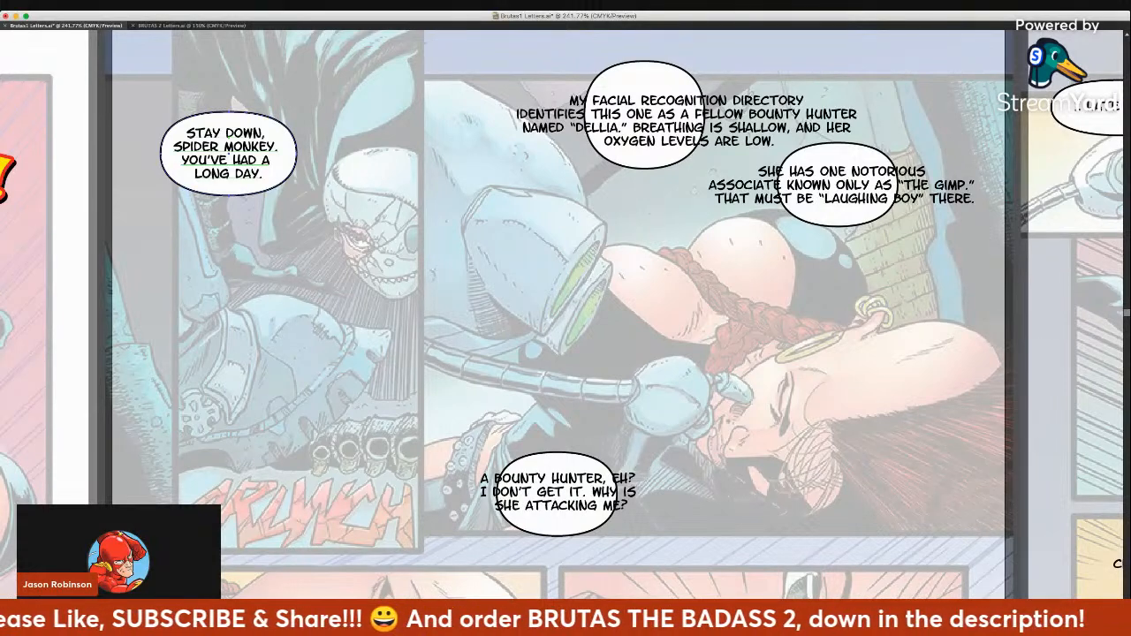
drag(262, 132, 226, 134)
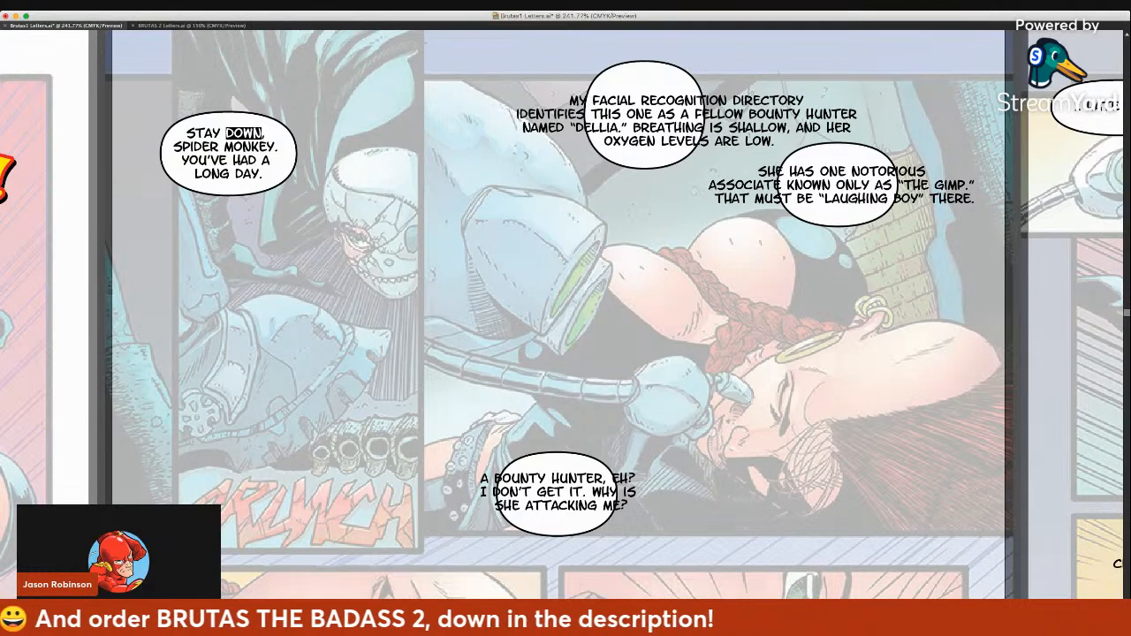
click(400, 33)
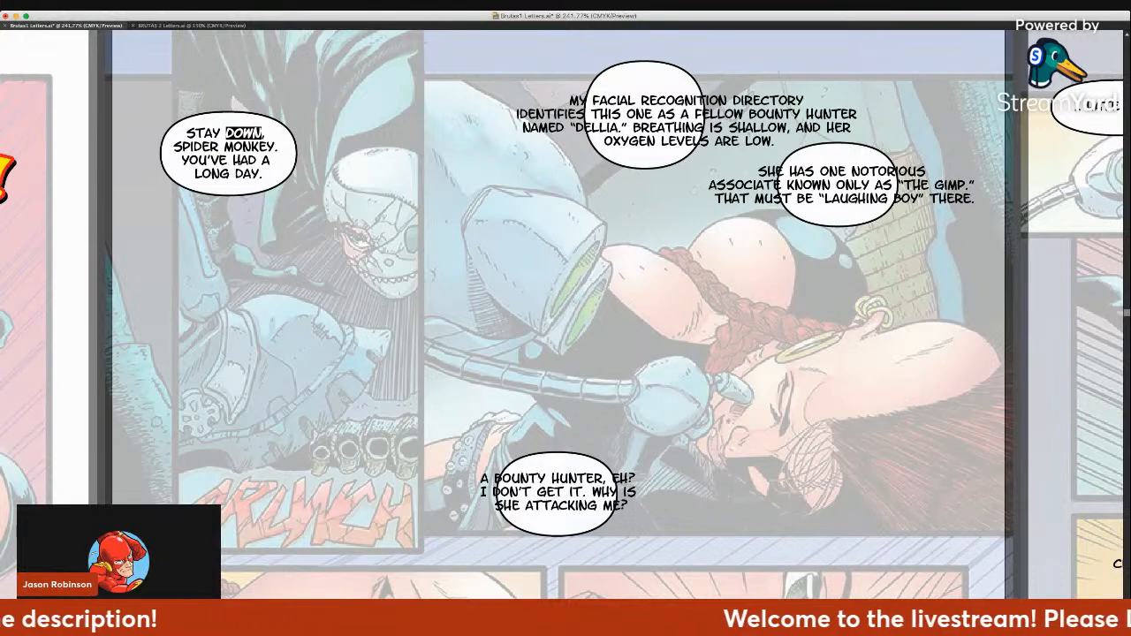
drag(229, 174, 194, 174)
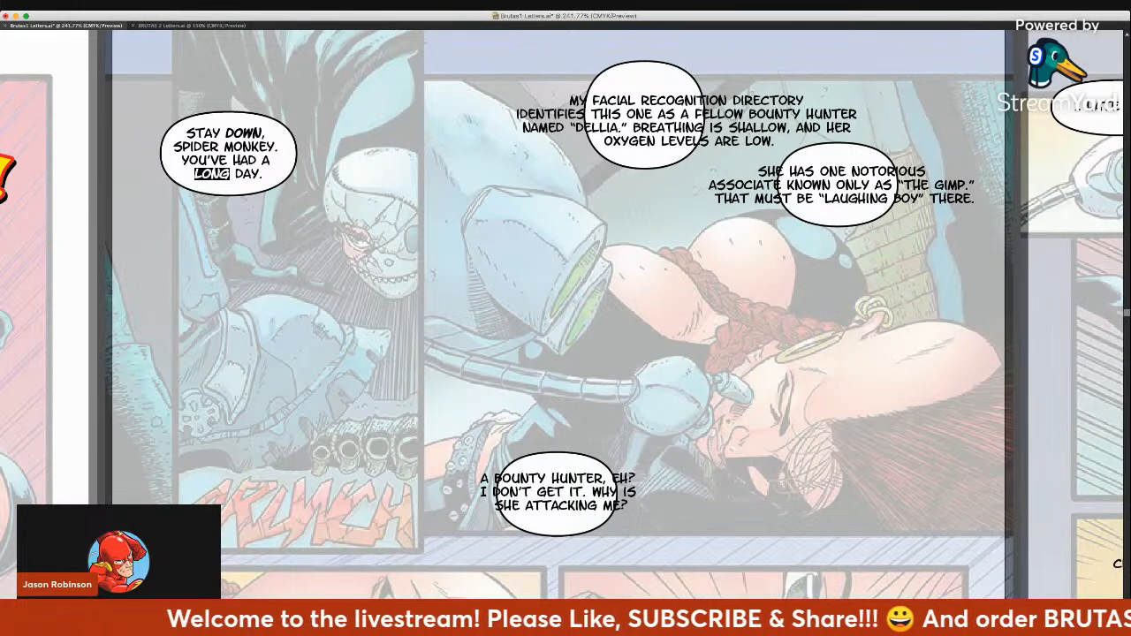
key(Escape)
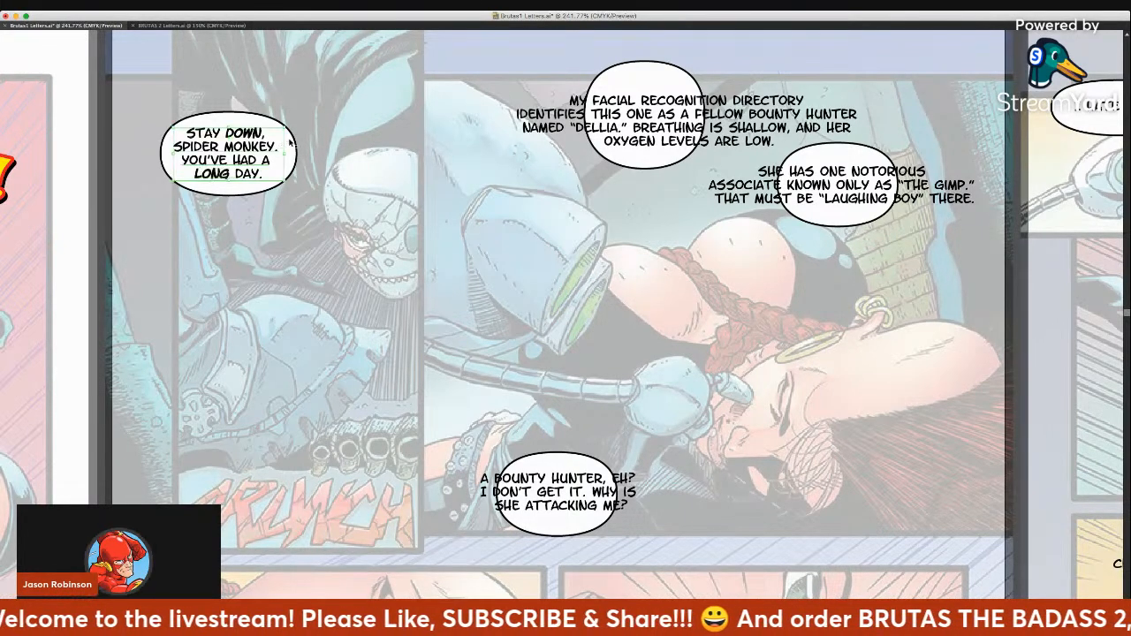
Remove the trailing spaces from the first three lines of the "Stay down, spider monkey" dialogue
click(274, 133)
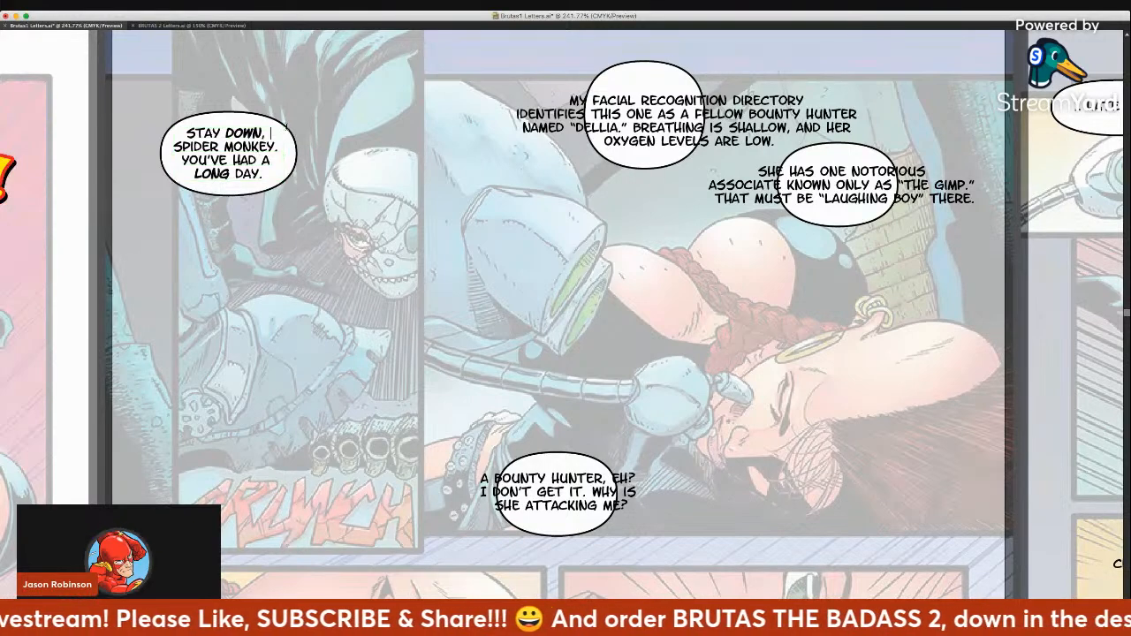
key(BackSpace)
click(285, 148)
key(BackSpace)
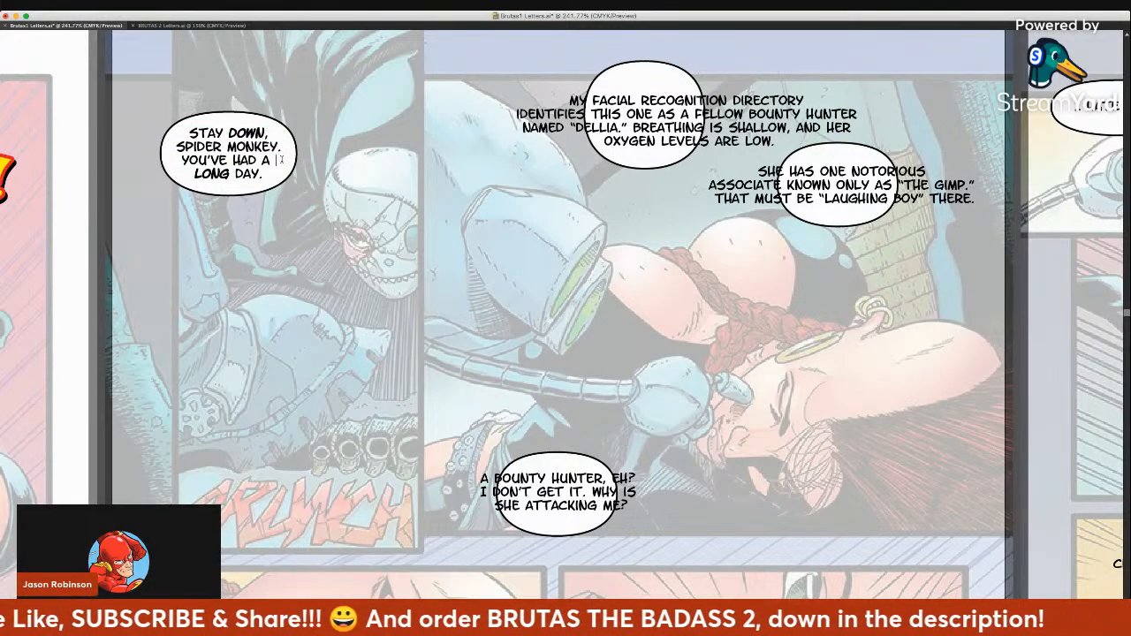
key(BackSpace)
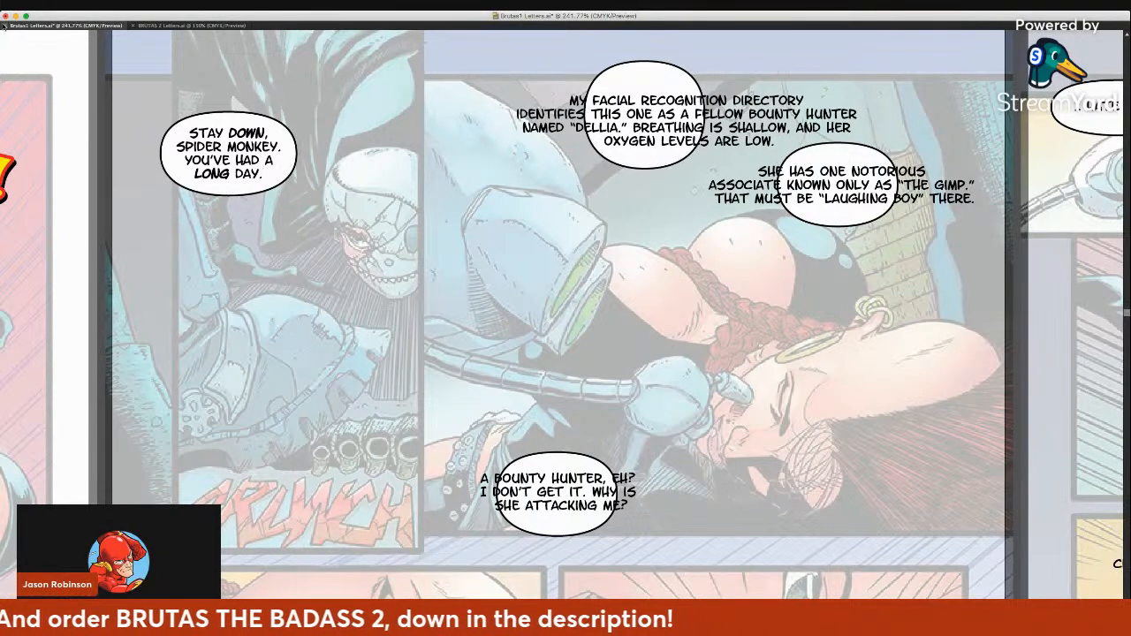
key(Escape)
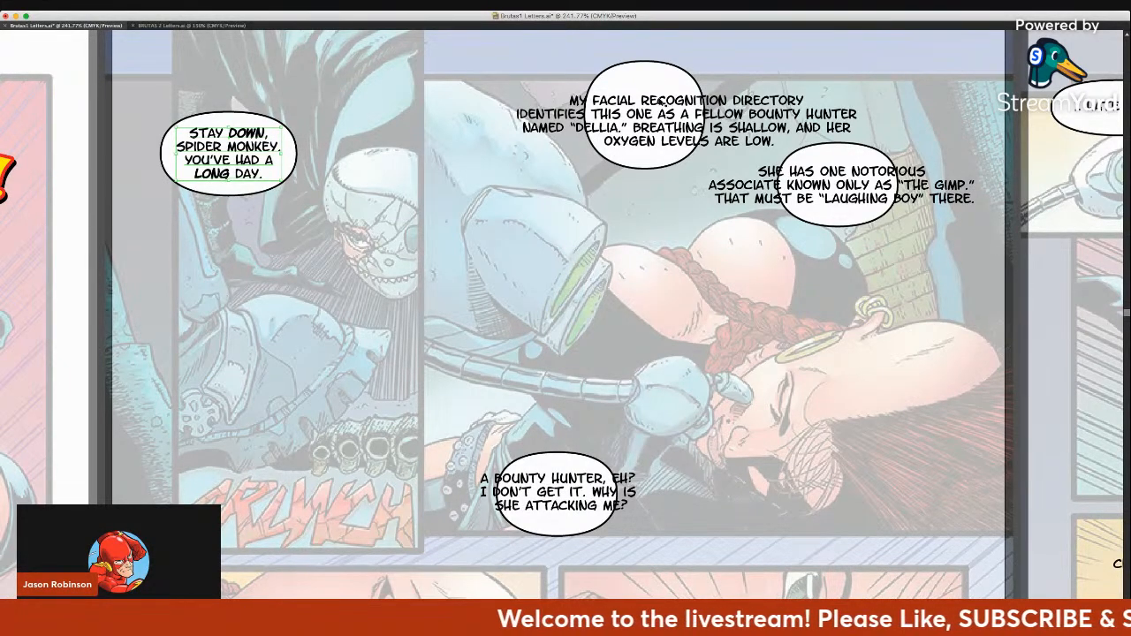
Rebreak the "My facial recognition" dialogue so its lines end after "recognition", "this one" and "bounty hunter"
click(731, 100)
key(Return)
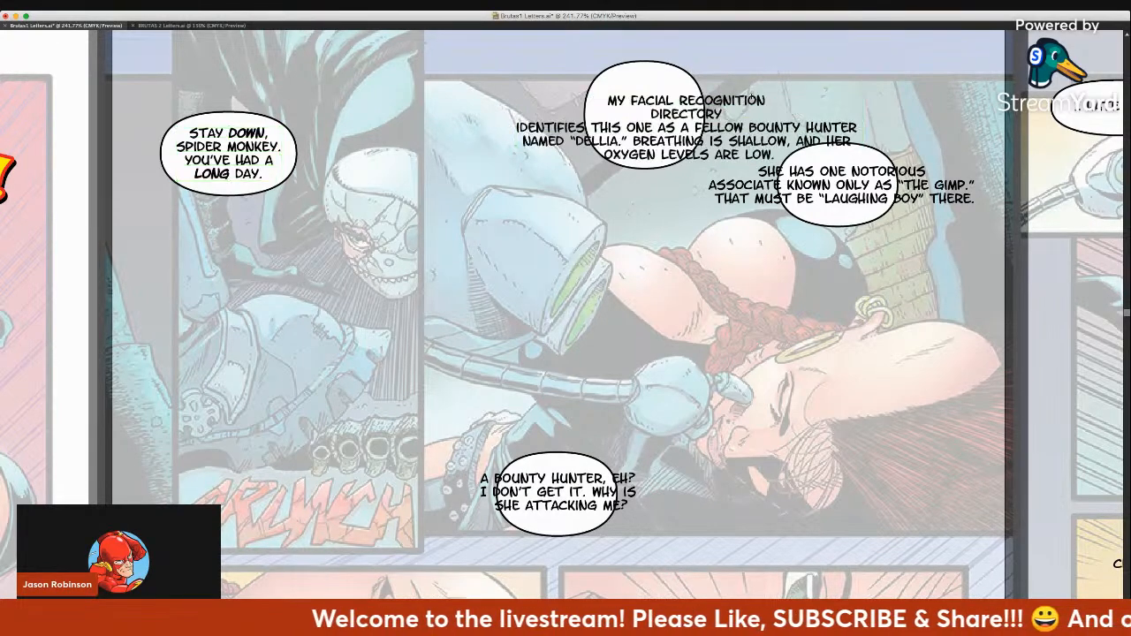
key(Delete)
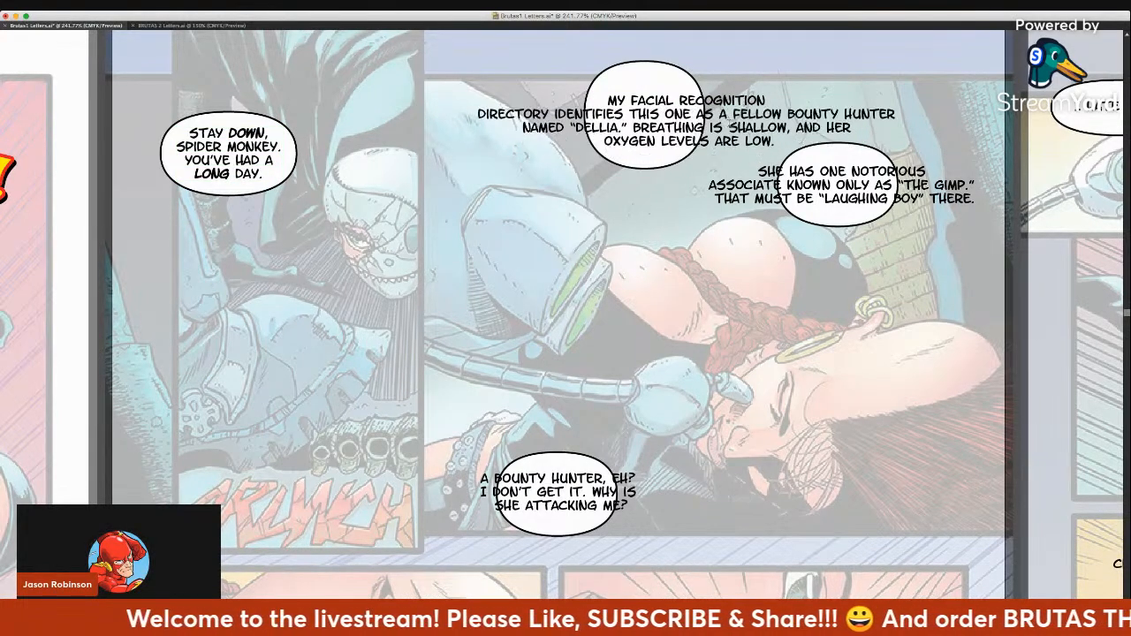
key(Return)
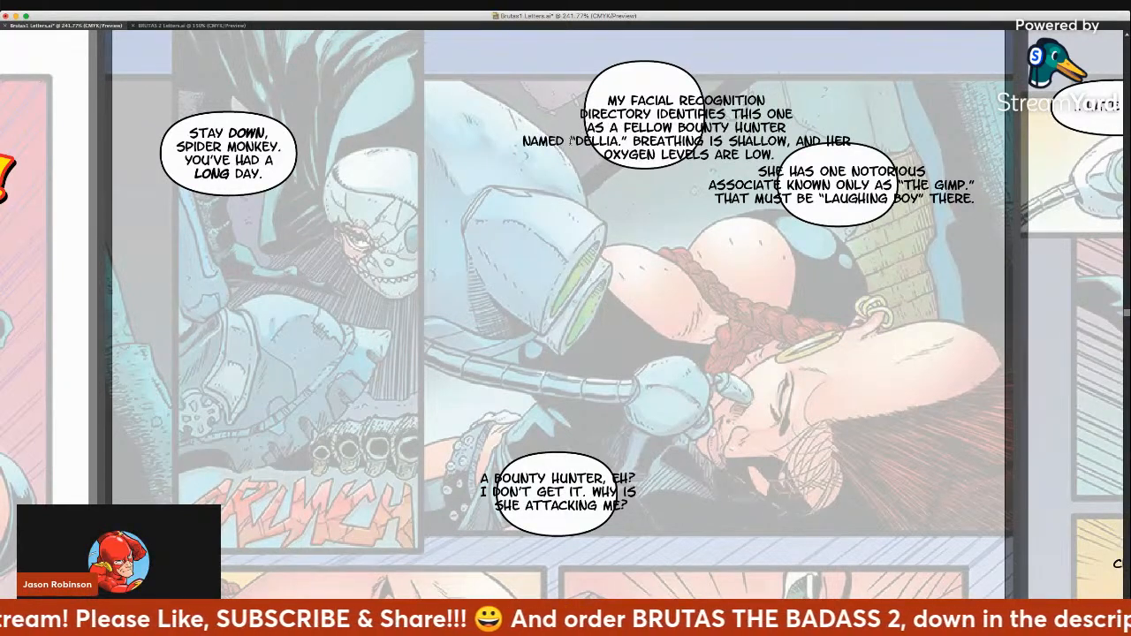
key(Return)
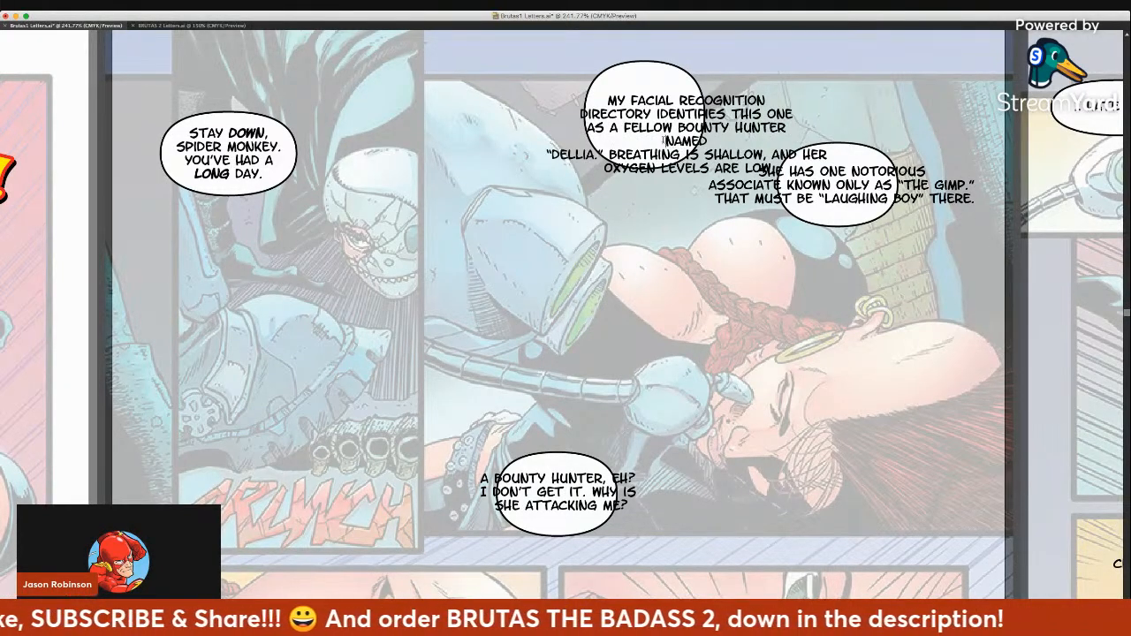
key(BackSpace)
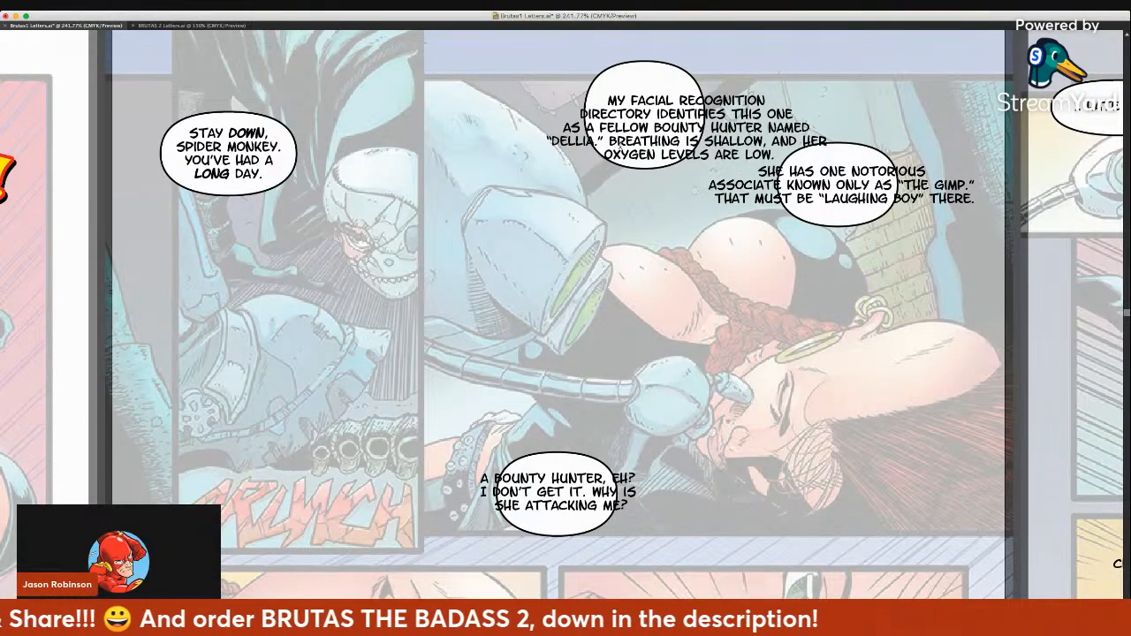
key(super+z)
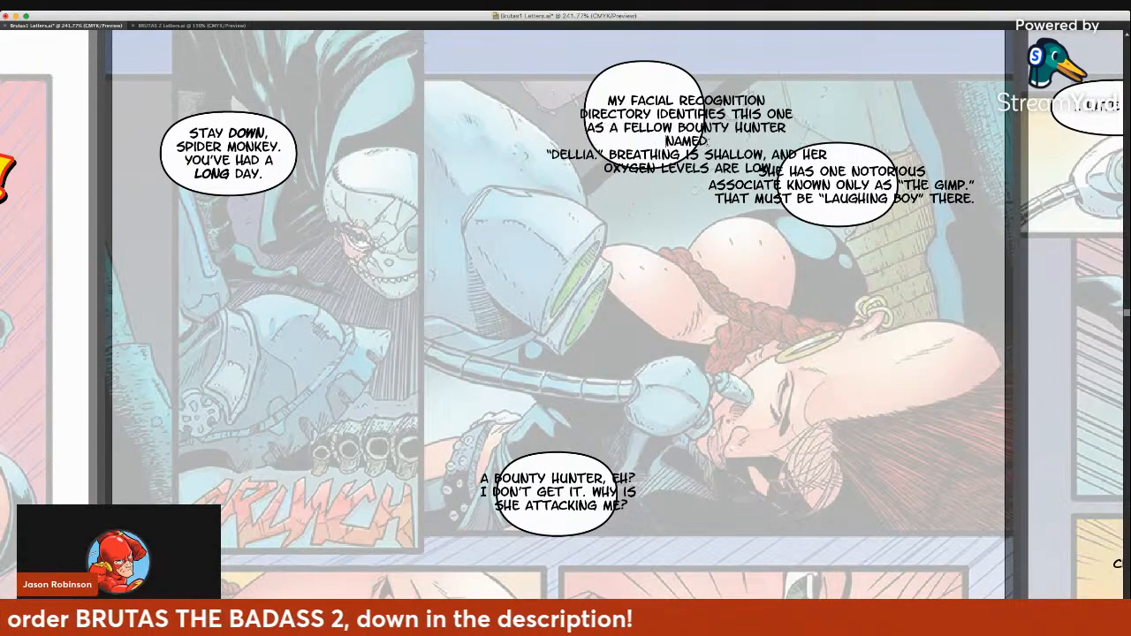
key(super+z)
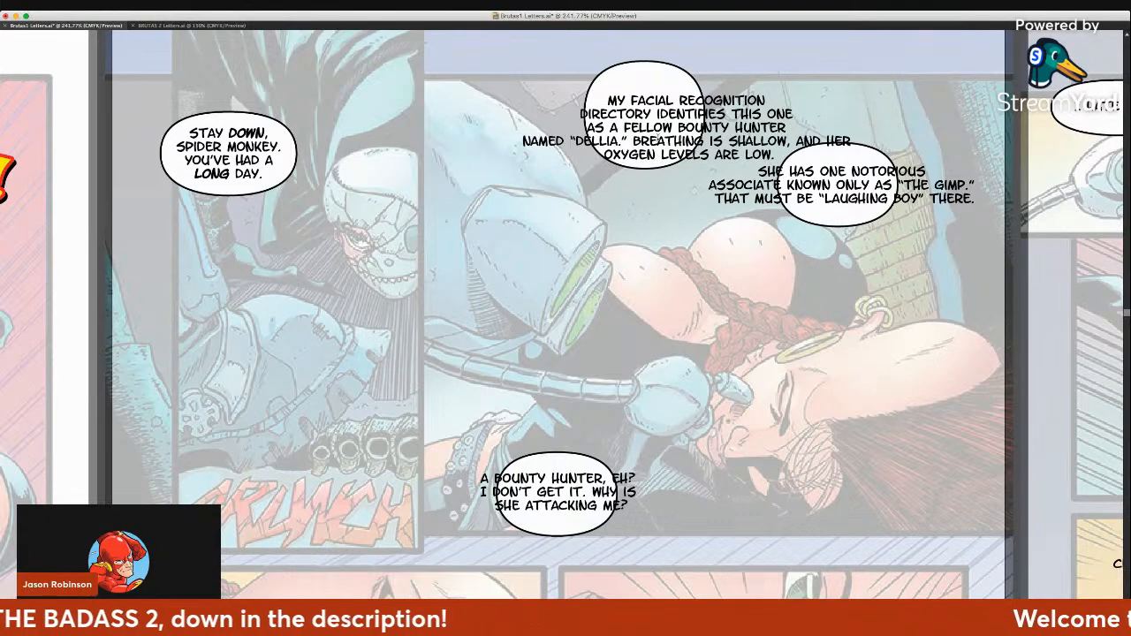
Rebreak the end of the "My facial recognition" dialogue so its lines end after "Breathing is", "her oxygen" and "are low"
key(Return)
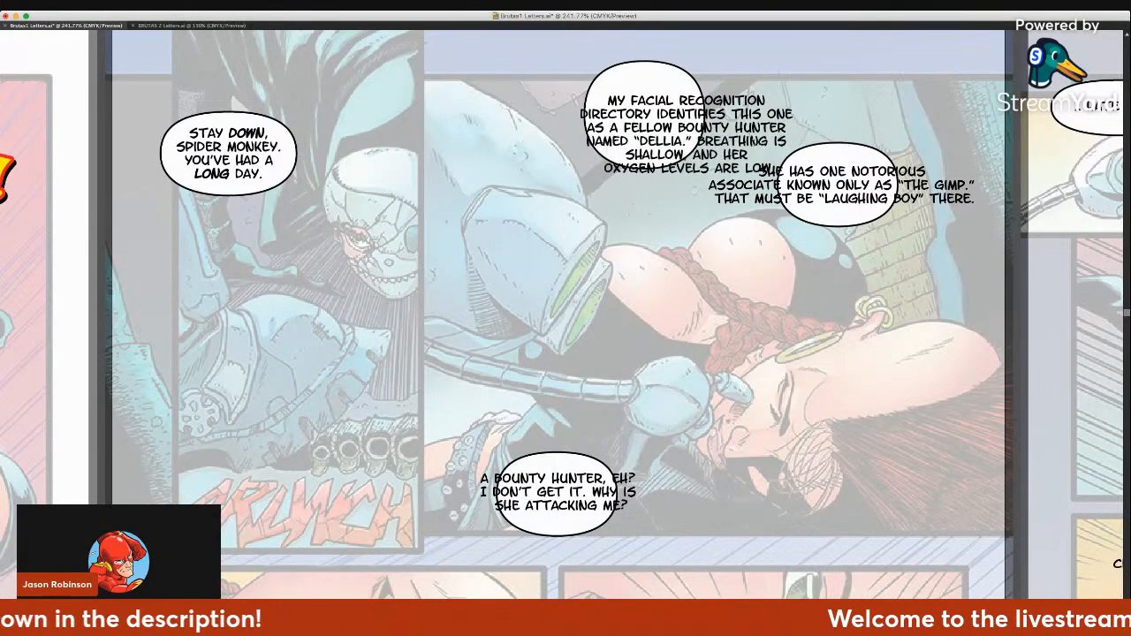
click(762, 152)
key(BackSpace)
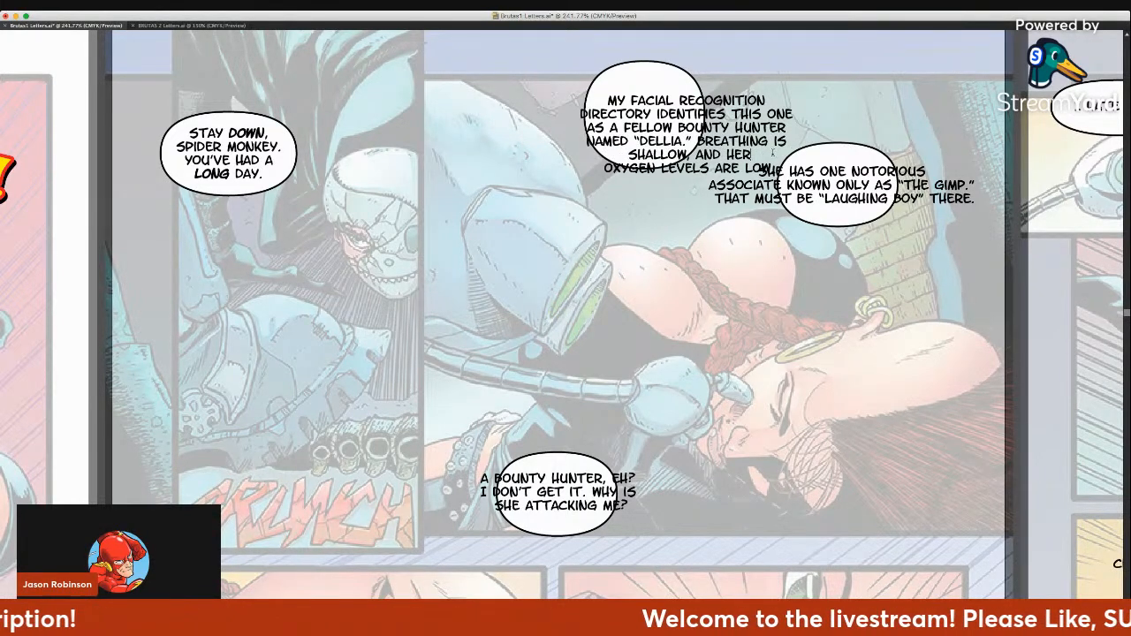
key(Delete)
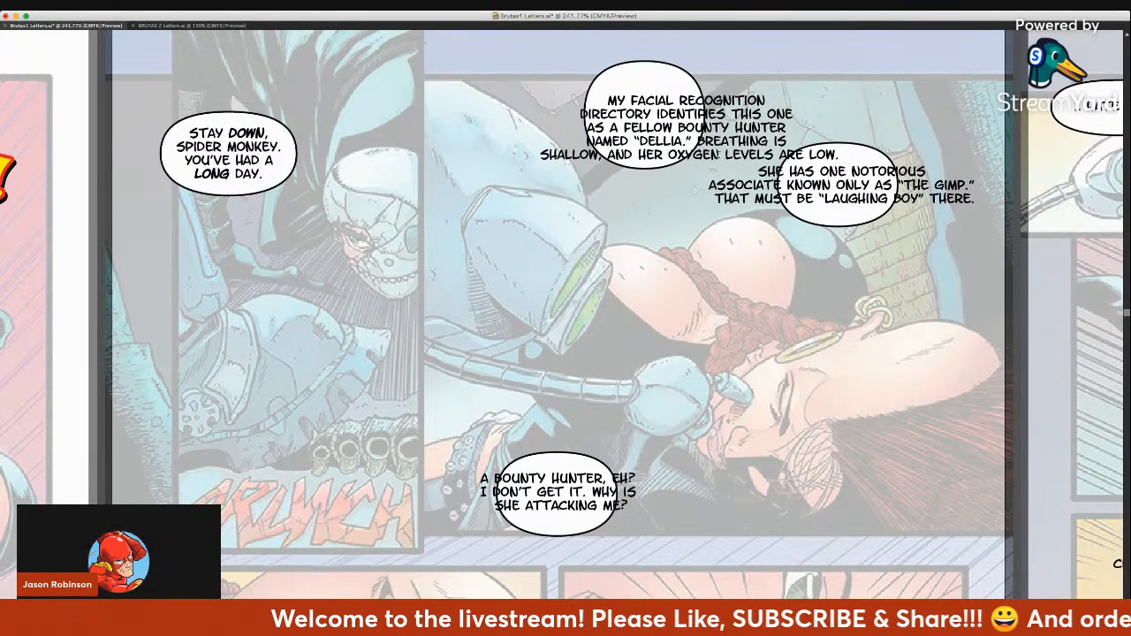
click(721, 155)
key(Return)
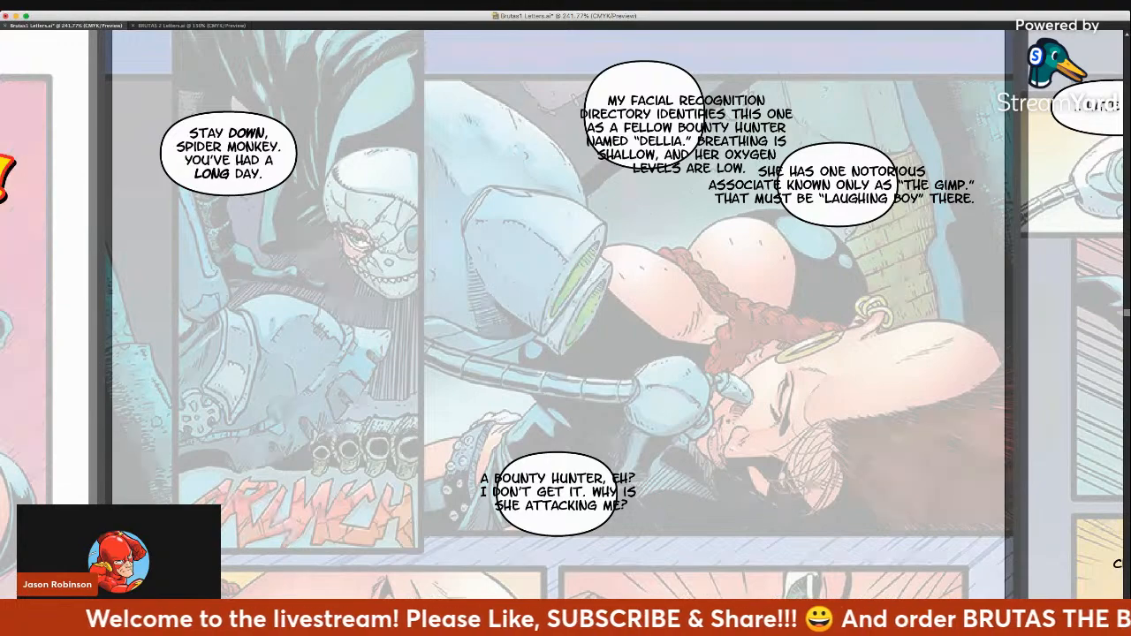
Widen the balloon to fit the "My facial recognition" dialogue and place both together at the panel's upper edge
drag(719, 130, 666, 132)
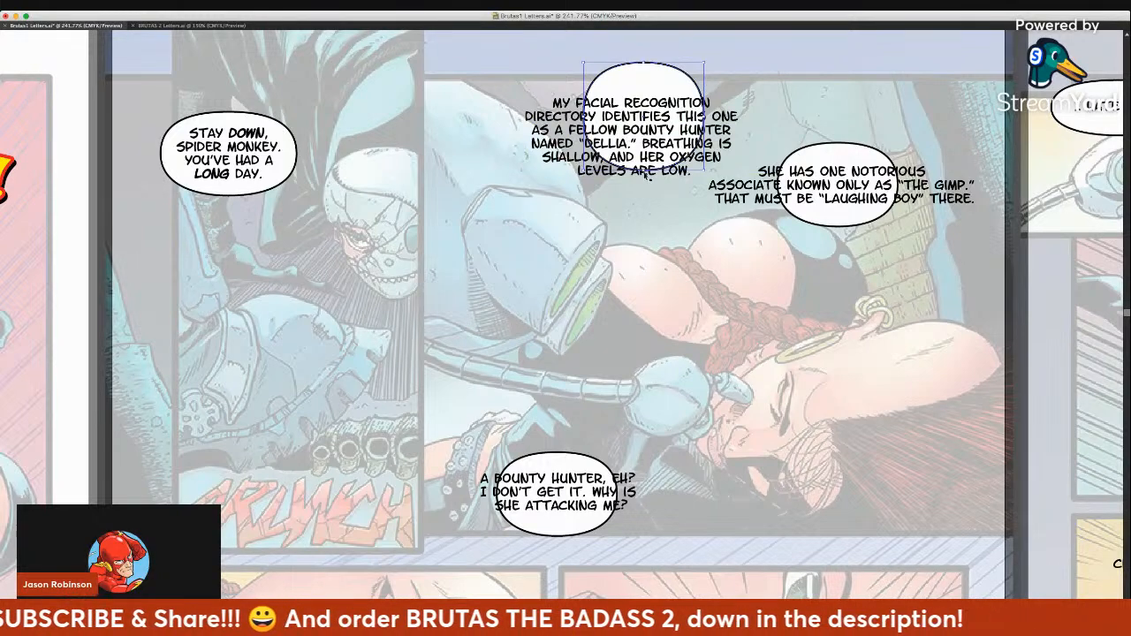
drag(646, 91, 636, 109)
drag(695, 134, 757, 130)
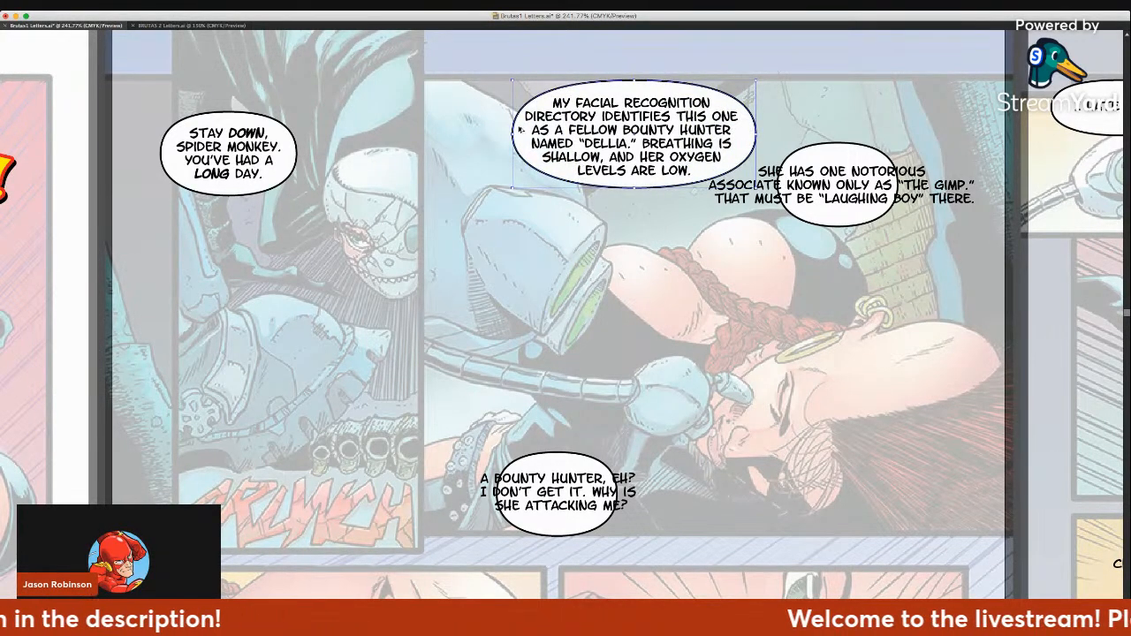
drag(512, 134, 506, 134)
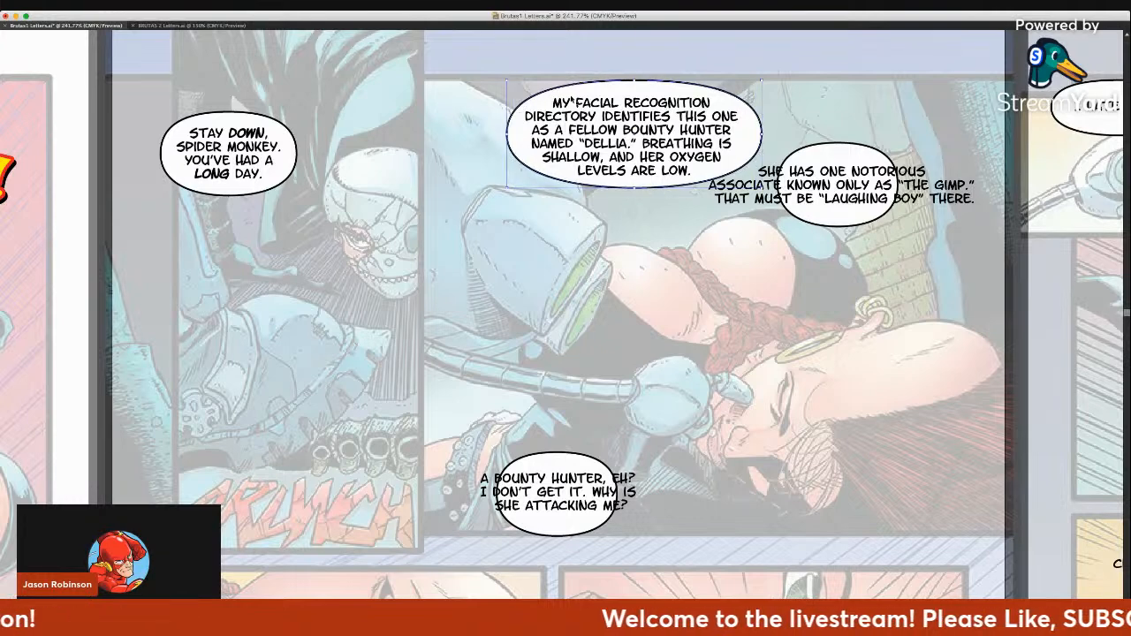
drag(634, 134, 641, 122)
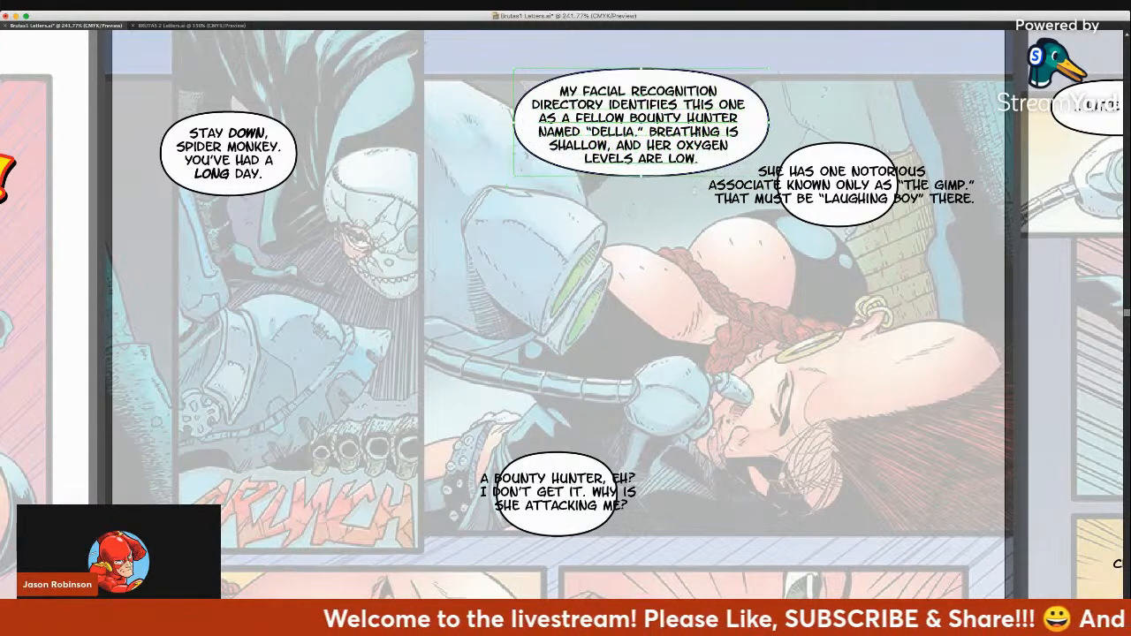
Rebreak the "She has one notorious associate" dialogue into seven short lines, starting with "She has one" and ending with "there."
click(850, 171)
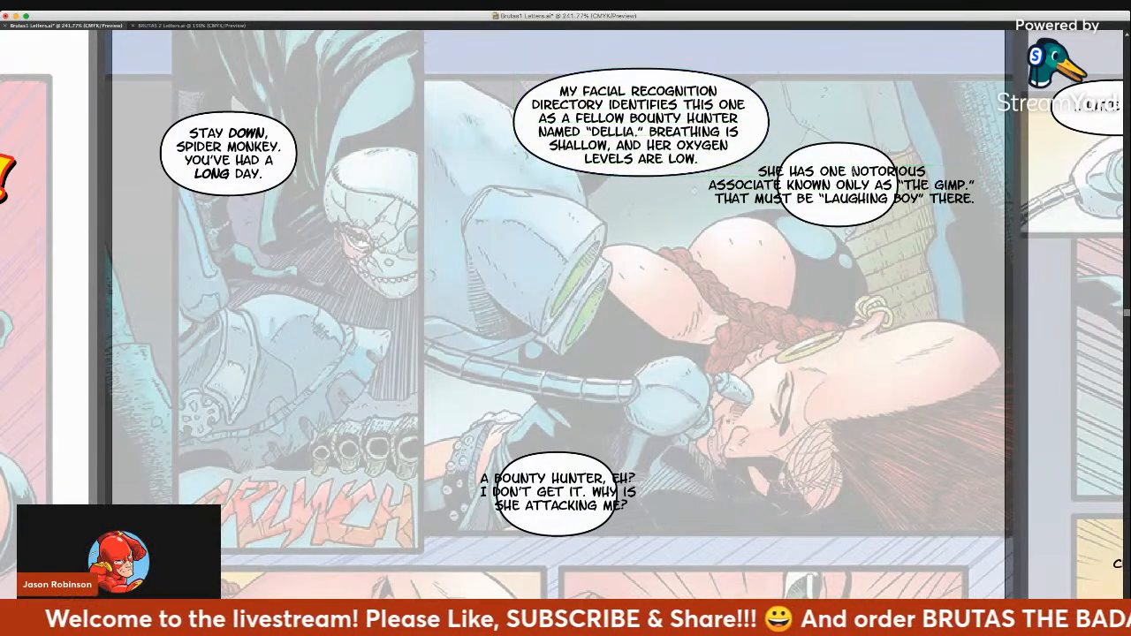
key(Return)
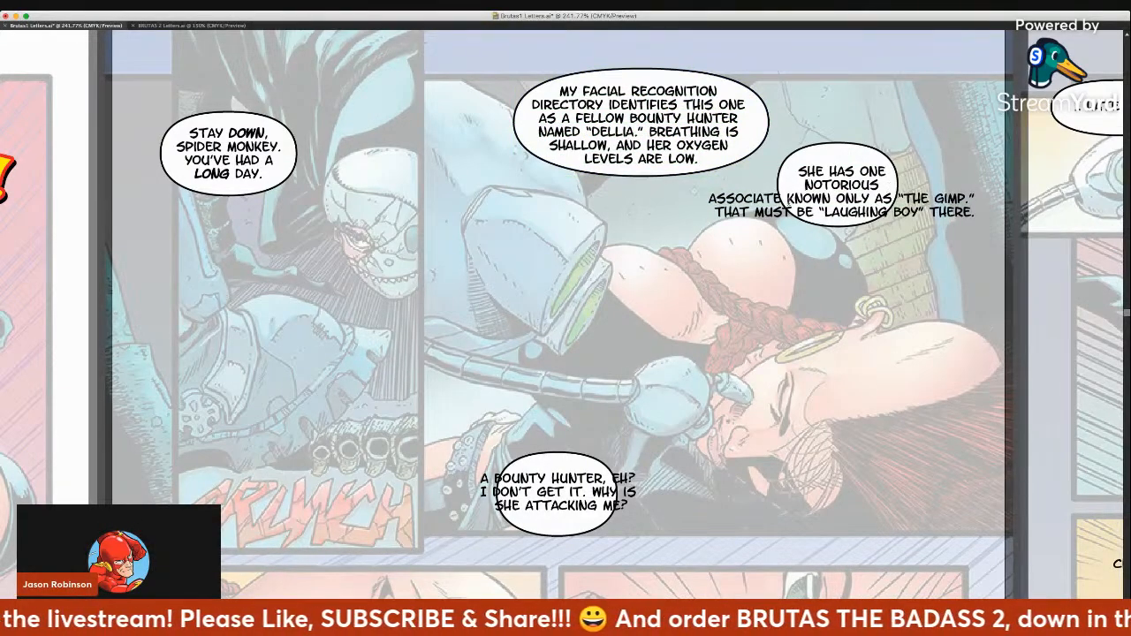
click(789, 198)
key(Return)
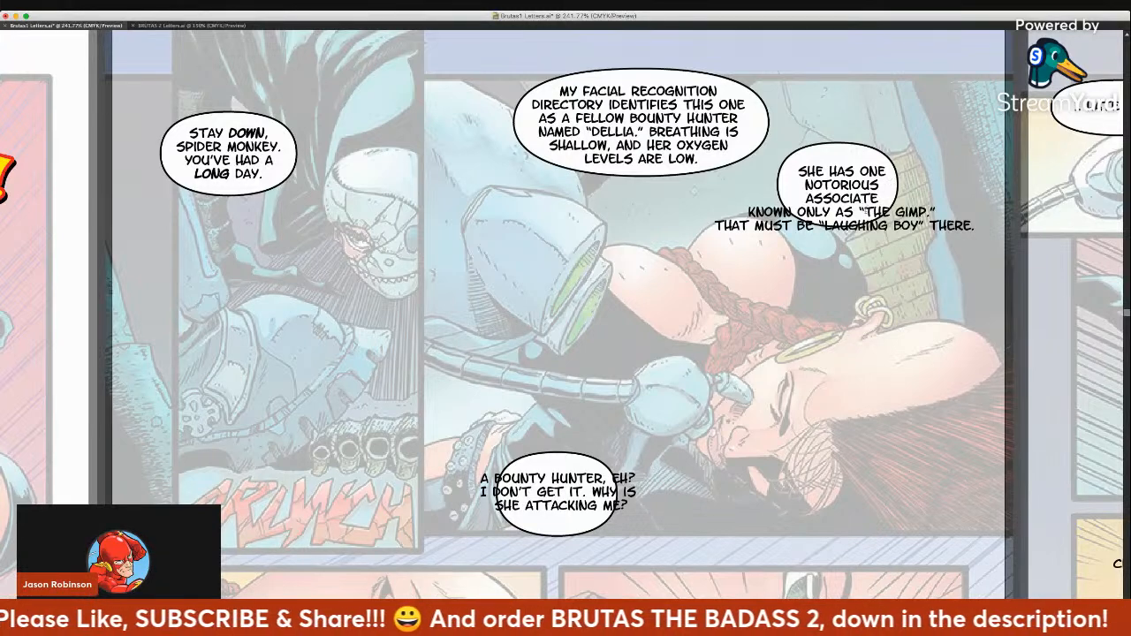
key(BackSpace)
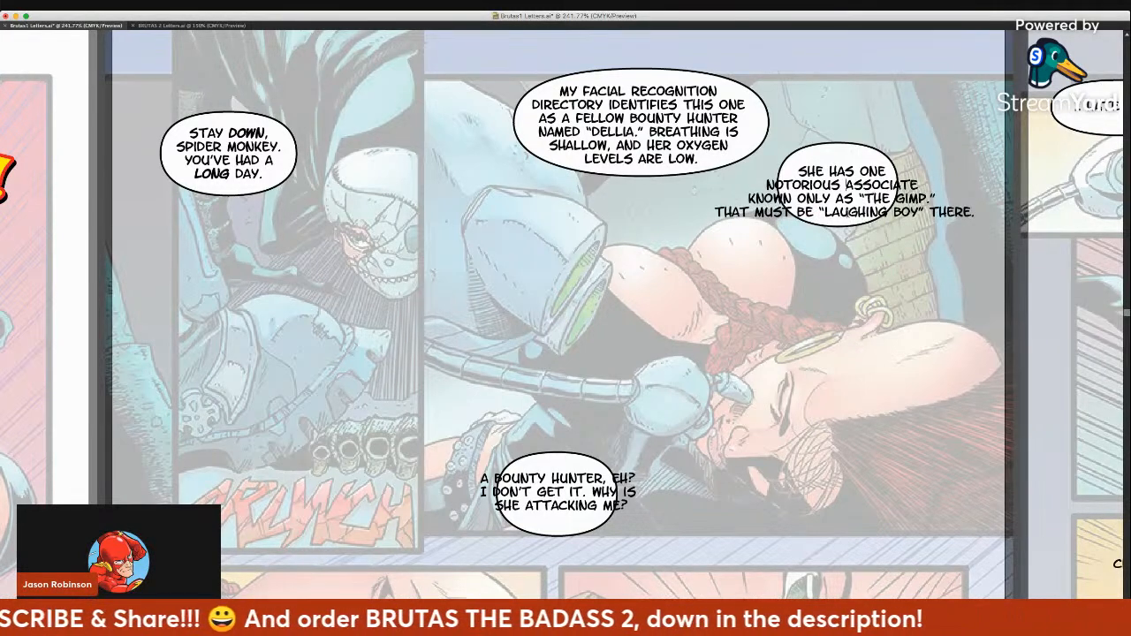
key(Return)
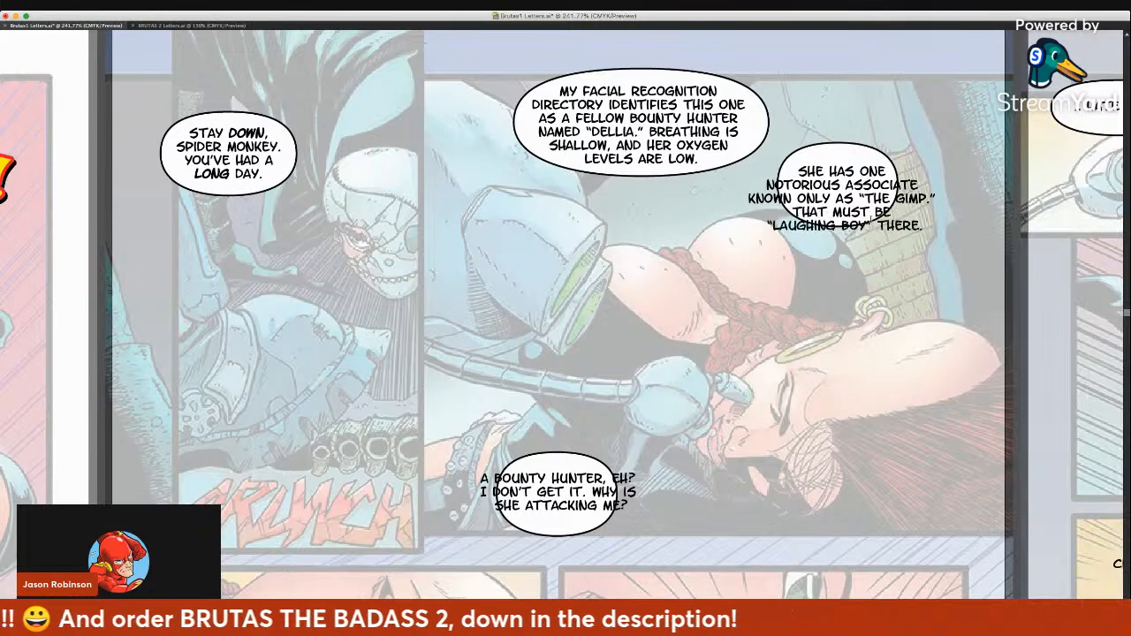
key(Return)
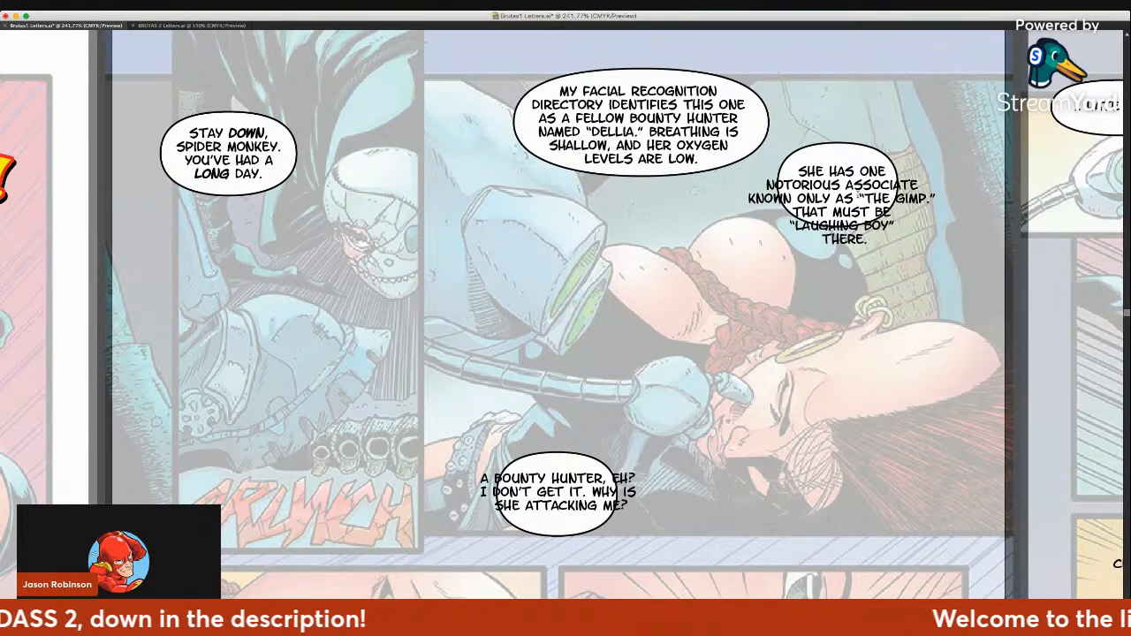
key(Return)
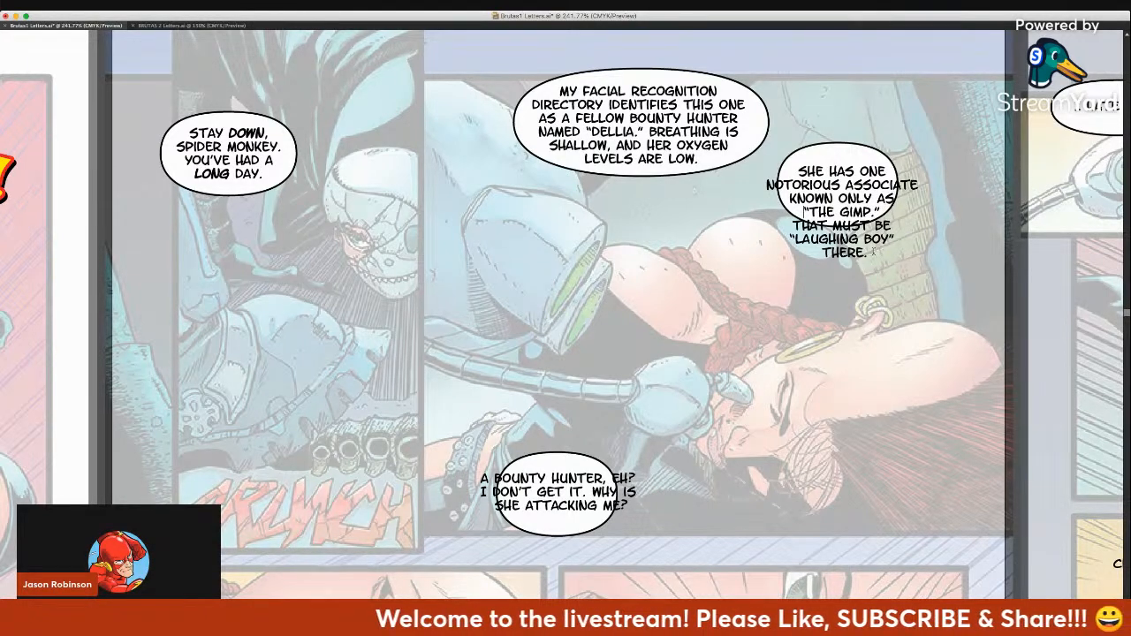
Remove the sentence "That must be 'Laughing Boy' there." from the "She has one" dialogue and the trailing space from its first line
drag(873, 252, 775, 224)
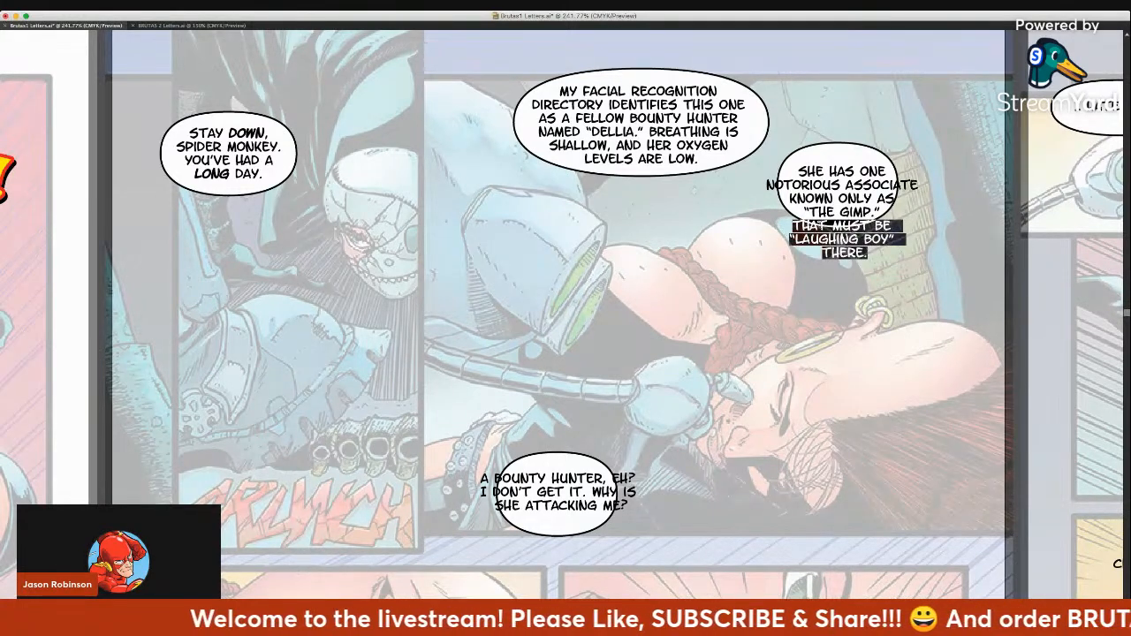
key(BackSpace)
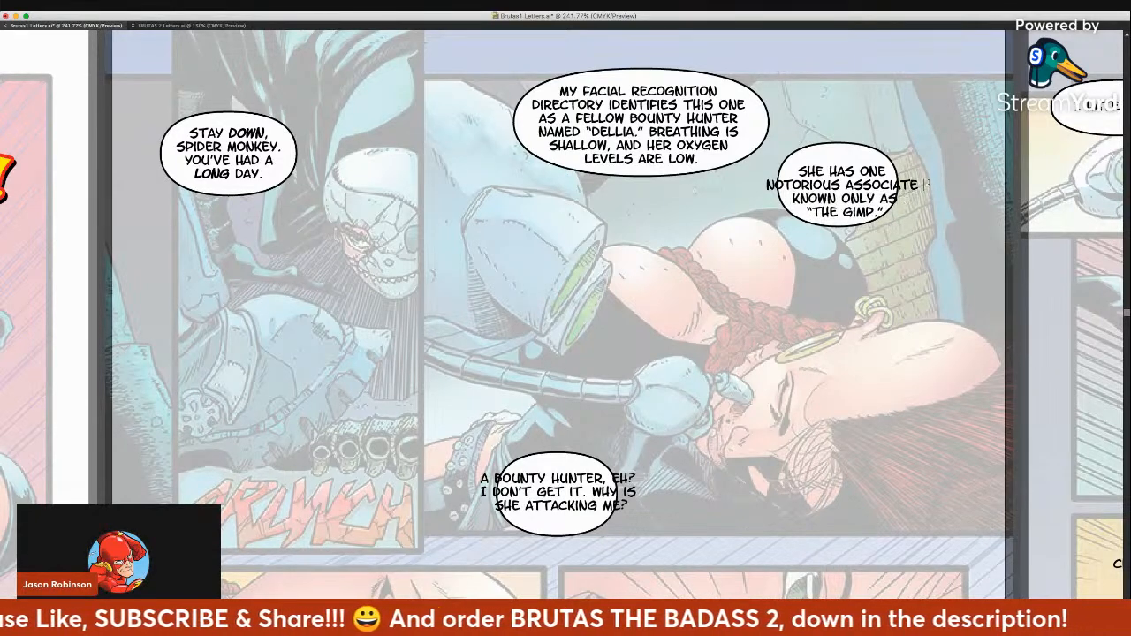
key(BackSpace)
key(BackSpace)
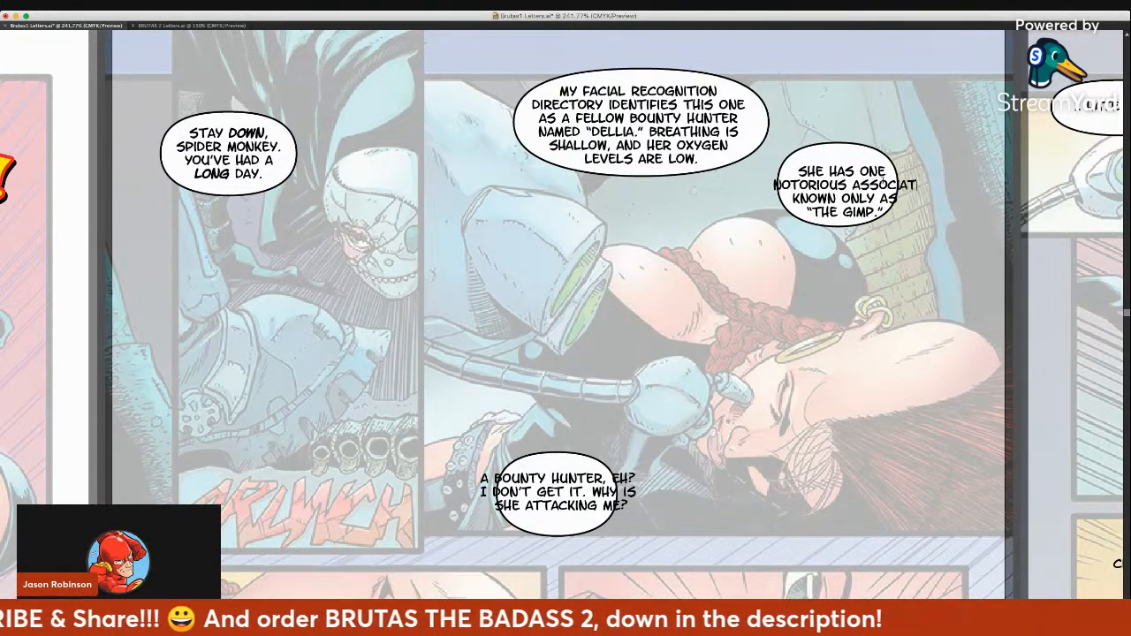
key(super+z)
click(892, 171)
key(BackSpace)
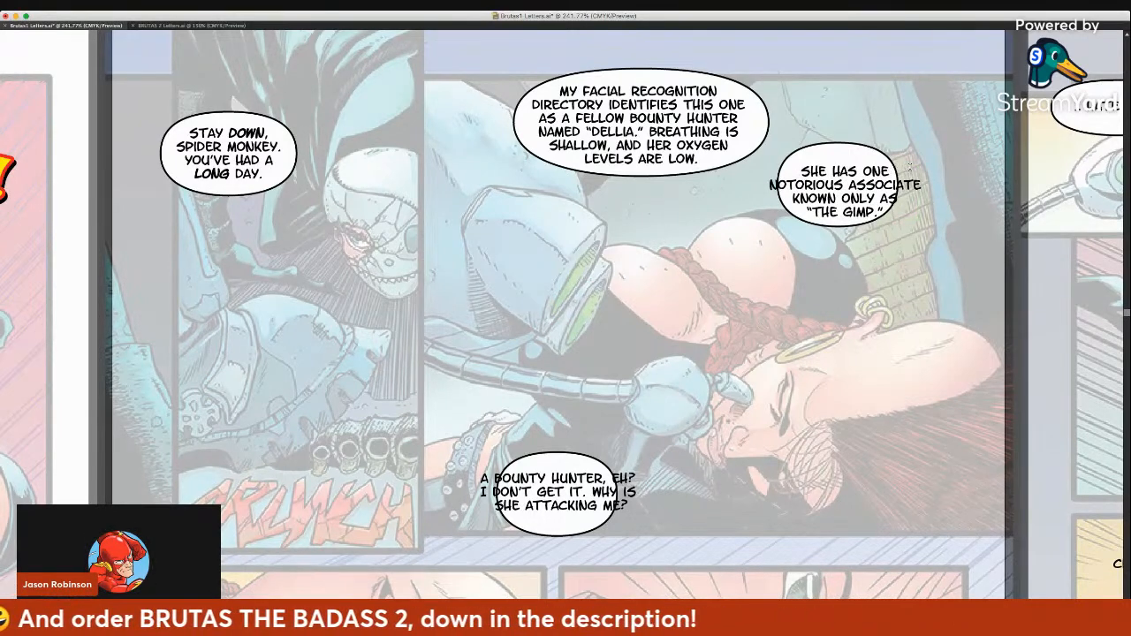
Rebreak the "She has one" dialogue so its lines end after "notorious", "associate", "known only" and "The Gimp."
click(850, 185)
key(Return)
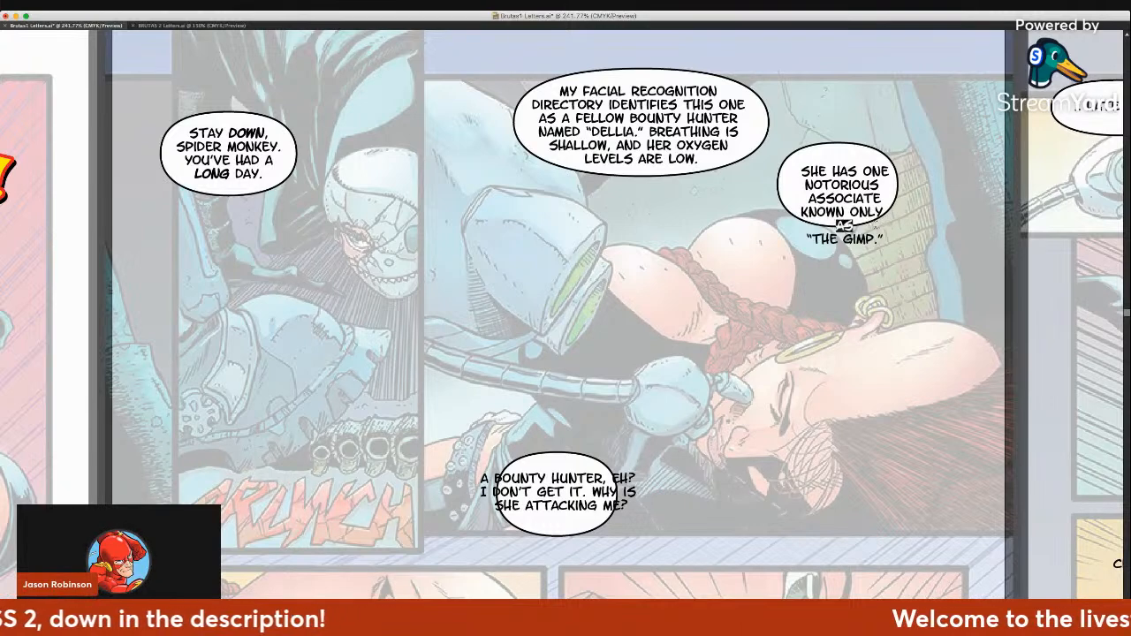
click(813, 239)
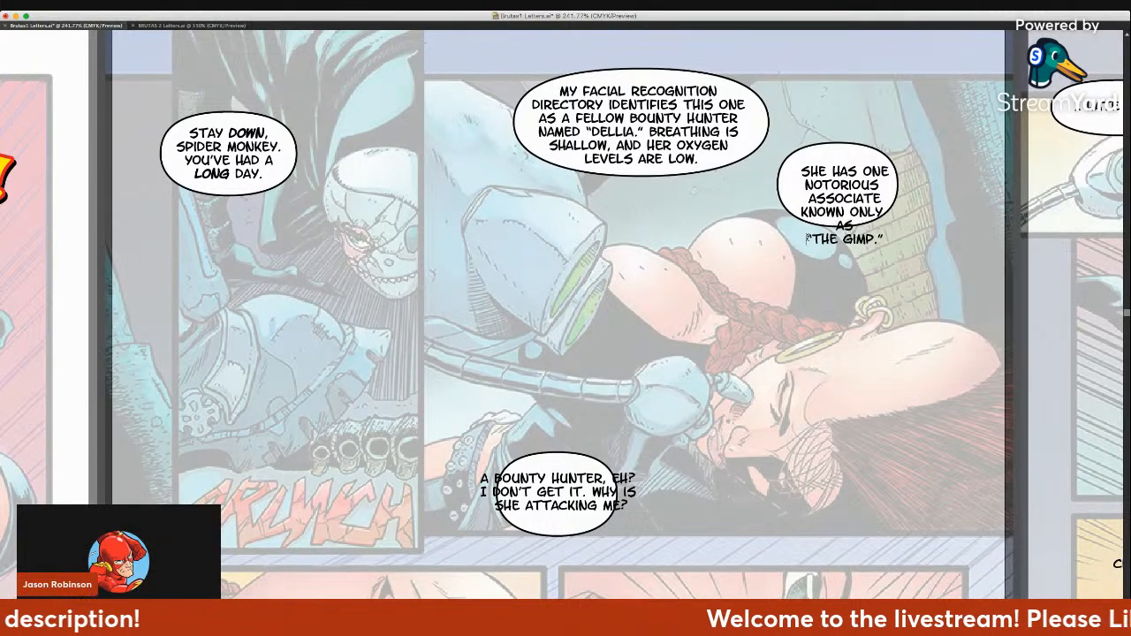
key(BackSpace)
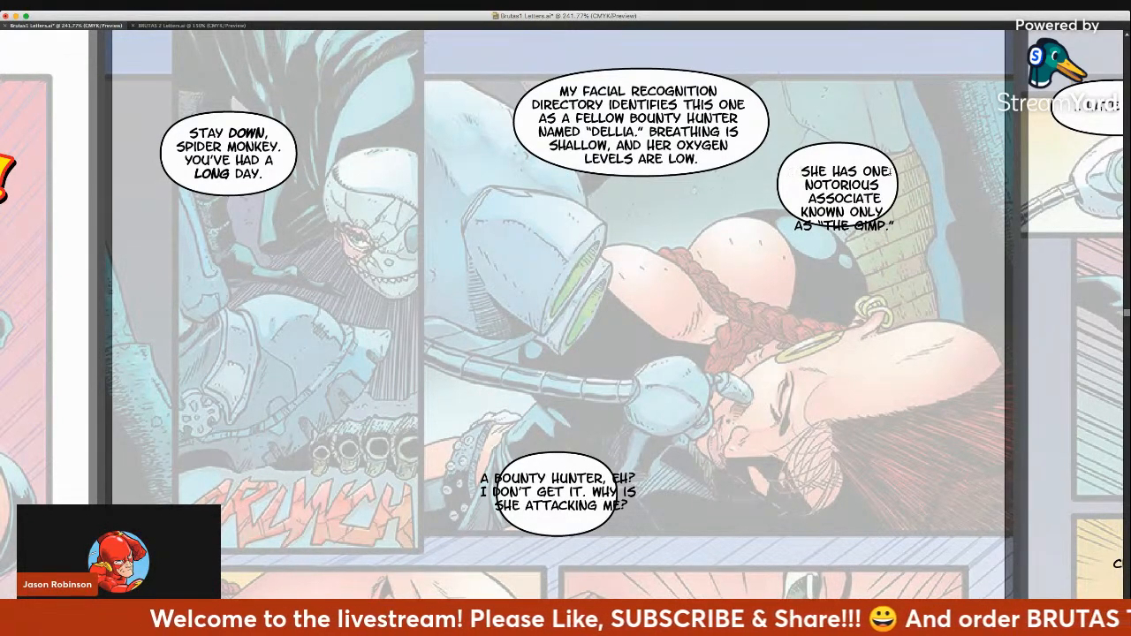
Remove the trailing spaces from the remaining lines of the "She has one" dialogue
triple_click(889, 170)
click(886, 184)
key(BackSpace)
triple_click(889, 197)
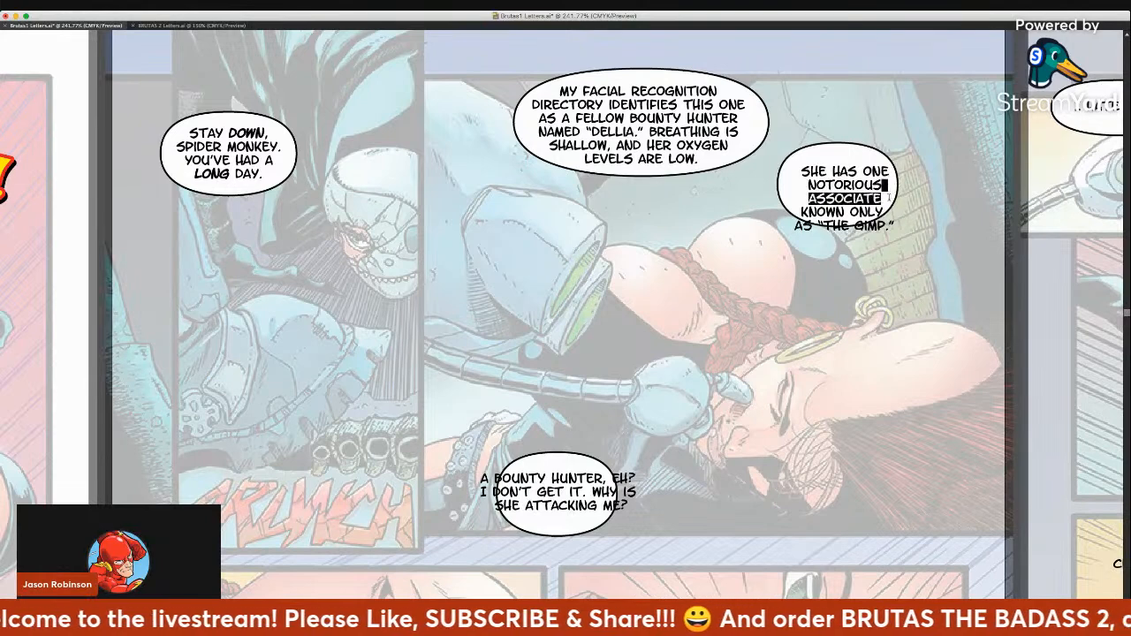
click(879, 199)
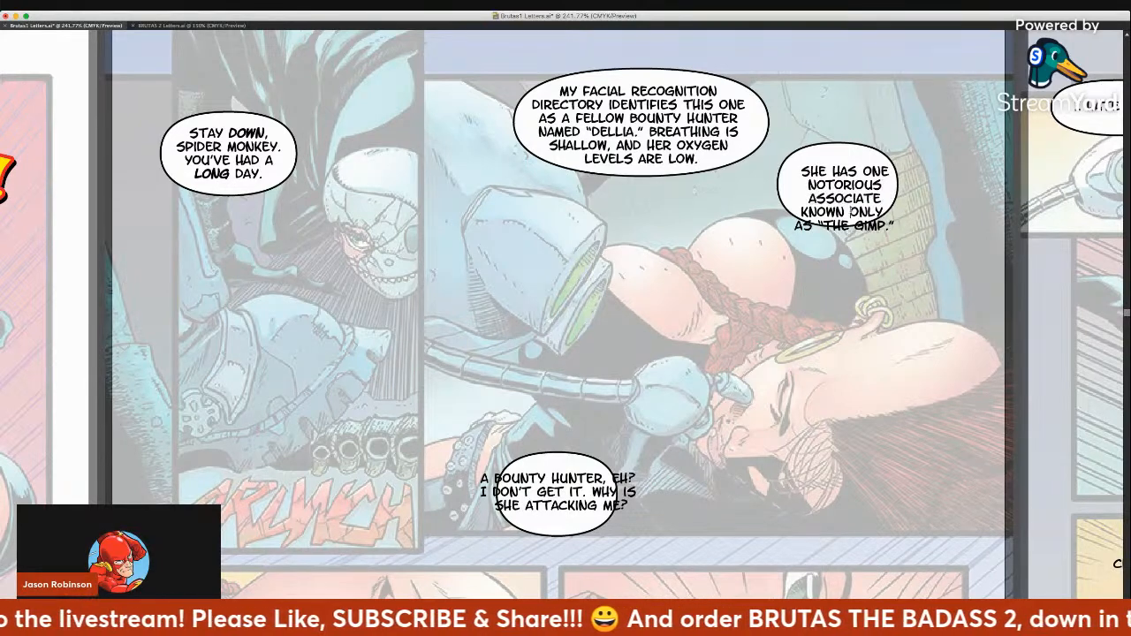
click(899, 212)
key(BackSpace)
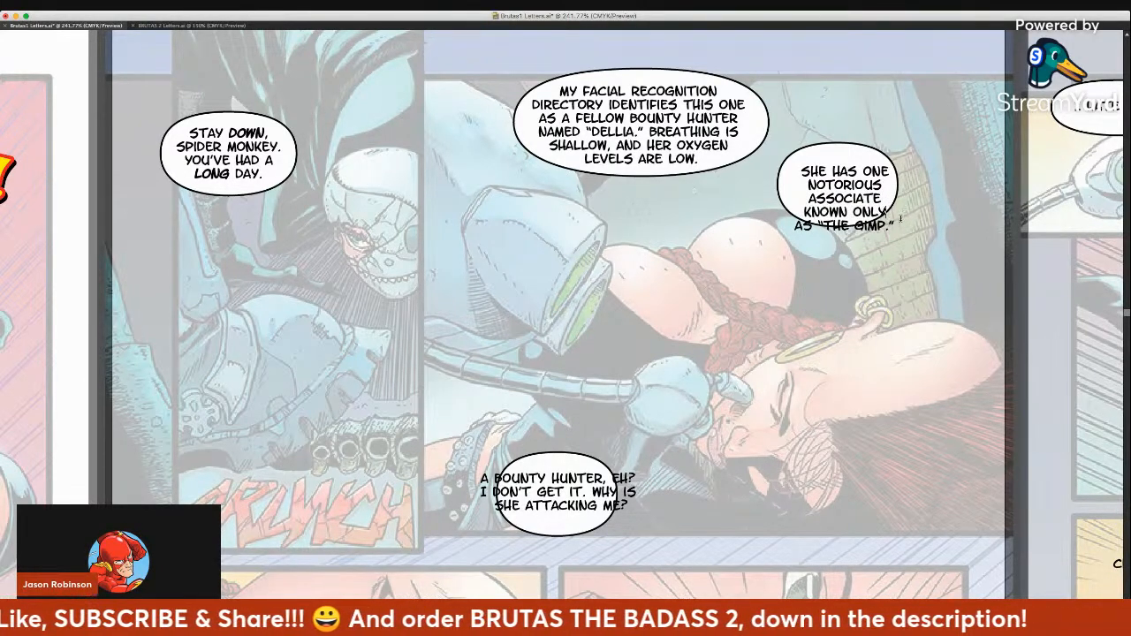
click(901, 223)
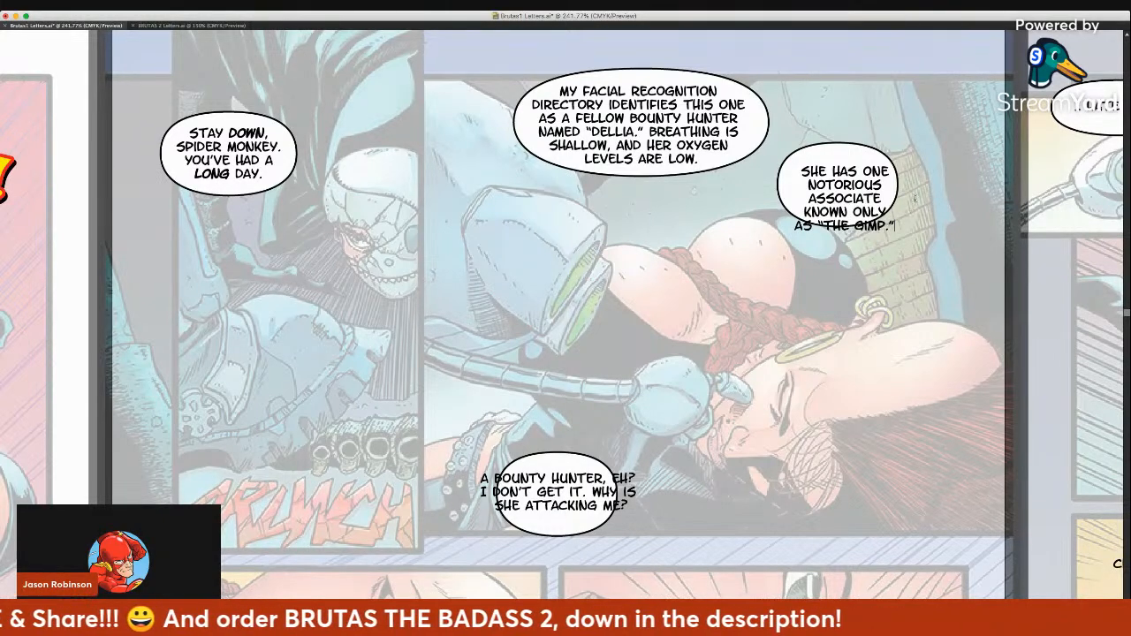
Move the "She has one" dialogue and its balloon up against the "My facial recognition" balloon
click(857, 196)
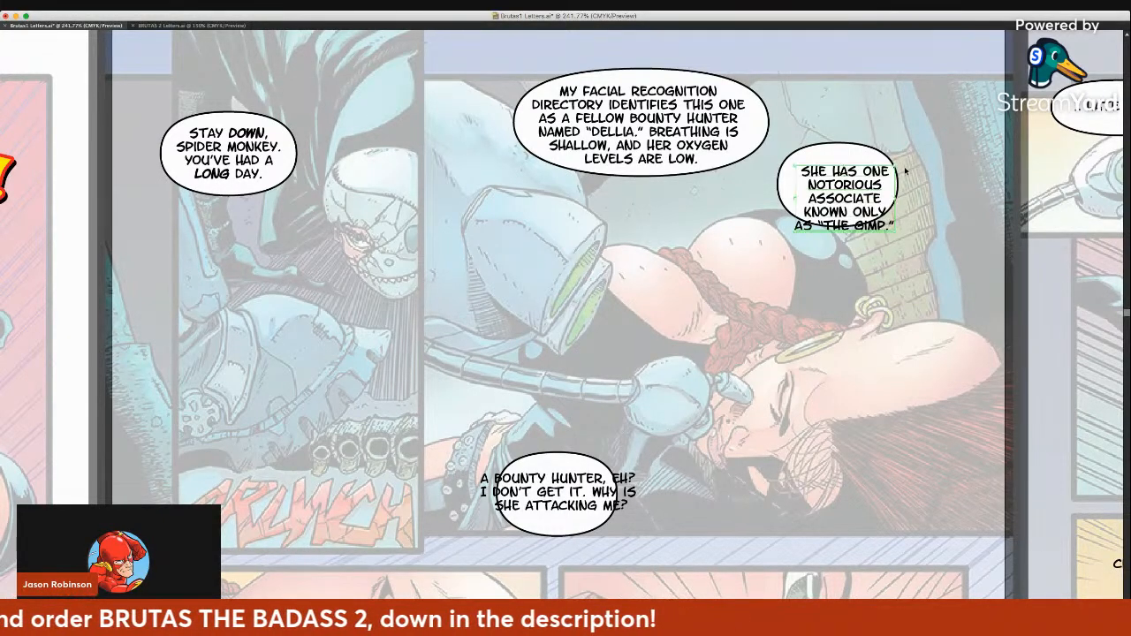
mouse_move(851, 197)
mouse_down()
mouse_move(849, 177)
mouse_move(849, 210)
mouse_up()
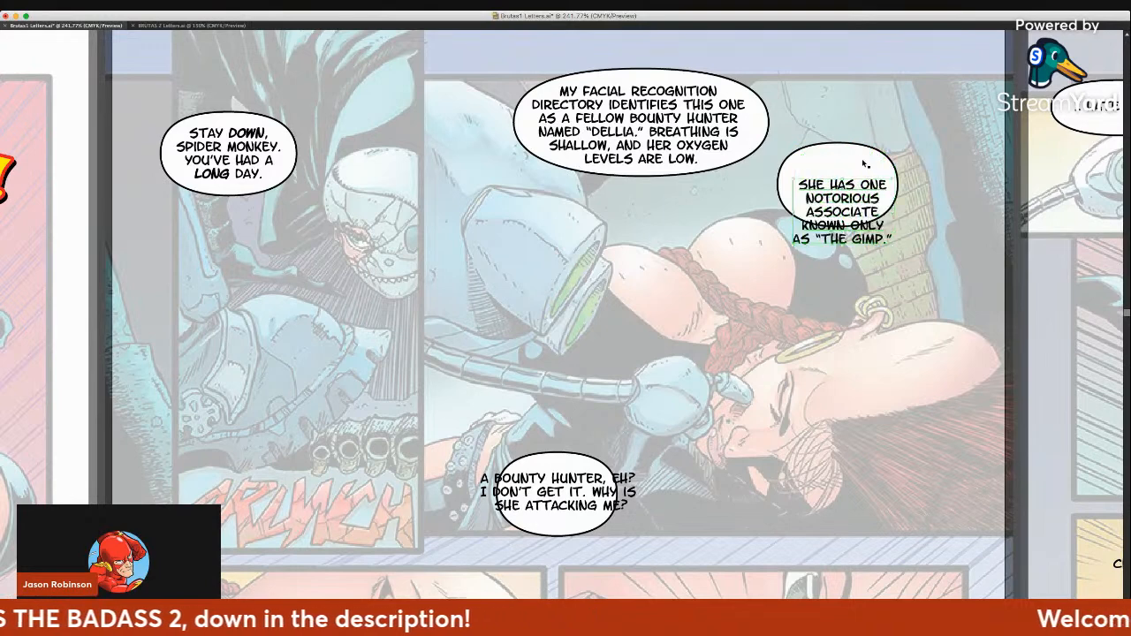
drag(852, 157, 838, 125)
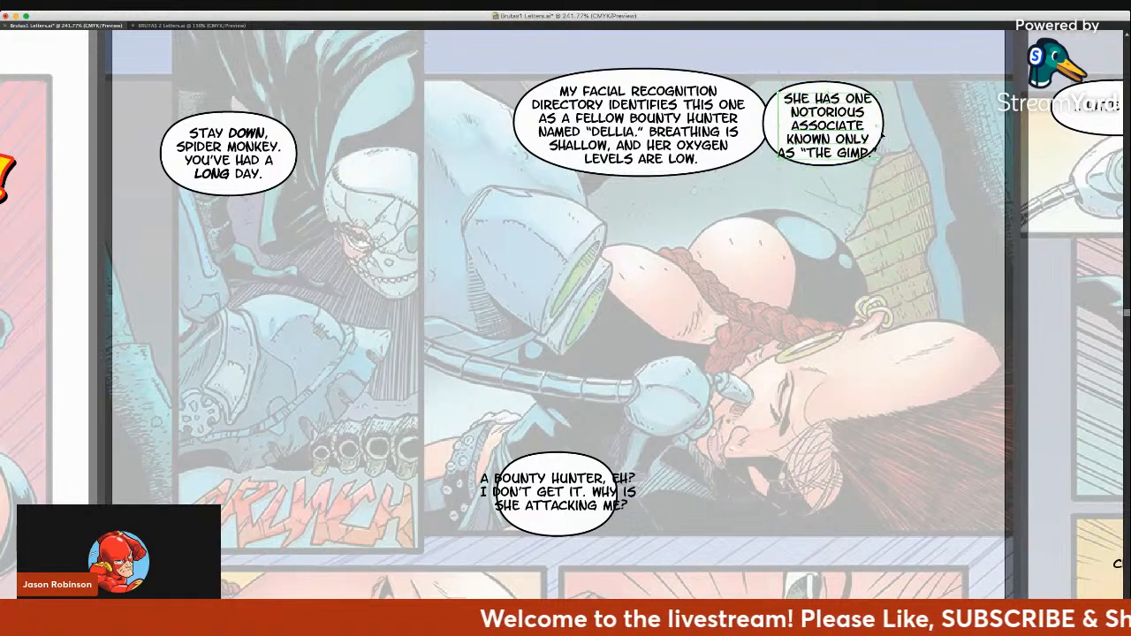
Enlarge the "She has one" balloon slightly in height and width so all five lines of dialogue fit inside
click(824, 171)
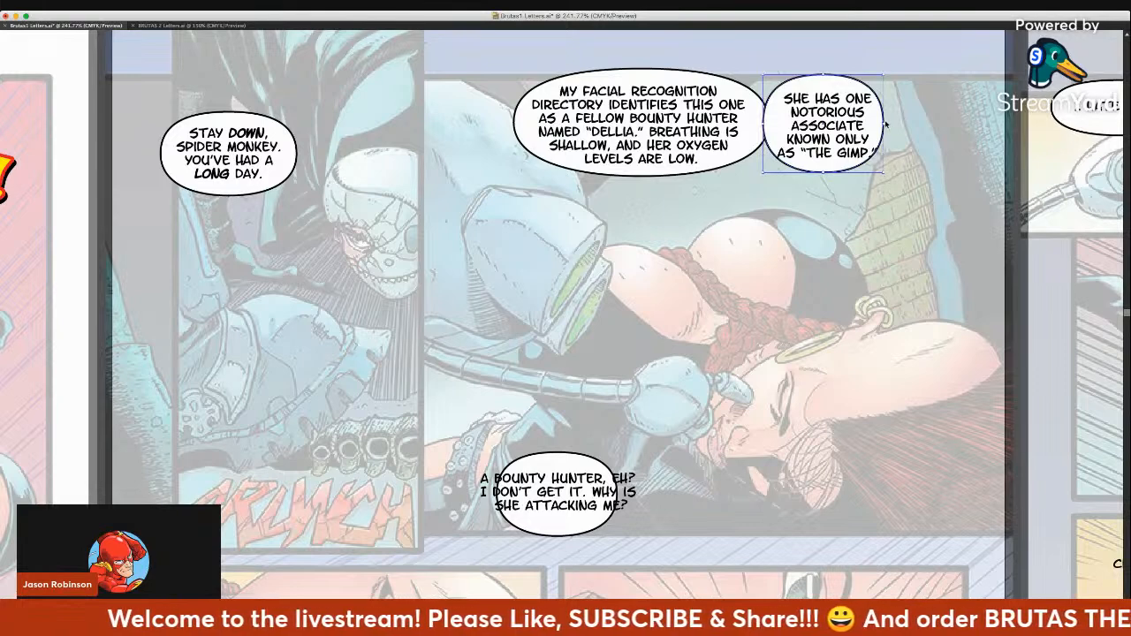
drag(885, 124, 894, 128)
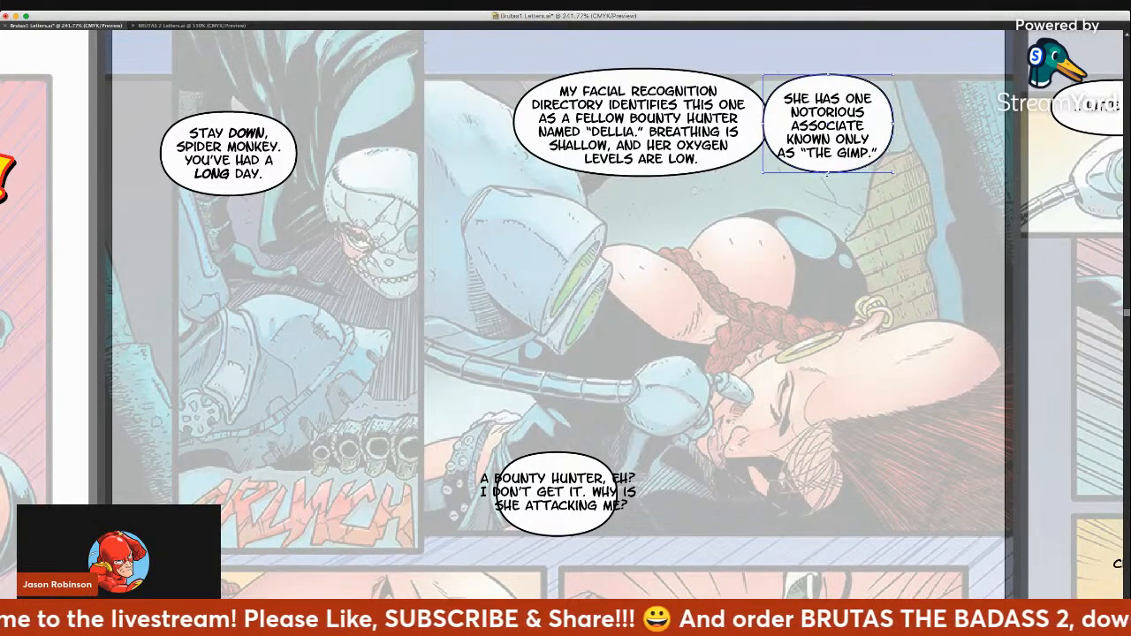
drag(827, 174, 828, 179)
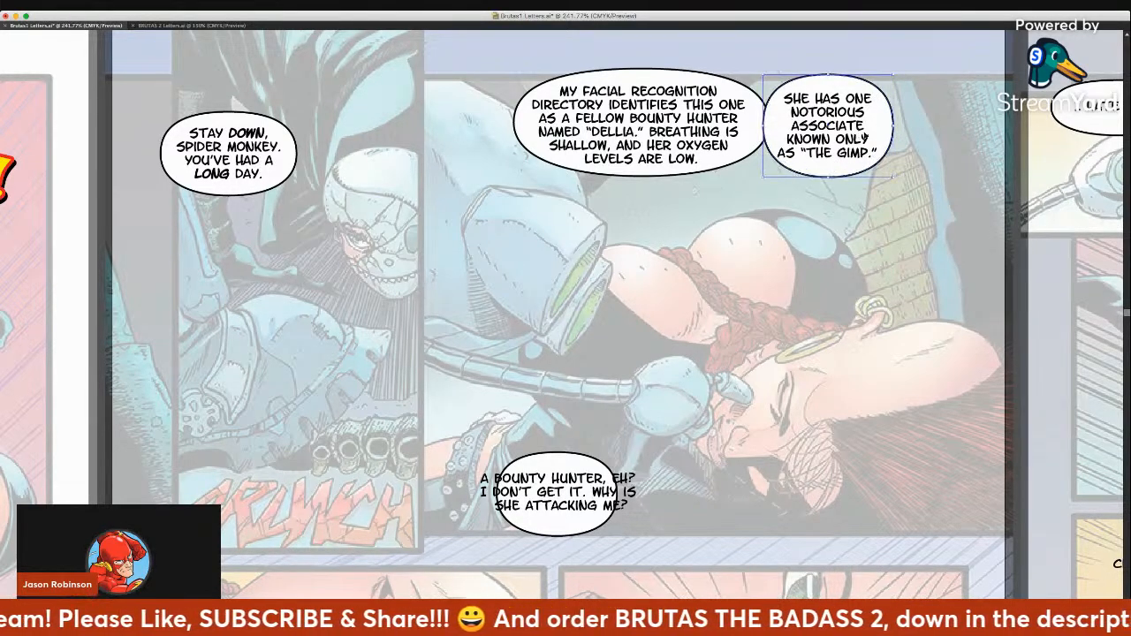
key(super+shift+a)
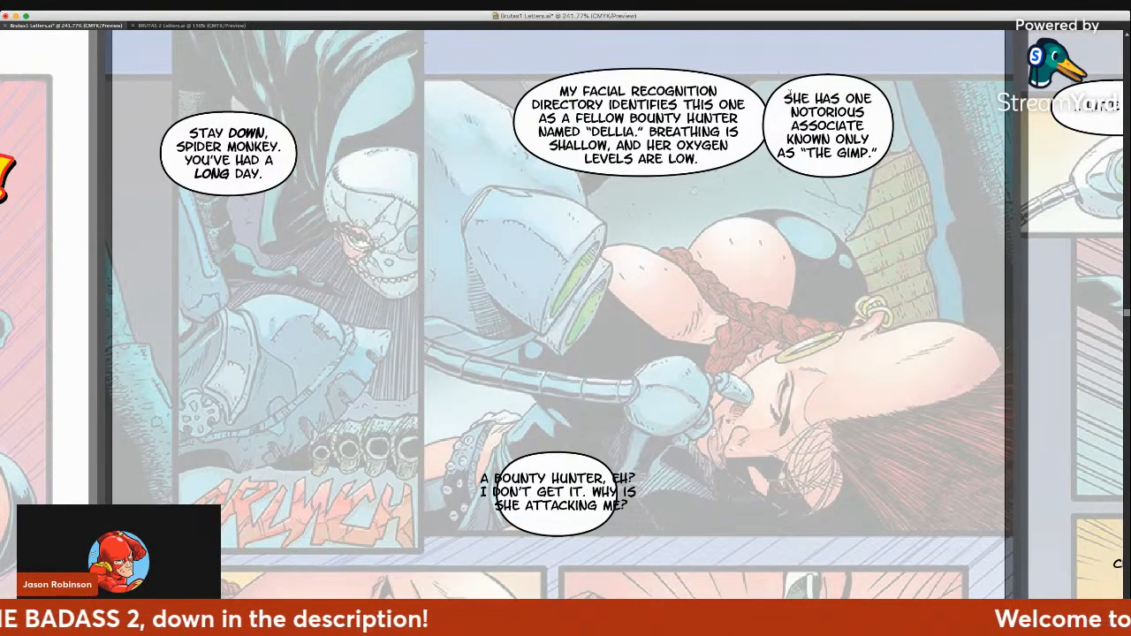
Rebreak the end of the "She has one" dialogue so its last two lines read "known only as" and "The Gimp."
drag(785, 96, 879, 157)
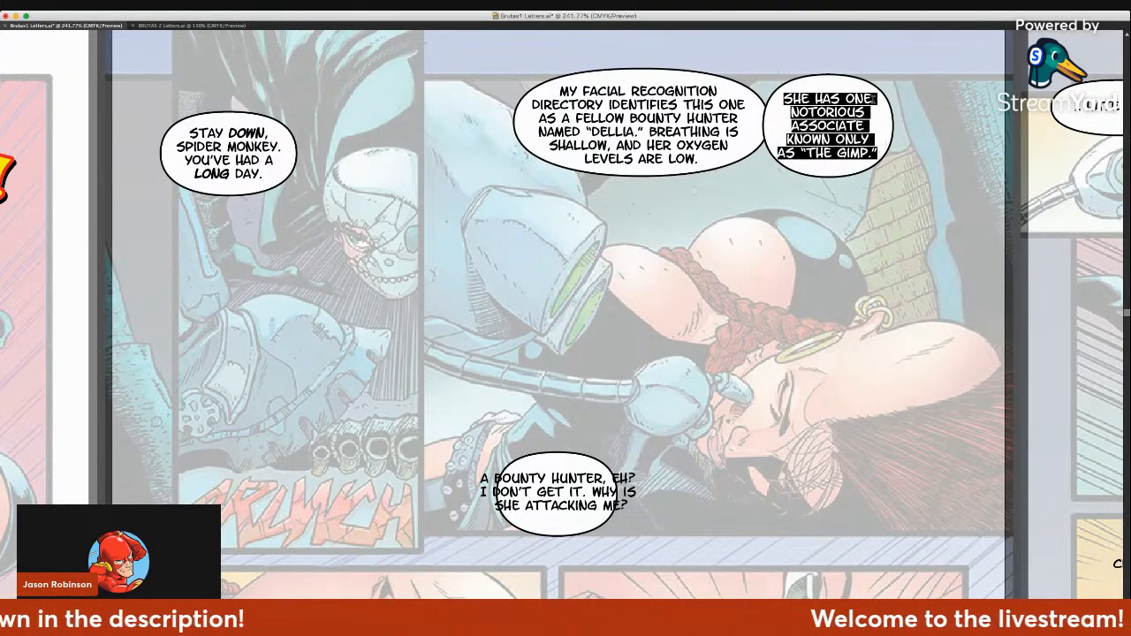
click(874, 99)
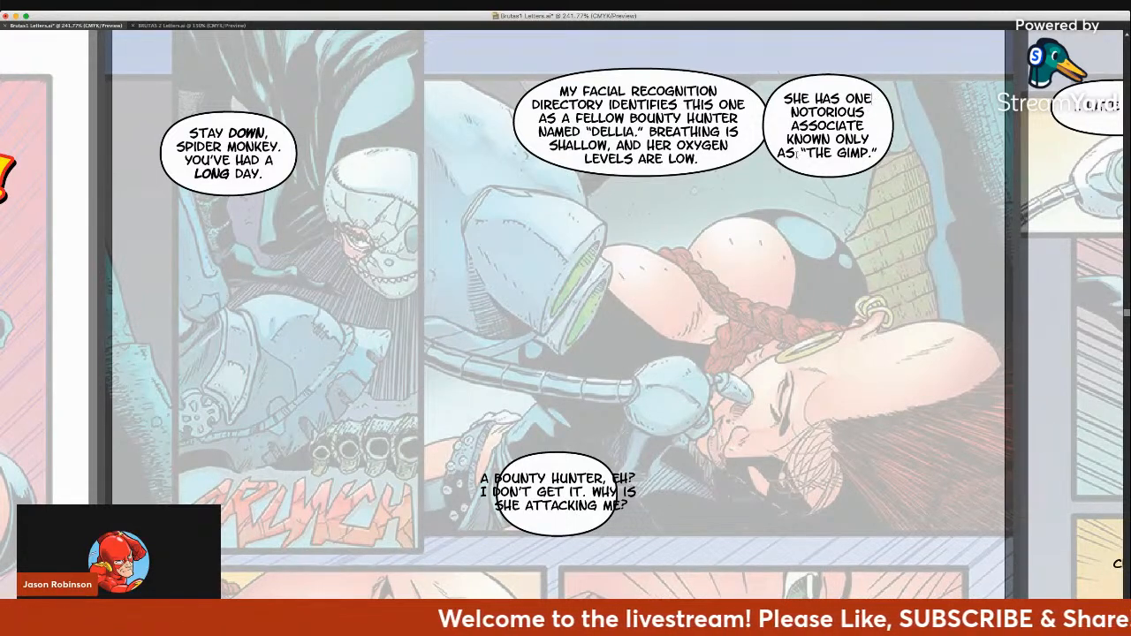
click(777, 153)
key(BackSpace)
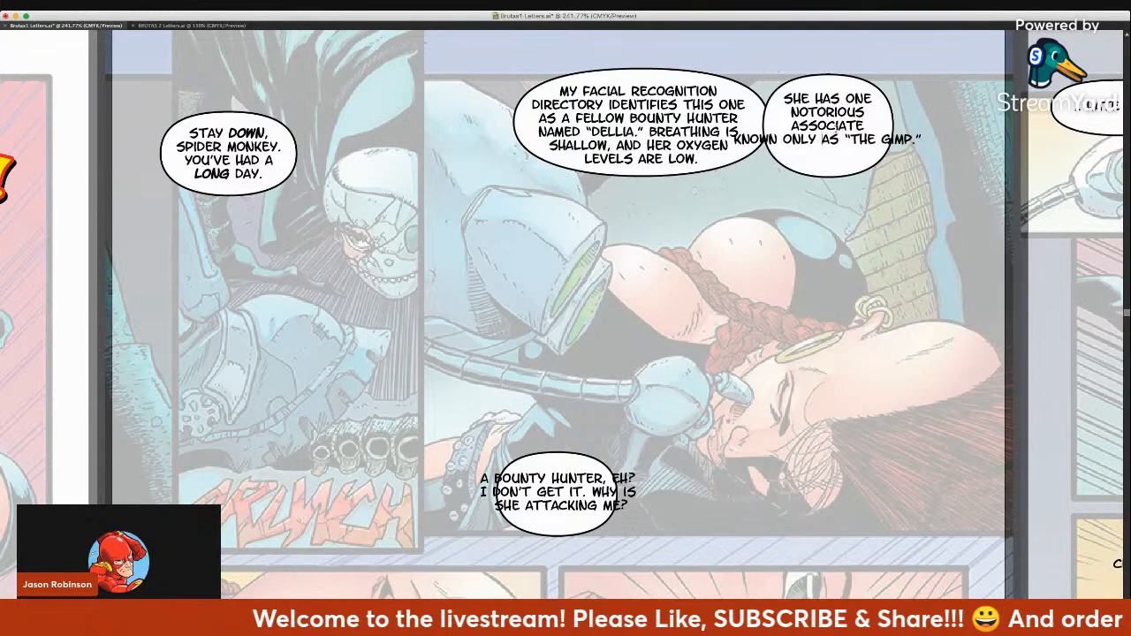
key(Right)
key(Right)
key(Right)
key(Return)
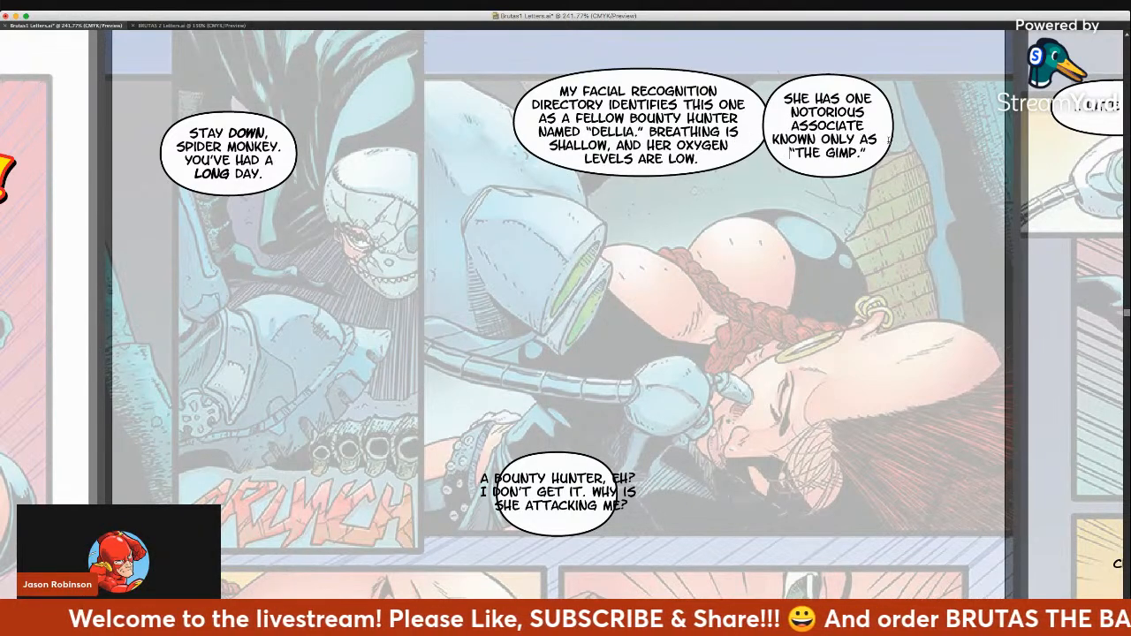
key(BackSpace)
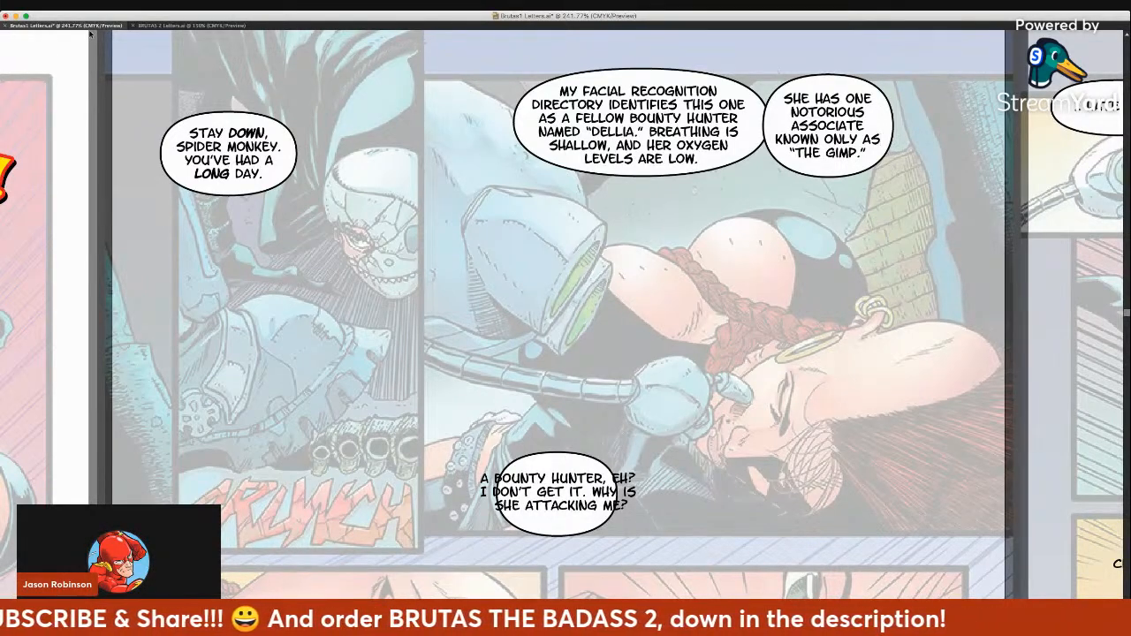
key(Escape)
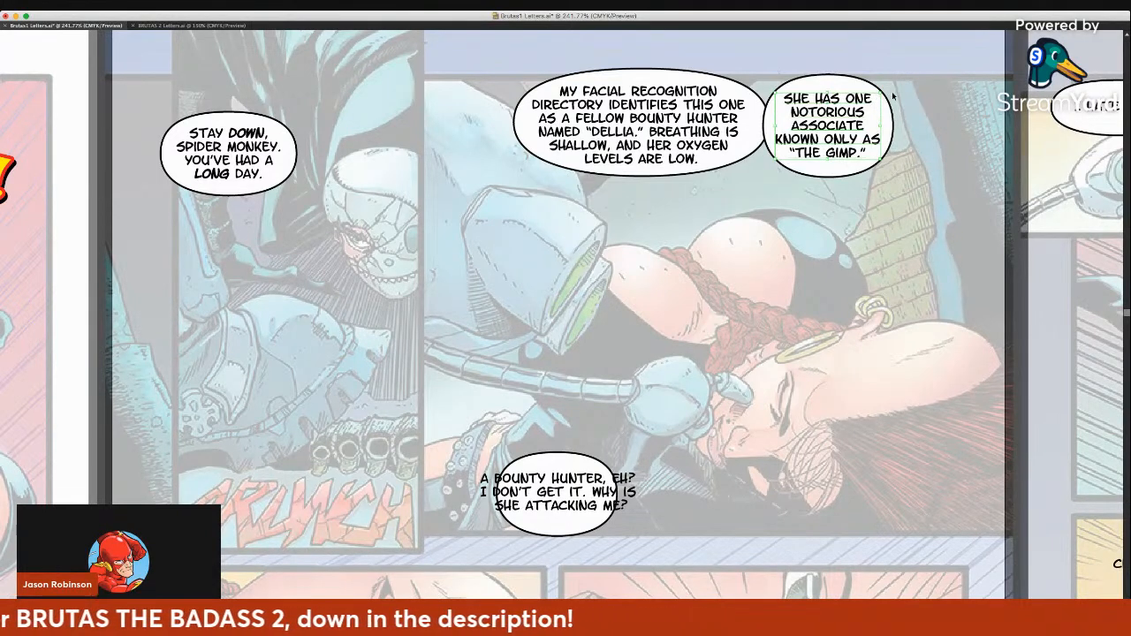
Add the dialogue "THAT MUST BE “LAUGHING BOY” THERE." and place it diagonally below the "She has one" balloon, near the panel's right edge
click(894, 202)
text(THAT MUST BE "LAUGHING BOY" THERE.)
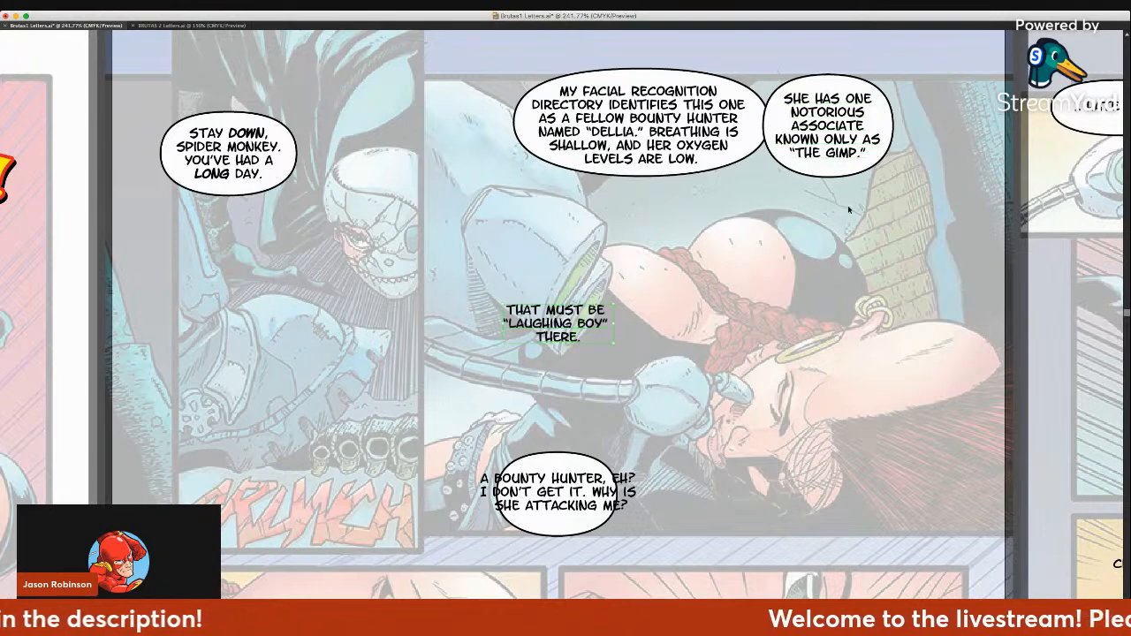
drag(606, 323, 938, 231)
click(972, 127)
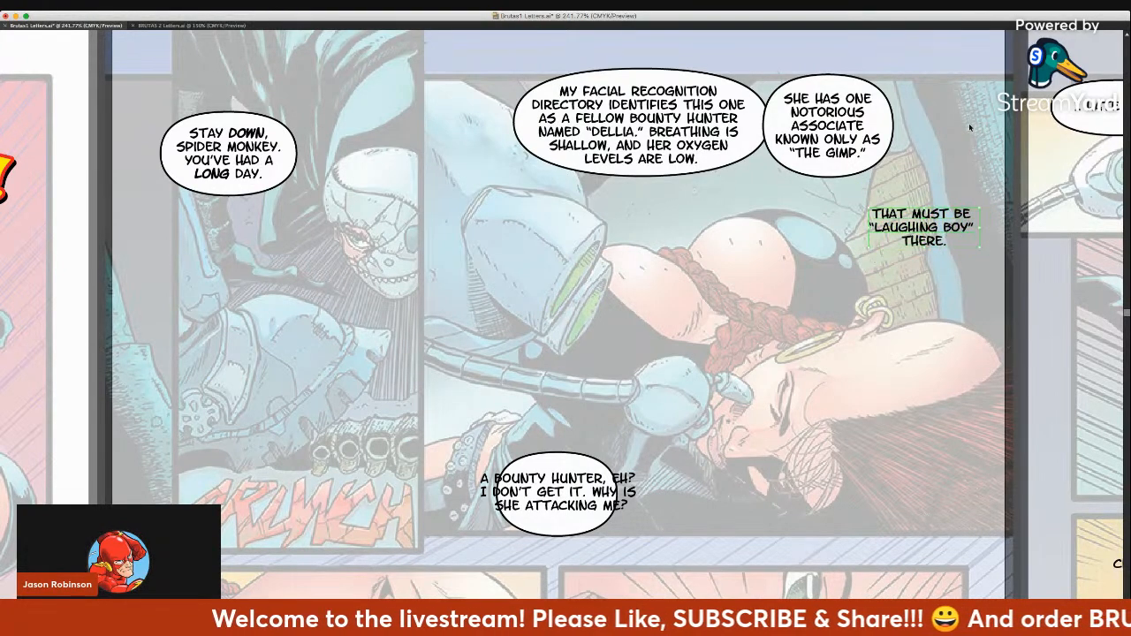
Duplicate the "She has one" balloon and place the copy behind the "That must be" dialogue
click(878, 97)
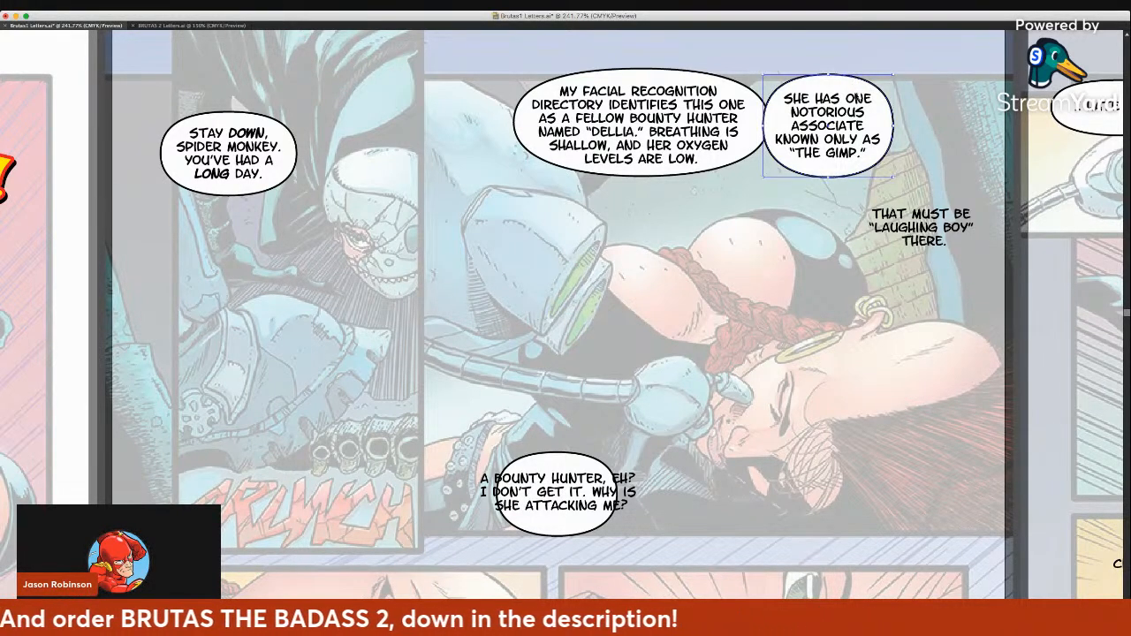
key(a)
key(v)
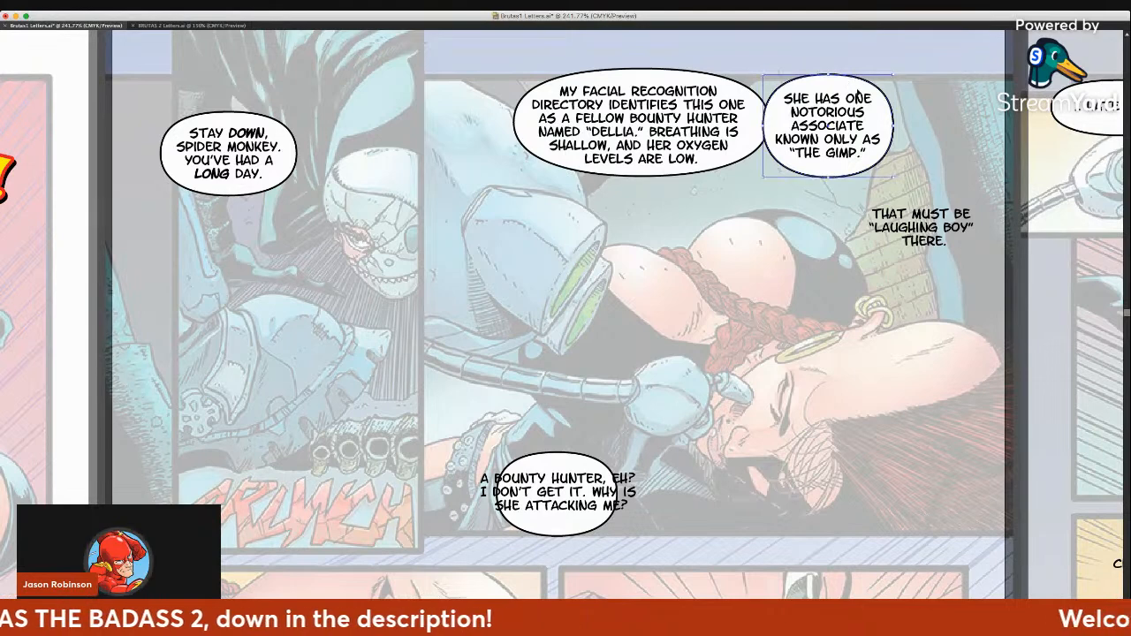
drag(850, 83, 938, 226)
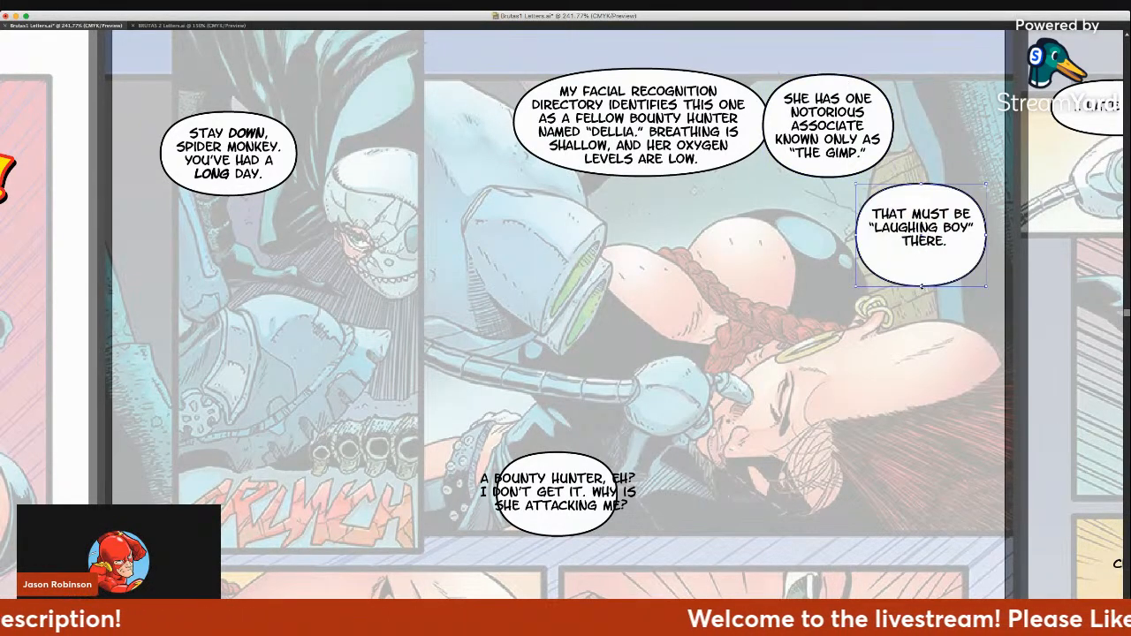
Reduce the height of the "That must be" balloon to fit its three lines and centre it around the dialogue
drag(921, 285, 930, 262)
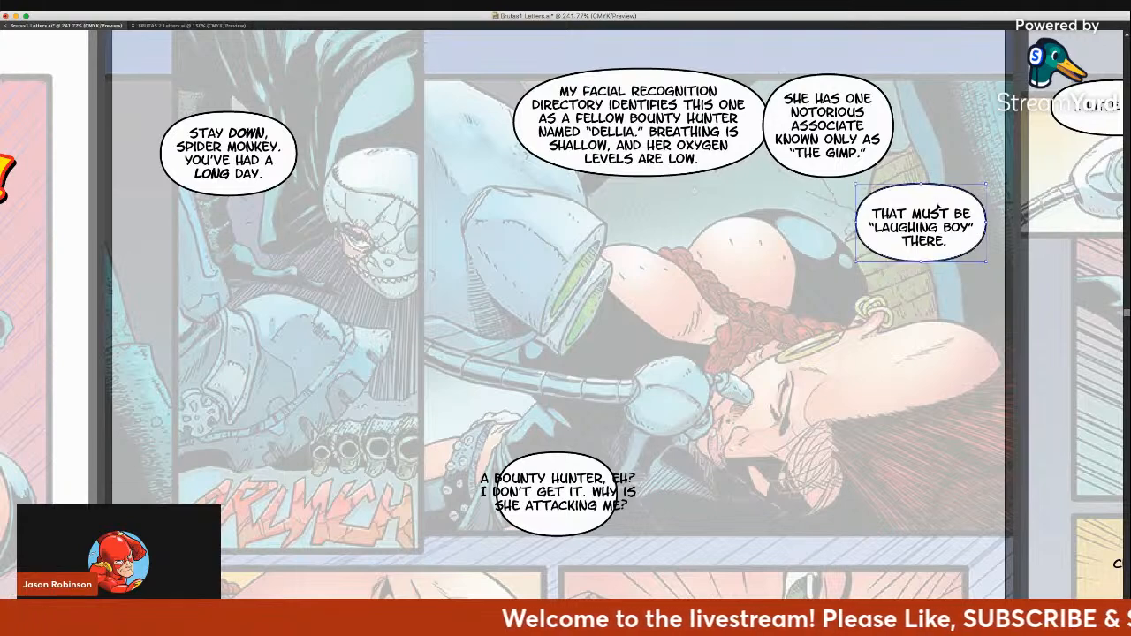
drag(938, 214, 937, 215)
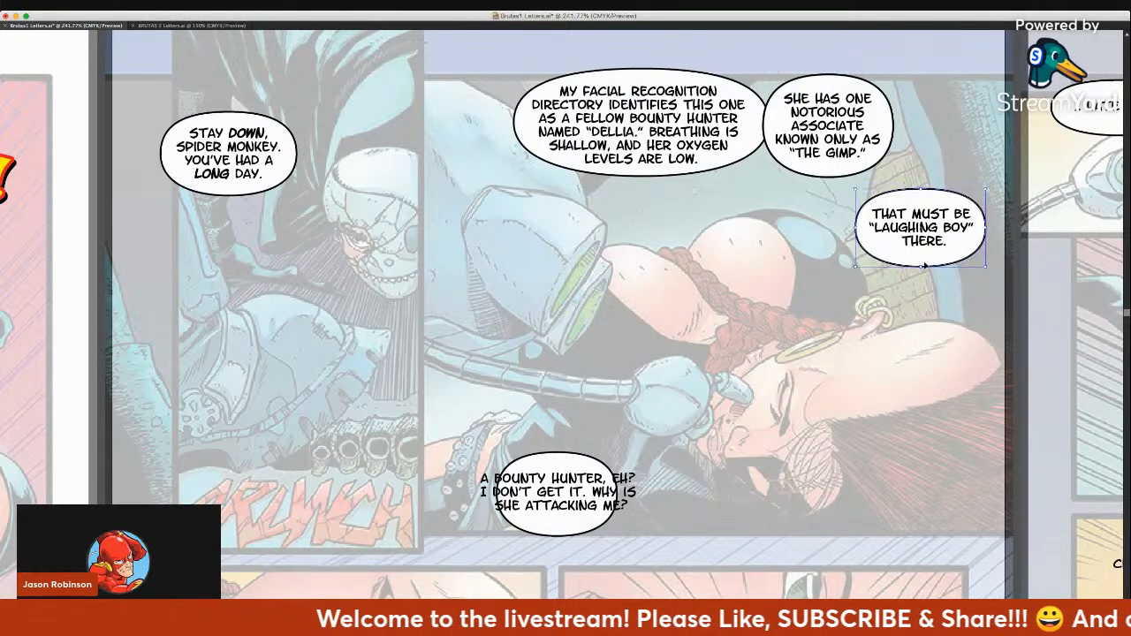
drag(921, 267, 922, 260)
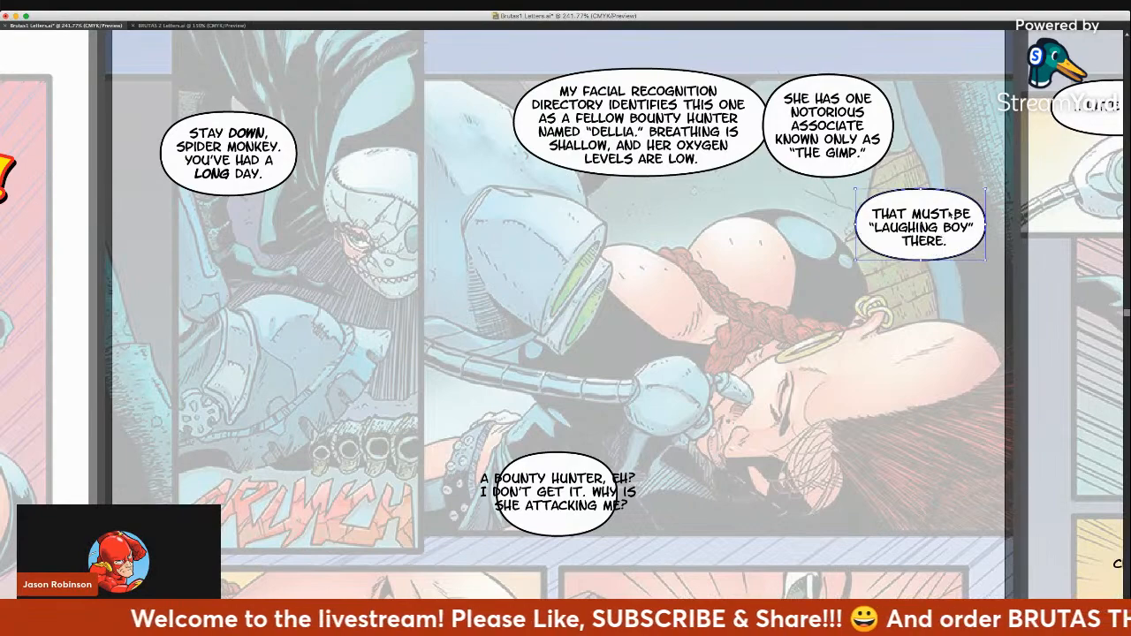
drag(941, 201, 943, 201)
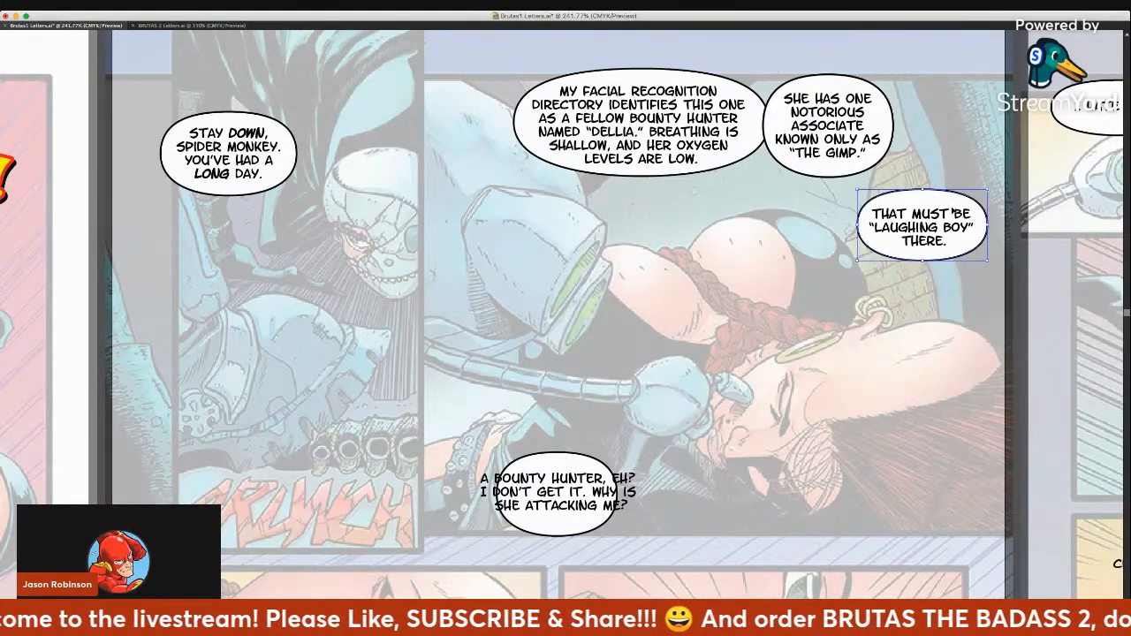
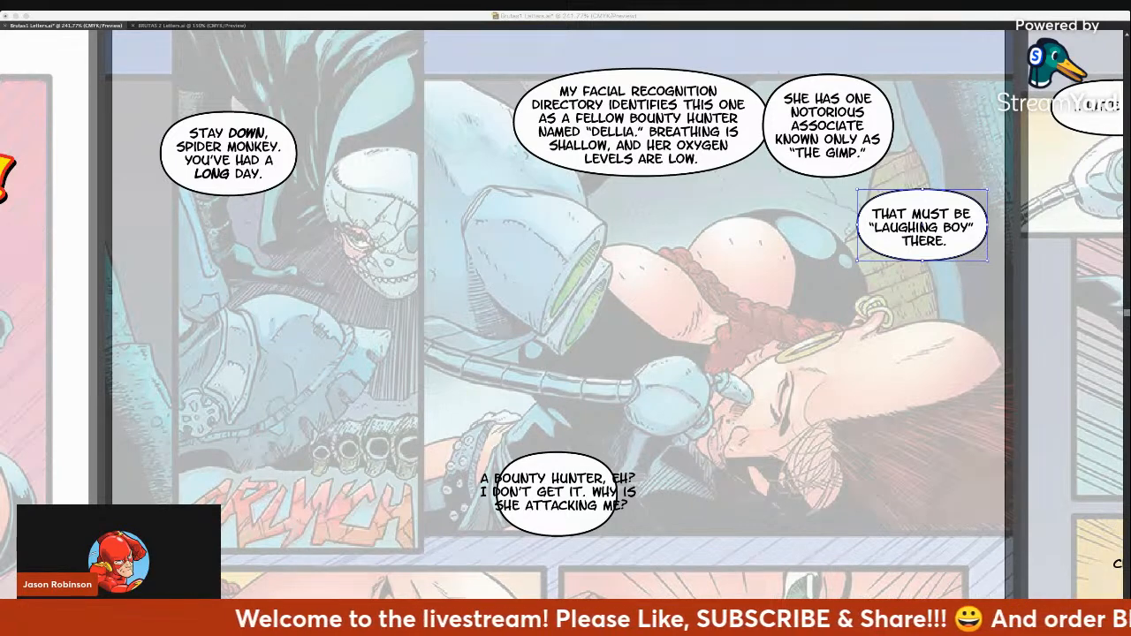
Select the "My facial recognition" and "She has one" balloons together with their dialogue
click(939, 367)
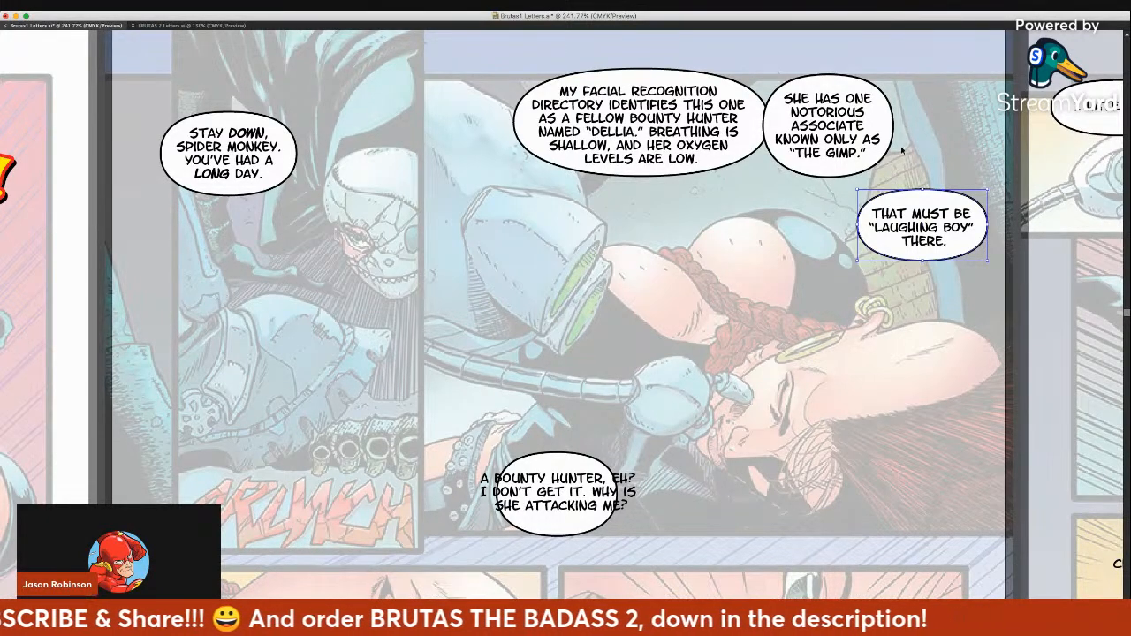
click(846, 177)
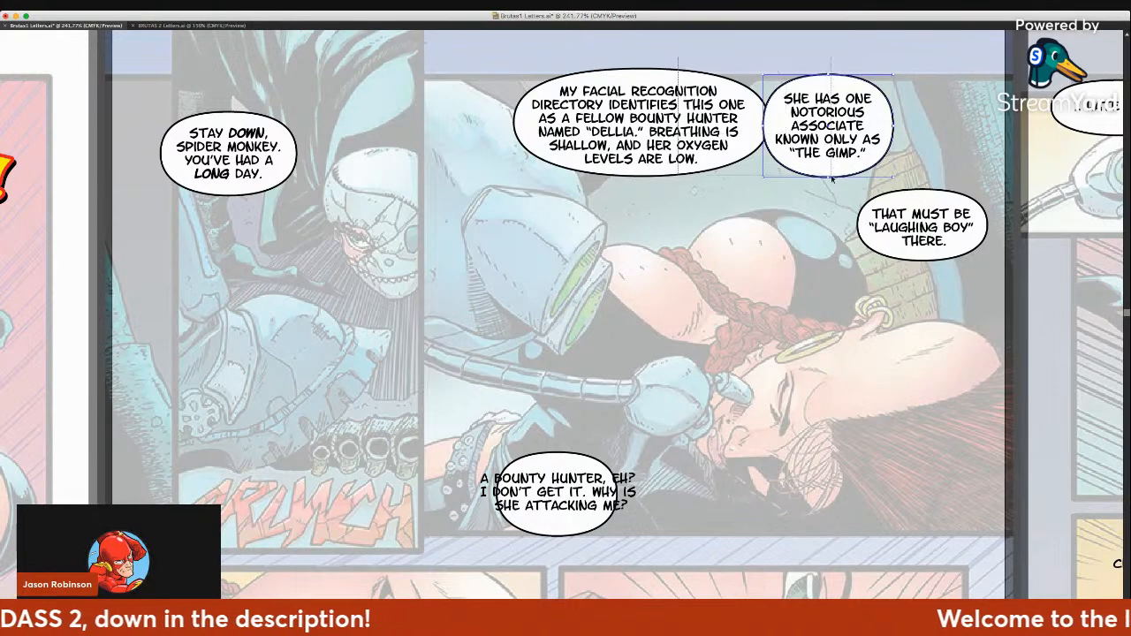
drag(832, 178, 830, 179)
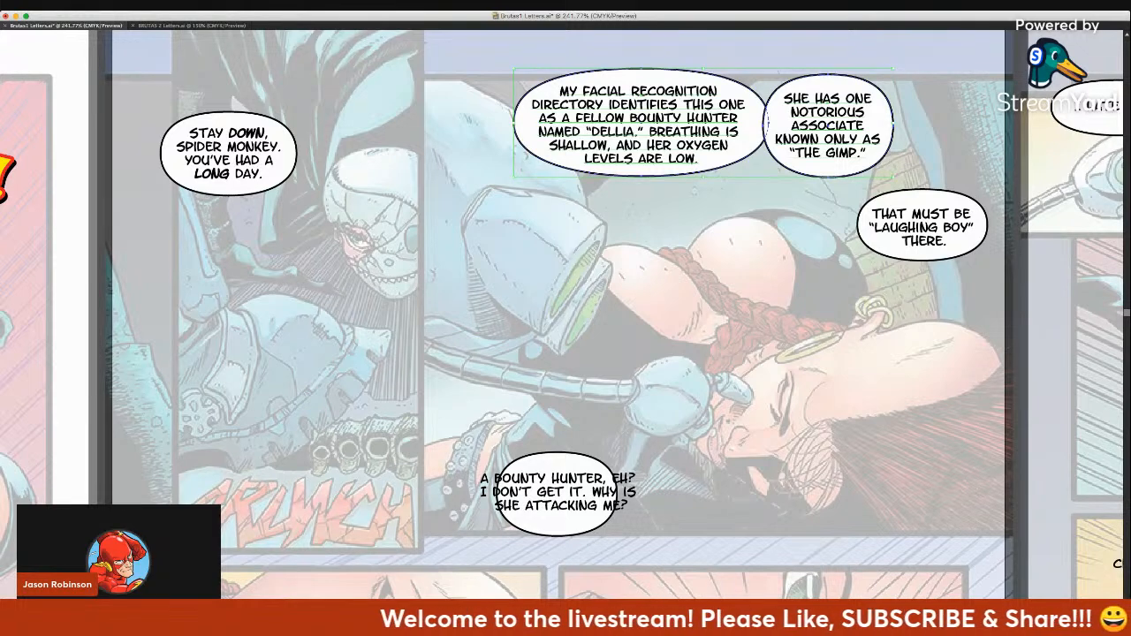
Align the two adjoining upper balloons with their captions and nudge them up slightly
click(698, 7)
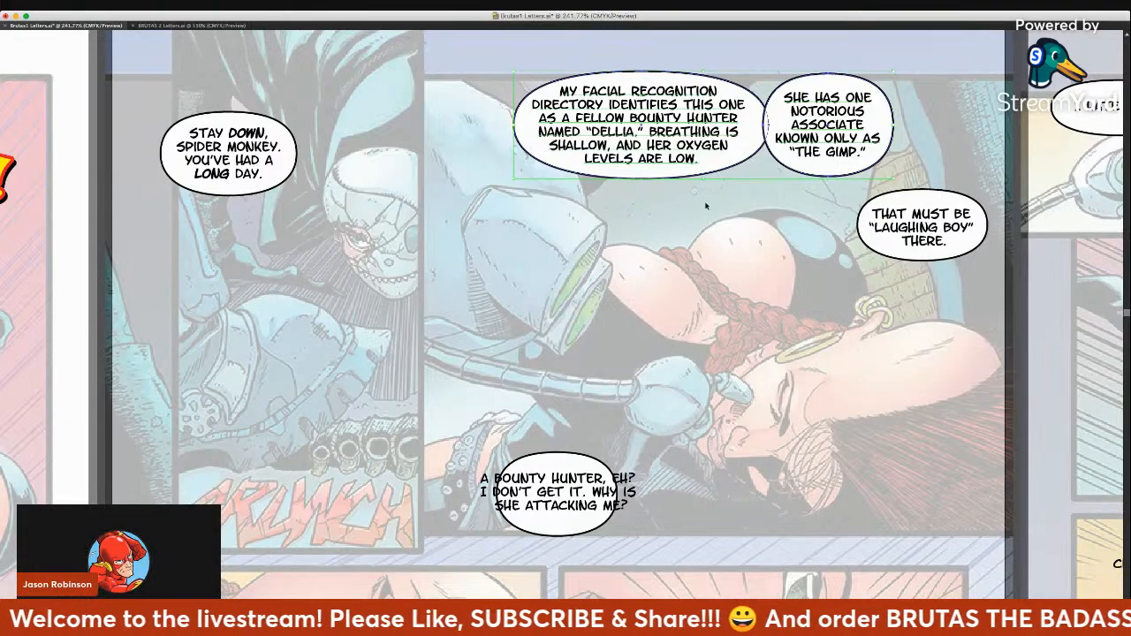
key(Up)
key(Up)
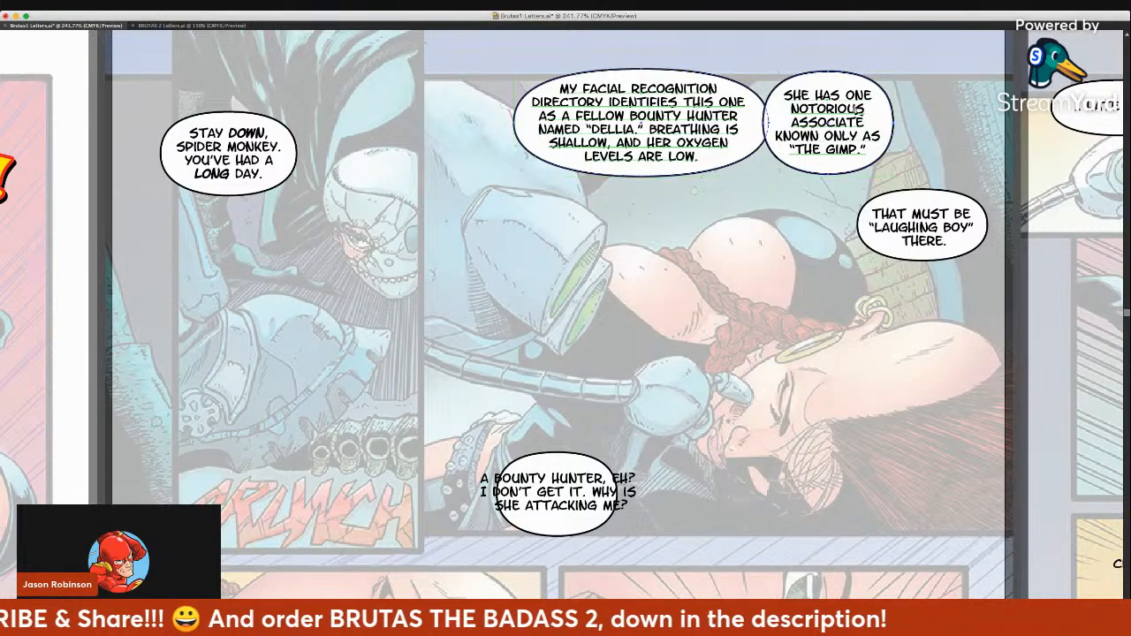
Draw a straight connector joining the "SHE HAS ONE NOTORIOUS ASSOCIATE" balloon to the "THAT MUST BE 'LAUGHING BOY' THERE." balloon
click(887, 198)
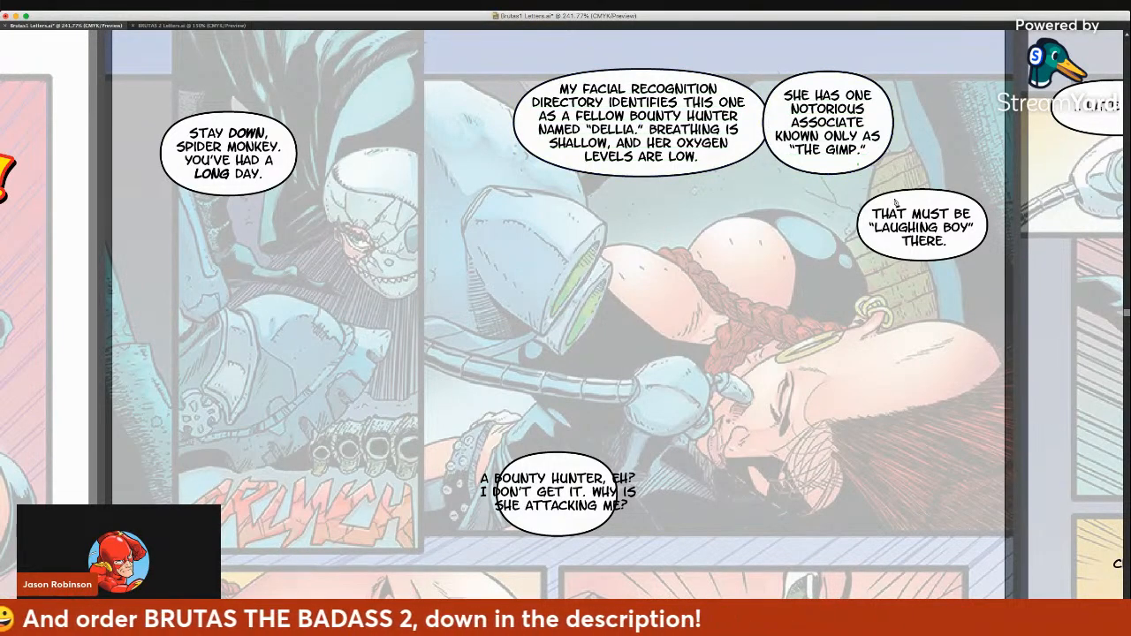
click(897, 202)
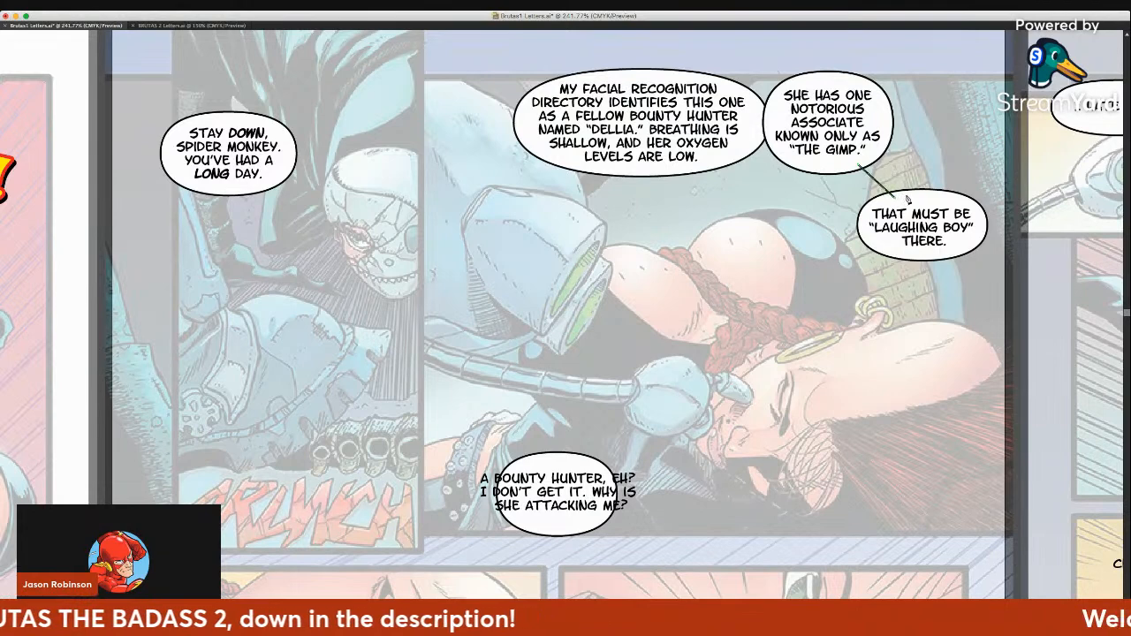
click(908, 197)
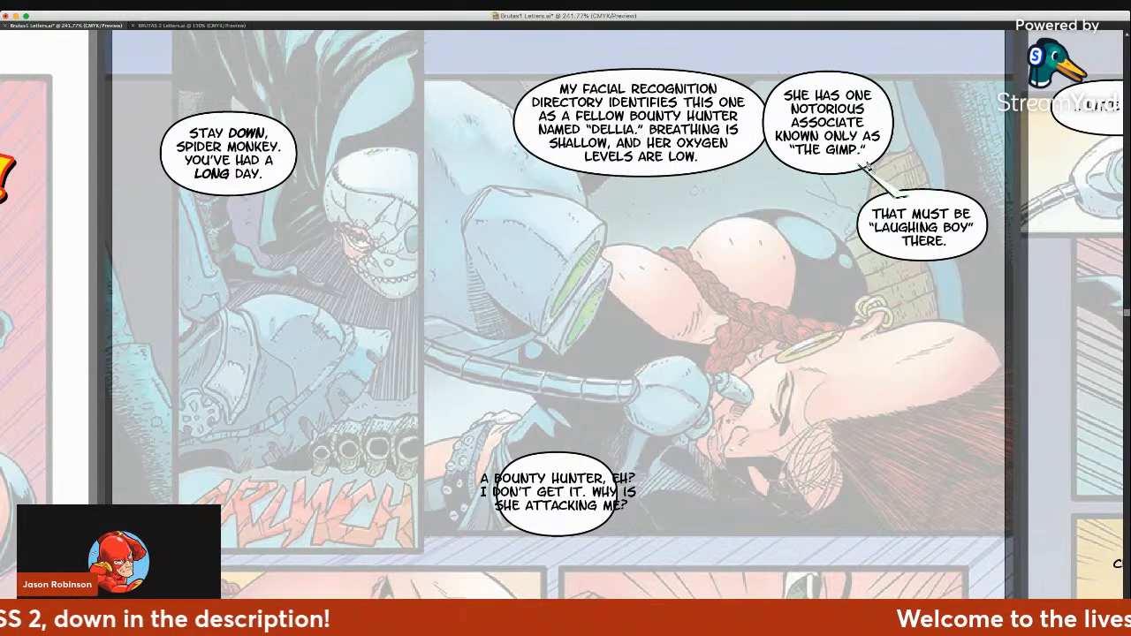
click(868, 162)
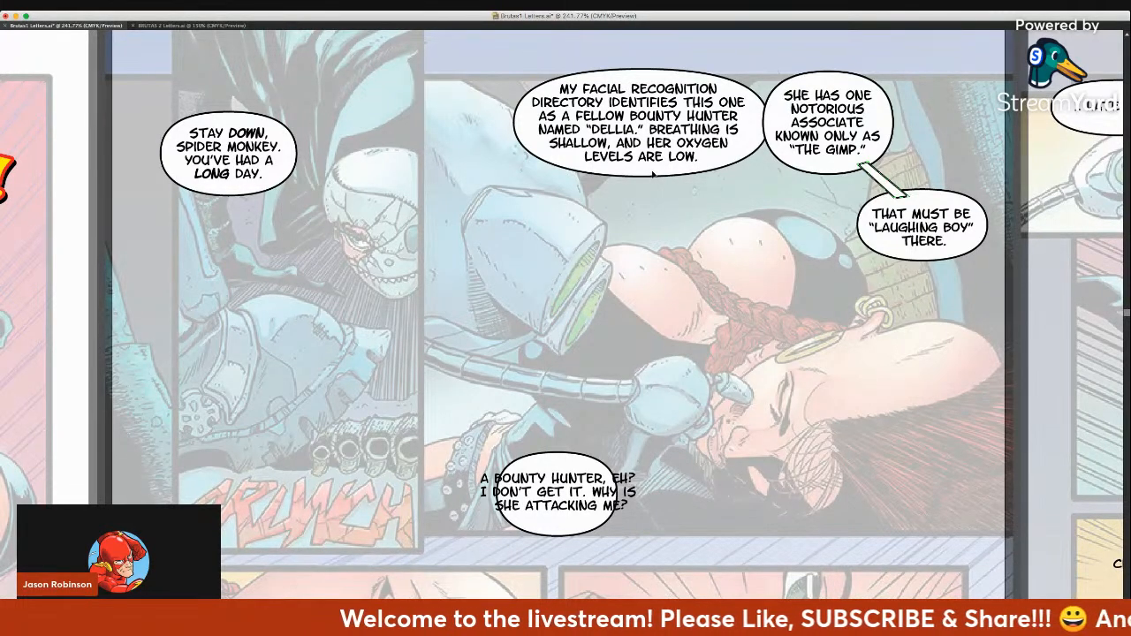
Draw a curved, pointed tail from the underside of the "MY FACIAL RECOGNITION" balloon toward the large blue cylinder
click(622, 220)
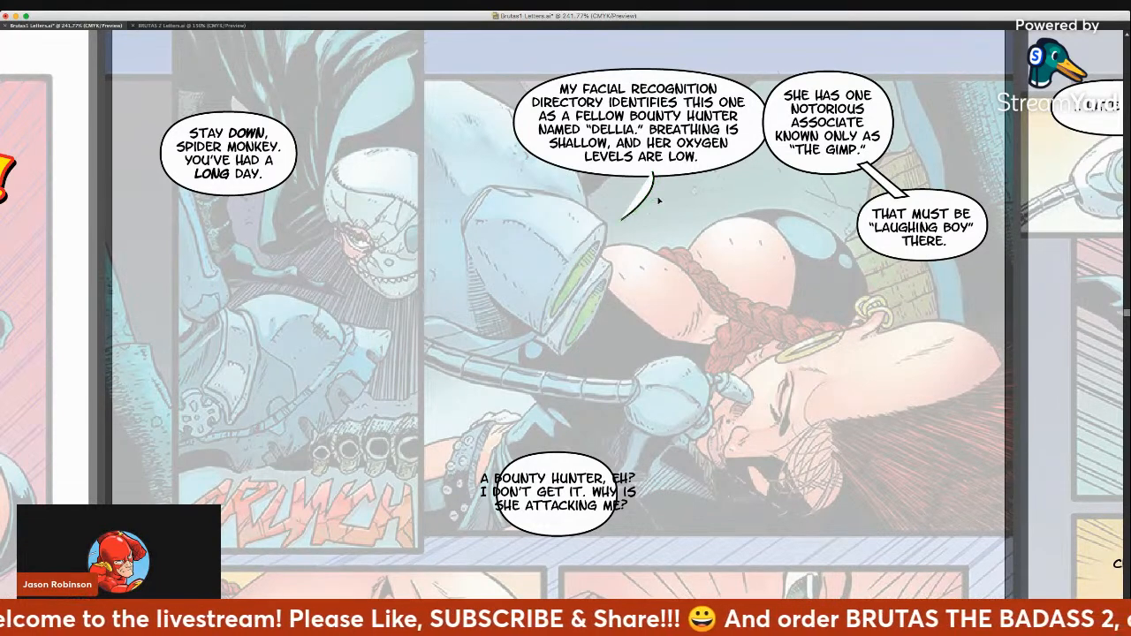
key(Escape)
drag(665, 188, 668, 177)
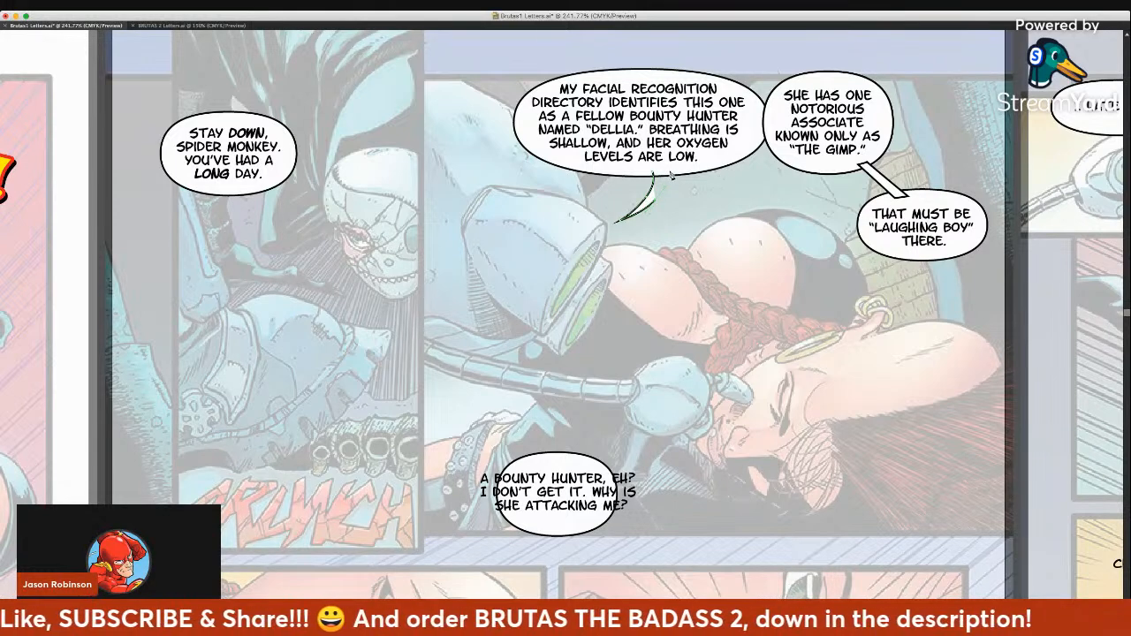
click(669, 174)
click(654, 174)
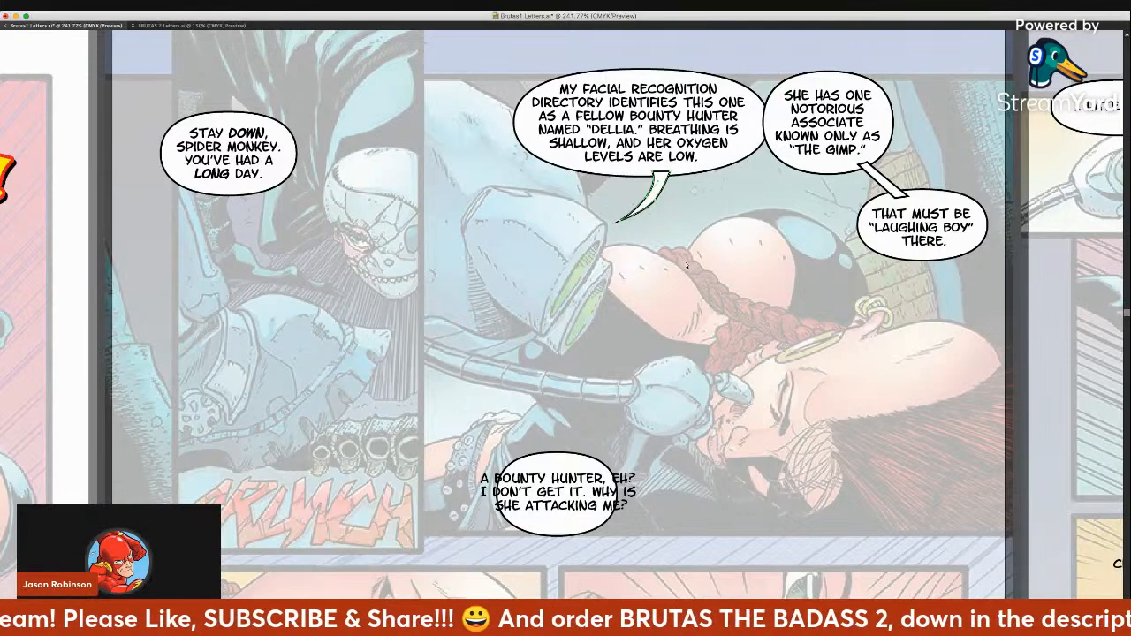
click(662, 199)
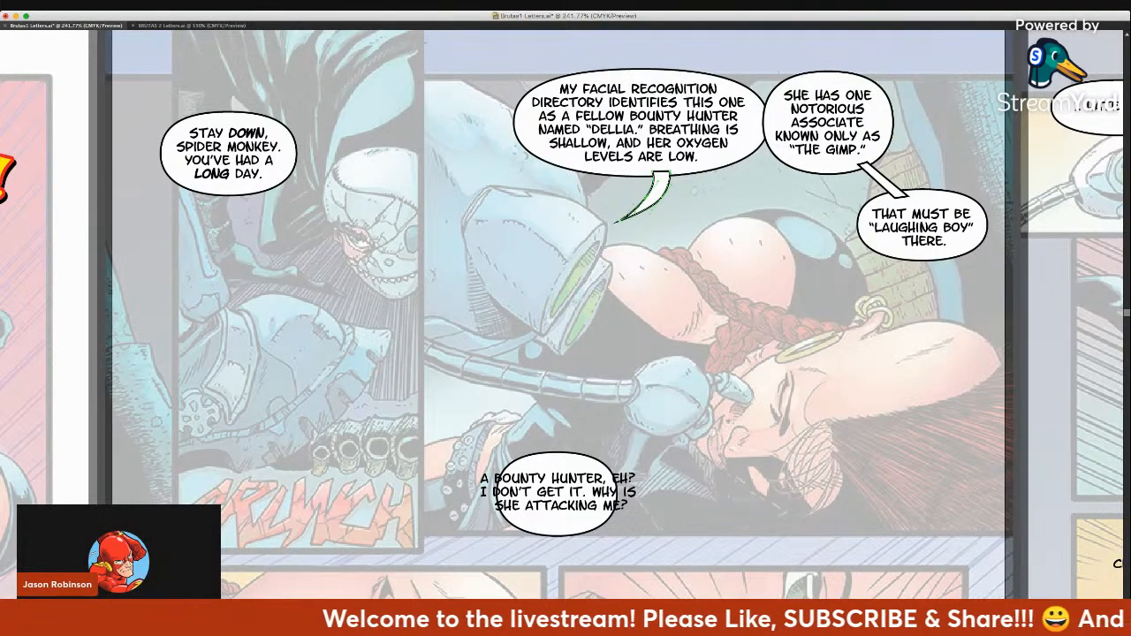
click(654, 207)
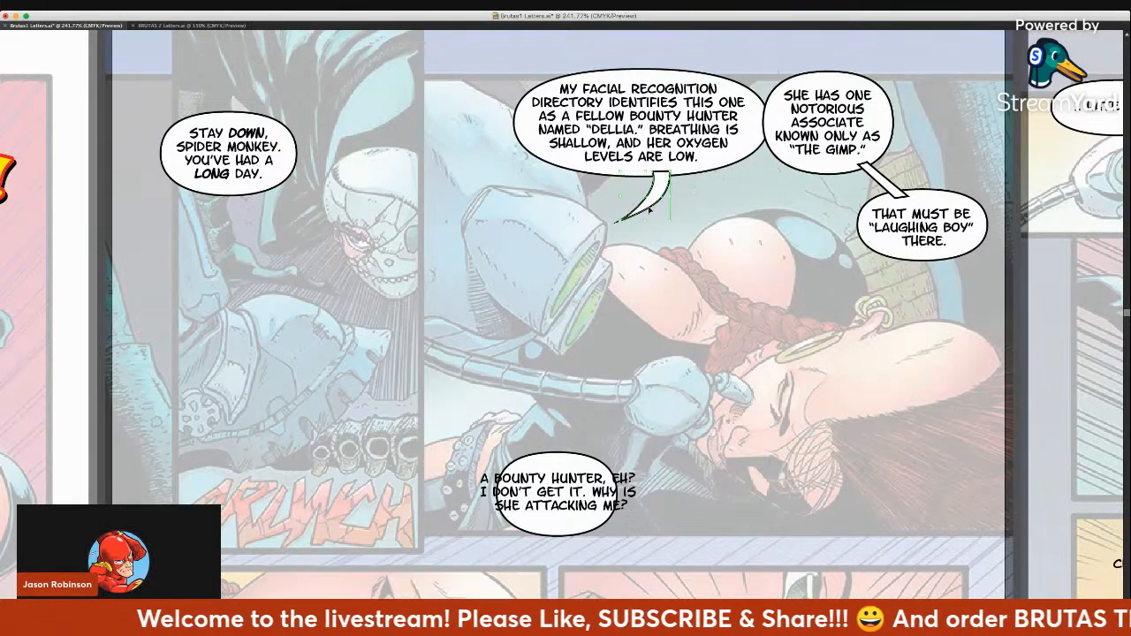
drag(667, 205, 677, 226)
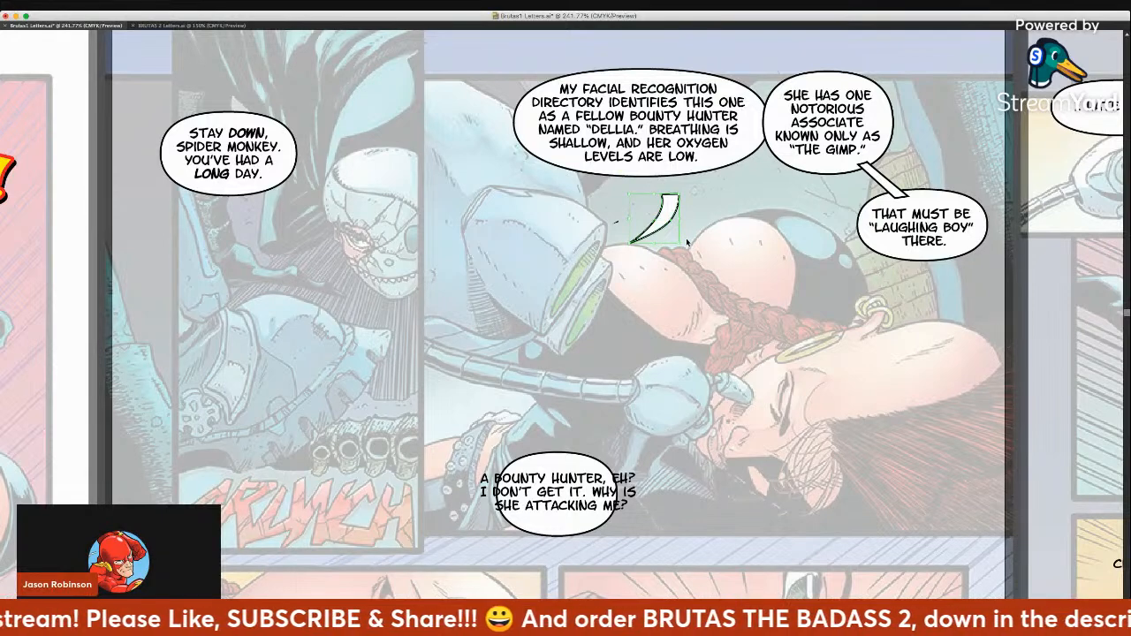
key(super+z)
click(678, 213)
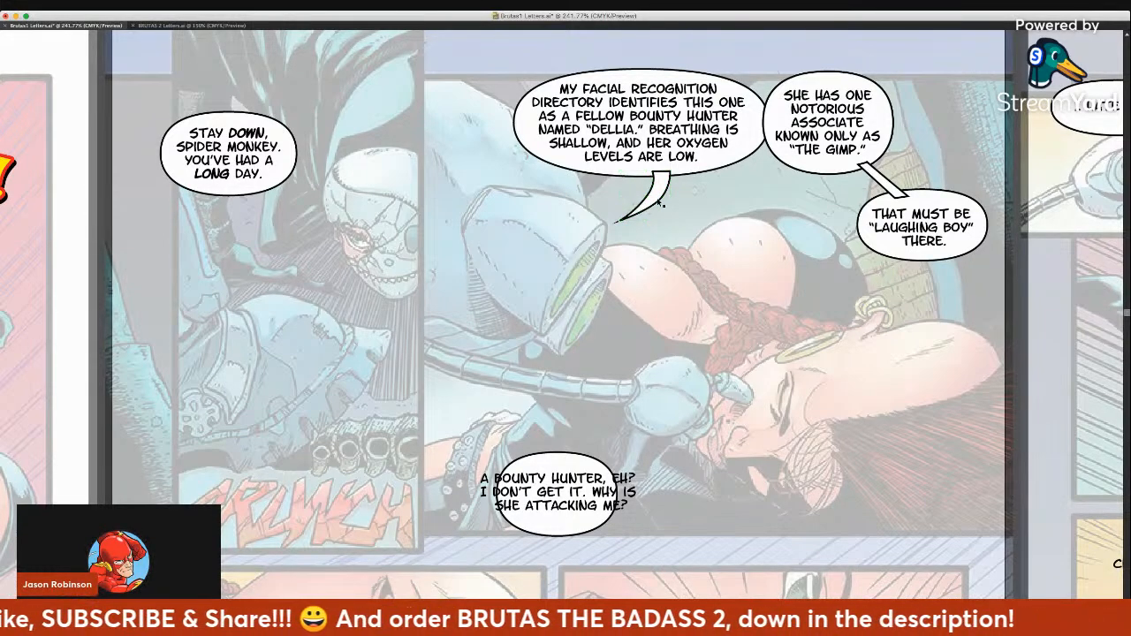
Merge the three upper balloons with their curved tail and connector into one continuous outline
click(659, 203)
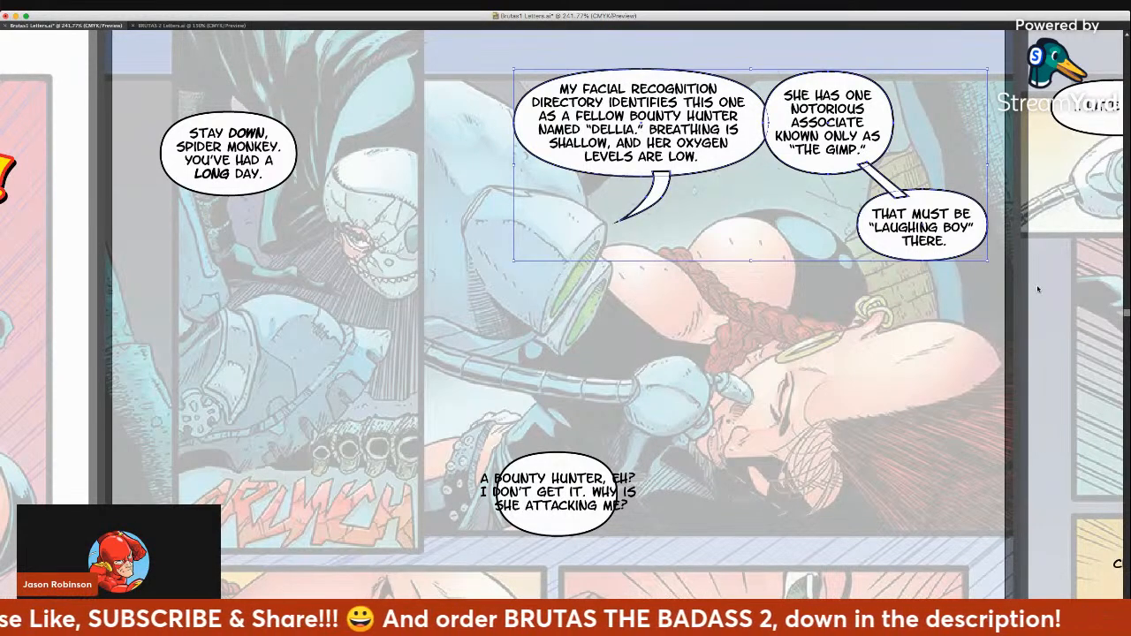
click(1037, 289)
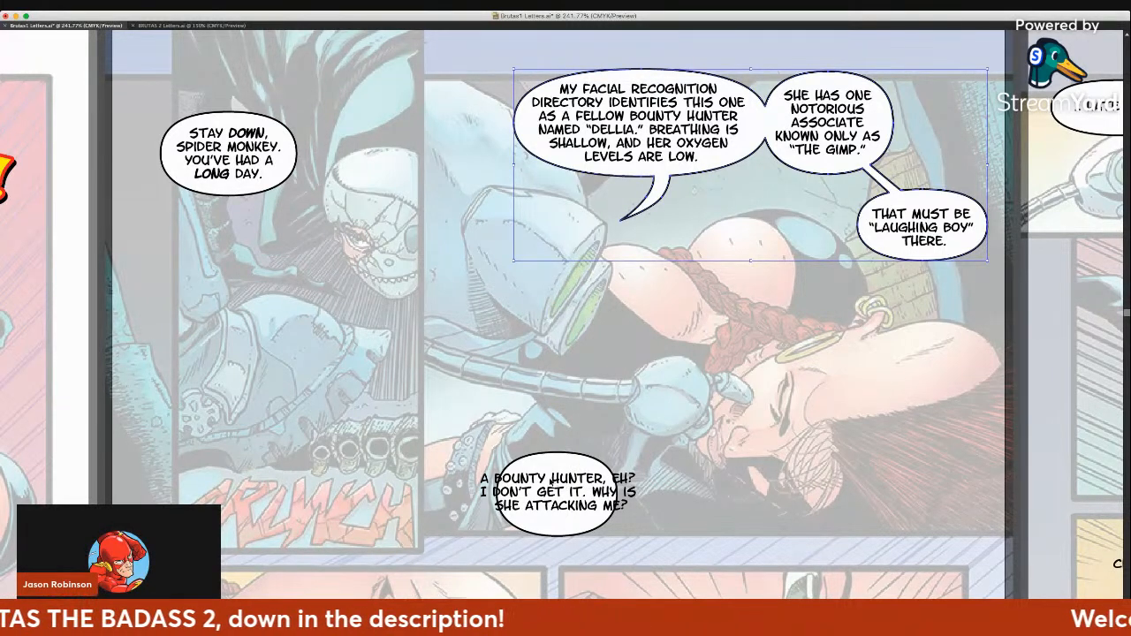
Break the lowest caption after "A BOUNTY" and copy out, then delete, "I DON'T GET IT. WHY IS SHE ATTACKING ME?"
click(550, 482)
key(Return)
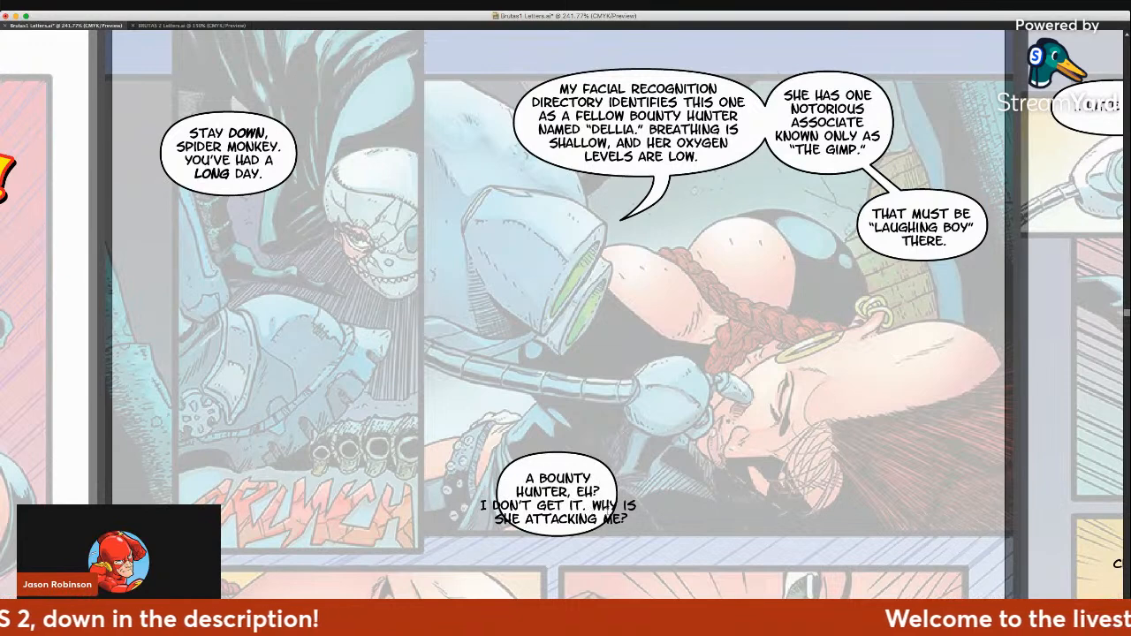
drag(630, 519, 478, 509)
key(super+c)
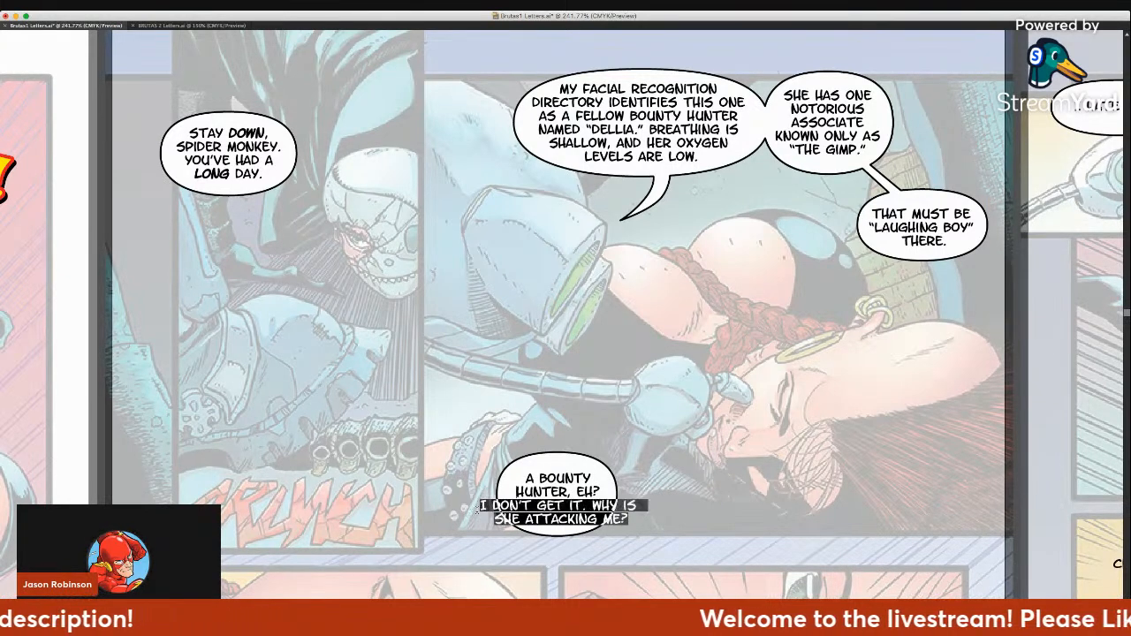
key(BackSpace)
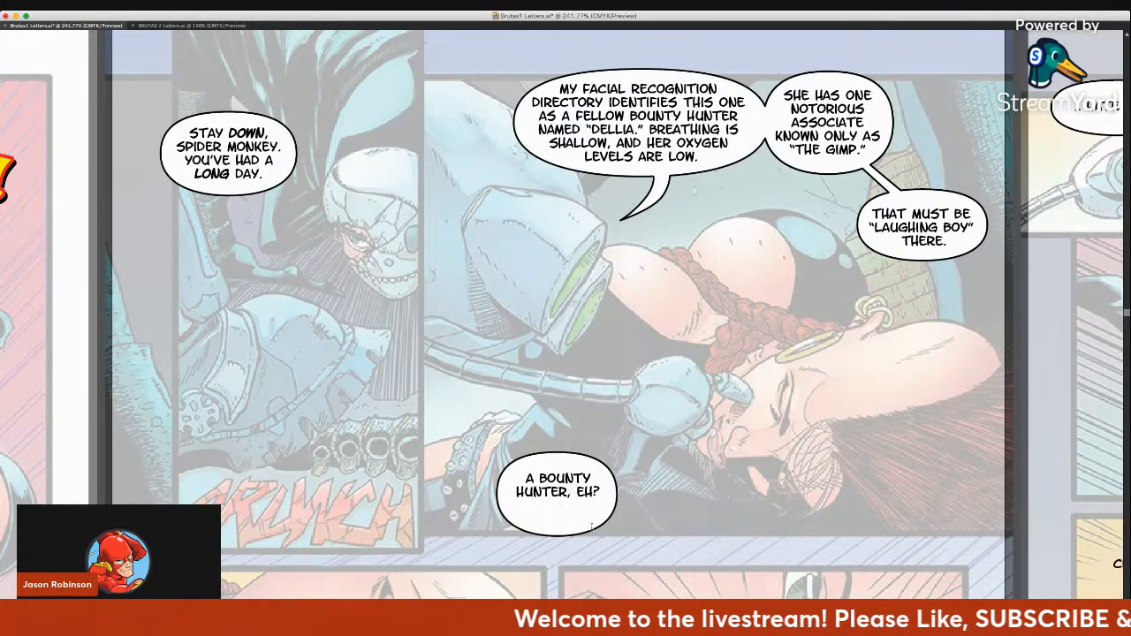
key(BackSpace)
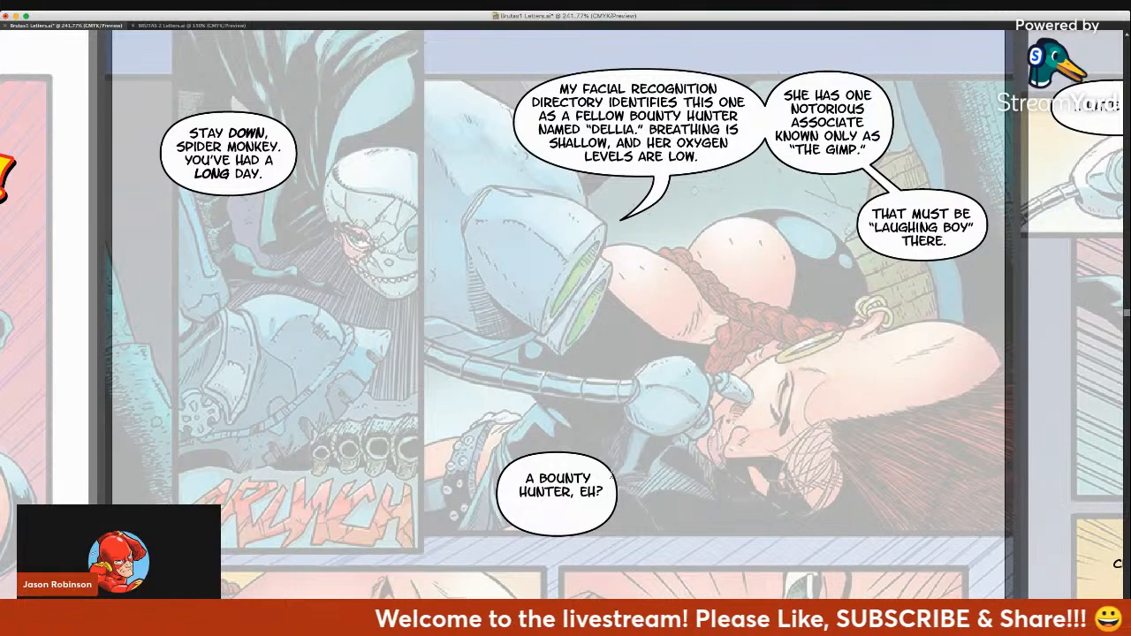
click(601, 479)
key(BackSpace)
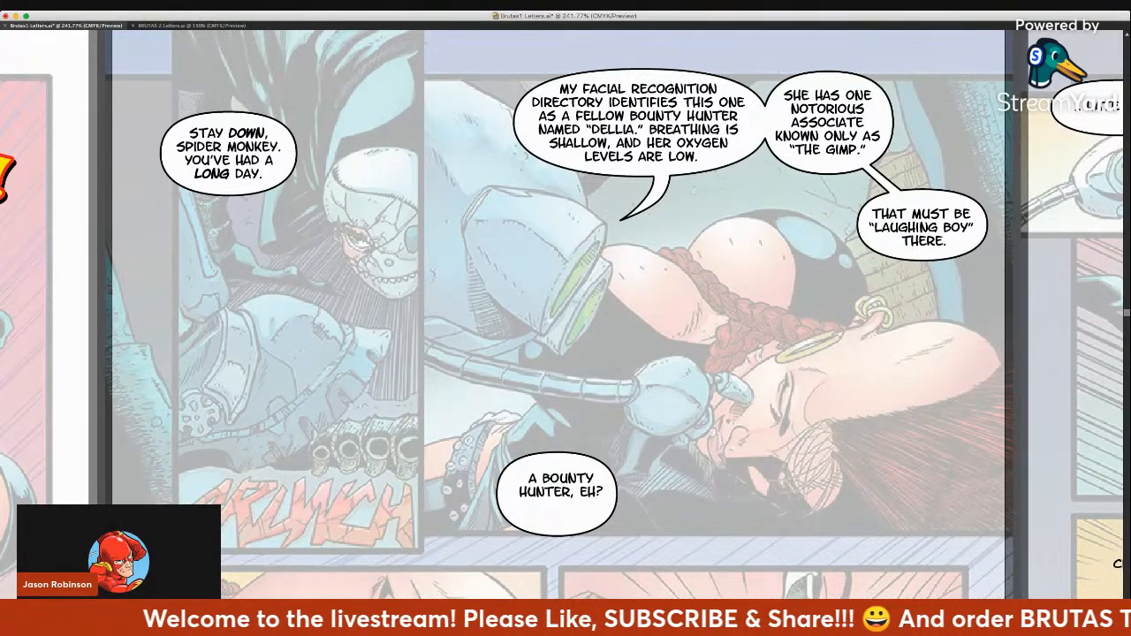
Shift the lowest balloon slightly right and shrink its height and width to fit "A BOUNTY HUNTER, EH?"
click(588, 476)
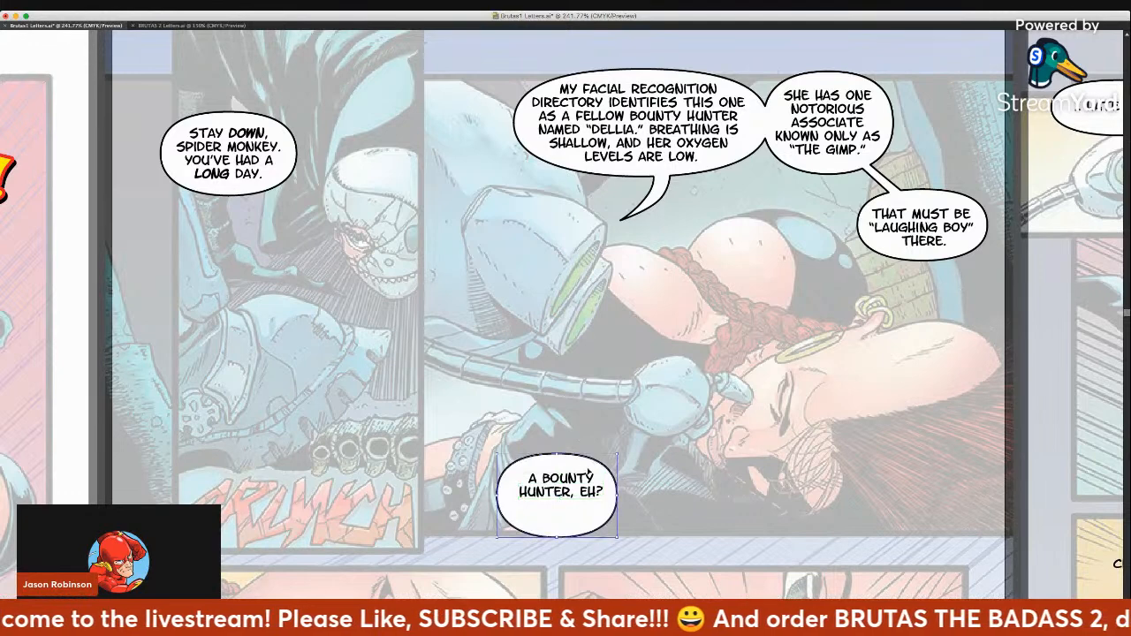
key(Right)
key(Right)
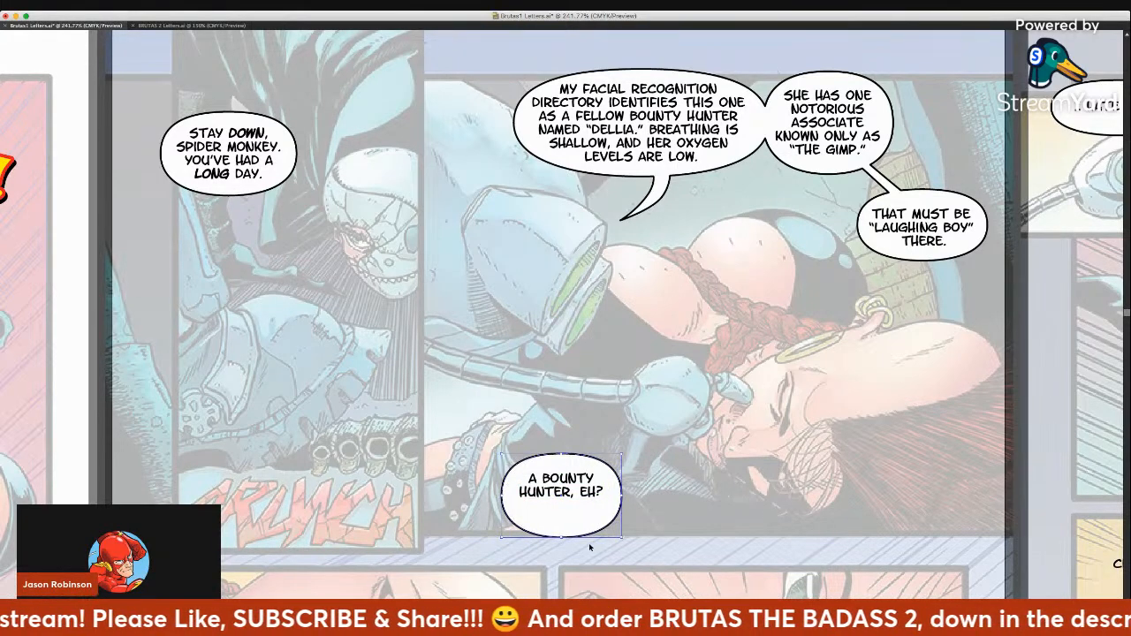
drag(561, 537, 561, 514)
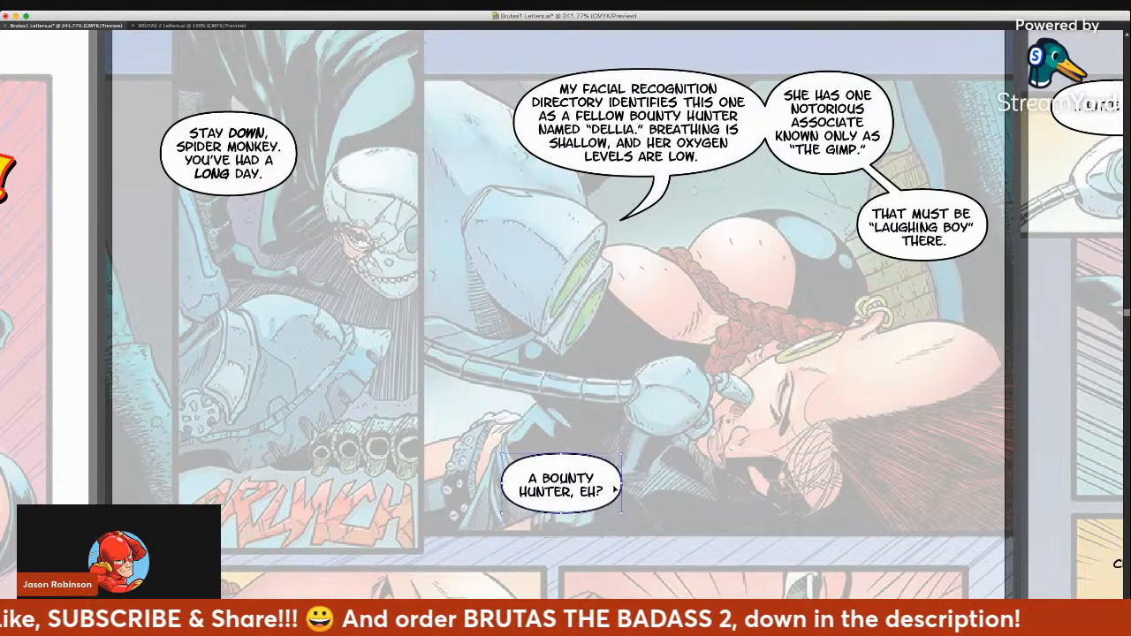
drag(622, 483, 614, 483)
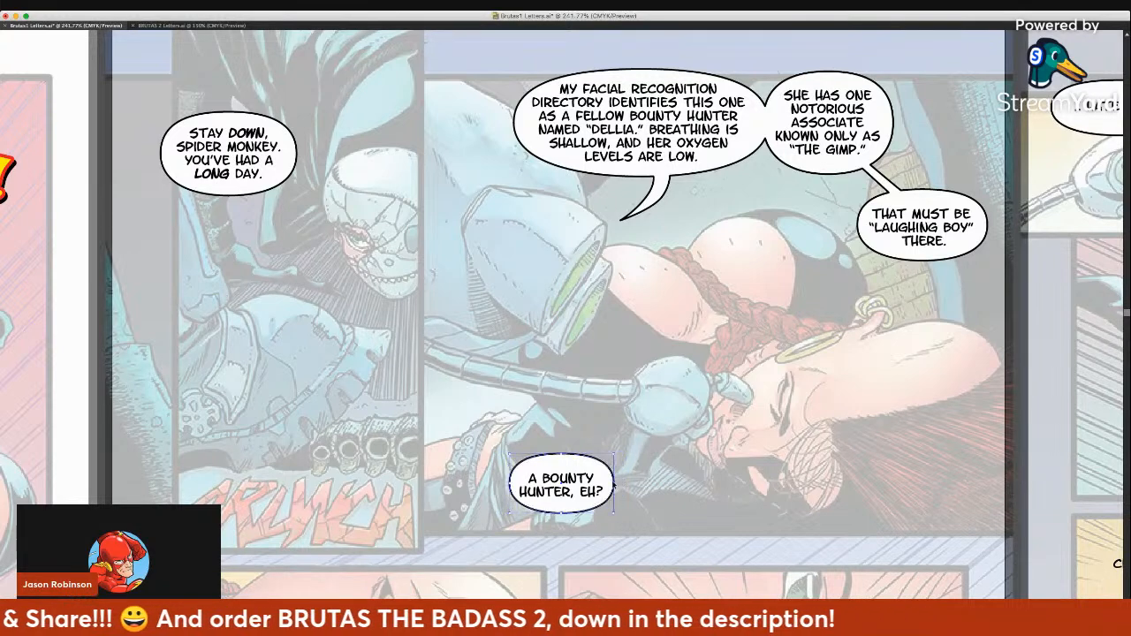
Center the "A BOUNTY HUNTER, EH?" caption vertically in its balloon and move both up and to the left
shift+click(569, 494)
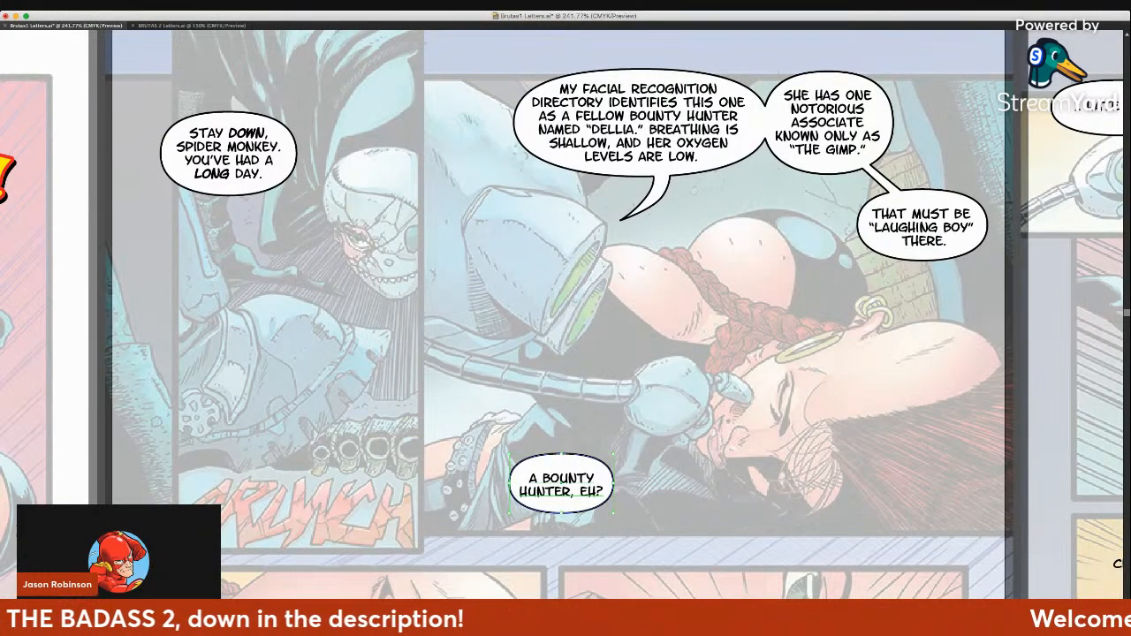
click(353, 5)
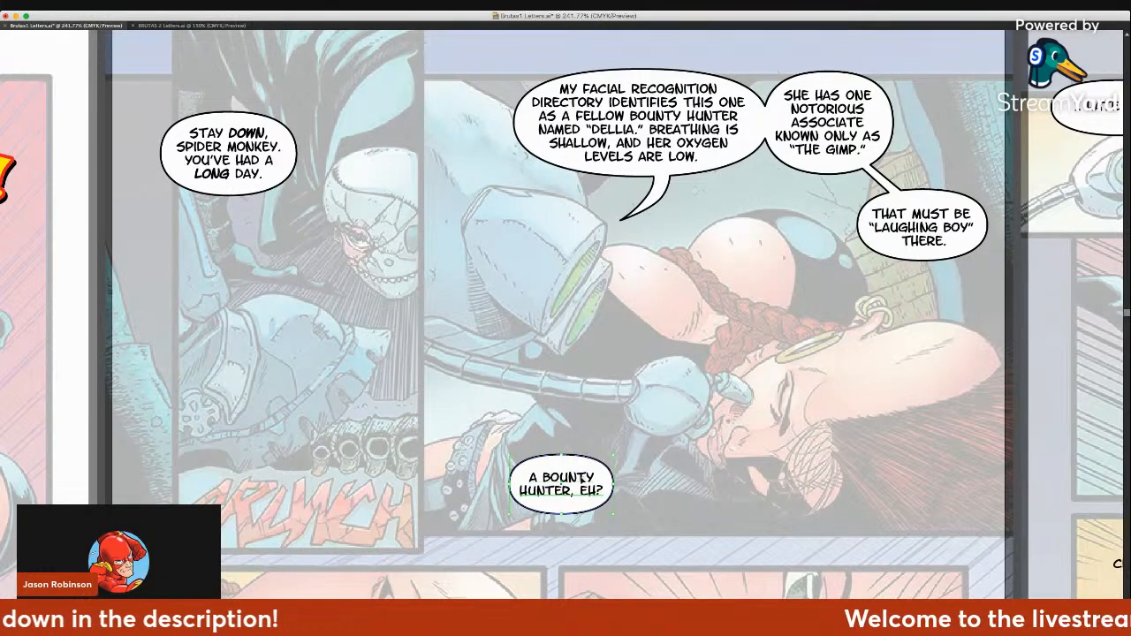
drag(581, 477, 548, 433)
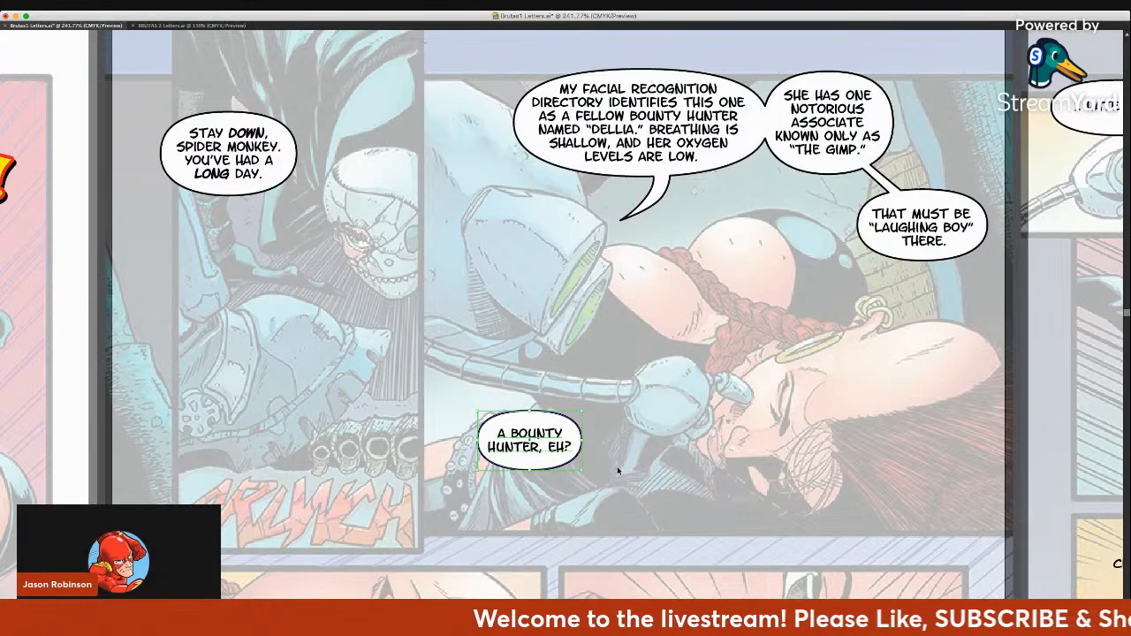
Paste "I DON'T GET IT. WHY IS SHE ATTACKING ME?" as a separate caption in the large panel
click(616, 492)
key(super+v)
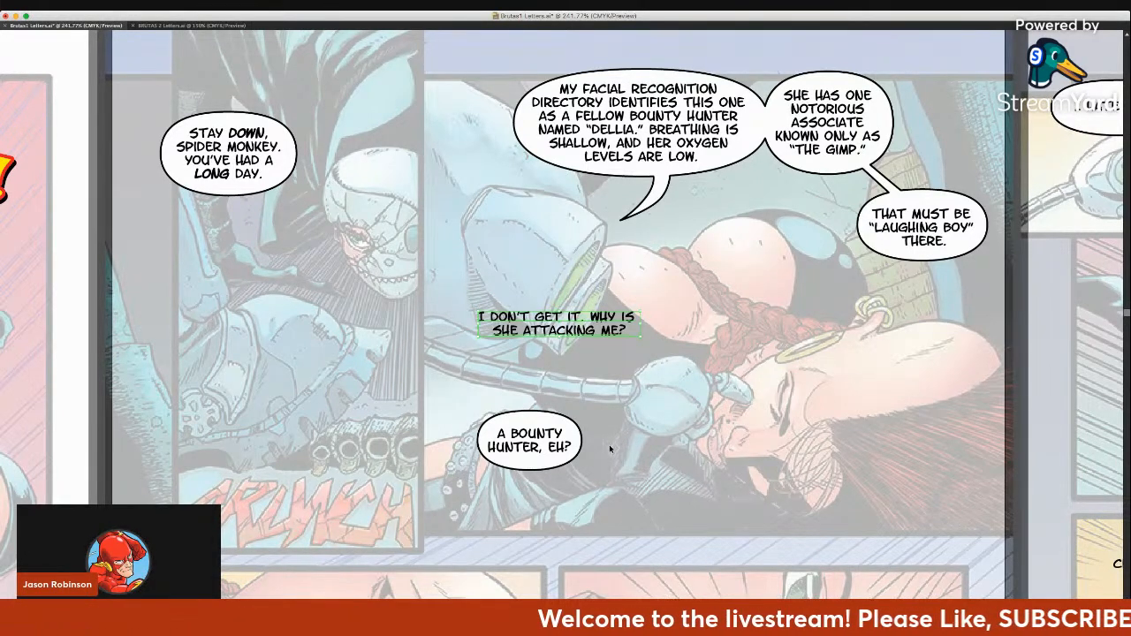
Nudge the balloon behind "A BOUNTY HUNTER, EH?" slightly down and right without moving its caption
click(577, 442)
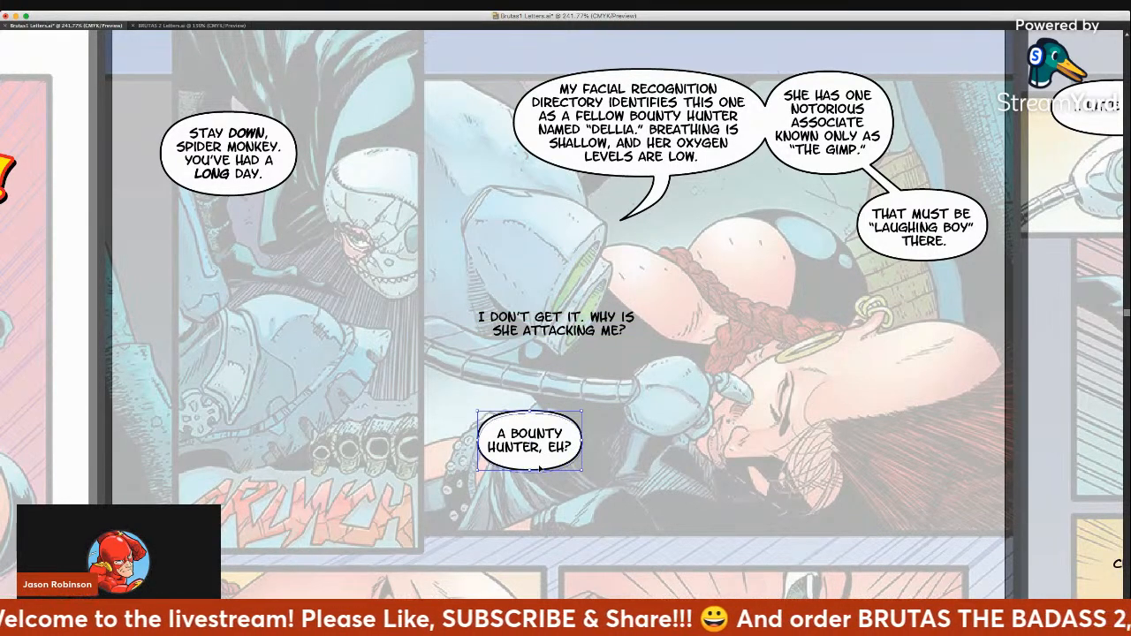
drag(541, 466, 543, 468)
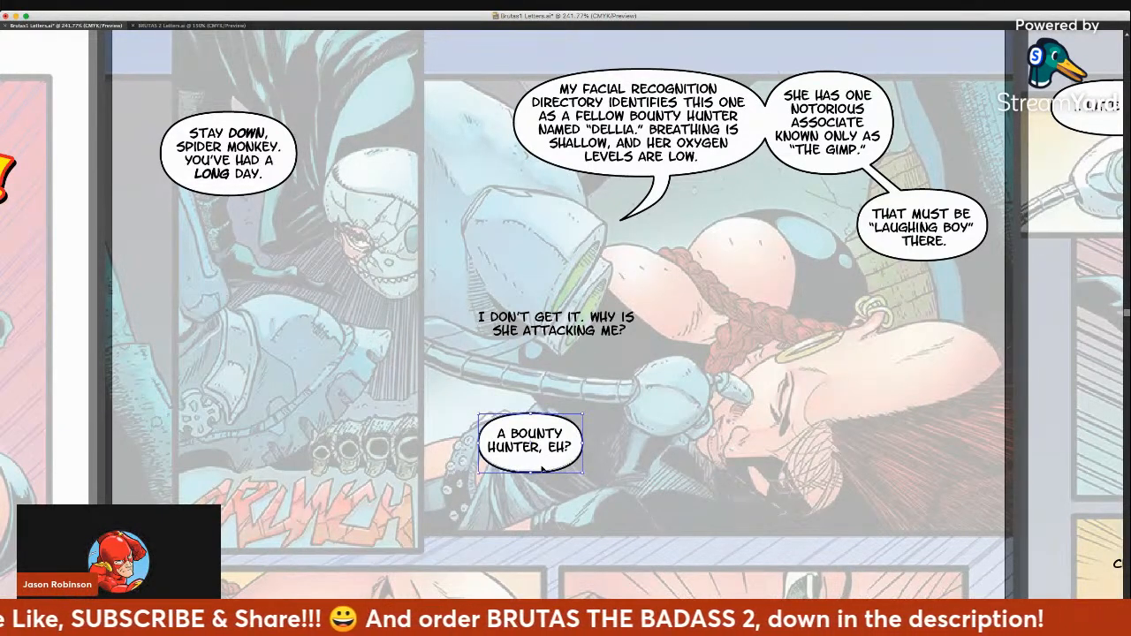
key(Up)
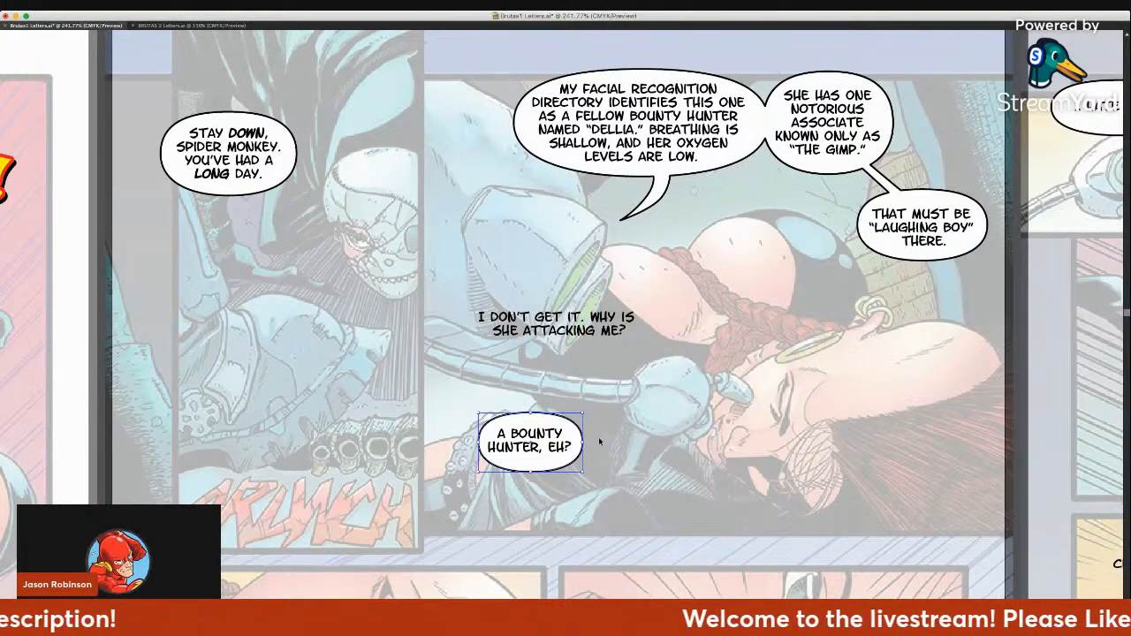
drag(583, 443, 577, 469)
key(super+z)
key(super+z)
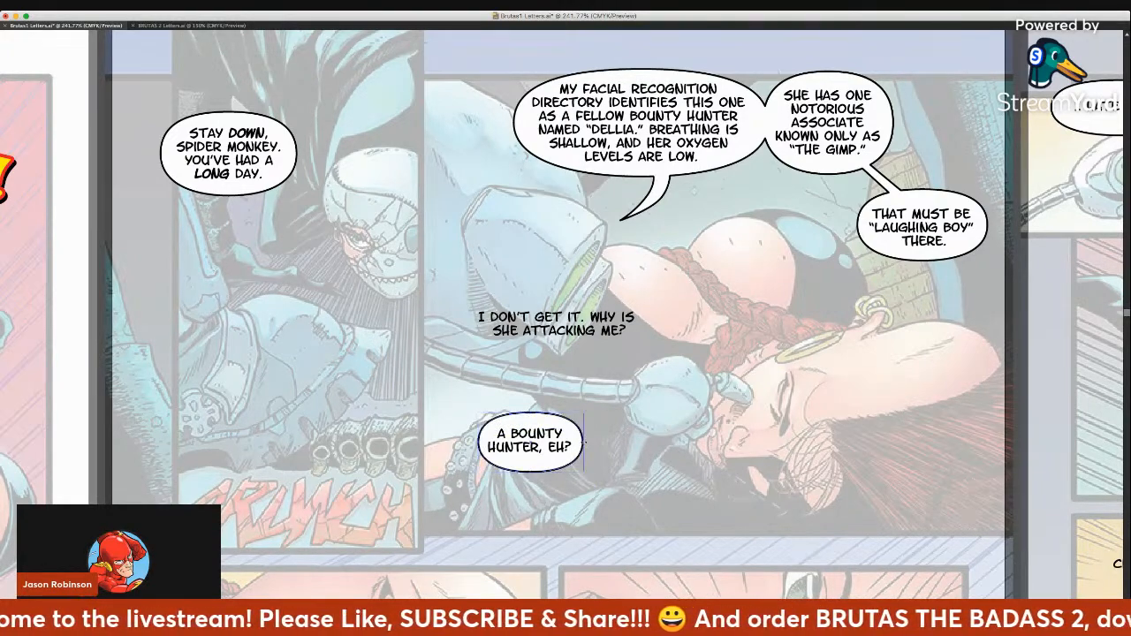
Widen the "A BOUNTY HUNTER, EH?" balloon slightly on both sides, leaving nothing selected
drag(583, 442, 585, 443)
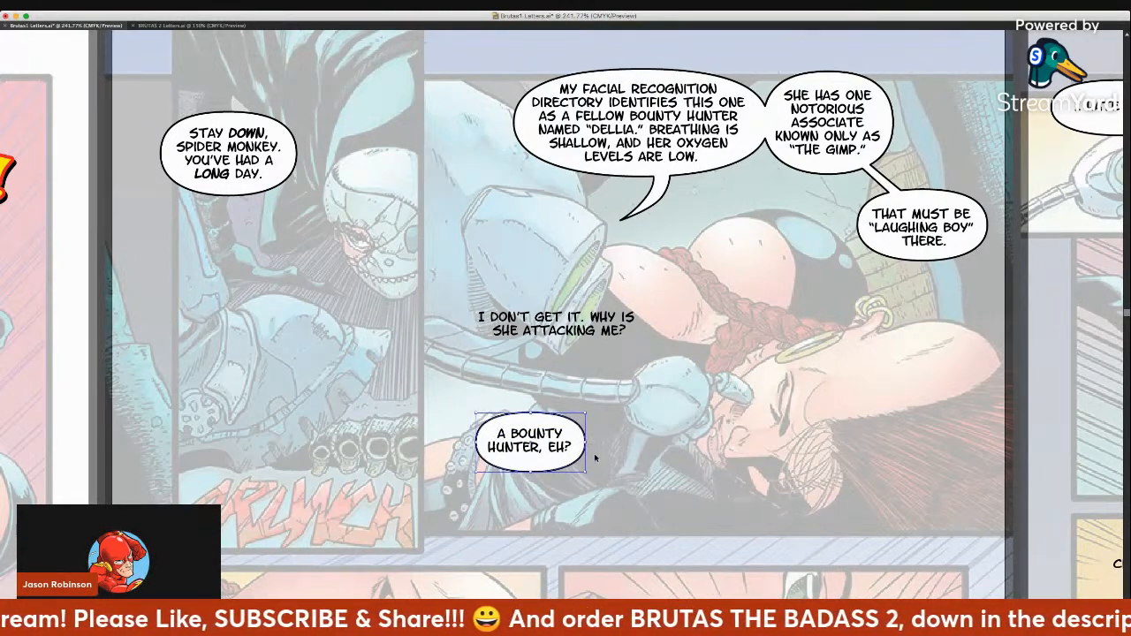
click(593, 459)
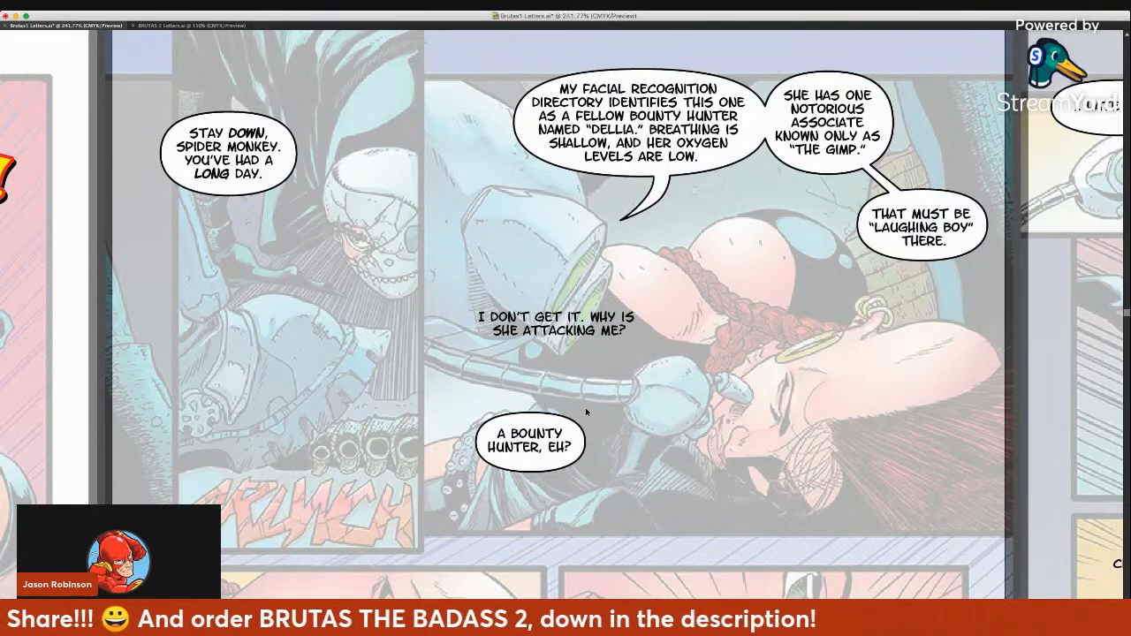
drag(587, 397, 478, 482)
click(601, 457)
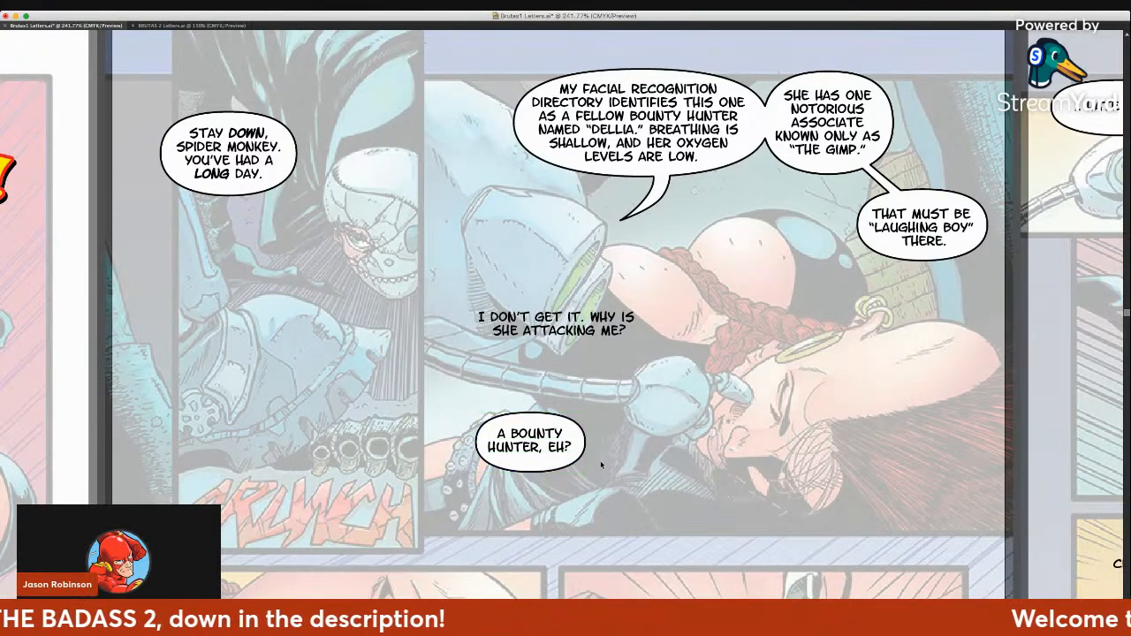
Shift the "A BOUNTY HUNTER, EH?" balloon together with its caption slightly to the left, leaving nothing selected
drag(594, 421, 510, 489)
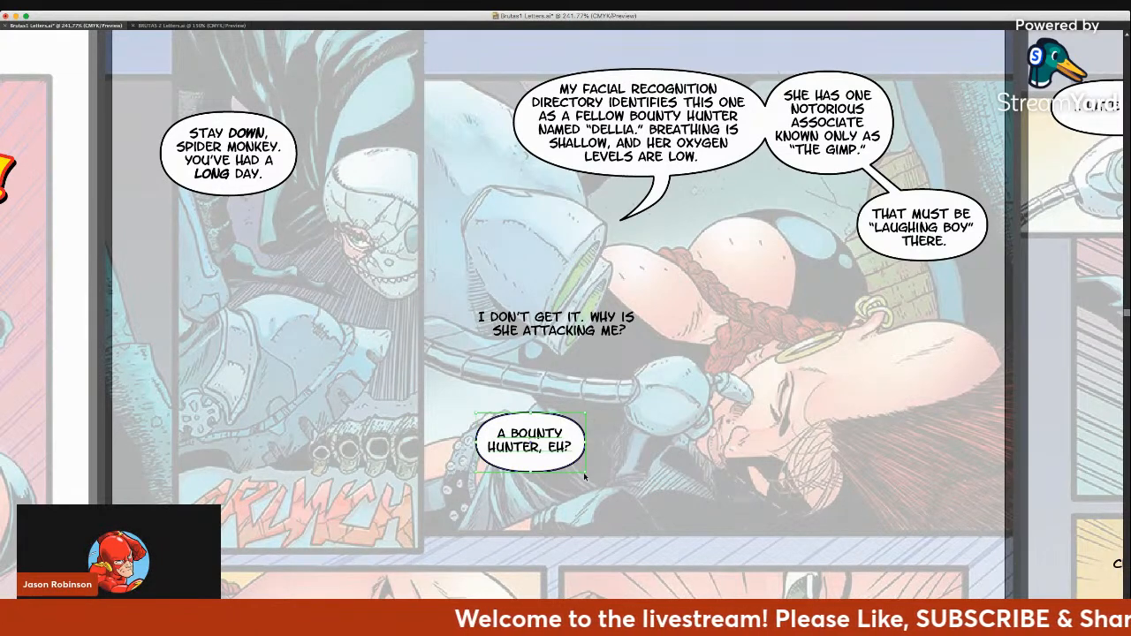
click(574, 400)
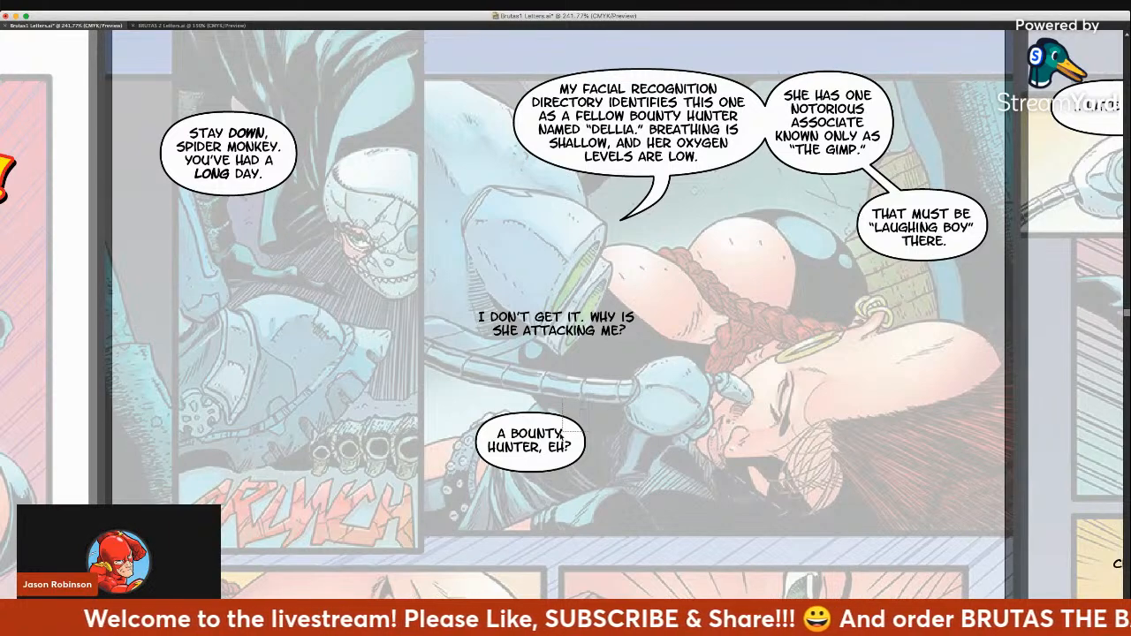
drag(586, 398, 491, 484)
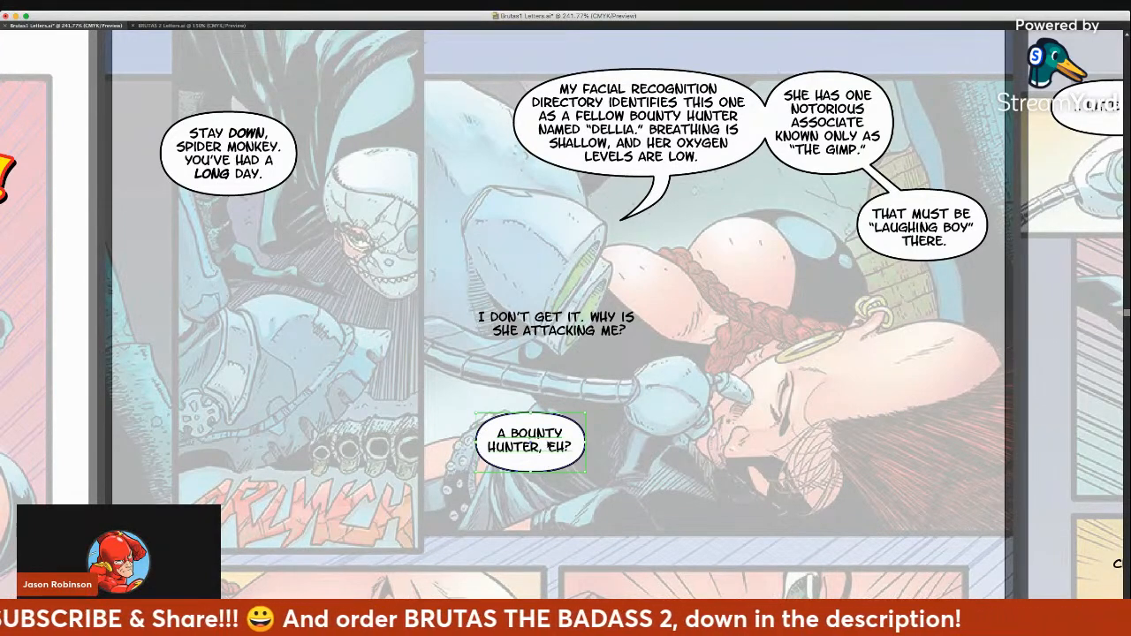
mouse_move(552, 440)
mouse_down()
mouse_move(539, 430)
mouse_move(540, 440)
mouse_up()
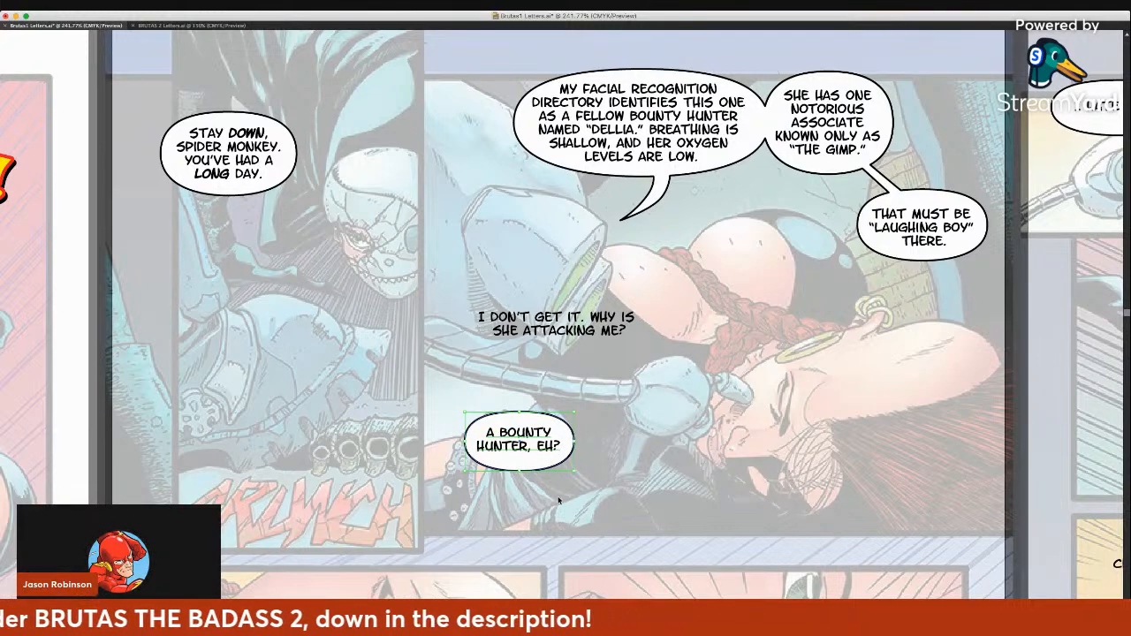
click(554, 491)
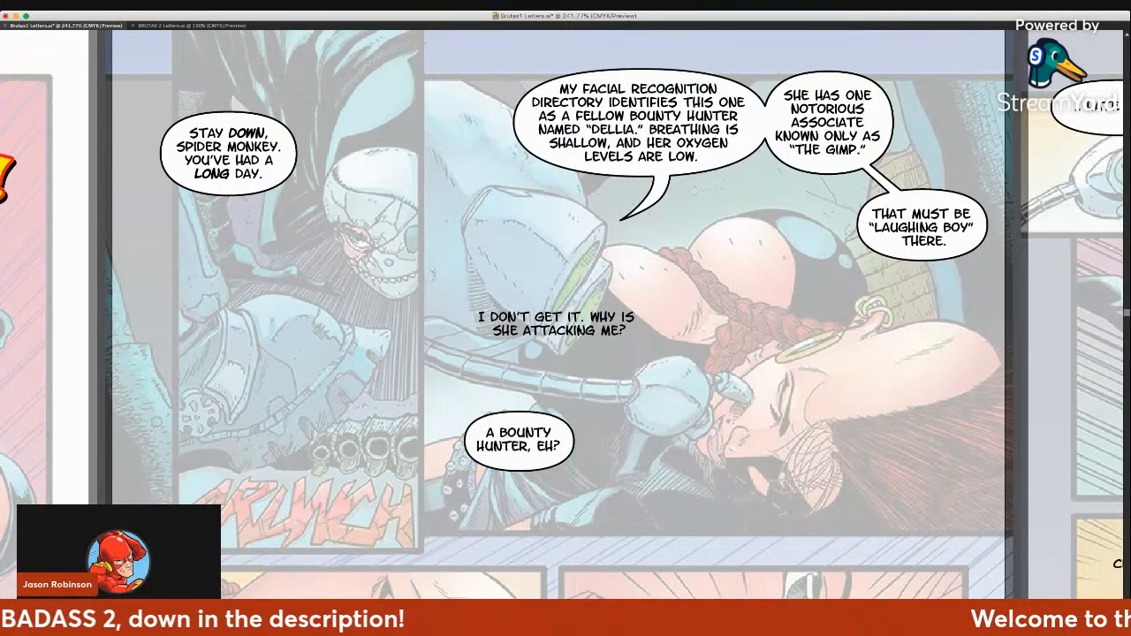
Move the "I DON'T GET IT" caption below the bounty hunter balloon and rebreak it as "I DON'T GET IT. / WHY IS SHE / ATTACKING ME?"
drag(573, 341, 664, 512)
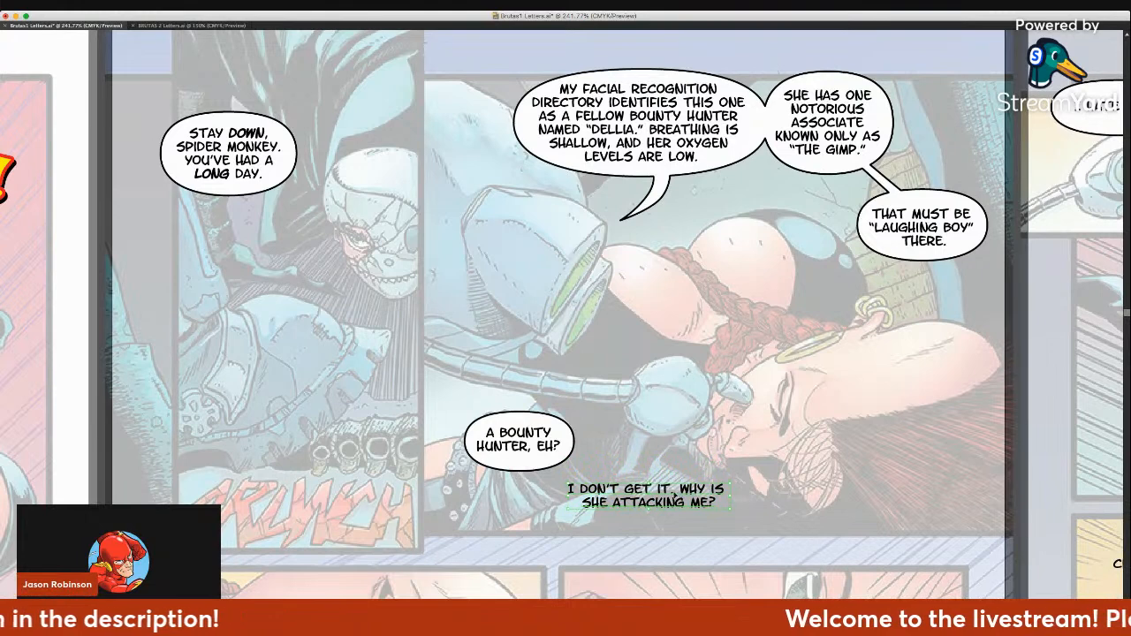
double_click(682, 491)
key(Return)
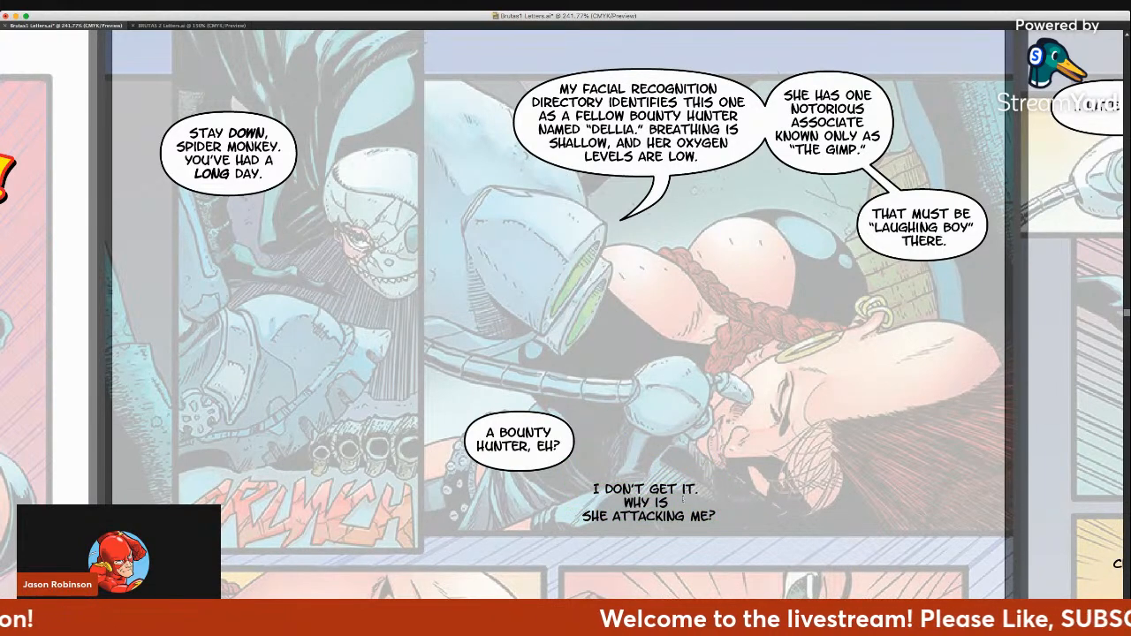
key(Delete)
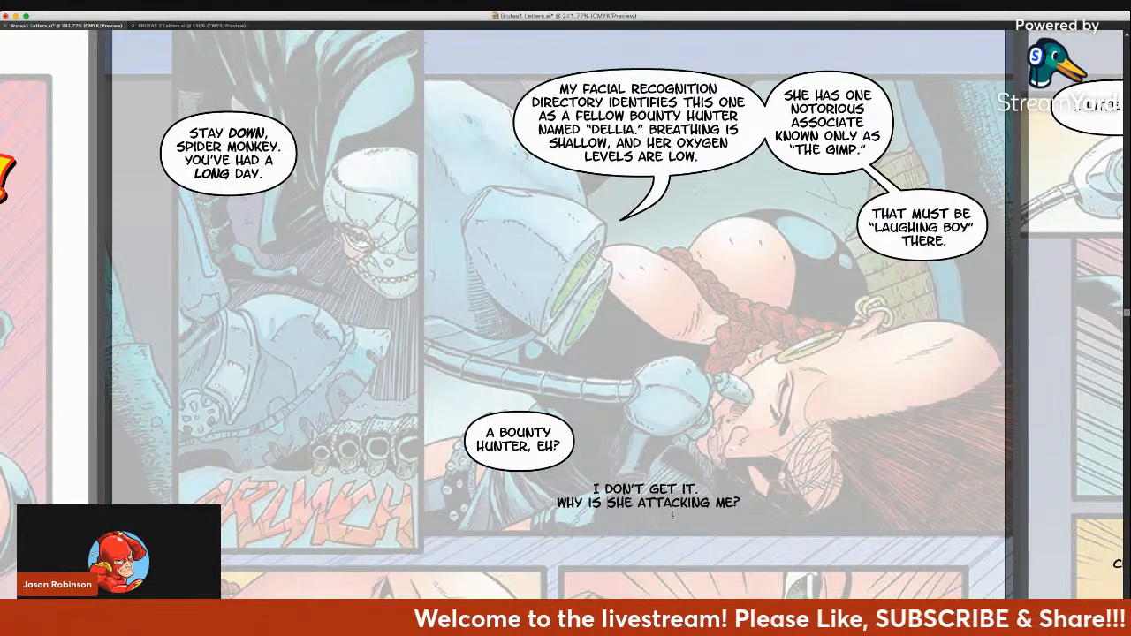
click(636, 504)
key(Return)
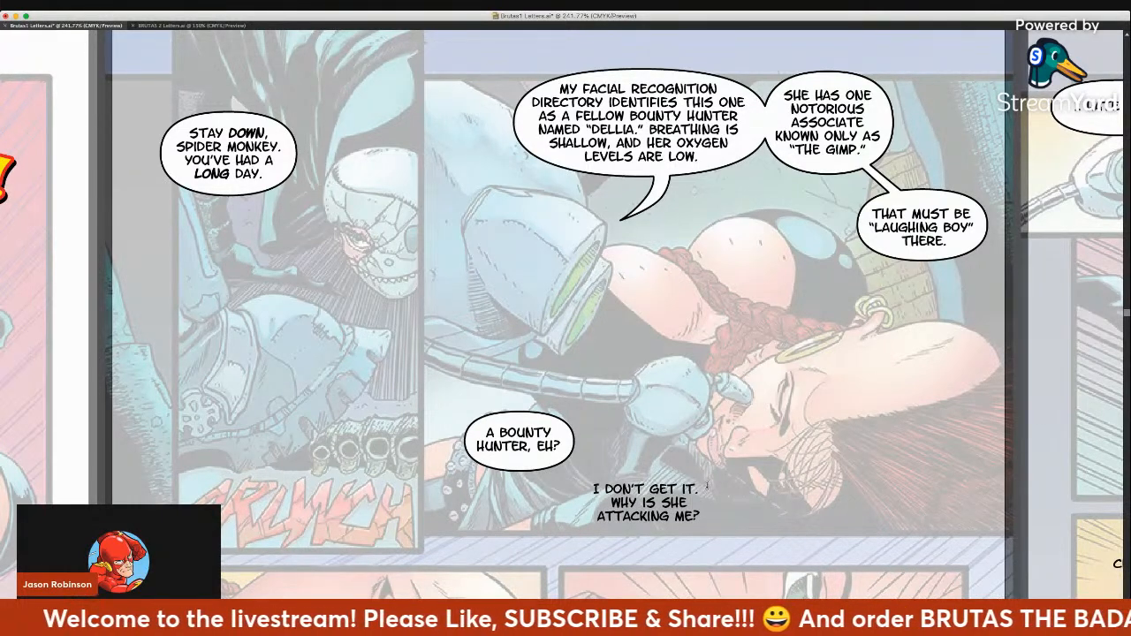
Set "ME?" in the lower caption and "BOUNTY HUNTER" in the balloon caption to bold italic
double_click(686, 517)
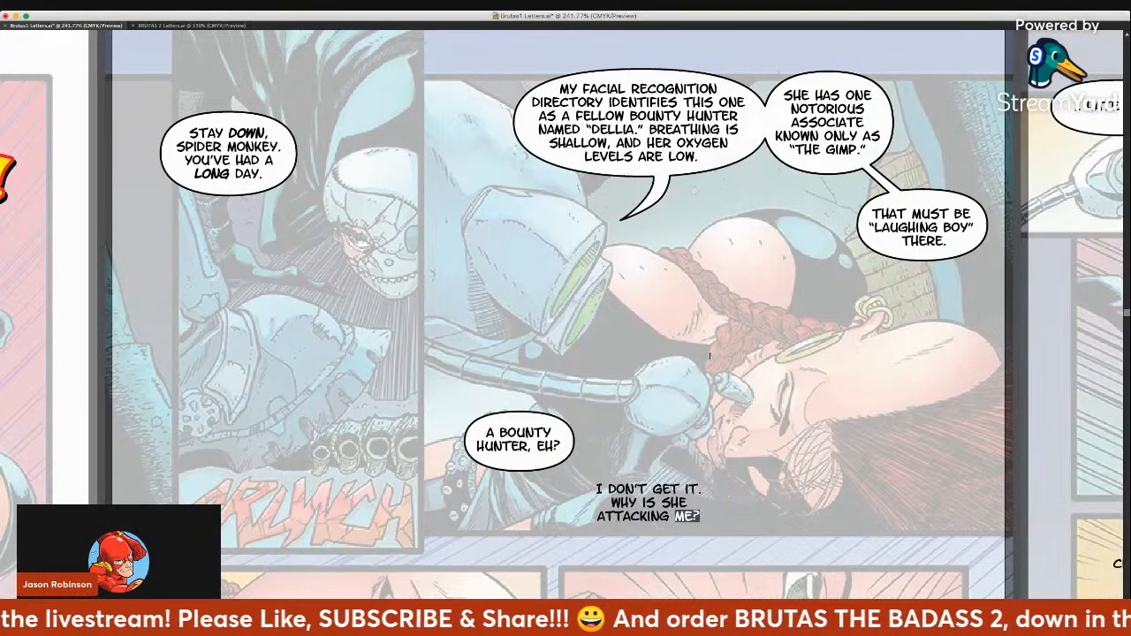
click(400, 35)
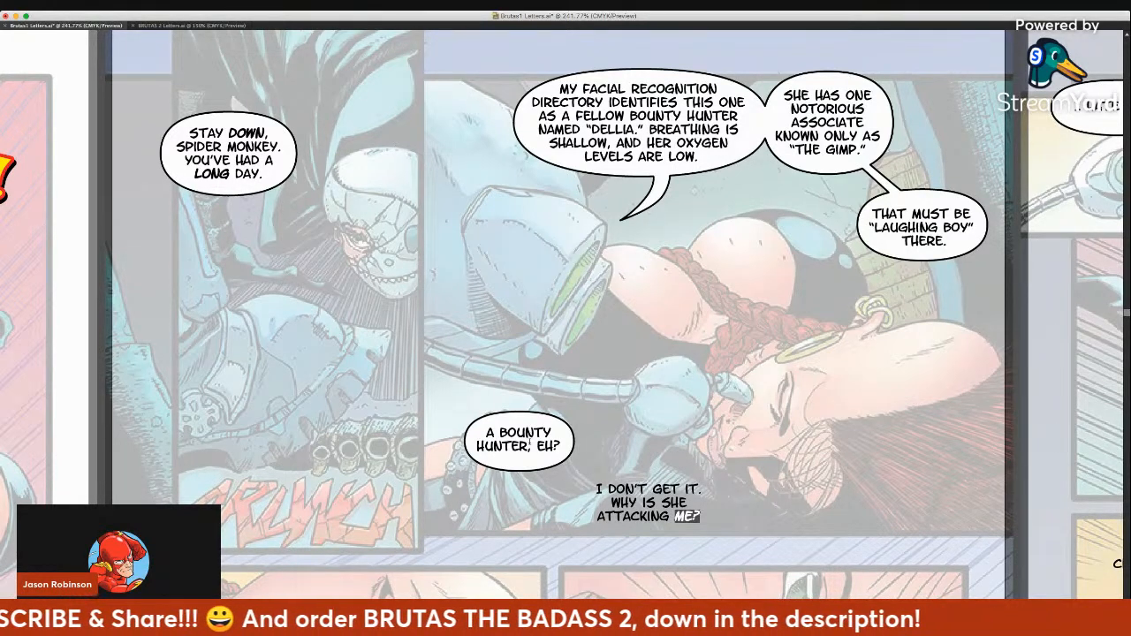
drag(531, 446, 499, 432)
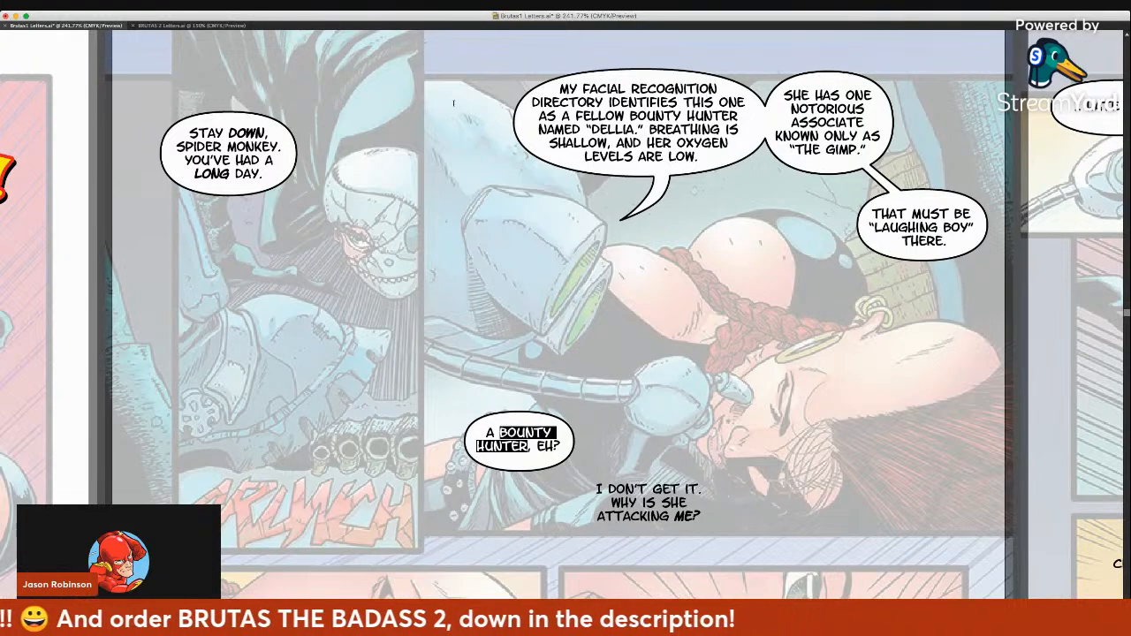
click(402, 35)
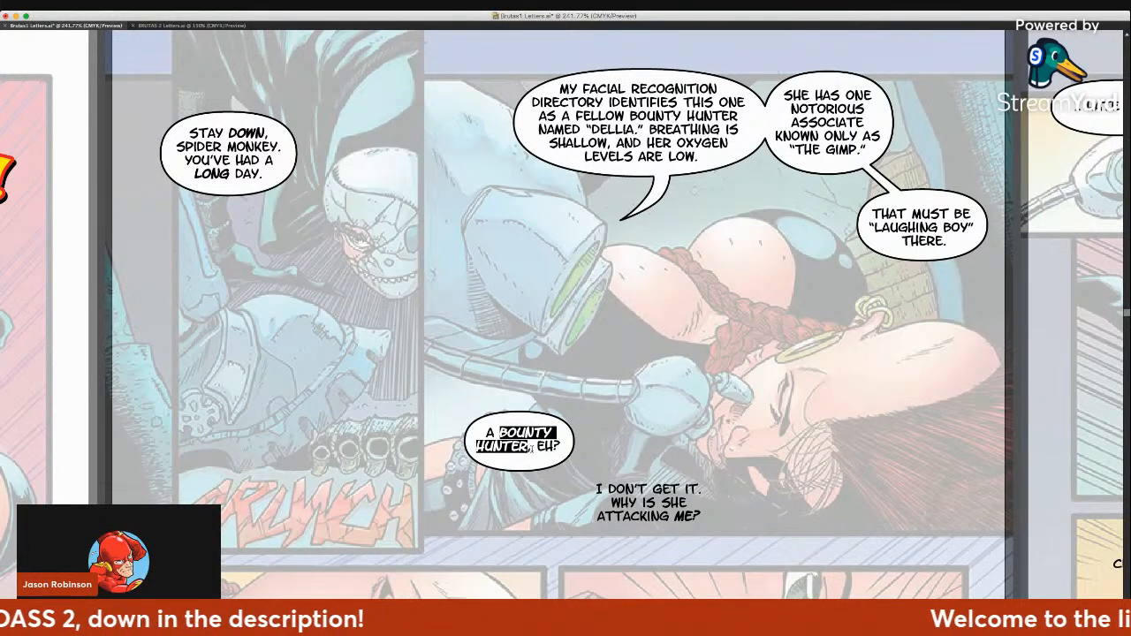
click(528, 447)
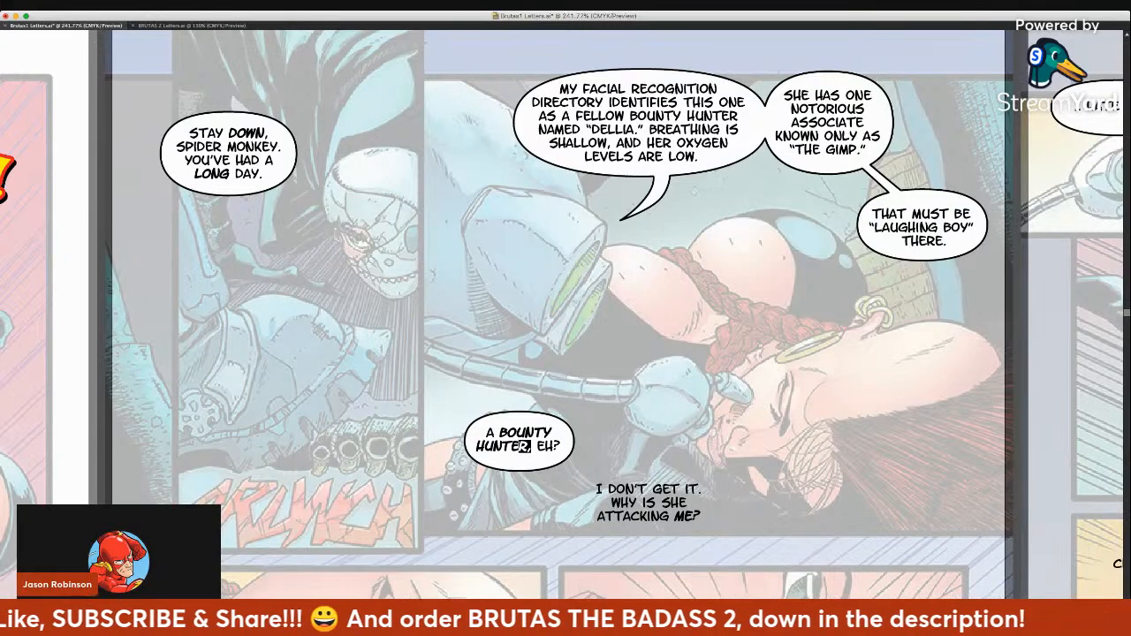
key(Escape)
click(591, 450)
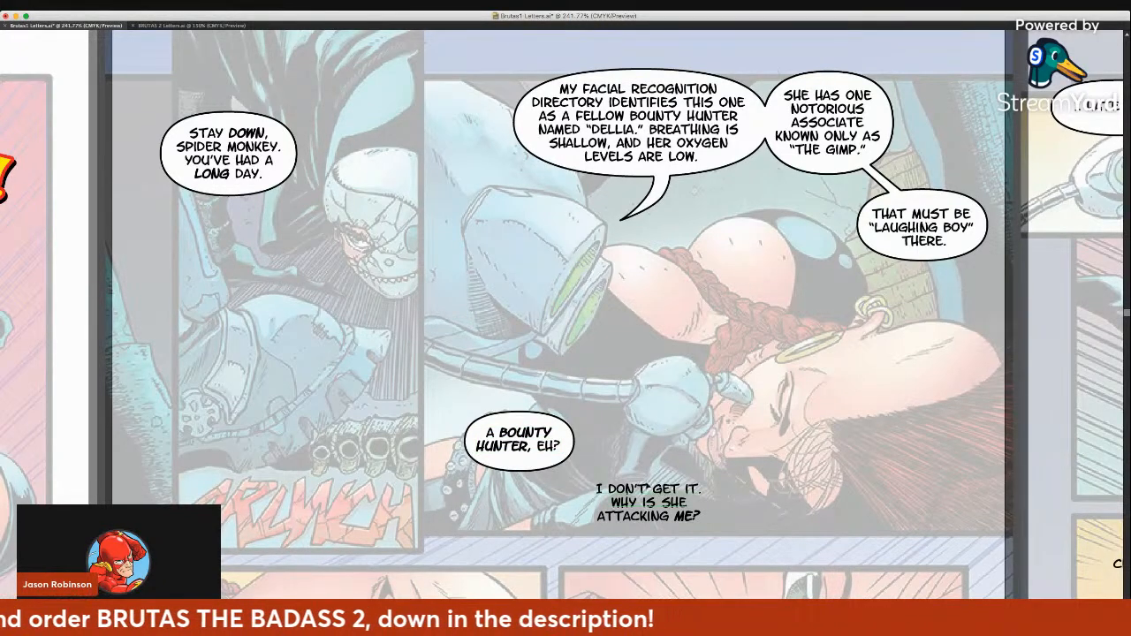
Move the "I DON'T GET IT" caption closer to the bounty hunter balloon and place a copy of that balloon behind it
drag(649, 488, 605, 474)
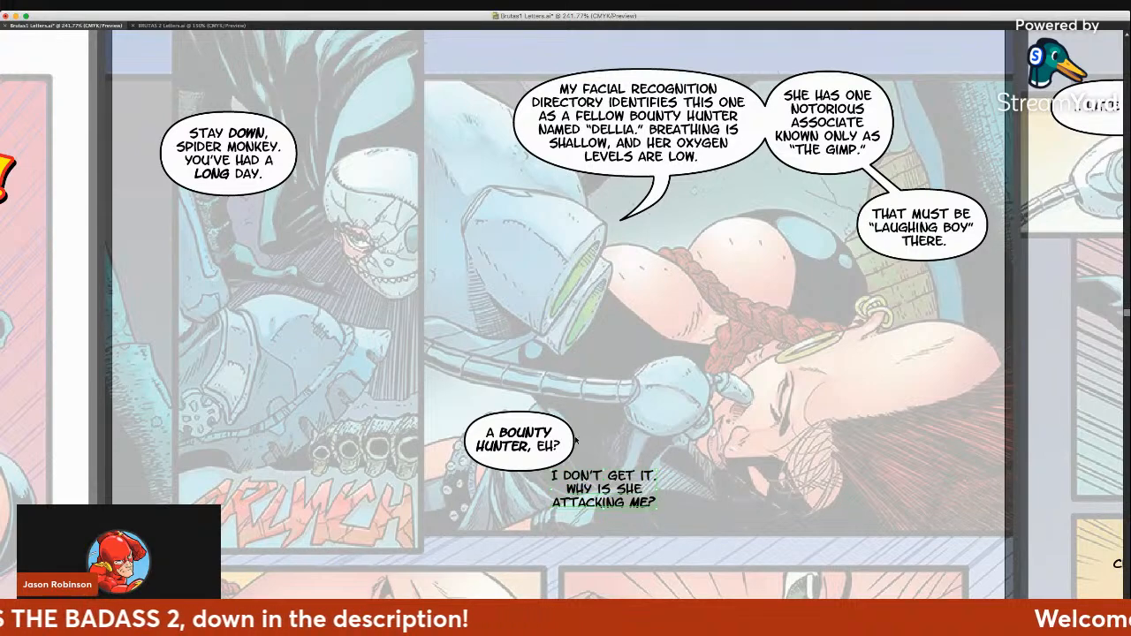
click(574, 442)
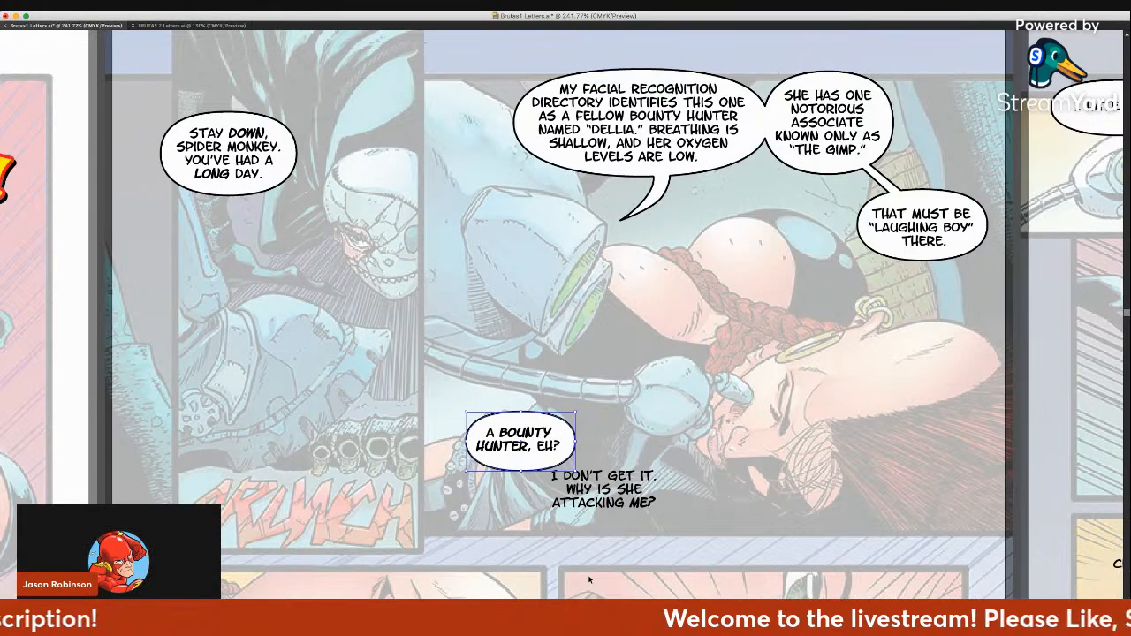
key(Left)
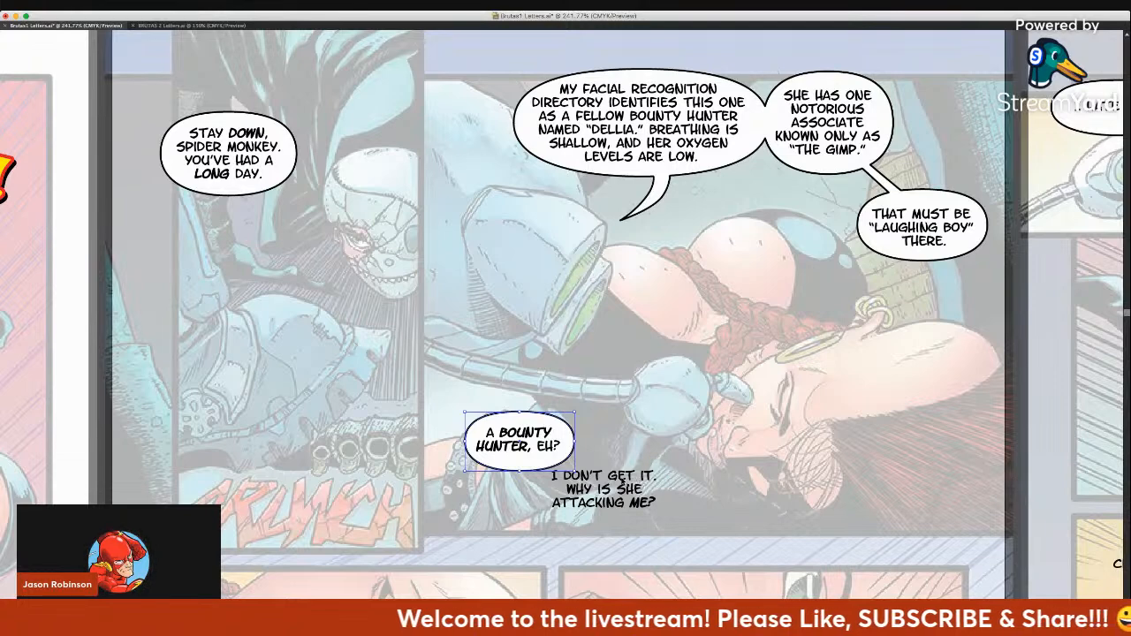
click(602, 454)
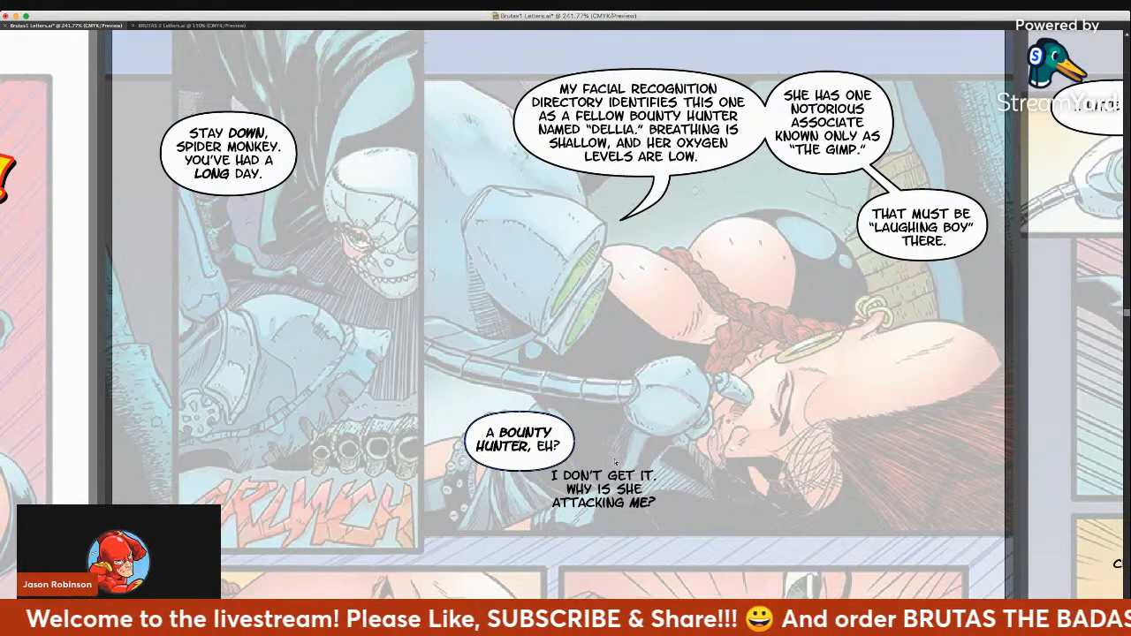
key(v)
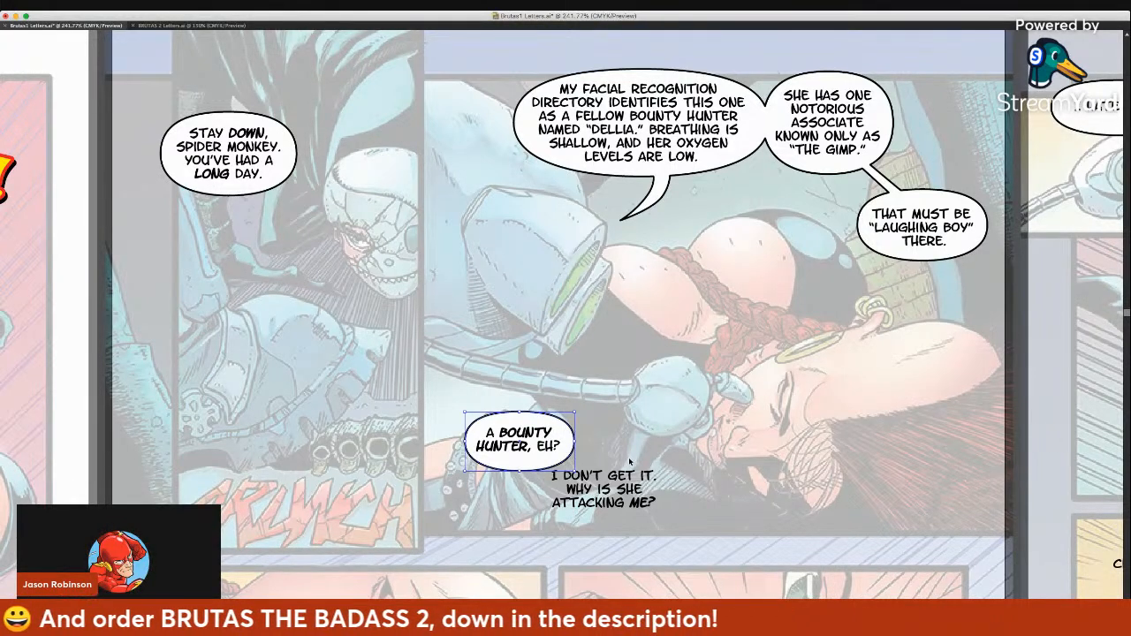
click(631, 454)
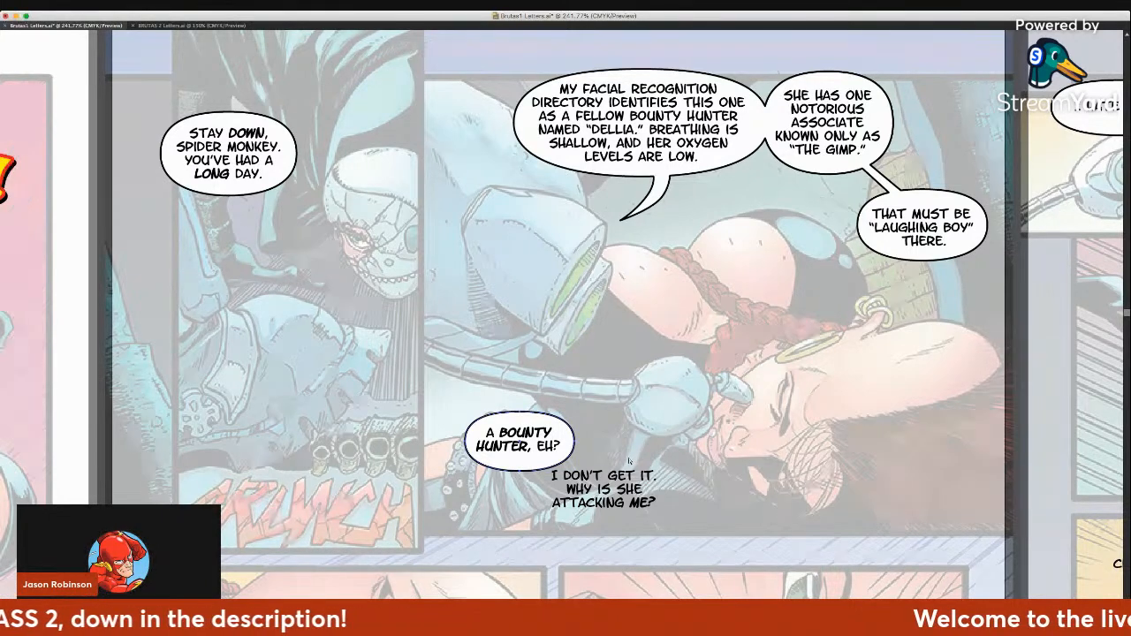
click(630, 461)
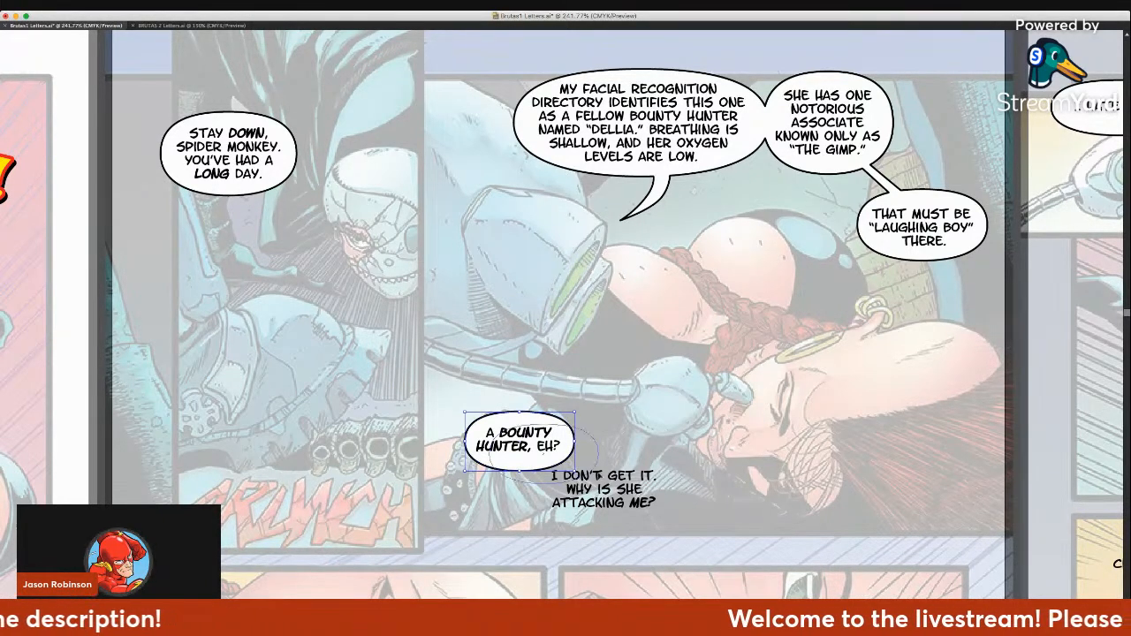
click(633, 482)
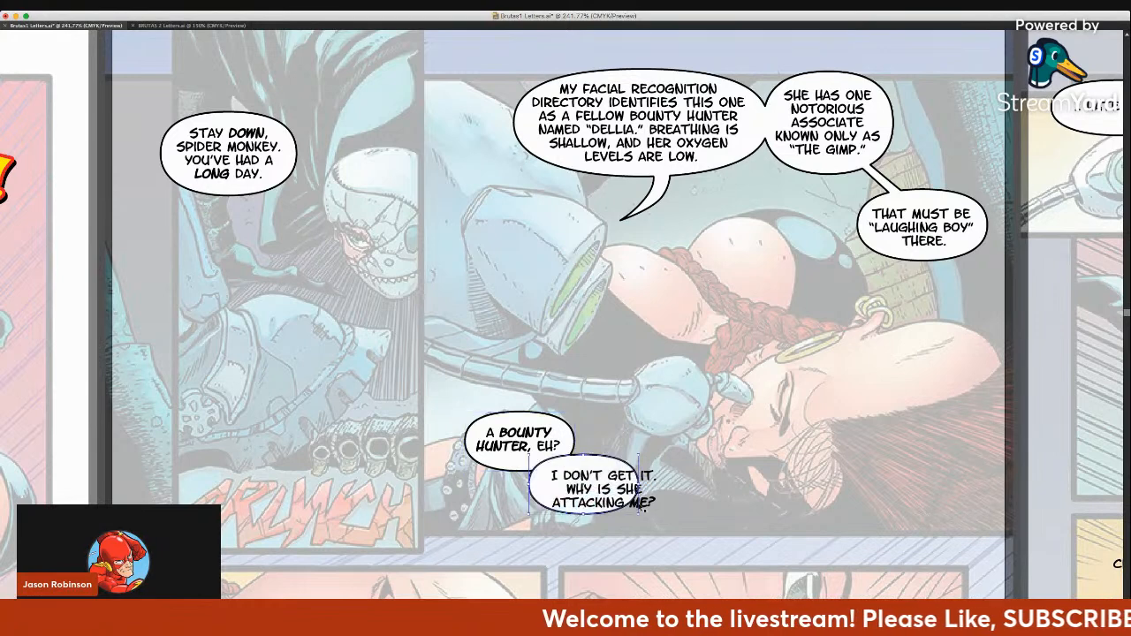
Widen and heighten the copied balloon to enclose the "I DON'T GET IT" caption, and nudge the caption to center it
drag(639, 484, 673, 484)
drag(602, 514, 603, 526)
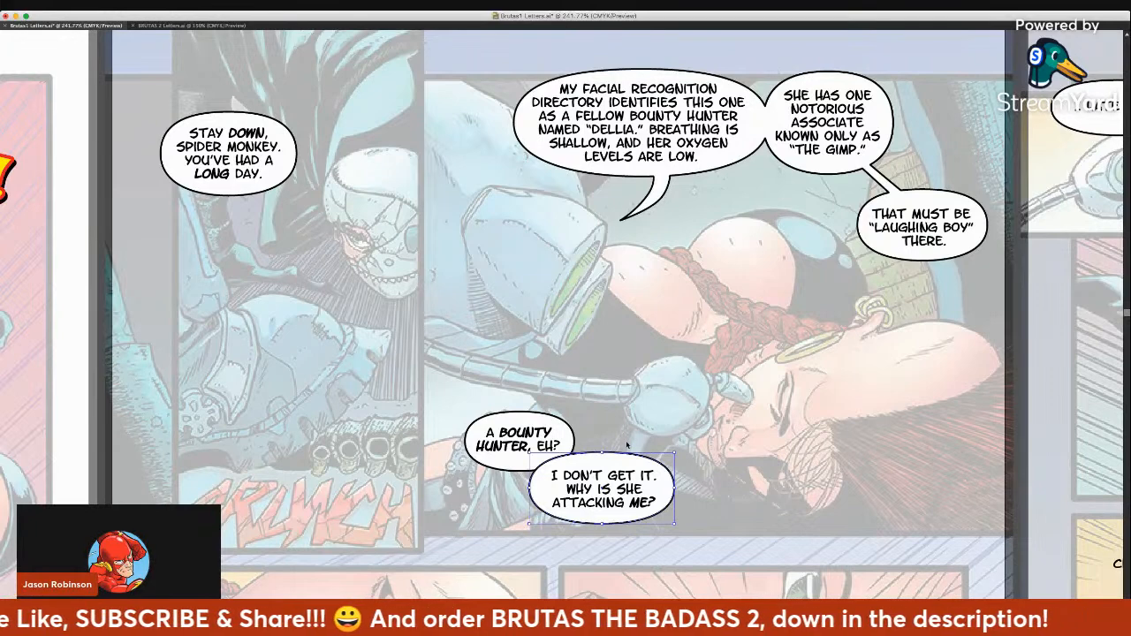
click(628, 444)
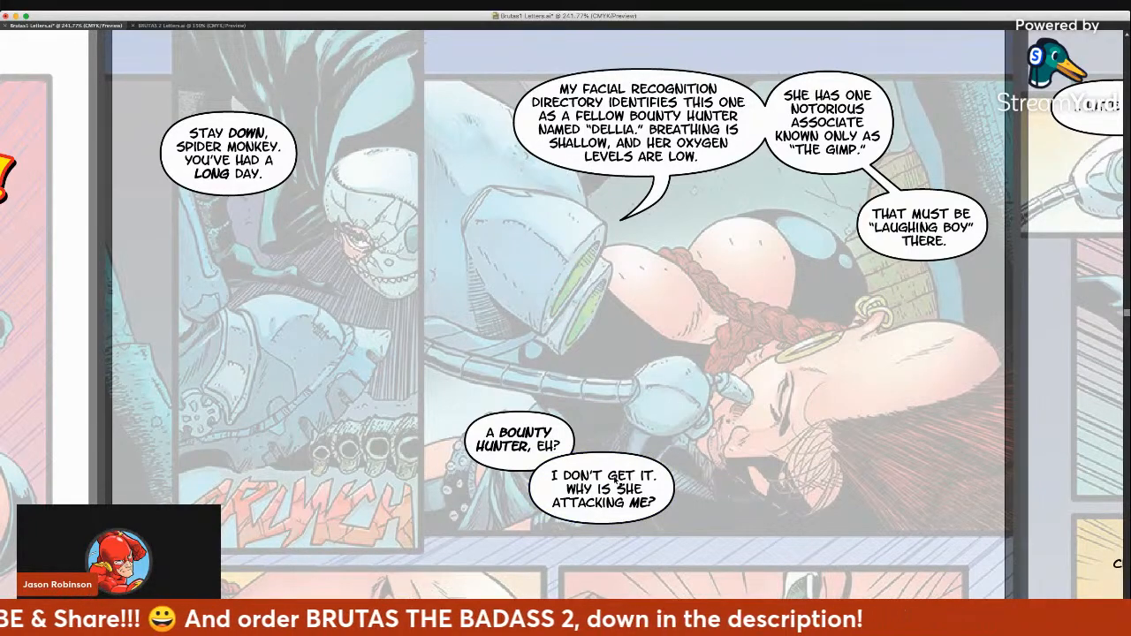
drag(616, 480, 615, 478)
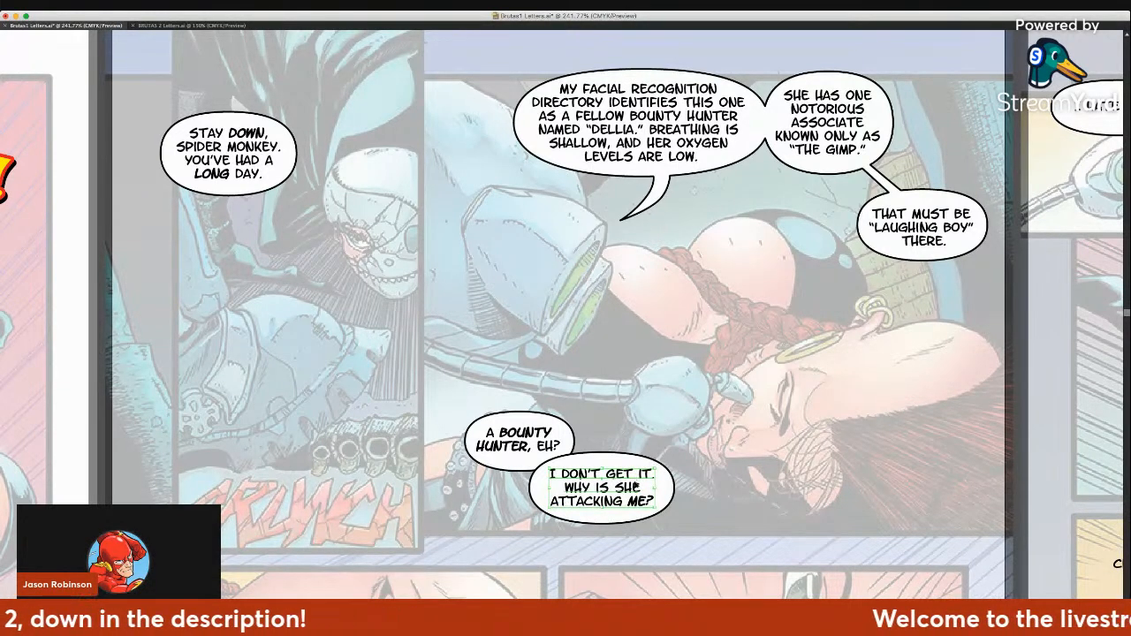
key(super+a)
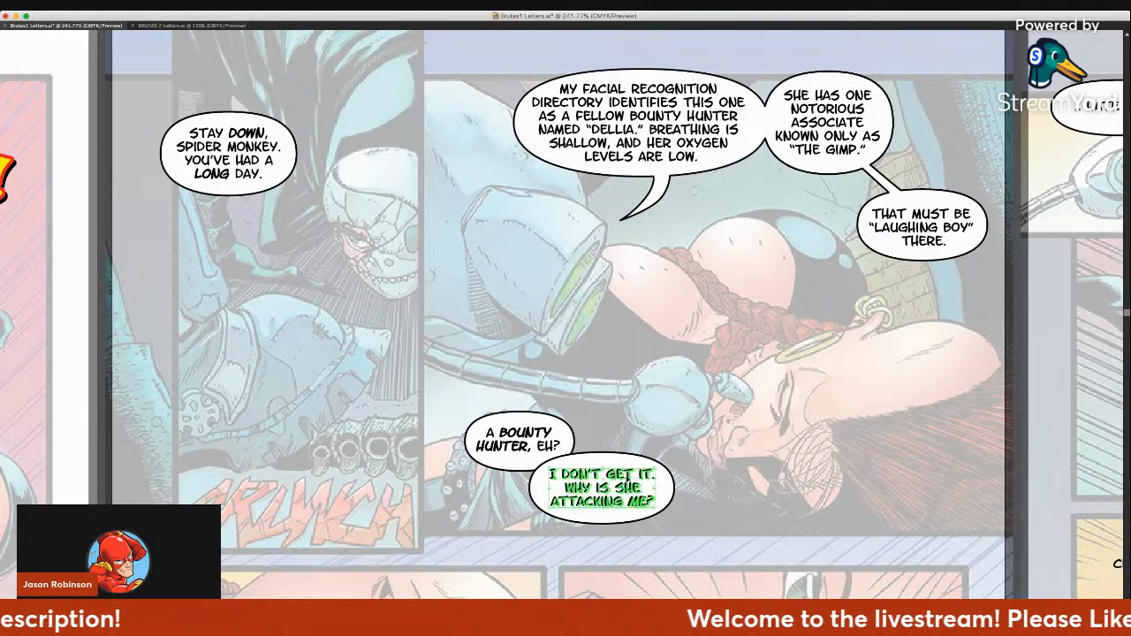
key(Escape)
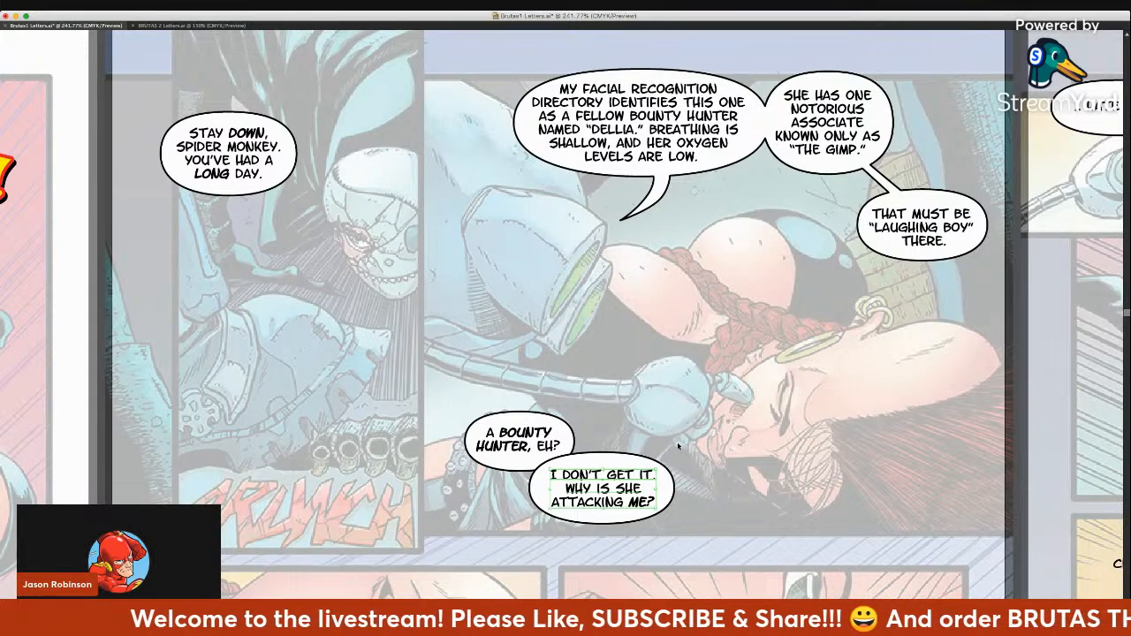
Move both overlapping balloons with their captions slightly right and up as one group, leaving nothing selected
drag(623, 498, 591, 530)
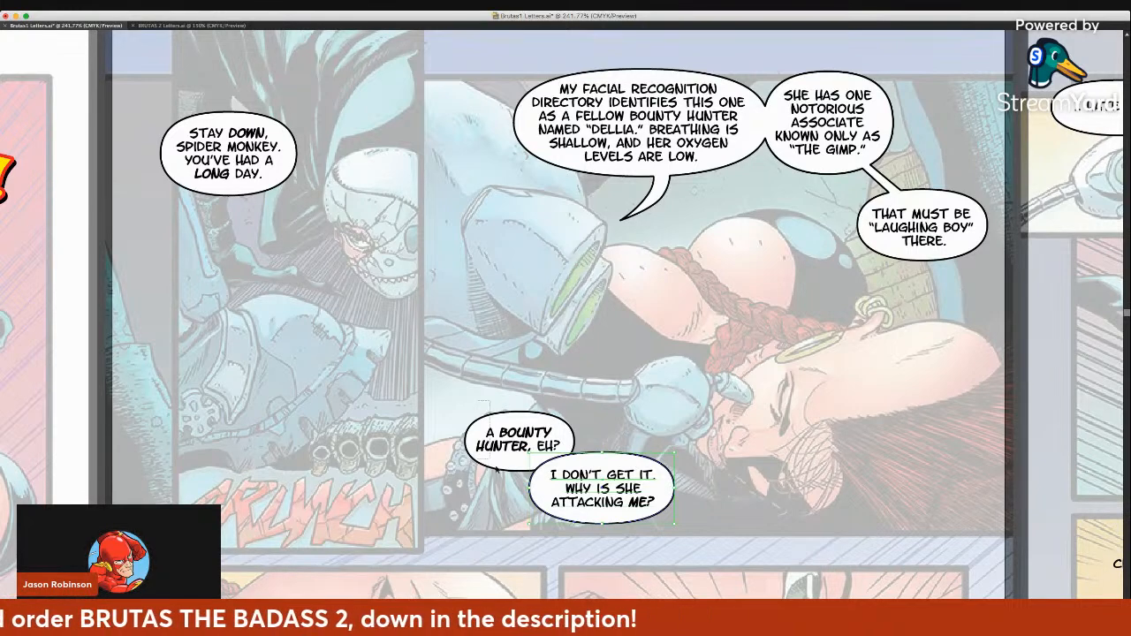
drag(477, 400, 677, 530)
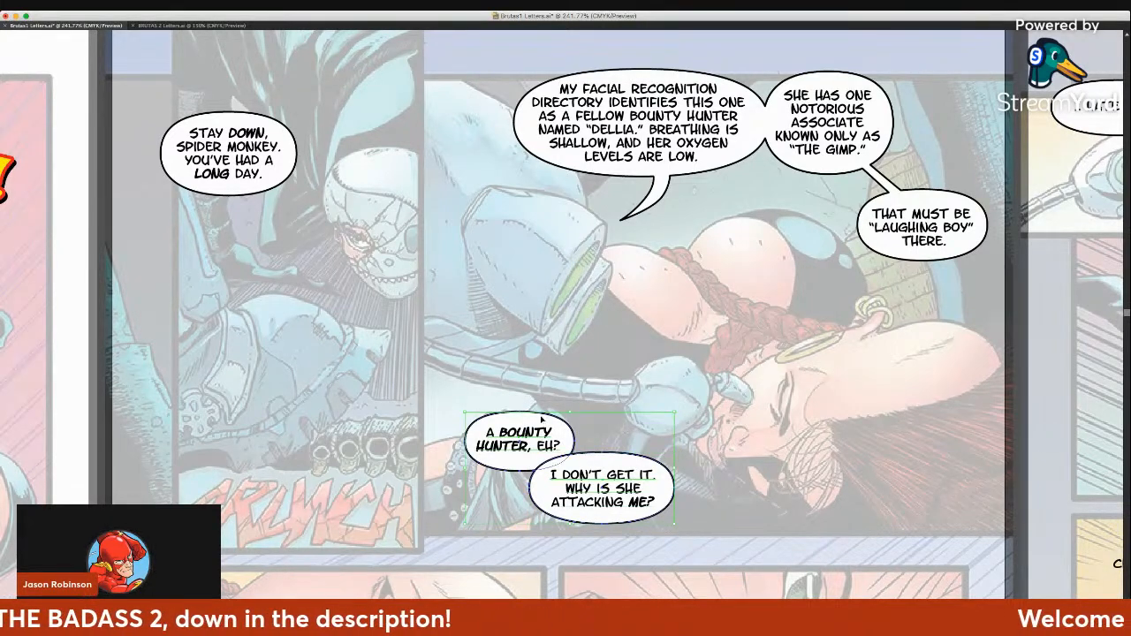
drag(538, 440, 564, 433)
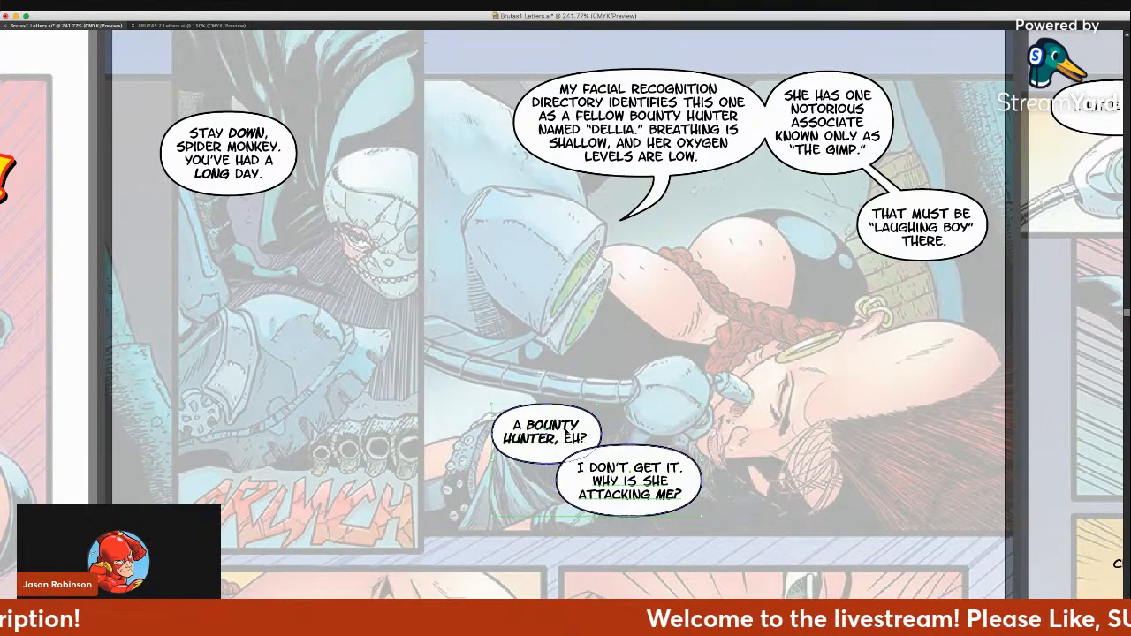
drag(546, 437, 537, 436)
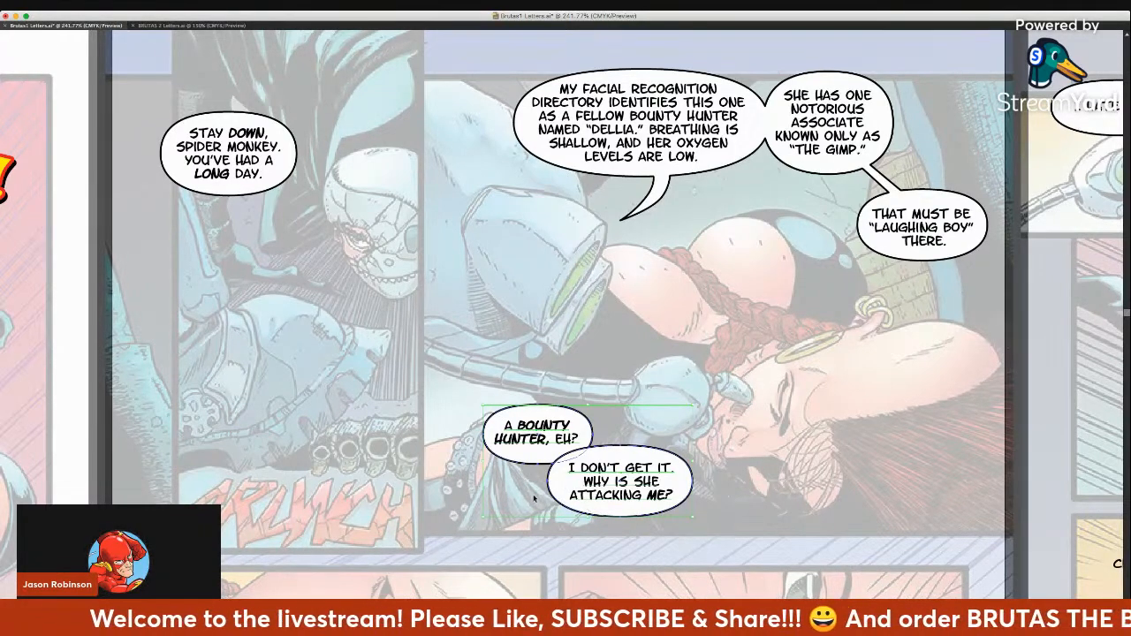
click(534, 528)
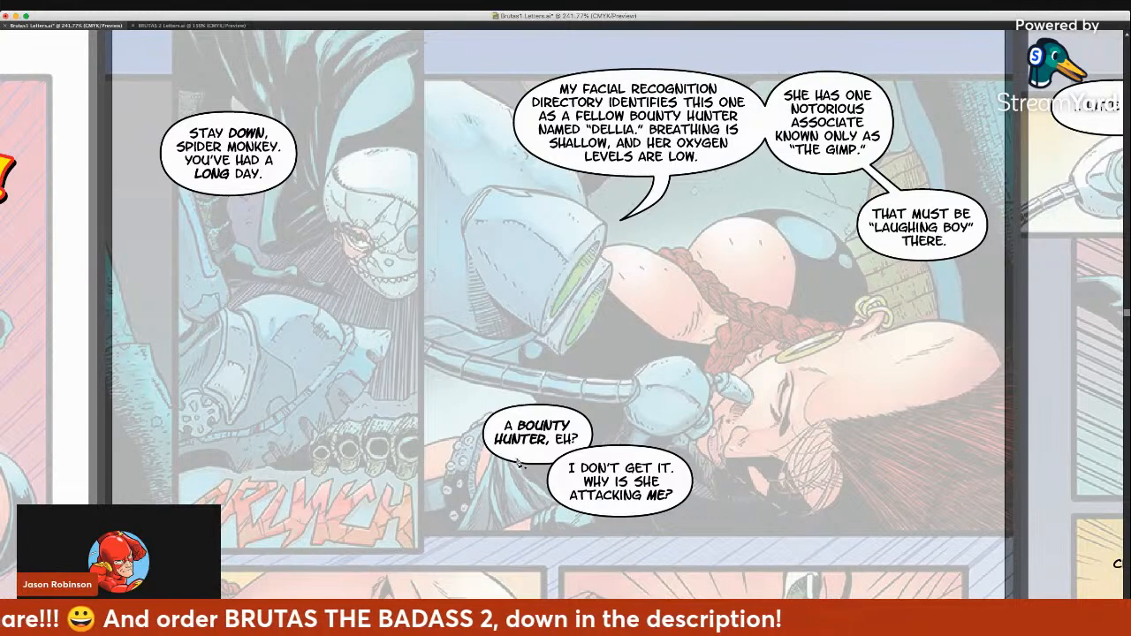
Draw a curved tail from the "A BOUNTY HUNTER" balloon to the panel's left border and give it the white, black-outlined balloon style
click(426, 495)
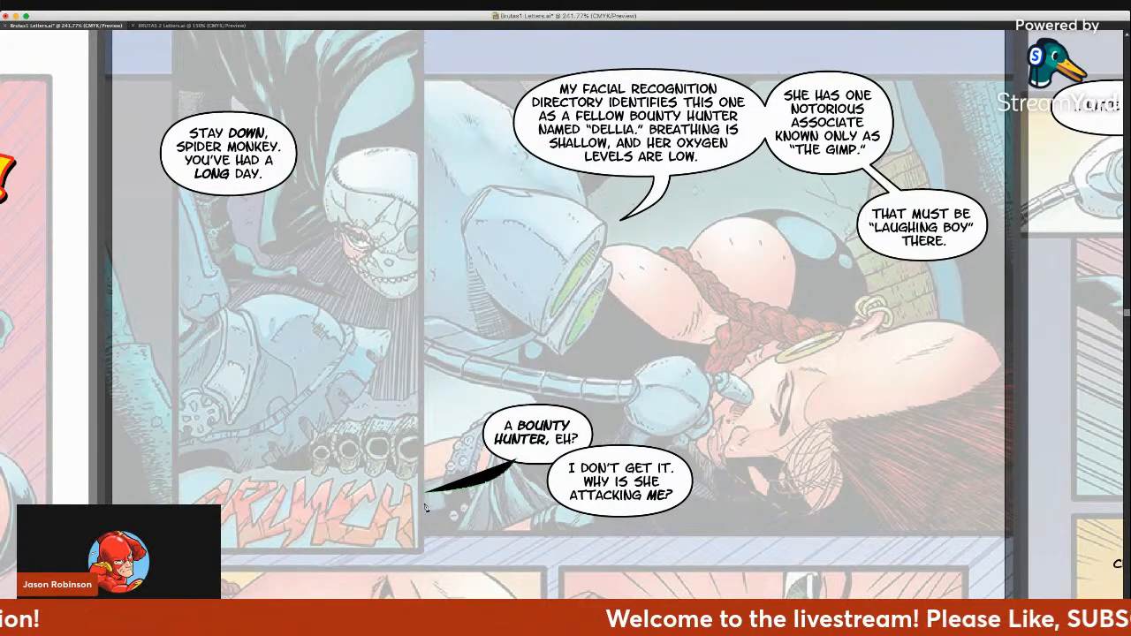
click(425, 504)
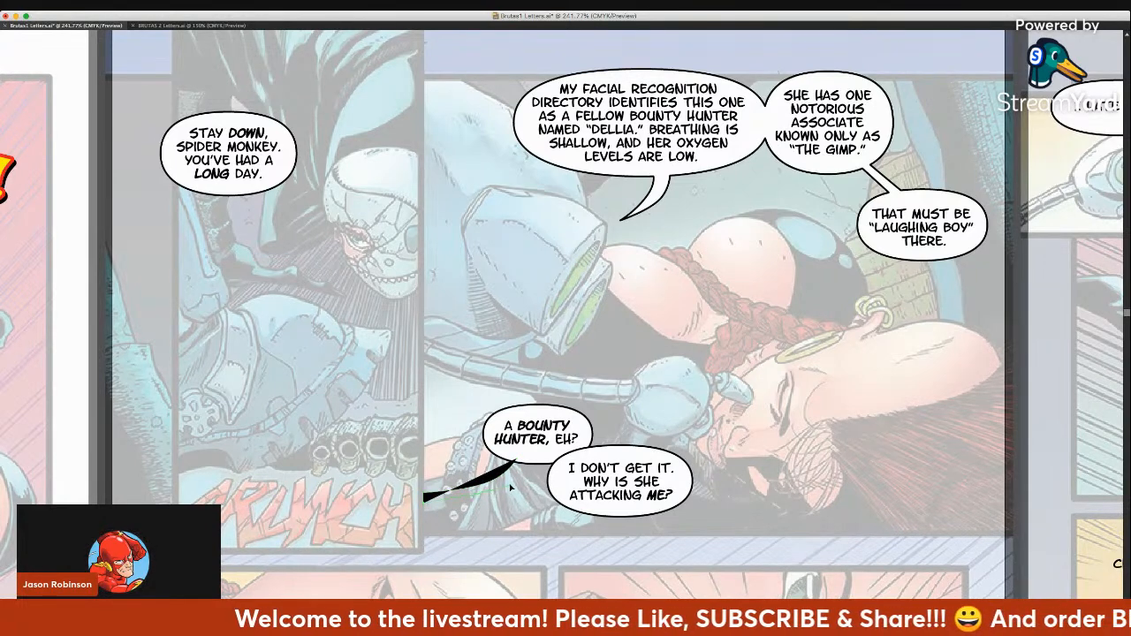
drag(509, 487, 517, 485)
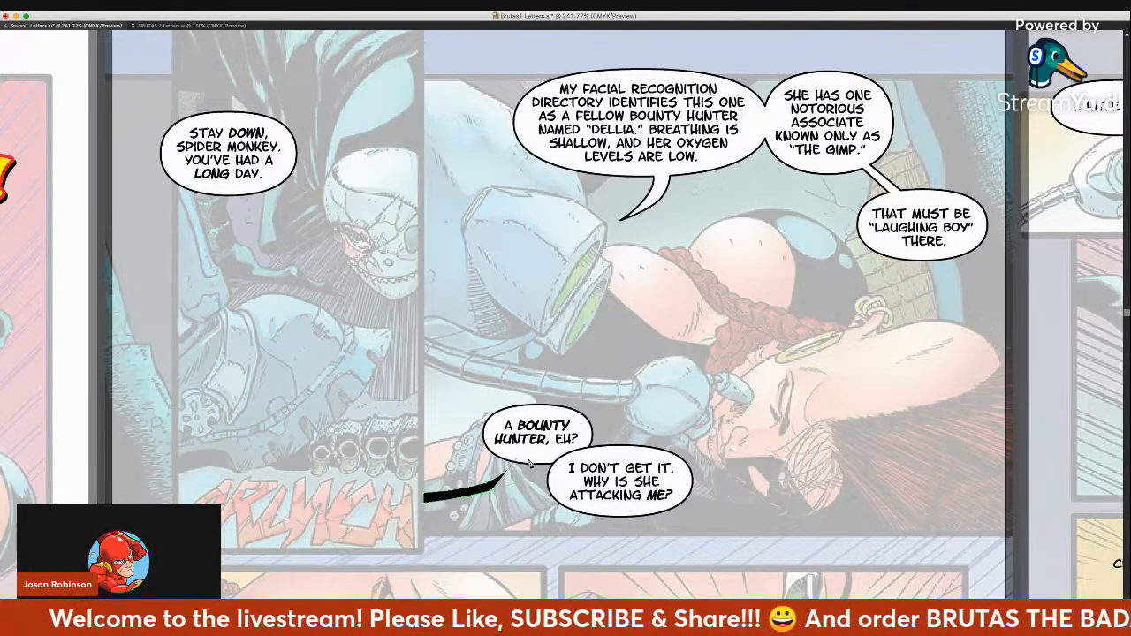
click(530, 462)
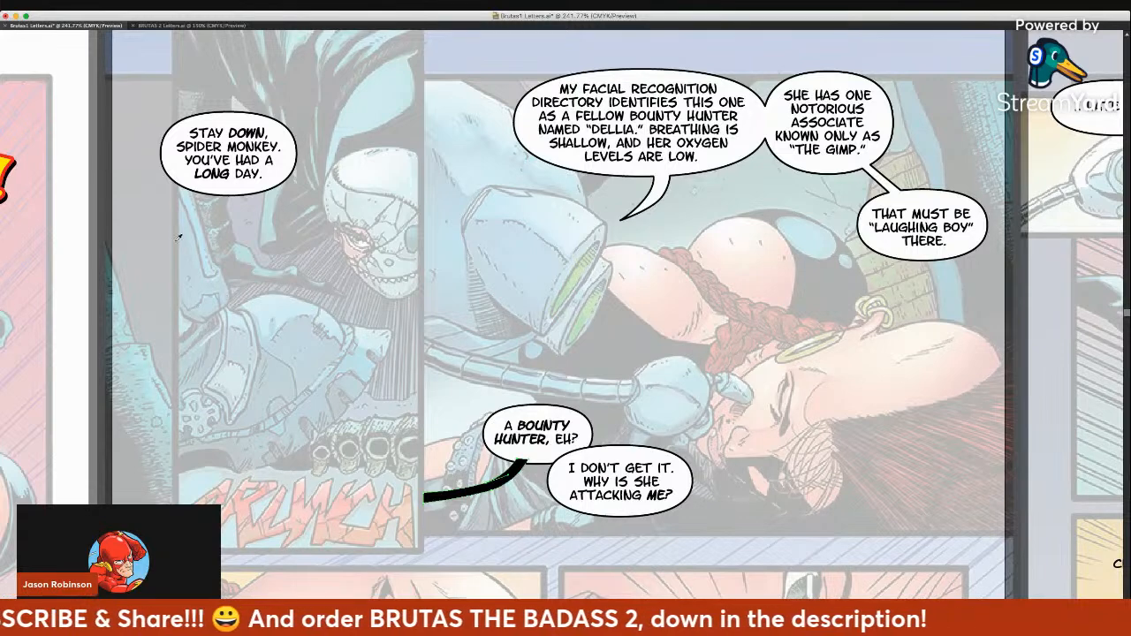
click(669, 167)
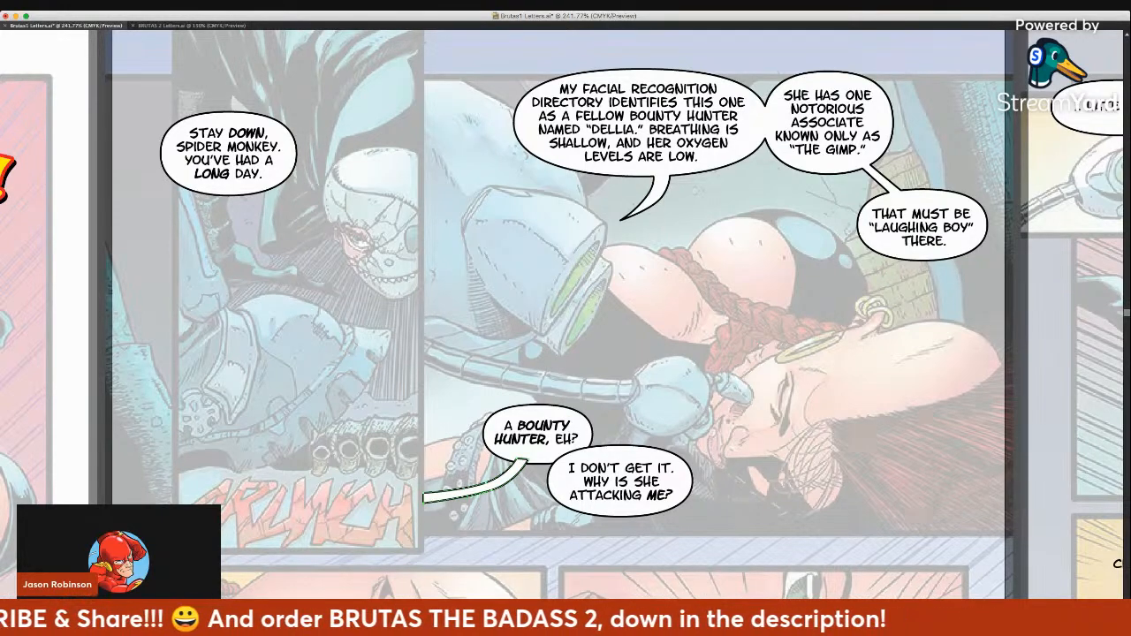
Draw a narrow straight tail from the "STAY DOWN" balloon up past the page's top edge in the balloon style
scroll(566, 300, up, 5)
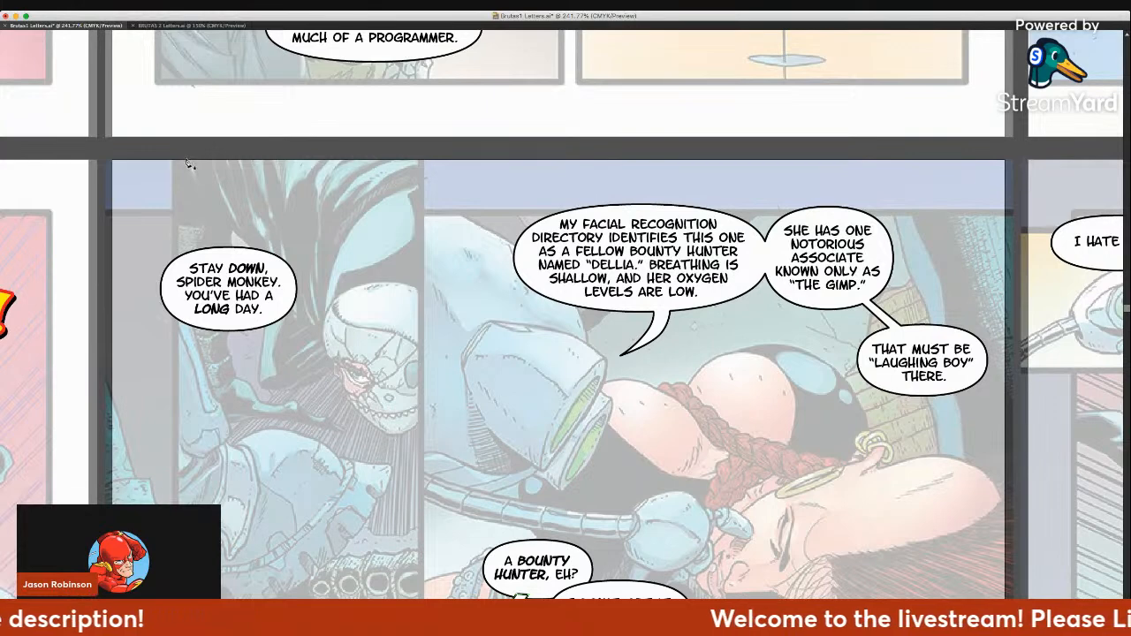
click(212, 253)
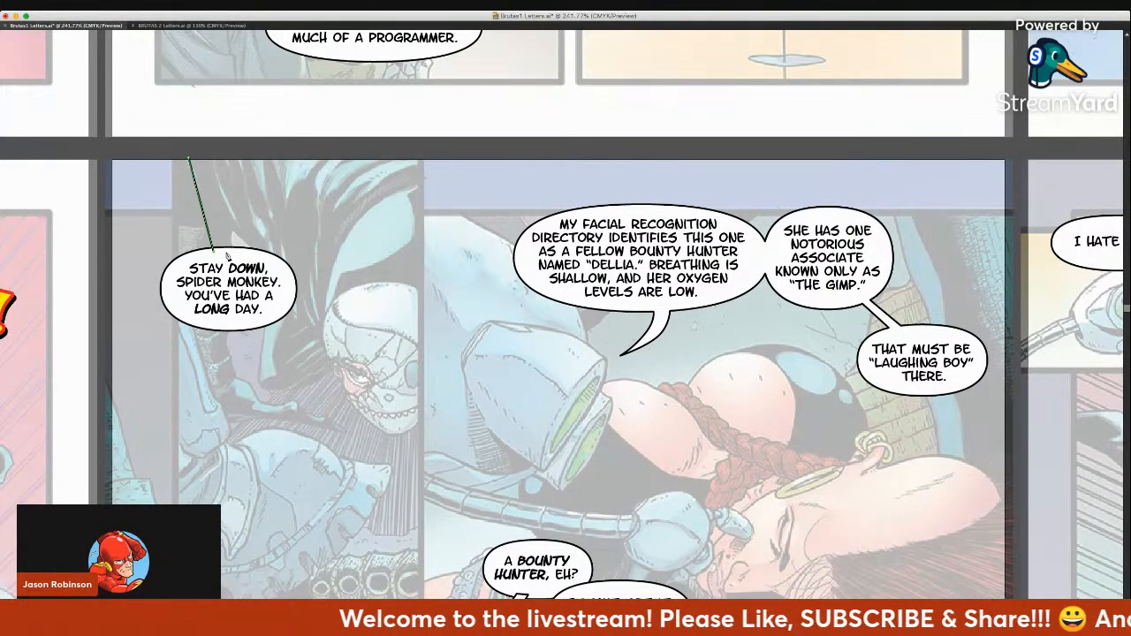
click(228, 255)
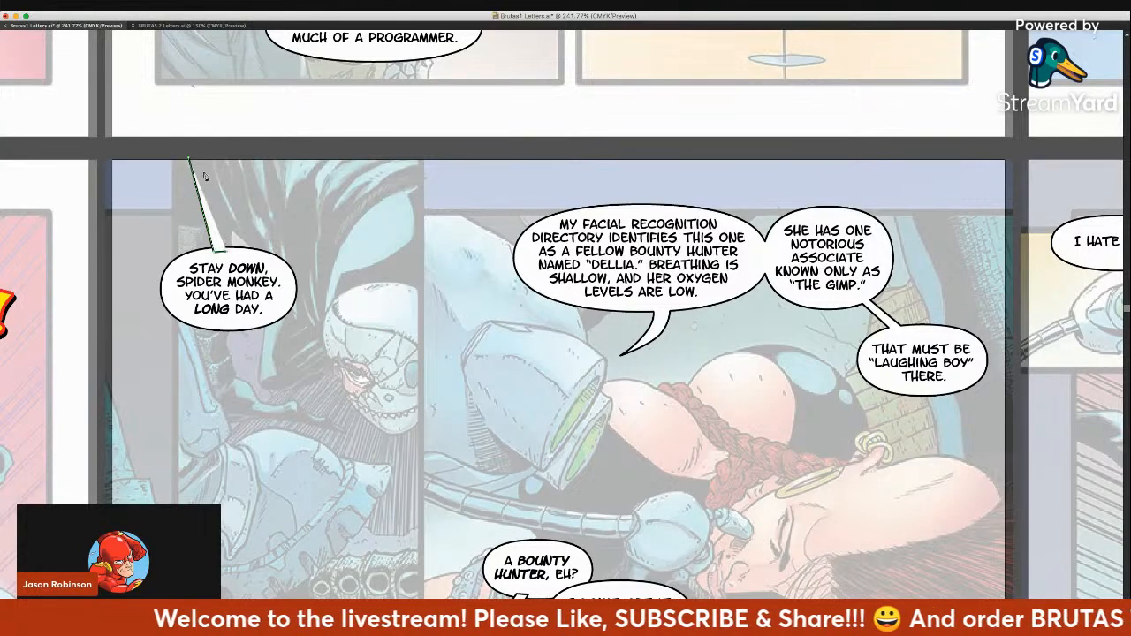
click(198, 154)
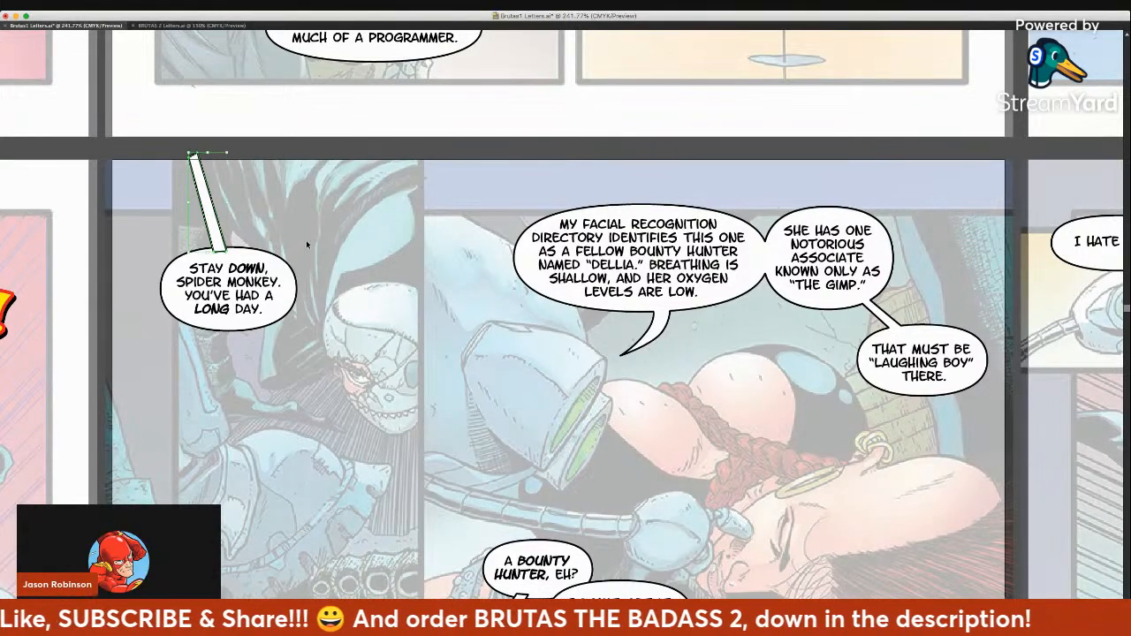
Move the "STAY DOWN" balloon, its caption and the tail's base slightly down and left, keeping the tail's upper end in place
drag(210, 344, 152, 241)
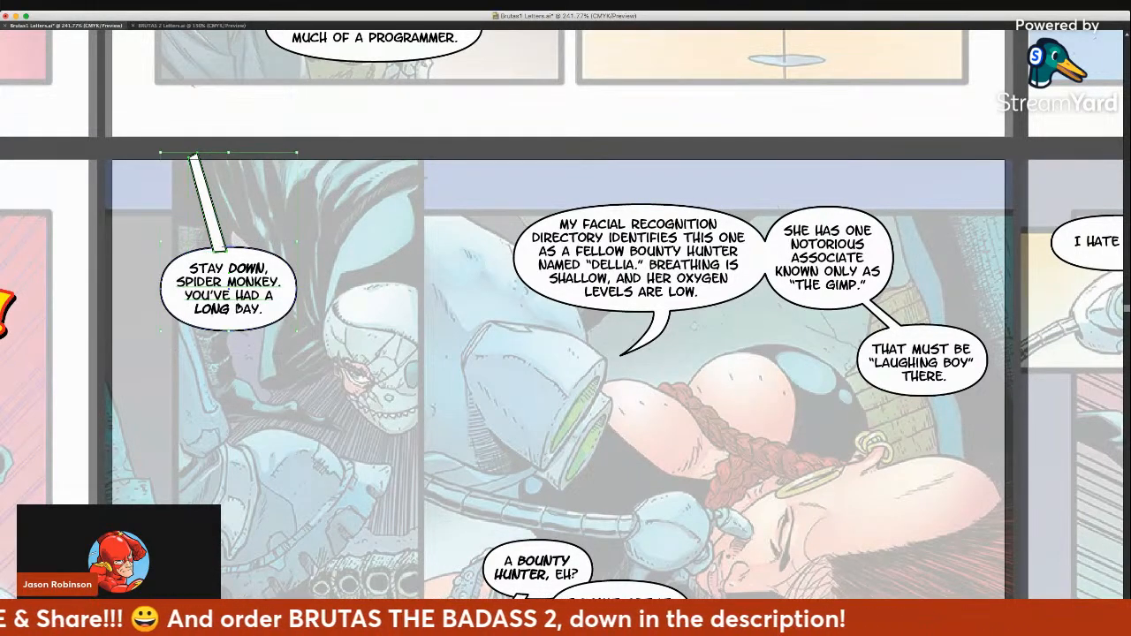
key(a)
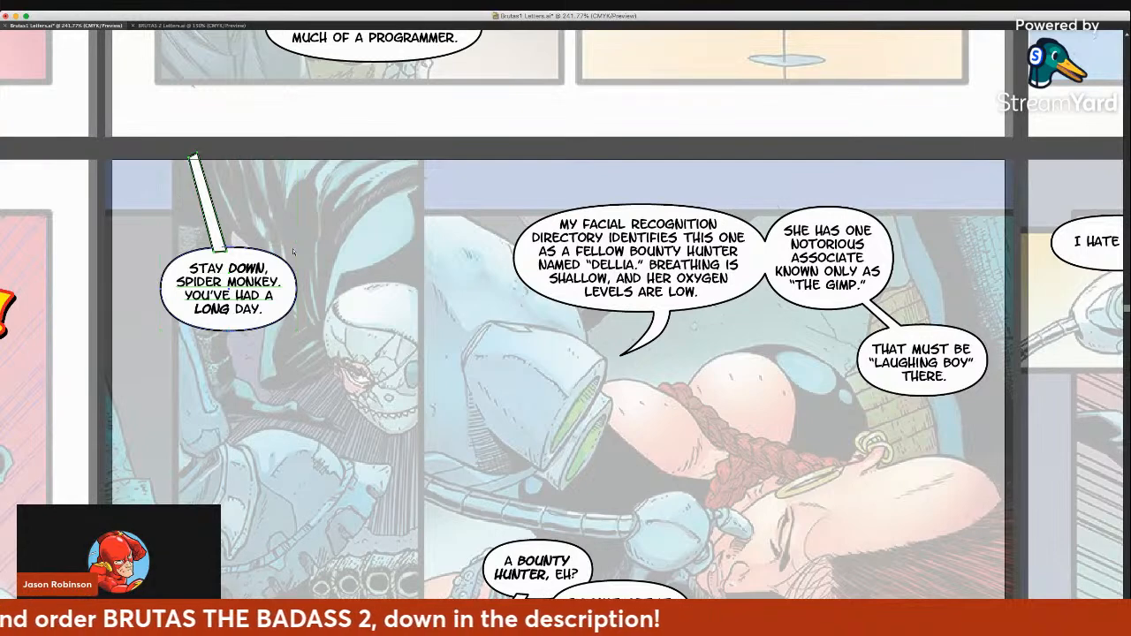
drag(305, 263, 145, 363)
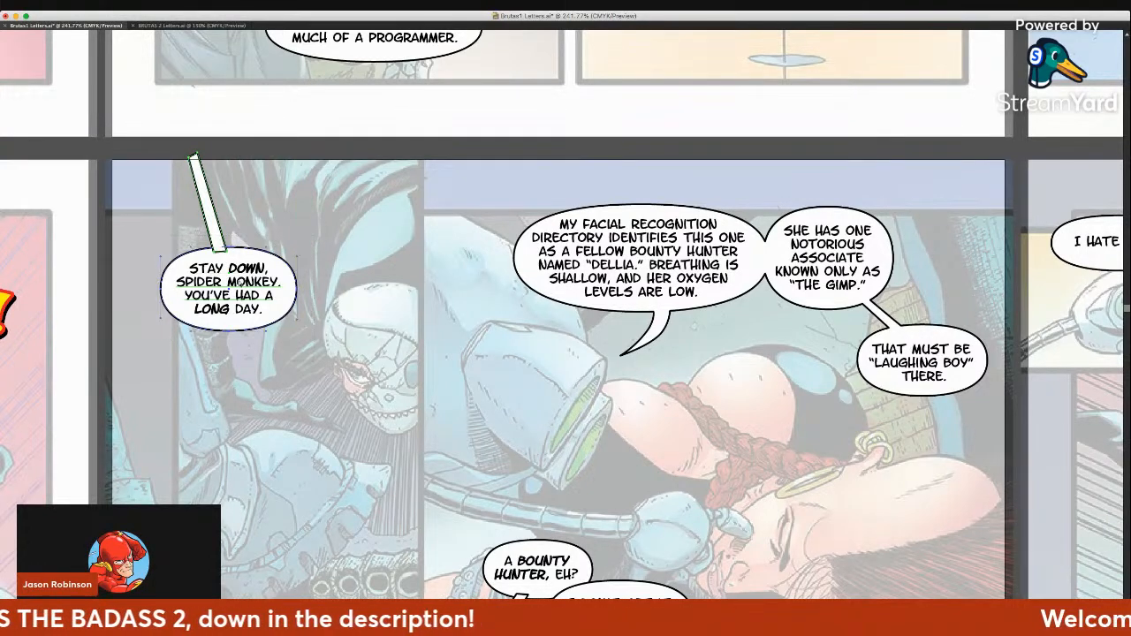
drag(240, 281, 240, 324)
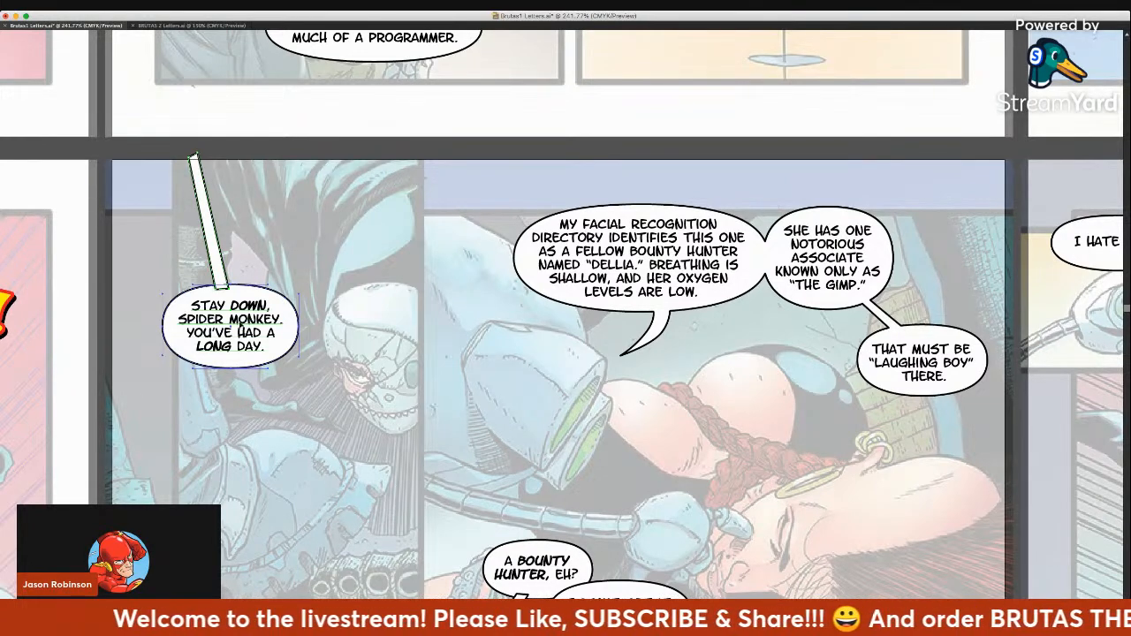
drag(241, 326, 234, 296)
click(316, 237)
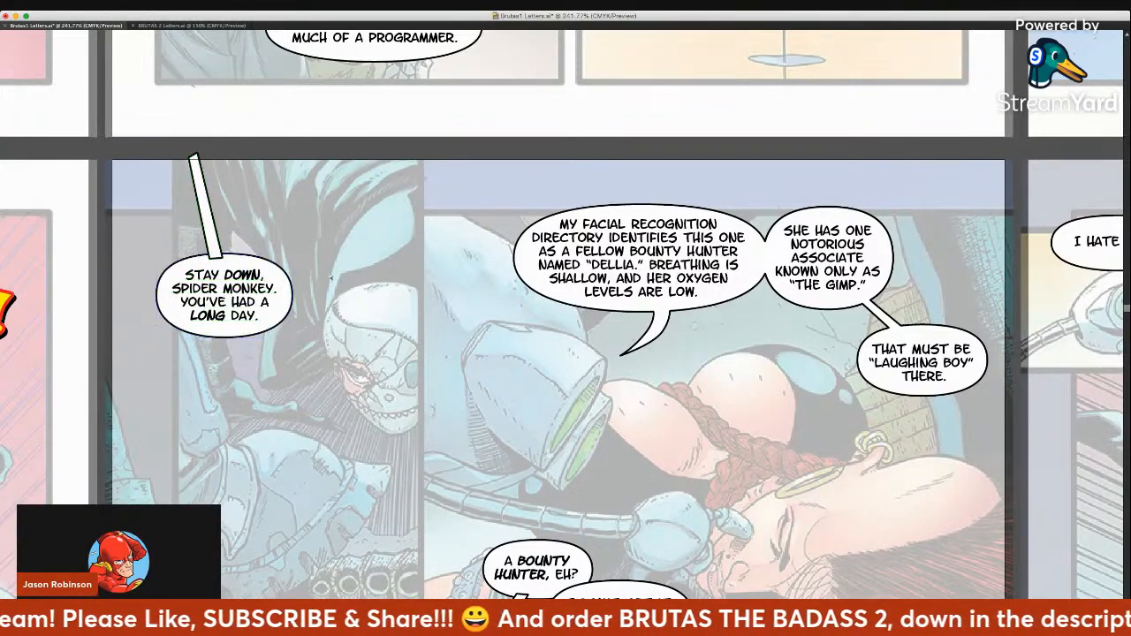
Straighten the upper end of the "STAY DOWN" balloon's tail where it crosses the page's top edge
key(ctrl+0)
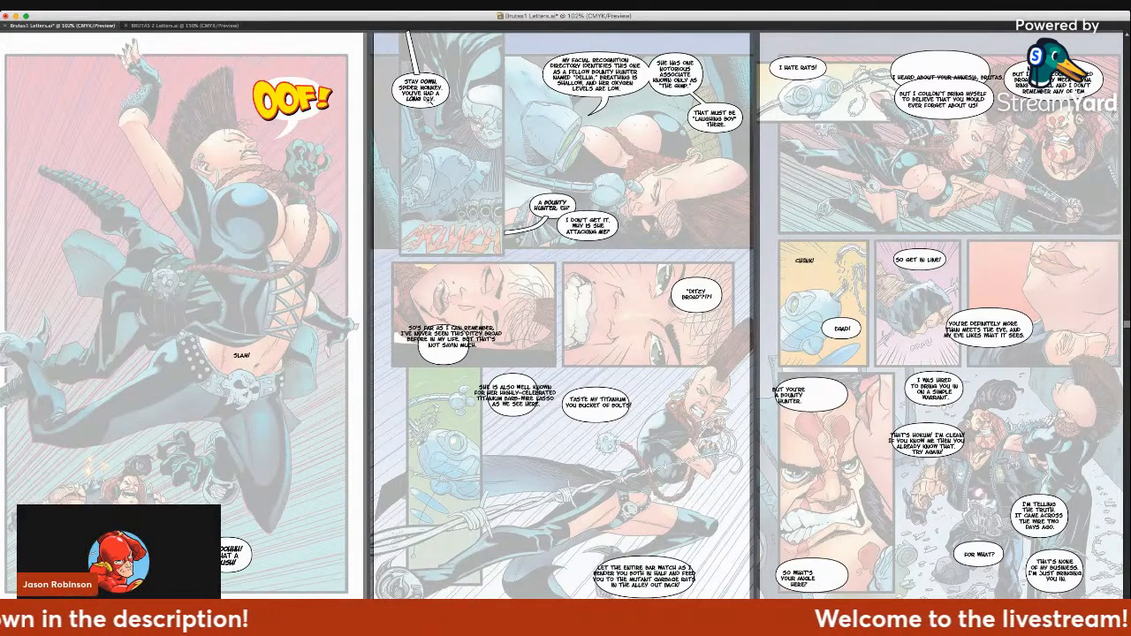
scroll(451, 48, up, 3)
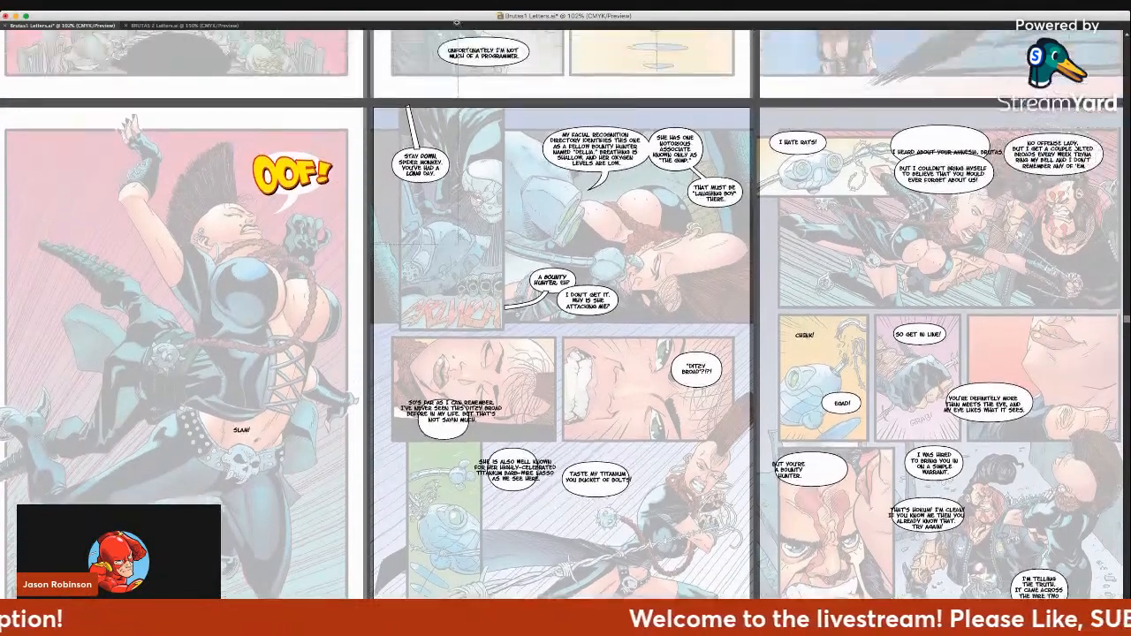
drag(457, 22, 458, 55)
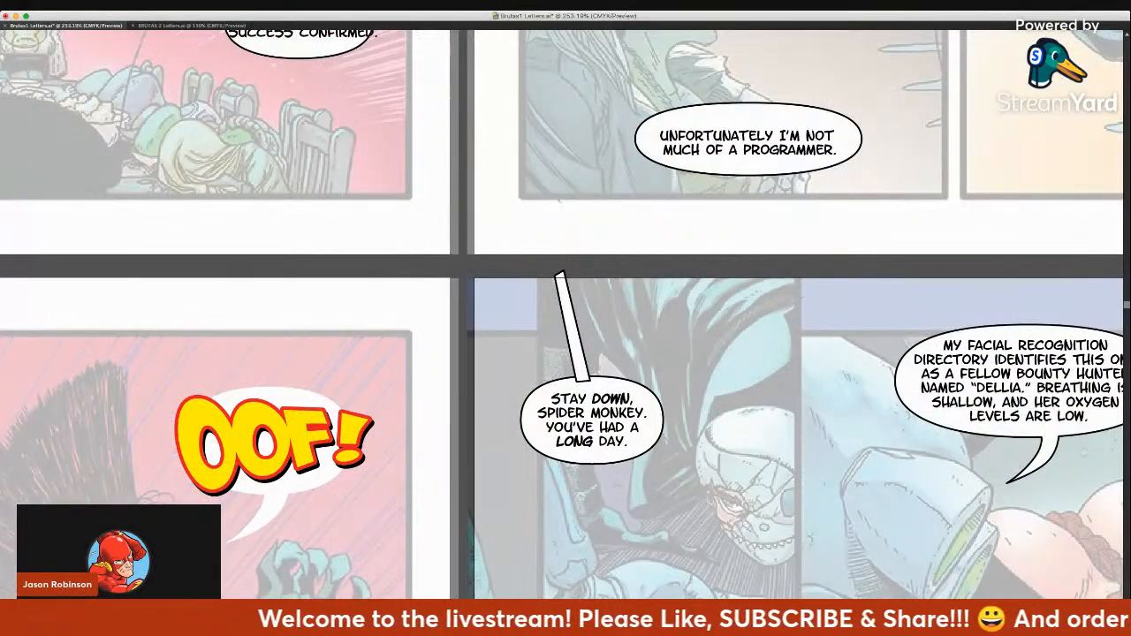
click(566, 302)
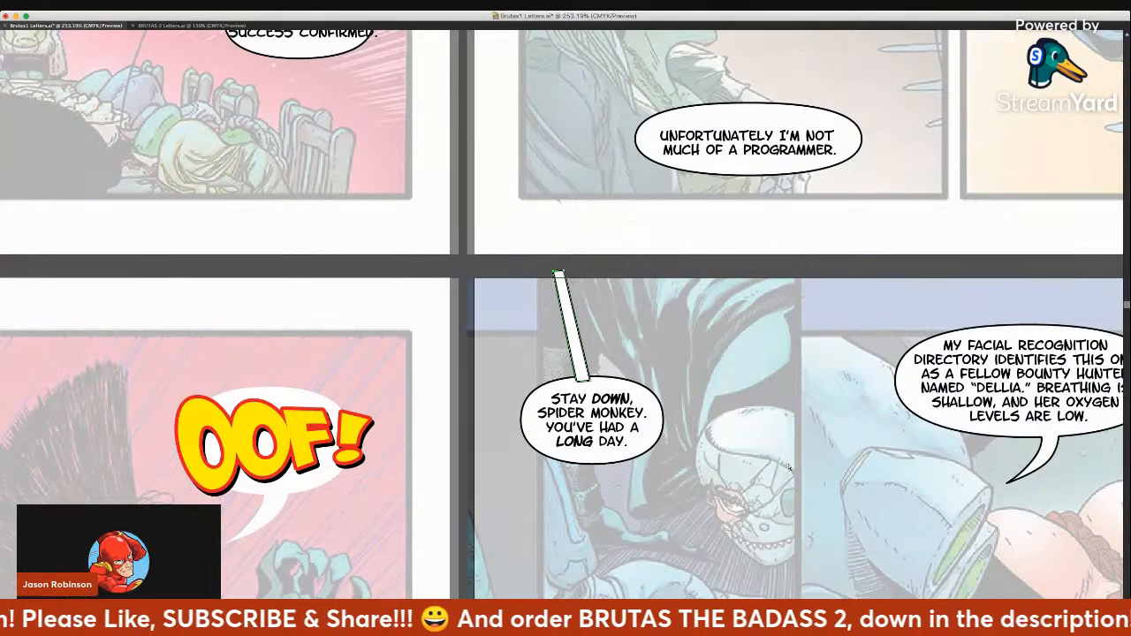
Enlarge the "A BOUNTY HUNTER" balloon slightly and move the "I DON'T GET IT" balloon with its caption left and slightly down
key(super+0)
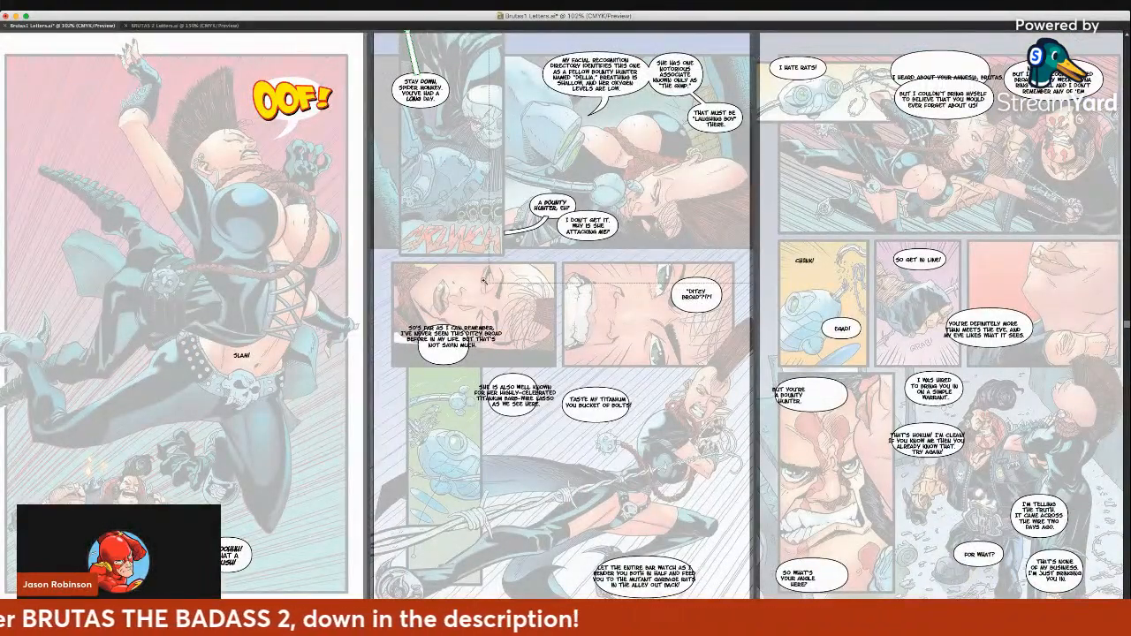
drag(436, 274, 435, 275)
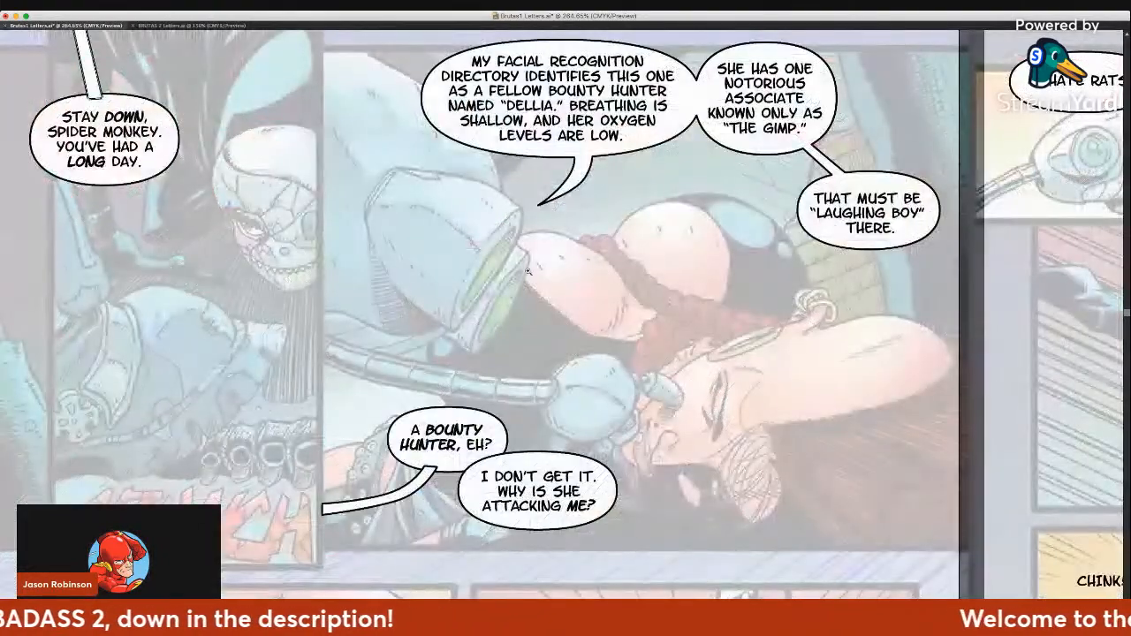
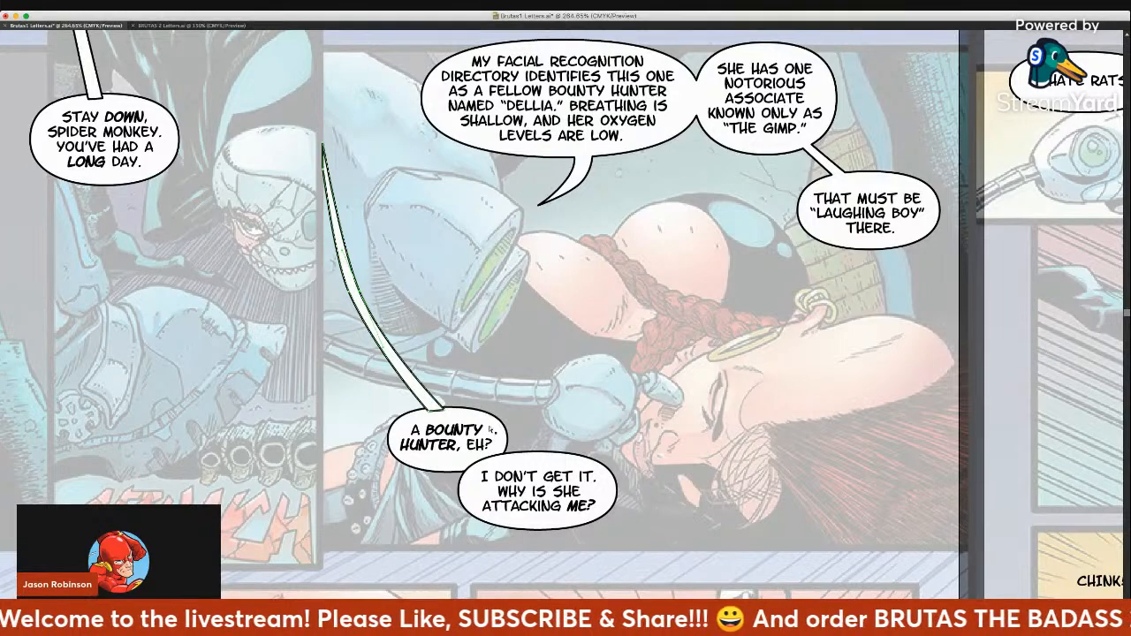
click(476, 422)
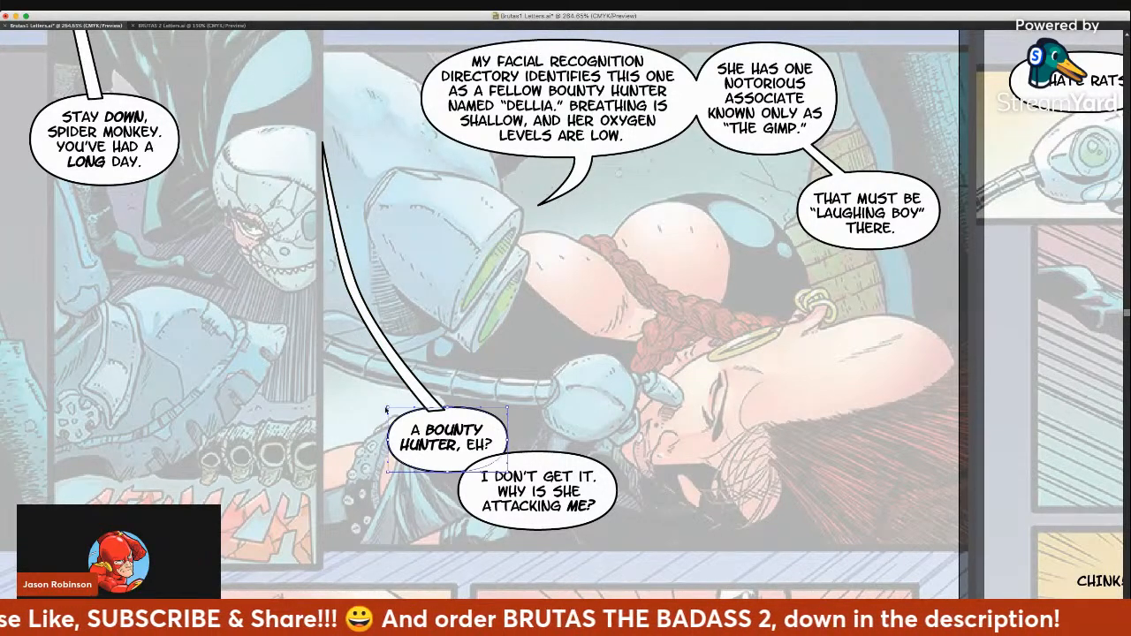
drag(387, 407, 384, 407)
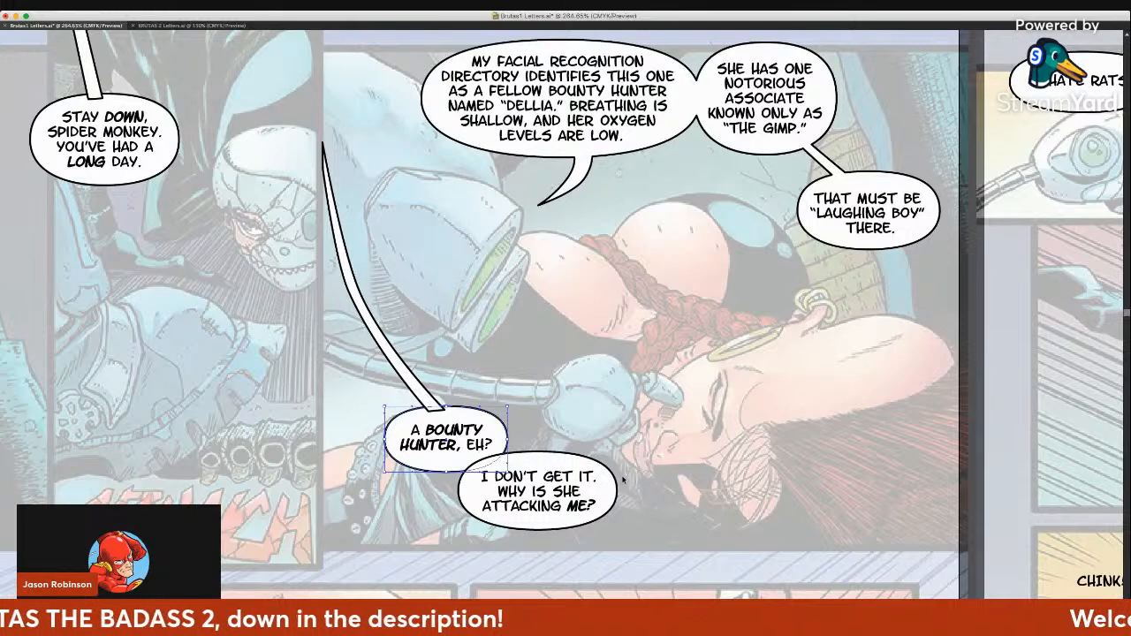
drag(549, 535, 564, 494)
drag(564, 494, 545, 499)
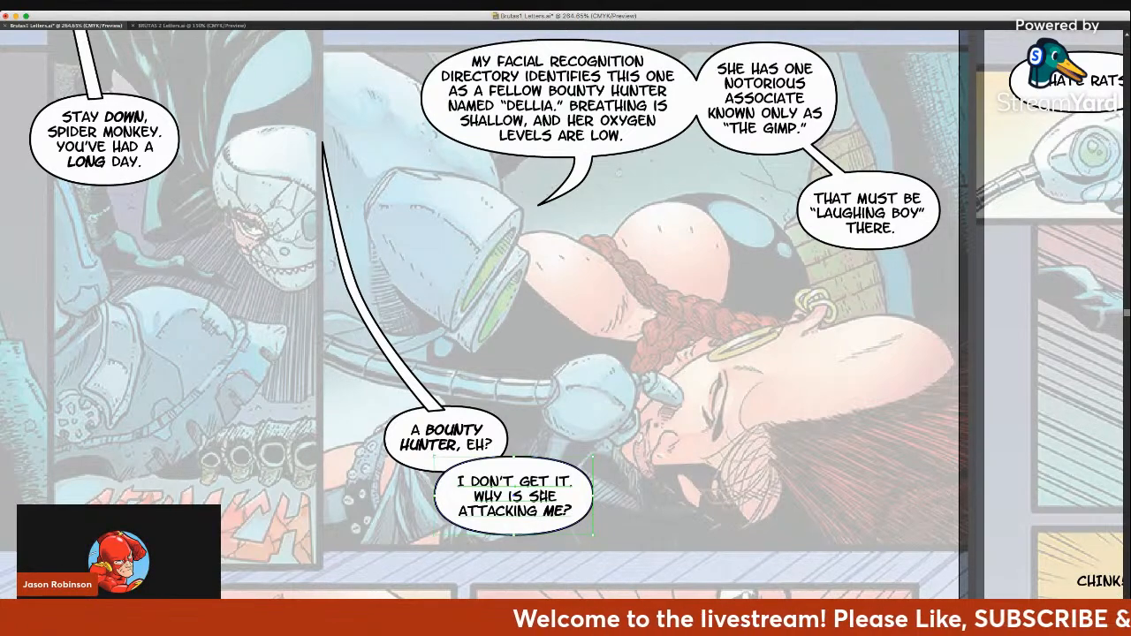
Set the word "GET" in the "I DON'T GET IT" caption to bold italic
double_click(542, 488)
drag(550, 481, 518, 482)
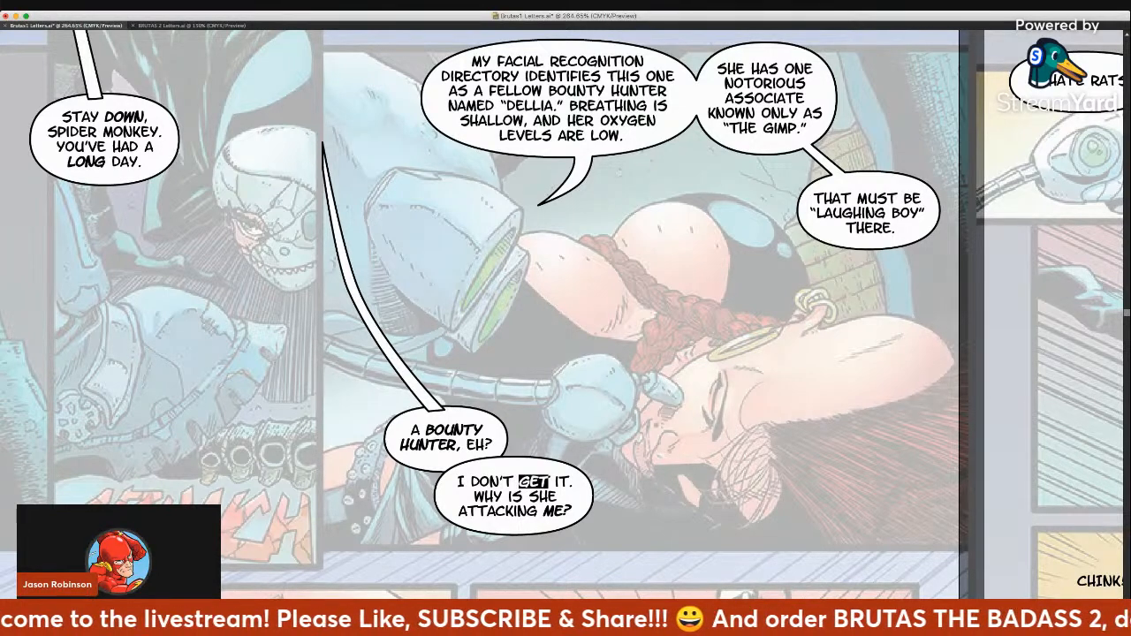
key(Escape)
click(625, 478)
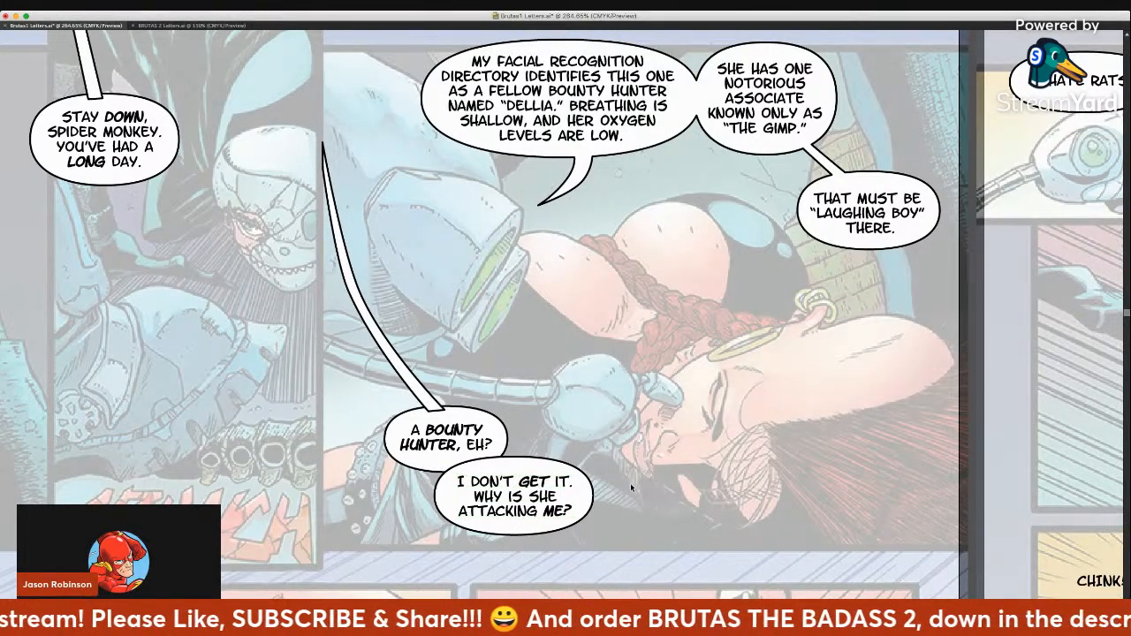
Merge the two overlapping bounty hunter balloons and their long tail into one shape placed behind the captions, leaving nothing selected
click(508, 448)
shift+click(525, 468)
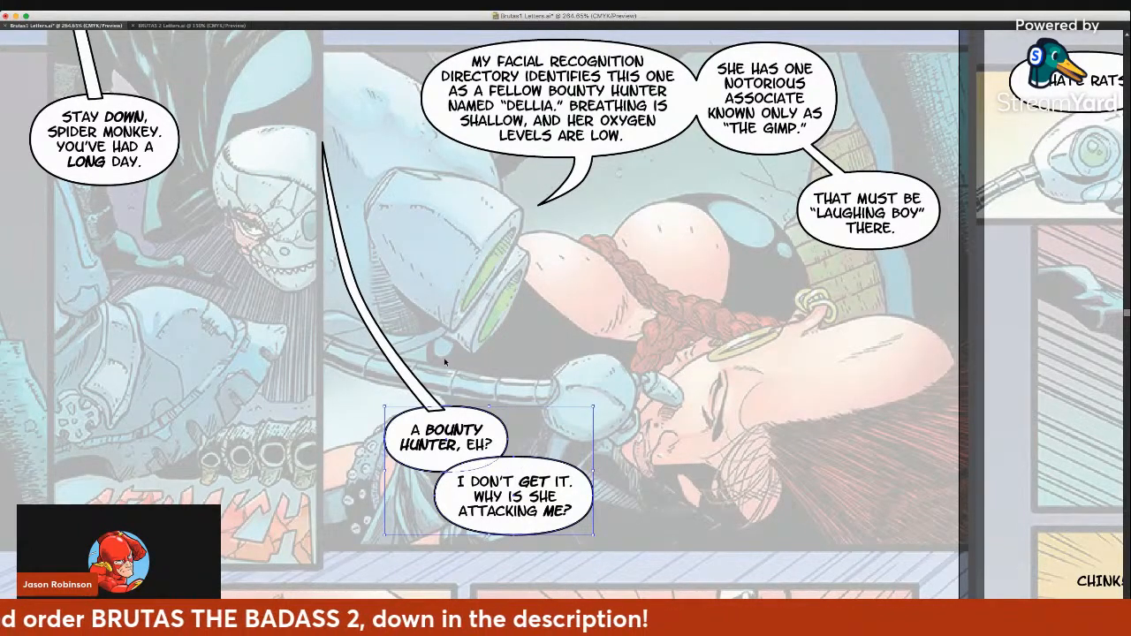
click(430, 400)
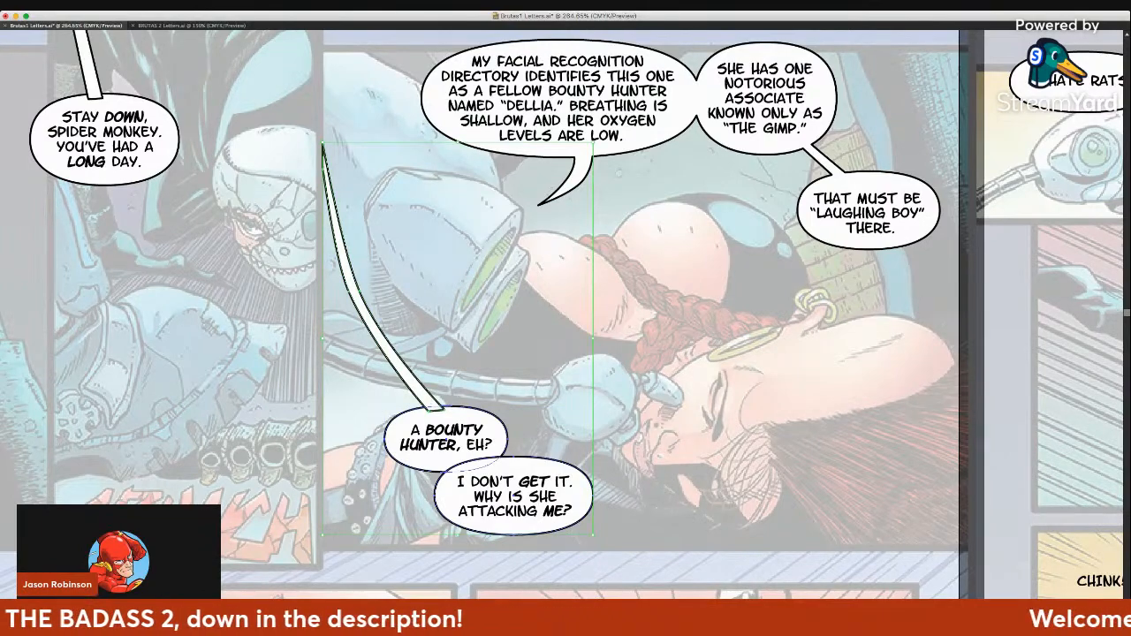
click(1037, 285)
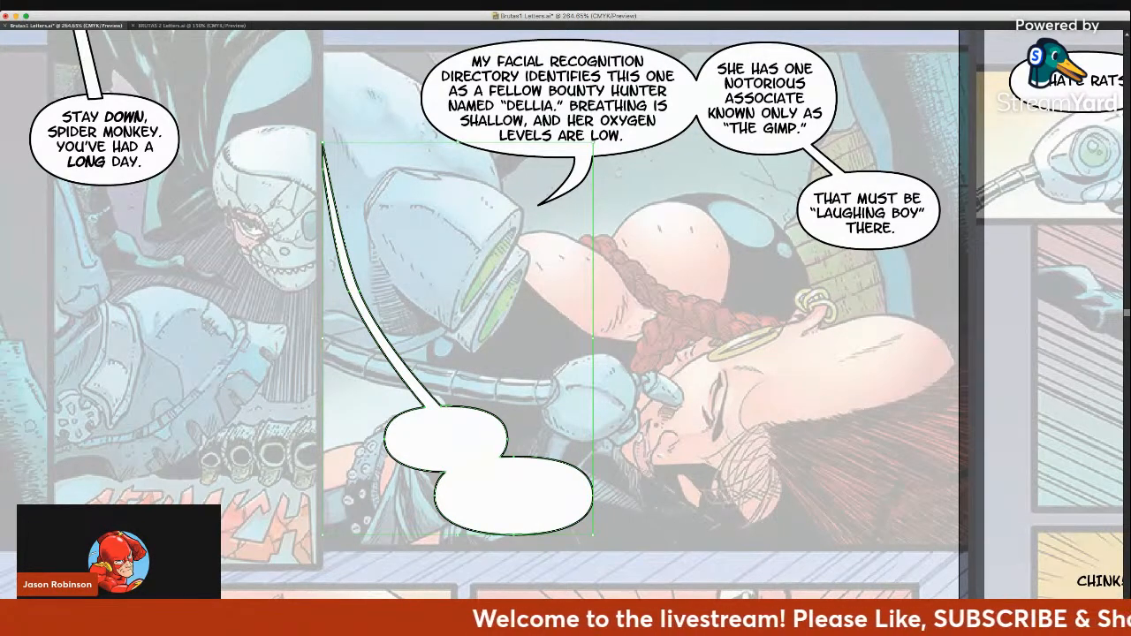
drag(1038, 272, 1037, 285)
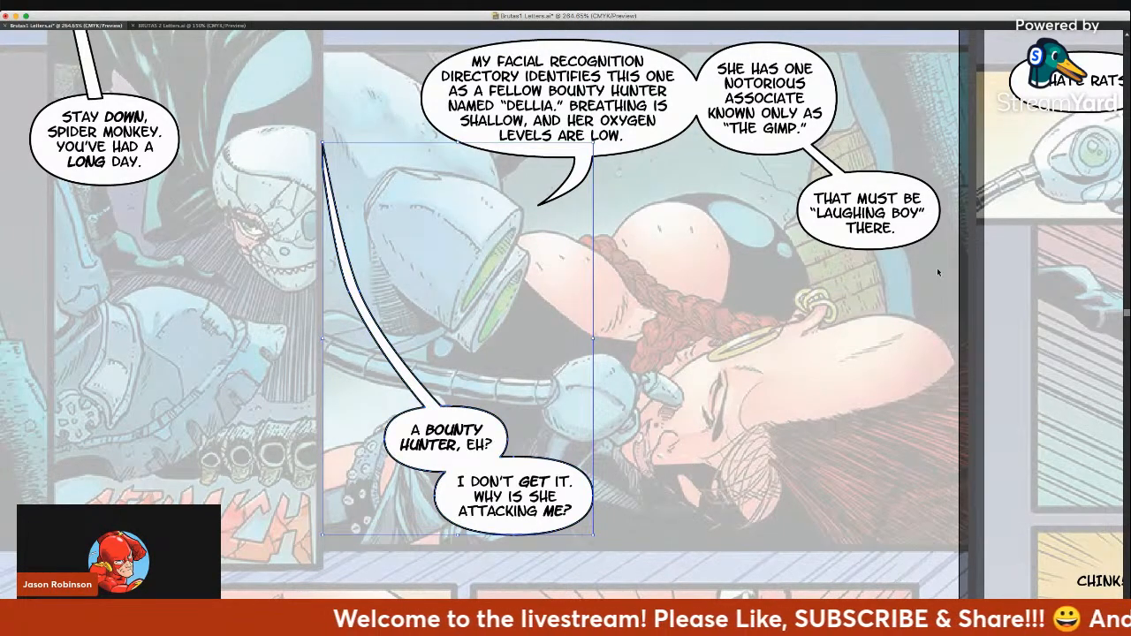
click(642, 437)
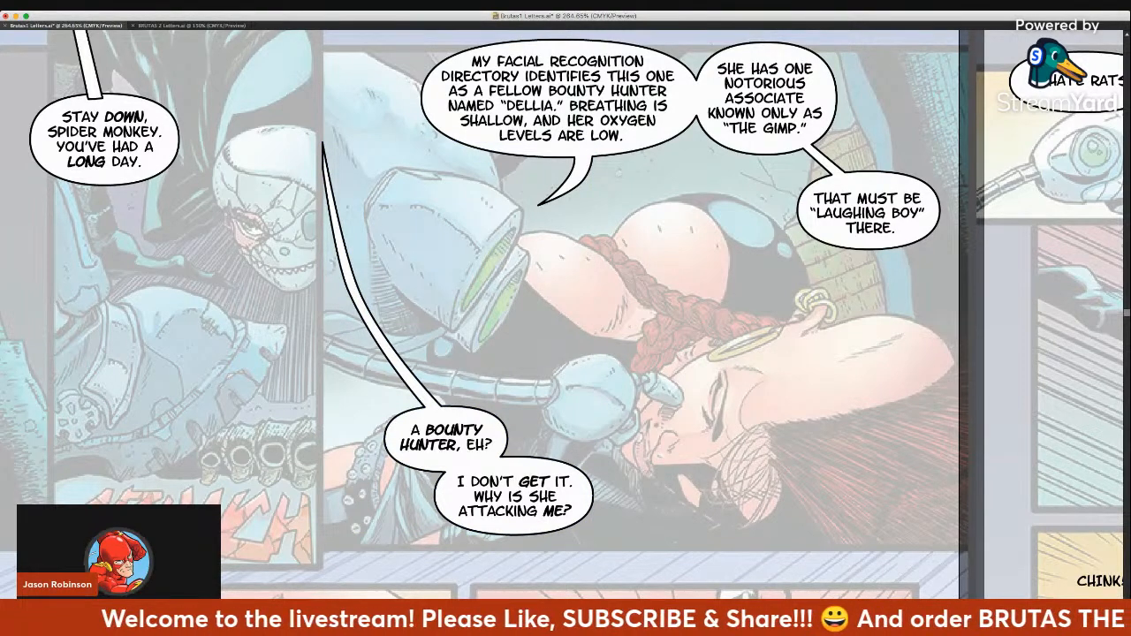
key(super+0)
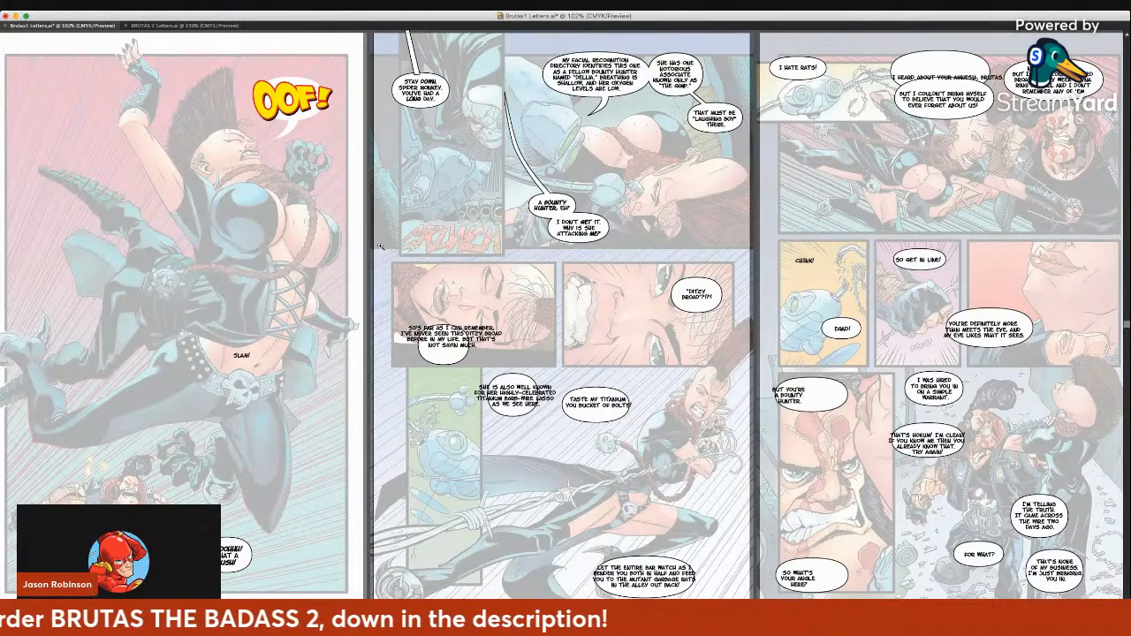
drag(378, 259, 746, 422)
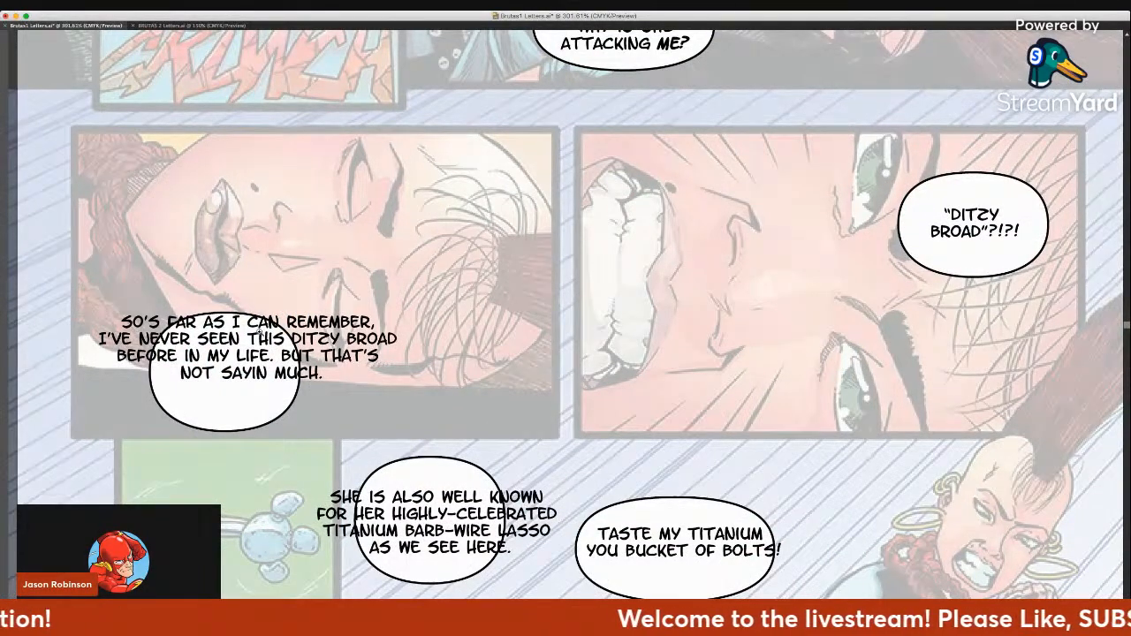
click(247, 324)
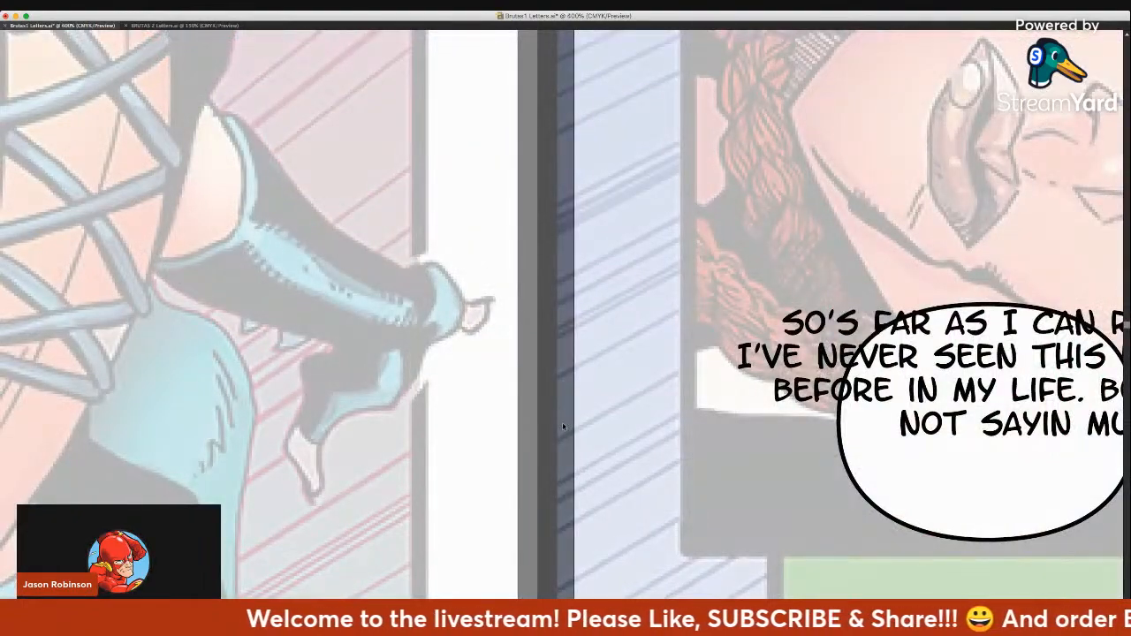
key(super+minus)
key(super+minus)
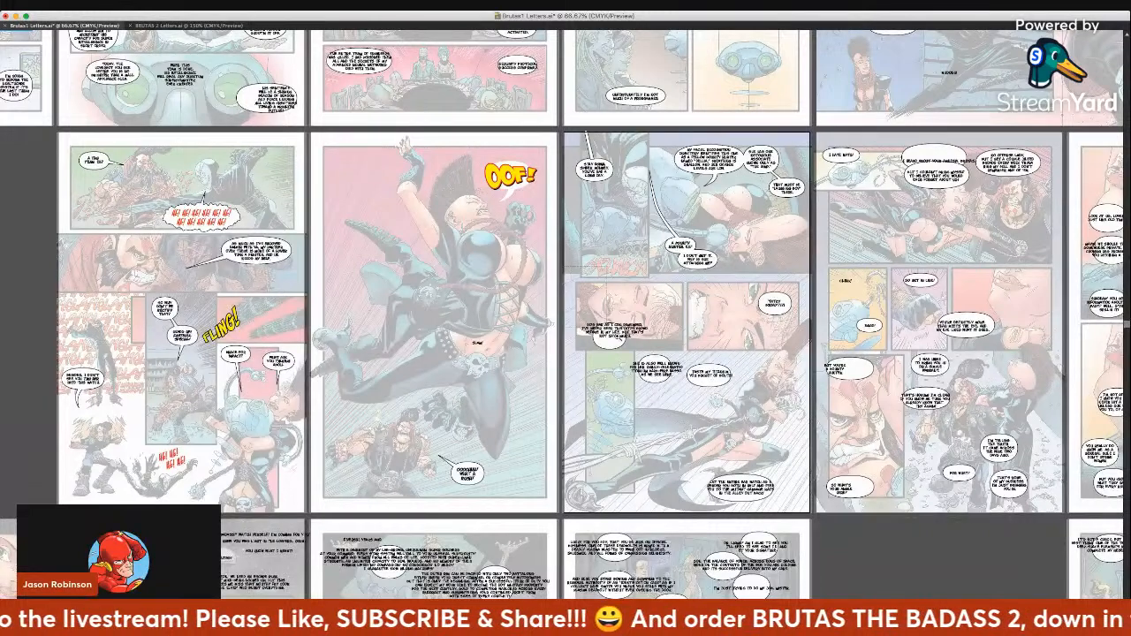
Rebreak the opening of the "SO'S FAR AS I" caption into "SO'S FAR AS I / CAN REMEMBER, I'VE NEVER / SEEN THIS DITZY BROAD"
mouse_move(829, 421)
mouse_down()
mouse_move(819, 452)
mouse_move(818, 434)
mouse_up()
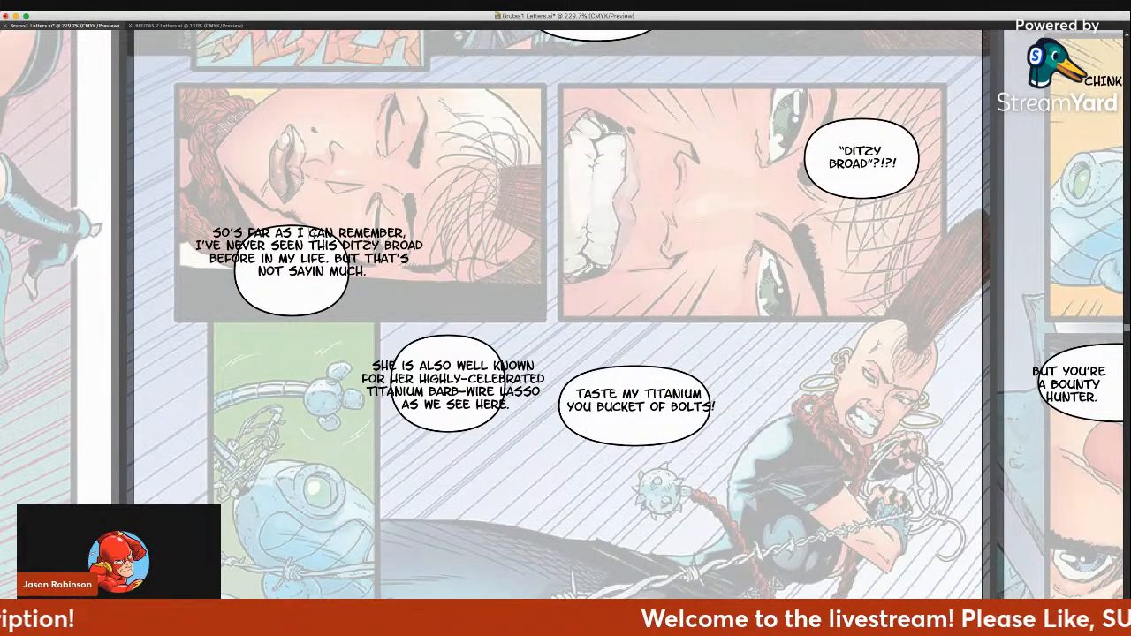
key(Return)
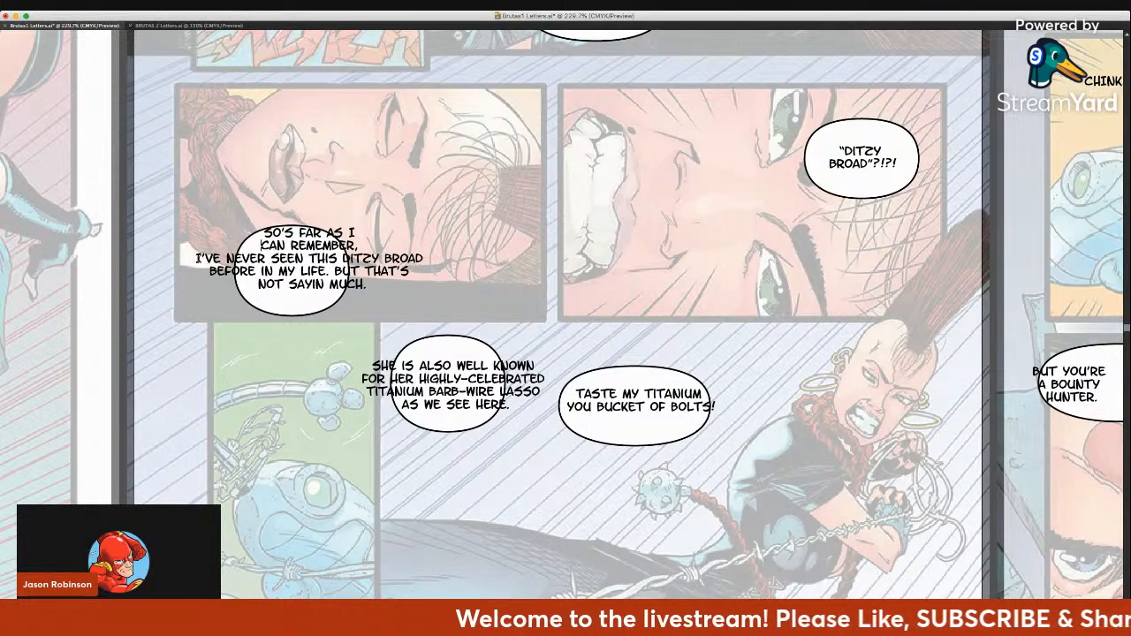
click(196, 260)
key(BackSpace)
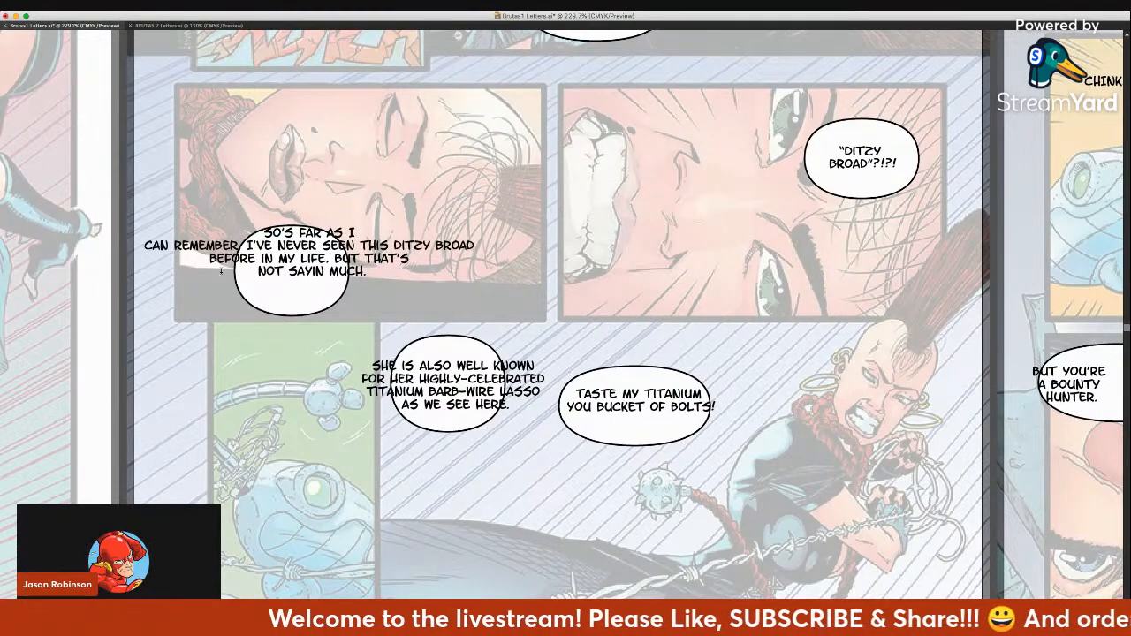
click(323, 245)
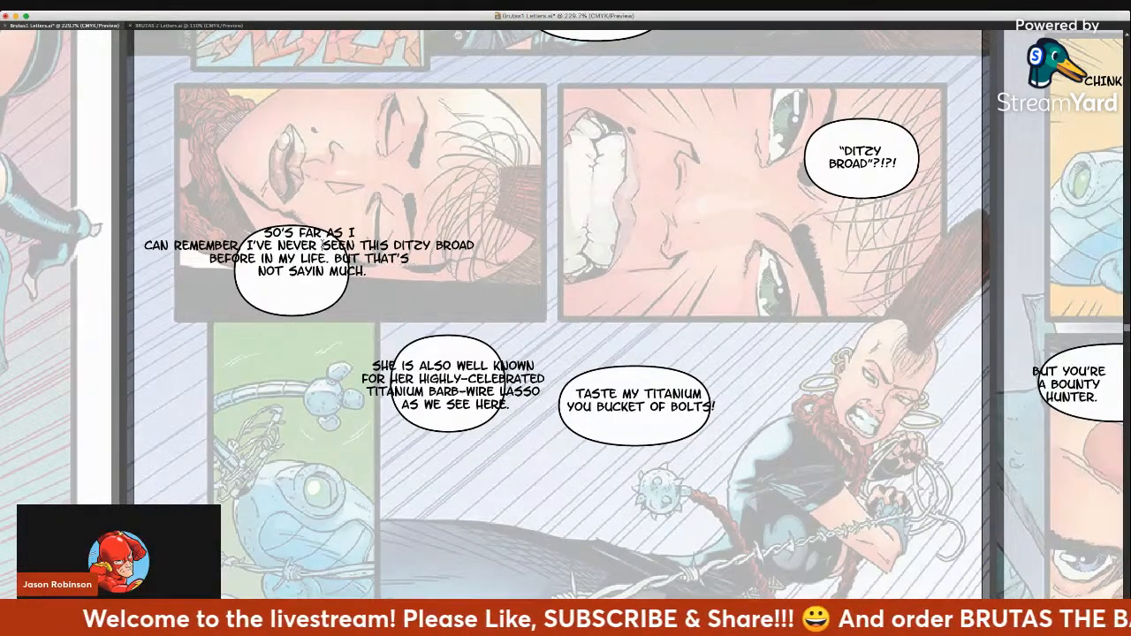
key(Return)
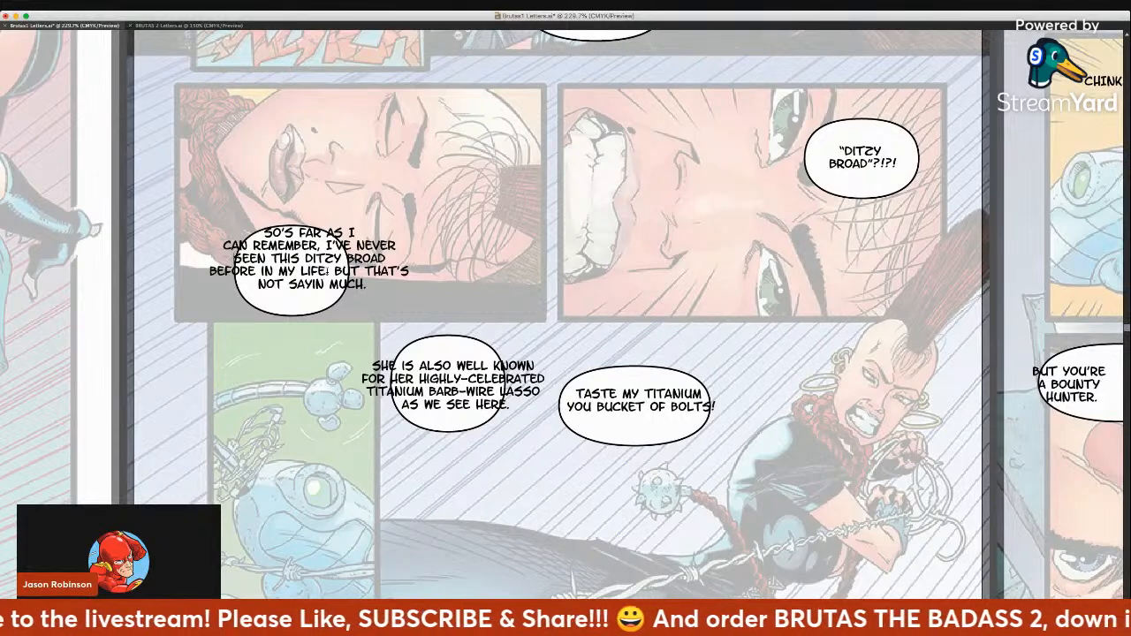
Rebreak the end of the caption into "BEFORE IN MY LIFE. / BUT THAT'S NOT / SAYIN MUCH."
click(335, 271)
key(Return)
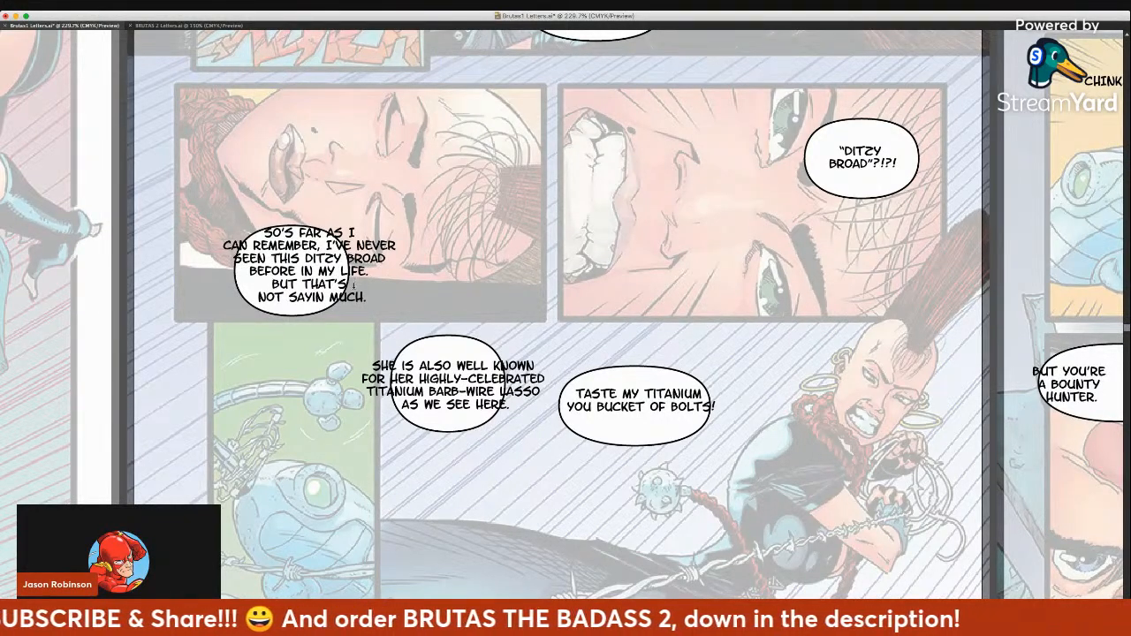
key(BackSpace)
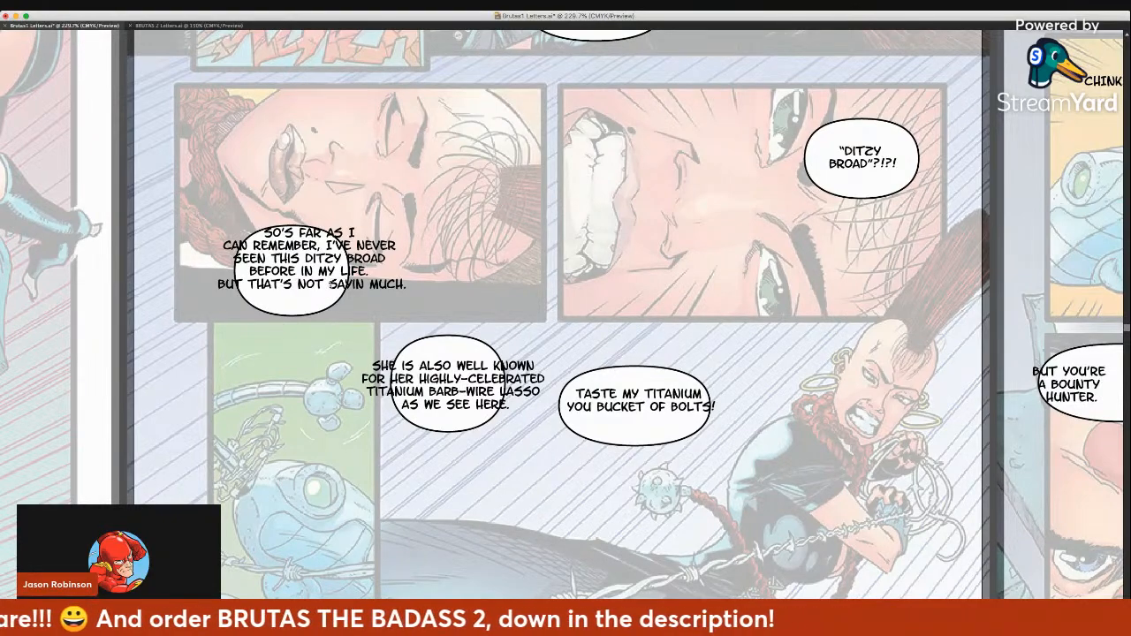
key(Return)
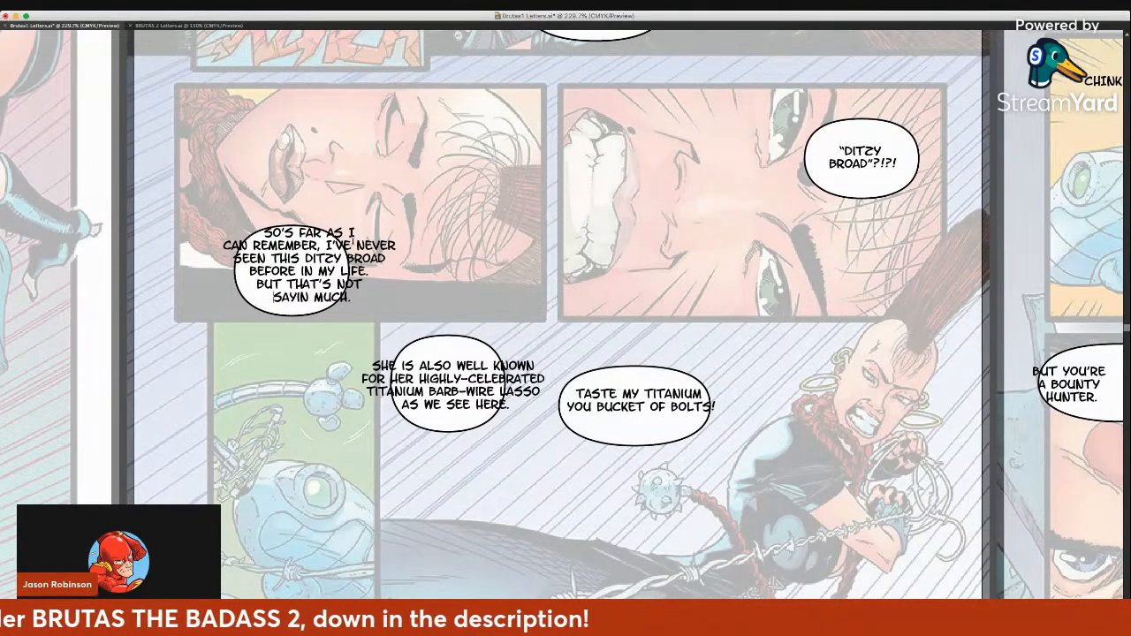
Rebreak the caption's middle lines into "CAN REMEMBER, I'VE / NEVER SEEN THIS DITZY / BROAD BEFORE IN MY LIFE."
click(359, 244)
key(Return)
double_click(318, 258)
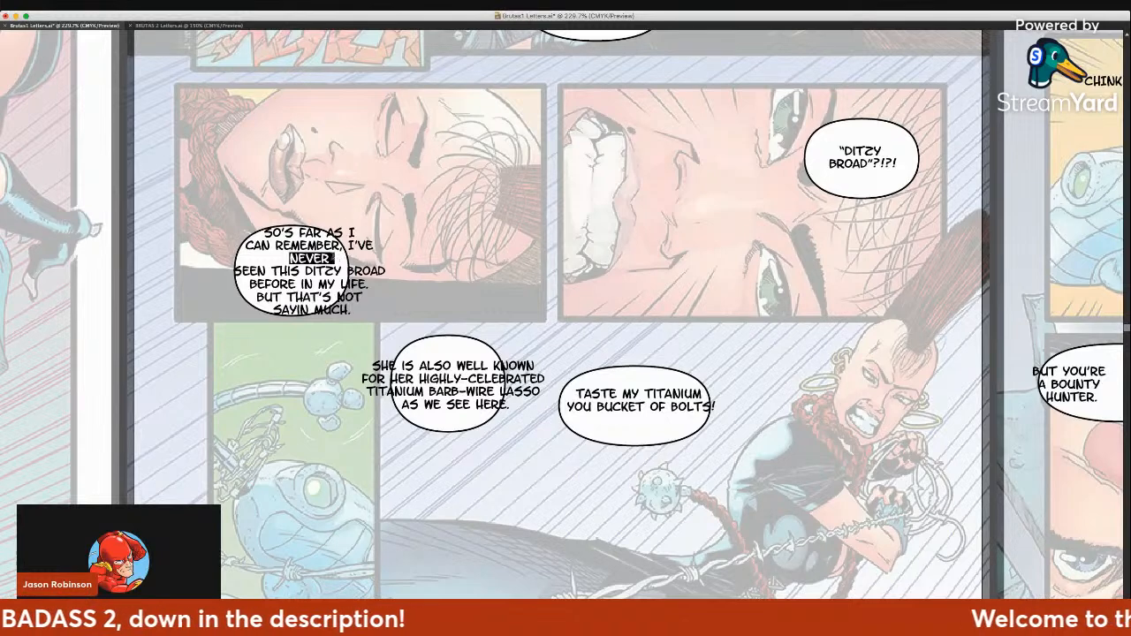
click(336, 258)
key(Delete)
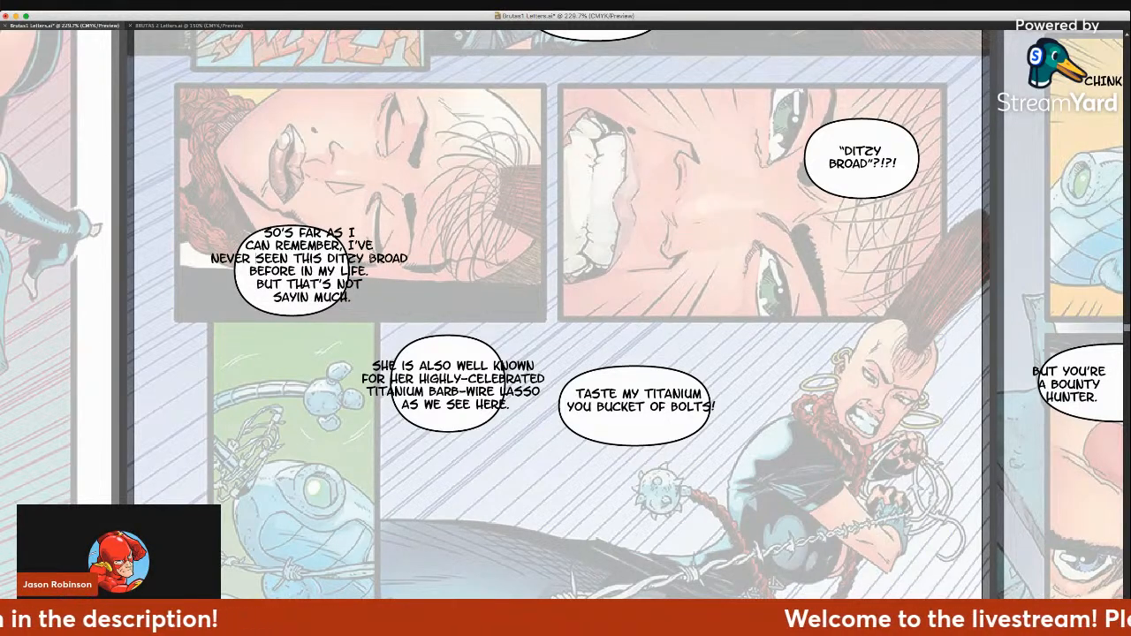
key(Return)
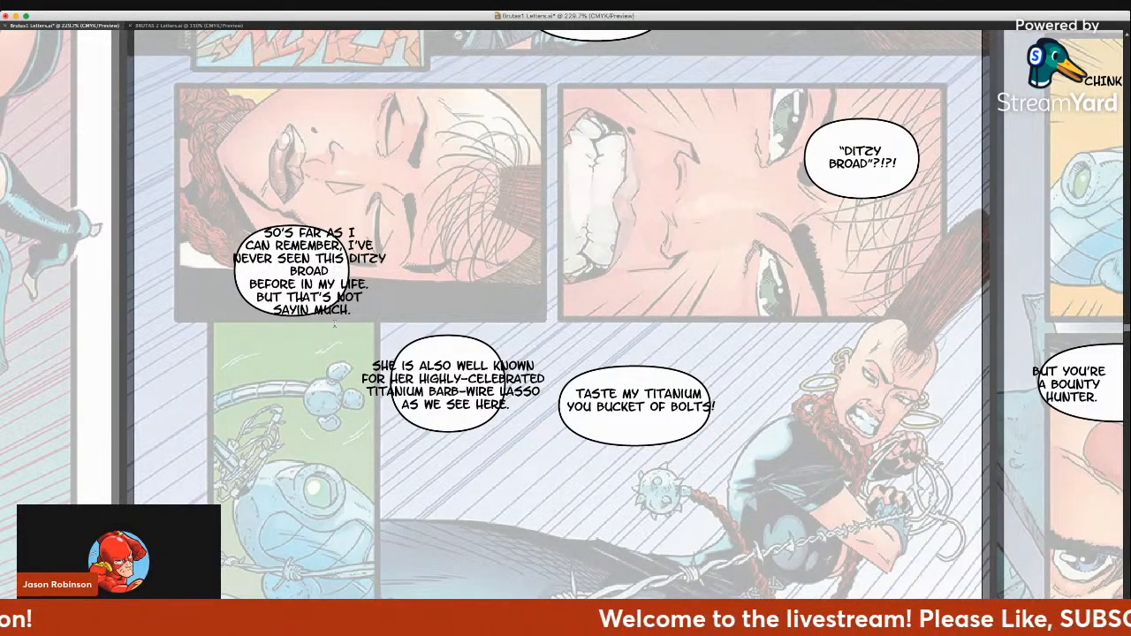
key(Delete)
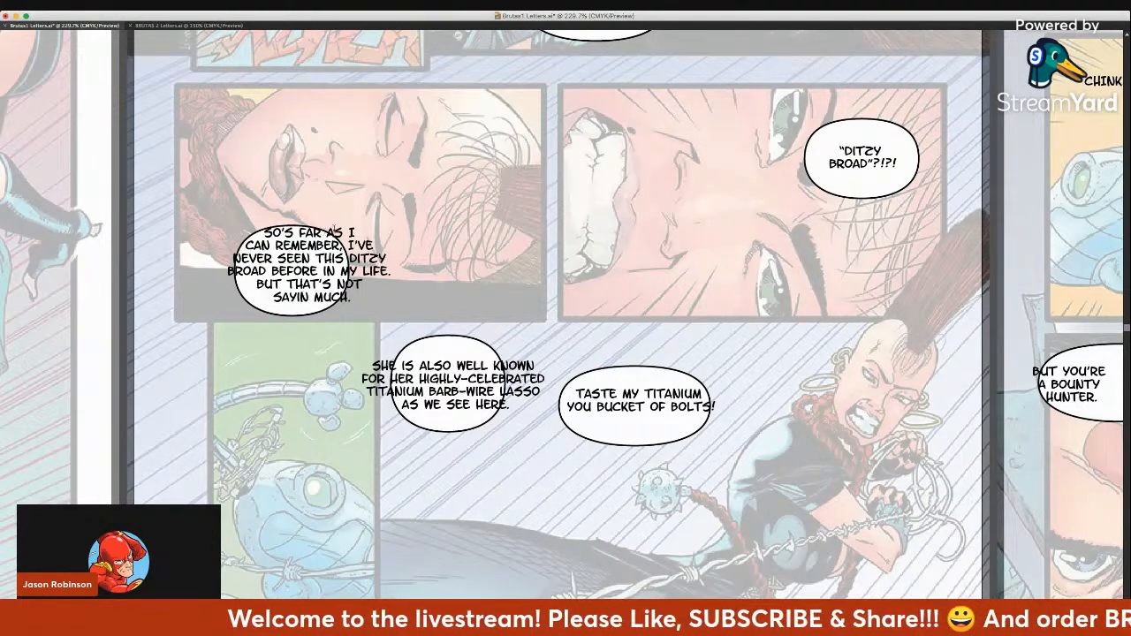
Set the words "REMEMBER", "SEEN" and "LIFE." in the "SO'S FAR AS" caption to bold italic
drag(339, 245, 271, 247)
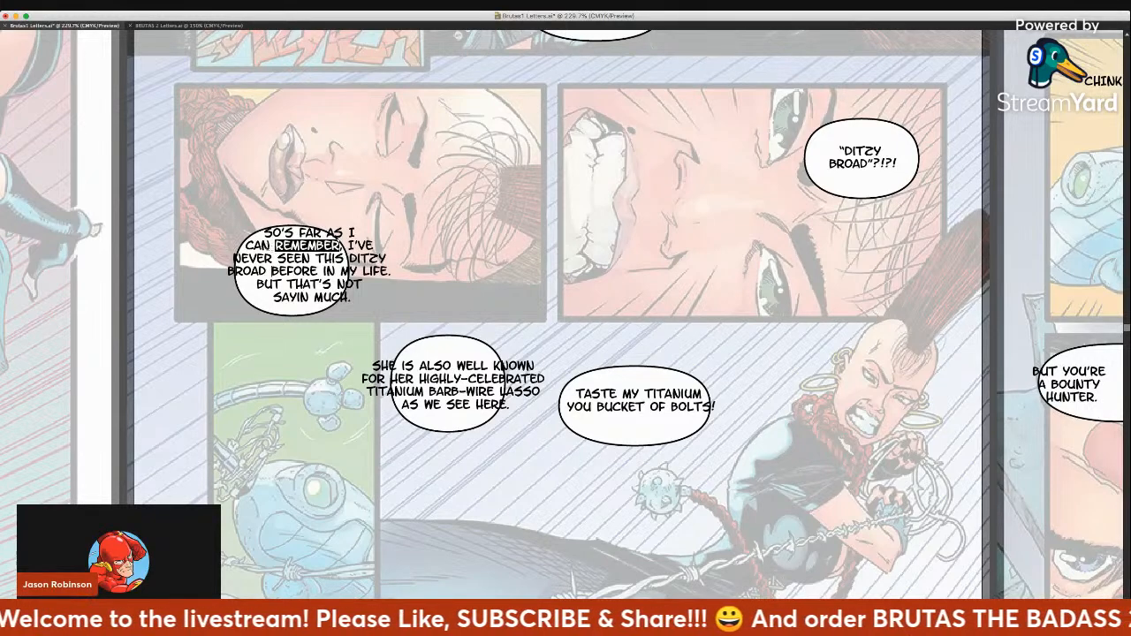
click(399, 38)
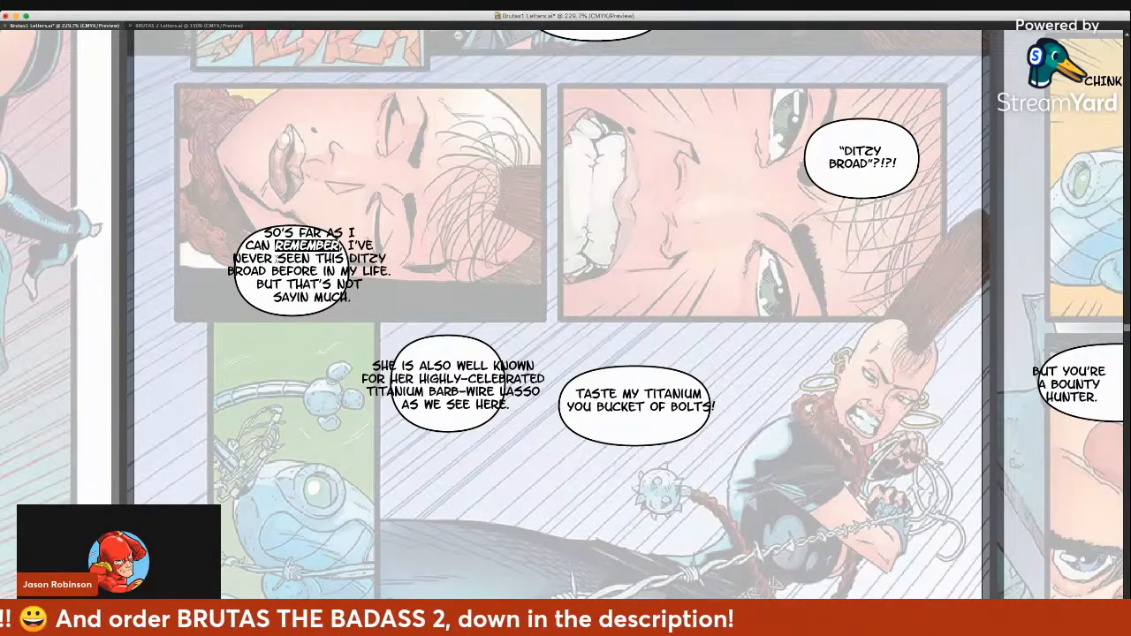
drag(277, 258, 311, 258)
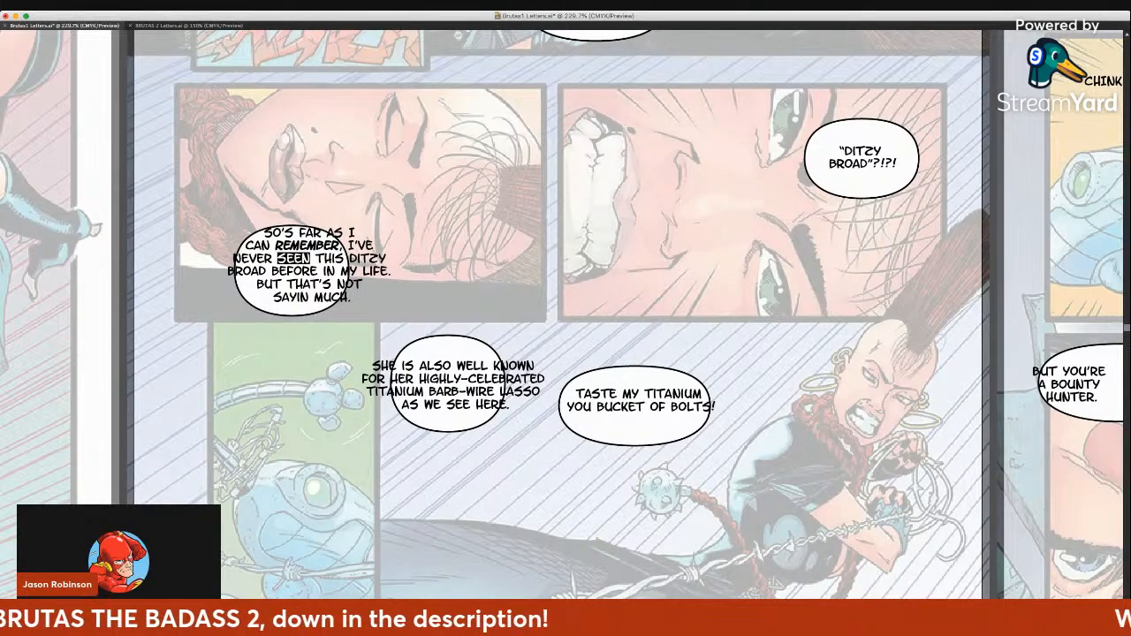
click(395, 52)
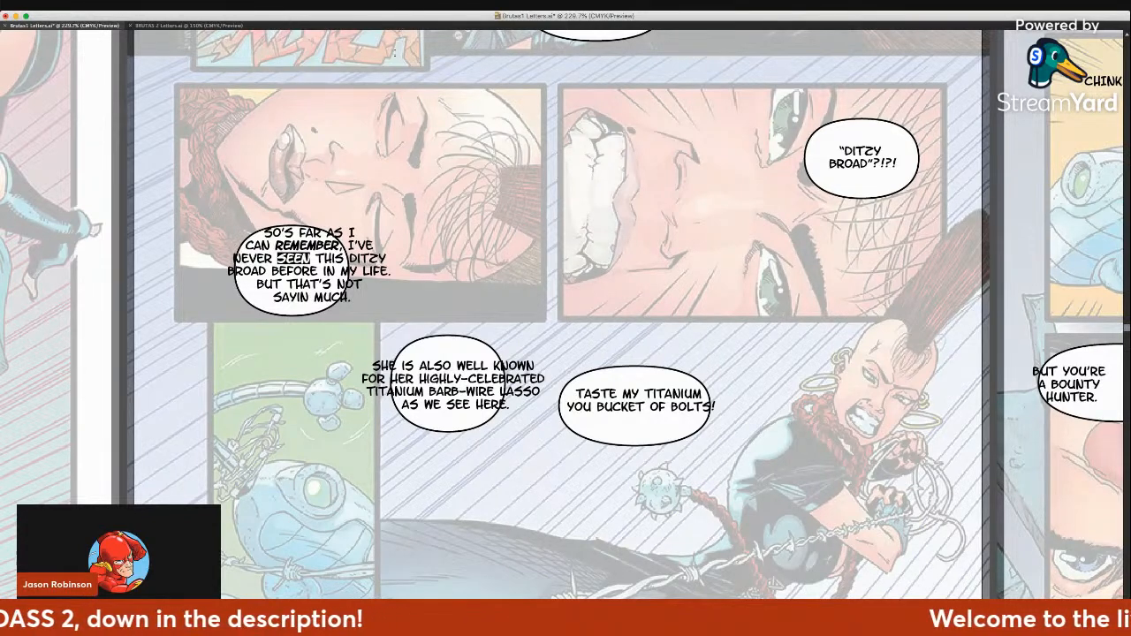
drag(362, 271, 392, 270)
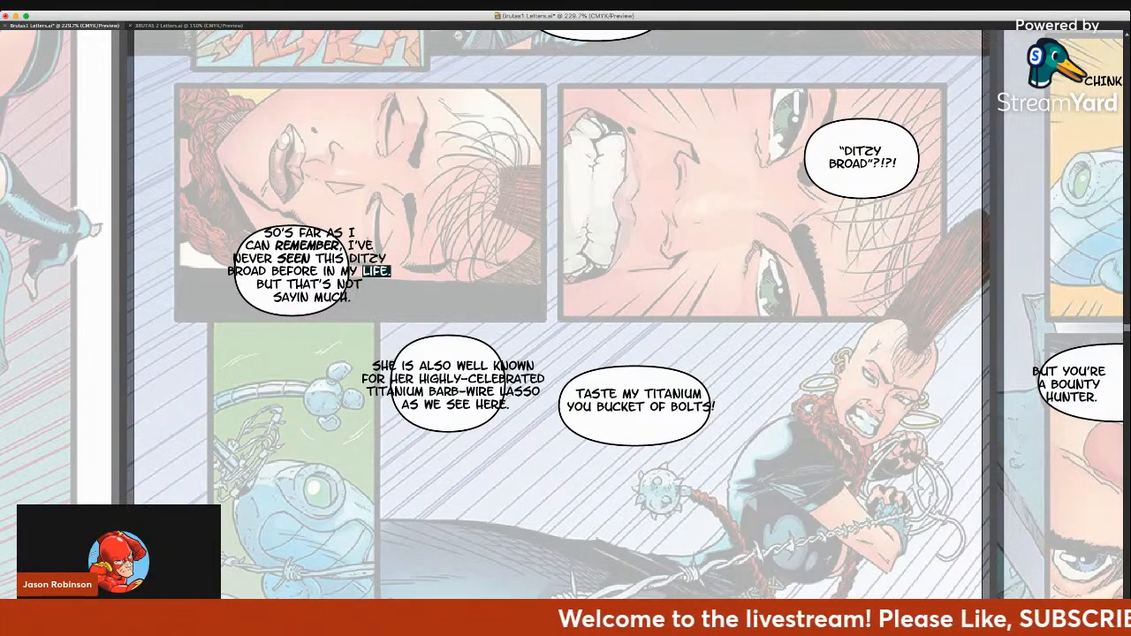
click(398, 33)
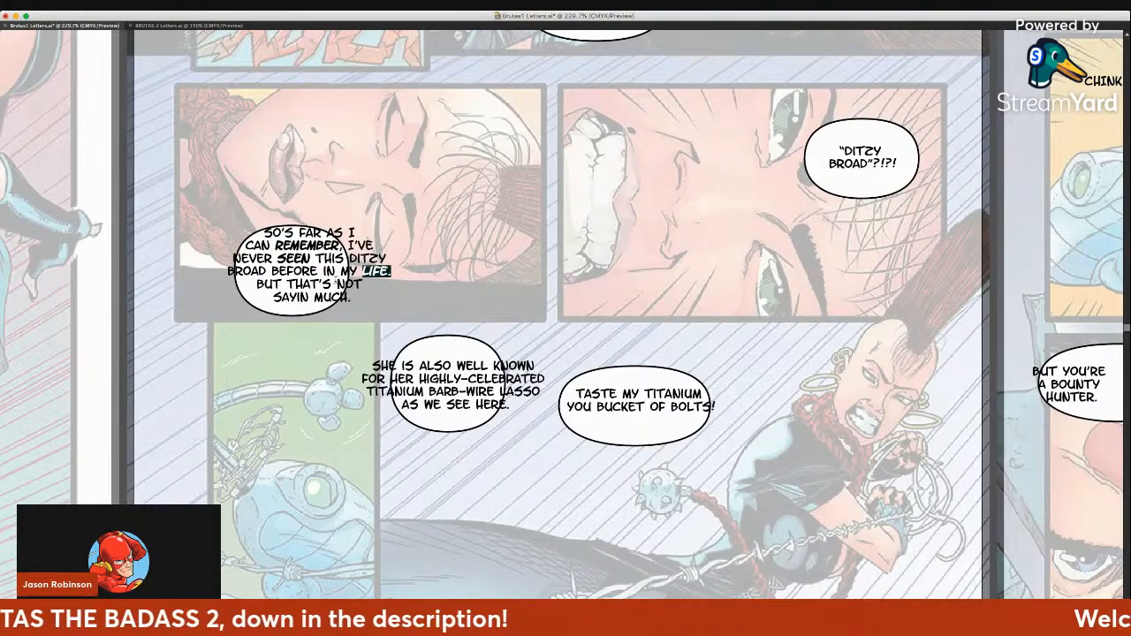
Remove the trailing spaces from the line ends of the "SO'S FAR AS I" caption so its lines center properly
drag(351, 299, 232, 281)
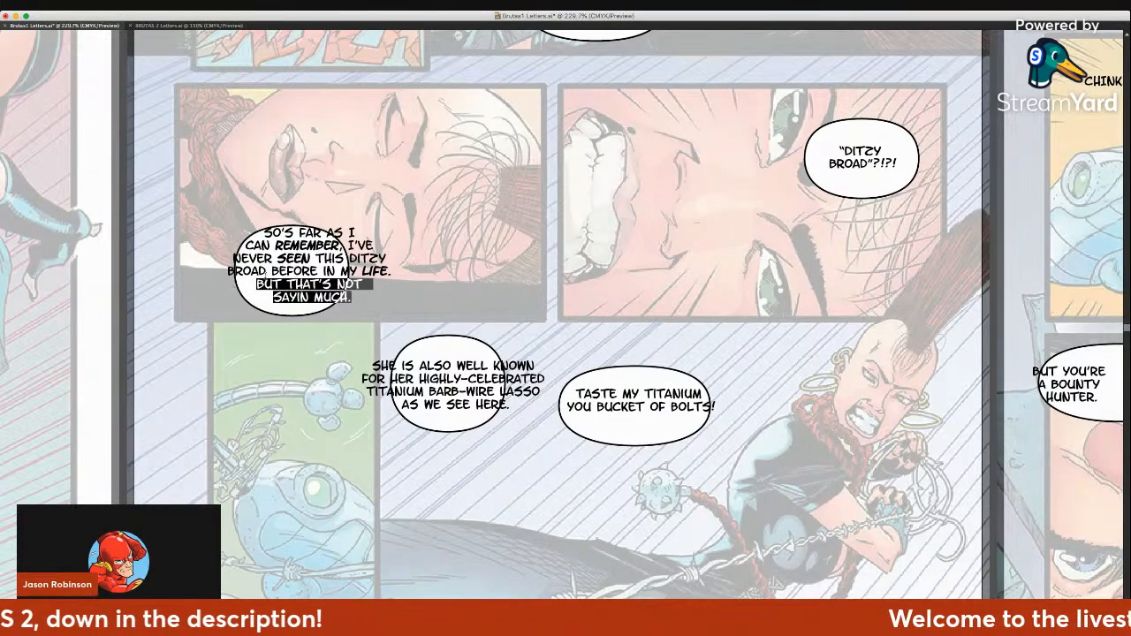
click(379, 282)
key(BackSpace)
click(401, 271)
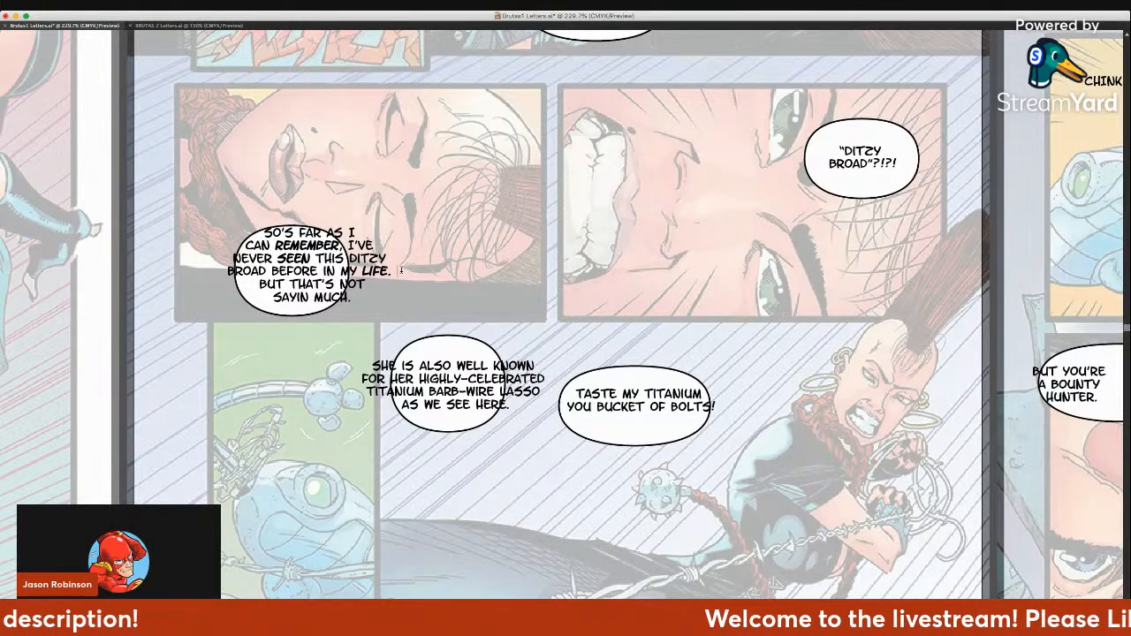
key(BackSpace)
click(395, 259)
key(BackSpace)
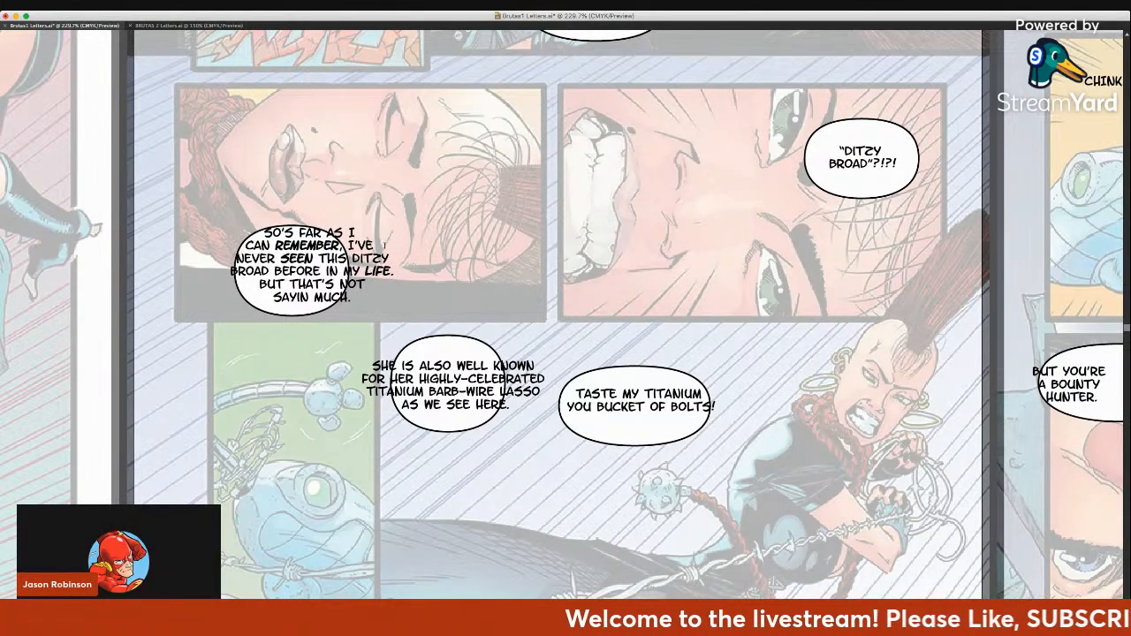
click(382, 245)
key(BackSpace)
click(373, 232)
key(BackSpace)
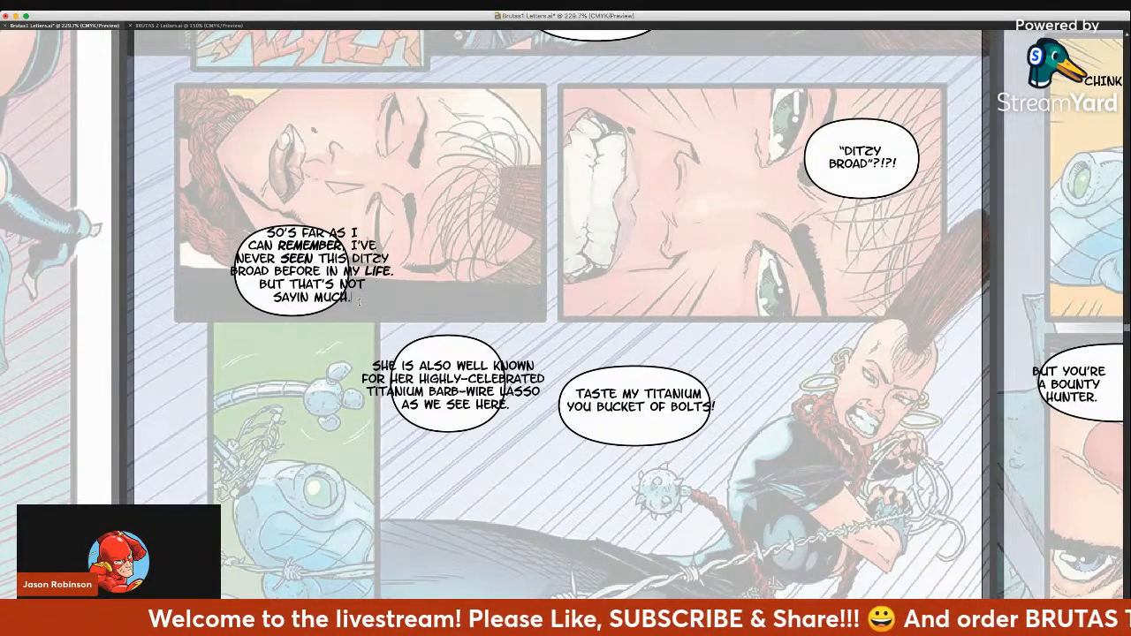
Take the sentence "BUT THAT'S NOT SAYIN MUCH." out of the caption and finish editing the text
drag(353, 298, 259, 284)
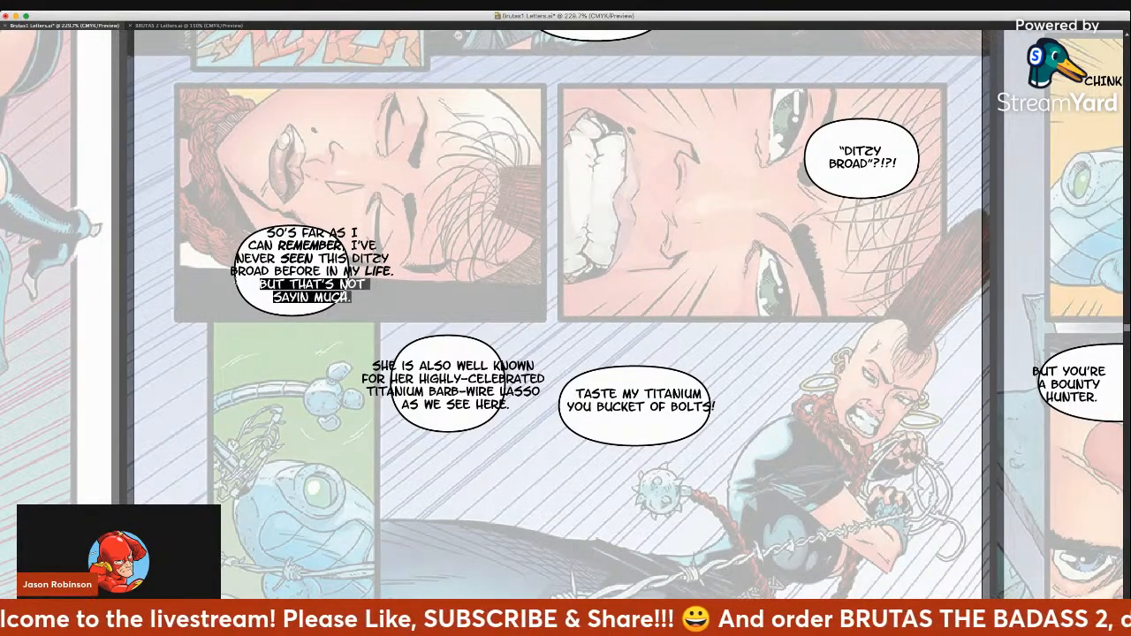
key(BackSpace)
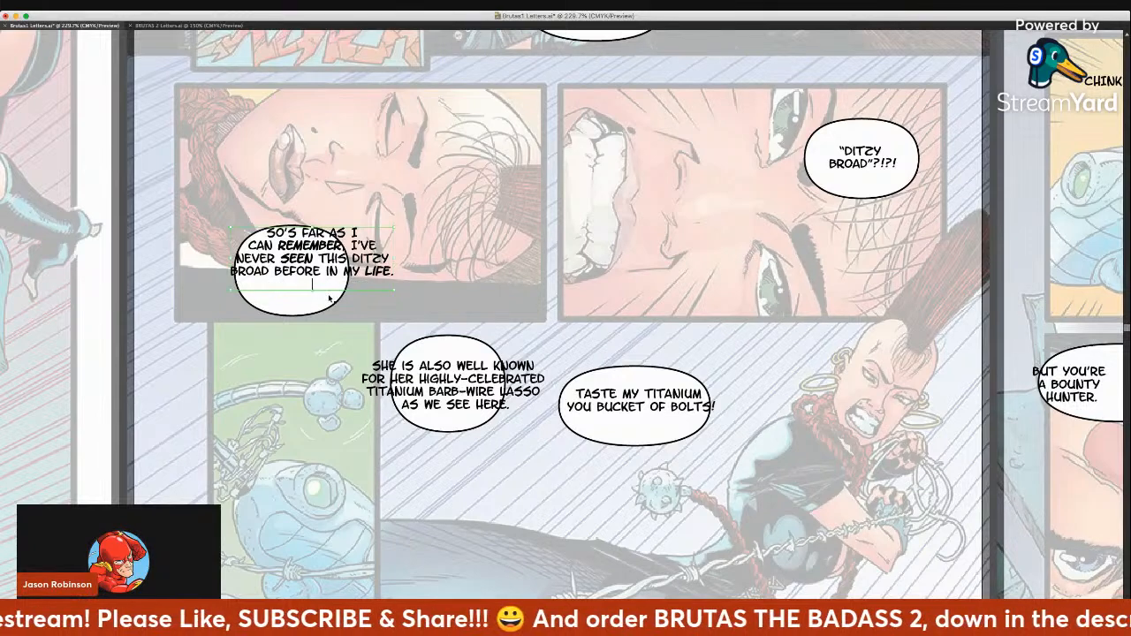
super+click(331, 299)
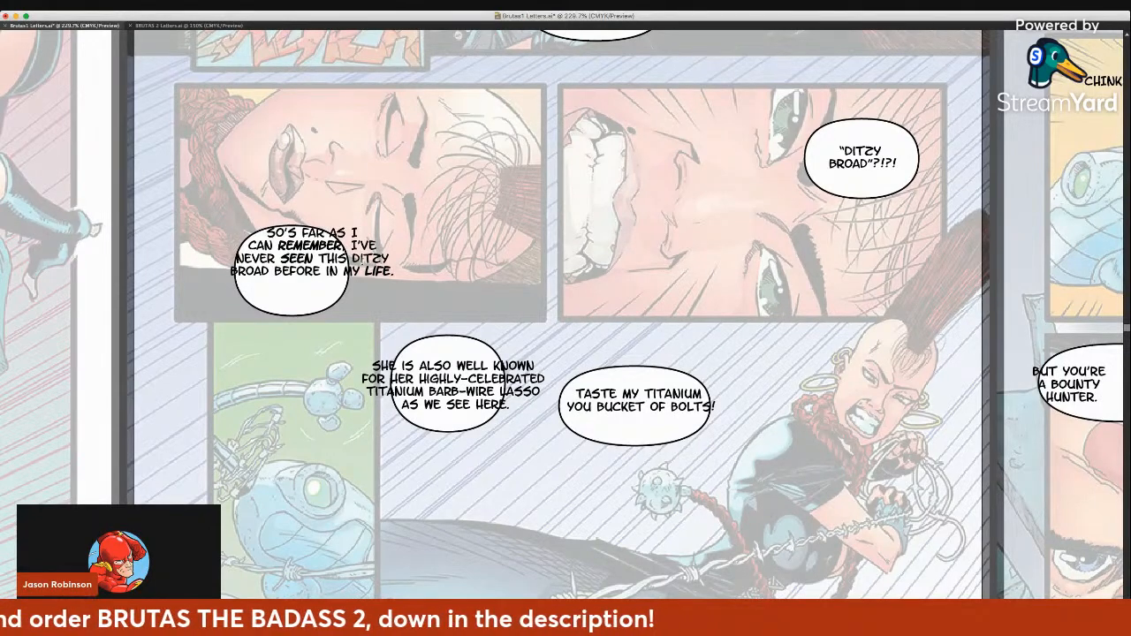
Rebreak the caption's last lines into "NEVER SEEN THIS / DITZY BROAD BEFORE / IN MY LIFE."
click(351, 258)
key(Return)
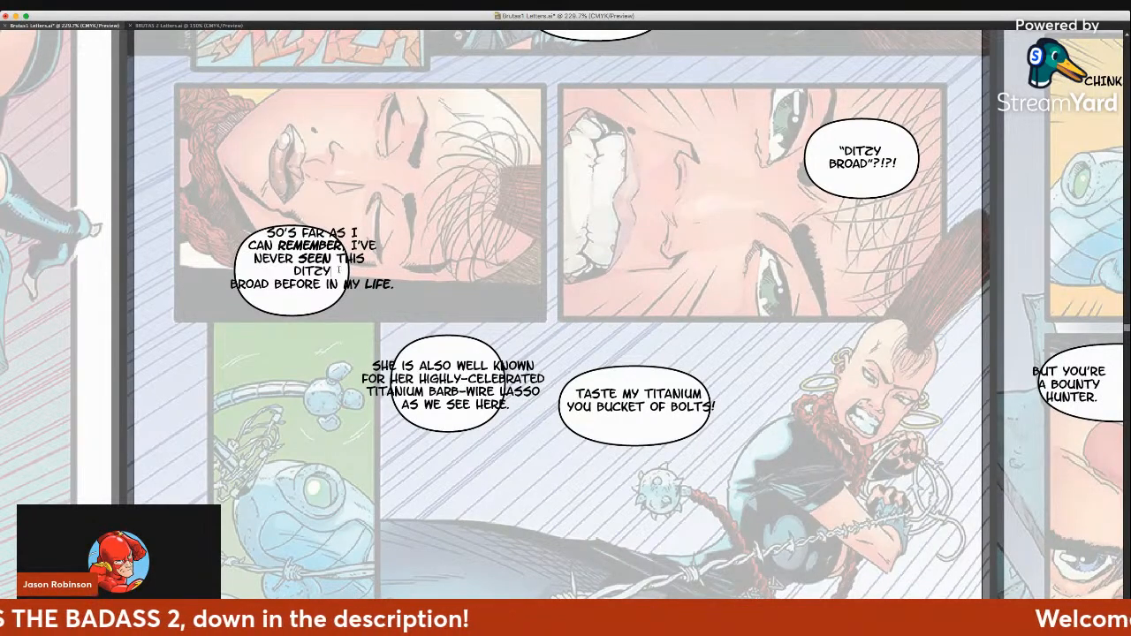
key(BackSpace)
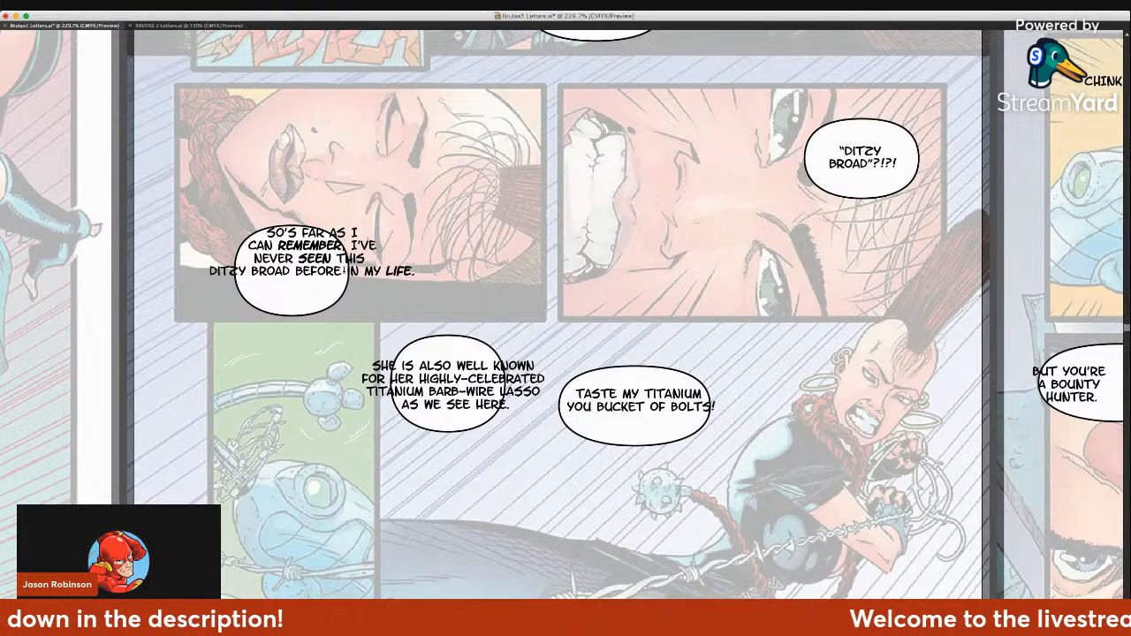
click(347, 271)
key(Return)
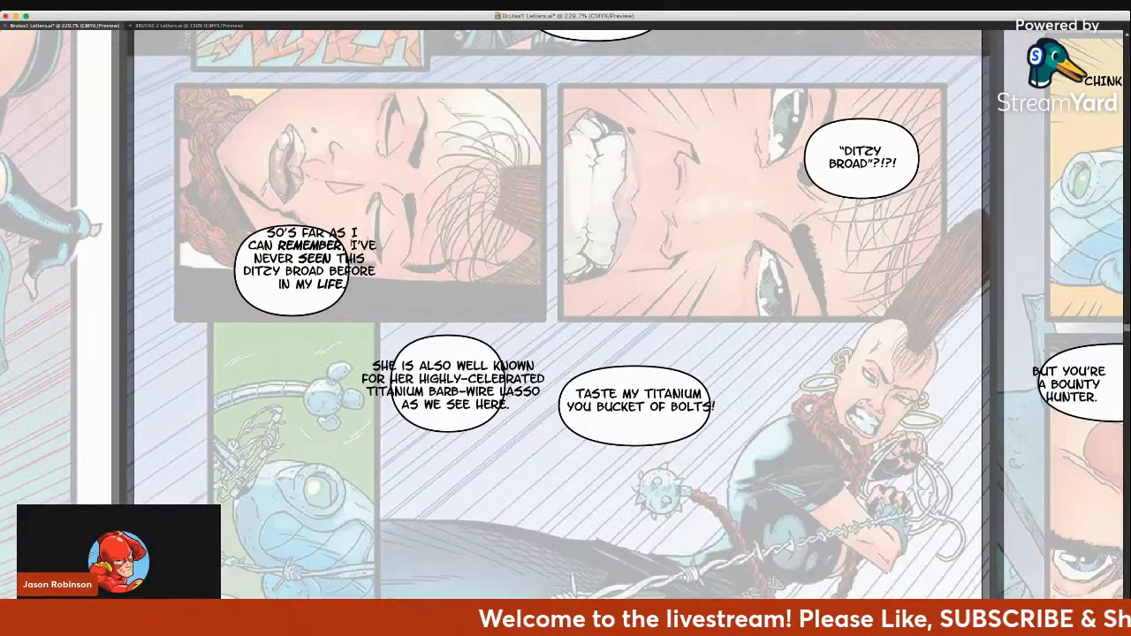
Rebreak the caption's first three lines into "SO'S FAR AS / I CAN REMEMBER, / I'VE NEVER SEEN THIS"
click(352, 244)
key(Return)
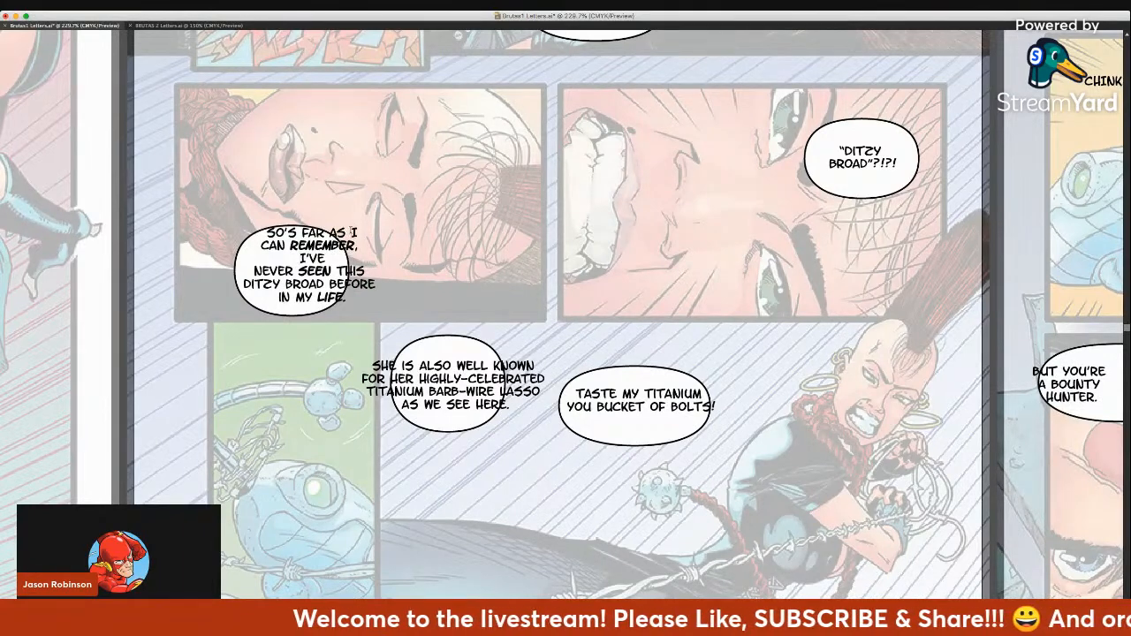
click(352, 233)
key(Return)
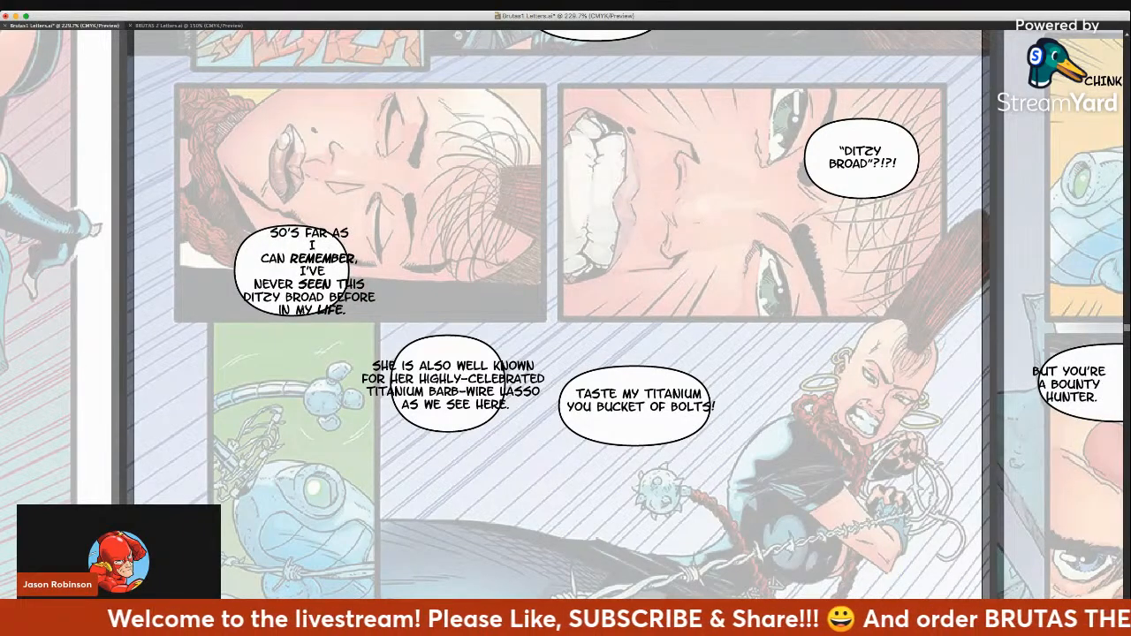
key(BackSpace)
click(336, 257)
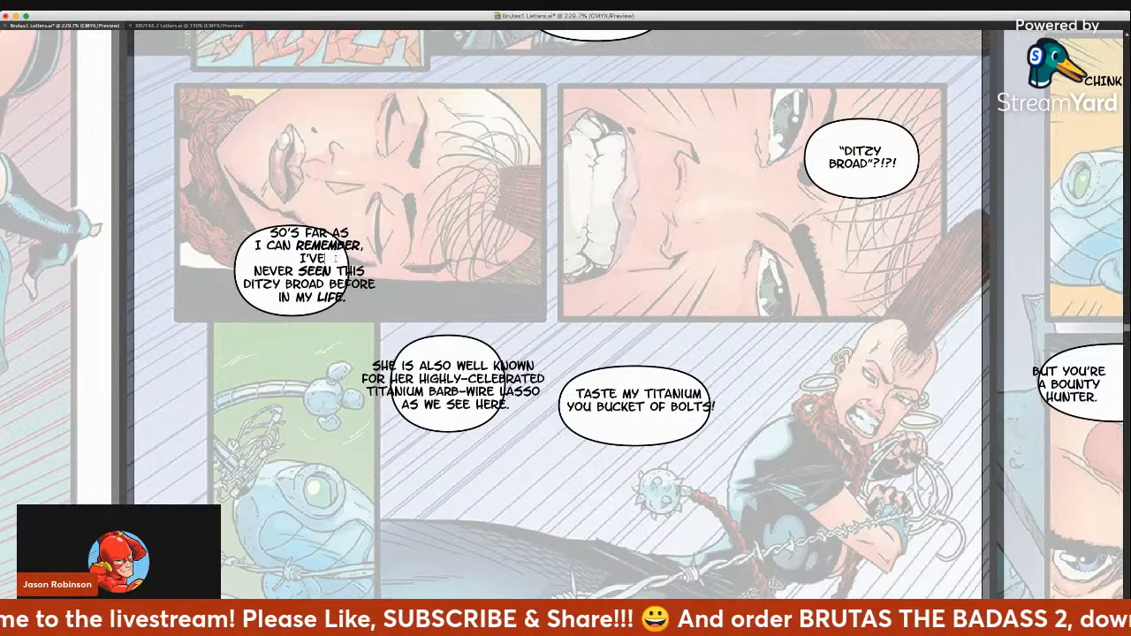
key(Delete)
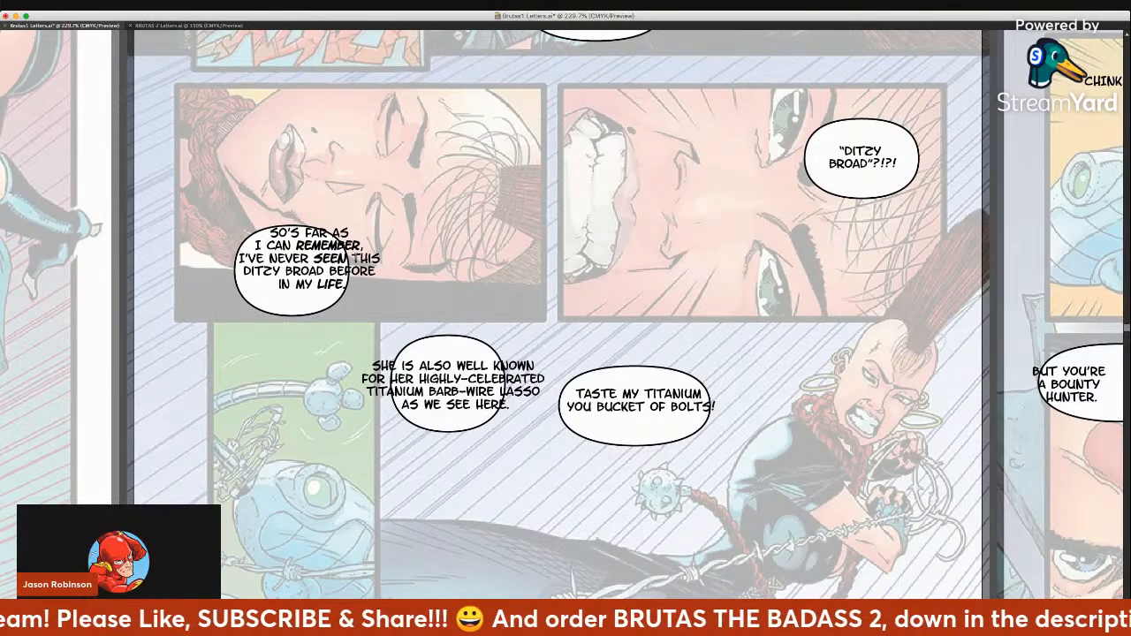
Rebreak the "SO'S FAR AS" caption's last lines into "I'VE NEVER SEEN / THIS DITZY BROAD / BEFORE IN MY LIFE."
key(Return)
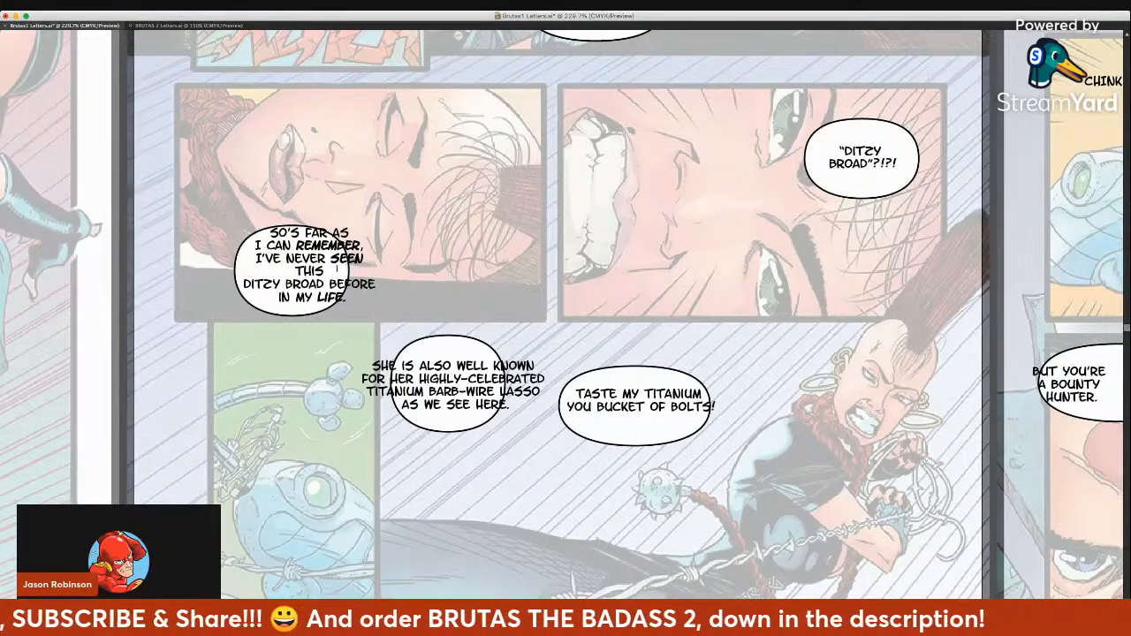
key(Delete)
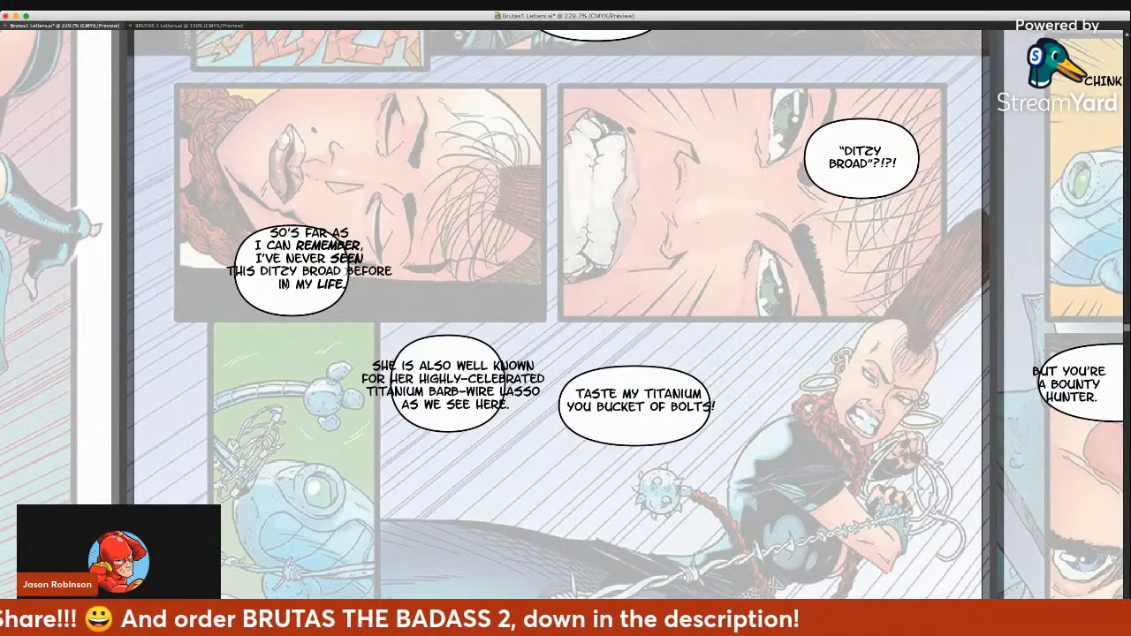
key(Return)
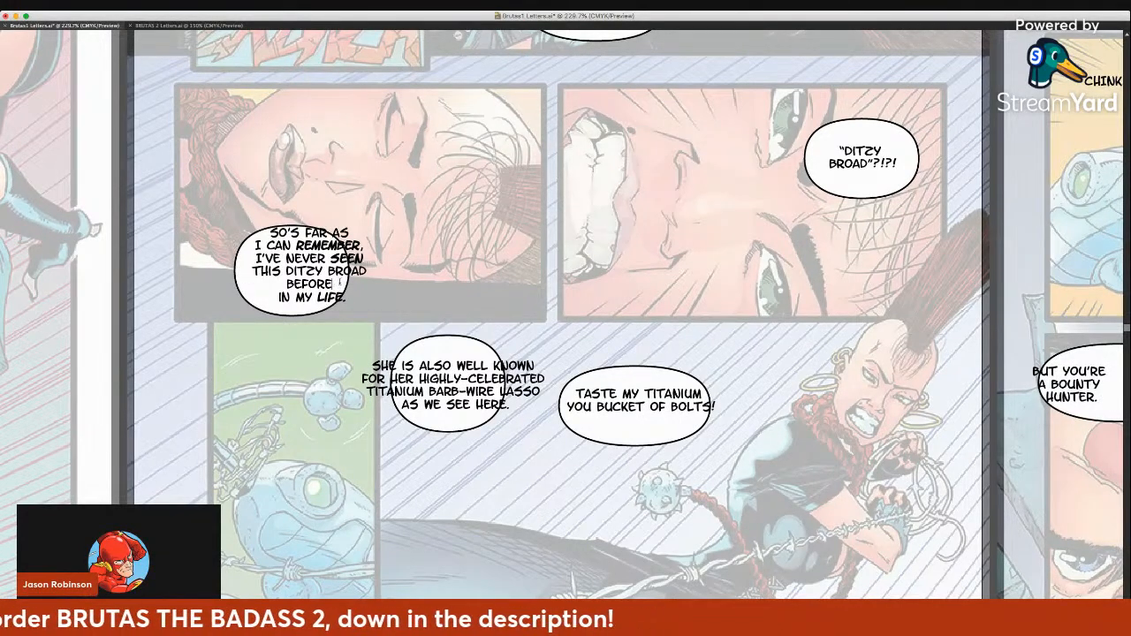
key(Delete)
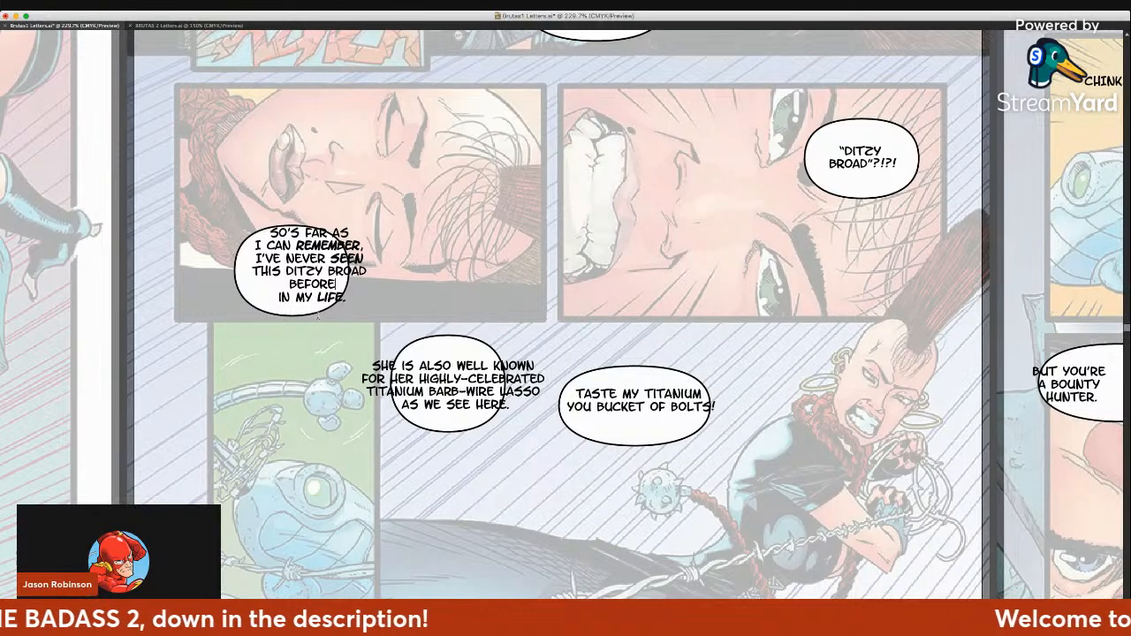
key(Delete)
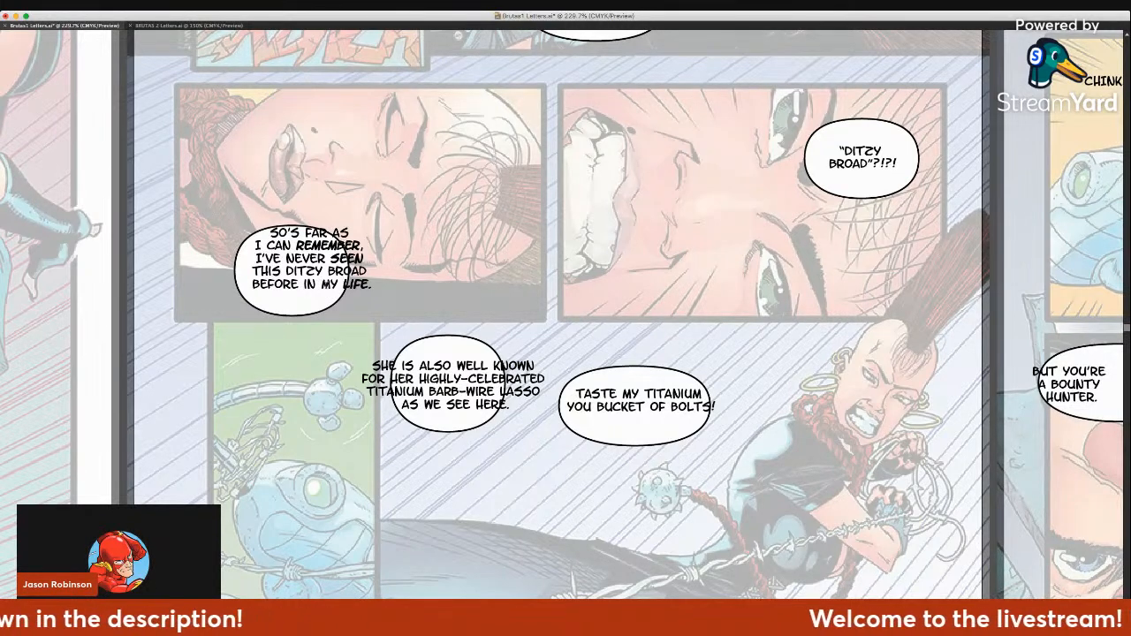
Split the caption's last line into "BEFORE IN MY / LIFE."
key(Return)
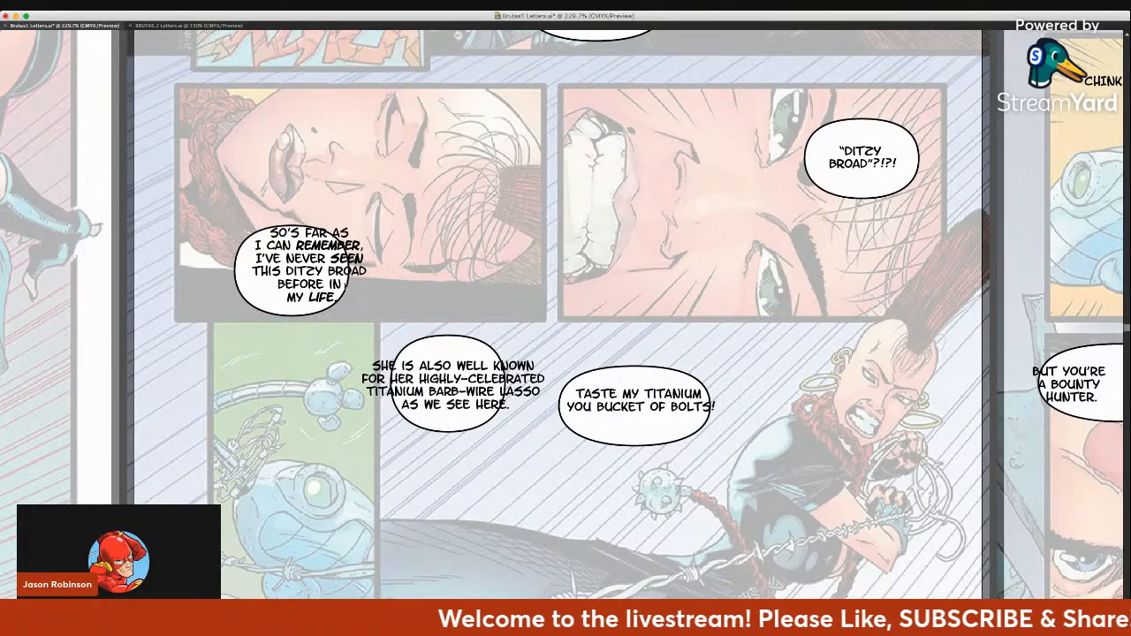
key(BackSpace)
key(Right)
key(Right)
key(Right)
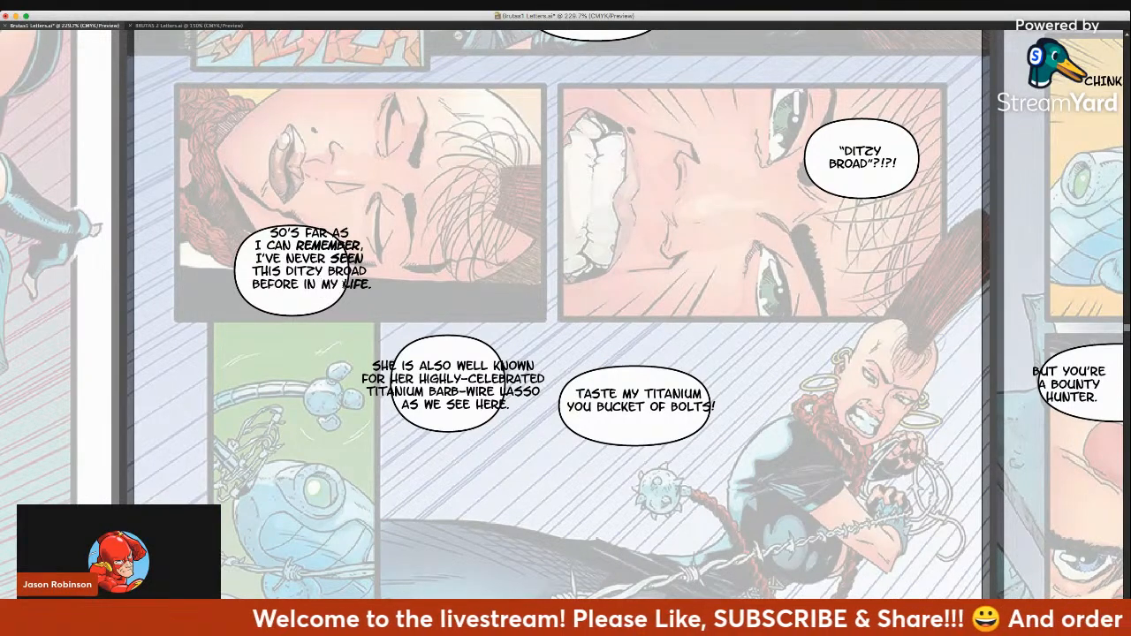
key(Return)
key(Left)
Remove the trailing spaces from the caption's line ends so the lines center properly, and finish editing the text
key(BackSpace)
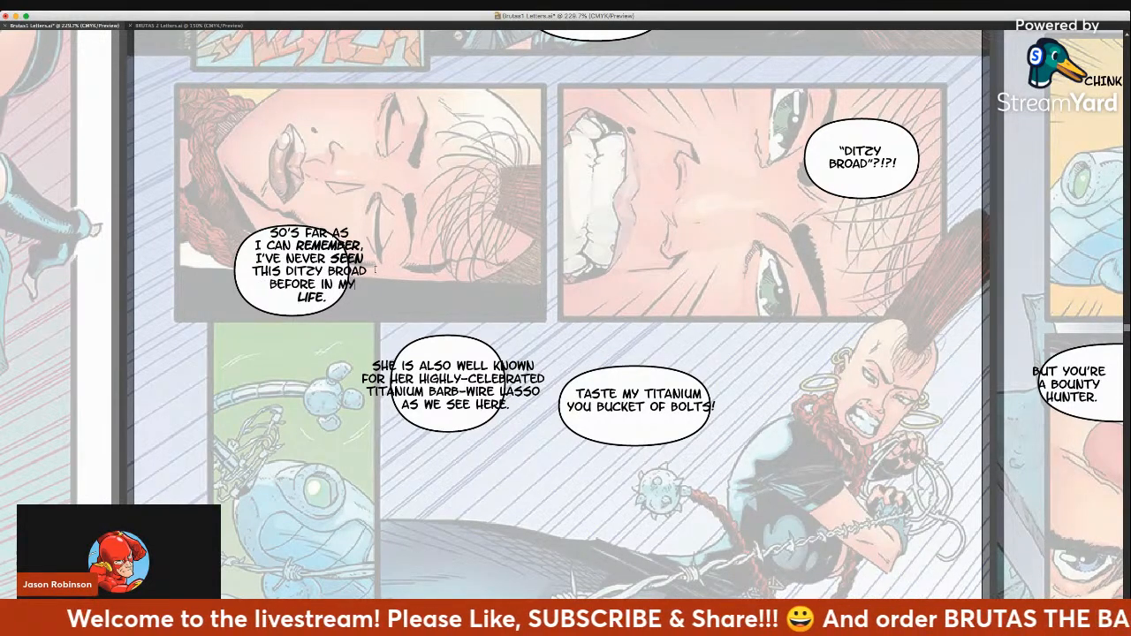
key(BackSpace)
key(BackSpace)
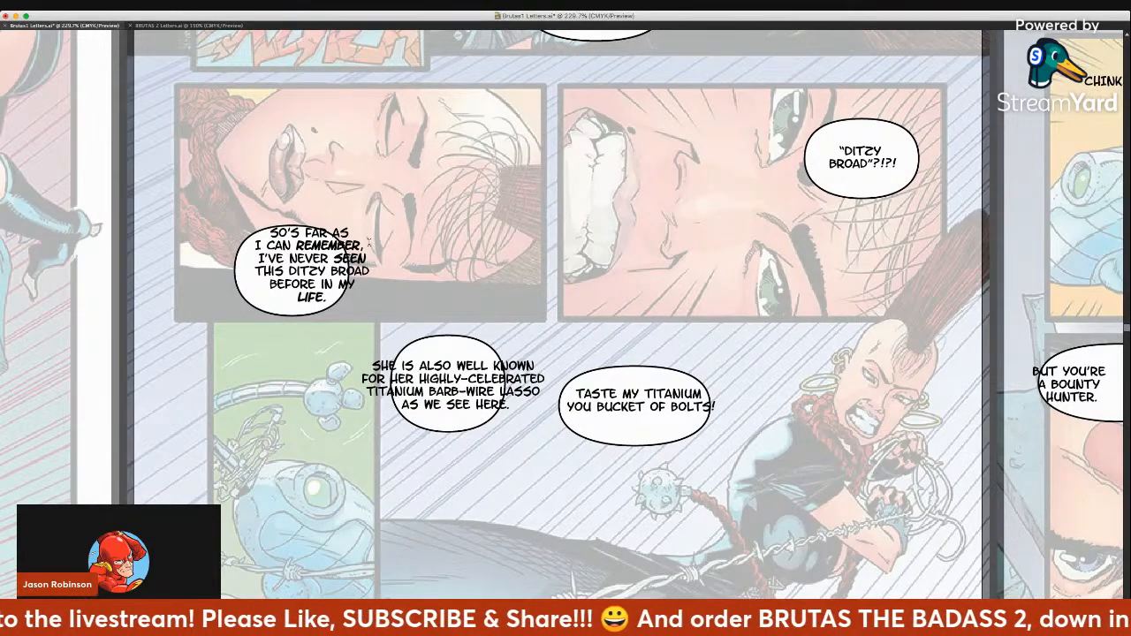
key(Up)
key(BackSpace)
key(Up)
key(BackSpace)
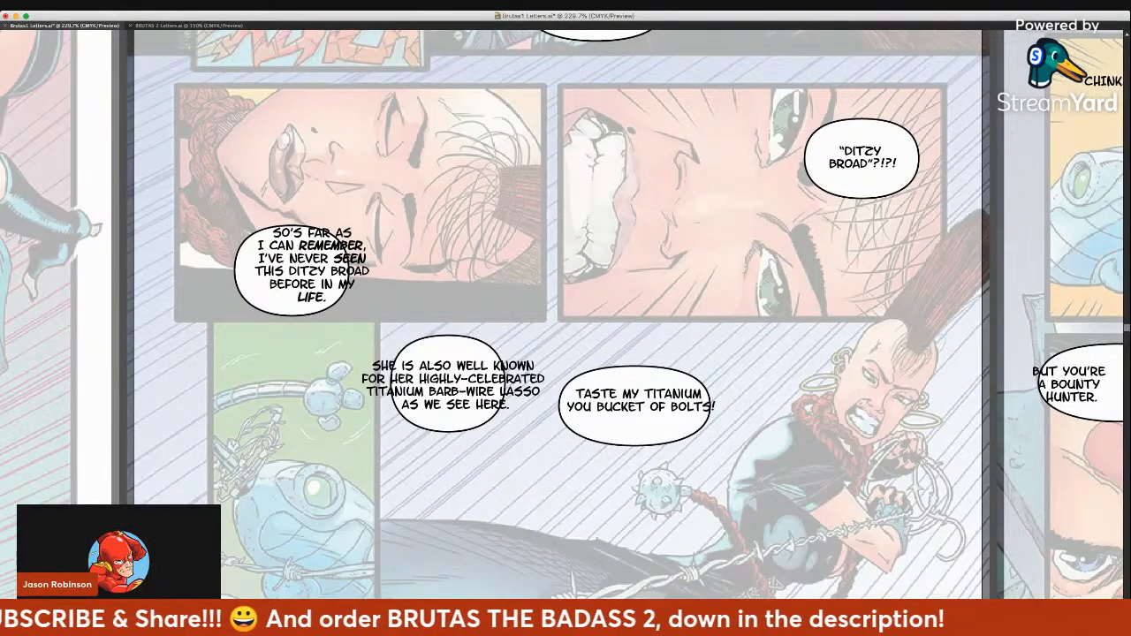
key(Escape)
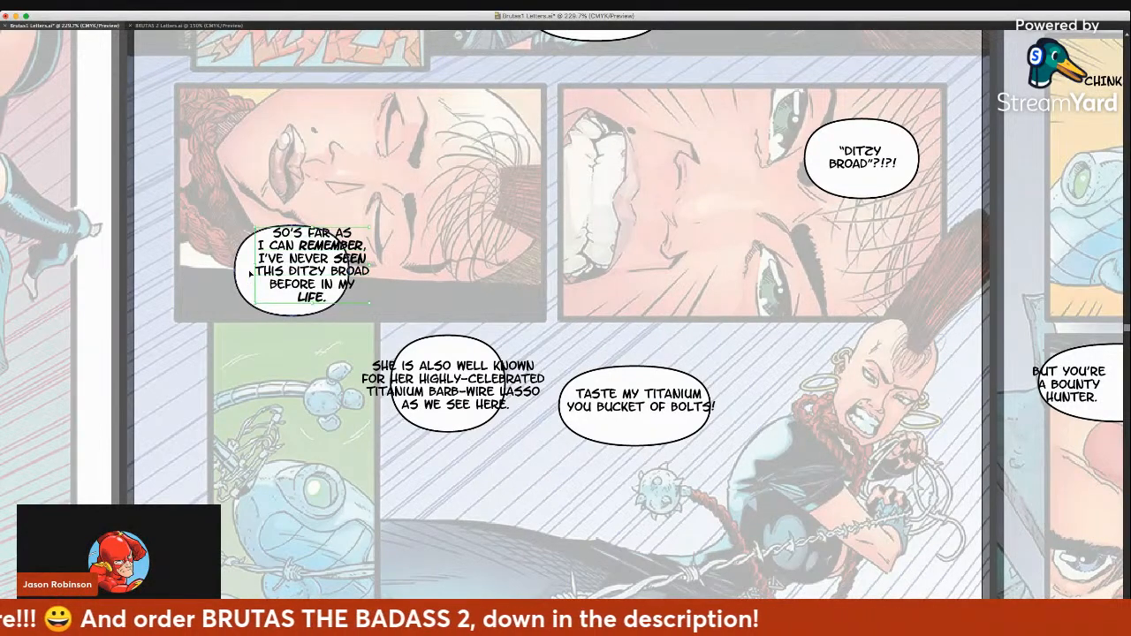
Fit the balloon around the "SO'S FAR AS" caption by repositioning and enlarging it, and move both toward the panel's left edge
click(358, 267)
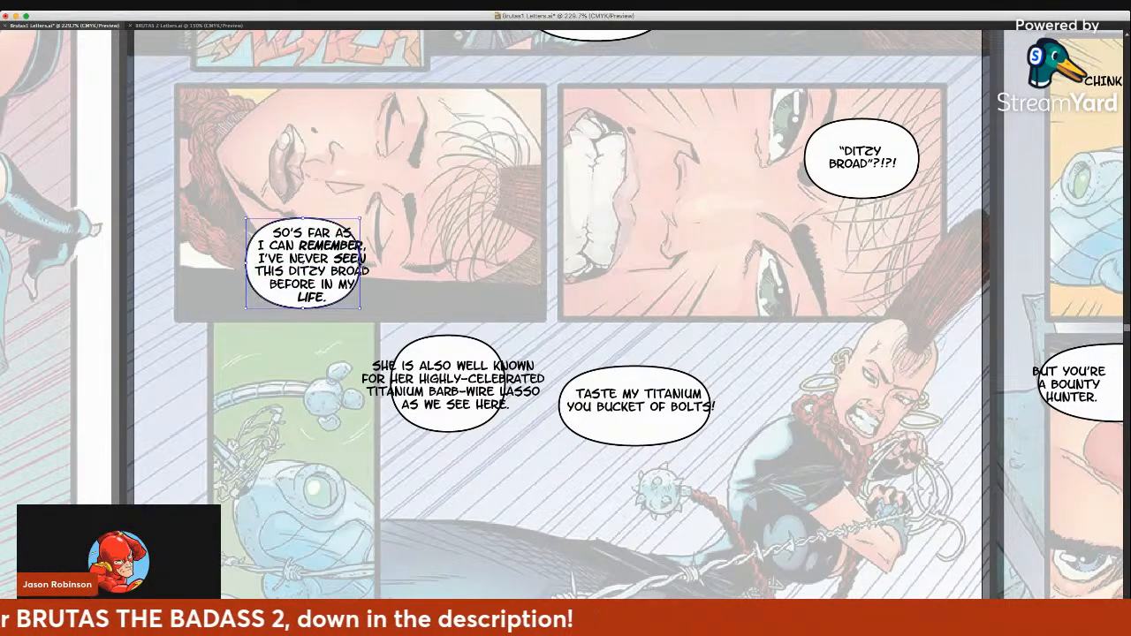
drag(359, 263, 384, 263)
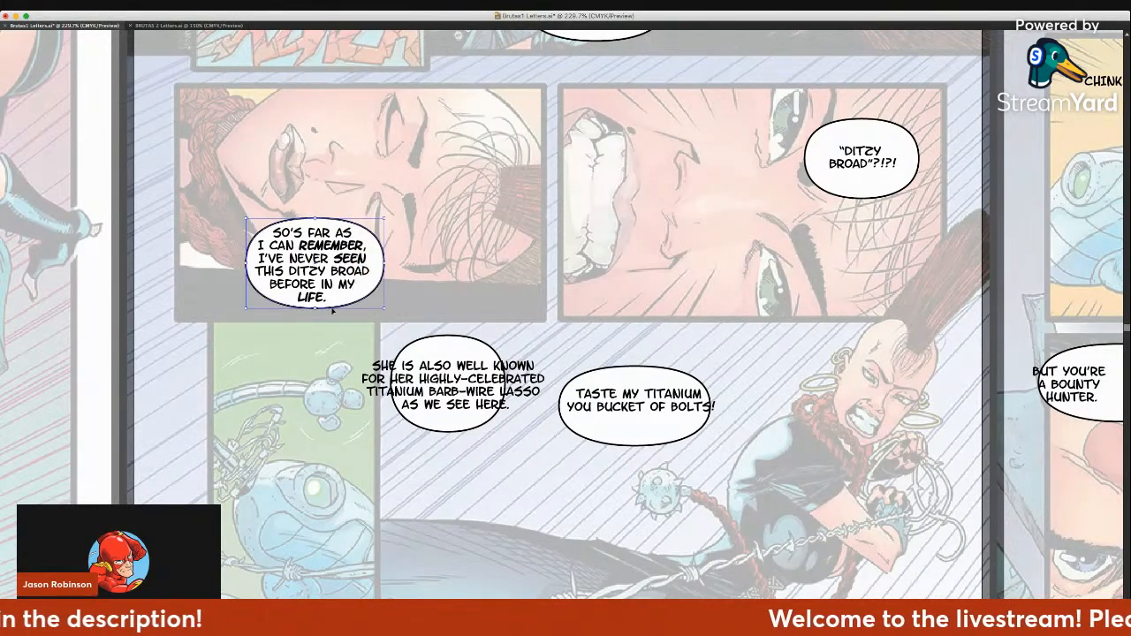
drag(315, 308, 363, 299)
click(366, 299)
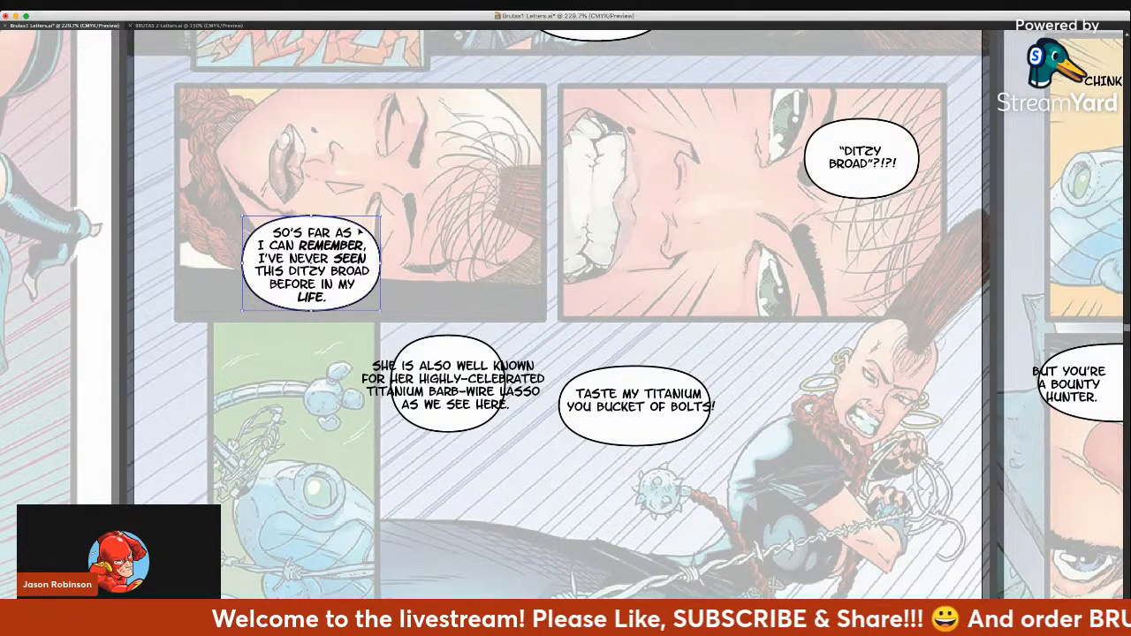
click(324, 273)
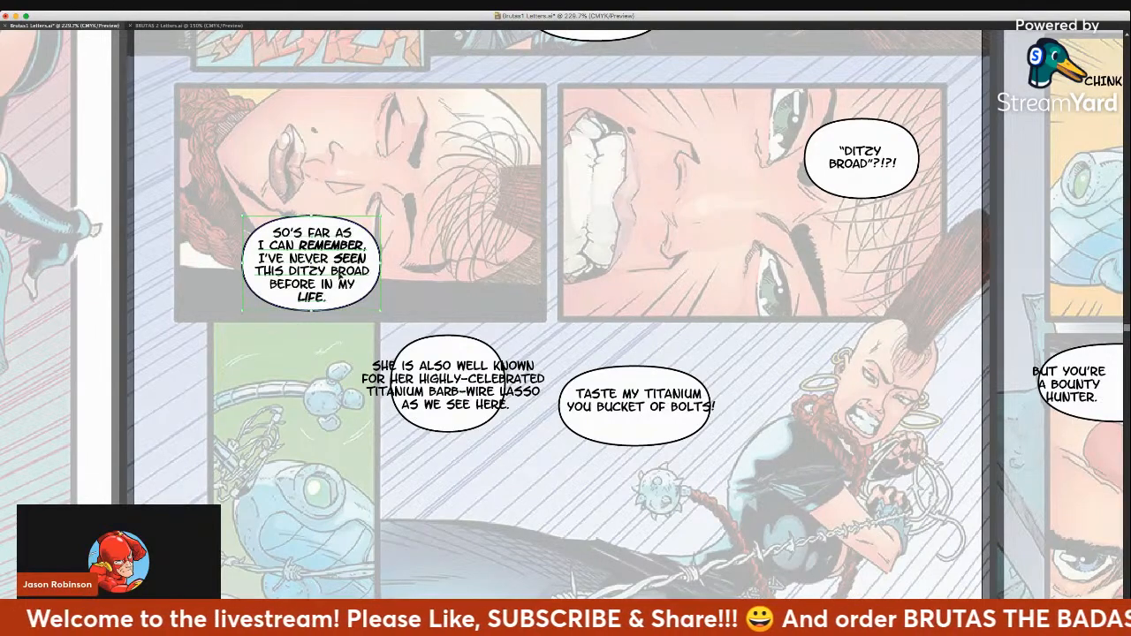
mouse_move(341, 284)
mouse_down()
mouse_move(286, 284)
mouse_move(327, 295)
mouse_up()
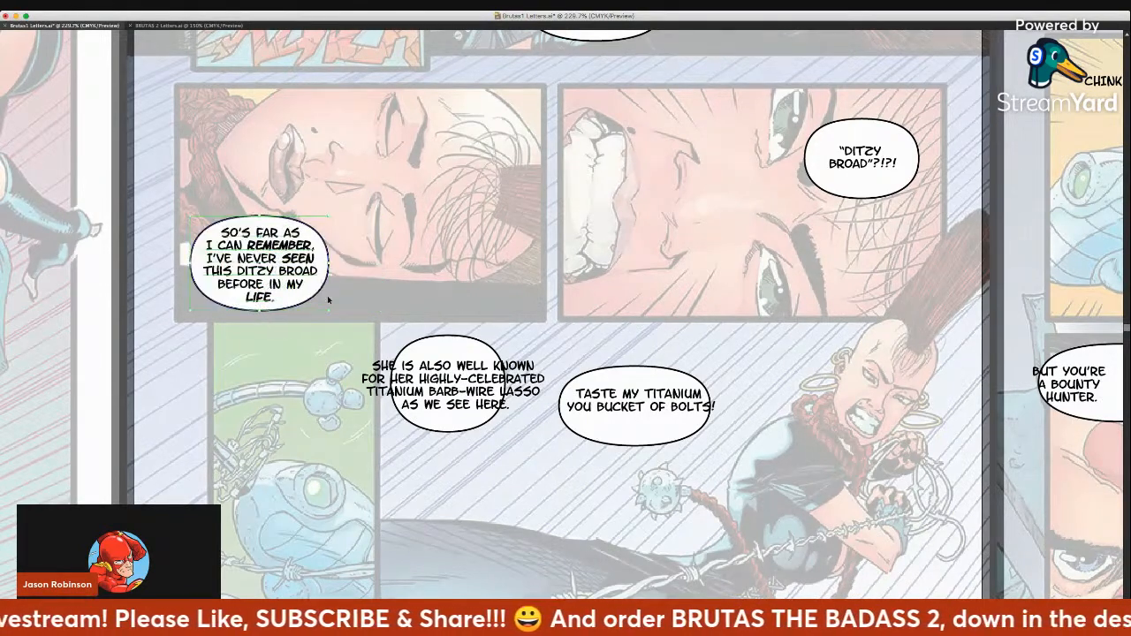
Place "BUT THAT'S NOT SAYIN MUCH." as a separate caption in the lower-right corner of the same panel
click(522, 309)
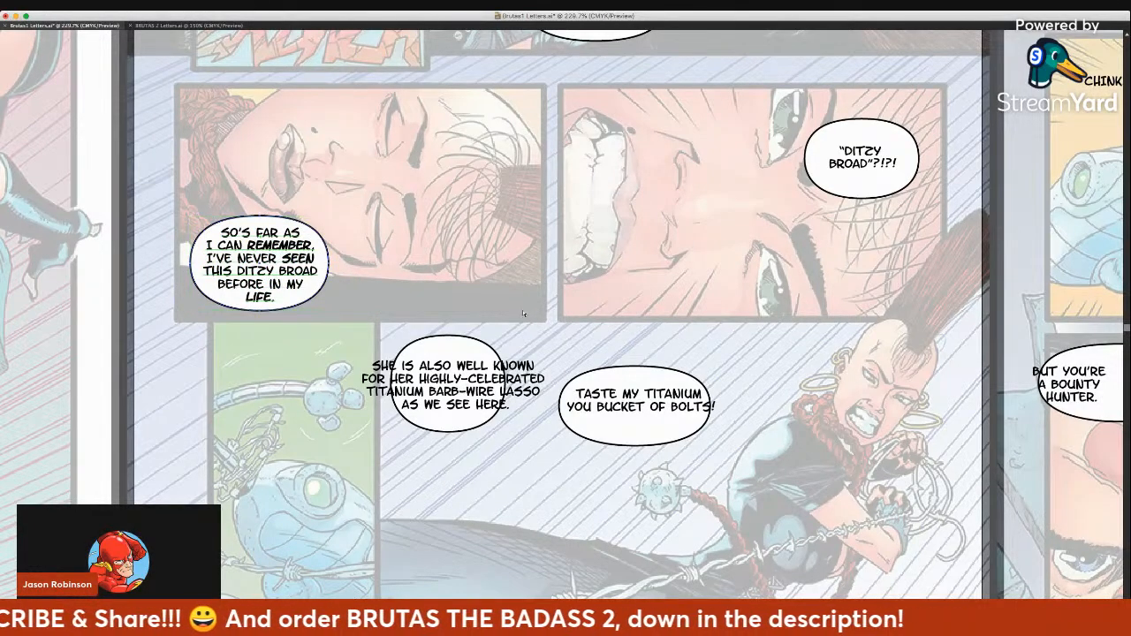
text(BUT THAT'S NOT SAYIN MUCH.)
drag(573, 330, 501, 290)
key(shift+super+a)
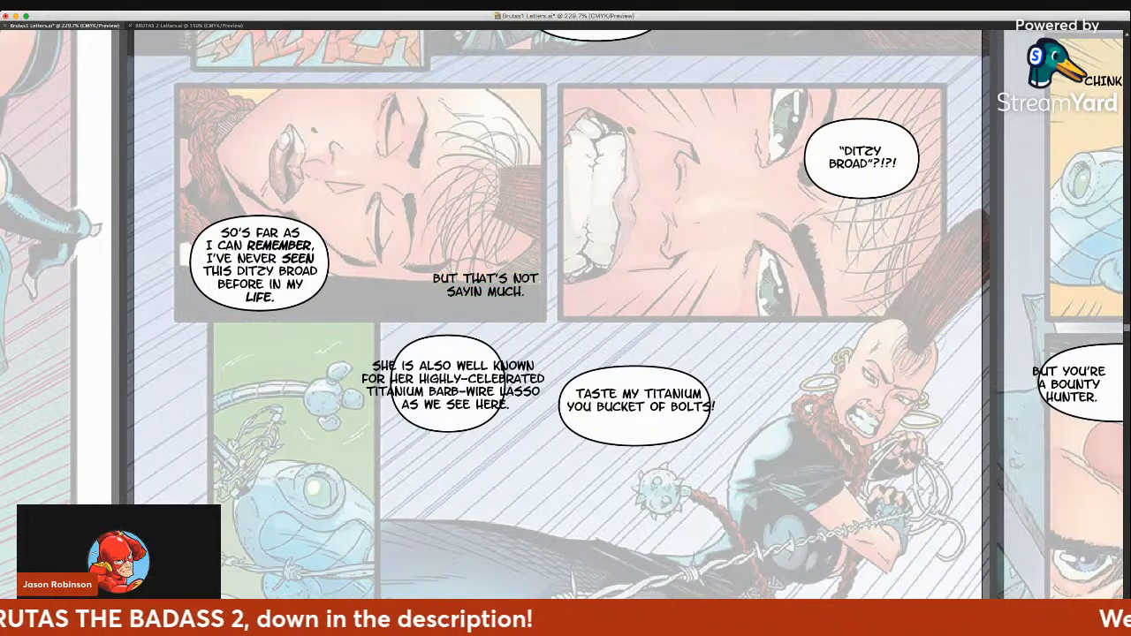
Rebreak the new caption into "BUT THAT'S / NOT SAYIN / MUCH." and remove the trailing spaces from its line ends
click(513, 279)
key(Return)
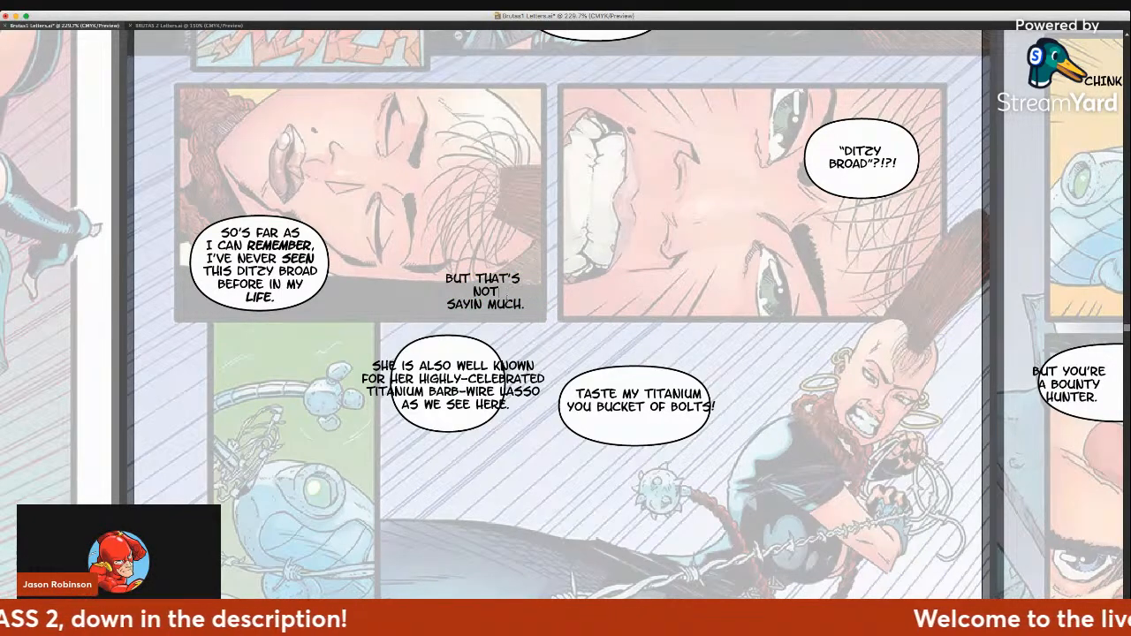
key(BackSpace)
click(505, 293)
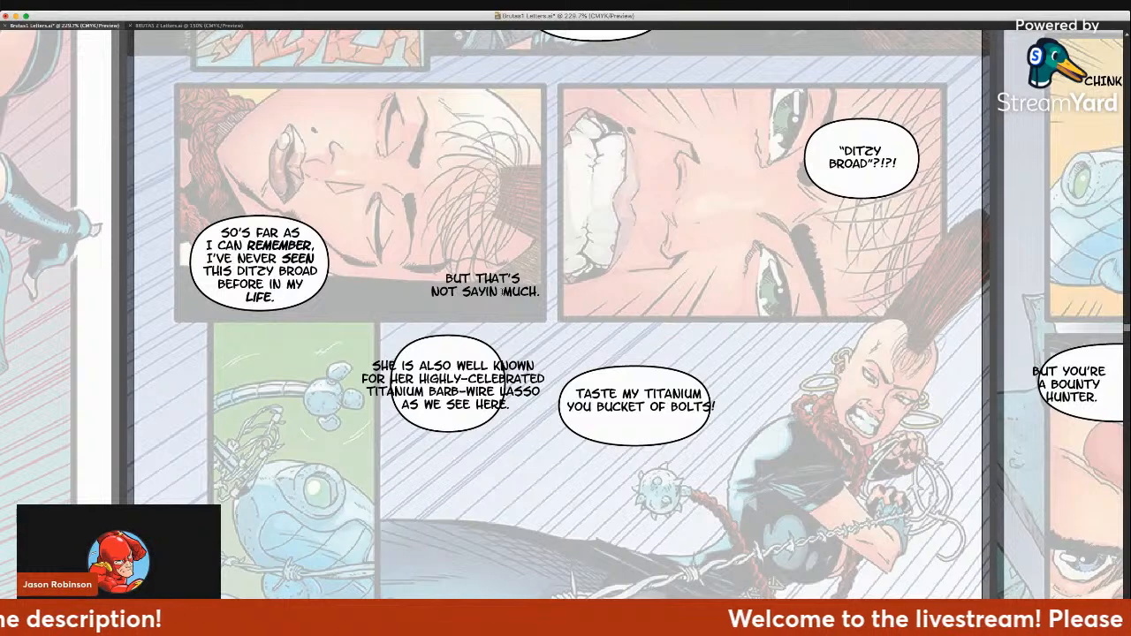
key(Return)
key(BackSpace)
click(529, 278)
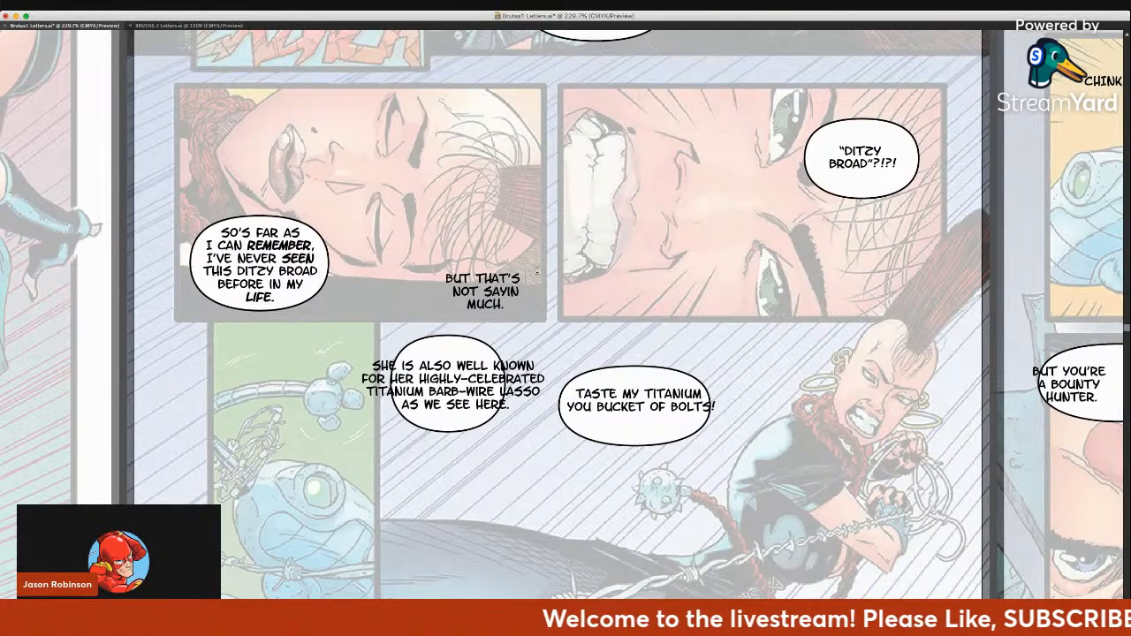
key(BackSpace)
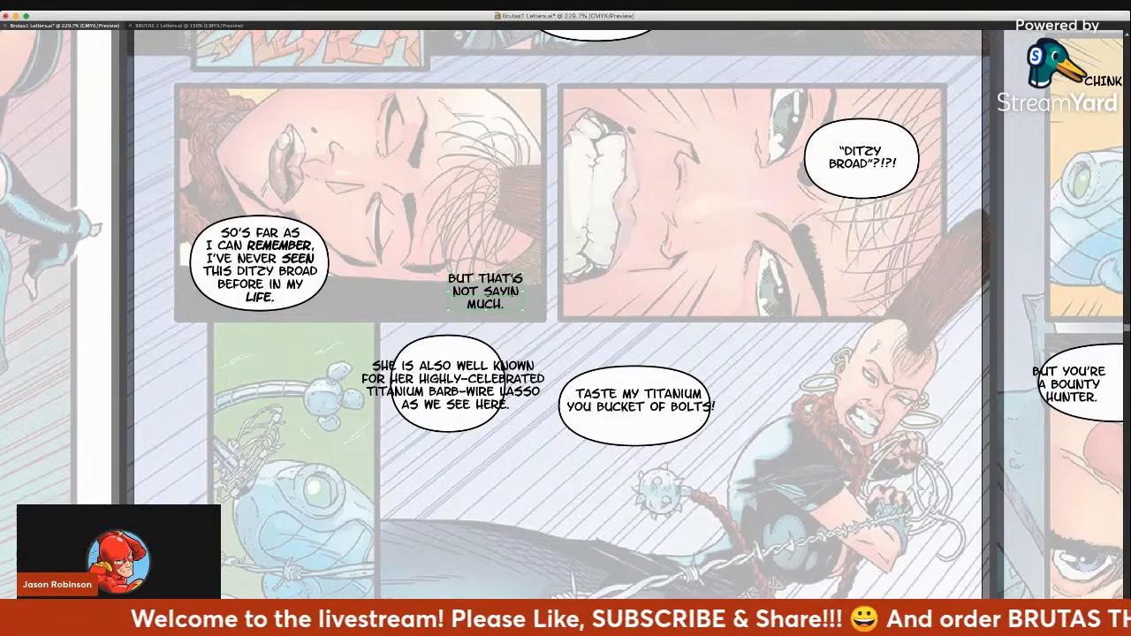
Copy the "SO'S FAR AS" balloon behind the "BUT THAT'S NOT SAYIN MUCH." caption and shrink it to fit the text
mouse_move(503, 295)
mouse_down()
mouse_move(495, 278)
mouse_move(494, 311)
mouse_up()
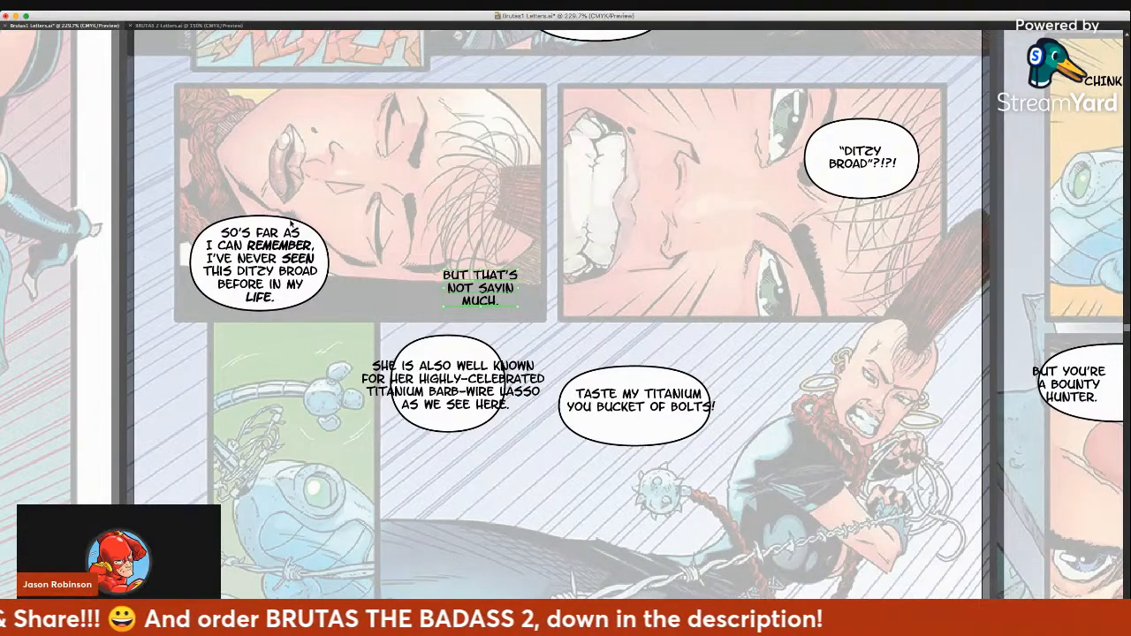
click(292, 224)
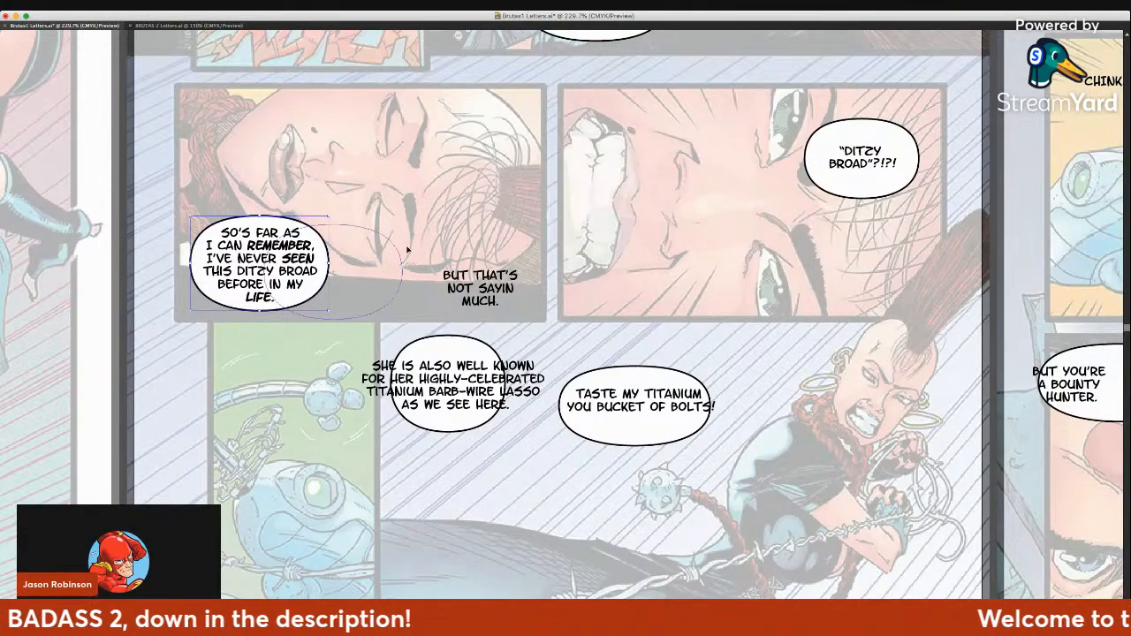
click(531, 252)
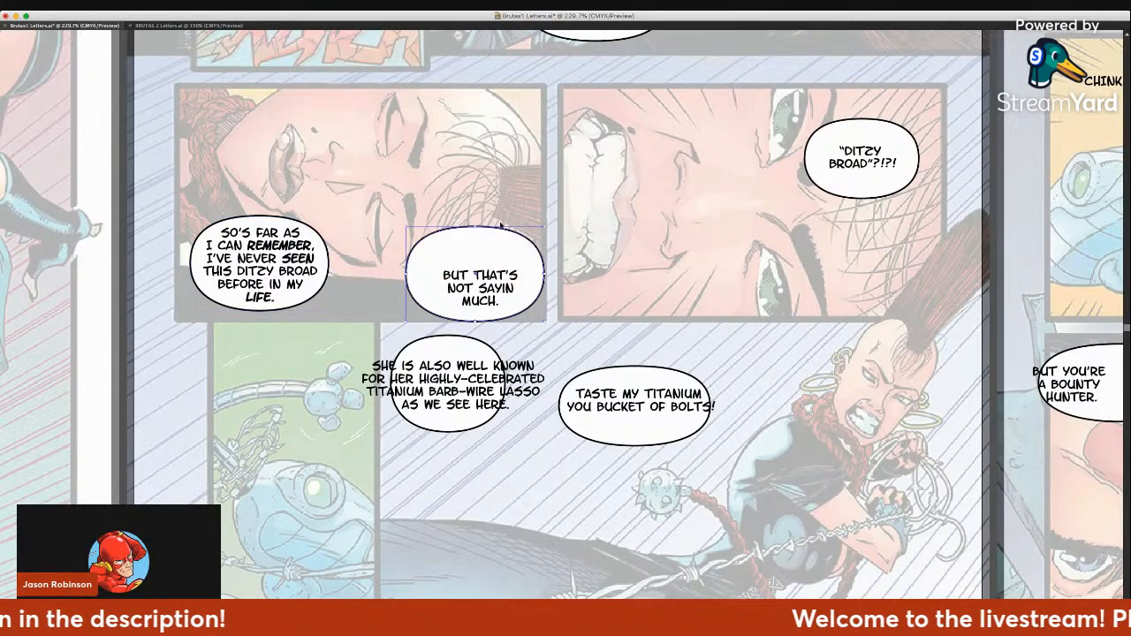
mouse_move(539, 242)
mouse_down()
mouse_move(513, 272)
mouse_move(536, 257)
mouse_up()
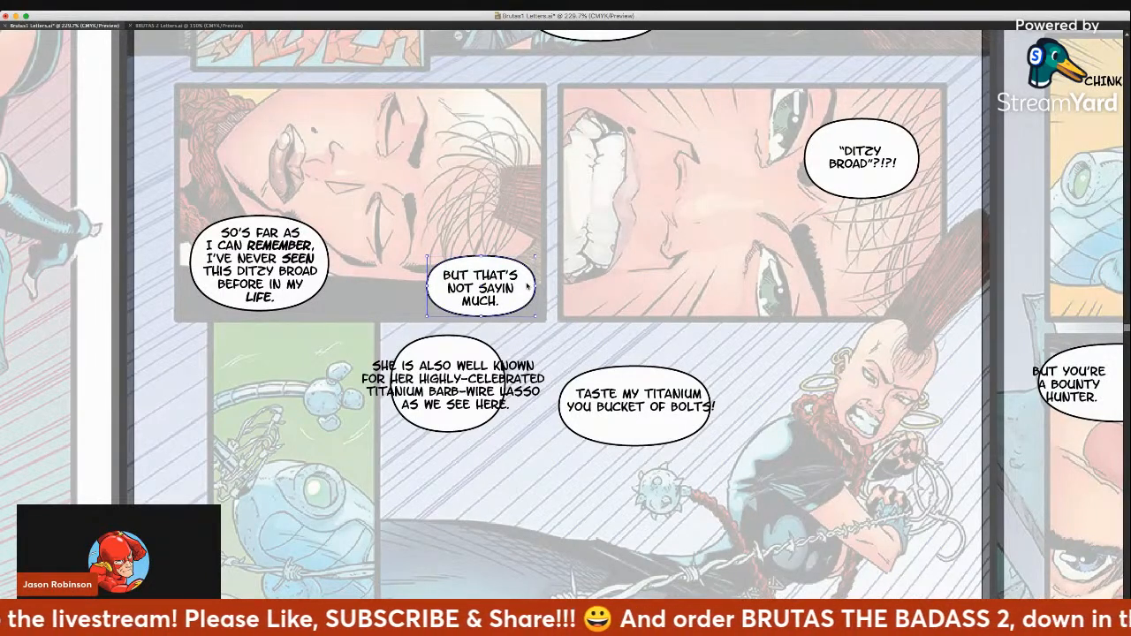
drag(527, 283, 526, 282)
Center the "BUT THAT'S NOT SAYIN MUCH." caption within its balloon and move both slightly higher in the panel
shift+click(510, 287)
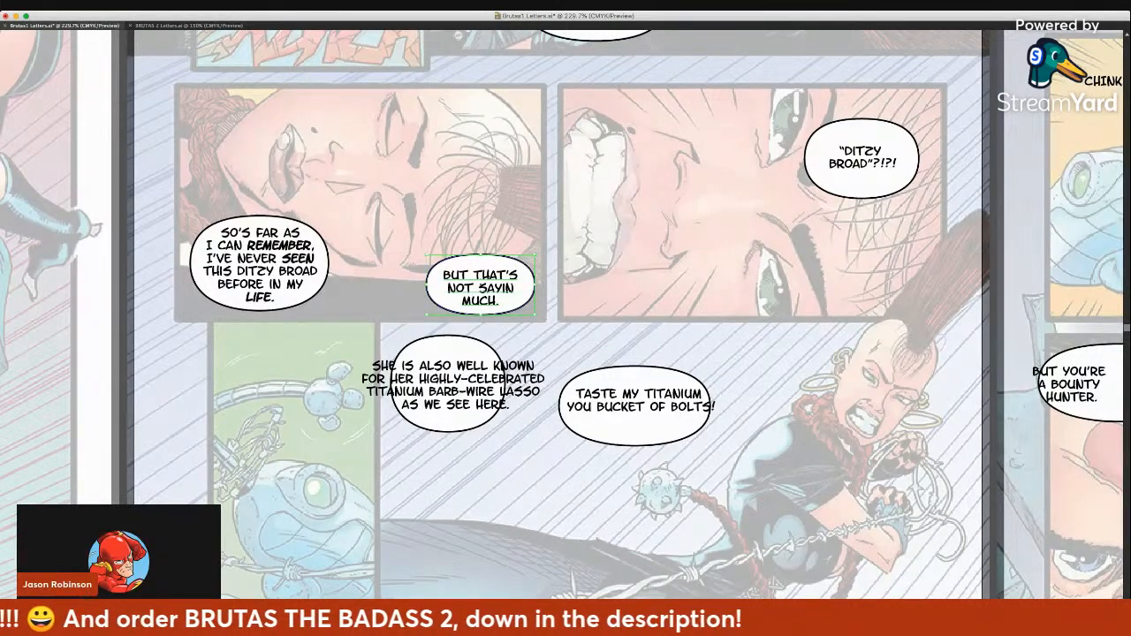
key(Up)
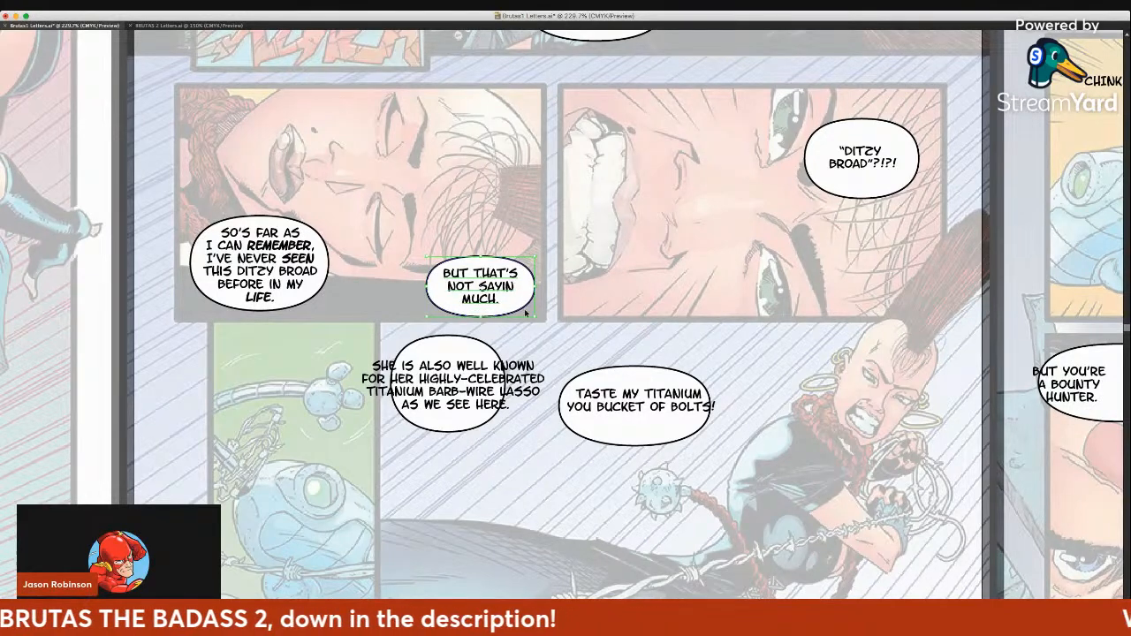
click(522, 338)
click(514, 309)
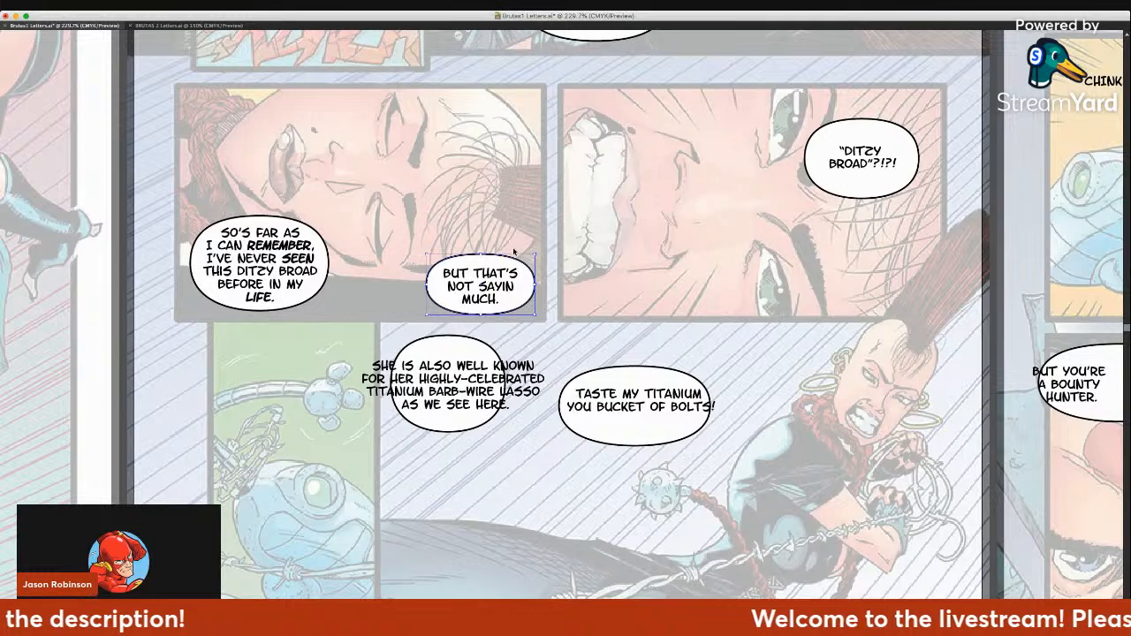
shift+click(484, 294)
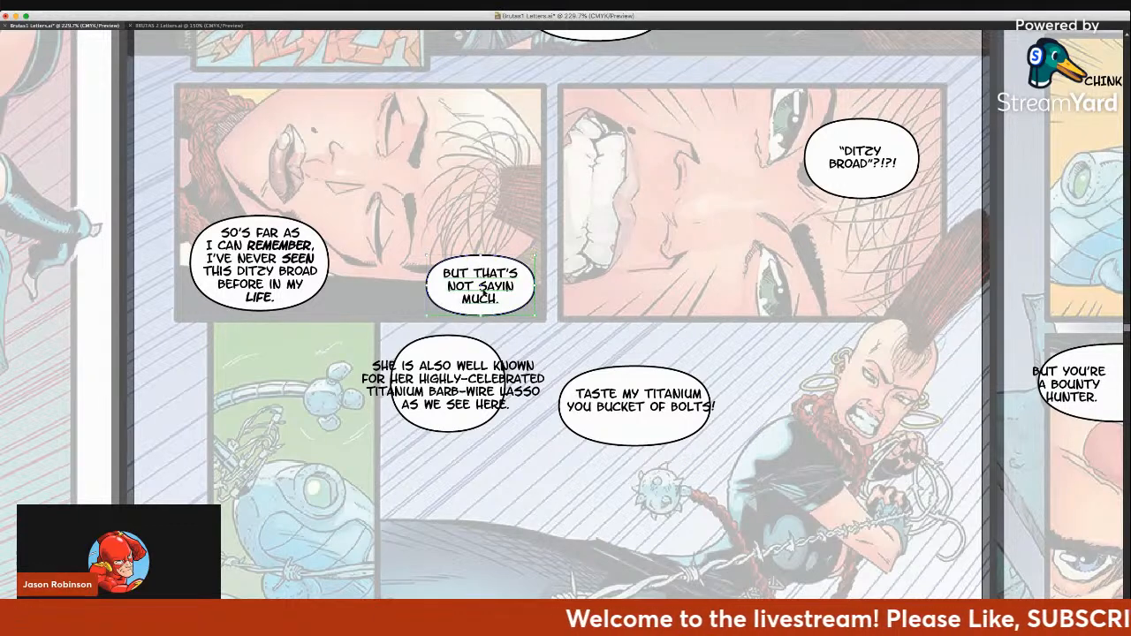
drag(485, 293, 487, 282)
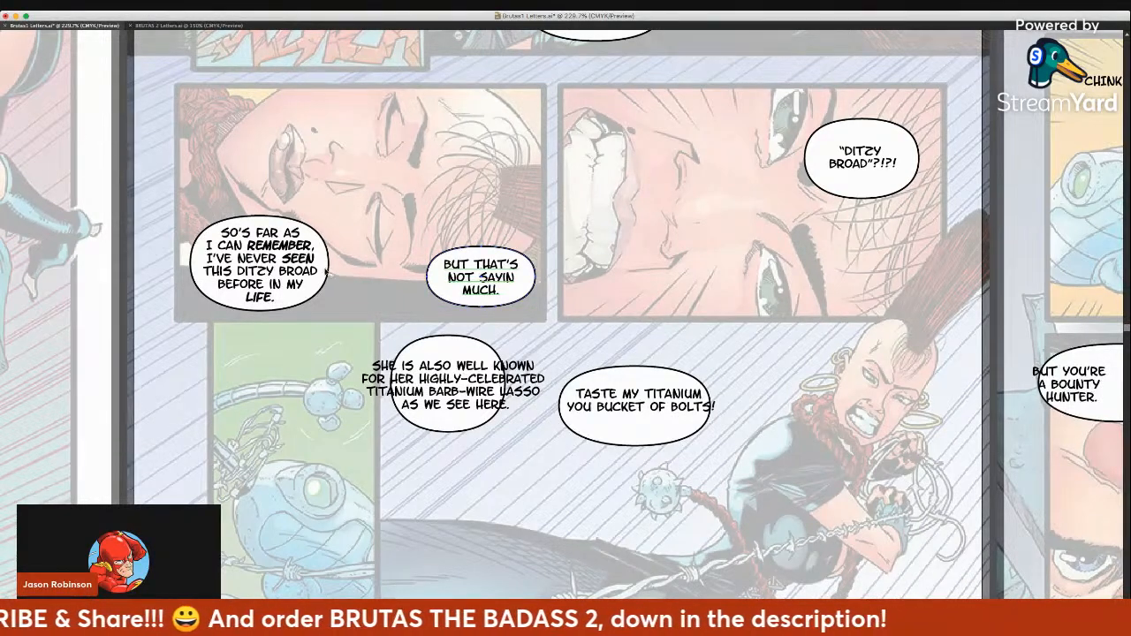
Draw a curved connector joining the "SO'S FAR AS" balloon to the "BUT THAT'S NOT SAYIN MUCH." balloon
click(377, 281)
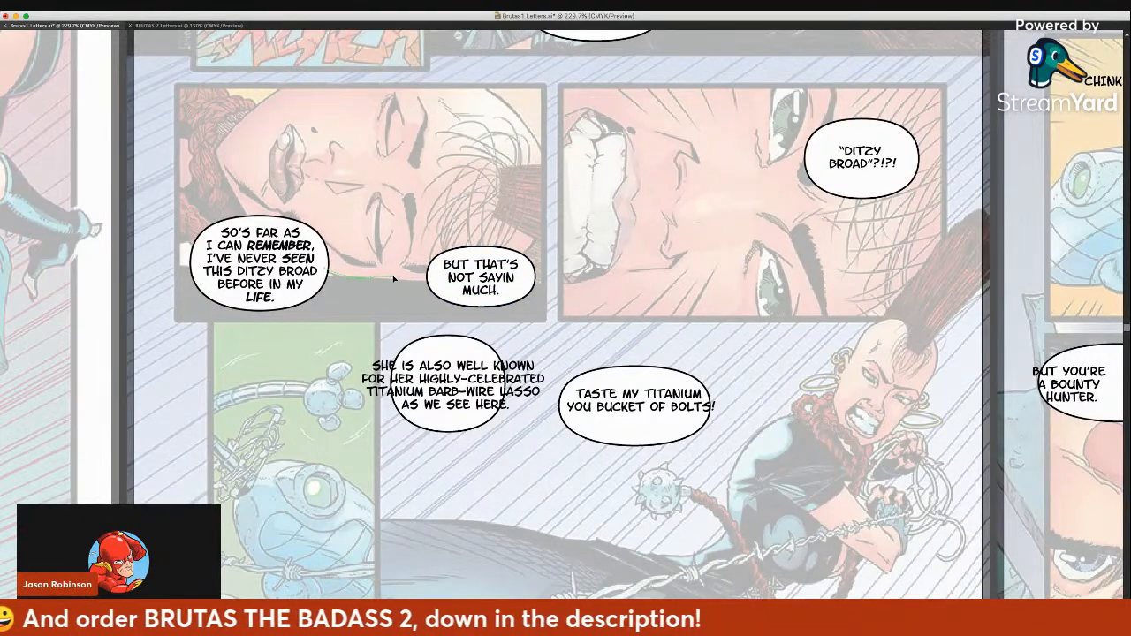
drag(396, 281, 433, 287)
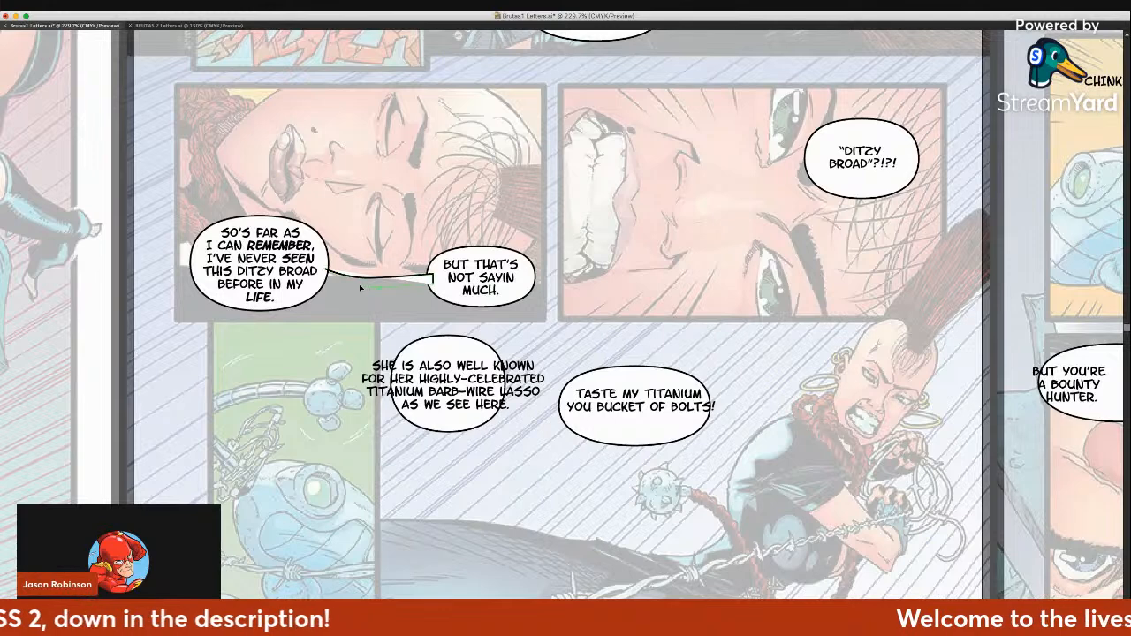
click(323, 281)
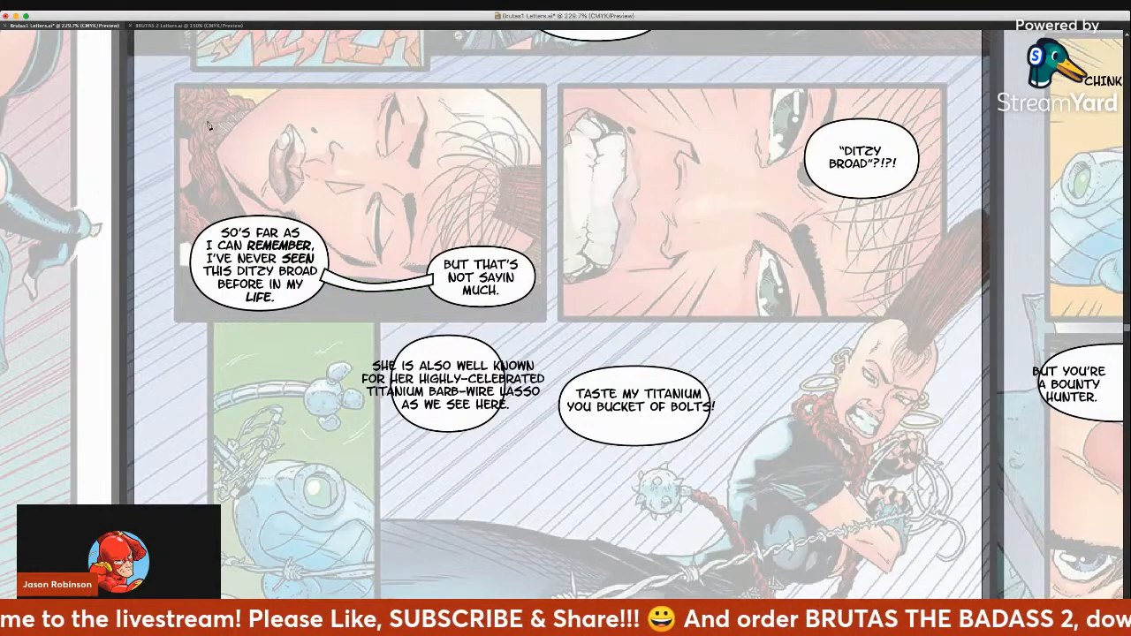
Draw a curved, kinked tail from the panel's upper-left border down to the top of the "SO'S FAR AS" balloon
drag(218, 129, 234, 132)
key(super+z)
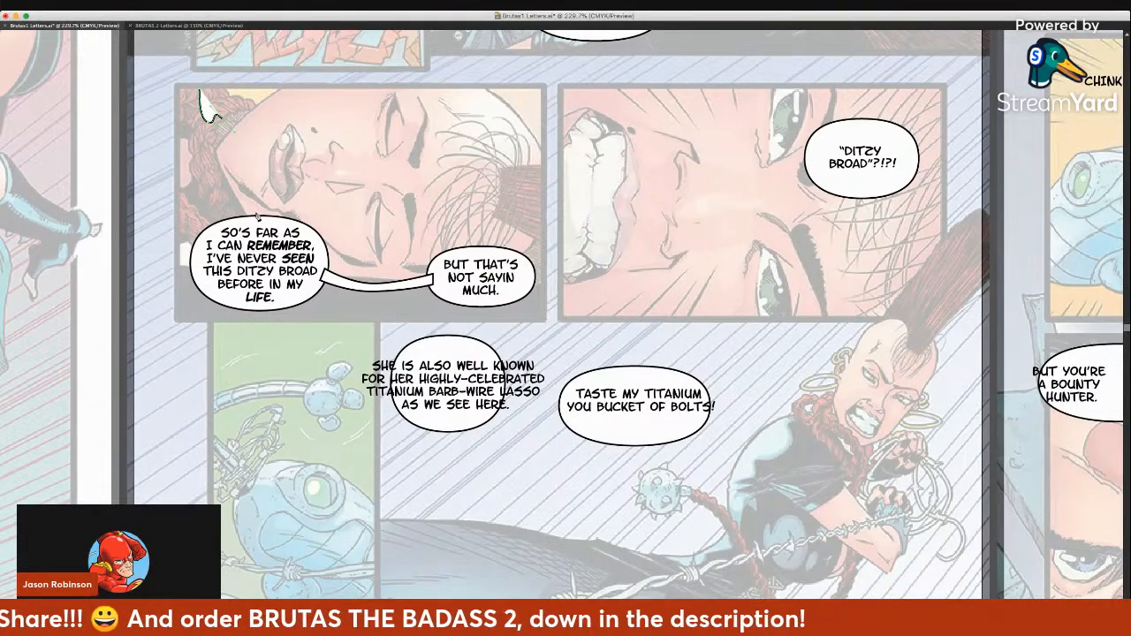
click(258, 218)
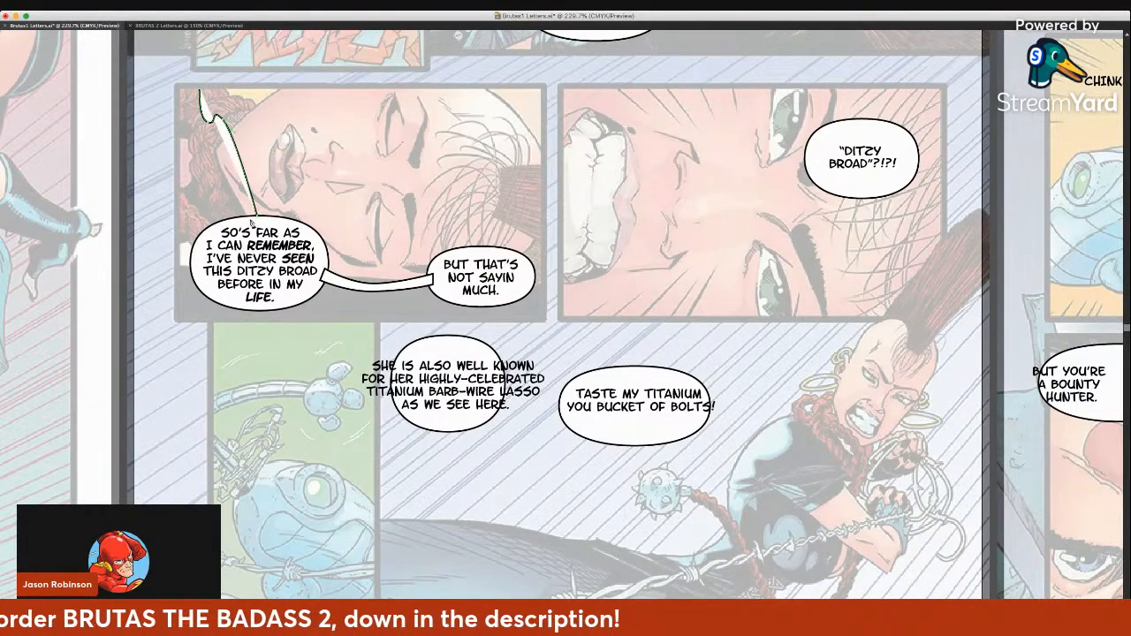
click(243, 219)
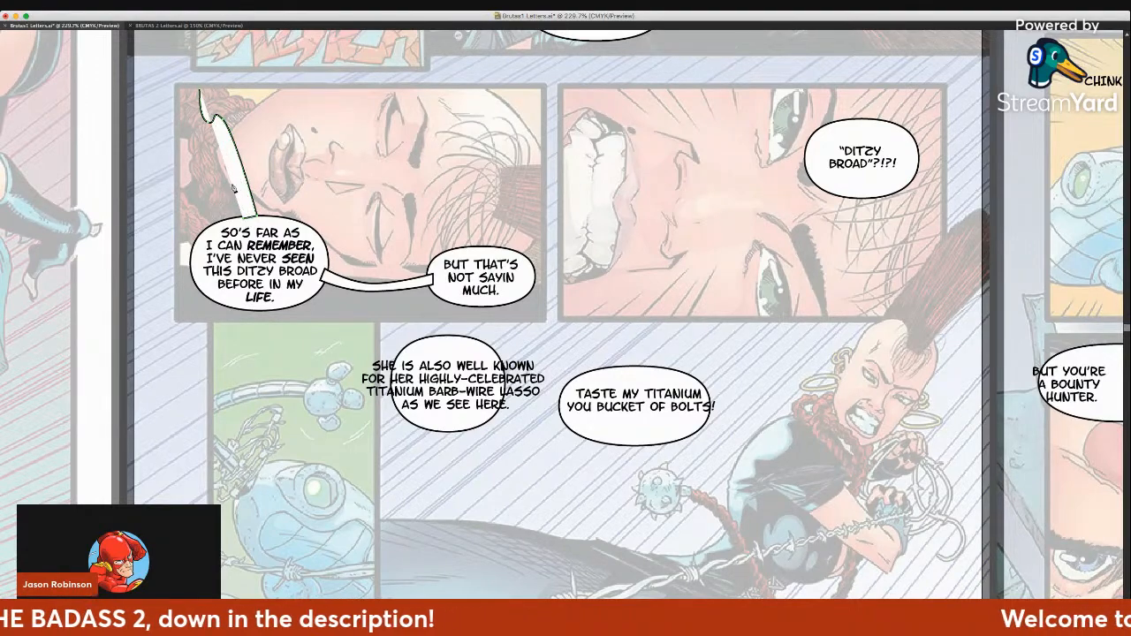
drag(215, 131, 216, 129)
super+click(207, 136)
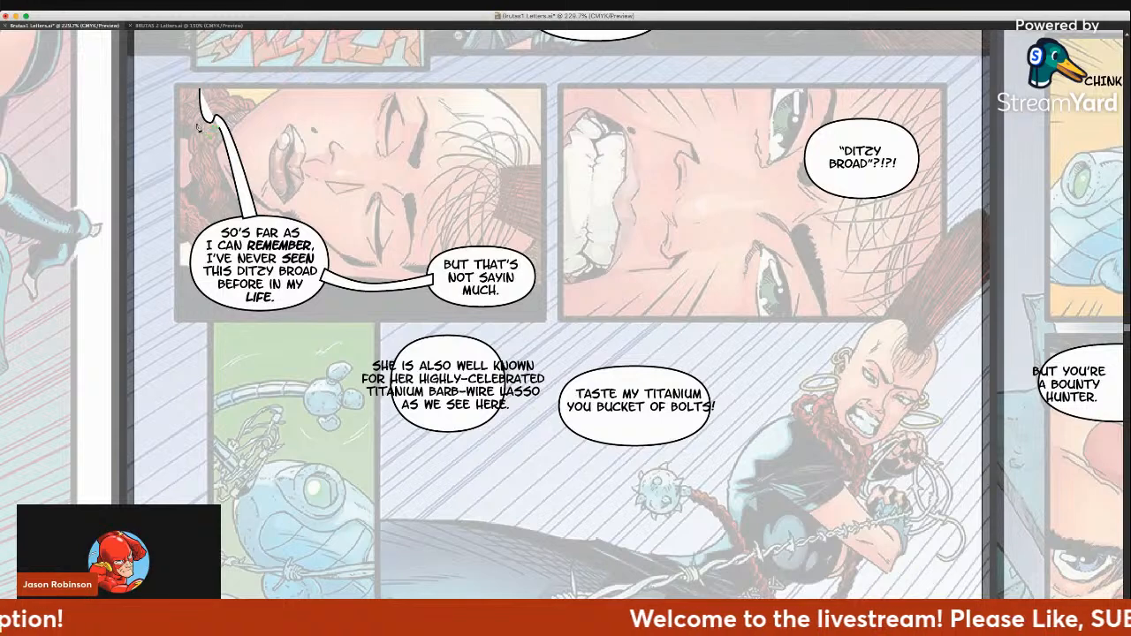
click(198, 127)
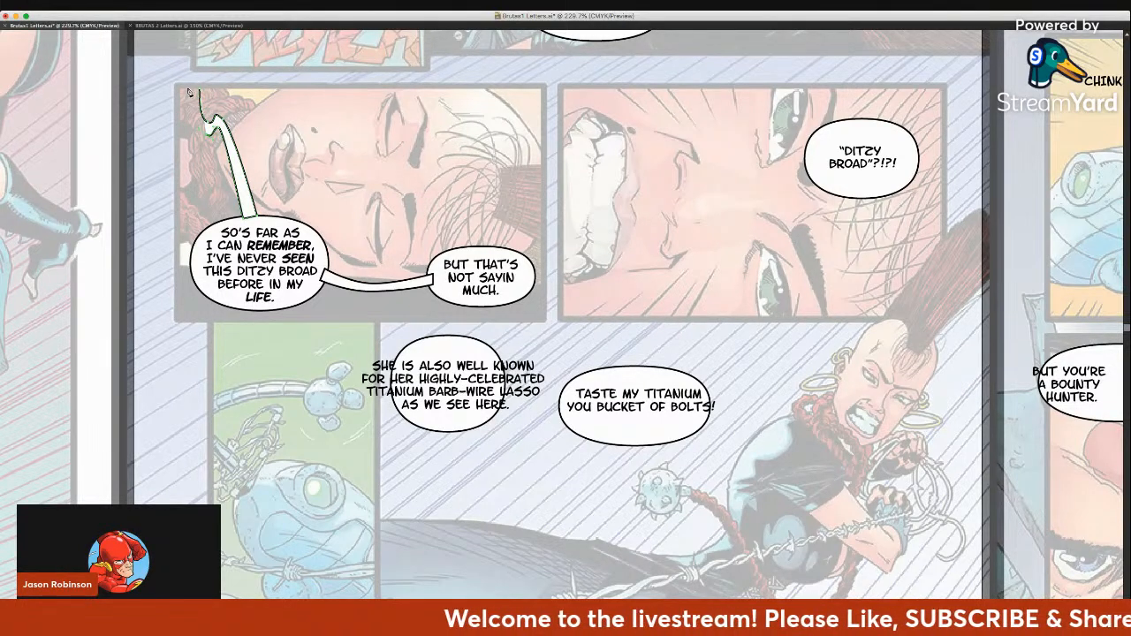
click(188, 89)
click(199, 89)
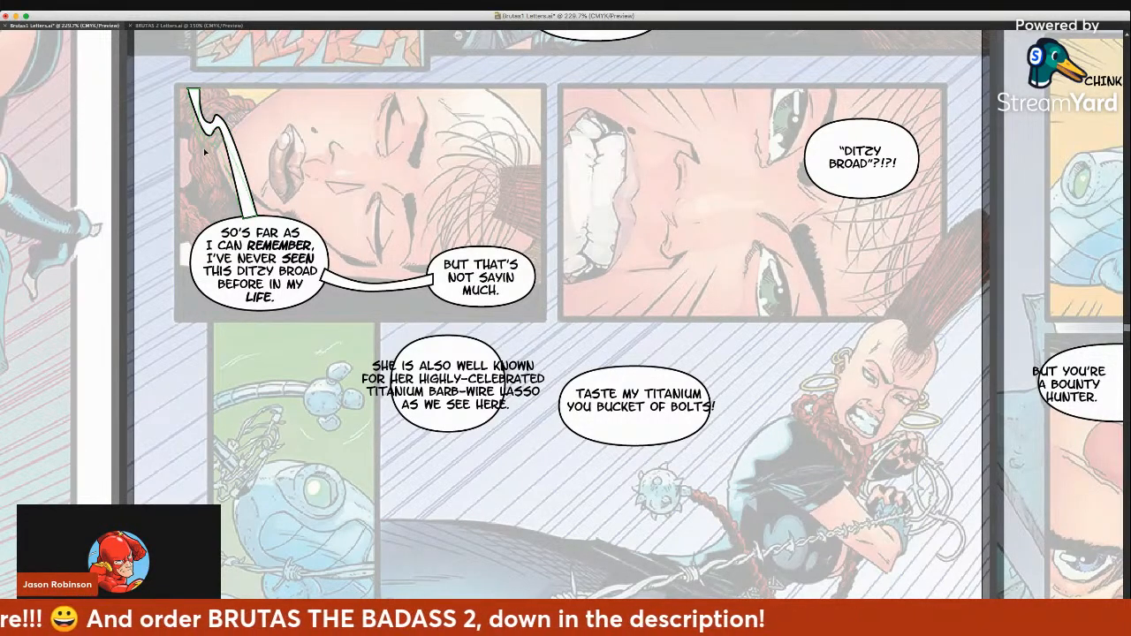
Refine the tail's middle bend to an even width and align its upper end with the panel border
mouse_move(204, 147)
mouse_down()
mouse_move(215, 150)
mouse_move(237, 109)
mouse_move(214, 136)
mouse_up()
click(225, 139)
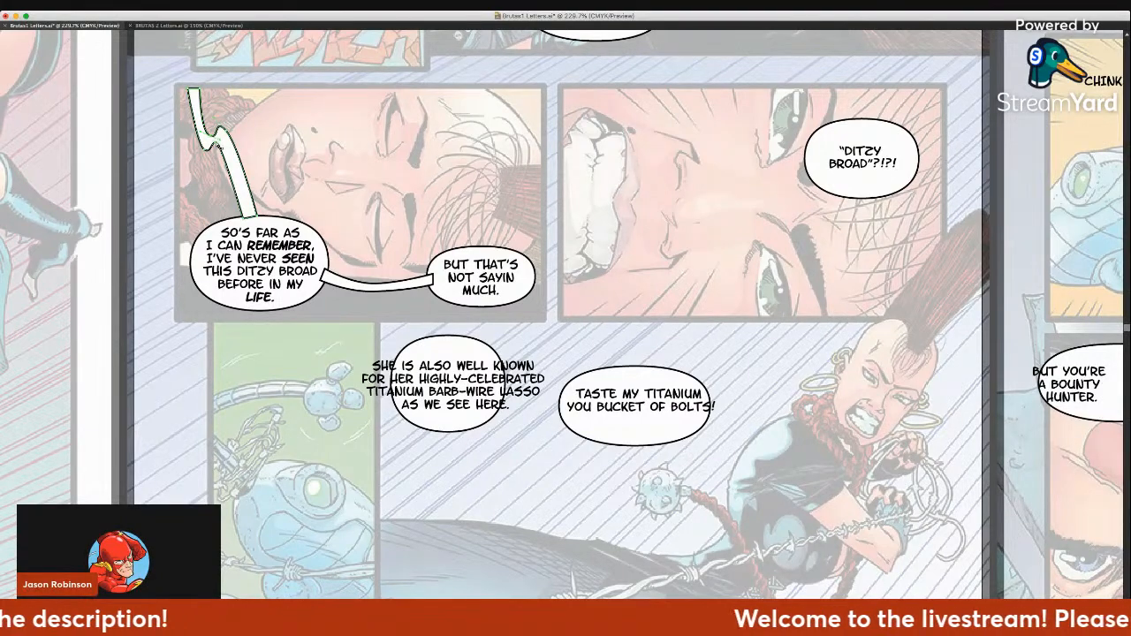
drag(219, 145, 193, 135)
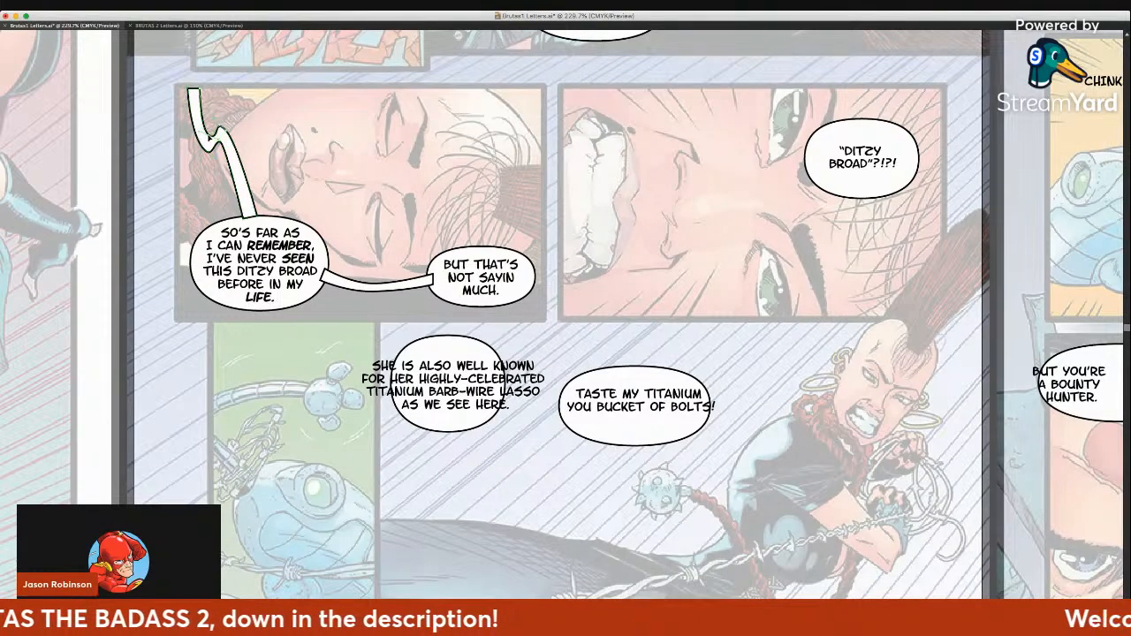
click(209, 134)
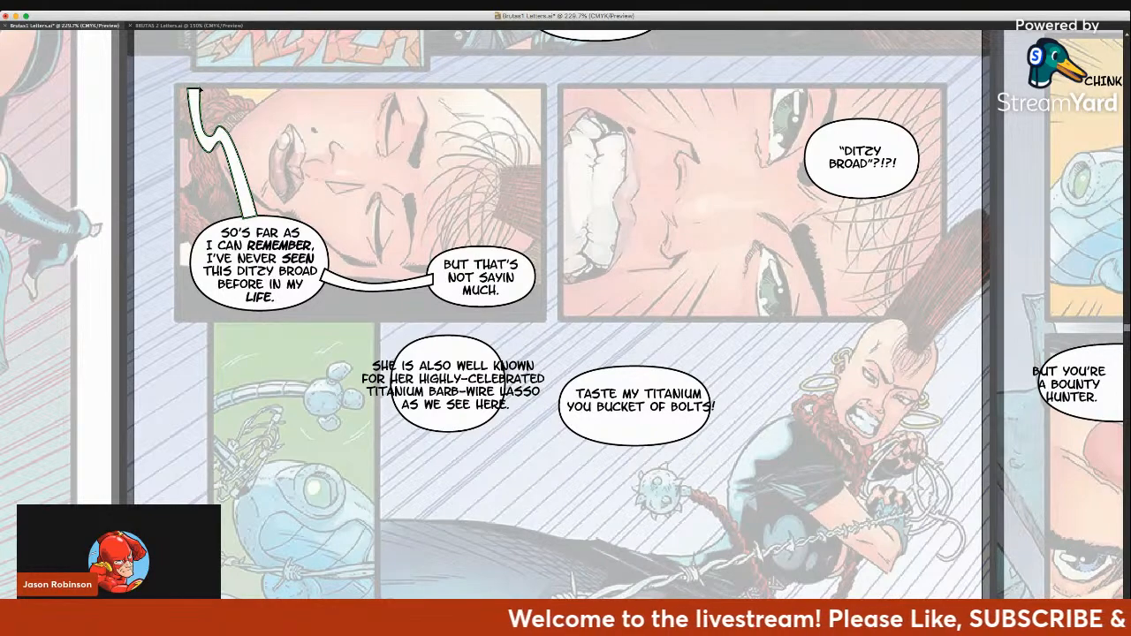
drag(202, 91, 199, 89)
click(212, 92)
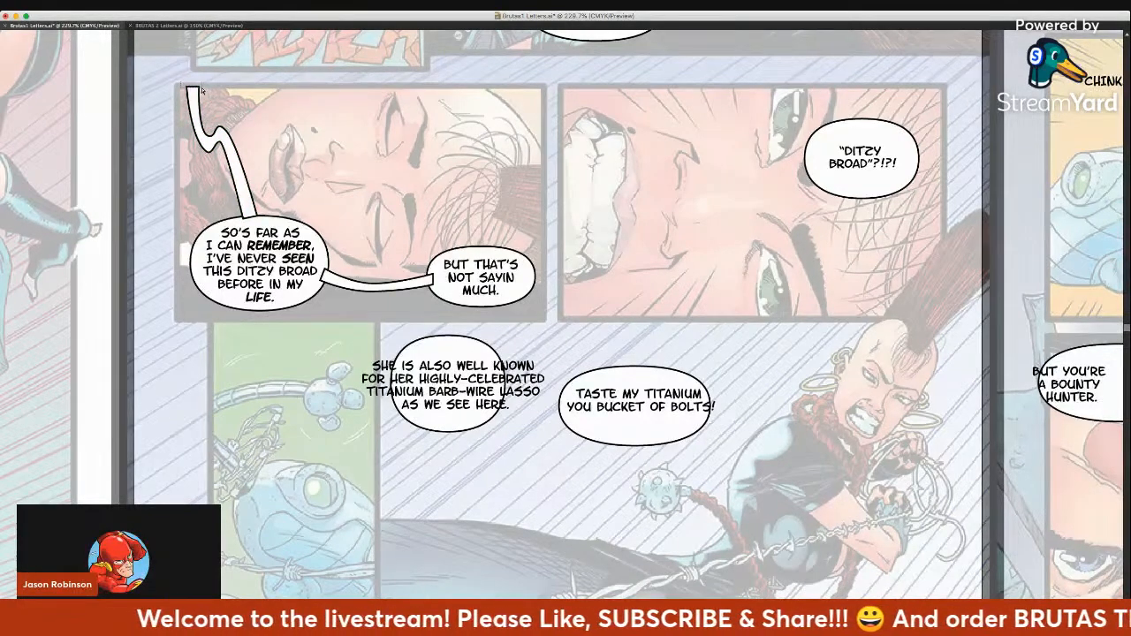
drag(201, 90, 206, 92)
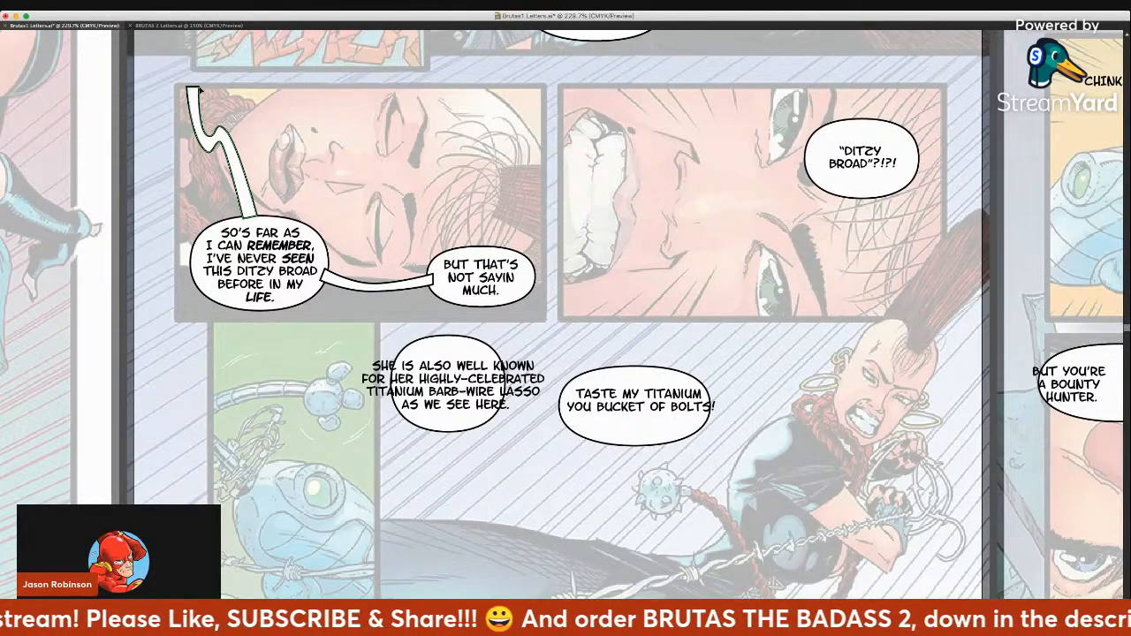
click(212, 105)
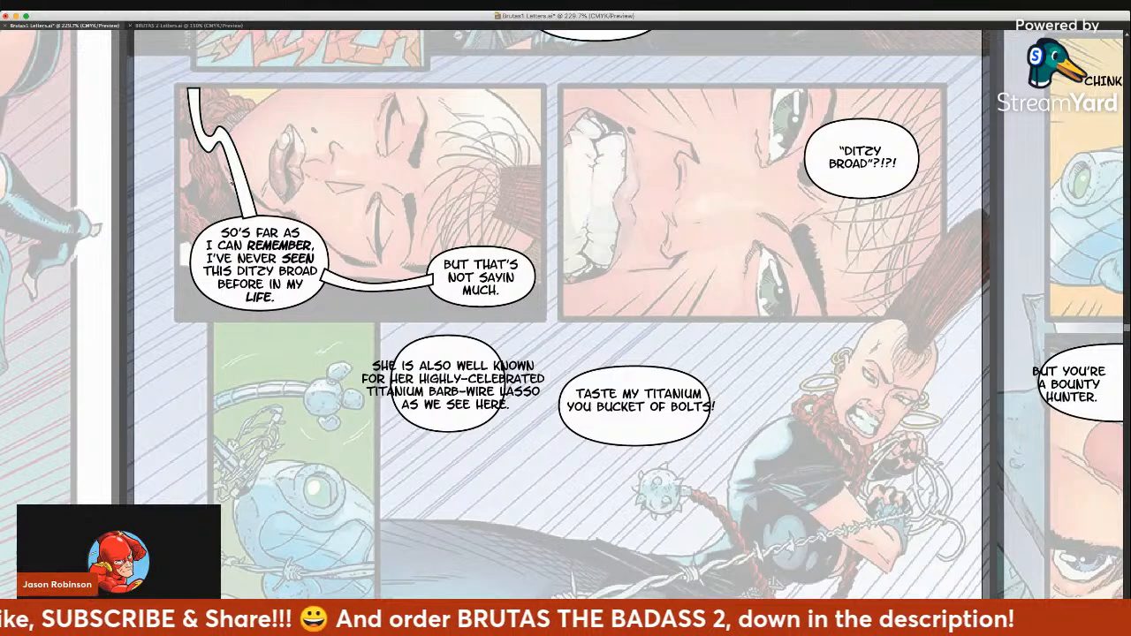
Extend the tail's lower end points inside the "SO'S FAR AS" balloon so the shapes overlap
click(250, 221)
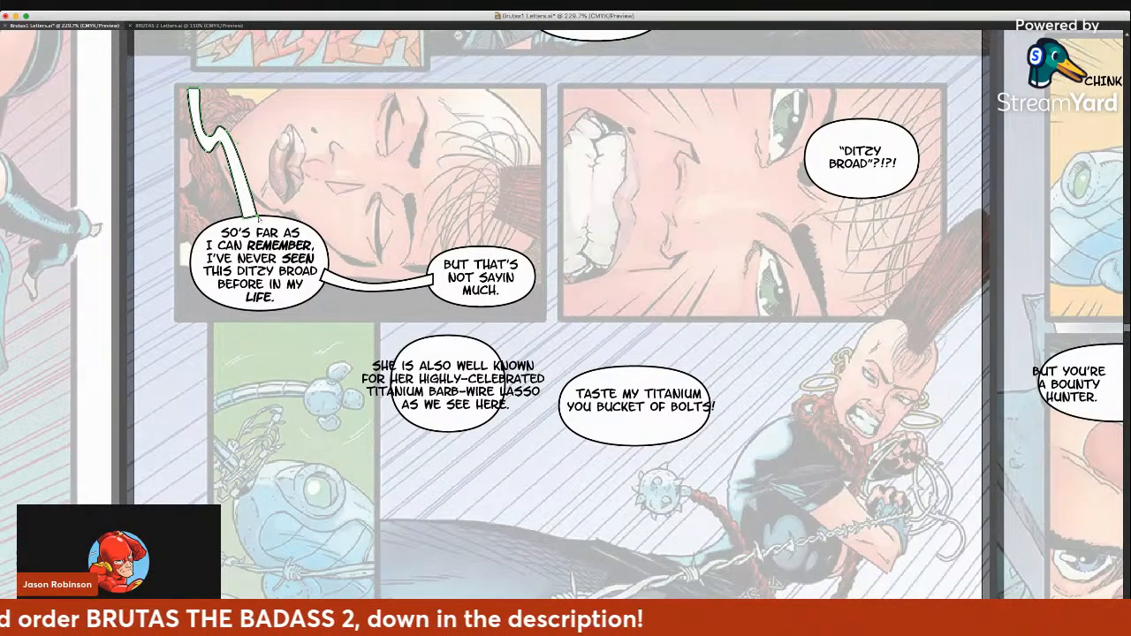
click(259, 224)
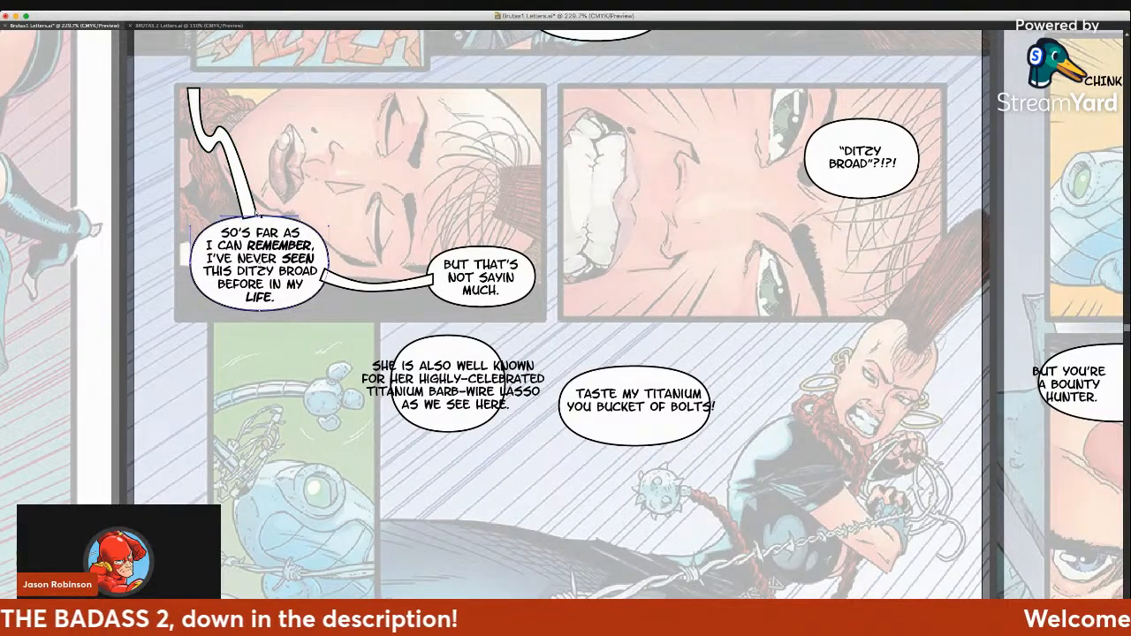
click(260, 220)
drag(256, 216, 244, 224)
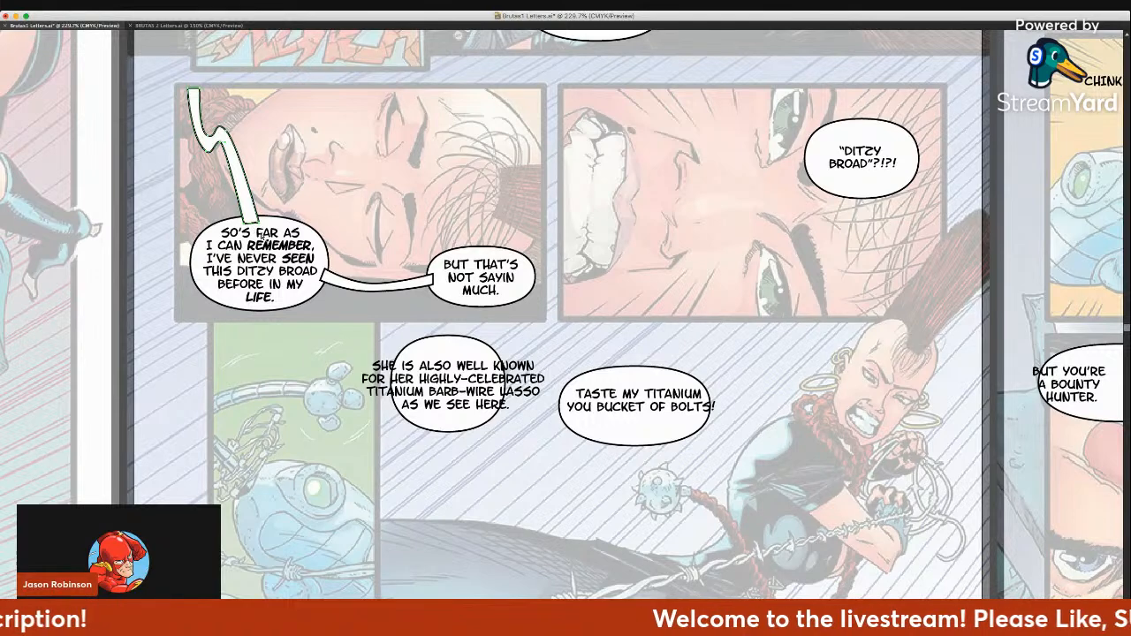
Merge the tail, the "SO'S FAR AS" balloon, the connector and the "BUT THAT'S NOT SAYIN MUCH." balloon into one shape
shift+click(284, 220)
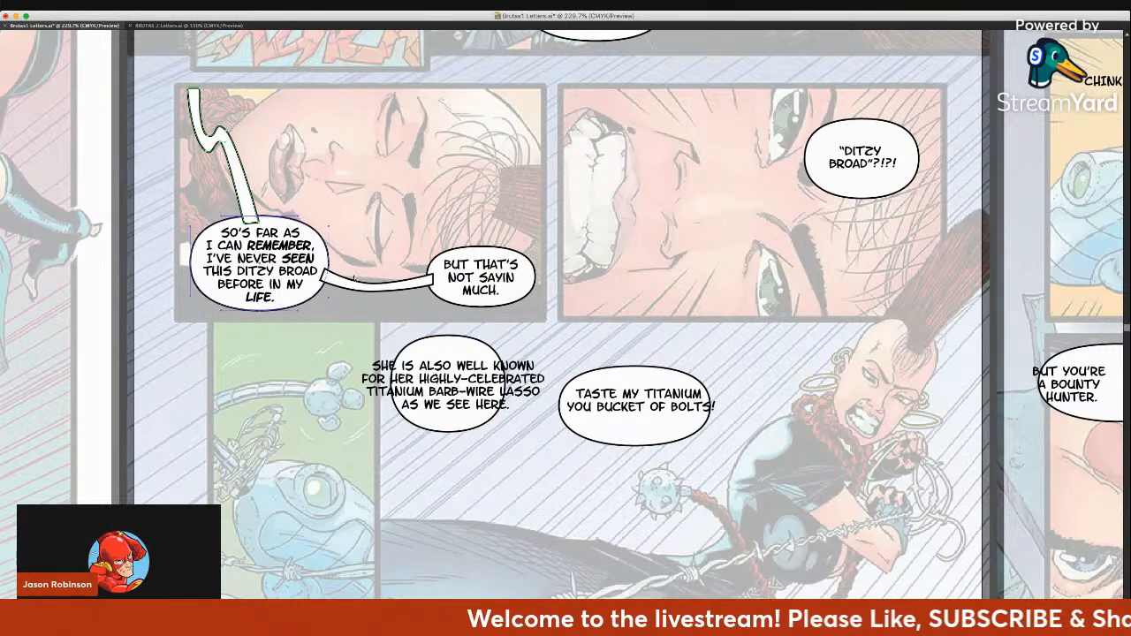
shift+click(349, 285)
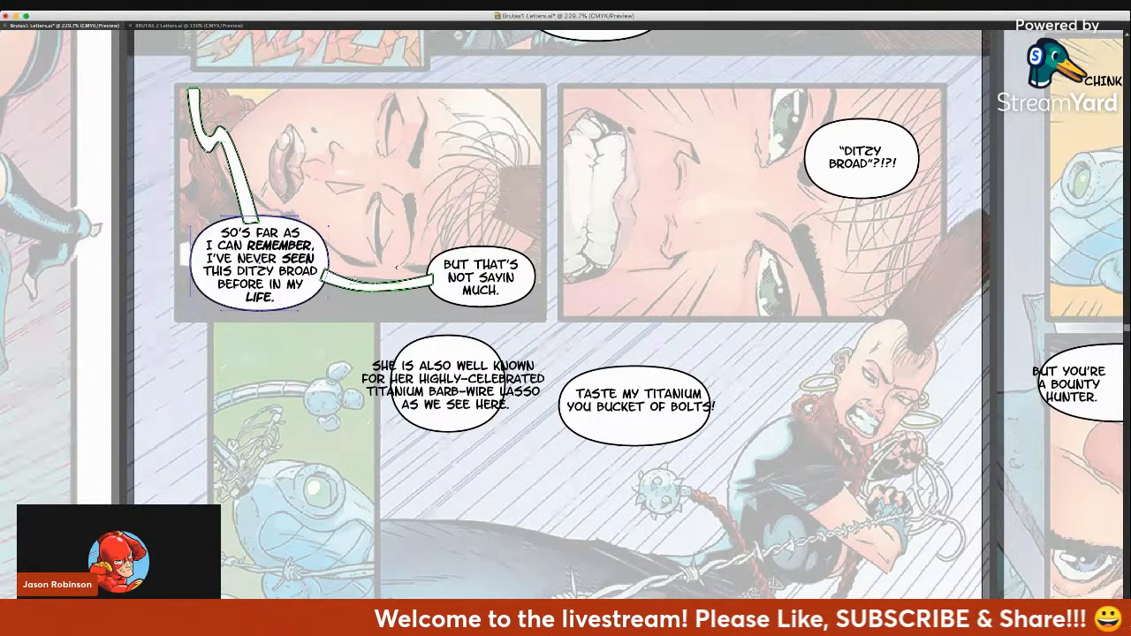
shift+click(475, 249)
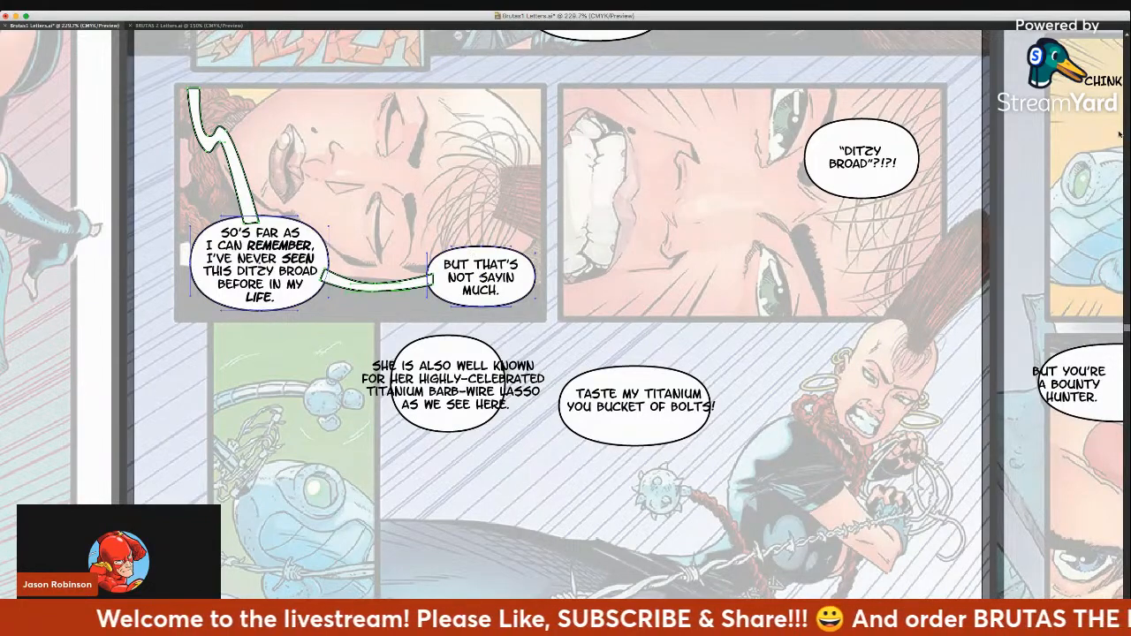
key(super+g)
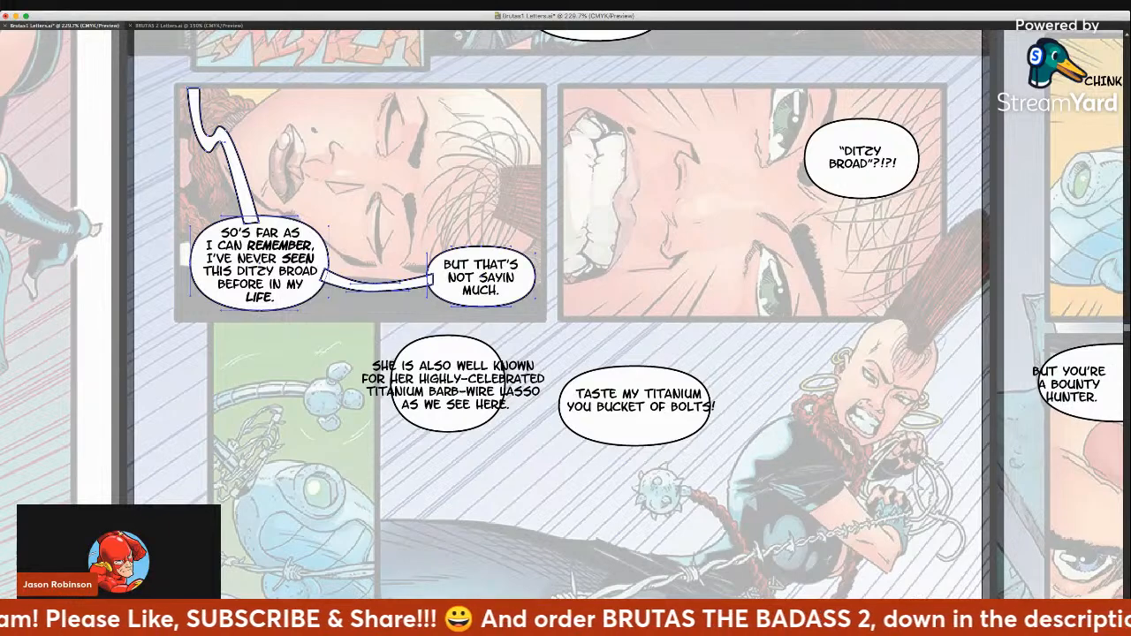
click(1036, 288)
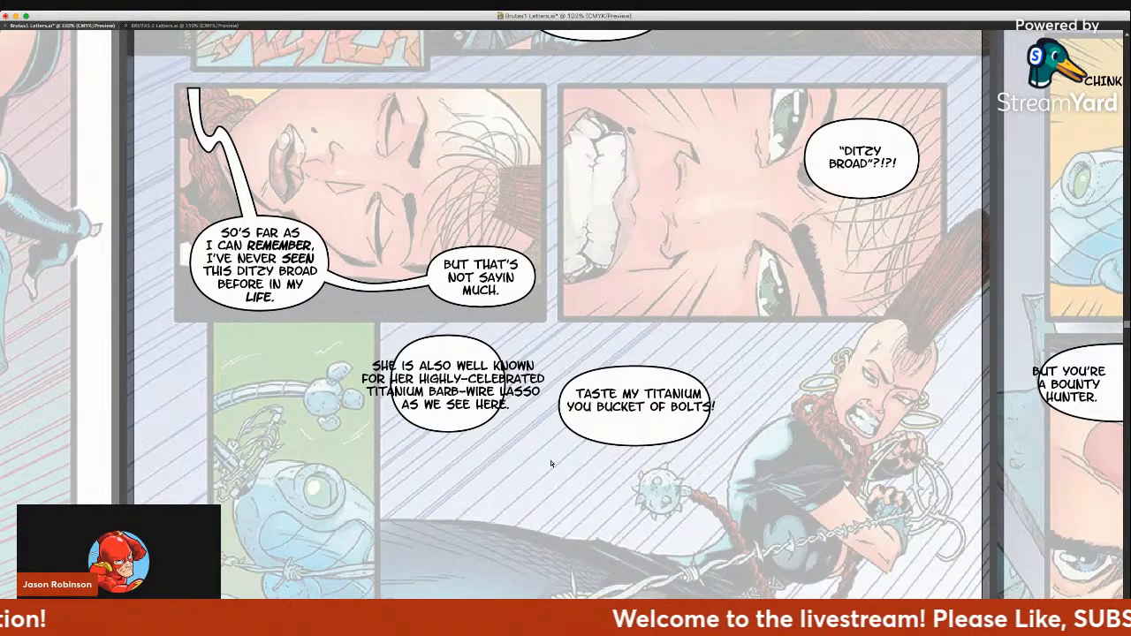
Emphasize the "BROAD"?!?!" line of the "DITZY BROAD" caption in bold italic
scroll(551, 463, down, 5)
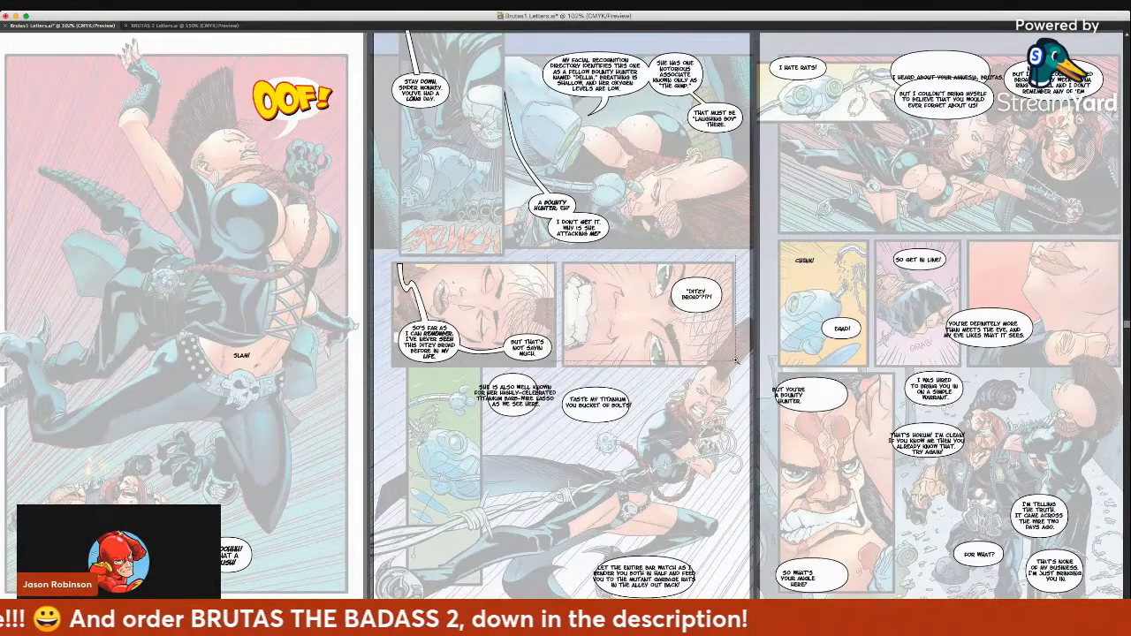
drag(547, 256, 755, 395)
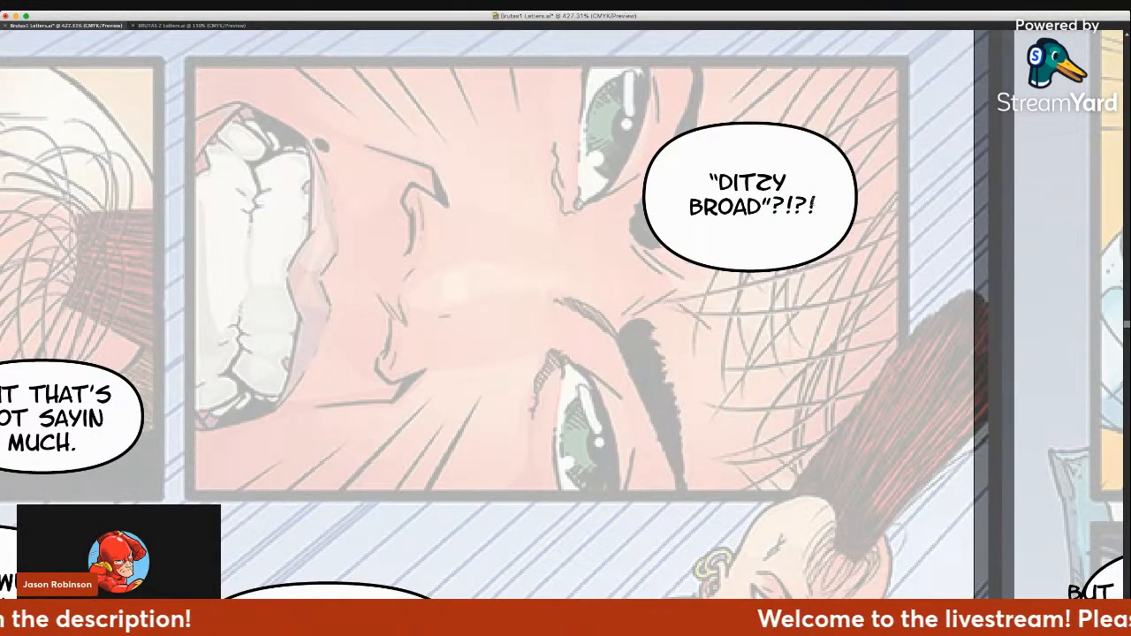
drag(815, 207, 690, 207)
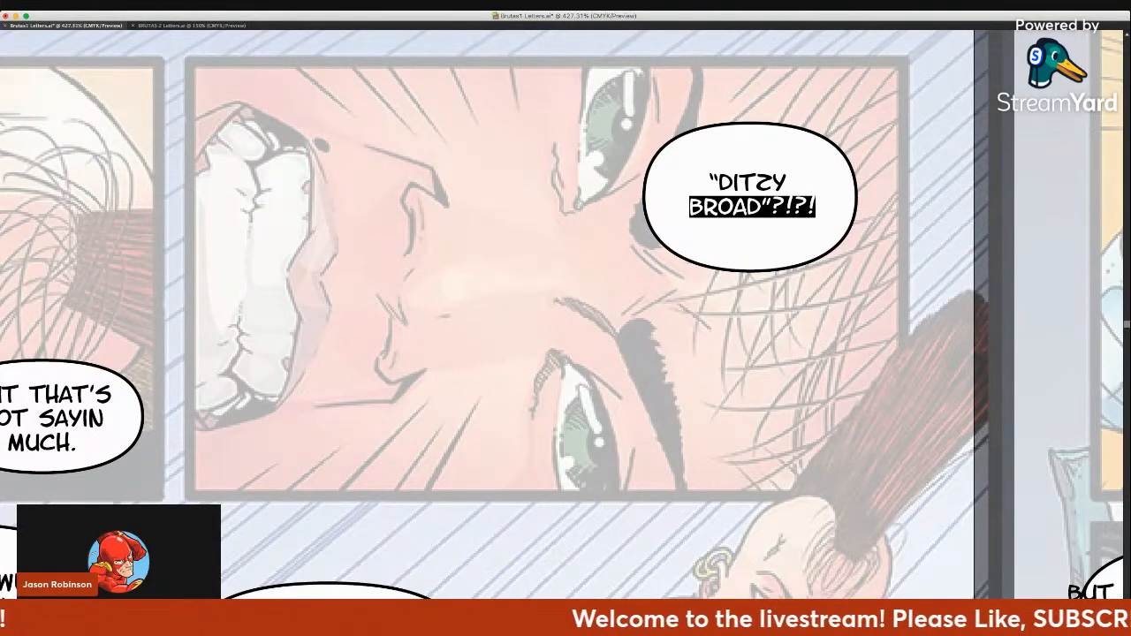
click(401, 31)
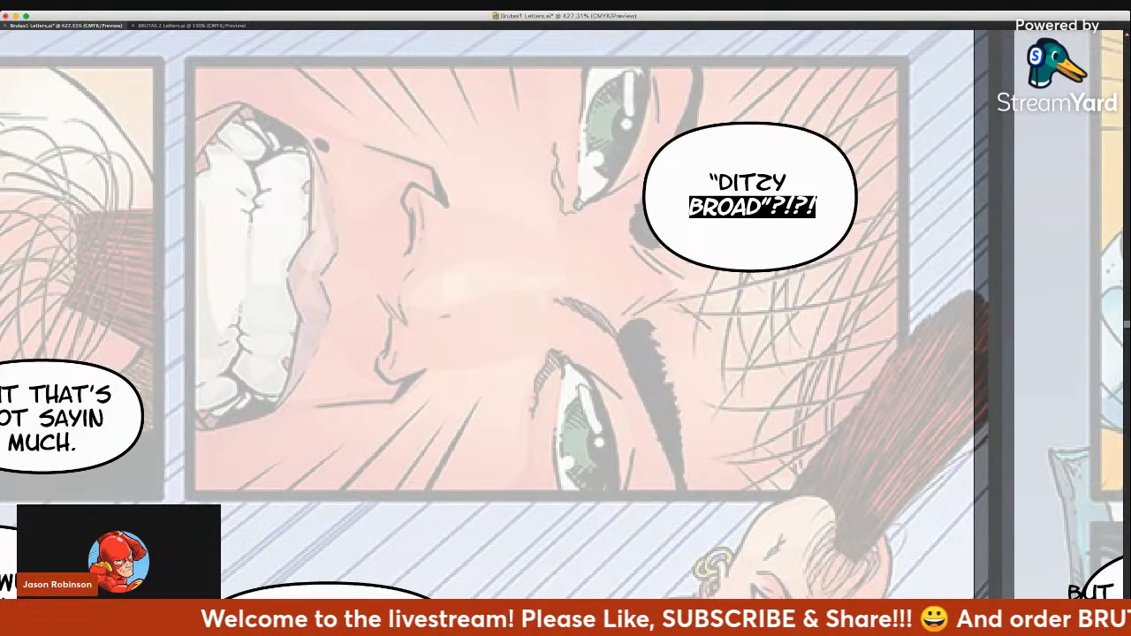
key(Escape)
Move the "DITZY BROAD" caption and its balloon together up to the panel's upper-right corner, overlapping the border
click(818, 157)
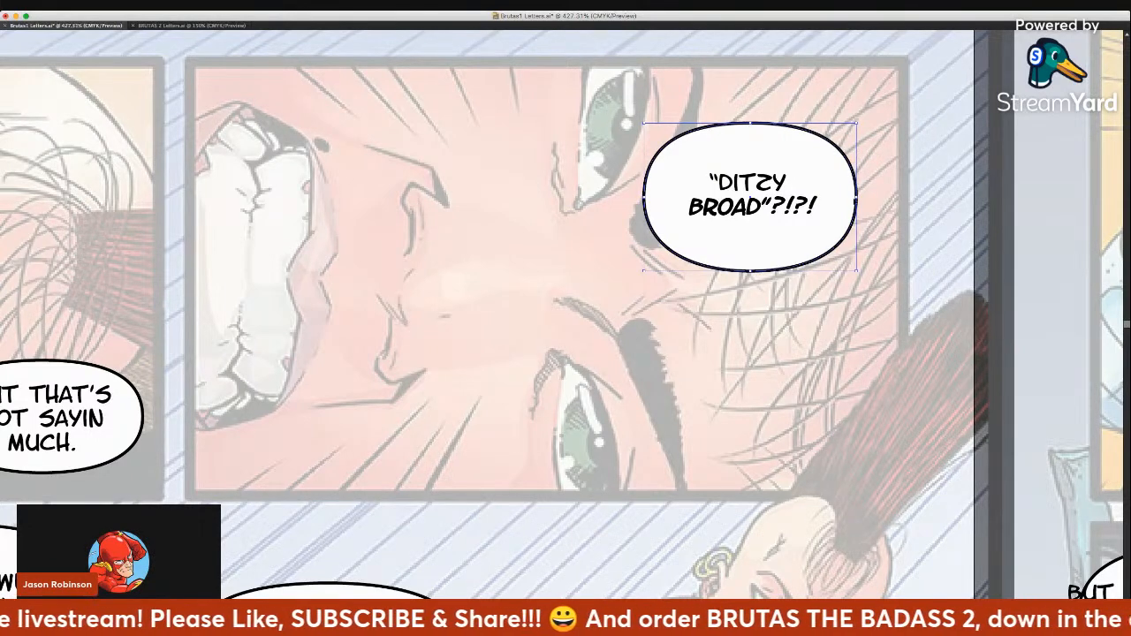
drag(784, 200, 855, 252)
drag(856, 157, 855, 162)
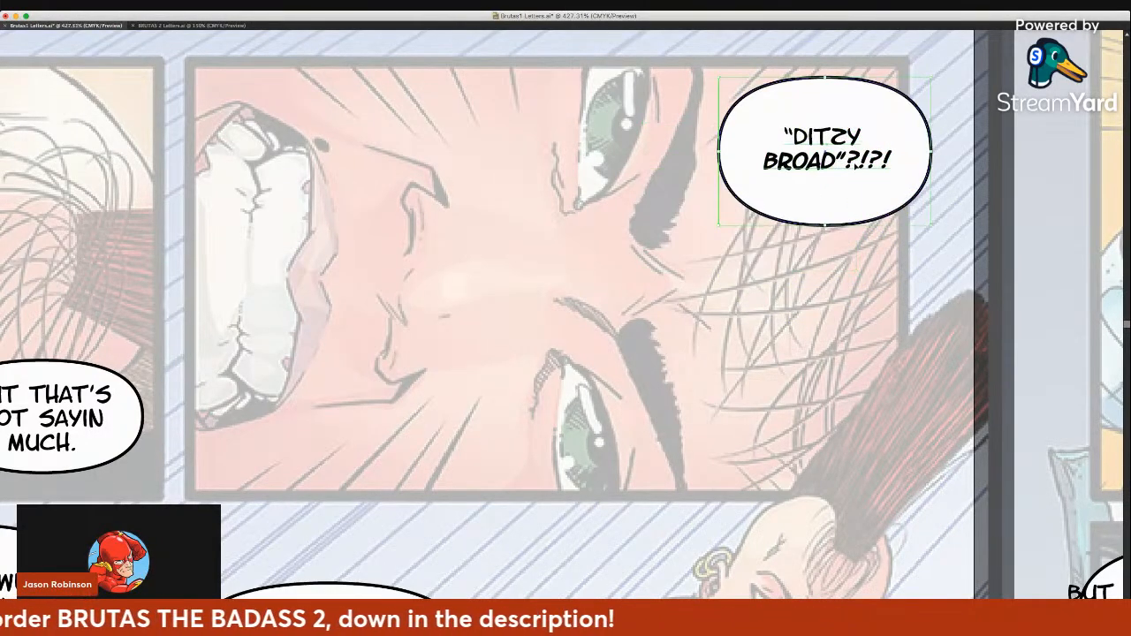
Draw a straight pointed tail from the "DITZY BROAD" balloon's lower-left side toward the mouth and blunt its tip
click(834, 239)
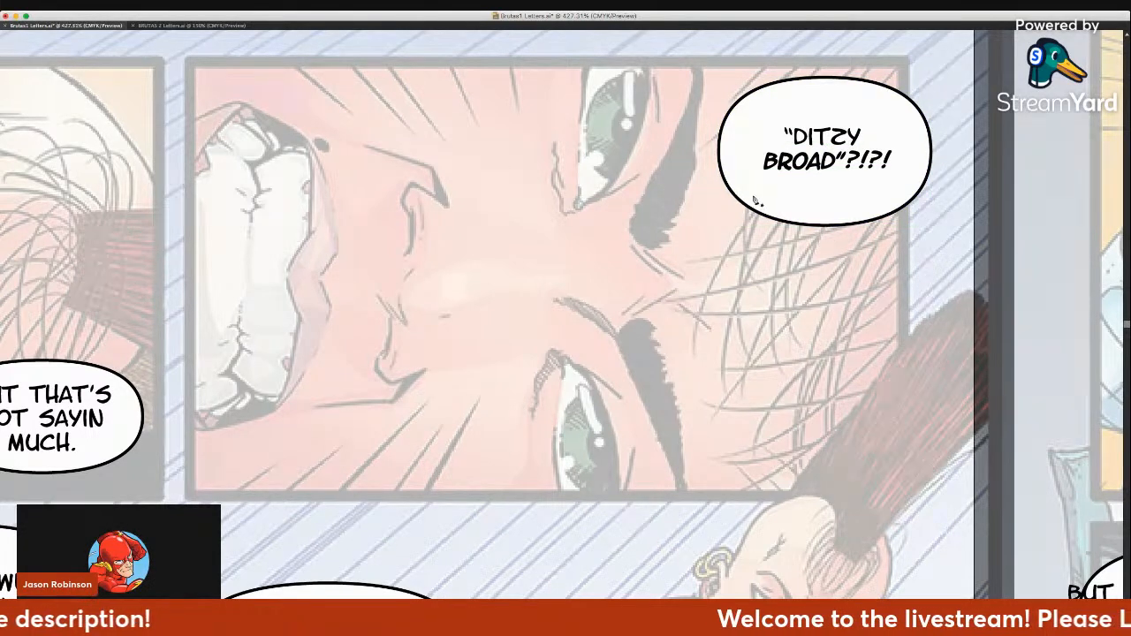
click(652, 220)
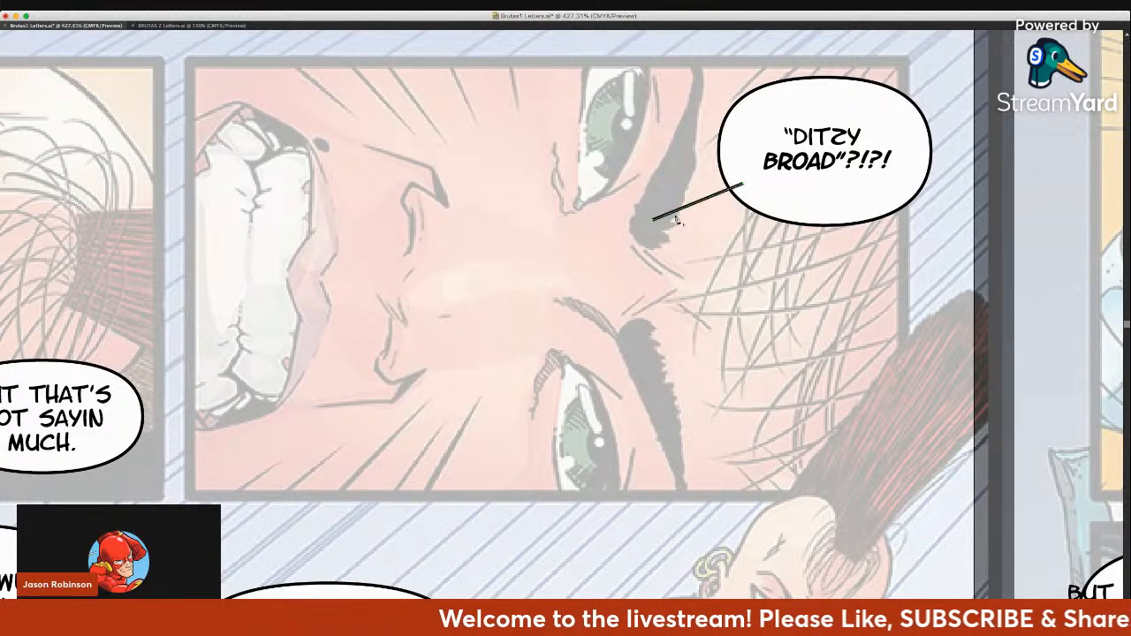
click(760, 207)
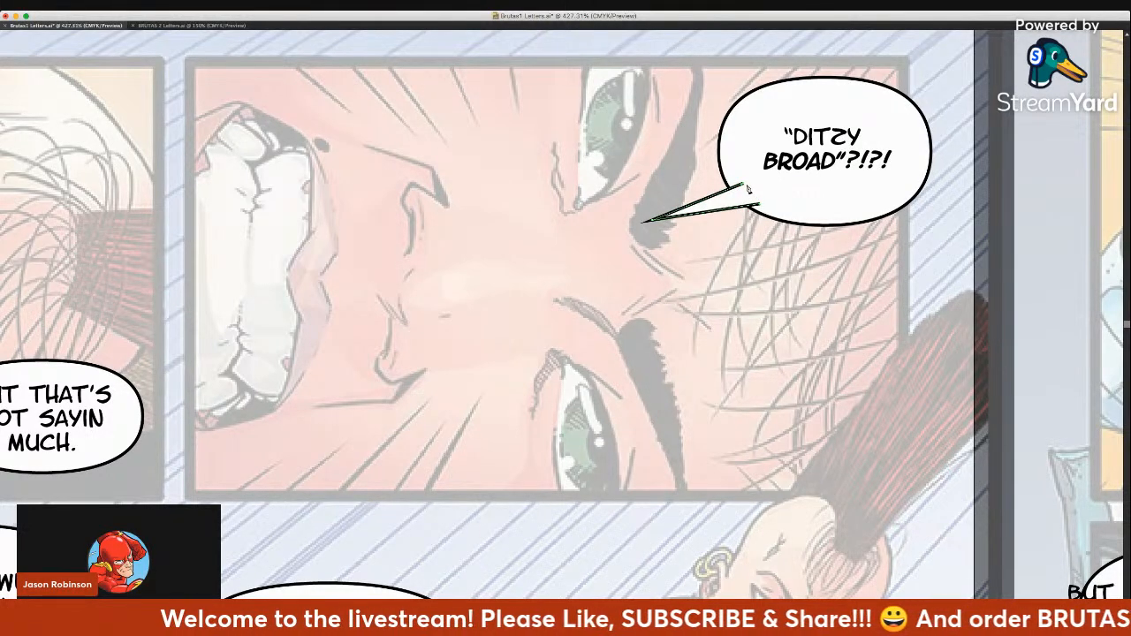
click(747, 186)
key(ctrl+shift+a)
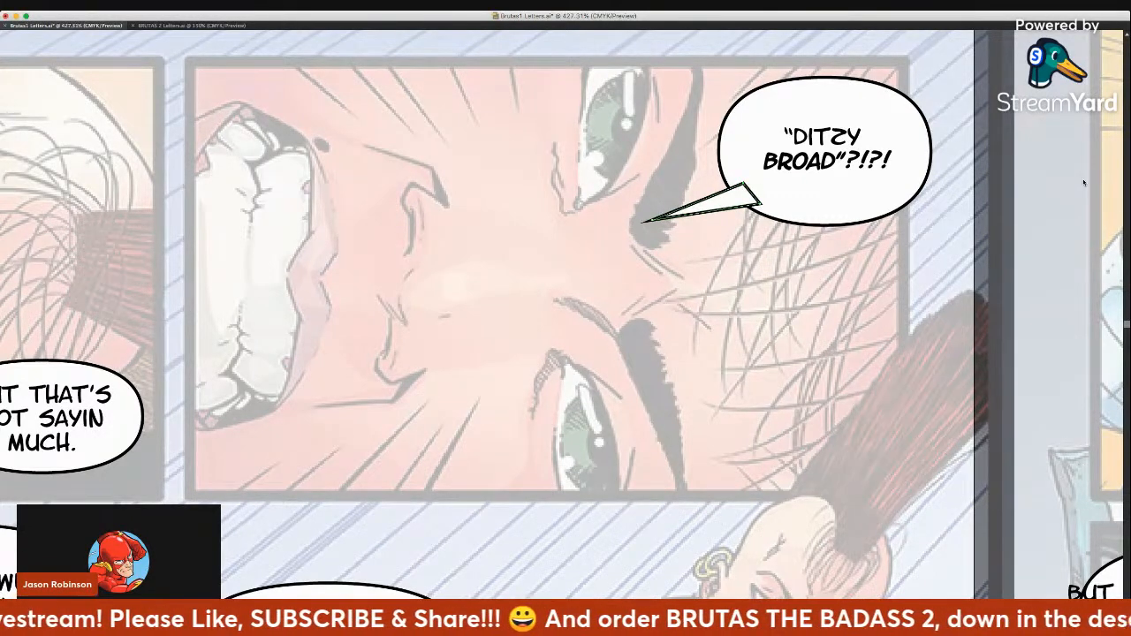
click(1076, 187)
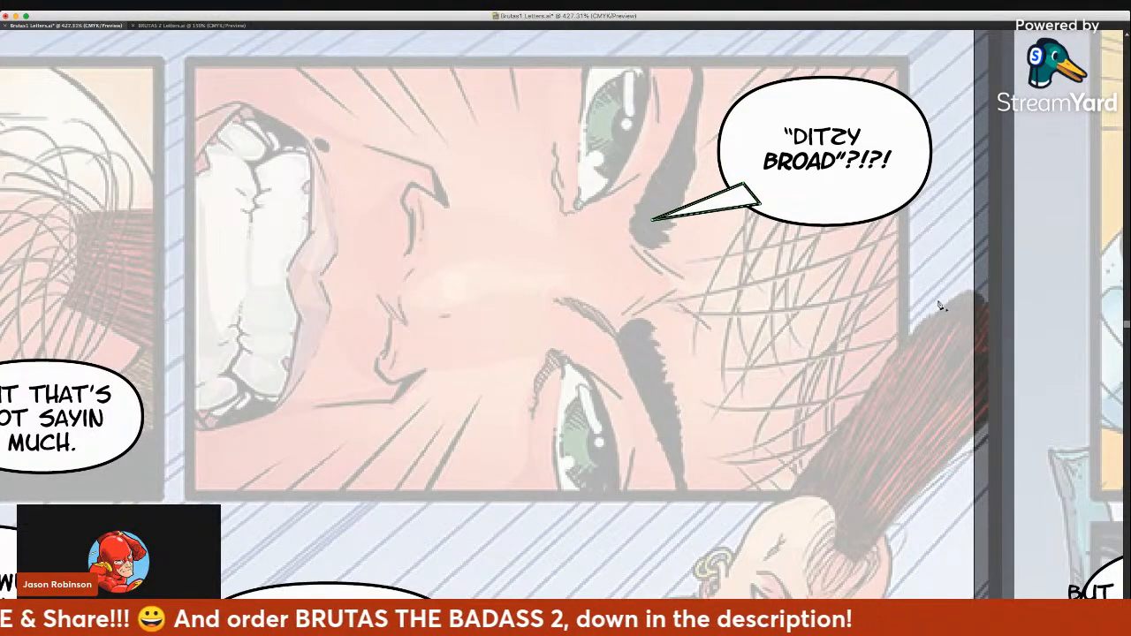
Shrink the "DITZY BROAD" balloon slightly to fit its caption more closely
key(super+minus)
key(super+minus)
key(super+minus)
key(super+minus)
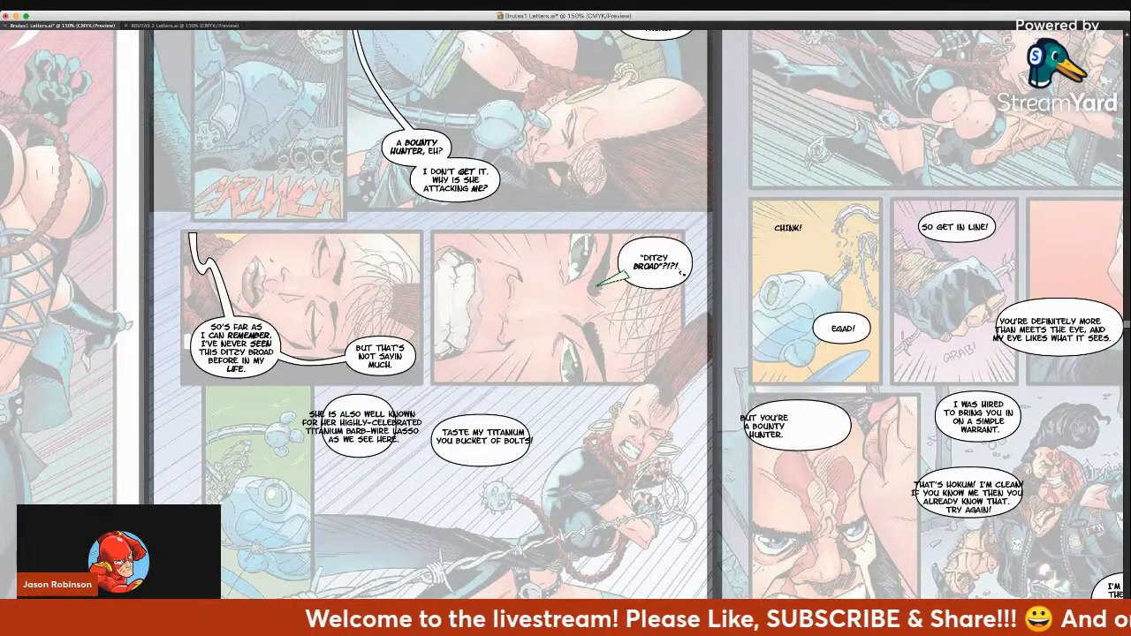
click(676, 247)
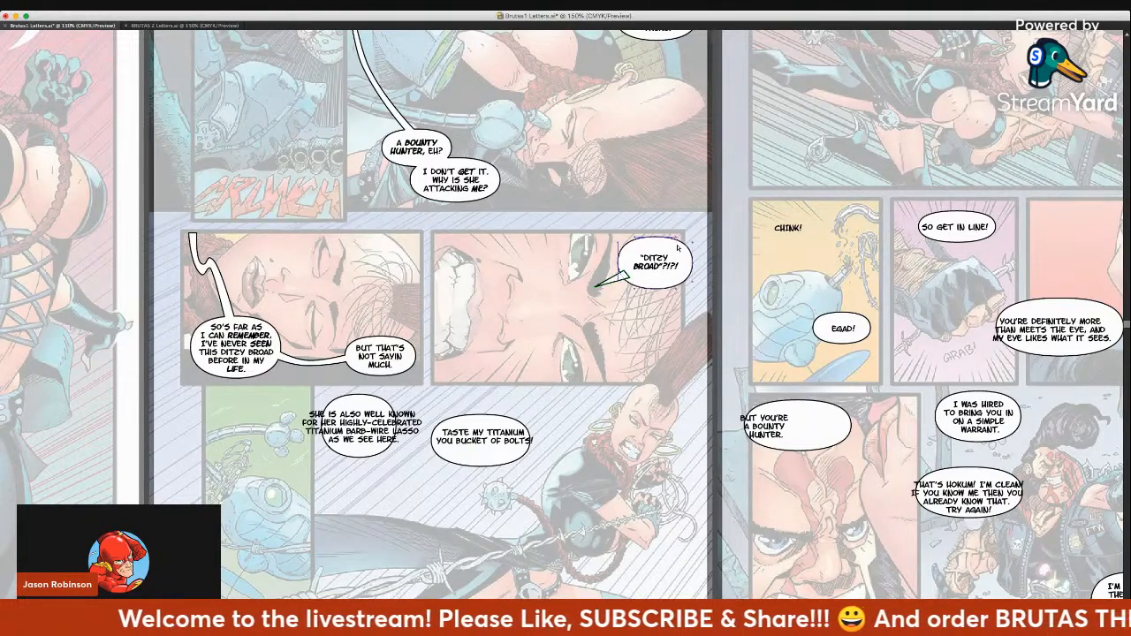
click(16, 44)
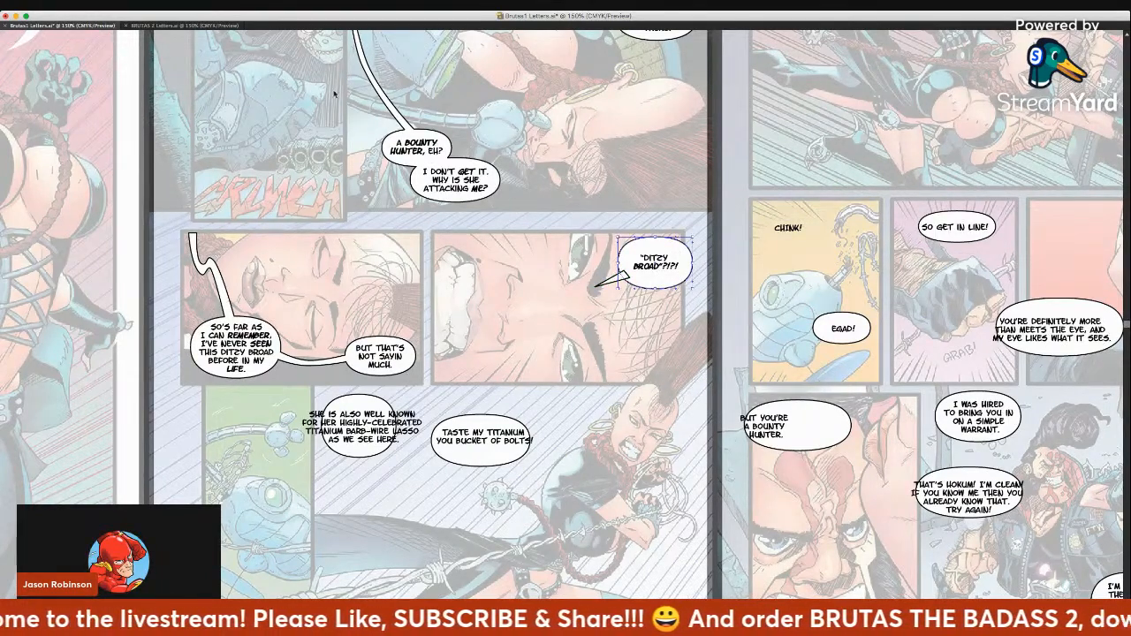
drag(695, 236, 692, 240)
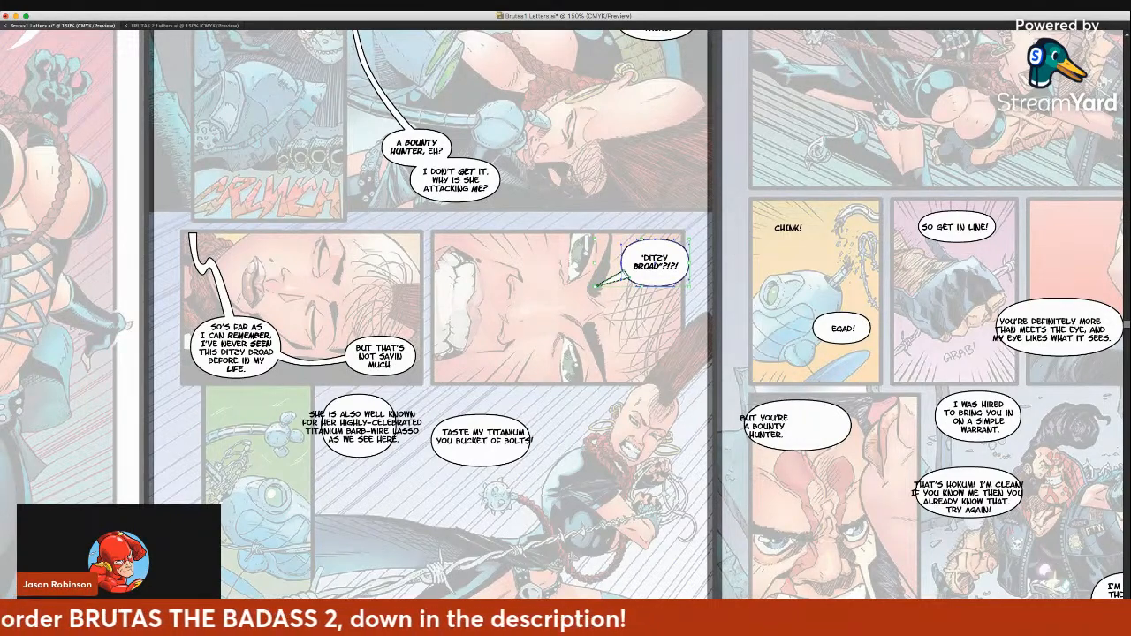
key(BackSpace)
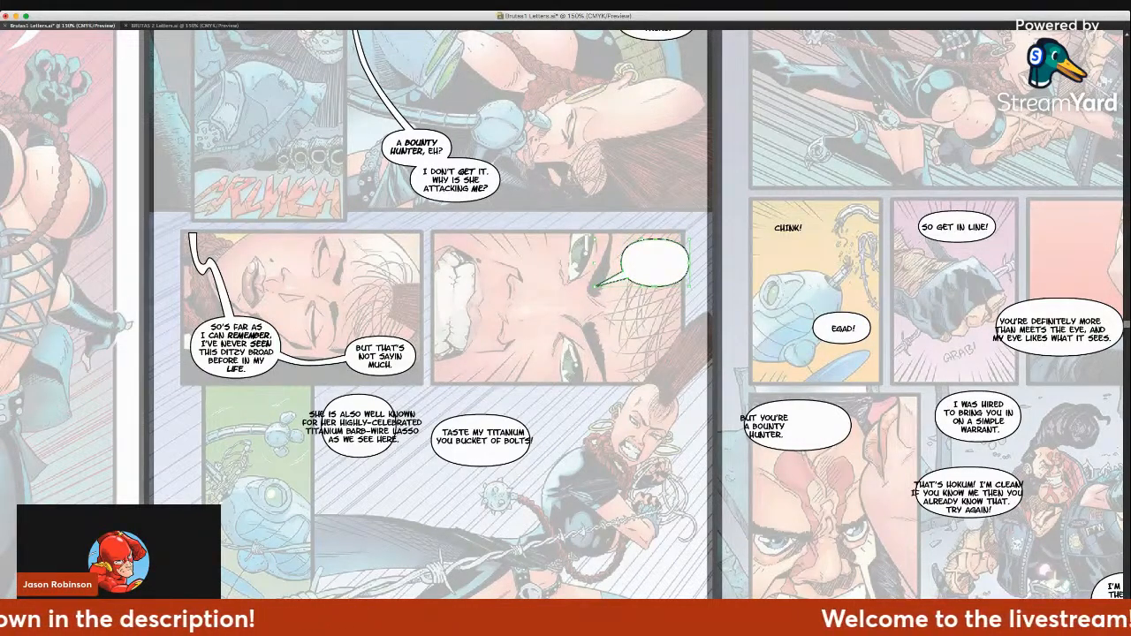
key(super+z)
click(679, 312)
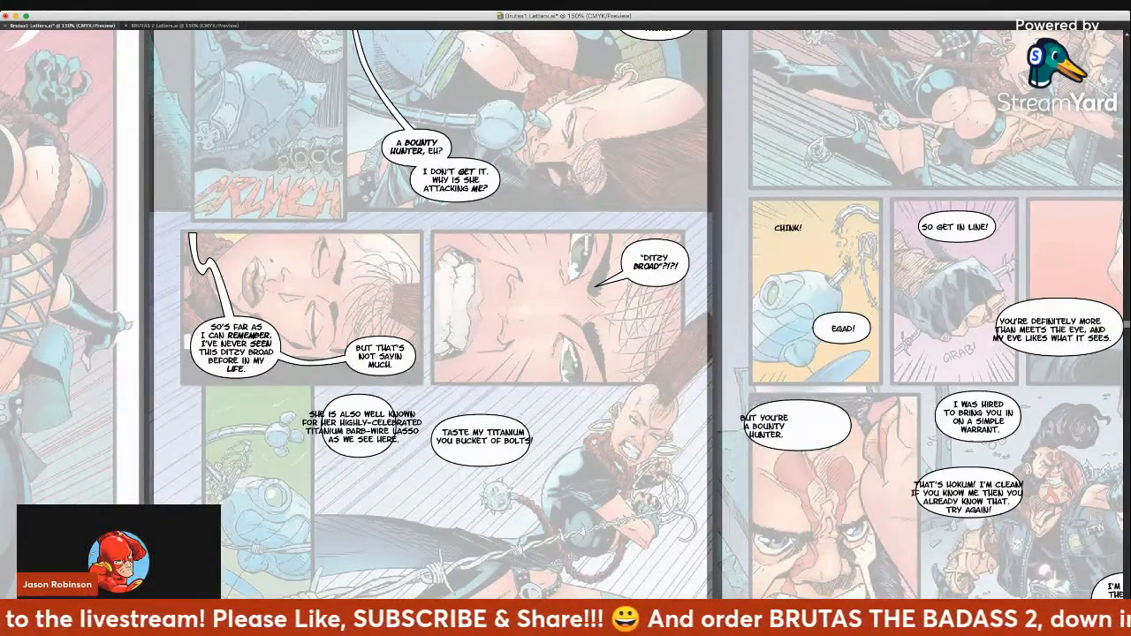
Rebreak the "SHE IS ALSO WELL KNOWN" caption after "ALSO", "FOR HER", "HIGHLY-CELEBRATED" and "BARB-WIRE"
scroll(613, 205, down, 5)
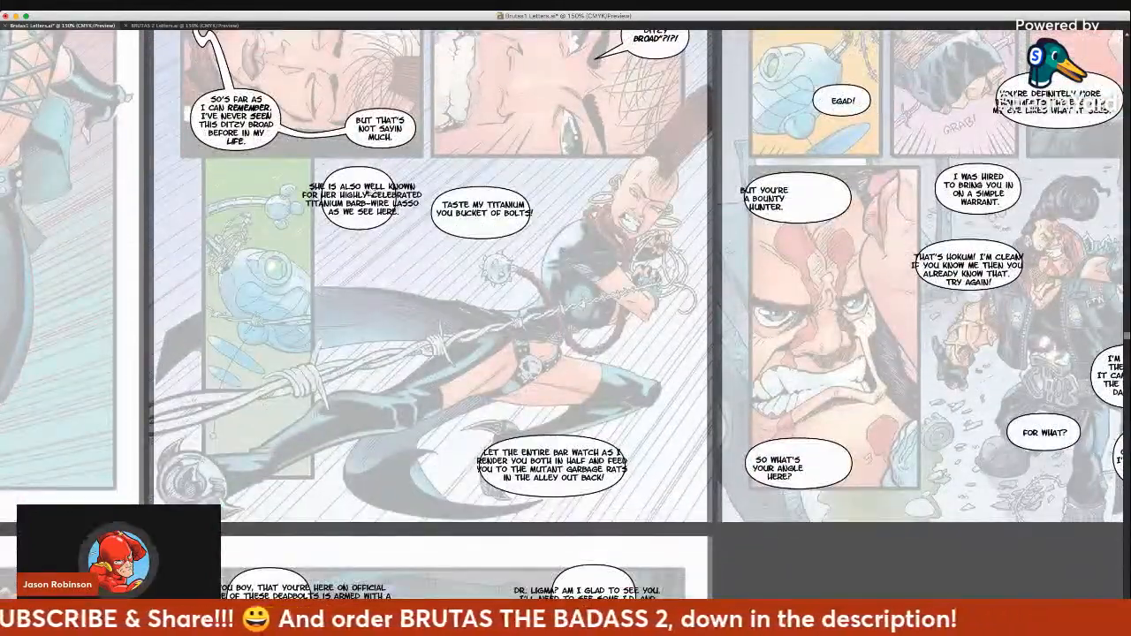
click(366, 188)
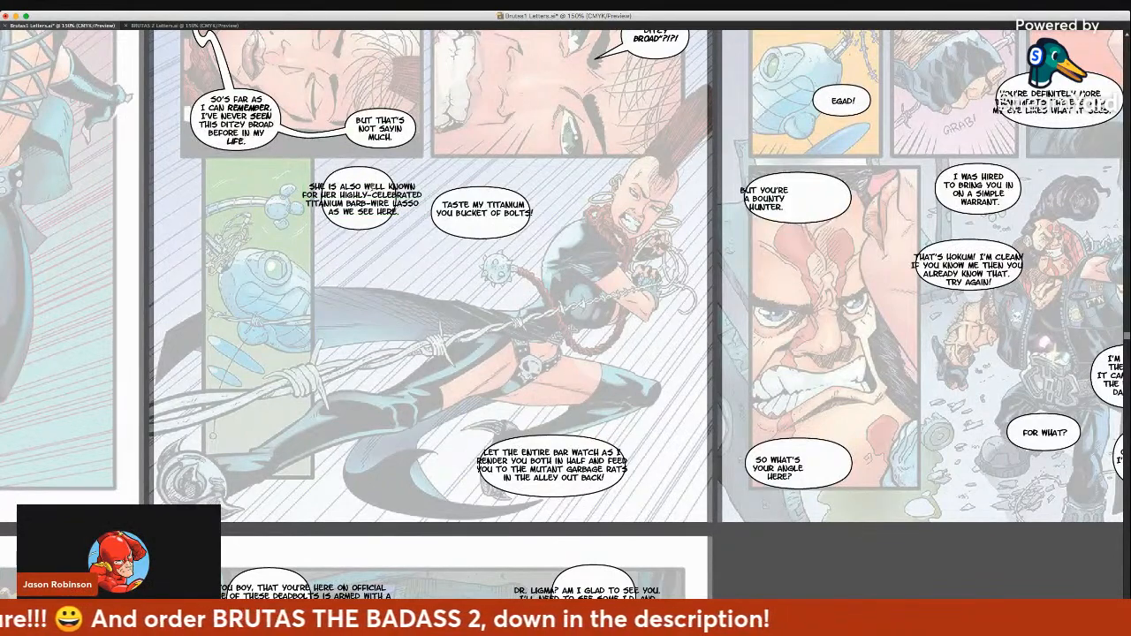
key(Return)
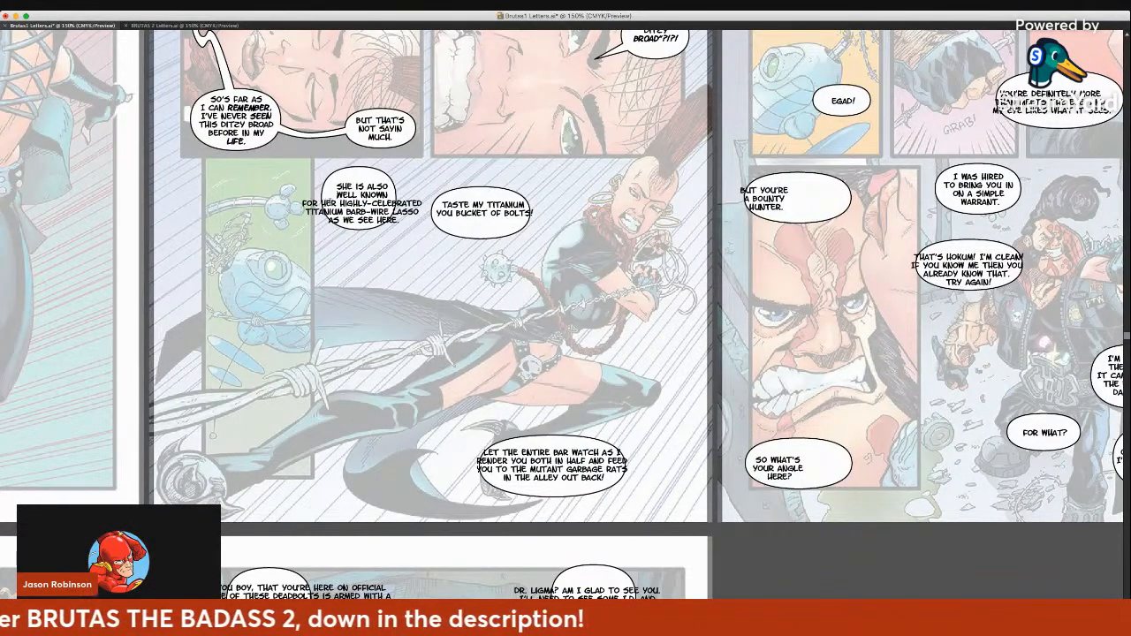
click(340, 203)
key(Return)
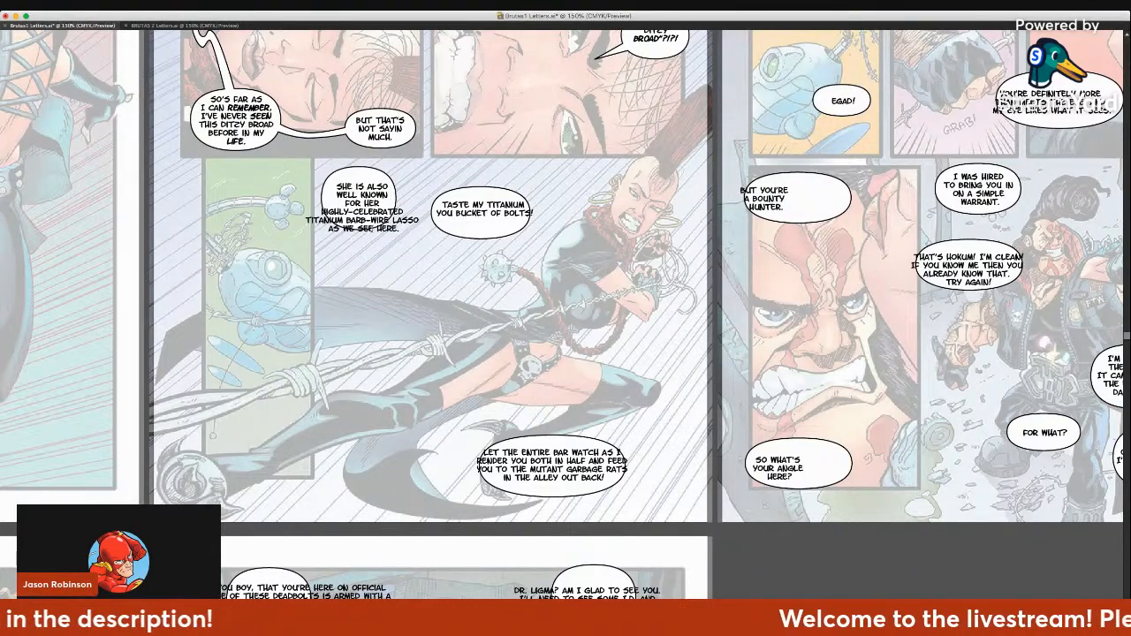
key(BackSpace)
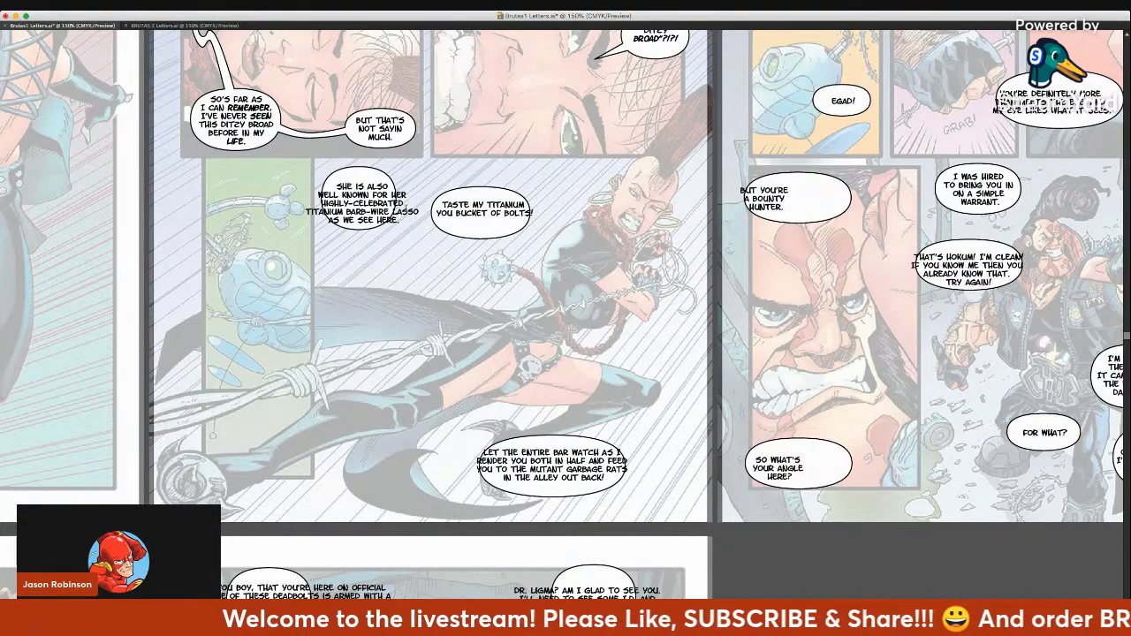
key(Return)
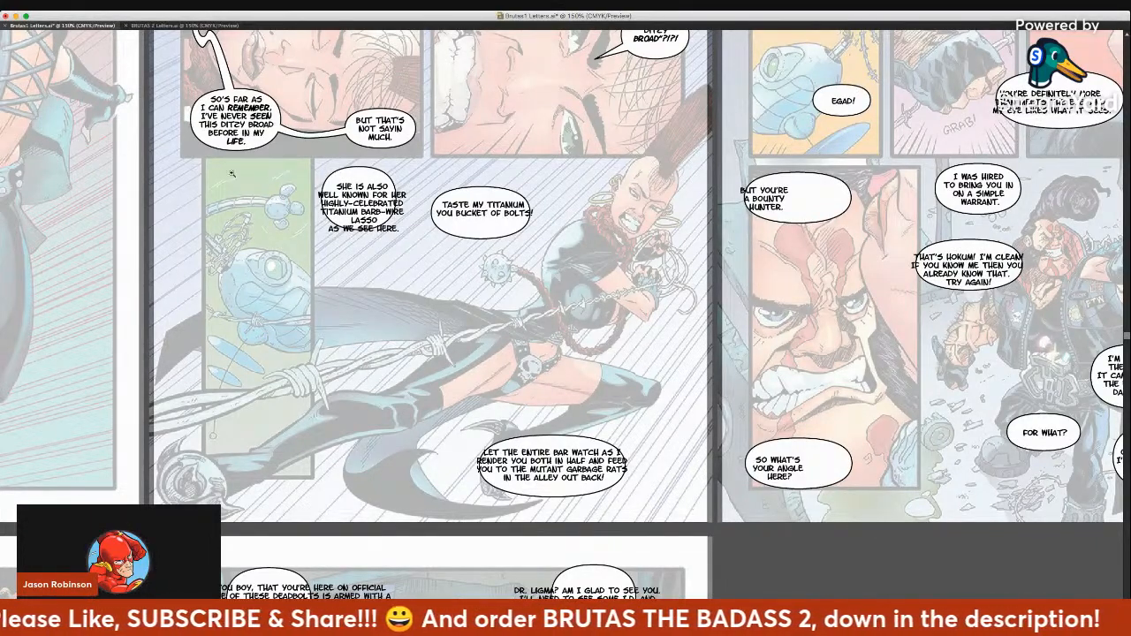
Add a comma after "LASSO", join it with the following line, and break the caption after "AS WE"
drag(294, 161, 433, 292)
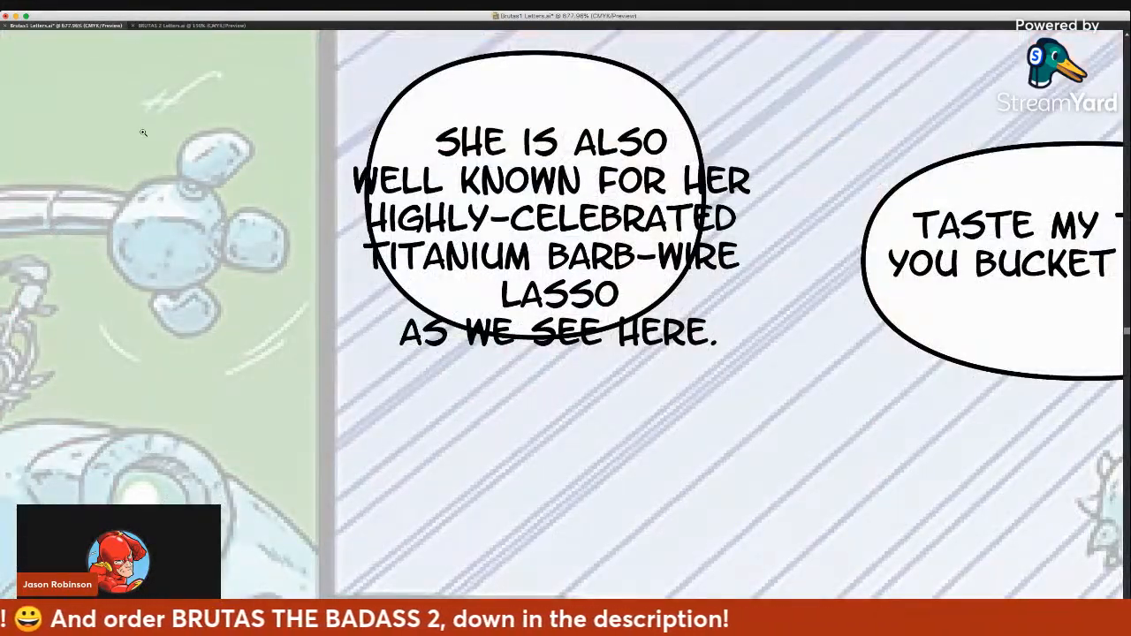
text(,)
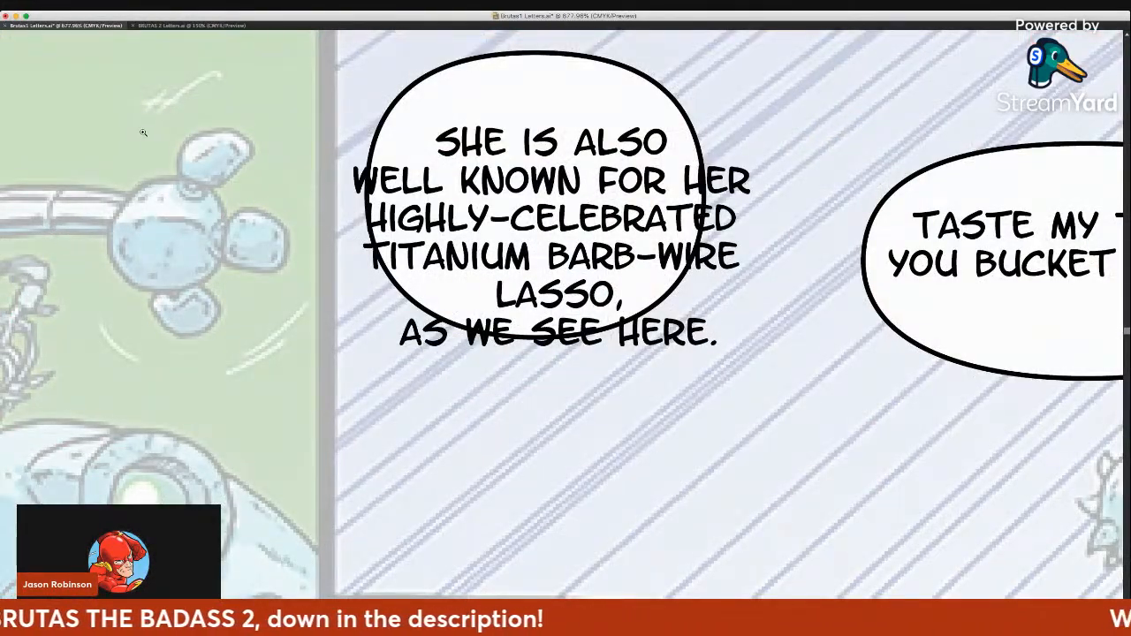
key(Delete)
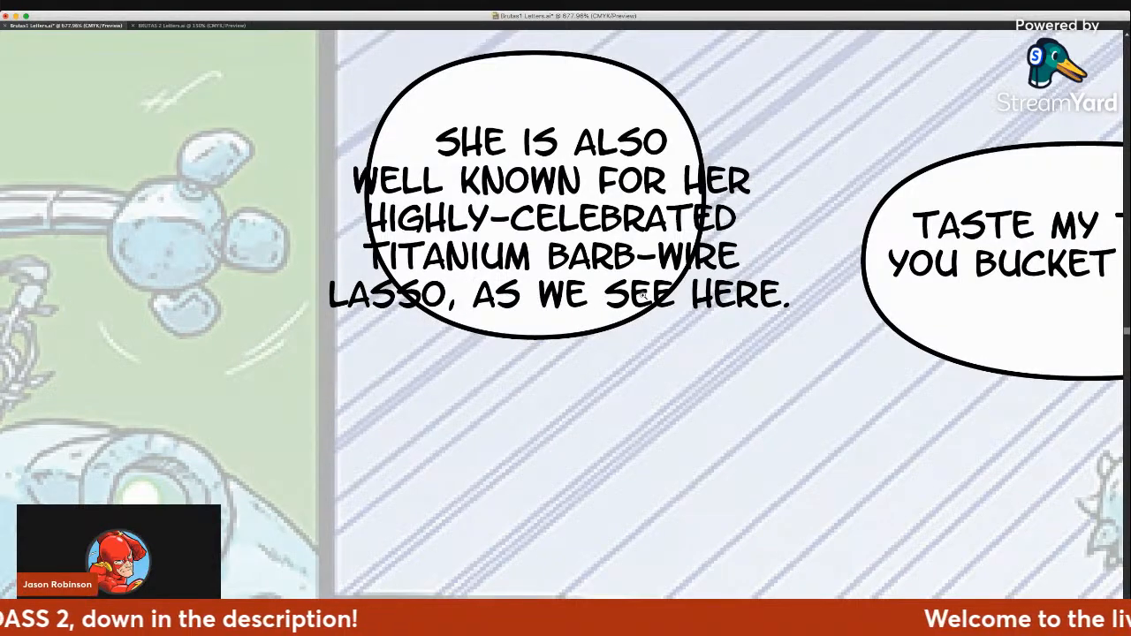
key(super+equal)
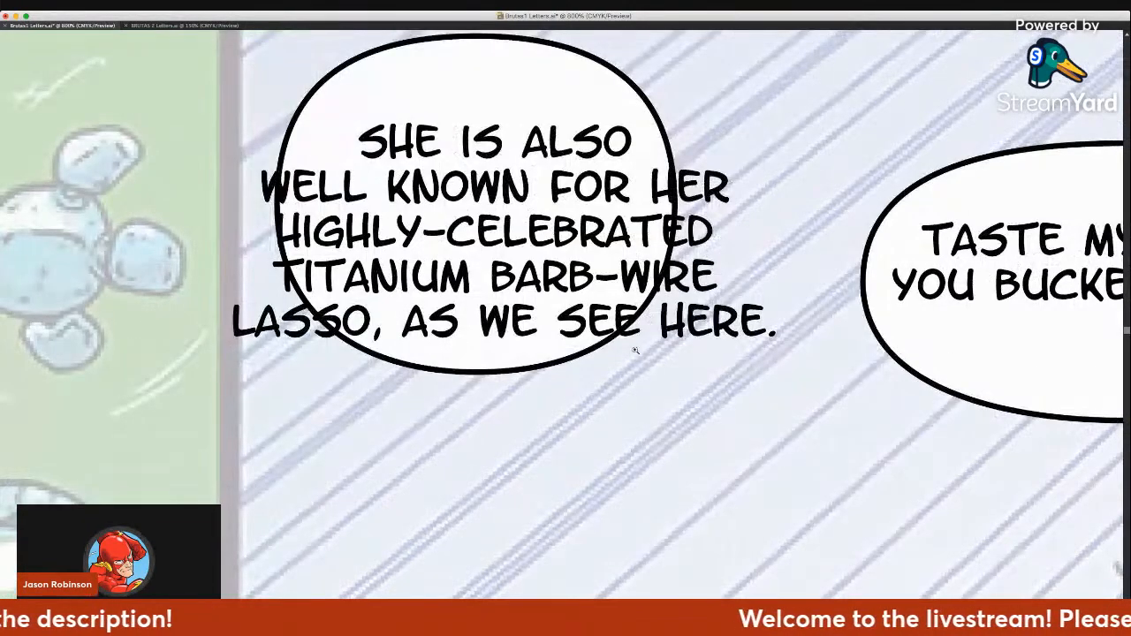
key(super+minus)
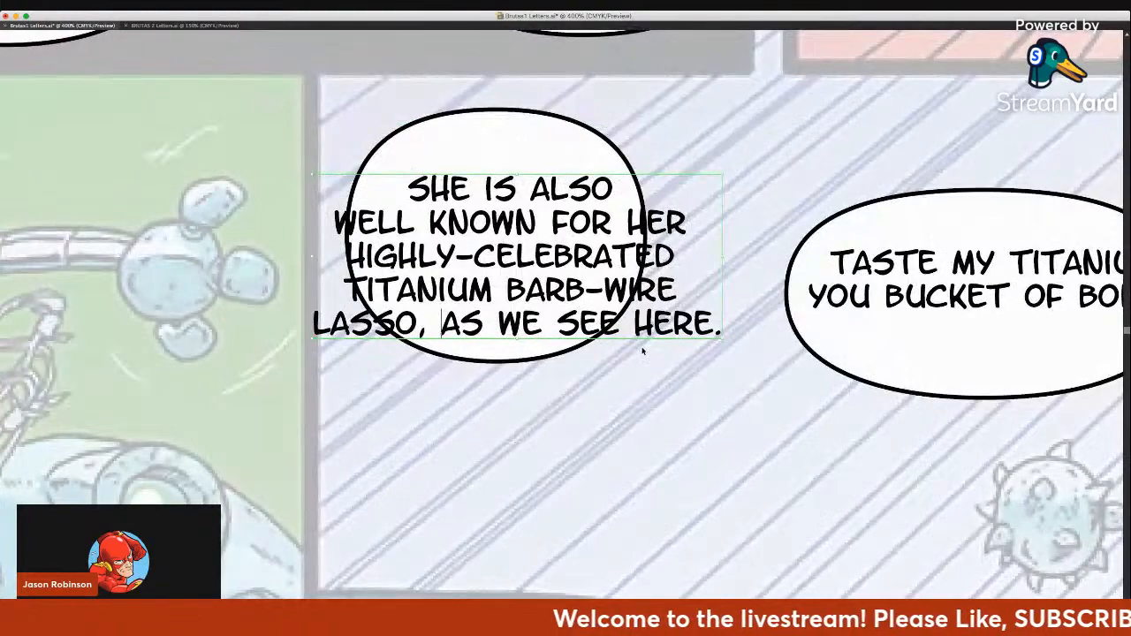
key(super+minus)
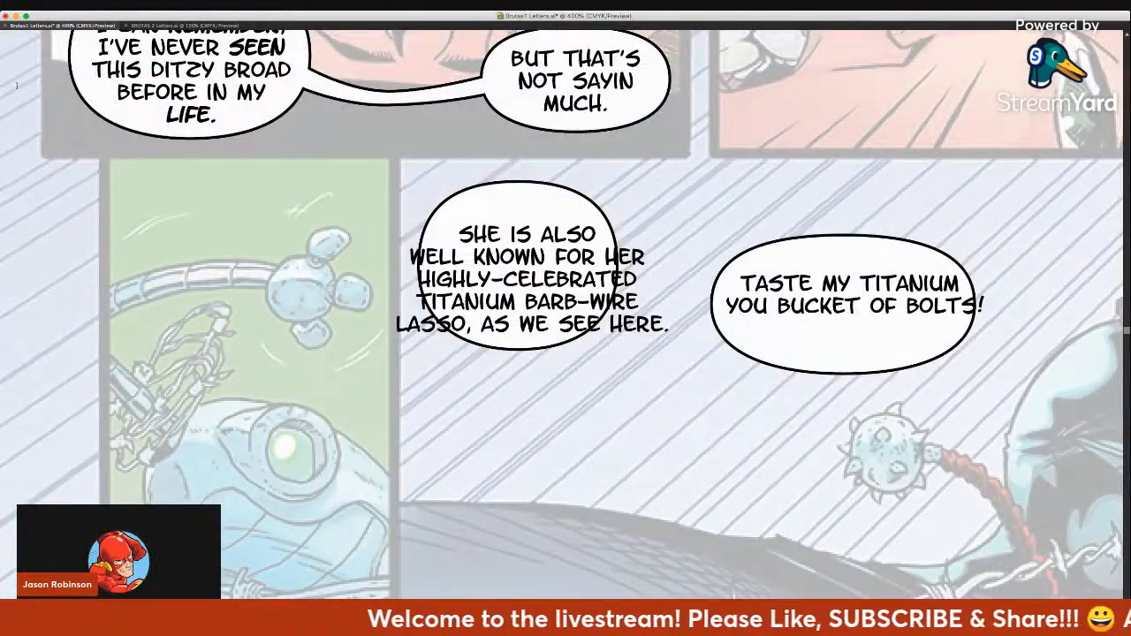
click(558, 328)
key(Return)
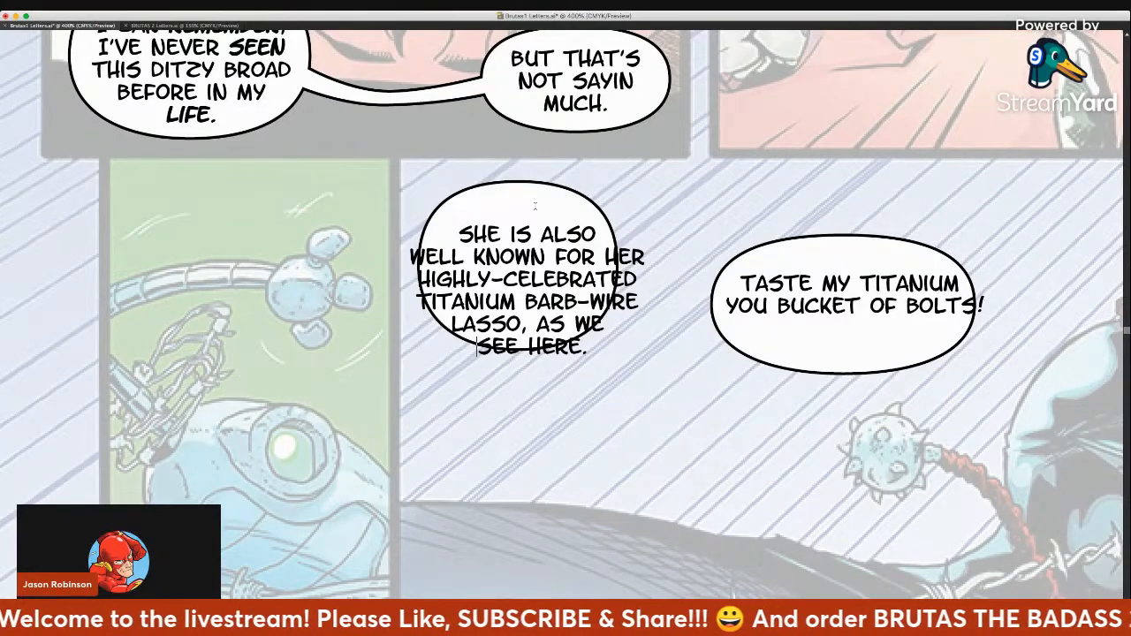
Emphasize "ALSO", "HERE." and "TITANIUM BARB-WIRE LASSO" in the caption with bold italic
drag(541, 233, 597, 235)
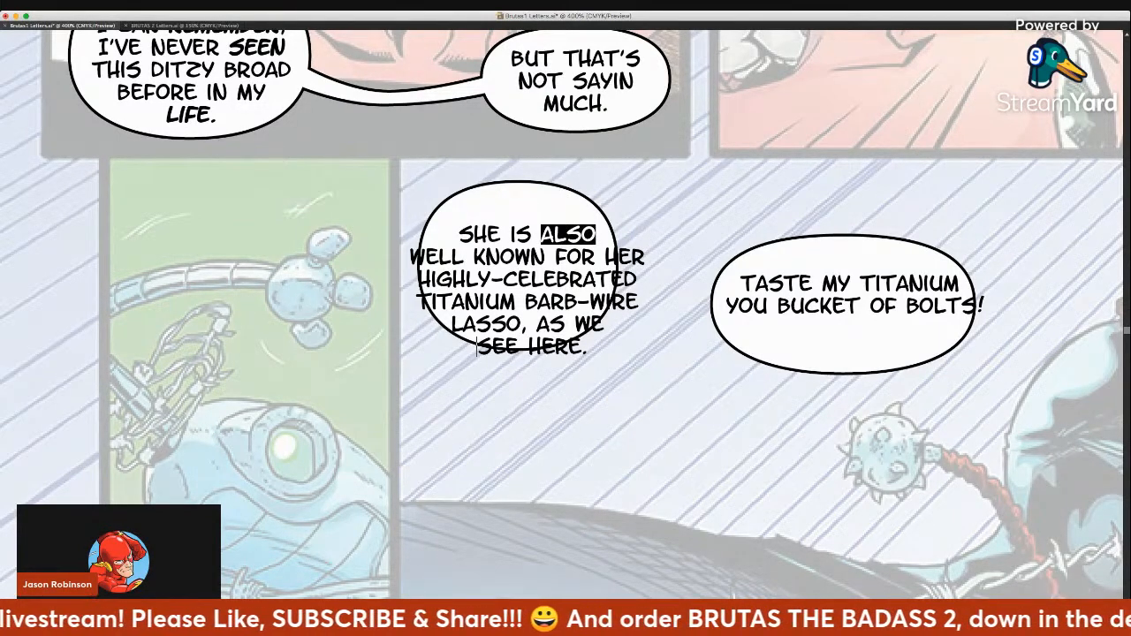
click(406, 34)
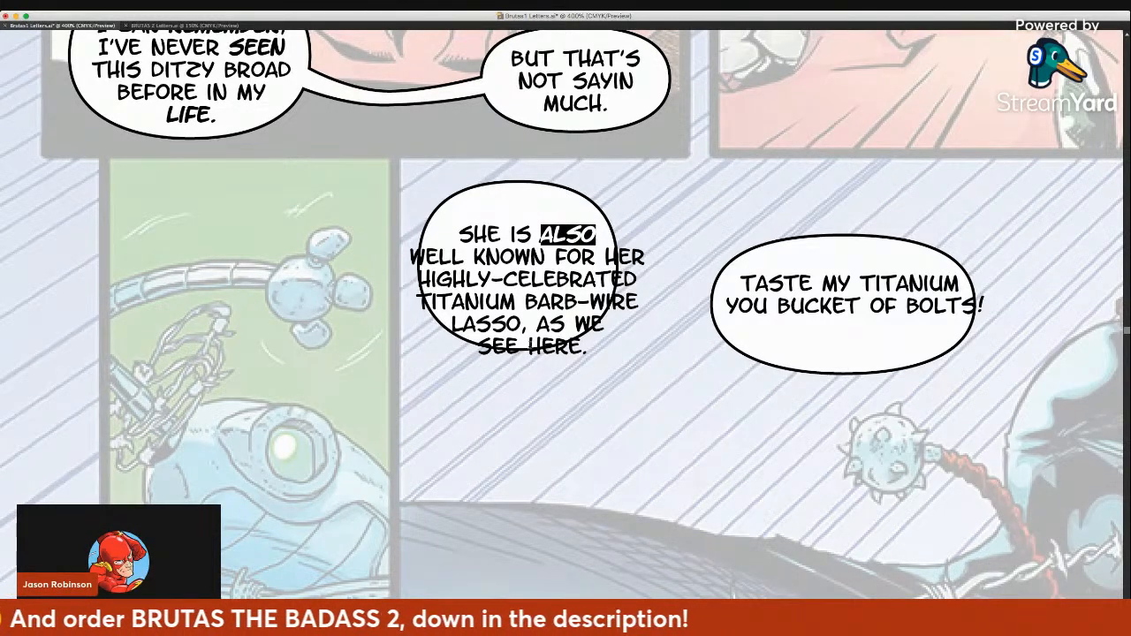
drag(527, 346, 587, 353)
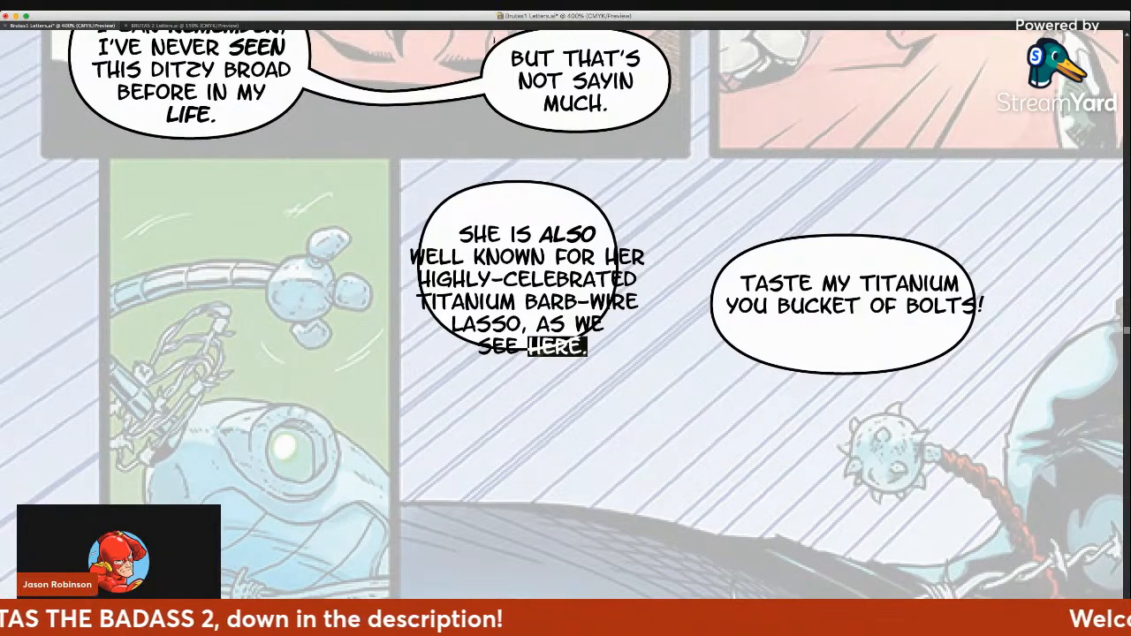
click(402, 33)
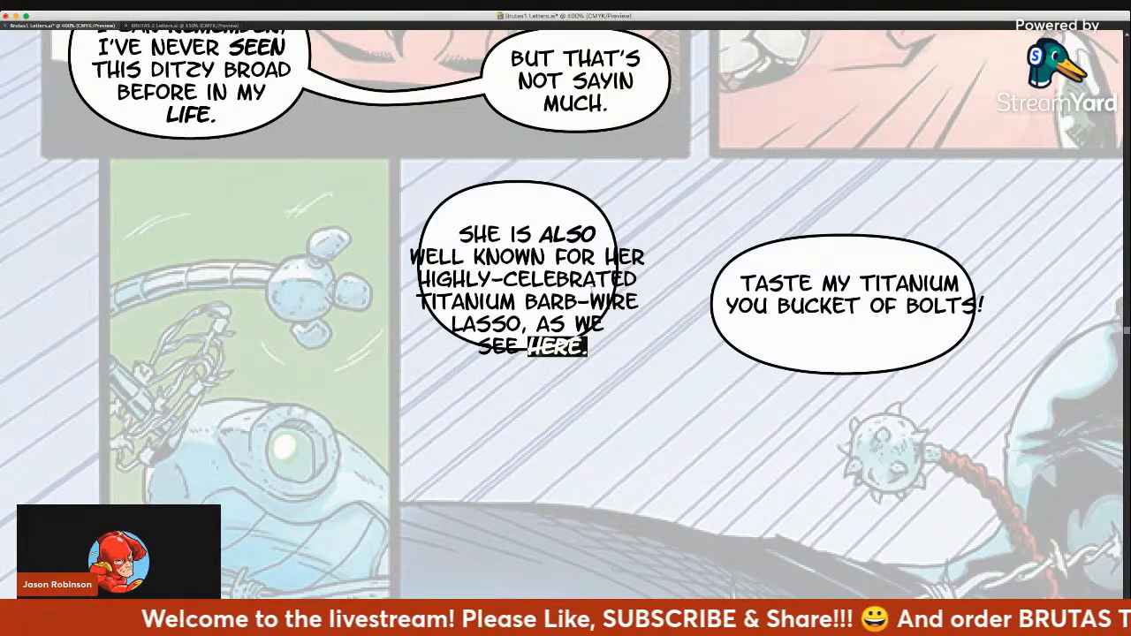
drag(520, 325, 415, 302)
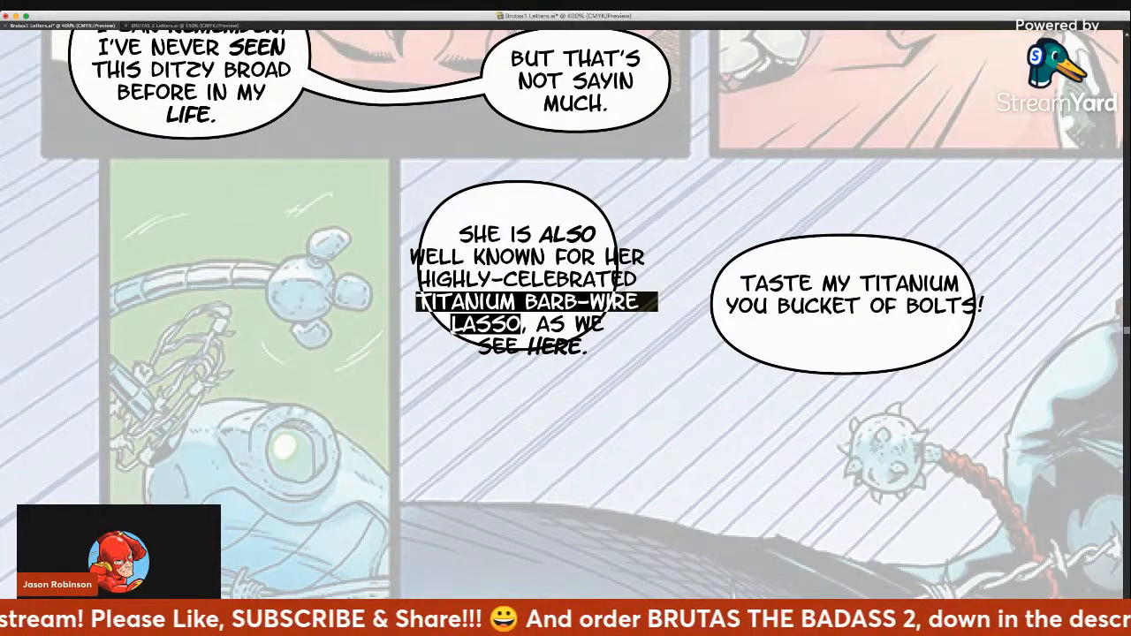
click(410, 32)
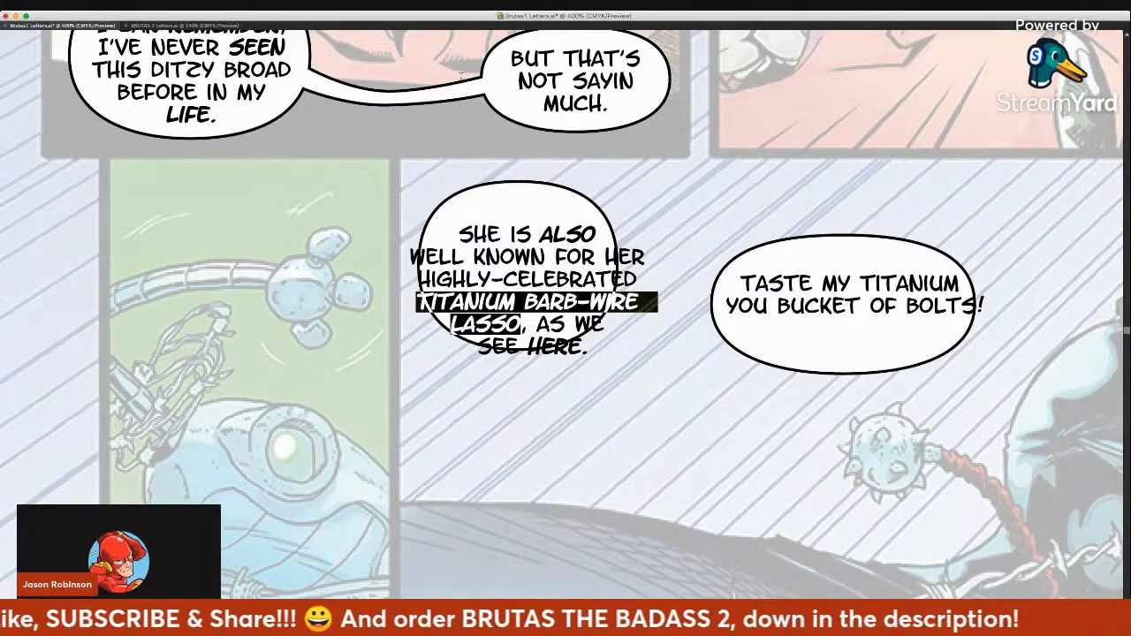
Remove the trailing spaces from the ends of the first five lines of the "SHE IS ALSO" caption
click(653, 300)
key(BackSpace)
click(649, 278)
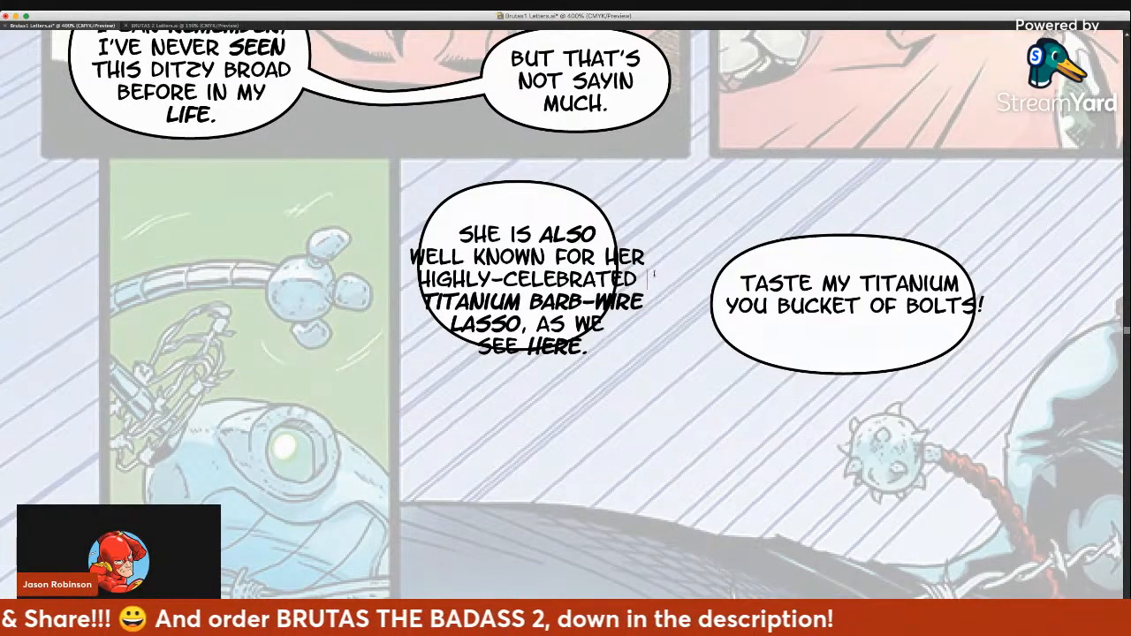
key(BackSpace)
click(654, 257)
key(BackSpace)
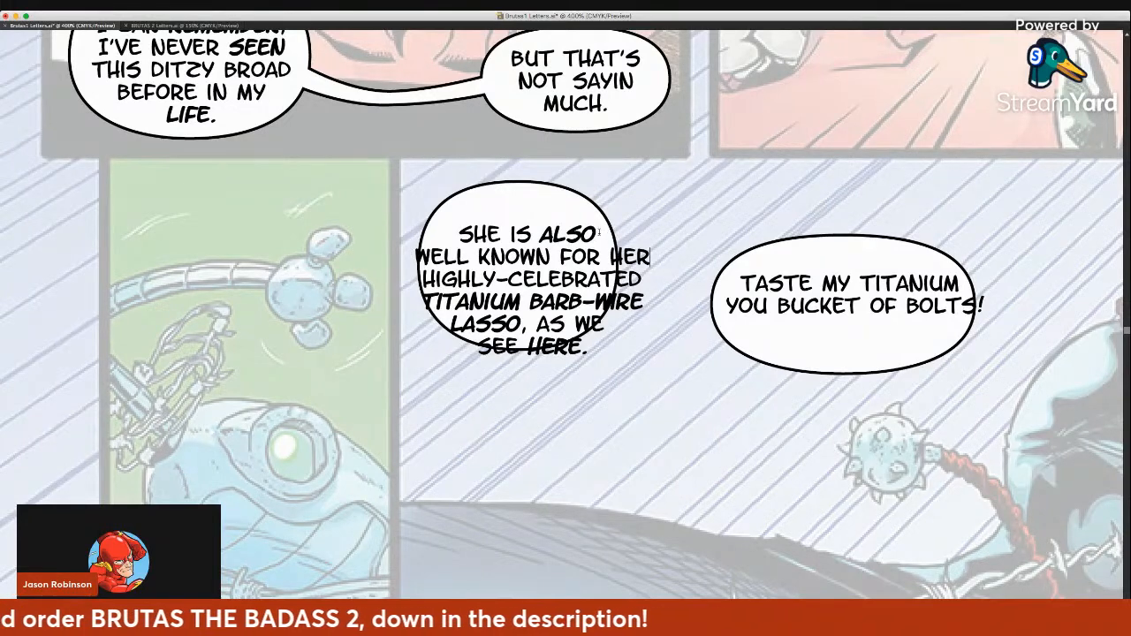
click(606, 233)
key(BackSpace)
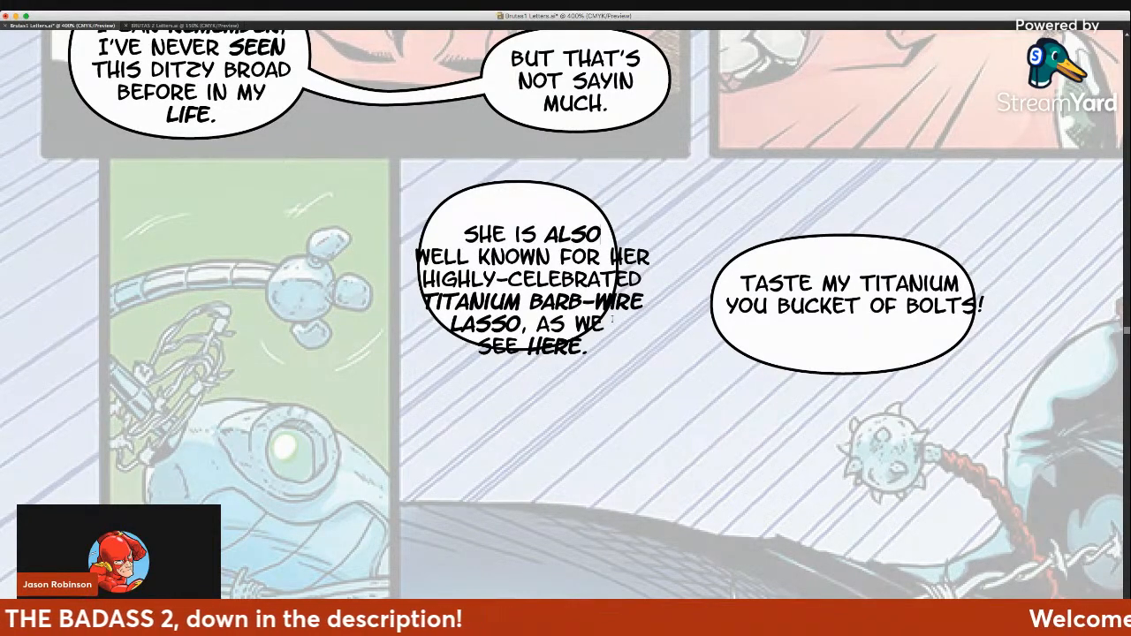
click(614, 324)
key(BackSpace)
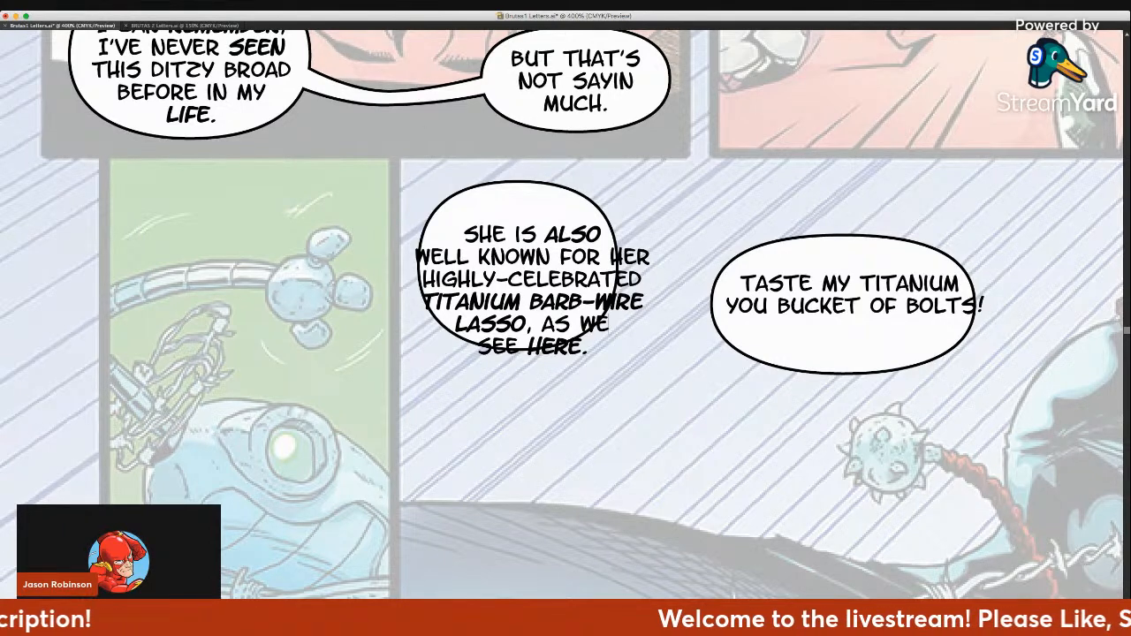
key(Escape)
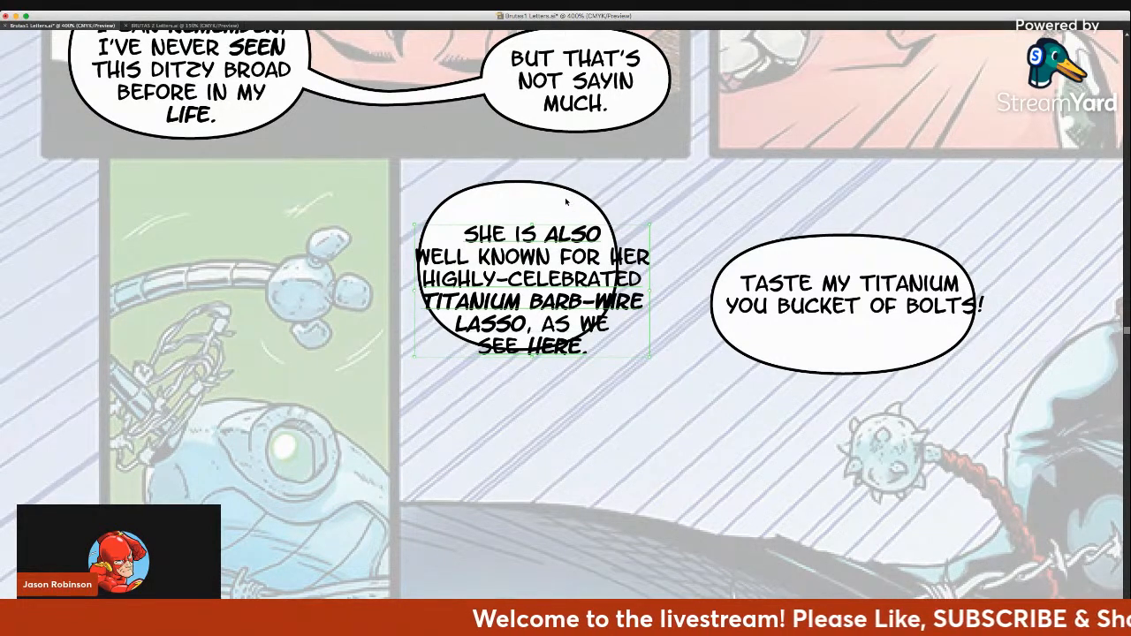
Move the balloon down behind the "SHE IS ALSO" caption, then widen and slightly heighten it to enclose the text
click(567, 203)
drag(556, 199, 576, 233)
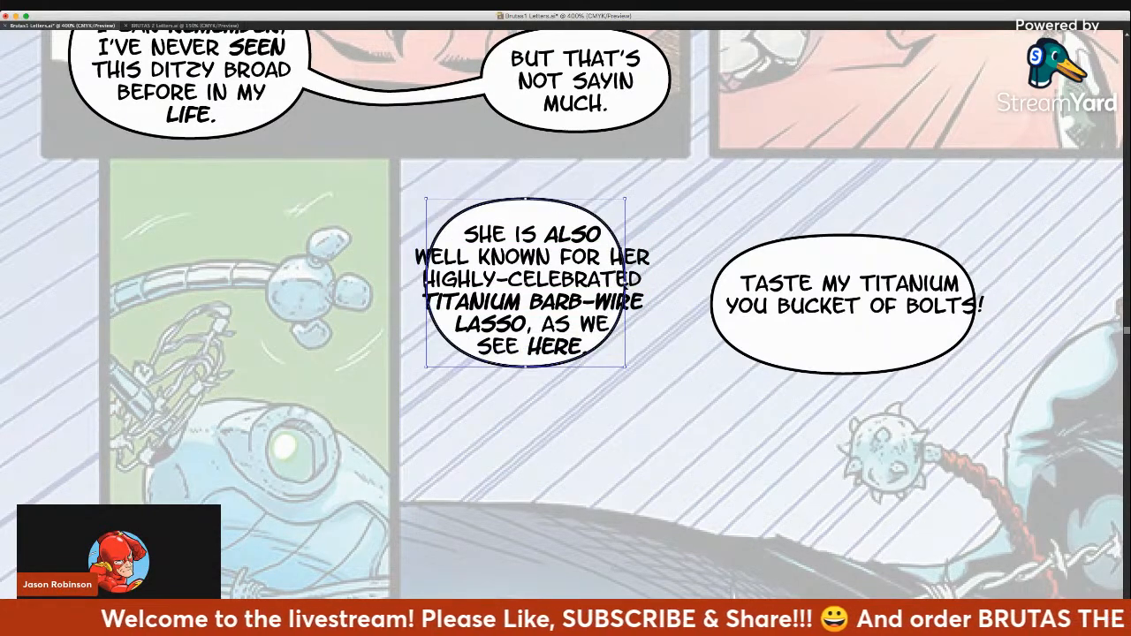
drag(626, 283, 672, 282)
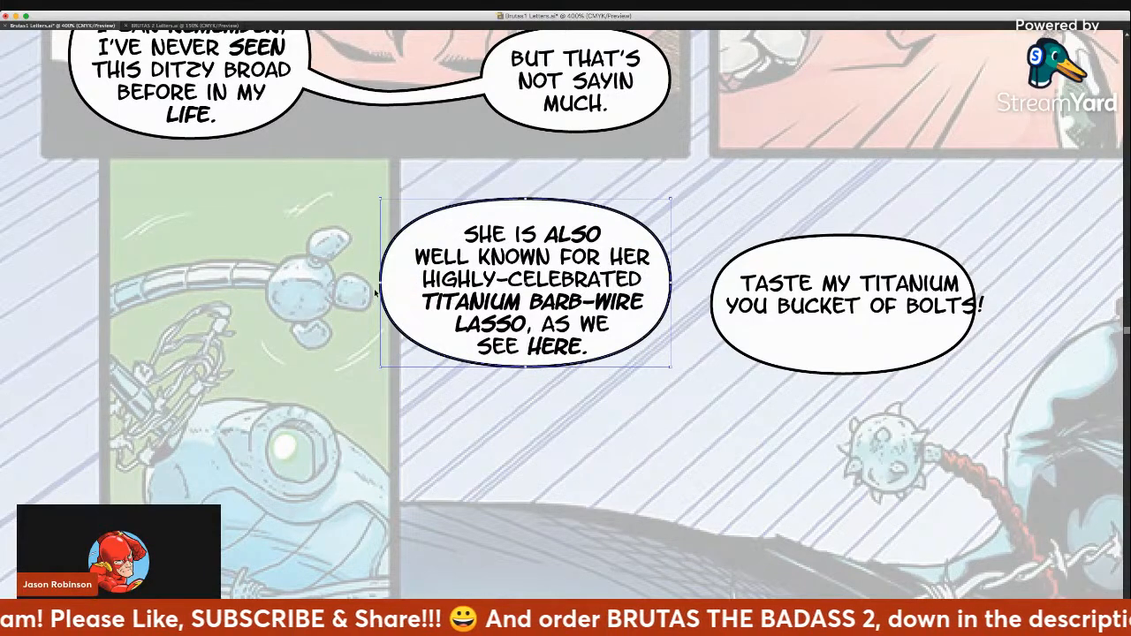
drag(381, 283, 387, 283)
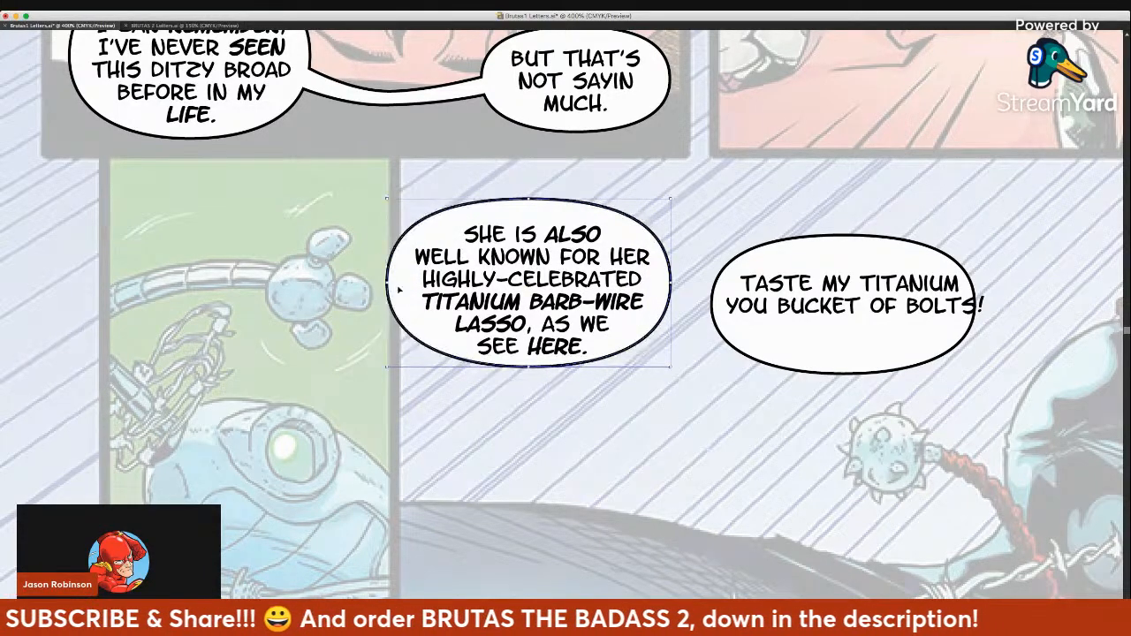
drag(529, 366, 529, 372)
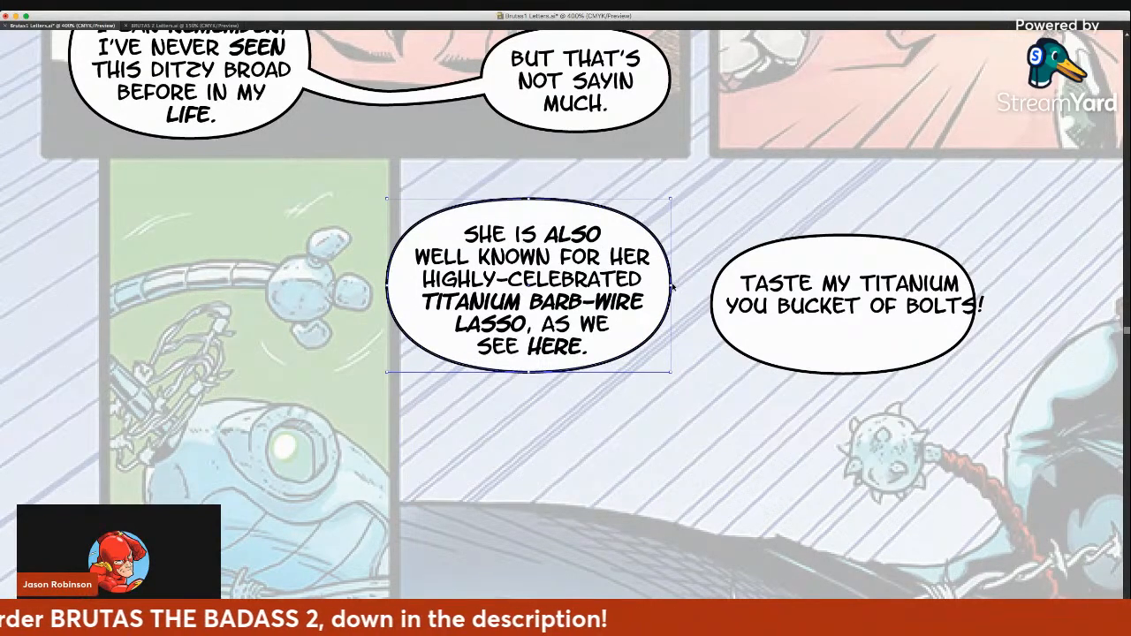
drag(672, 284, 676, 285)
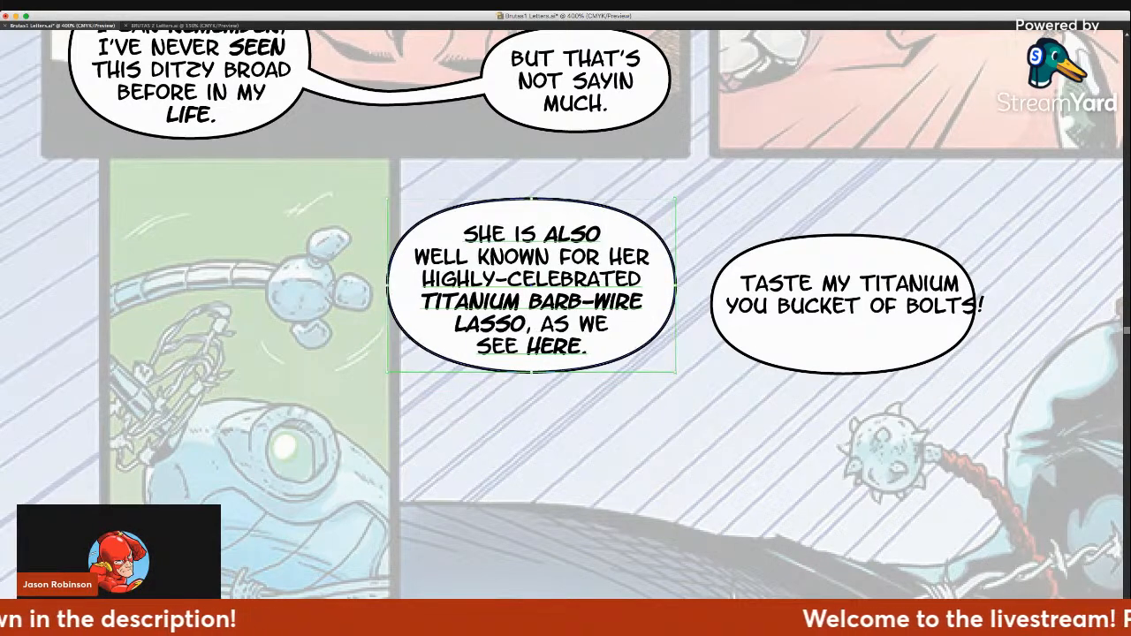
click(554, 397)
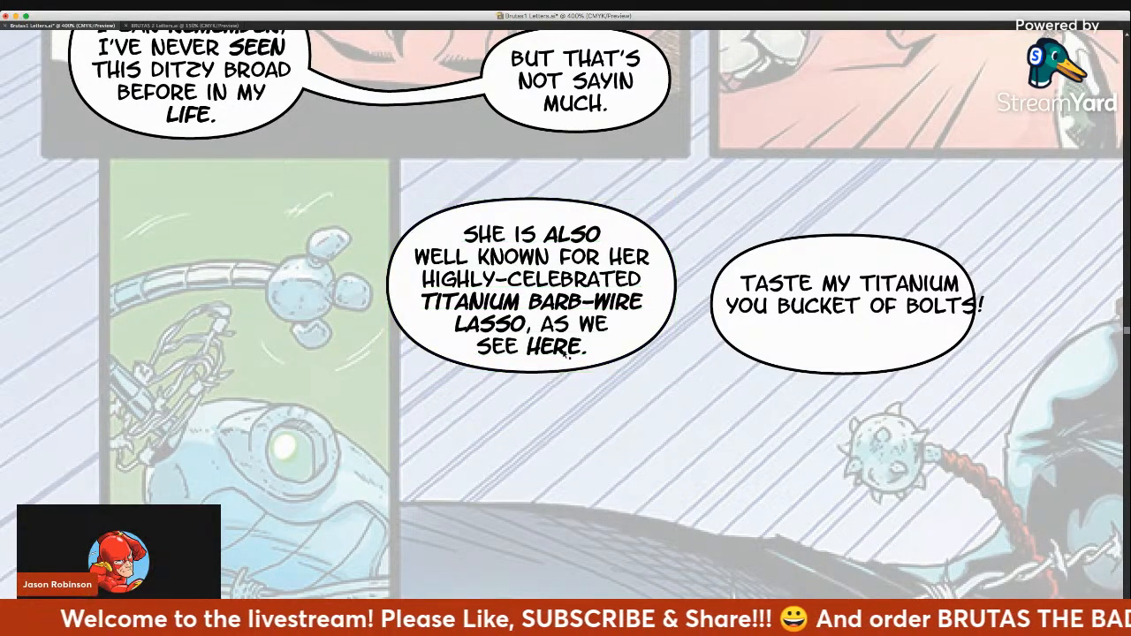
Nudge the "SHE IS ALSO" caption slightly upward to center it vertically in its balloon
click(564, 341)
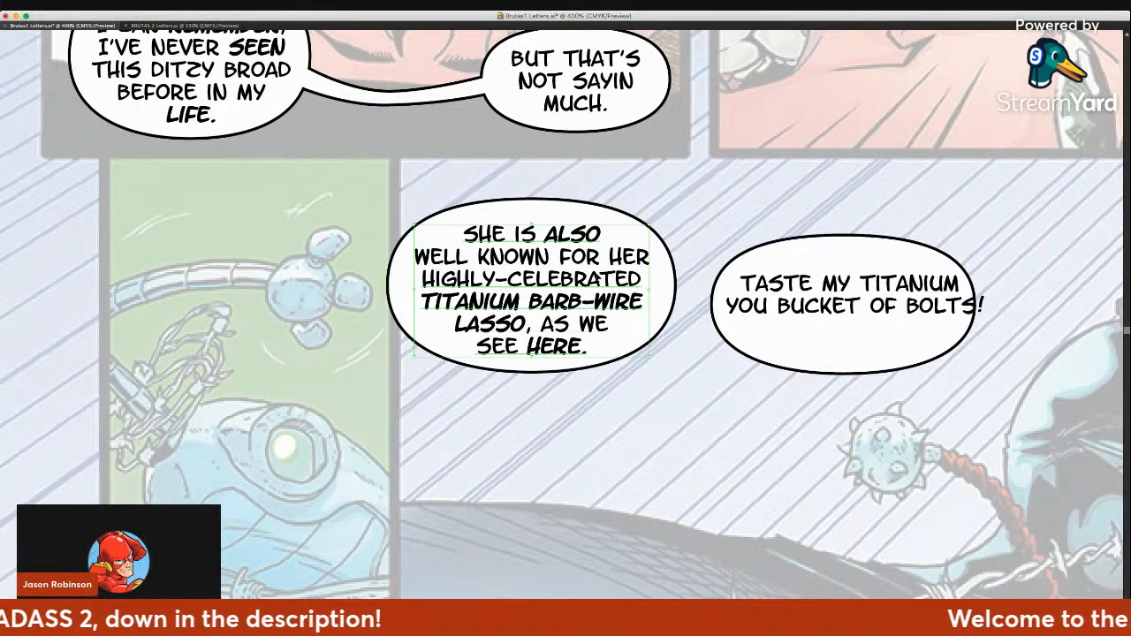
key(Up)
key(Up)
key(Down)
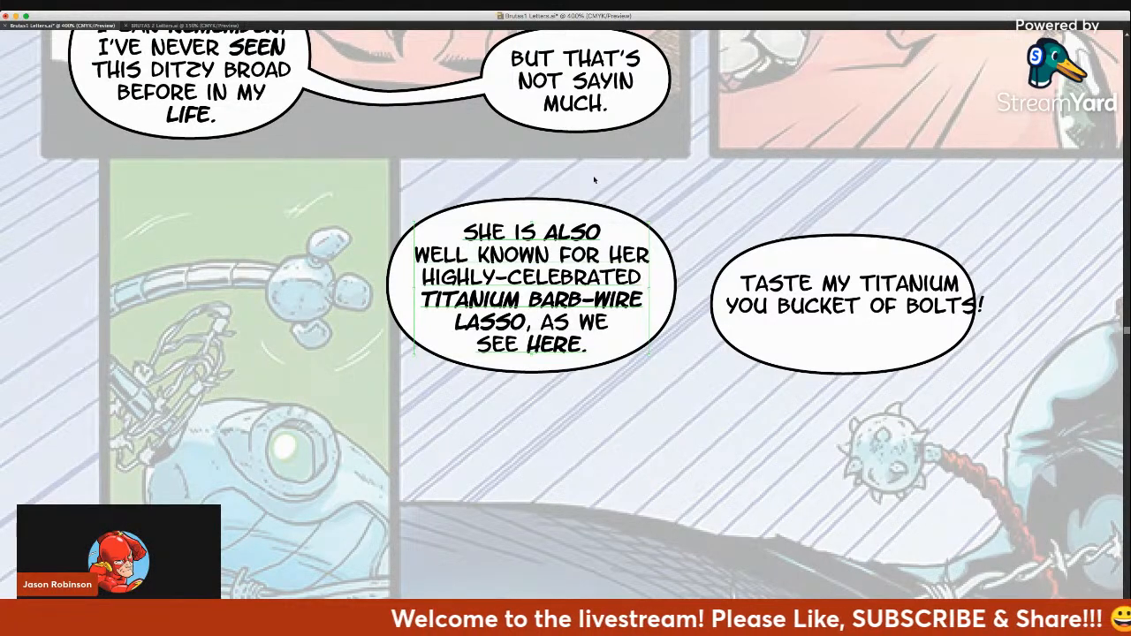
click(513, 378)
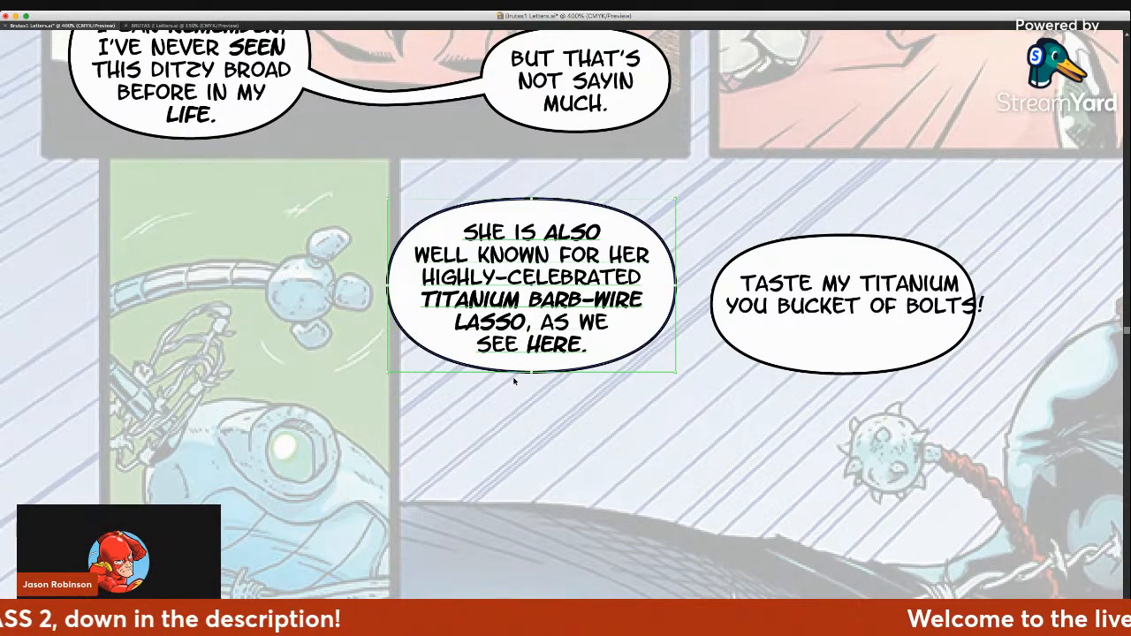
Move the "SHE IS ALSO" caption and its balloon up and left so they overlap the green panel's edge
key(super+0)
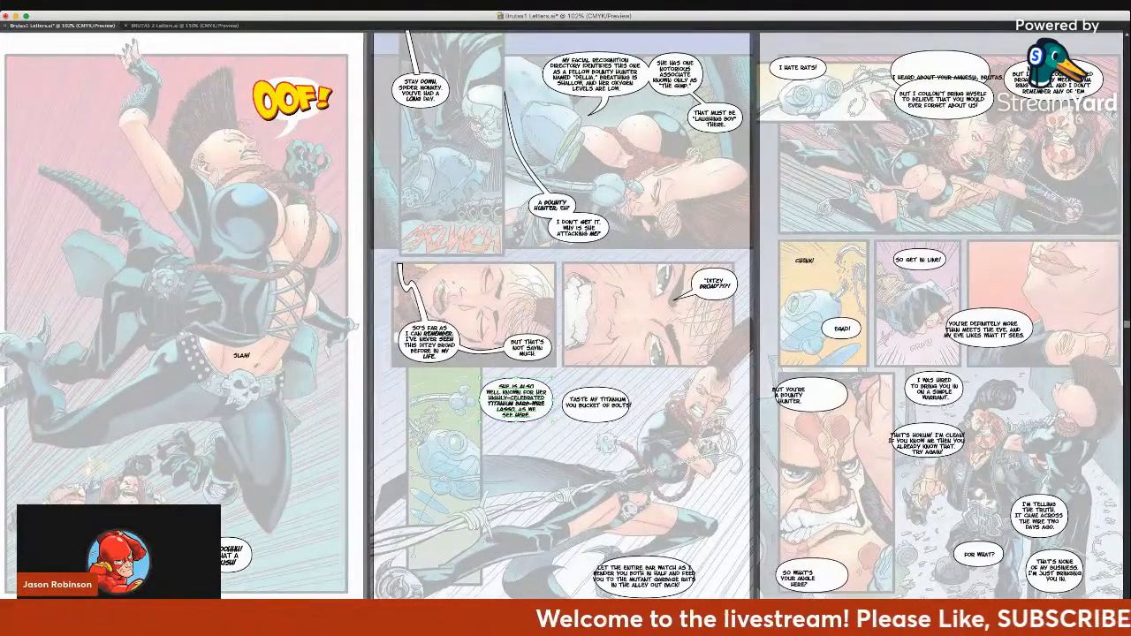
drag(381, 349, 749, 566)
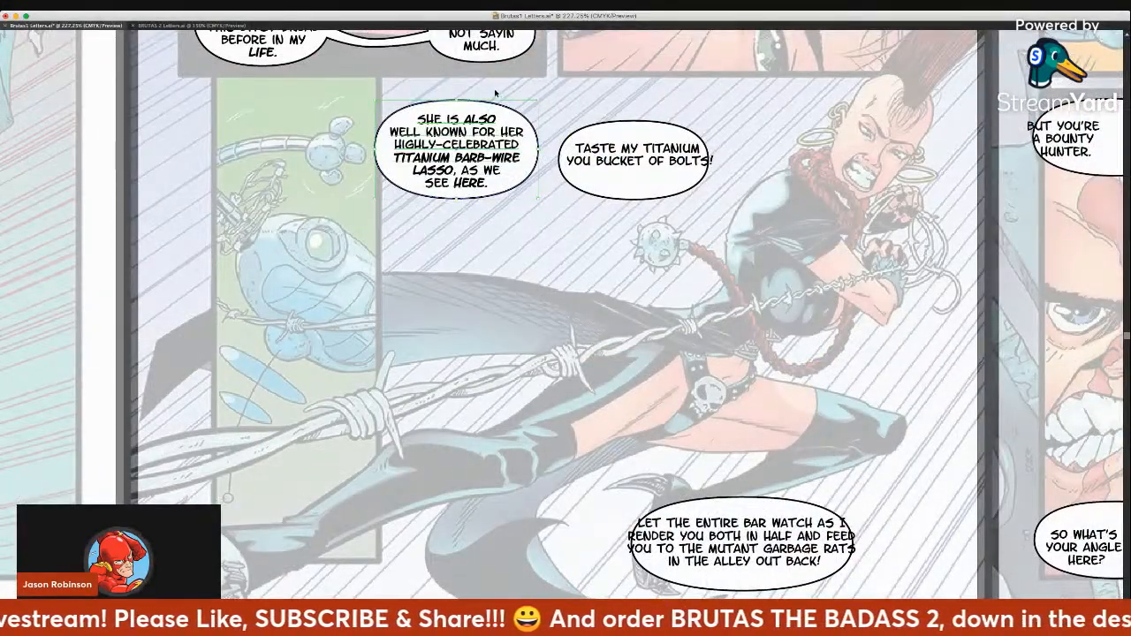
click(481, 146)
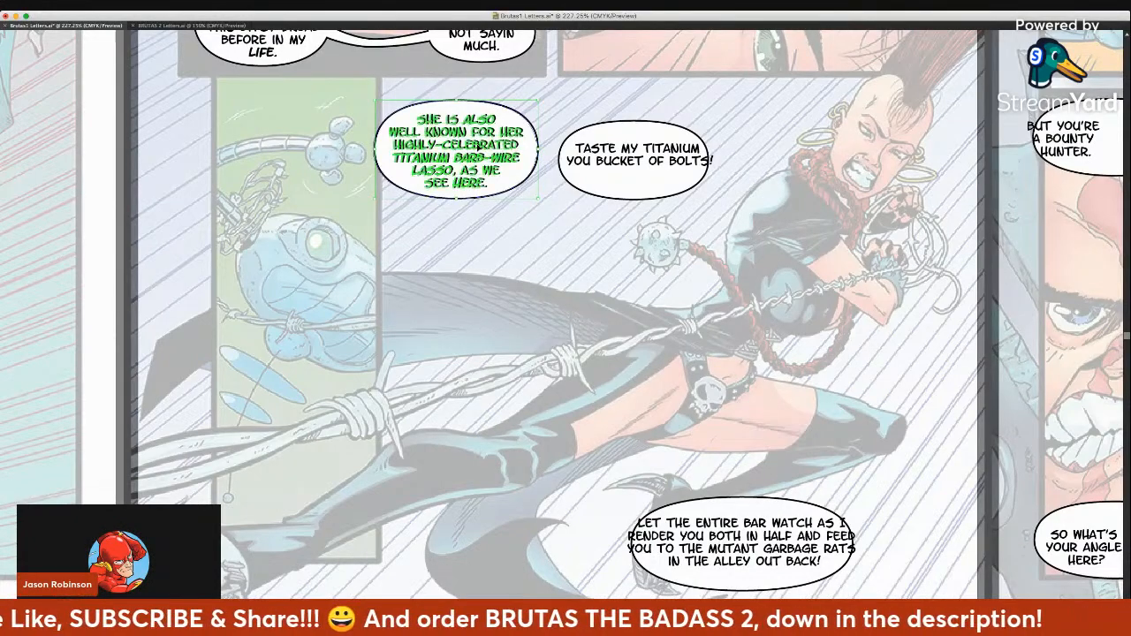
drag(482, 146, 436, 135)
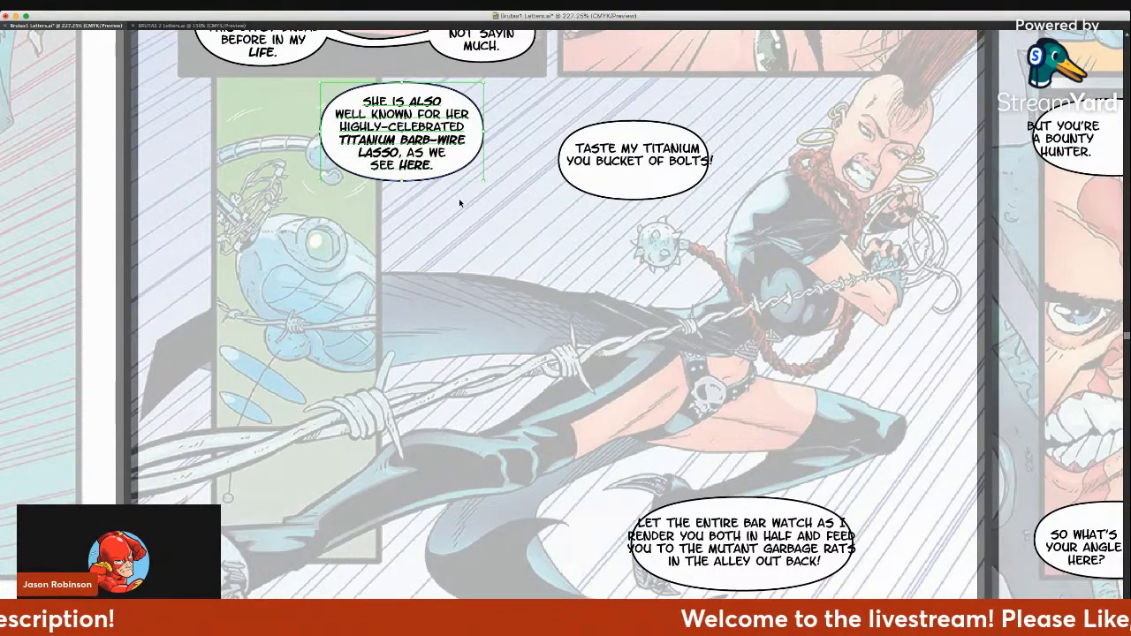
click(462, 199)
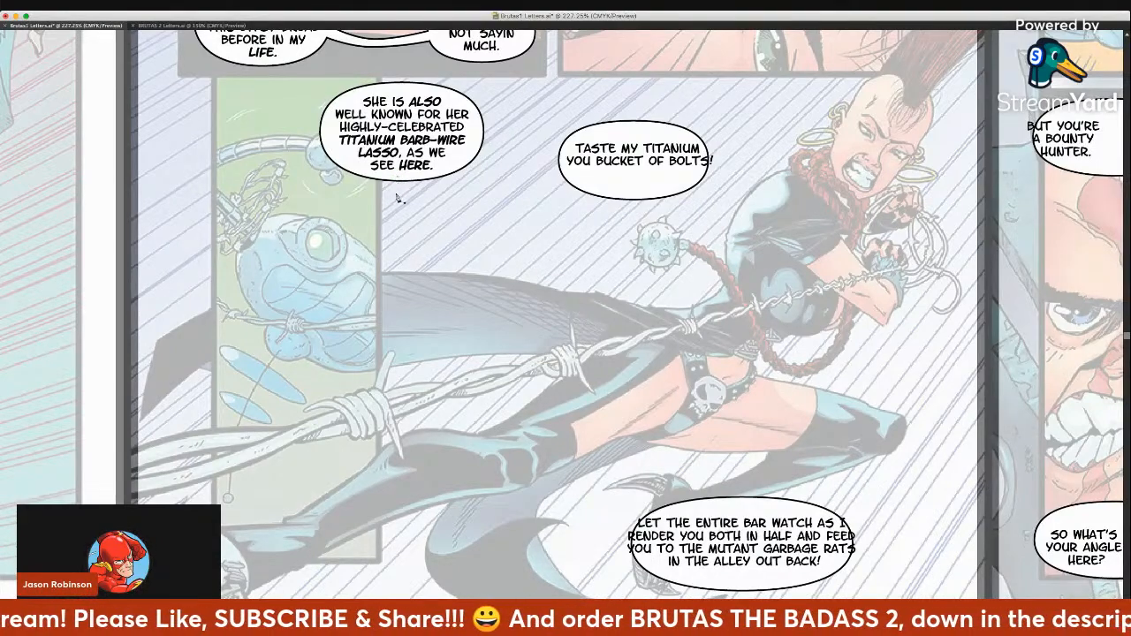
Draw a curved tail from the "SHE IS ALSO" balloon toward the robot's head and match its white fill and black outline to the balloon
drag(395, 198, 387, 210)
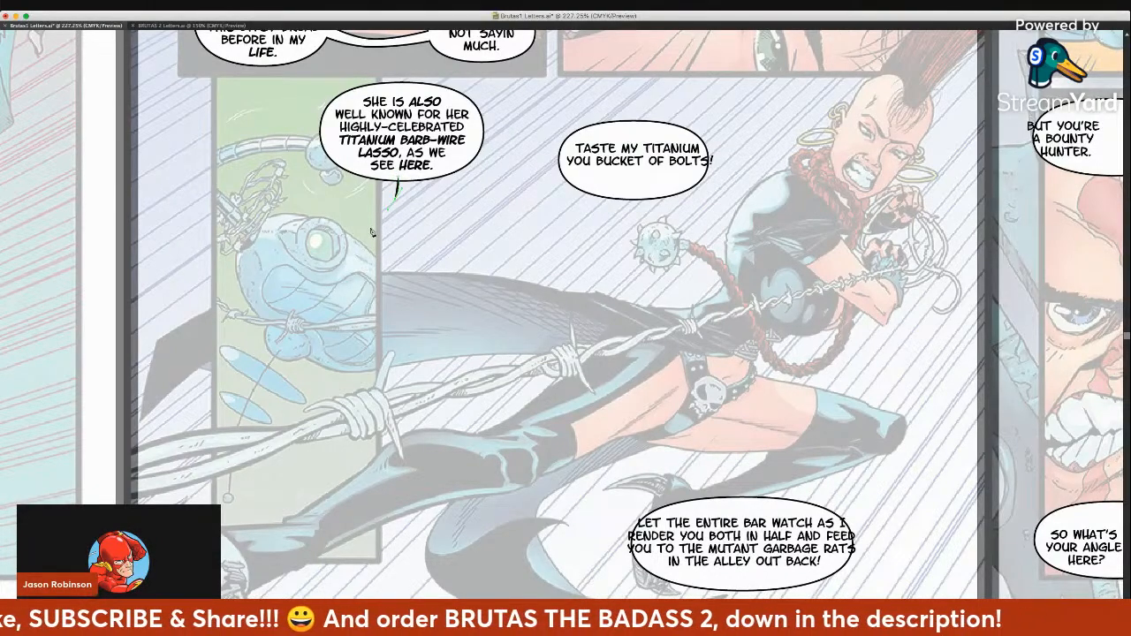
click(368, 229)
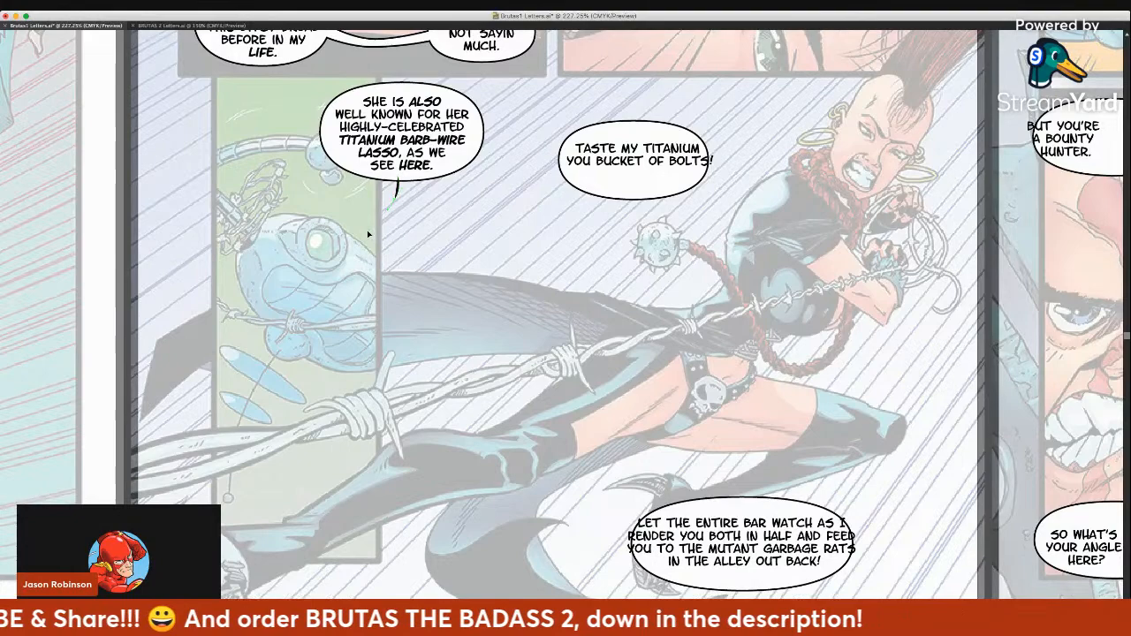
click(409, 180)
click(400, 179)
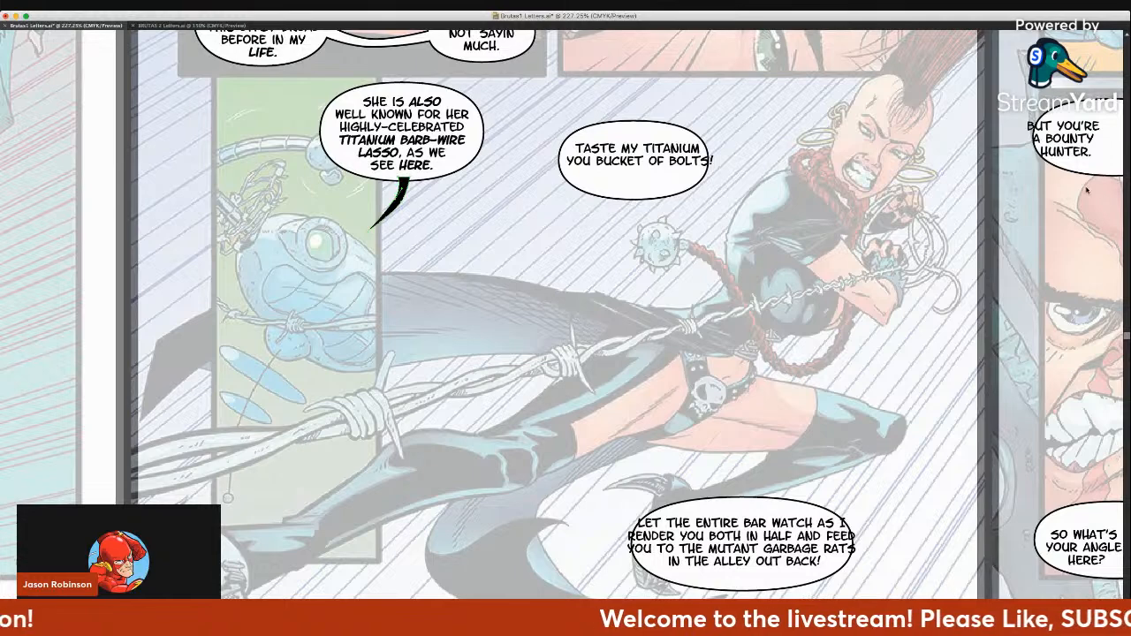
key(v)
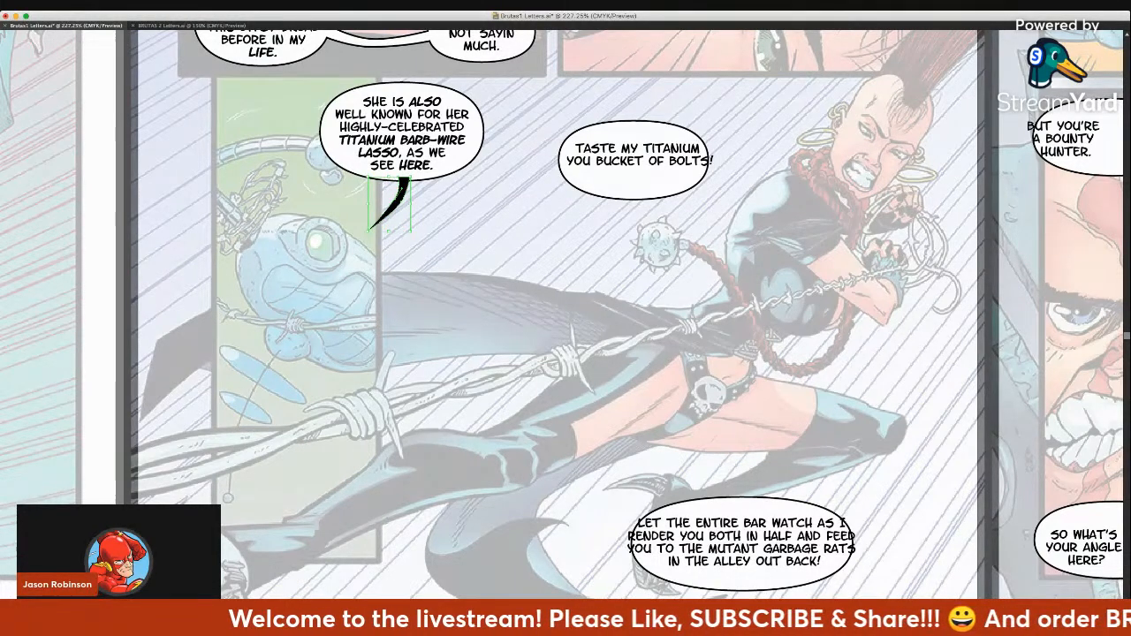
key(super+shift+a)
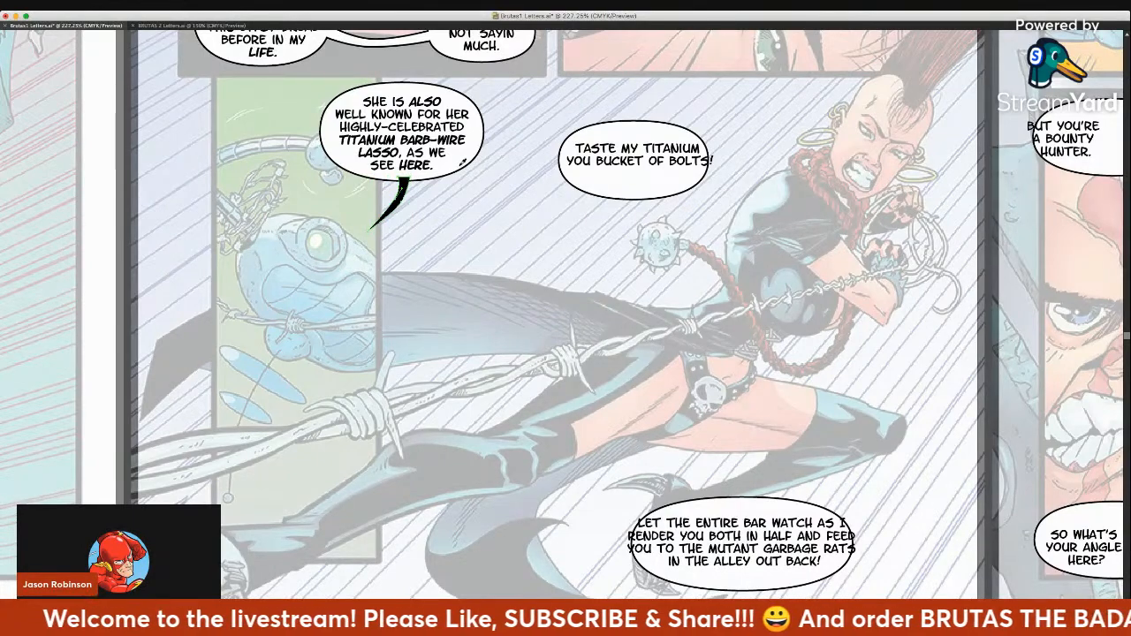
click(458, 167)
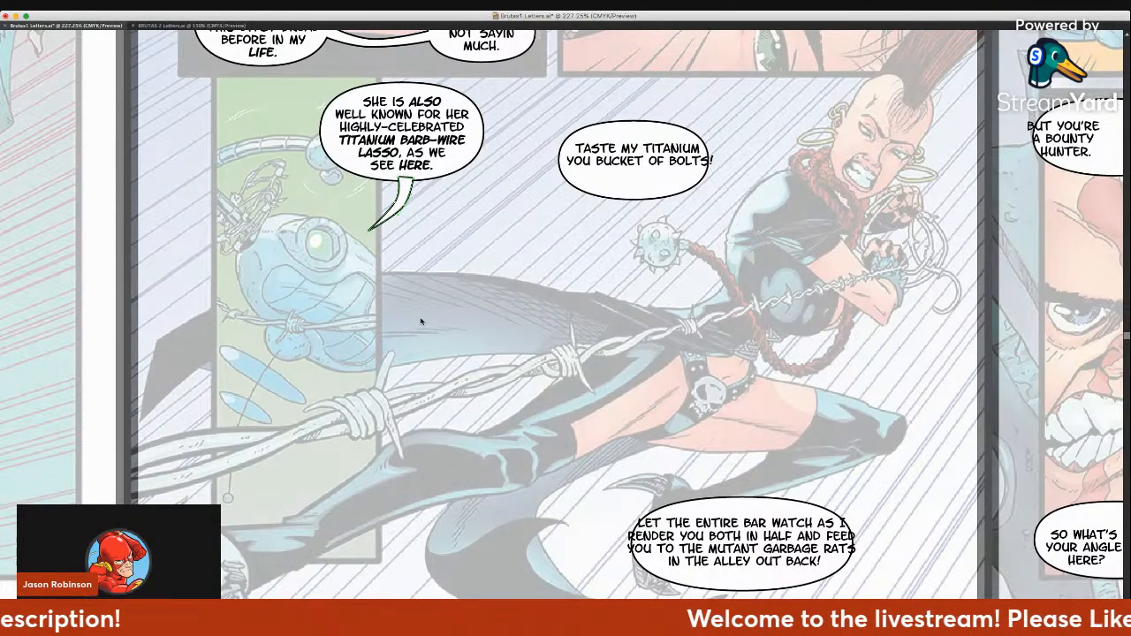
Rebreak the "TASTE MY TITANIUM" caption into four lines, "TASTE MY / TITANIUM / YOU BUCKET / OF BOLTS!", removing the trailing spaces
click(646, 152)
double_click(665, 152)
key(Return)
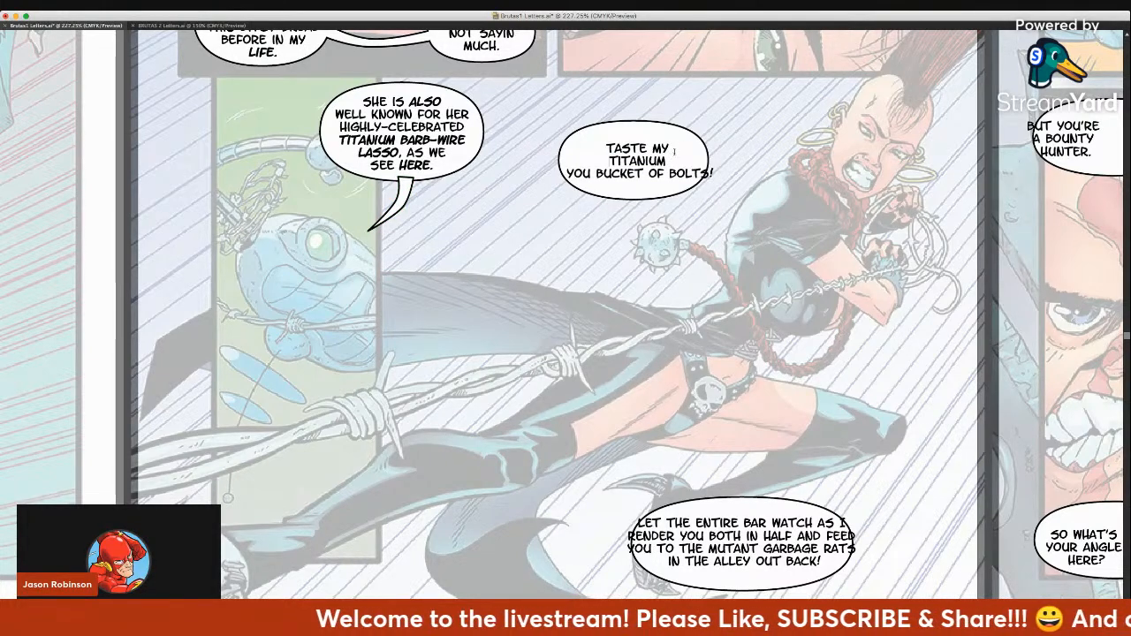
key(BackSpace)
click(679, 163)
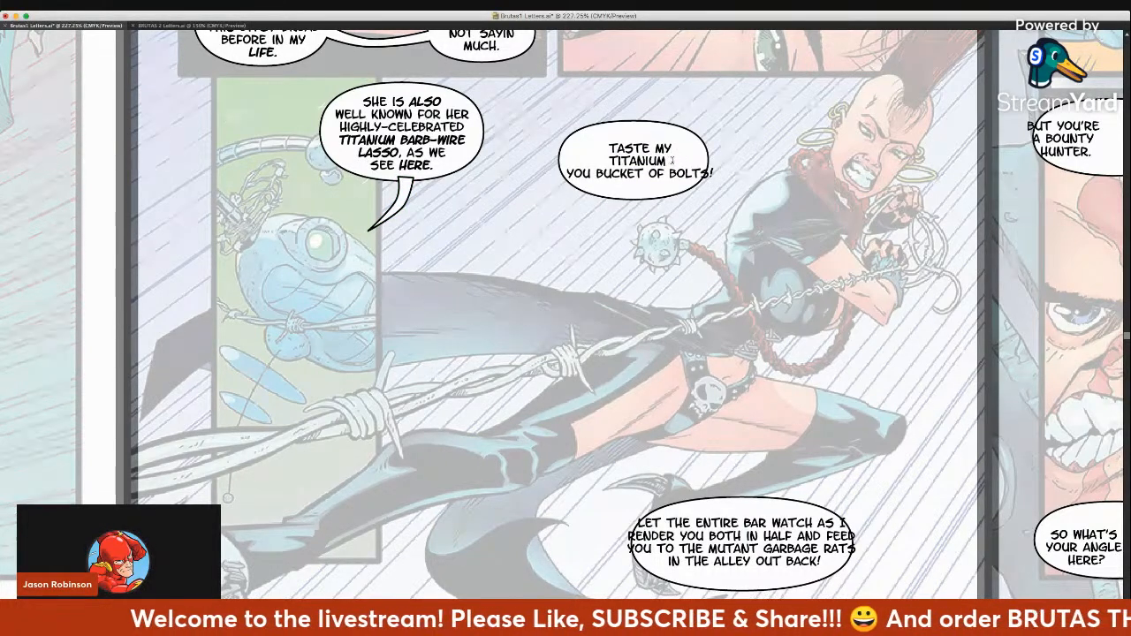
key(BackSpace)
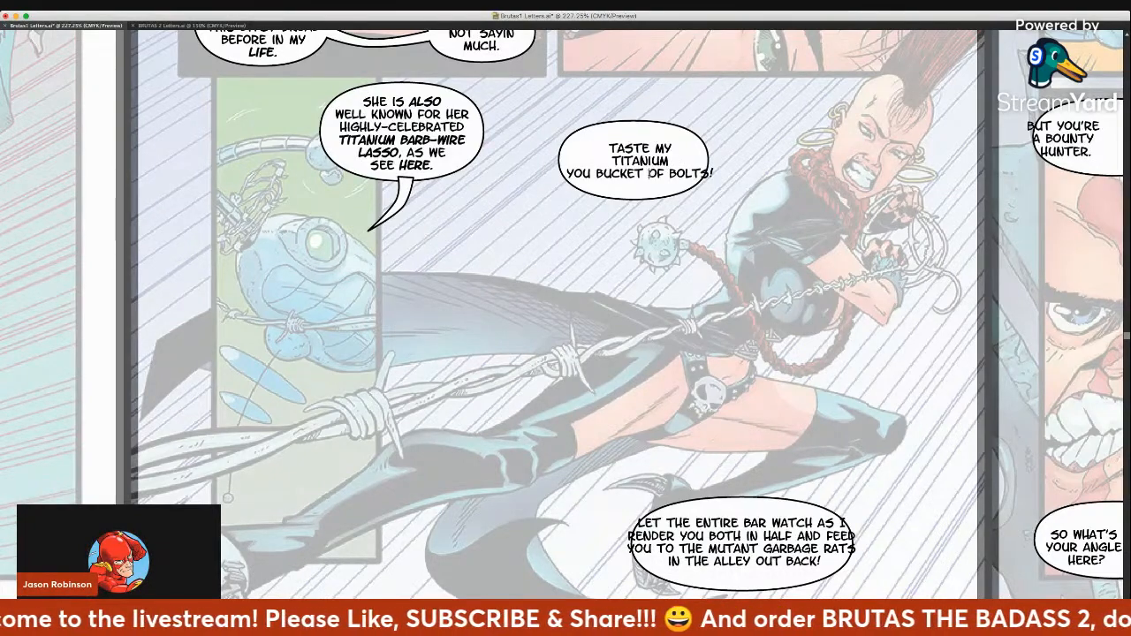
click(650, 173)
key(Return)
click(682, 173)
key(BackSpace)
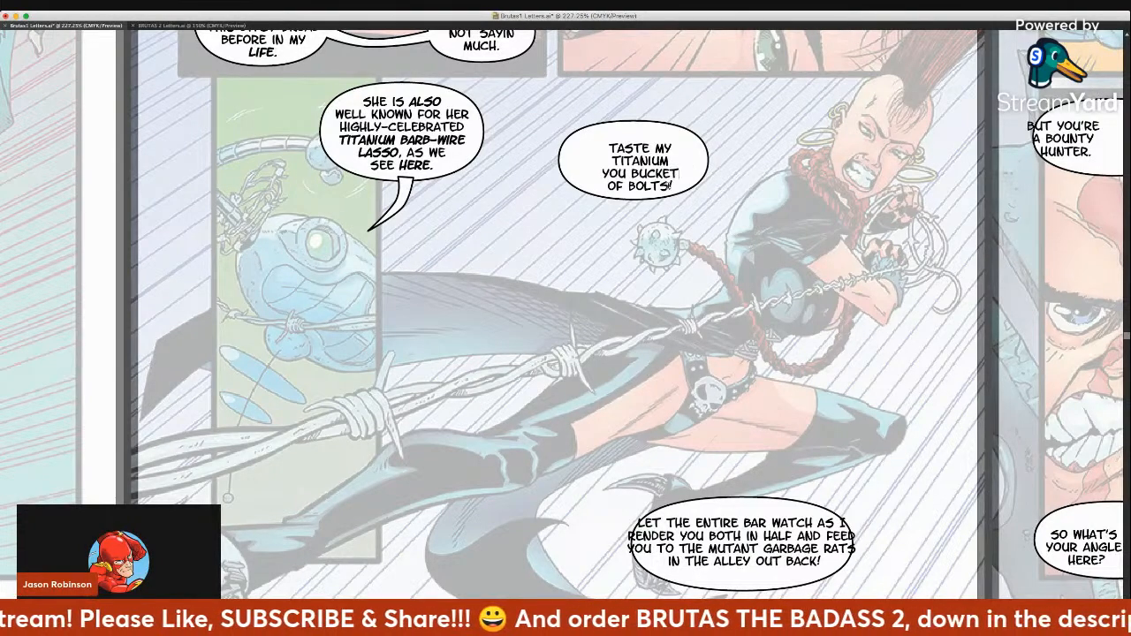
Emphasize "TITANIUM" and "BOLTS!" in the "TASTE MY TITANIUM" caption with bold italic
drag(675, 185, 675, 162)
click(623, 185)
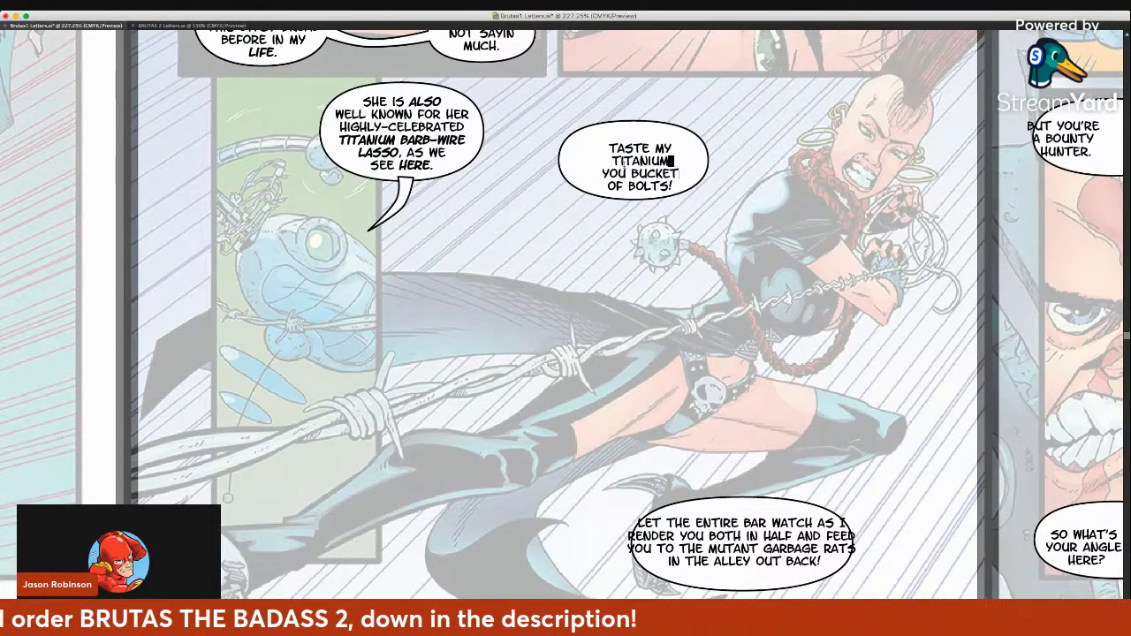
double_click(623, 162)
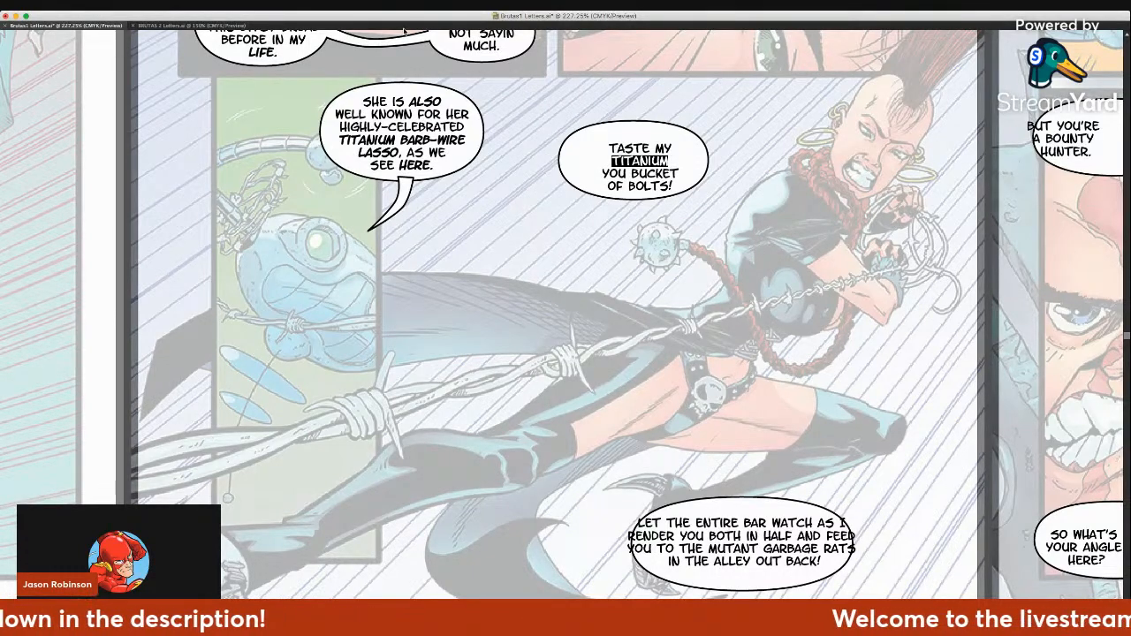
click(404, 31)
drag(630, 186, 675, 185)
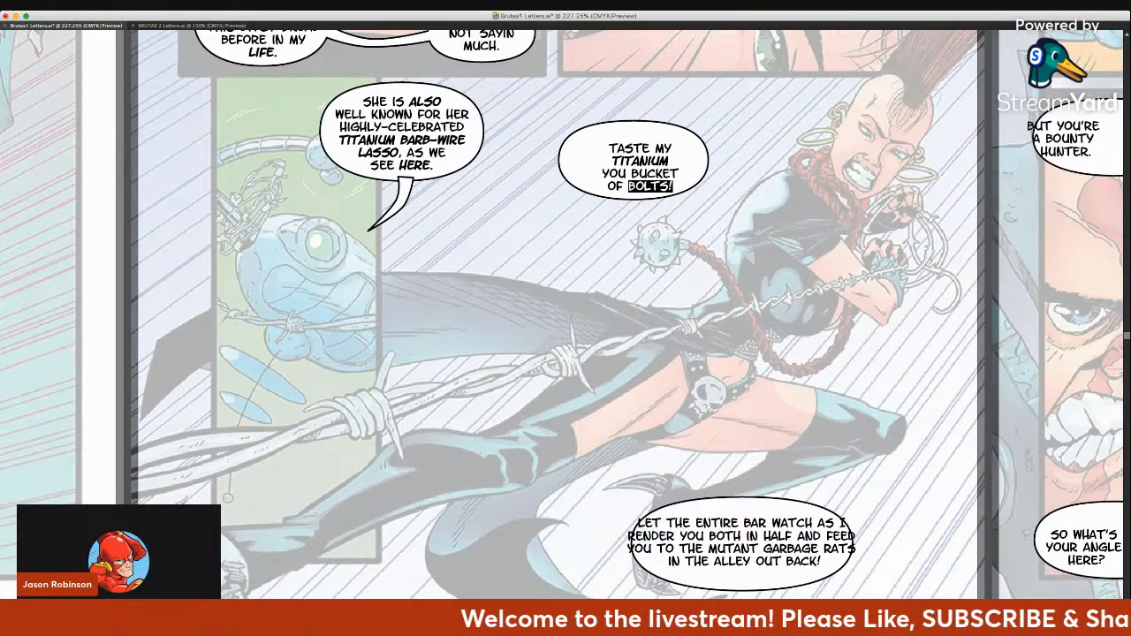
click(401, 36)
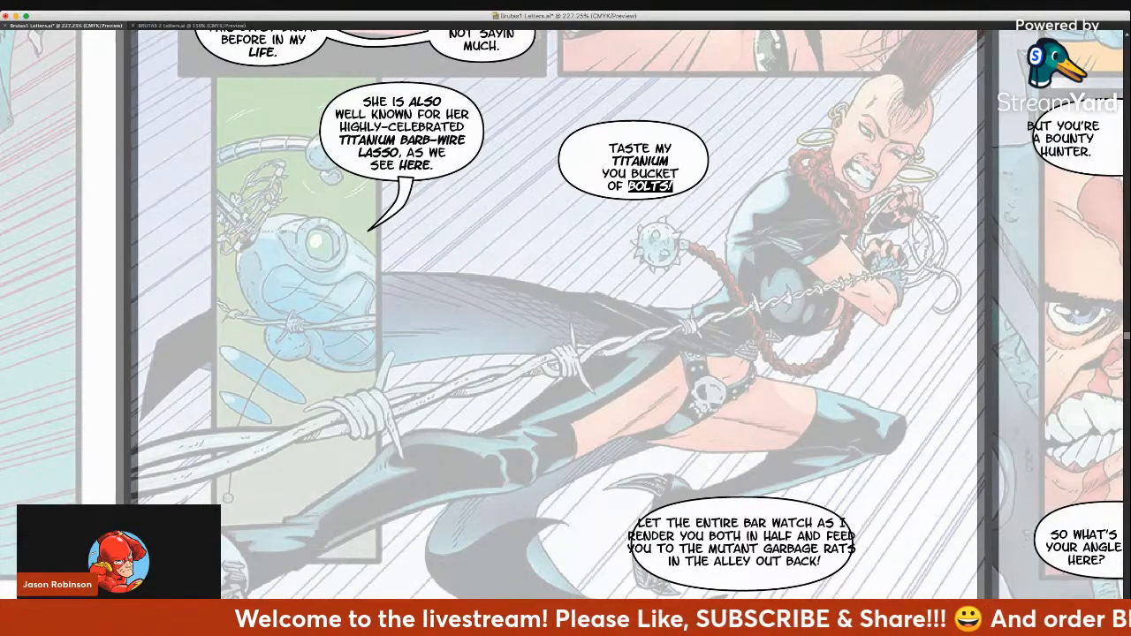
Narrow the balloon around the centered "TASTE MY TITANIUM" caption, then shift balloon and text together slightly up and left
click(696, 180)
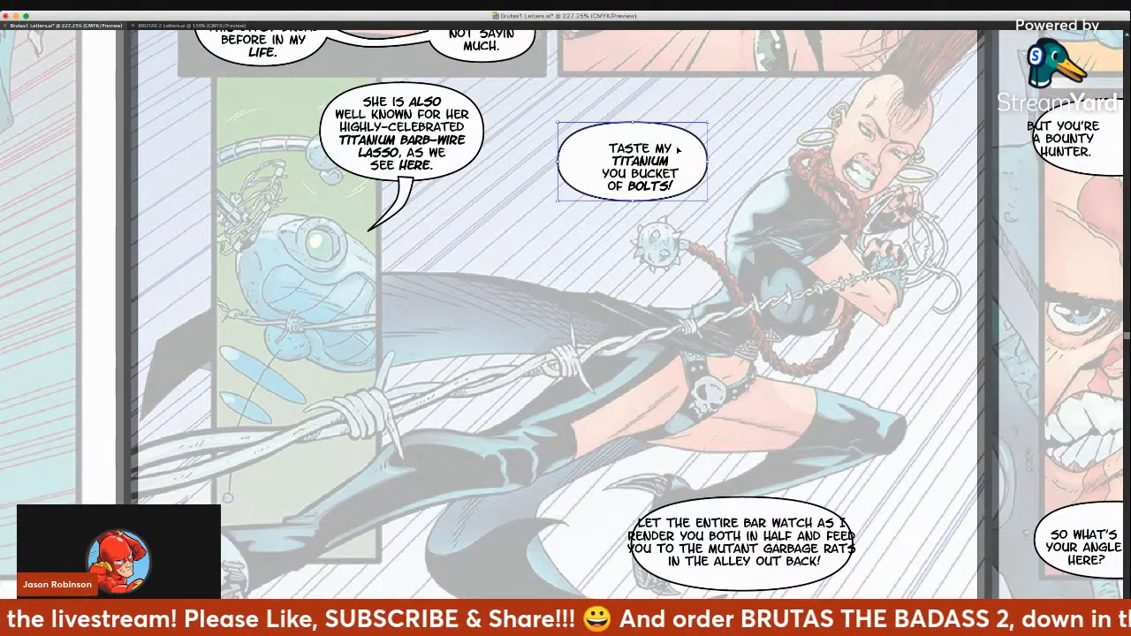
click(683, 113)
drag(659, 169, 686, 165)
click(695, 166)
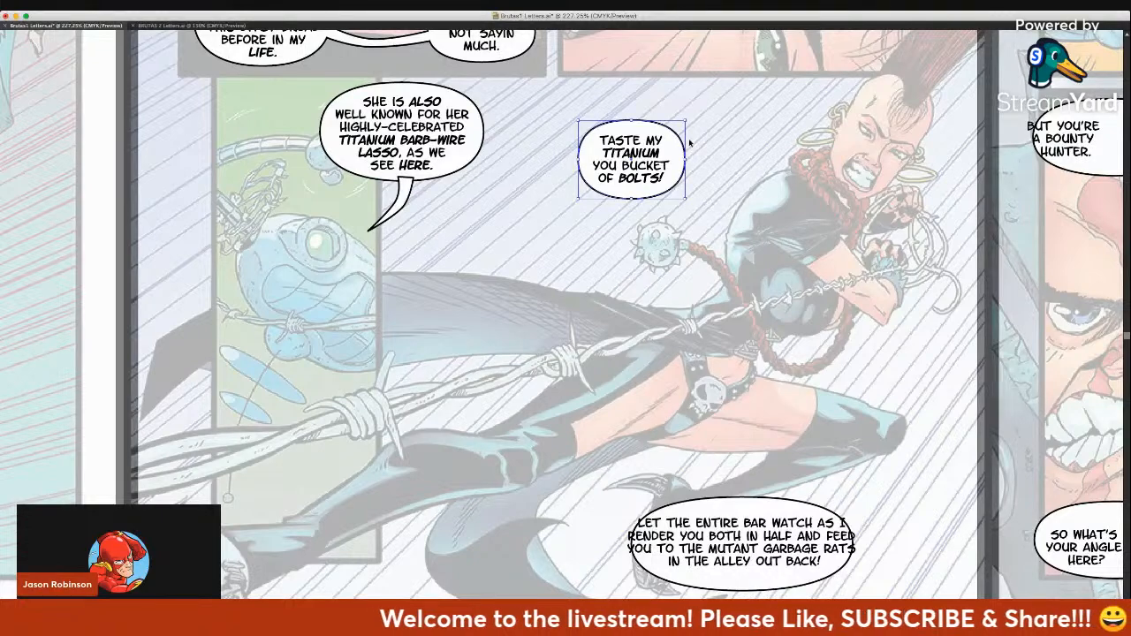
shift+click(654, 159)
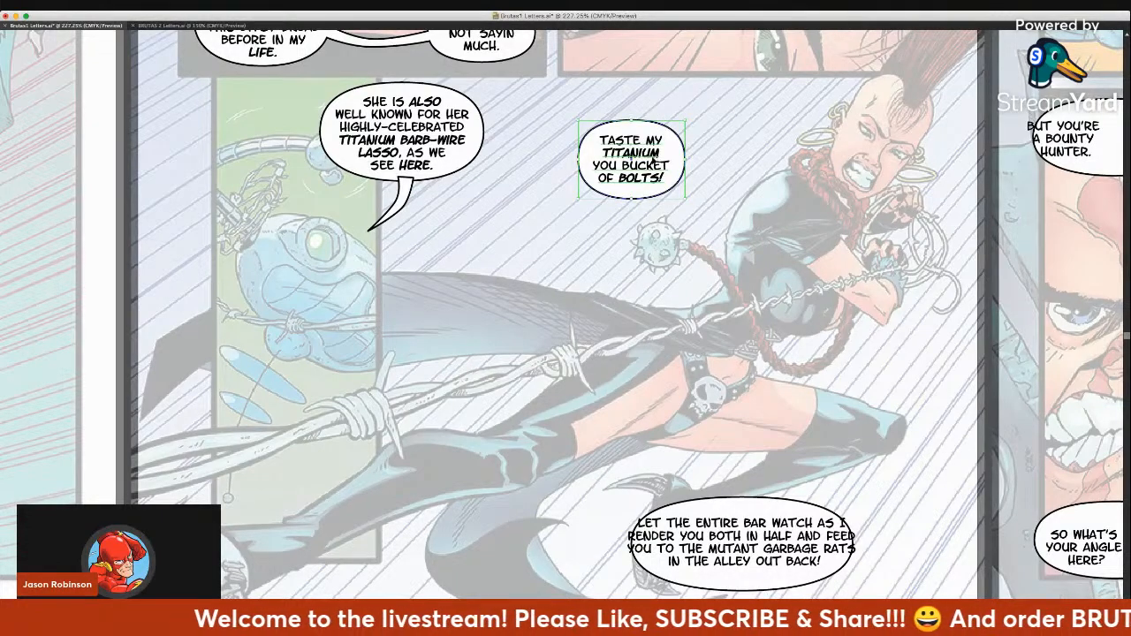
mouse_move(654, 159)
mouse_down()
mouse_move(626, 145)
mouse_move(656, 152)
mouse_up()
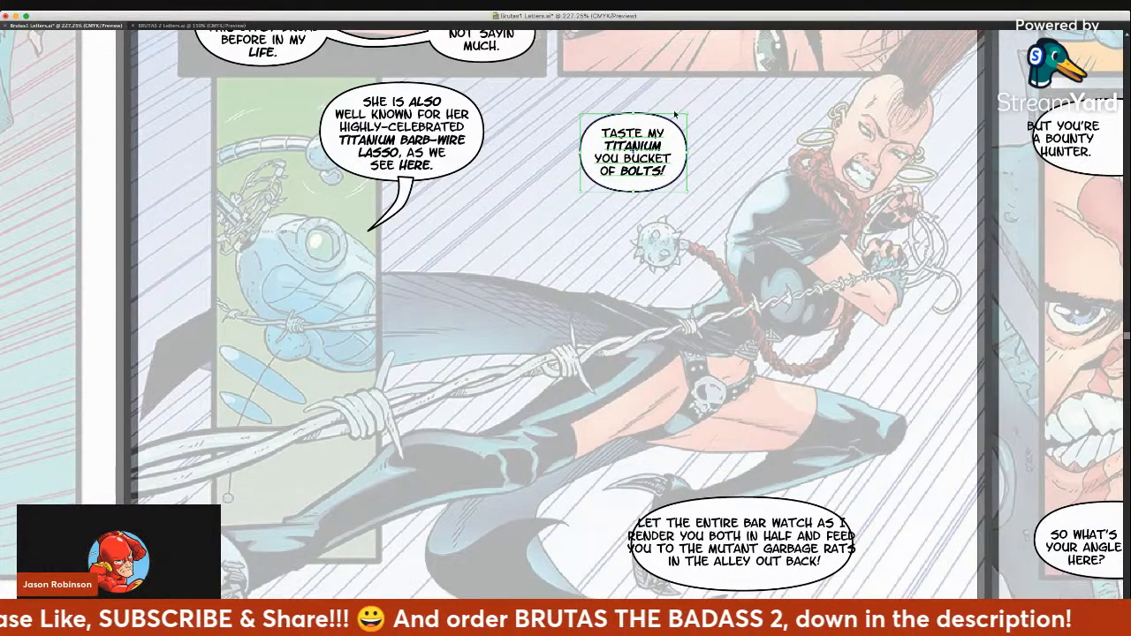
drag(633, 156, 624, 157)
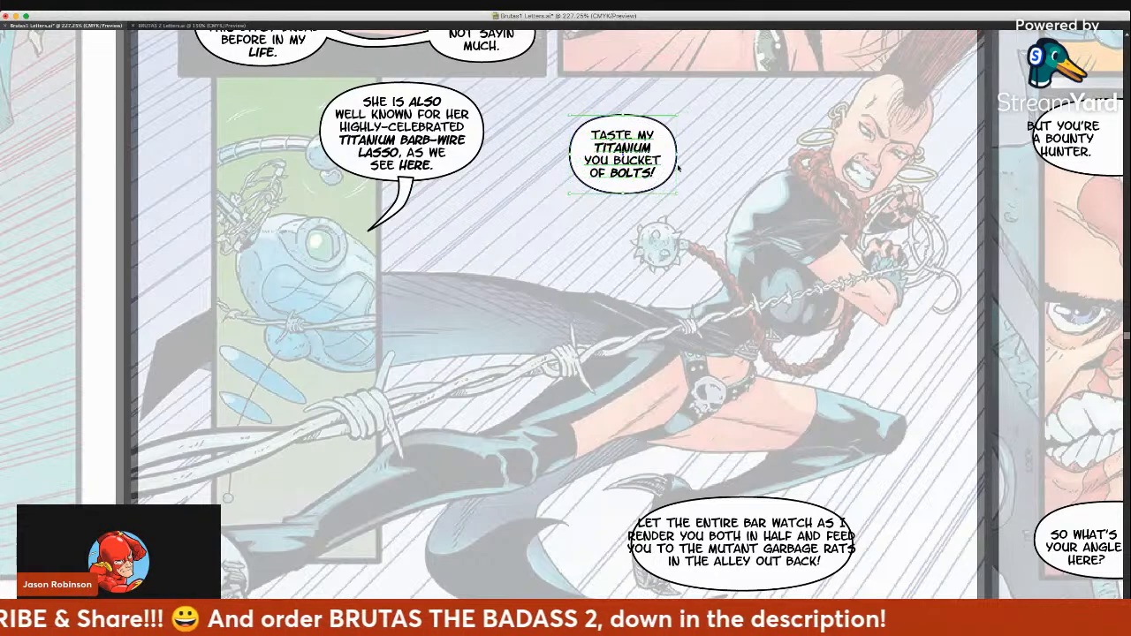
Draw a straight pointed tail from the "TASTE MY TITANIUM" balloon toward the mohawked woman's mouth
key(p)
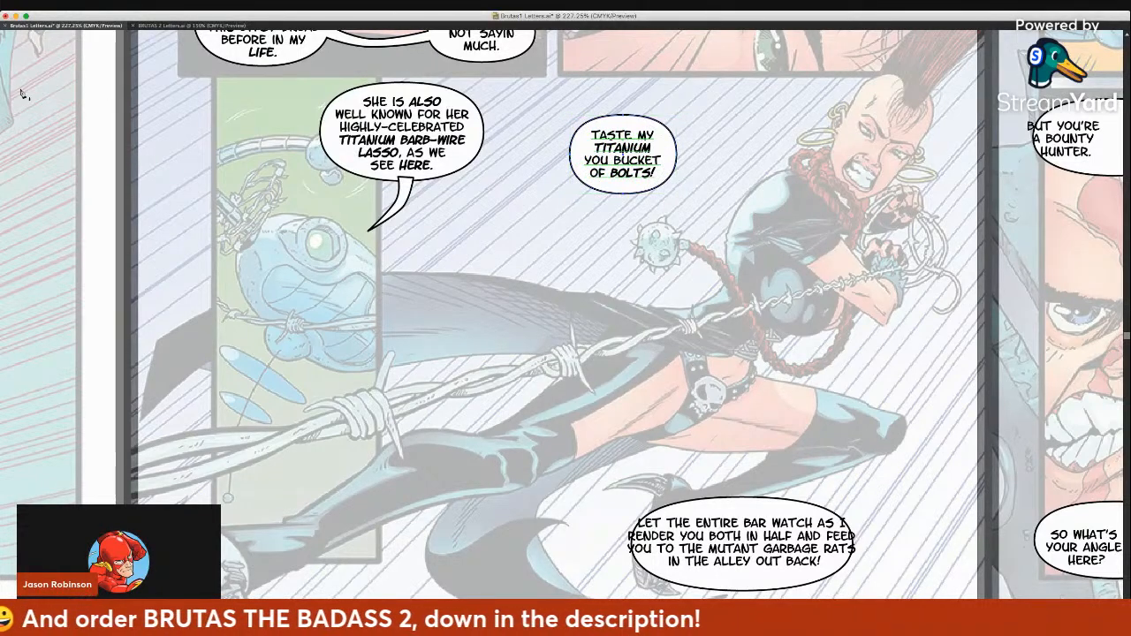
click(674, 152)
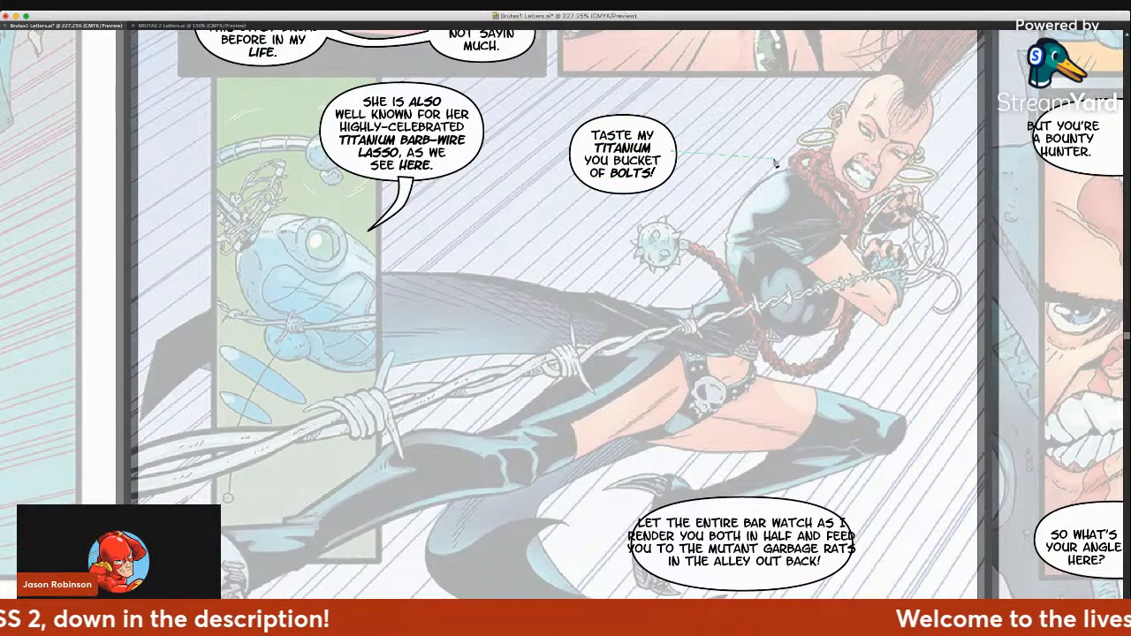
click(774, 160)
click(675, 168)
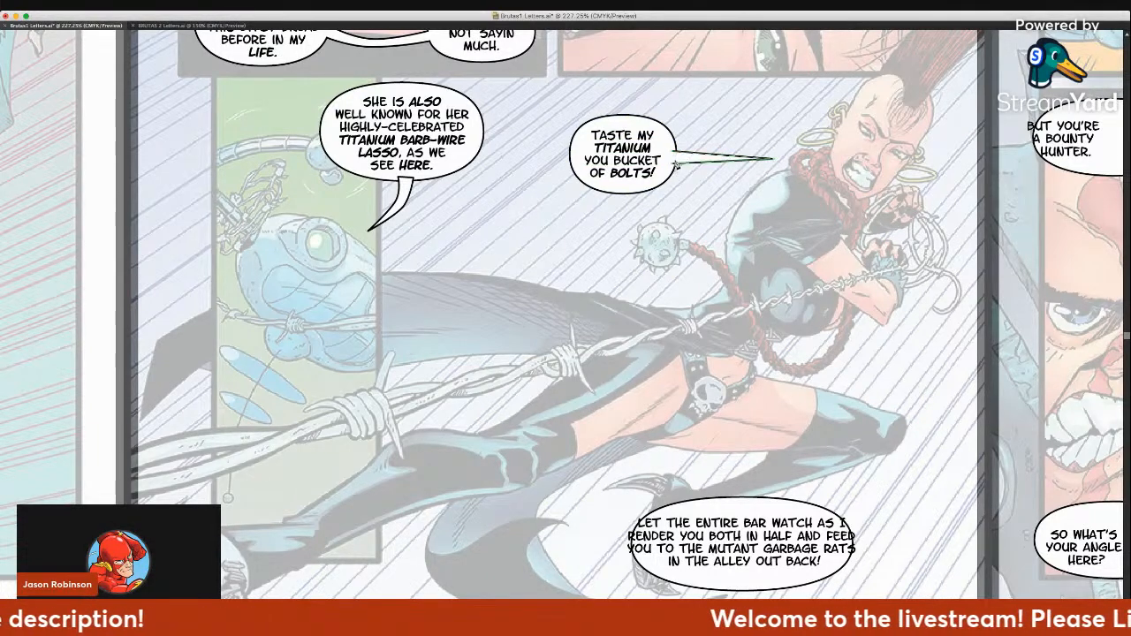
click(673, 153)
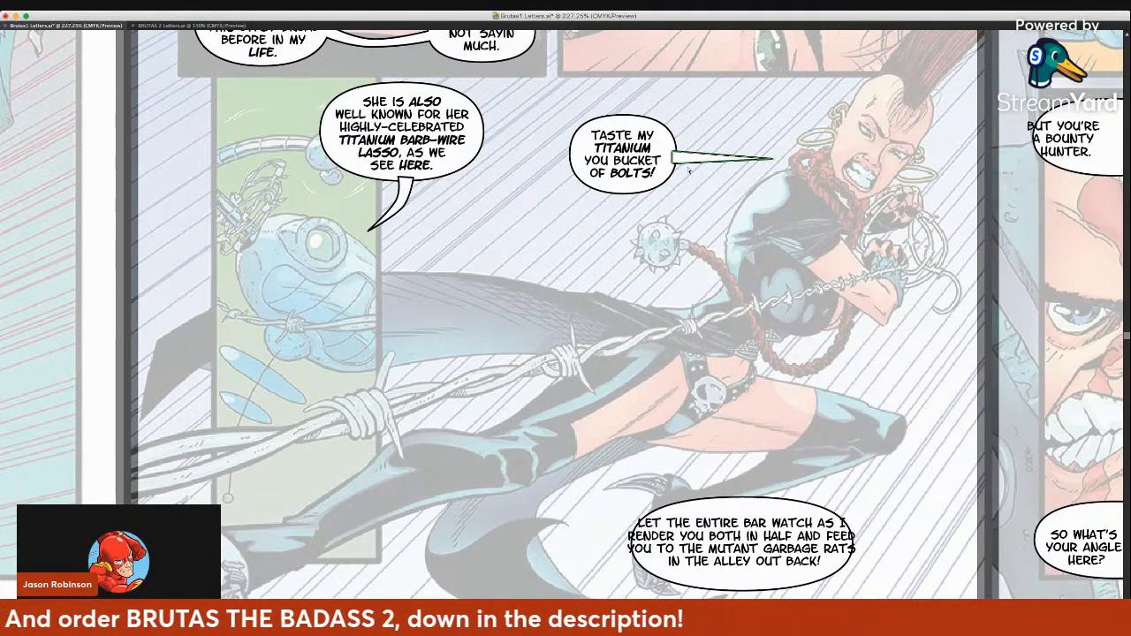
Move the tails of the "SHE IS ALSO" and "TASTE MY TITANIUM" balloons onto the balloons' layer
click(407, 207)
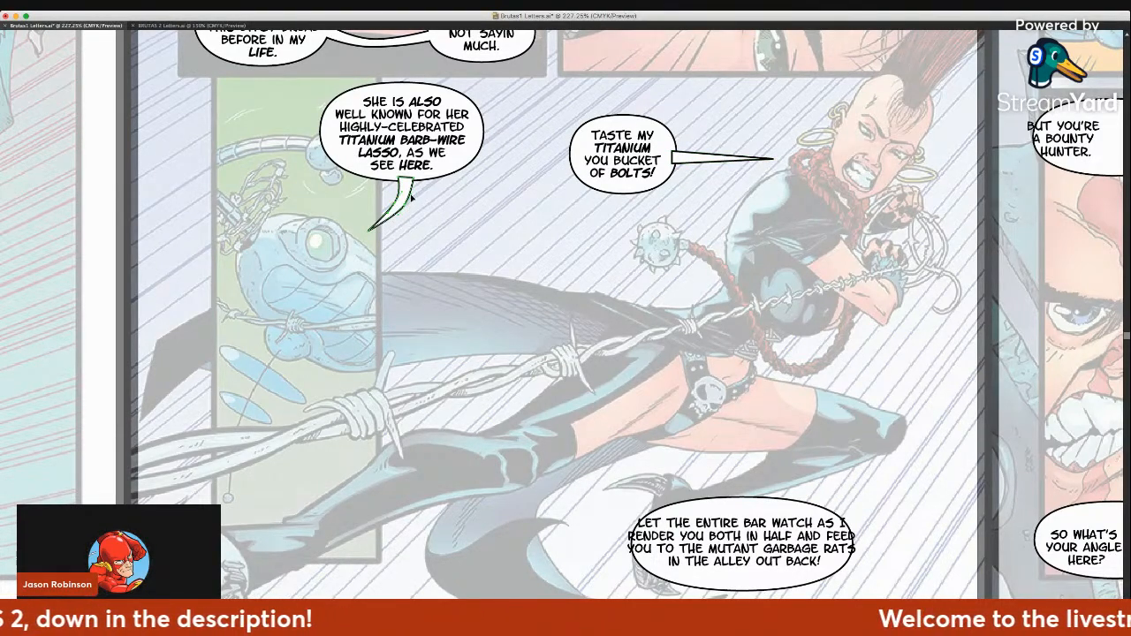
click(415, 194)
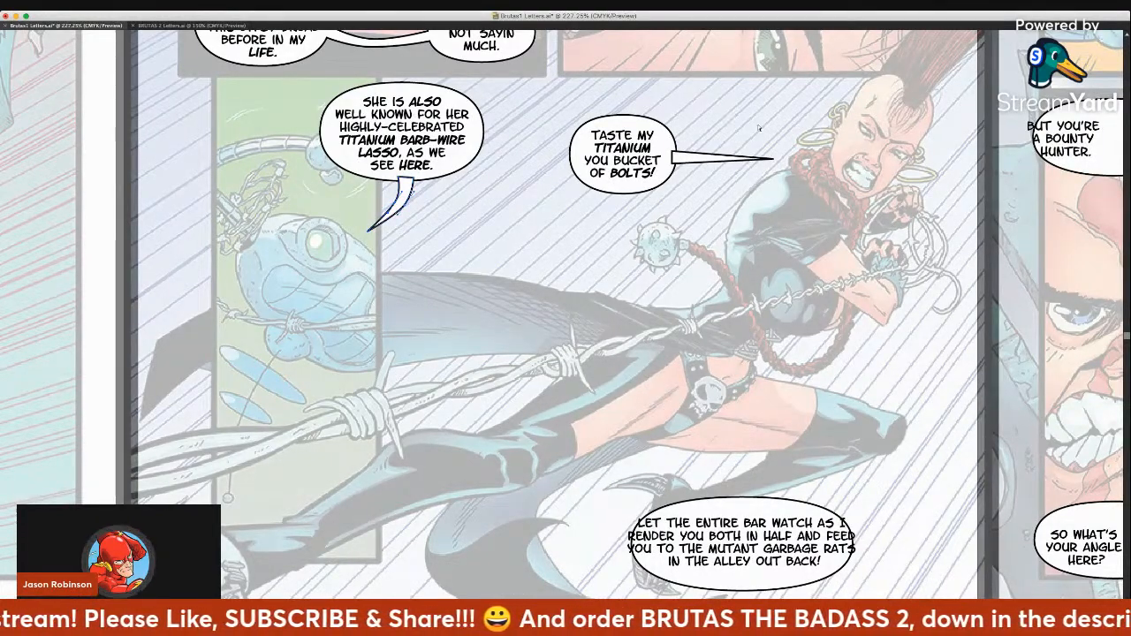
click(711, 159)
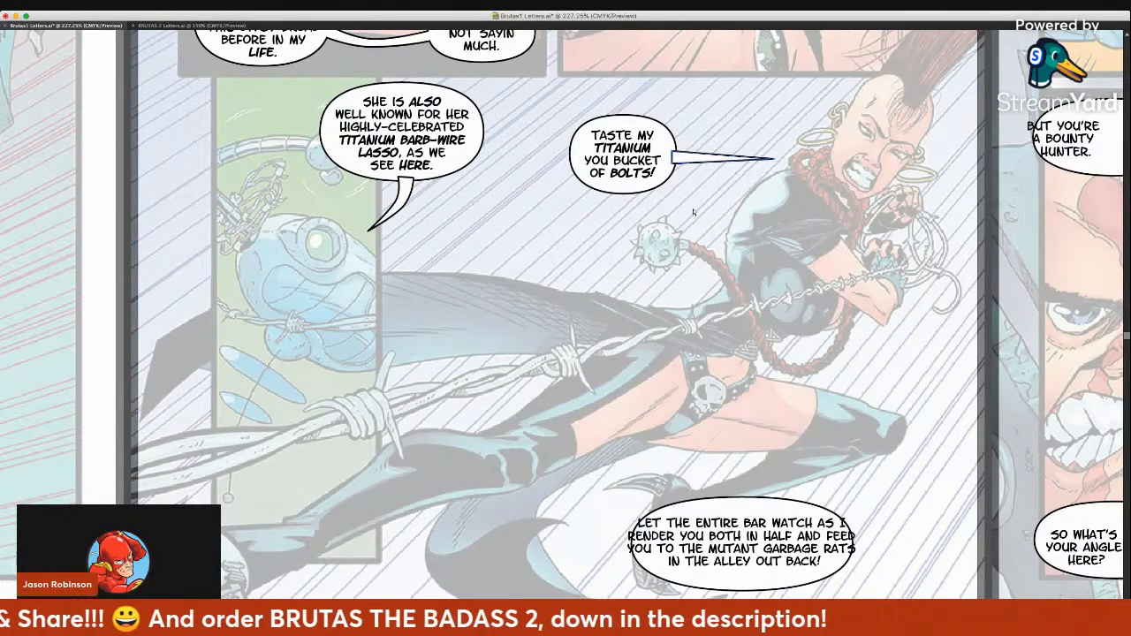
Merge the "TASTE MY TITANIUM" and "SHE IS ALSO" balloons with their respective tails into single shapes
drag(665, 192, 690, 132)
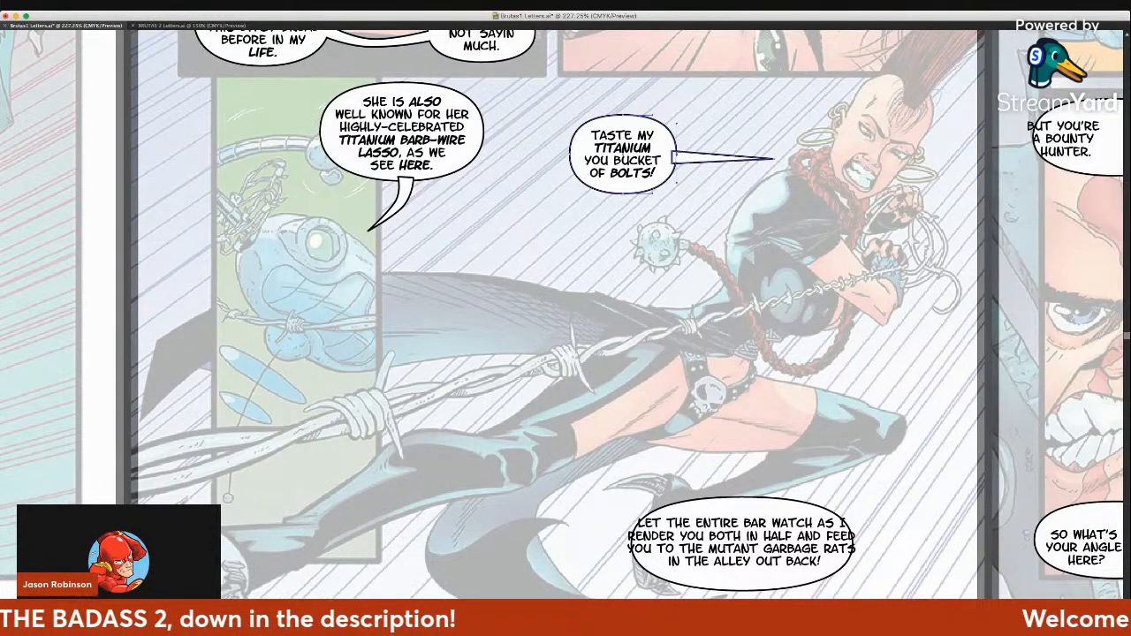
key(v)
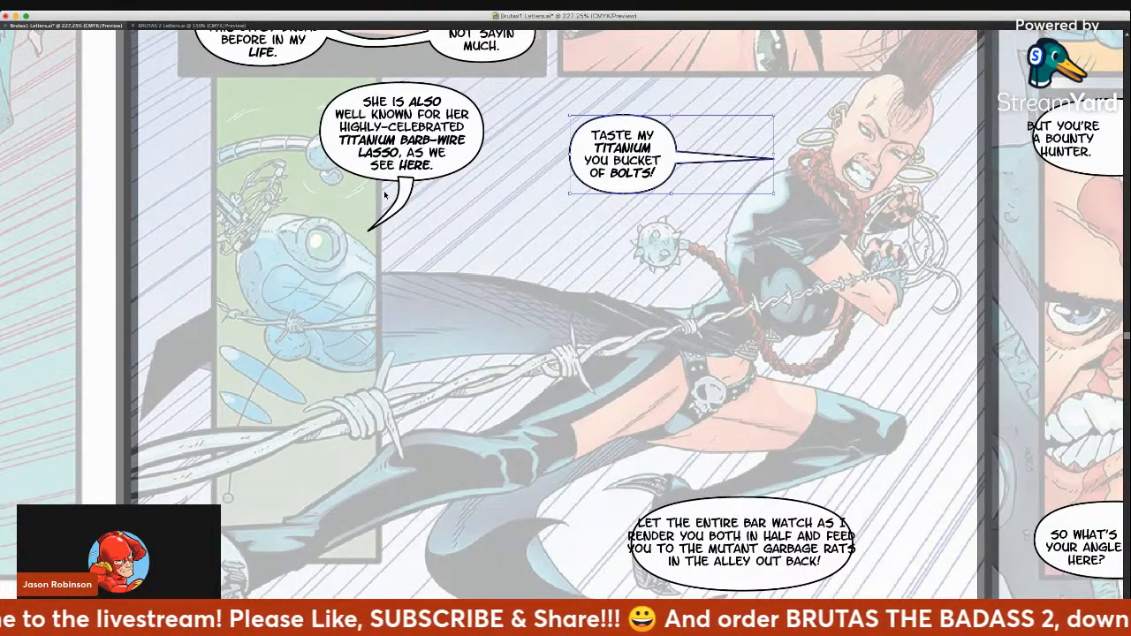
click(439, 175)
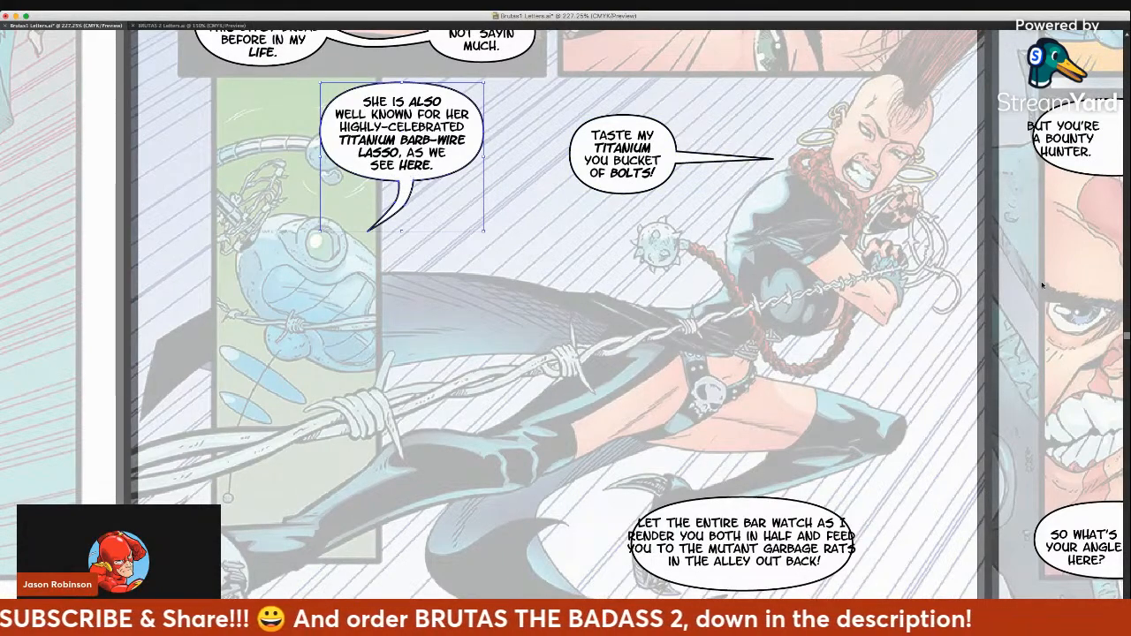
click(656, 305)
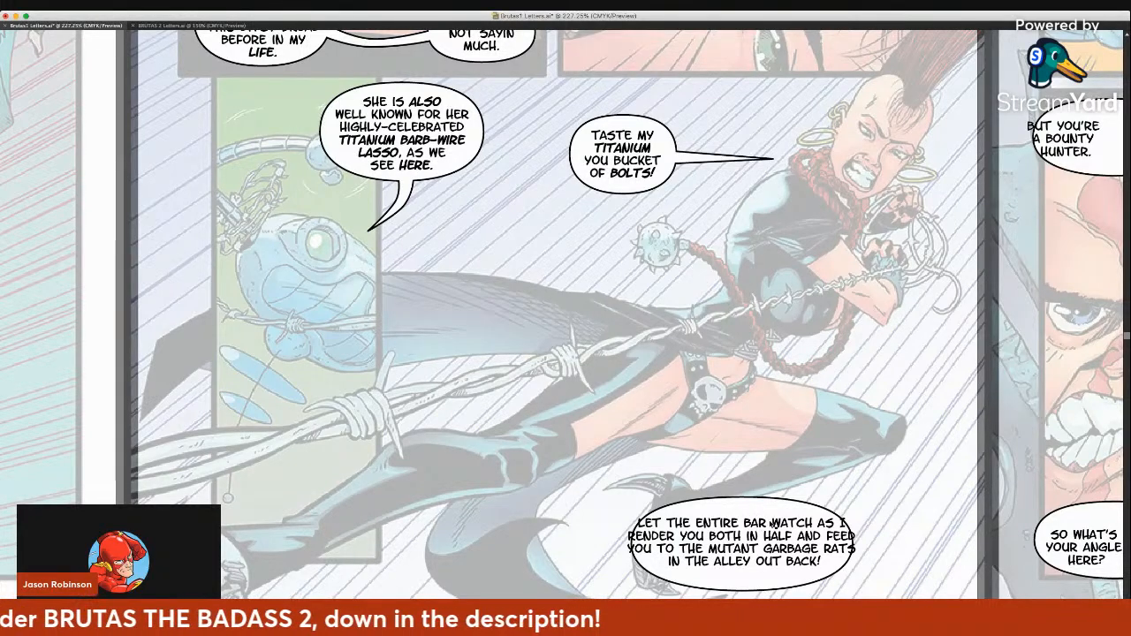
Rebreak the "LET THE ENTIRE BAR" caption so its first two lines end after "BAR" and "BOTH"
click(770, 525)
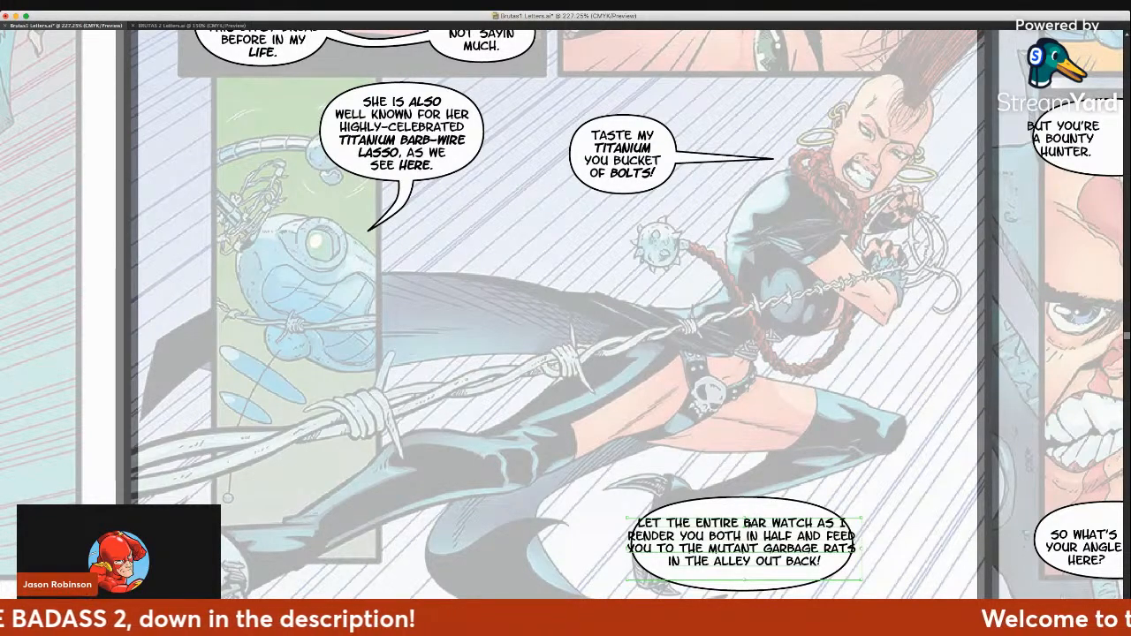
click(771, 523)
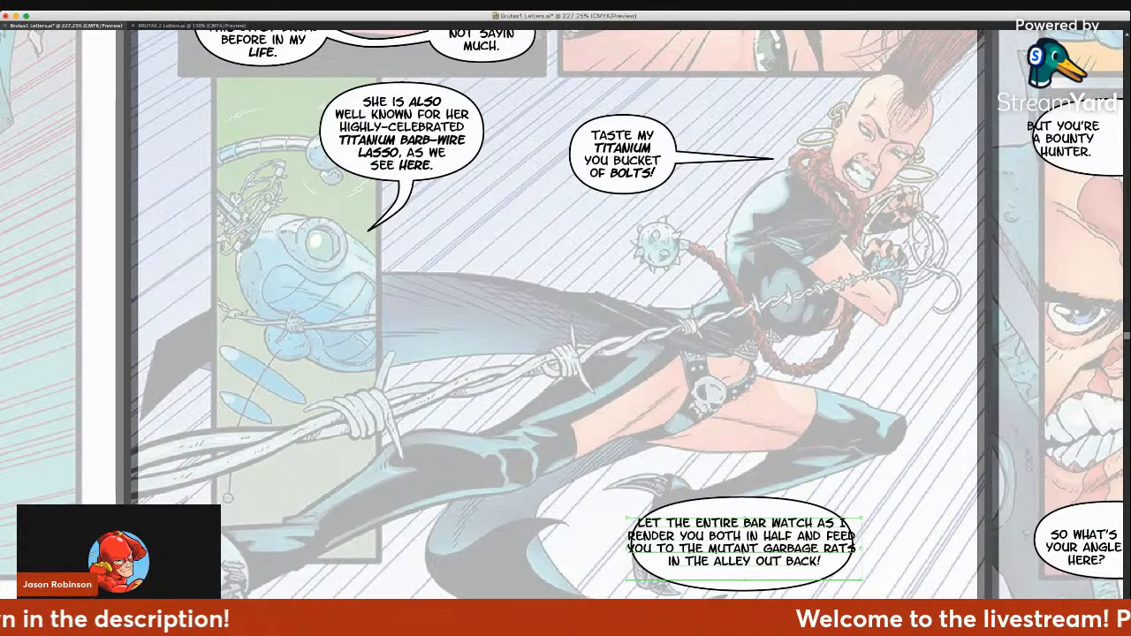
key(Return)
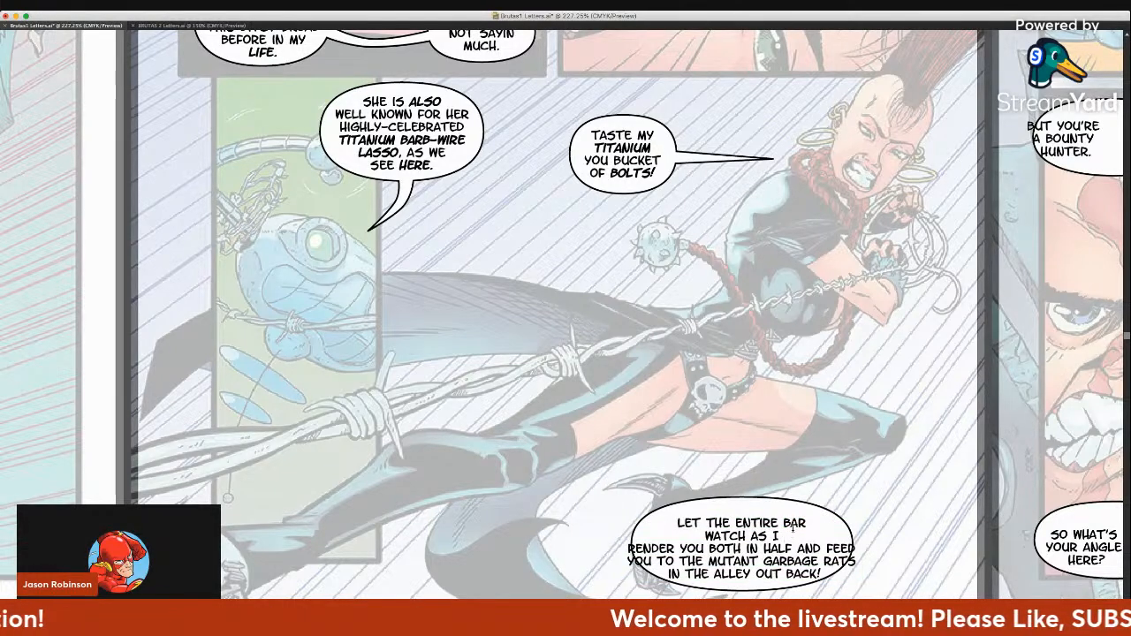
key(Delete)
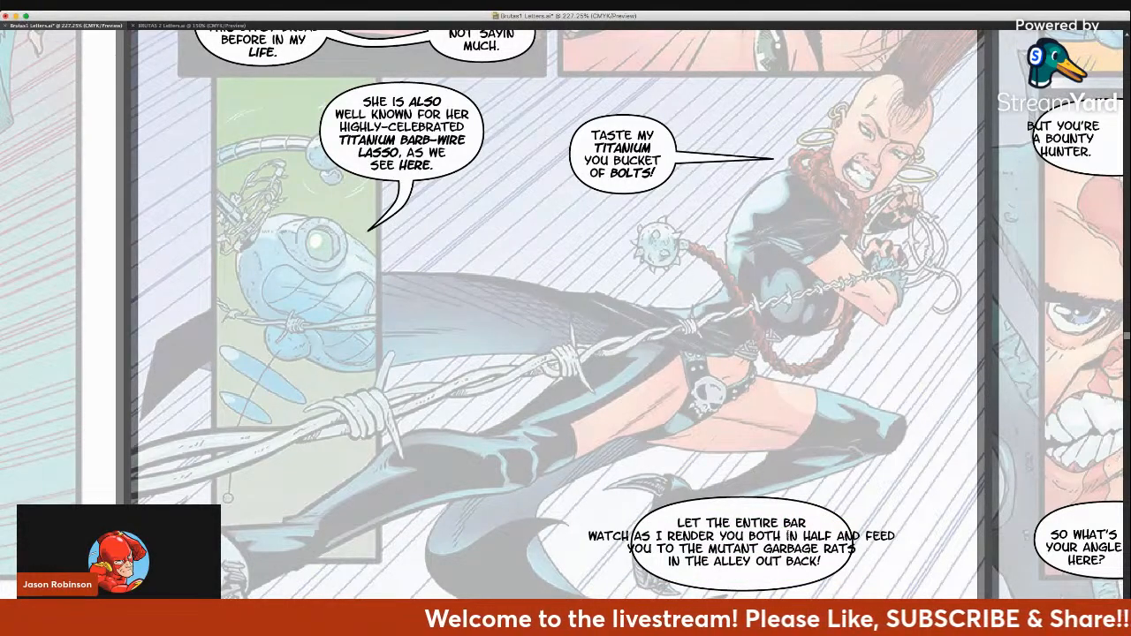
key(Return)
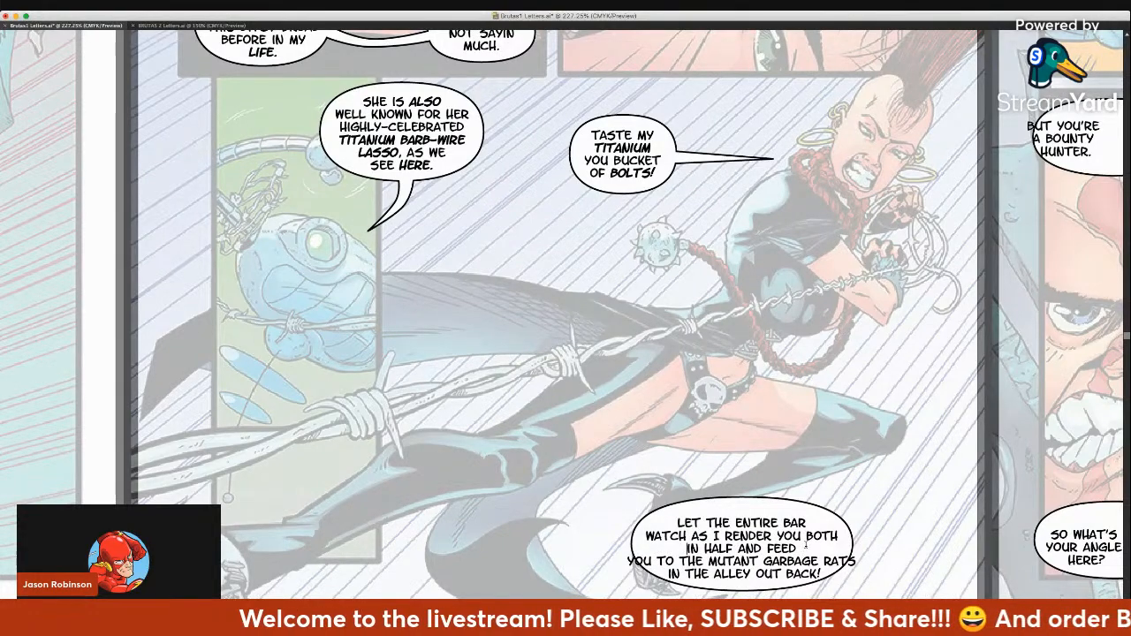
Rebreak the rest of the caption into "IN HALF AND FEED YOU TO THE", "MUTANT GARBAGE RATS IN" and "THE ALLEY OUT BACK!"
key(Delete)
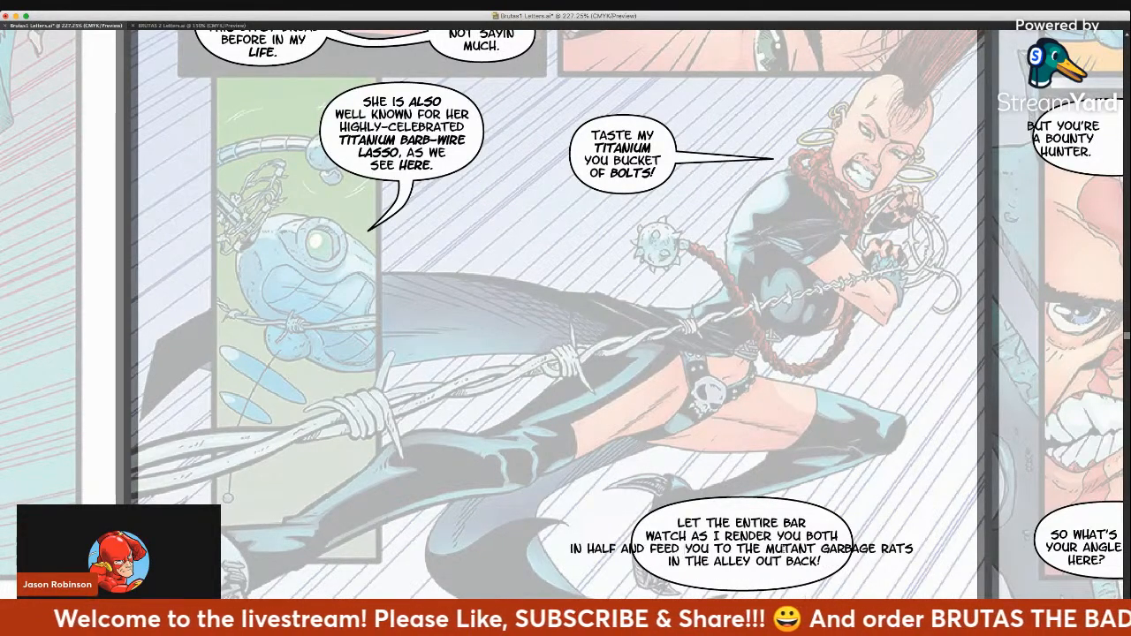
key(Return)
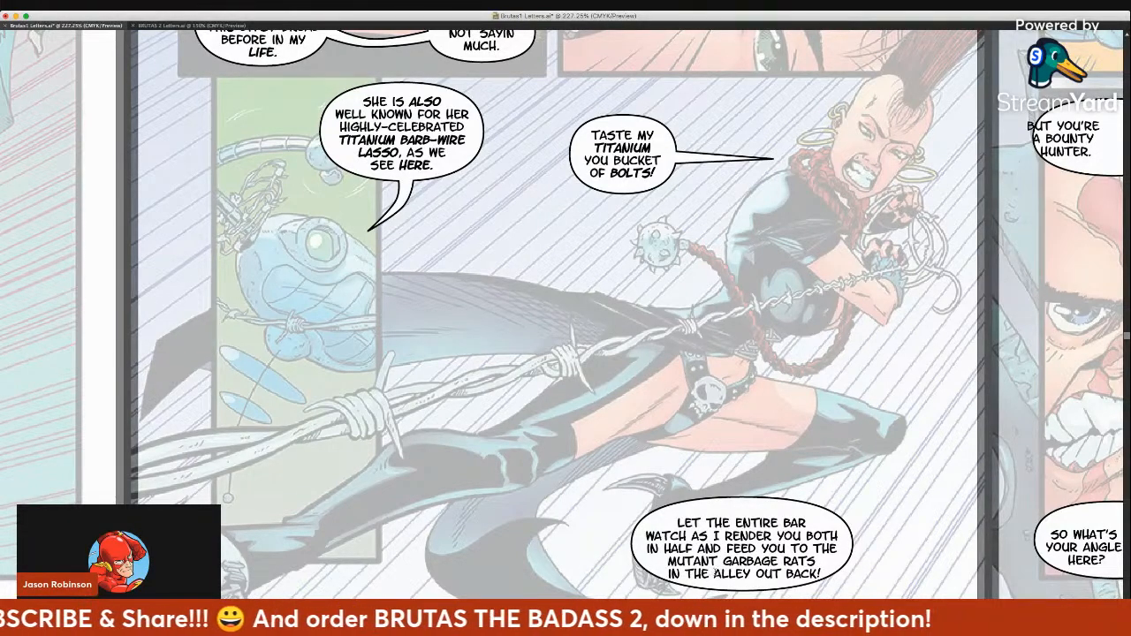
key(BackSpace)
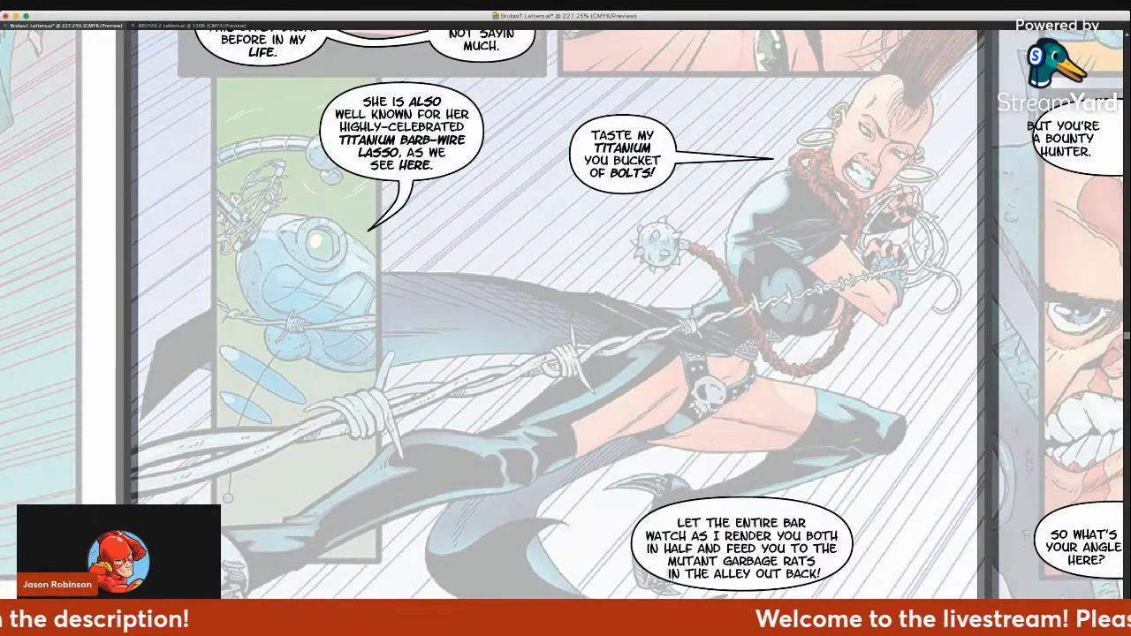
key(BackSpace)
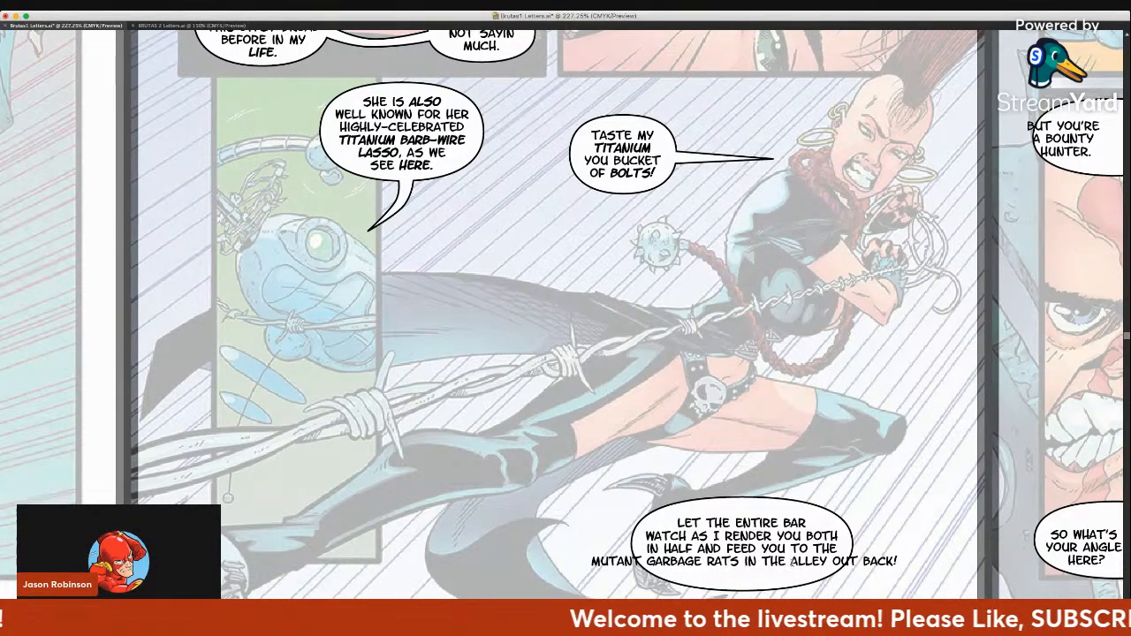
key(Return)
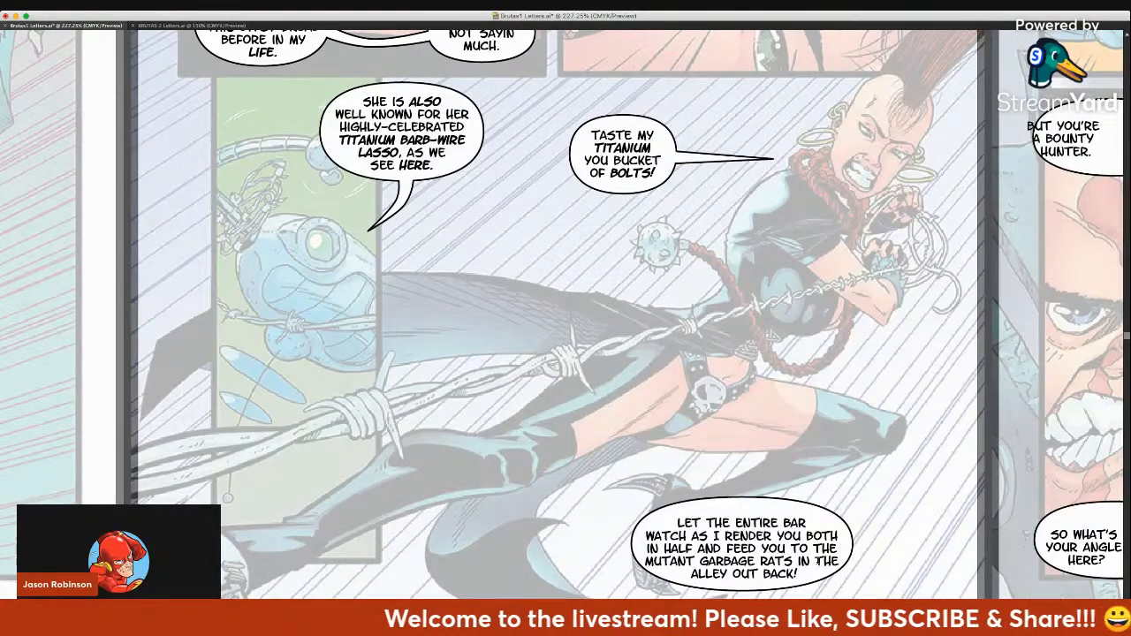
key(Return)
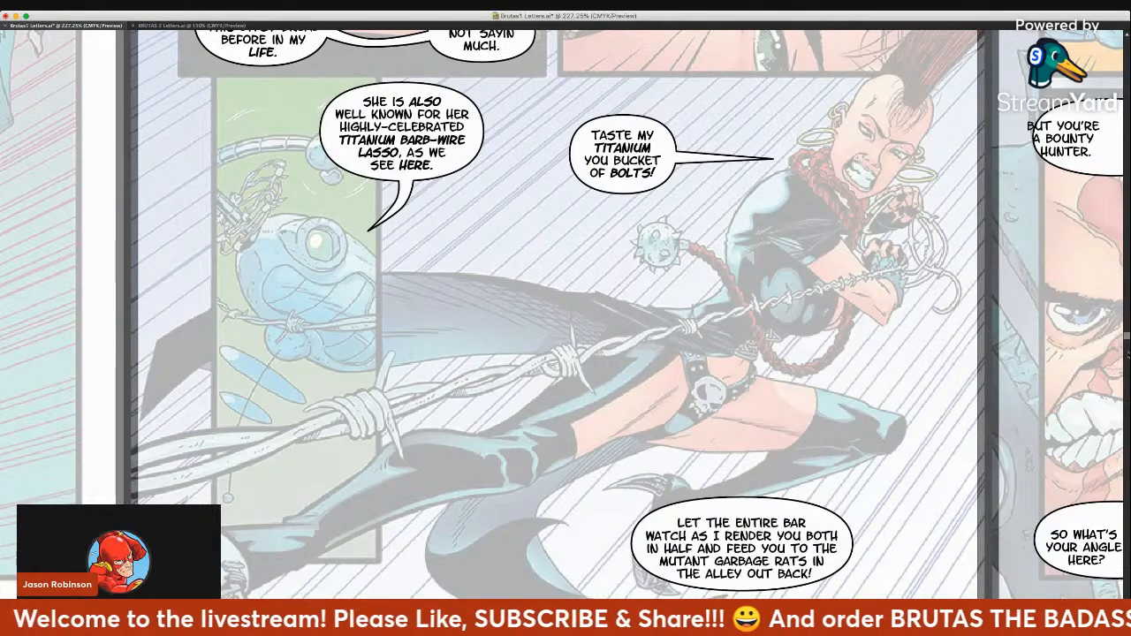
Center the "LET THE ENTIRE BAR" caption in its balloon, then shift balloon and text together up and right, clear of the clawed boot
scroll(1126, 337, down, 5)
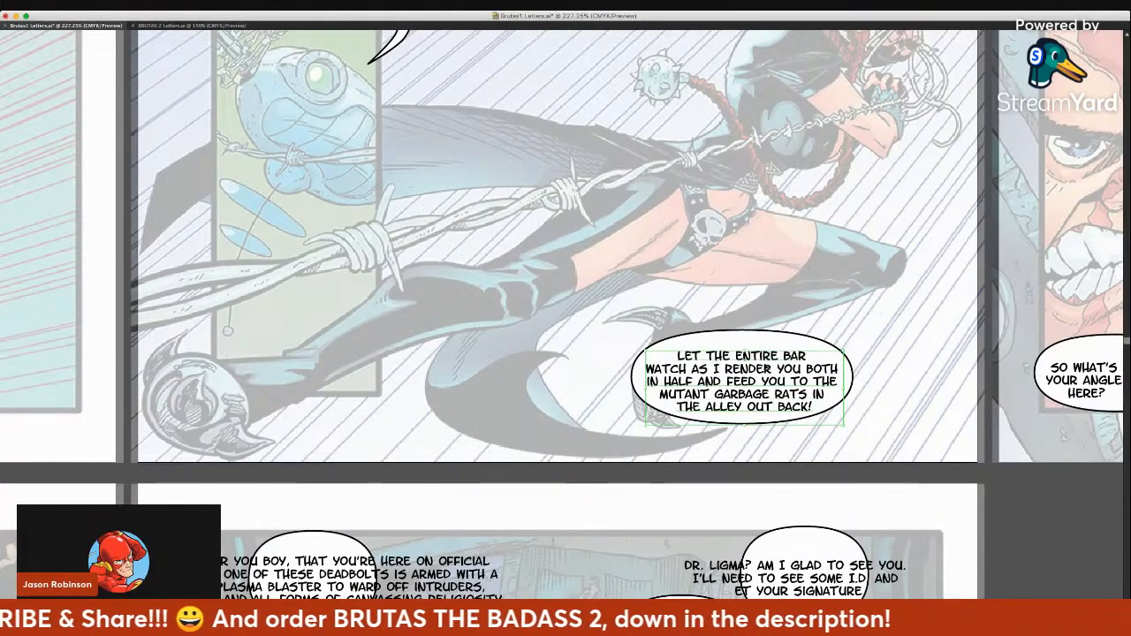
drag(705, 406, 705, 404)
drag(772, 371, 774, 368)
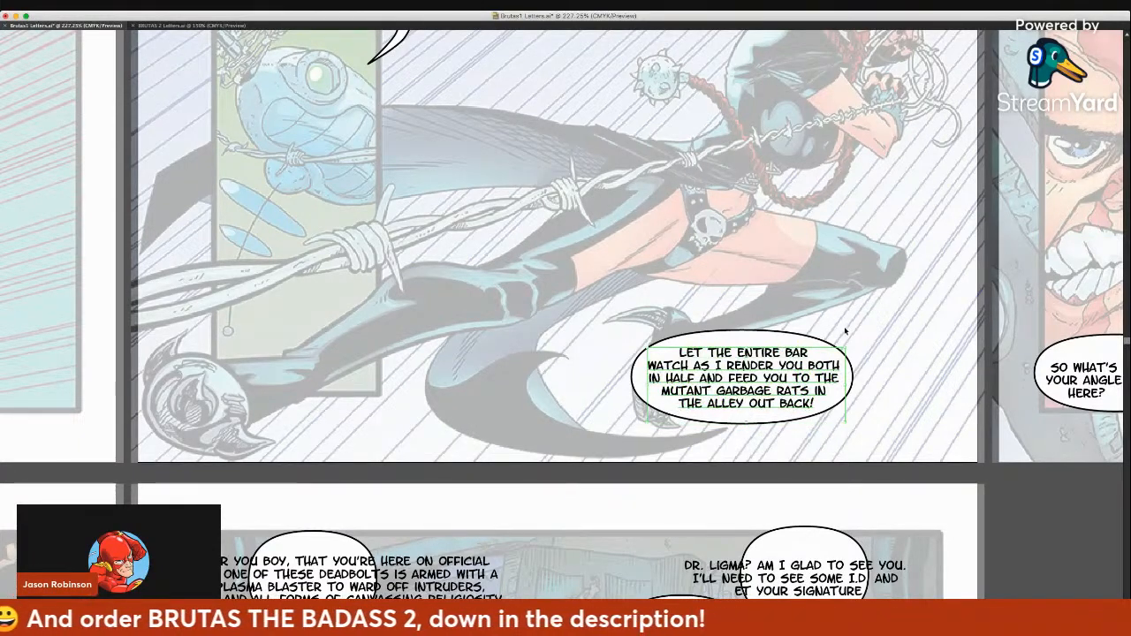
drag(846, 331, 869, 369)
click(847, 434)
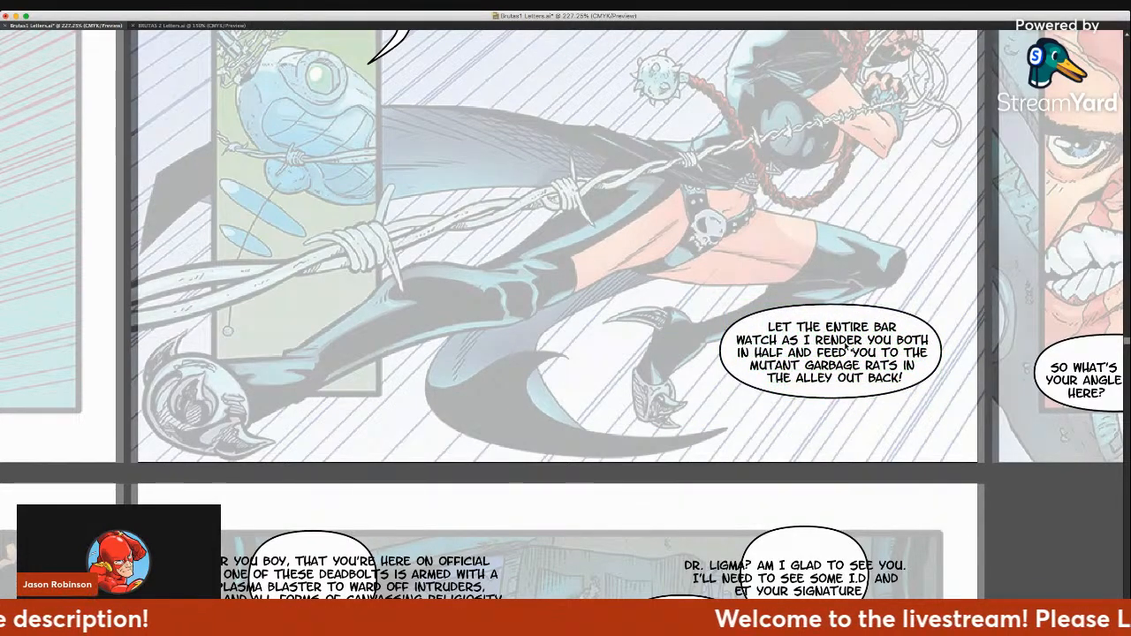
double_click(799, 341)
drag(777, 340, 736, 340)
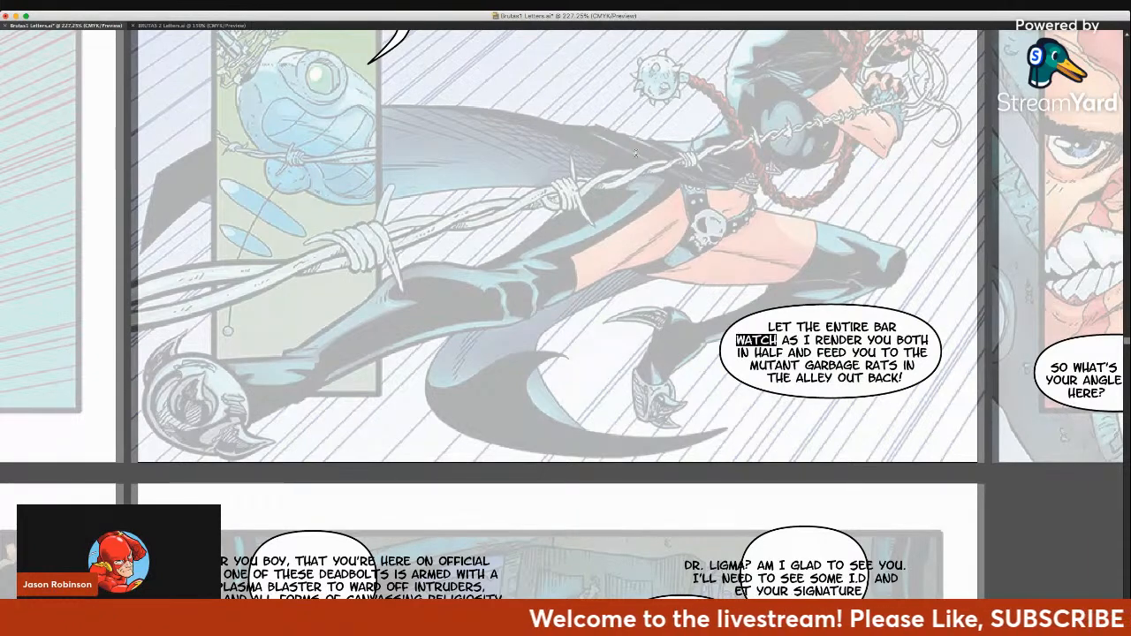
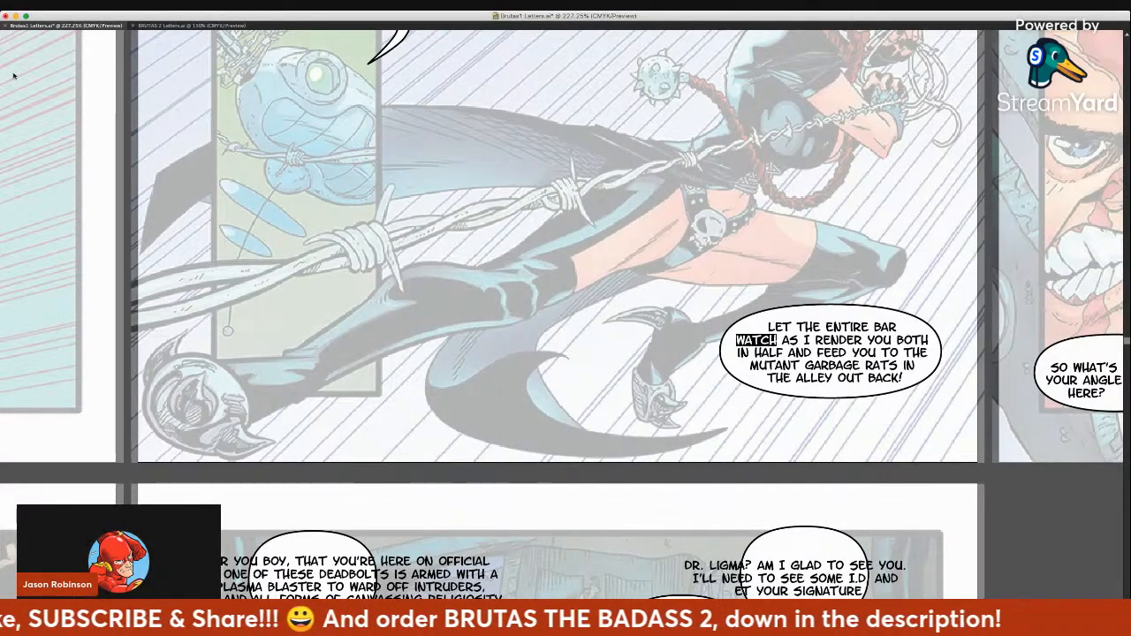
key(Escape)
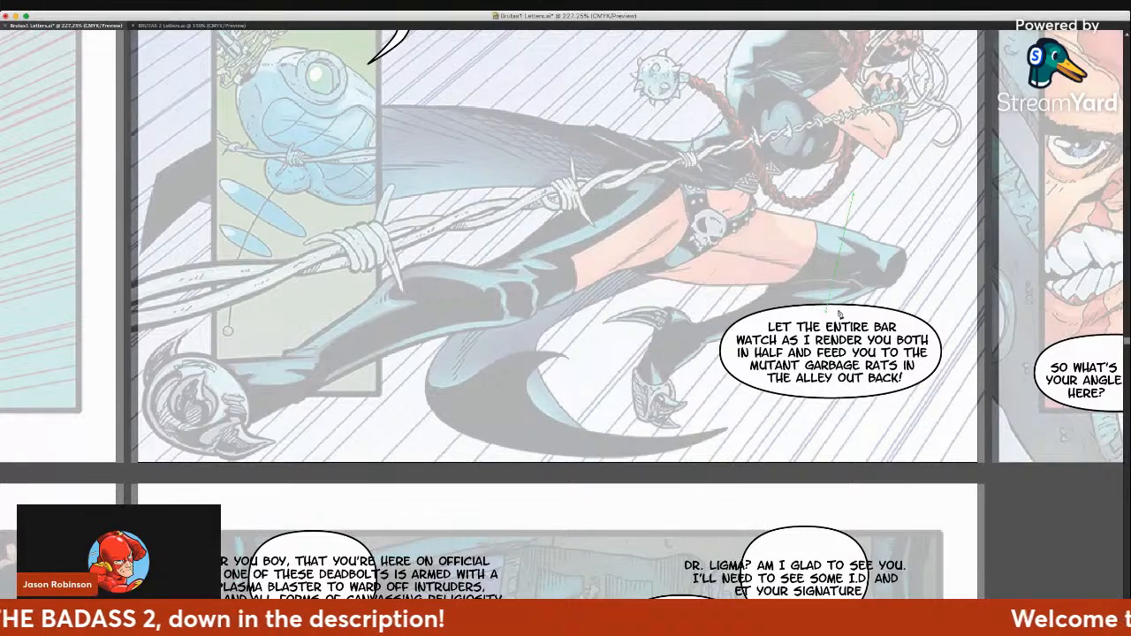
Draw a straight, white-filled pointed tail from the top of the "LET THE ENTIRE BAR" balloon toward the woman, and nudge the caption slightly left and up
drag(841, 316, 855, 198)
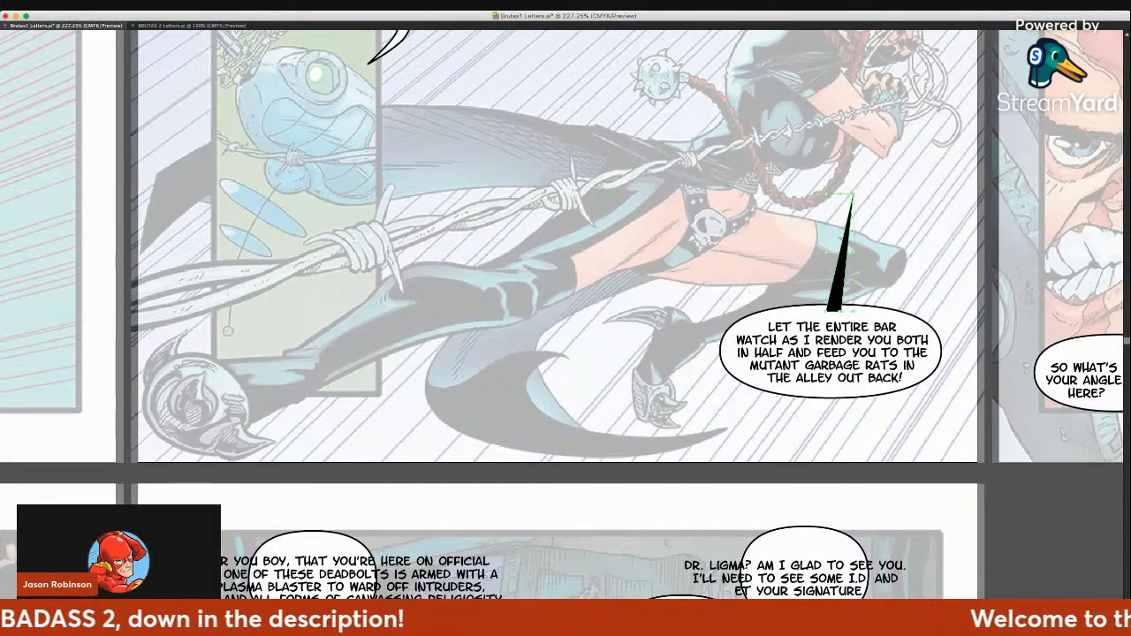
key(d)
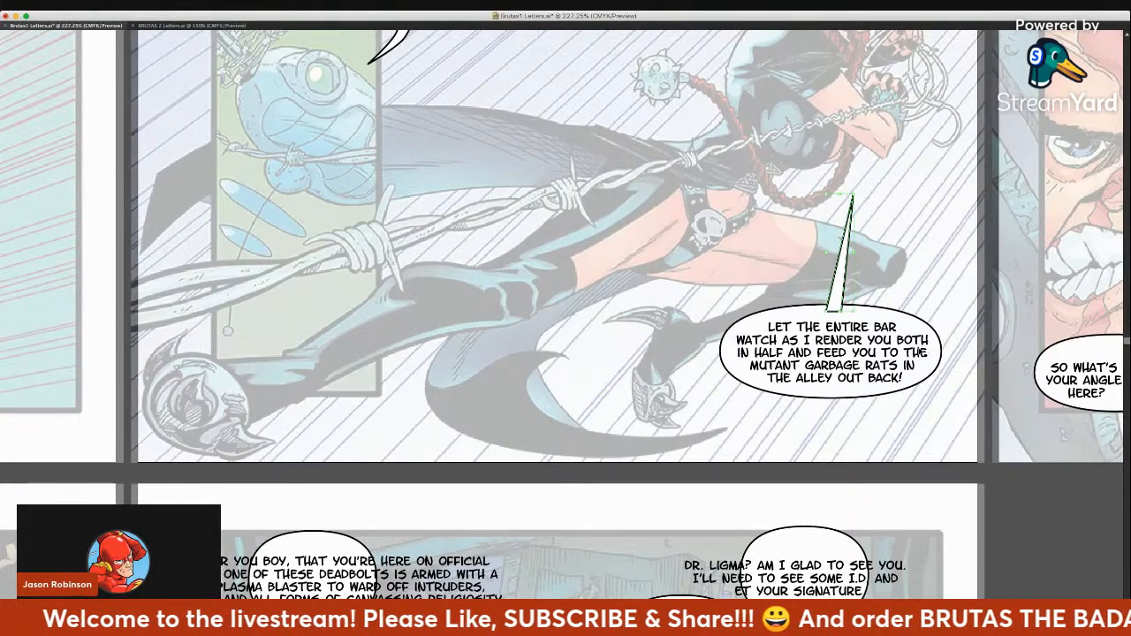
click(923, 369)
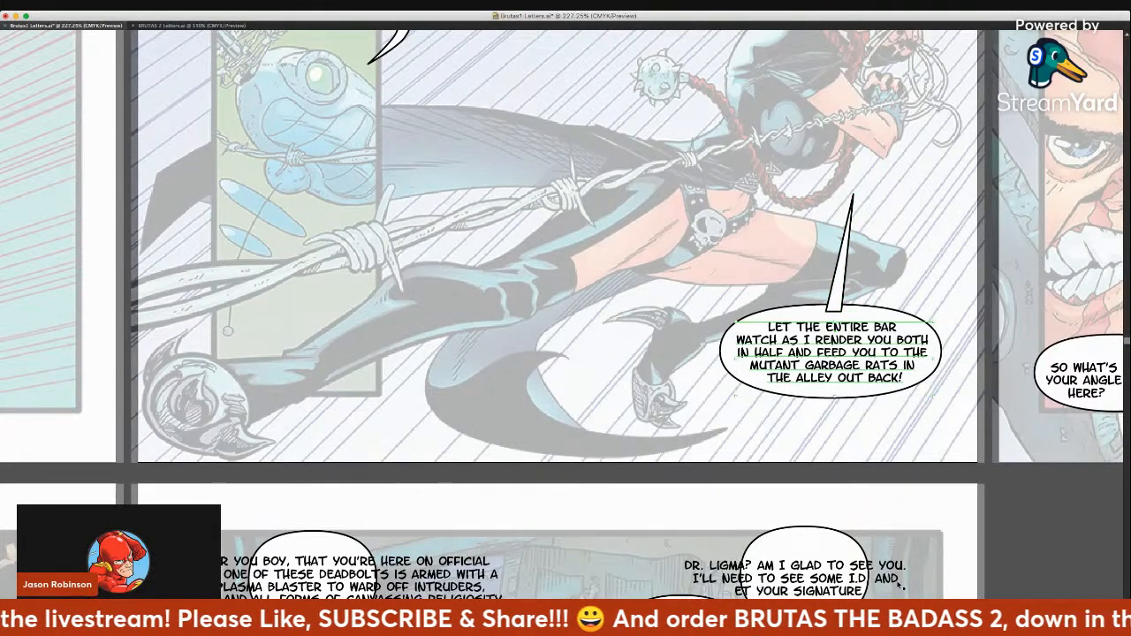
key(Left)
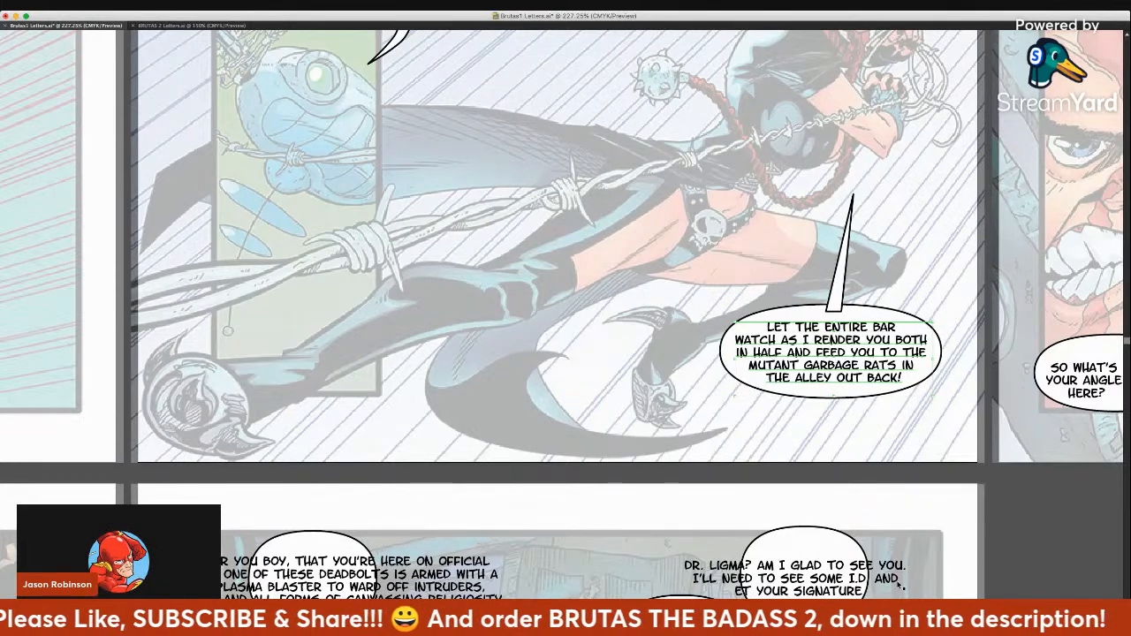
key(Left)
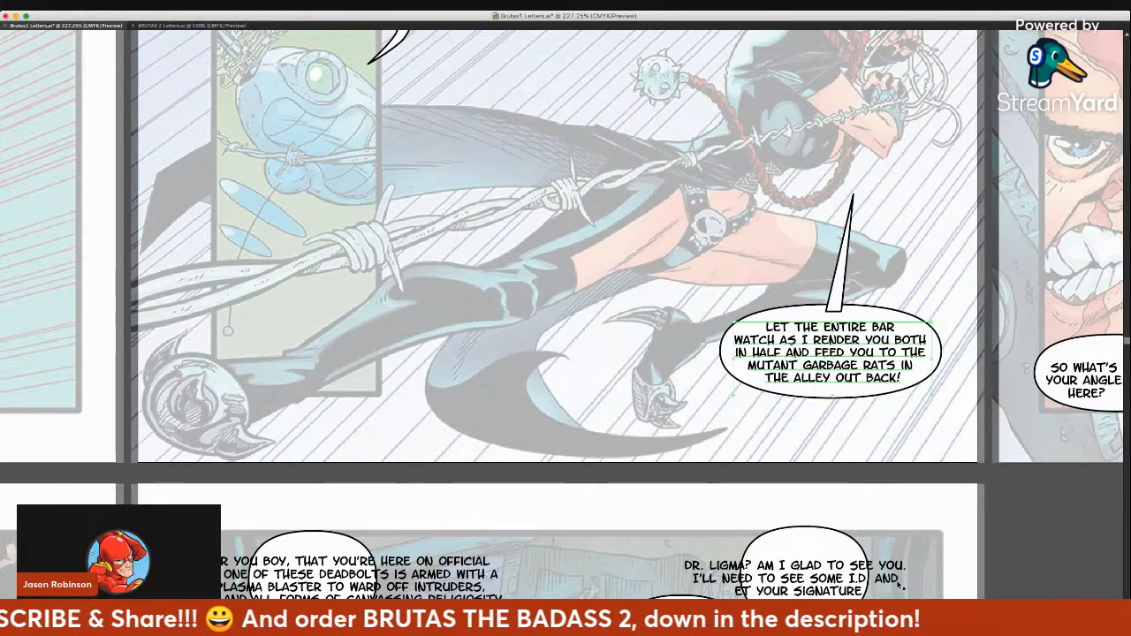
key(Up)
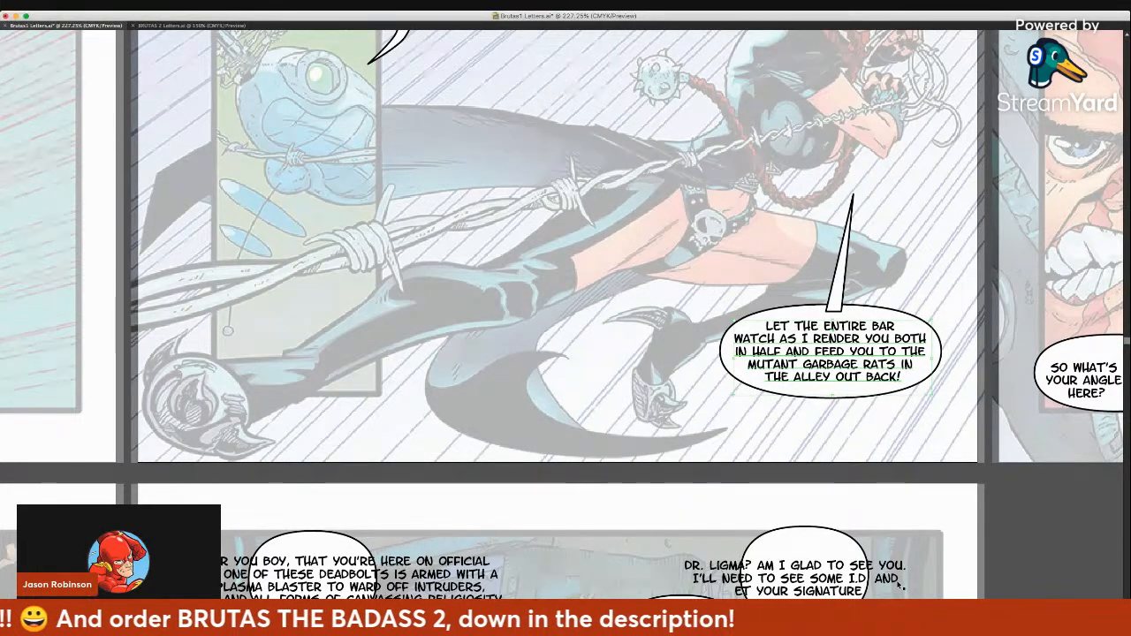
Merge the "LET THE ENTIRE BAR" balloon and its tail into a single shape on the balloons' layer, behind the caption
click(866, 306)
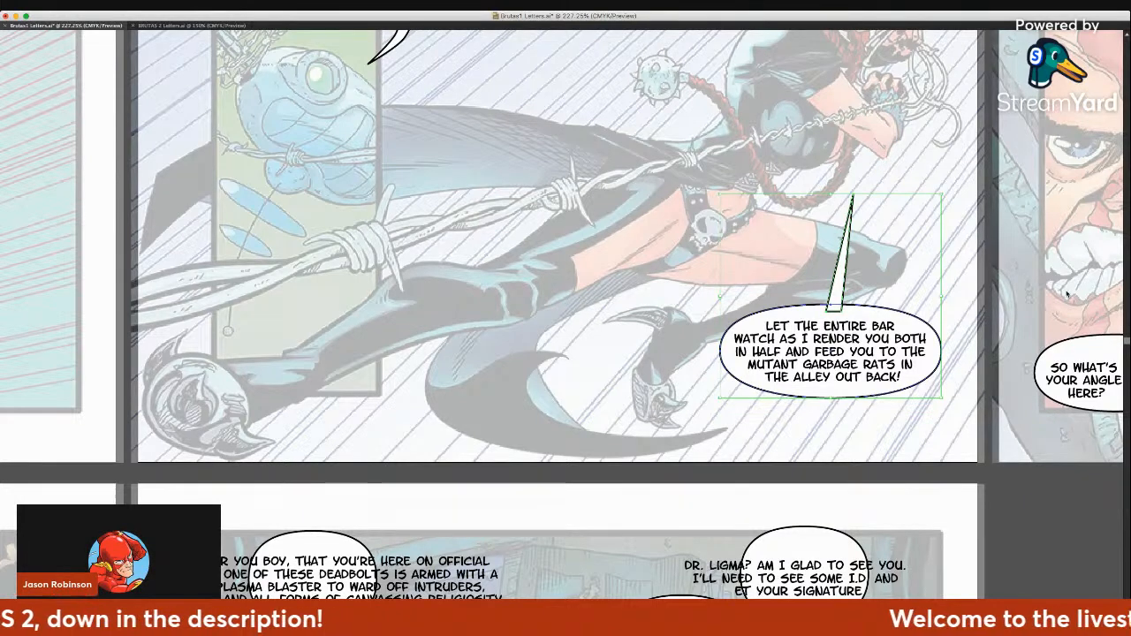
key(Delete)
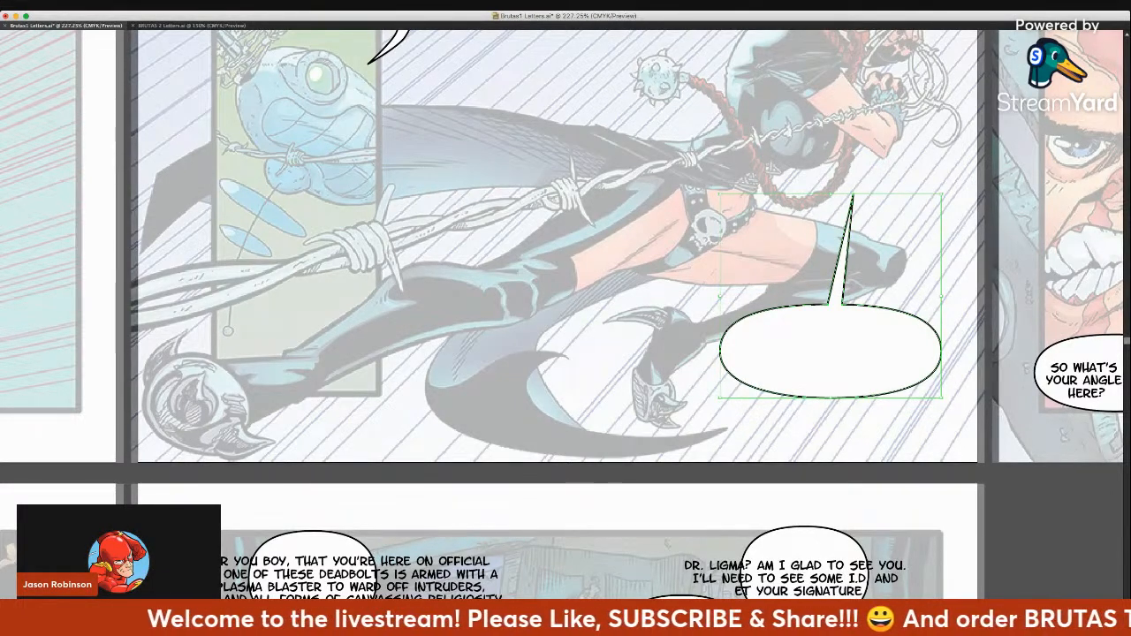
text(LET THE ENTIRE BAR WATCH AS I RENDER YOU BOTH IN HALF AND FEED YOU TO THE MUTANT GARBAGE RATS IN THE ALLEY OUT BACK!)
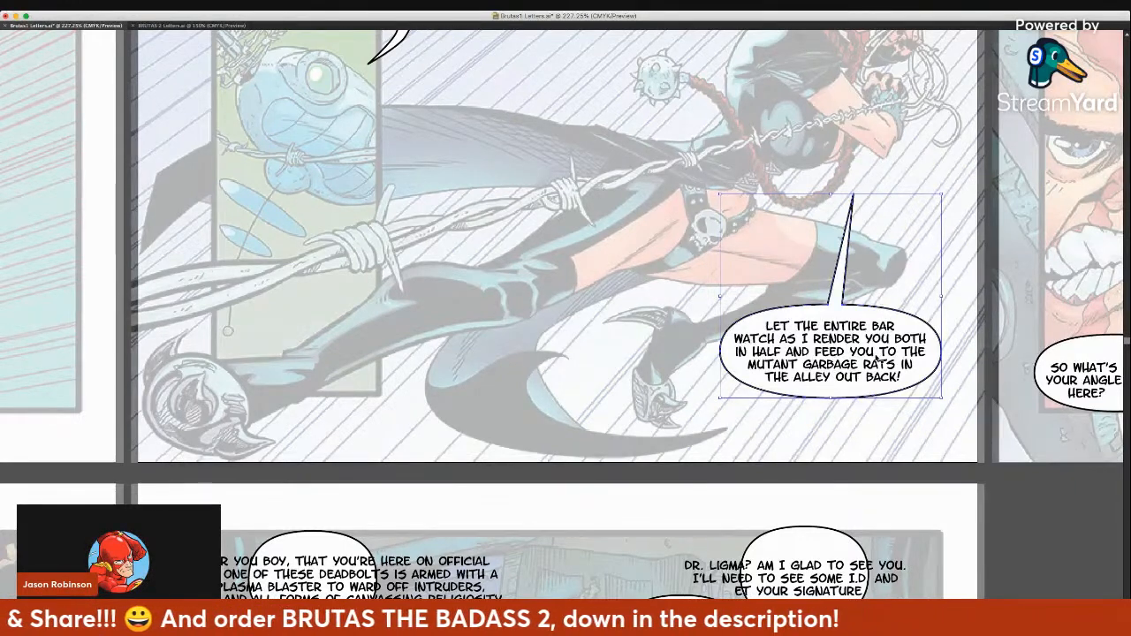
key(super+shift+a)
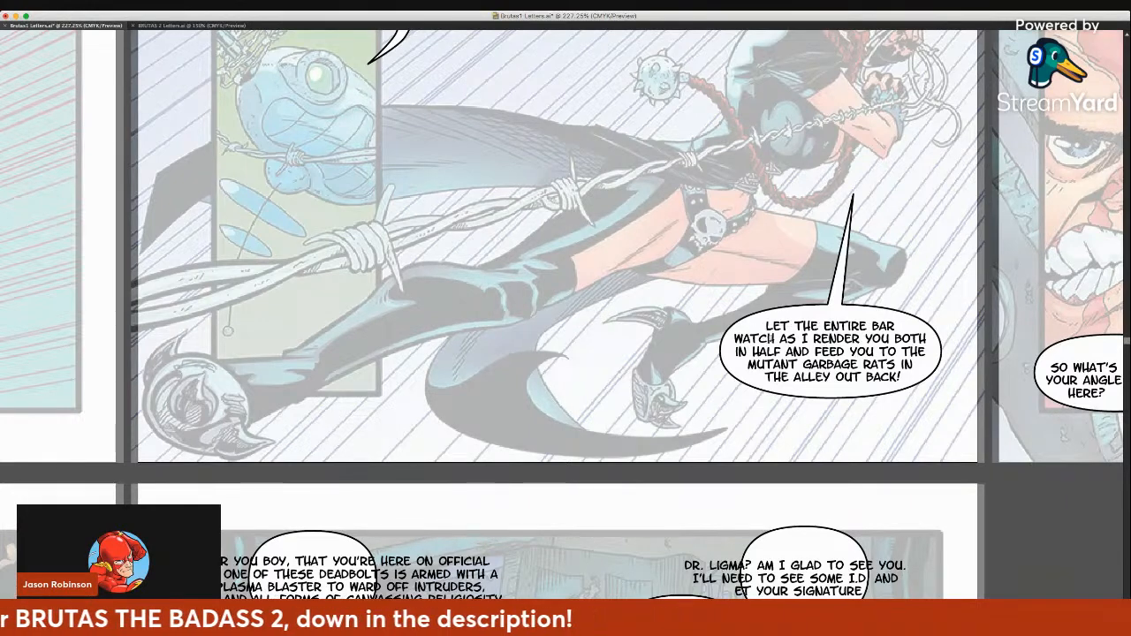
Emphasize "WATCH", "IN HALF", "FEED" and "BACK!" in bold italic in the "LET THE ENTIRE BAR" caption
double_click(772, 339)
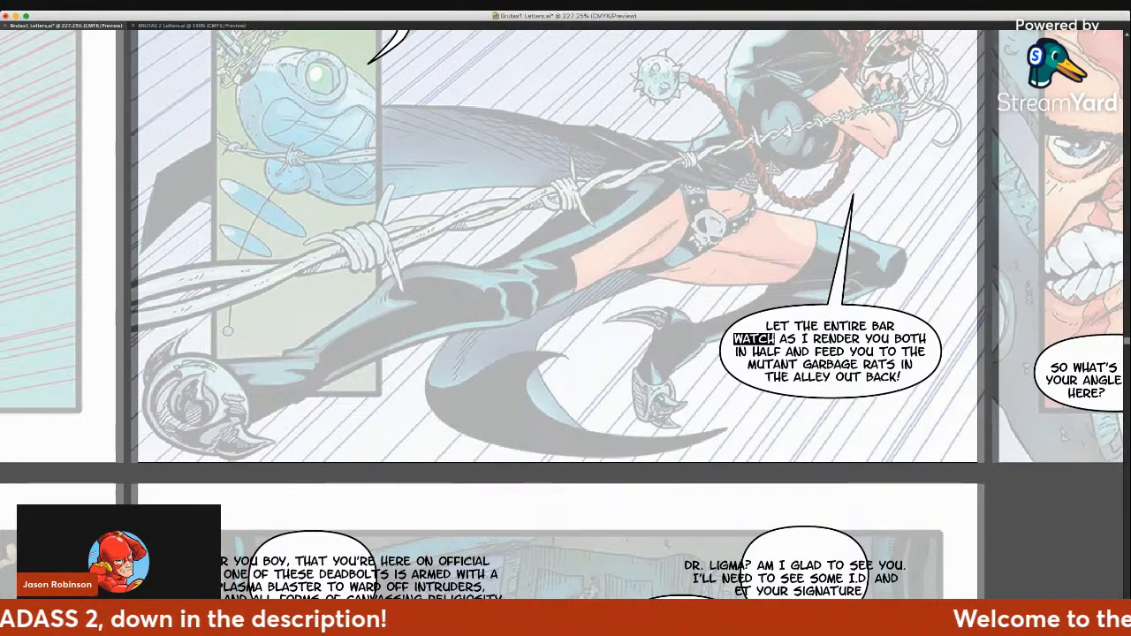
click(401, 35)
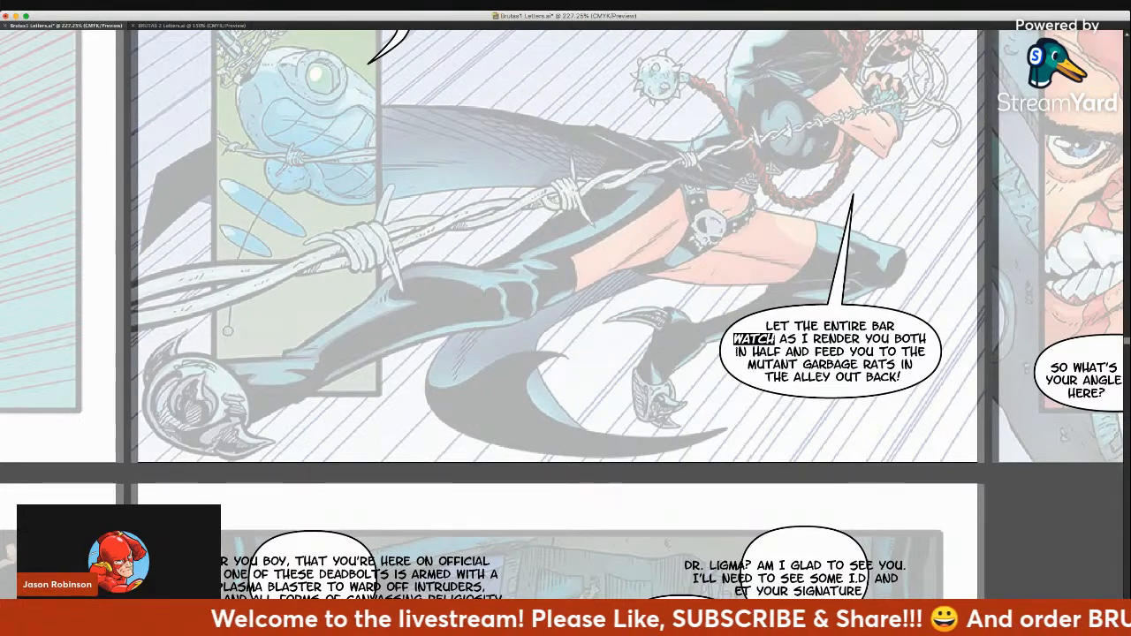
drag(734, 351, 781, 352)
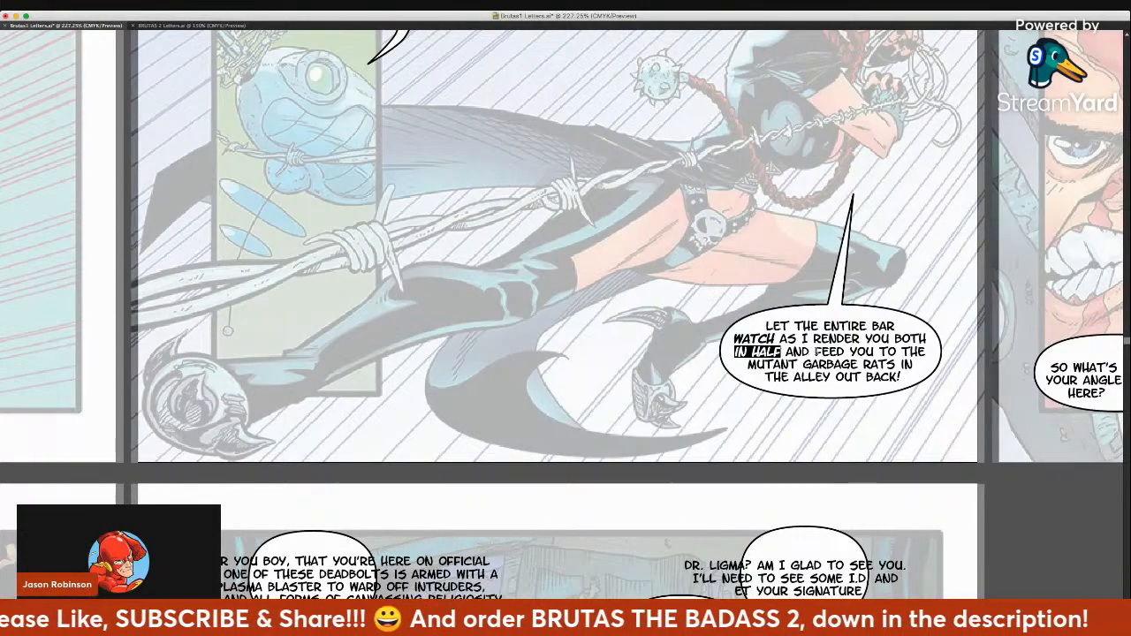
drag(814, 351, 843, 352)
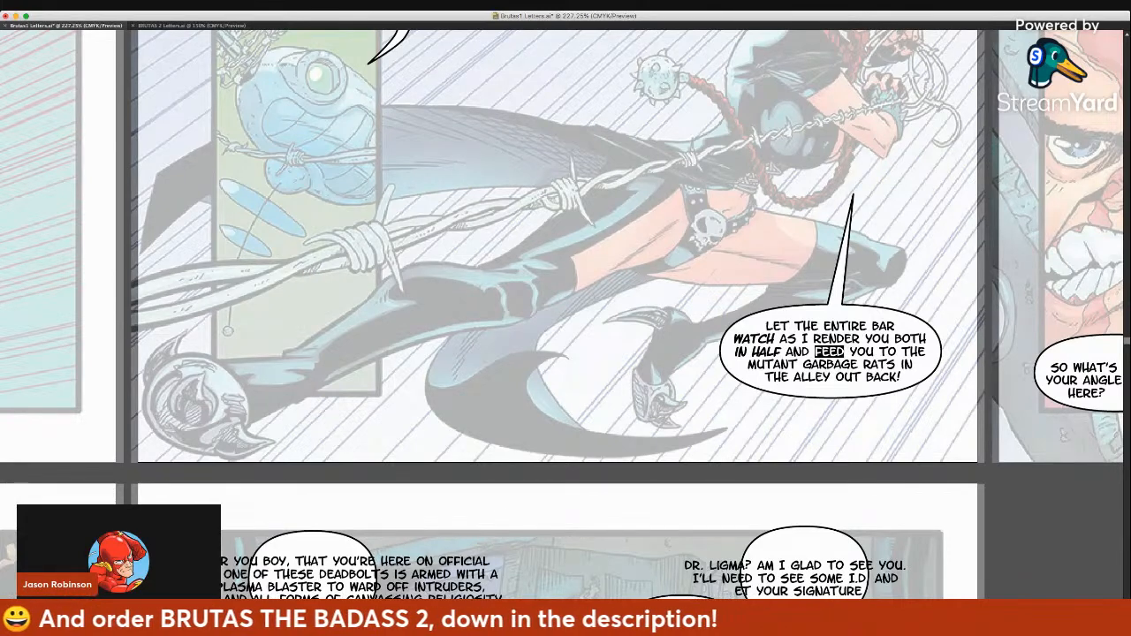
click(403, 32)
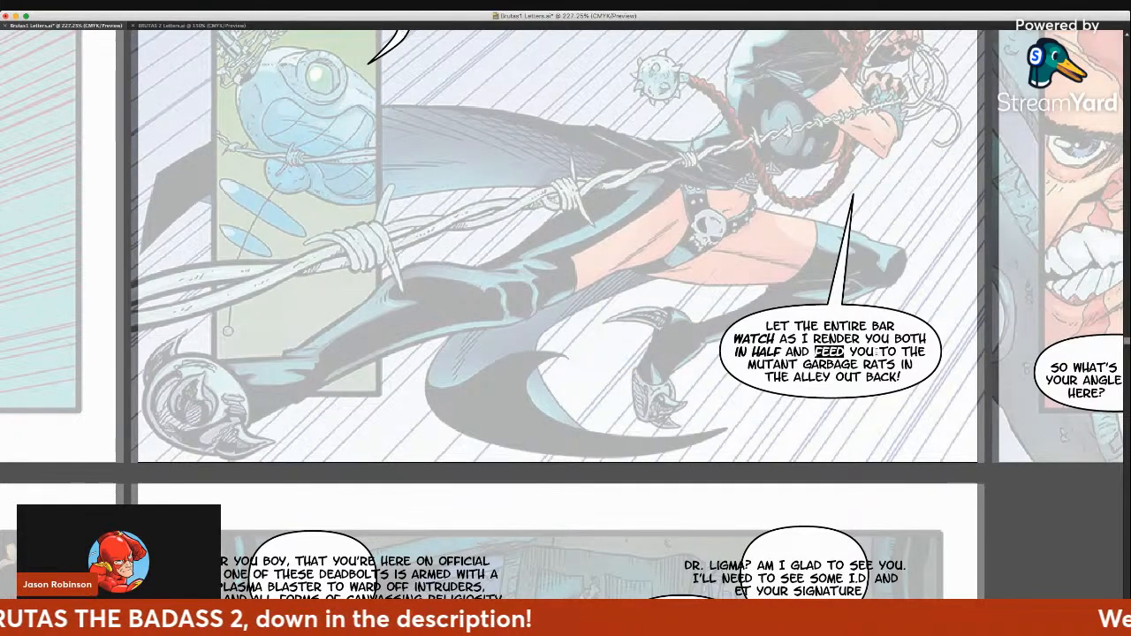
click(877, 354)
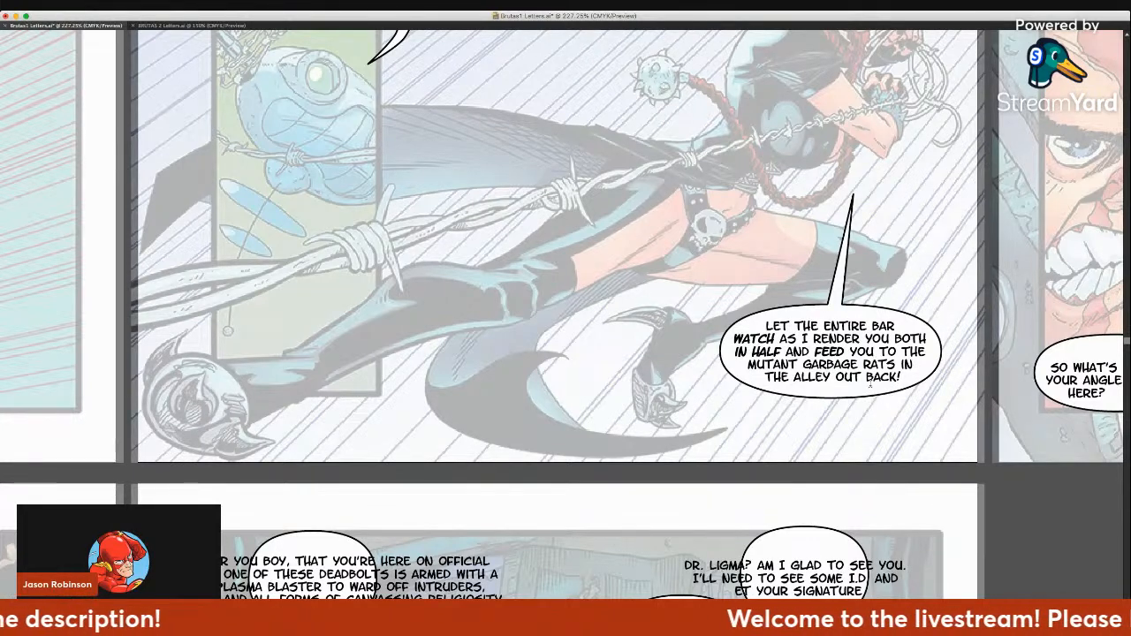
drag(864, 378, 903, 378)
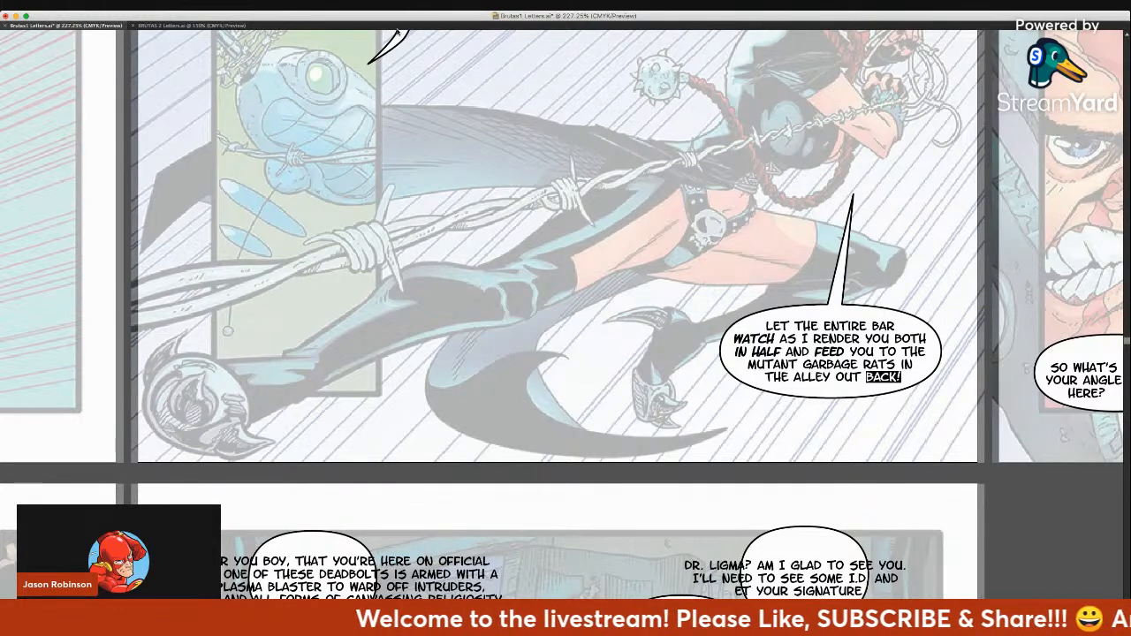
click(401, 34)
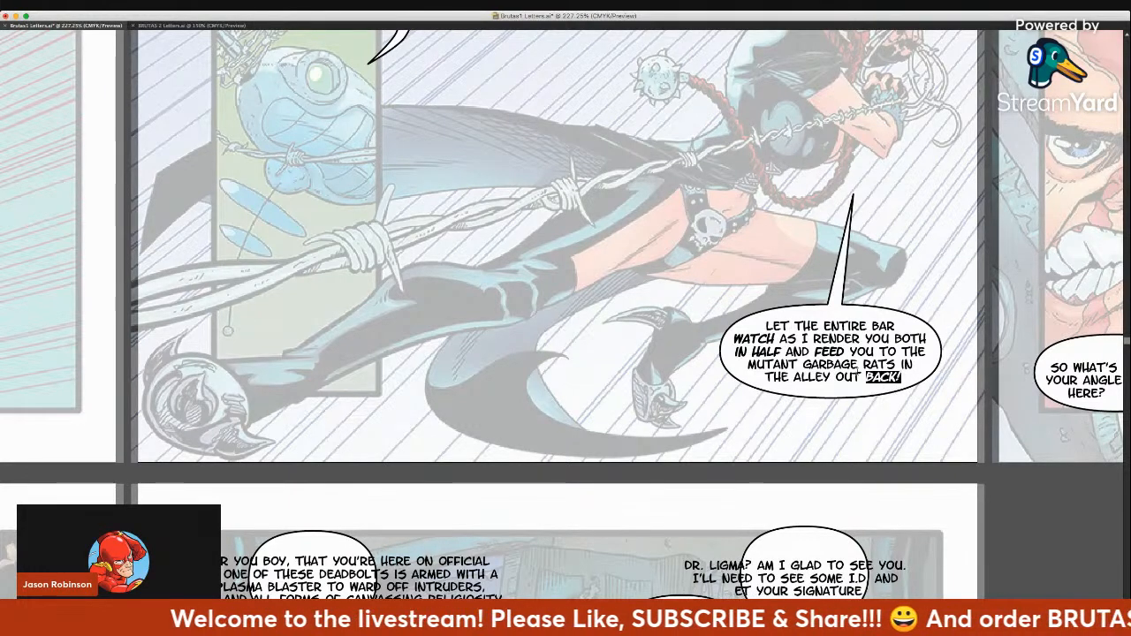
Shift the "LET THE ENTIRE BAR" balloon, with its tail and caption, slightly down toward the panel's lower edge
super+click(863, 475)
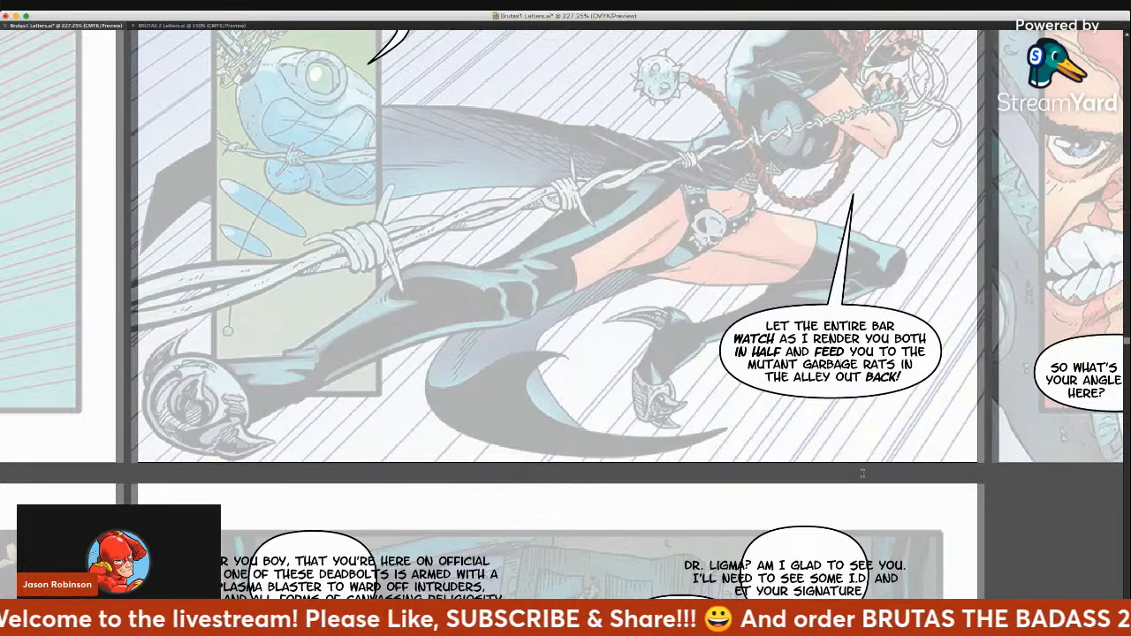
key(super+0)
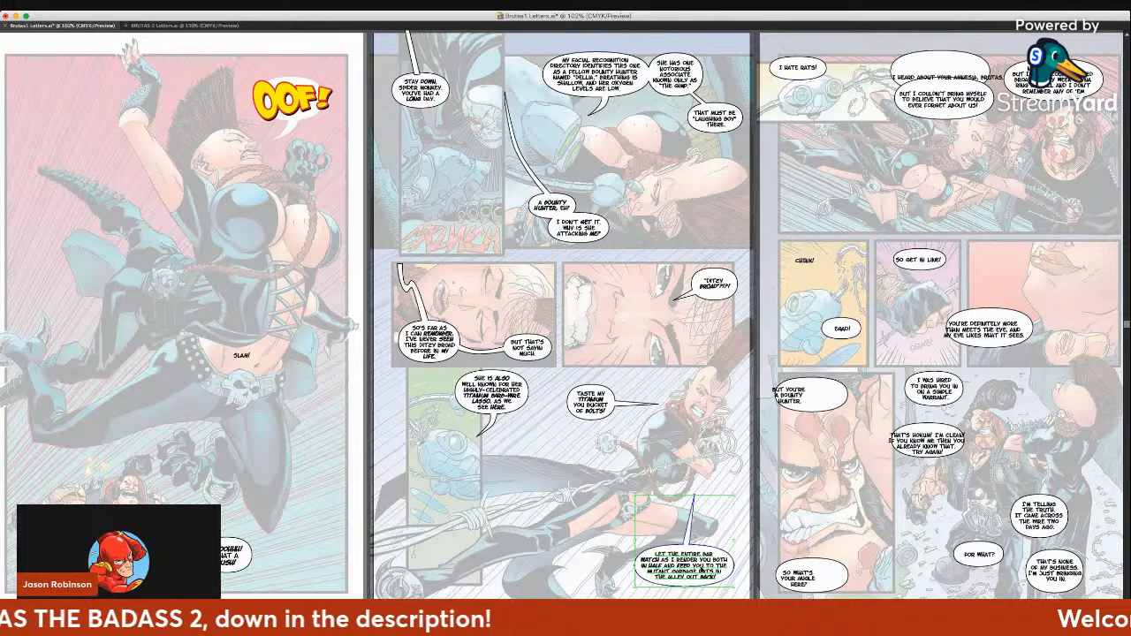
drag(703, 571, 701, 583)
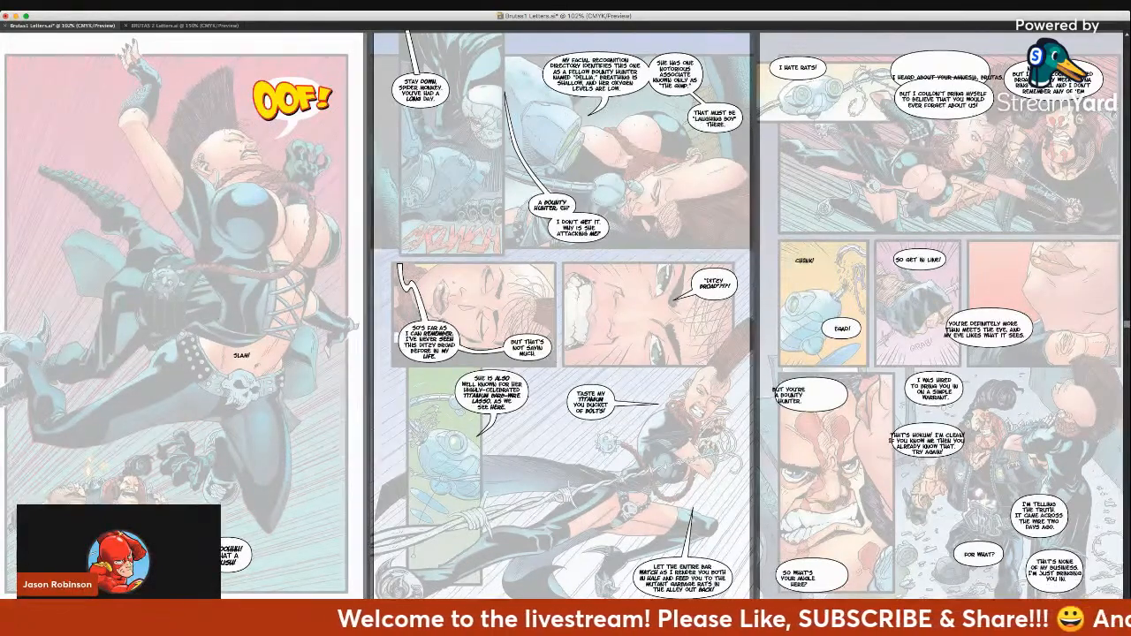
Break the "I HEARD ABOUT YOUR AMNESIA, BRUTAS." caption into three lines and move it up into its balloon
scroll(562, 298, right, 6)
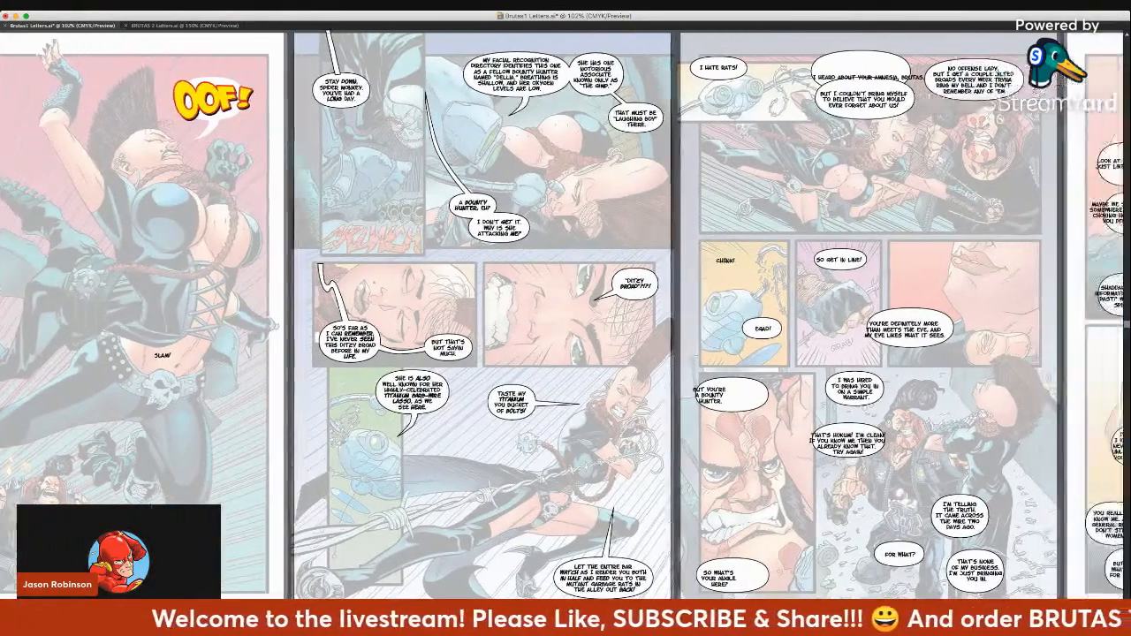
scroll(563, 297, right, 2)
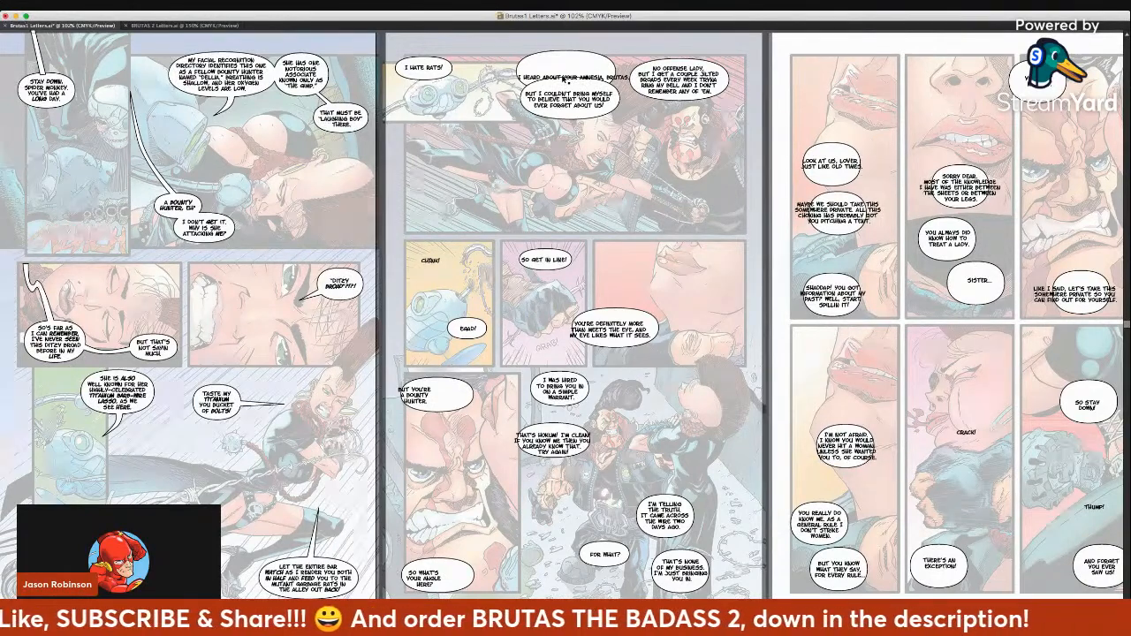
key(Return)
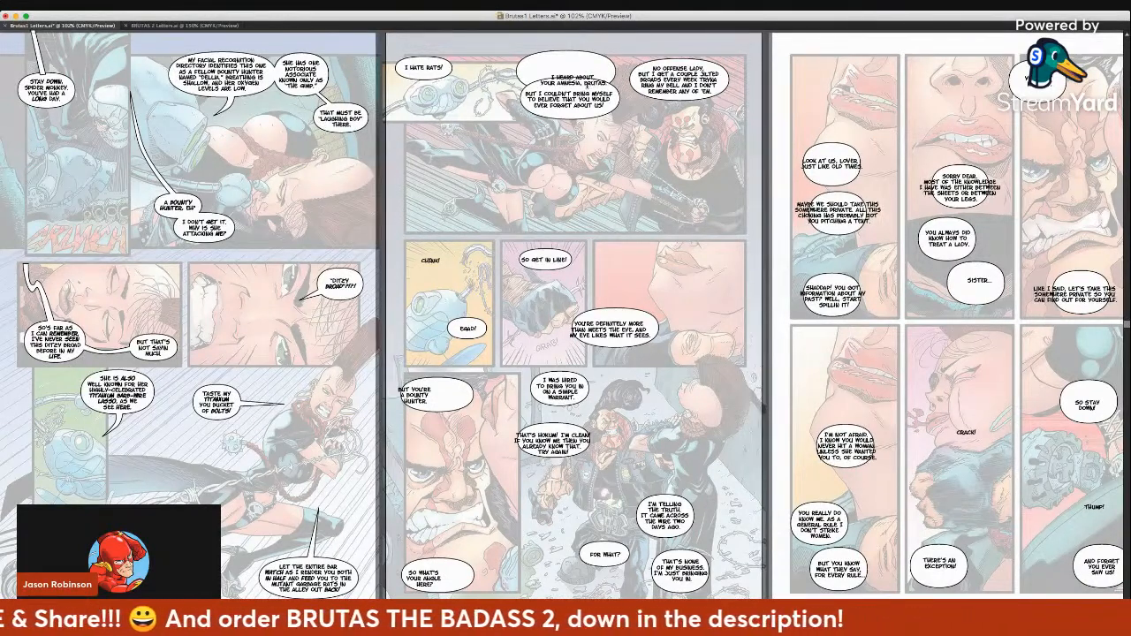
key(Return)
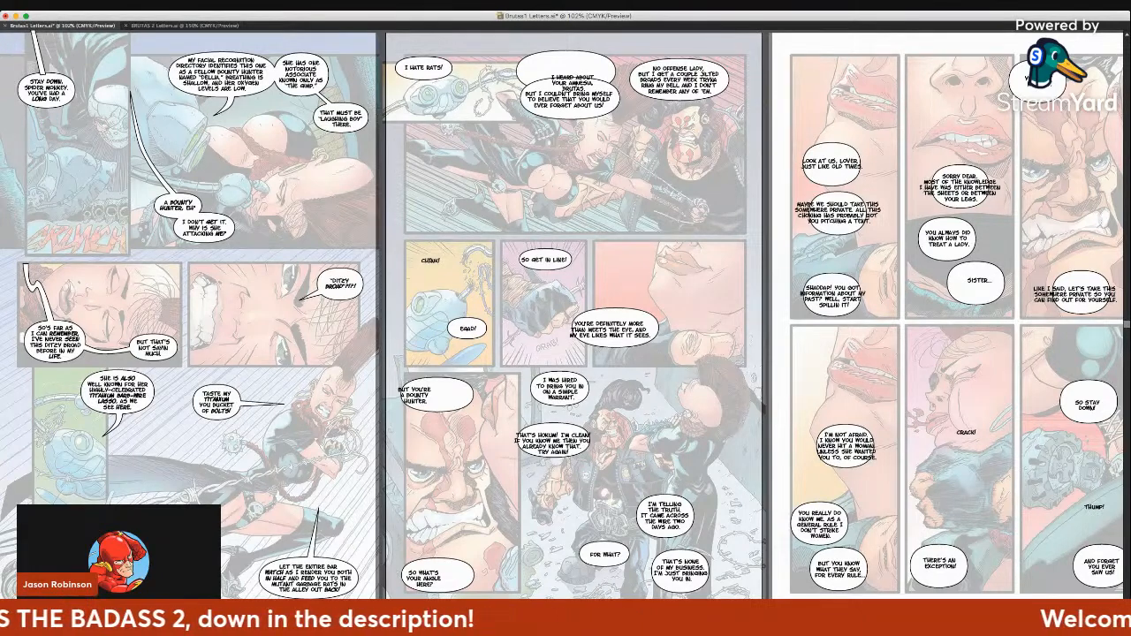
drag(605, 97, 569, 67)
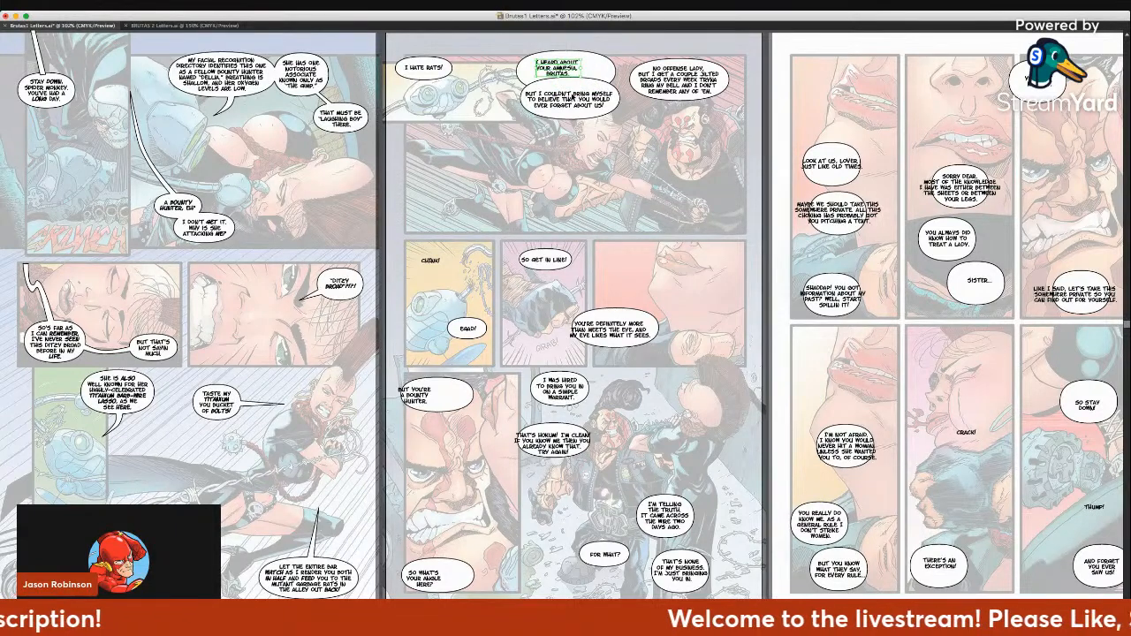
Rebreak the "BUT I COULDN'T" caption into four lines, starting new lines at "BRING", "THAT" and "FORGET"
click(575, 98)
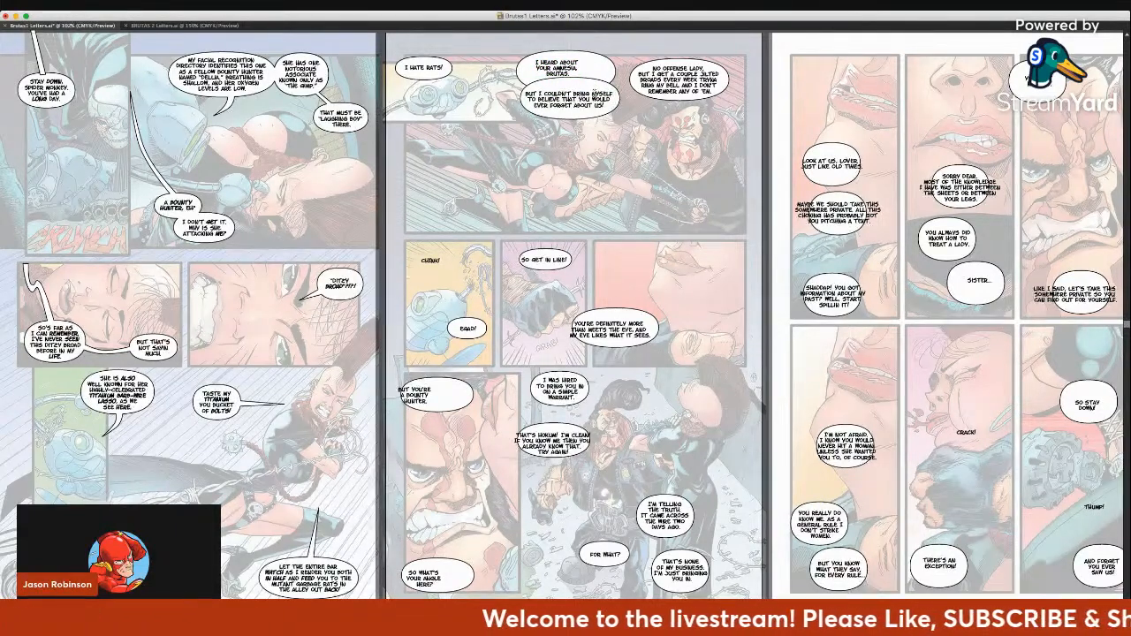
key(Return)
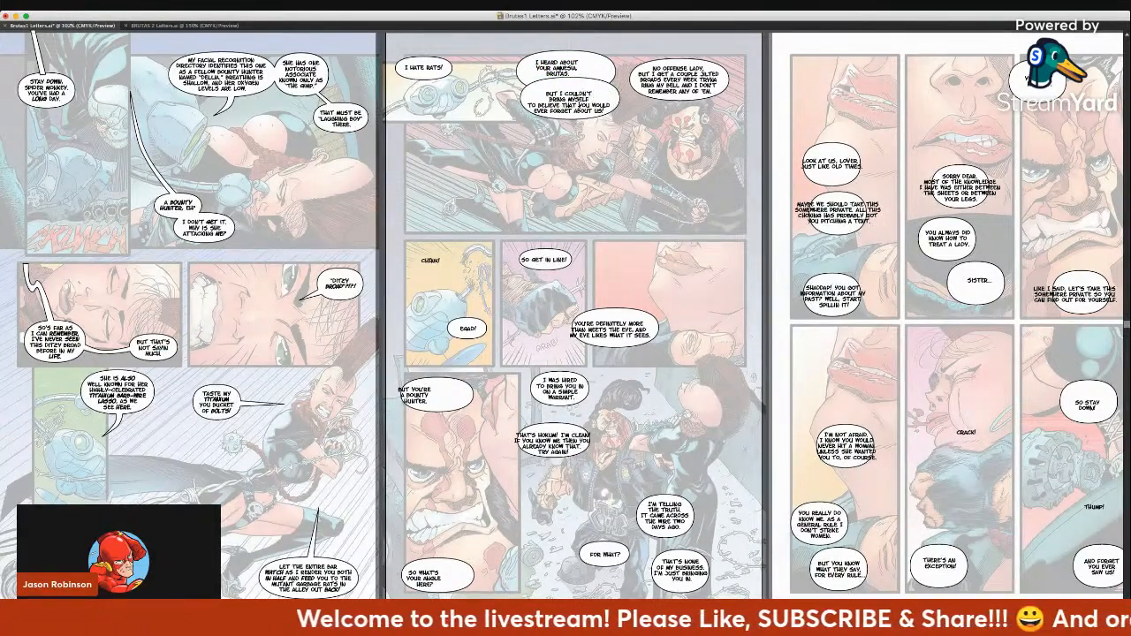
key(Return)
key(Return)
key(BackSpace)
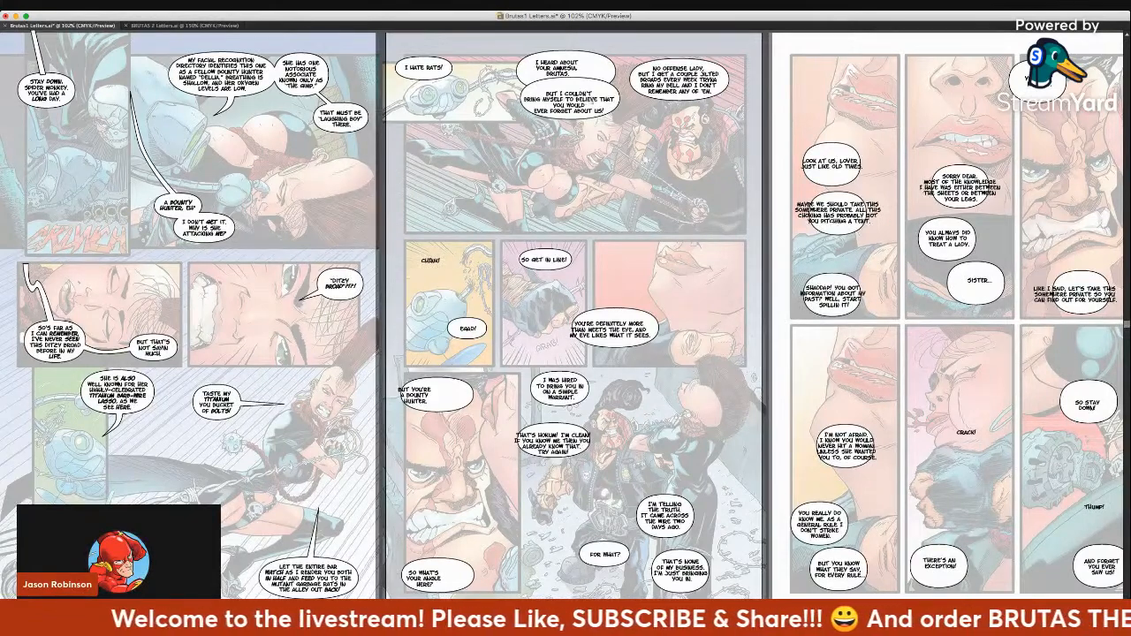
key(Return)
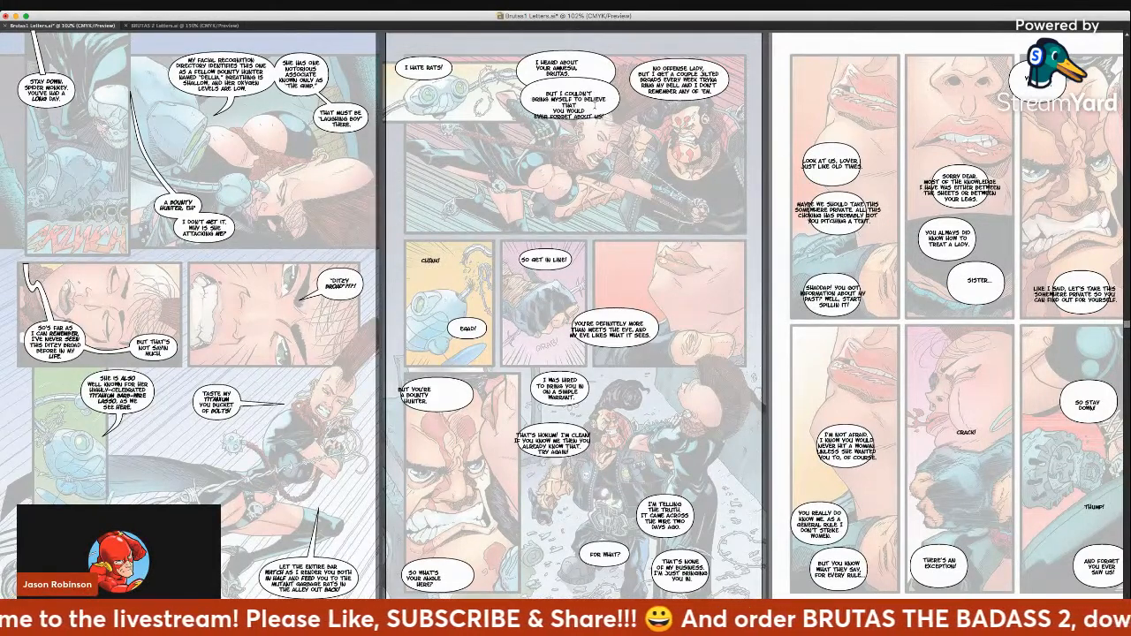
click(584, 103)
key(Delete)
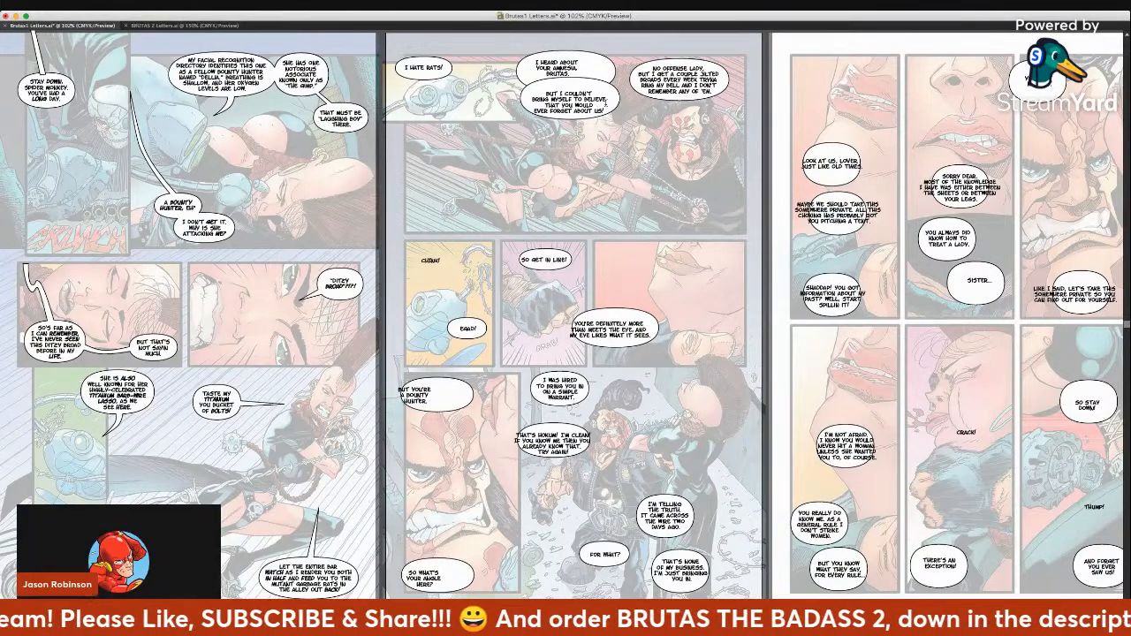
click(598, 104)
key(Delete)
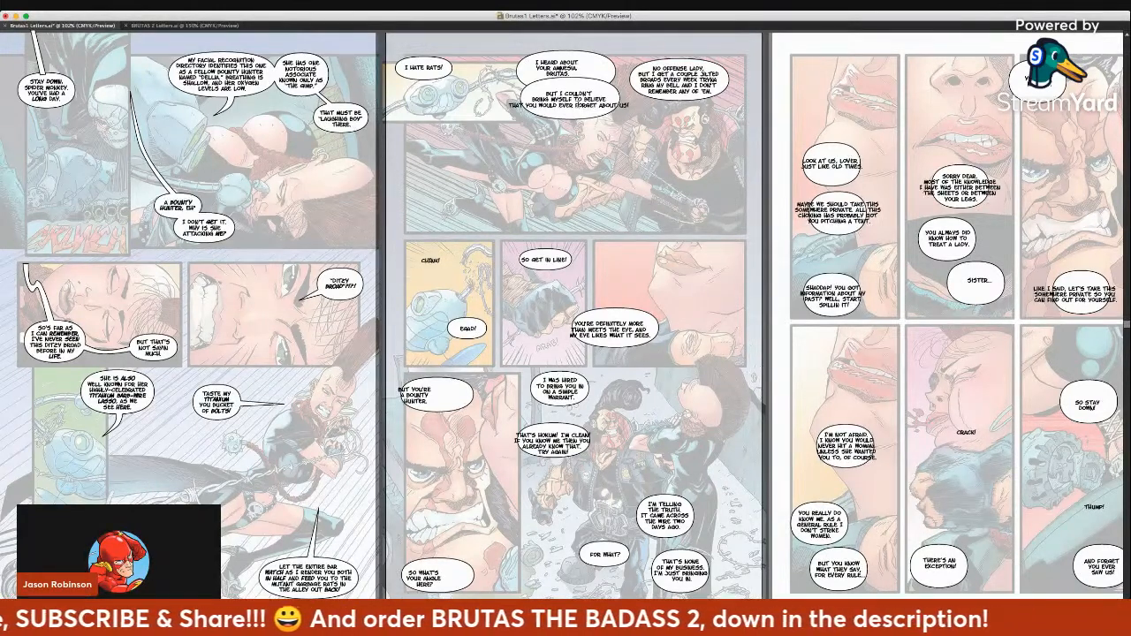
key(Return)
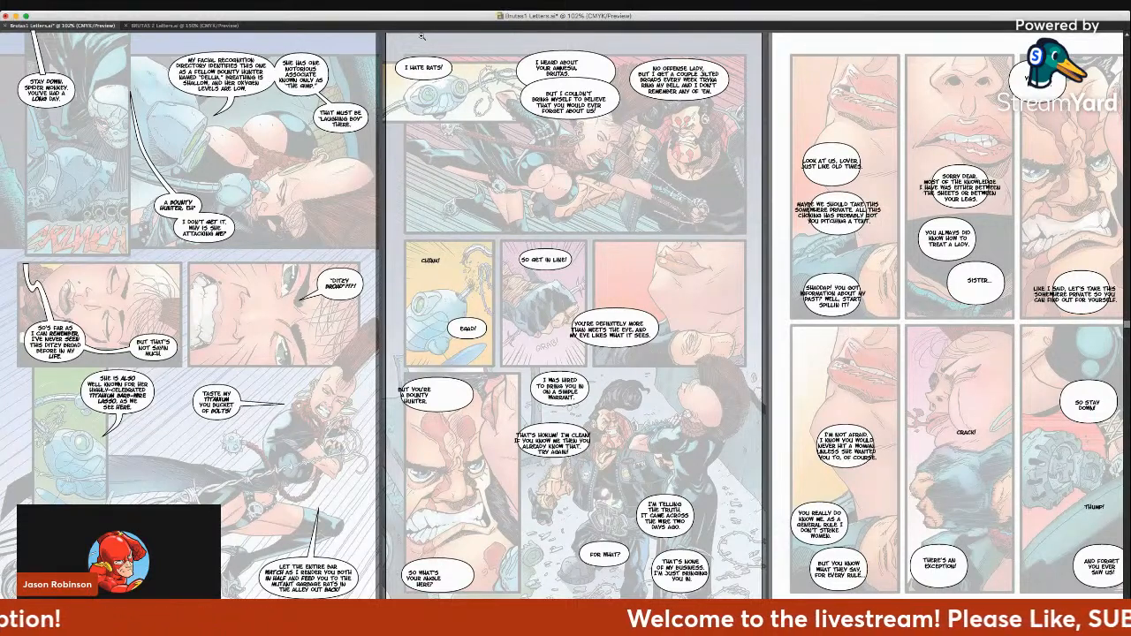
Break "I HATE RATS!" into two lines before "RATS!" and emphasize "HATE" in bold italic
drag(387, 37, 749, 249)
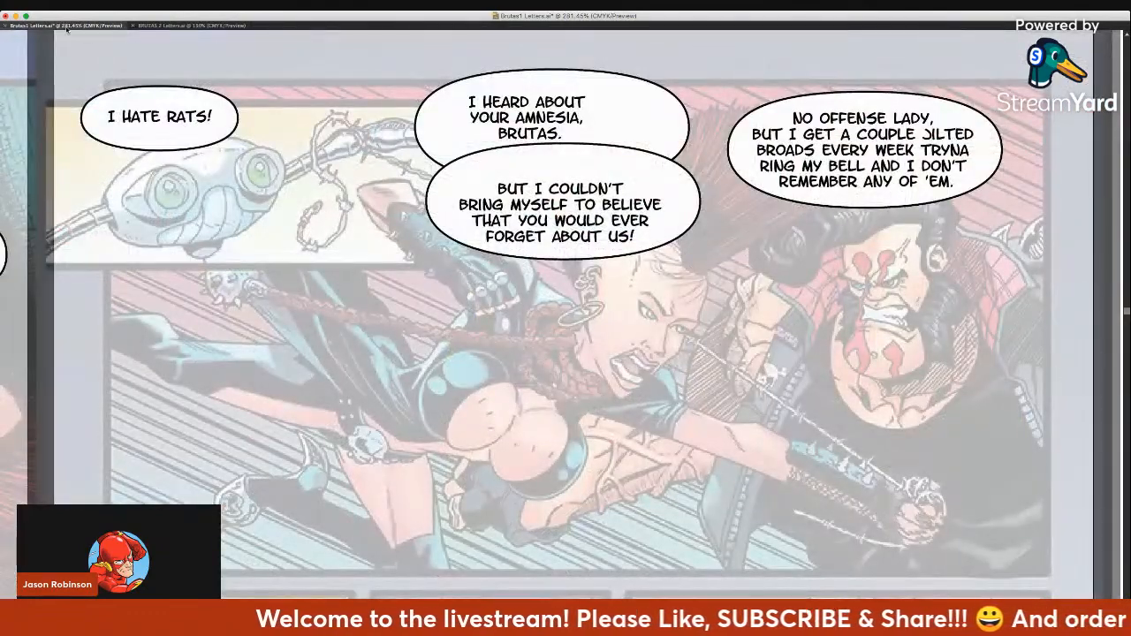
click(164, 116)
key(Return)
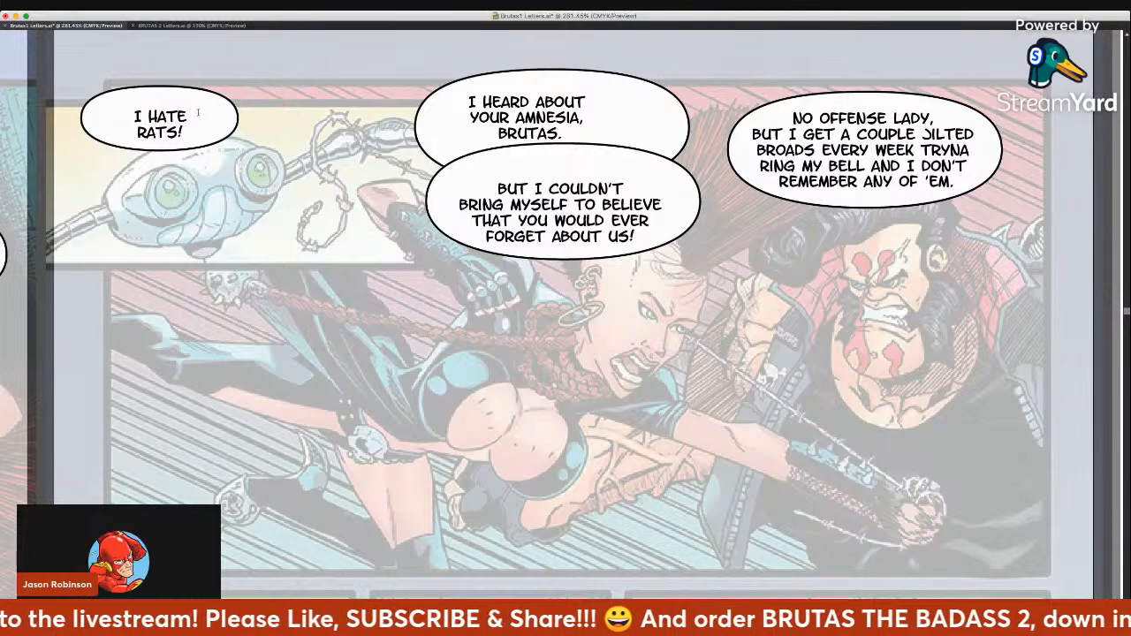
drag(187, 116, 148, 116)
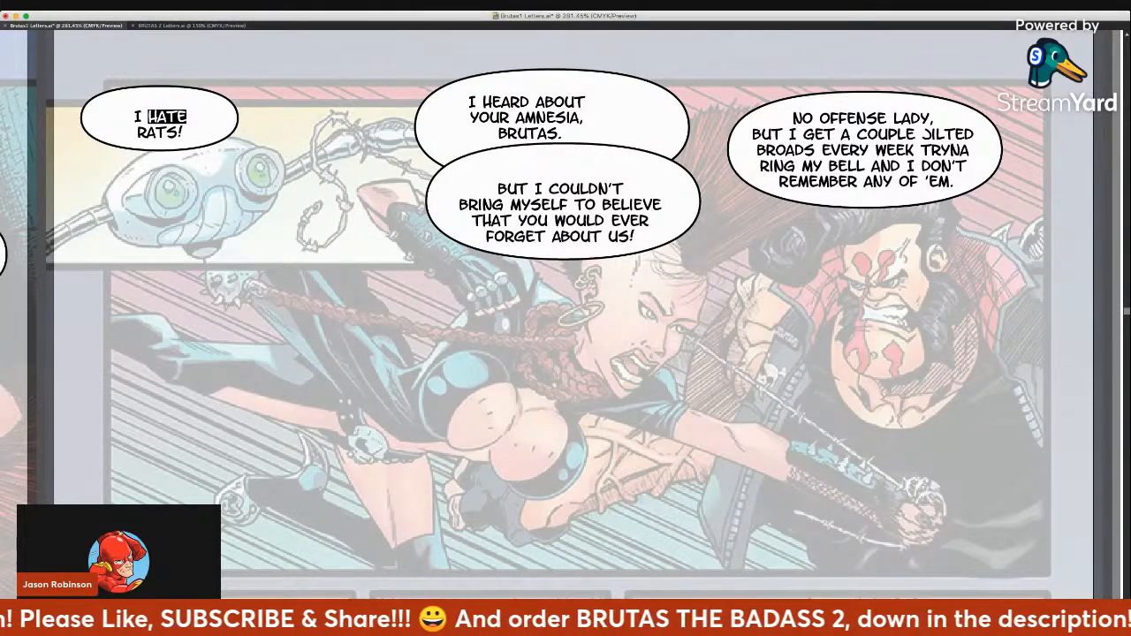
click(400, 35)
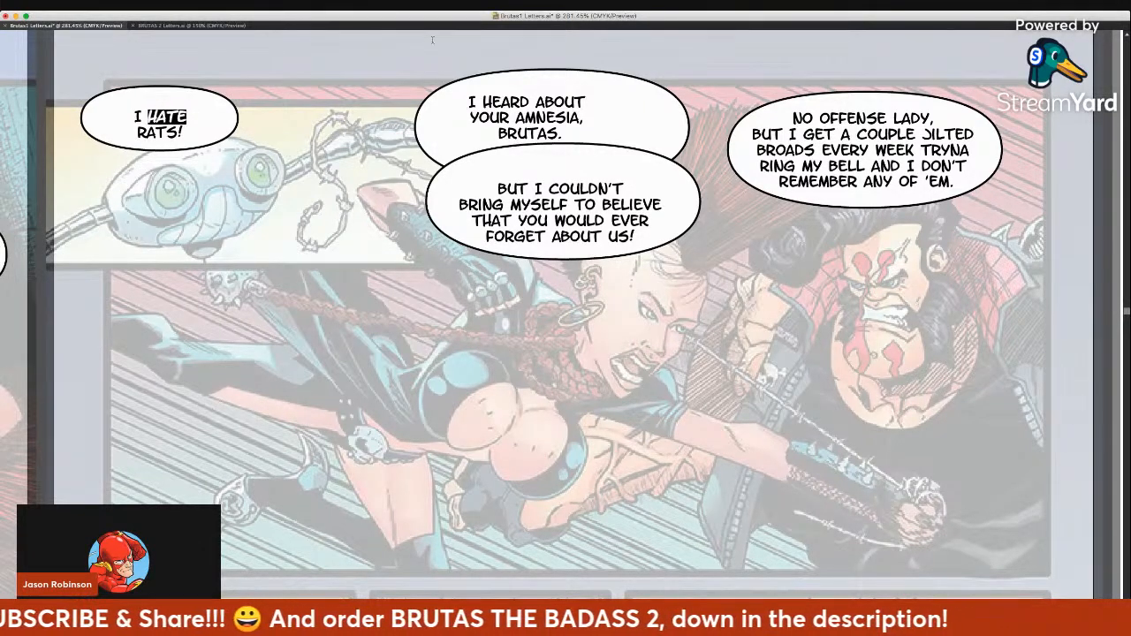
Emphasize "HEARD" in the amnesia caption and "EVER" and "US!" in the "BUT I COULDN'T" caption in bold italic, removing trailing spaces after those last two words
drag(530, 103, 482, 103)
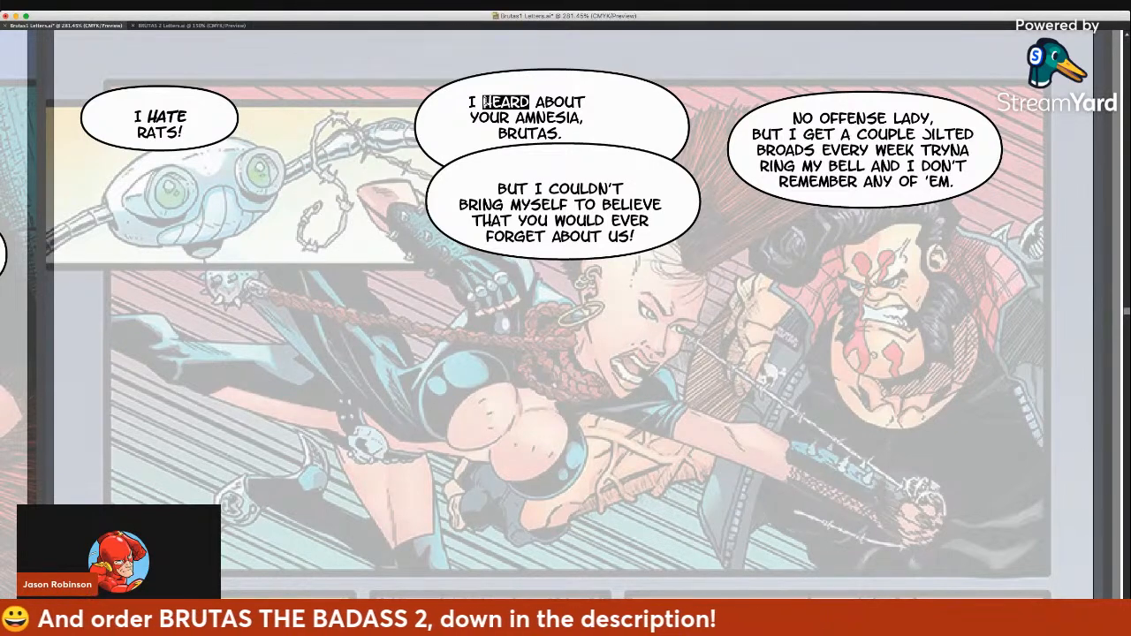
click(400, 35)
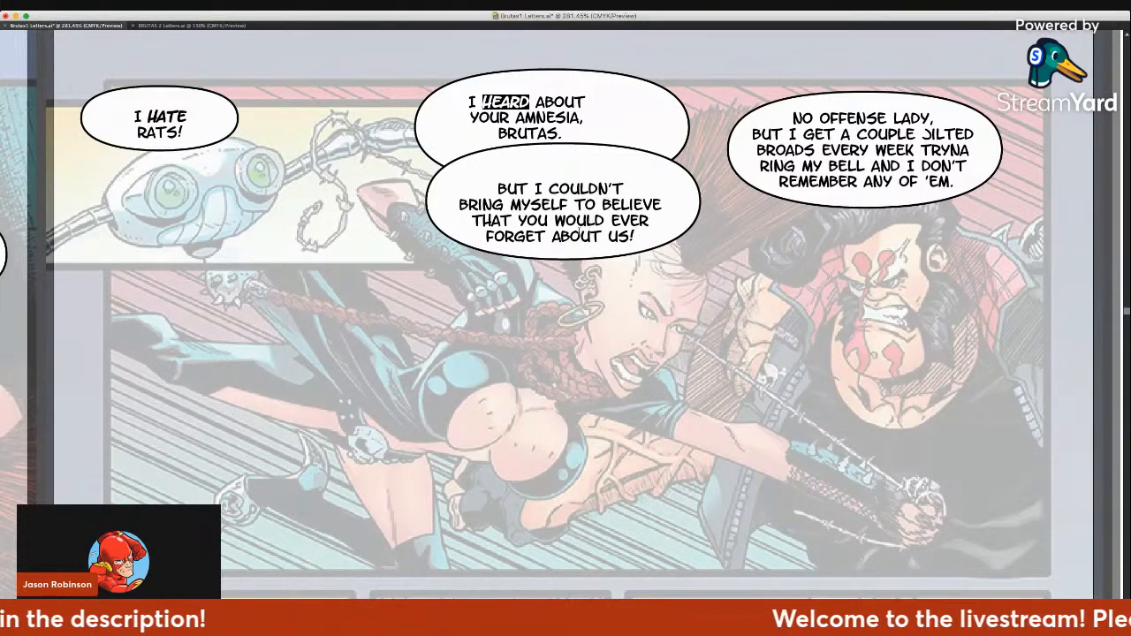
drag(610, 220, 655, 221)
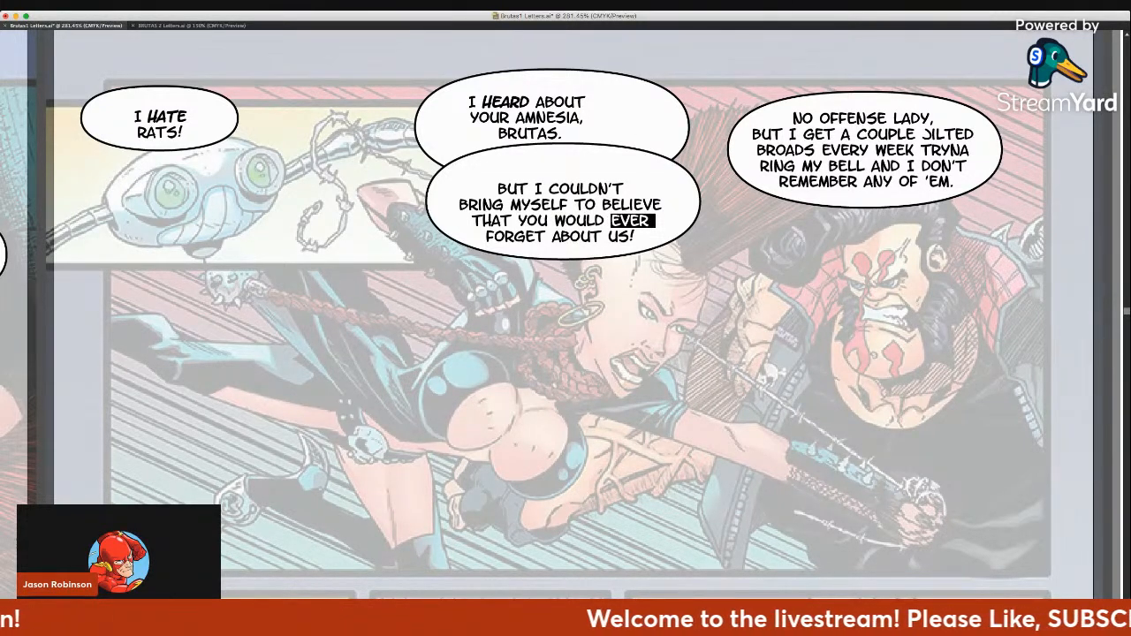
click(403, 34)
click(659, 221)
key(BackSpace)
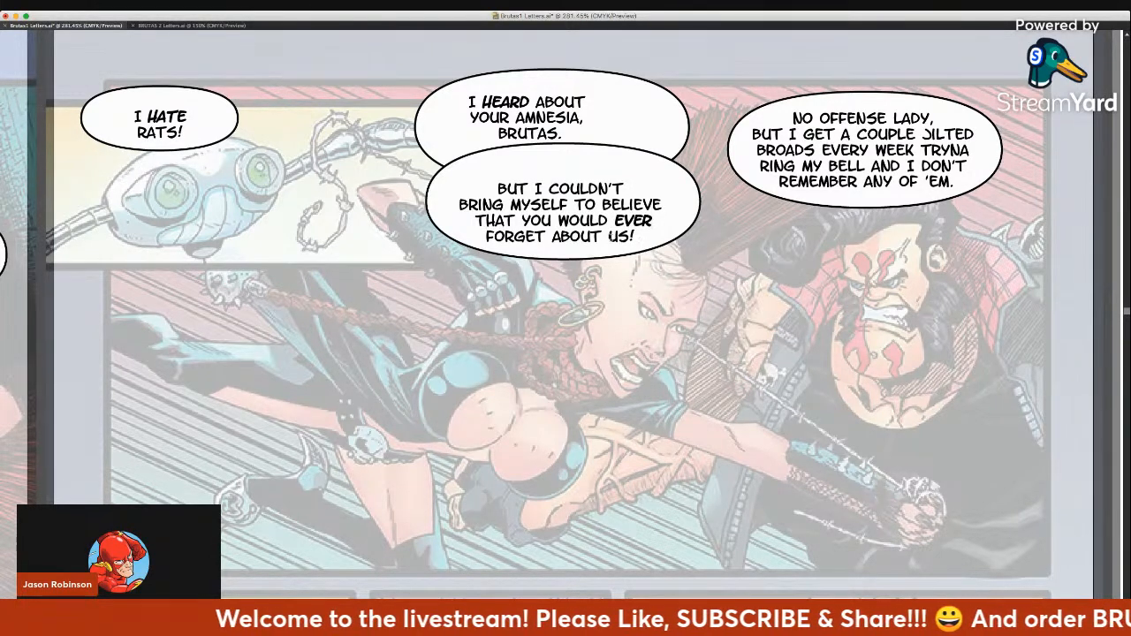
drag(608, 237, 643, 237)
click(645, 236)
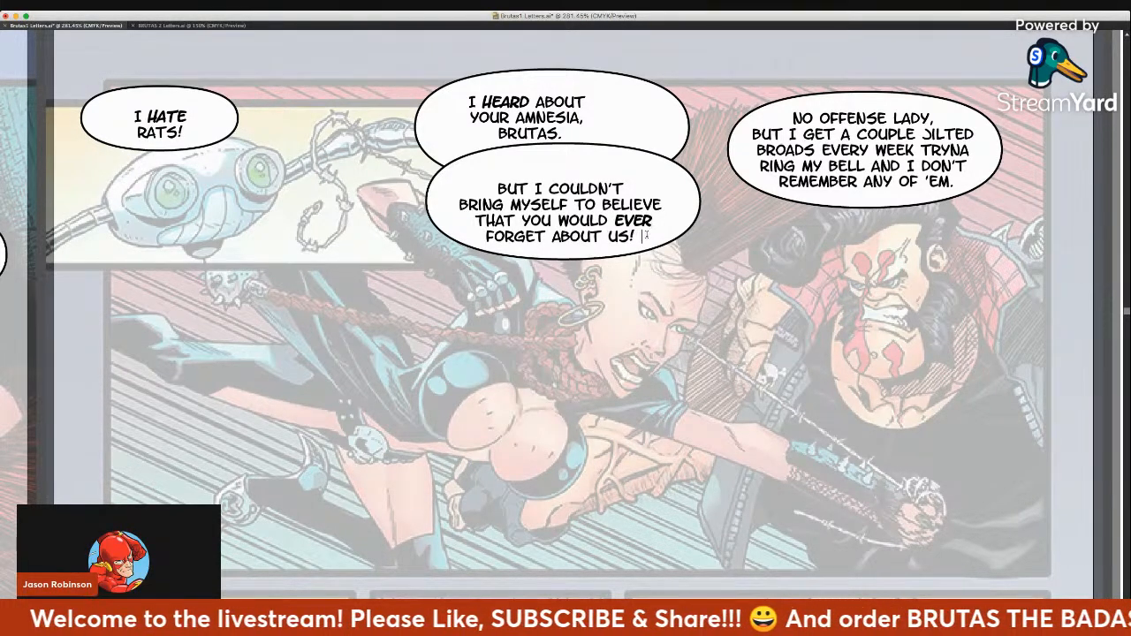
key(BackSpace)
drag(638, 237, 610, 237)
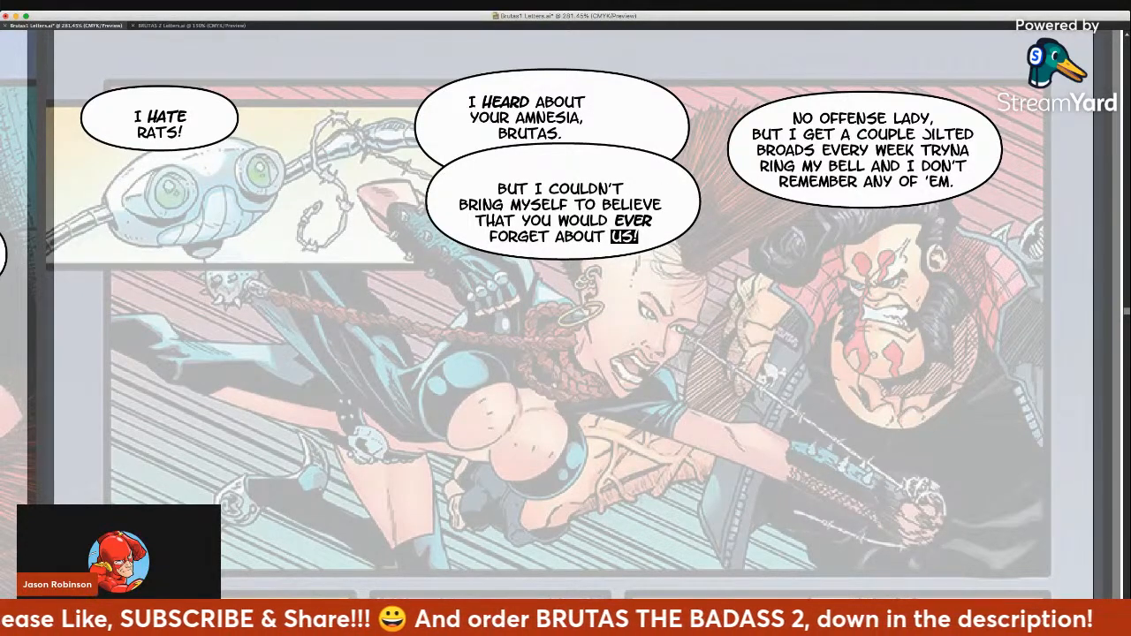
click(399, 33)
click(599, 223)
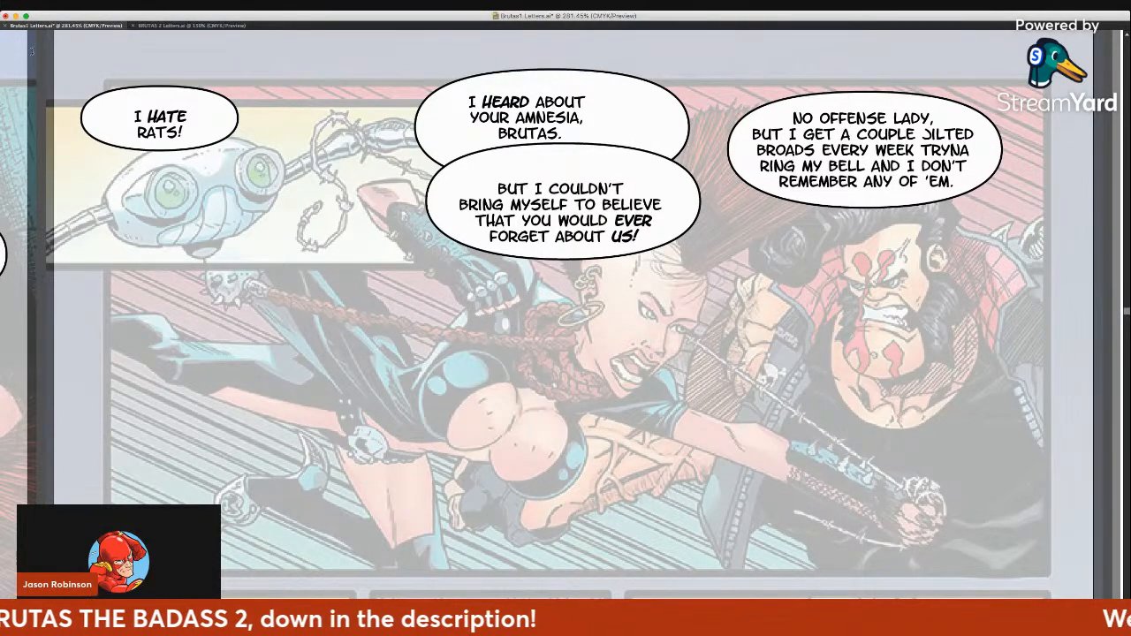
Shrink the "I HEARD ABOUT" balloon to fit closely around its caption, and shift both together up and right
key(Escape)
click(668, 142)
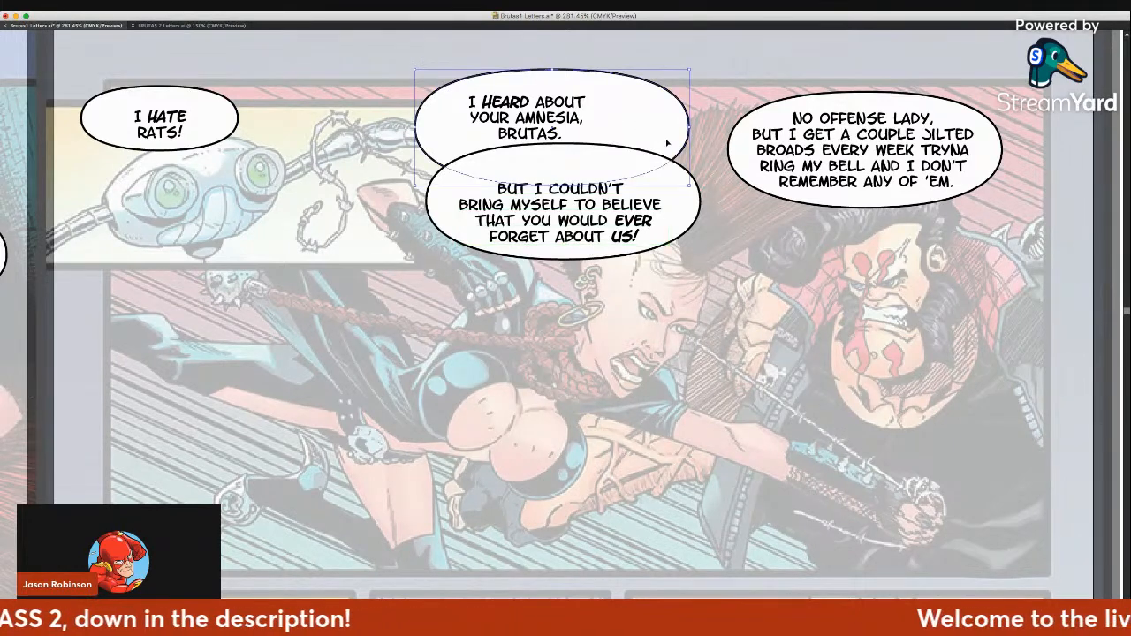
drag(690, 128, 607, 121)
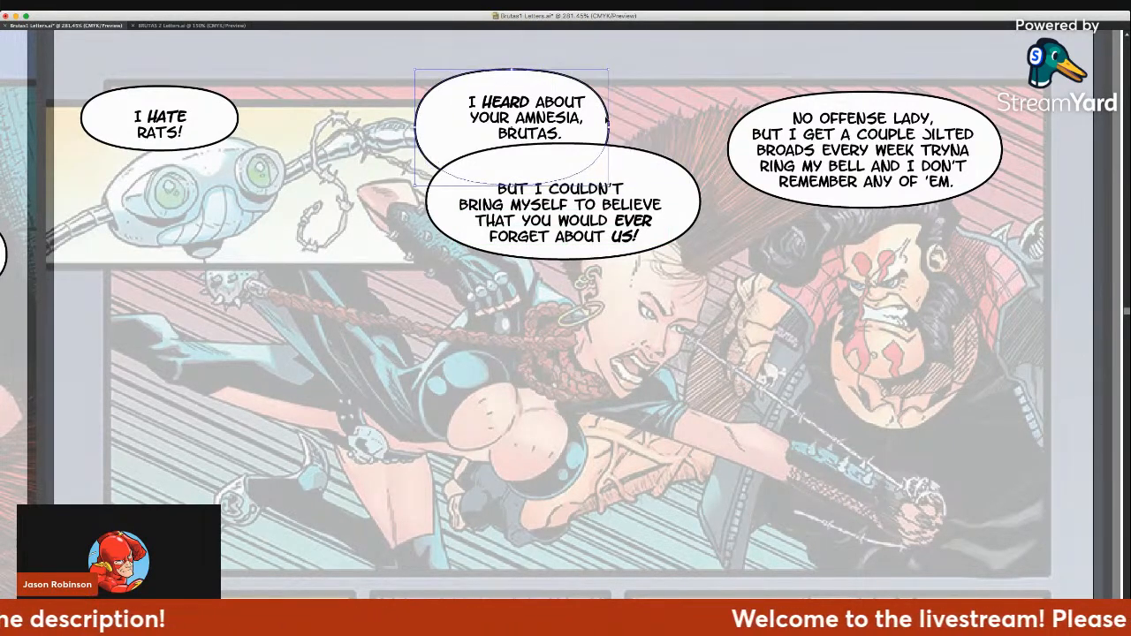
drag(419, 187, 448, 159)
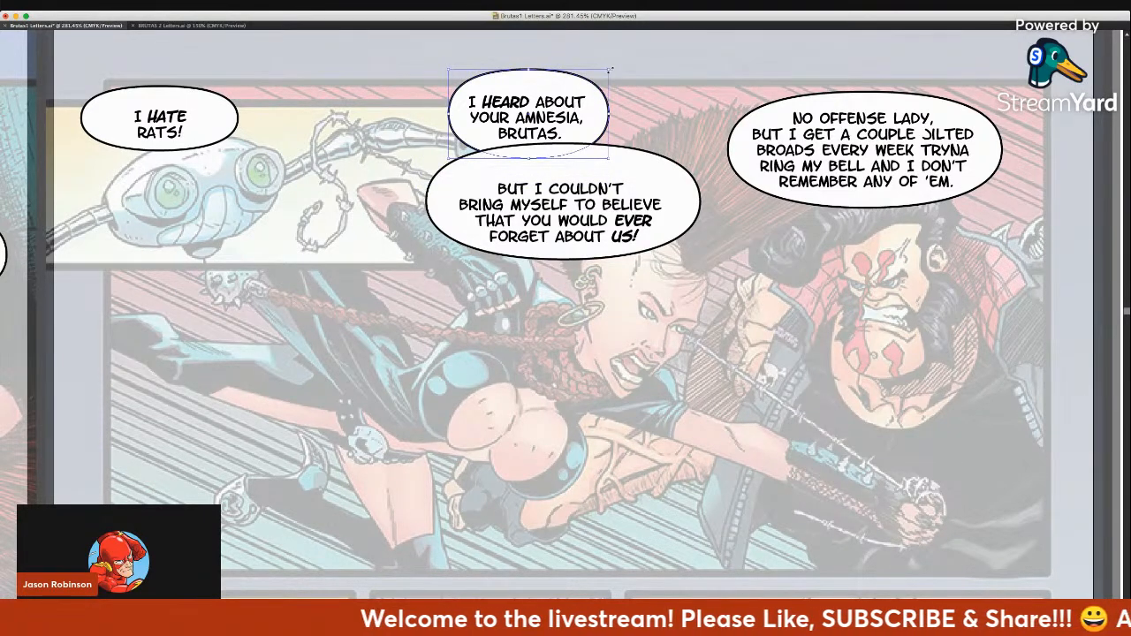
drag(610, 69, 595, 84)
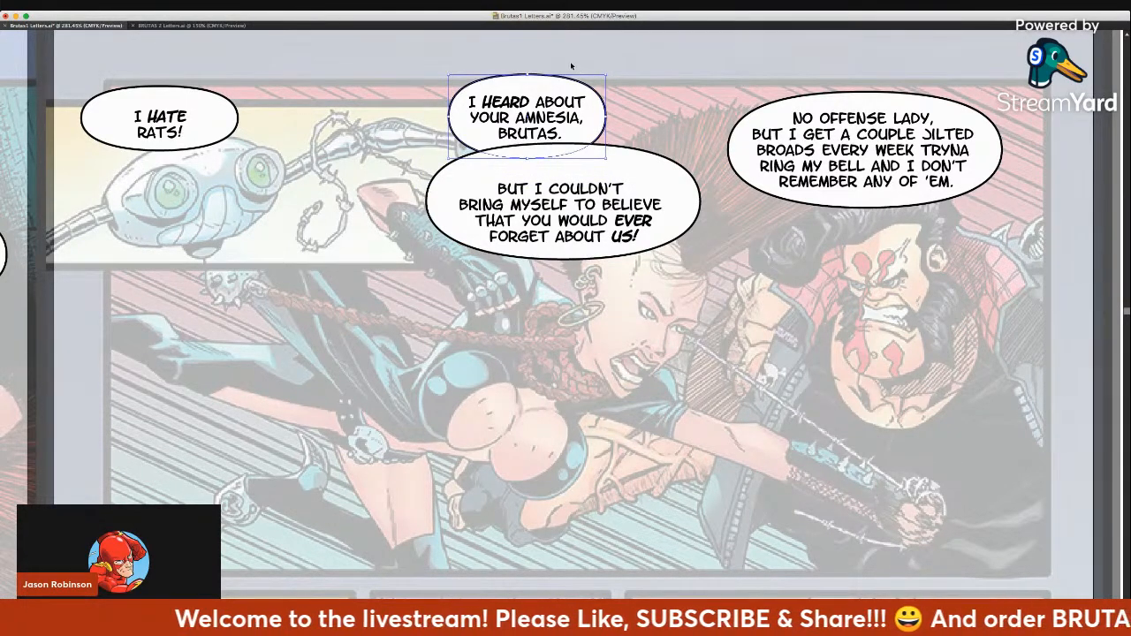
drag(559, 132, 583, 121)
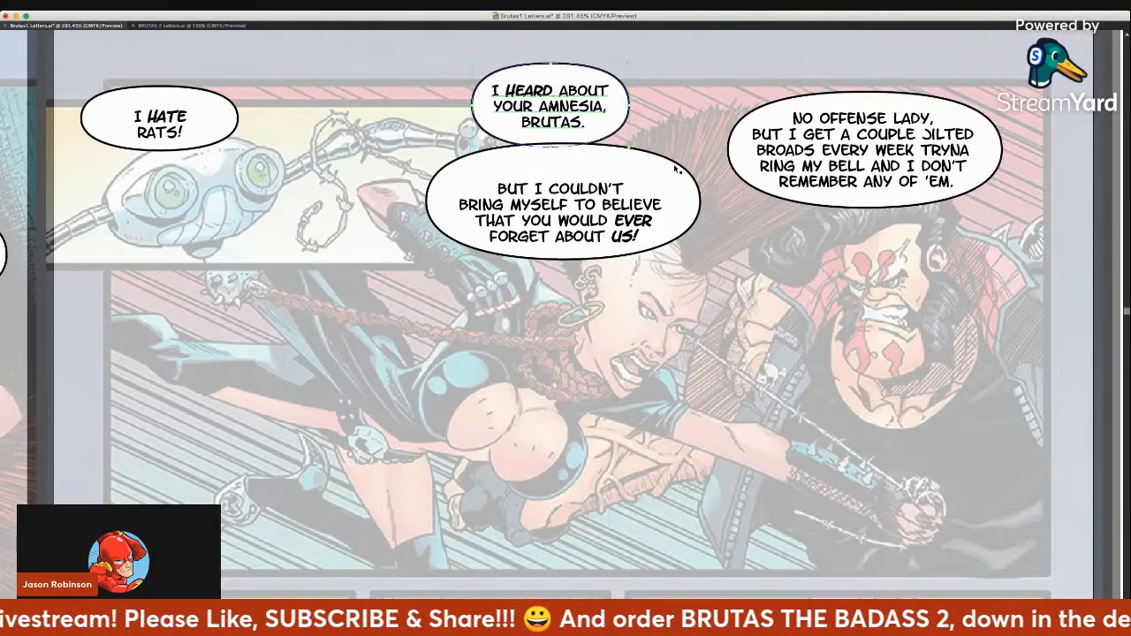
Shift the "BUT I COULDN'T" caption up and right, shrink its balloon mainly in width, and nudge the balloon slightly right
drag(593, 221, 624, 184)
click(703, 234)
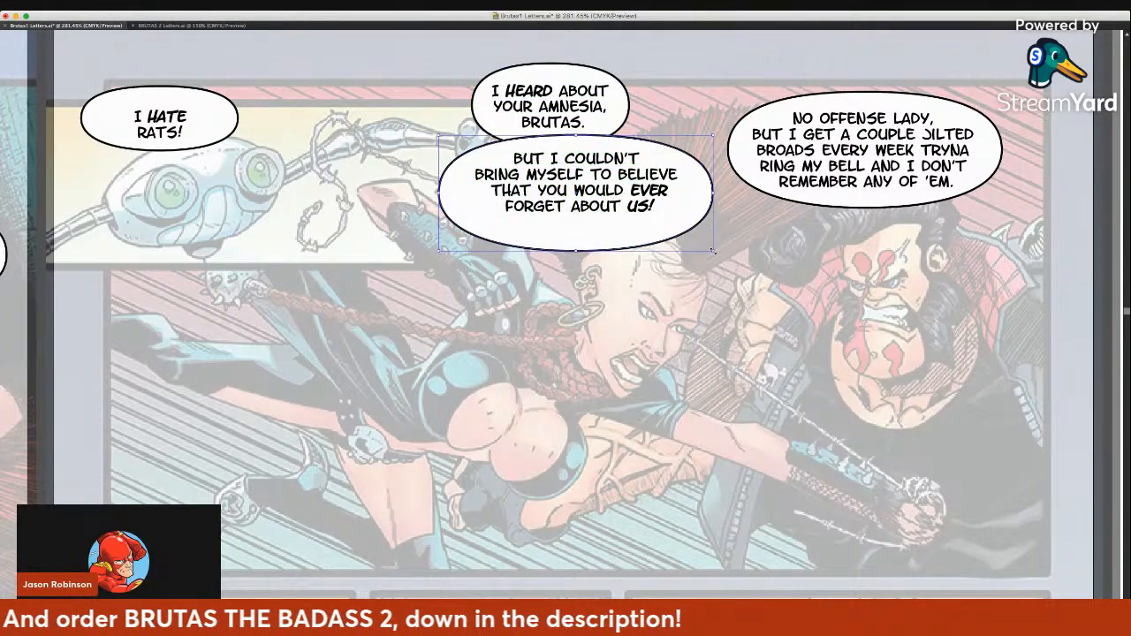
drag(713, 251, 630, 237)
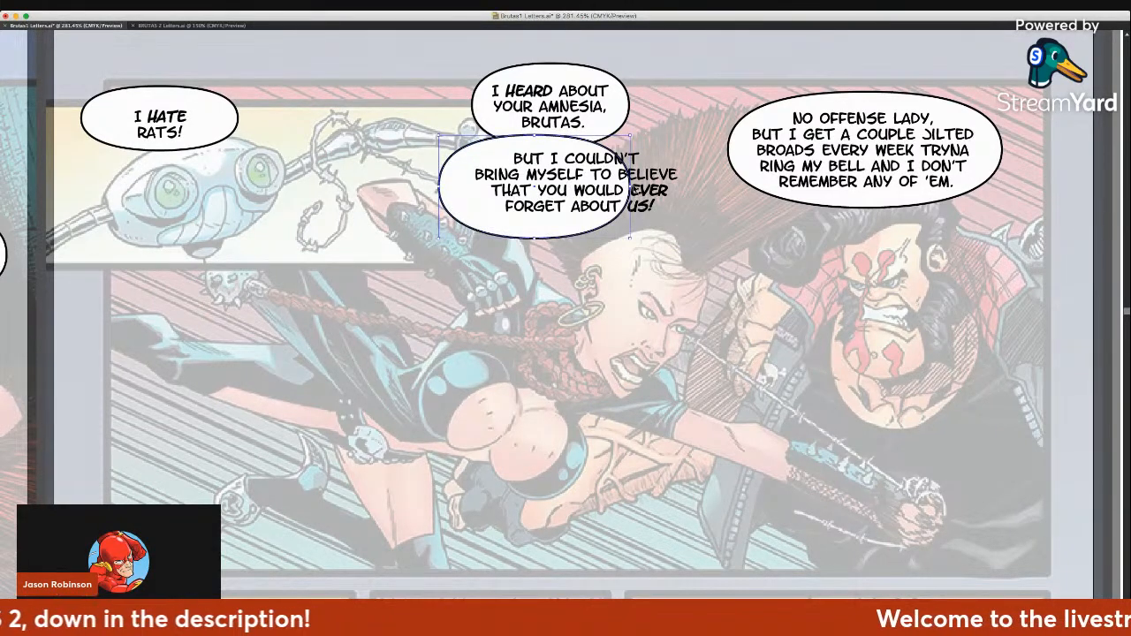
drag(630, 186, 643, 186)
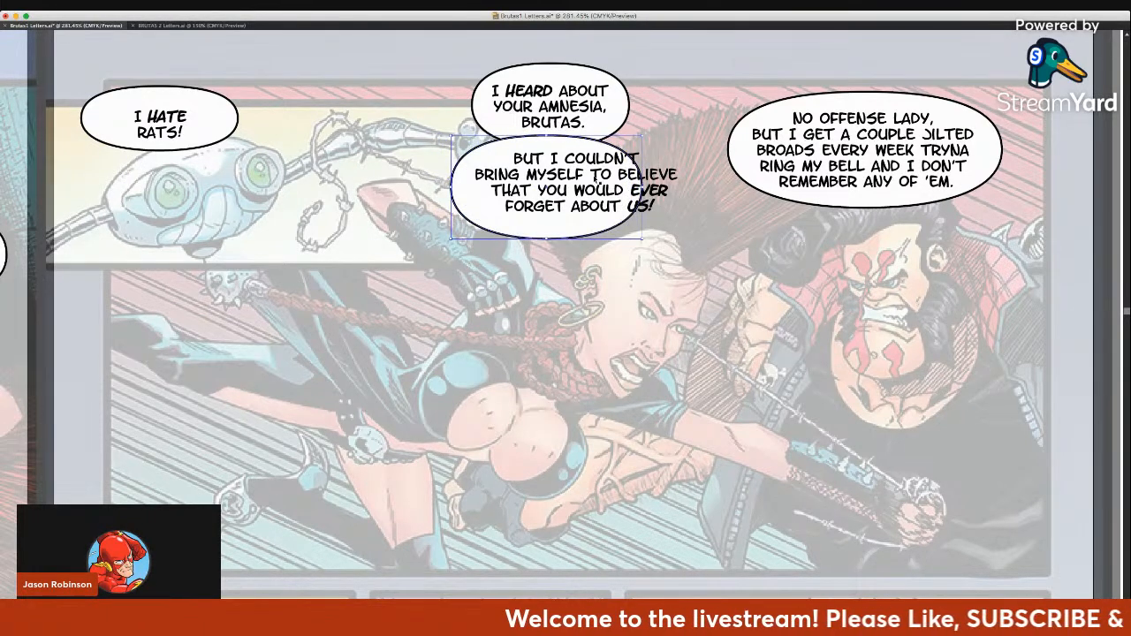
Move the "I HEARD ABOUT" and "BUT I COULDN'T" balloons with their captions down over the artwork beneath the robot rat inset
drag(561, 175, 673, 150)
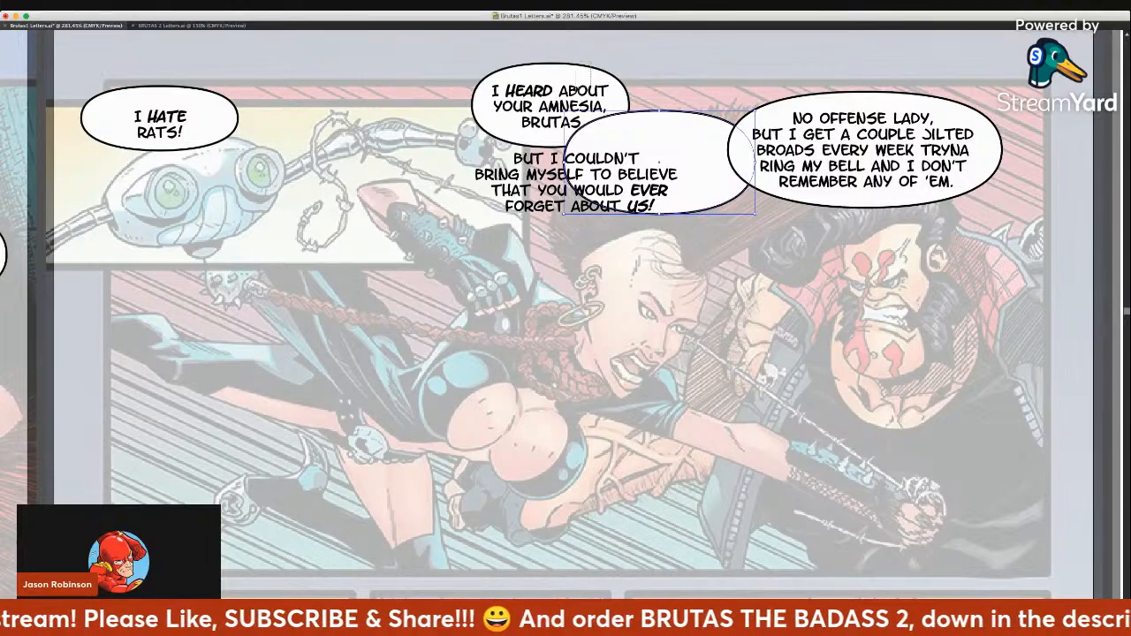
drag(572, 92, 288, 350)
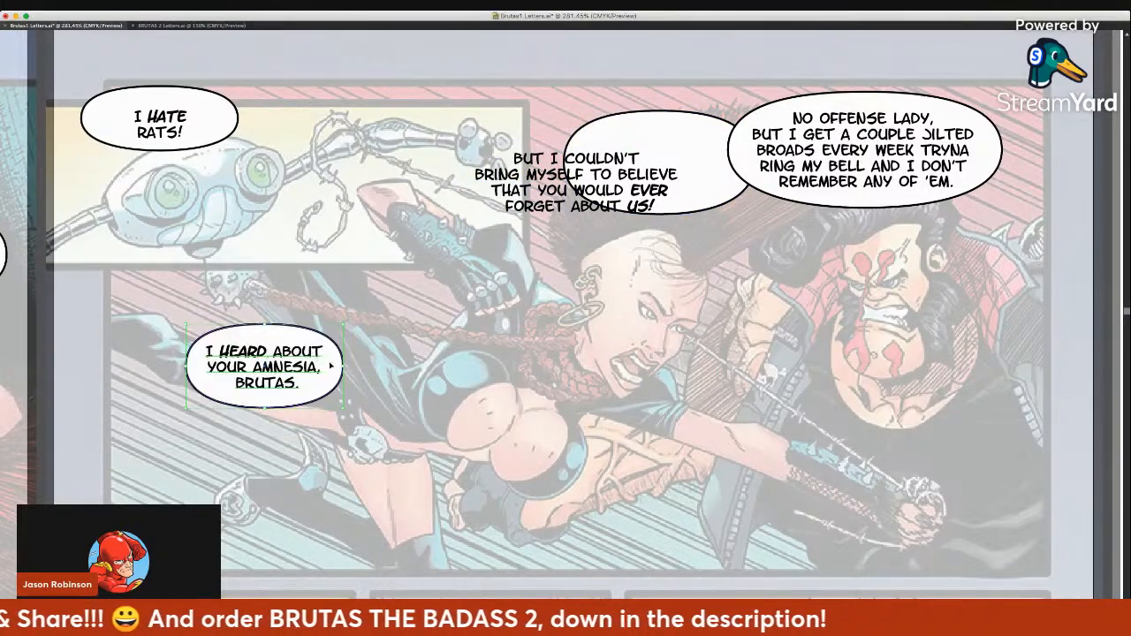
drag(606, 190, 665, 180)
drag(678, 124, 500, 375)
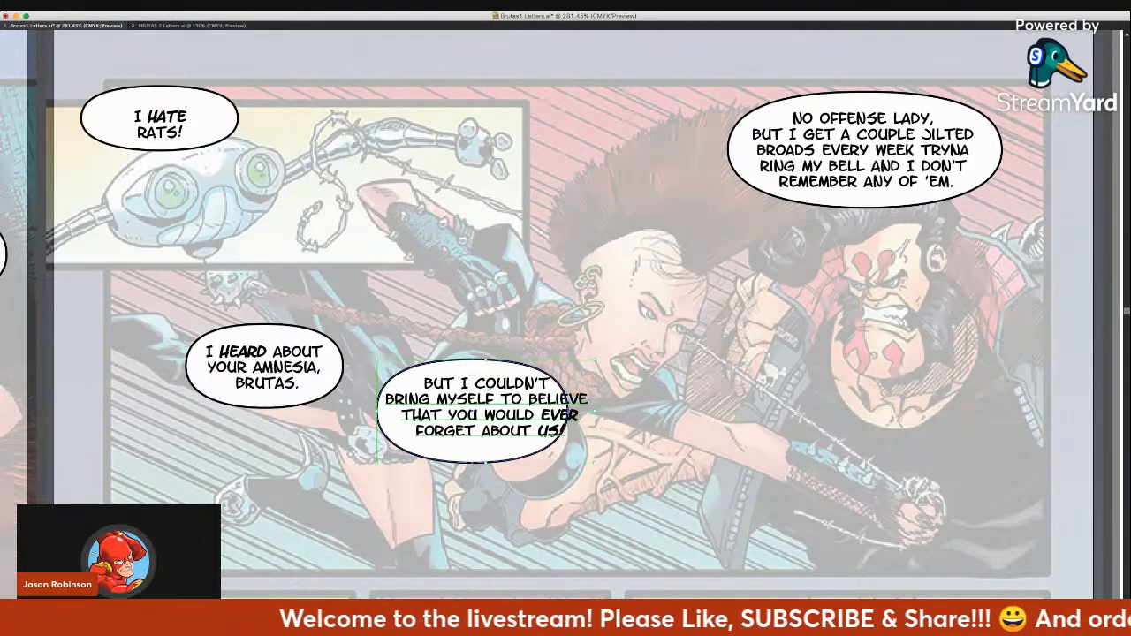
Try rebreaking the "BUT I COULDN'T" caption with new lines starting at "BELIEVE" and "WOULD"
click(530, 404)
double_click(530, 403)
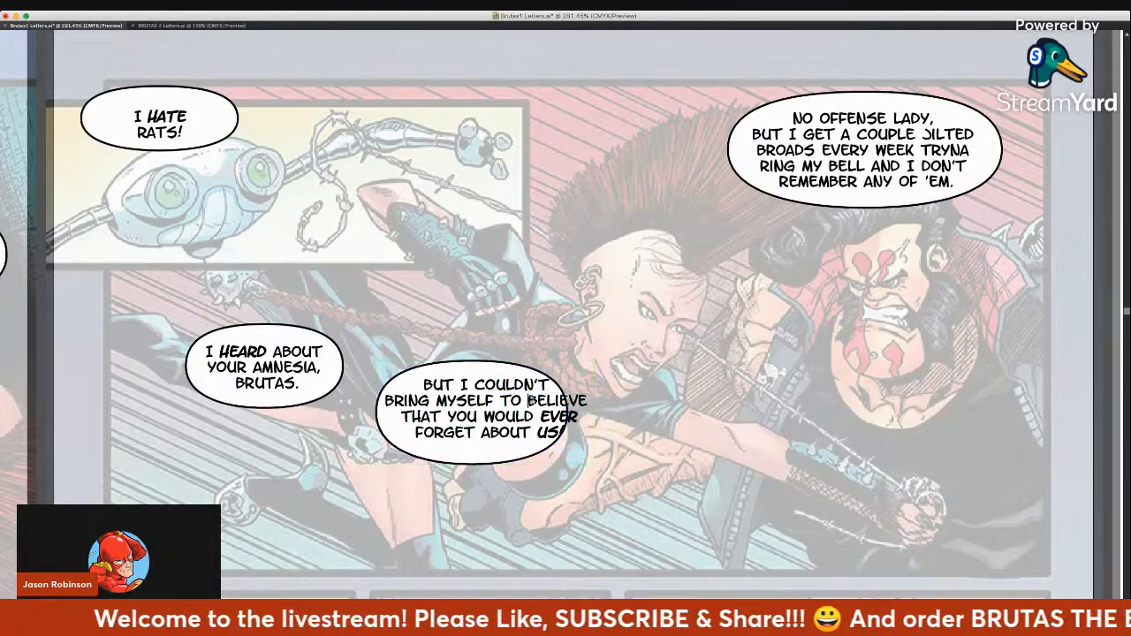
key(Return)
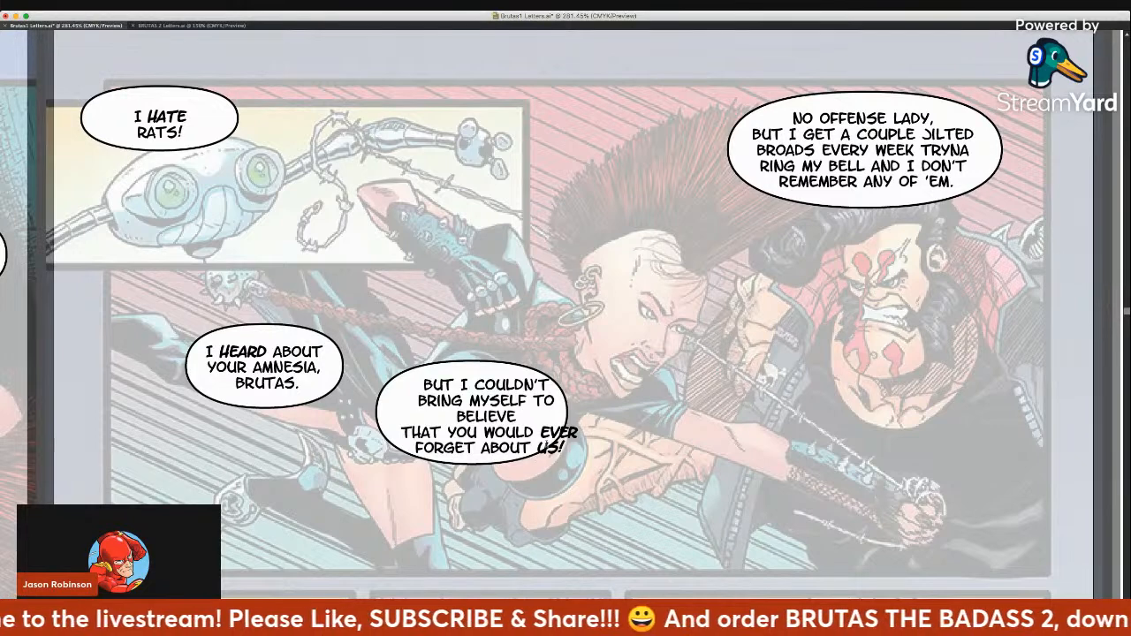
key(BackSpace)
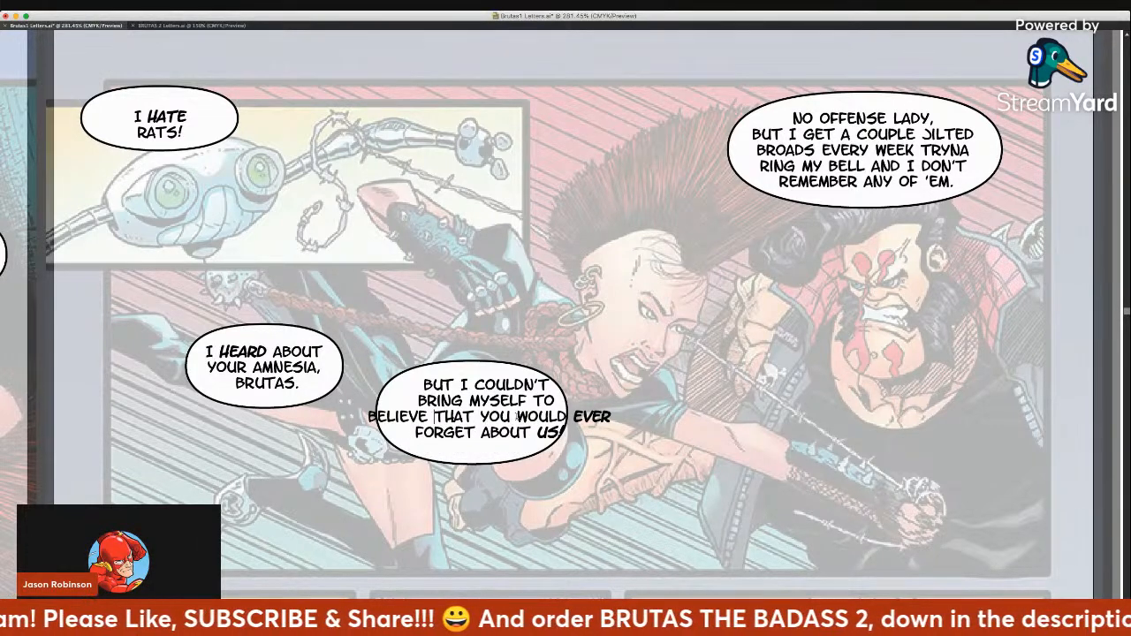
key(Return)
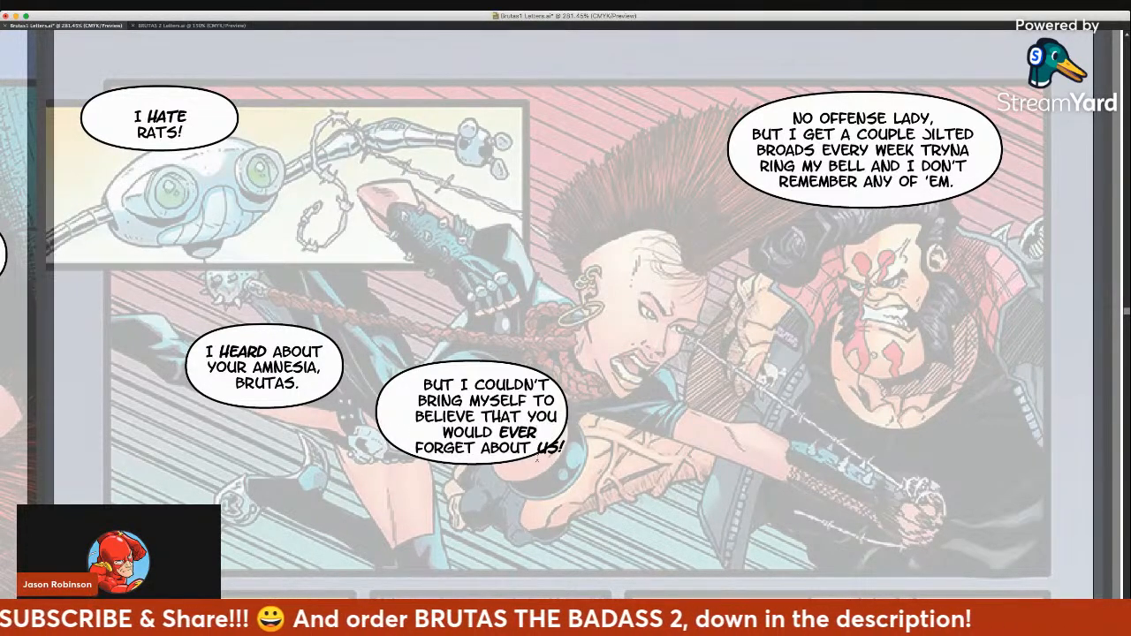
Try pulling "FORGET" up beside "WOULD EVER" and starting the last line at "ABOUT US!"
key(Right)
key(Right)
key(Right)
key(Right)
key(Right)
key(Right)
key(Right)
key(Right)
key(Right)
key(BackSpace)
click(532, 439)
key(Return)
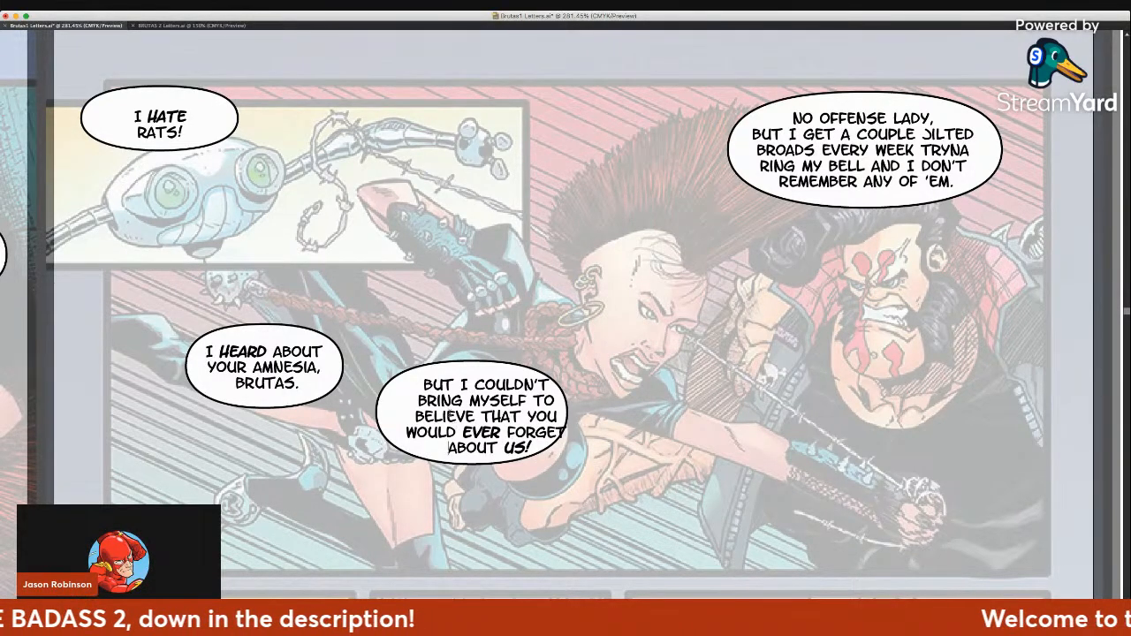
Try pulling "BRING" up to the caption's first line and starting the following lines at "MYSELF", "YOU" and "FORGET"
click(412, 401)
key(BackSpace)
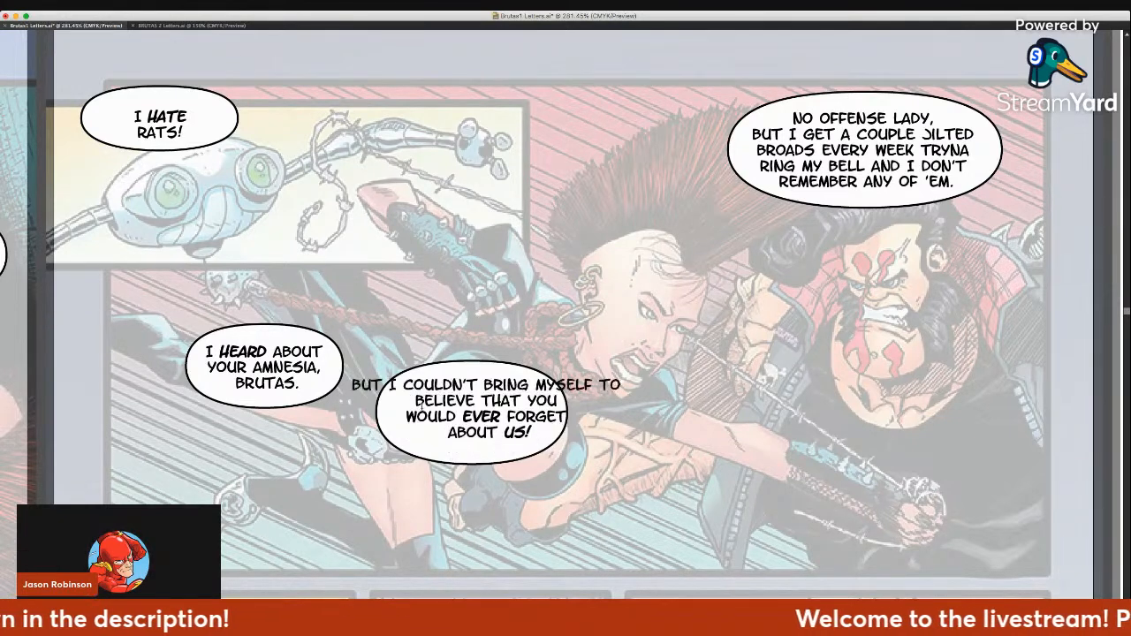
click(533, 386)
key(Return)
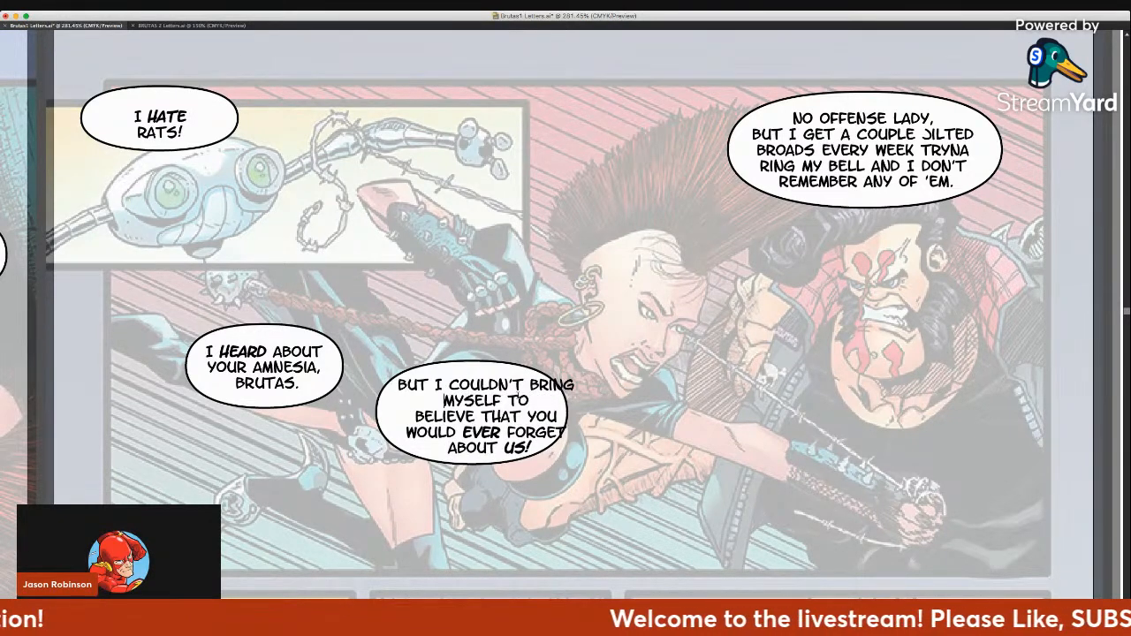
click(413, 416)
key(BackSpace)
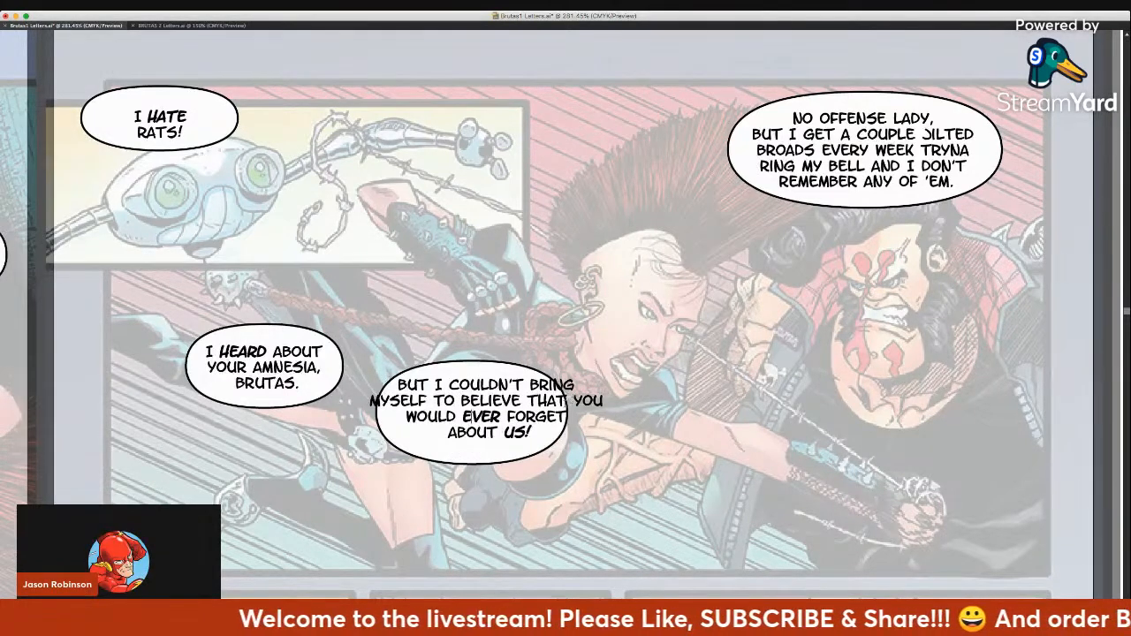
key(Return)
key(BackSpace)
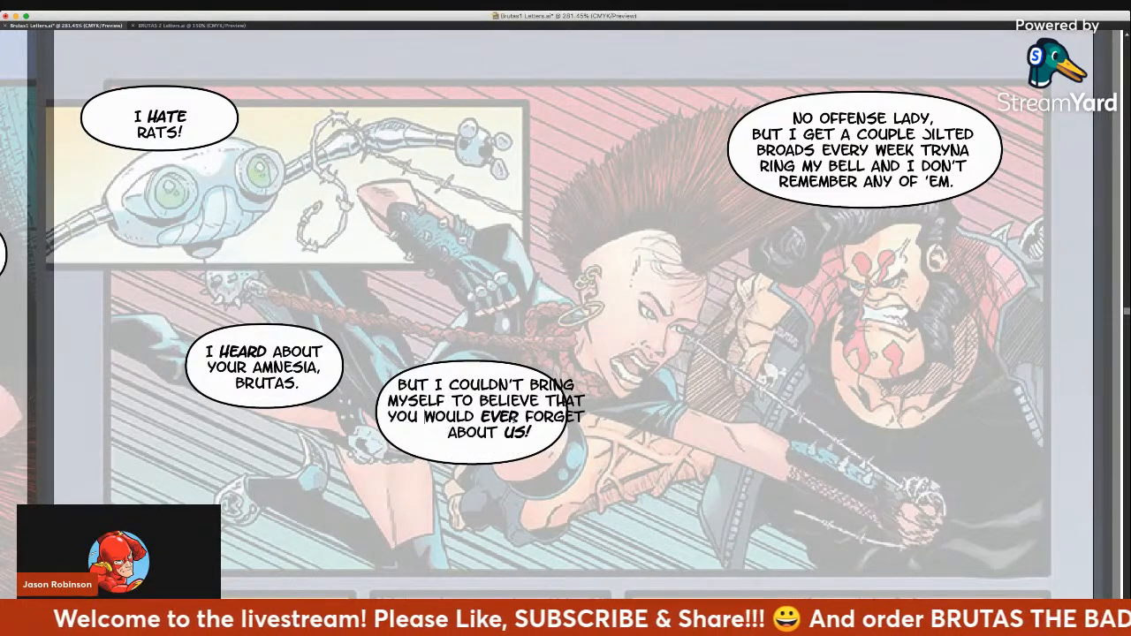
key(Return)
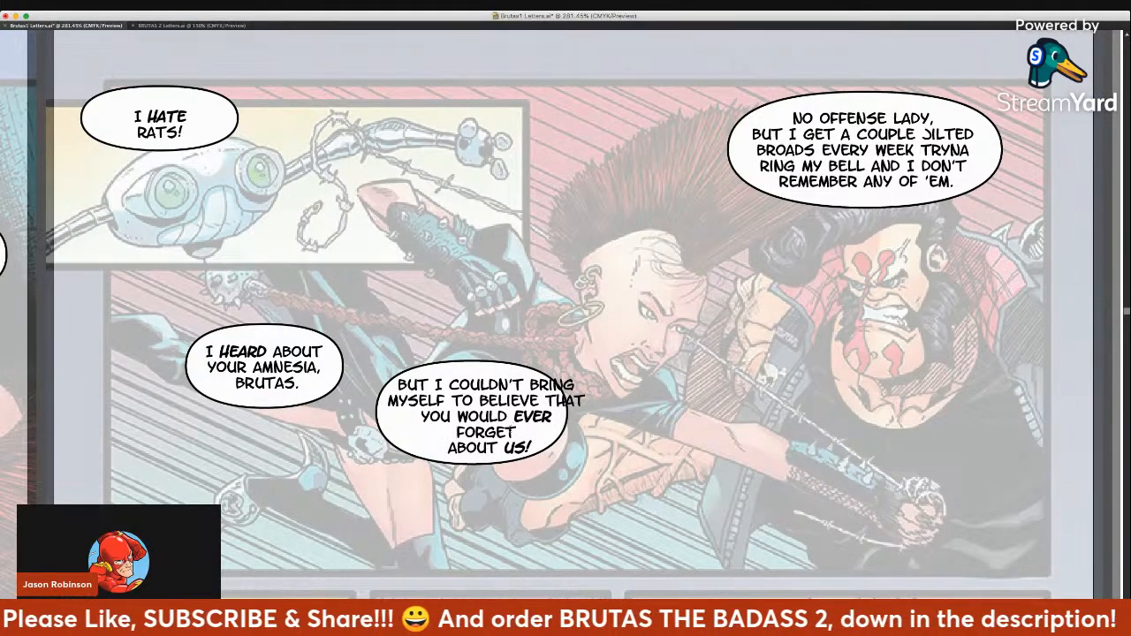
Rebreak the caption into four lines starting at "BUT", "BRING", "THAT" and "FORGET", removing the trailing space after "COULDN'T"
key(Delete)
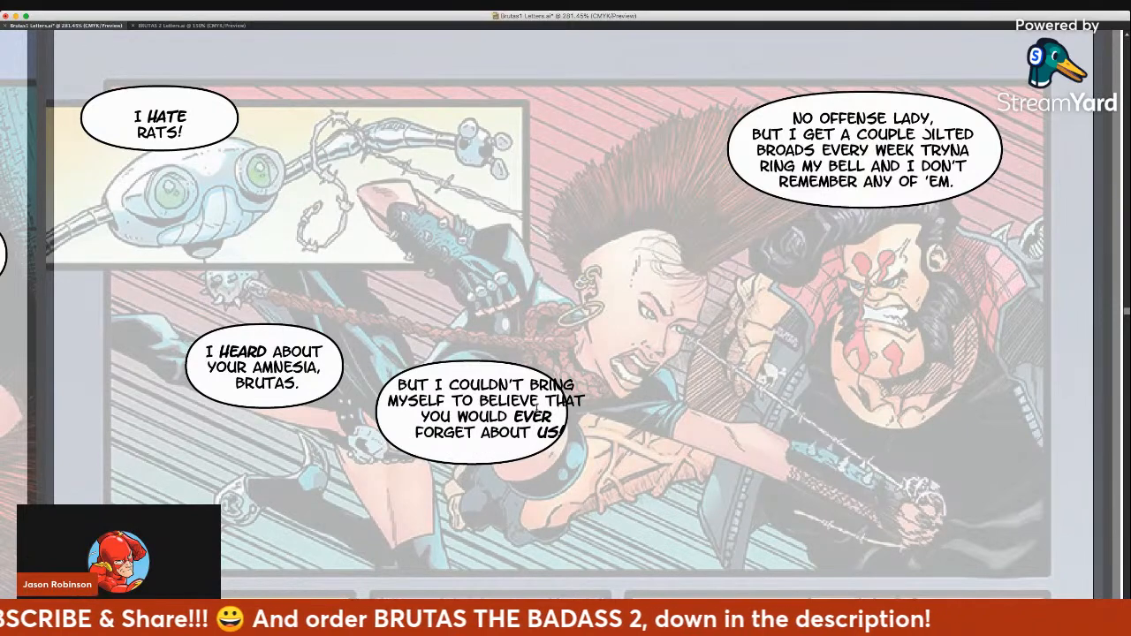
key(Return)
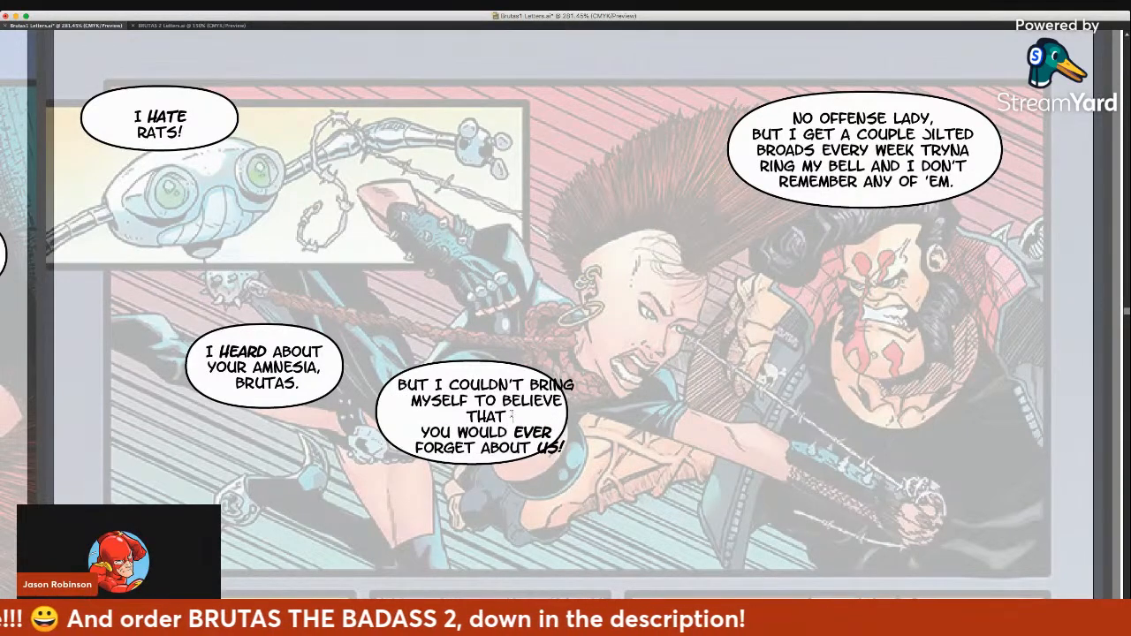
key(Delete)
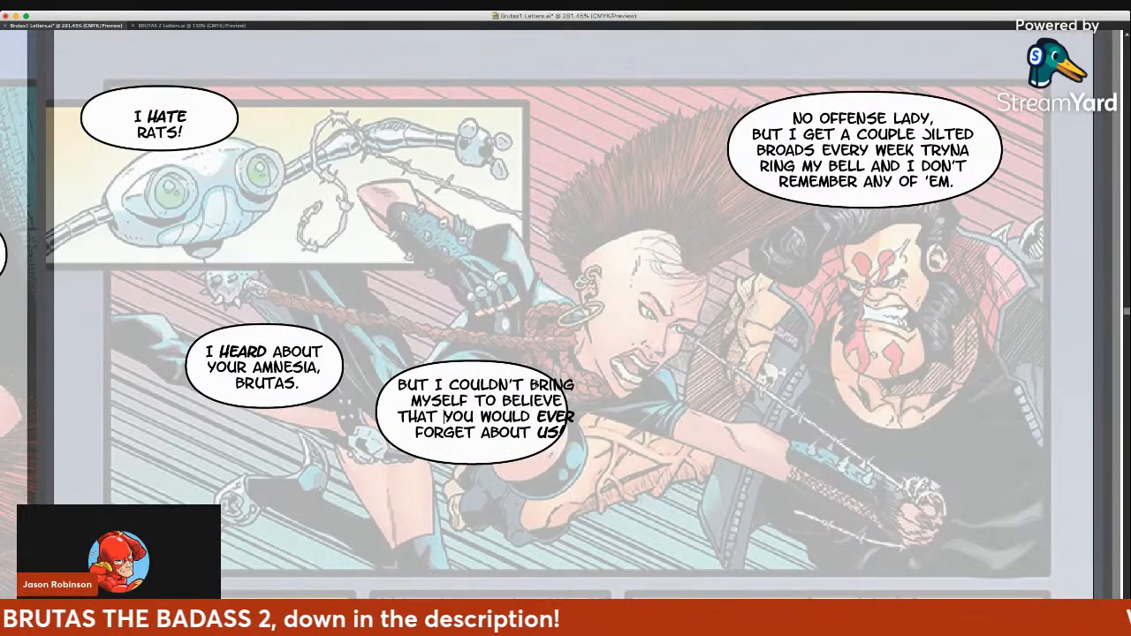
key(Return)
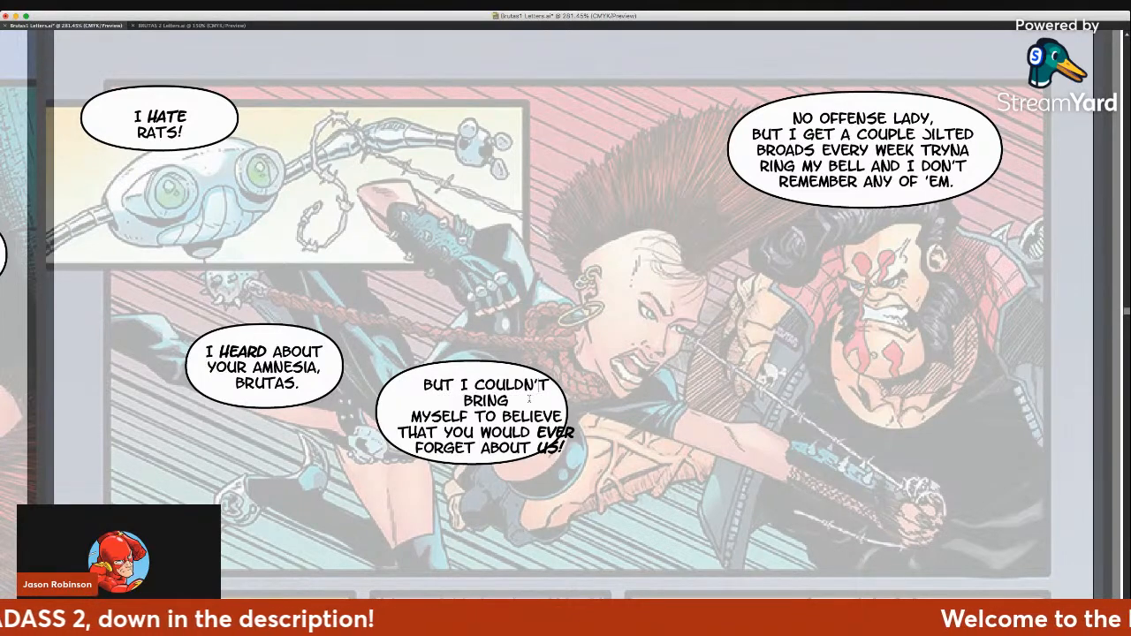
key(Delete)
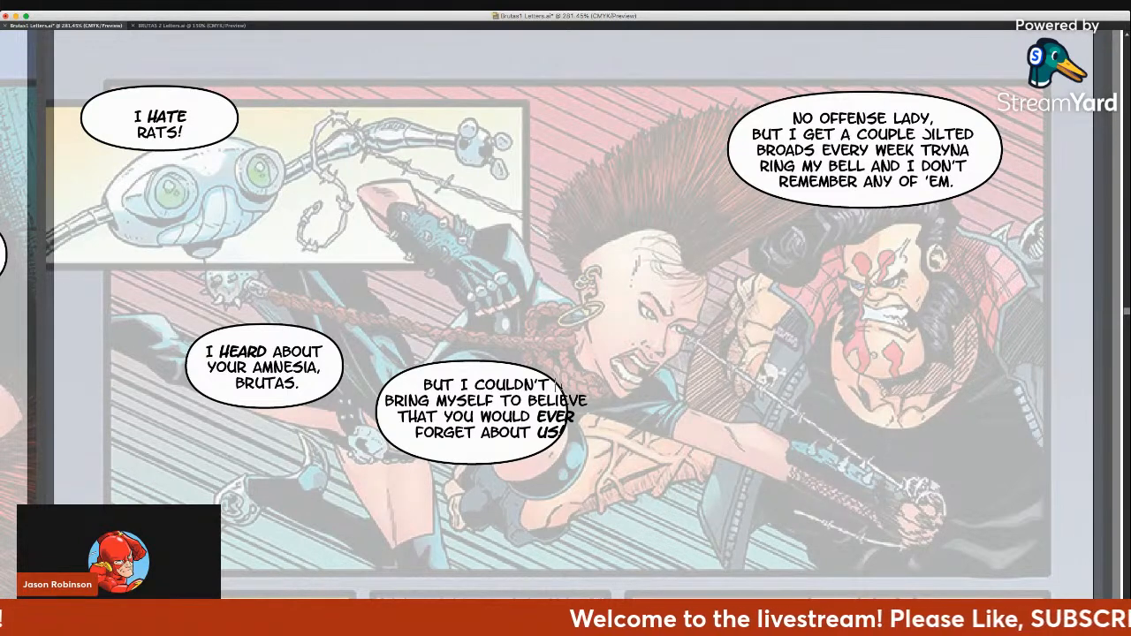
key(BackSpace)
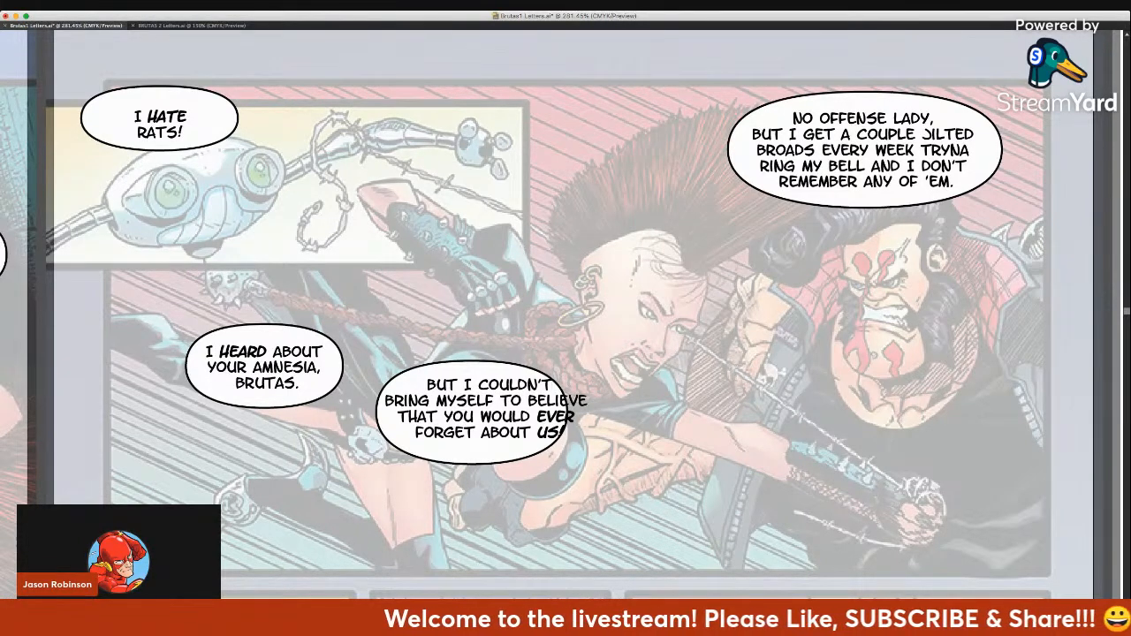
key(Escape)
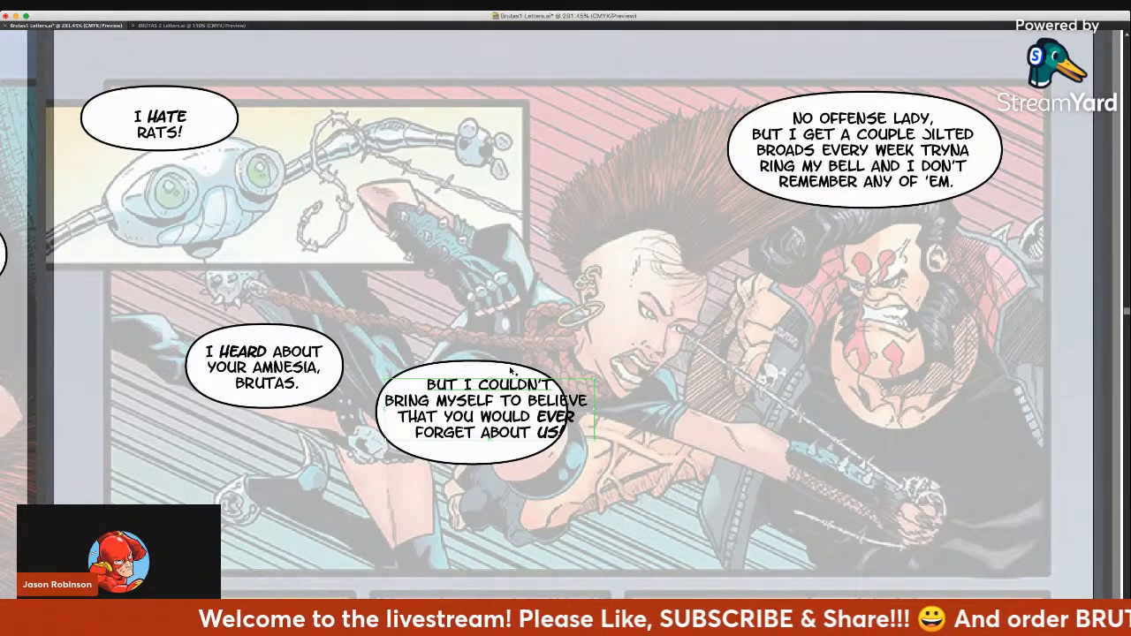
Resize the balloon around "But I couldn't bring myself to believe" until it encloses the lettering, and select both together
click(511, 371)
drag(568, 413, 604, 412)
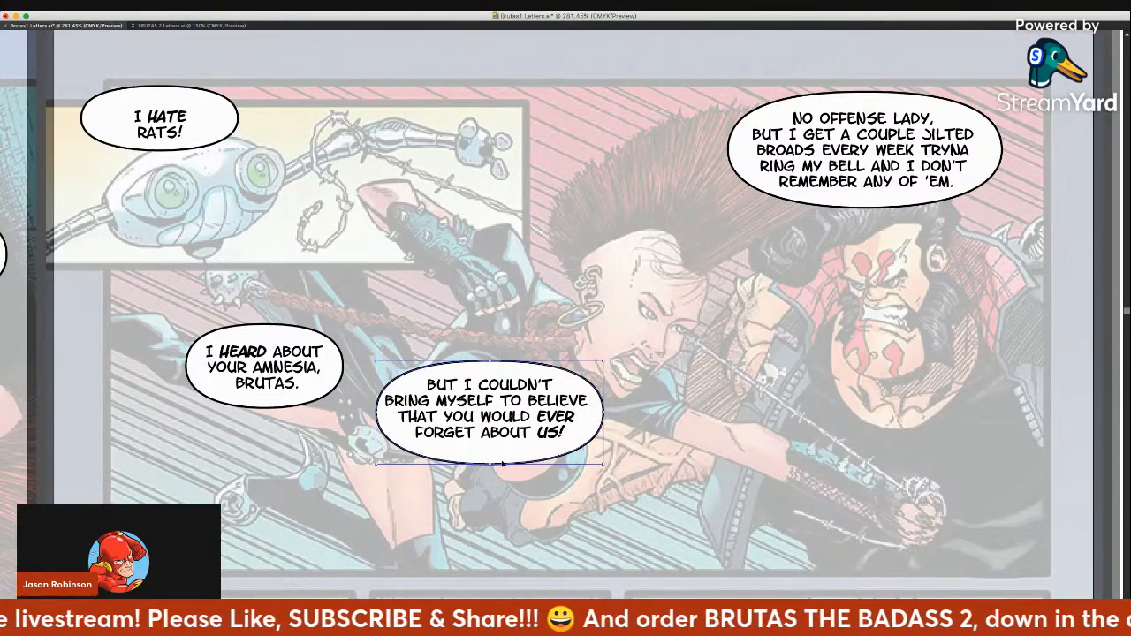
drag(492, 464, 495, 456)
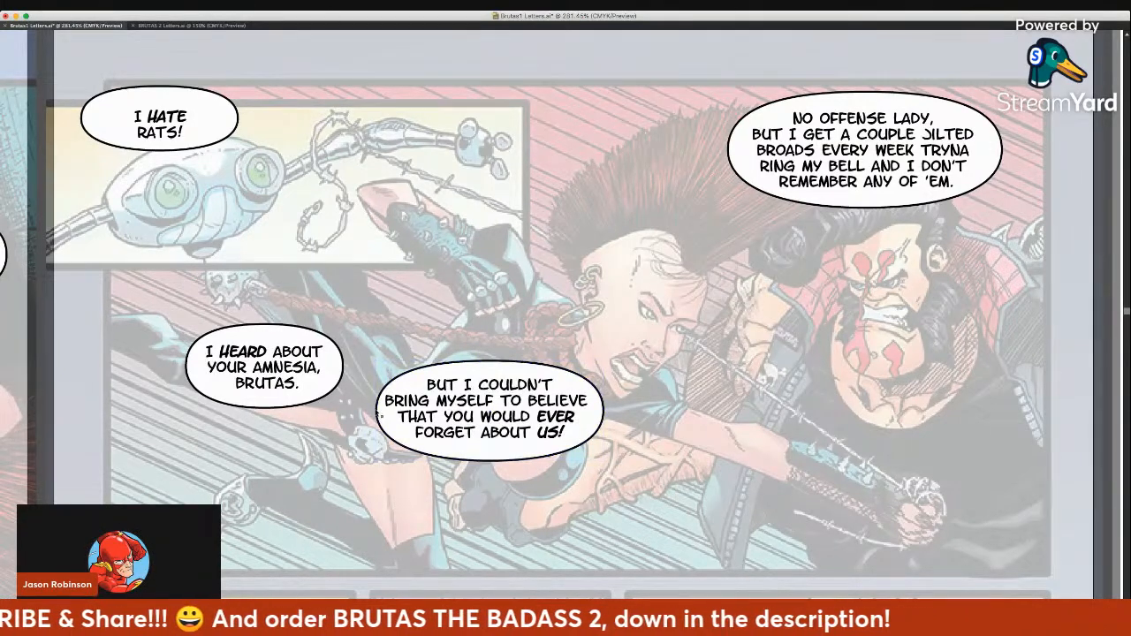
drag(376, 413, 368, 411)
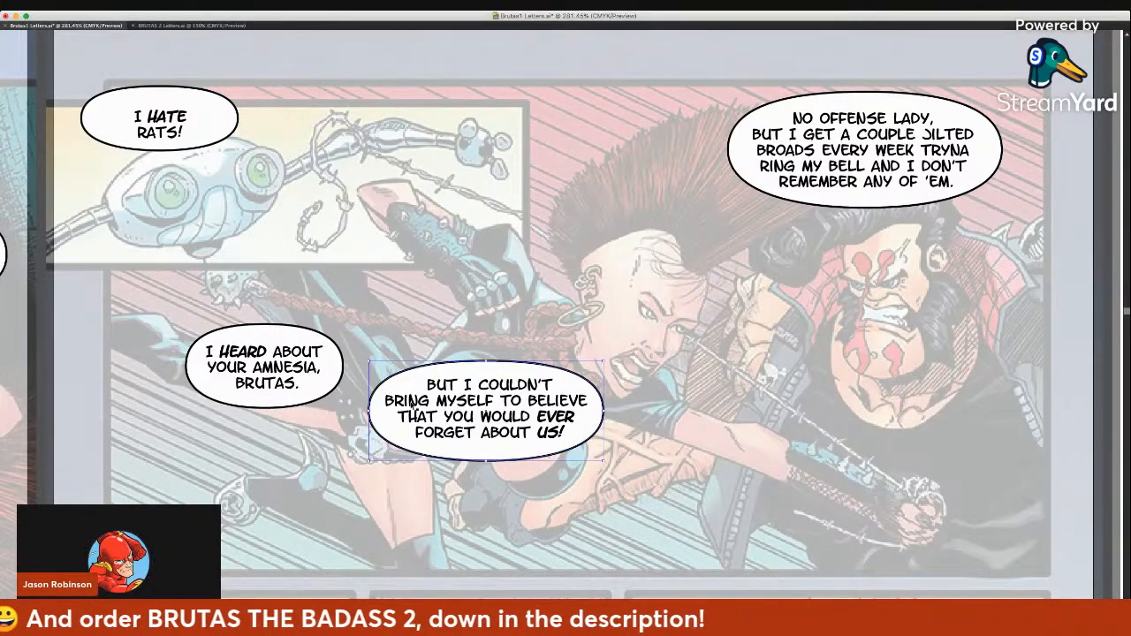
drag(486, 462, 488, 457)
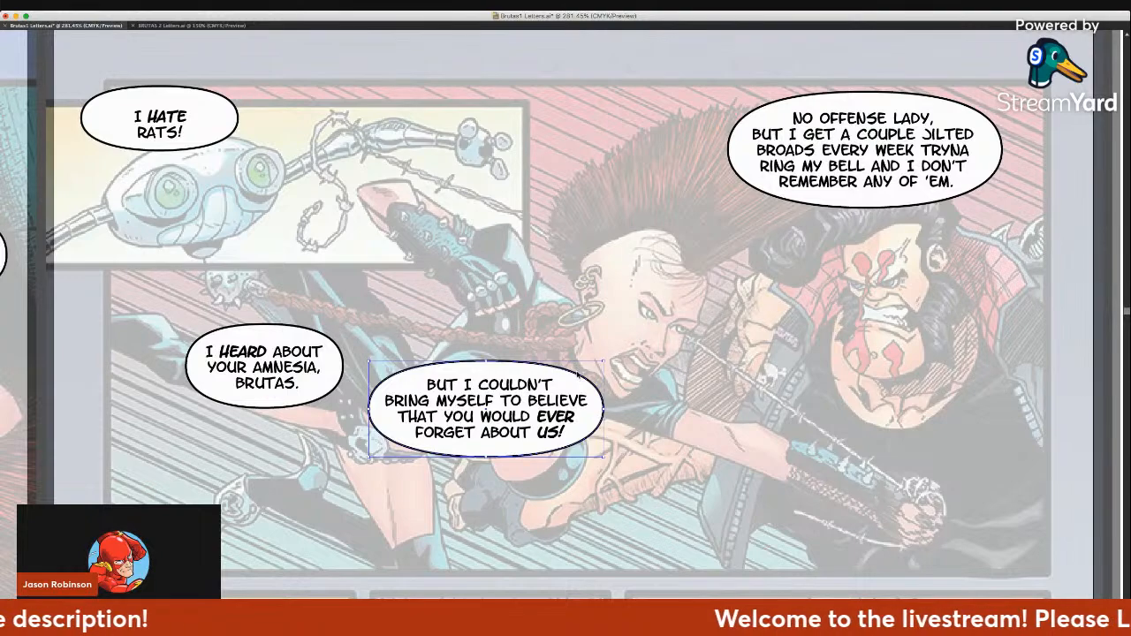
shift+click(519, 386)
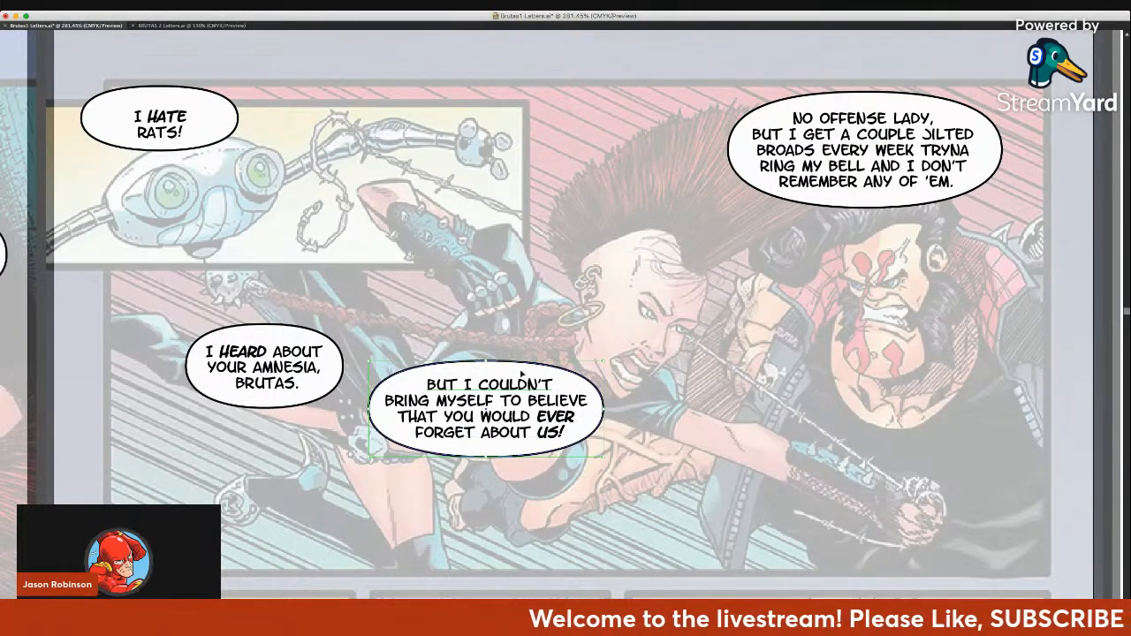
Move the "But I couldn't bring myself" balloon with its lettering directly beneath the "I heard about your amnesia" balloon
drag(499, 433, 349, 465)
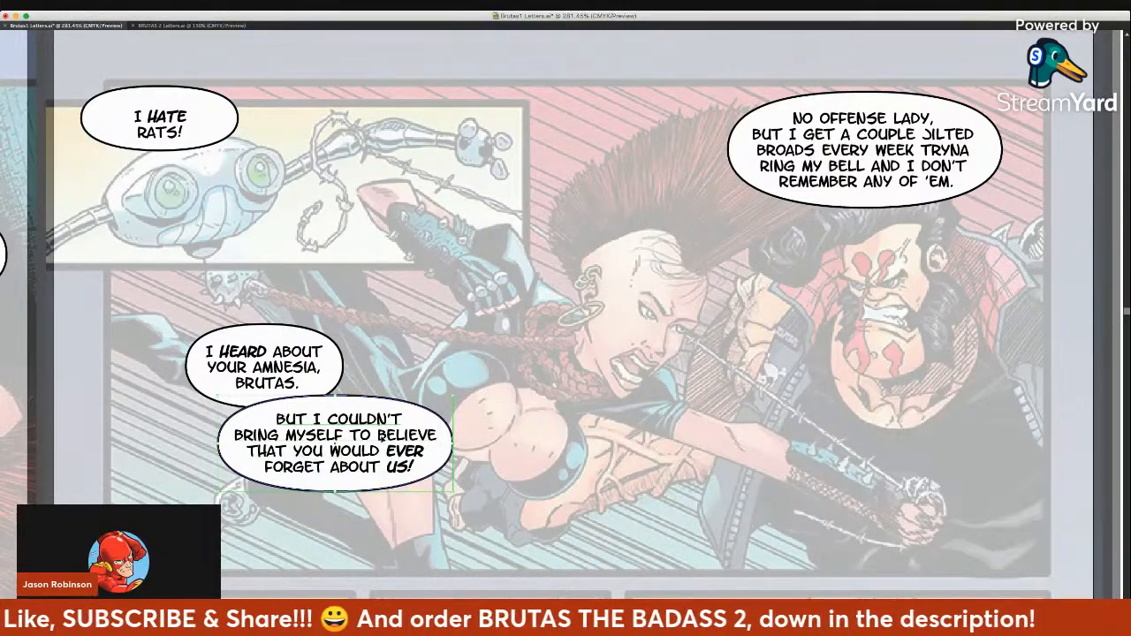
click(382, 452)
text(,)
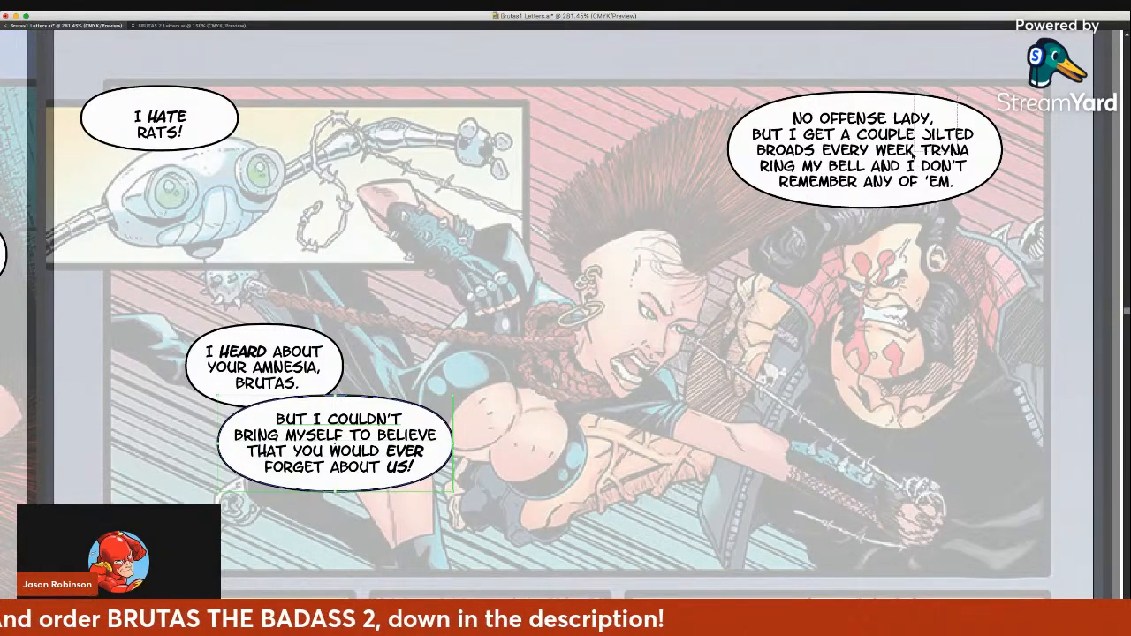
Move the "No offense lady" balloon to the panel's lower edge and the woman's two balloons side by side above the characters
click(921, 102)
drag(915, 165, 744, 517)
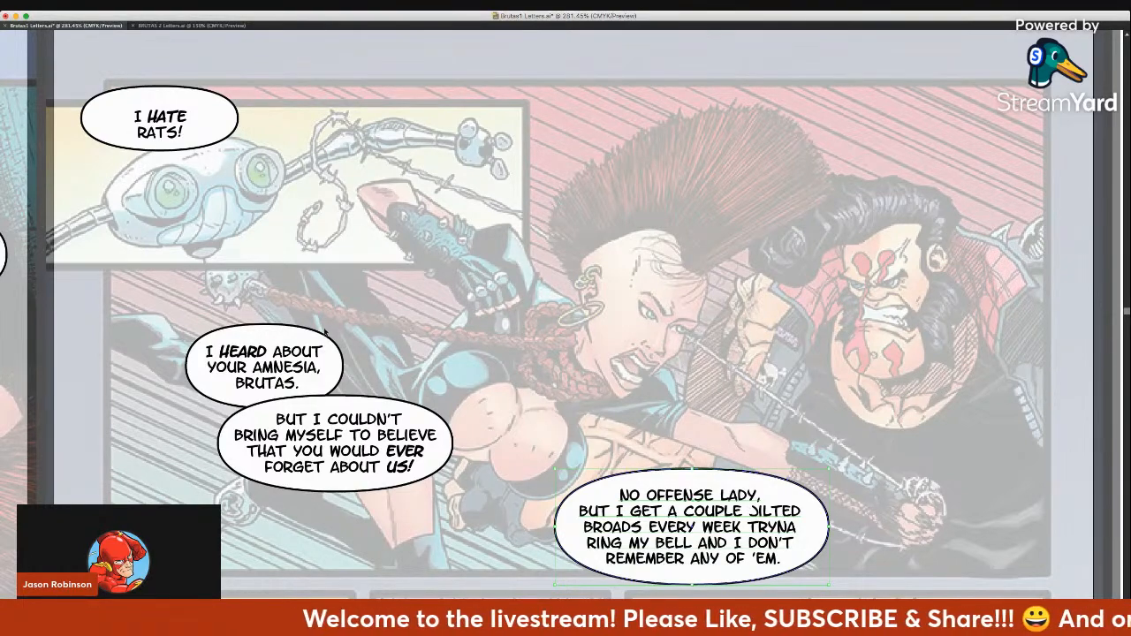
drag(308, 350, 644, 143)
drag(336, 441, 827, 156)
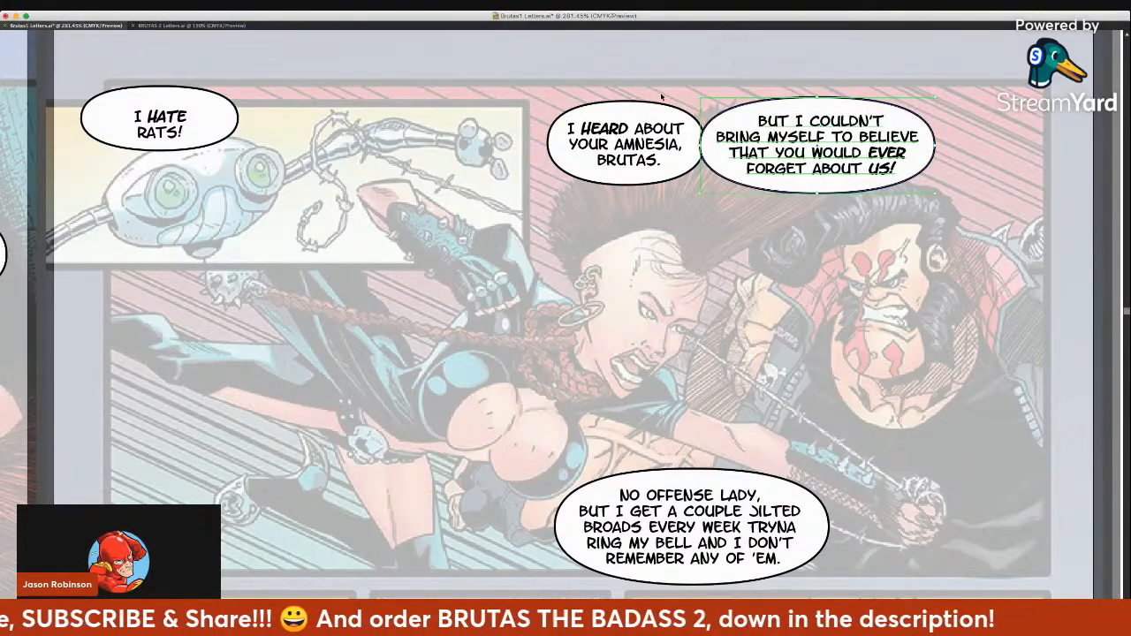
drag(623, 141, 629, 148)
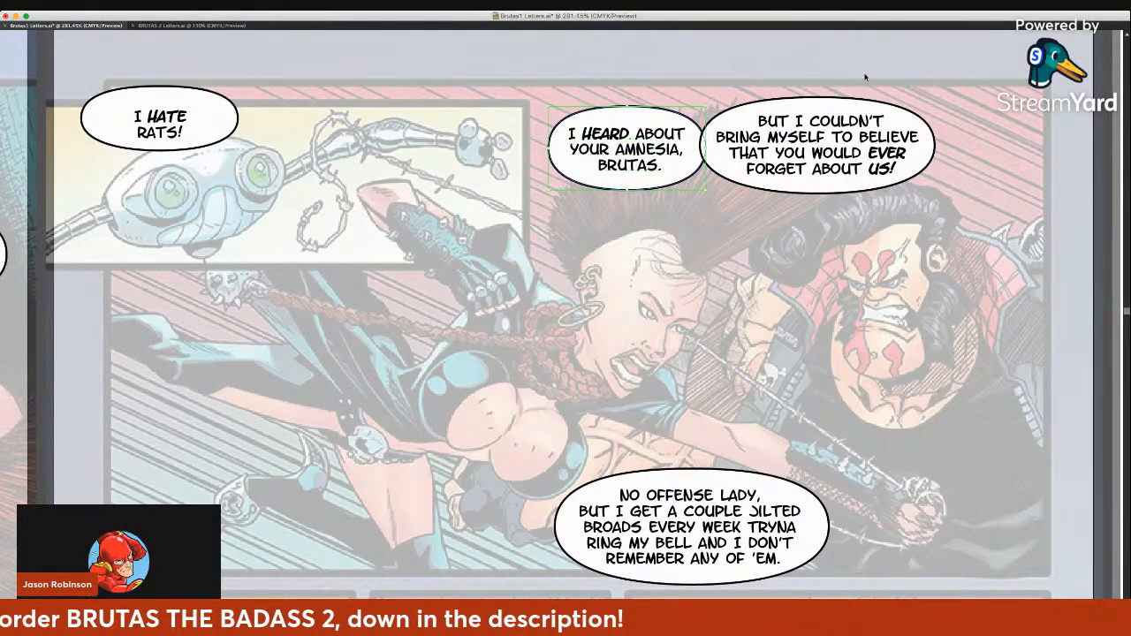
Align the woman's two side-by-side balloons on a common horizontal centre line so they touch edge to edge
drag(623, 65, 866, 200)
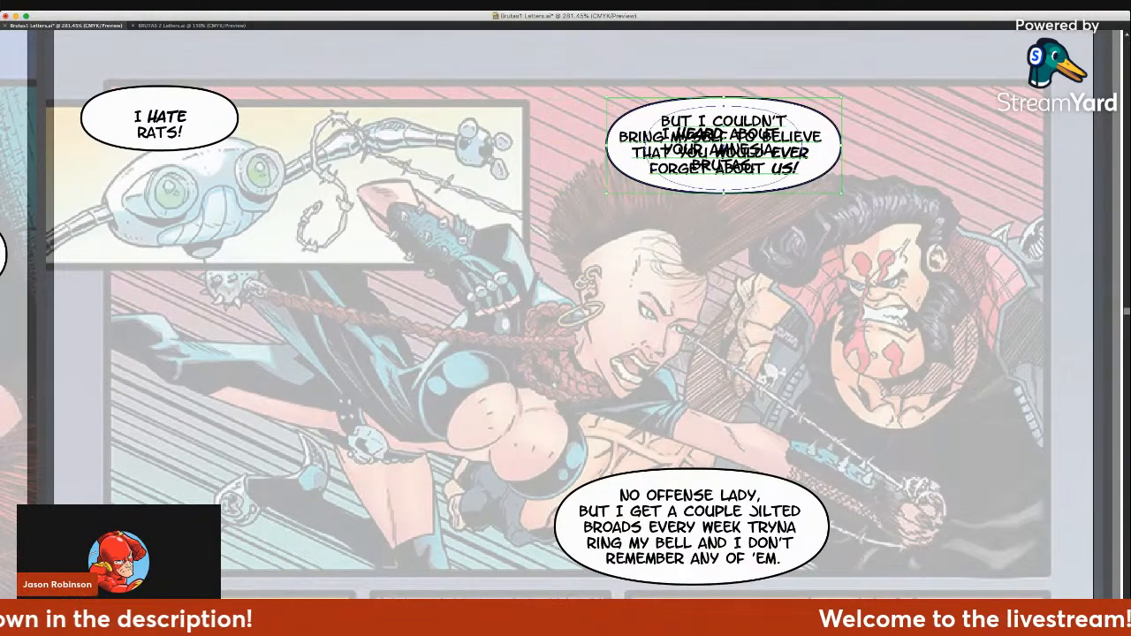
key(super+z)
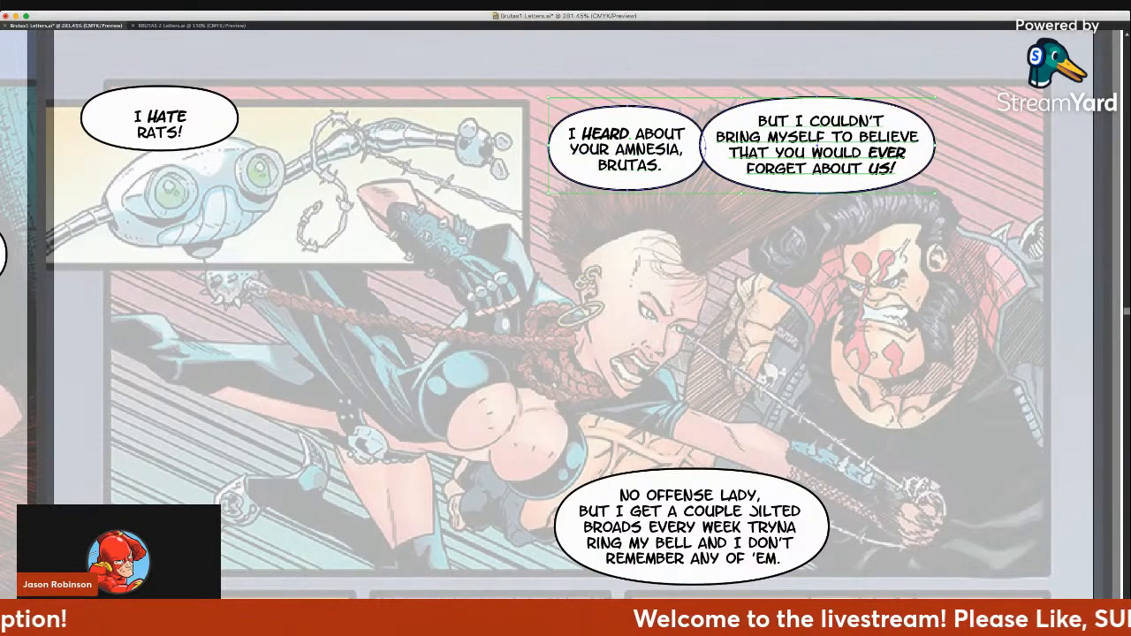
click(353, 7)
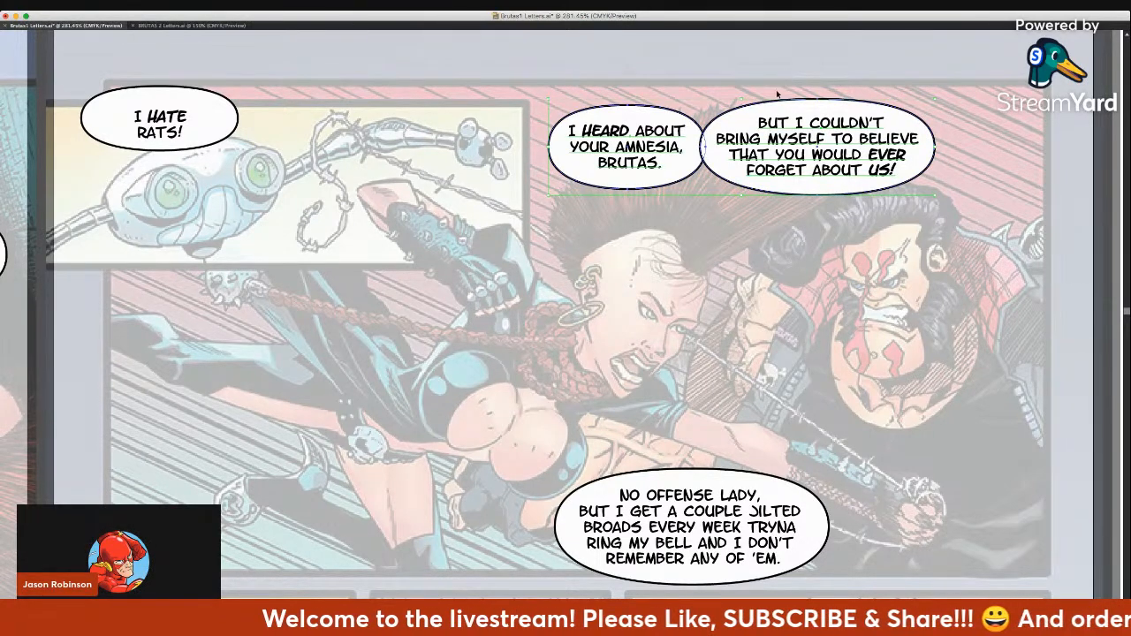
click(715, 74)
drag(652, 93, 638, 164)
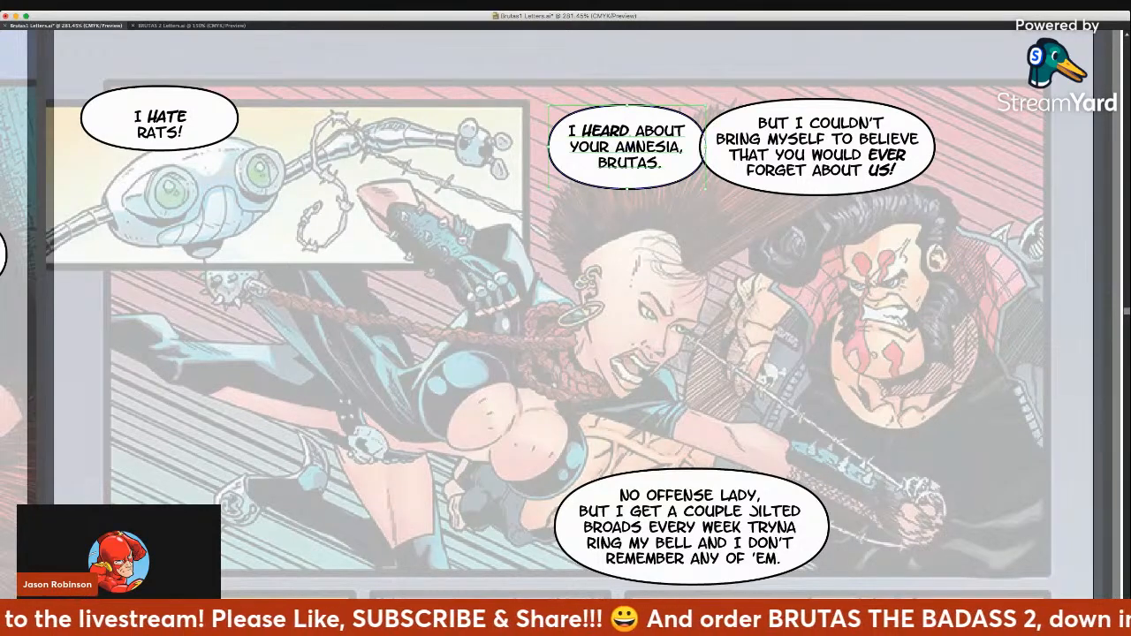
click(672, 81)
Draw a curved, tapering tail with the Pen tool from the "I heard about your amnesia" balloon towards the woman's head
click(659, 148)
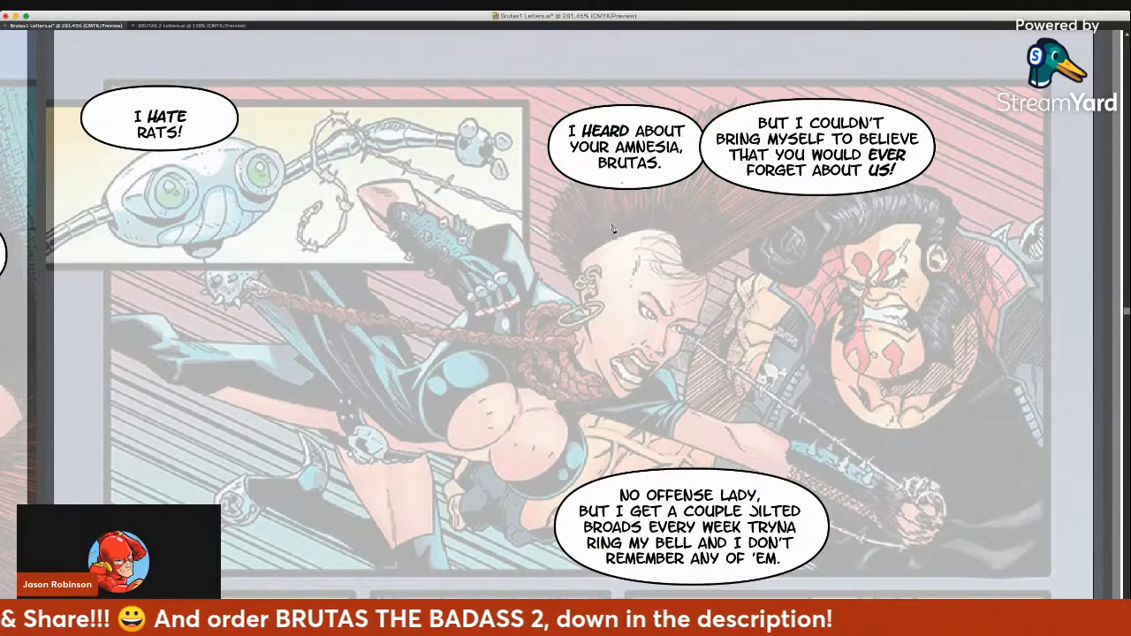
drag(607, 240, 607, 243)
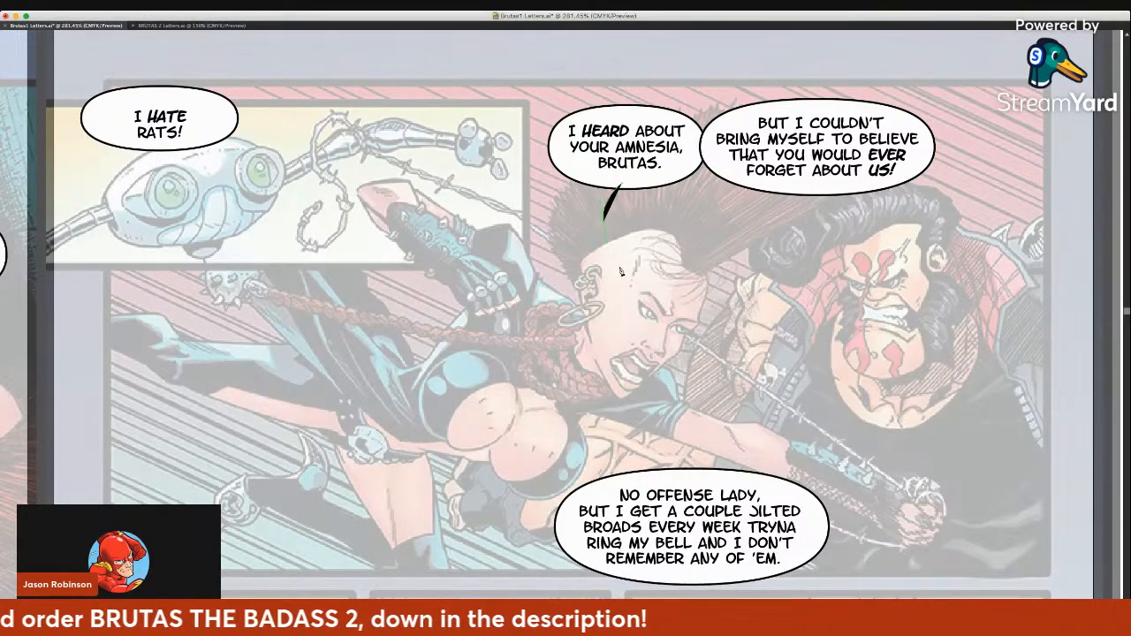
click(620, 268)
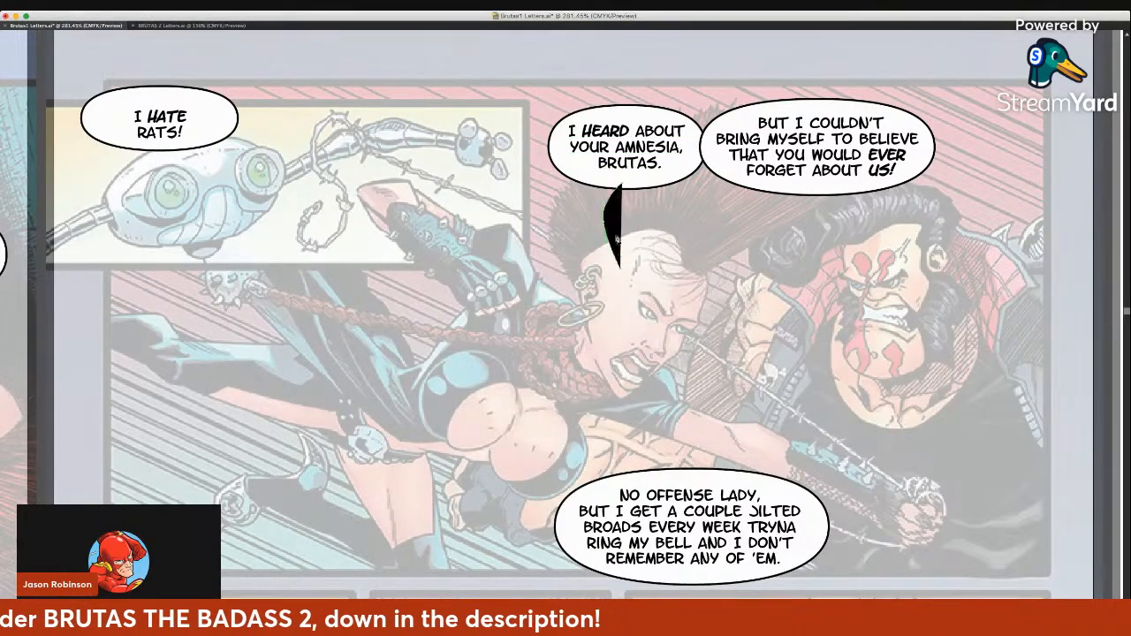
click(627, 188)
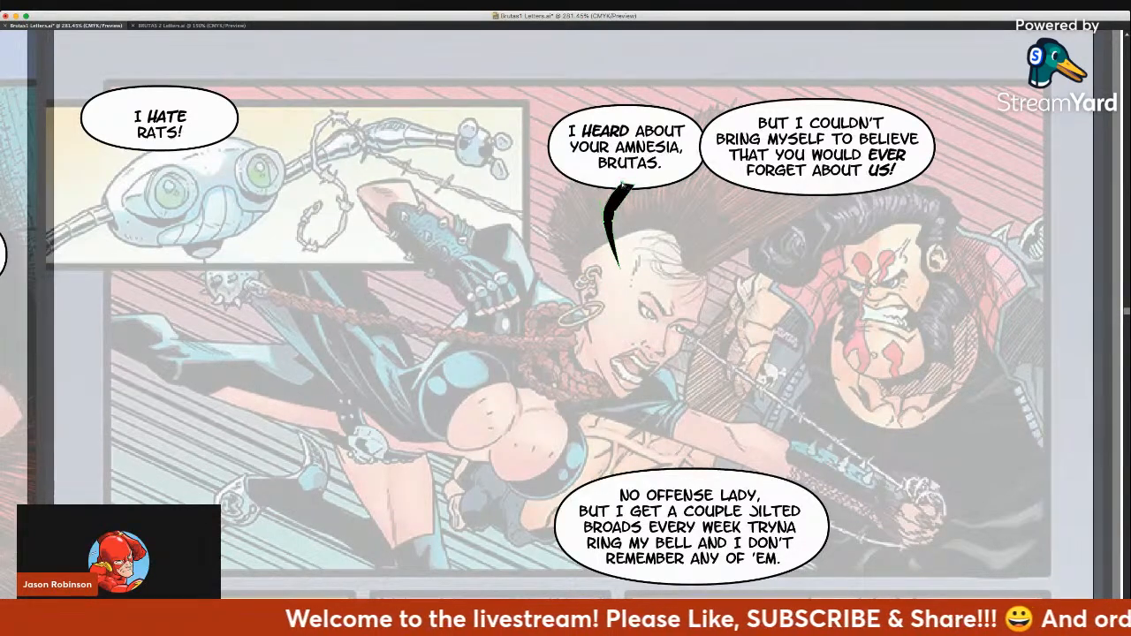
drag(633, 186, 620, 186)
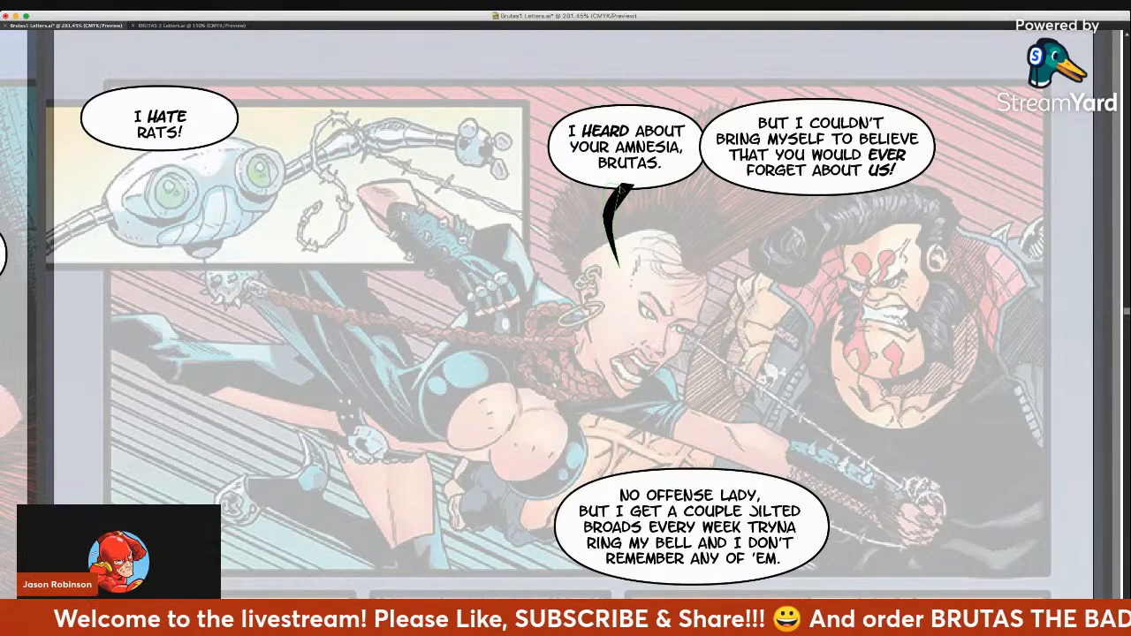
click(619, 266)
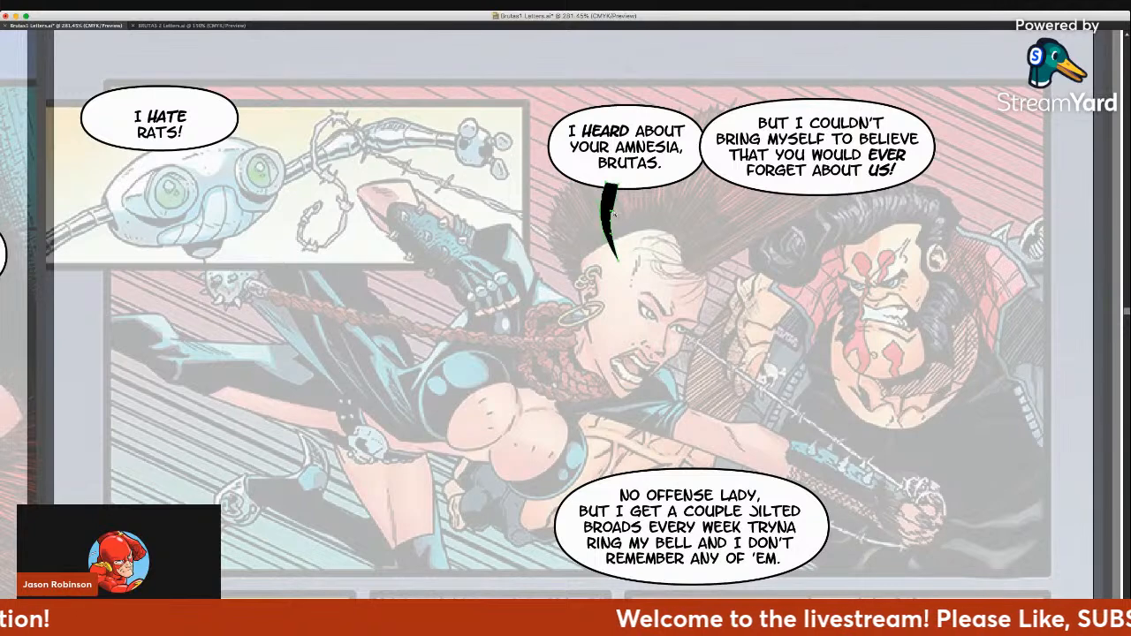
drag(613, 208, 614, 210)
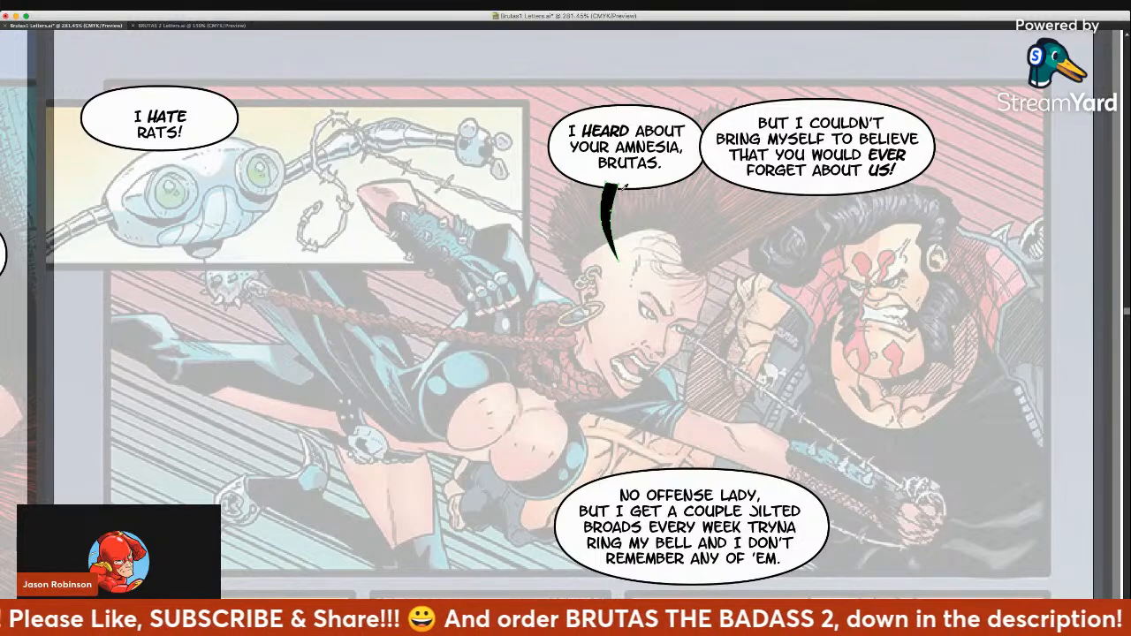
Give the woman's tail the balloon's white fill and black outline, and shift it up so its base overlaps the balloon
click(641, 183)
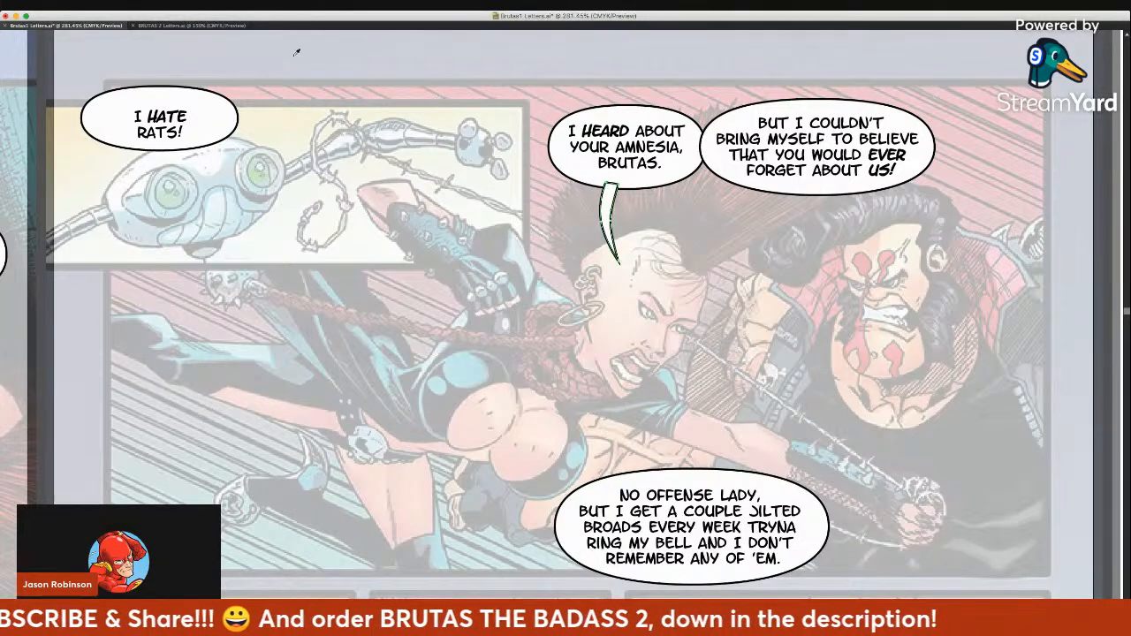
key(v)
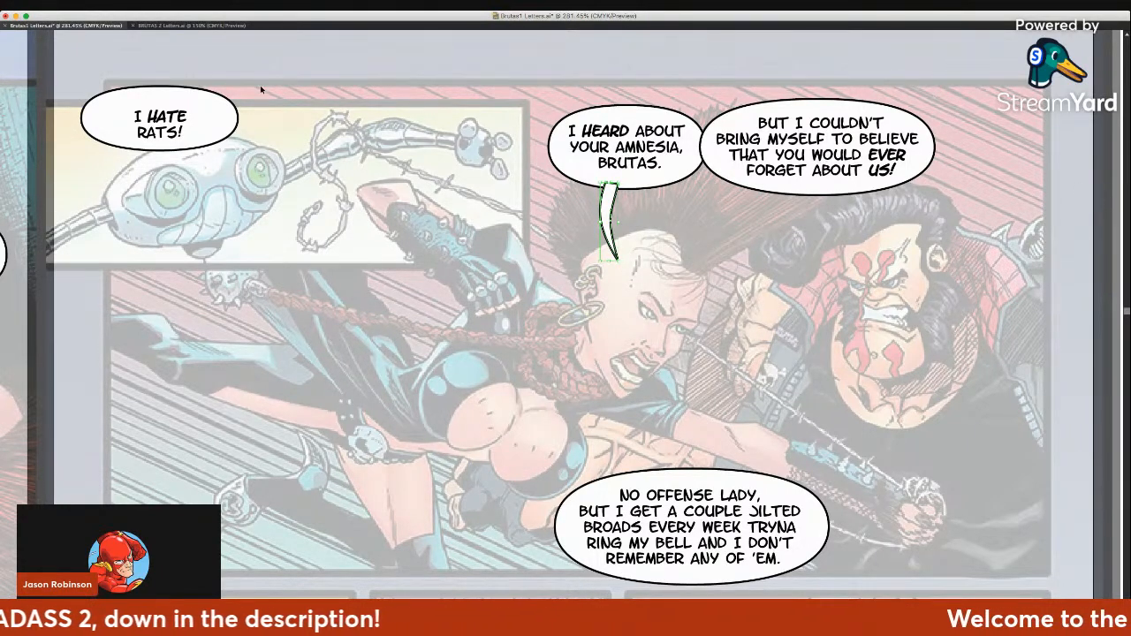
key(a)
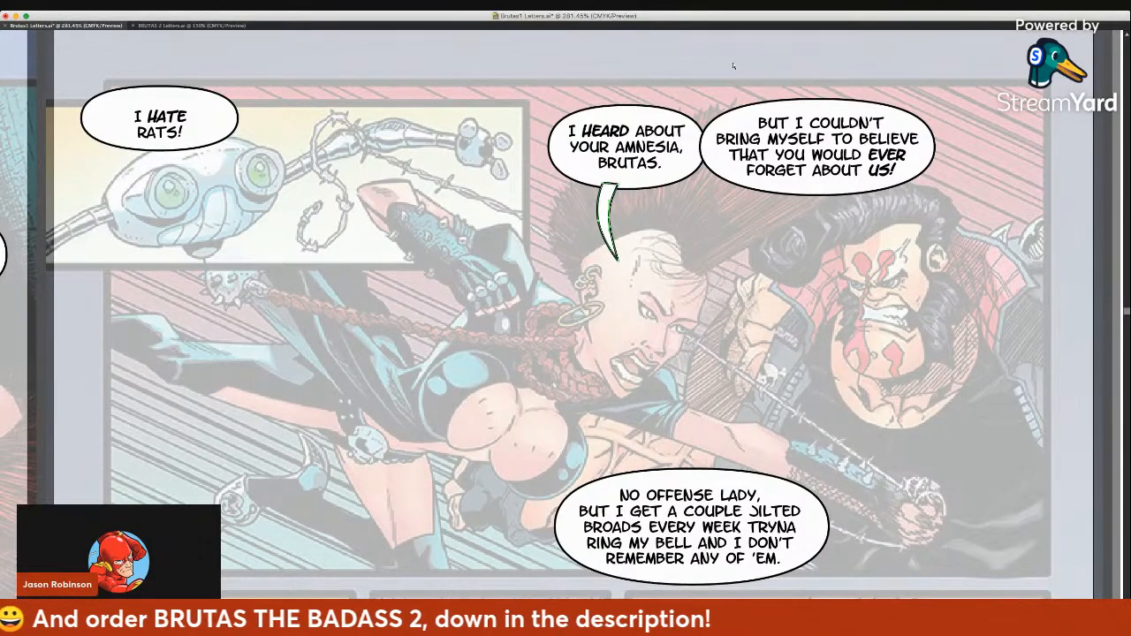
click(652, 186)
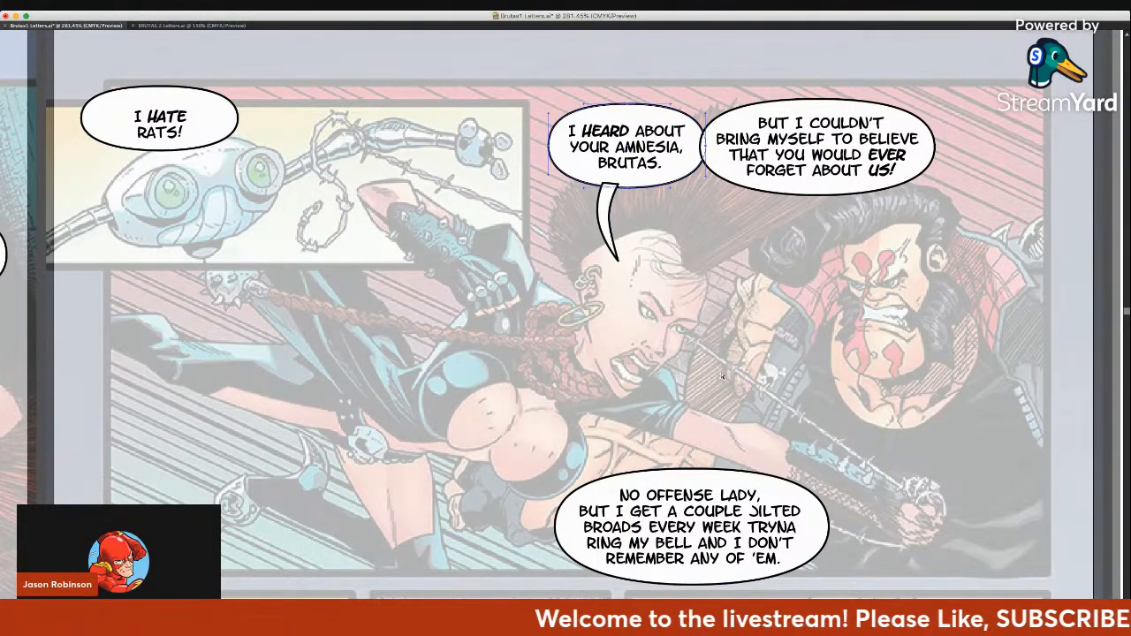
click(629, 216)
drag(607, 221, 613, 214)
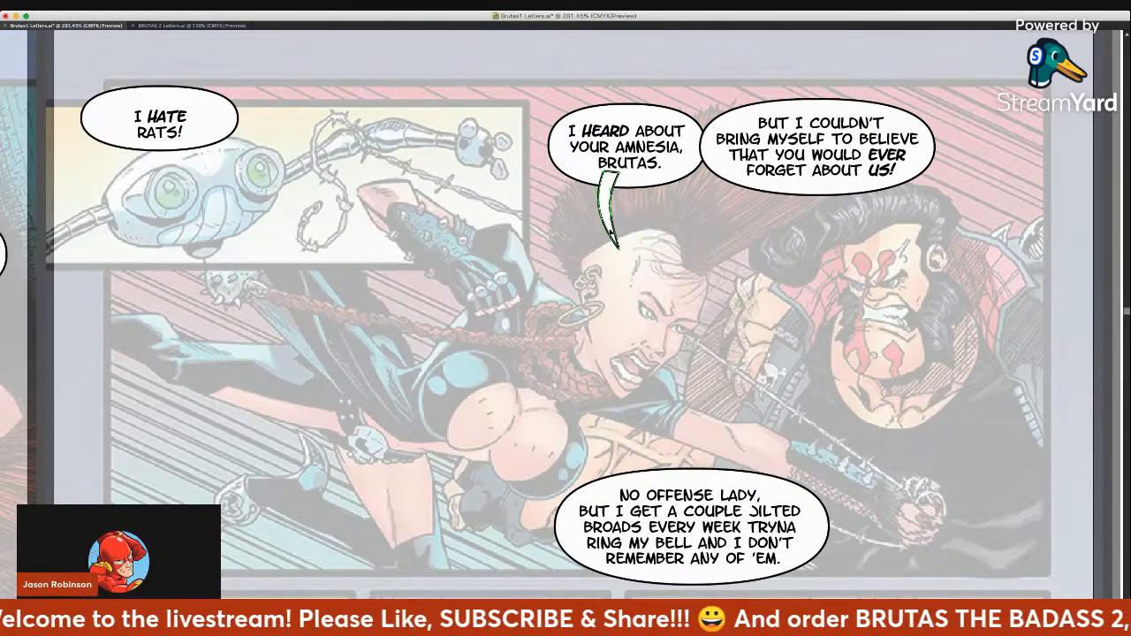
drag(611, 233, 610, 236)
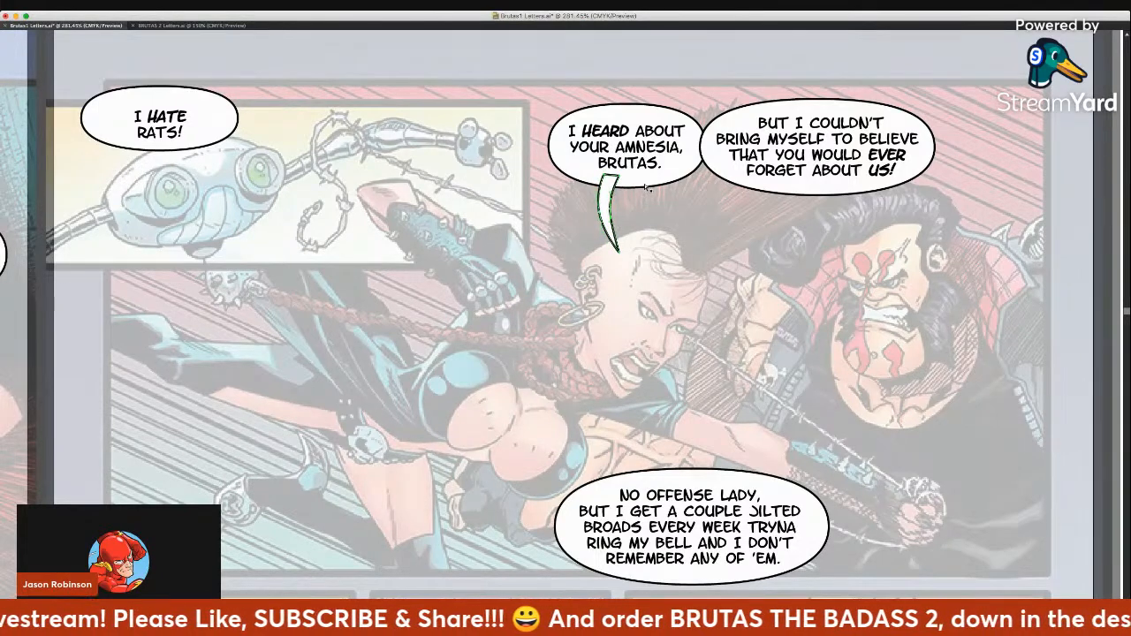
Merge the tail and the woman's two balloons into one continuous shape
shift+click(648, 187)
shift+click(723, 181)
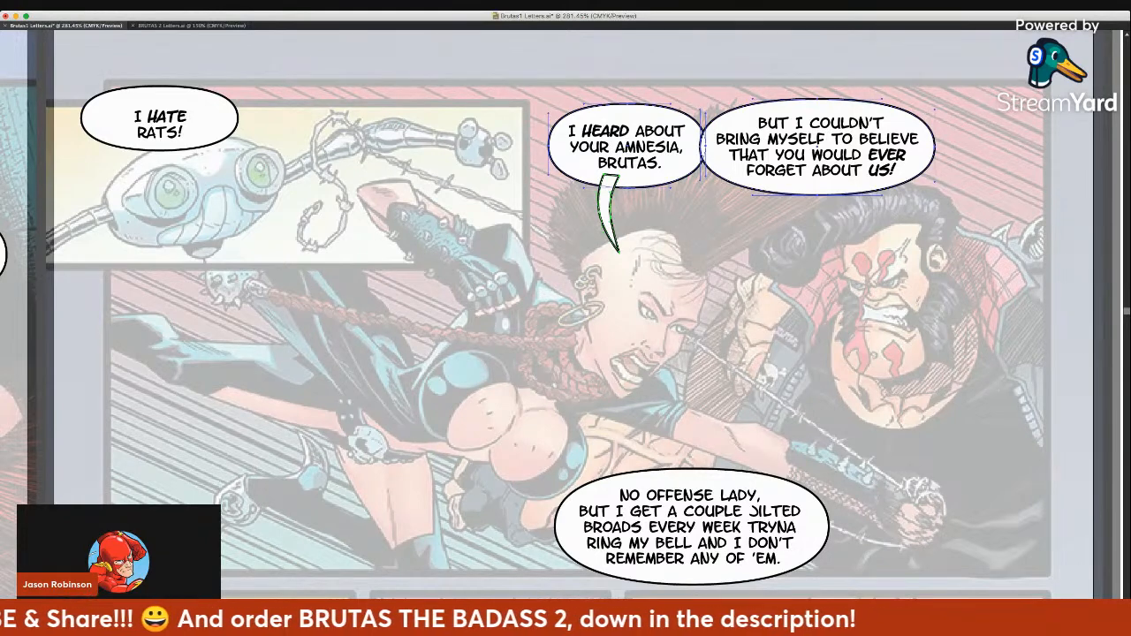
key(super+g)
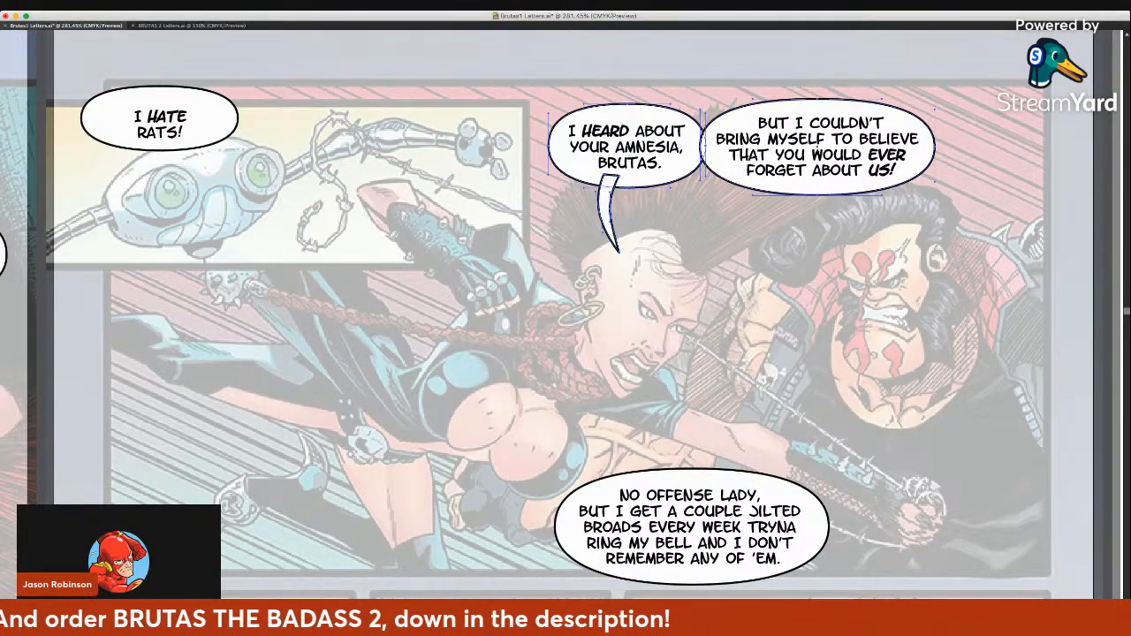
click(1034, 286)
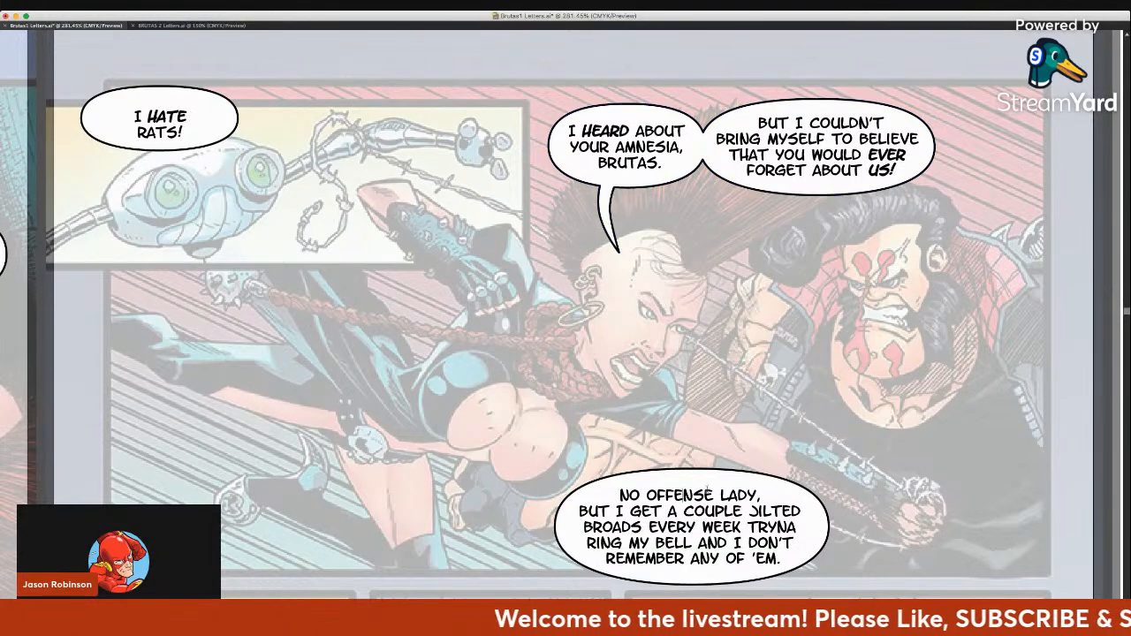
Draw a pointed tail from the "No offense lady" balloon towards the bearded man and match its fill and outline to the balloons
drag(711, 491, 642, 495)
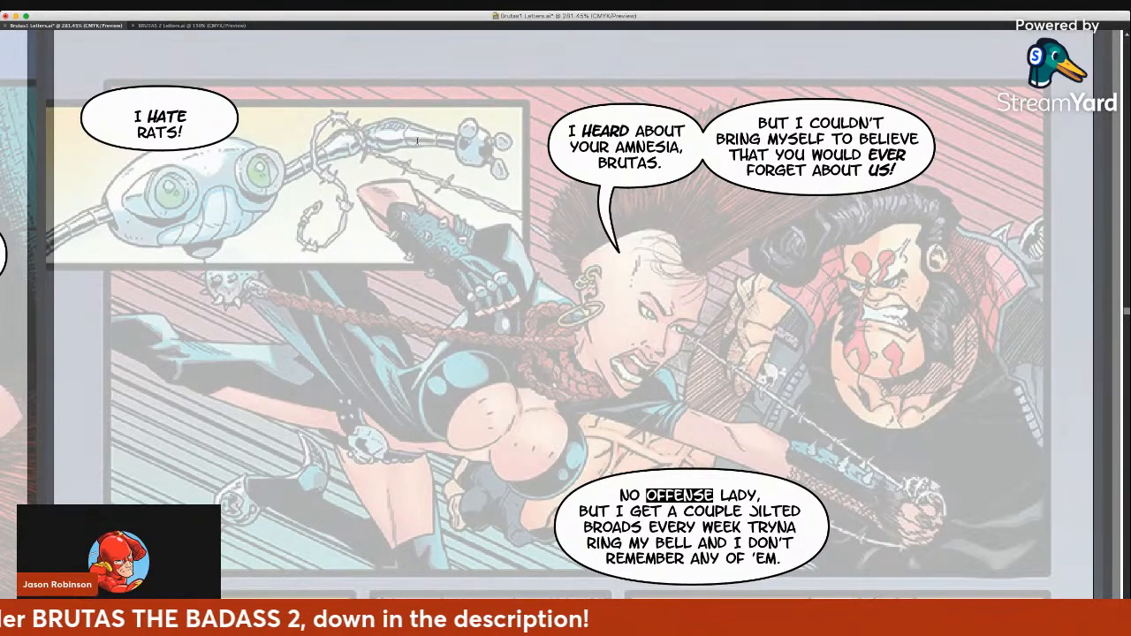
key(Escape)
key(p)
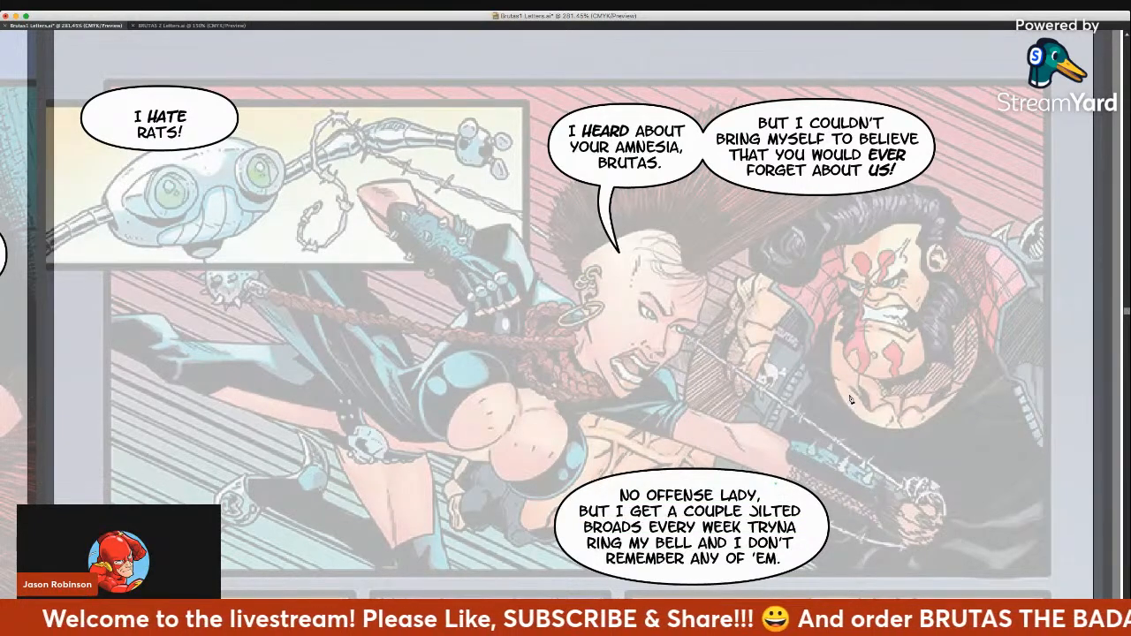
click(788, 488)
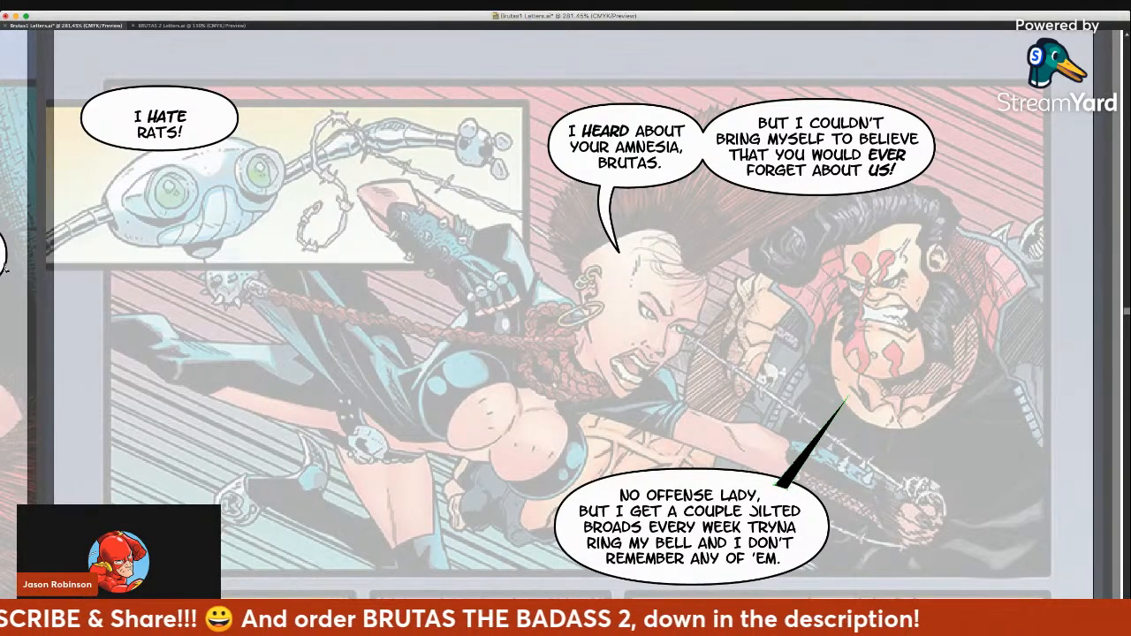
click(779, 188)
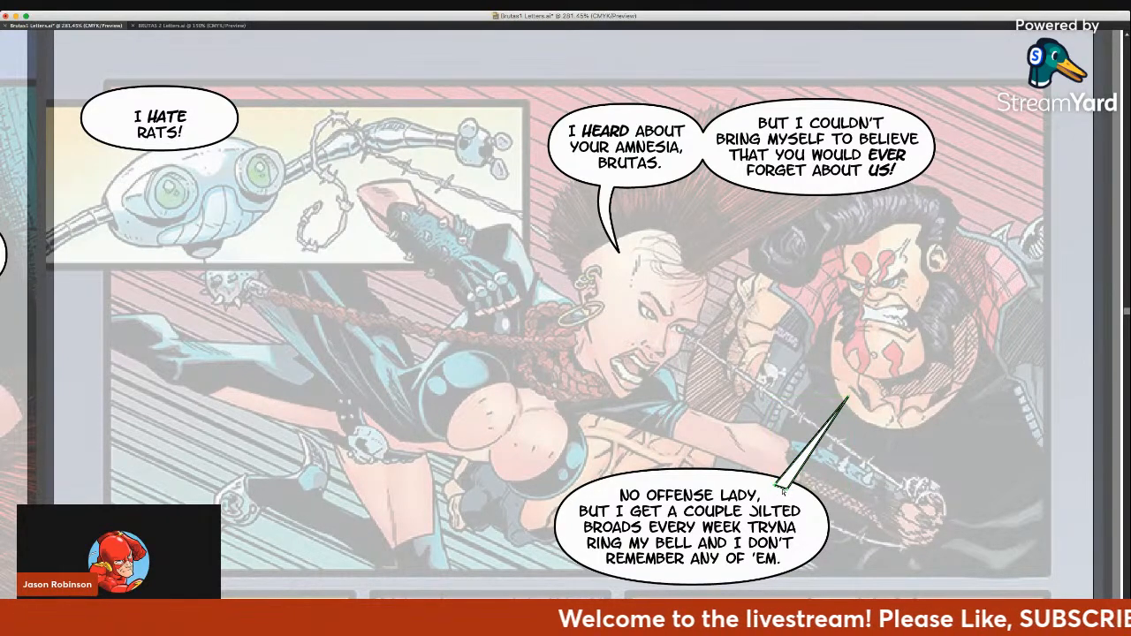
drag(787, 490, 794, 494)
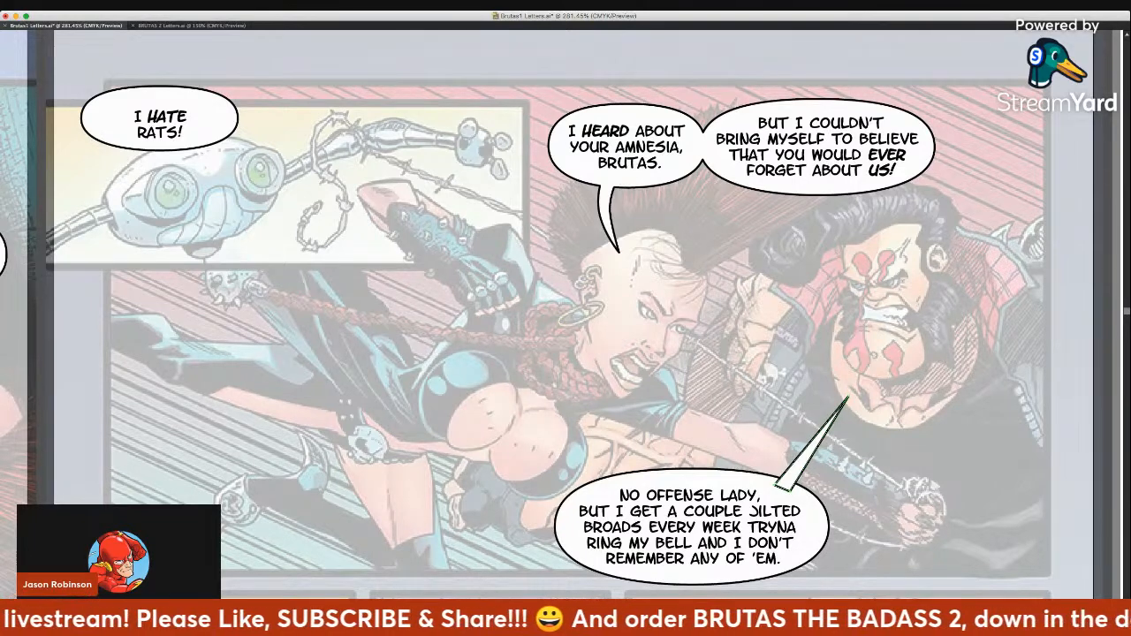
Set the words "OFFENSE" and "WEEK" in bold italic in the "No offense lady" balloon
drag(680, 496, 646, 496)
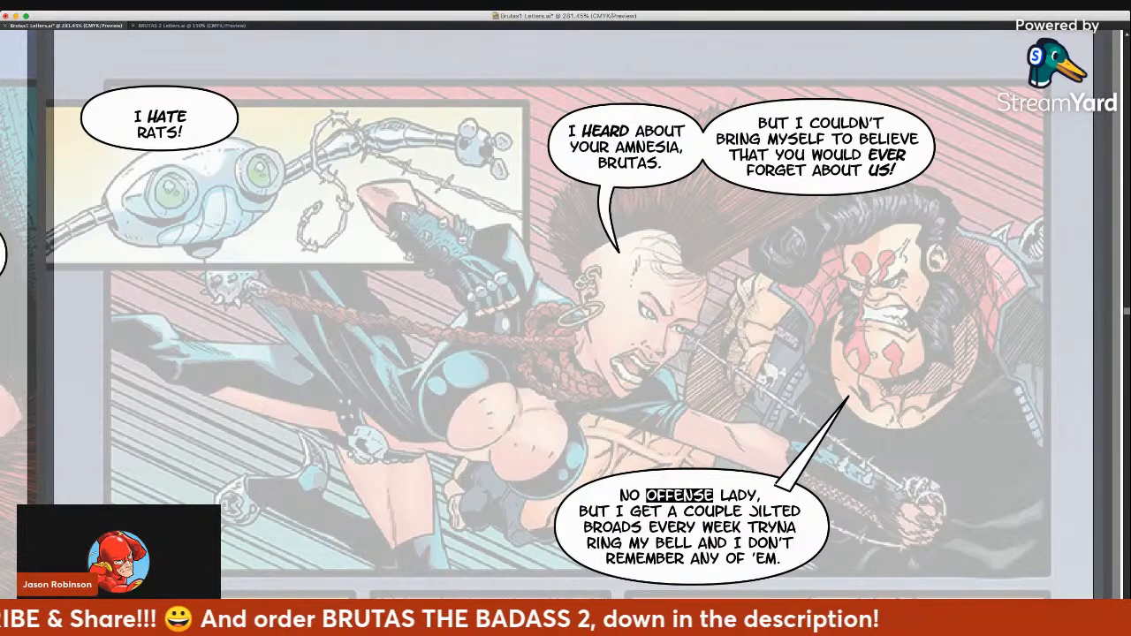
click(407, 32)
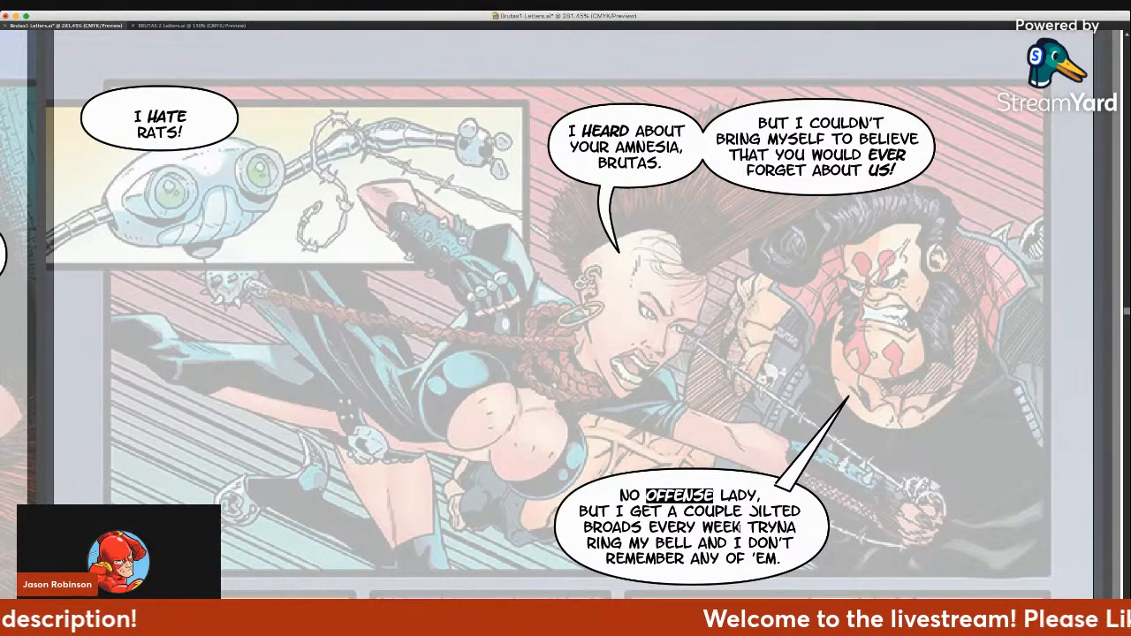
drag(742, 528, 701, 527)
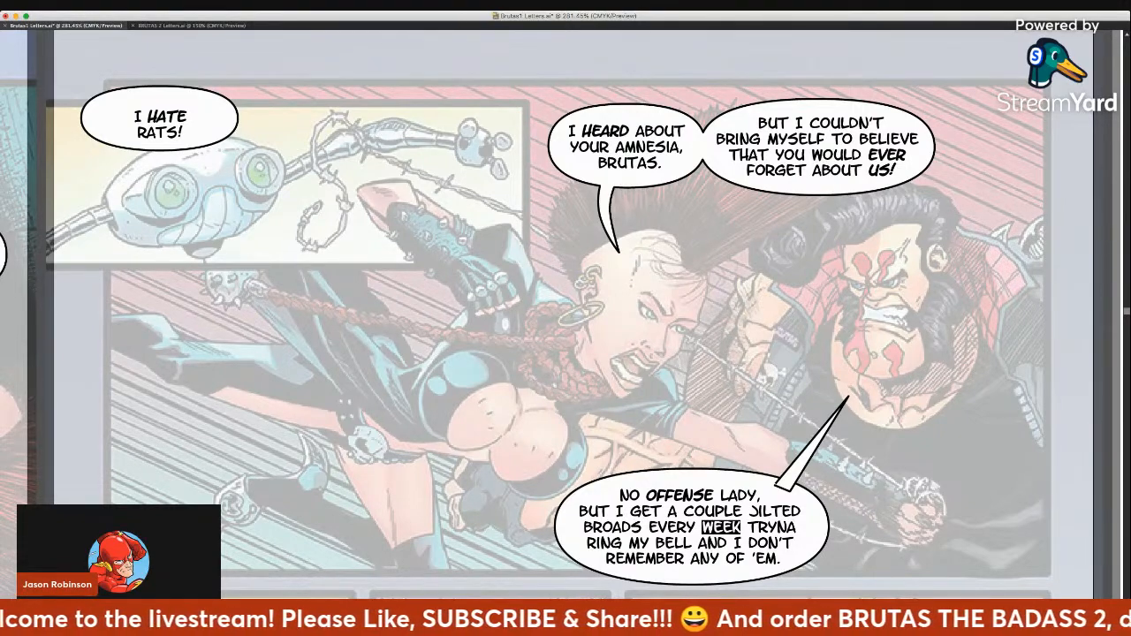
click(402, 34)
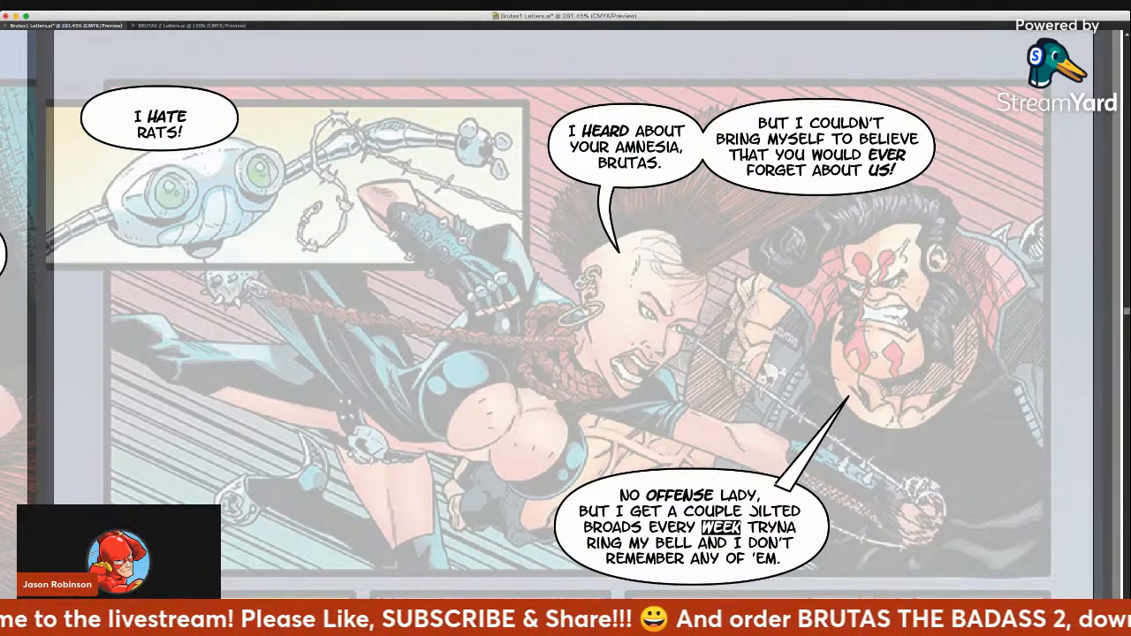
key(Escape)
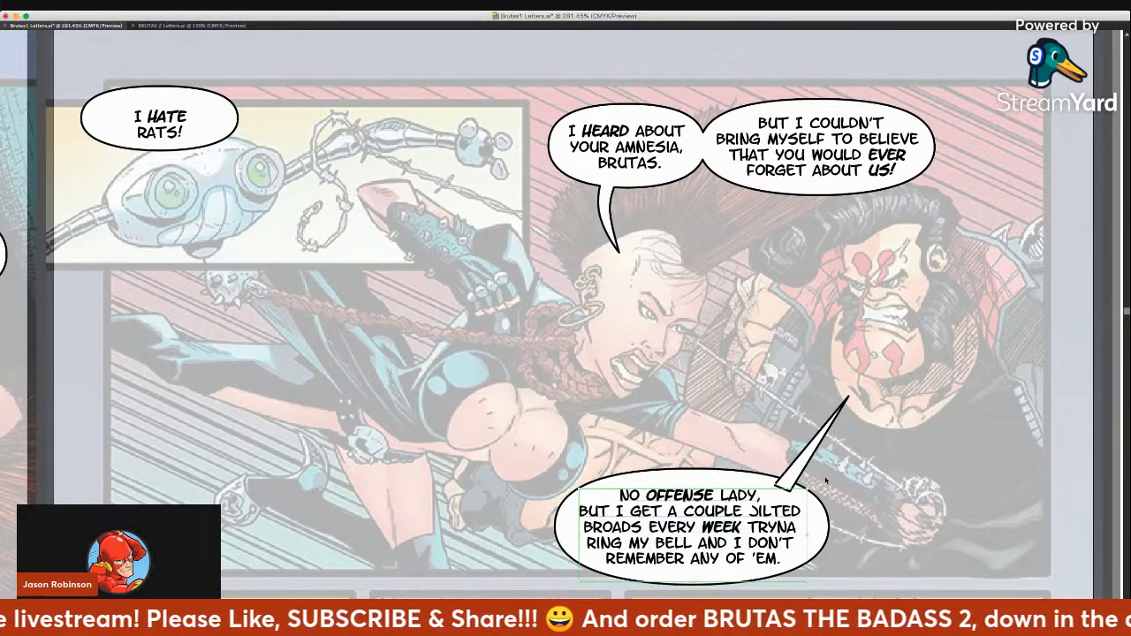
Narrow the "No offense lady" balloon evenly on both sides and nudge it slightly left and down around its text
click(823, 541)
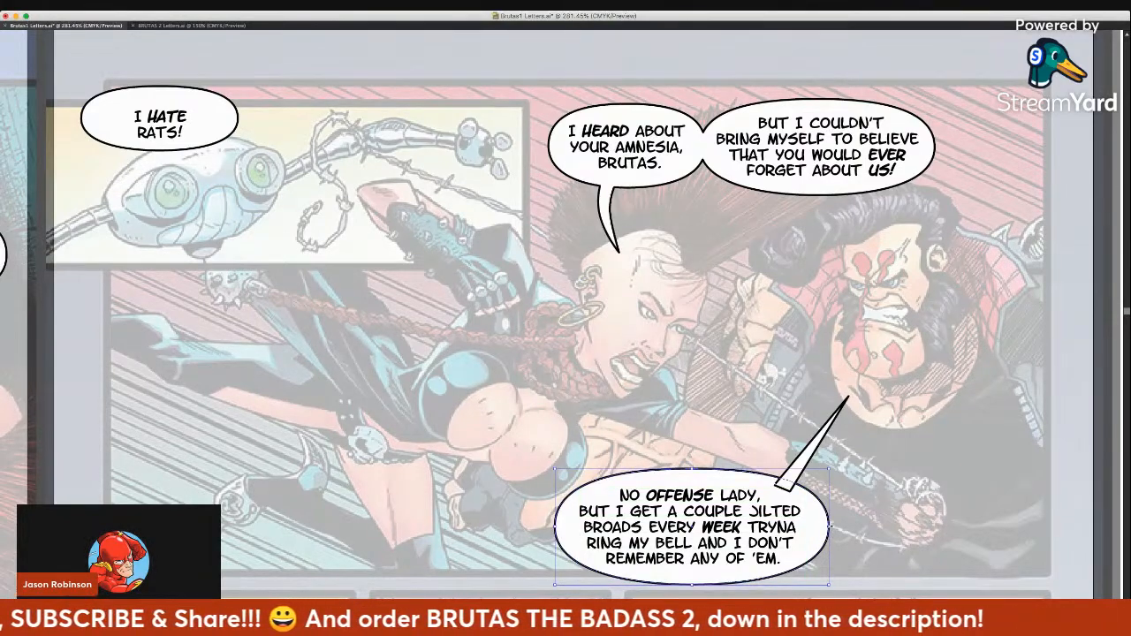
click(826, 527)
drag(826, 528, 820, 528)
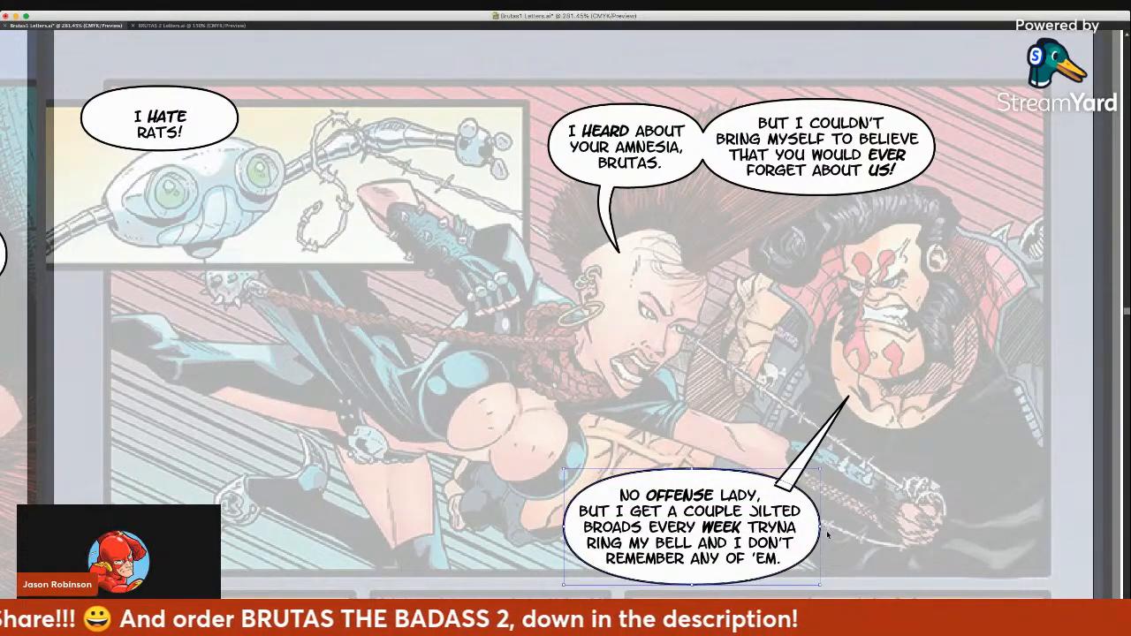
key(Left)
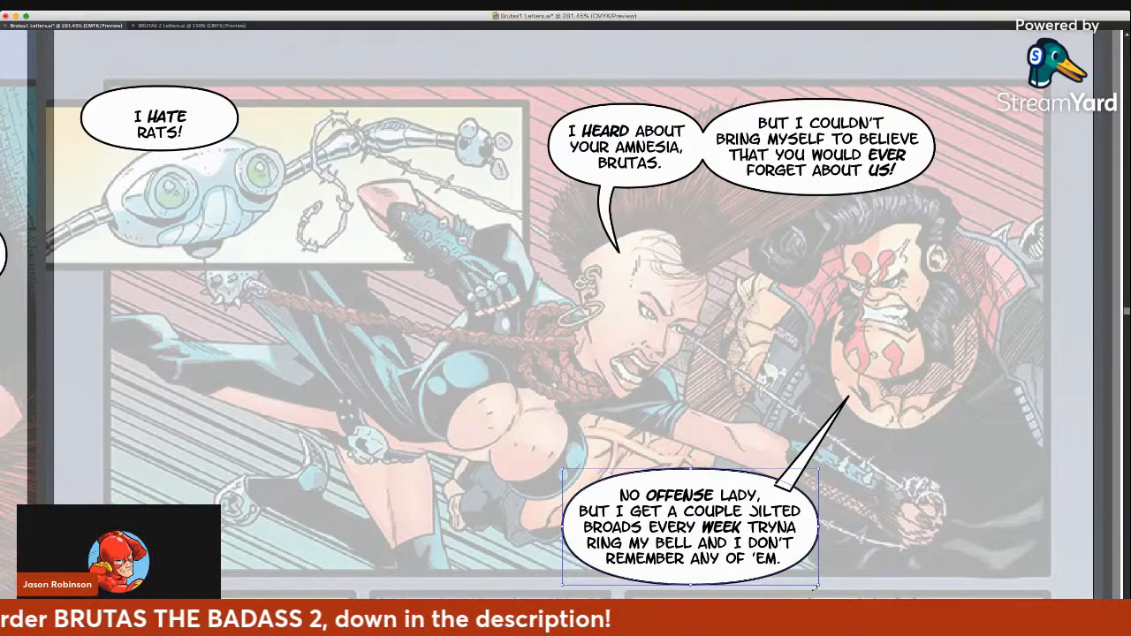
key(Down)
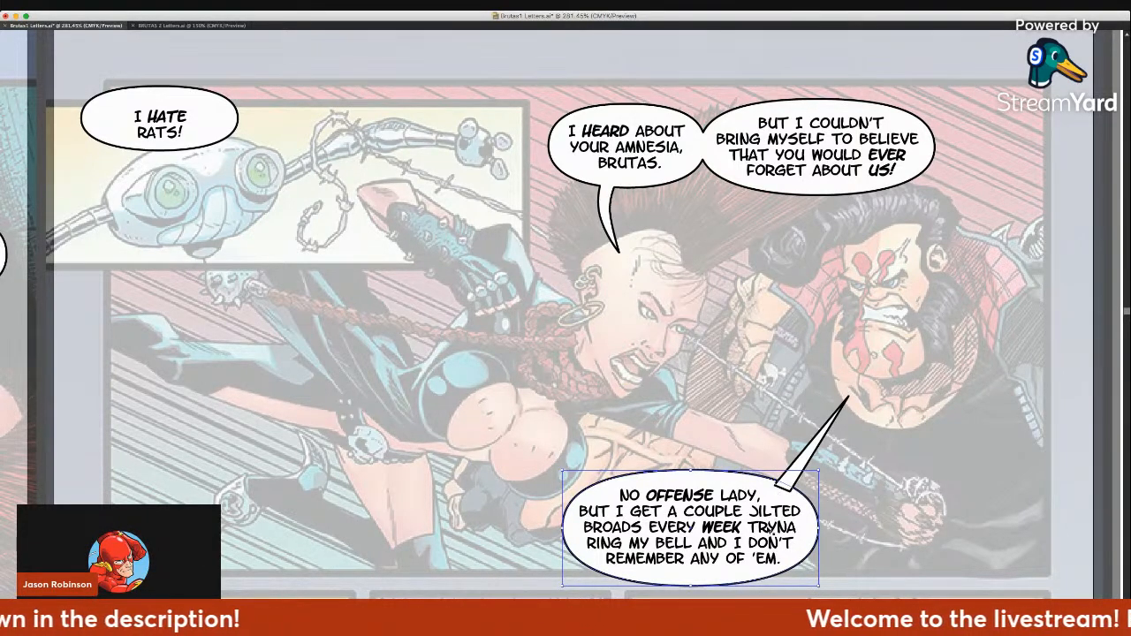
key(super+shift+a)
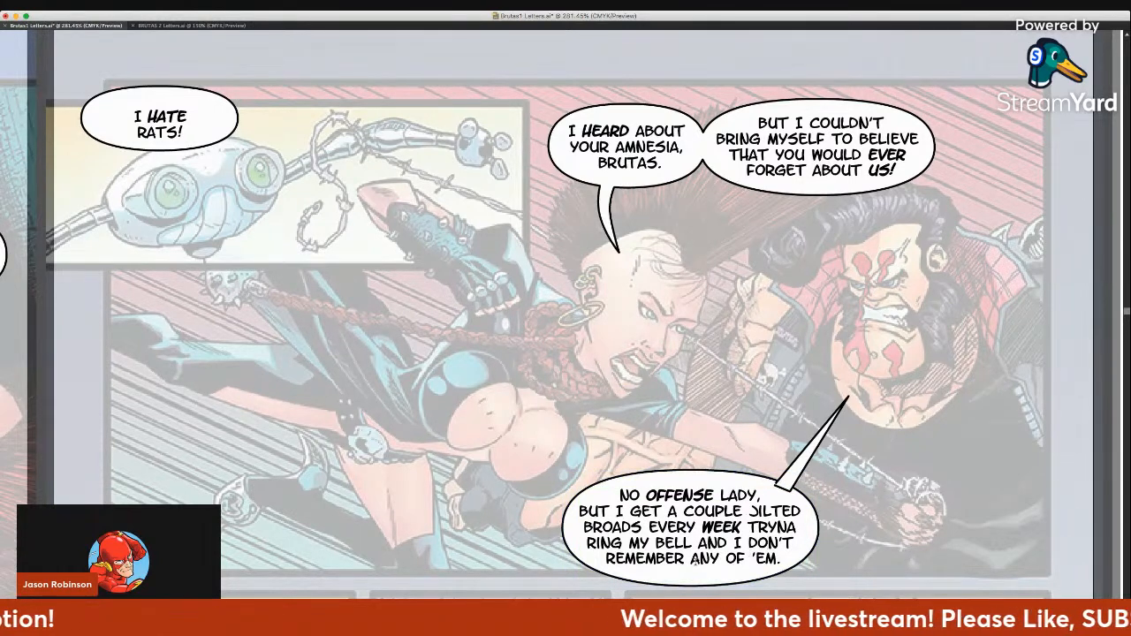
Set "ANY OF 'EM." in bold italic and shift the balloon with its text slightly up and to the right
drag(691, 558, 788, 546)
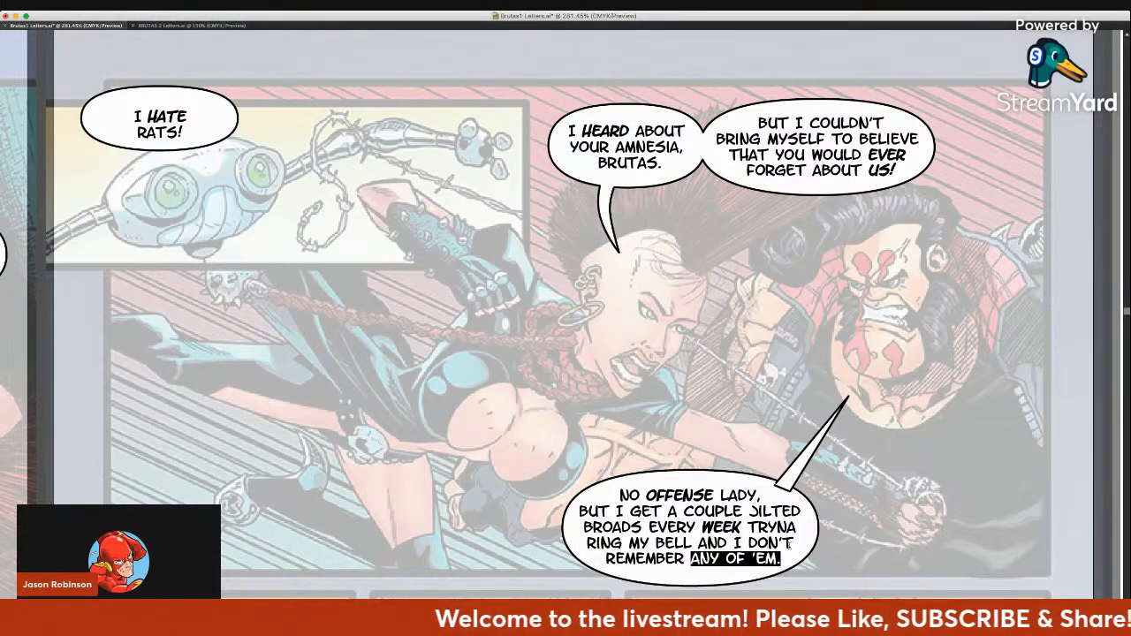
click(398, 33)
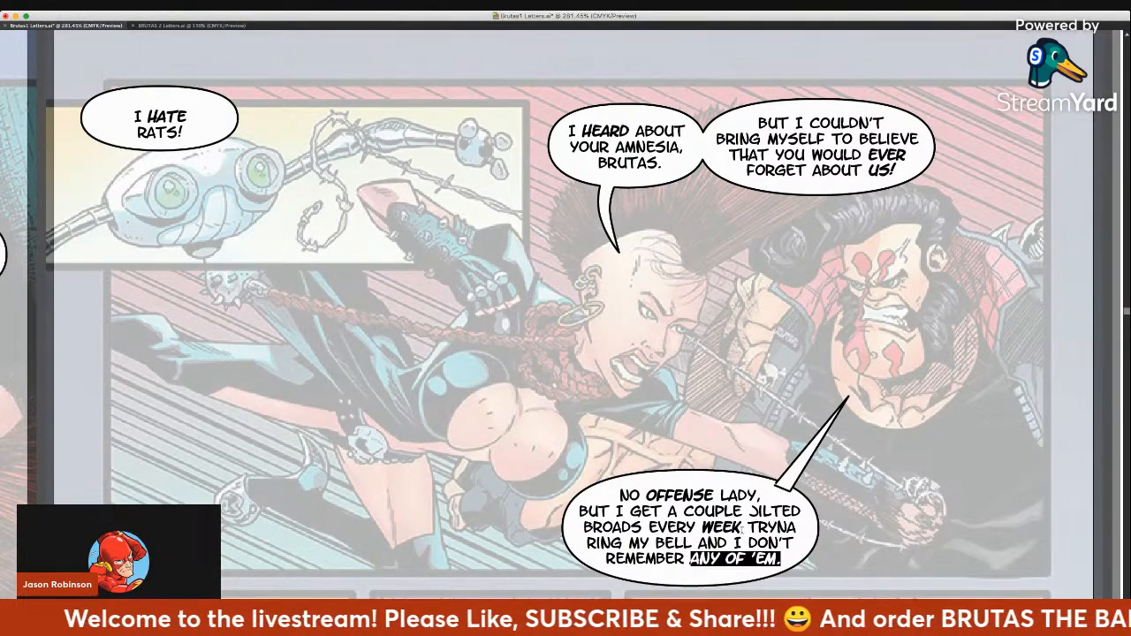
click(747, 527)
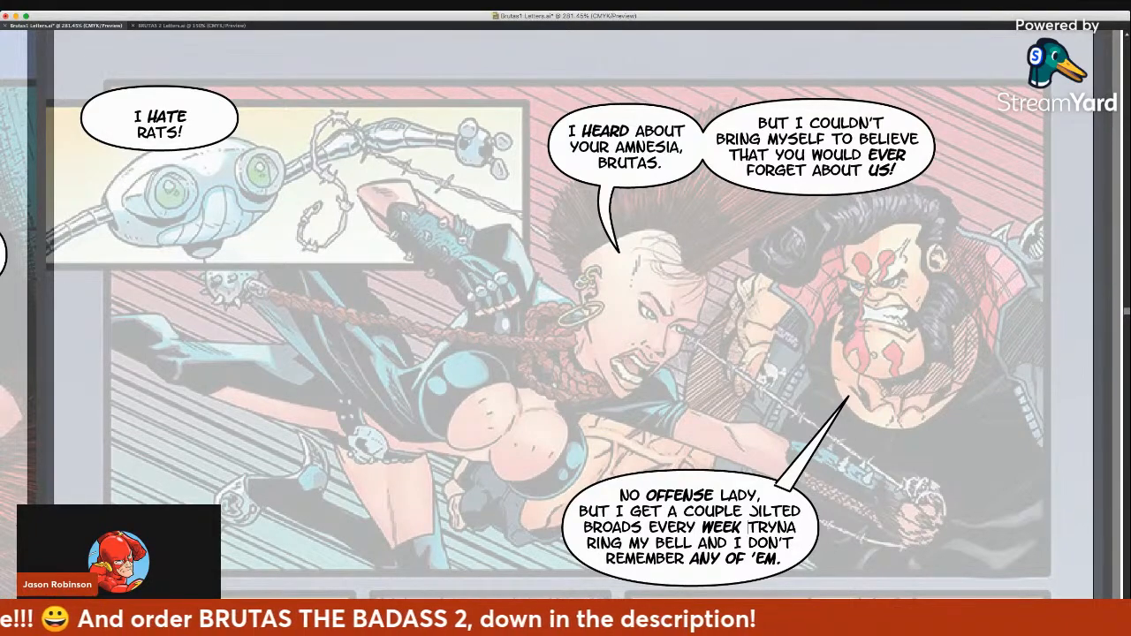
key(Escape)
click(707, 480)
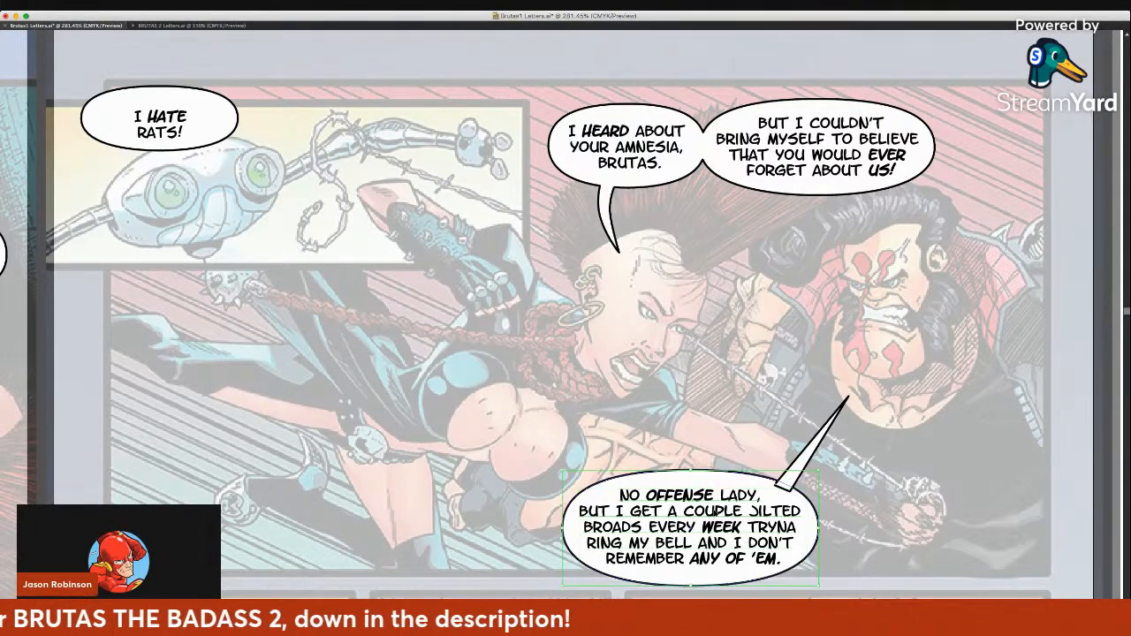
drag(730, 518, 742, 515)
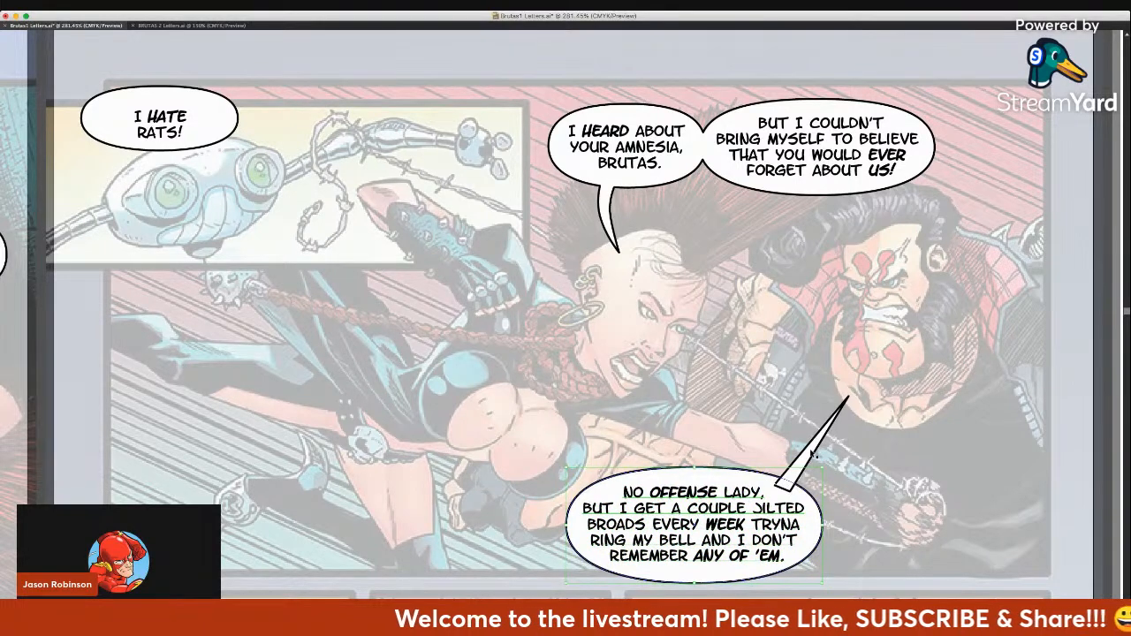
Merge the bearded man's tail with the "No offense lady" balloon and place the merged shape behind the text
shift+click(739, 509)
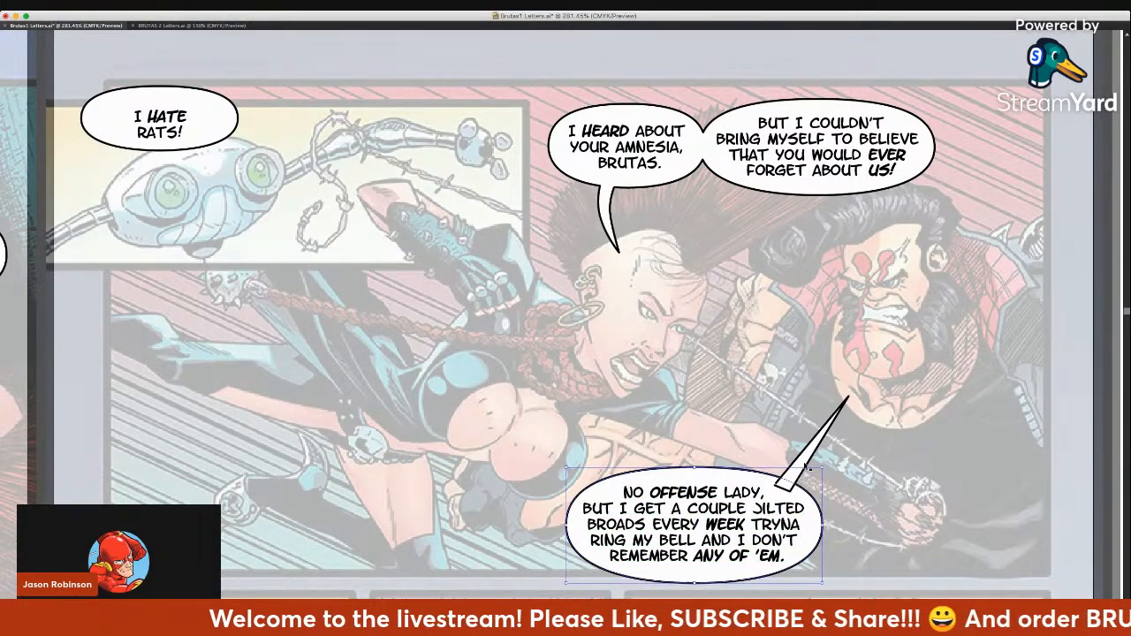
shift+click(805, 460)
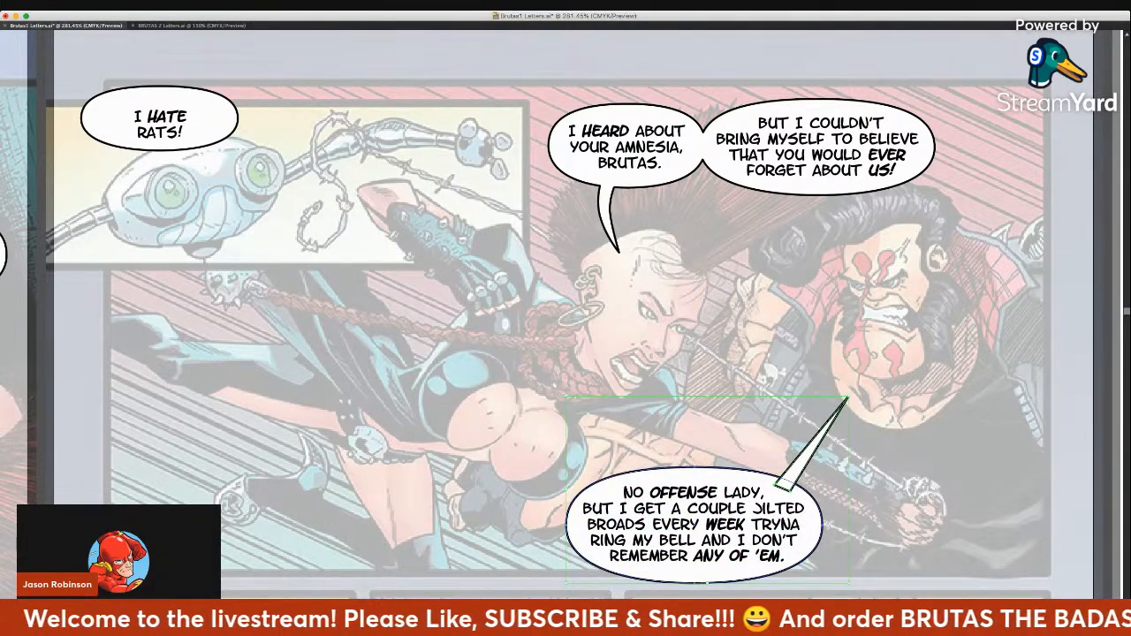
click(1083, 287)
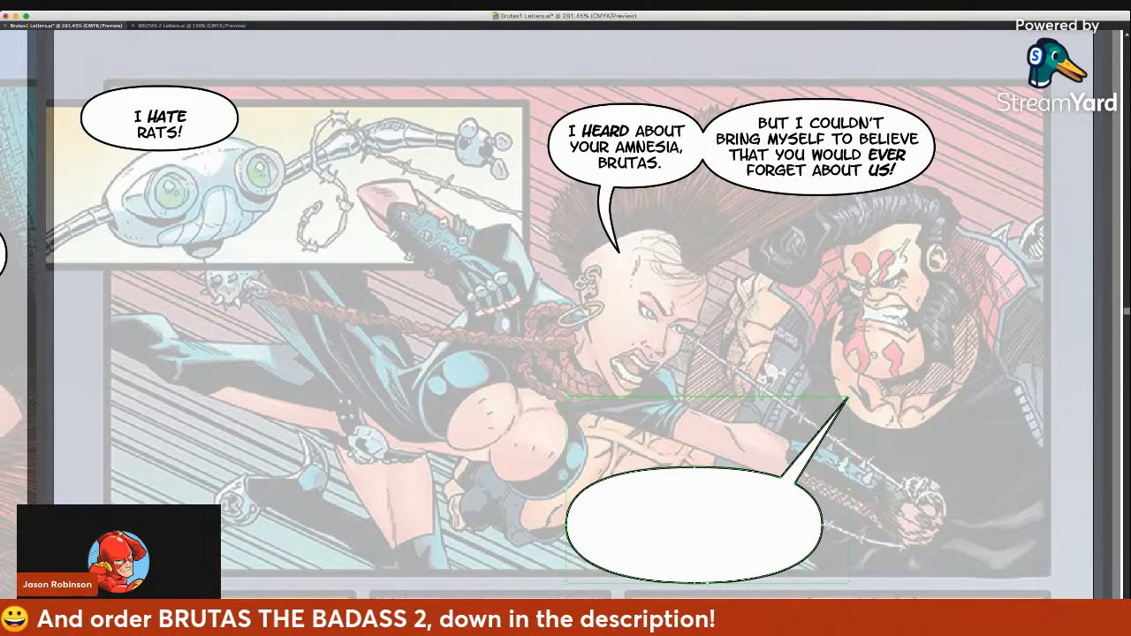
drag(1129, 174, 1129, 183)
click(883, 488)
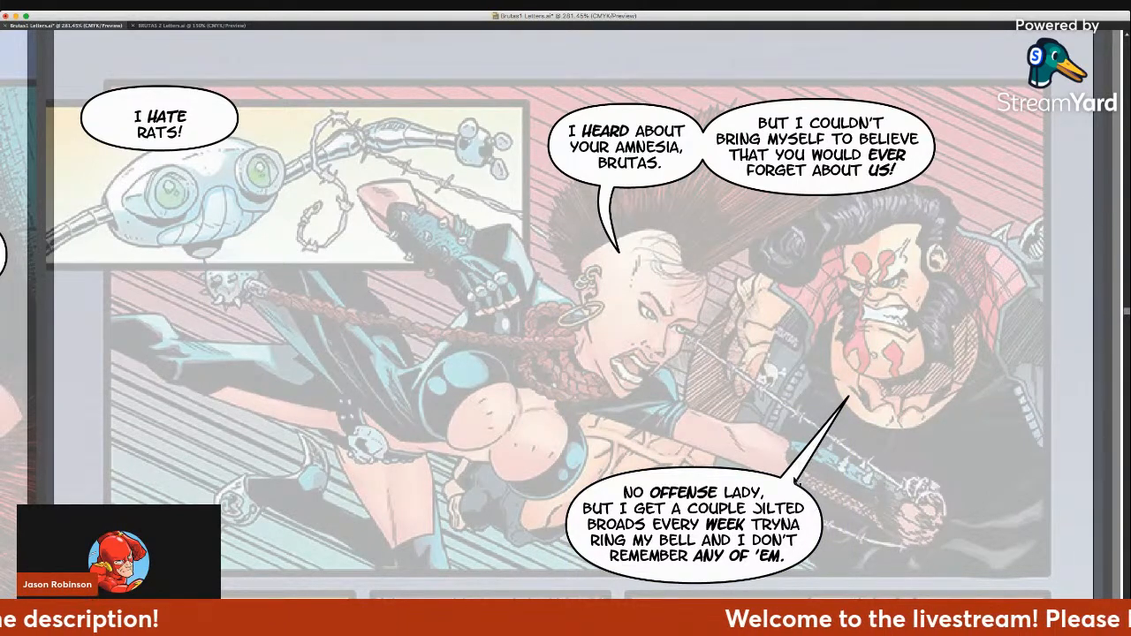
Nudge the "No offense lady" text slightly up inside its merged balloon
click(758, 513)
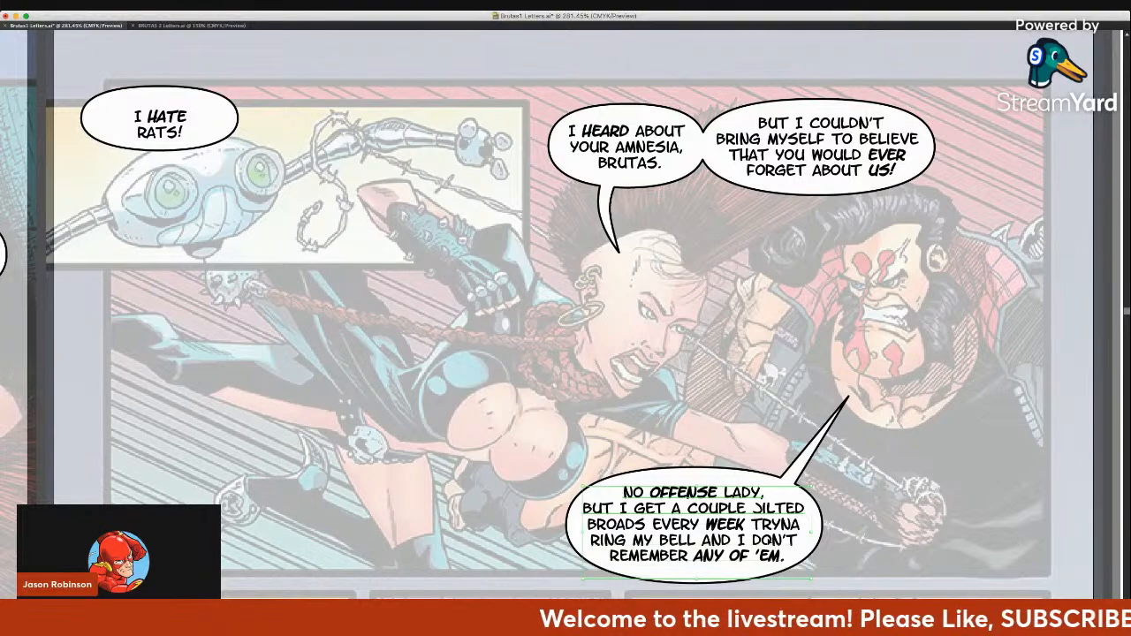
key(Up)
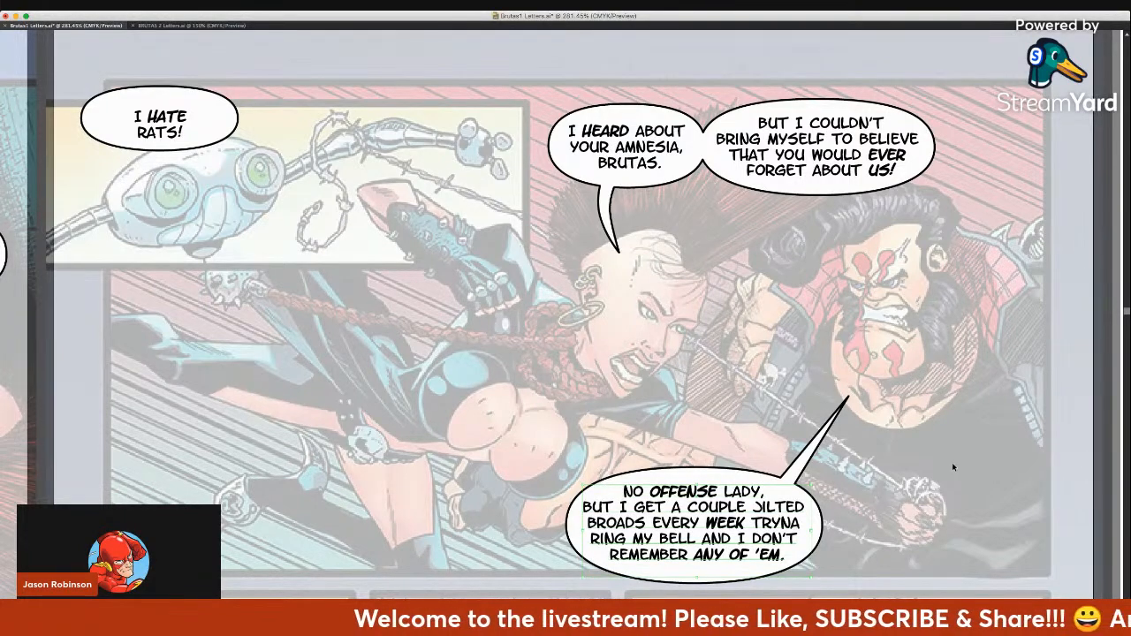
click(952, 462)
Narrow the "EGAD!" balloon in the yellow robot panel evenly on both sides to fit its text more tightly
key(super+0)
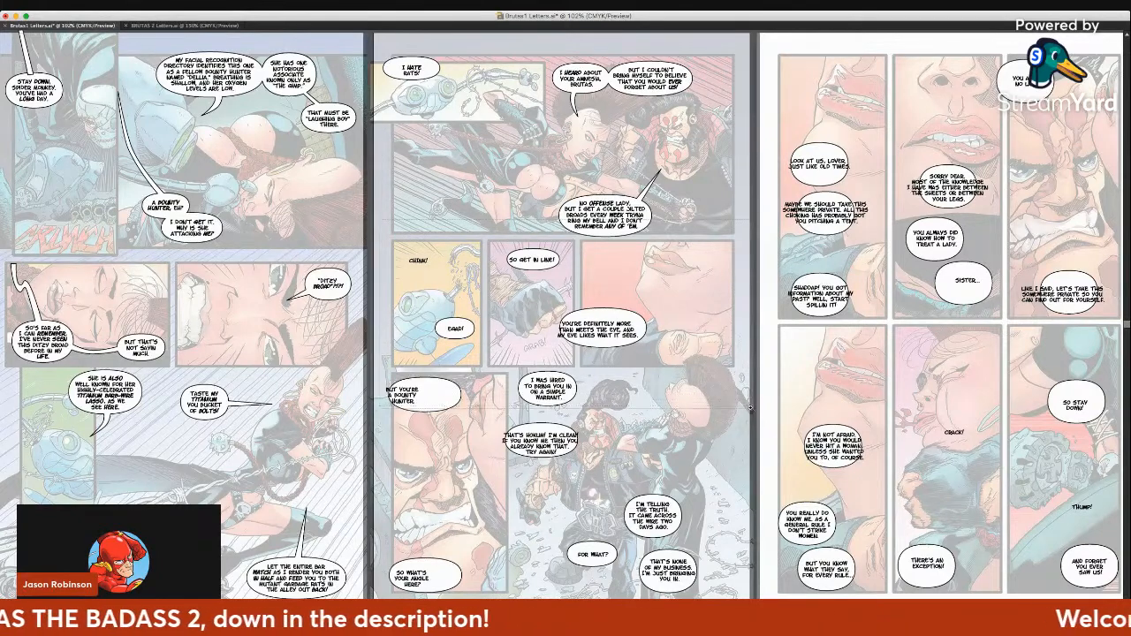
drag(379, 219, 750, 407)
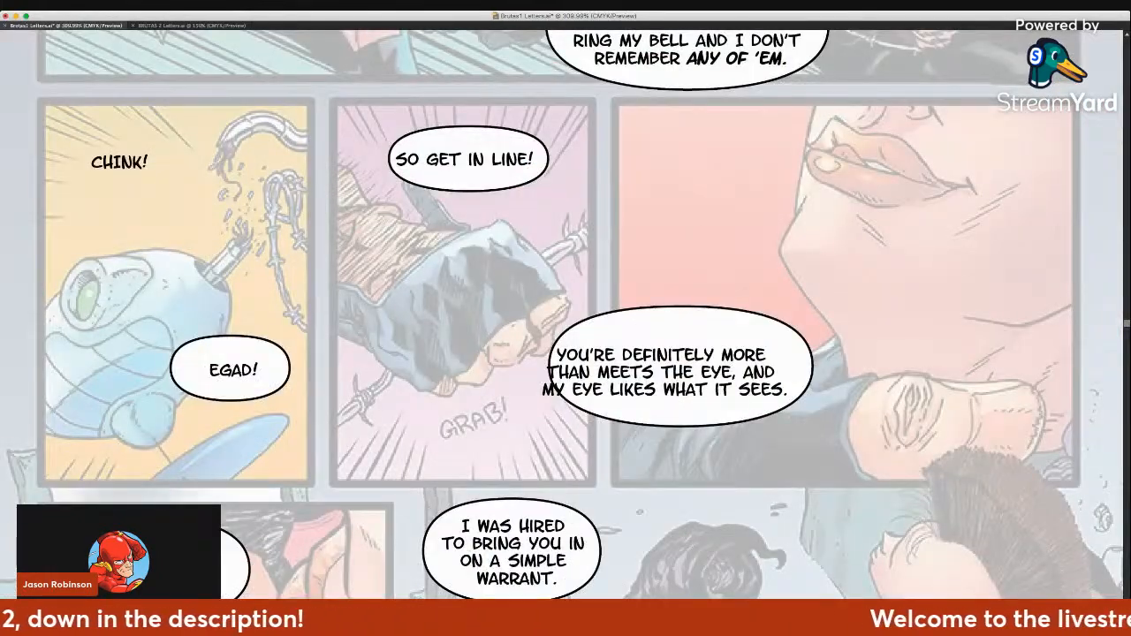
click(235, 358)
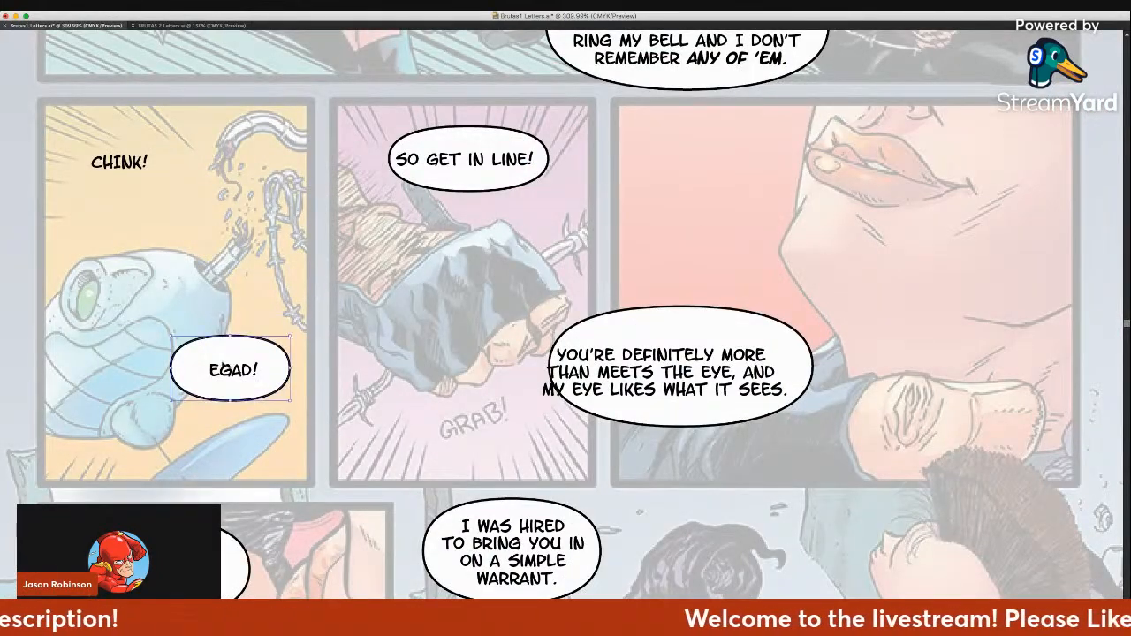
drag(174, 369, 189, 369)
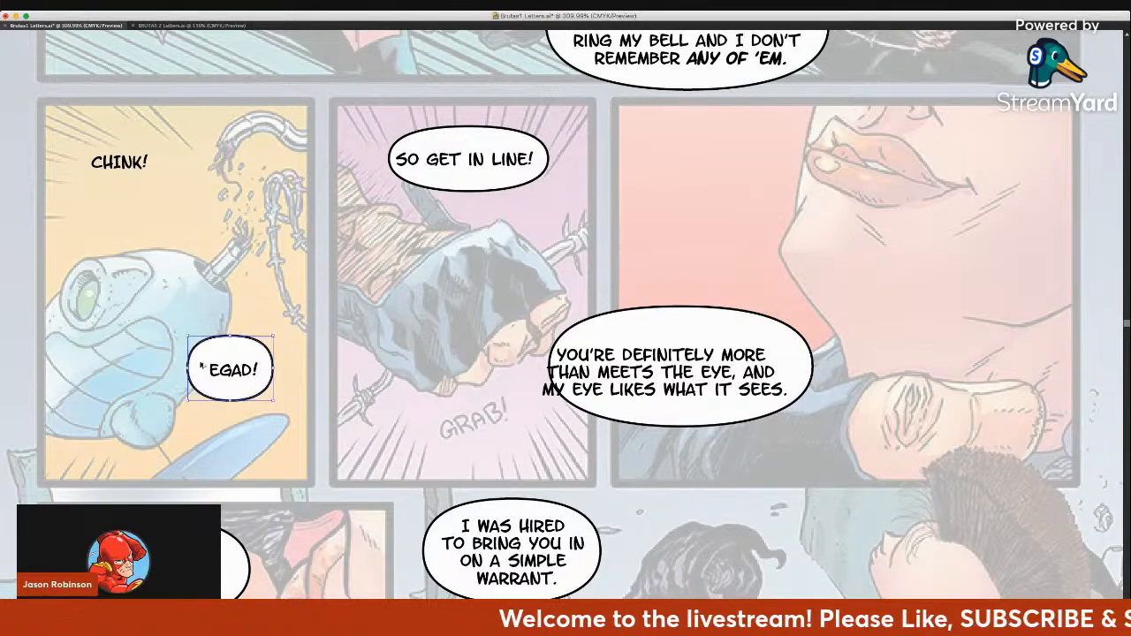
Set the "EGAD!" text in bold italic and enlarge it slightly
click(256, 299)
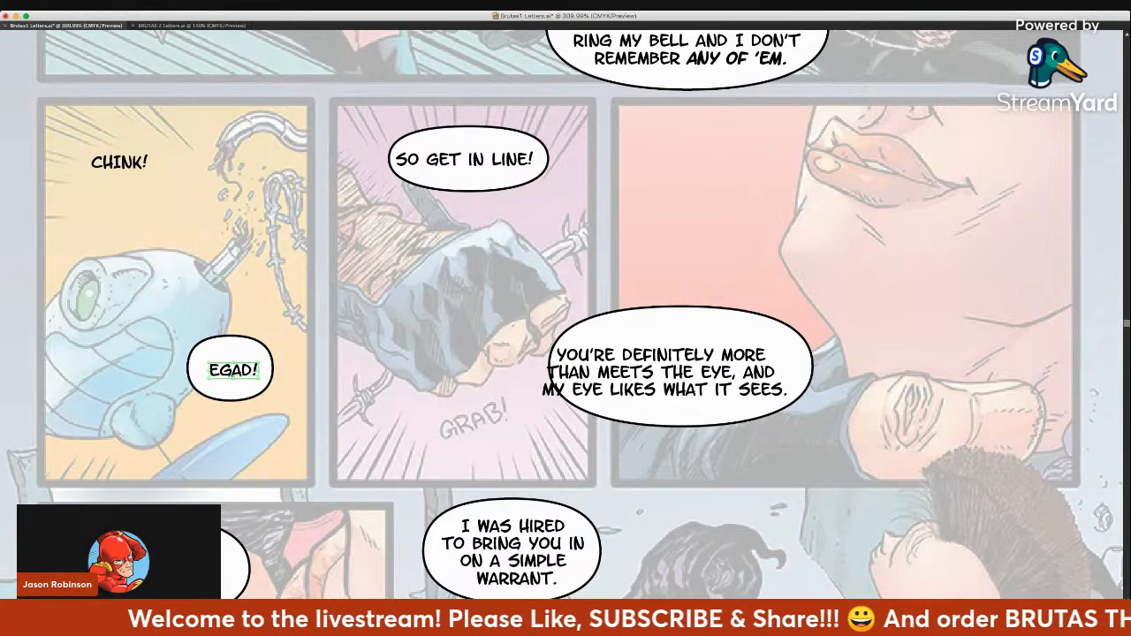
key(super+shift+b)
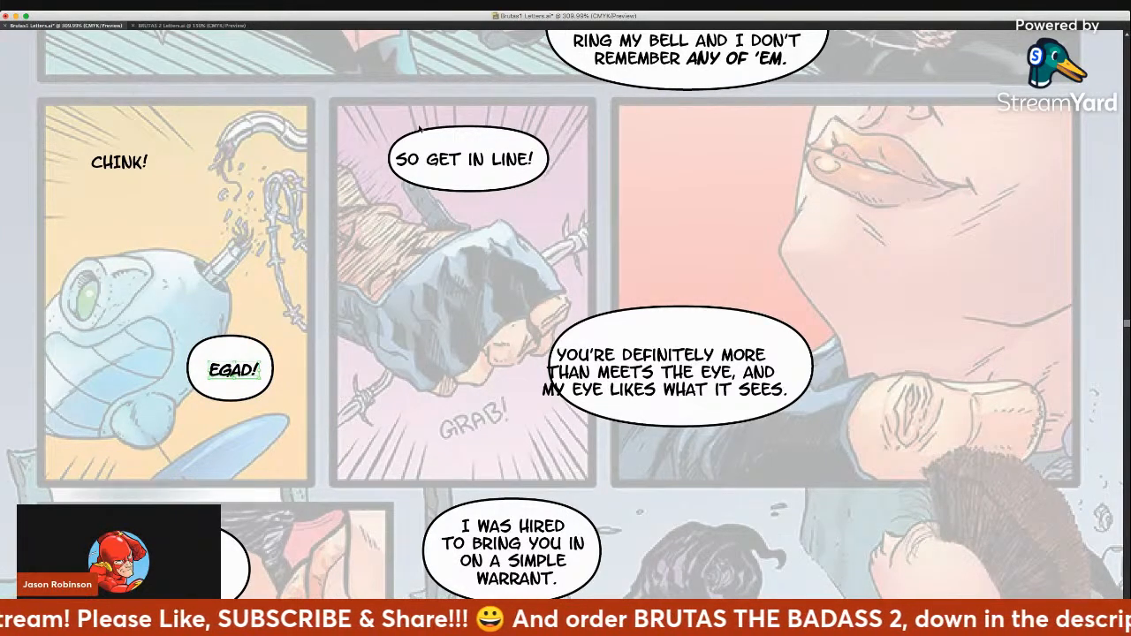
key(super+shift+period)
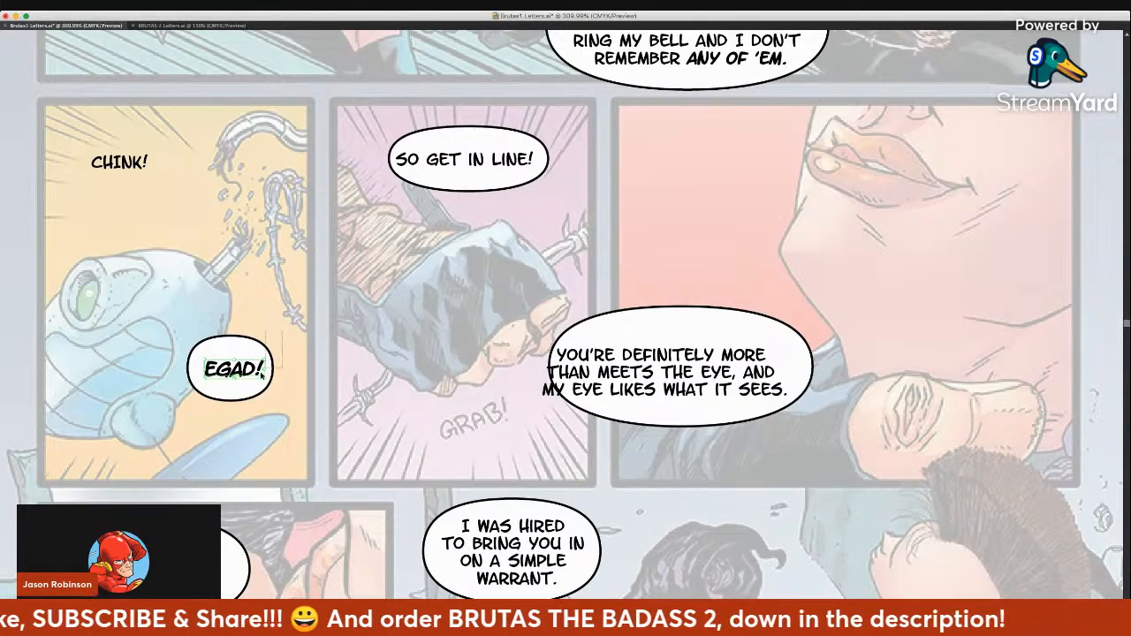
Centre the "EGAD!" text and its balloon on each other horizontally and vertically
key(Escape)
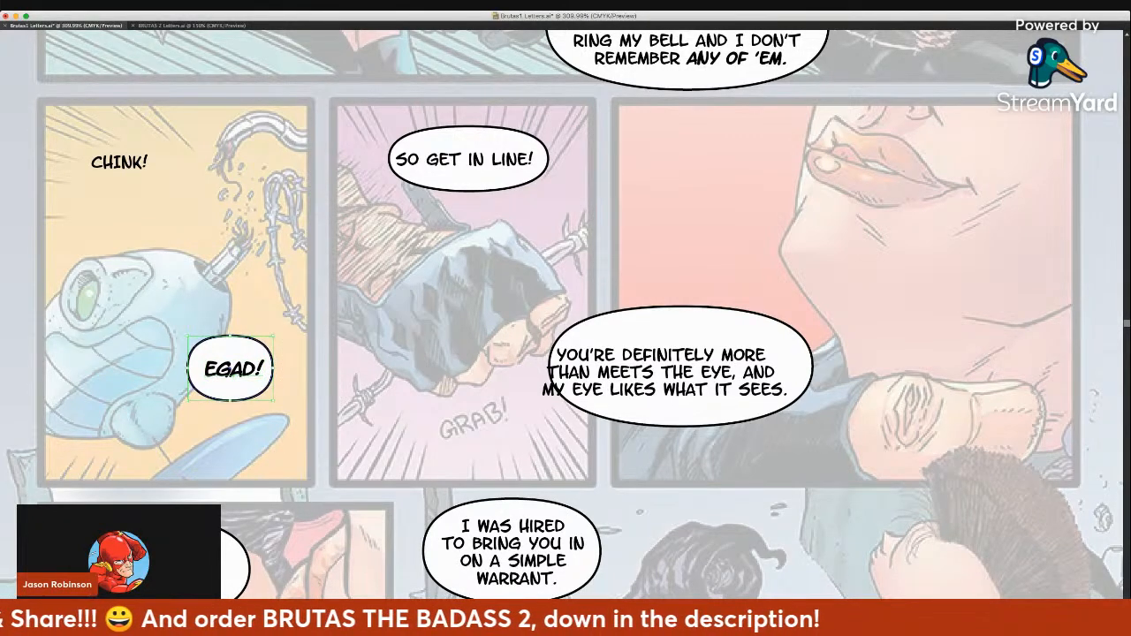
click(305, 7)
click(327, 7)
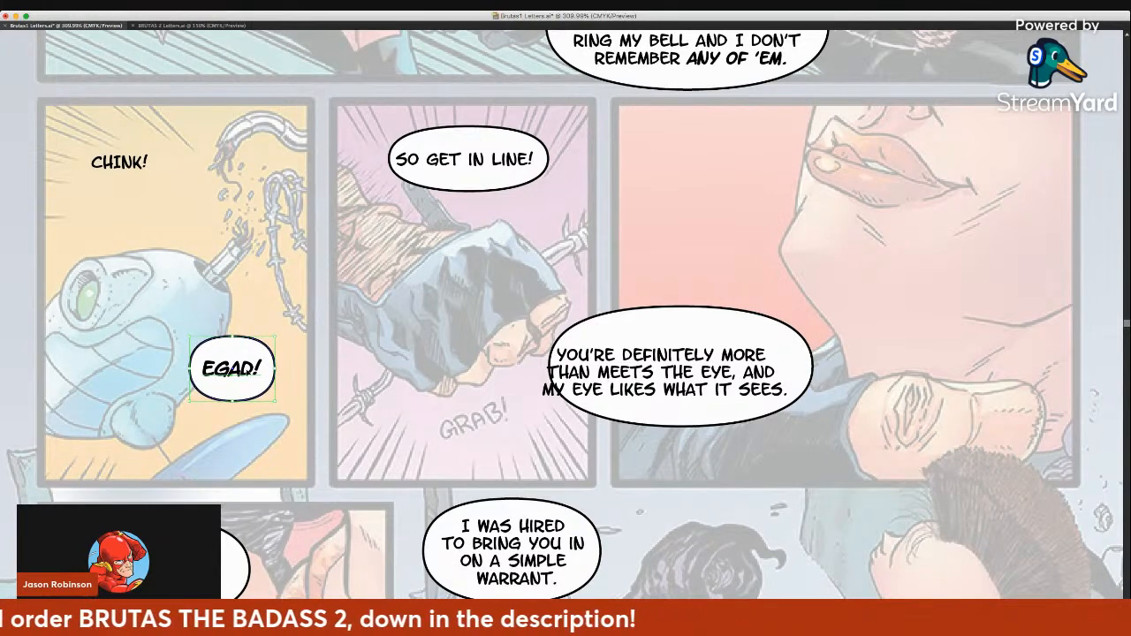
Move the "EGAD!" balloon to the open area above the robot and the "CHINK!" text down beside the broken chain
drag(248, 368, 270, 393)
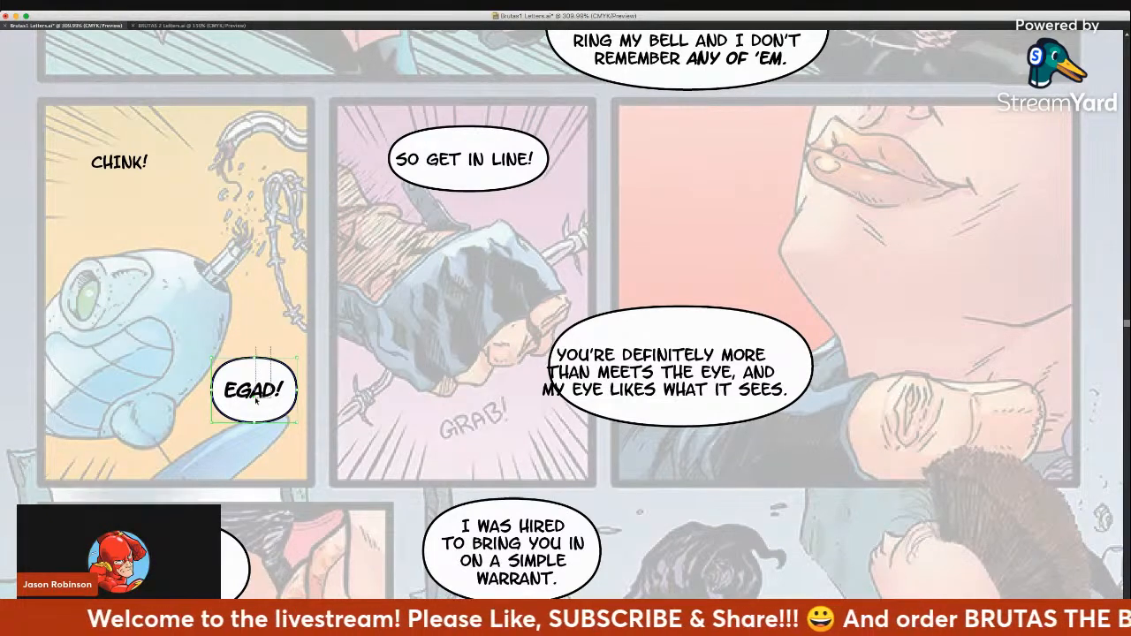
drag(264, 374, 263, 418)
drag(139, 164, 282, 266)
drag(280, 409, 125, 170)
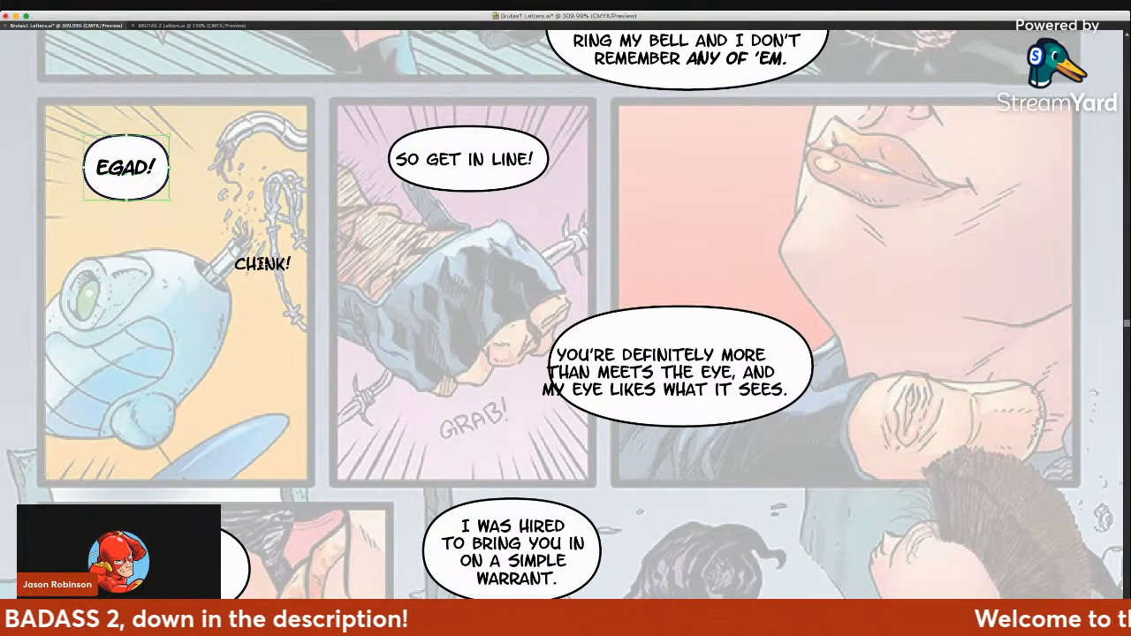
drag(264, 276, 269, 311)
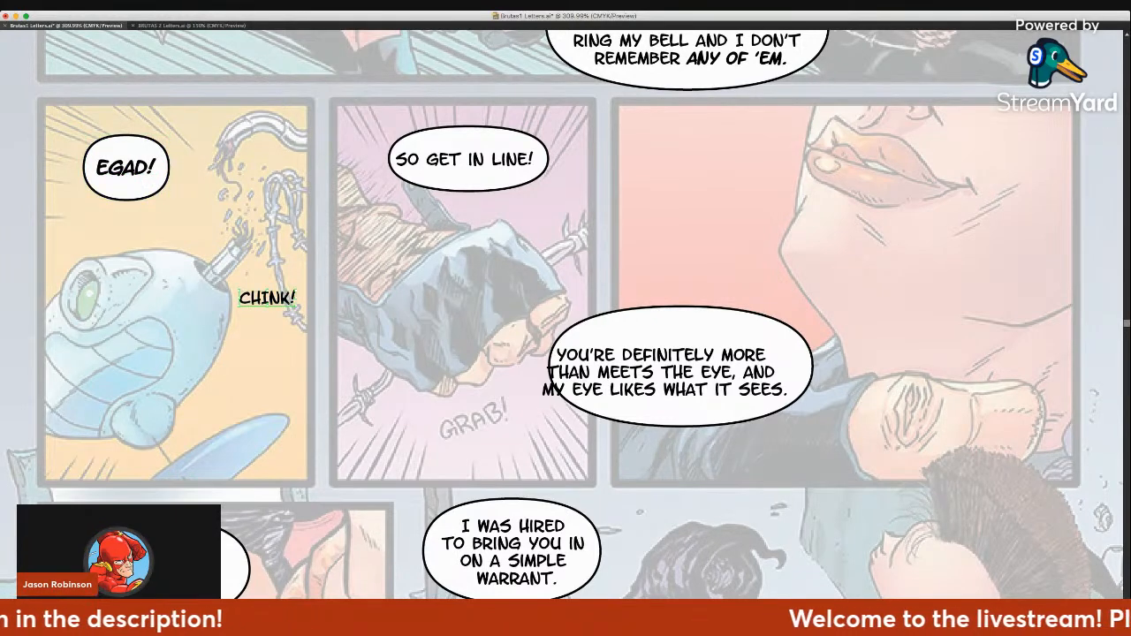
Restyle the "CHINK!" sound effect in a larger, condensed font and tilt it upward beside the robot's neck
click(277, 29)
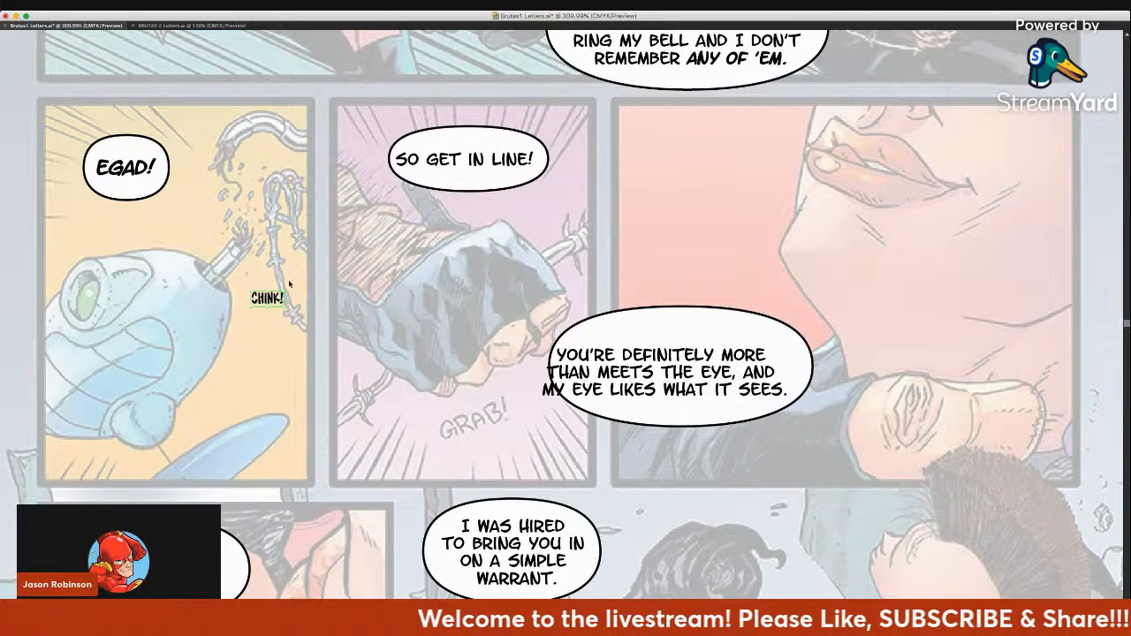
key(super+shift+period)
key(super+shift+period)
key(super+shift+period)
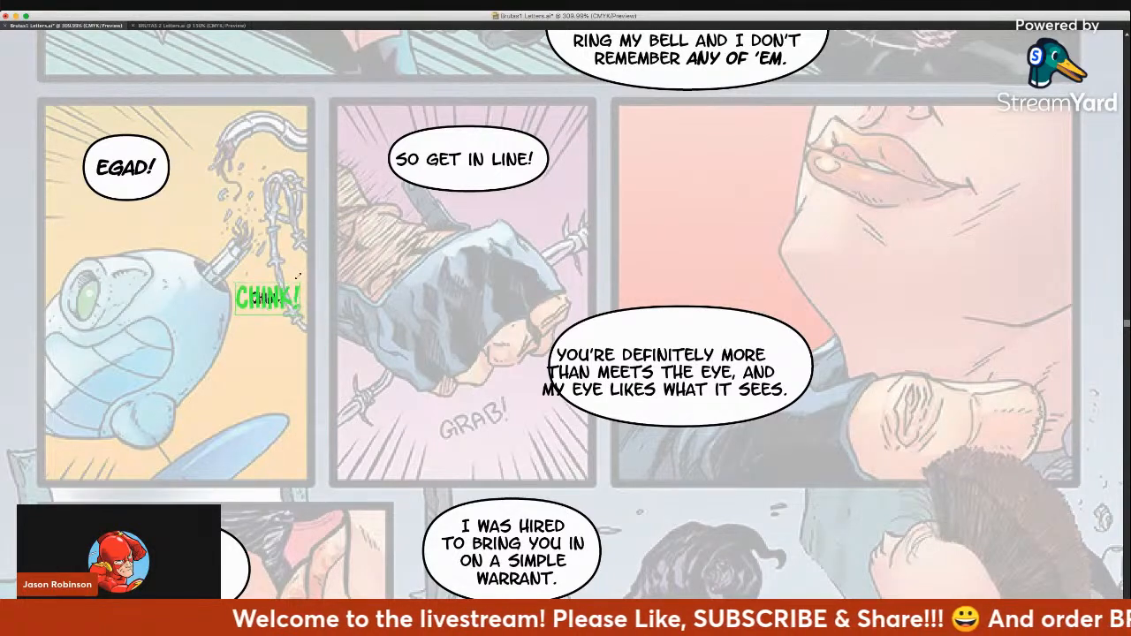
drag(279, 305, 274, 349)
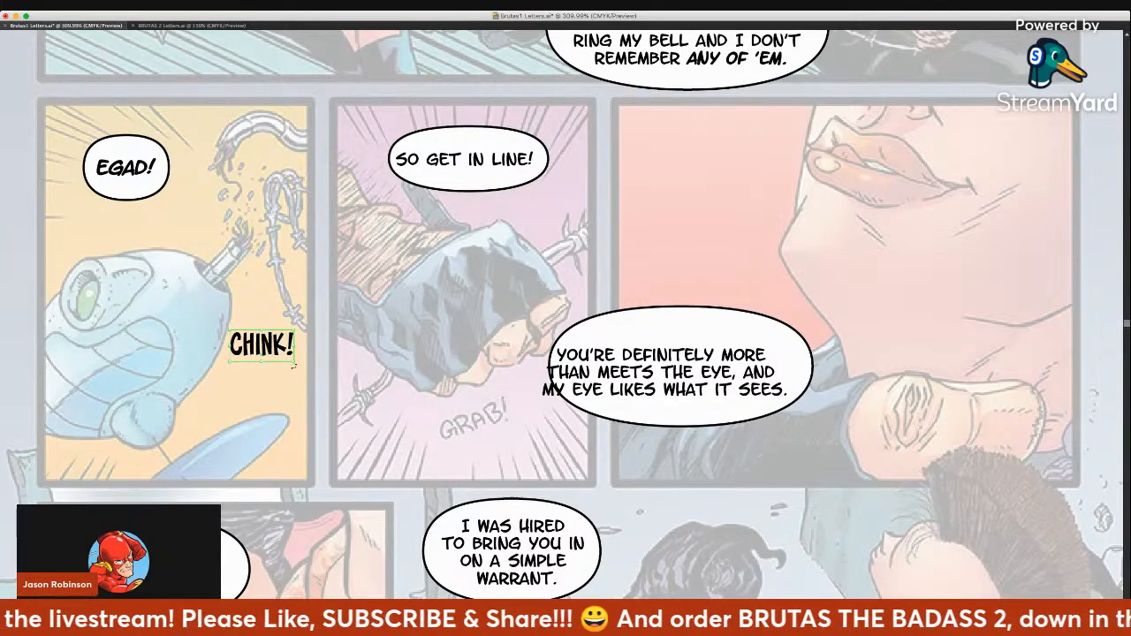
drag(294, 362, 267, 286)
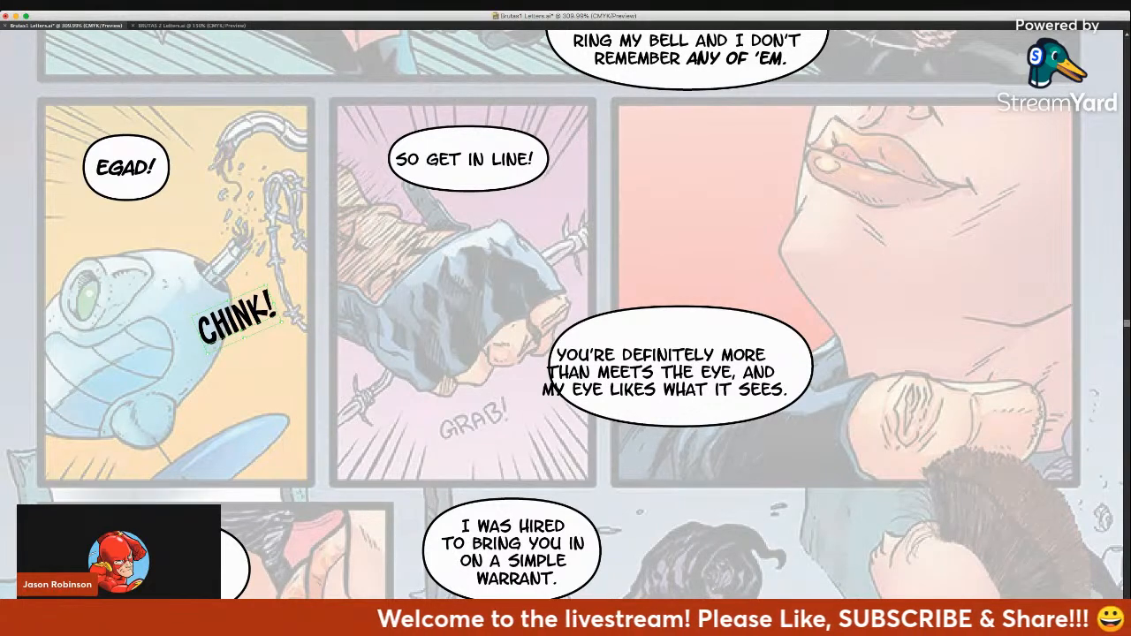
click(155, 203)
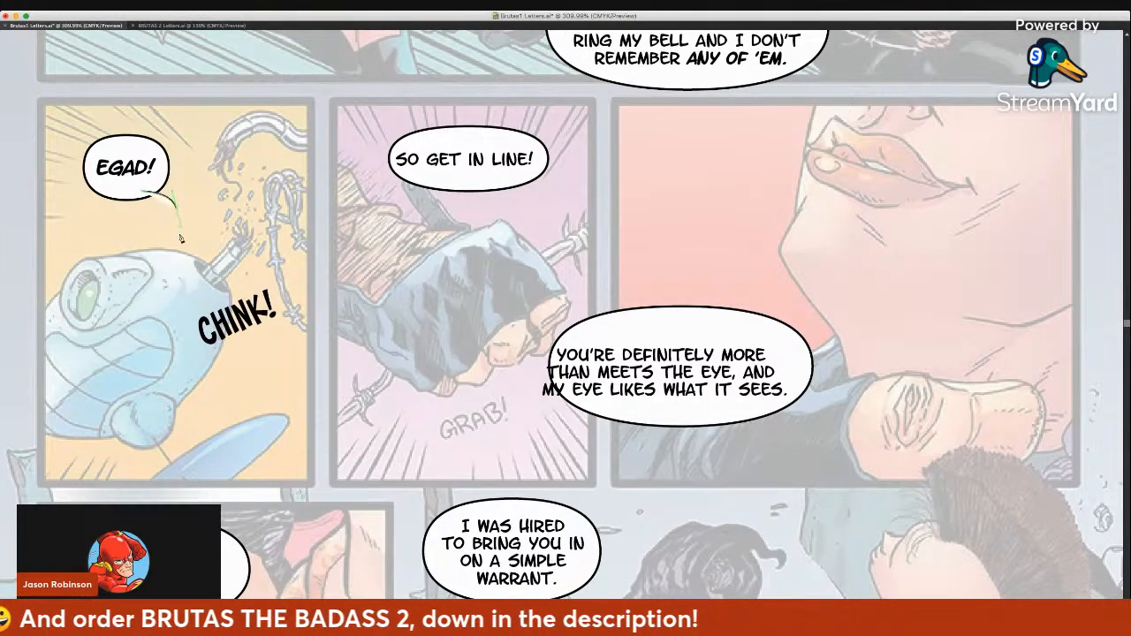
drag(171, 241, 161, 262)
key(super+z)
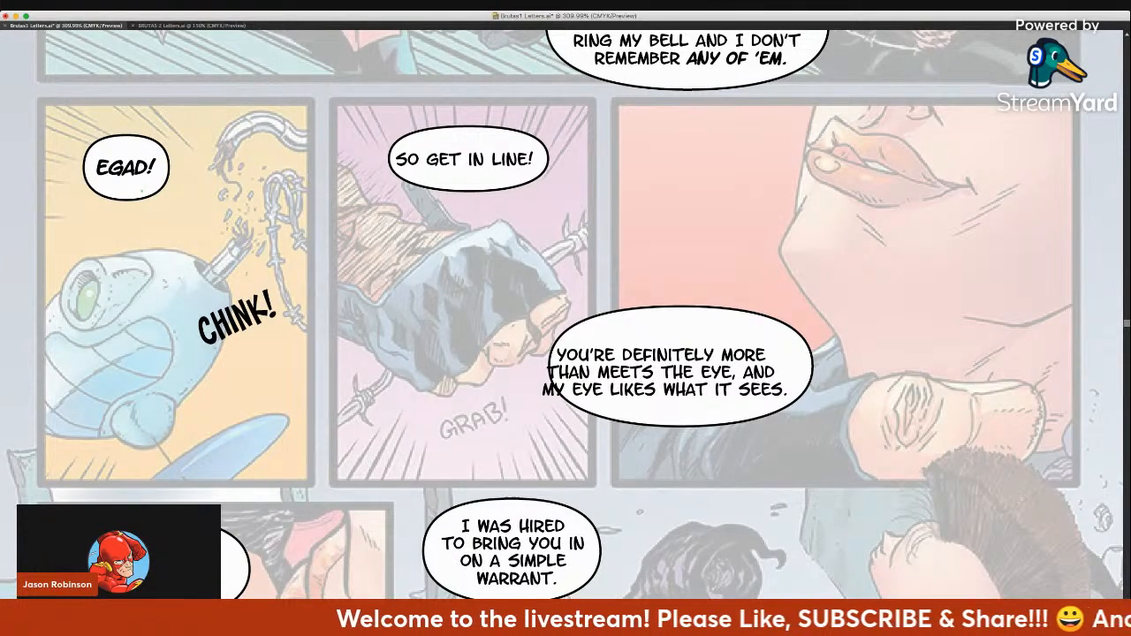
Draw a closed, curved, tapering tail from the lower edge of the "EGAD!" balloon down to the robot's head
drag(181, 215, 183, 239)
click(164, 289)
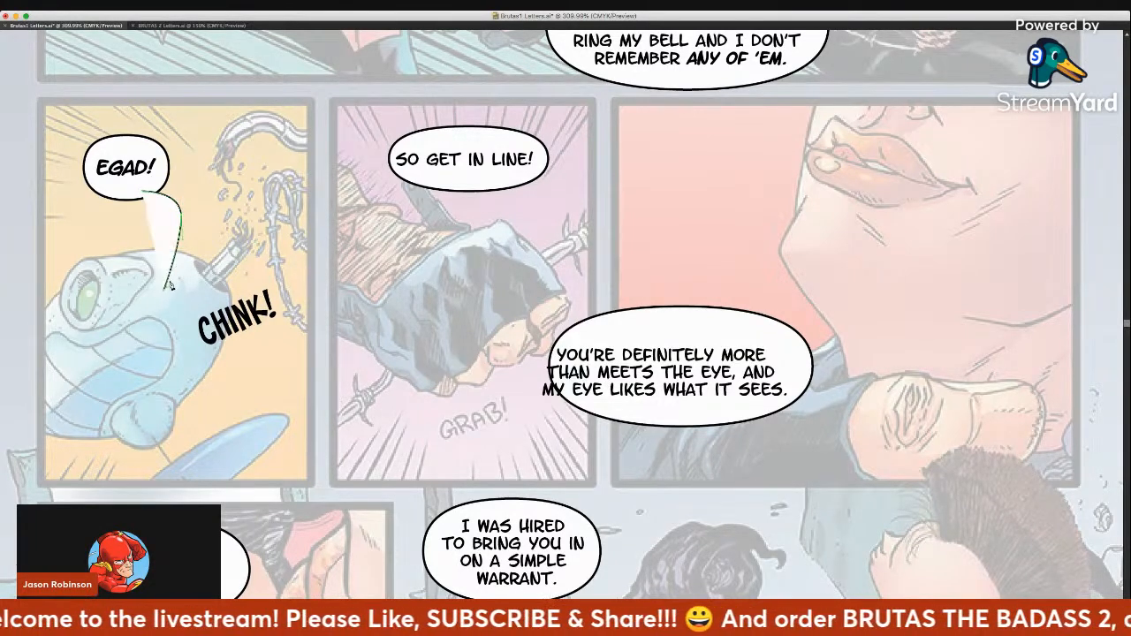
drag(188, 218, 185, 182)
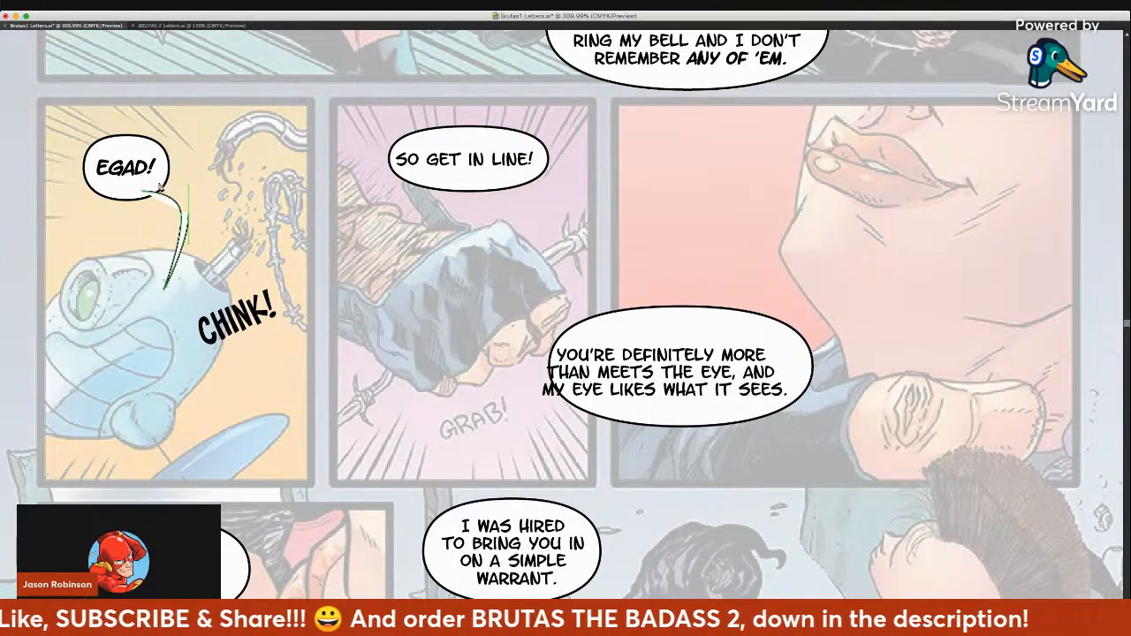
click(162, 187)
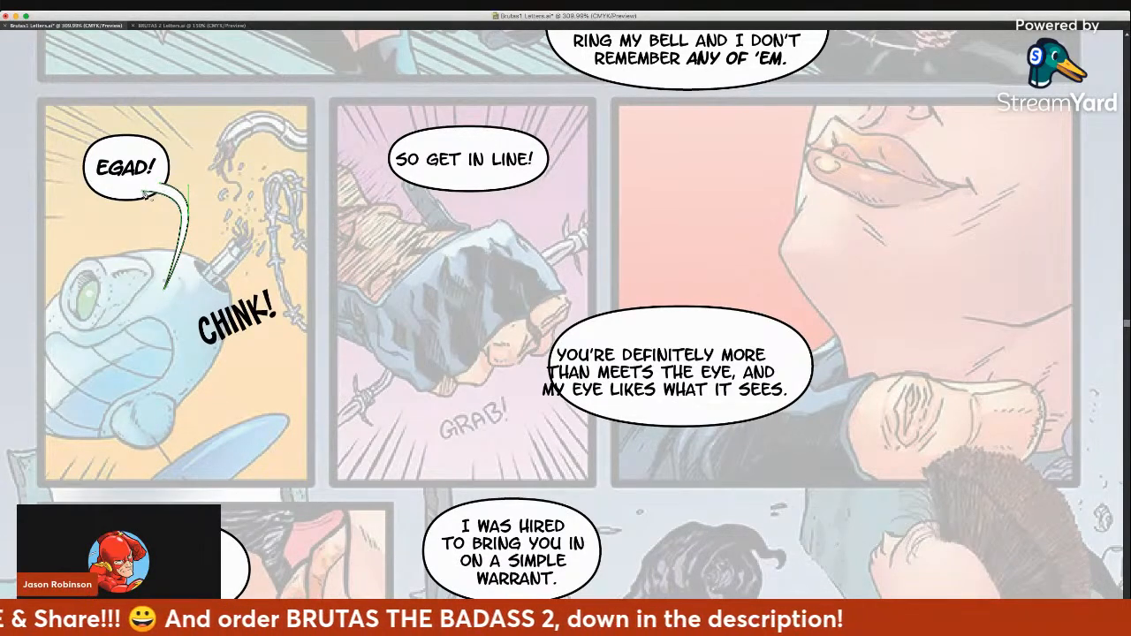
click(142, 191)
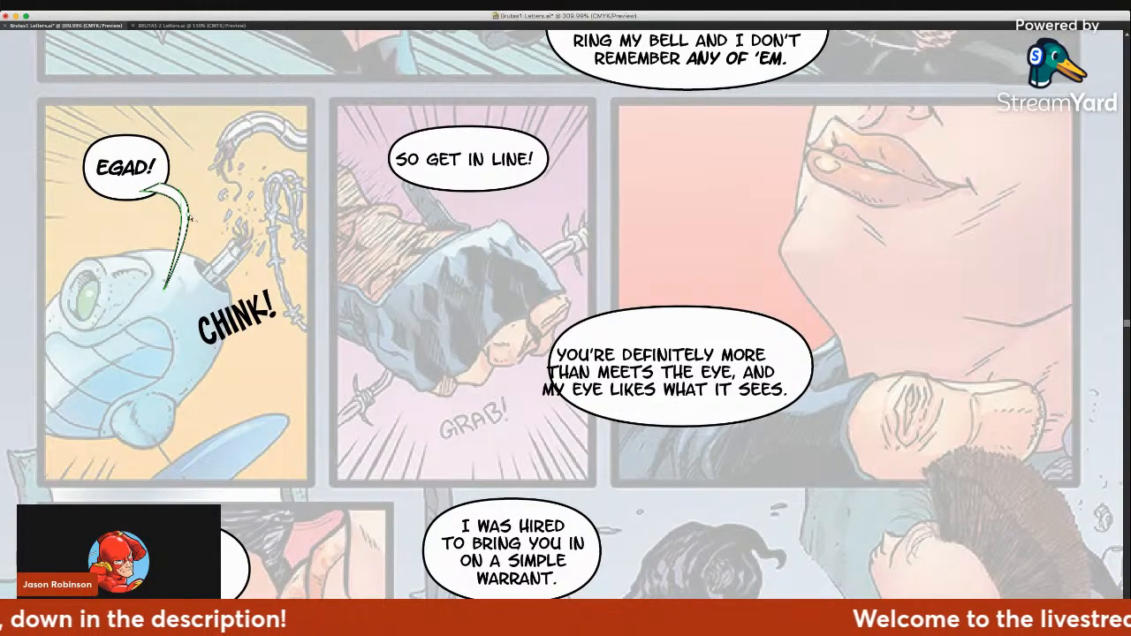
drag(188, 214, 189, 218)
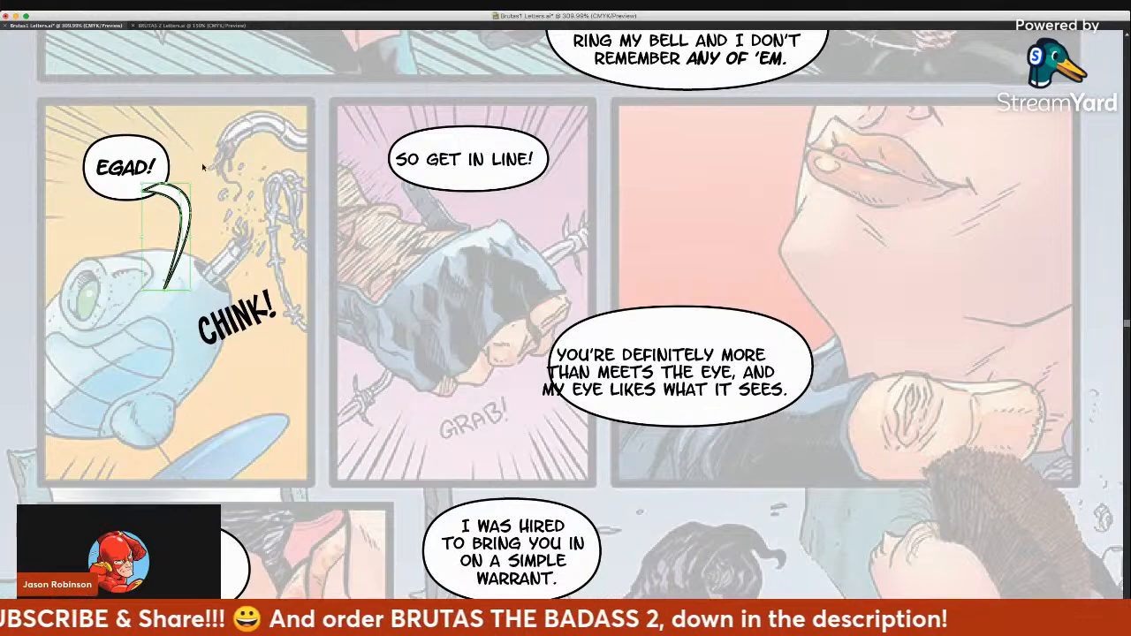
Unite the curved tail with the "EGAD!" balloon and place the merged shape beneath its text
click(165, 174)
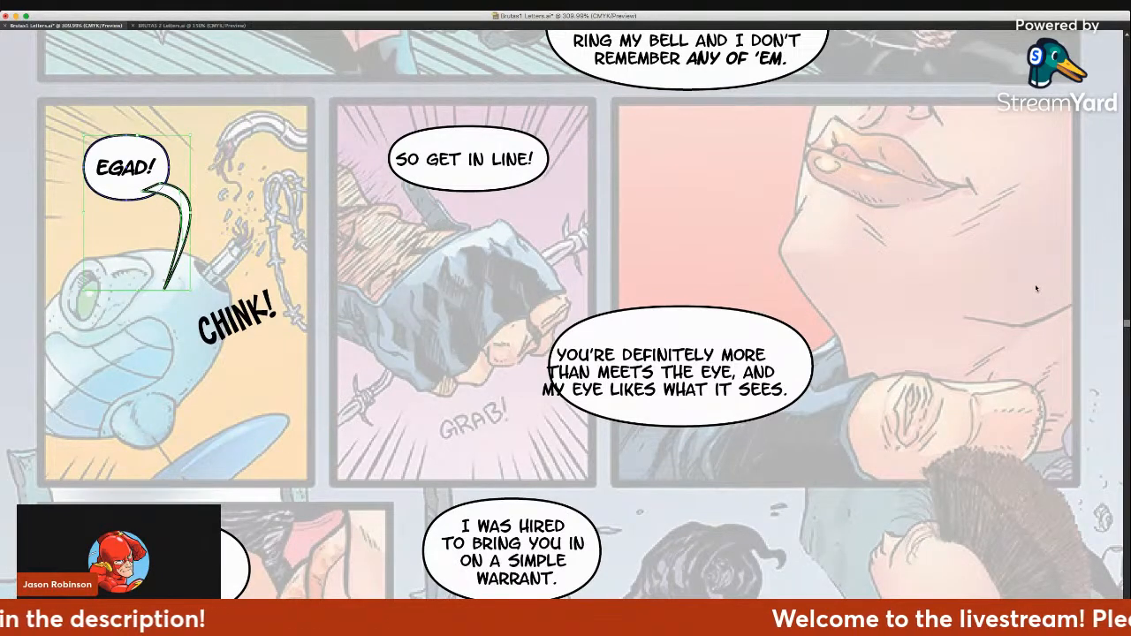
key(Delete)
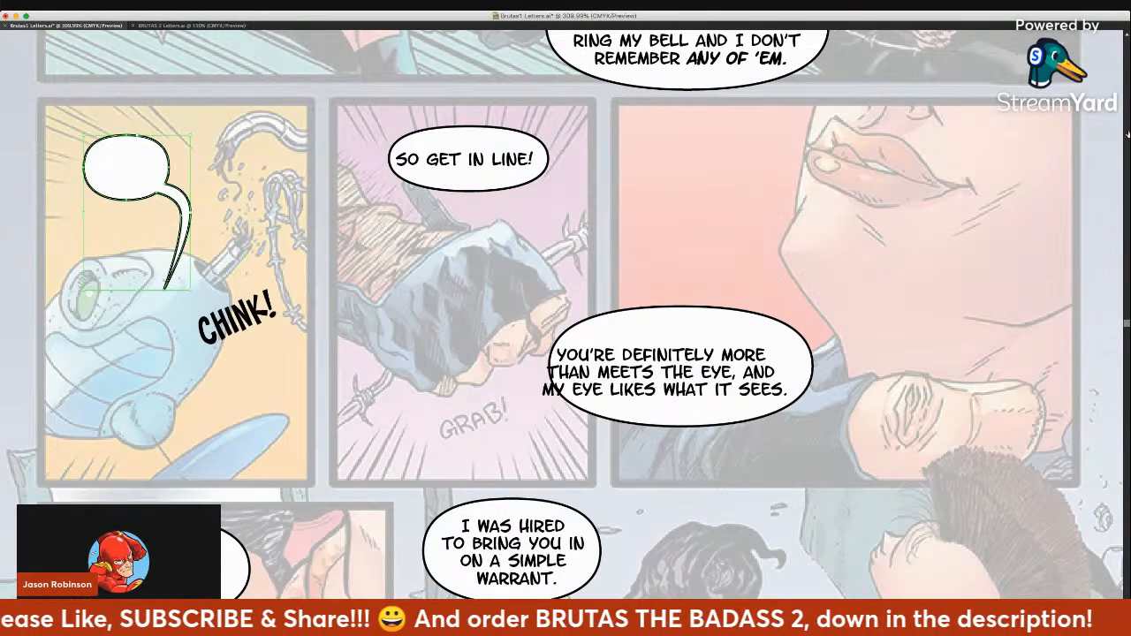
drag(1130, 265, 1130, 278)
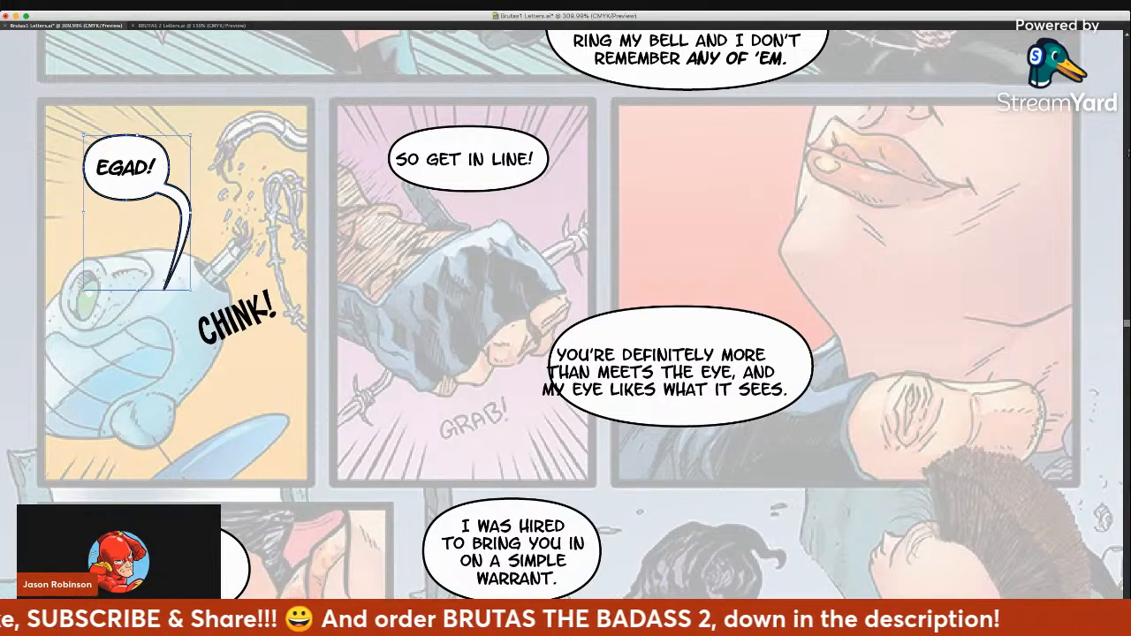
click(360, 284)
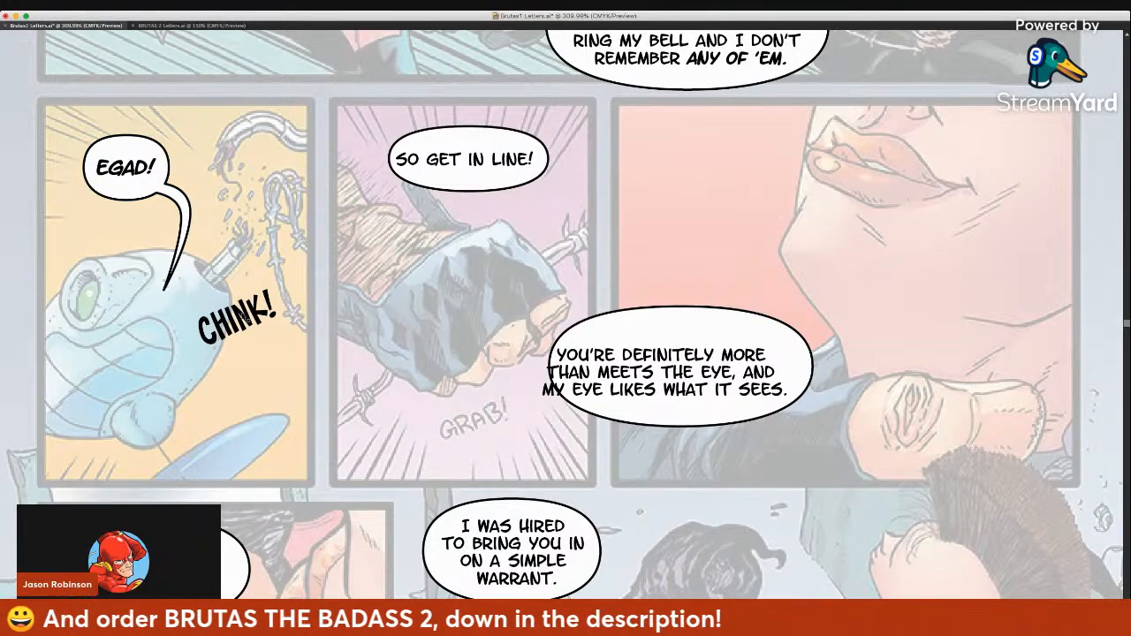
Recolour the "CHINK!" sound effect solid red without a black outline
click(244, 317)
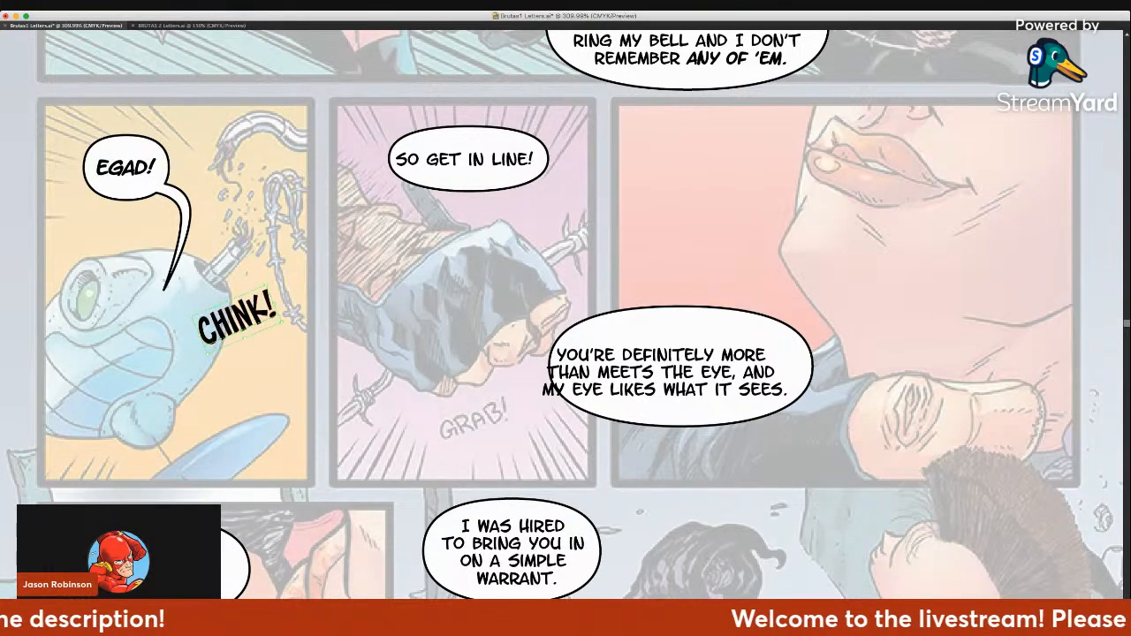
key(d)
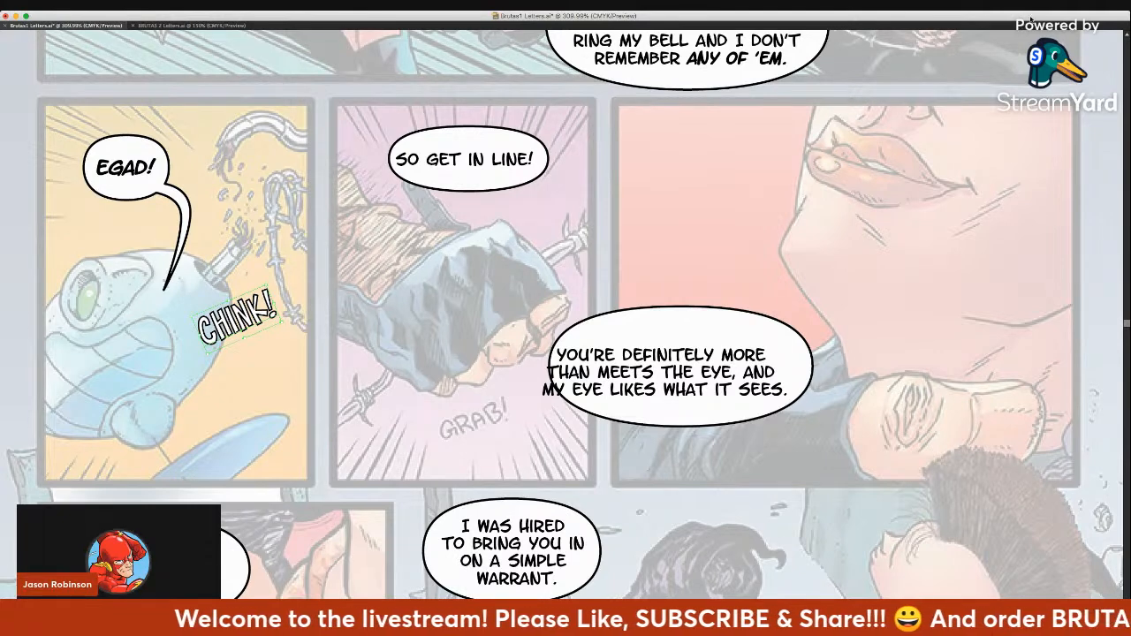
click(1059, 33)
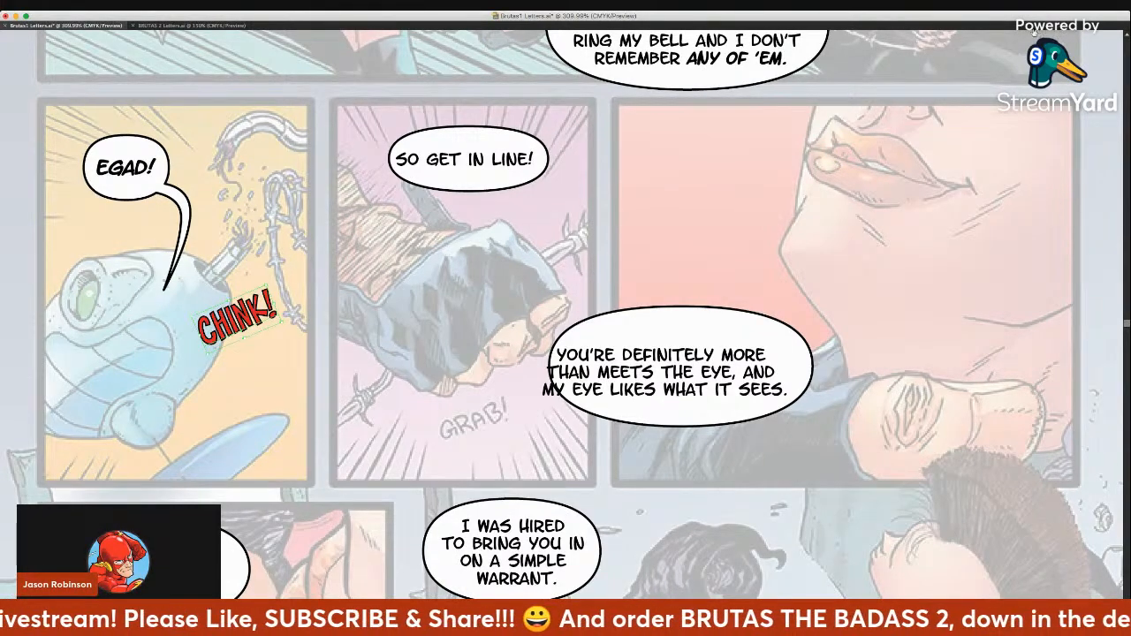
click(1035, 34)
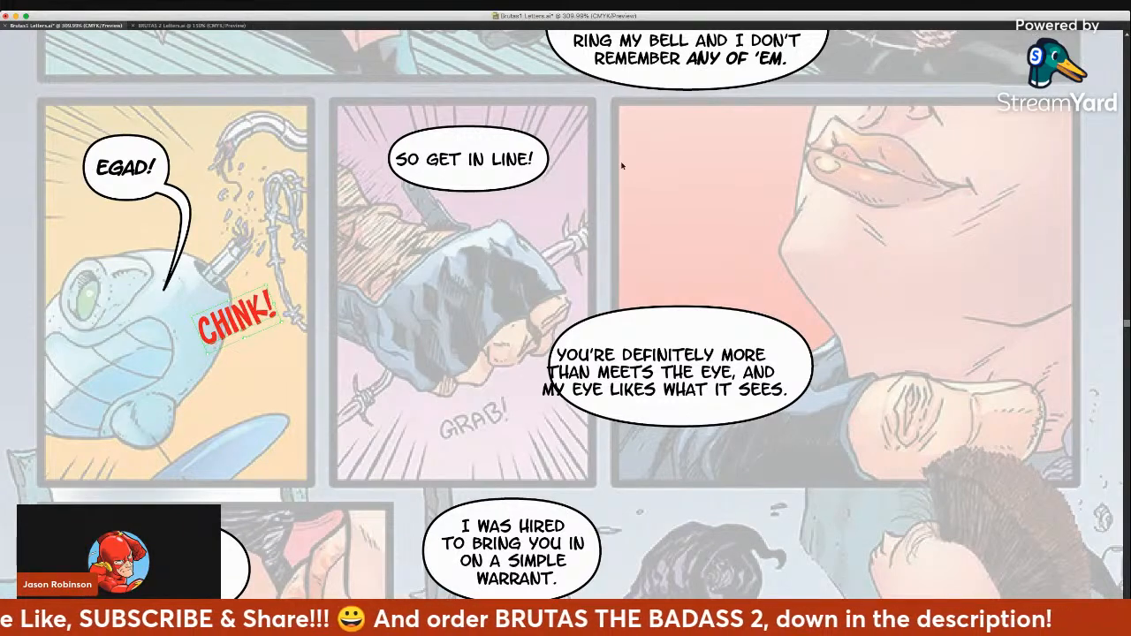
Add a thick white outline behind the red "CHINK!" letters
click(272, 355)
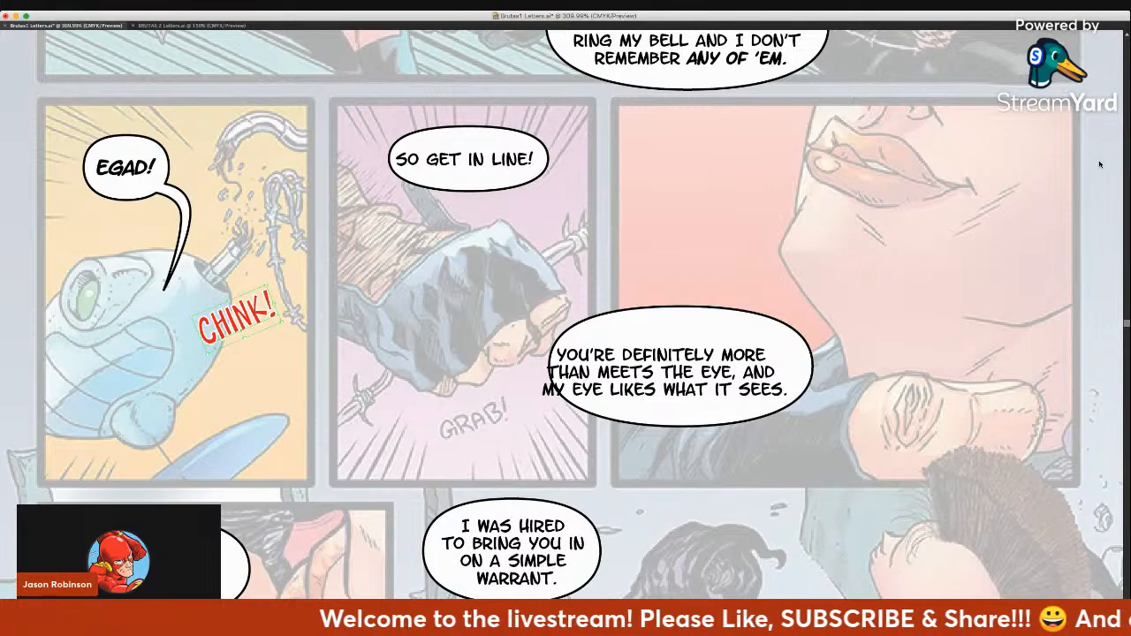
click(1103, 224)
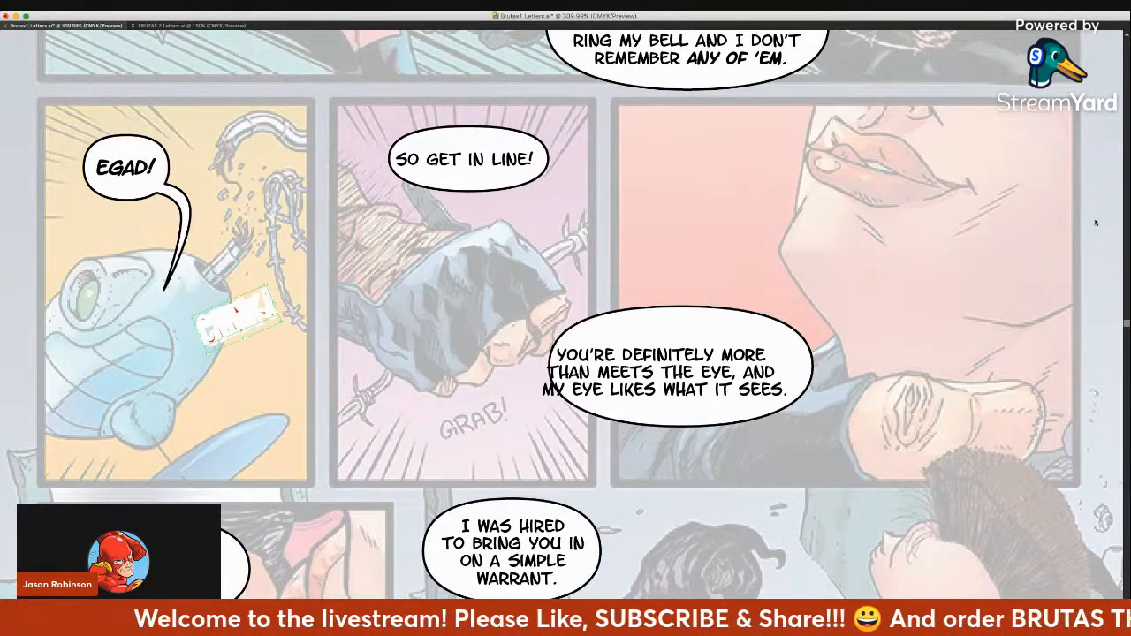
click(1037, 247)
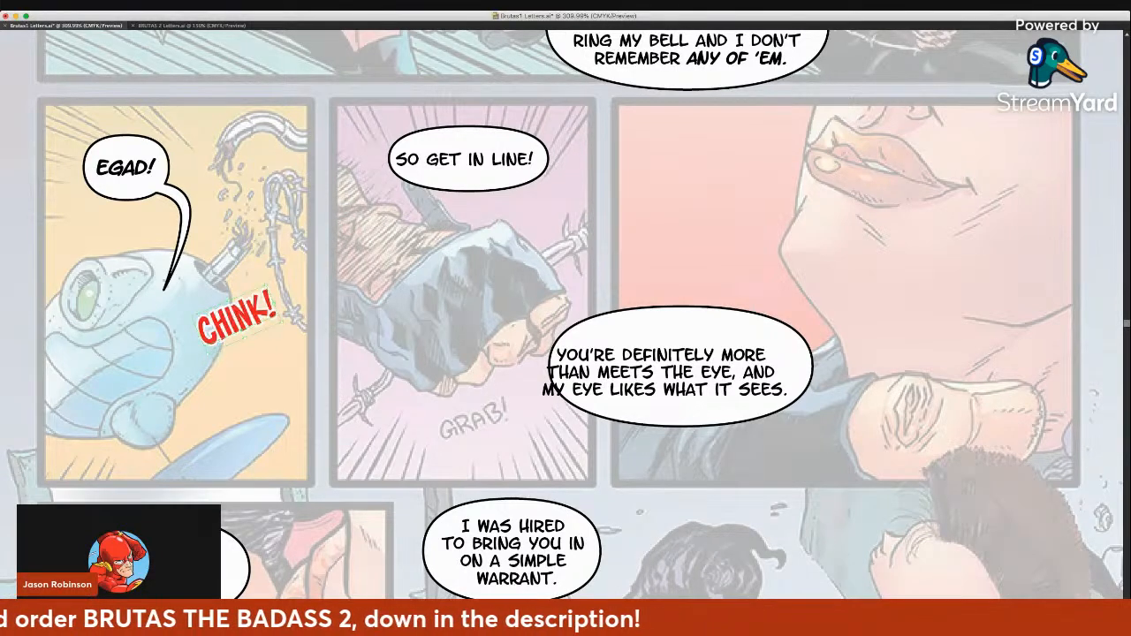
click(237, 318)
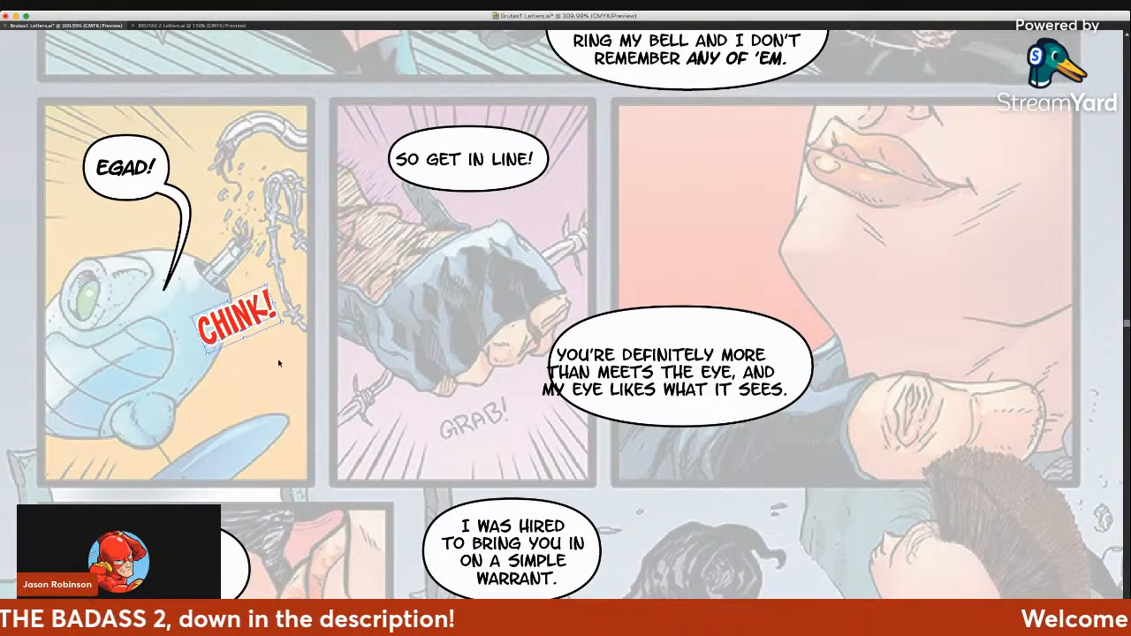
click(290, 378)
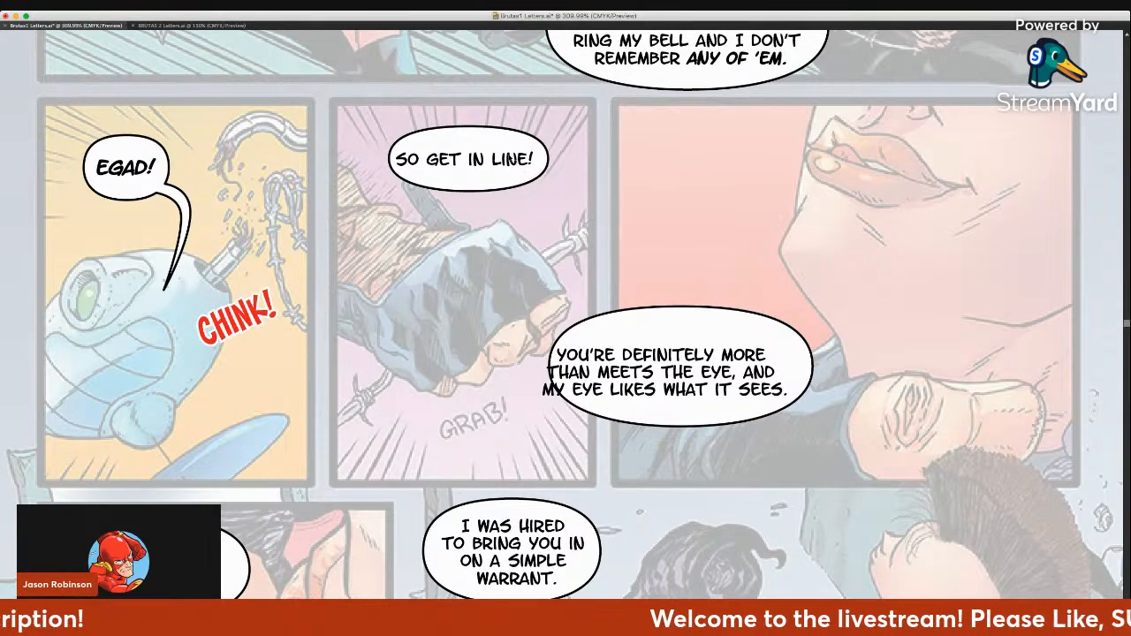
Break "SO GET IN LINE!" into two lines after "GET" and set "IN LINE!" in bold italic
click(474, 160)
key(Return)
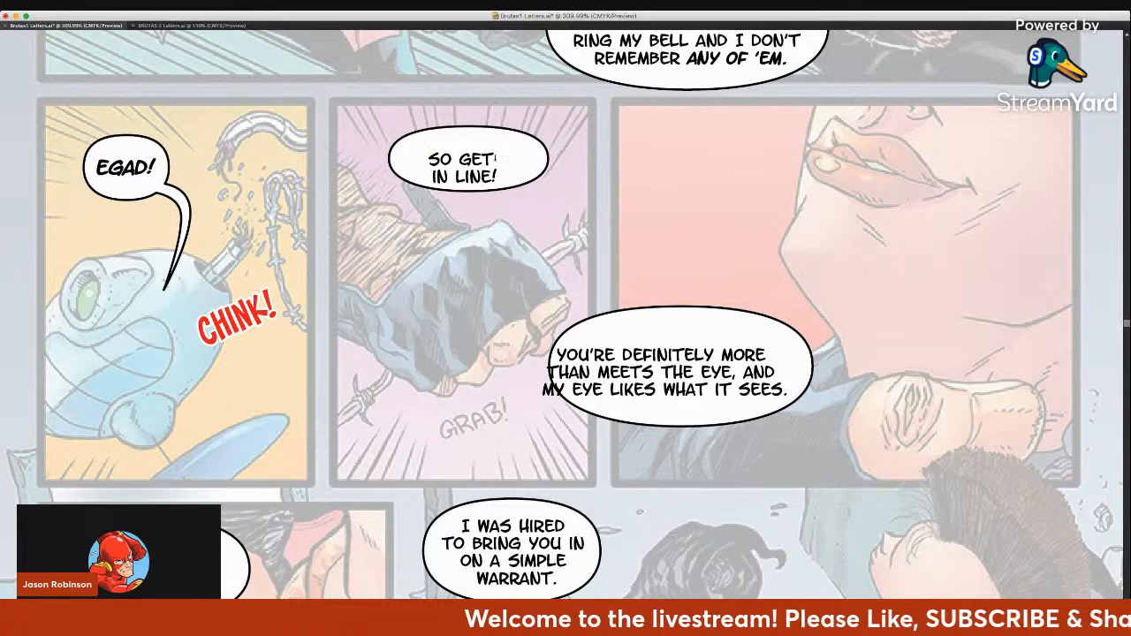
click(499, 160)
key(BackSpace)
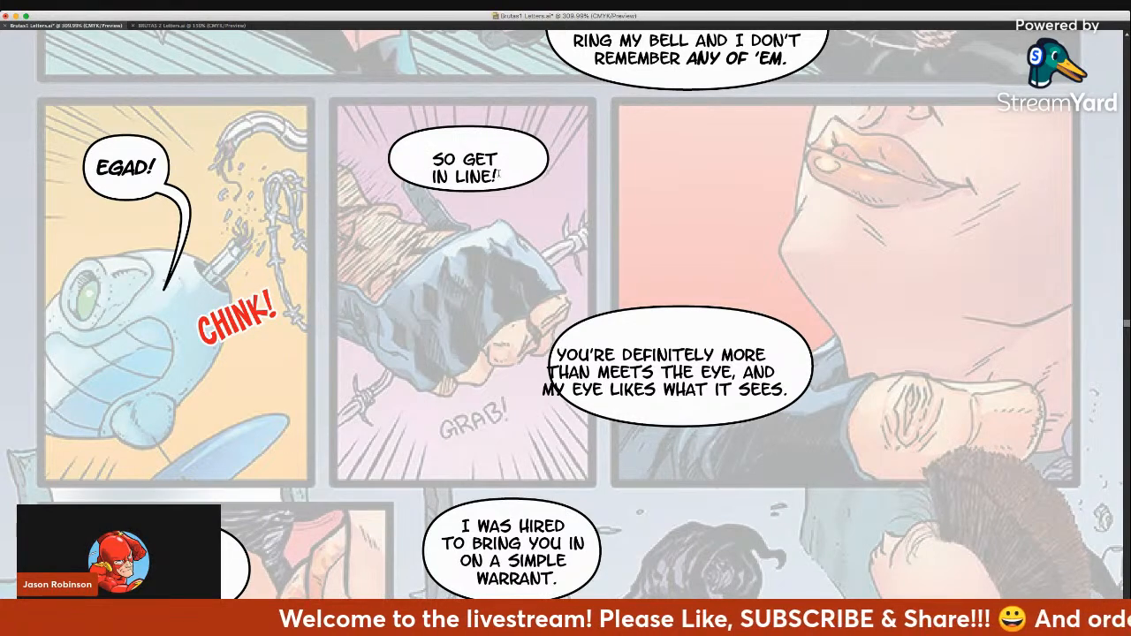
mouse_move(500, 177)
mouse_down()
mouse_move(453, 178)
mouse_move(508, 179)
mouse_up()
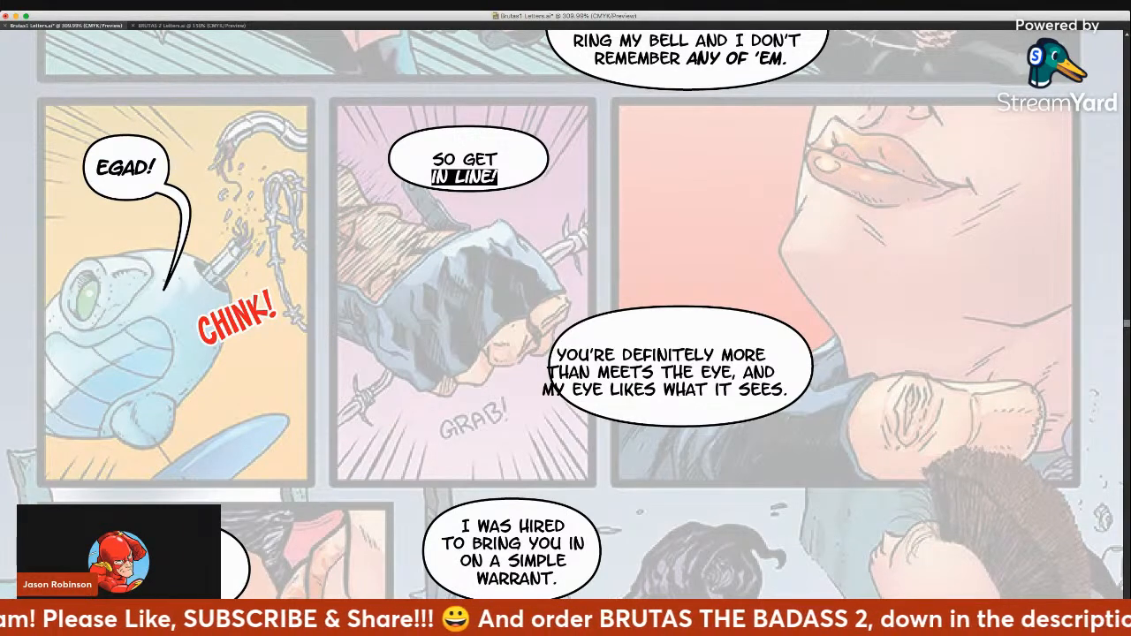
key(Escape)
Shift the "SO GET IN LINE!" text up inside its balloon and narrow the balloon evenly on both sides
drag(518, 170, 526, 159)
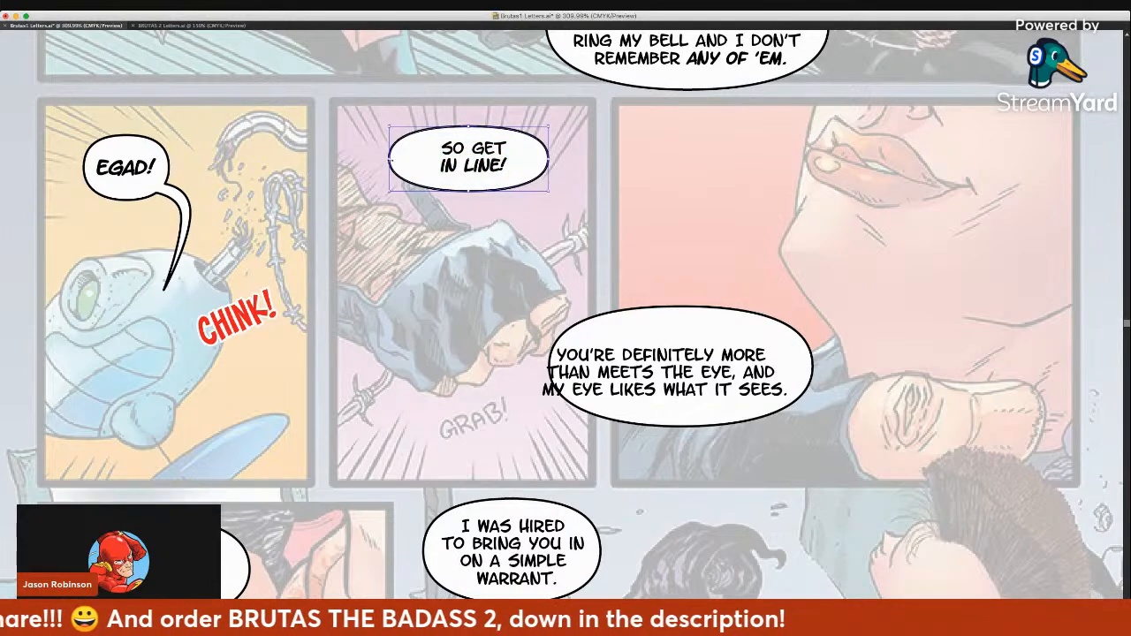
click(420, 157)
drag(422, 158, 417, 159)
Centre the "SO GET IN LINE!" text and balloon on each other and move both right, above the gripping hand
shift+click(491, 144)
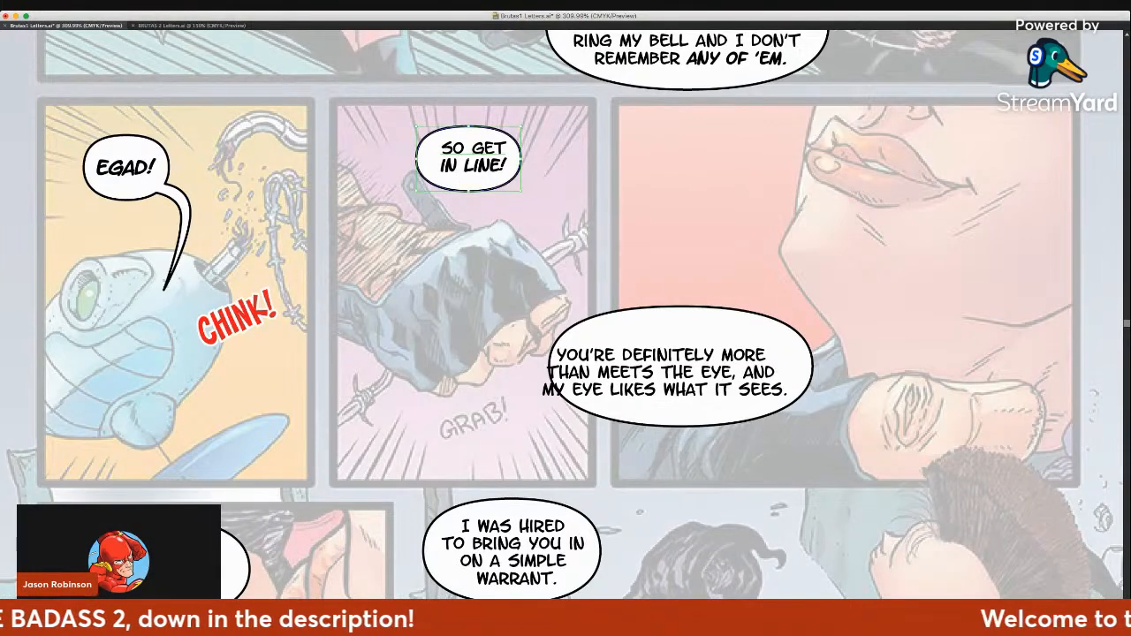
key(F2)
key(F3)
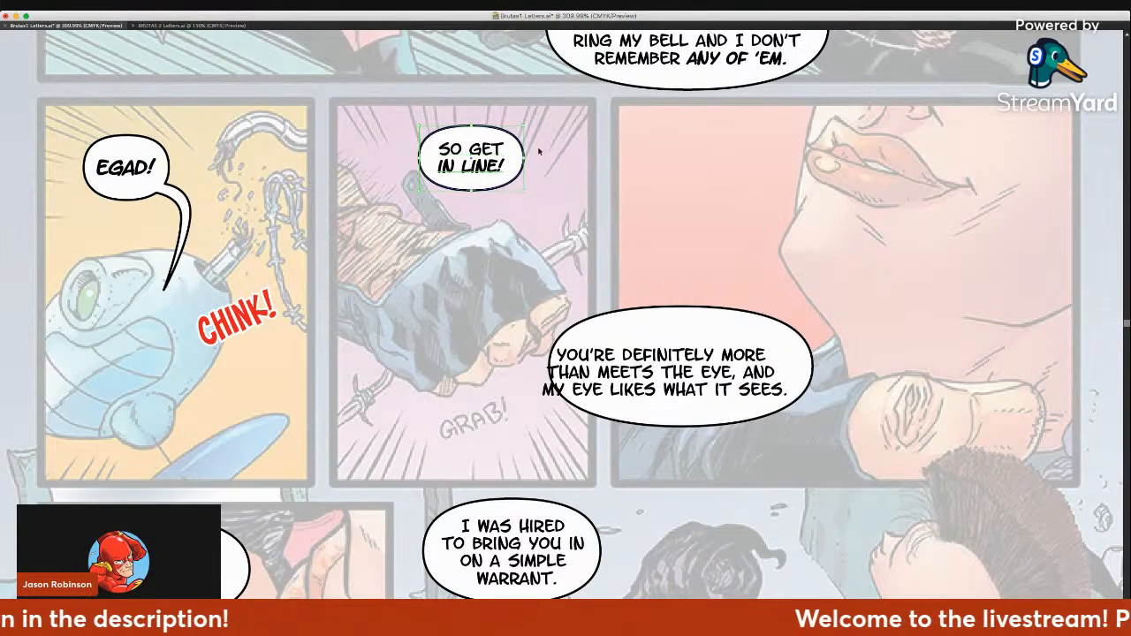
drag(510, 158, 558, 152)
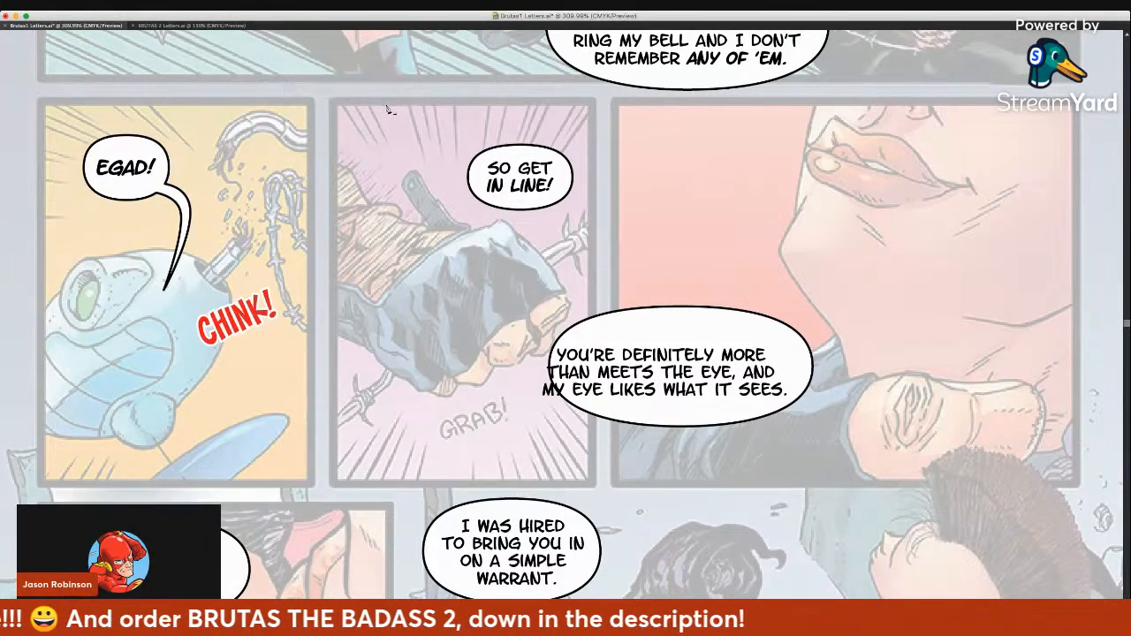
Draw a straight, closed tail from the upper-left edge of the "SO GET IN LINE!" balloon to the panel's top border
click(480, 161)
click(488, 154)
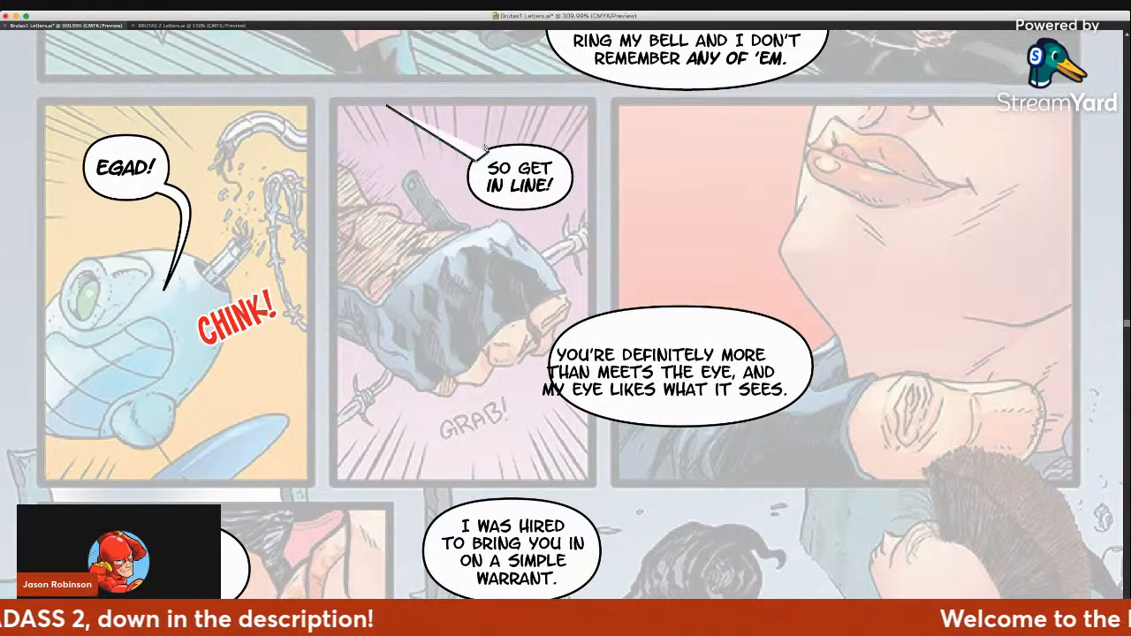
click(386, 106)
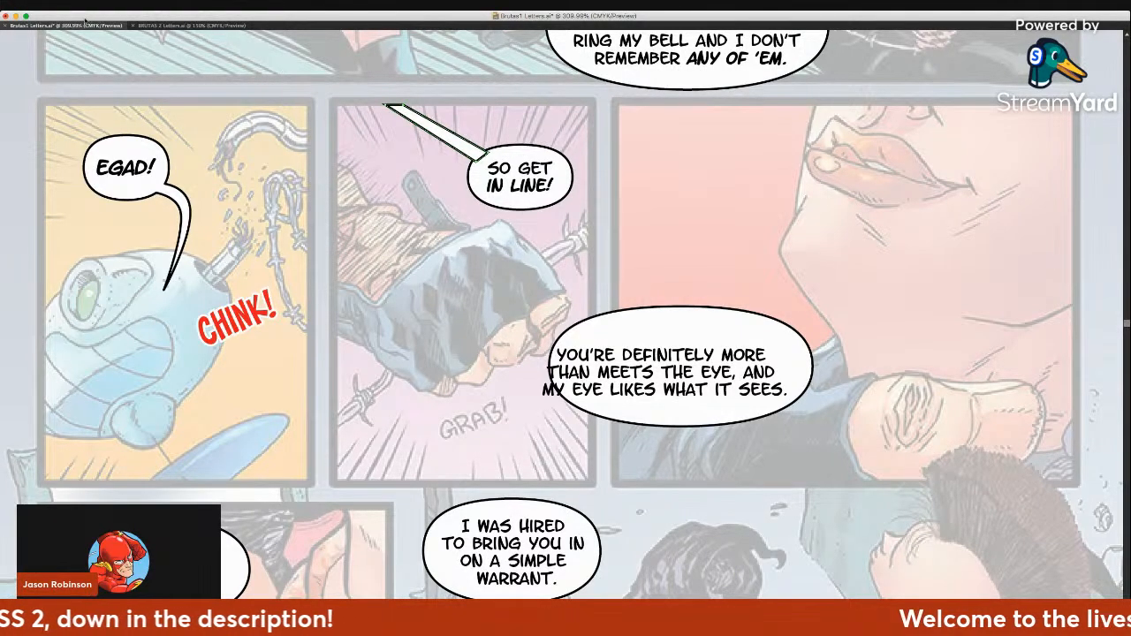
Enlarge the "SO GET IN LINE!" balloon slightly around its centre
key(v)
click(533, 154)
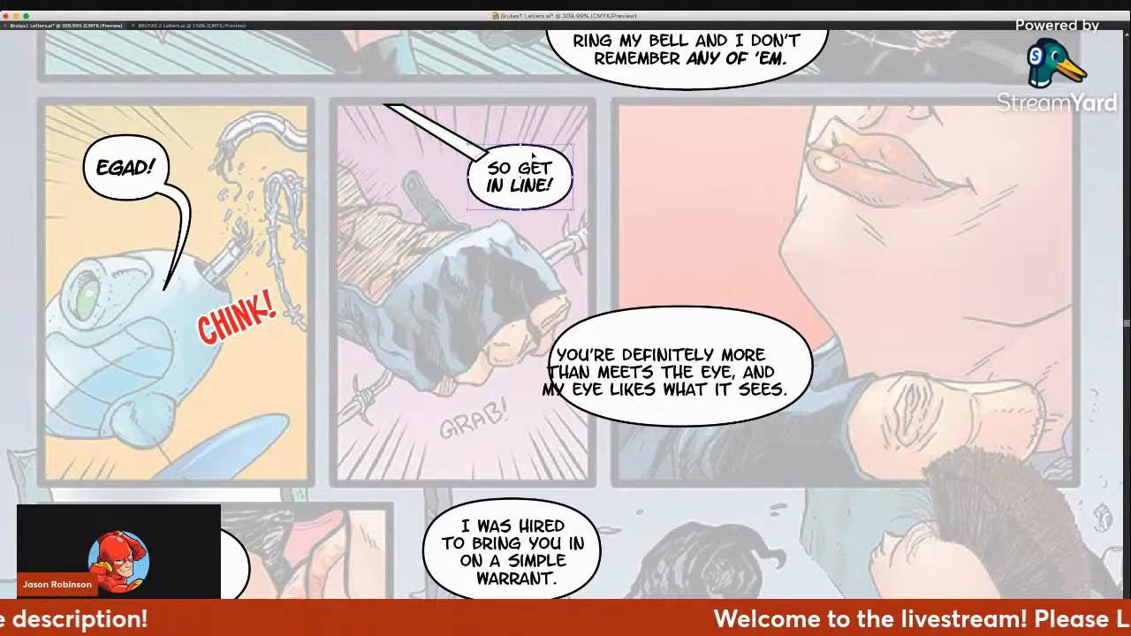
drag(575, 142, 577, 140)
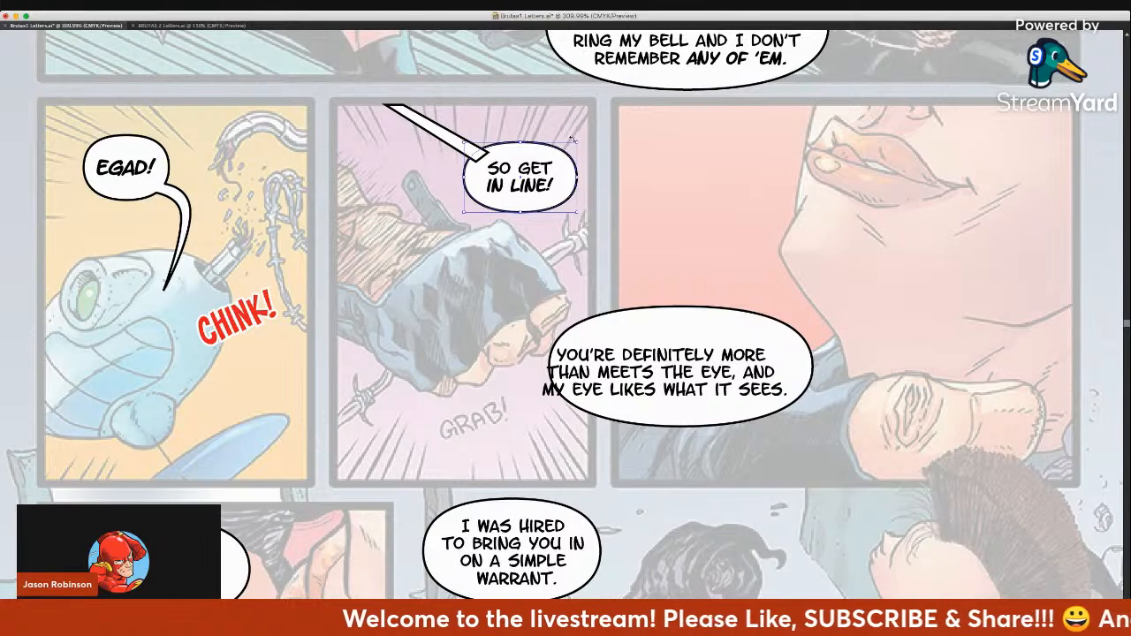
Group the tail with the "SO GET IN LINE!" balloon and merge the two into one continuous shape
click(457, 143)
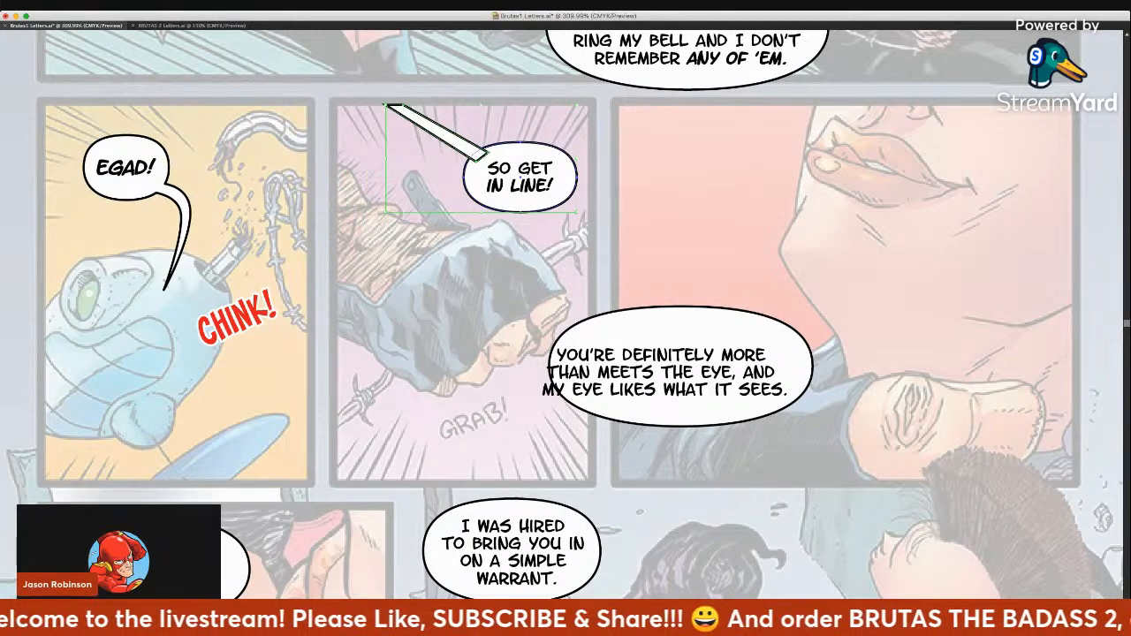
key(super+g)
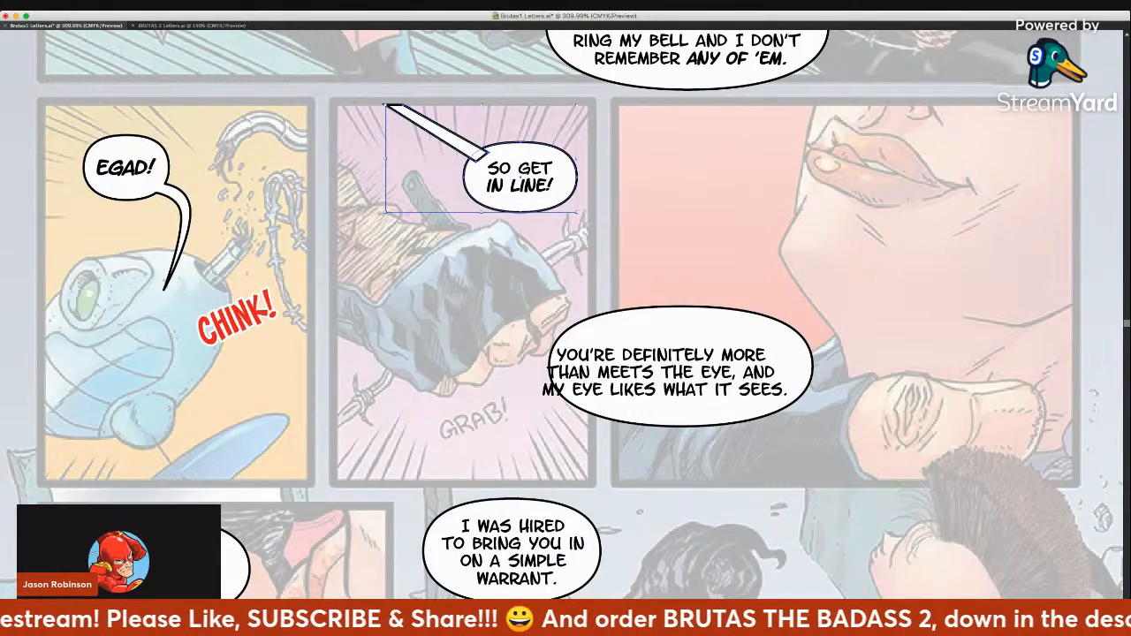
click(1030, 285)
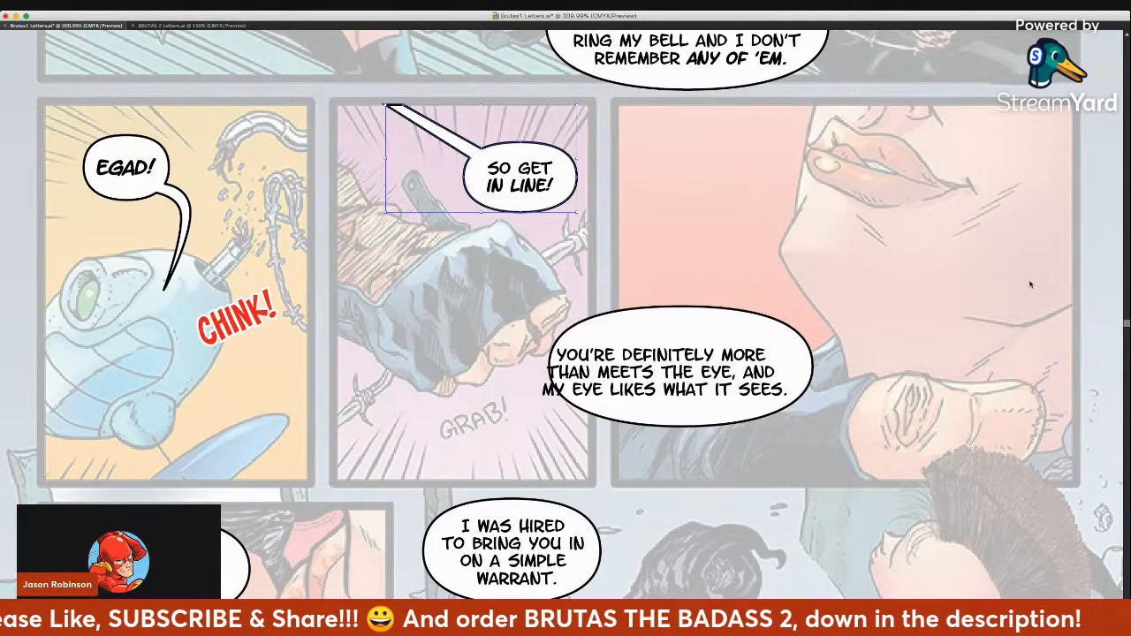
click(876, 269)
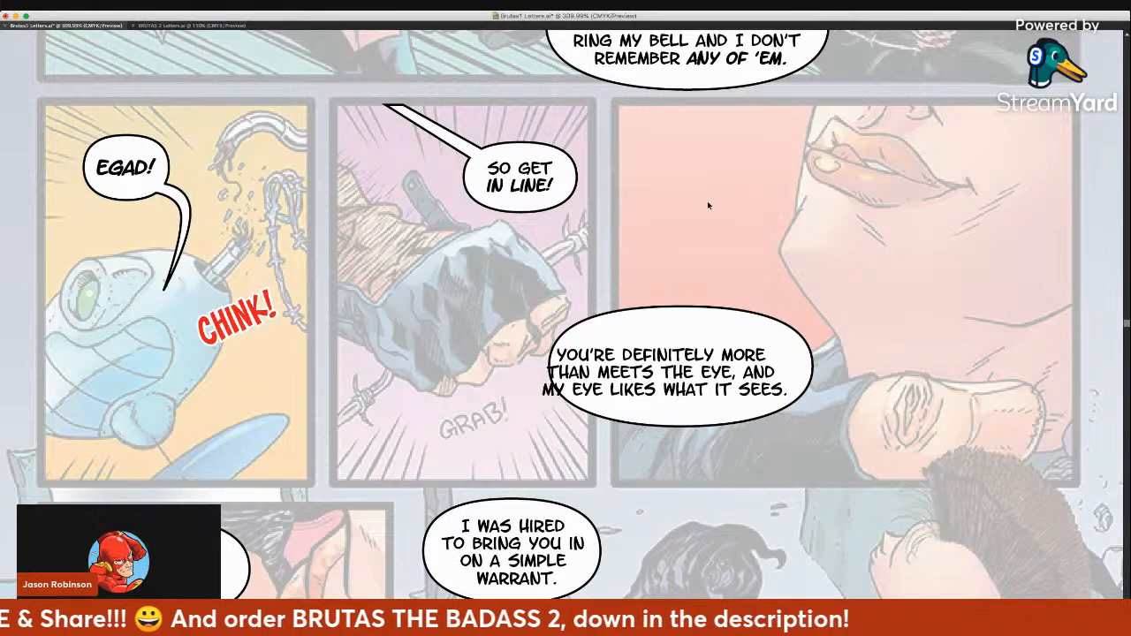
click(548, 147)
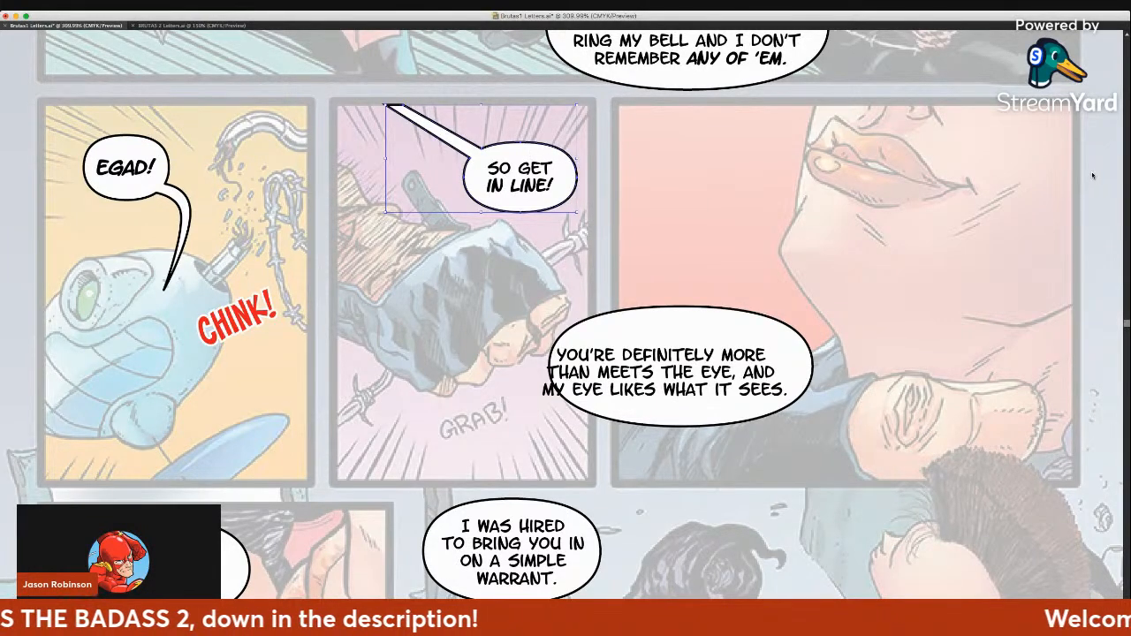
click(781, 214)
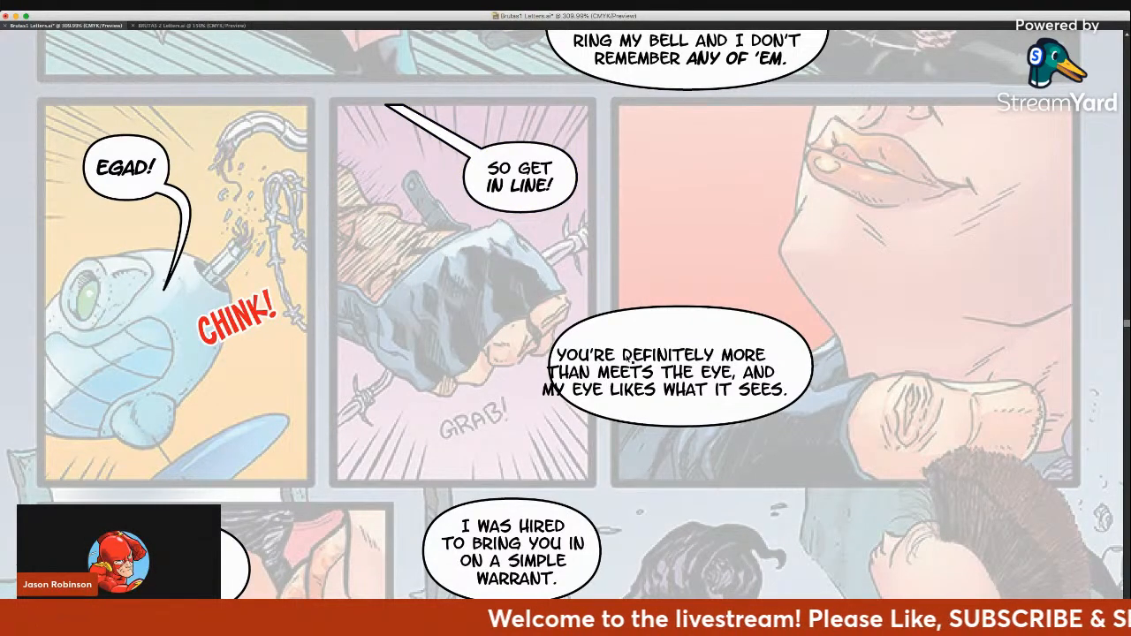
Rebreak the text into four lines: "YOU'RE DEFINITELY / MORE THAN MEETS / THE EYE, AND MY EYE / LIKES WHAT IT SEES."
click(721, 355)
key(Return)
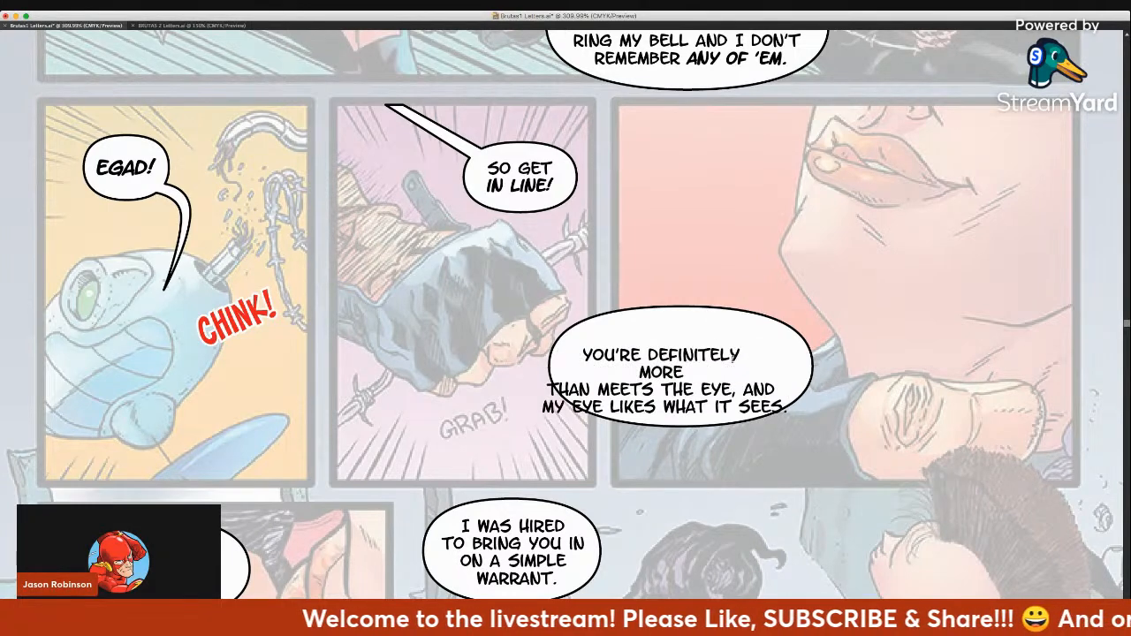
key(Delete)
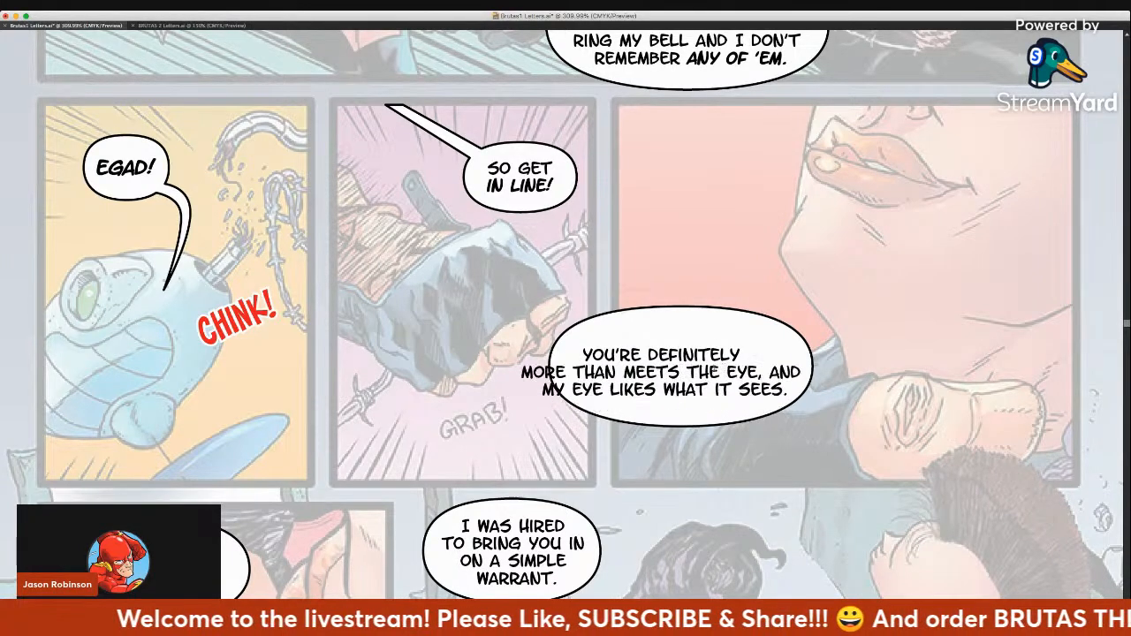
click(688, 372)
key(Return)
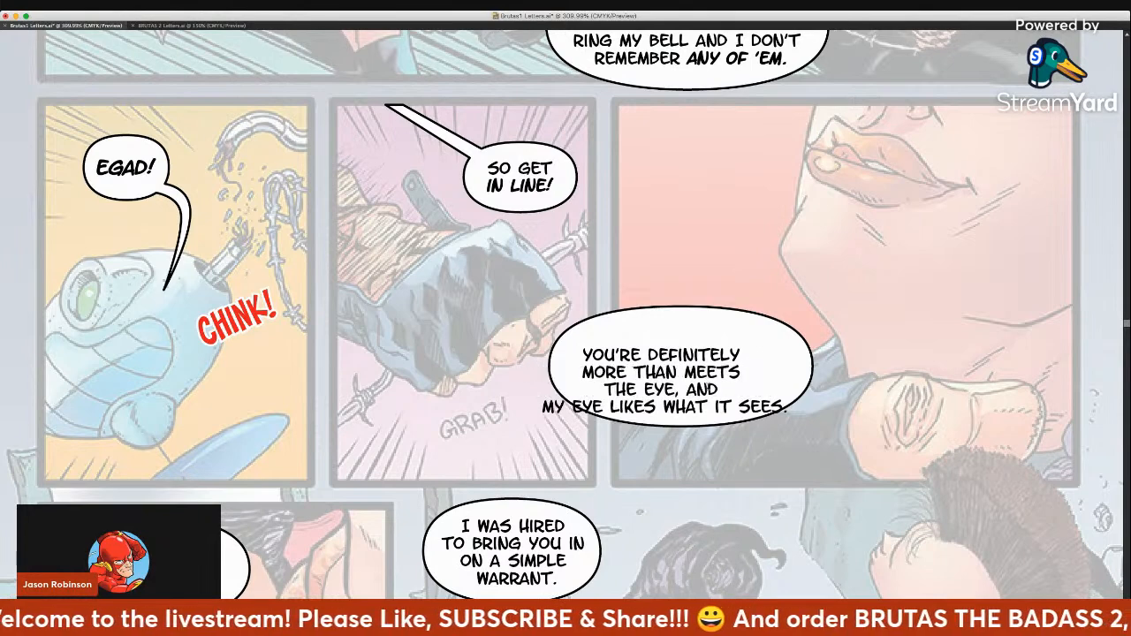
click(730, 389)
key(Delete)
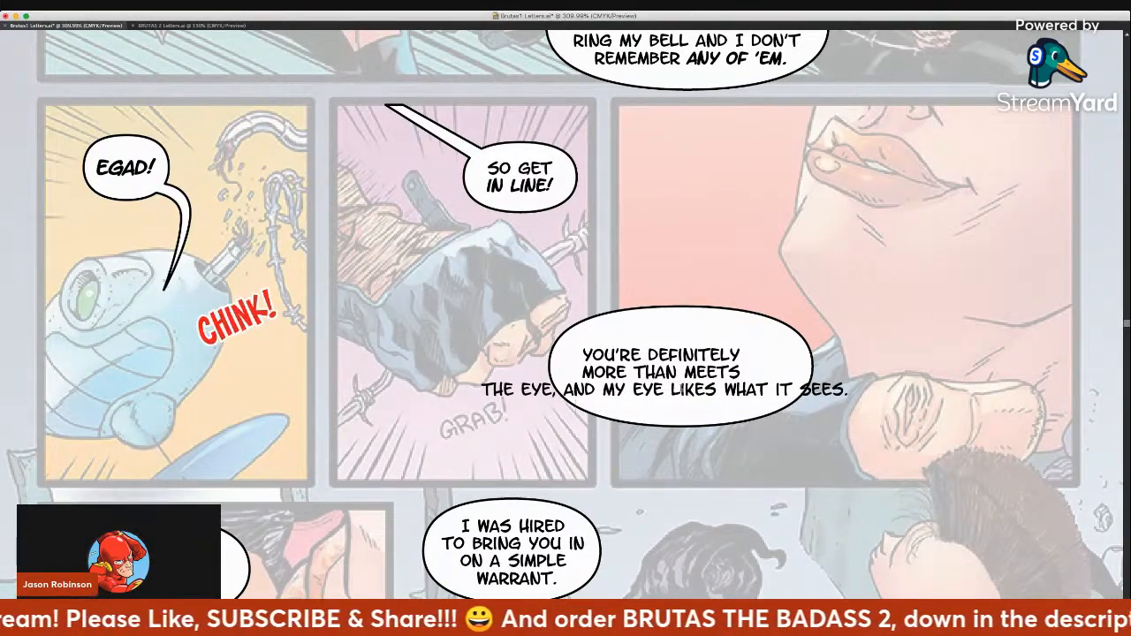
click(722, 390)
key(Return)
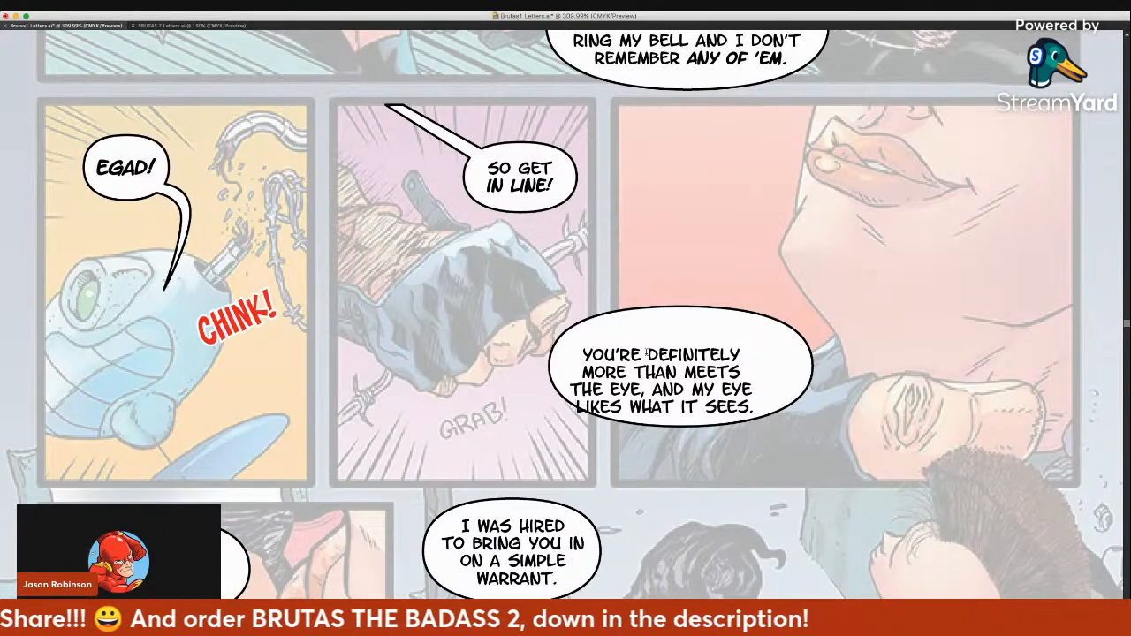
Set the words "DEFINITELY", "LIKES" and "SEES." in bold italic in the "YOU'RE DEFINITELY MORE" text
drag(647, 353, 747, 346)
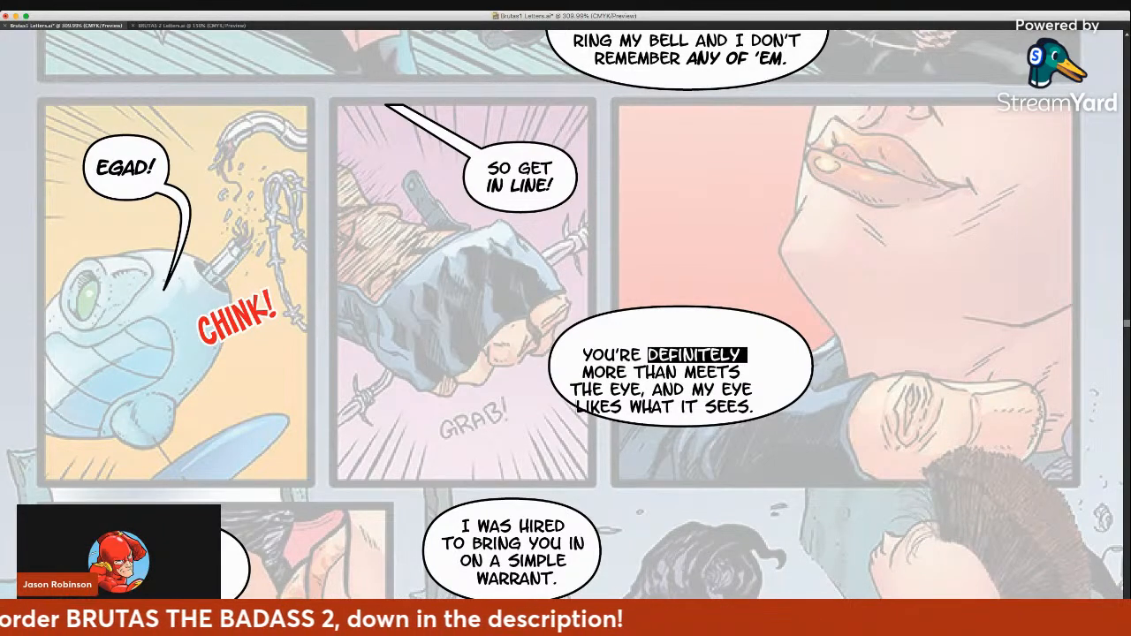
click(402, 31)
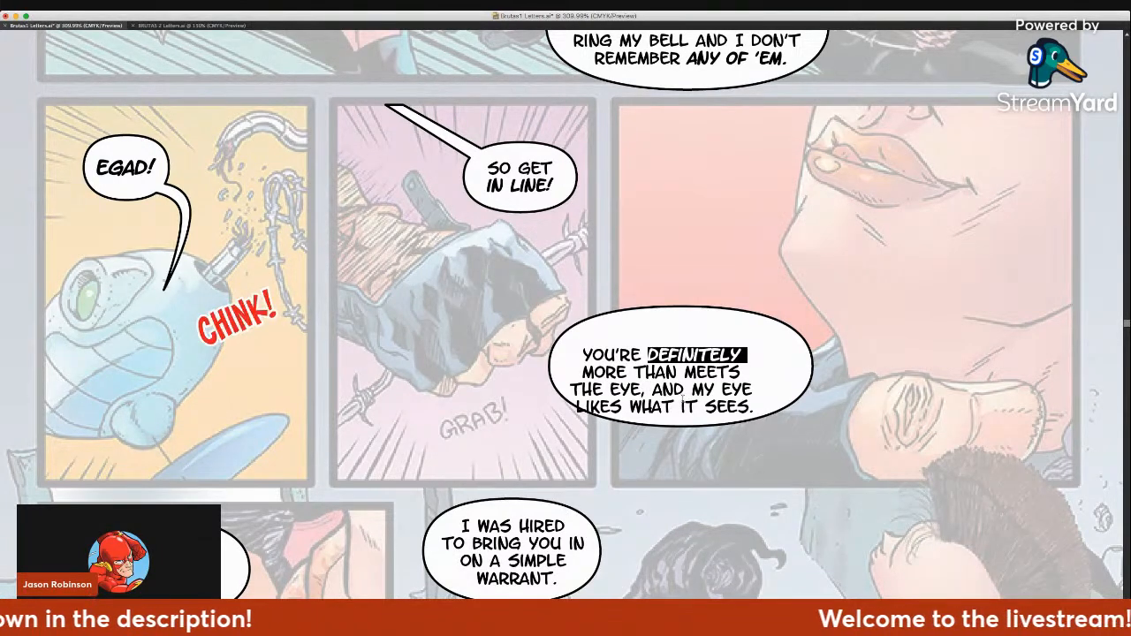
mouse_move(582, 408)
mouse_down()
mouse_move(623, 408)
mouse_move(578, 409)
mouse_up()
click(629, 408)
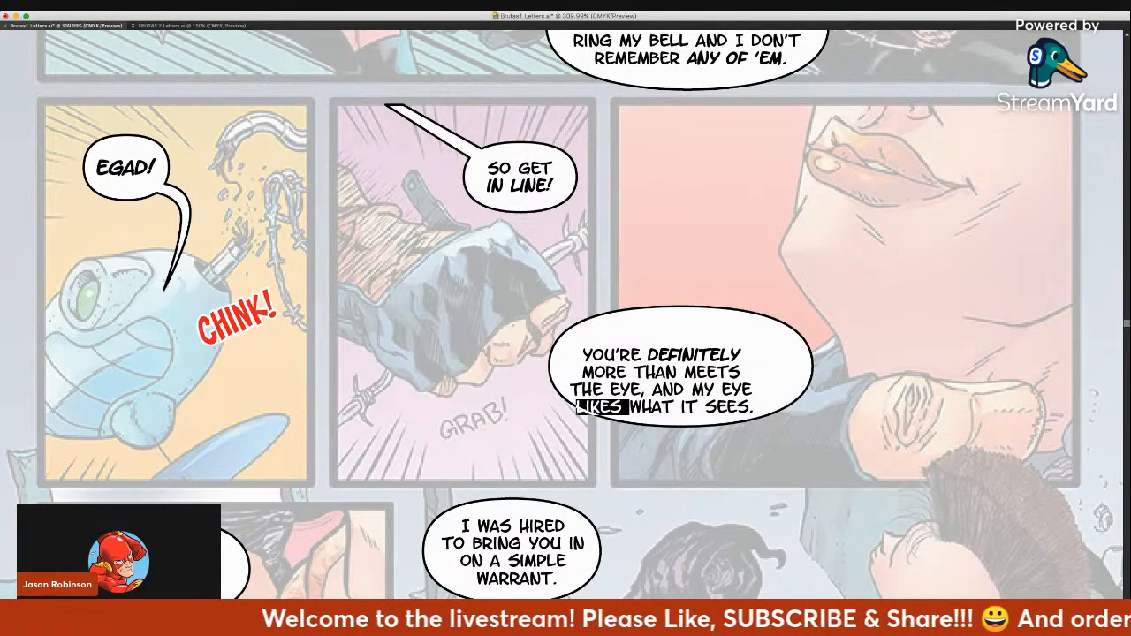
click(408, 31)
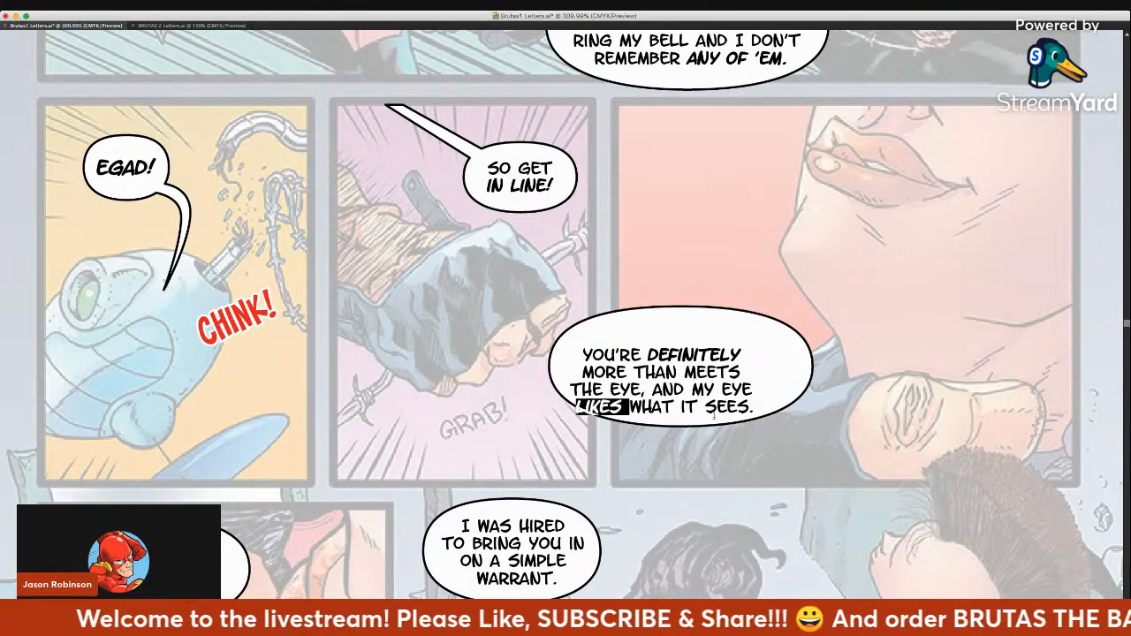
drag(706, 408, 755, 407)
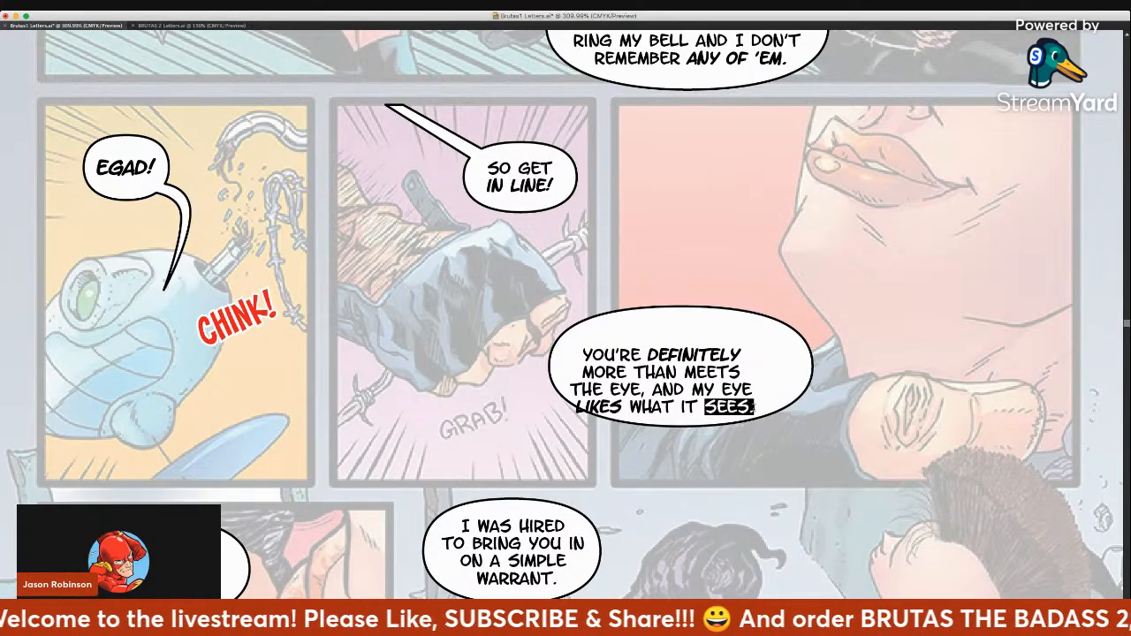
click(403, 35)
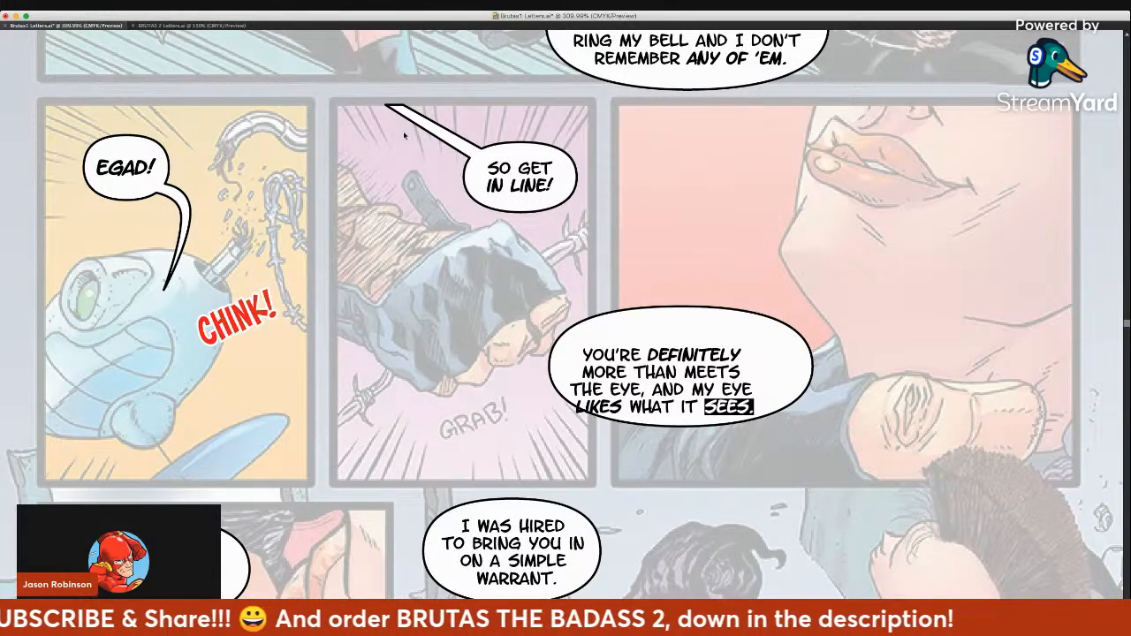
key(Escape)
Move the "YOU'RE DEFINITELY MORE" text up inside its balloon, then narrow the balloon evenly and shorten it from below
click(737, 335)
mouse_move(706, 377)
mouse_down()
mouse_move(733, 357)
mouse_move(718, 360)
mouse_up()
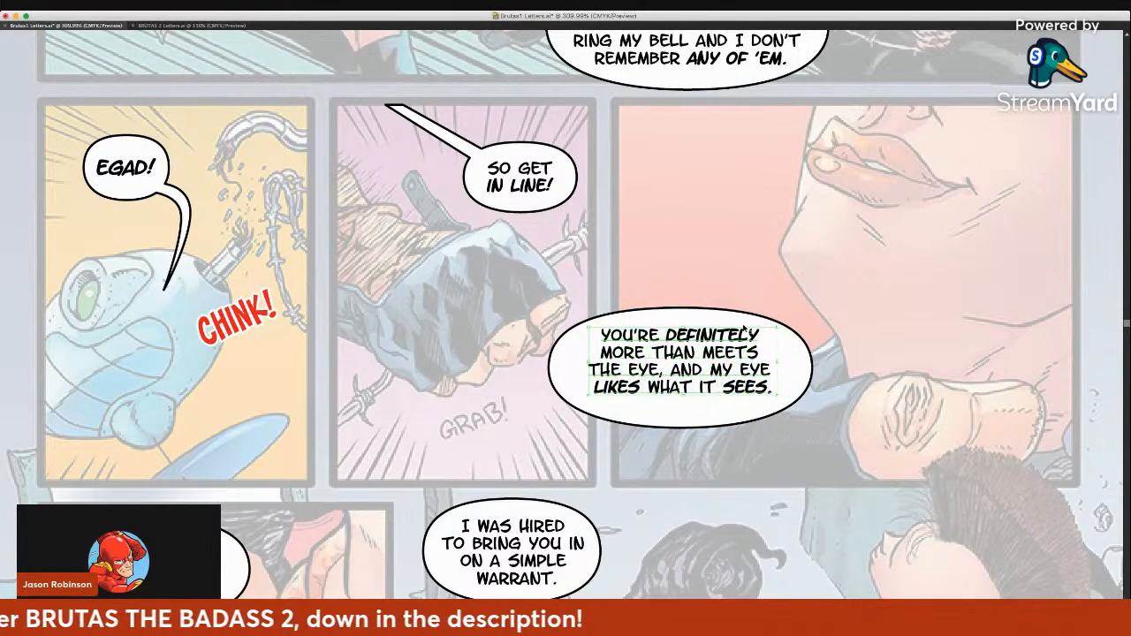
click(806, 399)
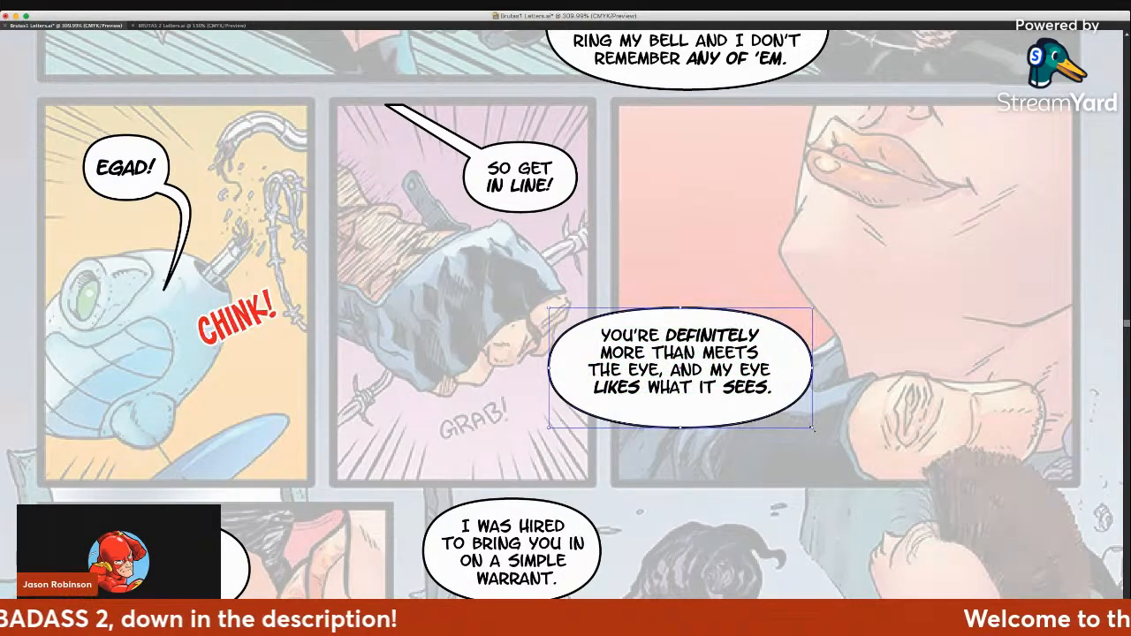
drag(813, 428, 792, 428)
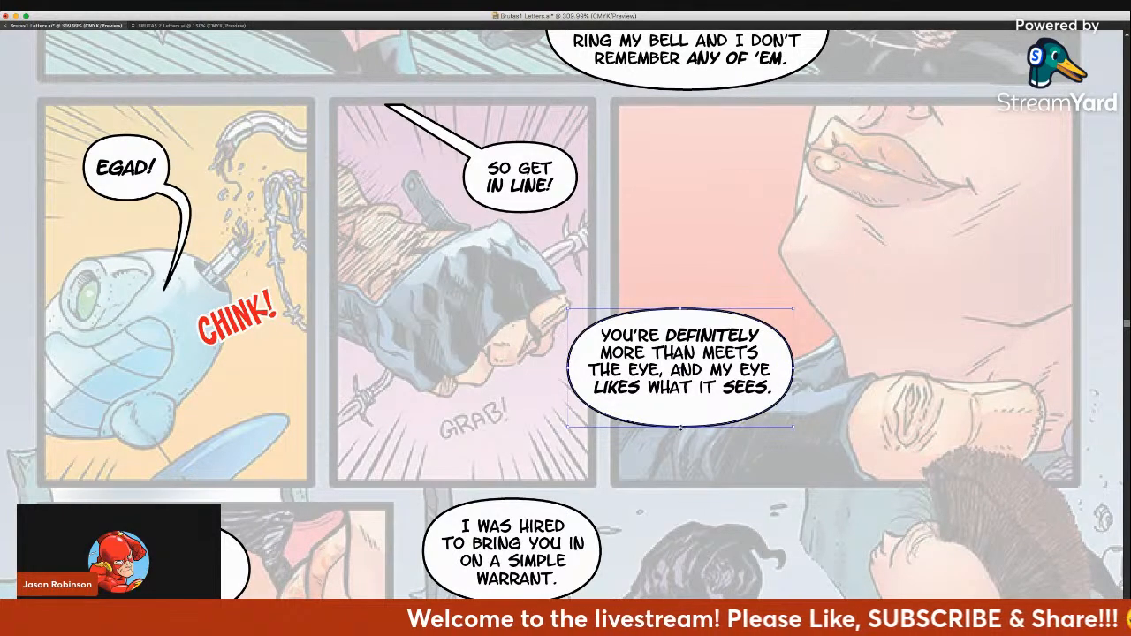
drag(680, 427, 694, 412)
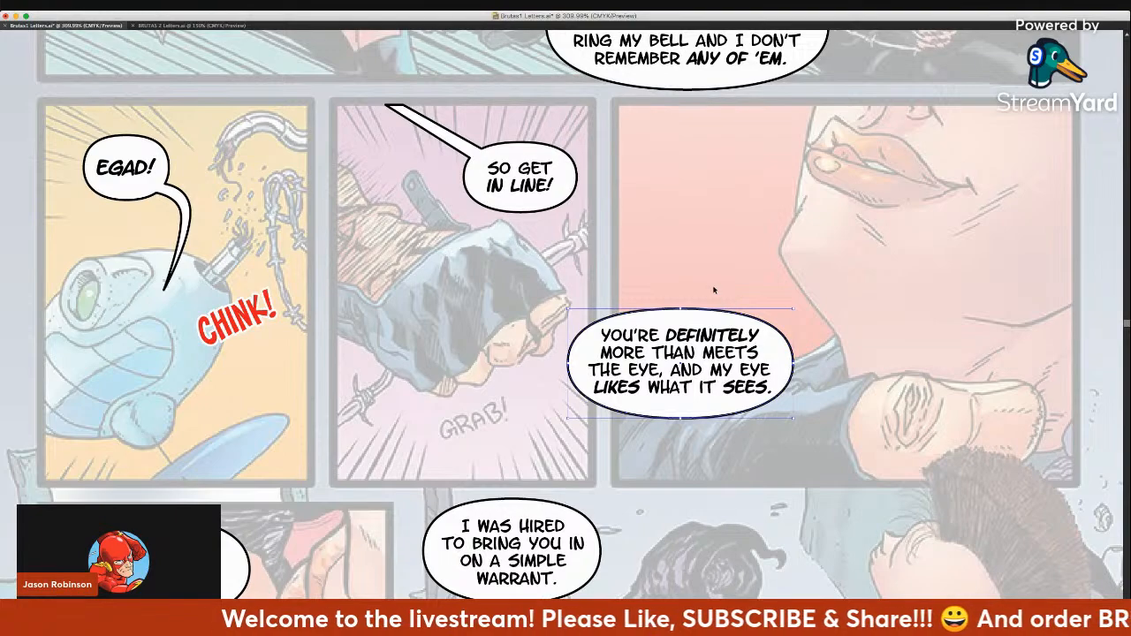
Move the "YOU'RE DEFINITELY MORE" balloon to its panel's right border and place its text alone on the open red background
click(659, 425)
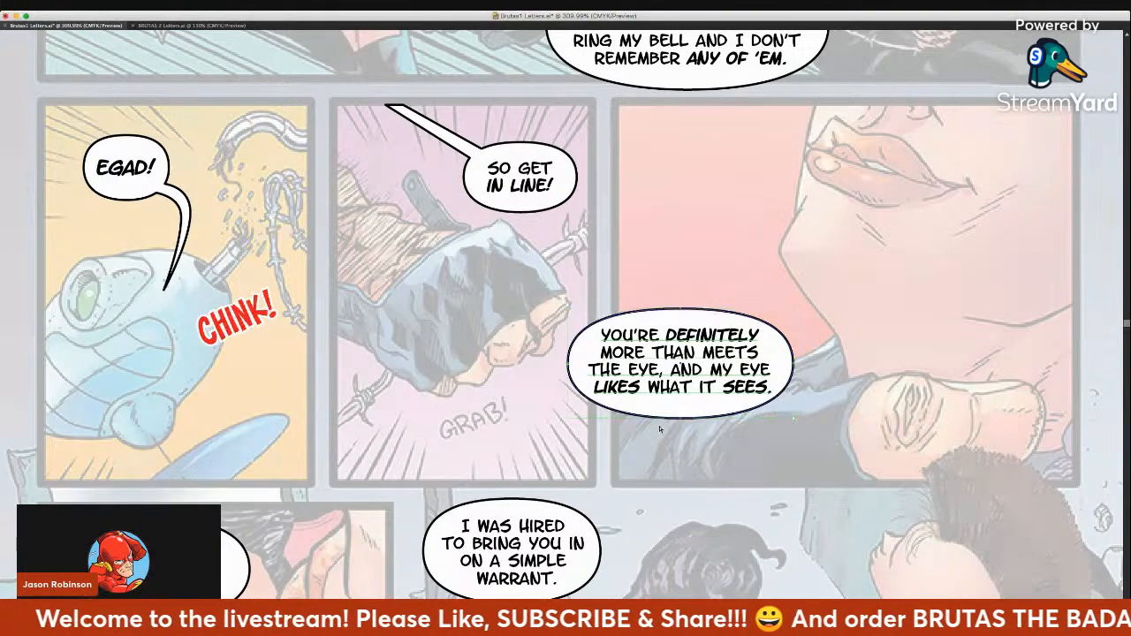
key(super+minus)
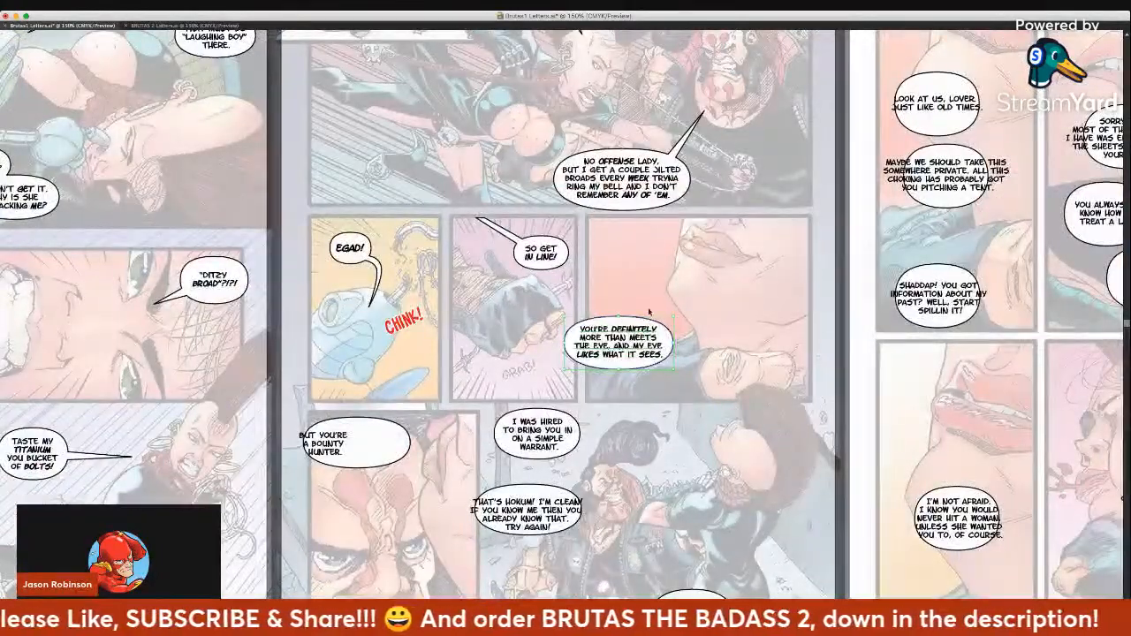
click(651, 321)
drag(650, 321, 809, 271)
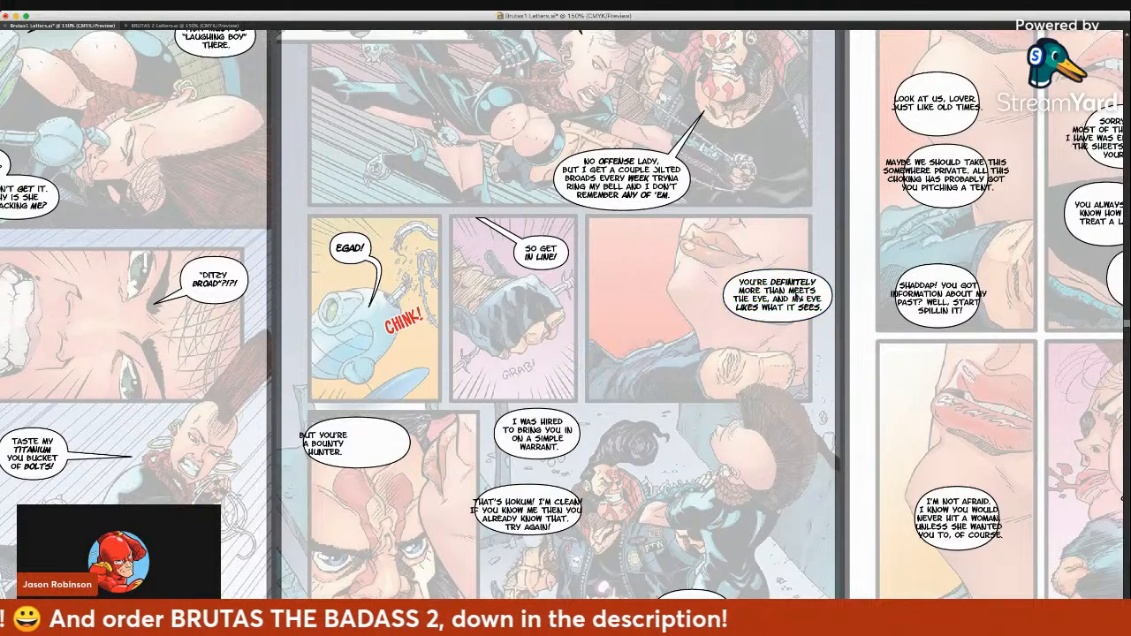
drag(669, 289, 654, 277)
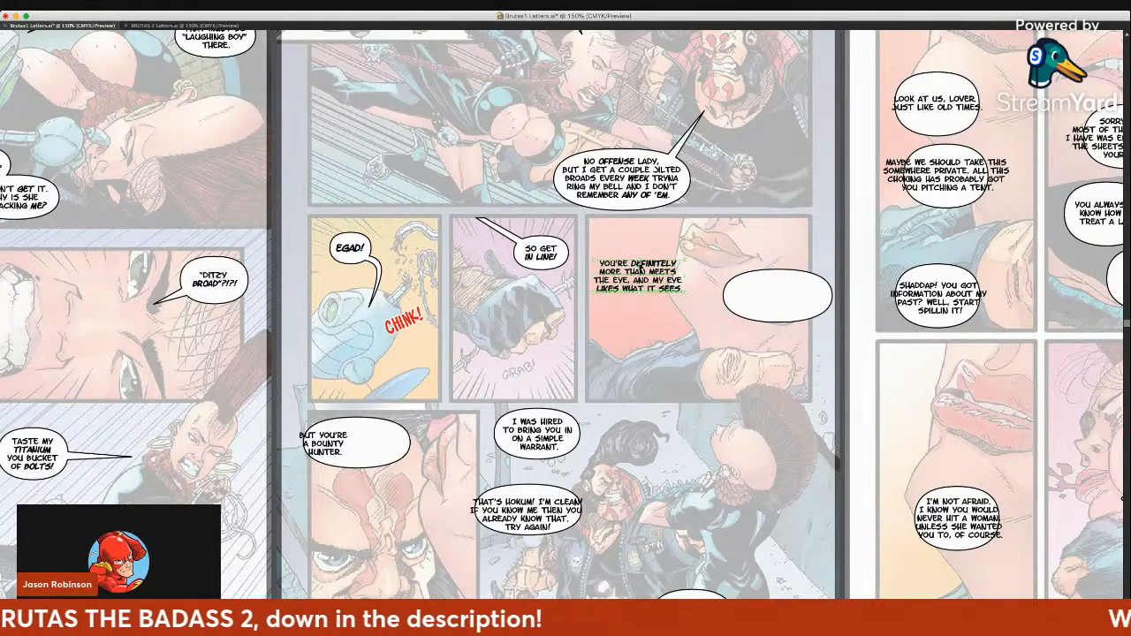
Rebreak the first half of the loose text into the short lines "YOU'RE / DEFINITELY / MORE THAN / MEETS THE"
key(Return)
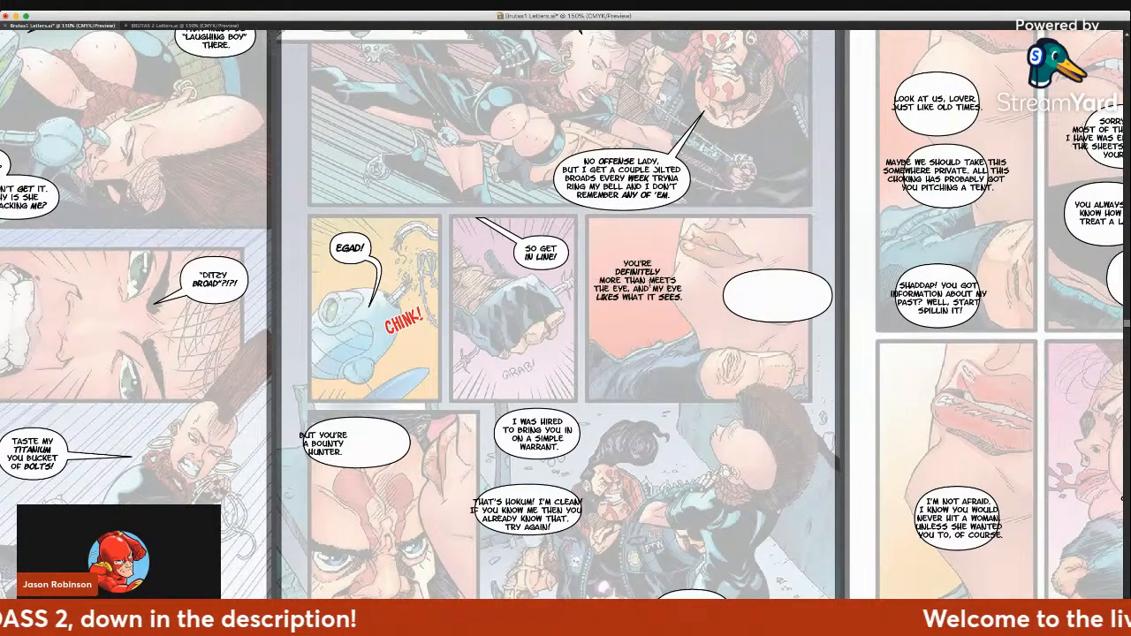
key(Return)
click(656, 289)
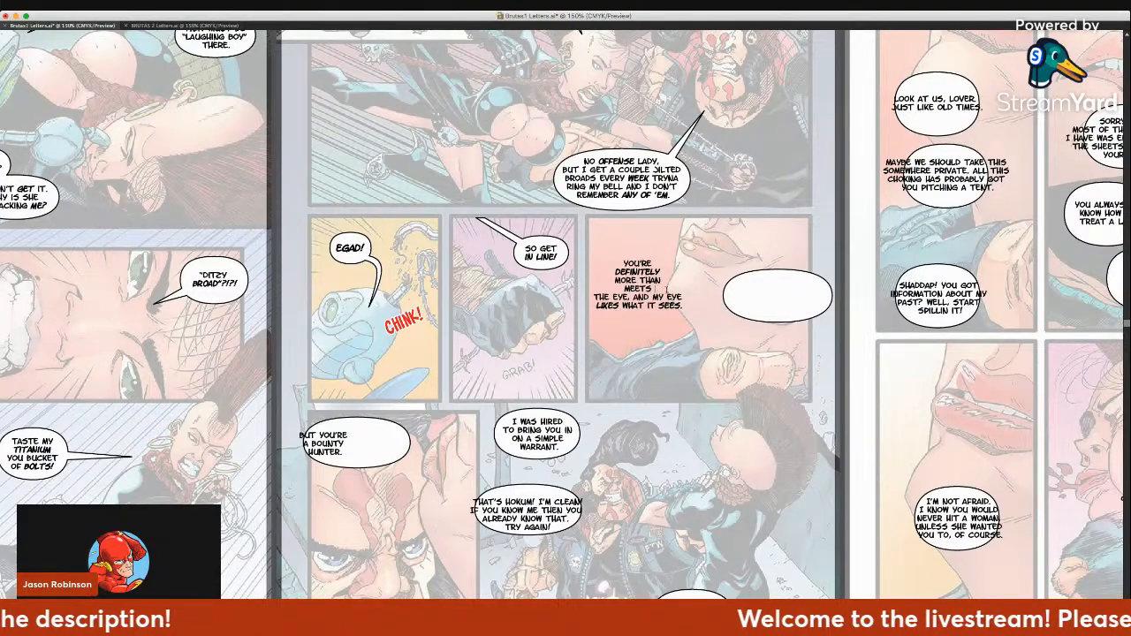
key(Delete)
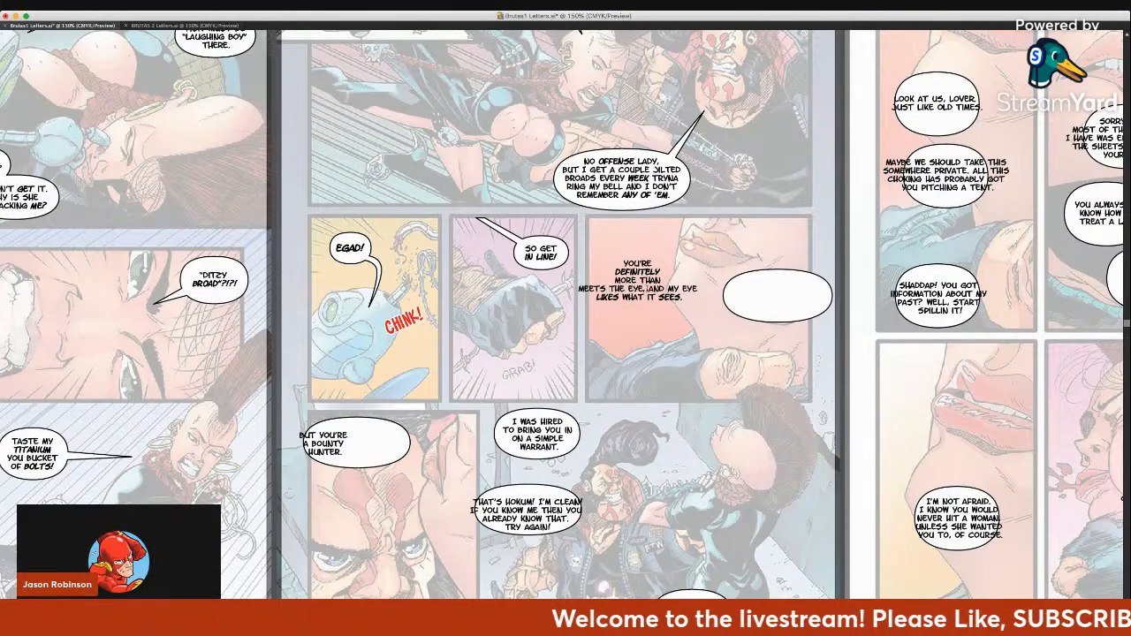
click(648, 289)
key(Return)
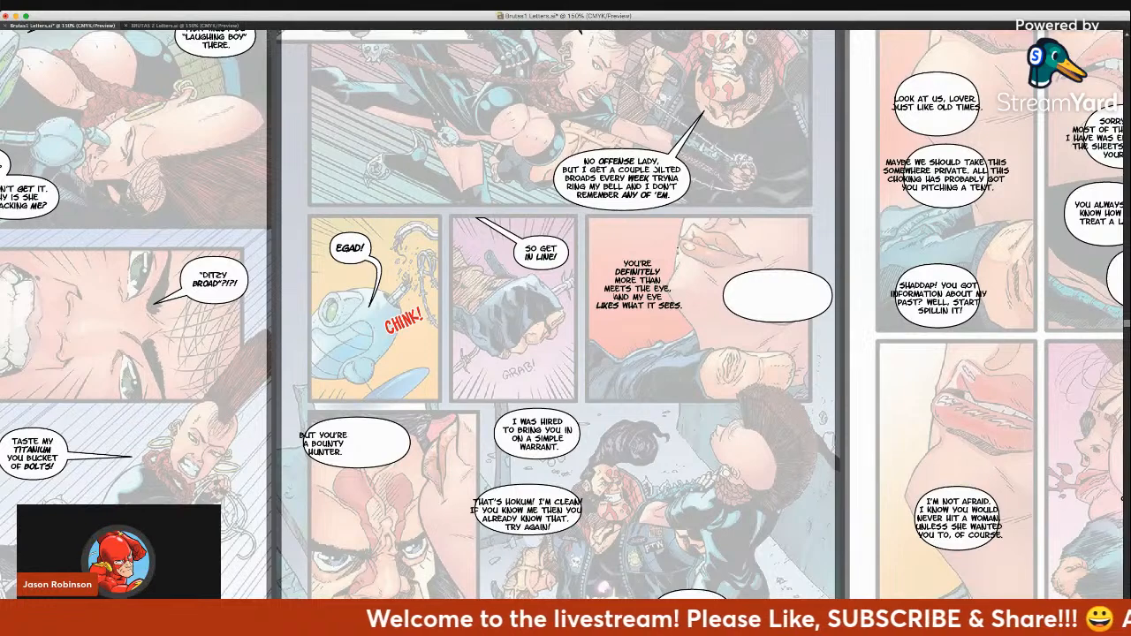
click(652, 289)
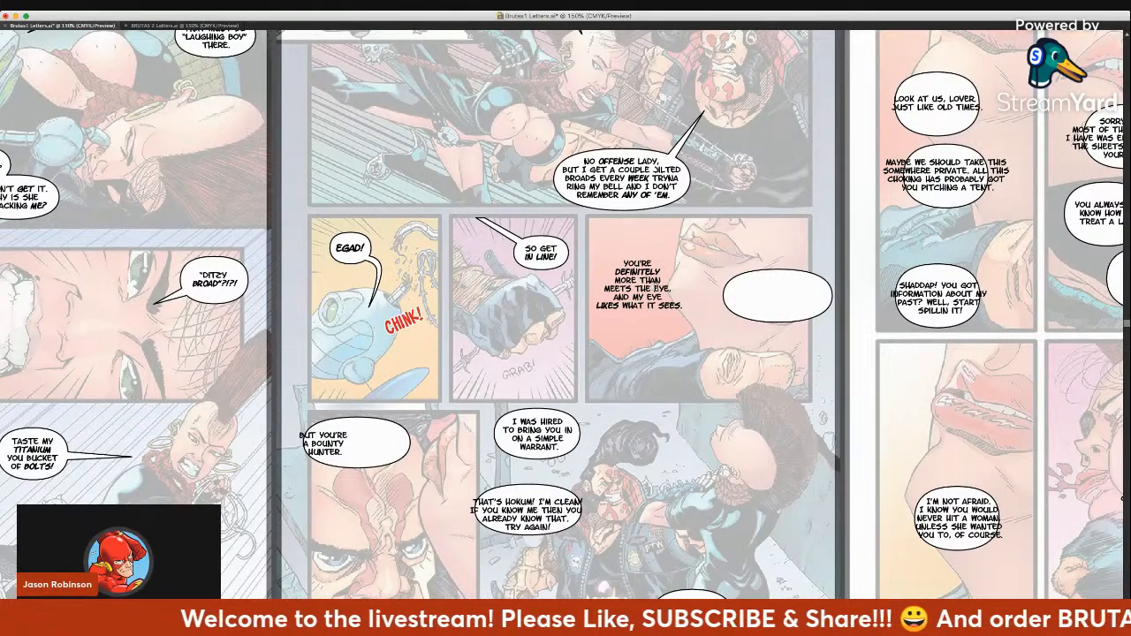
key(Return)
click(654, 297)
key(Delete)
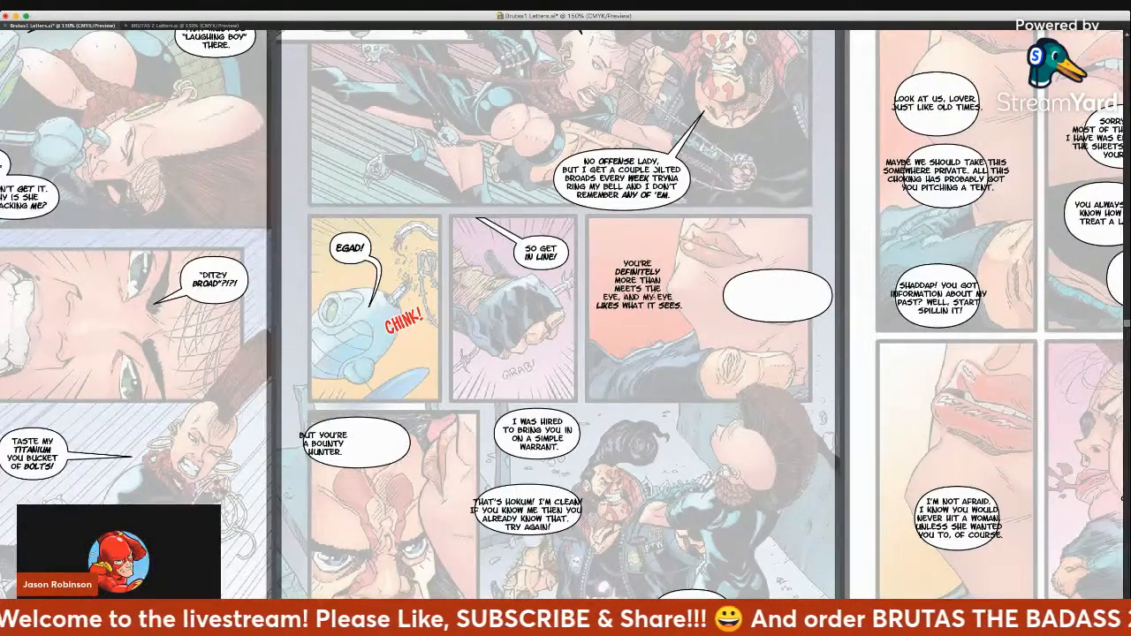
Rebreak the rest of the loose text into the short lines "EYE, AND MY / EYE LIKES / WHAT IT / SEES."
click(657, 297)
key(Return)
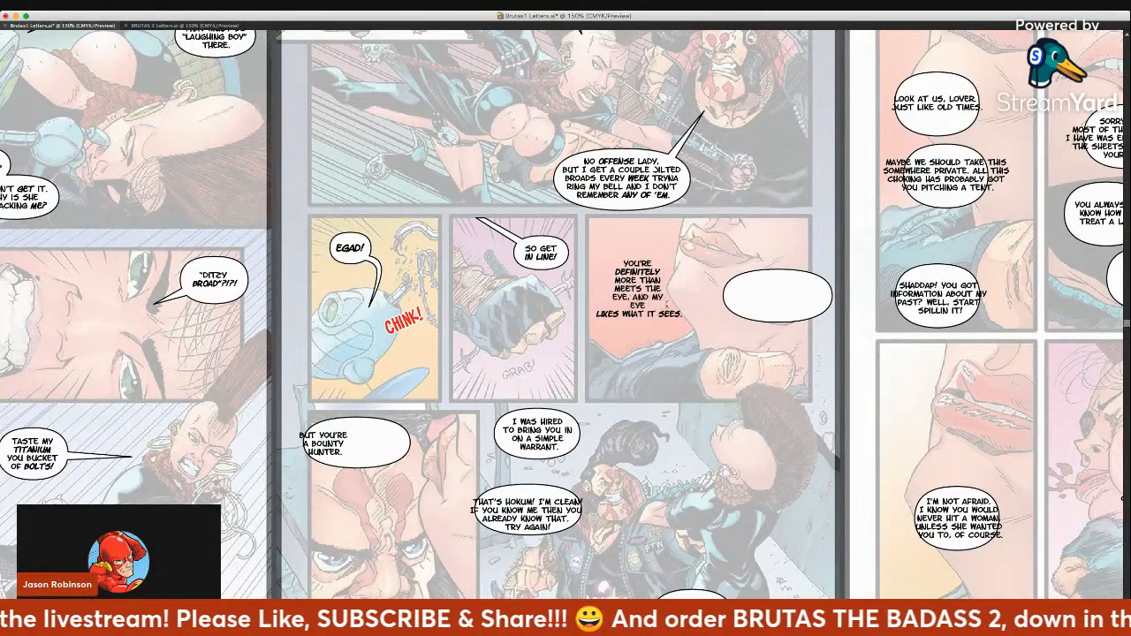
click(667, 305)
key(Delete)
click(653, 305)
key(Return)
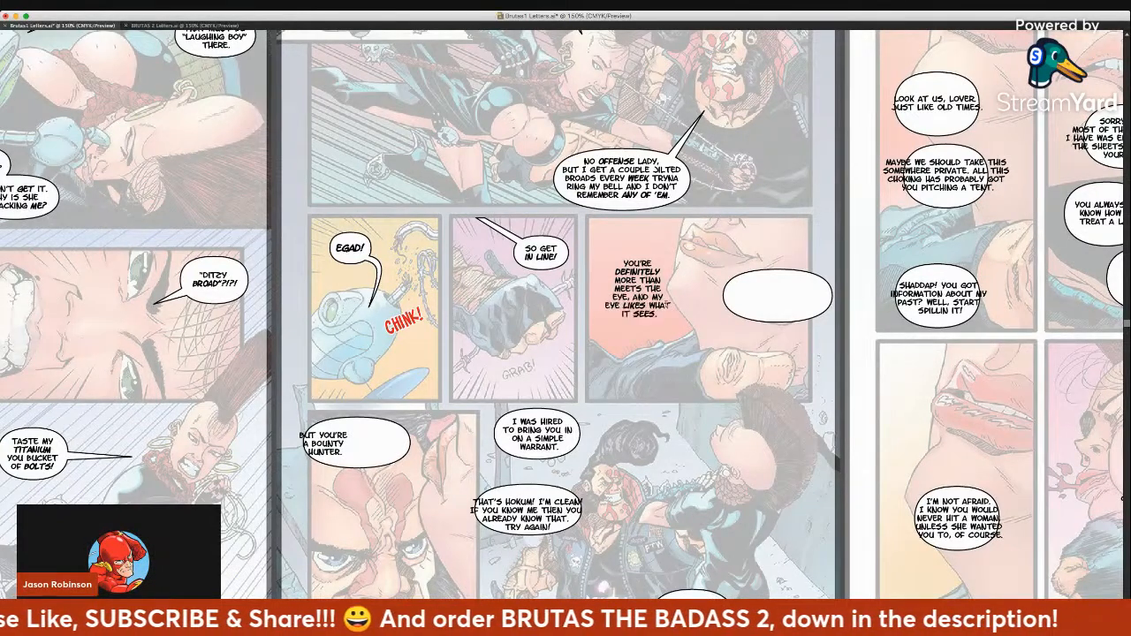
key(Return)
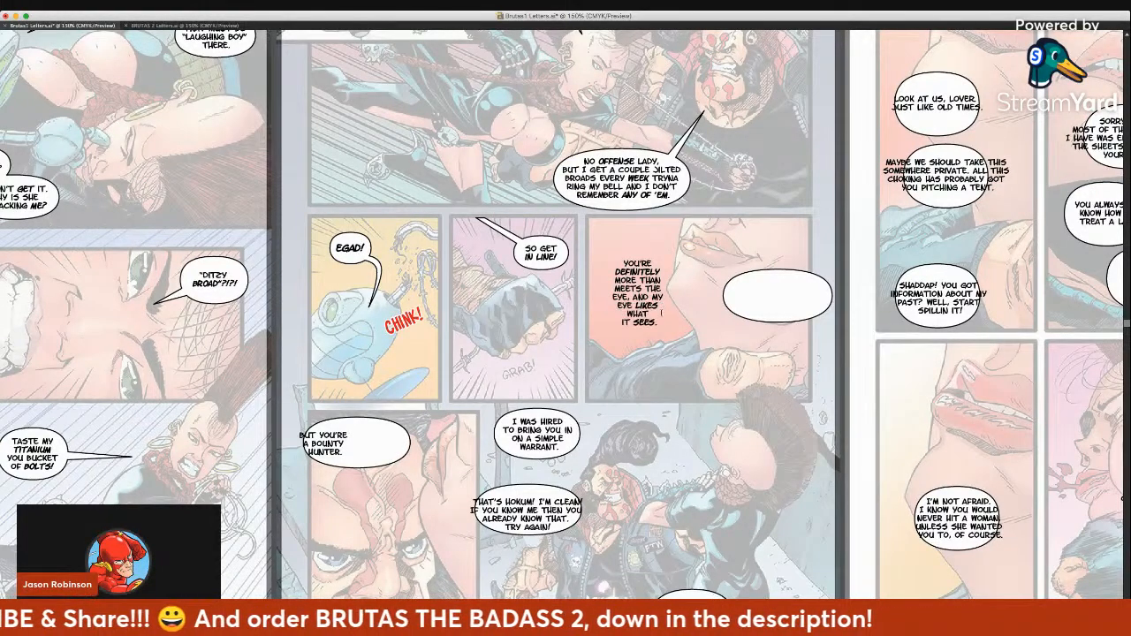
key(End)
key(Delete)
click(646, 316)
key(Return)
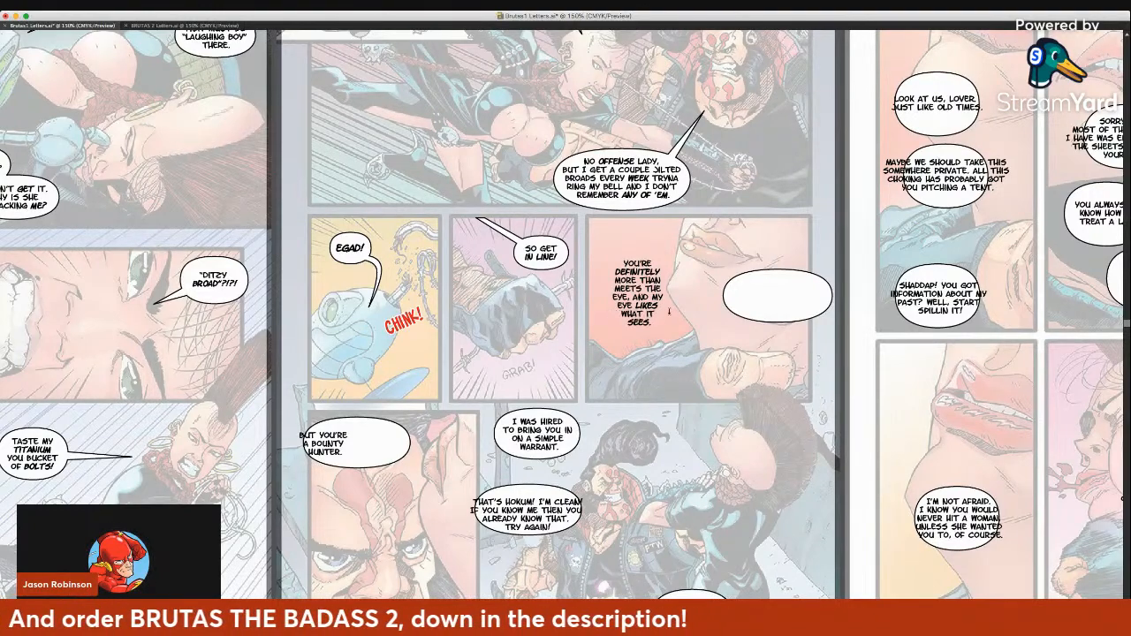
Move the rebroken "YOU'RE DEFINITELY MORE" text up the red background and place its empty balloon around it
key(BackSpace)
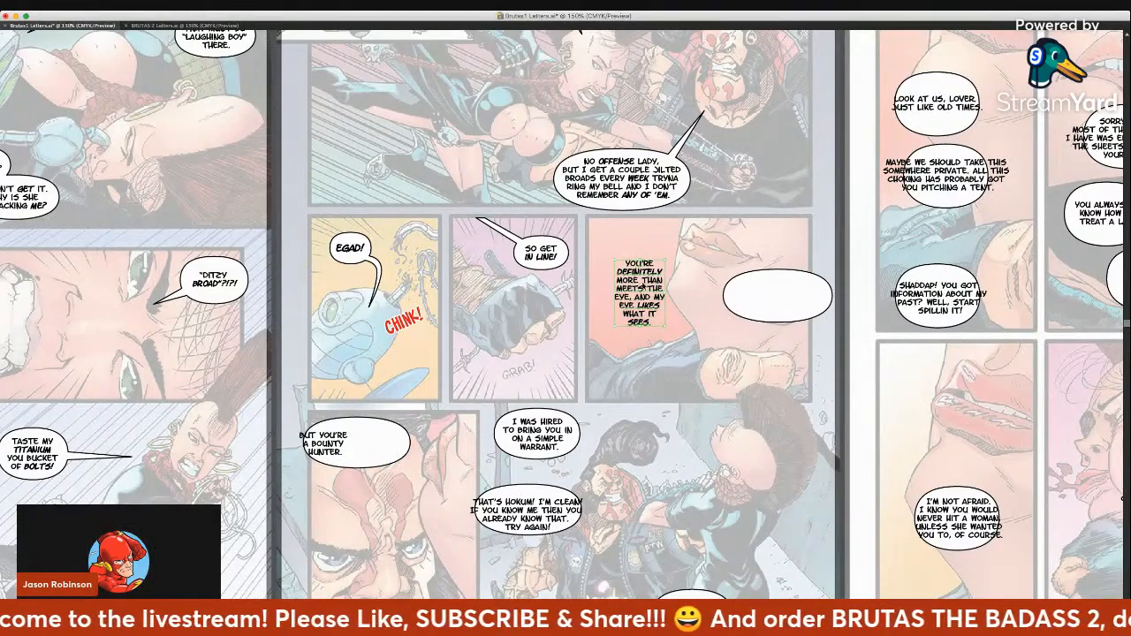
drag(644, 276, 637, 253)
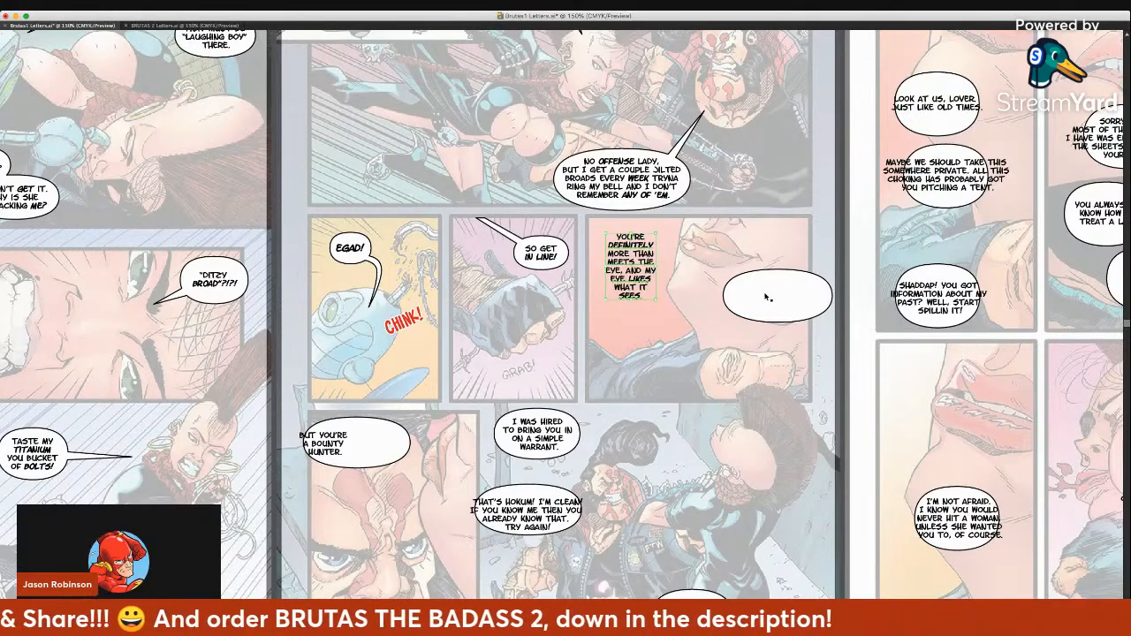
drag(650, 248, 638, 308)
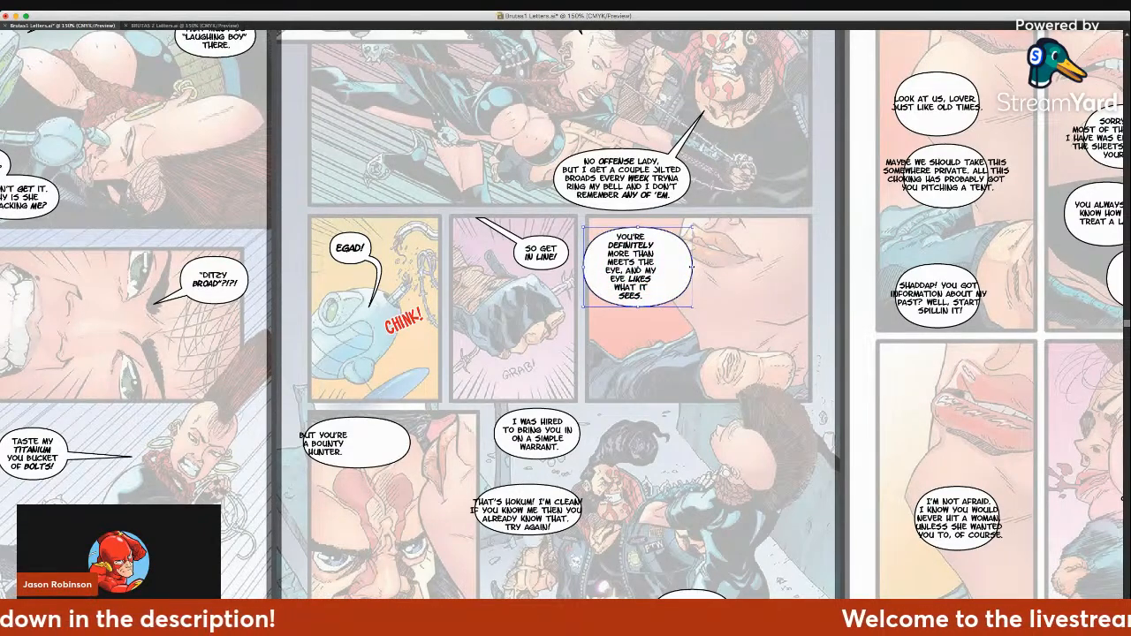
Narrow the "YOU'RE DEFINITELY MORE" balloon from both sides, make it slightly taller, and nudge the text within it
drag(692, 266, 668, 266)
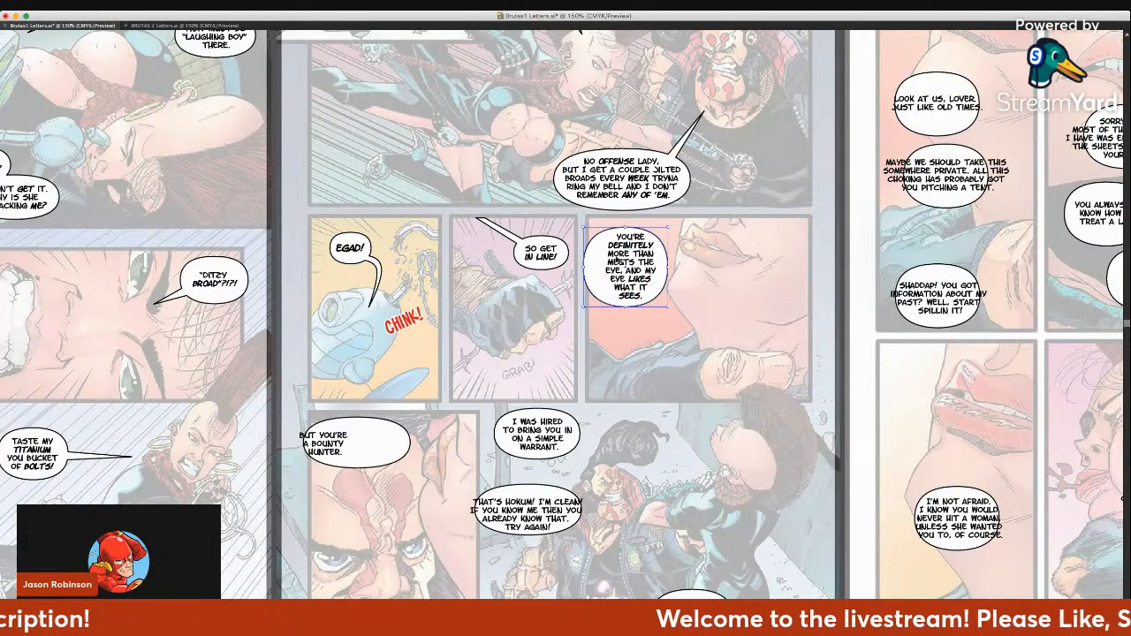
drag(583, 266, 595, 265)
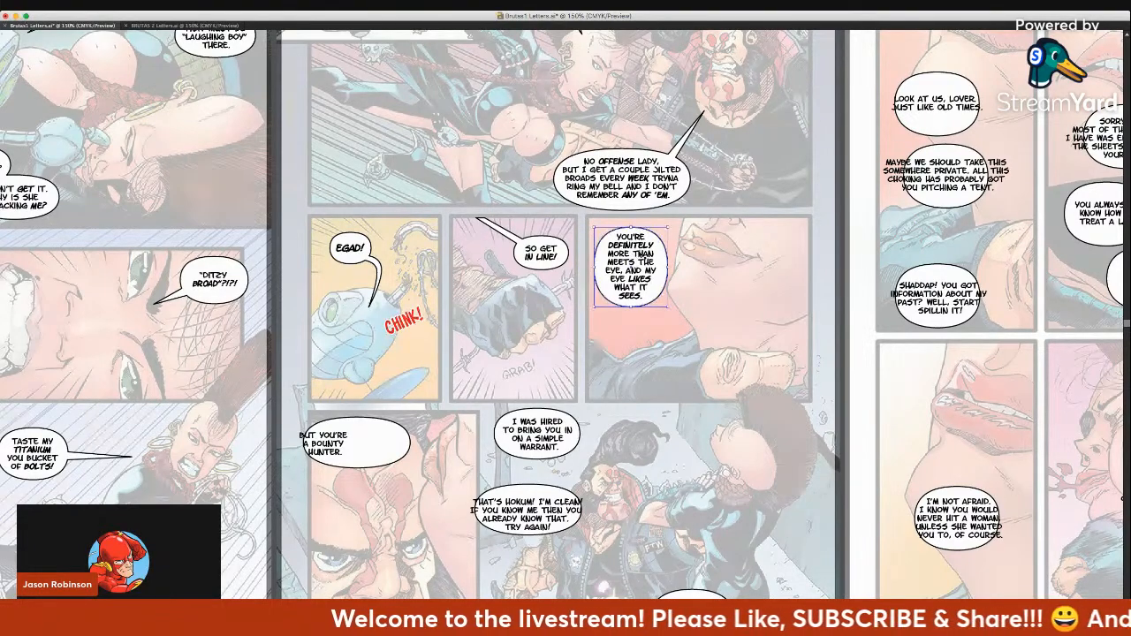
drag(631, 227, 641, 268)
click(671, 233)
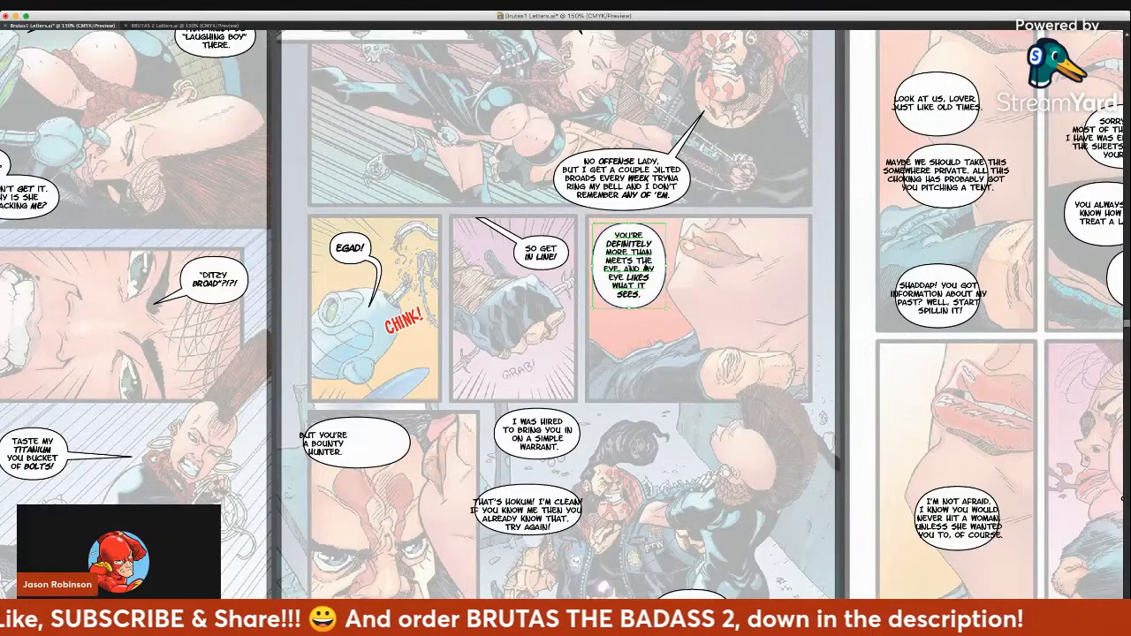
click(716, 318)
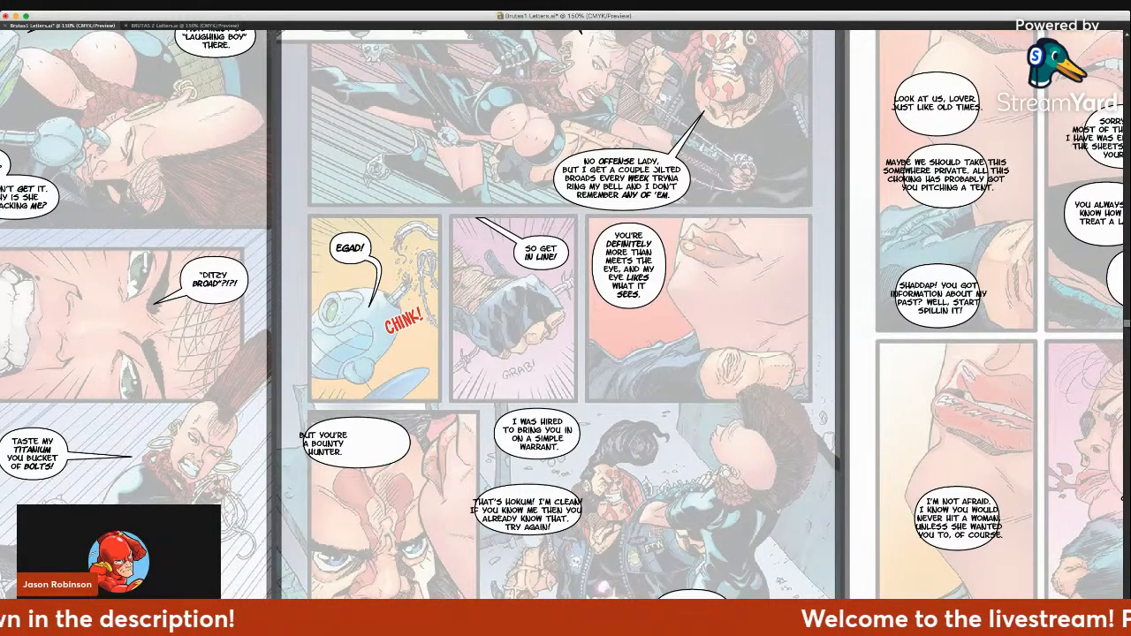
Draw a curved tail from the base of the "YOU'RE DEFINITELY MORE" balloon, sweeping across the arm to the panel's left border
drag(486, 193, 837, 535)
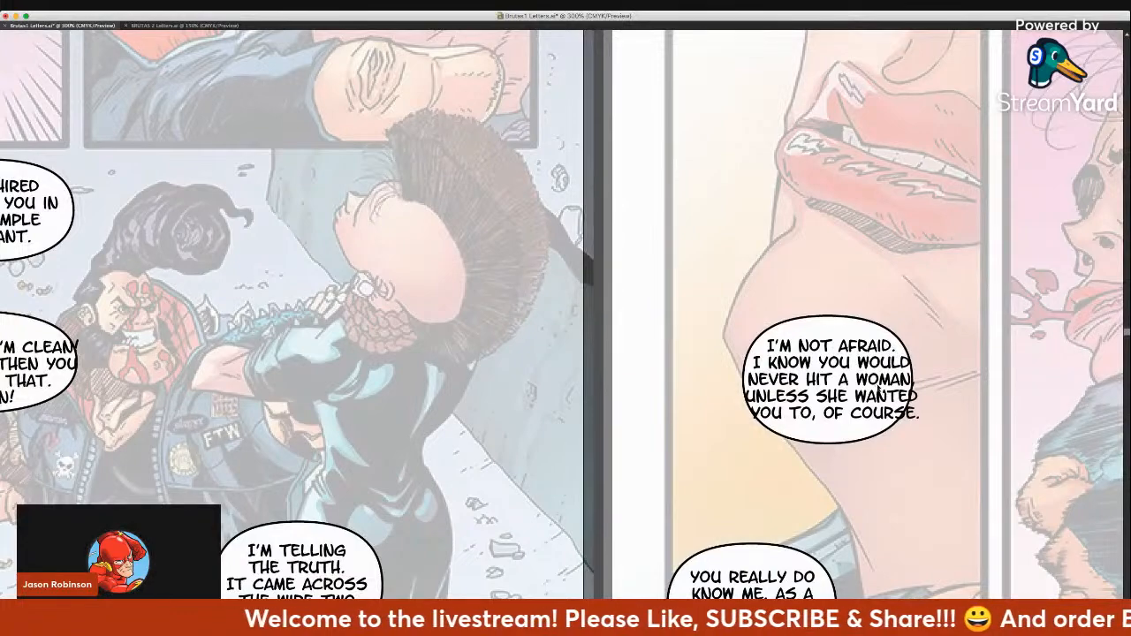
key(super+minus)
key(super+minus)
key(super+minus)
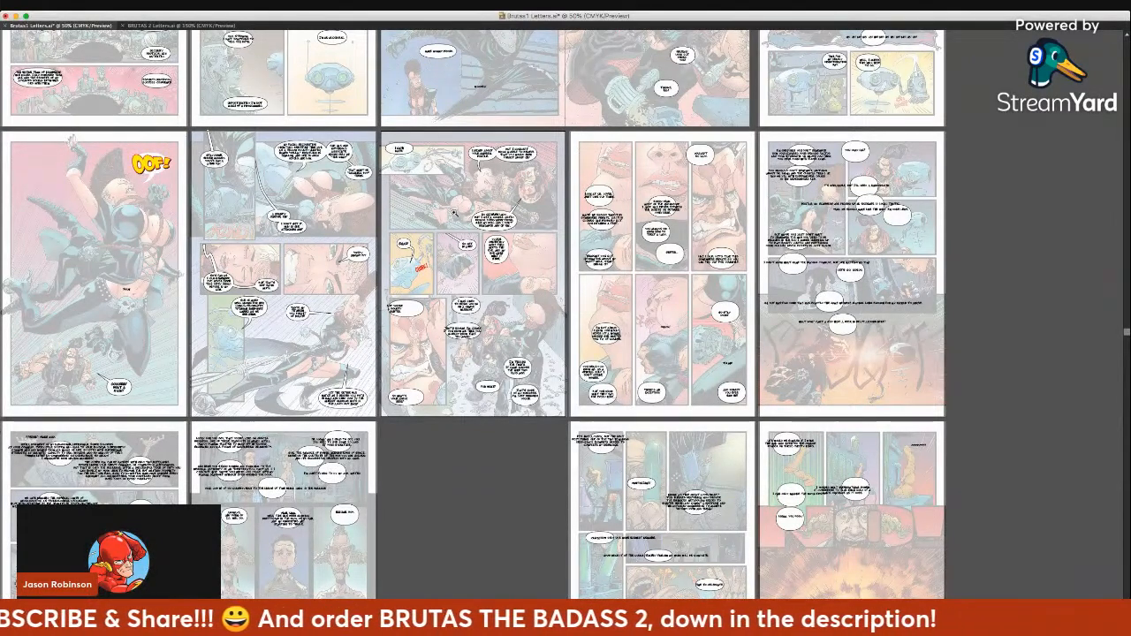
drag(449, 213, 567, 338)
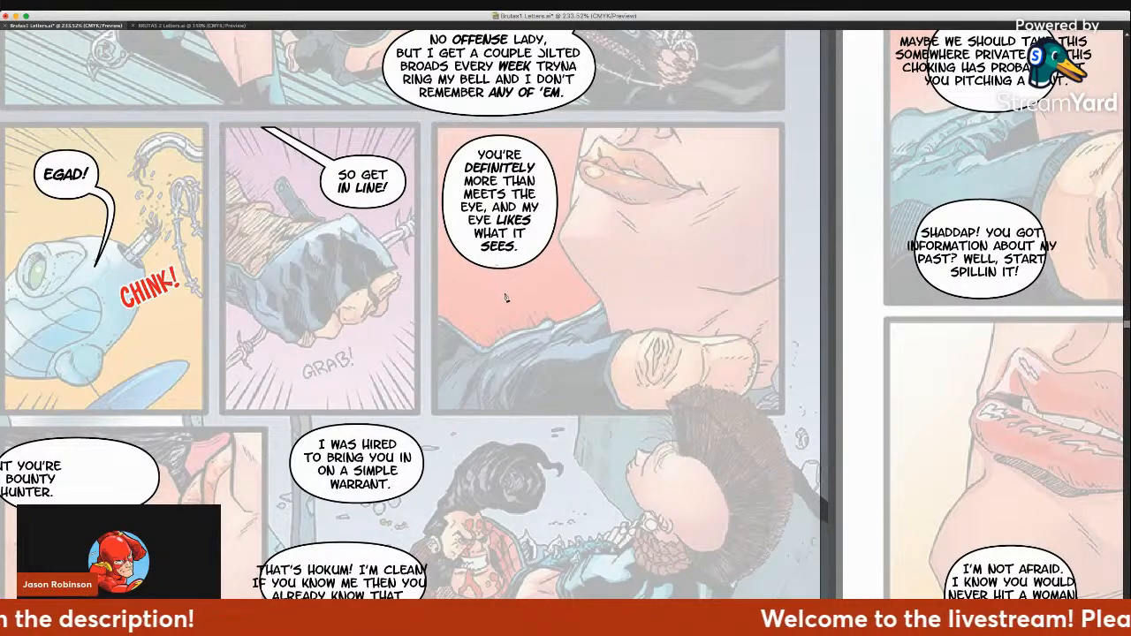
drag(514, 313, 516, 315)
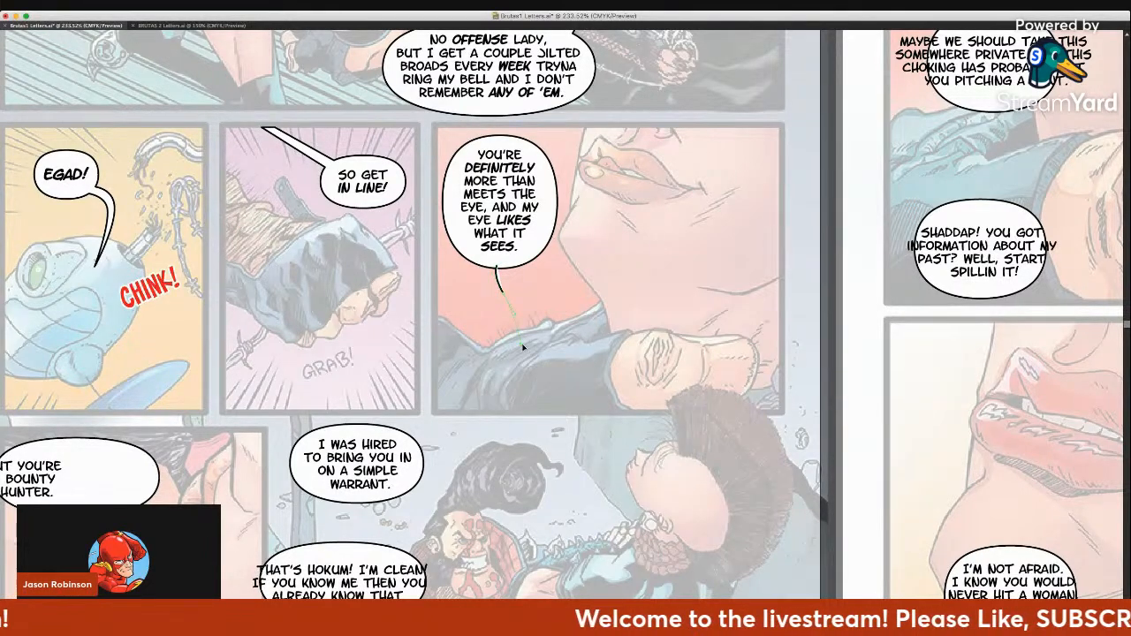
drag(514, 368, 514, 369)
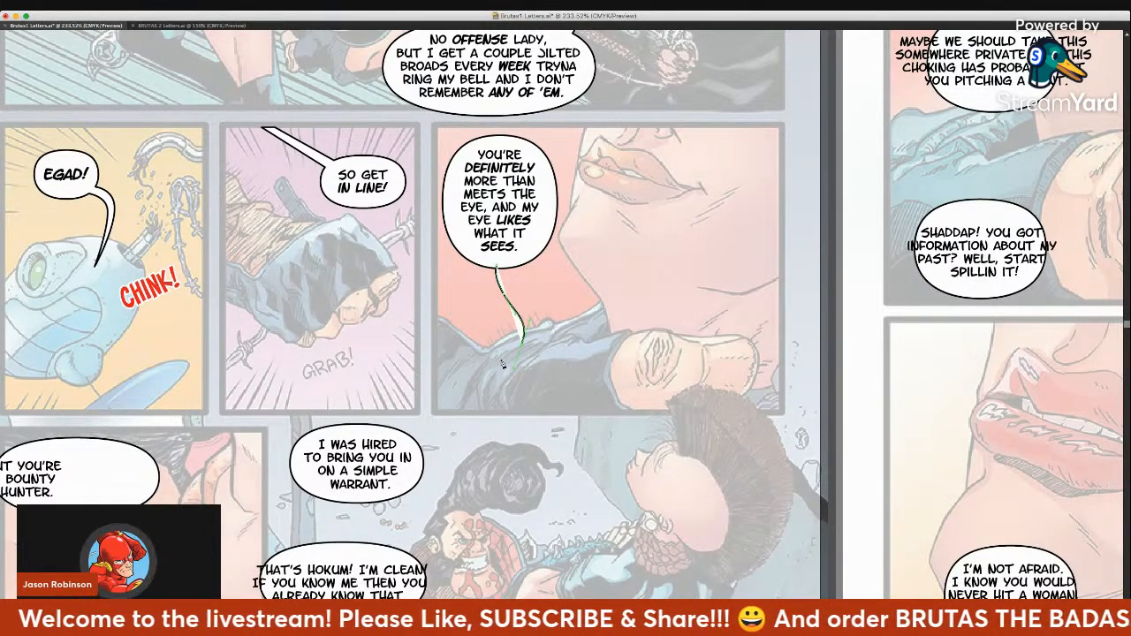
click(439, 354)
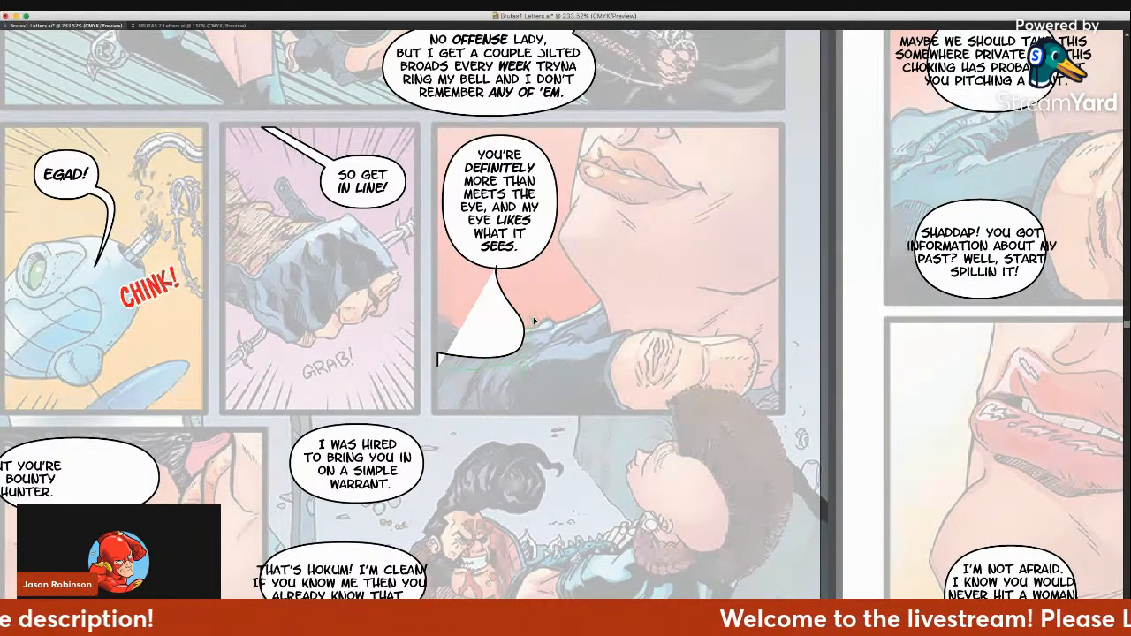
drag(536, 315, 537, 313)
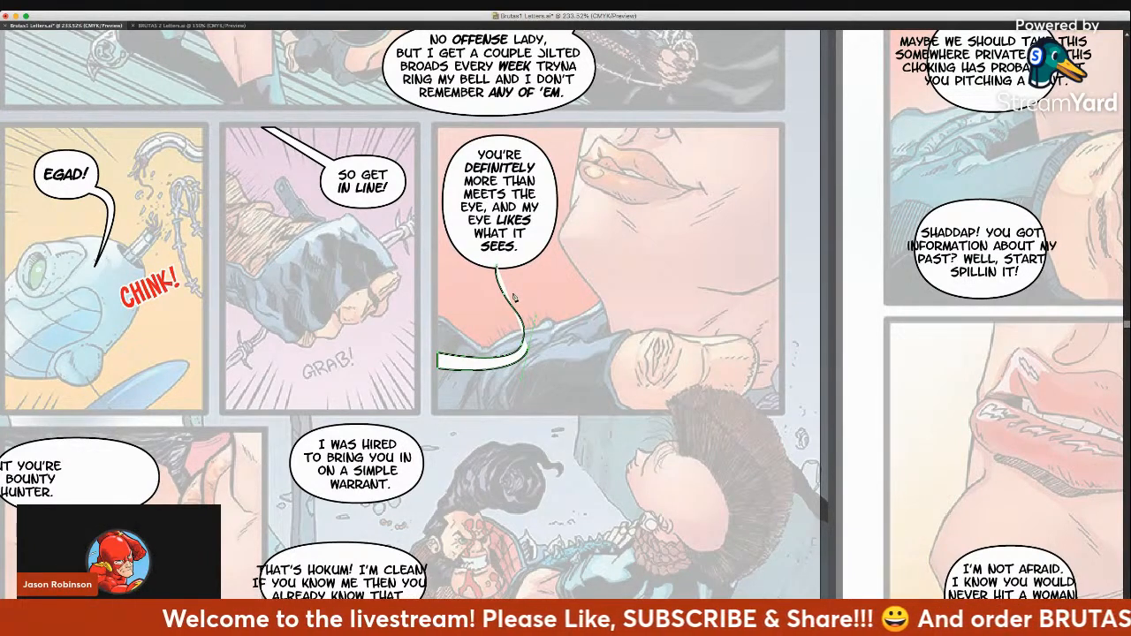
ctrl+click(514, 296)
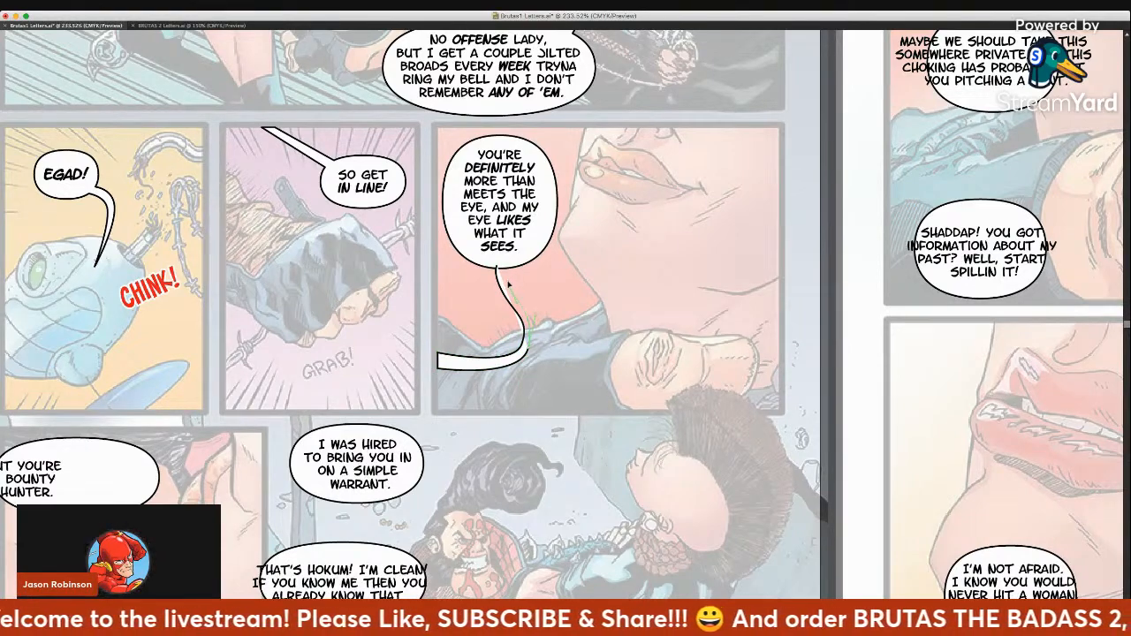
click(516, 273)
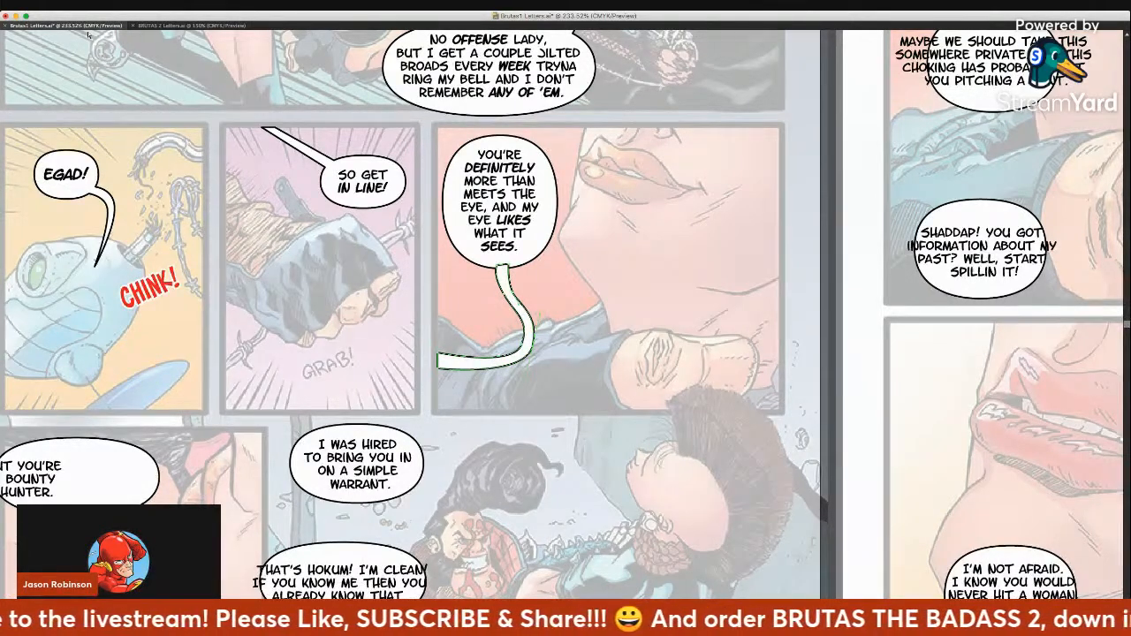
Merge the curved tail with the "YOU'RE DEFINITELY MORE" balloon into one outlined shape
key(v)
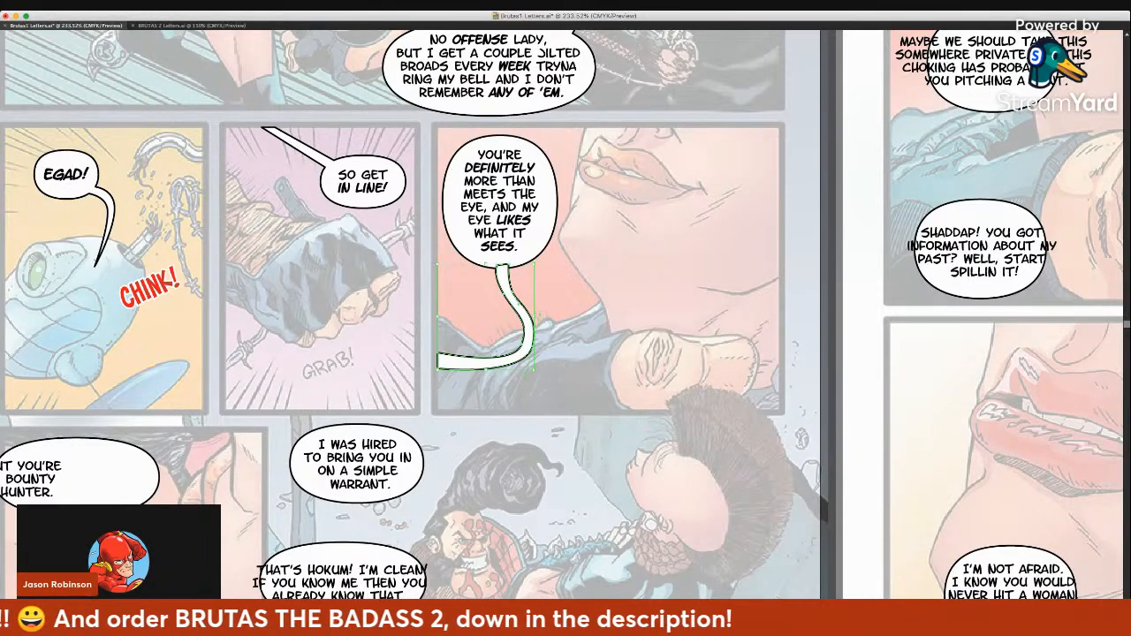
key(super+z)
click(536, 255)
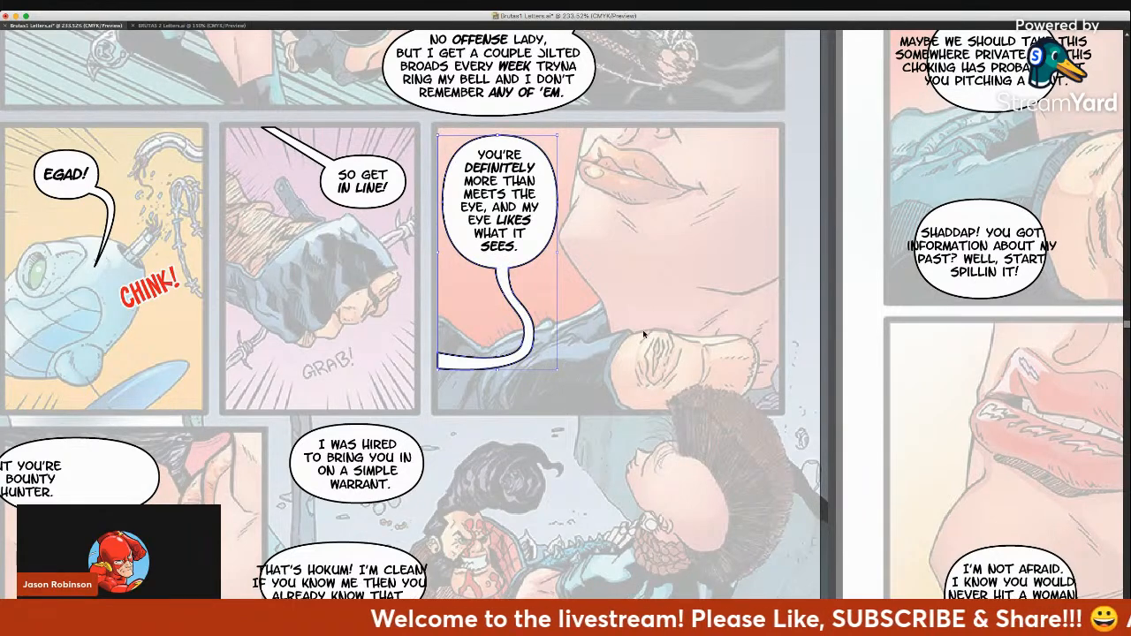
click(645, 358)
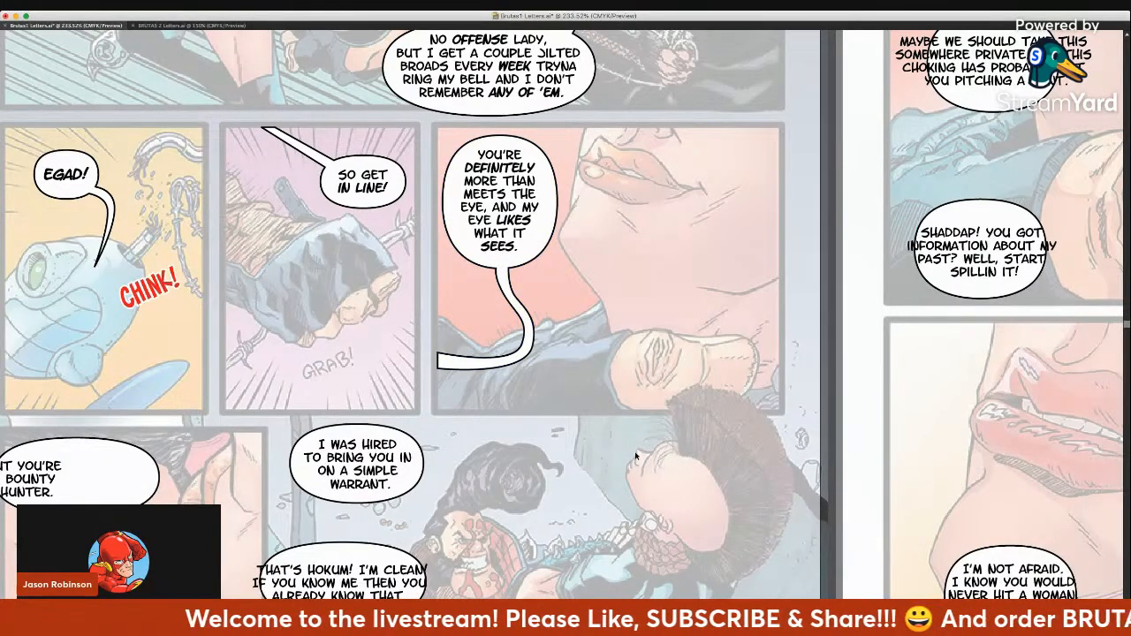
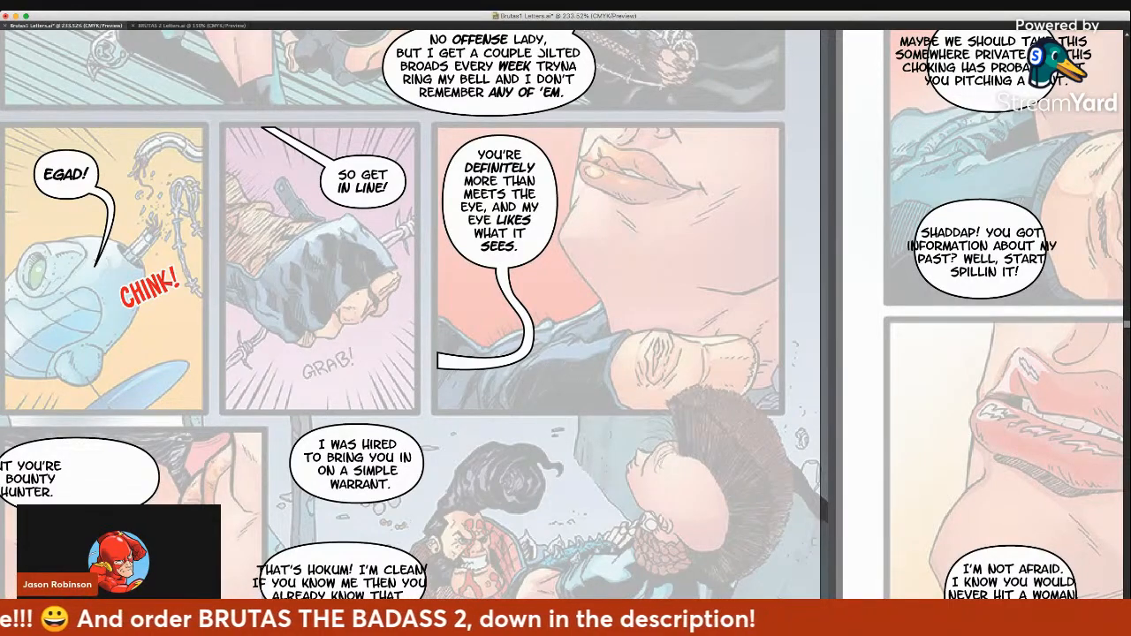
Centre "BUT YOU'RE A BOUNTY HUNTER." in its balloon and make "BOUNTY HUNTER" and, in the balloon below, "ANGLE" bold italic
scroll(565, 309, left, 15)
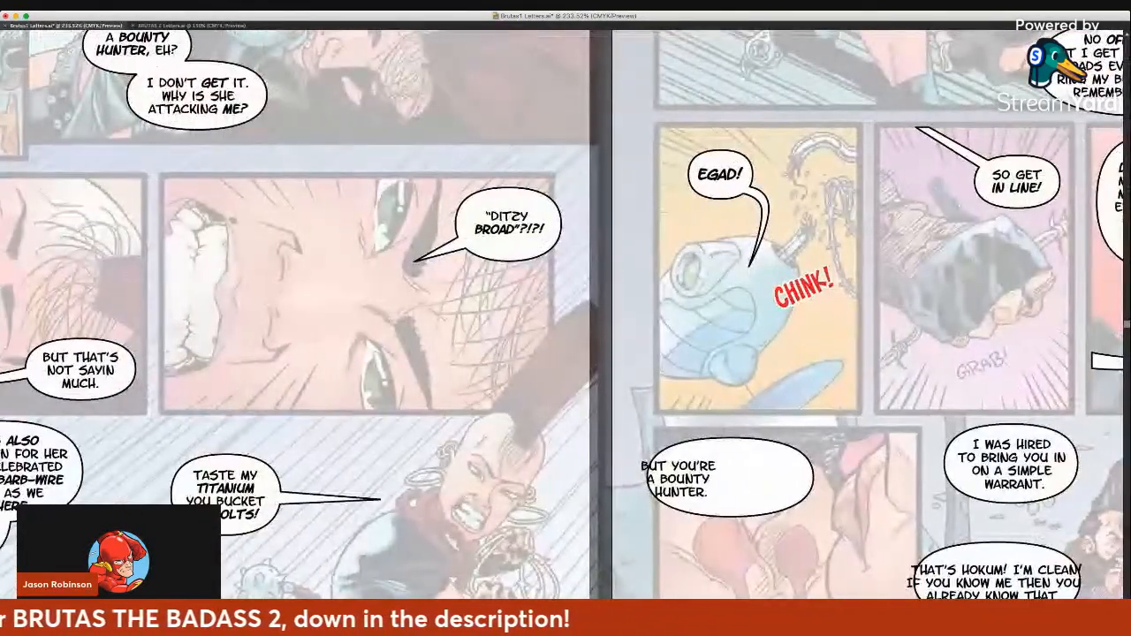
scroll(925, 396, right, 5)
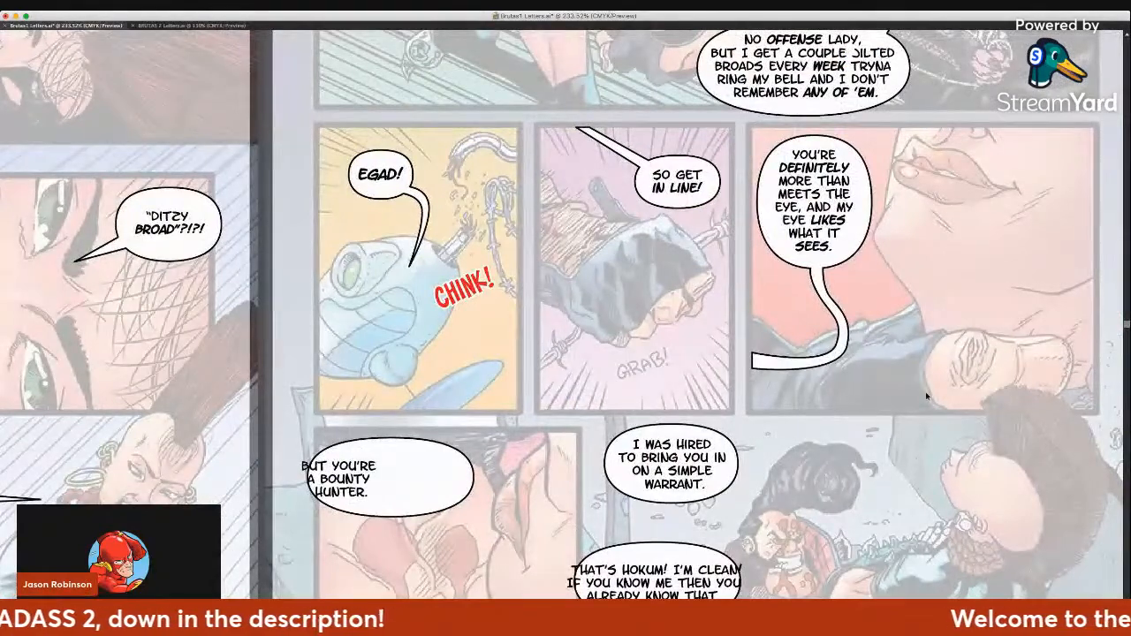
key(super+minus)
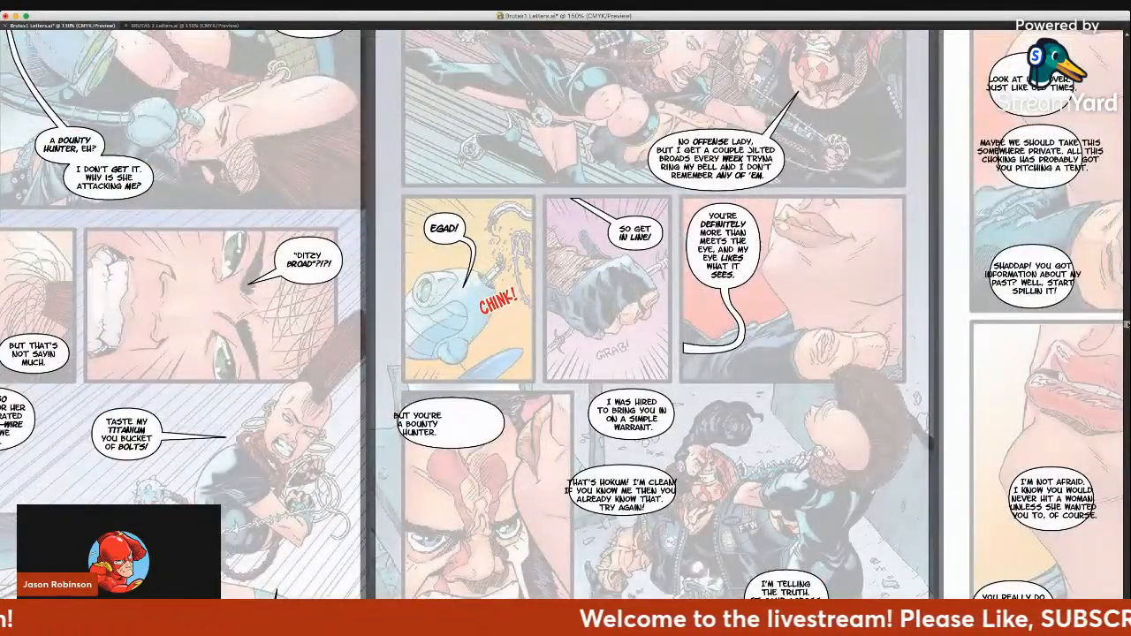
scroll(565, 318, down, 5)
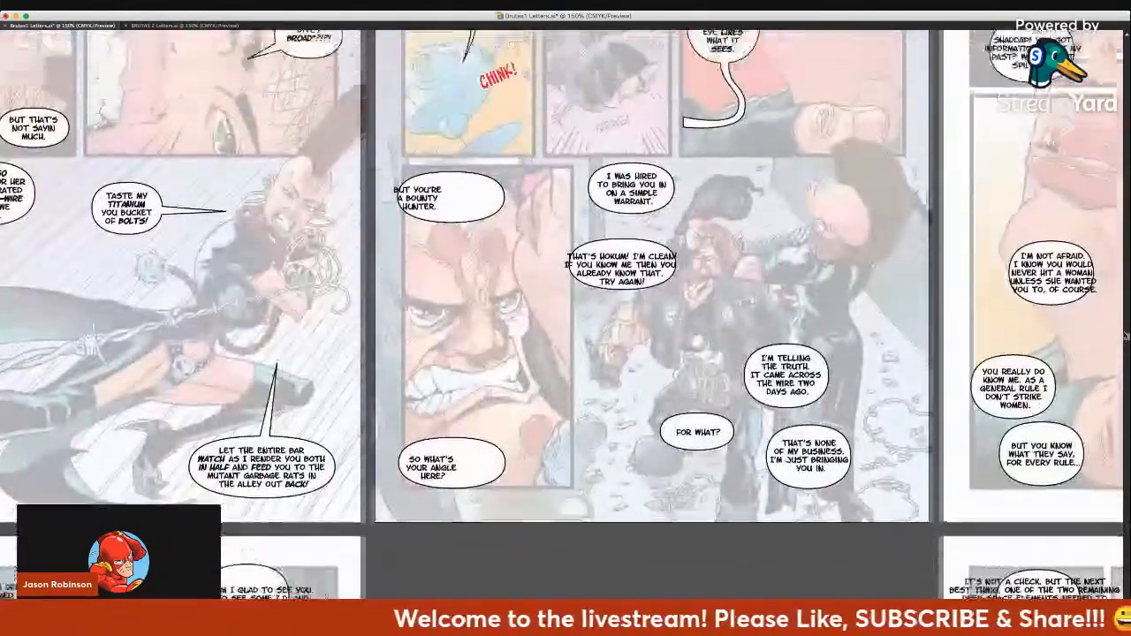
scroll(566, 318, up, 1)
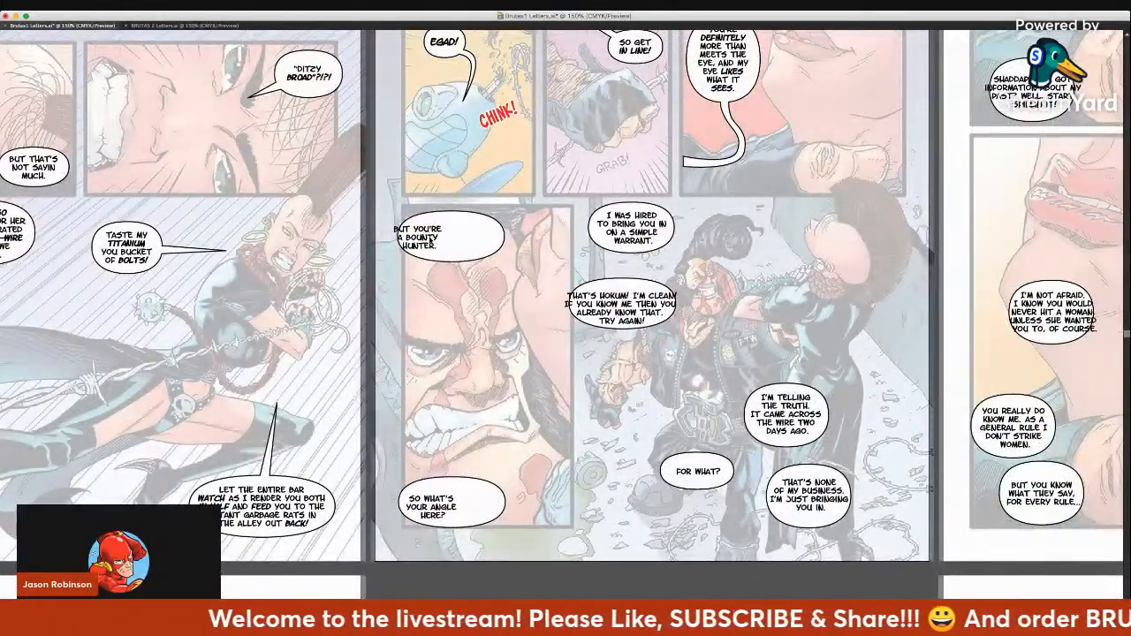
mouse_move(432, 239)
mouse_down()
mouse_move(463, 241)
mouse_move(435, 233)
mouse_up()
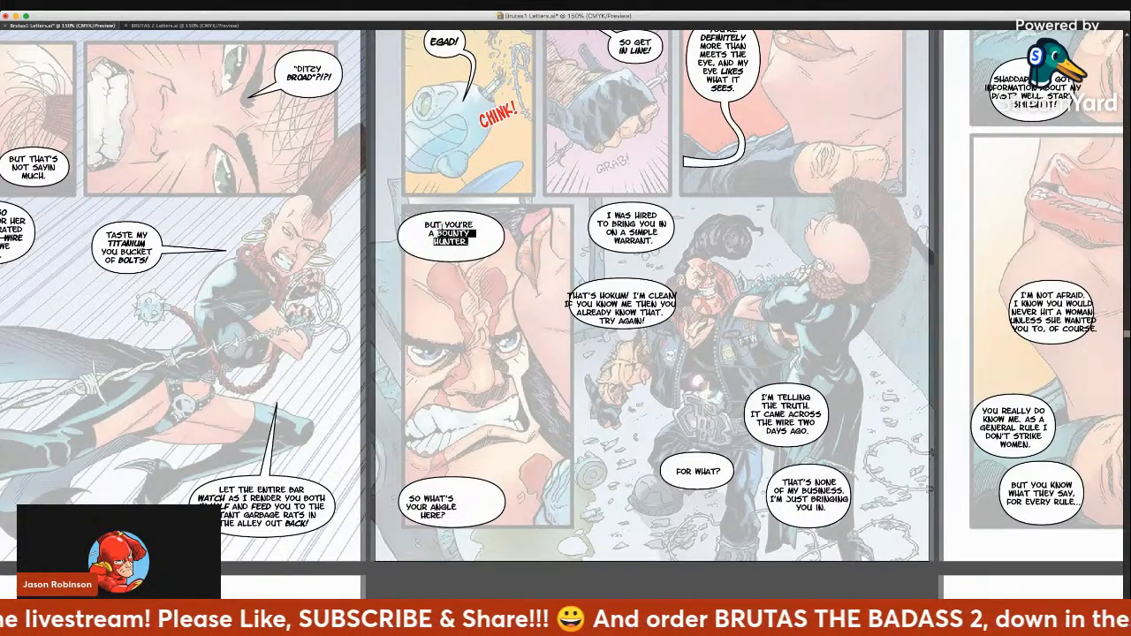
click(401, 35)
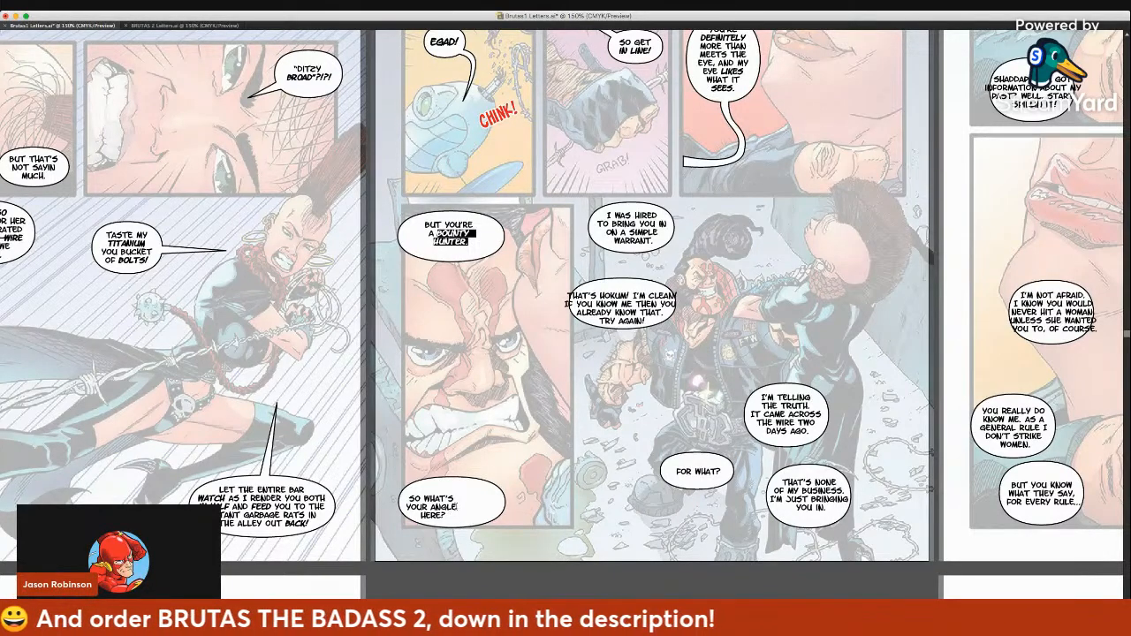
drag(457, 507, 430, 507)
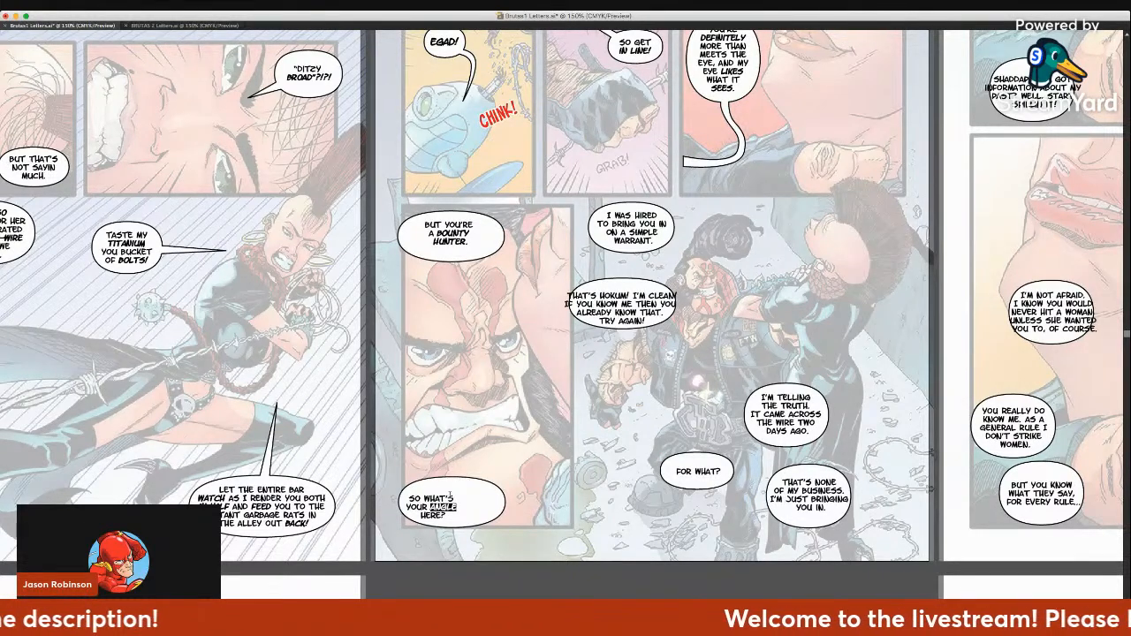
Shrink the "BUT YOU'RE A BOUNTY HUNTER." balloon snugly around its text and shift both slightly down from the panel's top border
click(489, 252)
drag(505, 237, 485, 239)
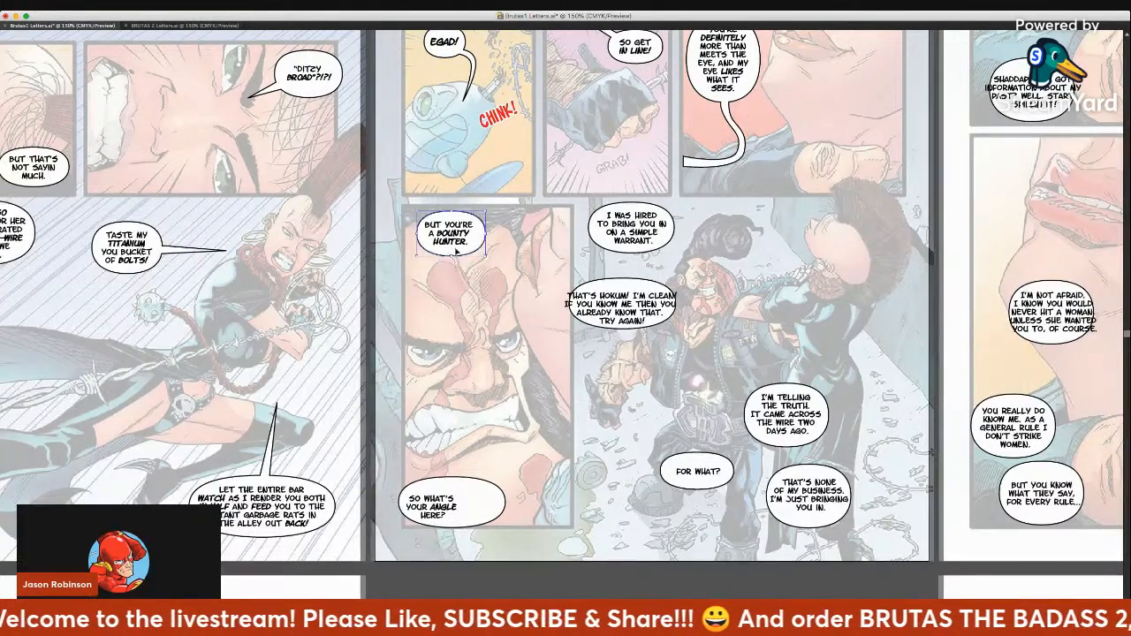
click(471, 204)
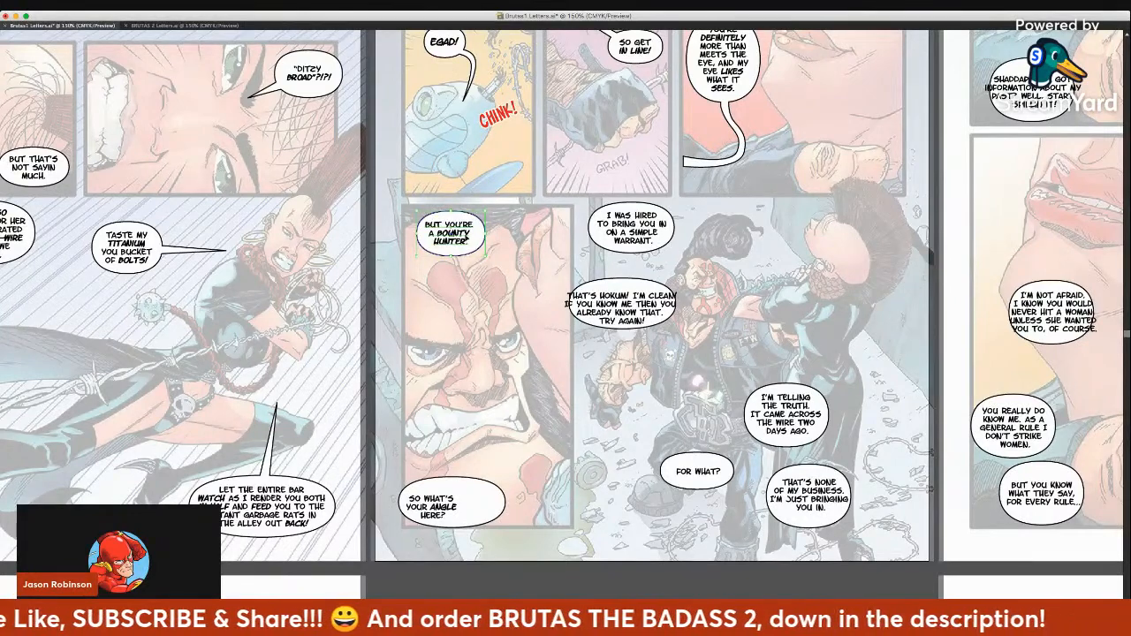
double_click(467, 237)
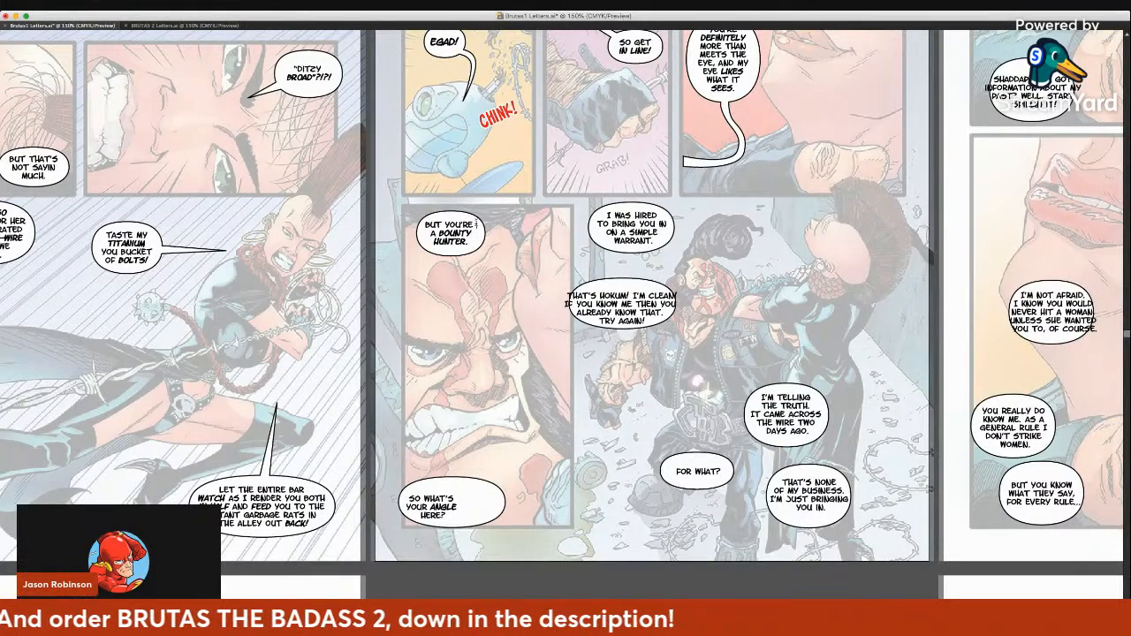
key(BackSpace)
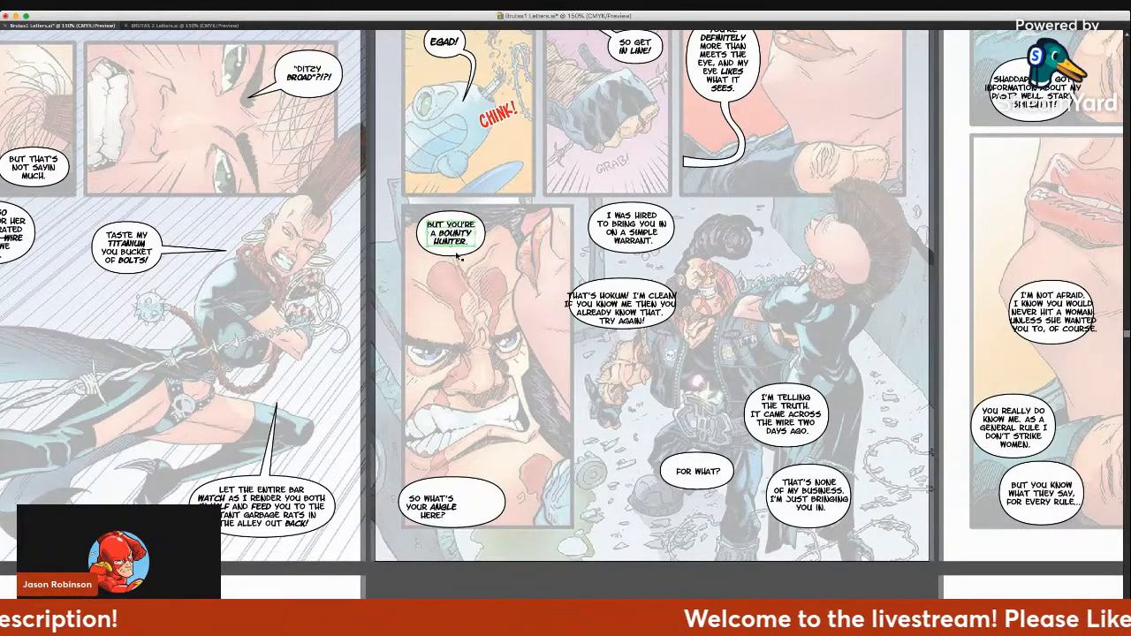
key(Escape)
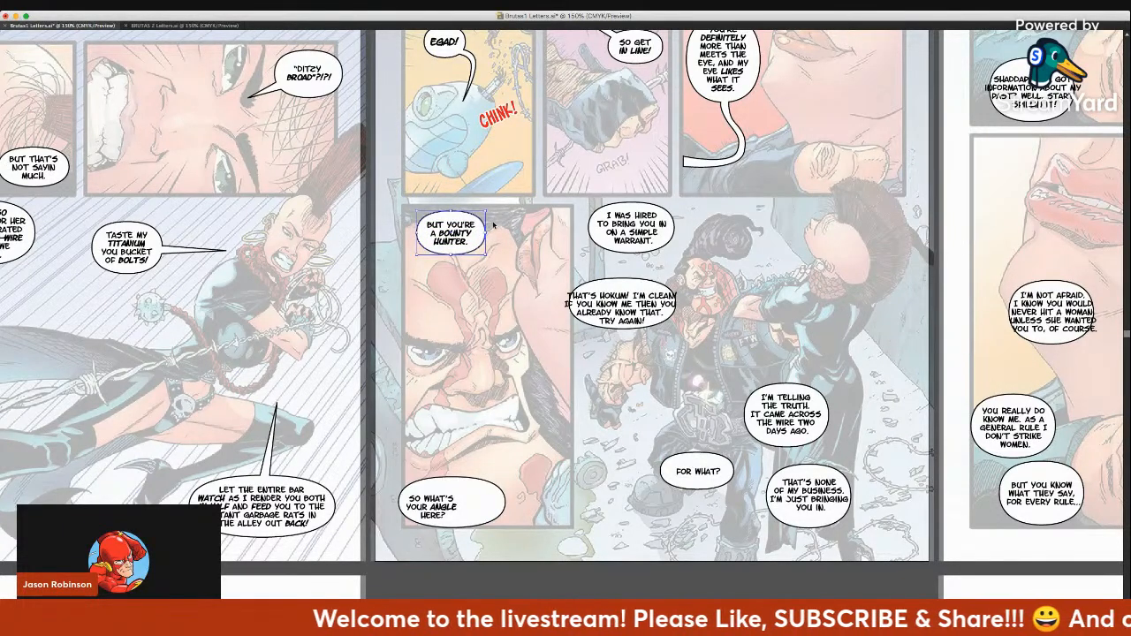
drag(496, 221, 478, 239)
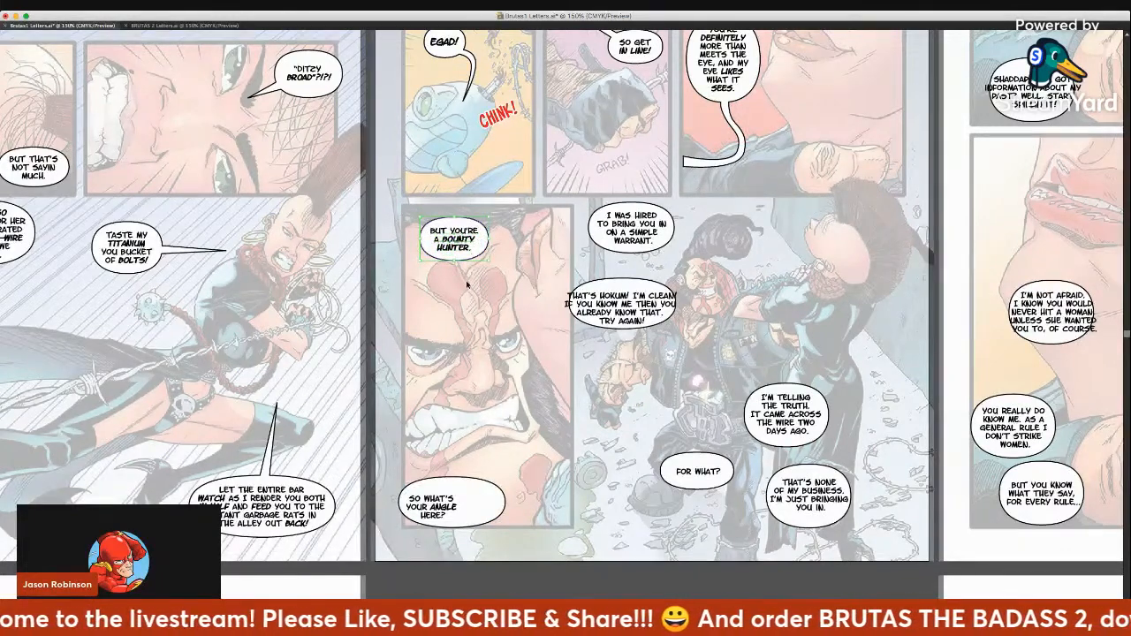
Shrink the "SO WHAT'S YOUR ANGLE HERE?" balloon snugly around its text and move both up and right, below the man's chin
click(495, 515)
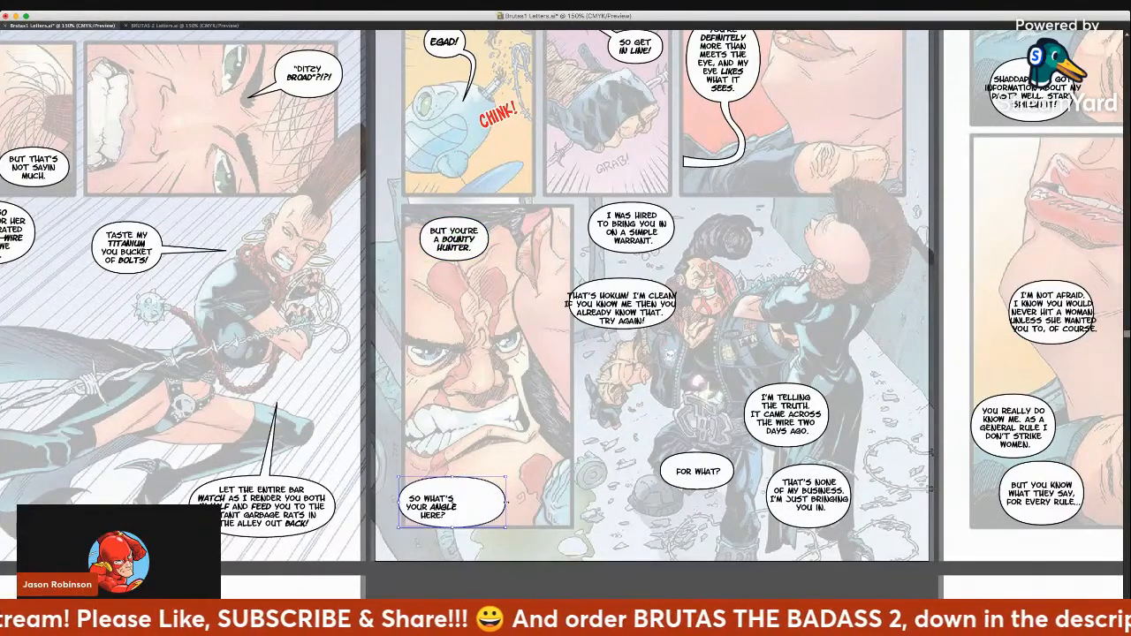
drag(507, 502, 434, 484)
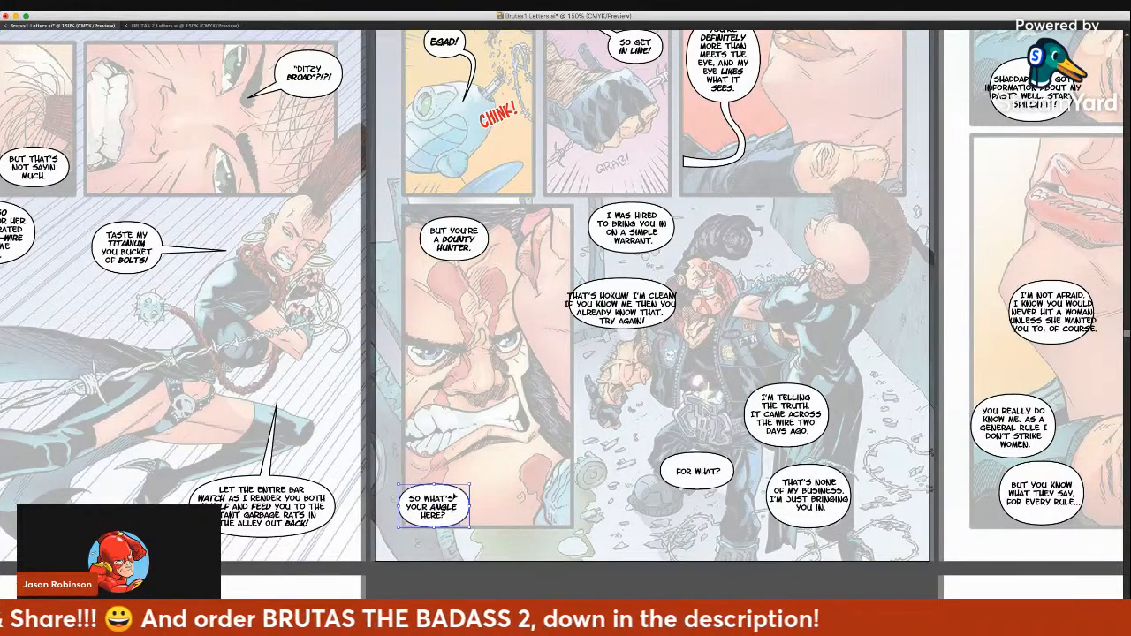
shift+click(447, 507)
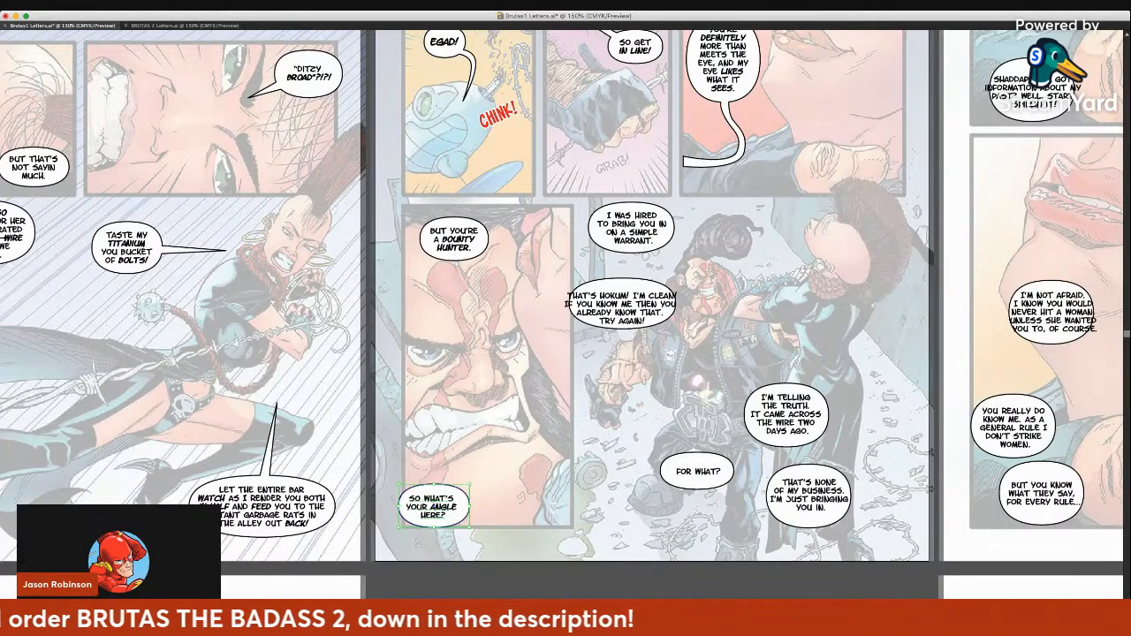
click(466, 492)
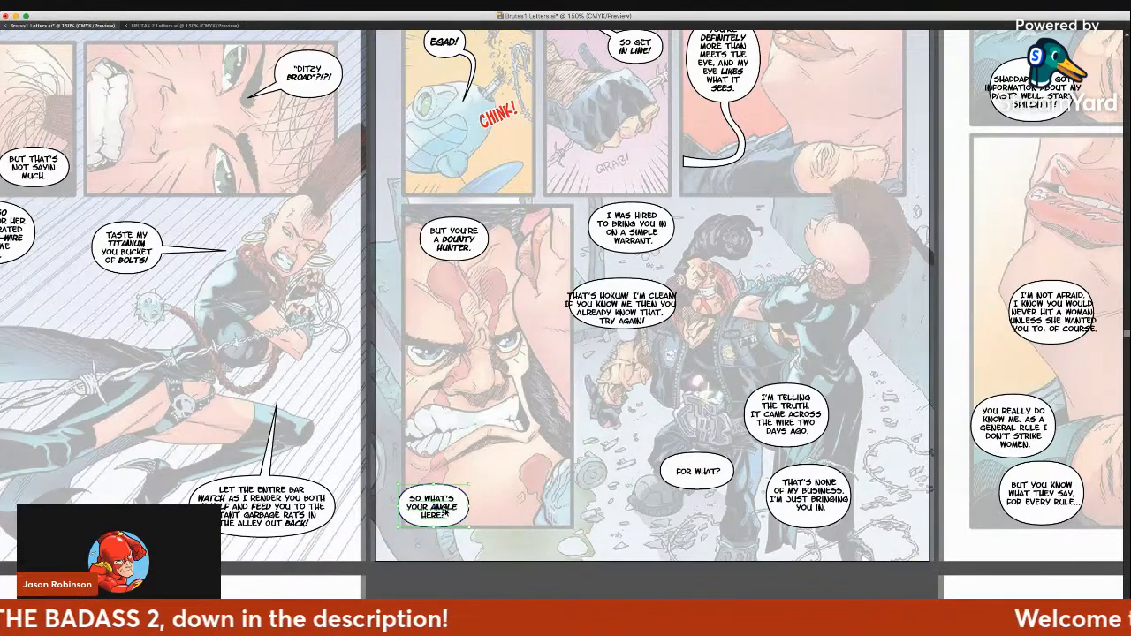
drag(445, 514, 490, 494)
key(super+shift+a)
Draw a straight pointed tail from the base of the "BUT YOU'RE A BOUNTY HUNTER." balloon to the forehead, with the balloon's white fill and black outline
key(t)
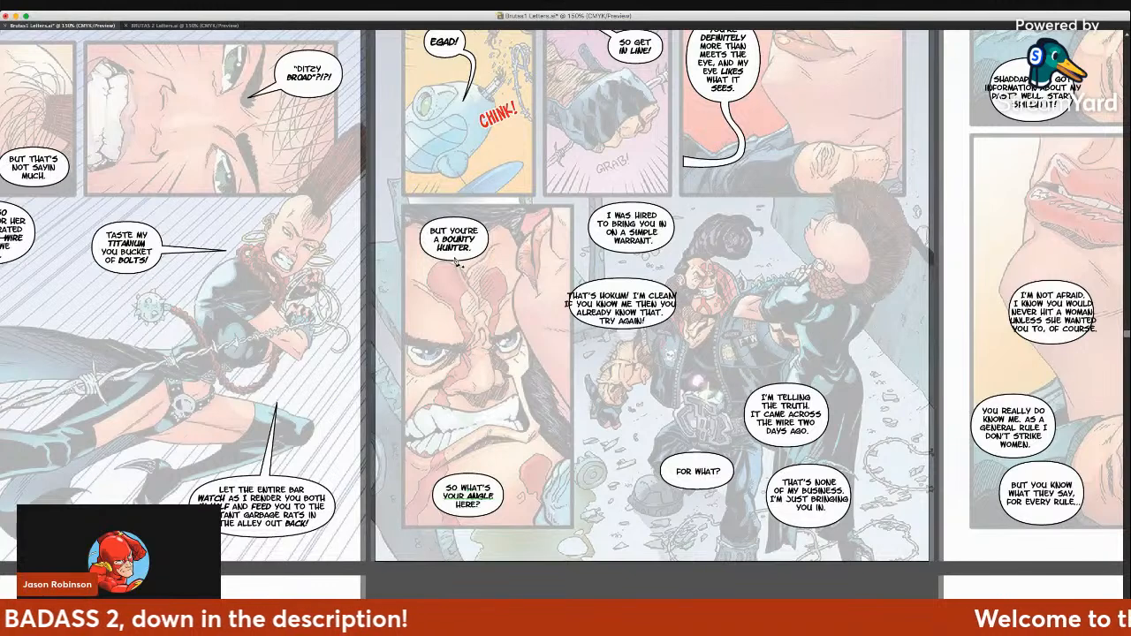
click(464, 308)
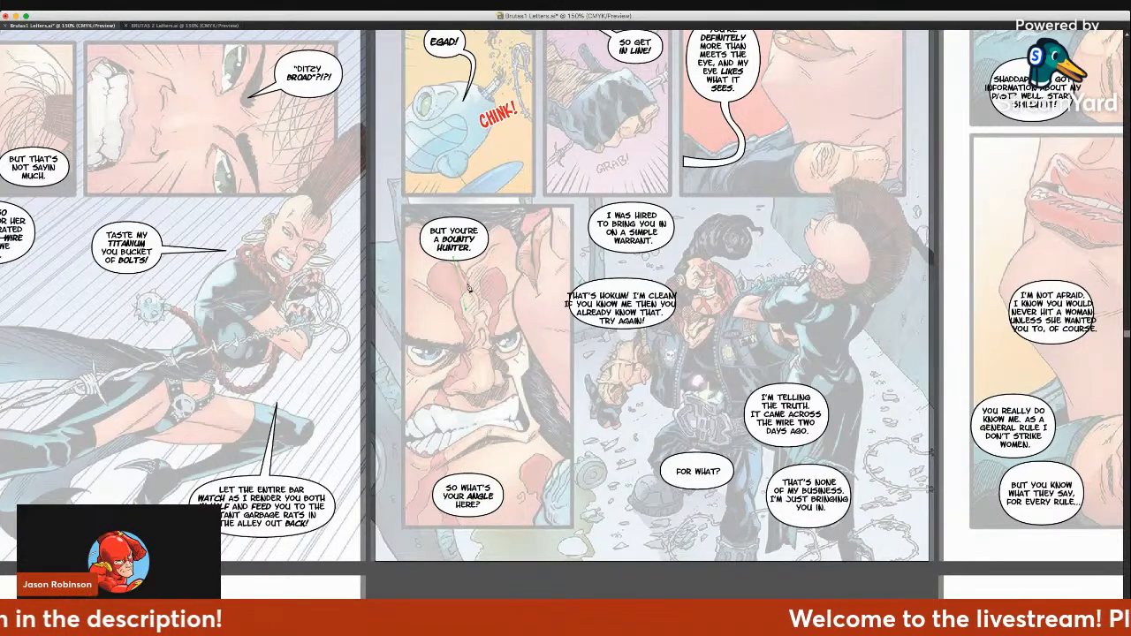
click(461, 258)
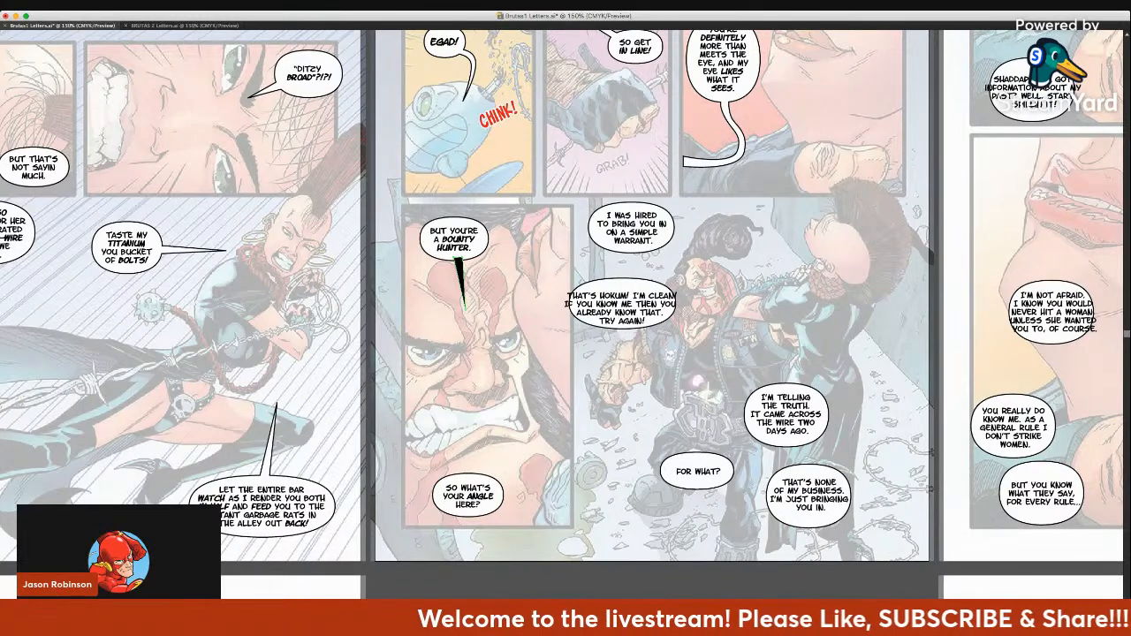
click(470, 218)
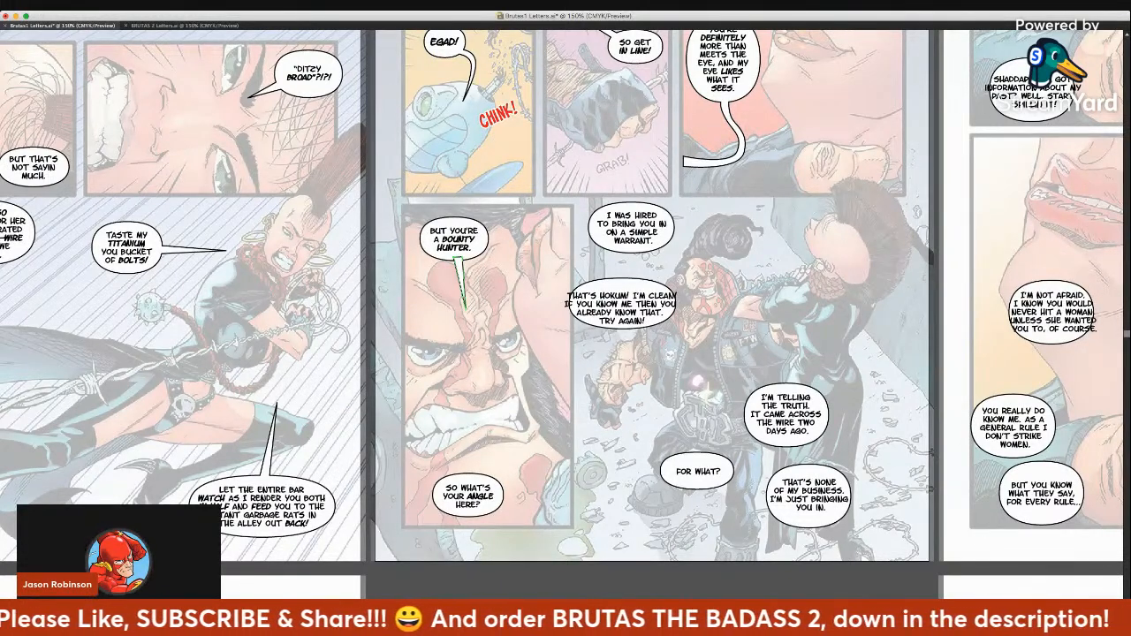
Draw a short pointed tail from the top of the "SO WHAT'S YOUR ANGLE HERE?" balloon up towards the man's chin
click(472, 455)
click(474, 478)
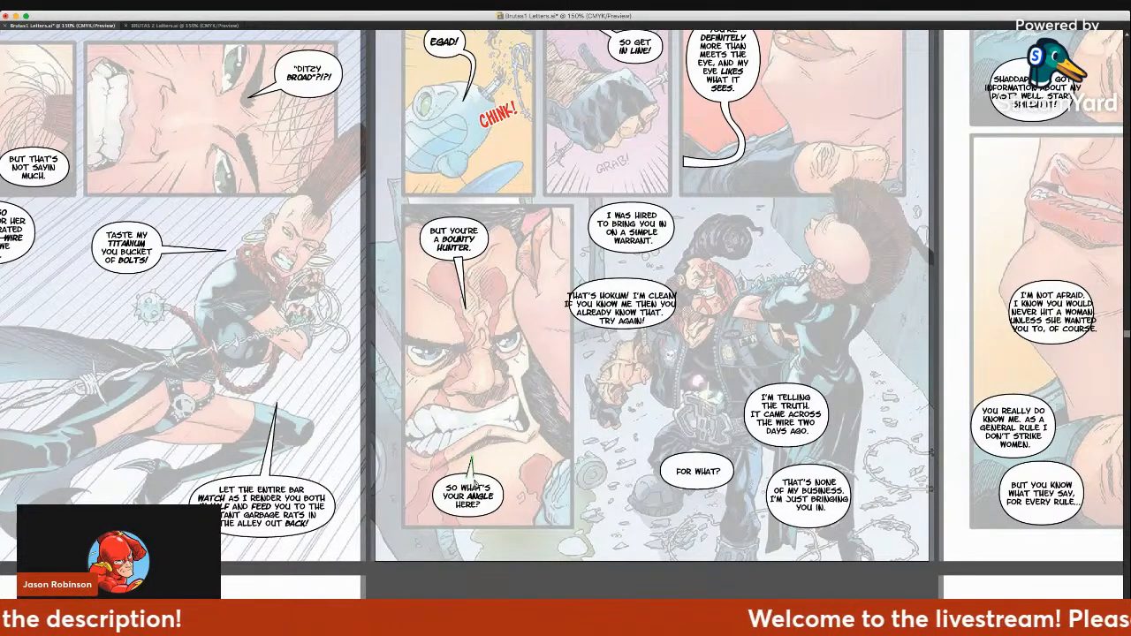
click(467, 478)
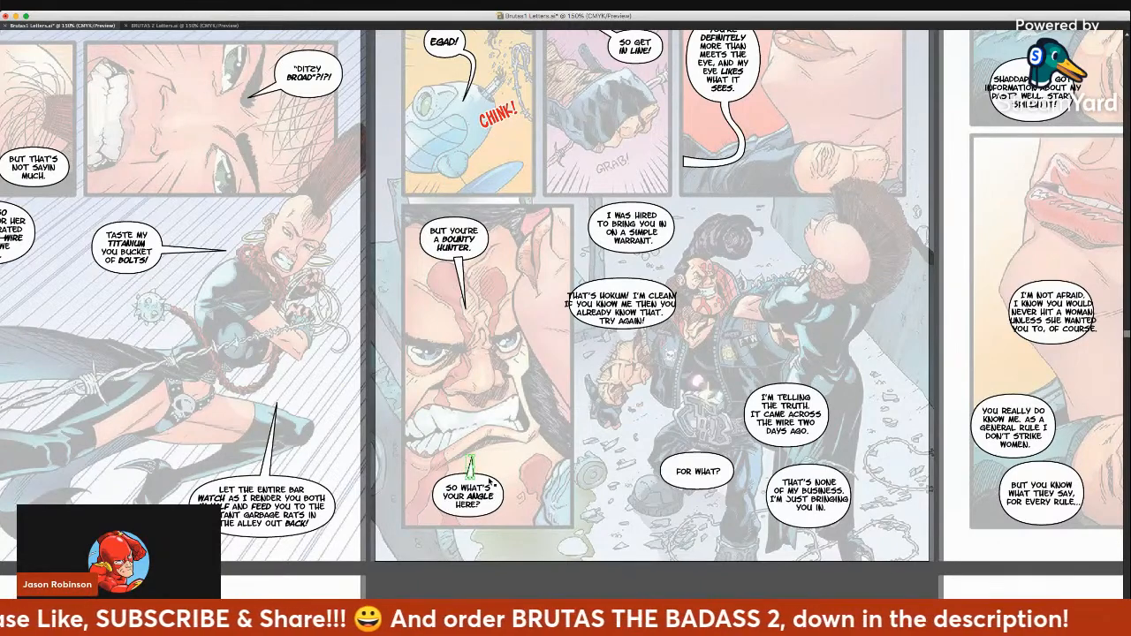
Combine the "BOUNTY HUNTER" and "ANGLE" balloons with their respective tails, one outlined shape each
shift+click(491, 481)
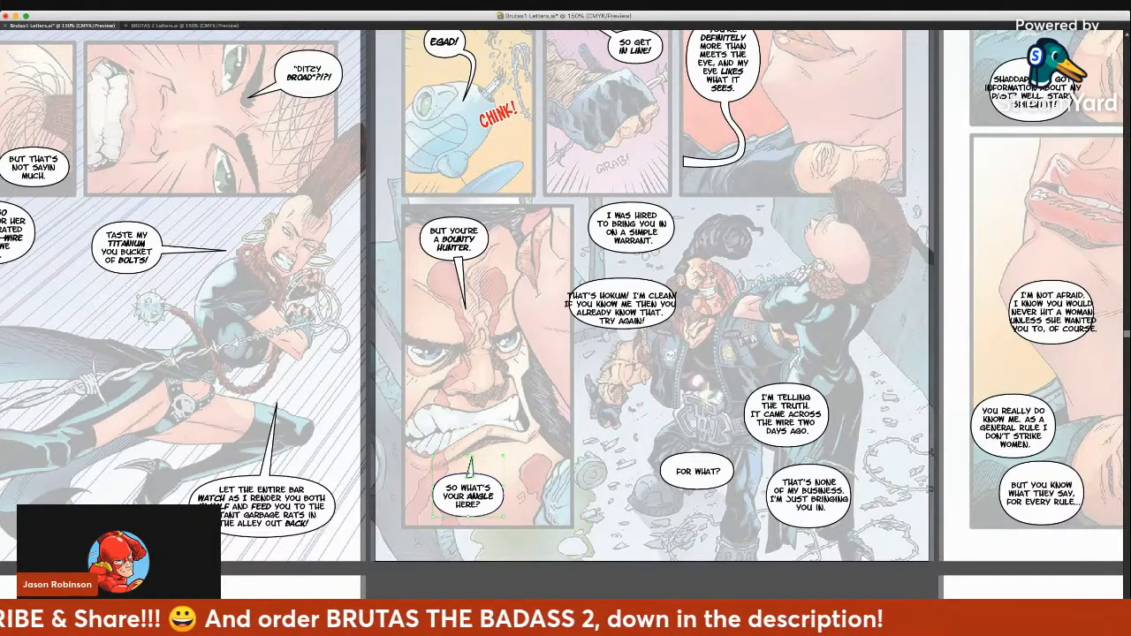
click(461, 275)
shift+click(476, 255)
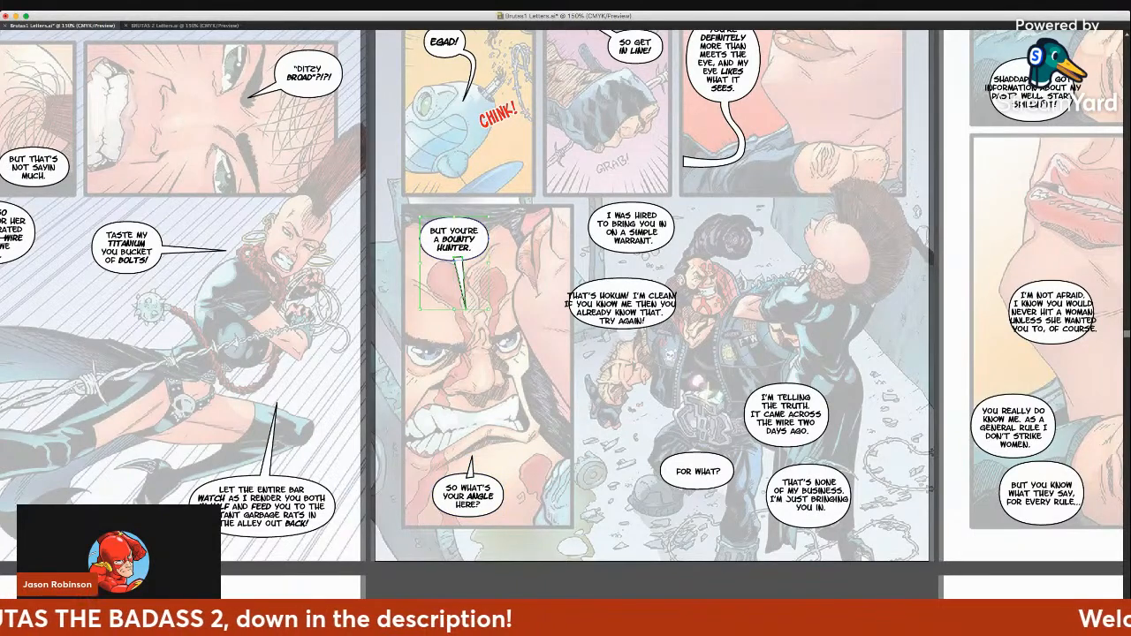
key(super+g)
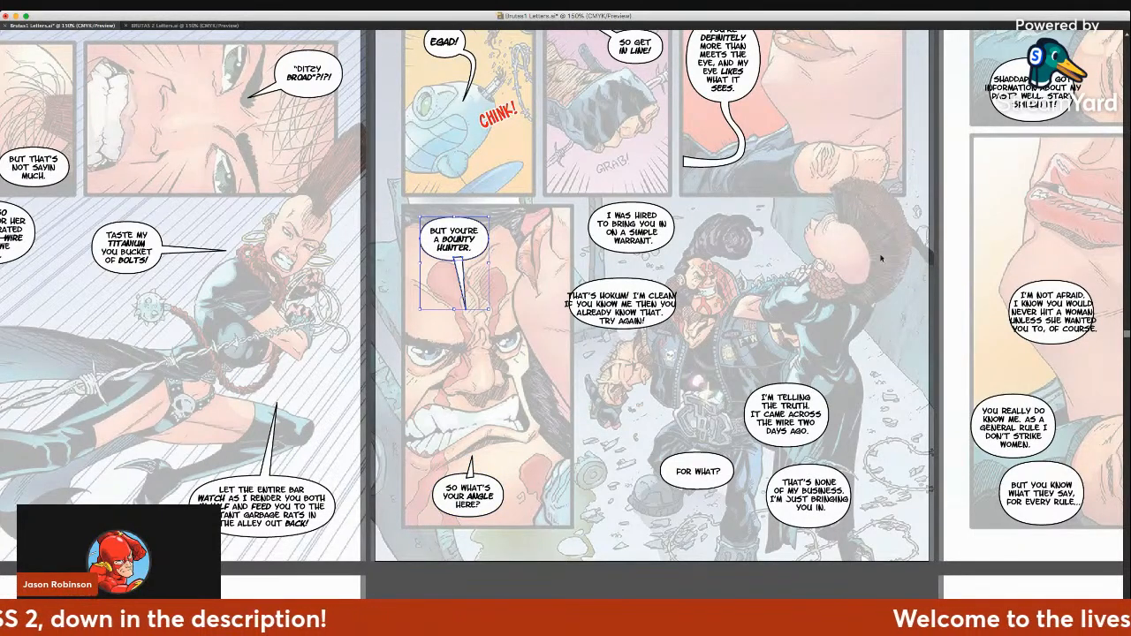
click(470, 466)
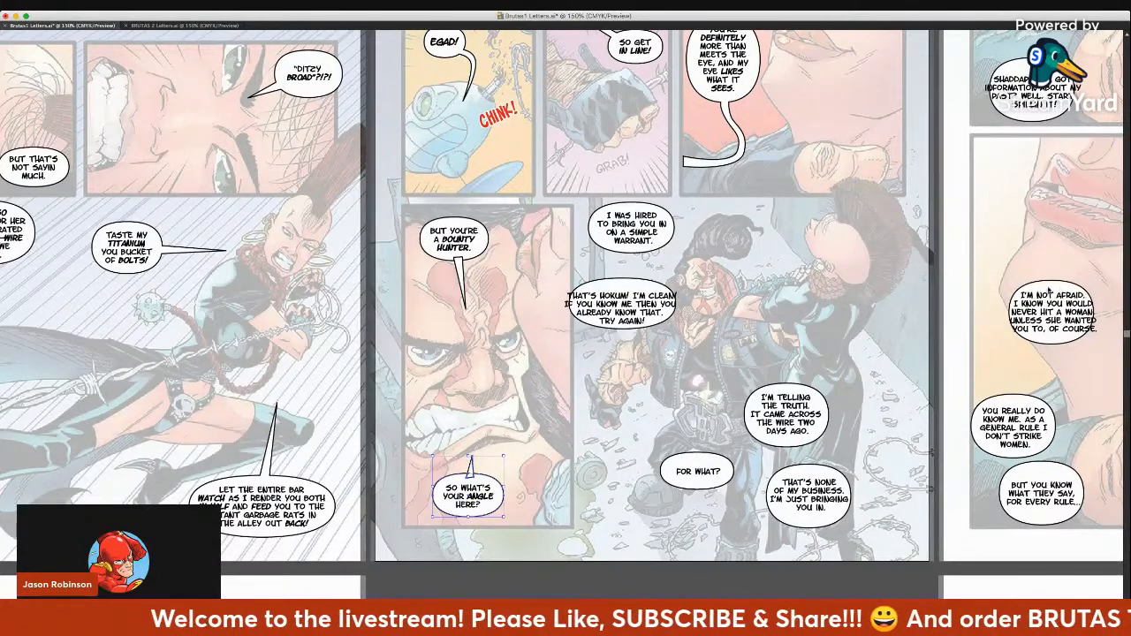
click(471, 258)
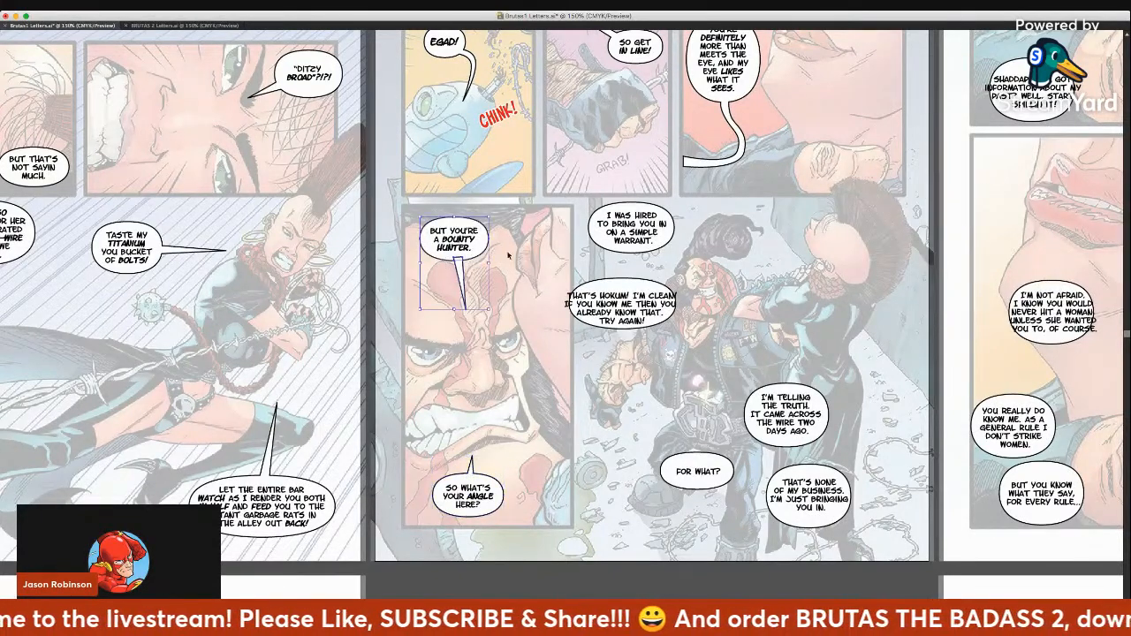
Make "SIMPLE WARRANT." bold italic in the "I WAS HIRED TO BRING YOU IN" balloon
click(607, 471)
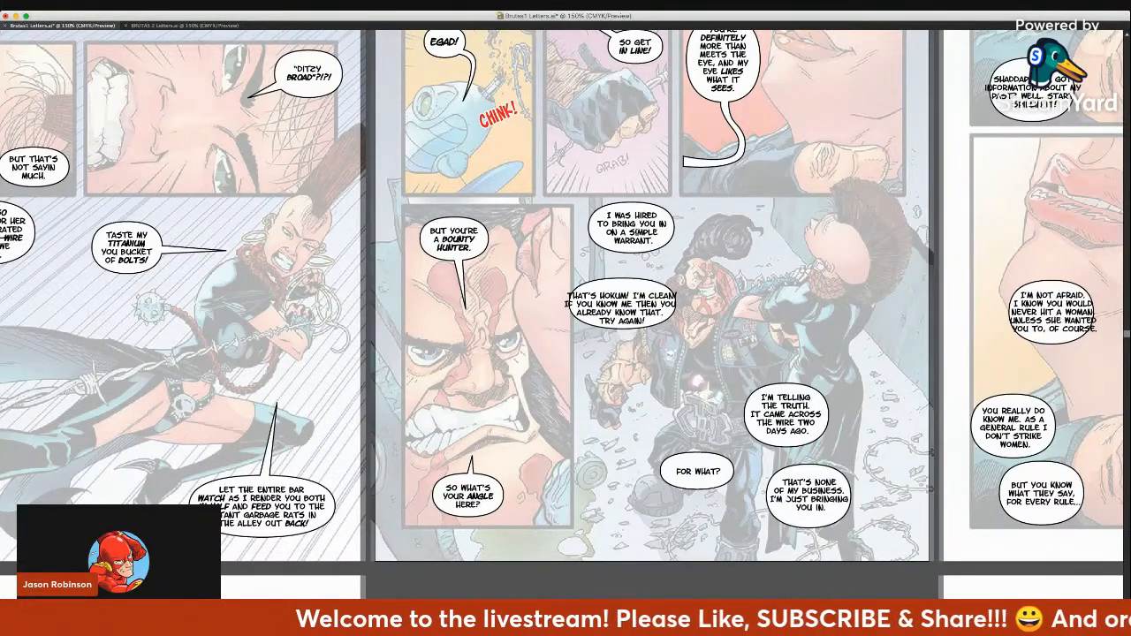
double_click(639, 232)
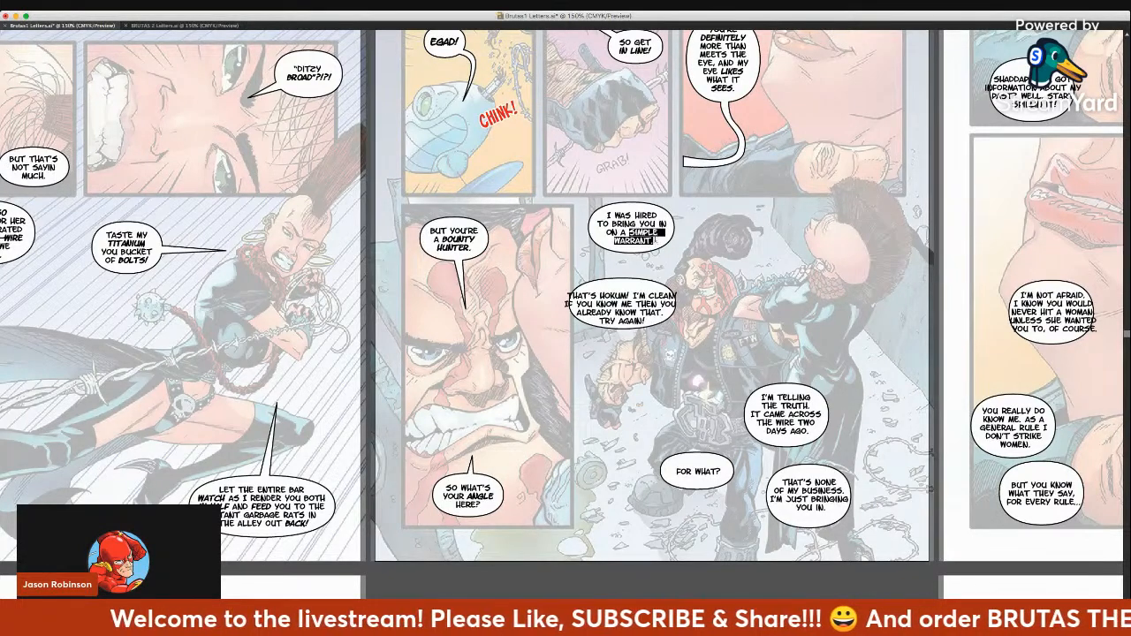
click(400, 34)
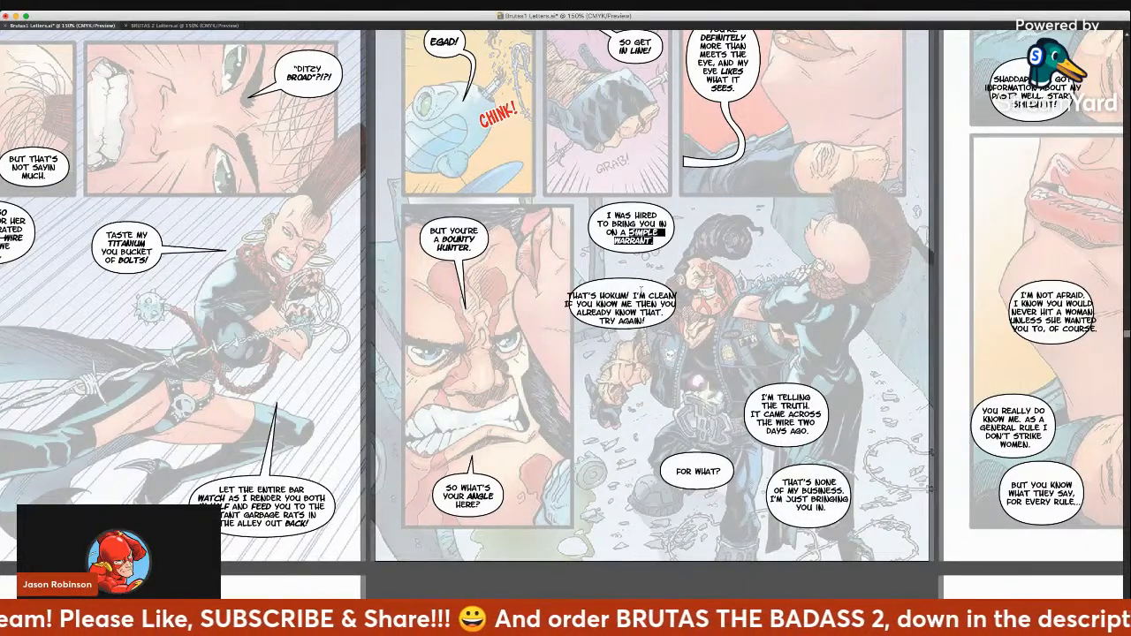
Rebreak the hokum dialogue as "THAT'S HOKUM! / I'M CLEAN! / IF YOU KNOW ME / THEN YOU ALREADY / KNOW THAT. / TRY AGAIN!"
click(638, 294)
key(Return)
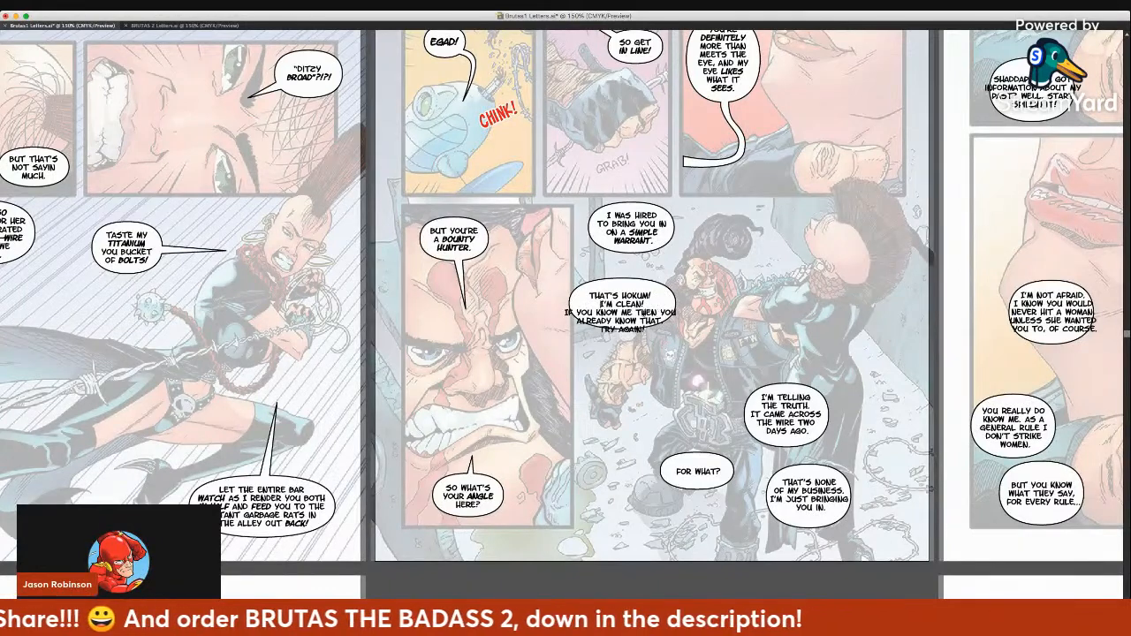
key(Return)
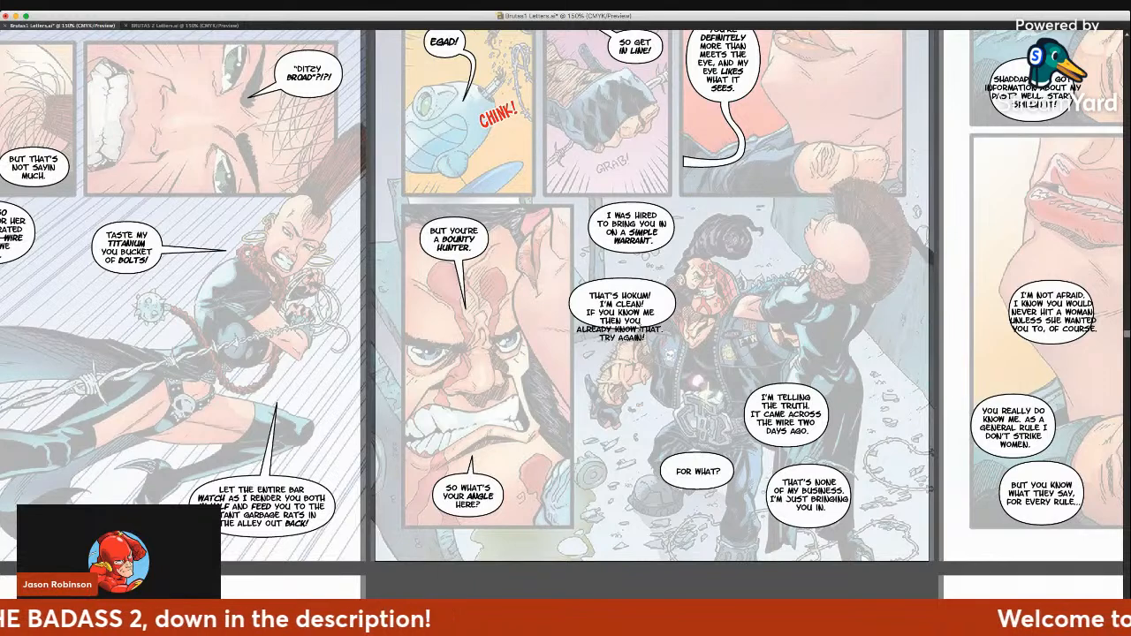
key(Return)
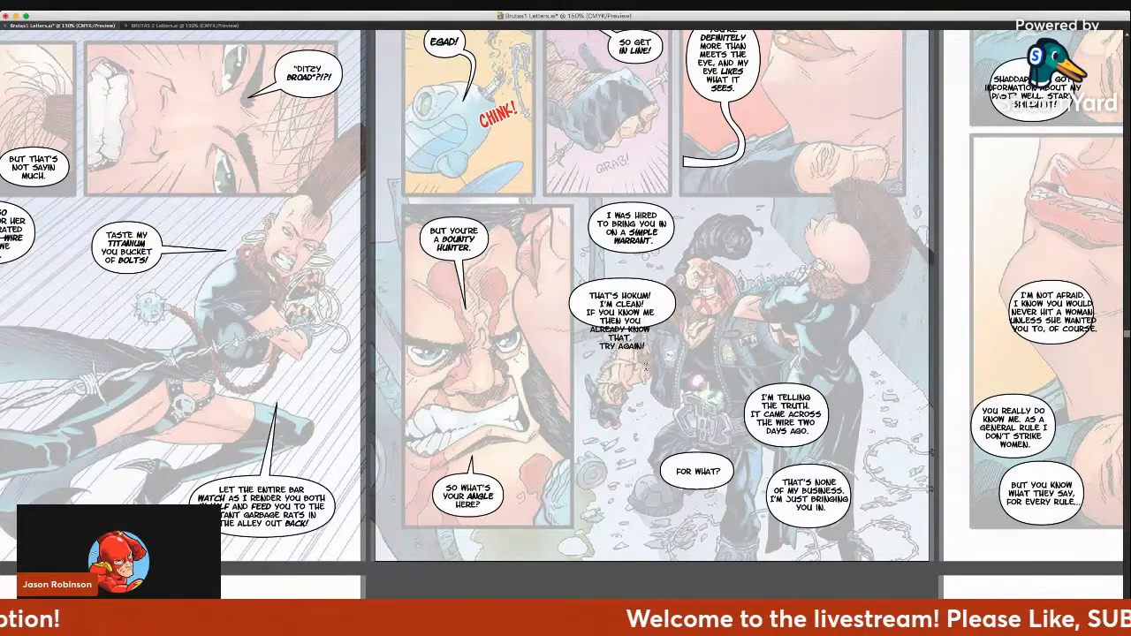
key(BackSpace)
click(651, 325)
key(Return)
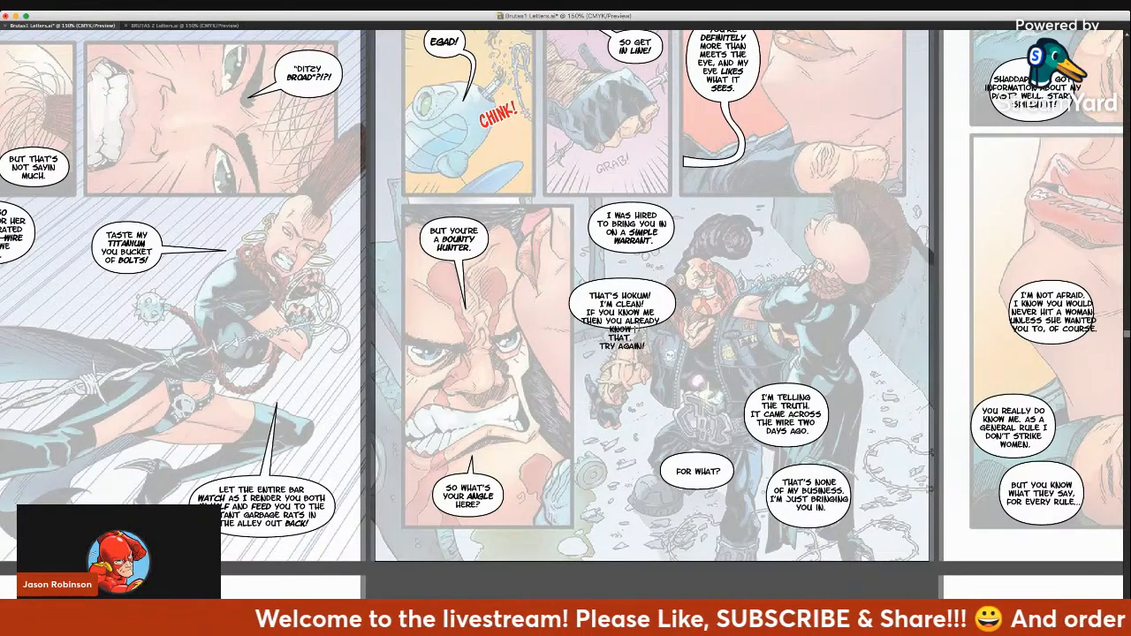
key(Delete)
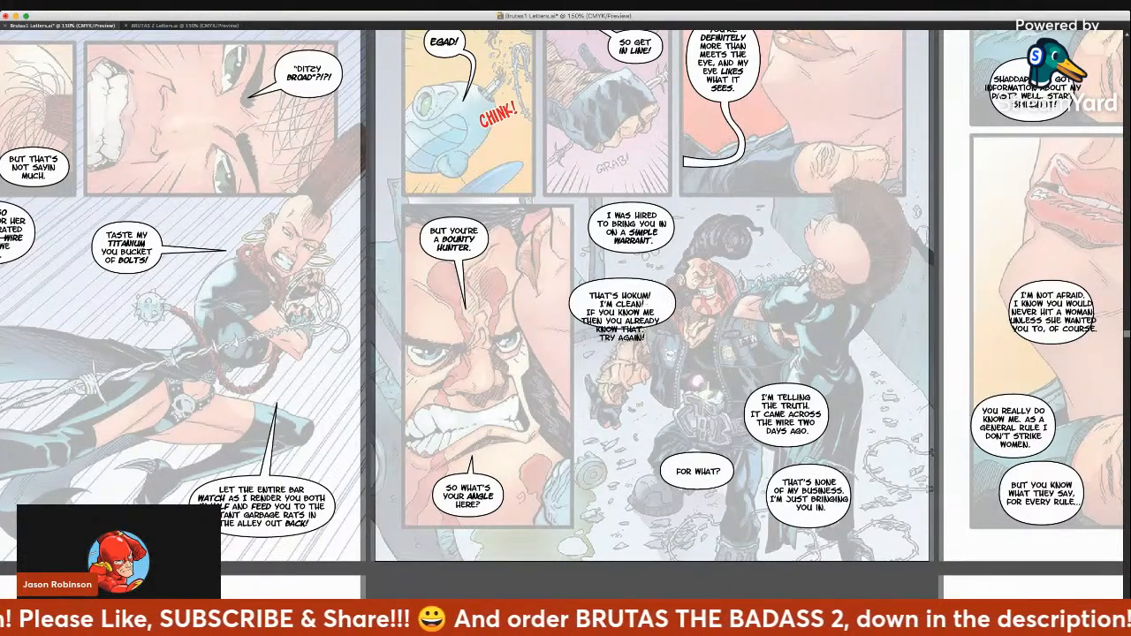
Split "THAT'S HOKUM! I'M CLEAN!" out of the balloon's text and paste it as a separate text object
drag(649, 303, 589, 295)
key(super+c)
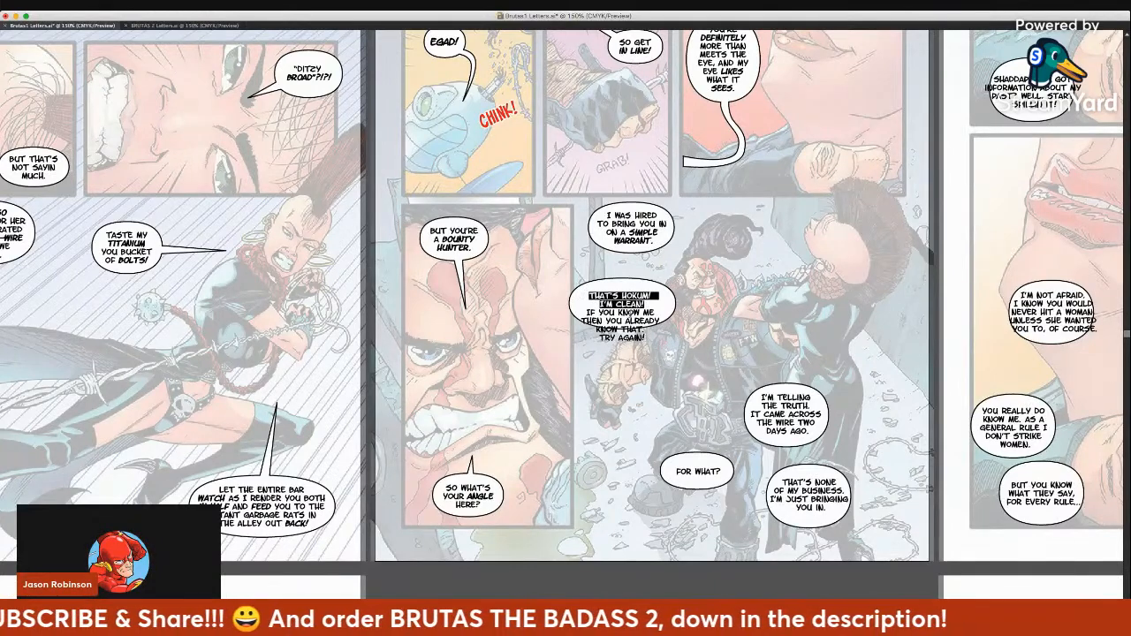
key(BackSpace)
key(BackSpace)
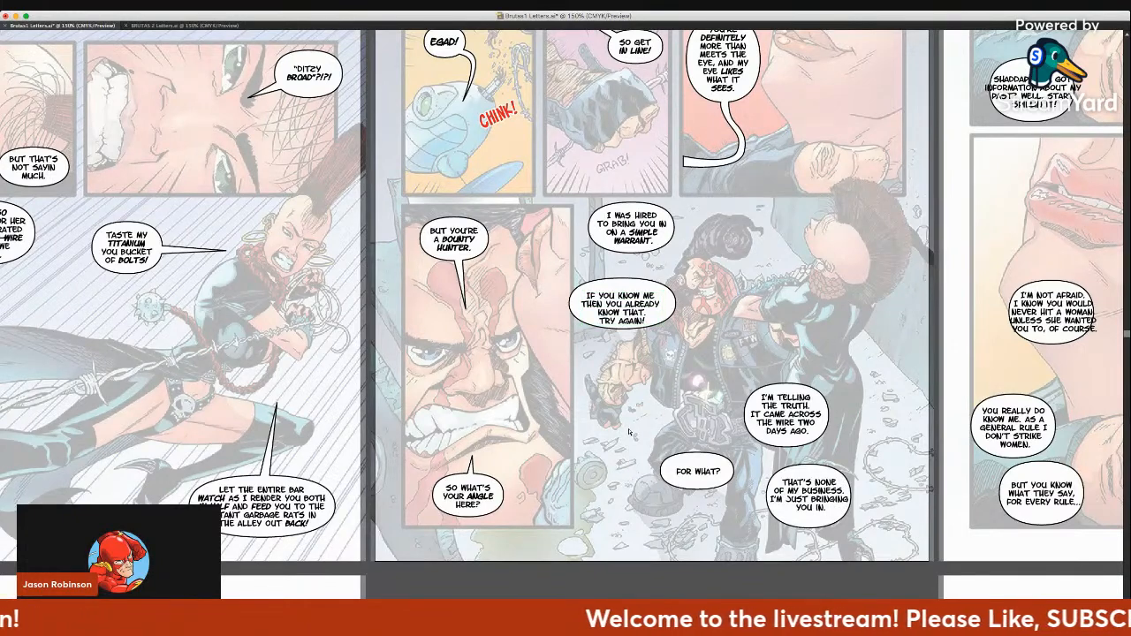
key(super+v)
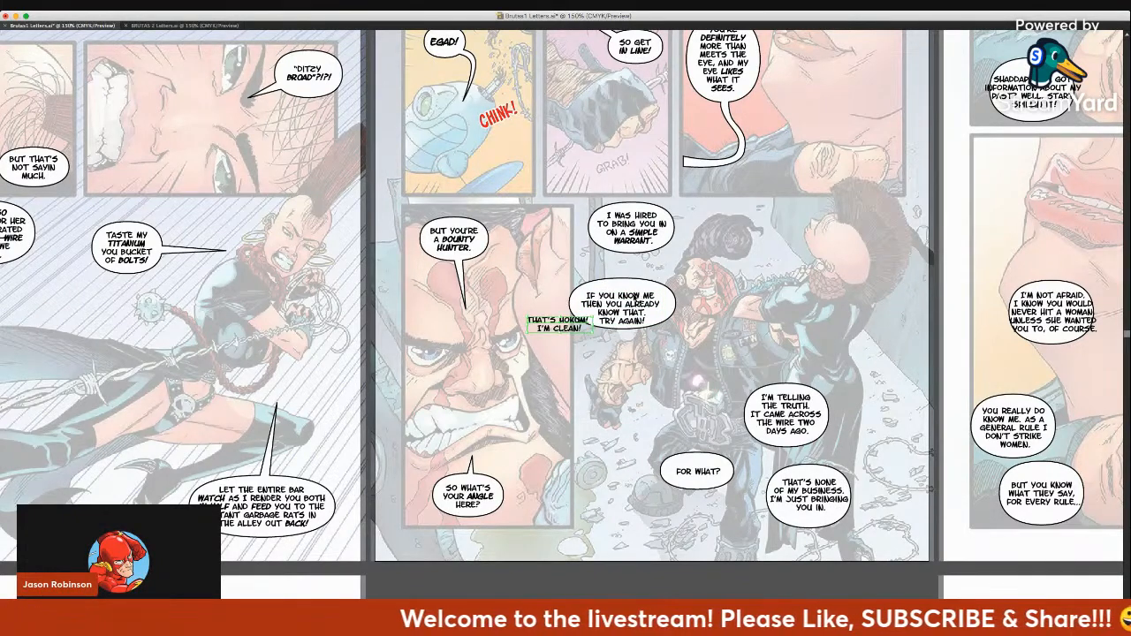
Move the "IF YOU KNOW ME" text and its tightened balloon down and right, and place "THAT'S HOKUM! I'M CLEAN!" above it
click(636, 295)
drag(635, 306, 657, 364)
drag(579, 321, 642, 283)
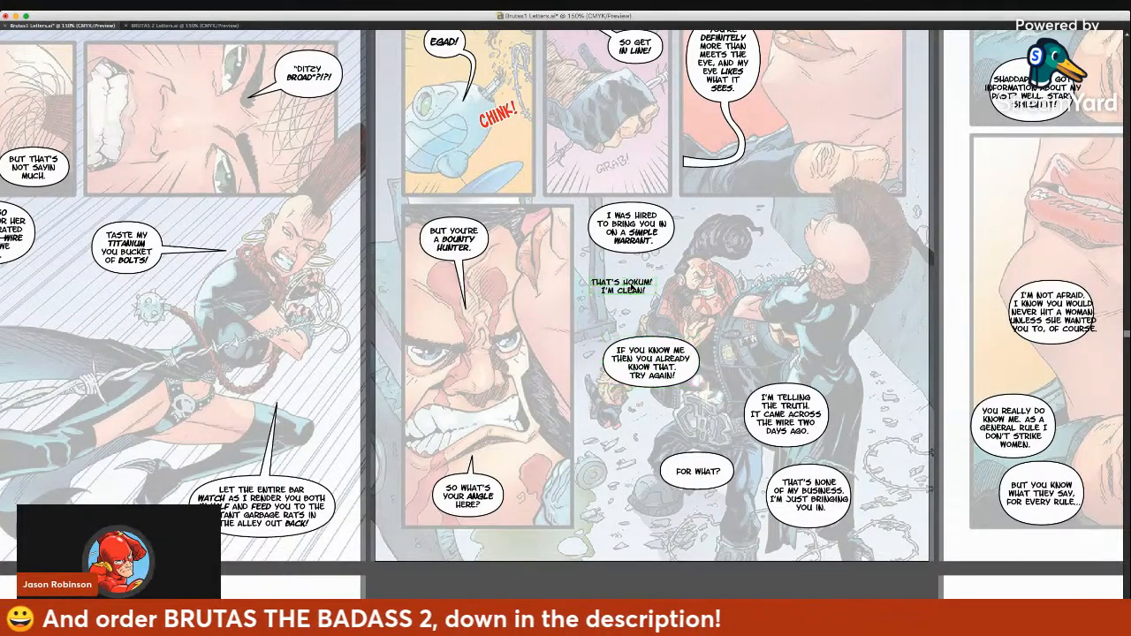
Break "HOKUM!" onto its own line in the separated text and make "HOKUM!" and "CLEAN!" bold italic
key(Return)
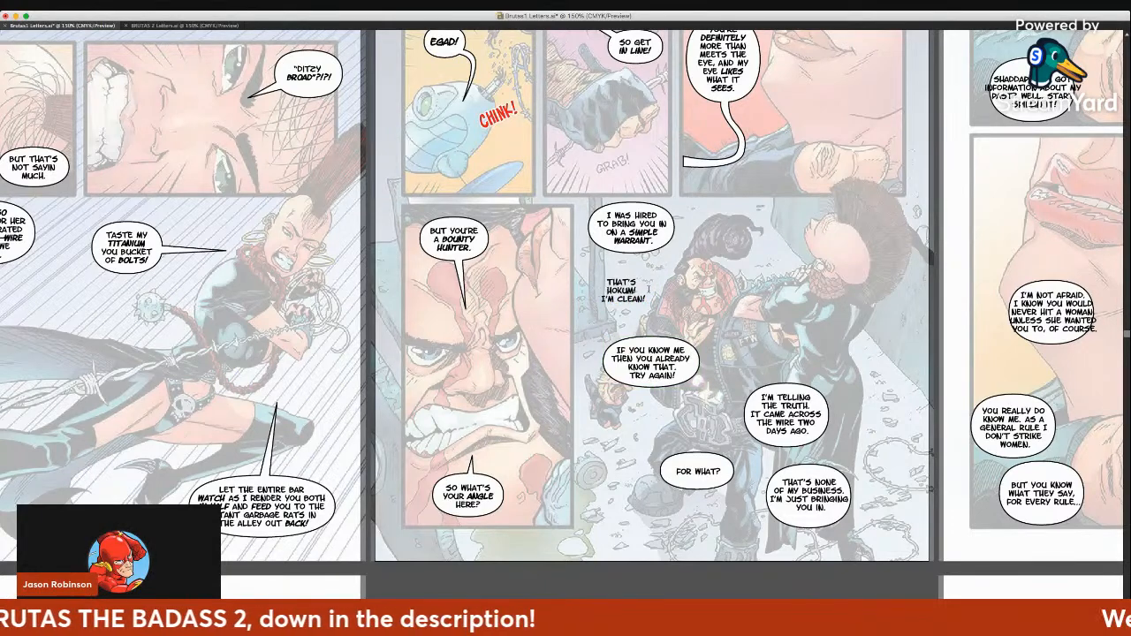
drag(646, 299, 618, 298)
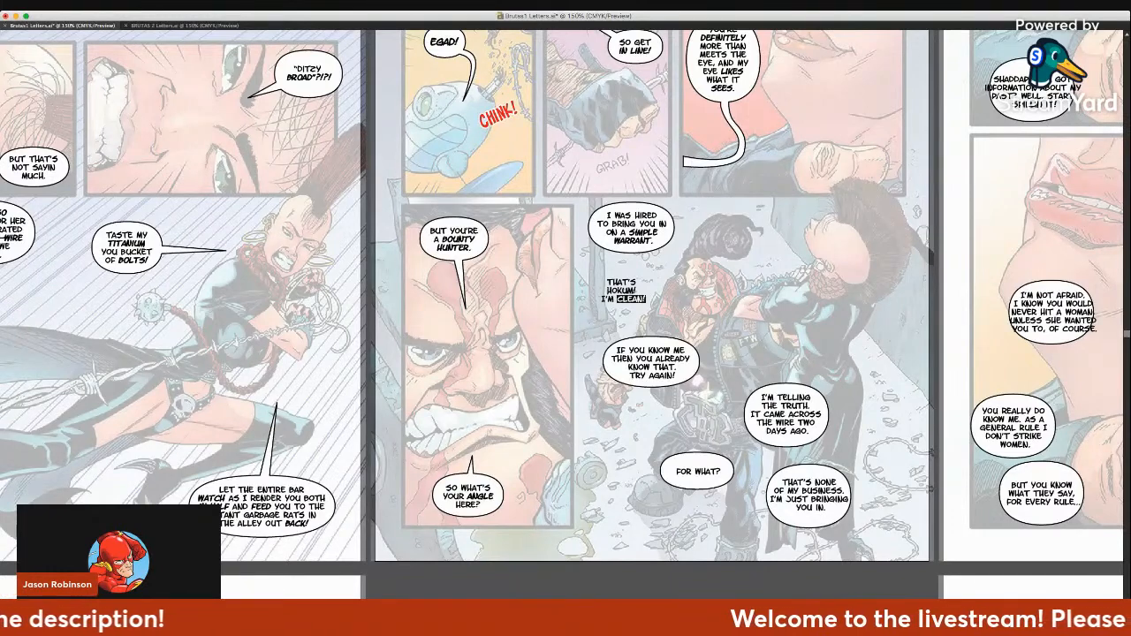
drag(646, 290, 609, 289)
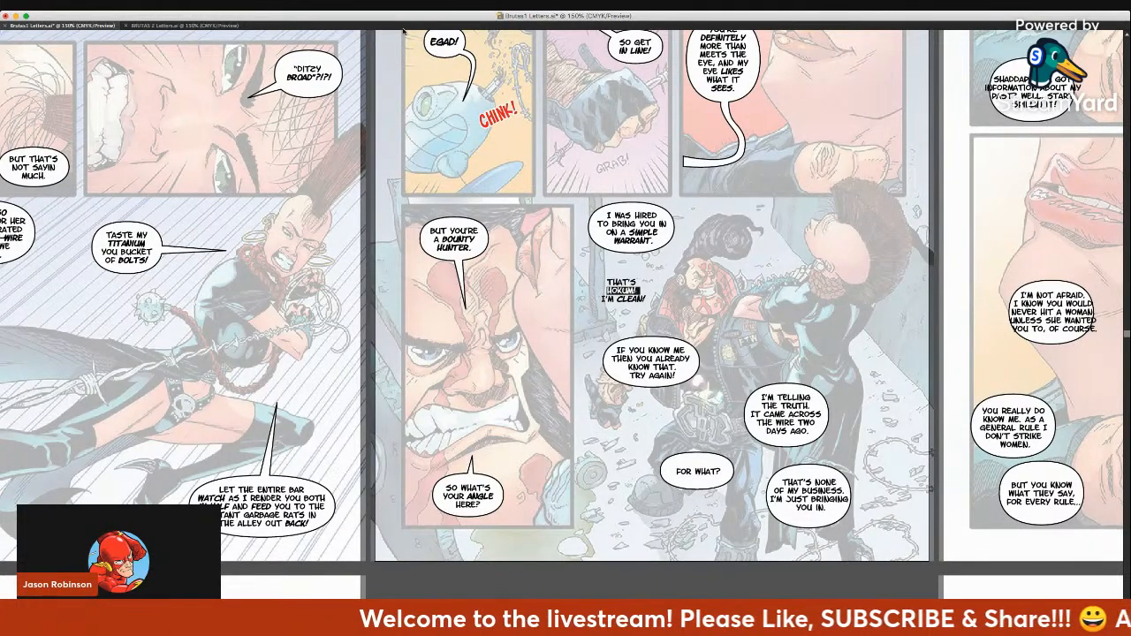
click(645, 289)
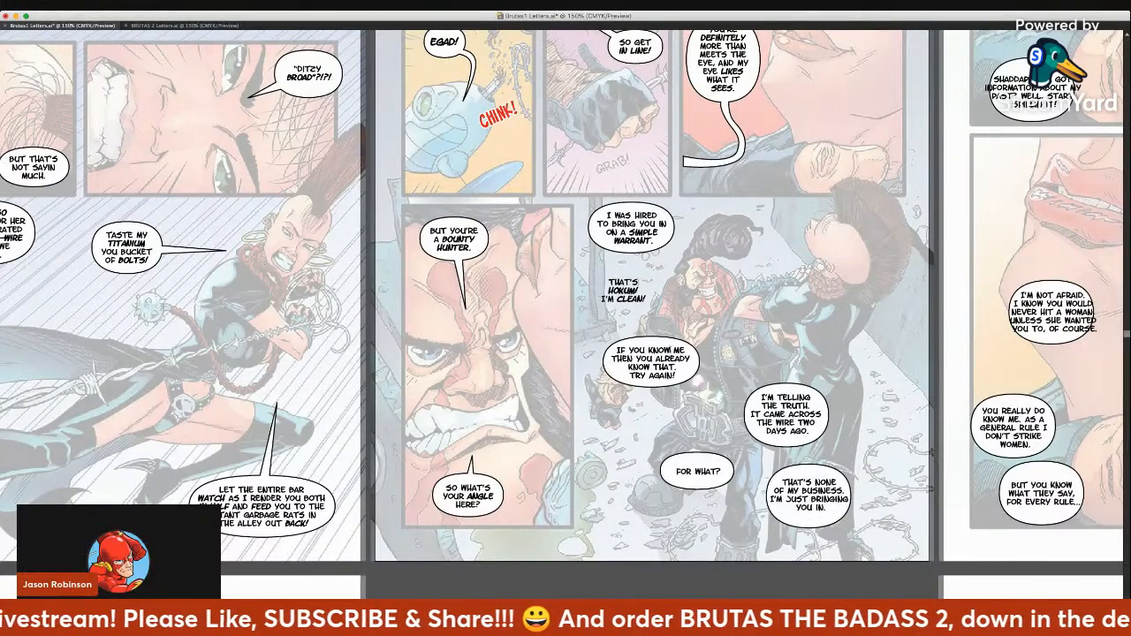
Make both "KNOW" words and "TRY AGAIN!" bold italic in the "IF YOU KNOW ME" balloon
double_click(660, 350)
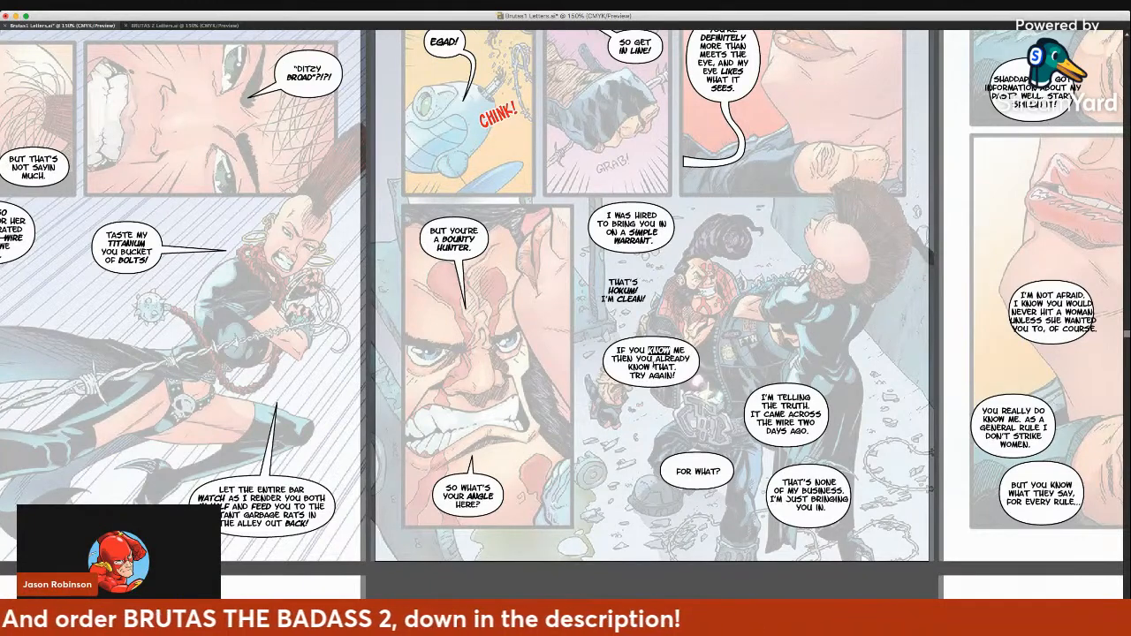
double_click(652, 365)
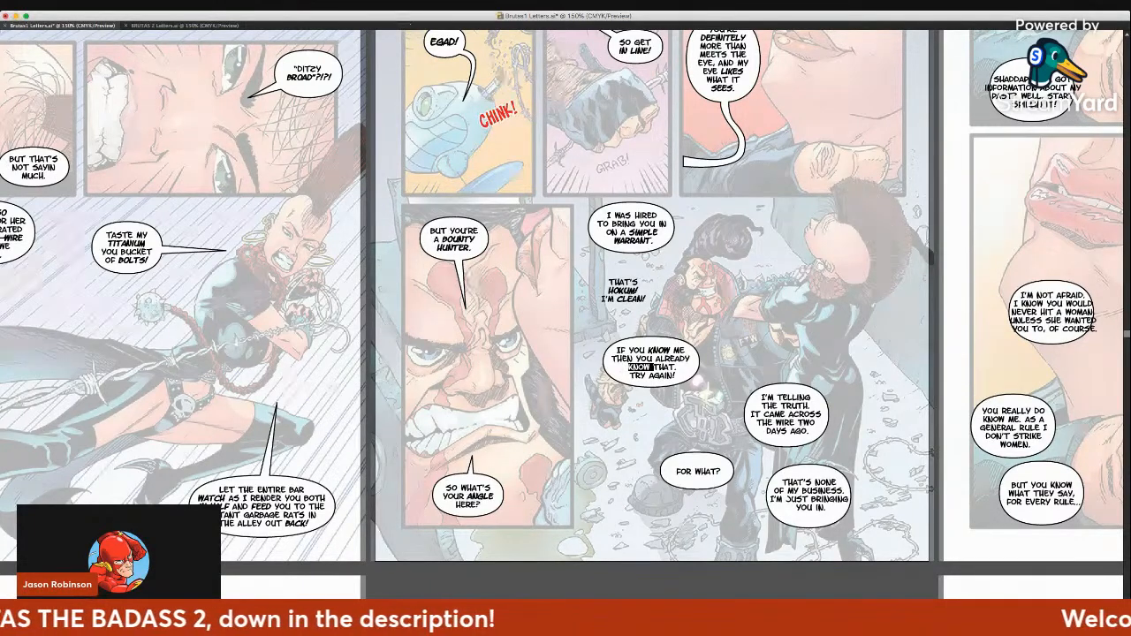
click(400, 34)
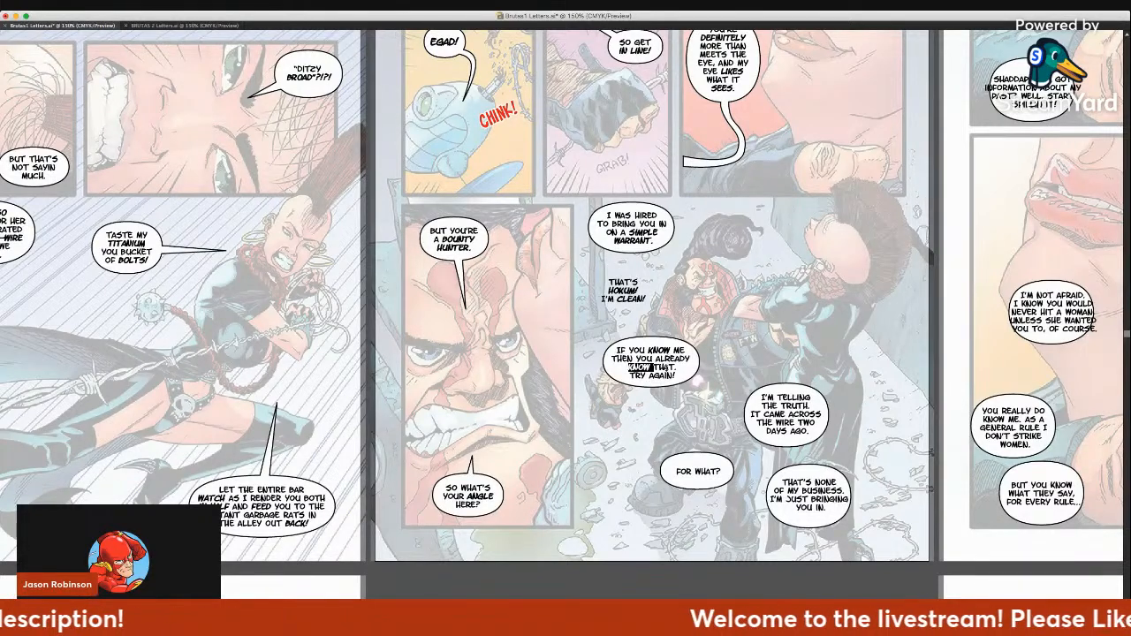
drag(676, 375, 628, 377)
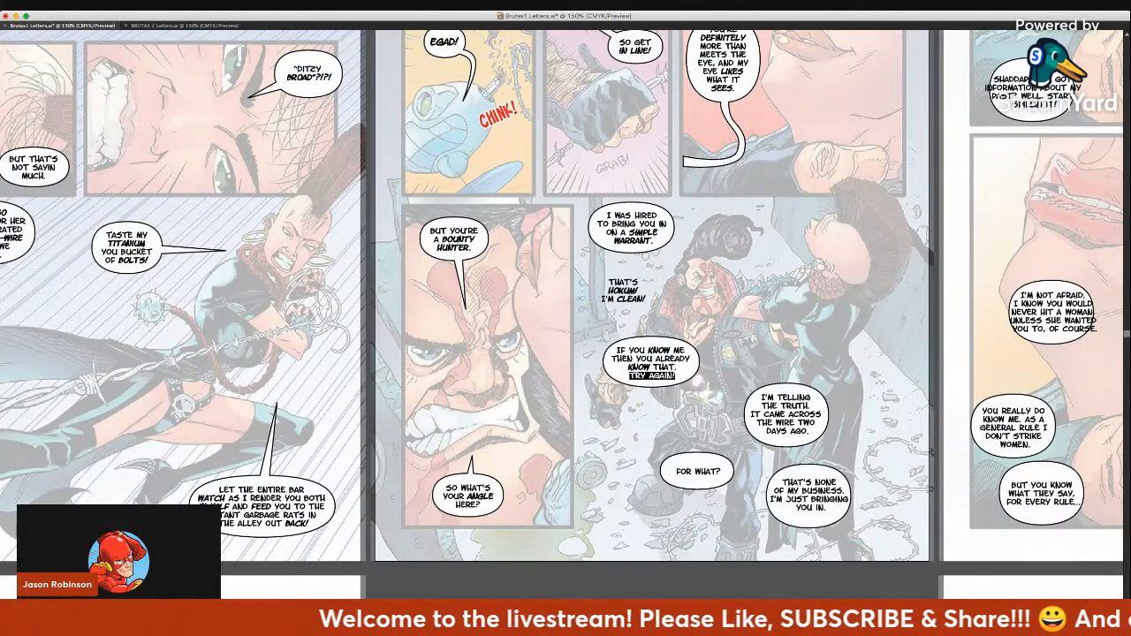
click(402, 36)
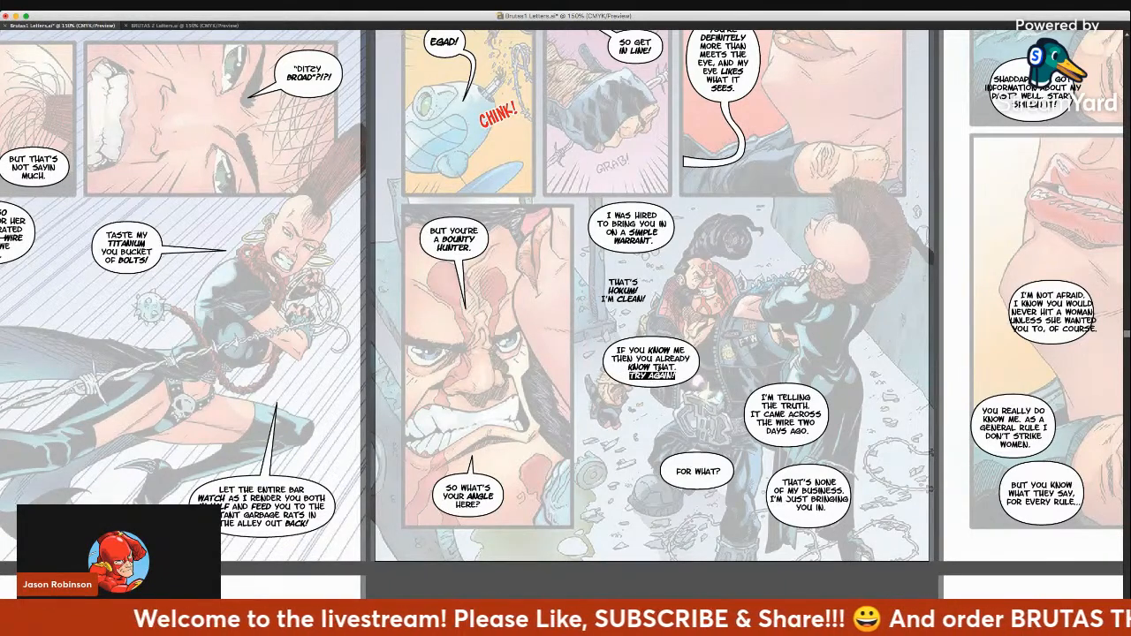
key(Escape)
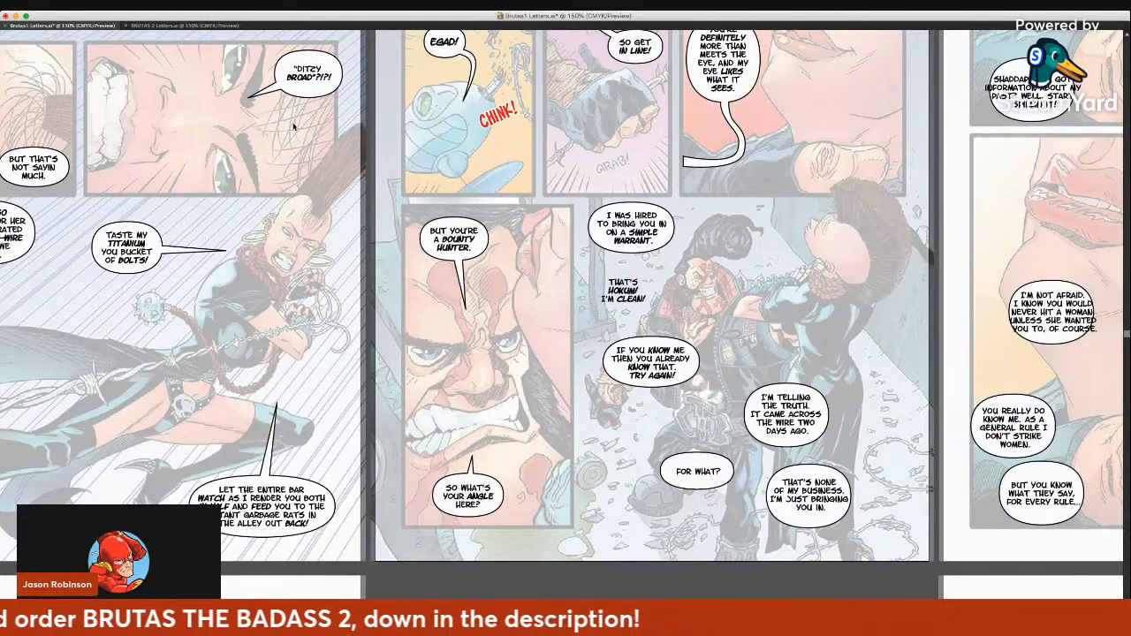
Duplicate the "IF YOU KNOW ME" balloon behind the "THAT'S HOKUM! I'M CLEAN!" text and shrink it to fit
click(633, 332)
click(646, 341)
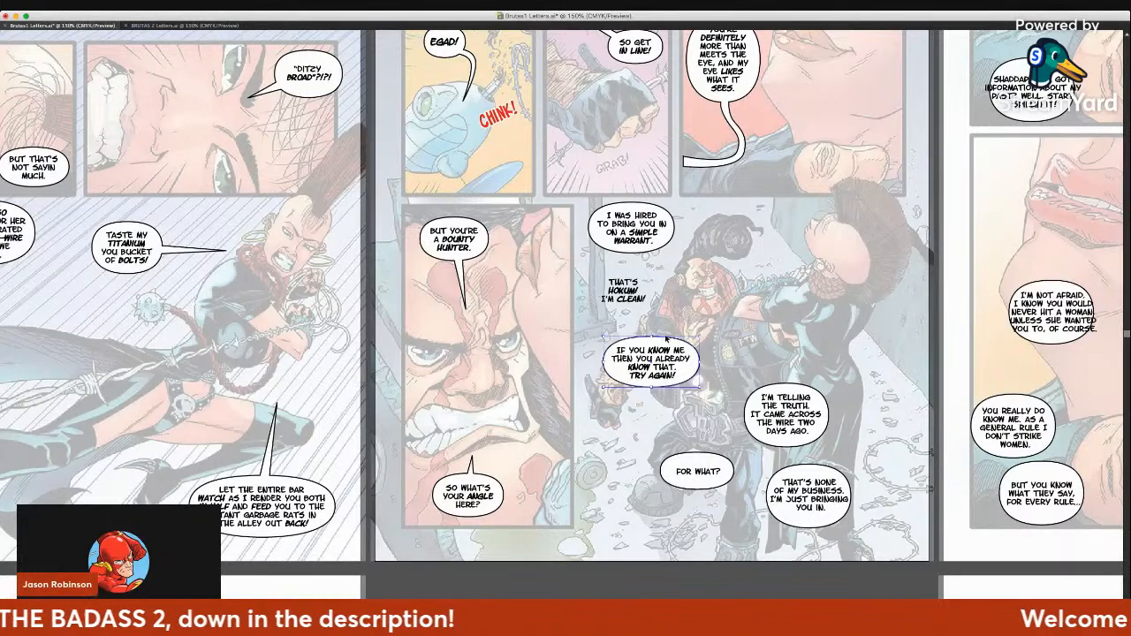
click(684, 344)
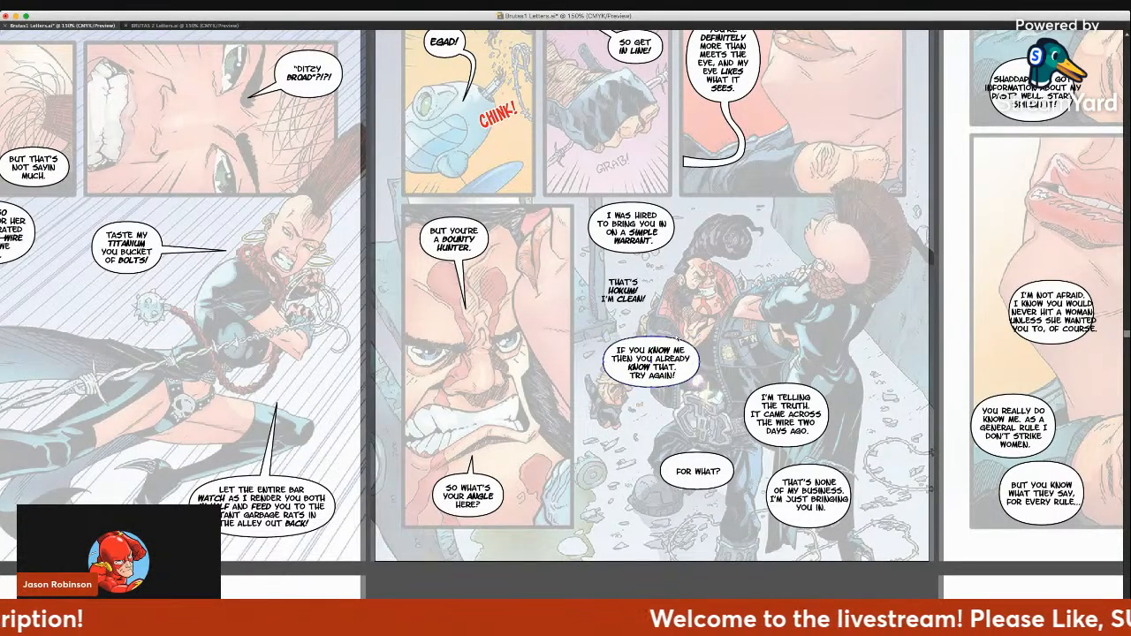
click(674, 341)
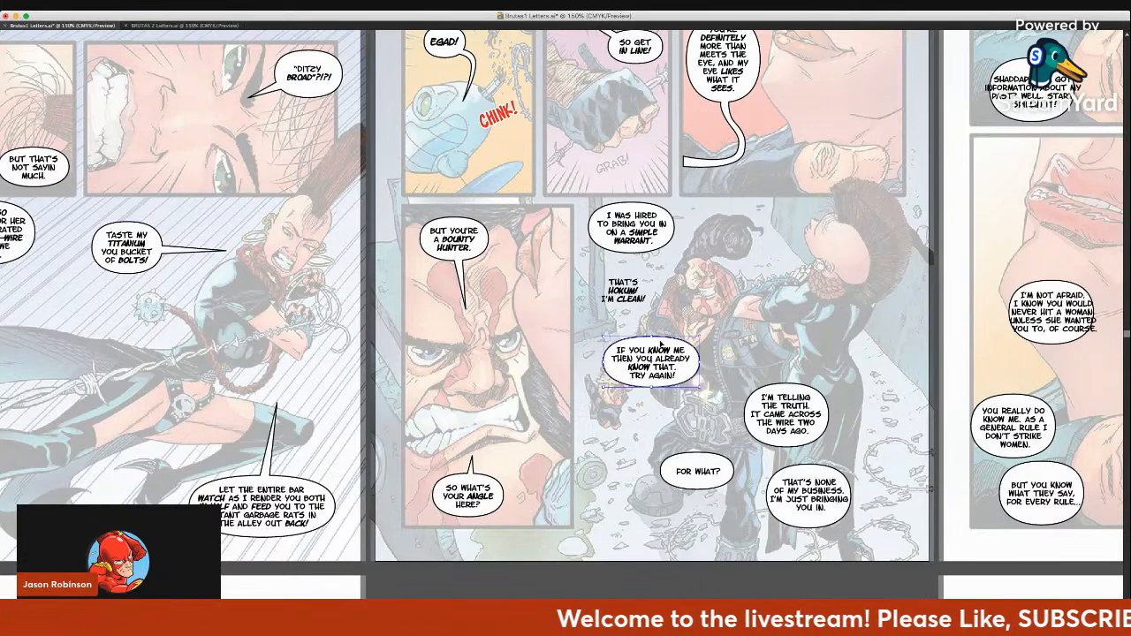
click(654, 274)
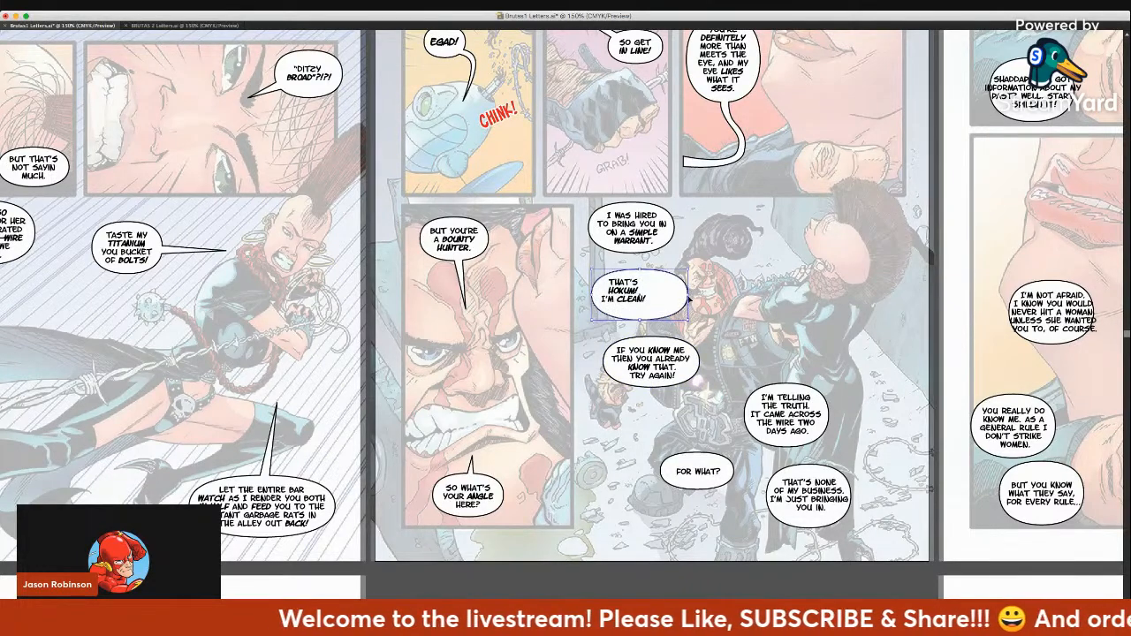
drag(688, 294, 655, 292)
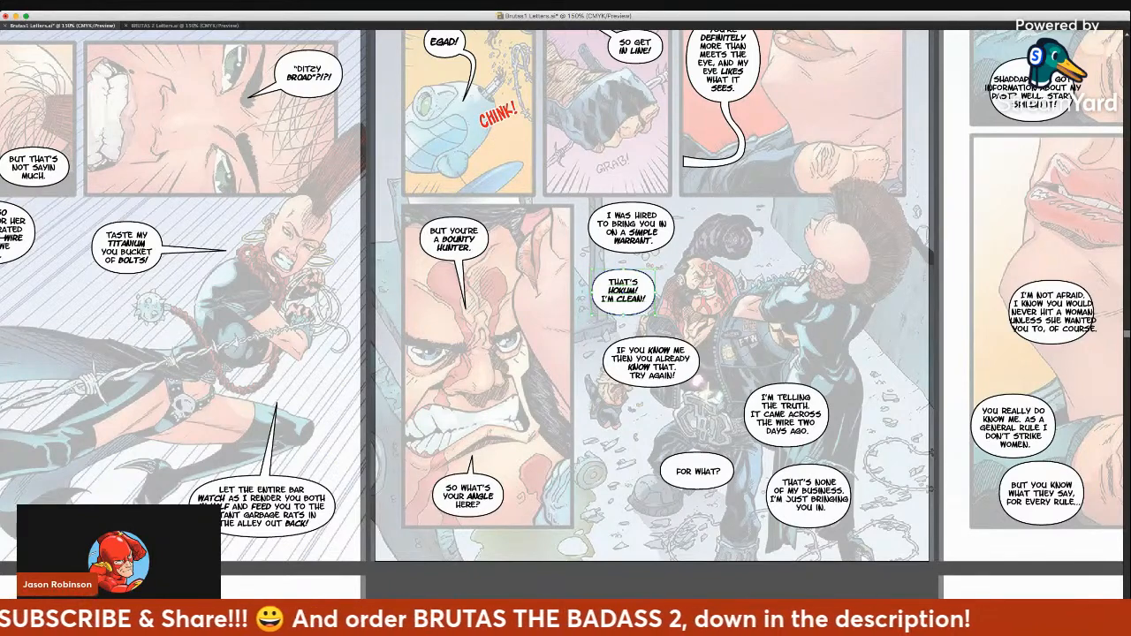
Center the "THAT'S HOKUM!" text and balloon on each other, and move the "IF YOU KNOW ME" text and balloon up against them
key(Down)
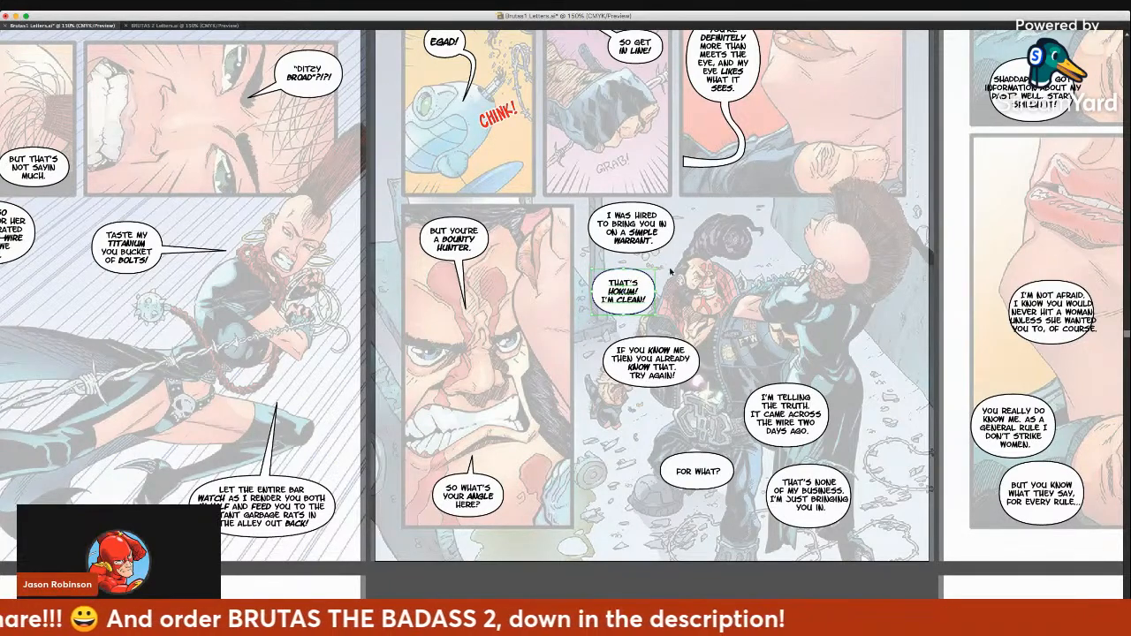
click(825, 283)
click(632, 300)
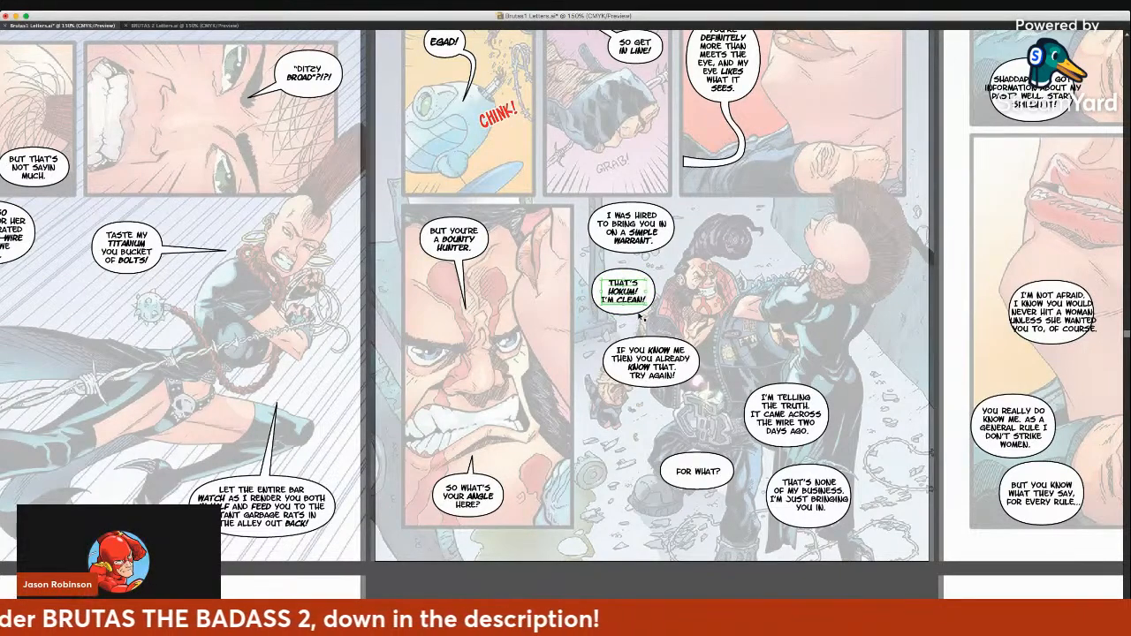
click(635, 316)
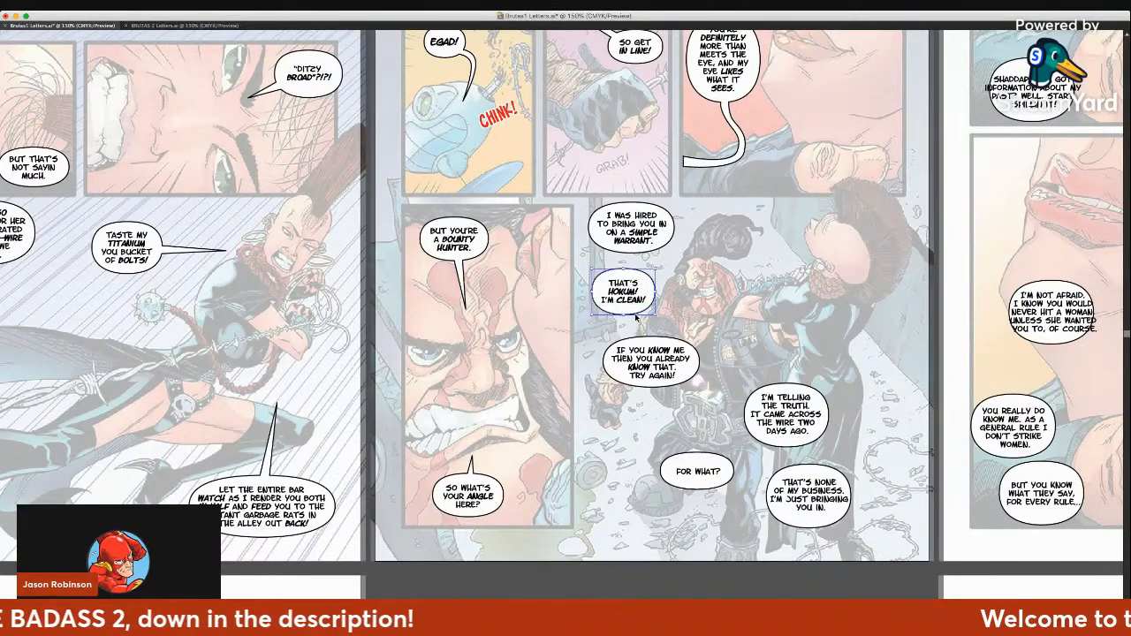
key(Down)
key(Down)
key(Down)
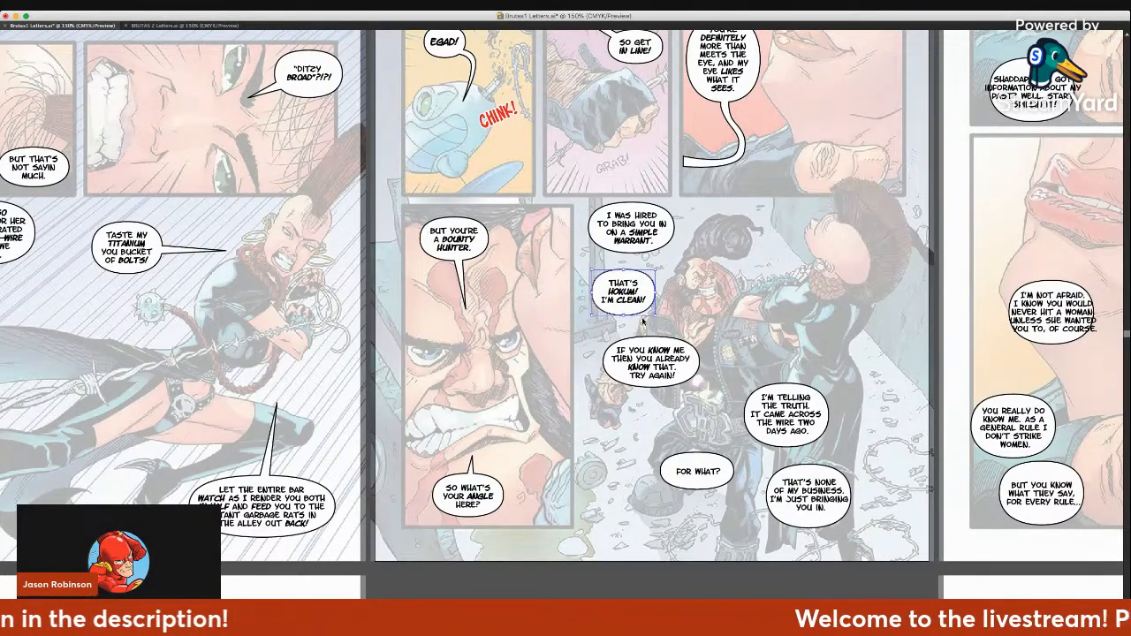
click(679, 331)
drag(681, 331, 644, 339)
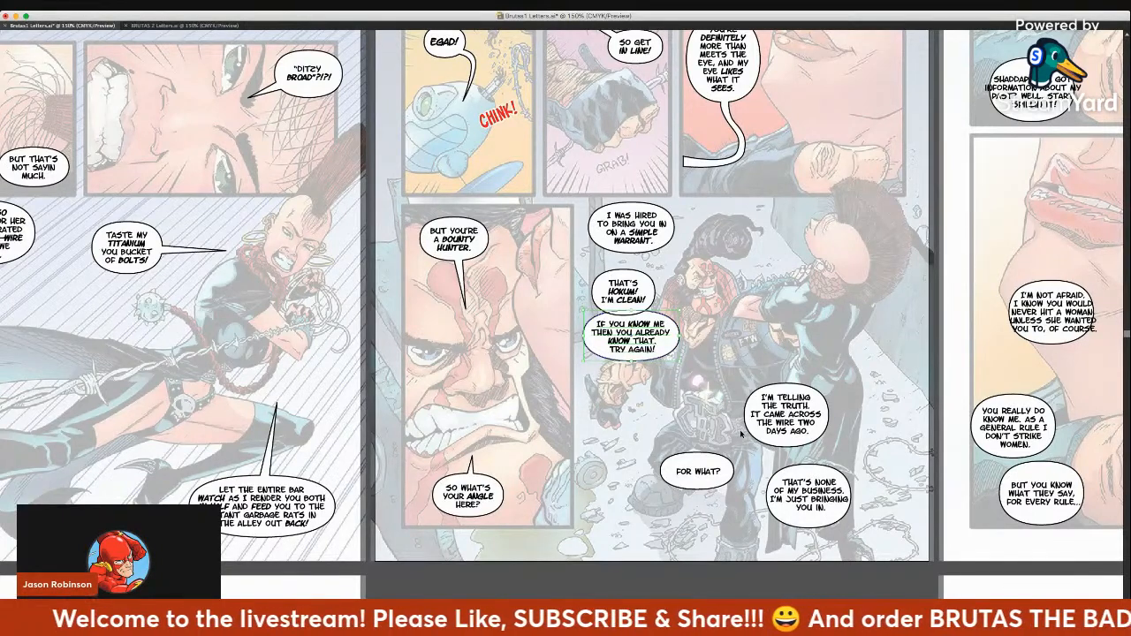
Break the "FOR WHAT?" dialogue into two lines and make "WHAT?" bold italic
double_click(700, 472)
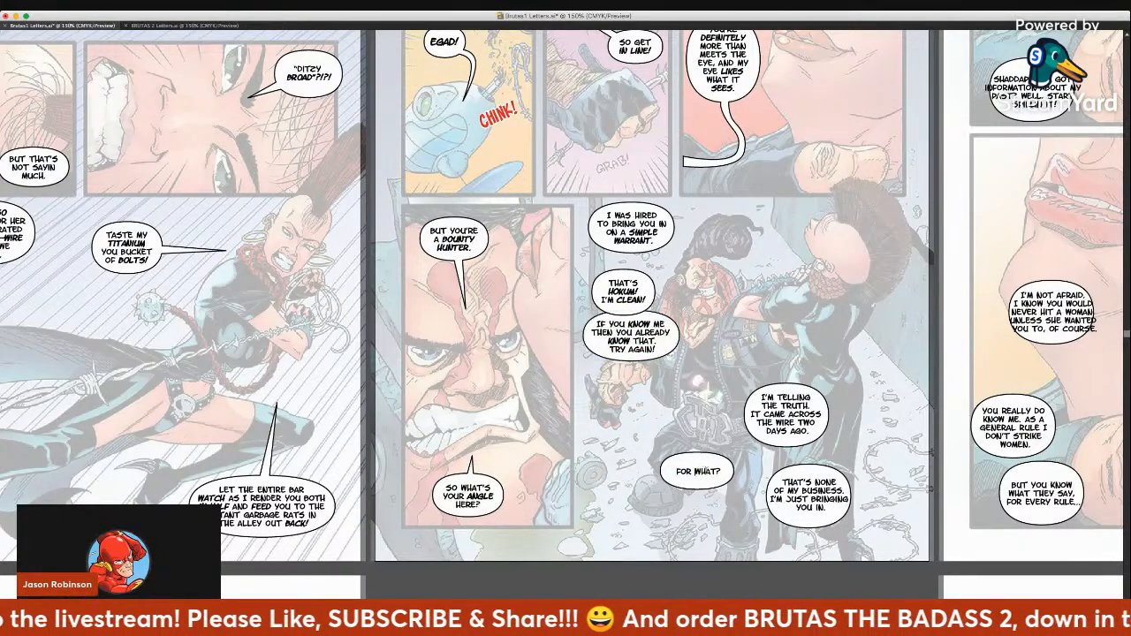
key(Return)
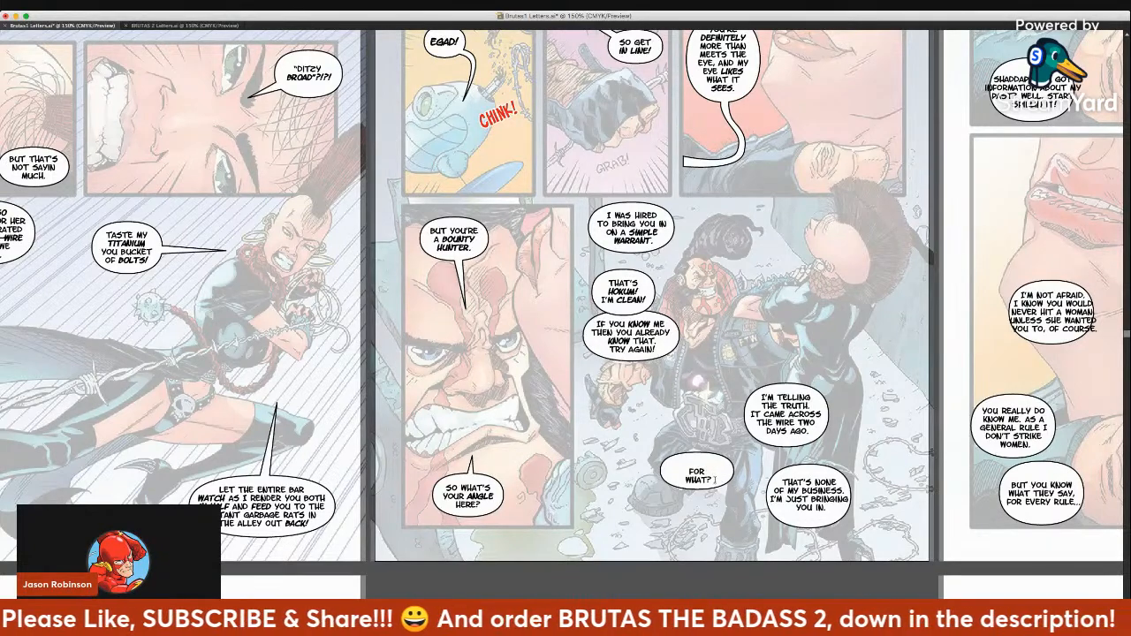
key(BackSpace)
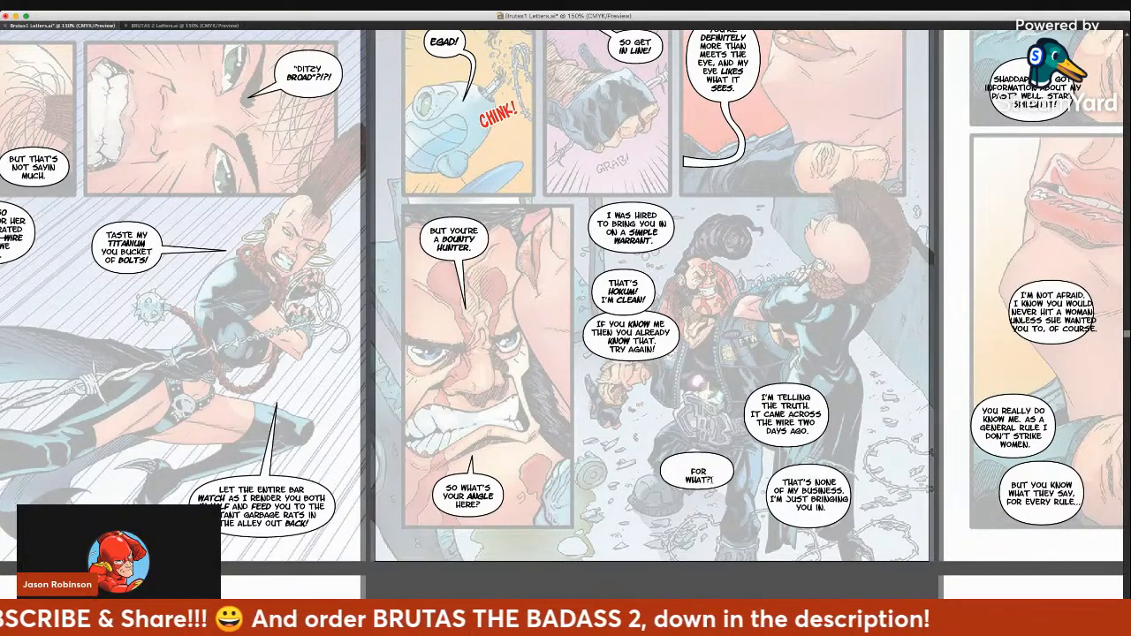
mouse_move(712, 480)
mouse_down()
mouse_move(686, 480)
mouse_move(714, 481)
mouse_up()
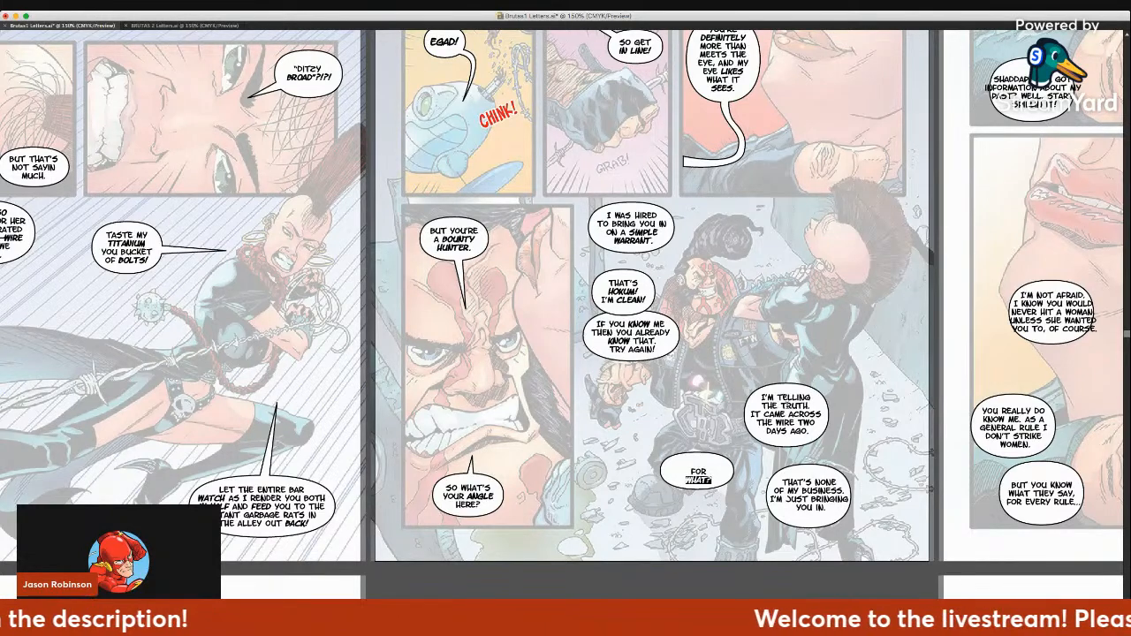
Make "TRUTH." and "TWO DAYS AGO." bold italic in the "I'M TELLING THE TRUTH" balloon
drag(782, 407, 811, 405)
click(815, 405)
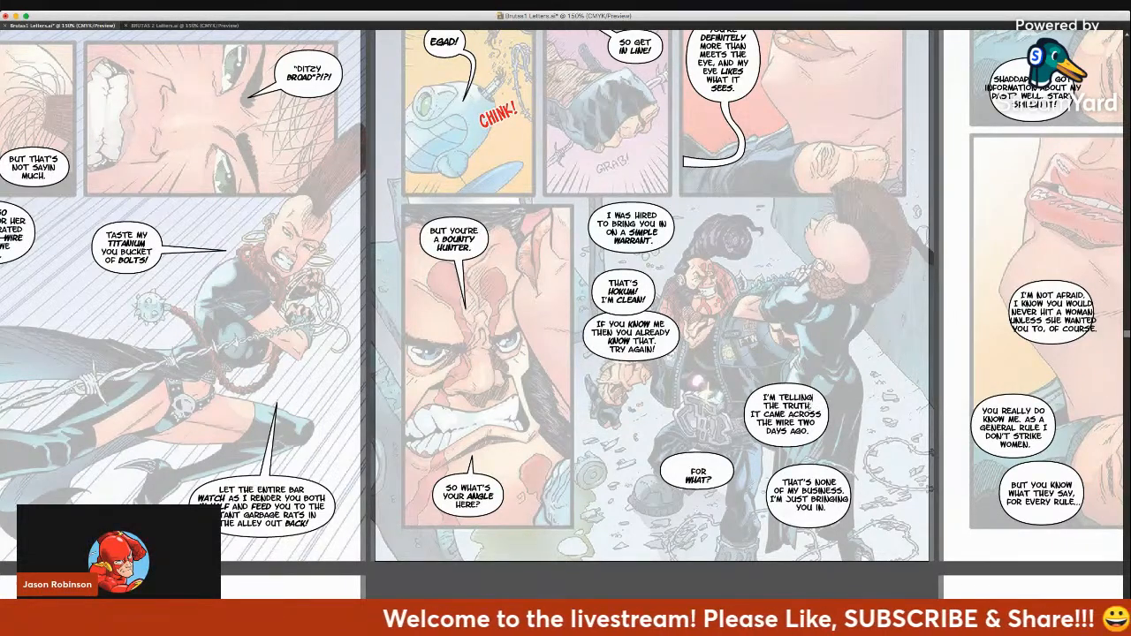
mouse_move(813, 405)
mouse_down()
mouse_move(779, 406)
mouse_move(817, 405)
mouse_up()
click(782, 405)
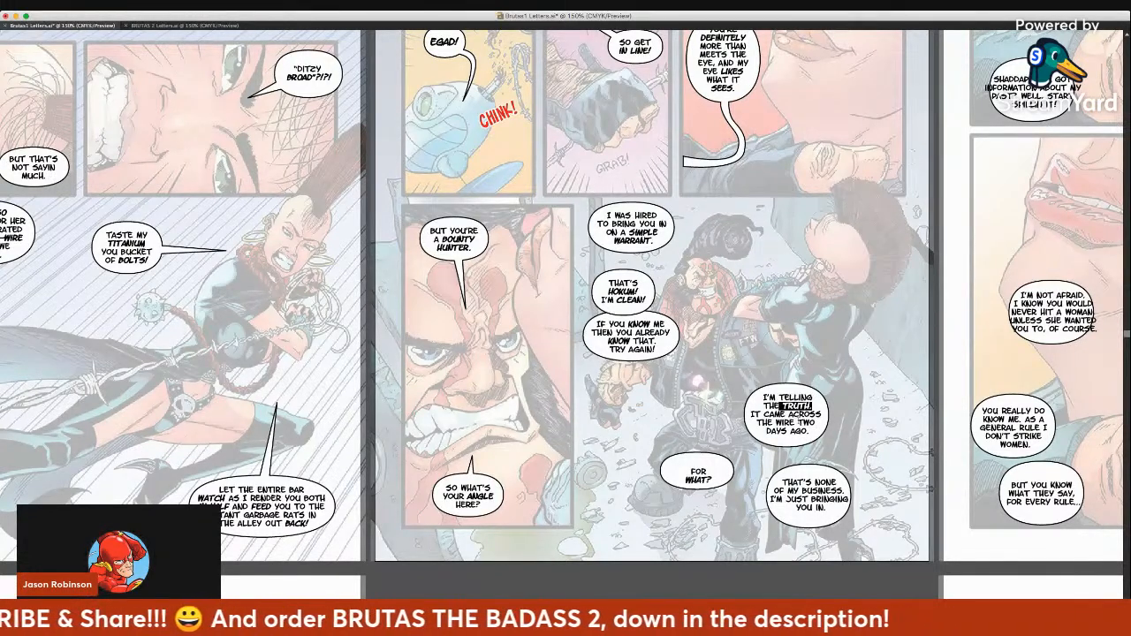
drag(798, 422, 814, 430)
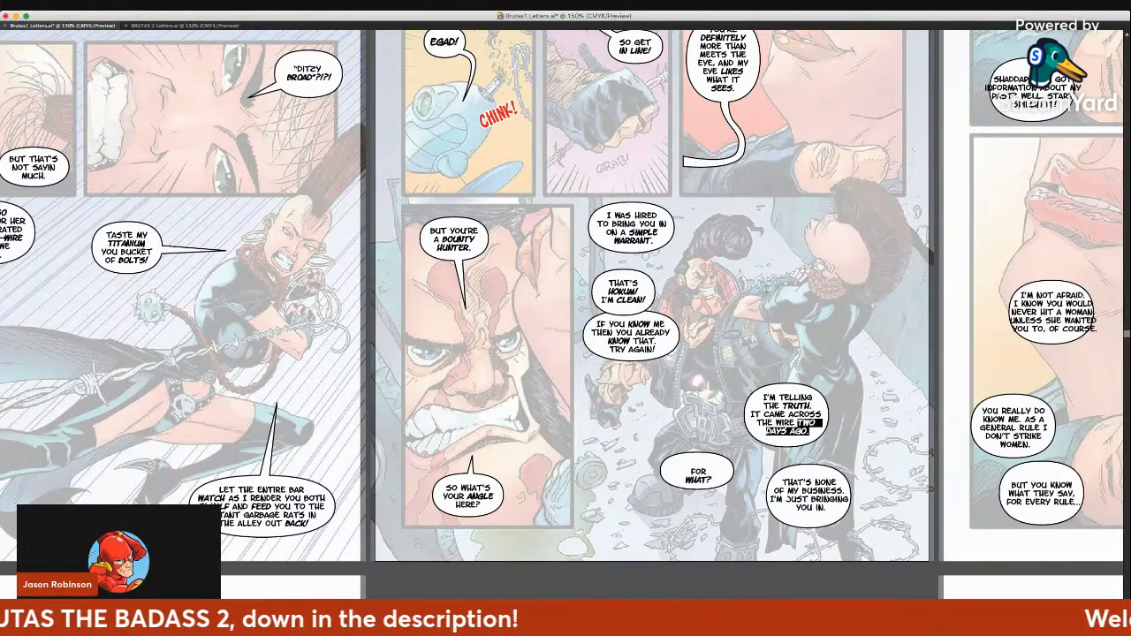
drag(823, 425, 824, 423)
key(BackSpace)
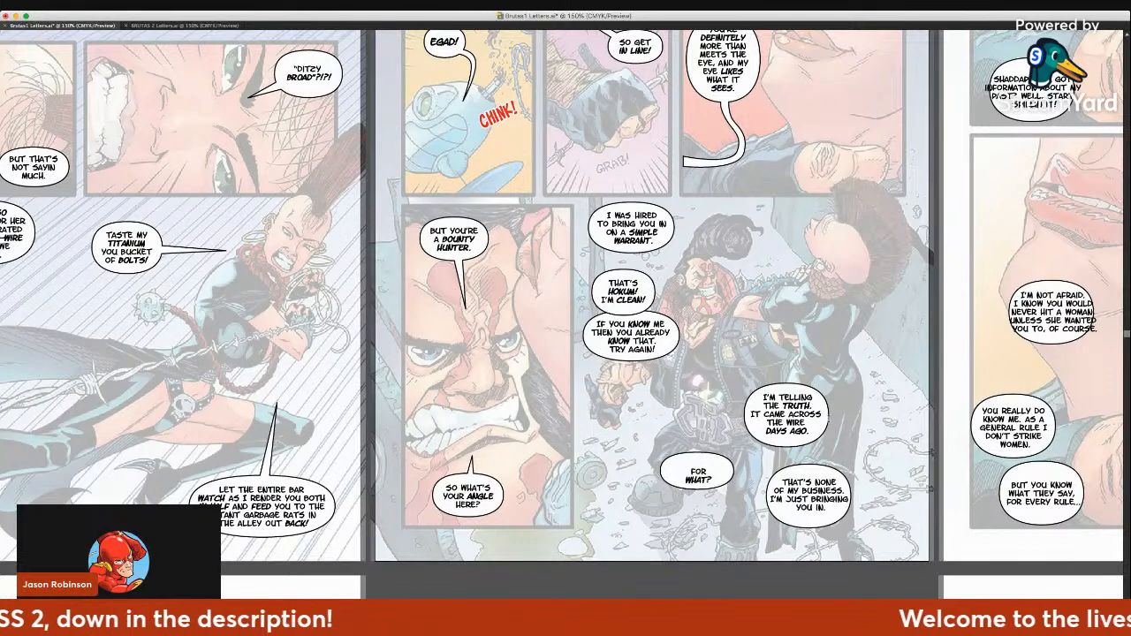
key(super+z)
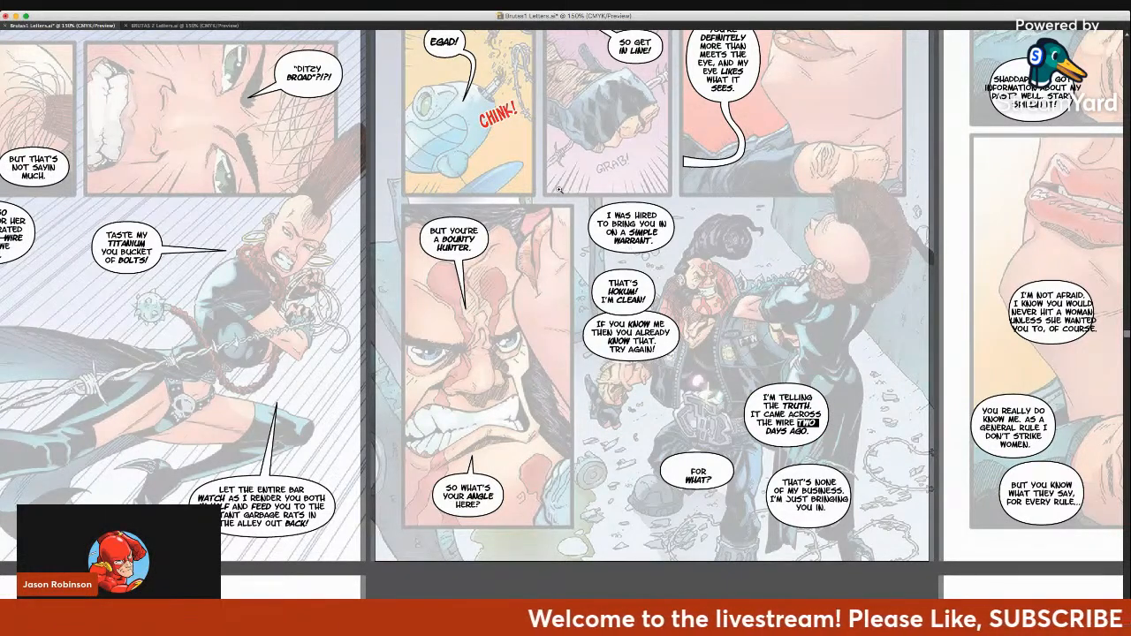
Make "THAT'S" and "IN." bold italic in the business dialogue and rebreak its second sentence as "I'M JUST / BRINGING / YOU IN."
drag(558, 189, 907, 549)
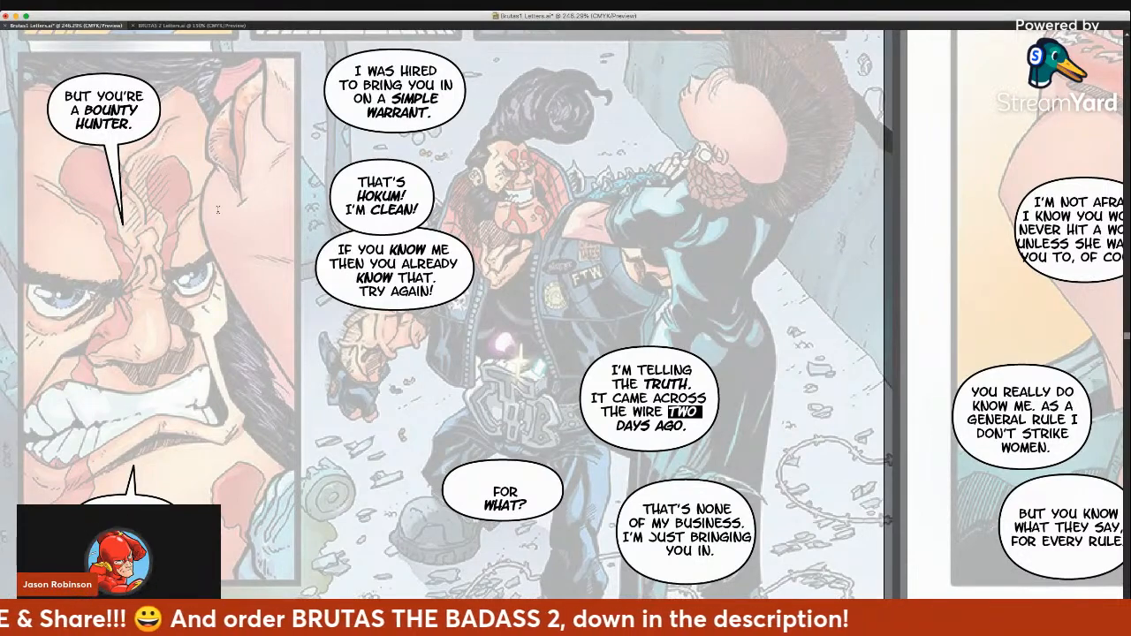
click(704, 411)
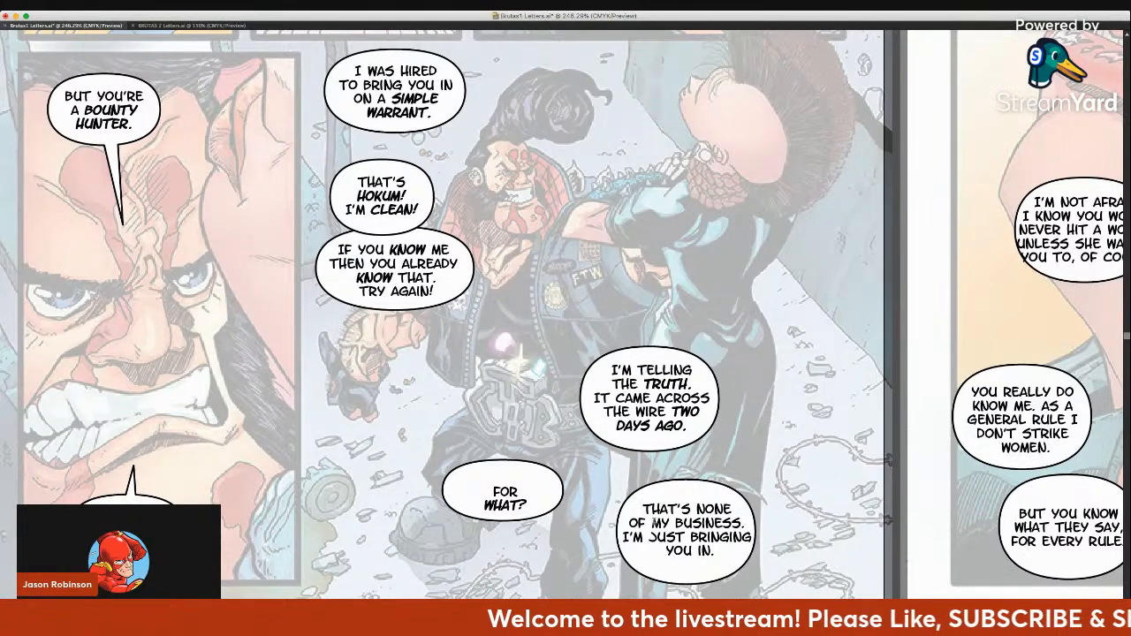
double_click(659, 523)
drag(695, 510, 638, 510)
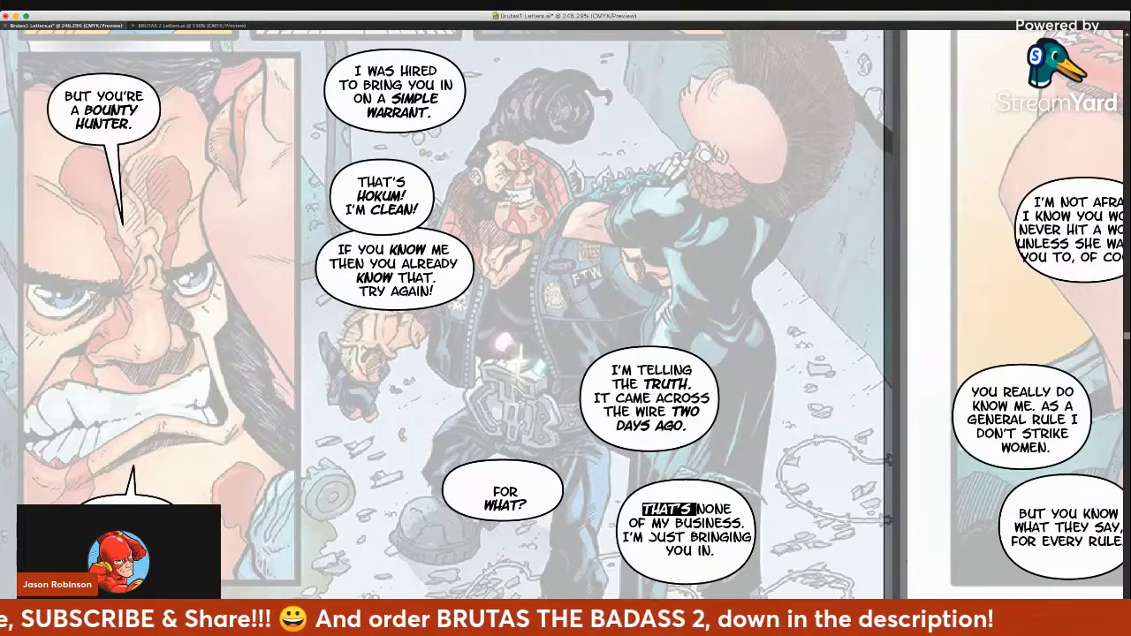
click(692, 537)
key(Return)
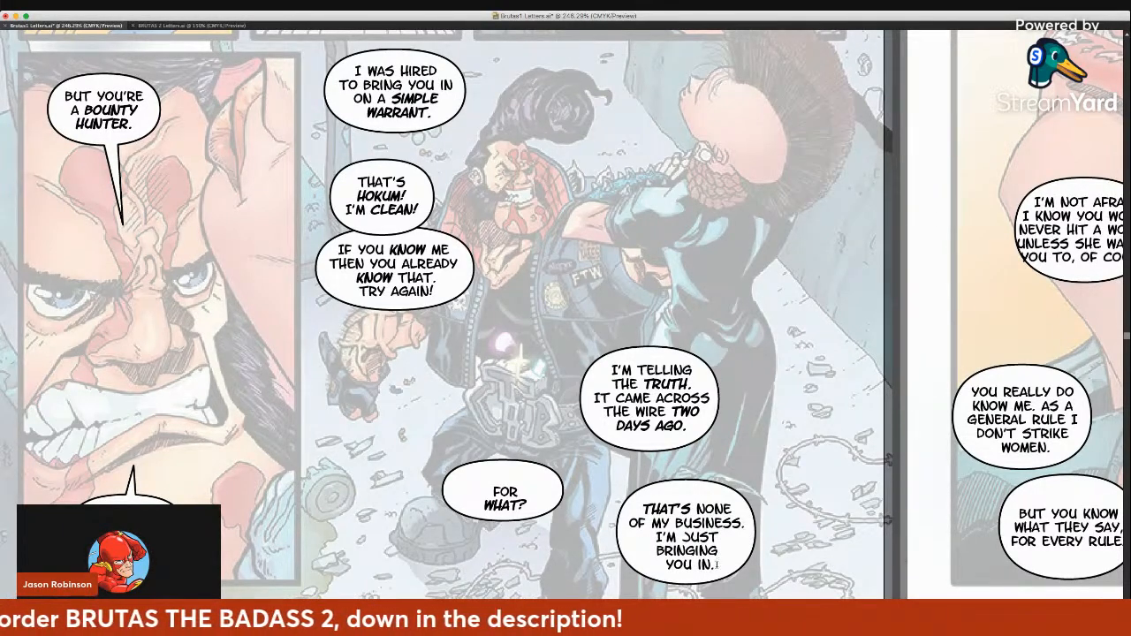
drag(716, 564, 697, 563)
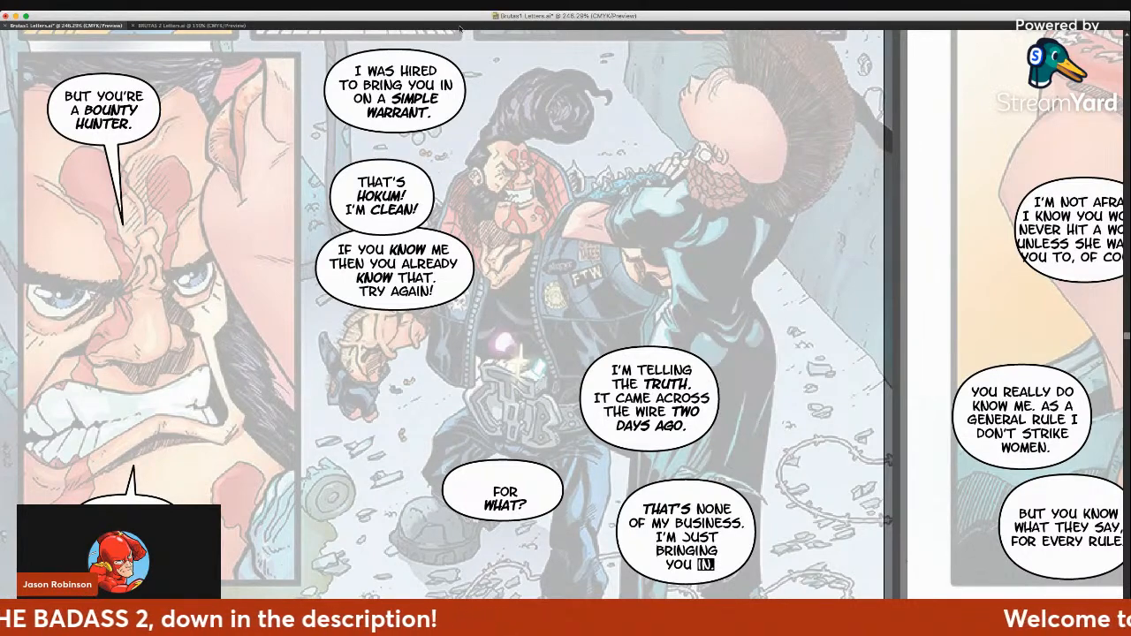
click(401, 33)
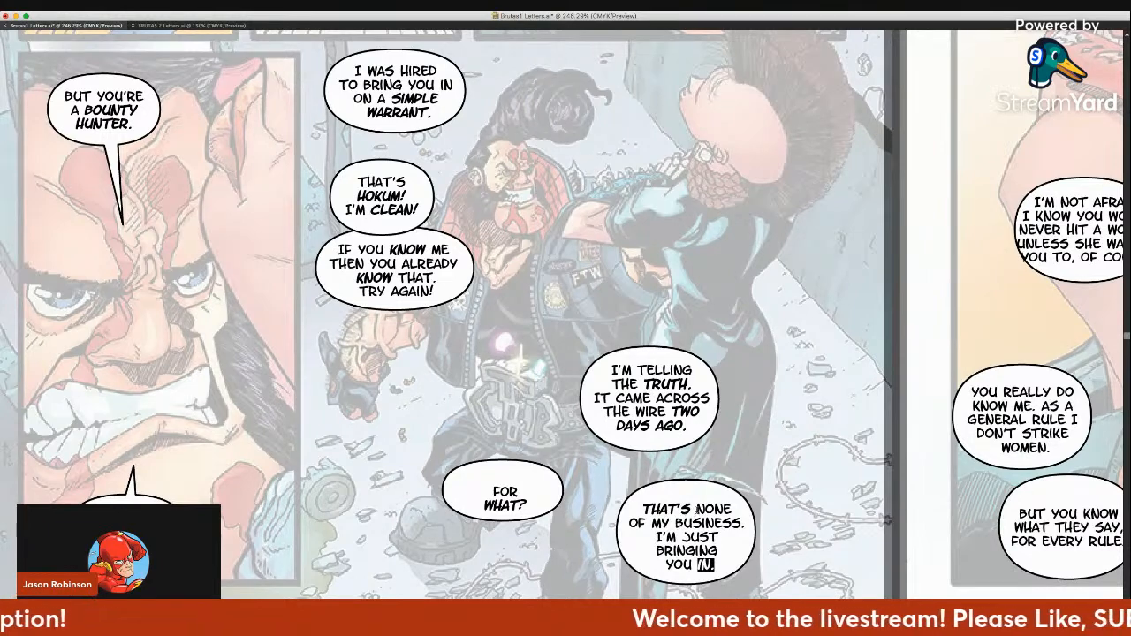
Rebreak the first sentence of the business dialogue as "THAT'S / NONE OF MY / BUSINESS."
click(695, 509)
key(Return)
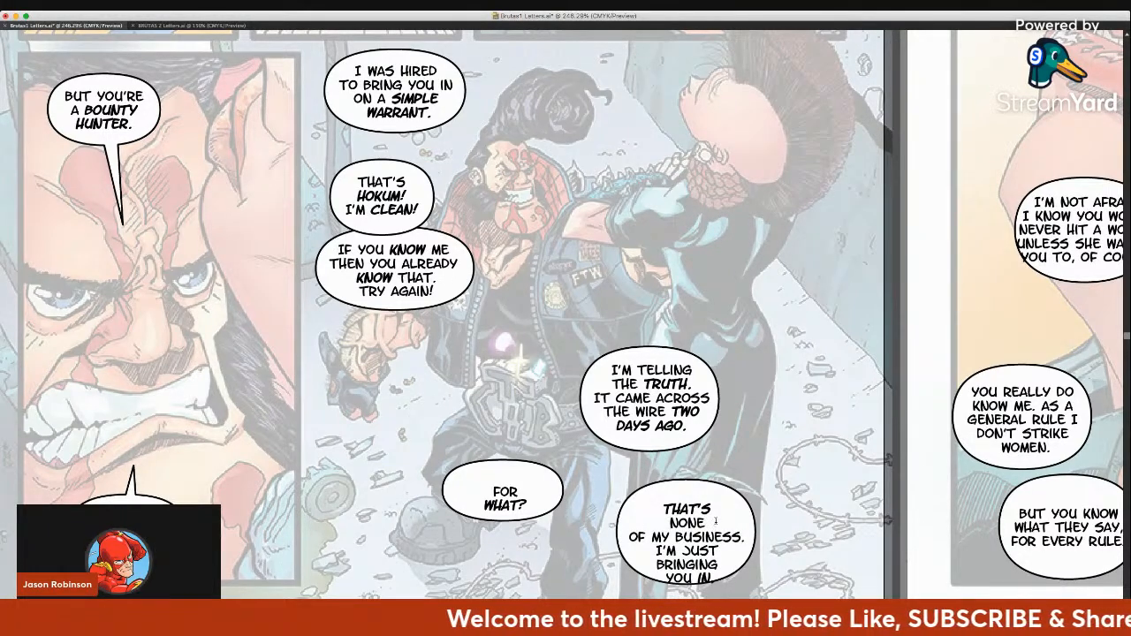
key(Delete)
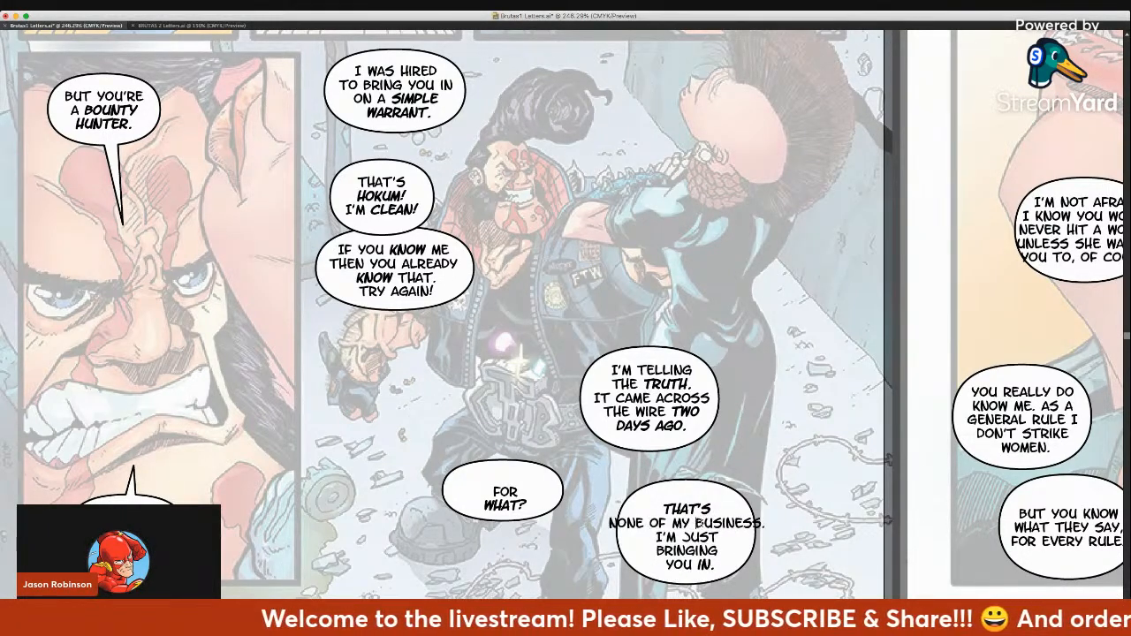
click(694, 523)
key(Return)
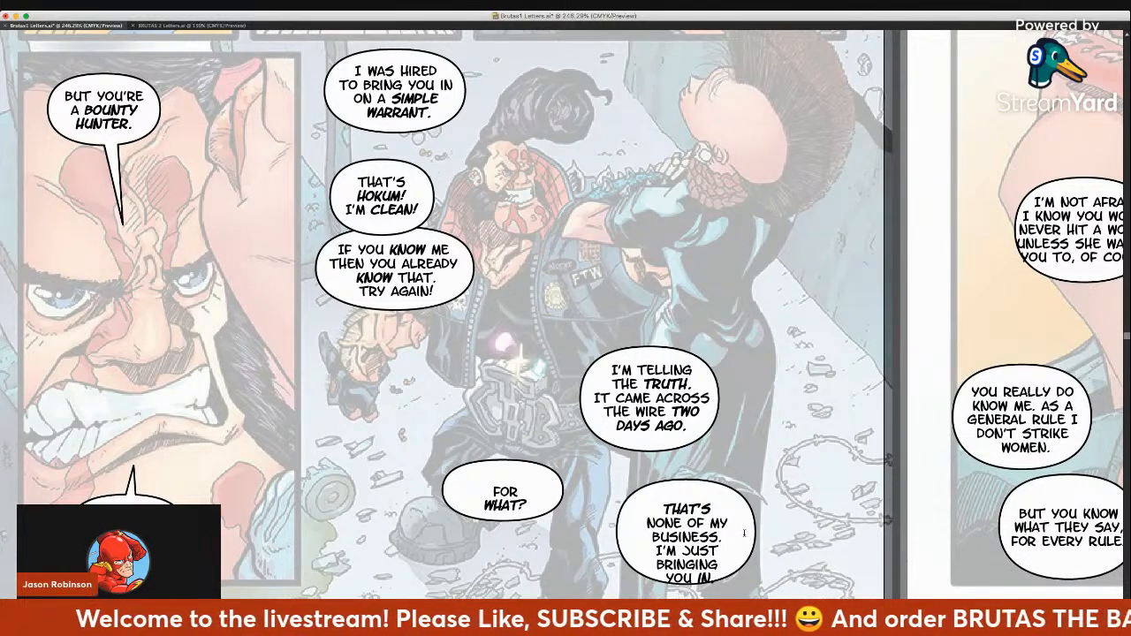
Make "I'M" bold italic in the business dialogue
double_click(670, 552)
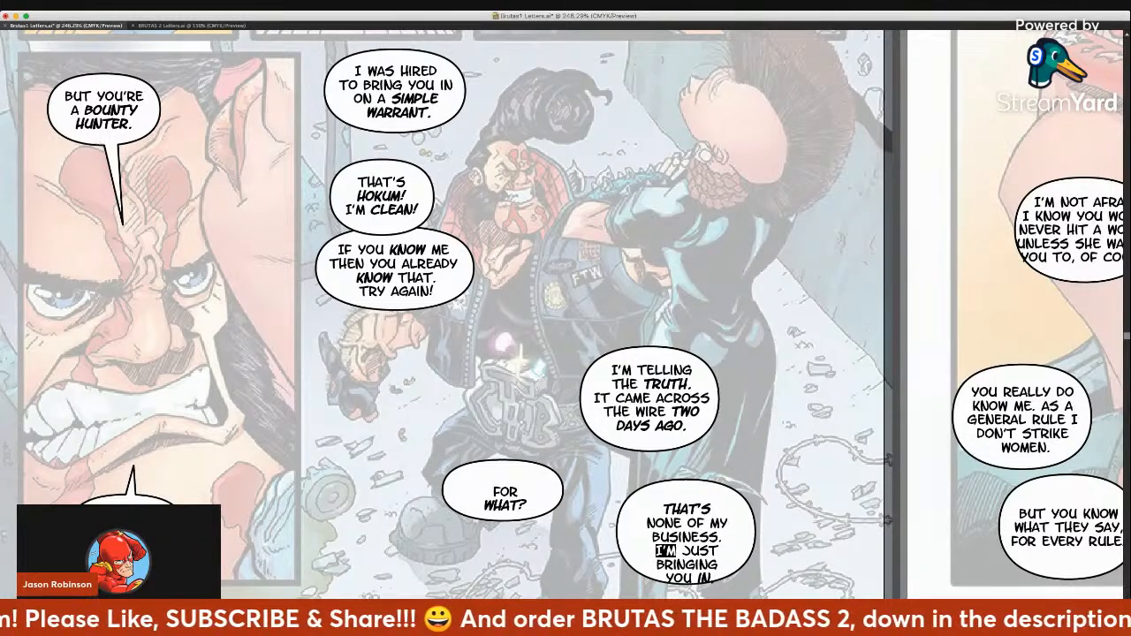
click(406, 34)
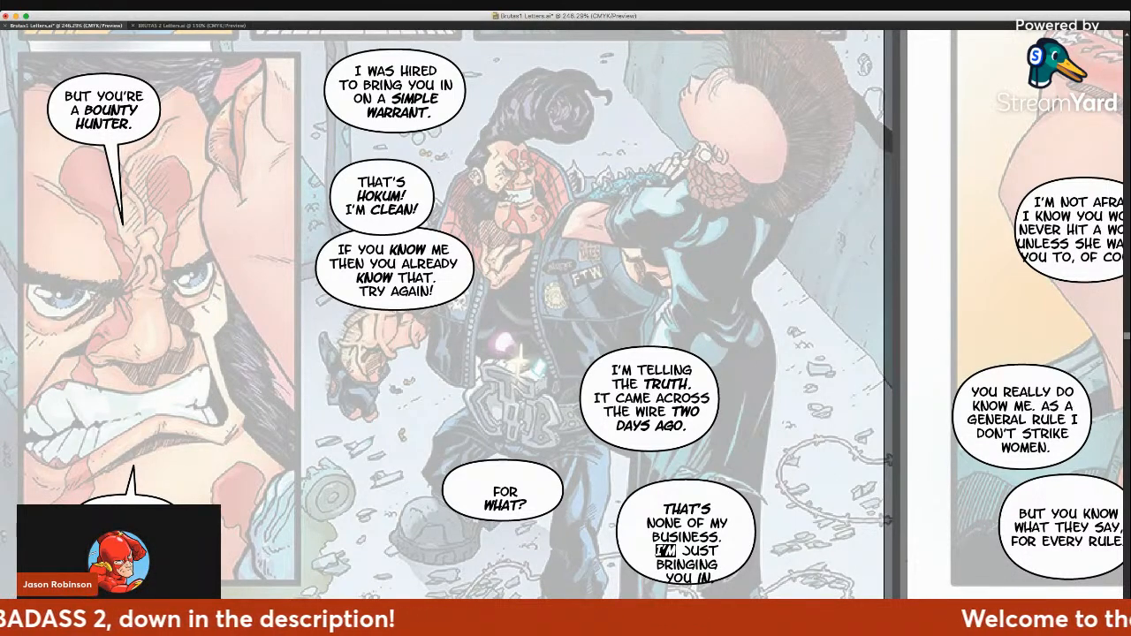
key(Escape)
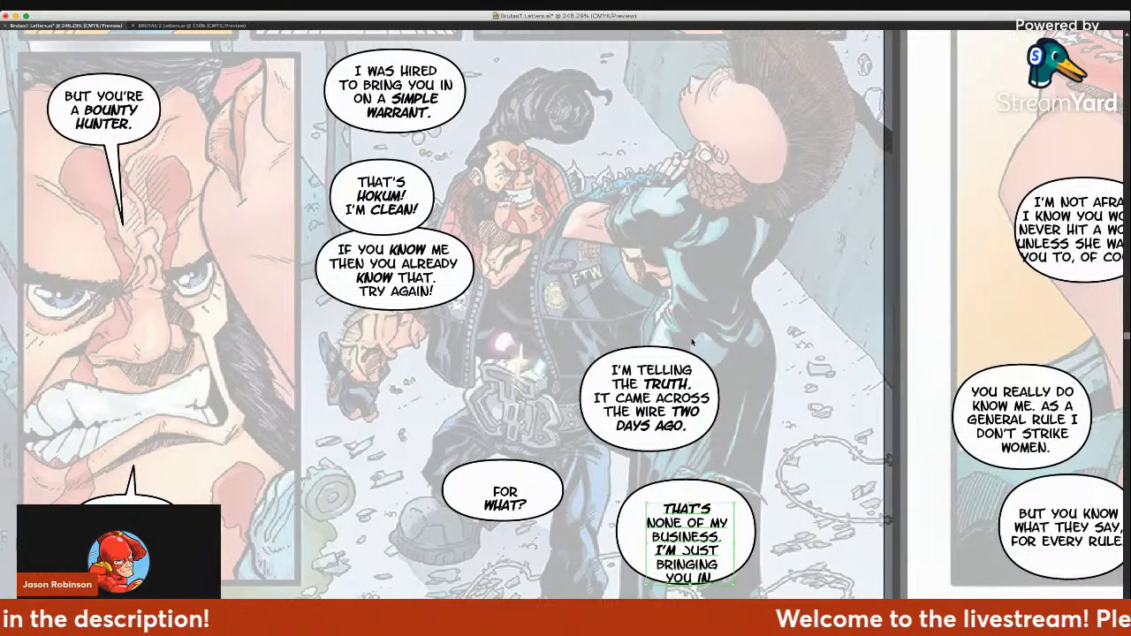
Center the "I'M TELLING THE TRUTH" text and balloon on each other and move them up beside the mohawked figure's back
click(628, 415)
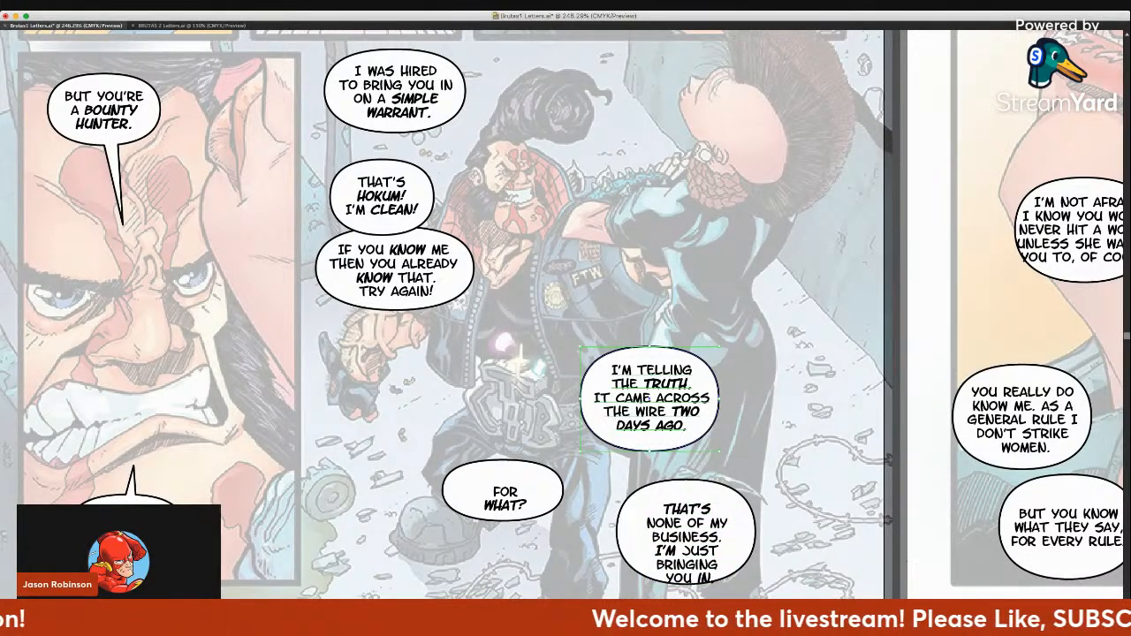
key(F2)
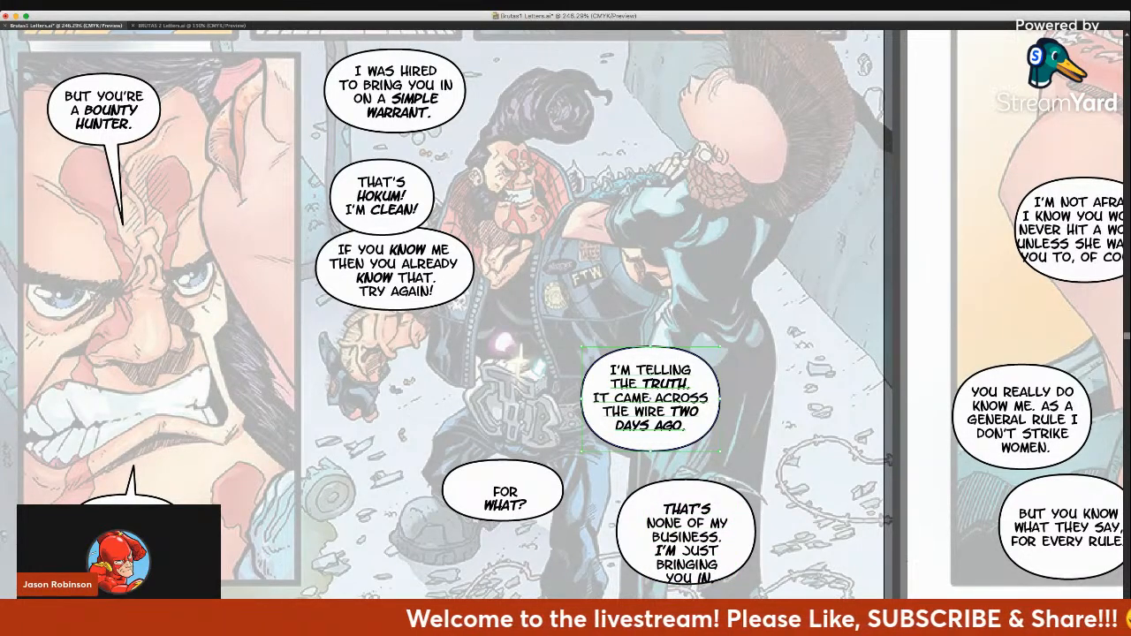
key(F3)
drag(690, 397, 818, 276)
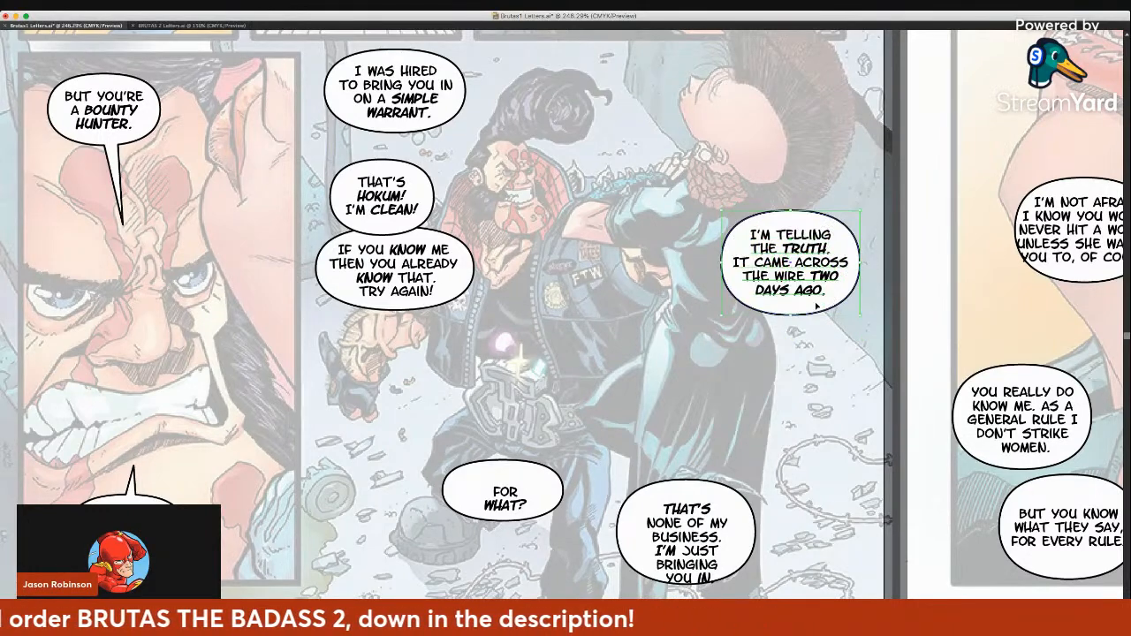
Narrow the "FOR WHAT?" balloon around its text, center the two, and move them up onto the mohawked figure's cape above the business balloon
click(555, 500)
drag(563, 490, 541, 490)
click(535, 307)
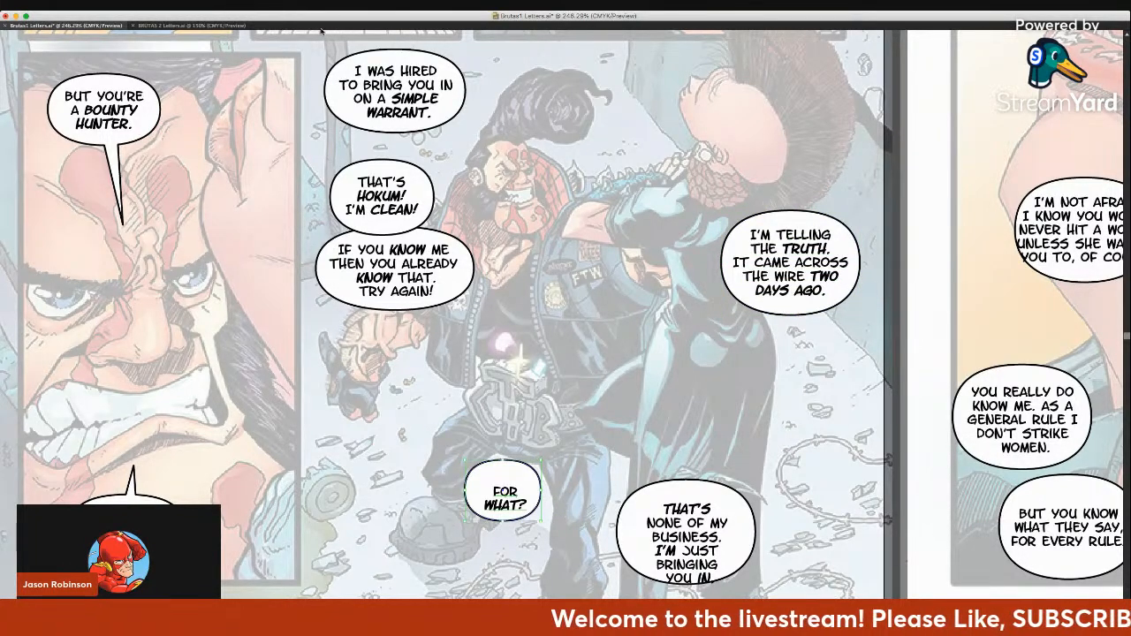
click(349, 7)
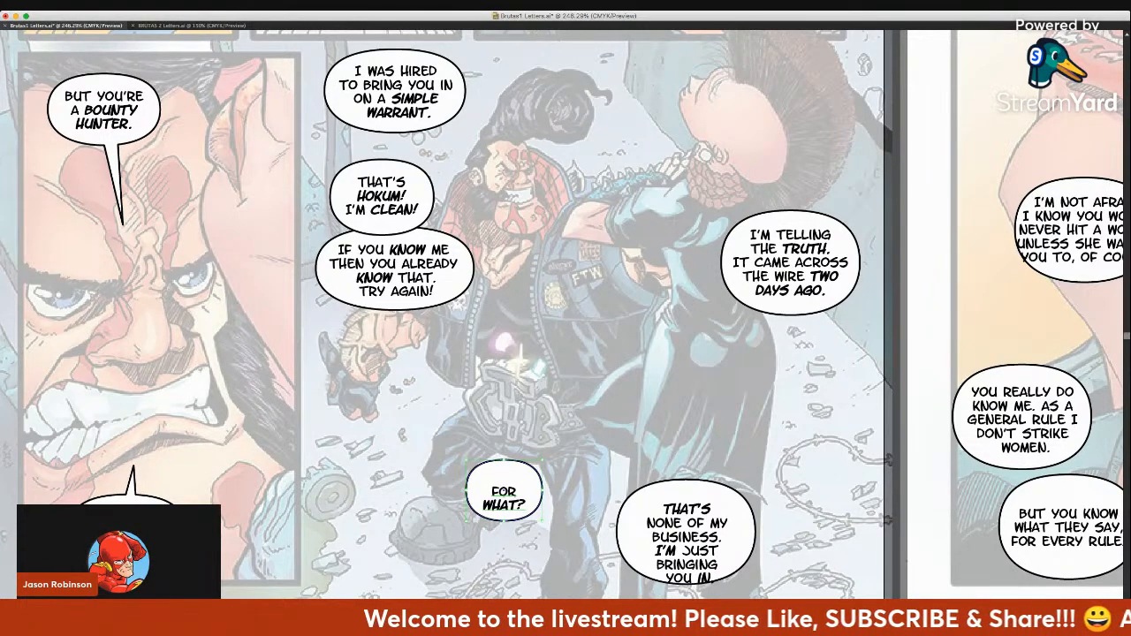
click(356, 7)
drag(516, 501, 672, 424)
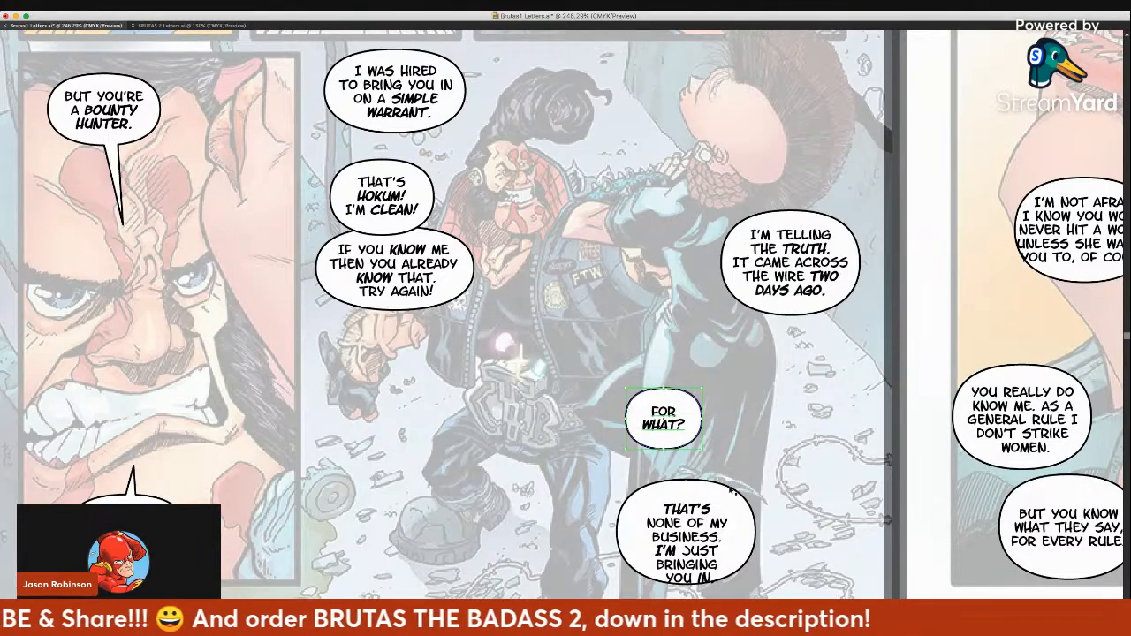
Move the business dialogue beneath "FOR WHAT?", narrow and lengthen its balloon to enclose all six lines, and center text and balloon on each other
drag(686, 547, 629, 547)
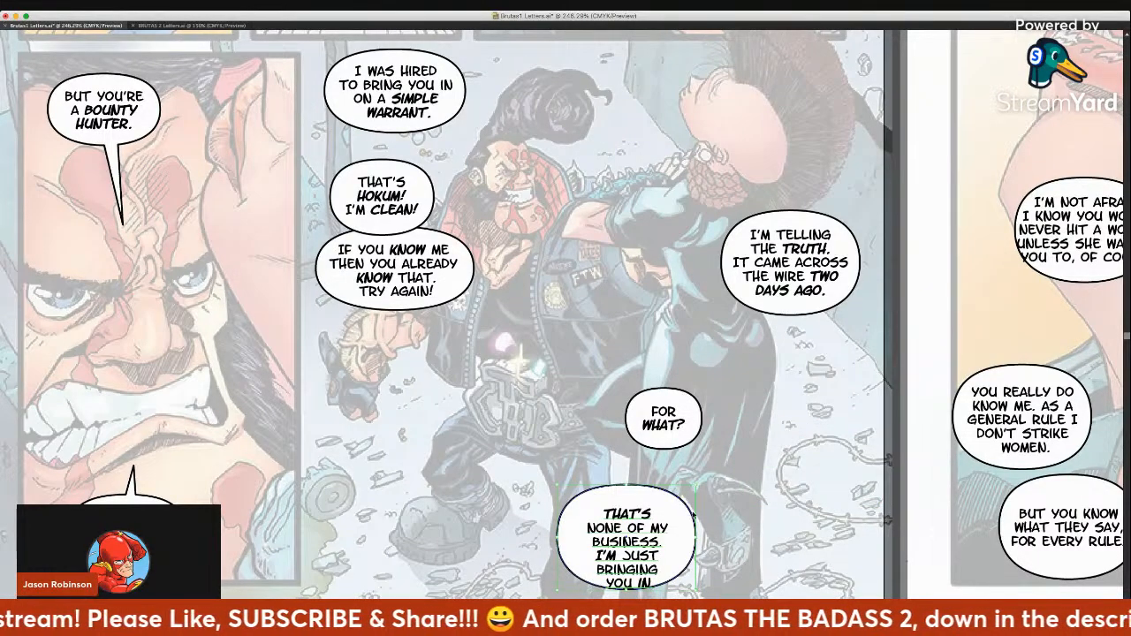
click(700, 519)
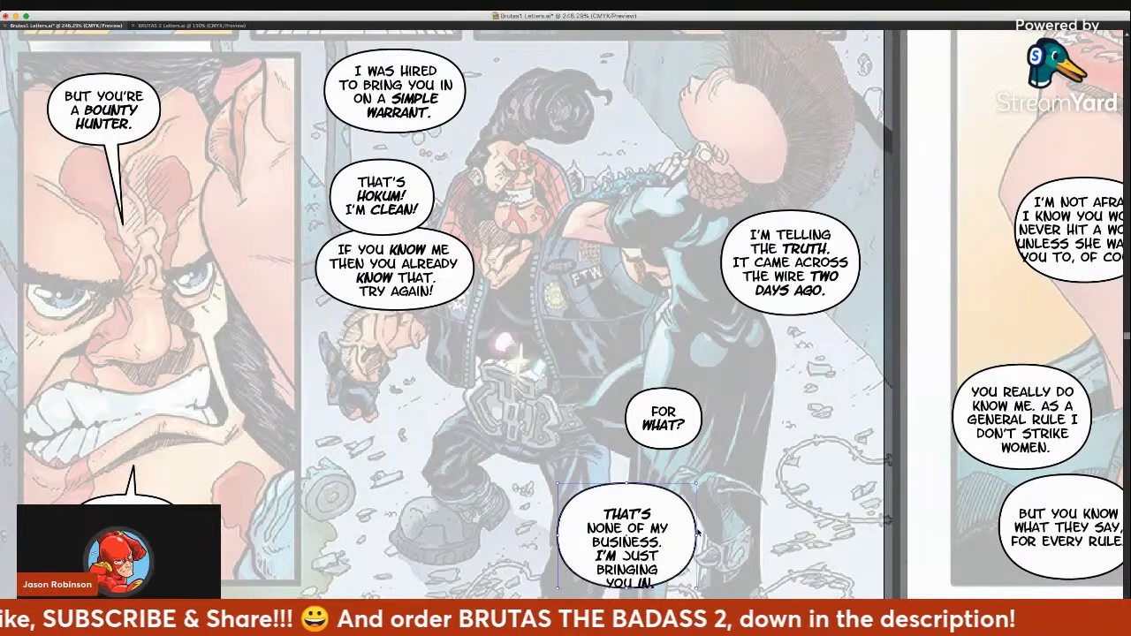
drag(682, 538, 685, 538)
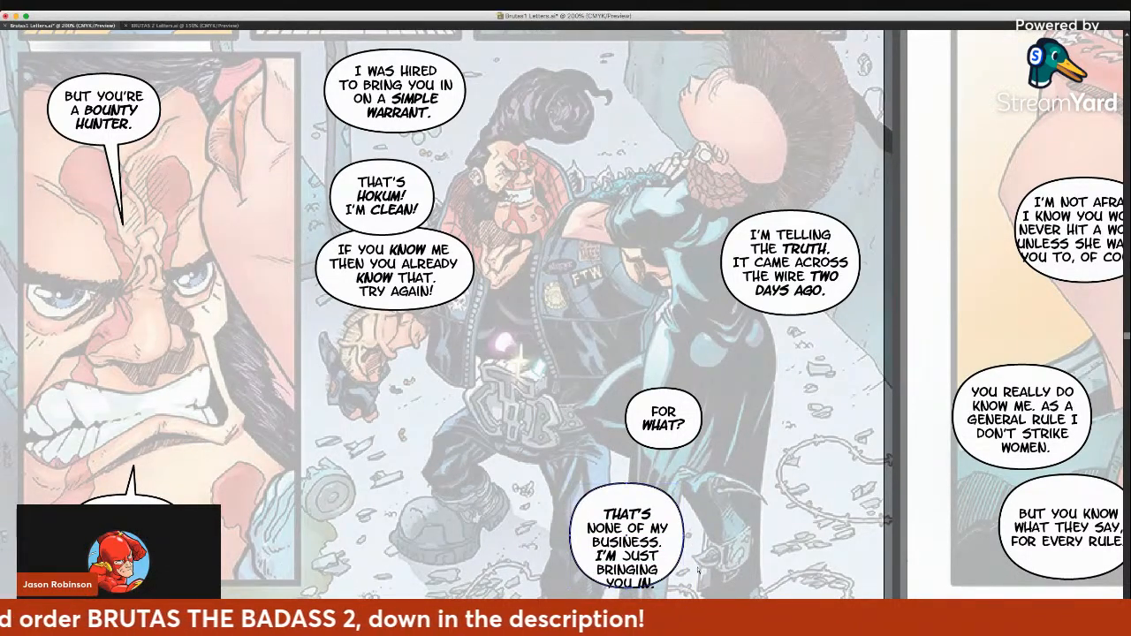
key(super+minus)
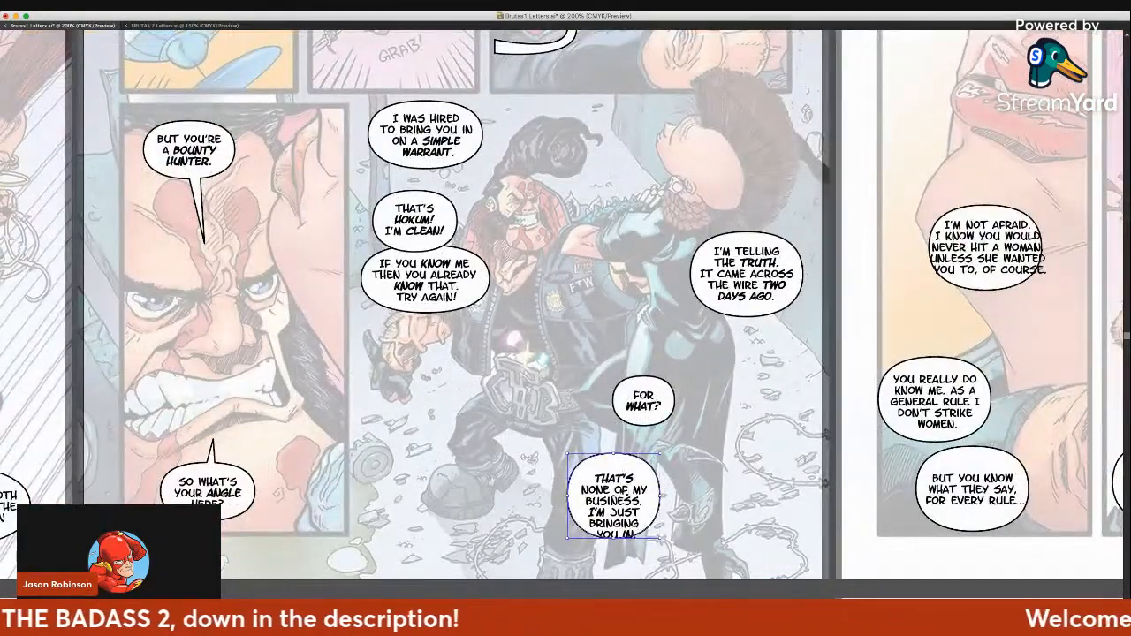
drag(614, 538, 614, 546)
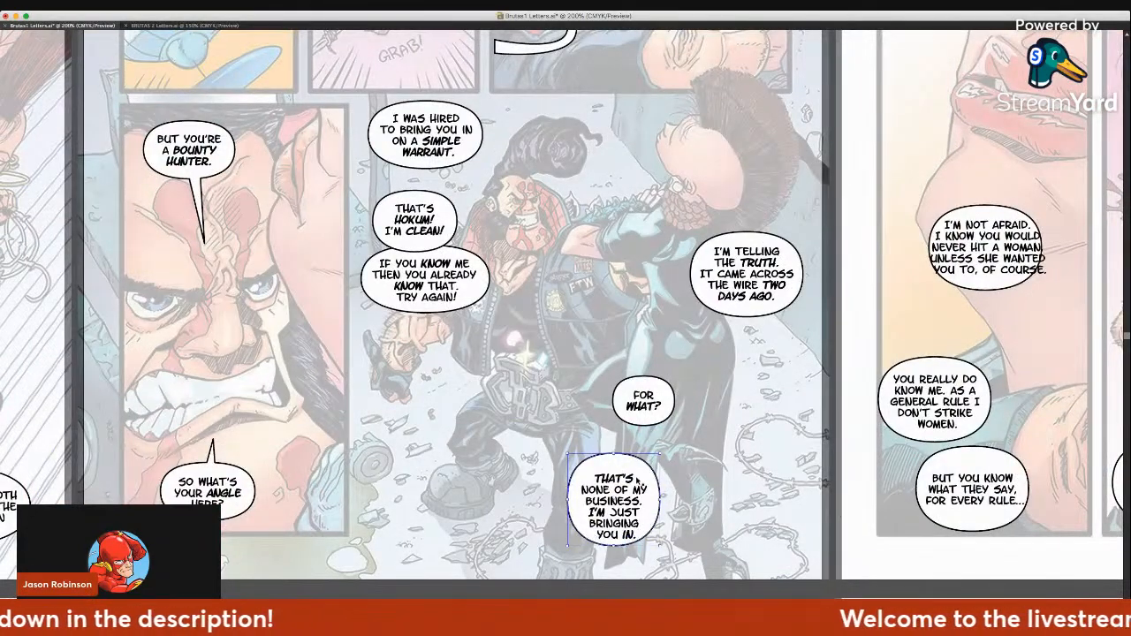
shift+click(622, 507)
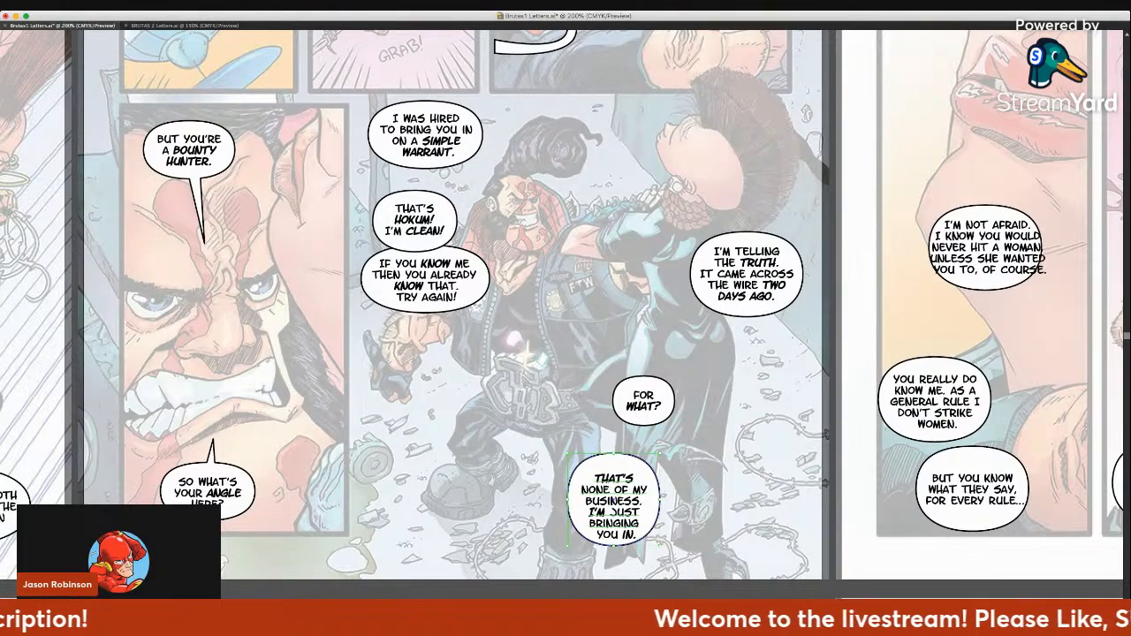
click(357, 7)
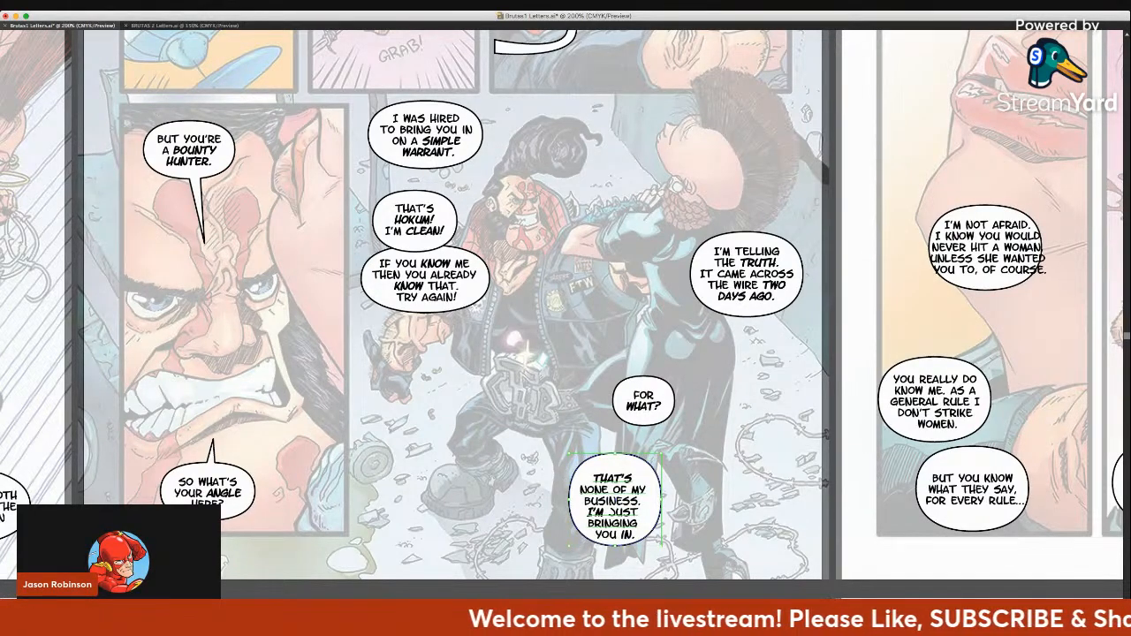
click(396, 7)
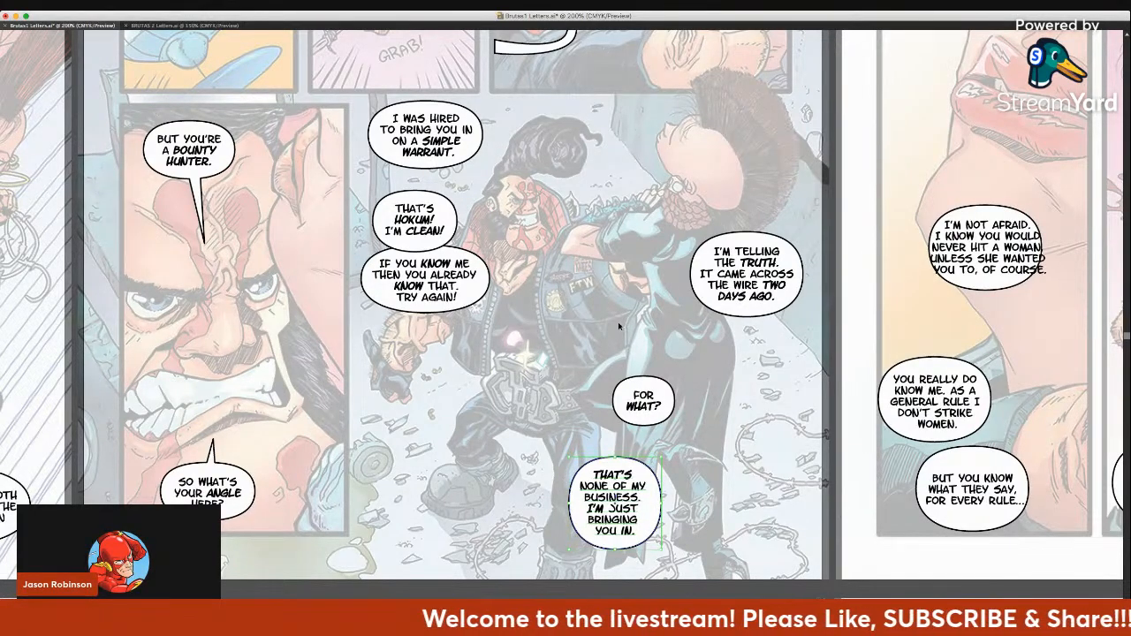
Tighten the sides of the business dialogue's balloon and fine-tune its height around the text
click(671, 515)
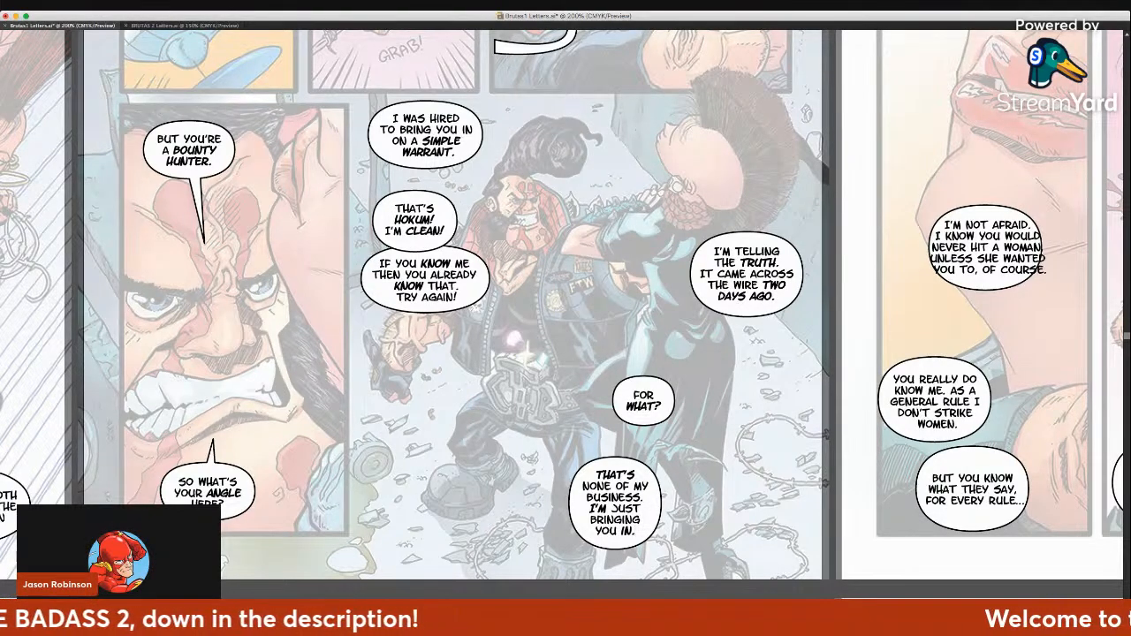
click(610, 472)
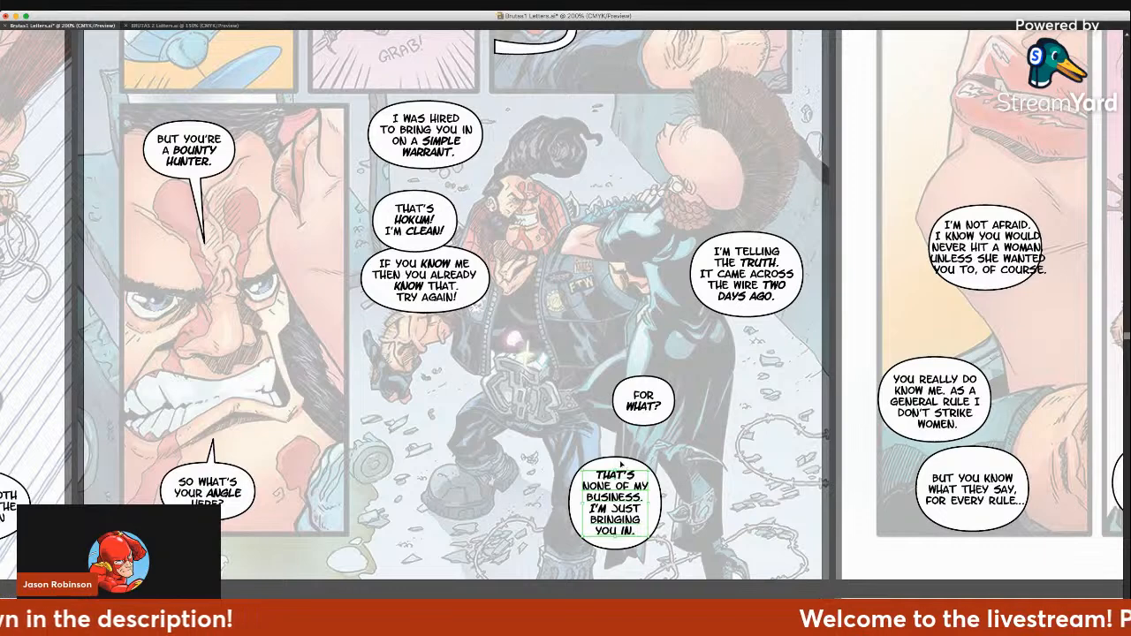
click(621, 463)
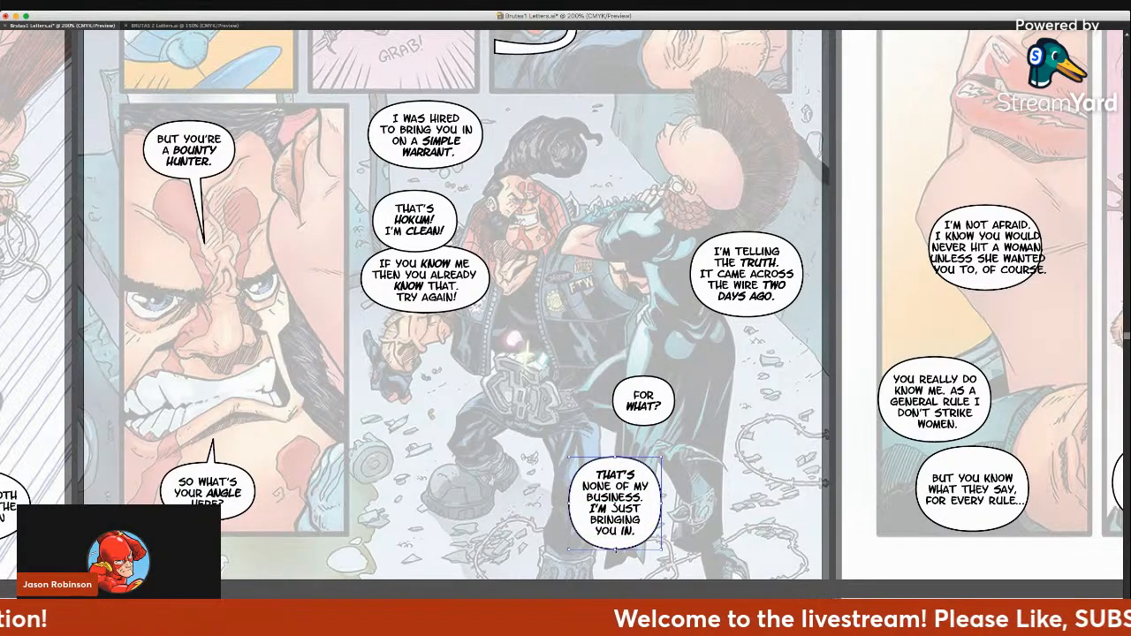
drag(616, 549, 616, 547)
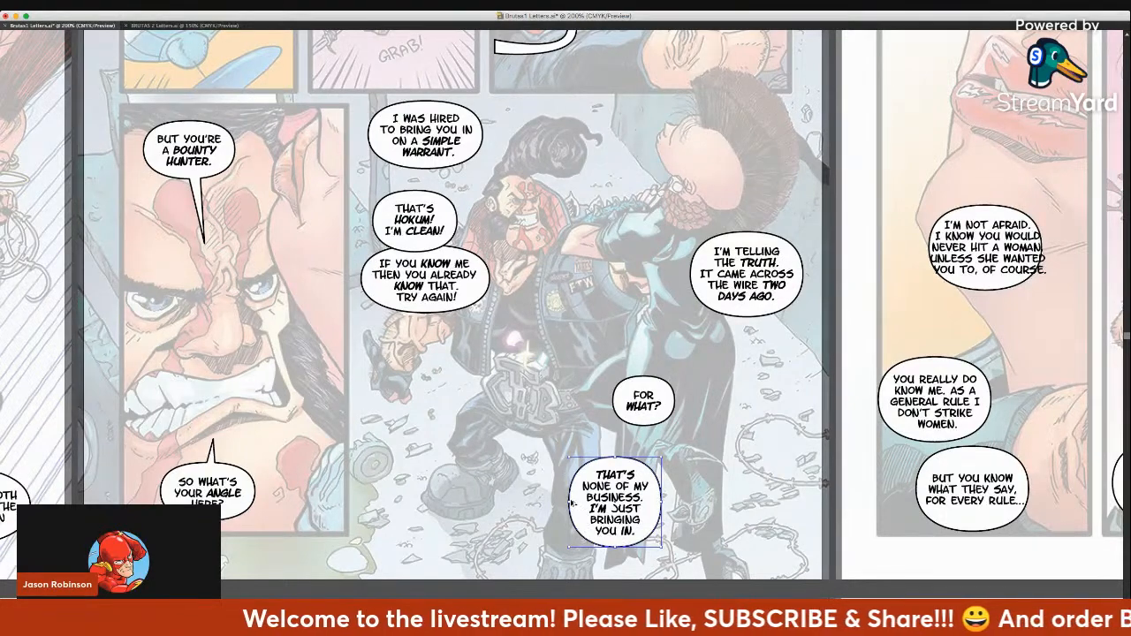
drag(570, 503, 573, 503)
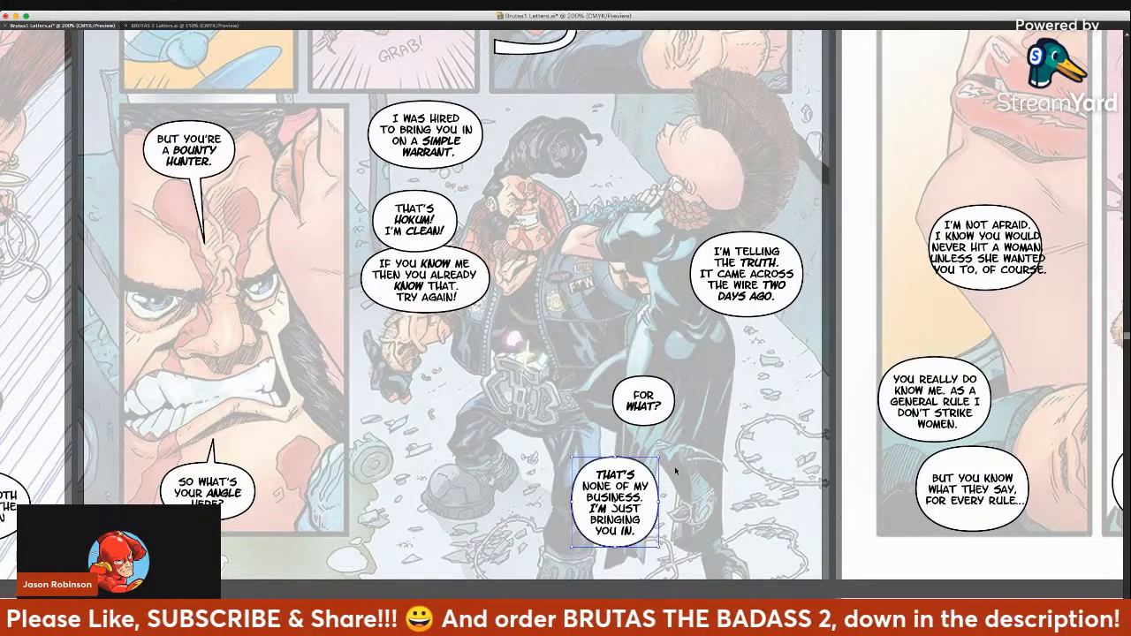
drag(615, 547, 615, 548)
click(675, 527)
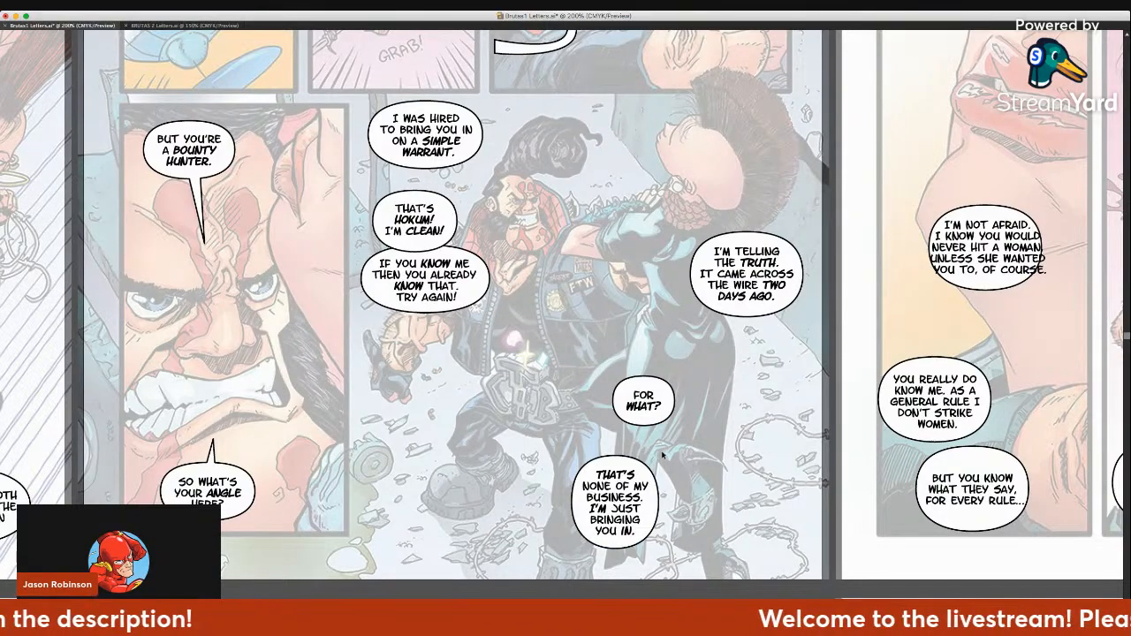
Reposition the business text and balloon diagonally below the "FOR WHAT?" balloon, on its right side
drag(647, 485, 796, 478)
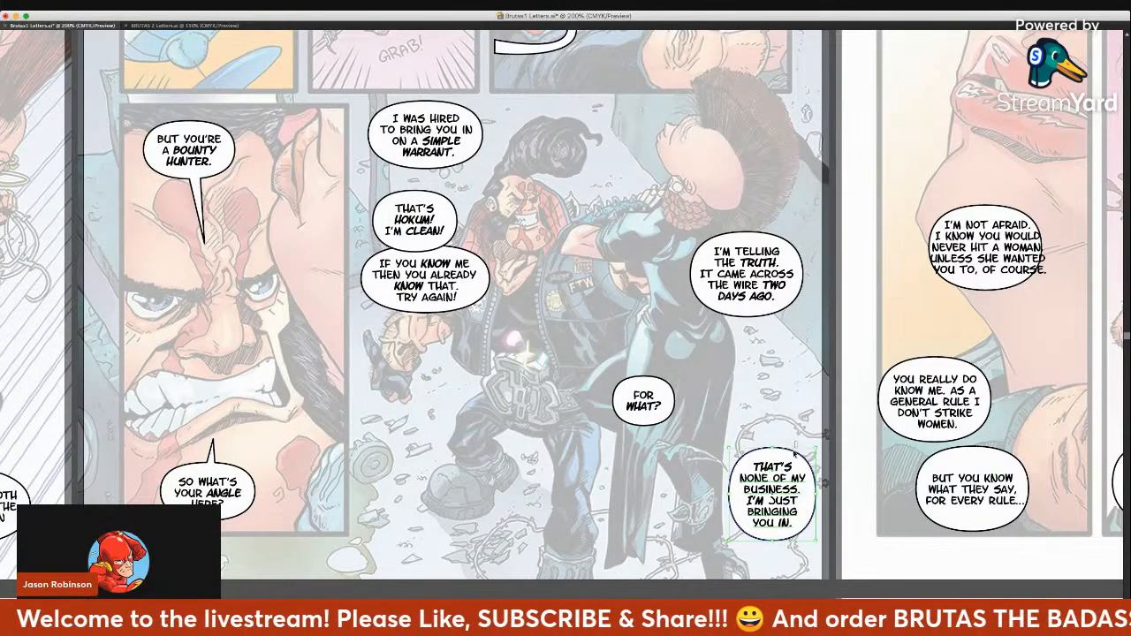
drag(783, 488, 740, 466)
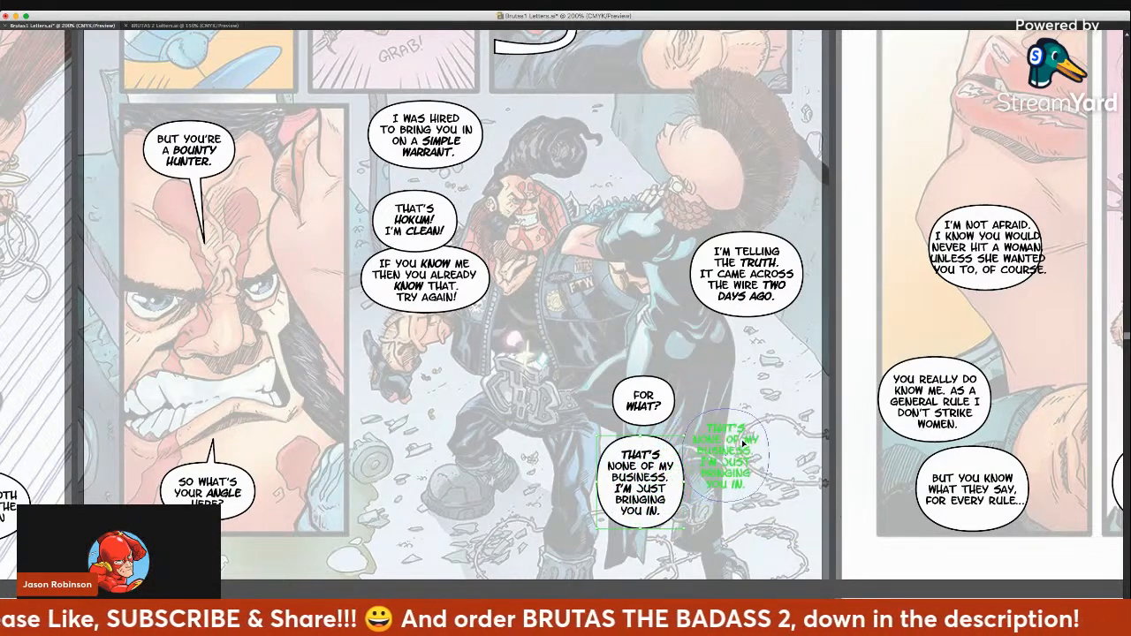
drag(742, 422, 749, 452)
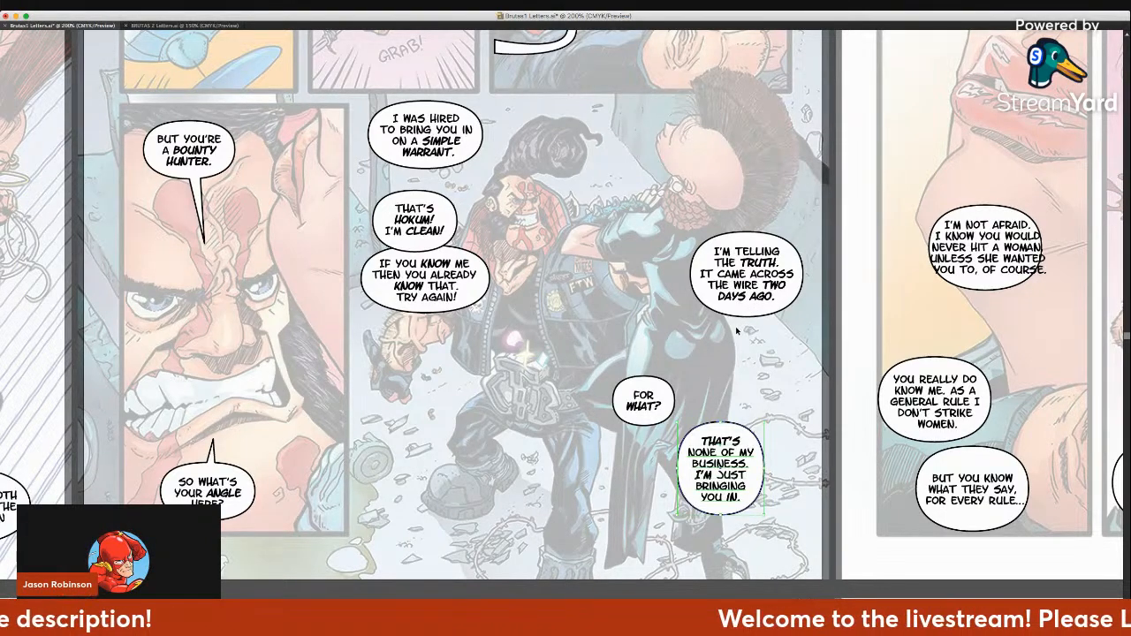
Lower the "I WAS HIRED" text and balloon slightly and draw a wavy tail from its right edge toward the mohawked figure's mouth
drag(440, 138, 435, 152)
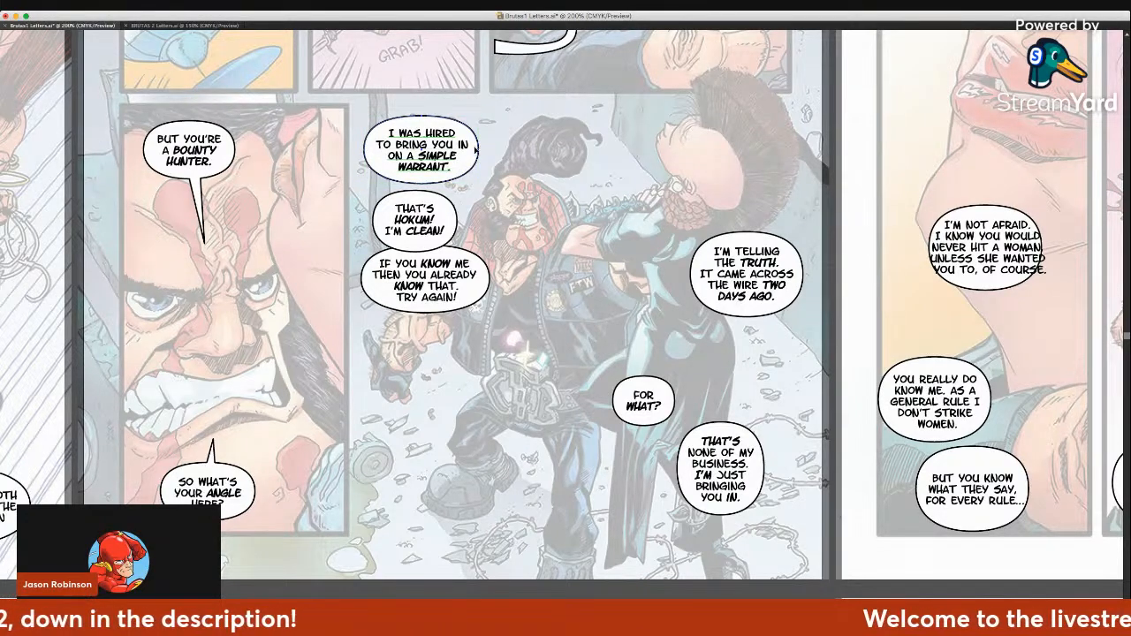
click(480, 150)
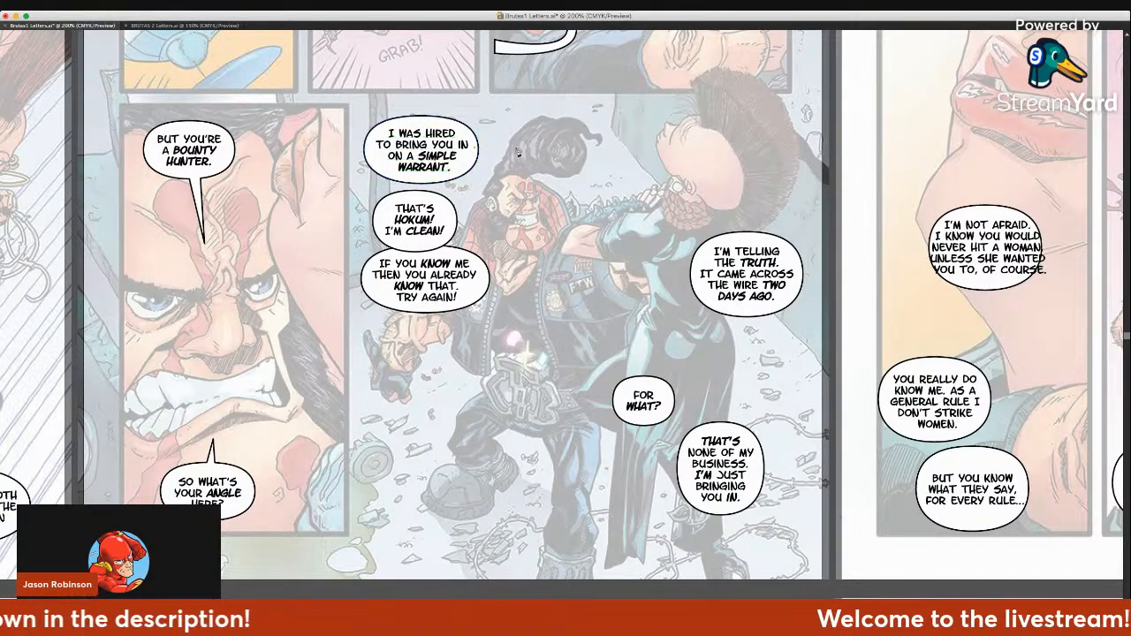
click(613, 141)
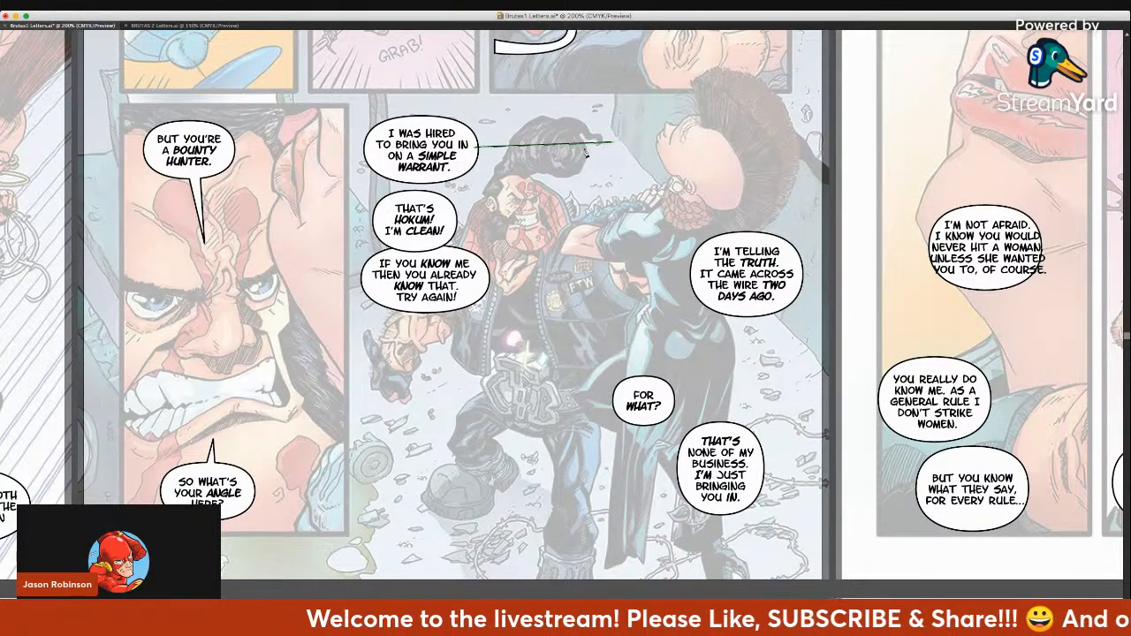
click(478, 151)
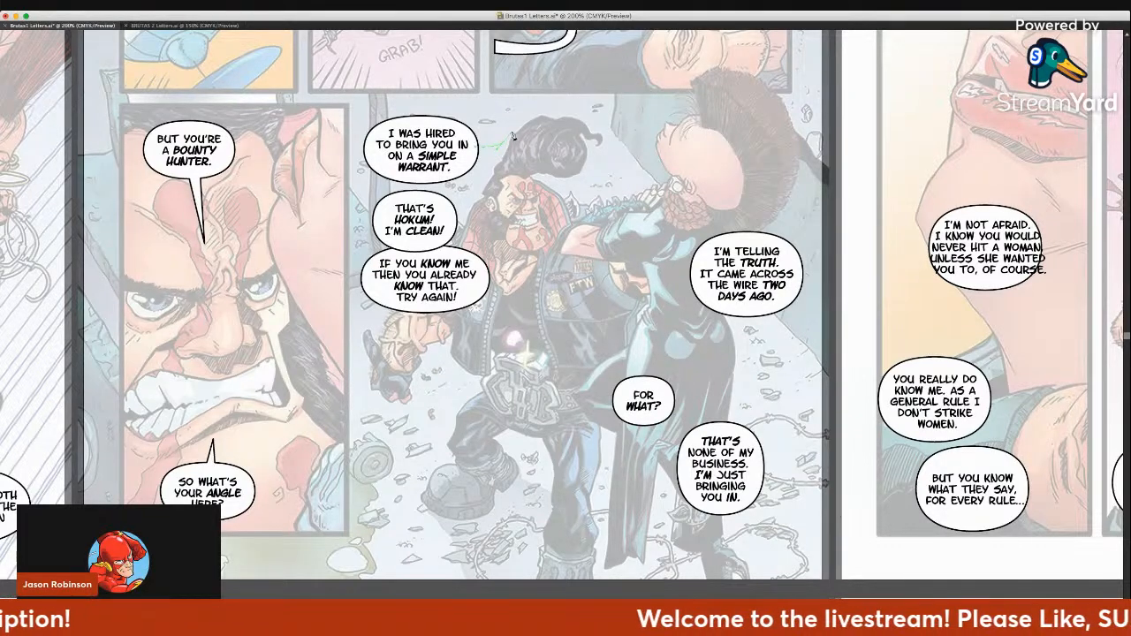
mouse_move(513, 136)
mouse_down()
mouse_move(506, 141)
mouse_move(564, 133)
mouse_move(602, 147)
mouse_up()
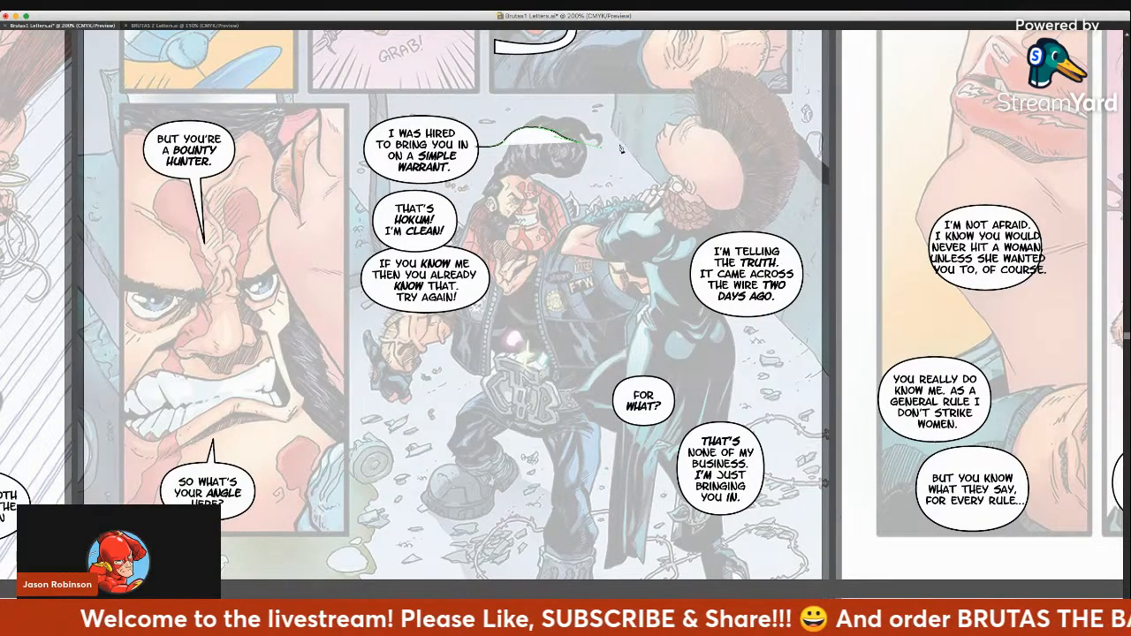
click(620, 146)
drag(576, 149, 530, 136)
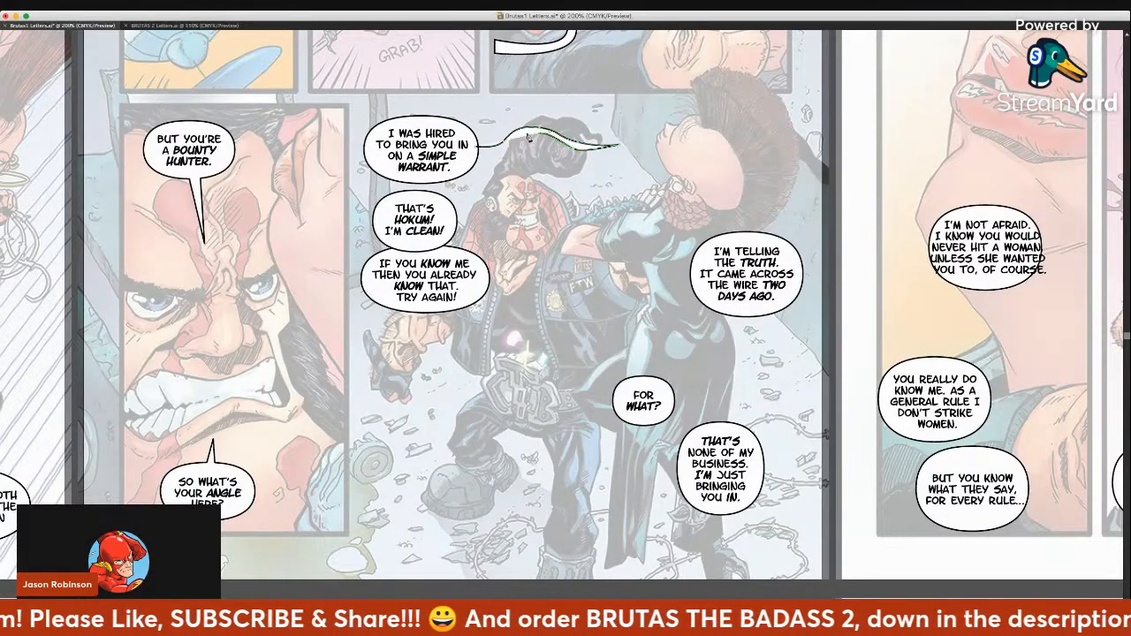
click(477, 157)
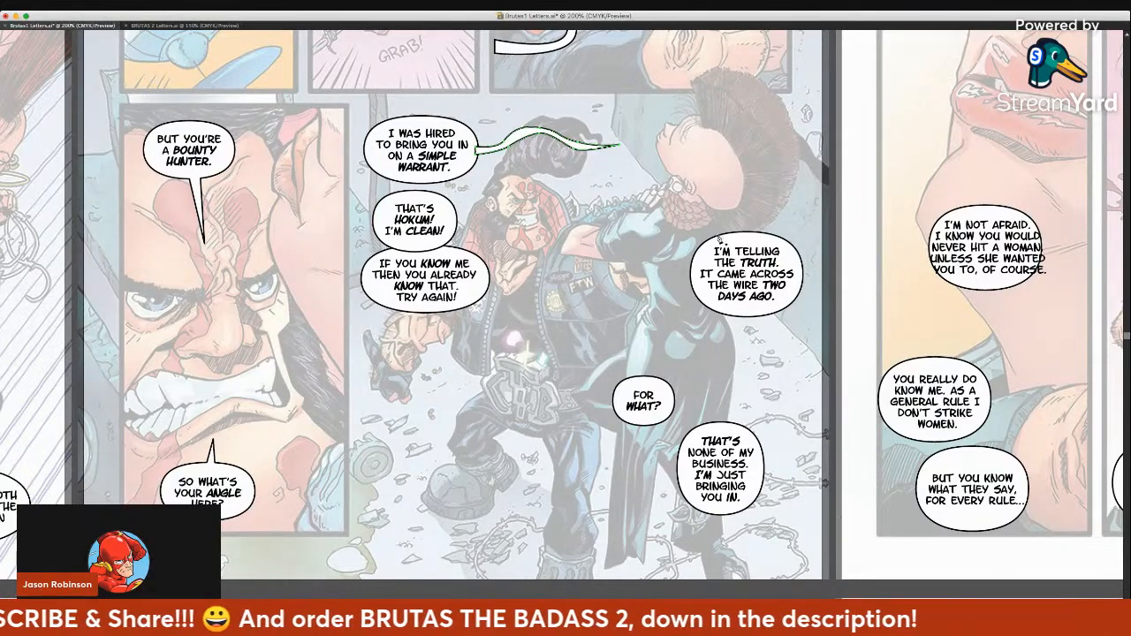
Draw a curved tail from the left side of the "I'M TELLING THE TRUTH" balloon toward the mohawked figure's mouth and refine its tip
click(657, 230)
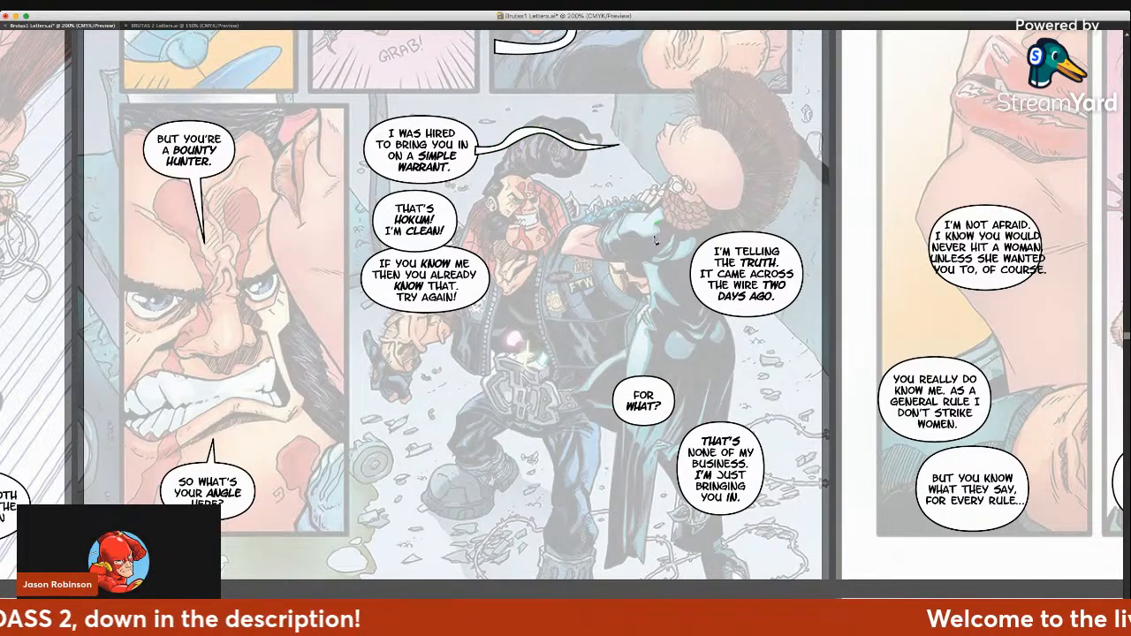
key(super+z)
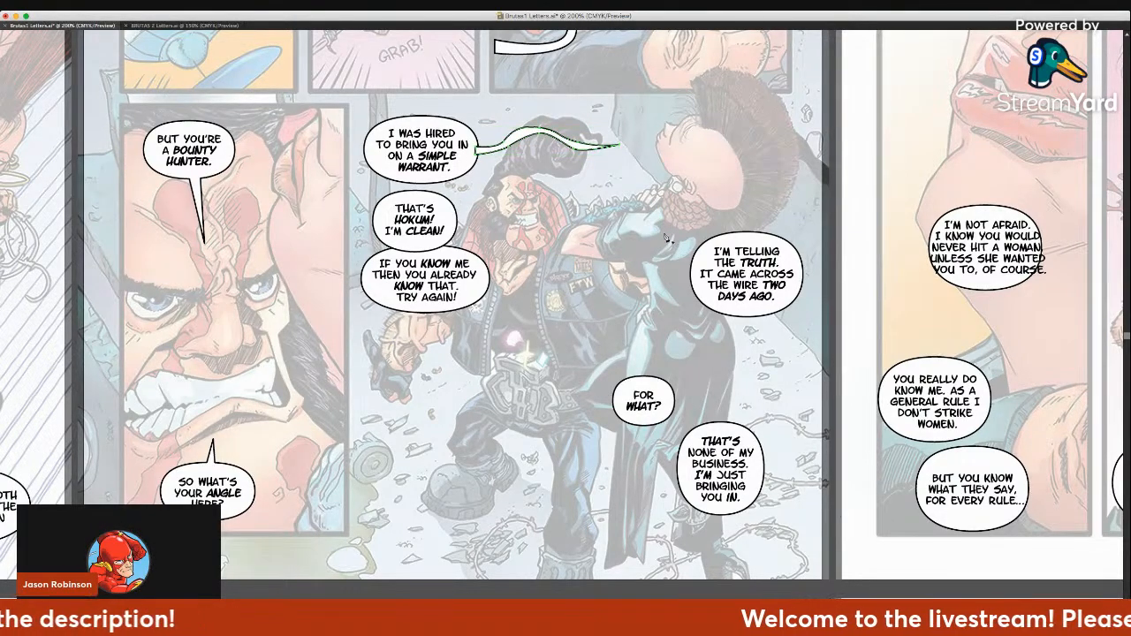
super+click(656, 226)
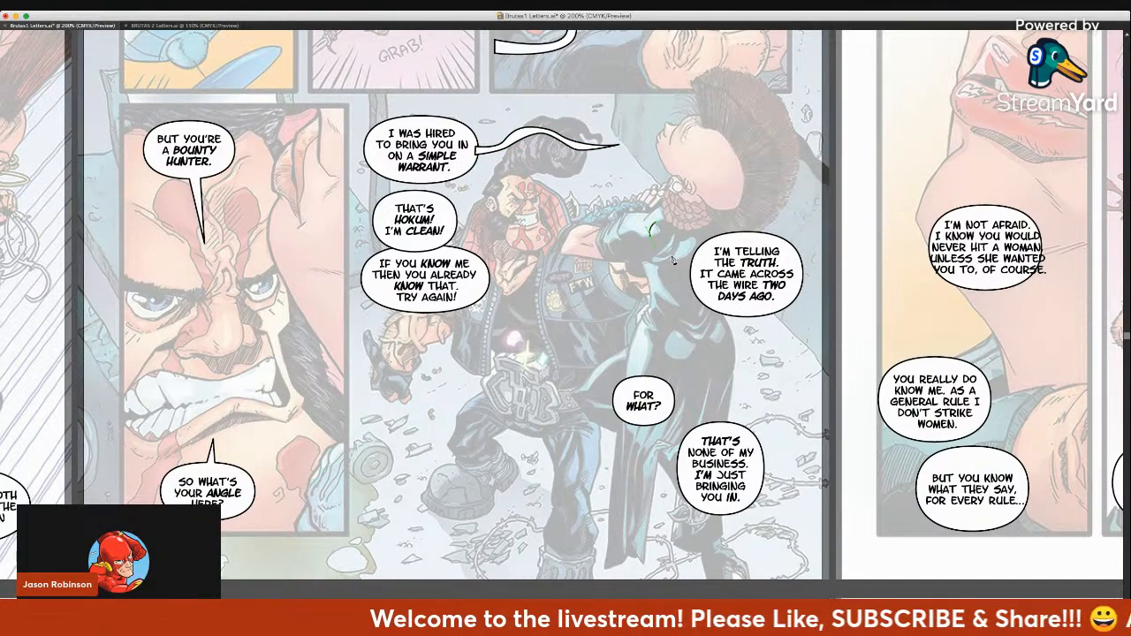
drag(683, 259, 683, 259)
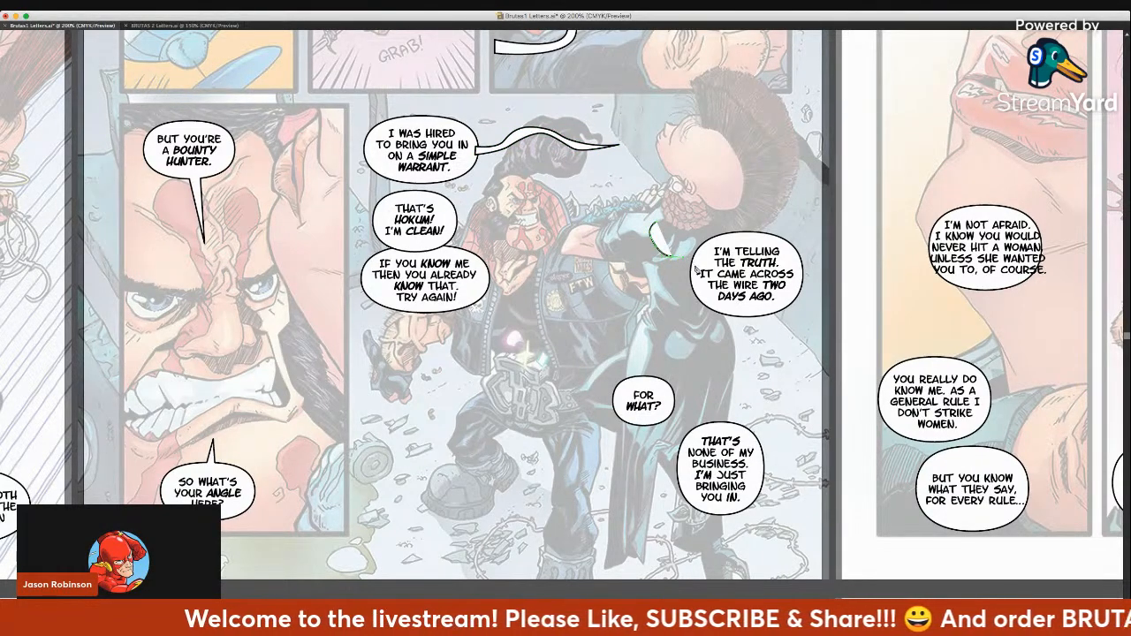
click(694, 266)
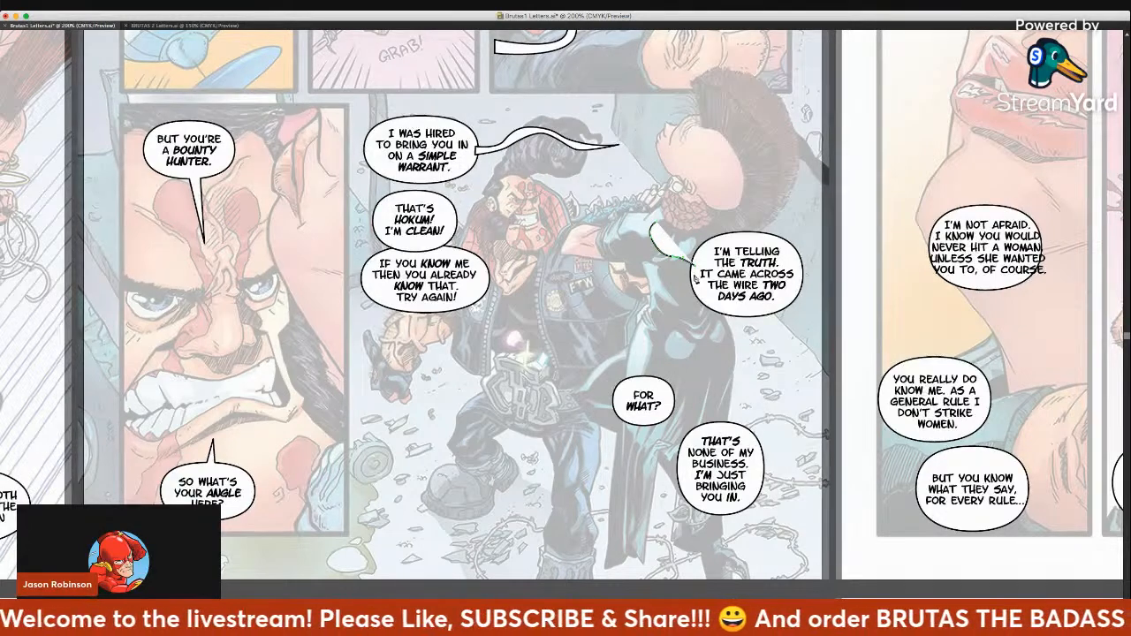
click(671, 263)
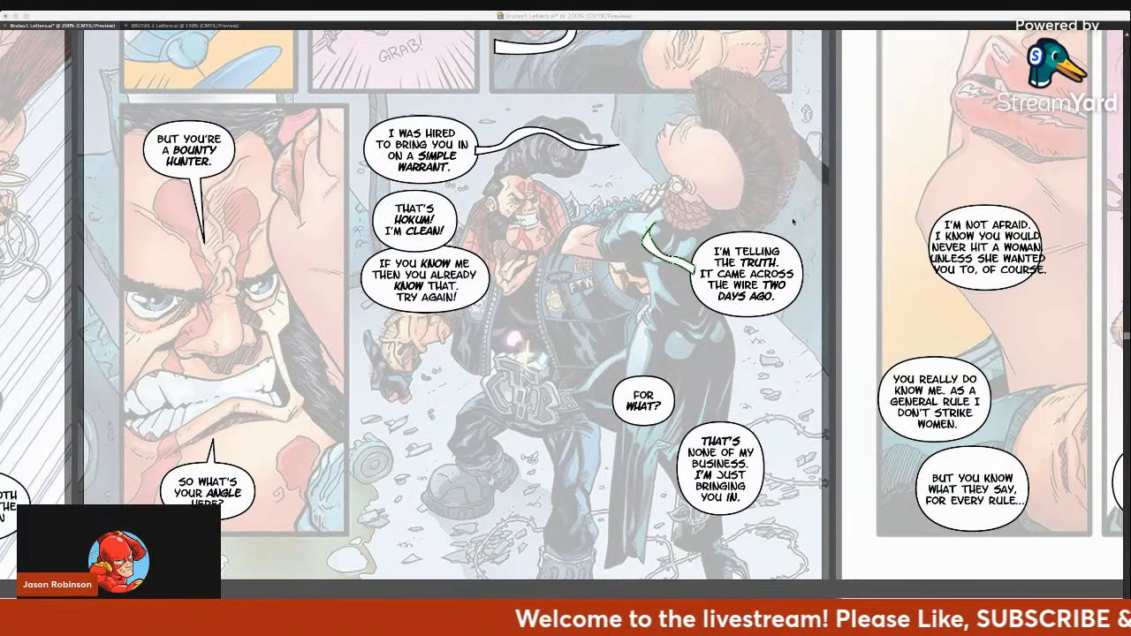
click(764, 212)
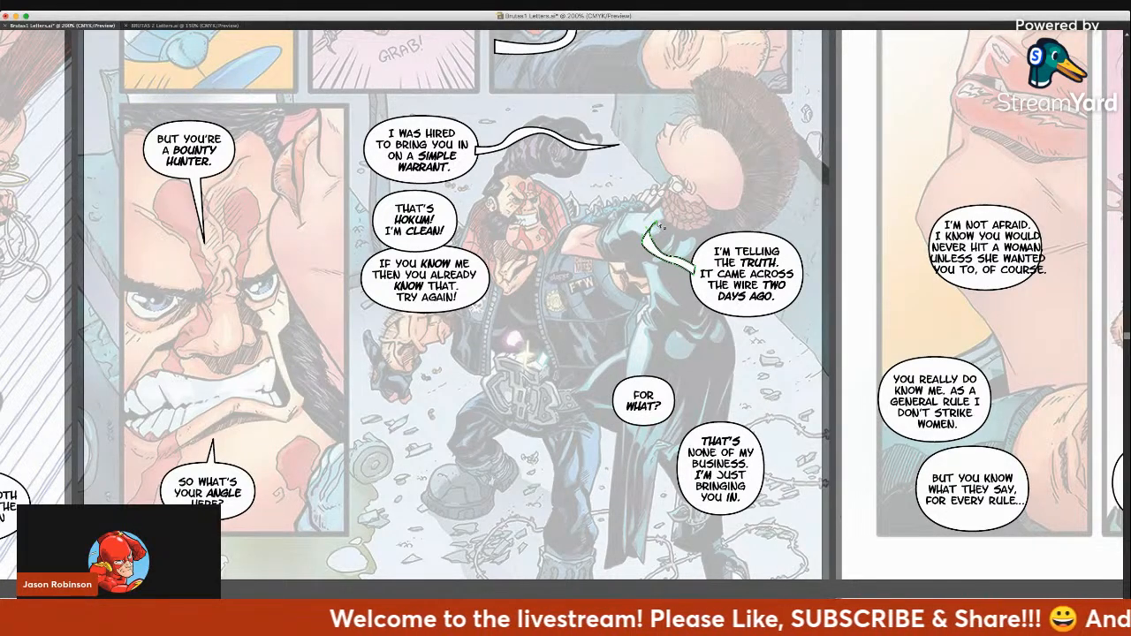
drag(656, 223, 652, 248)
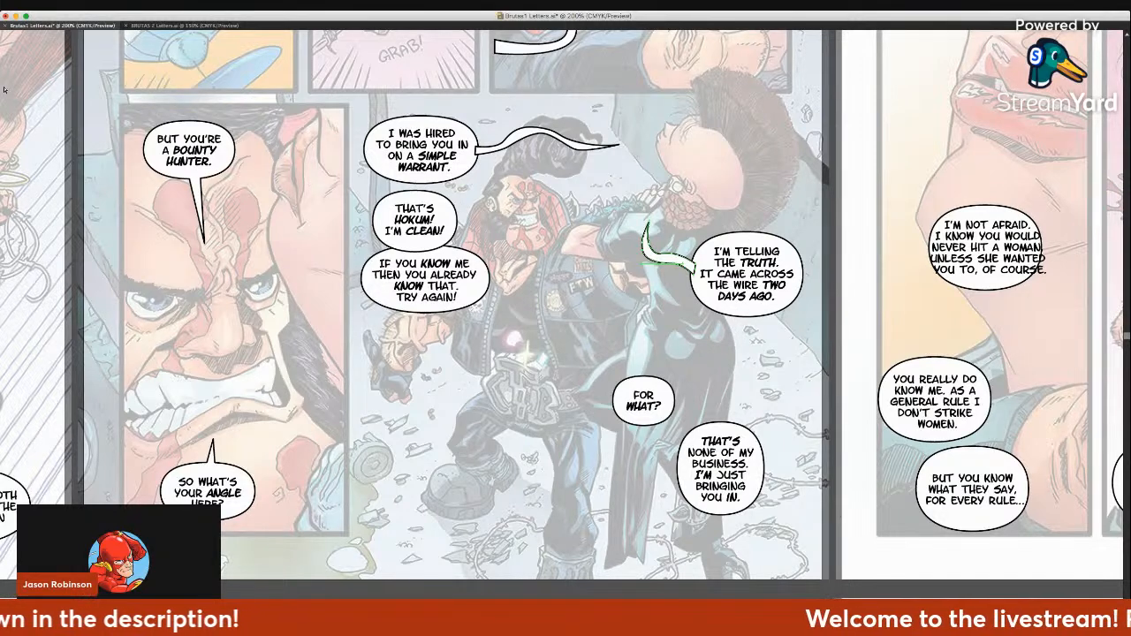
Draw a straight, narrow connector linking the "TRY AGAIN!" balloon to the "FOR WHAT?" balloon
click(471, 300)
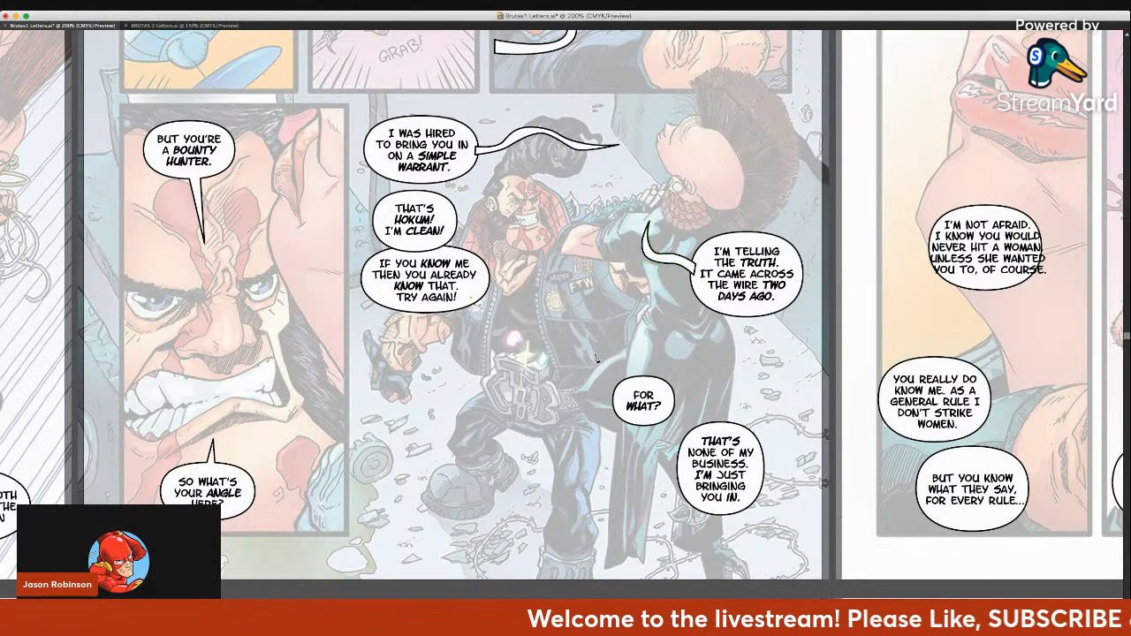
click(617, 396)
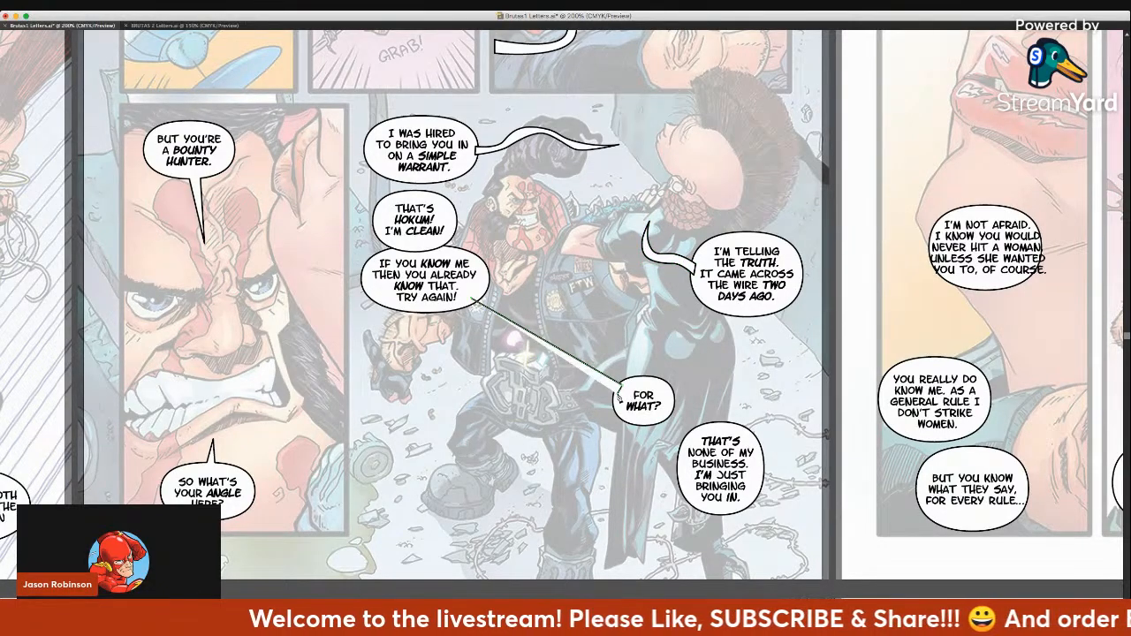
click(471, 299)
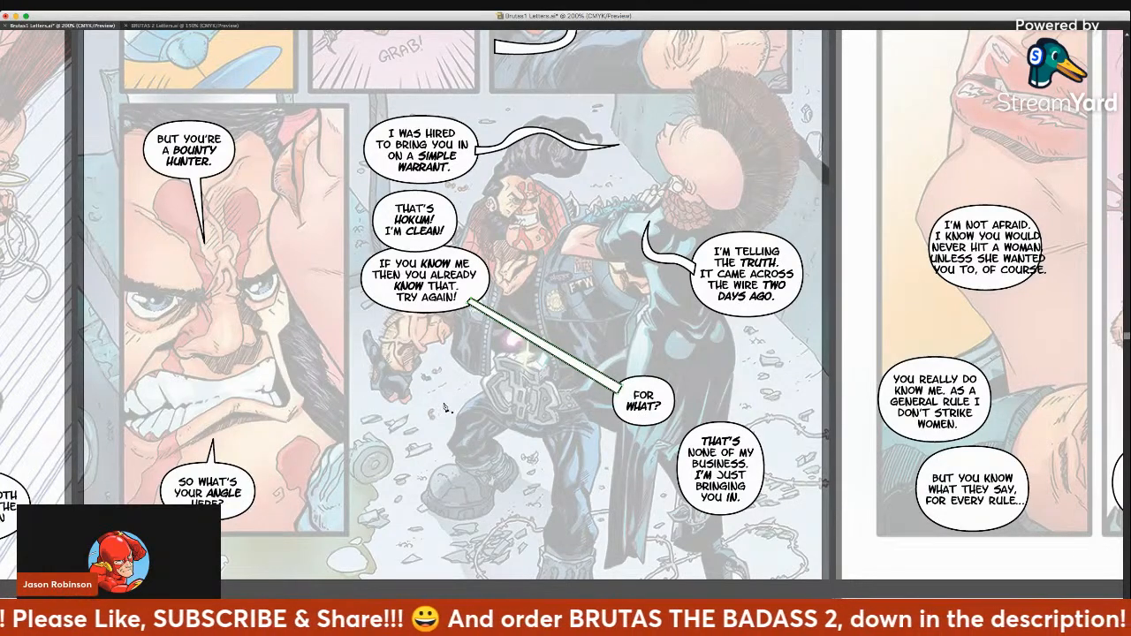
Draw a curved connector from the bottom of the "I'M TELLING THE TRUTH" balloon to the business balloon and smooth its right edge
click(749, 345)
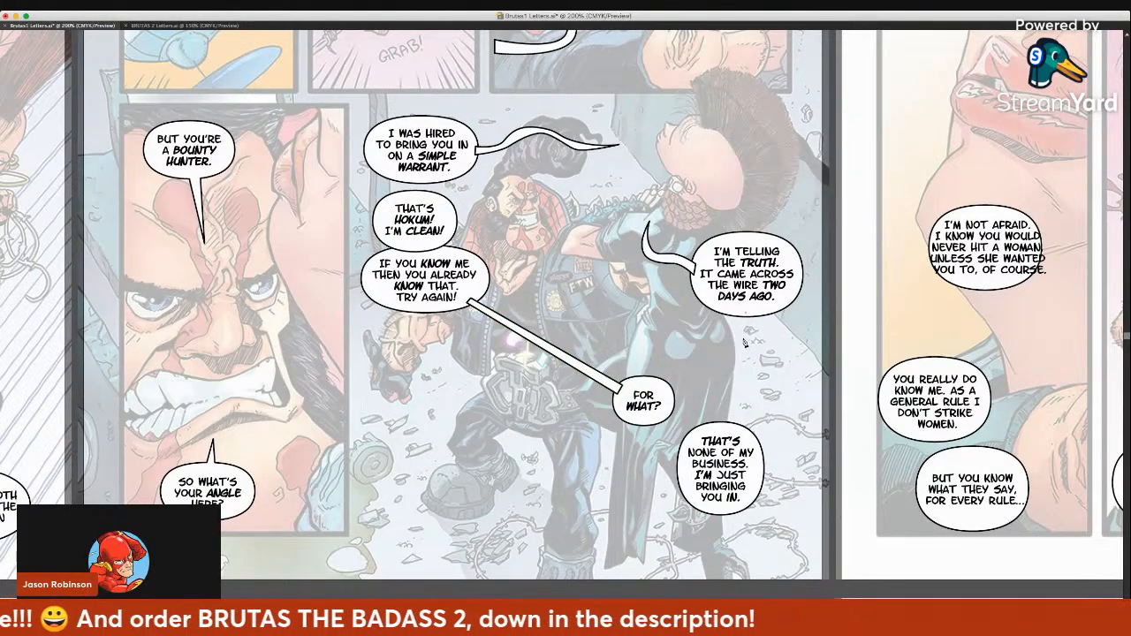
drag(746, 355, 757, 394)
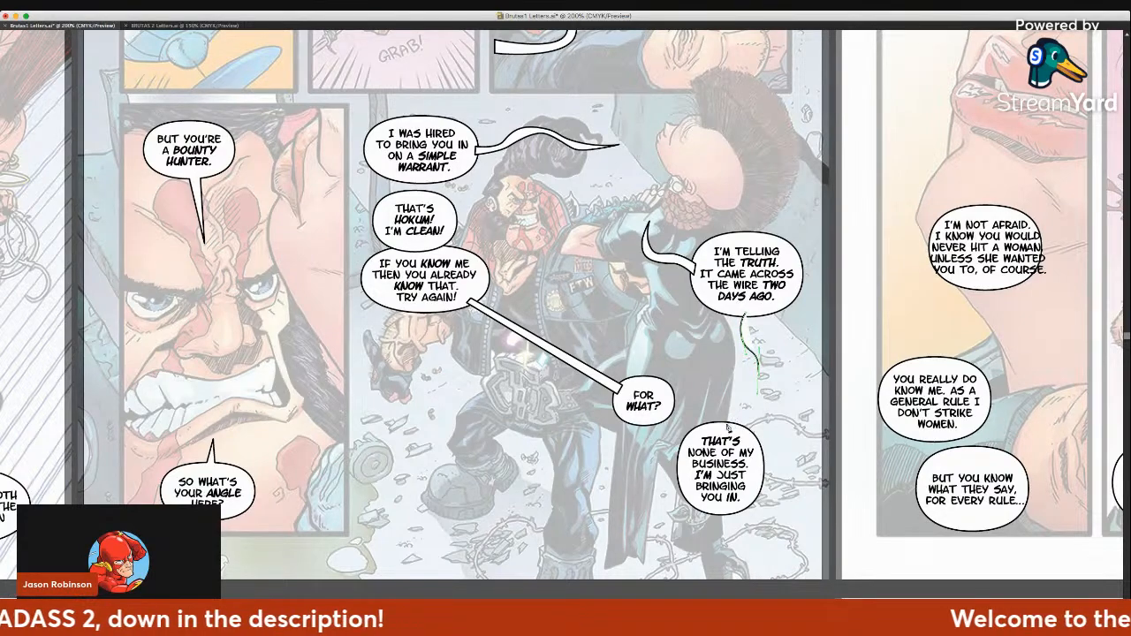
click(731, 428)
drag(733, 428, 739, 434)
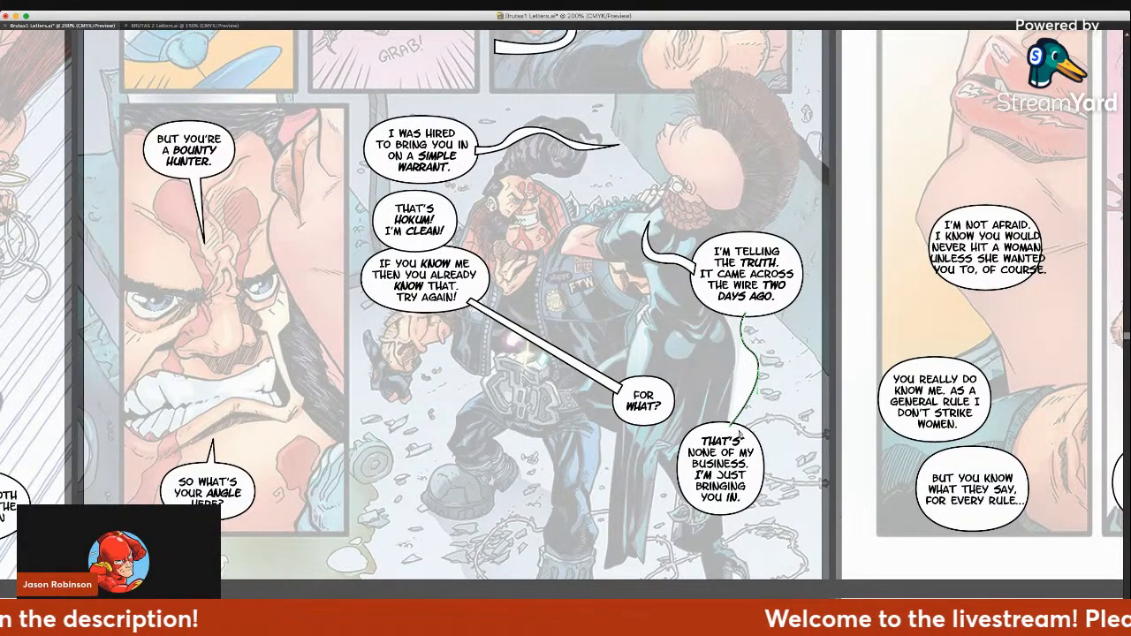
key(v)
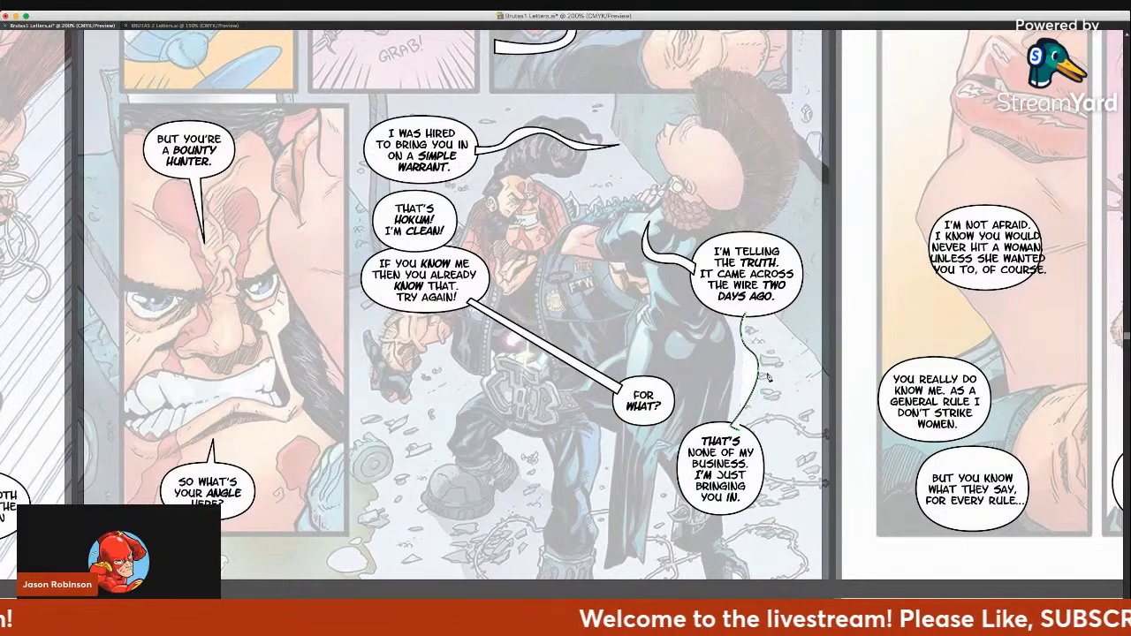
click(766, 372)
drag(766, 366, 745, 332)
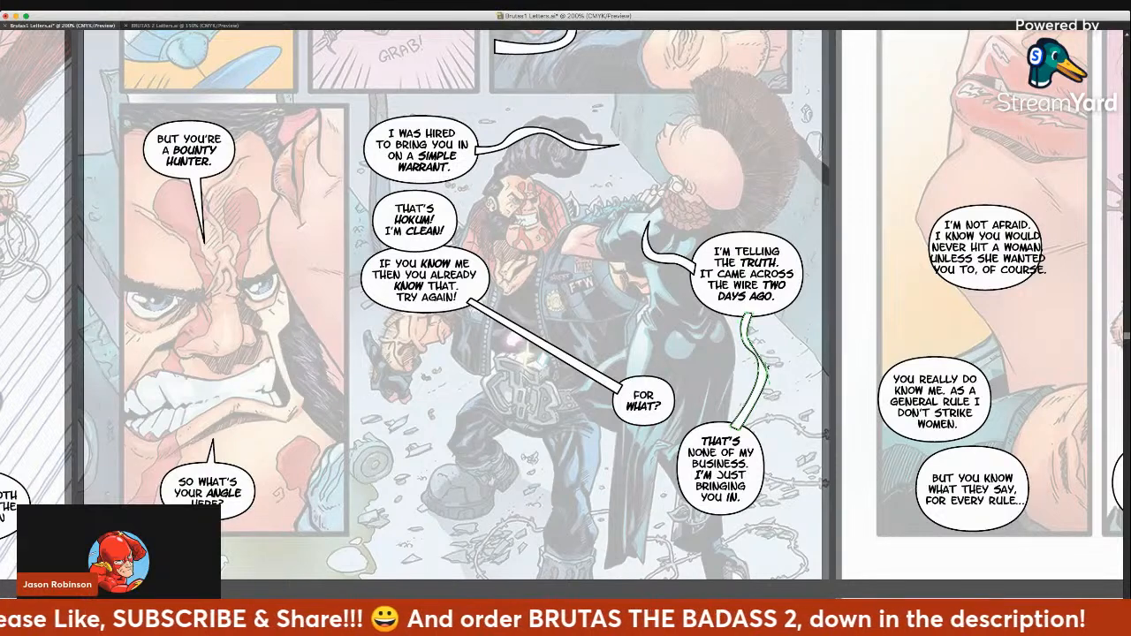
drag(766, 363, 767, 399)
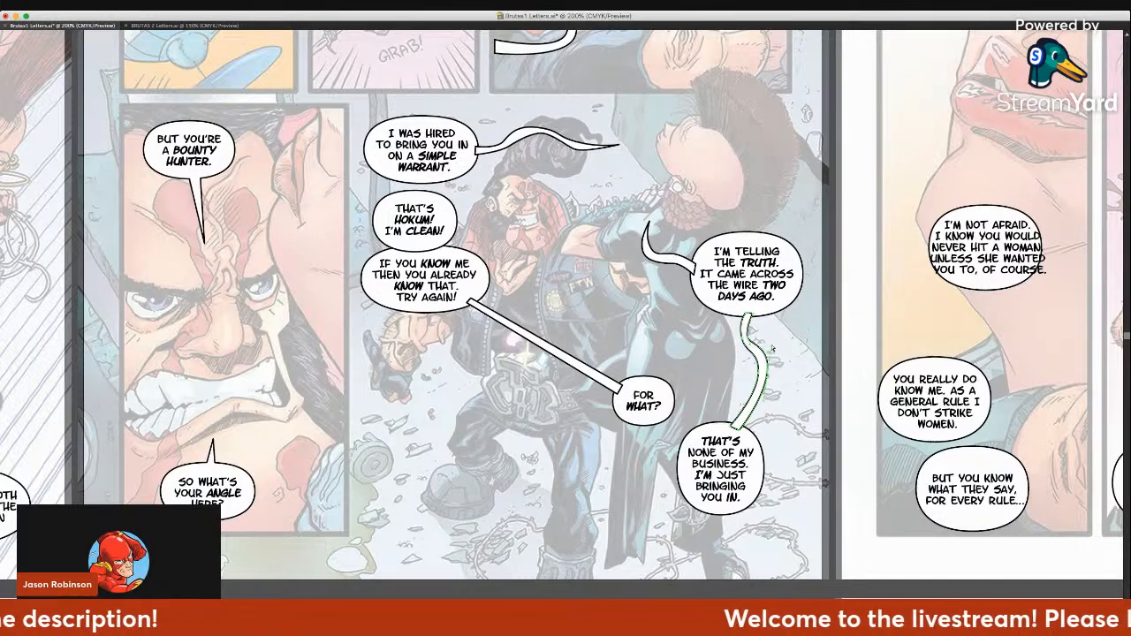
drag(771, 346, 769, 355)
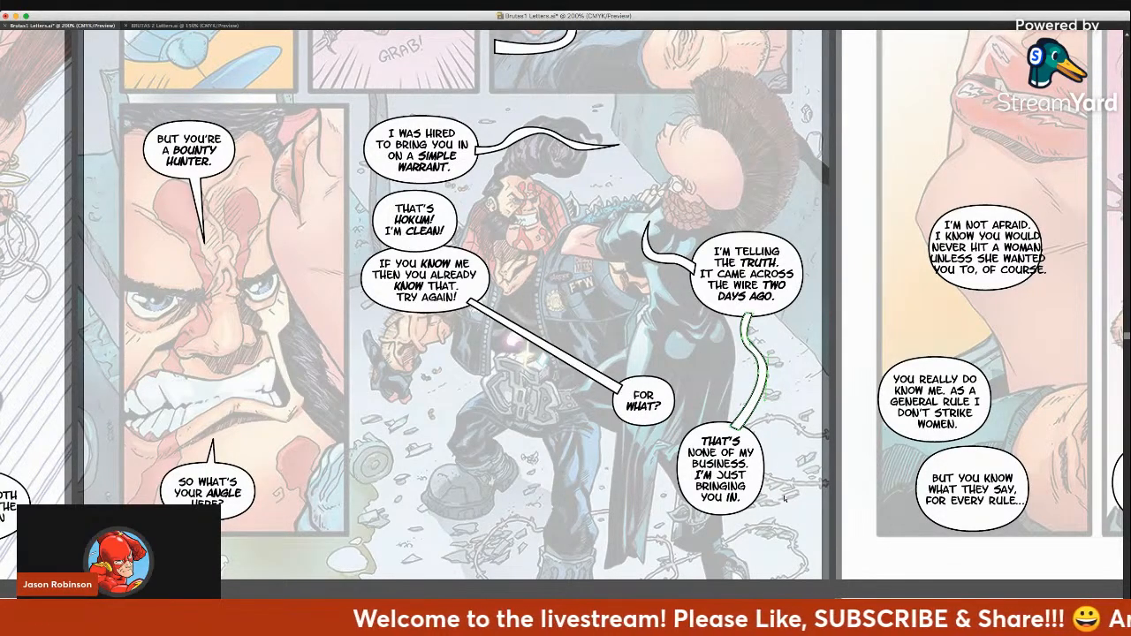
click(695, 272)
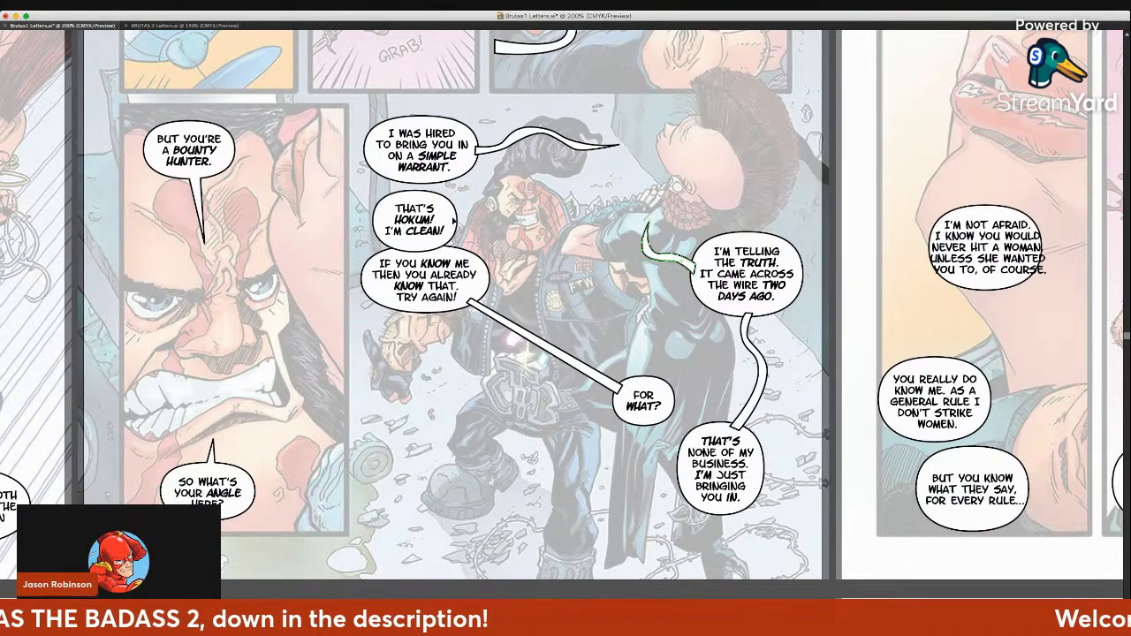
Draw a short pointed tail from the right edge of the "THAT'S HOKUM!" balloon toward the dark-haired figure's mouth
click(478, 226)
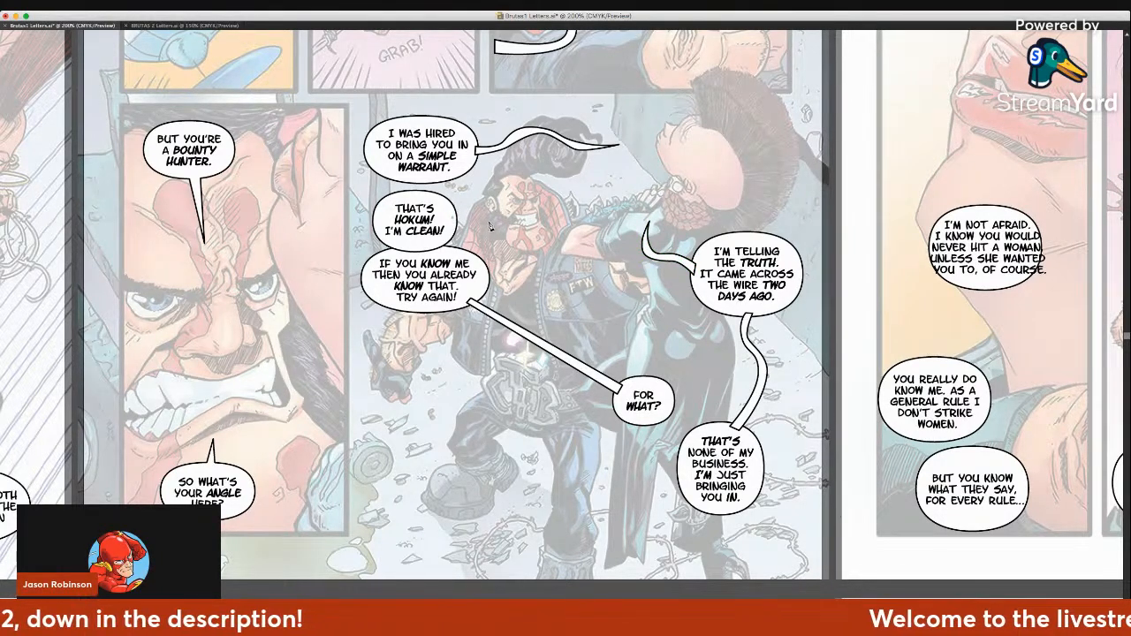
click(486, 221)
click(454, 218)
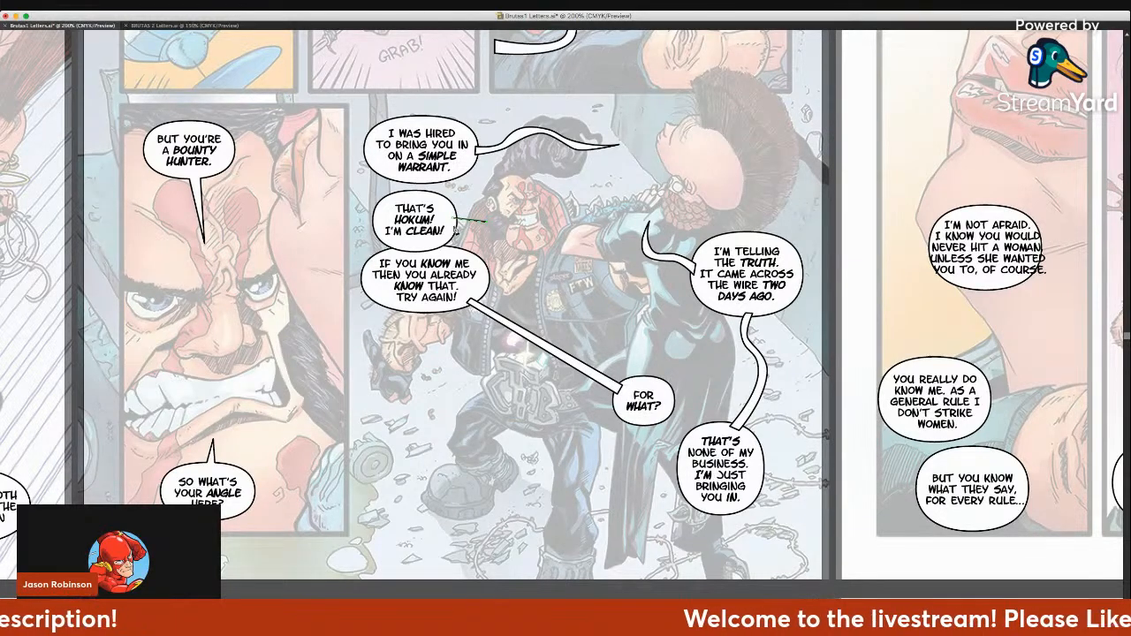
click(454, 228)
click(455, 219)
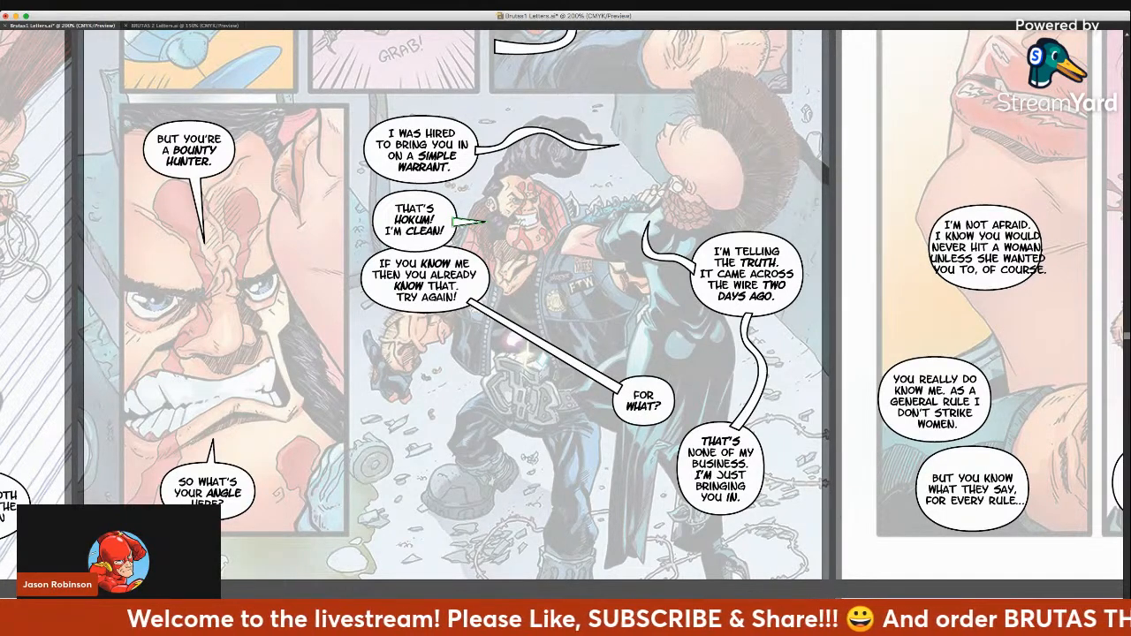
Merge the "THAT'S HOKUM!", "TRY AGAIN!" and "FOR WHAT?" balloons with their tail and connector into one shape, and send it behind the text
click(455, 212)
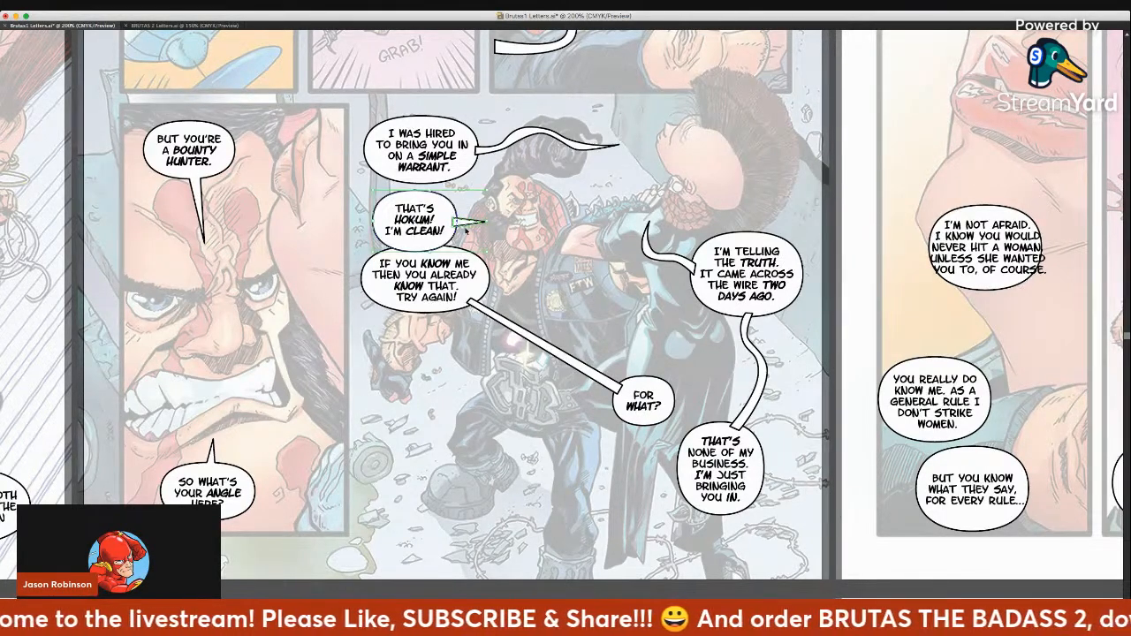
shift+click(482, 270)
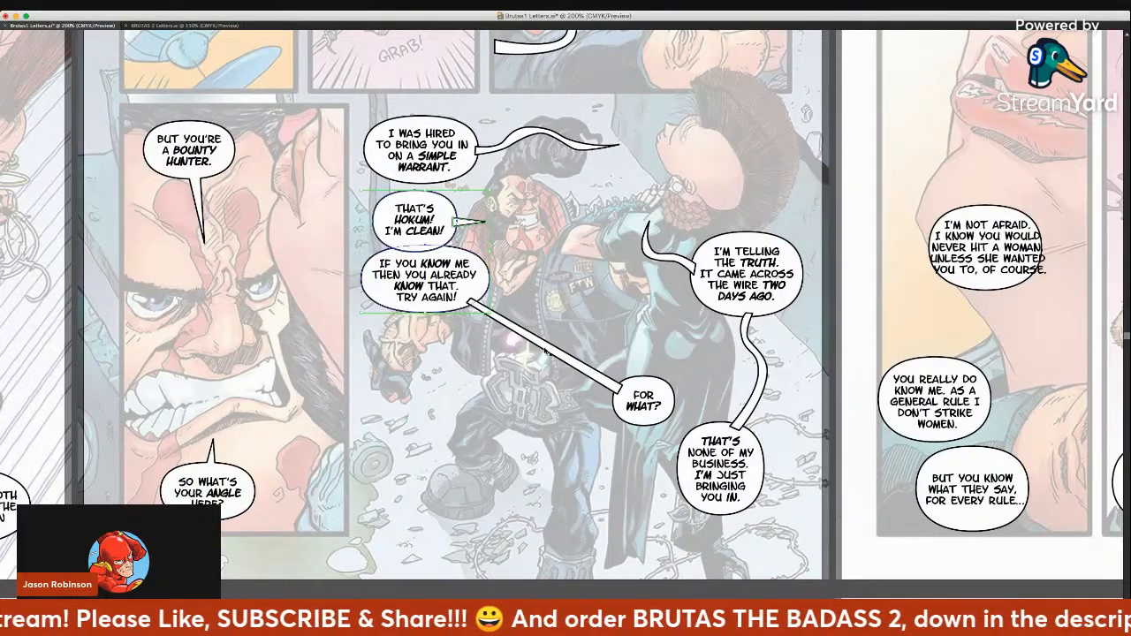
shift+click(543, 348)
shift+click(659, 387)
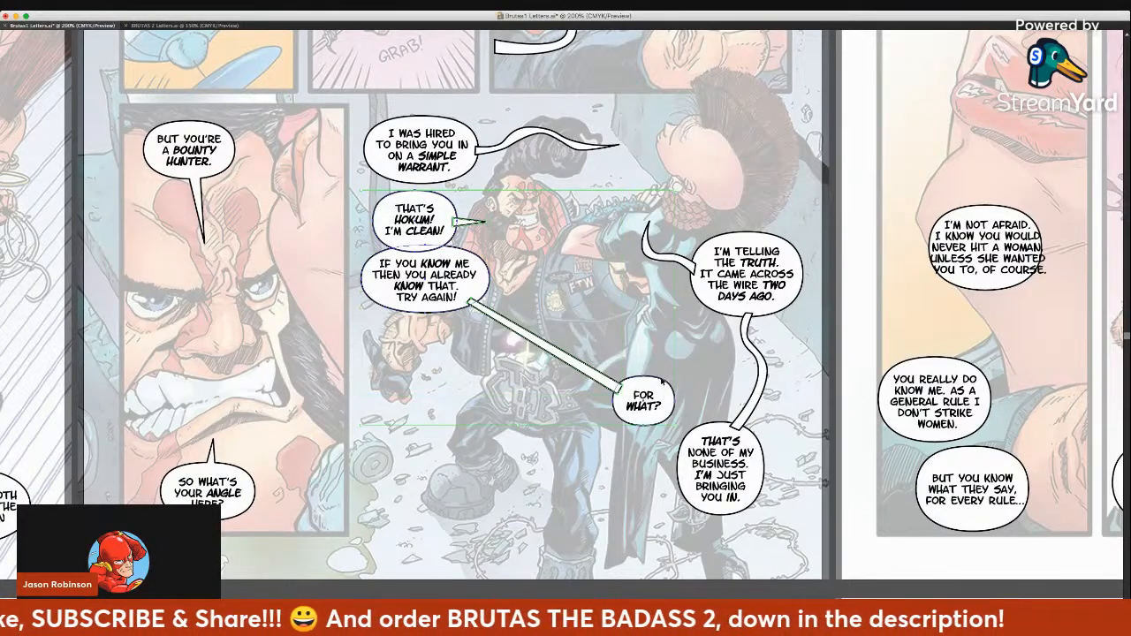
click(1035, 290)
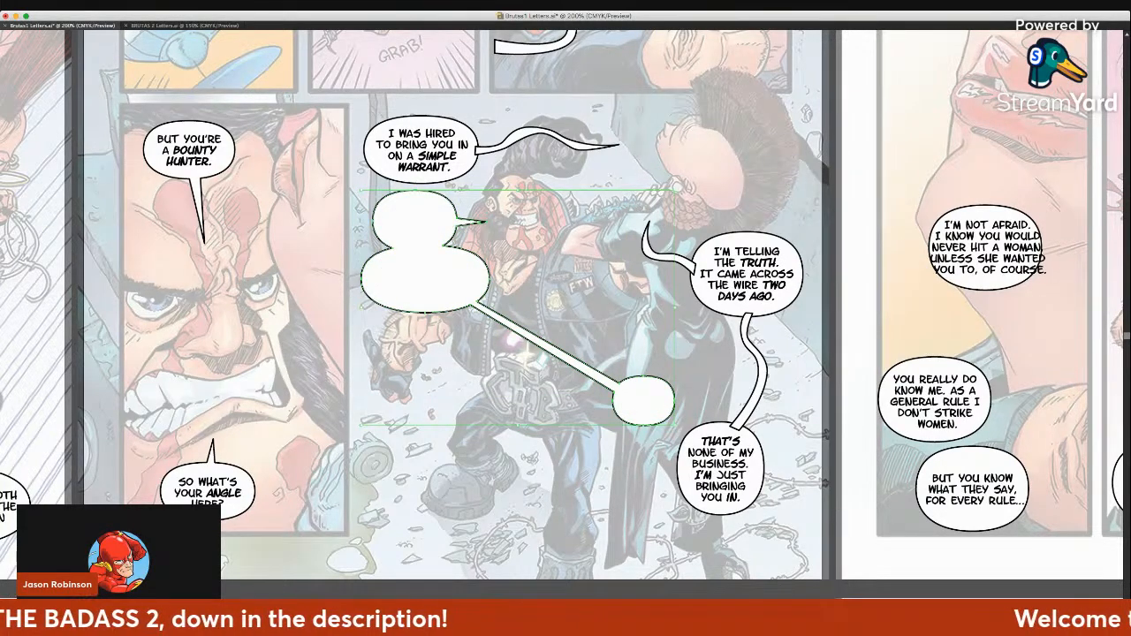
key(super+shift+bracketleft)
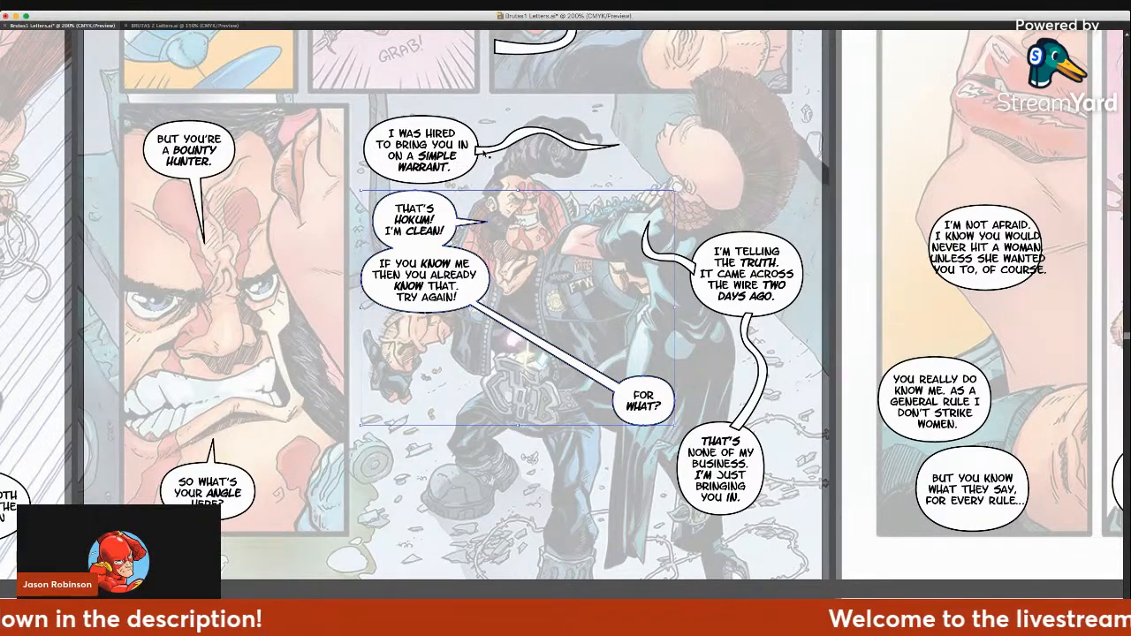
Merge the "I'M TELLING THE TRUTH" and "THAT'S NONE OF MY BUSINESS" balloons with their tail and connector into one shape
click(484, 153)
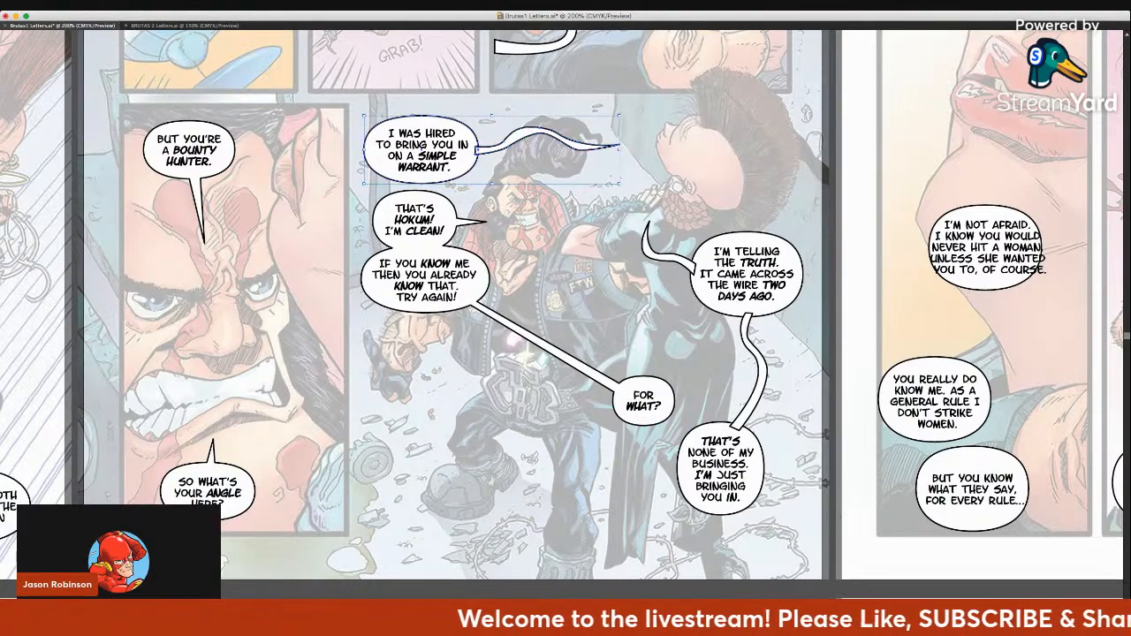
click(694, 270)
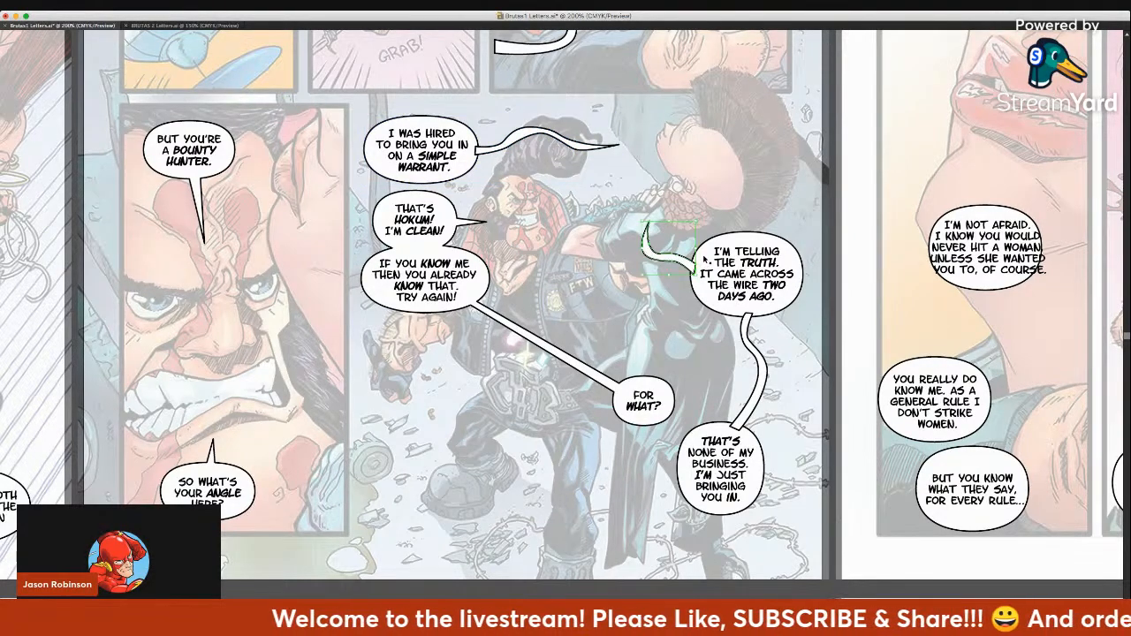
click(726, 305)
click(757, 429)
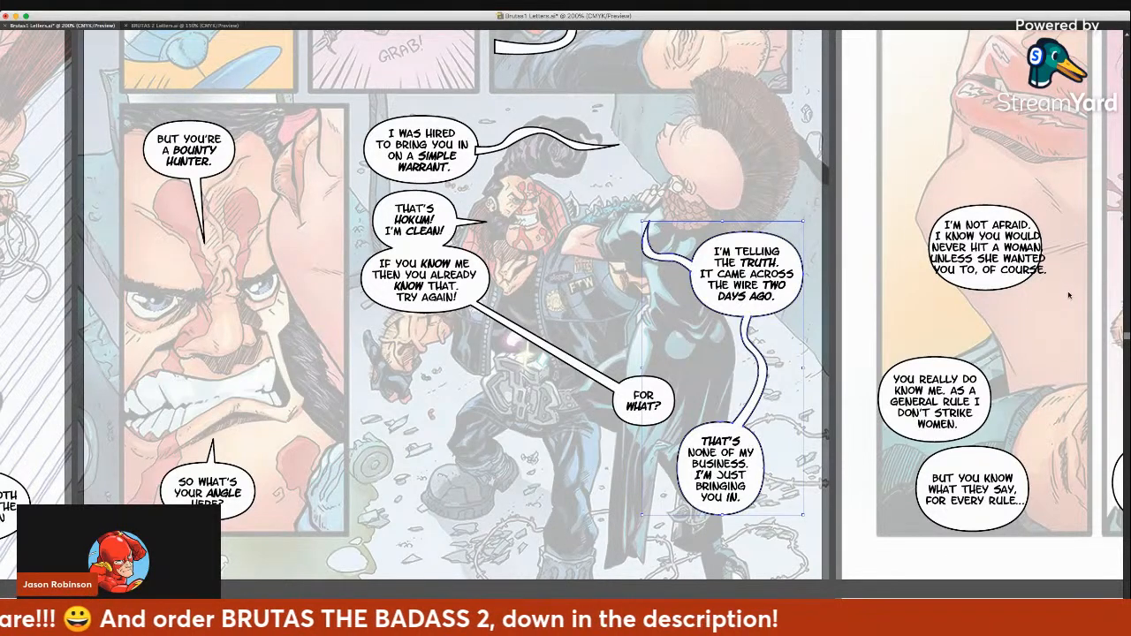
Merge the "I WAS HIRED" balloon with its wavy tail into one shape
click(477, 146)
shift+click(458, 148)
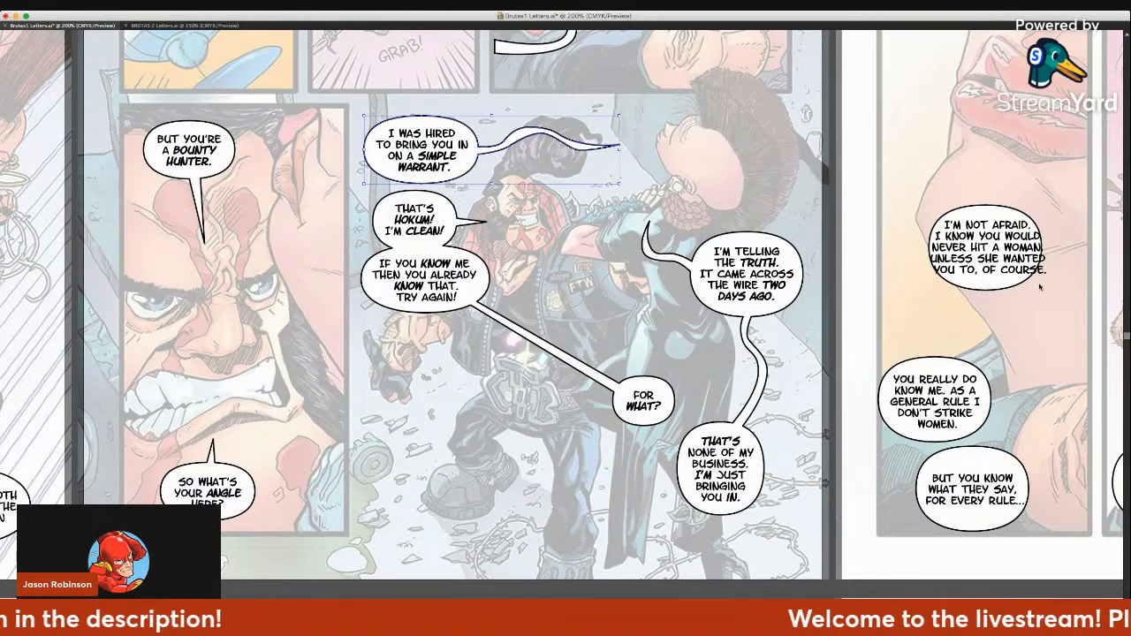
click(701, 179)
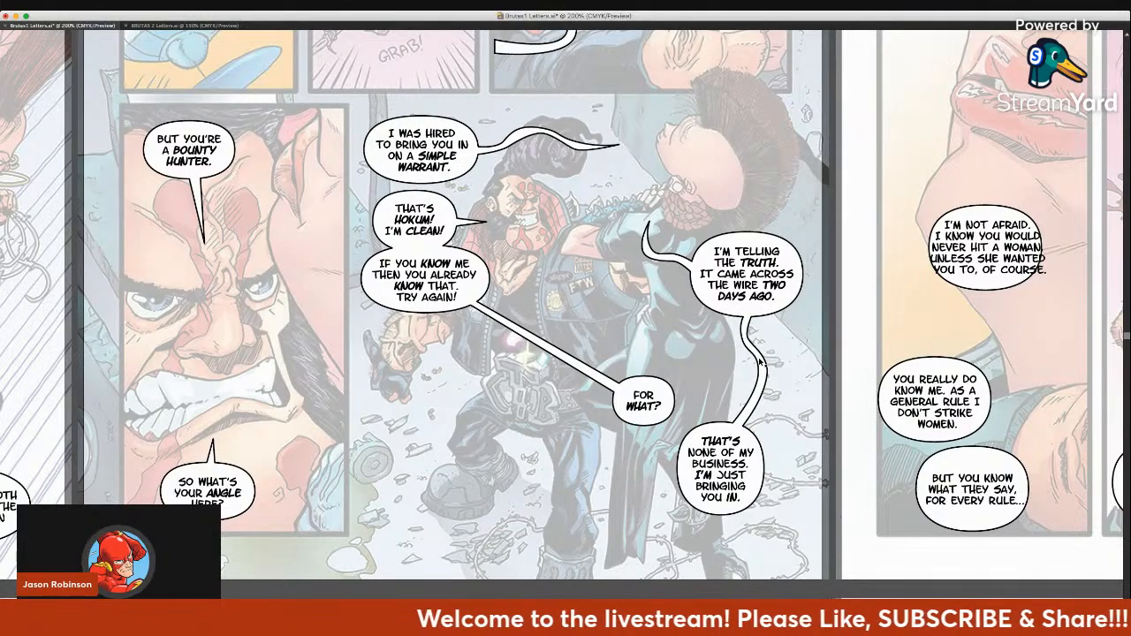
Smooth the inner curve of the "I'M TELLING THE TRUTH" balloon's tail by adjusting its anchor handles so the bend narrows evenly
key(ctrl+minus)
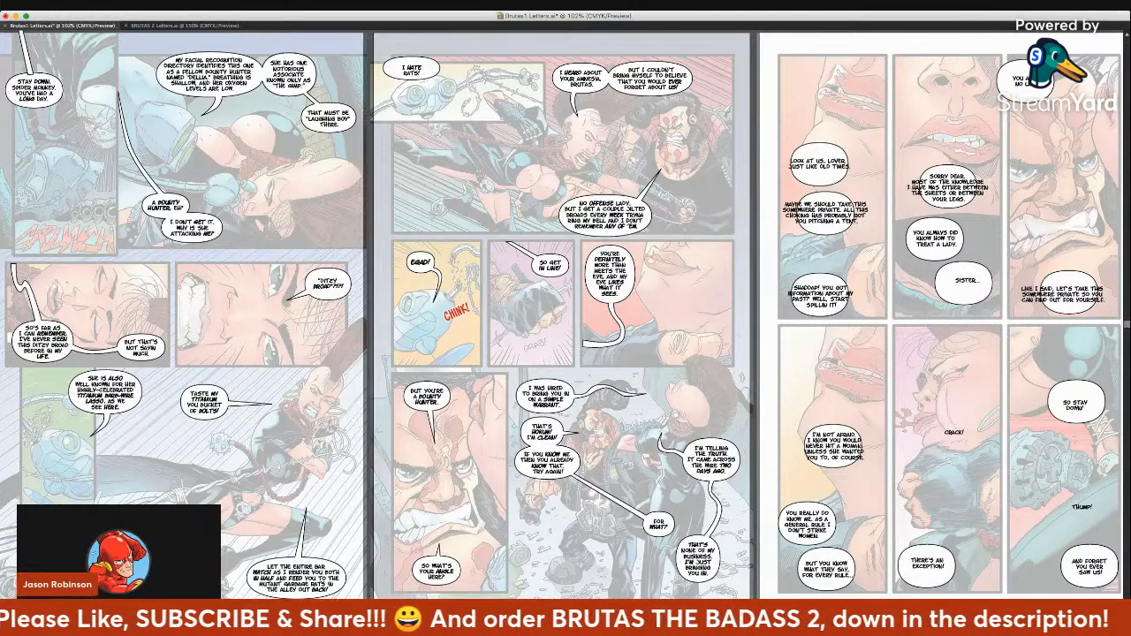
drag(642, 416, 733, 498)
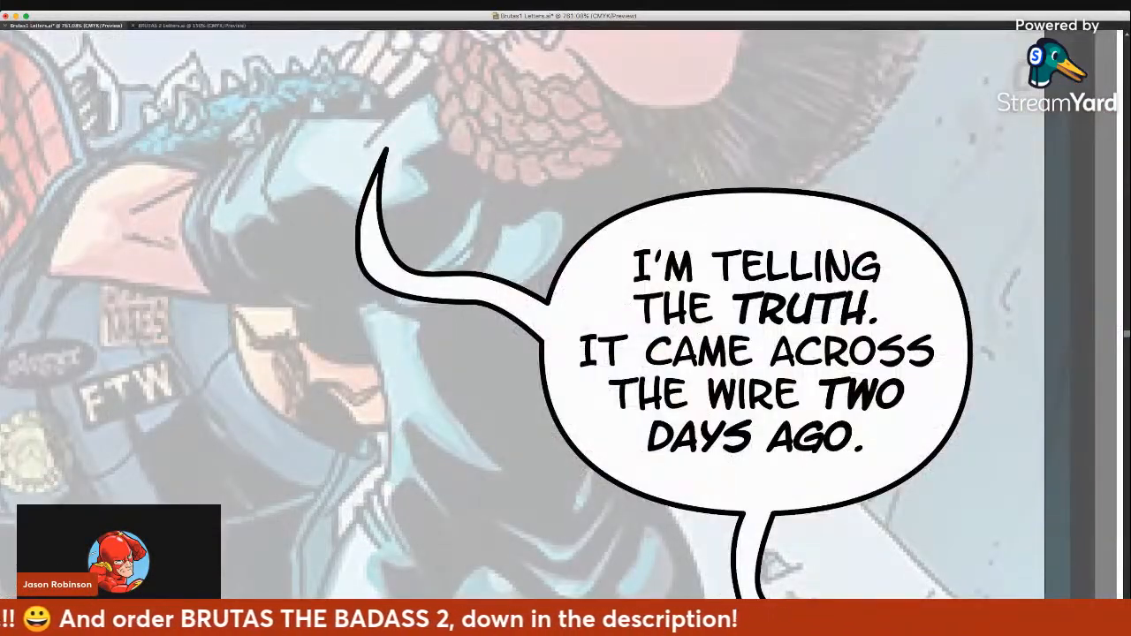
click(407, 272)
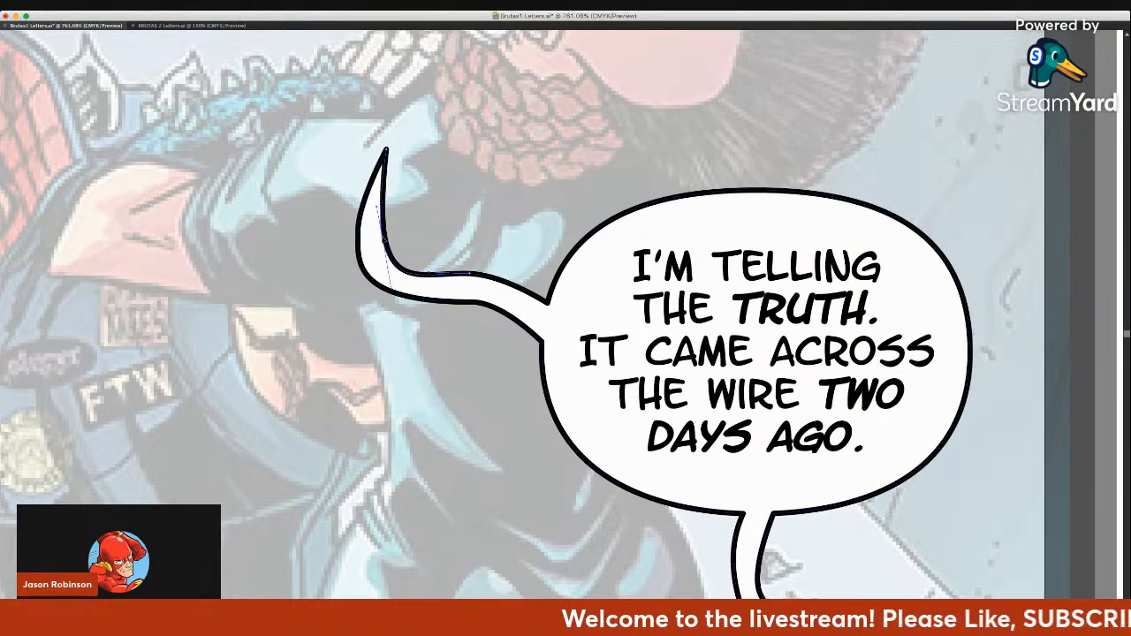
click(386, 241)
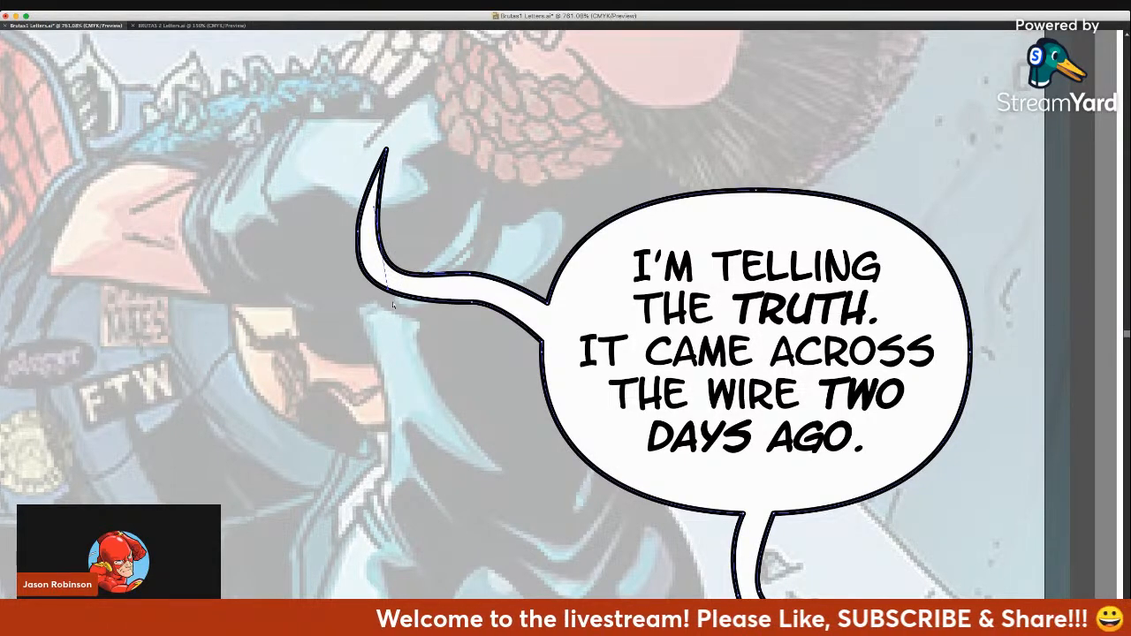
drag(387, 292, 389, 282)
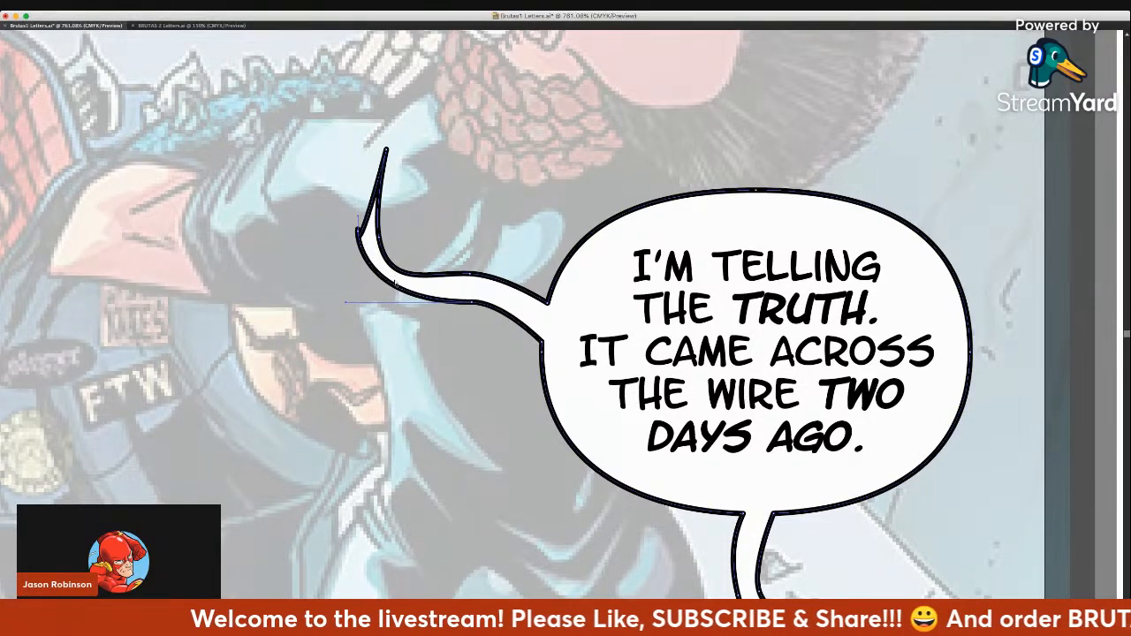
key(super+z)
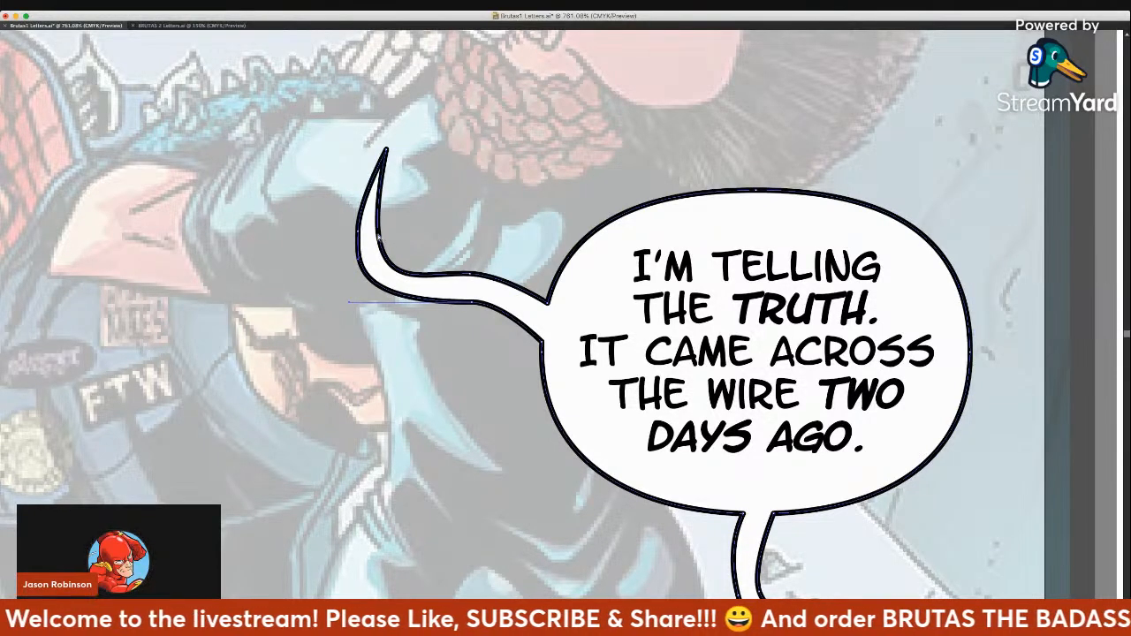
click(379, 237)
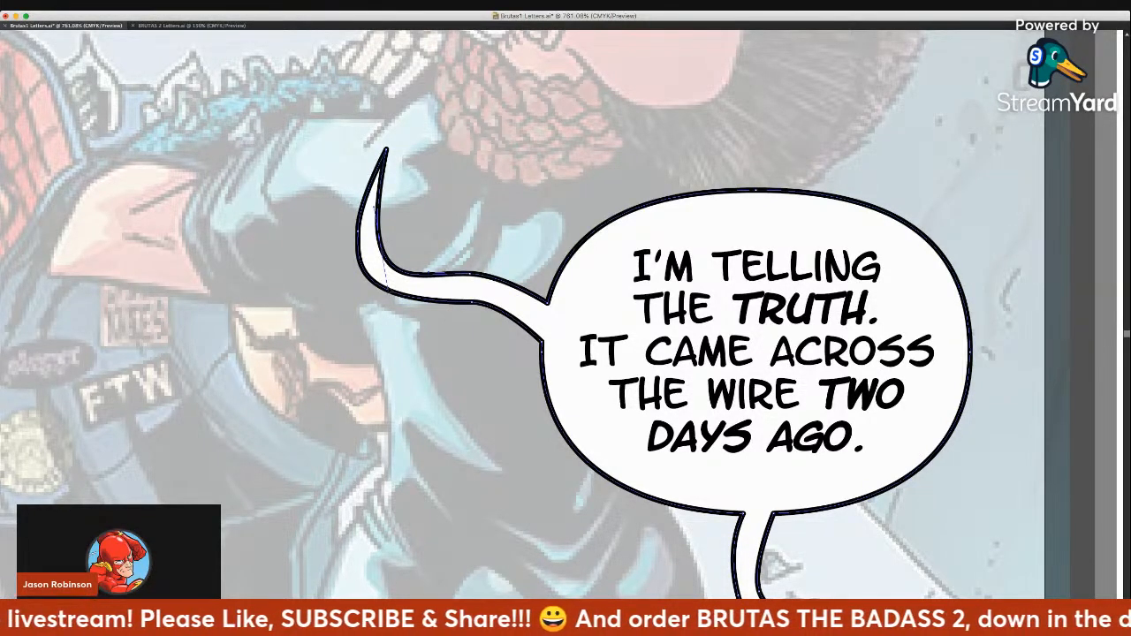
drag(388, 289, 383, 278)
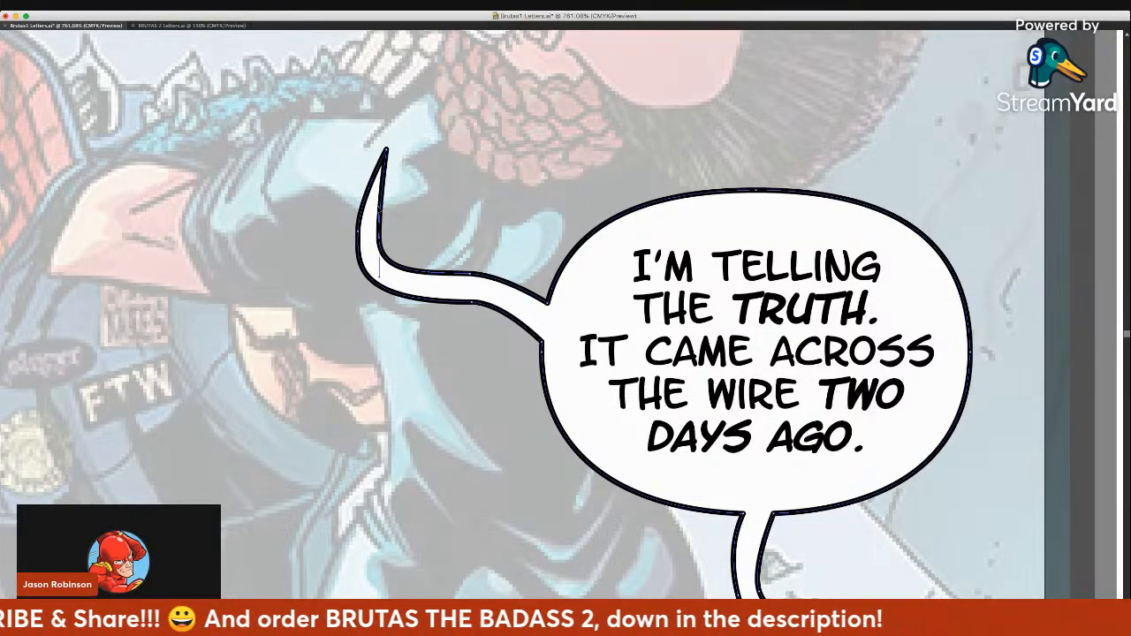
click(375, 205)
click(374, 208)
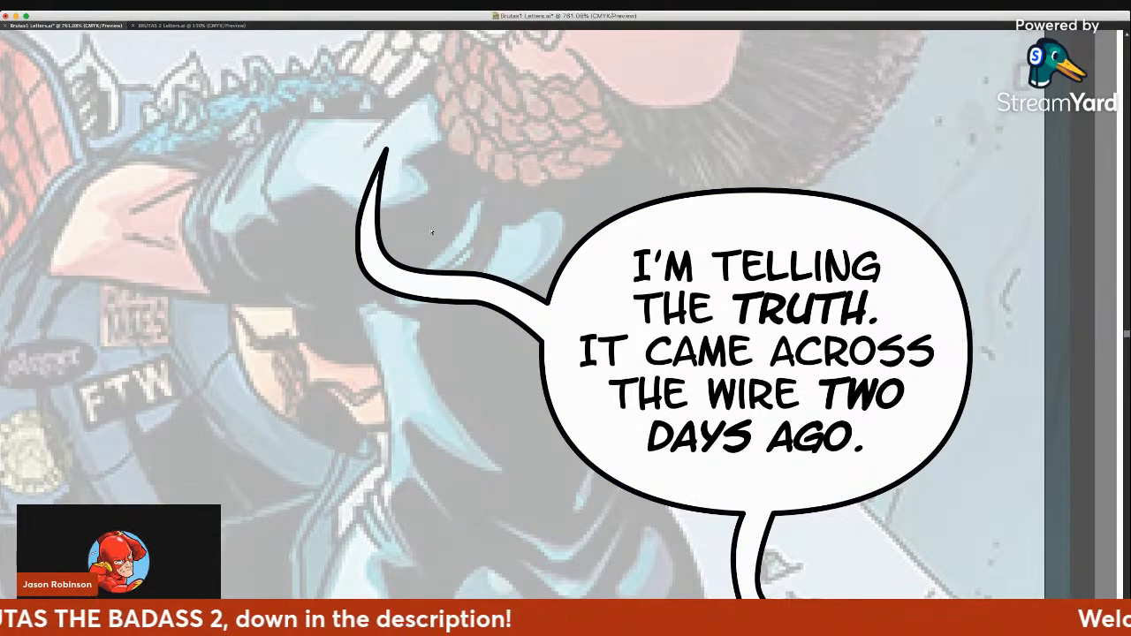
Narrow the "I HATE RATS!" balloon from both sides and make it slightly taller so it fits snugly around its text
key(super+minus)
key(super+minus)
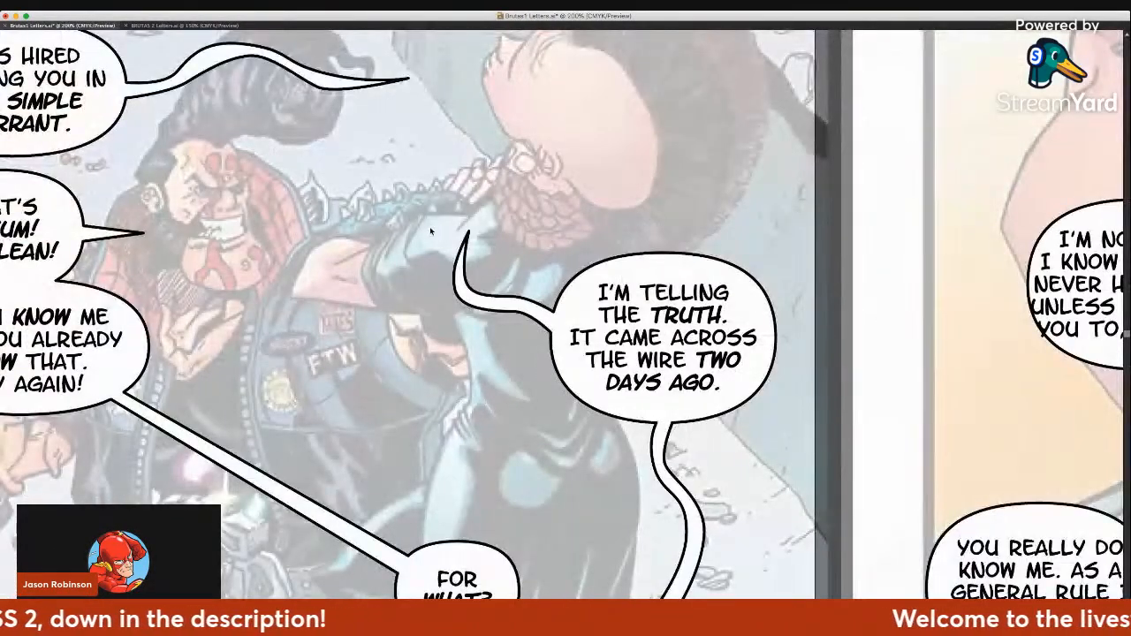
key(super+minus)
key(super+minus)
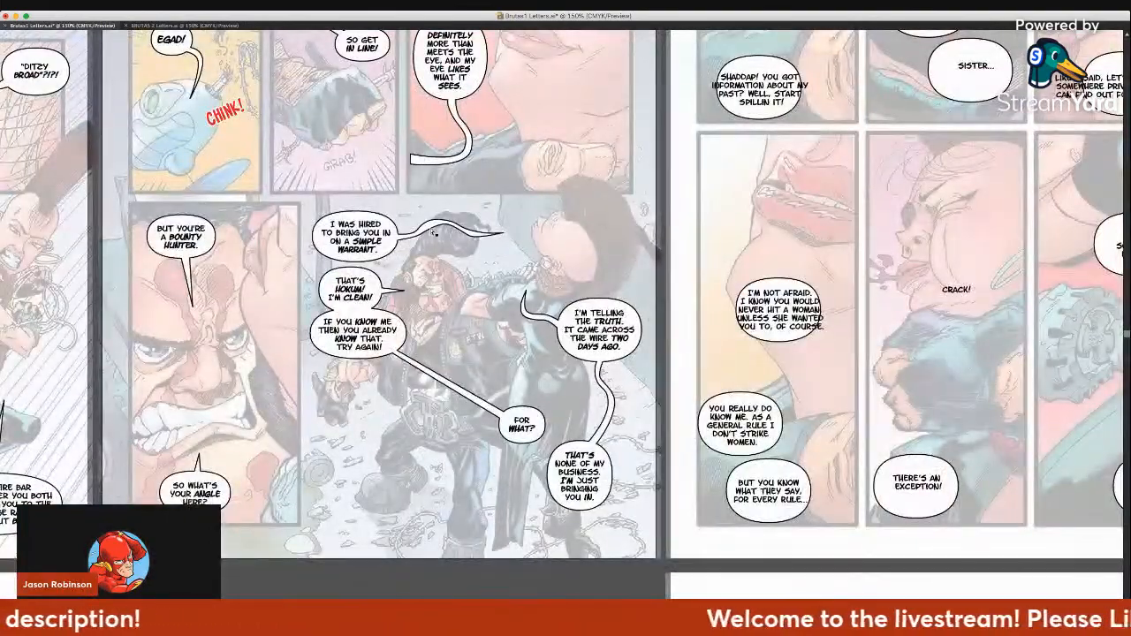
scroll(565, 297, up, 5)
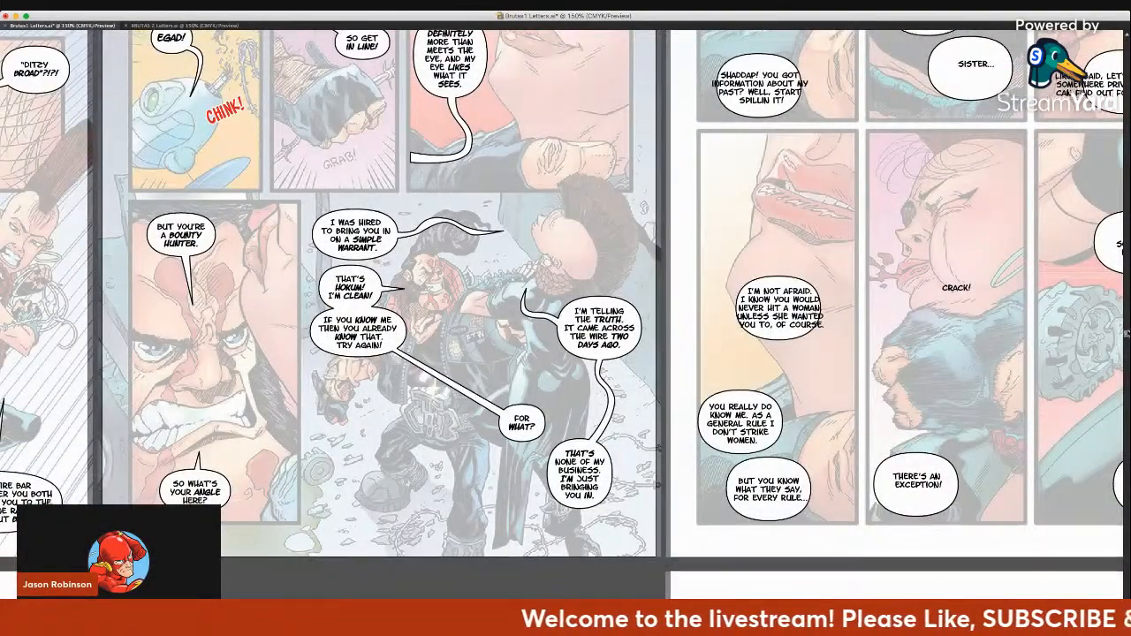
scroll(566, 297, up, 15)
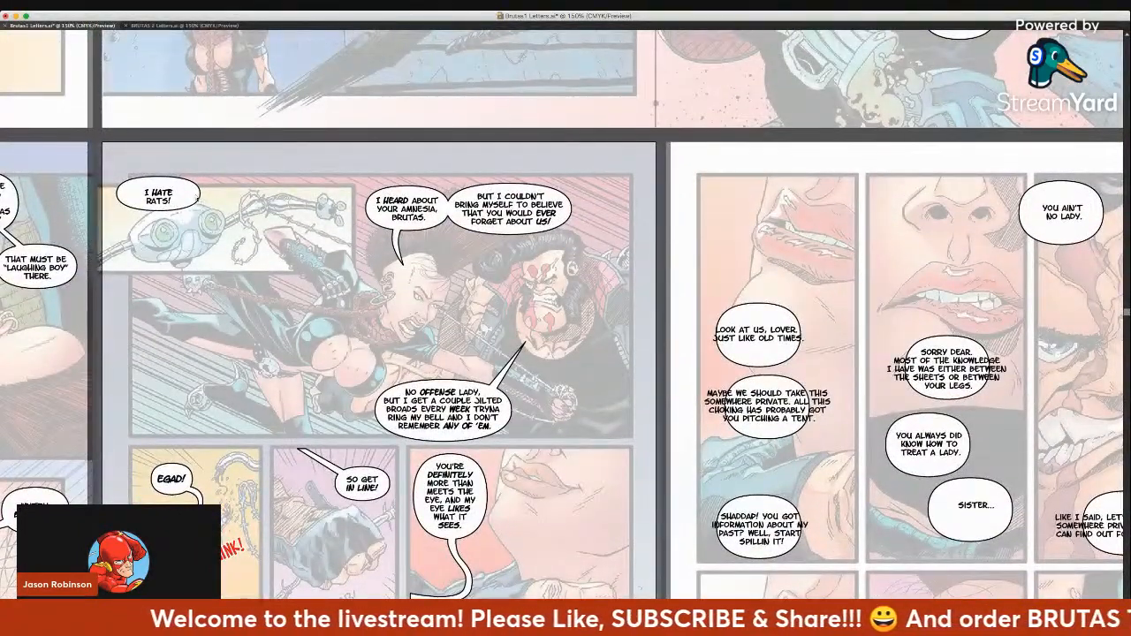
click(202, 196)
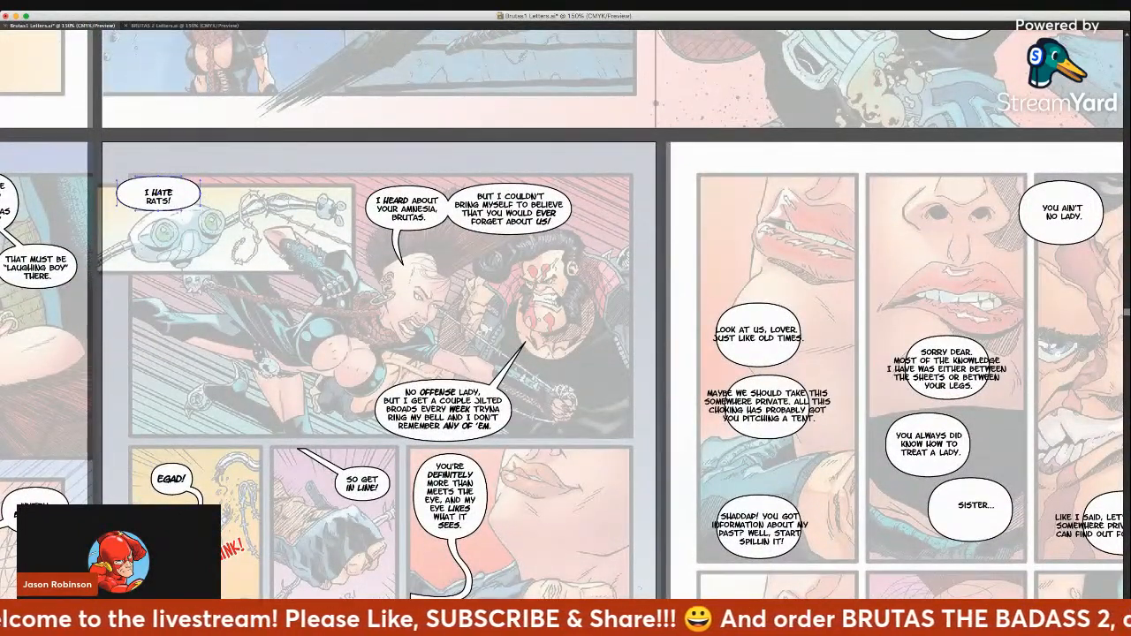
drag(202, 194, 186, 193)
drag(117, 193, 133, 193)
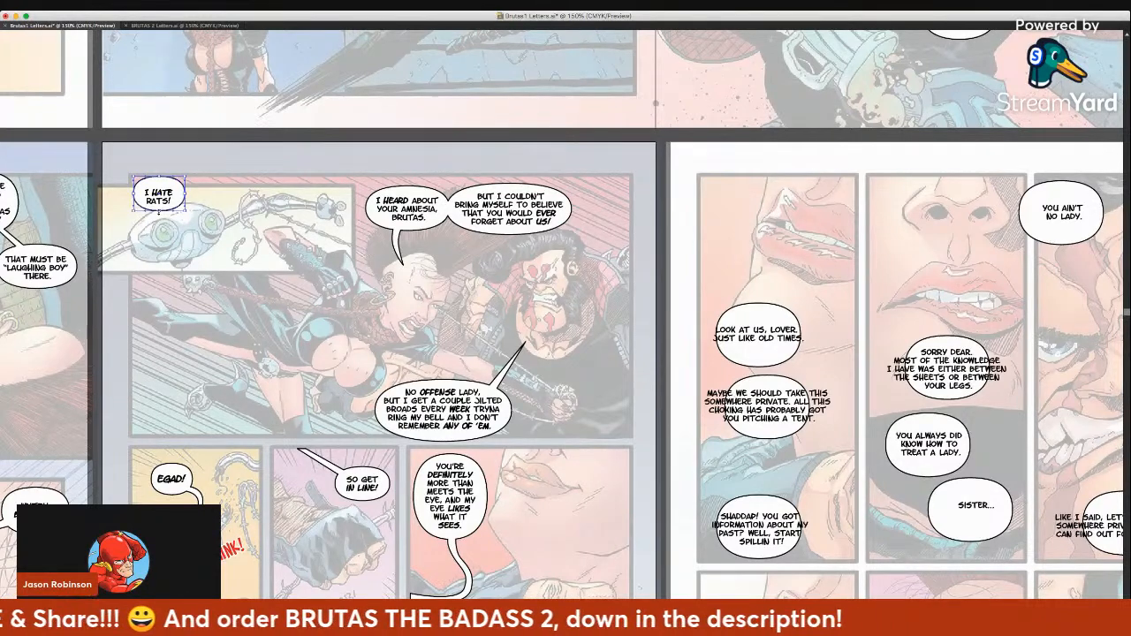
click(177, 168)
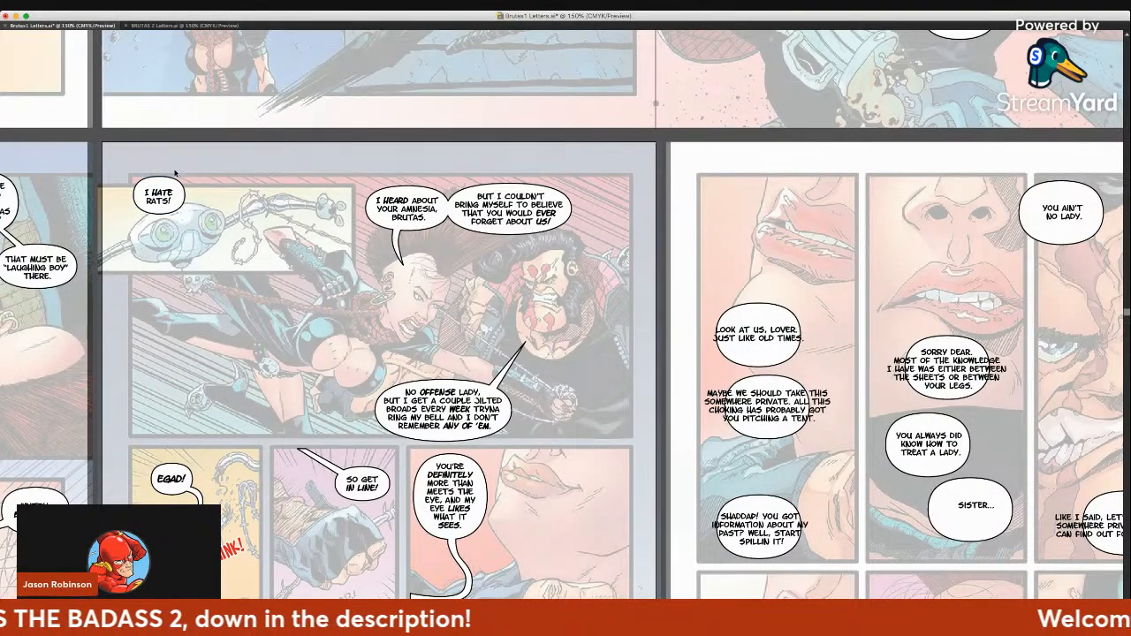
Centre the "I HATE RATS!" text in its balloon and move both to the panel's upper-left corner above the robot
click(159, 202)
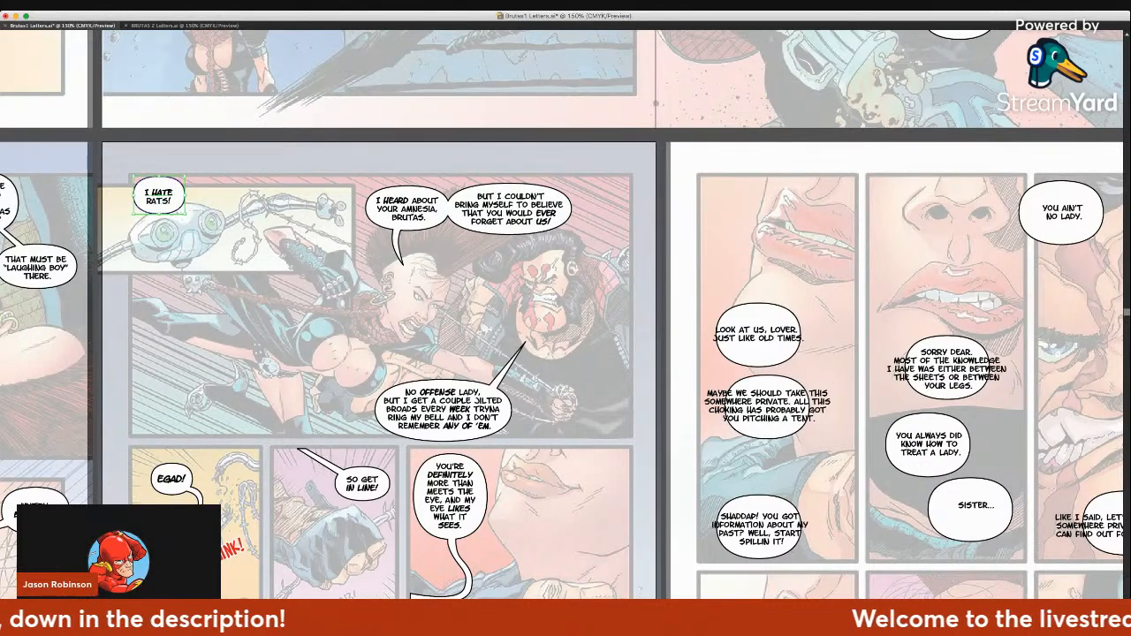
key(Up)
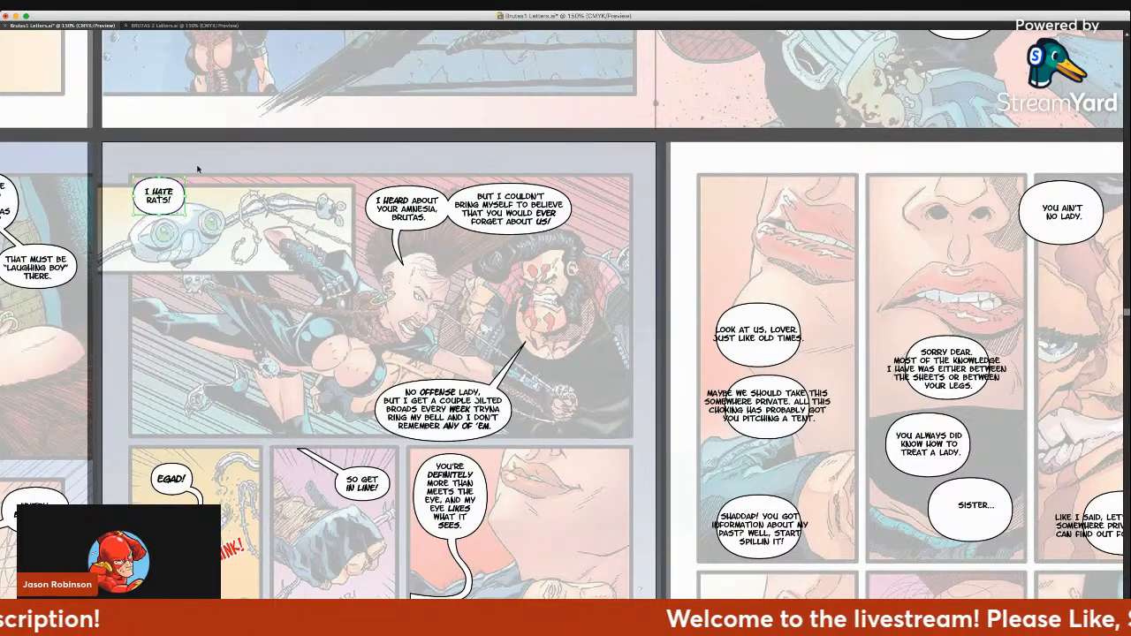
double_click(170, 194)
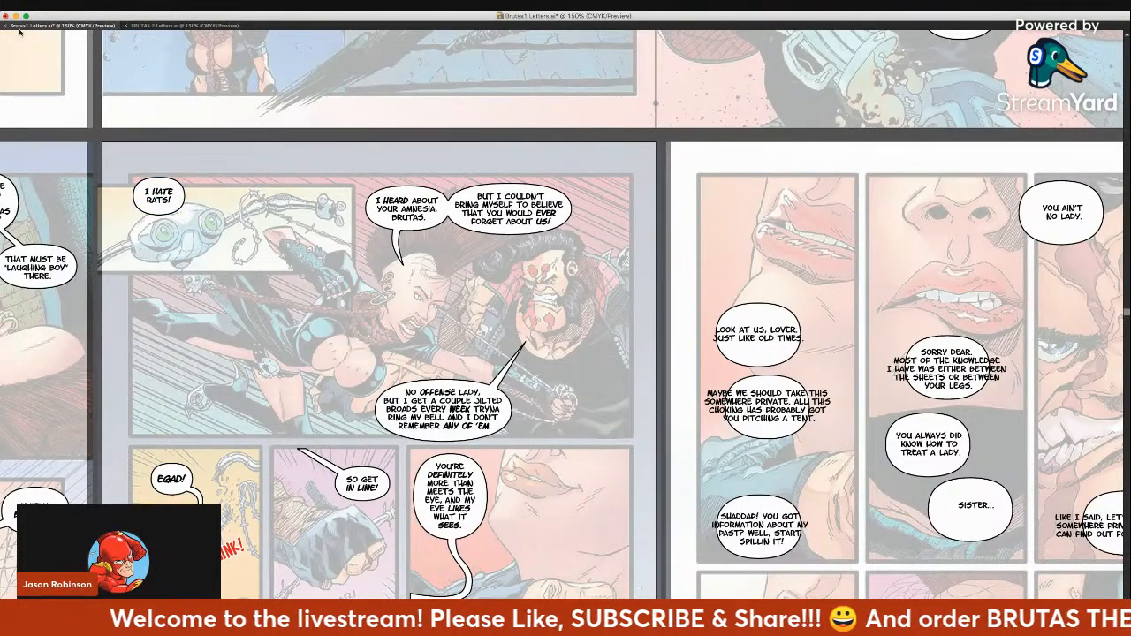
key(Escape)
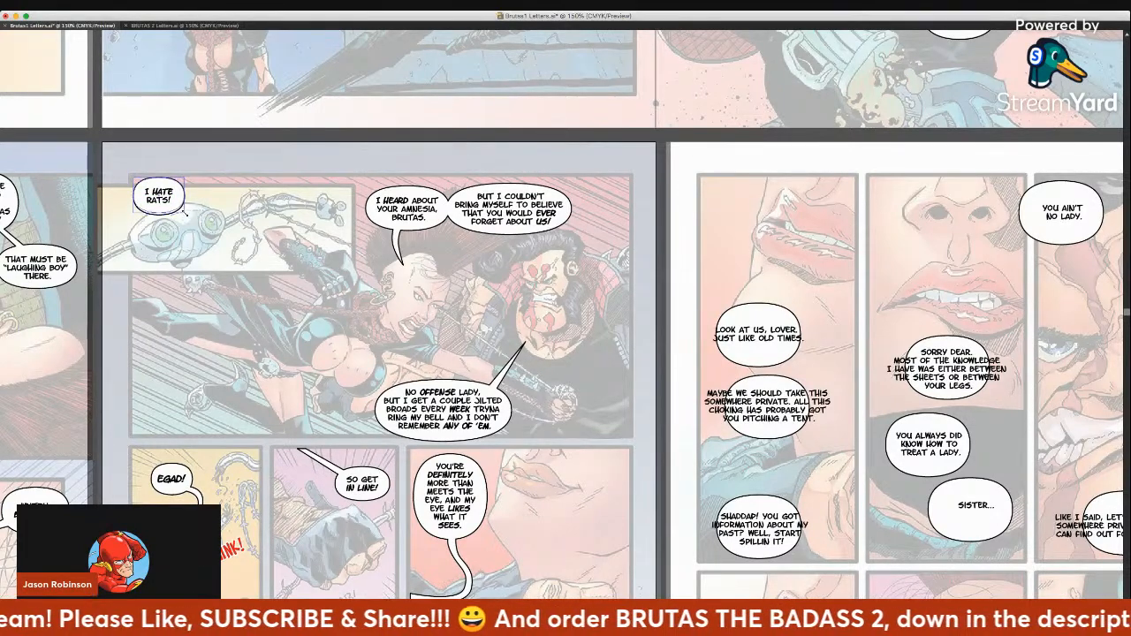
drag(186, 214, 149, 191)
click(182, 172)
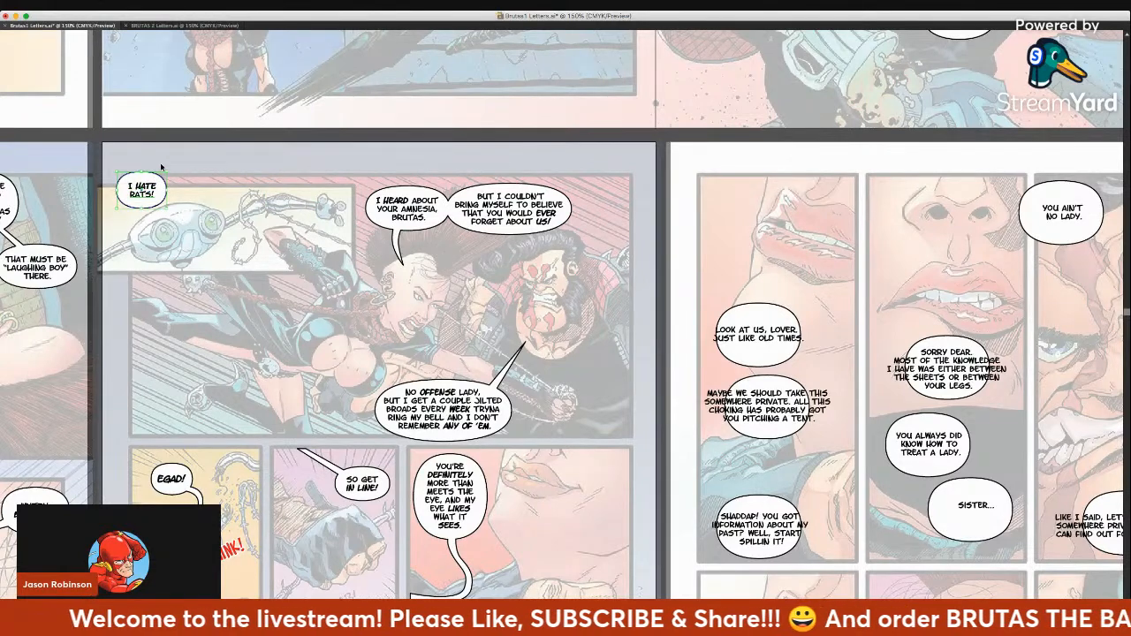
click(160, 166)
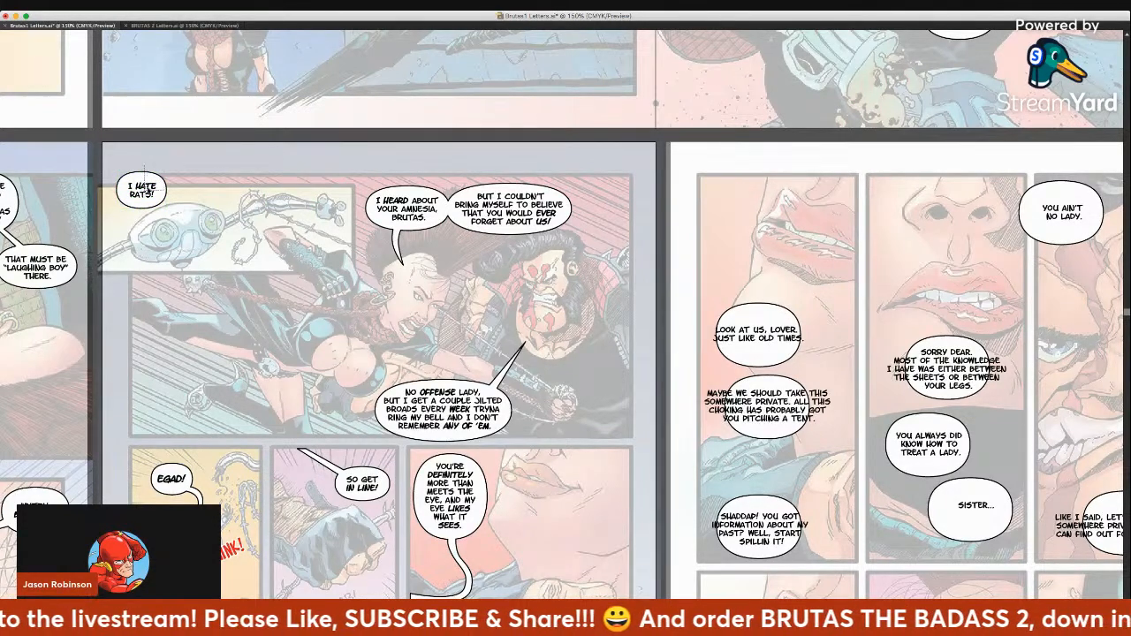
Nudge the "I HATE RATS!" balloon and text up and inward, and draw a short pointed tail toward the robot
click(152, 191)
drag(157, 192, 156, 190)
click(209, 173)
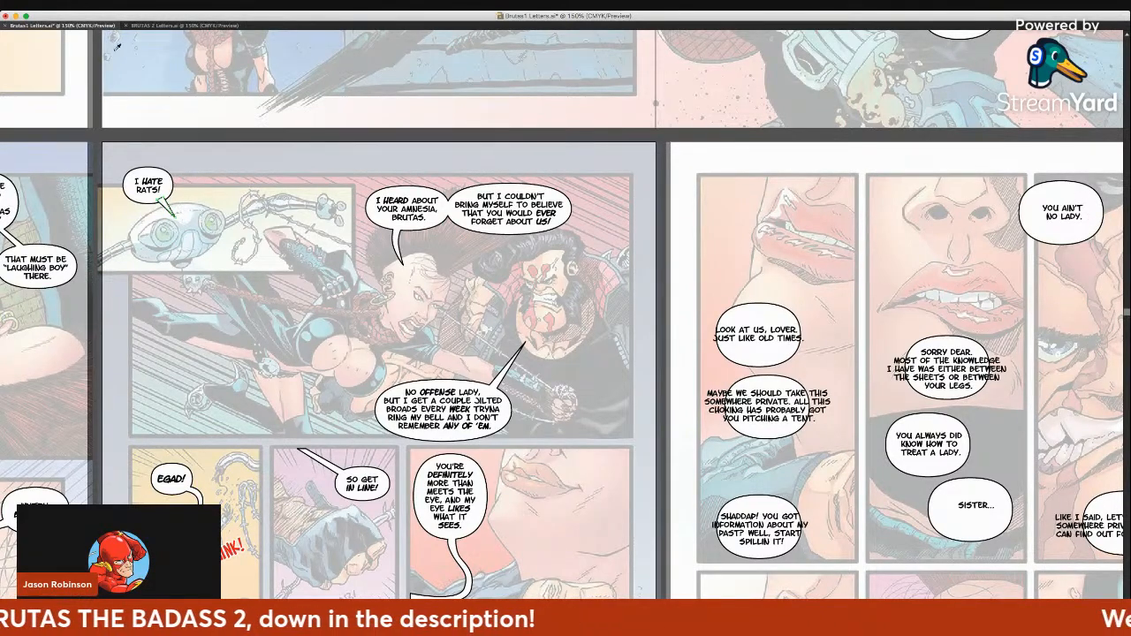
Merge the "I HATE RATS!" balloon with its tail into one shape and send it behind the text
click(165, 207)
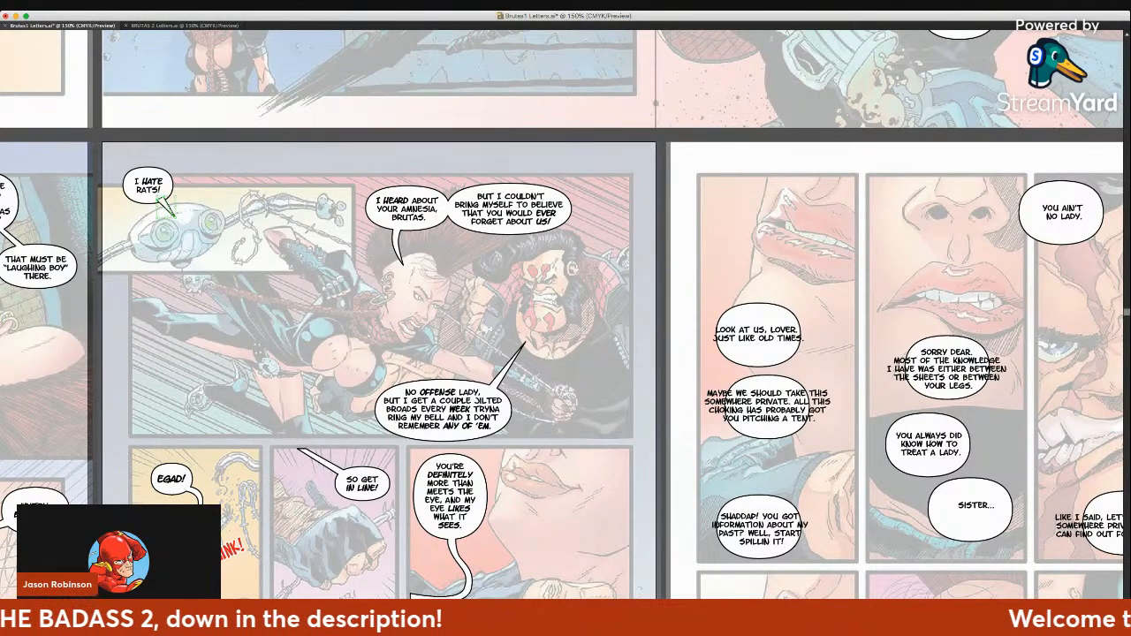
click(171, 187)
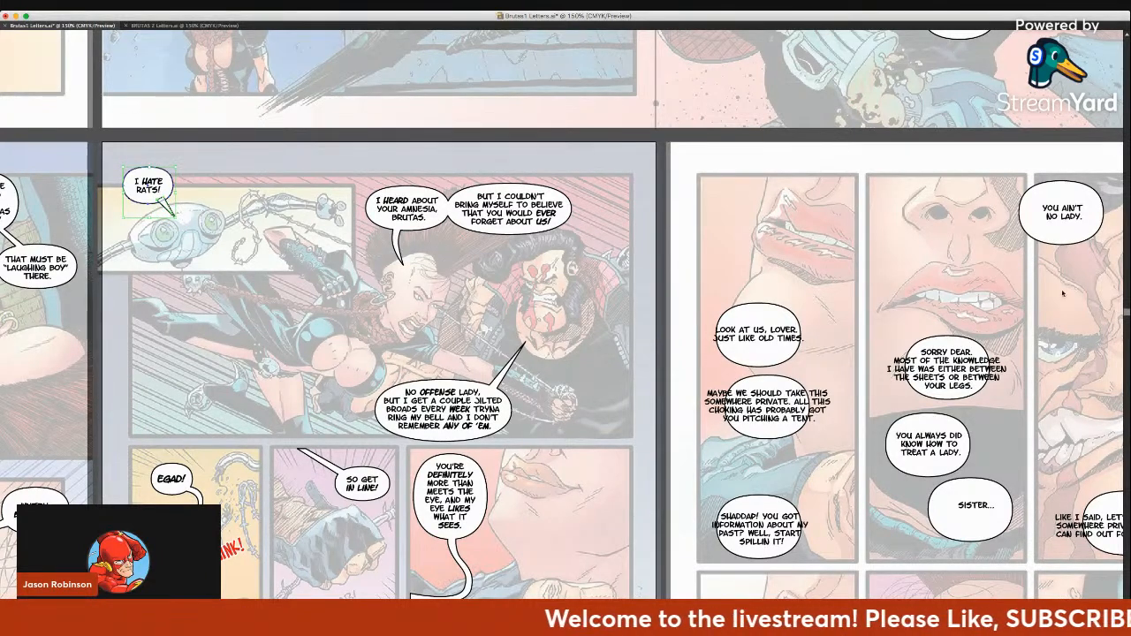
key(Delete)
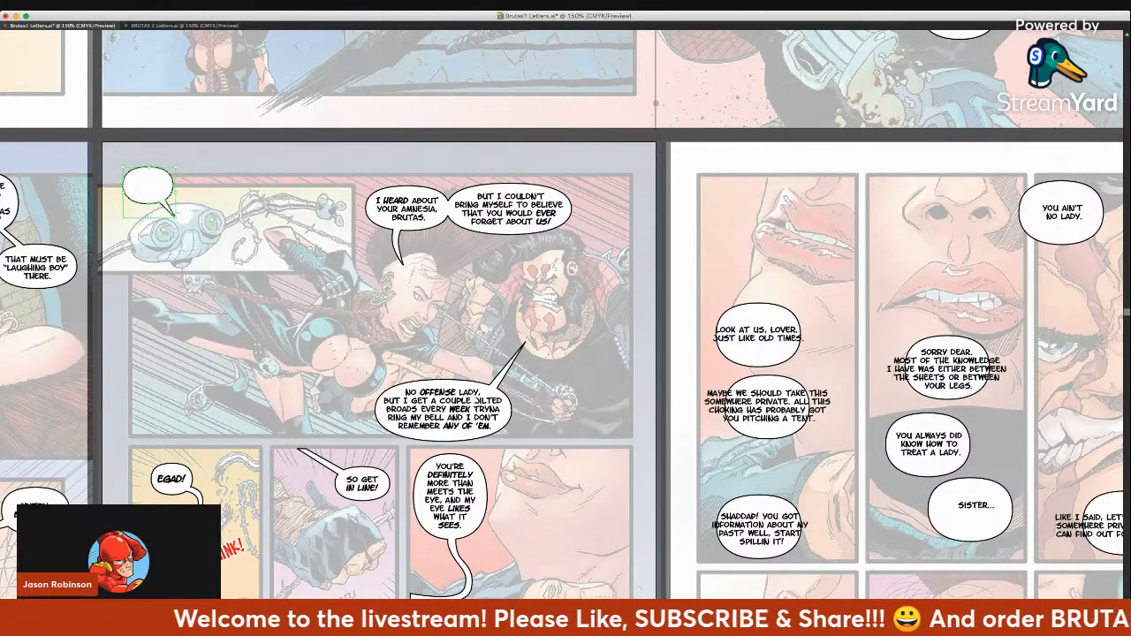
key(super+z)
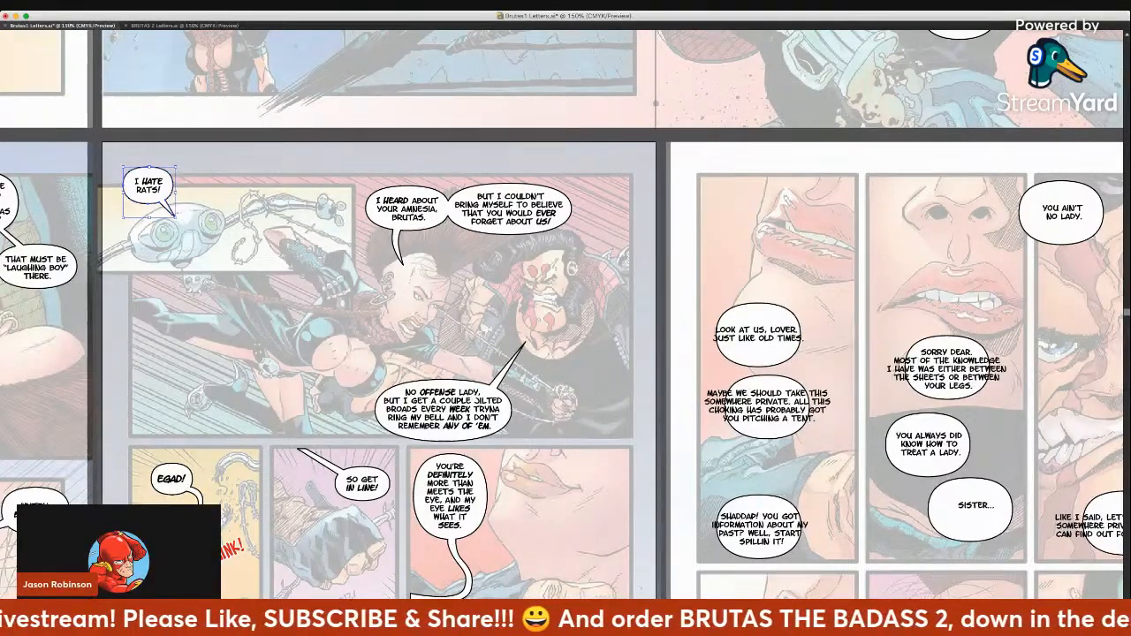
key(super+Tab)
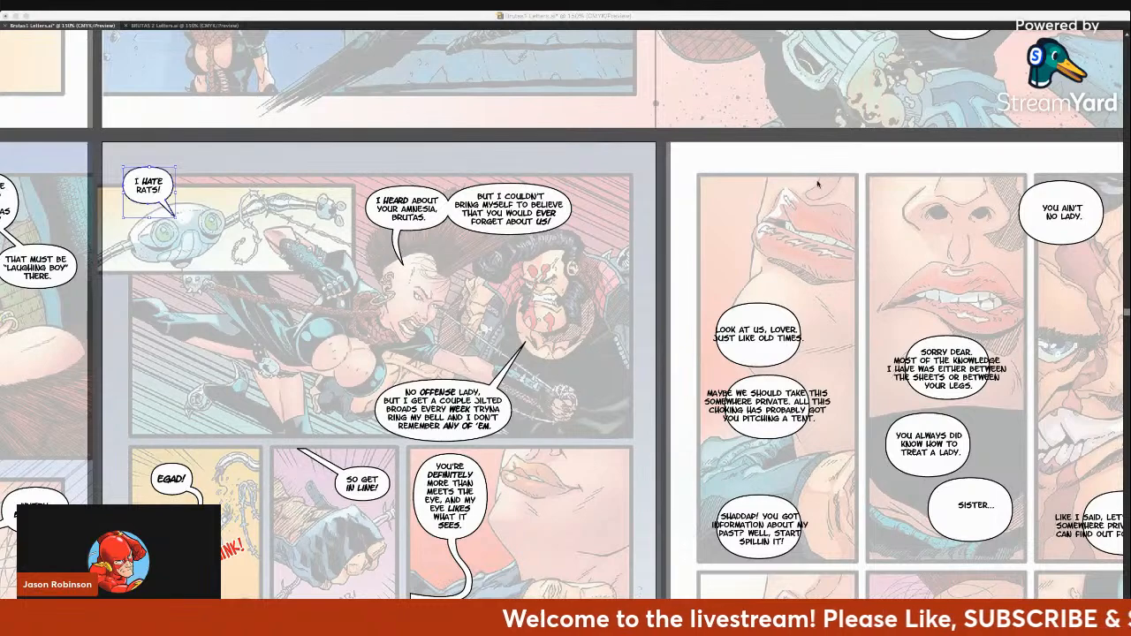
click(475, 165)
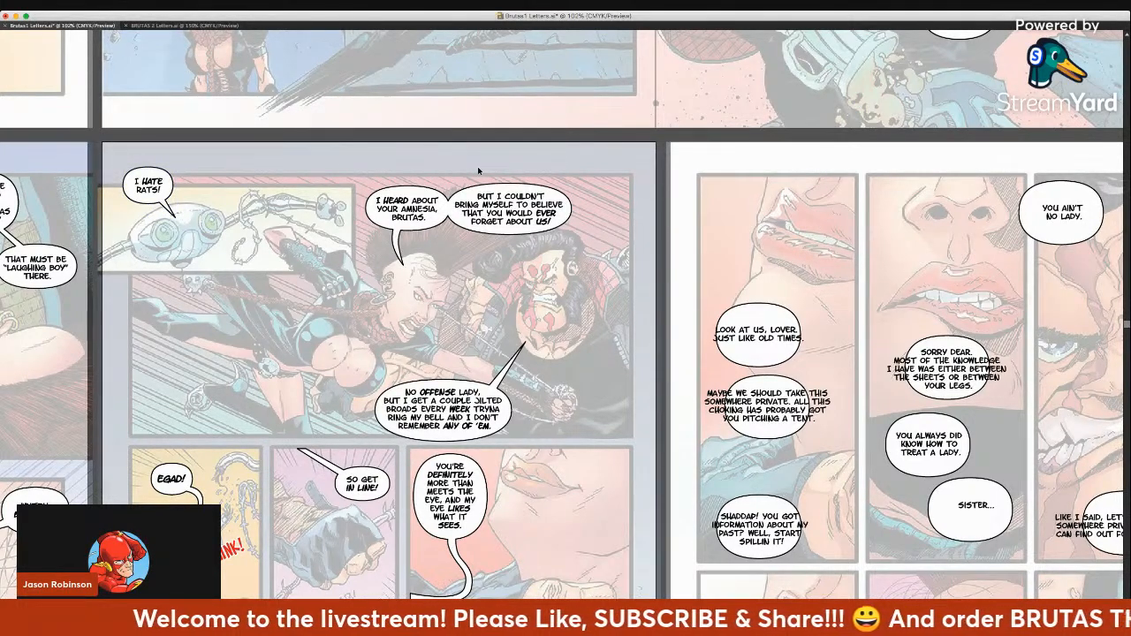
key(super+0)
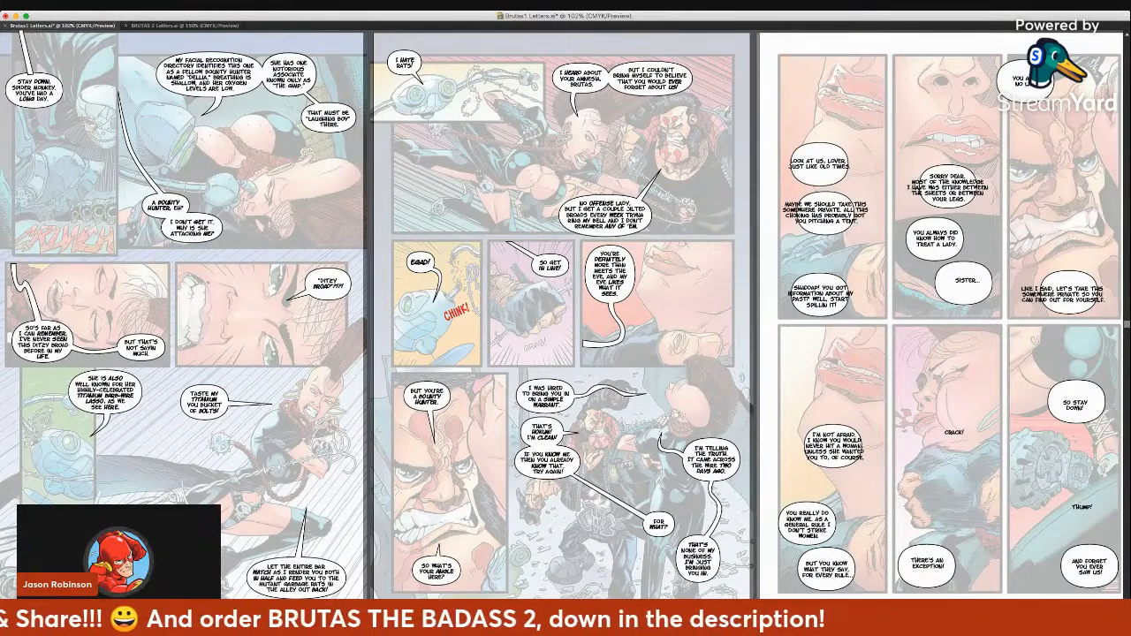
Review the lettering on the fight pages, from the "A TAG TEAM, EH?" page to the "I HATE RATS!" page
scroll(562, 297, left, 10)
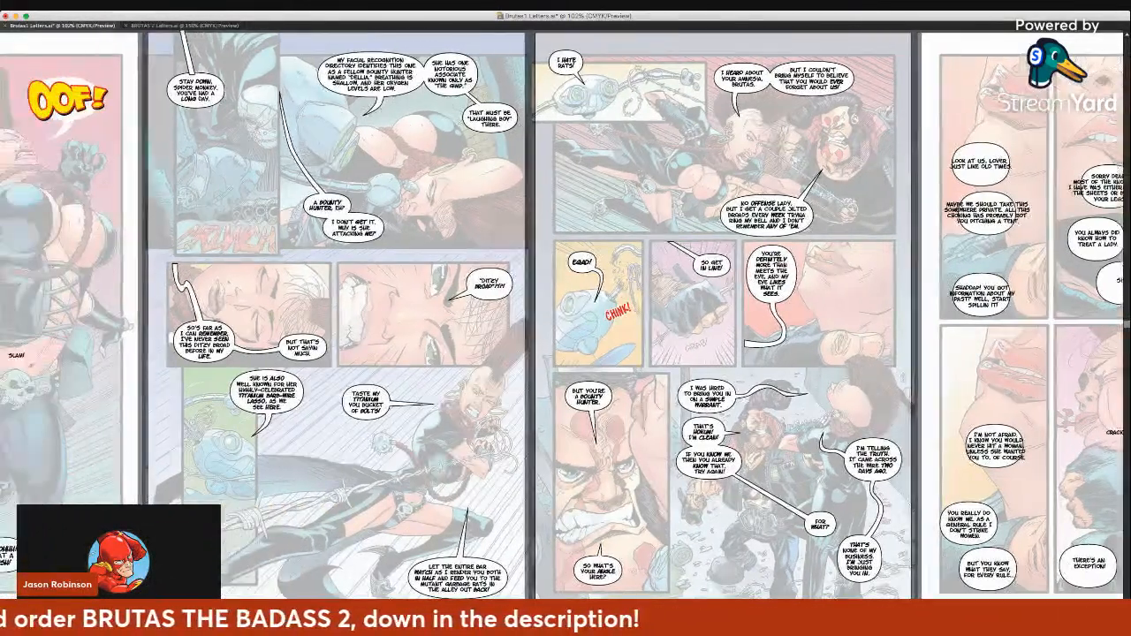
scroll(562, 297, left, 20)
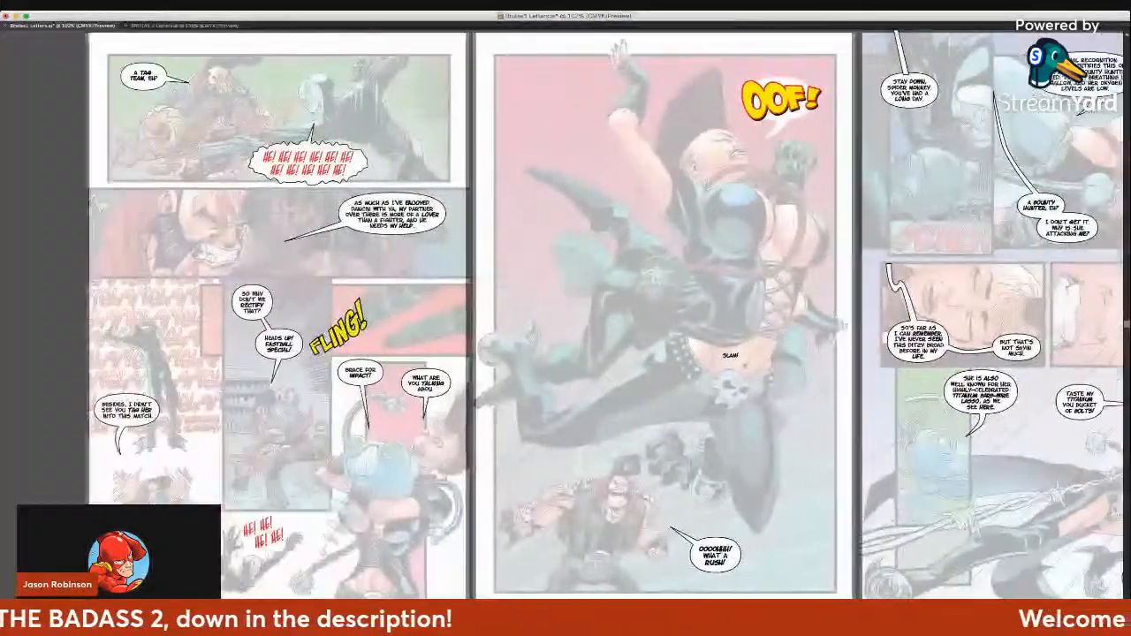
scroll(562, 297, right, 14)
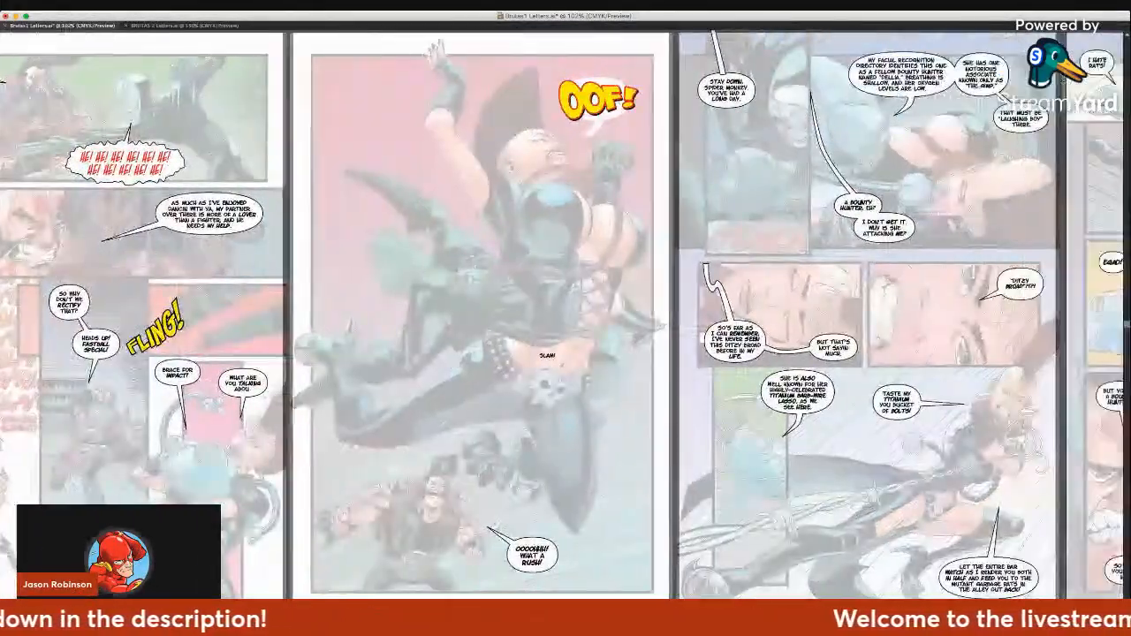
scroll(562, 297, right, 9)
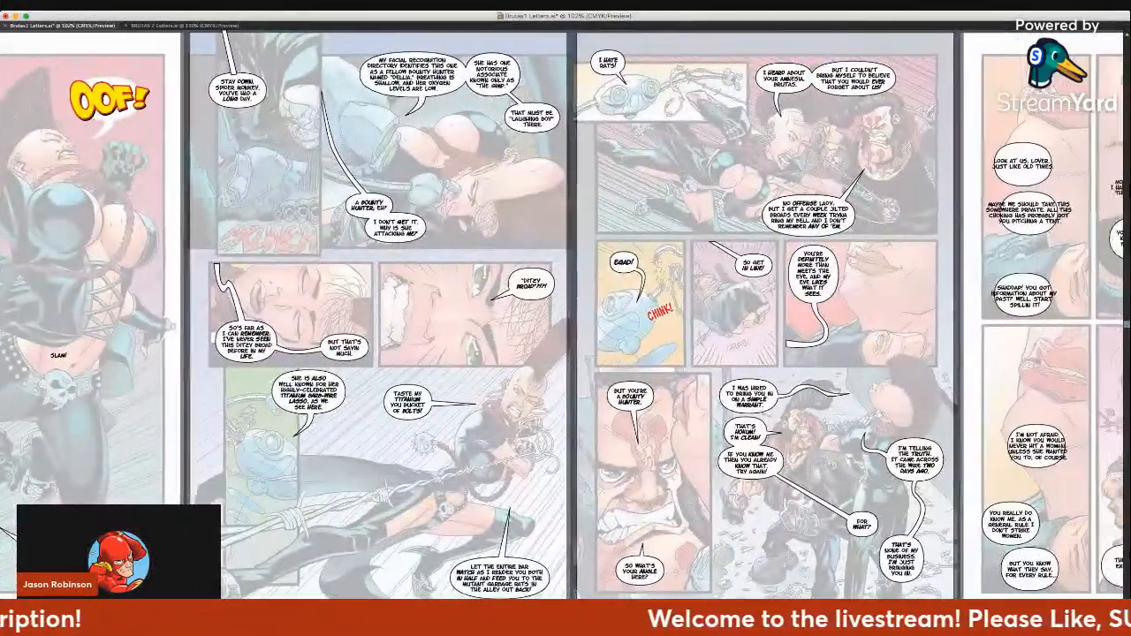
scroll(562, 297, right, 4)
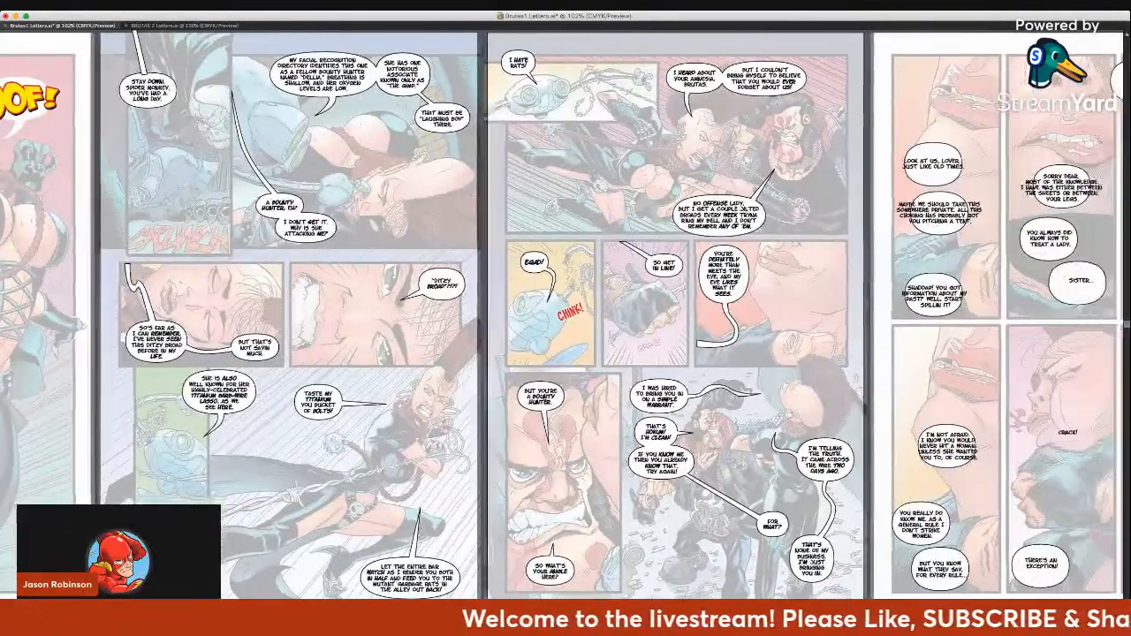
scroll(562, 297, right, 1)
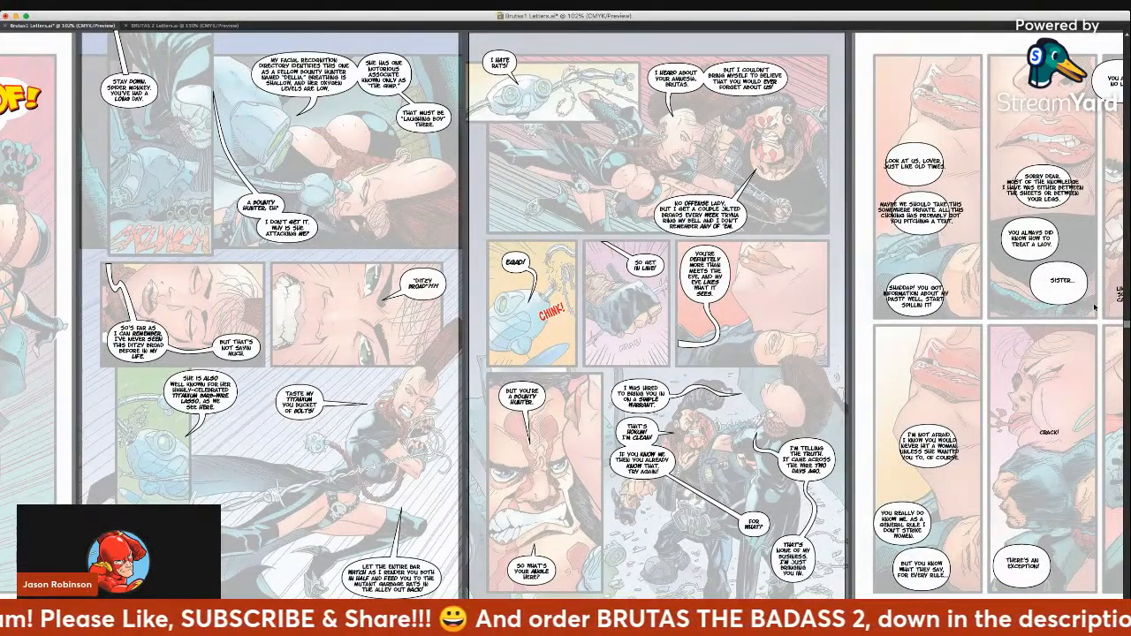
View all the comic pages of the document at once to check the overall lettering progress
key(super+minus)
key(super+minus)
key(super+minus)
key(super+minus)
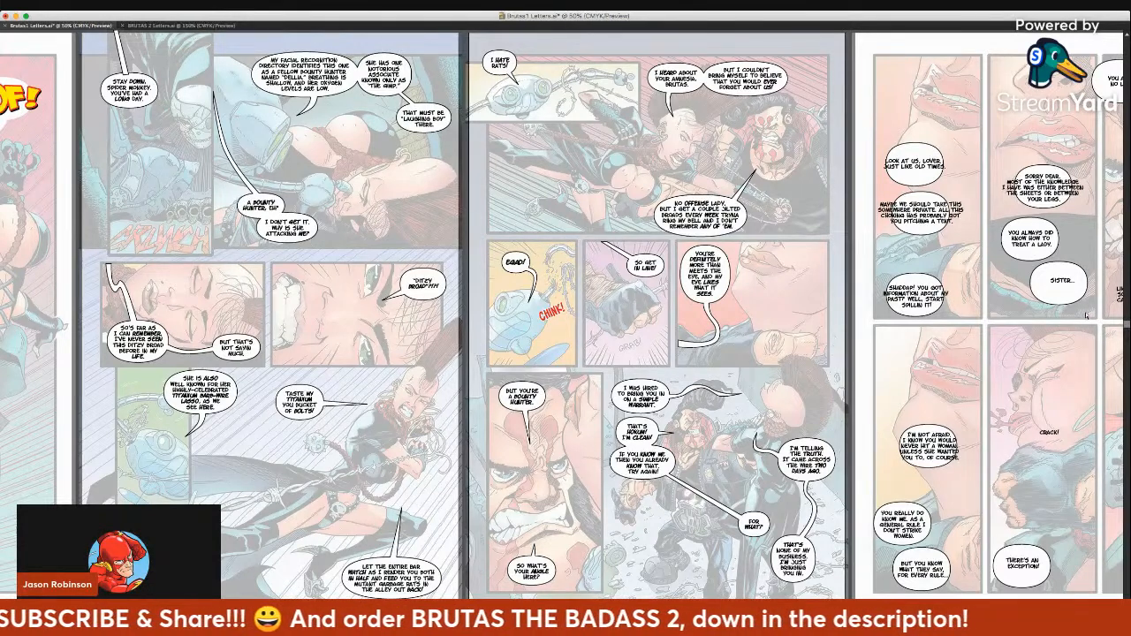
key(super+minus)
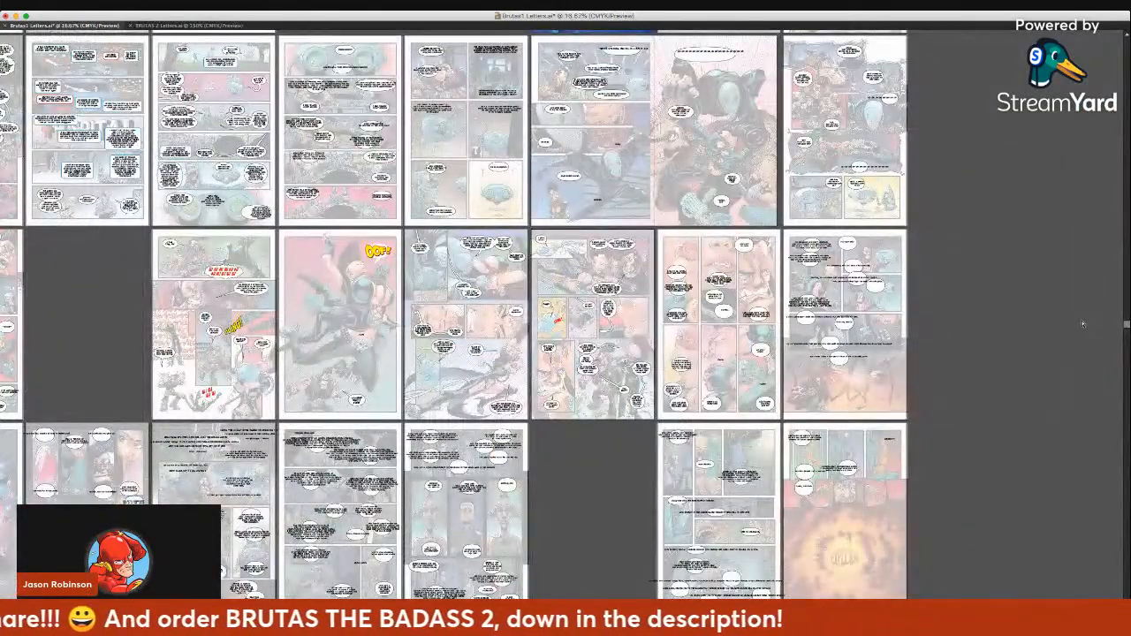
key(super+minus)
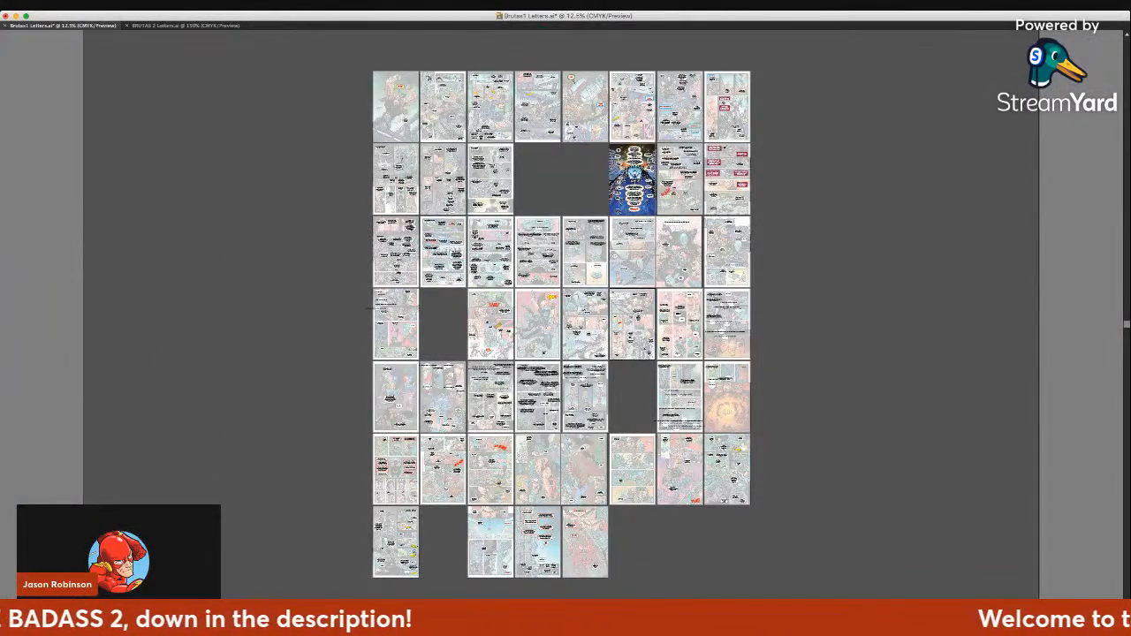
mouse_move(365, 63)
mouse_down()
mouse_move(694, 424)
mouse_move(757, 583)
mouse_up()
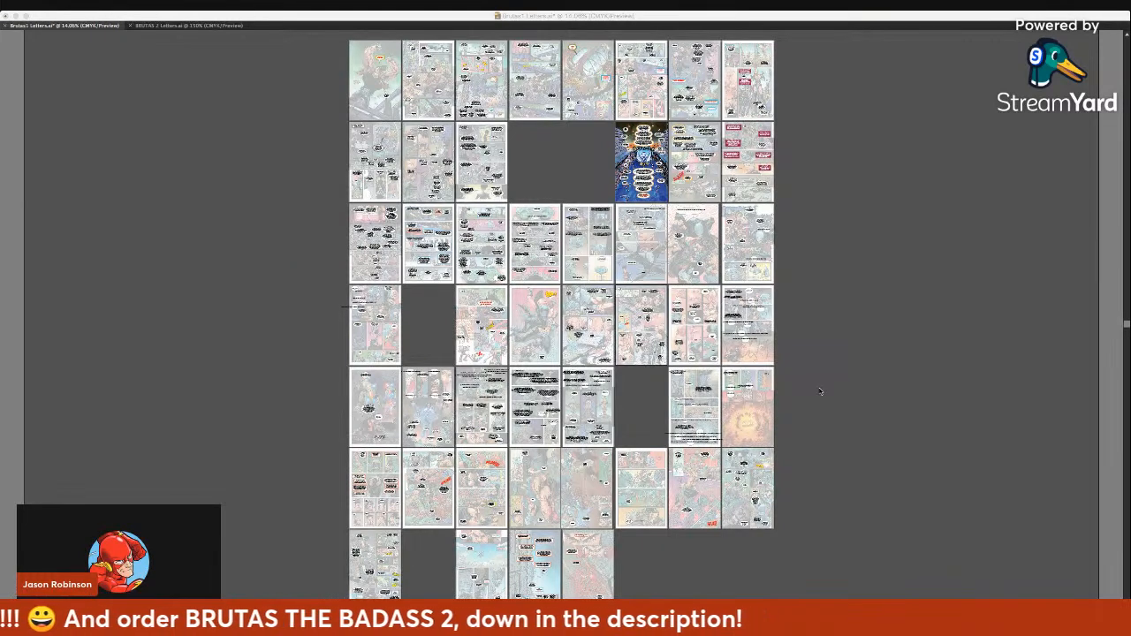
click(813, 390)
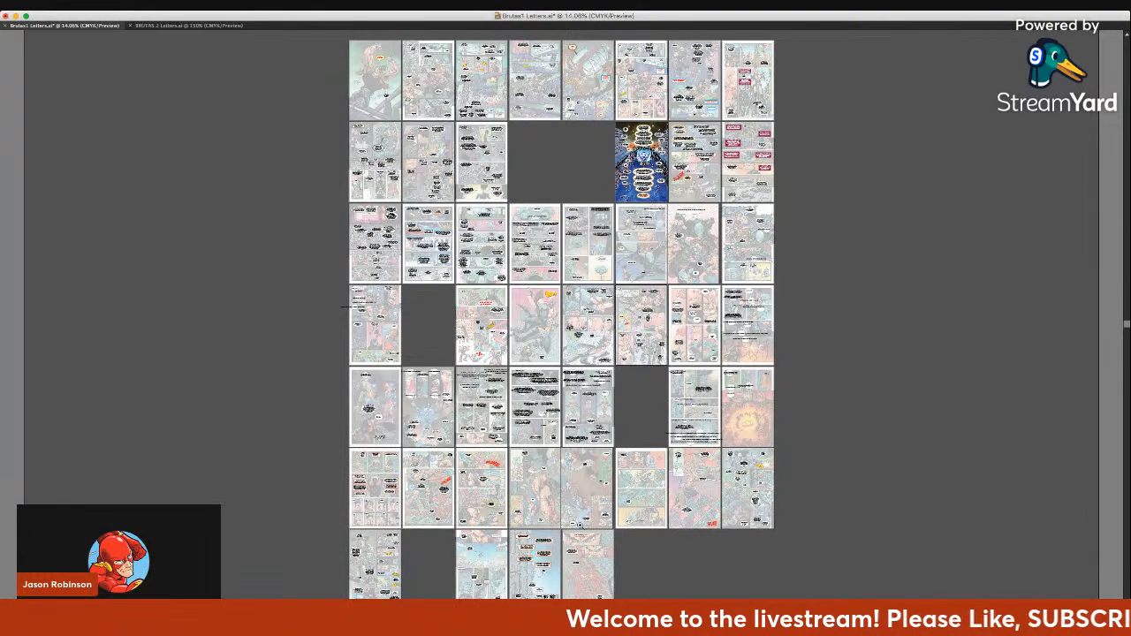
Examine the lettering on the last two rows of pages, from the red-caption mirror page to the final street-impact page
drag(514, 534, 520, 543)
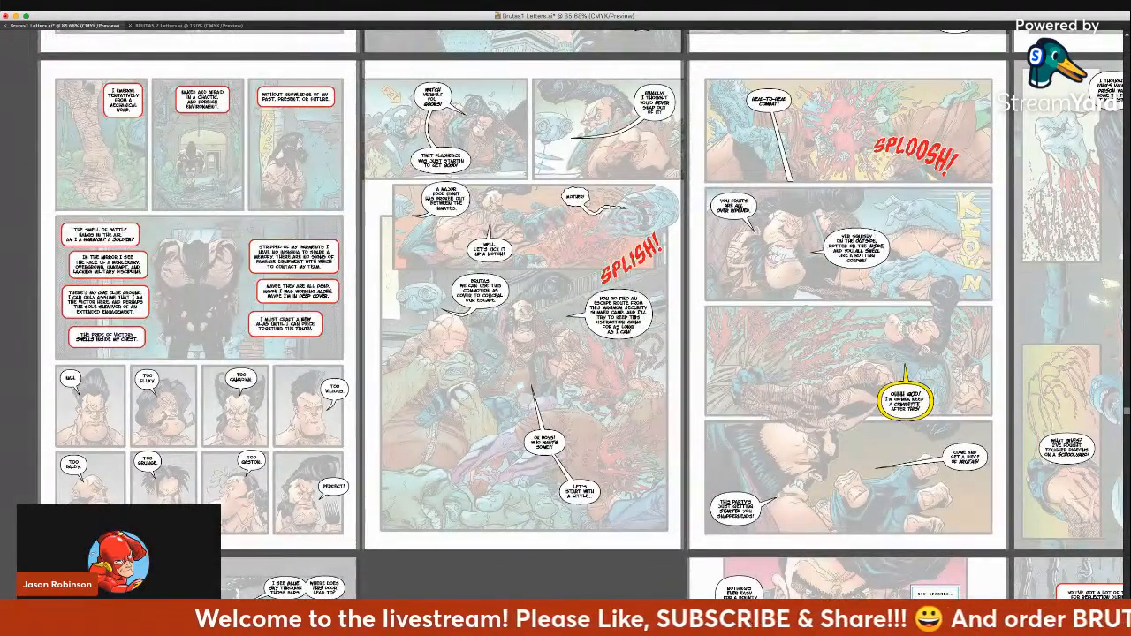
scroll(731, 476, right, 3)
scroll(566, 305, right, 7)
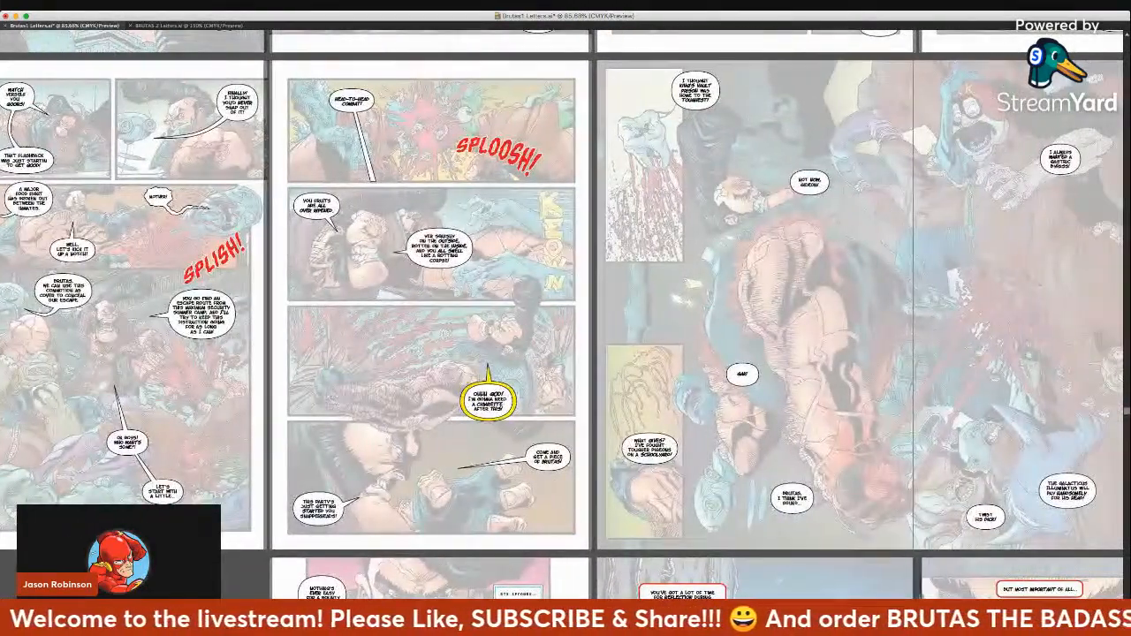
scroll(565, 305, right, 15)
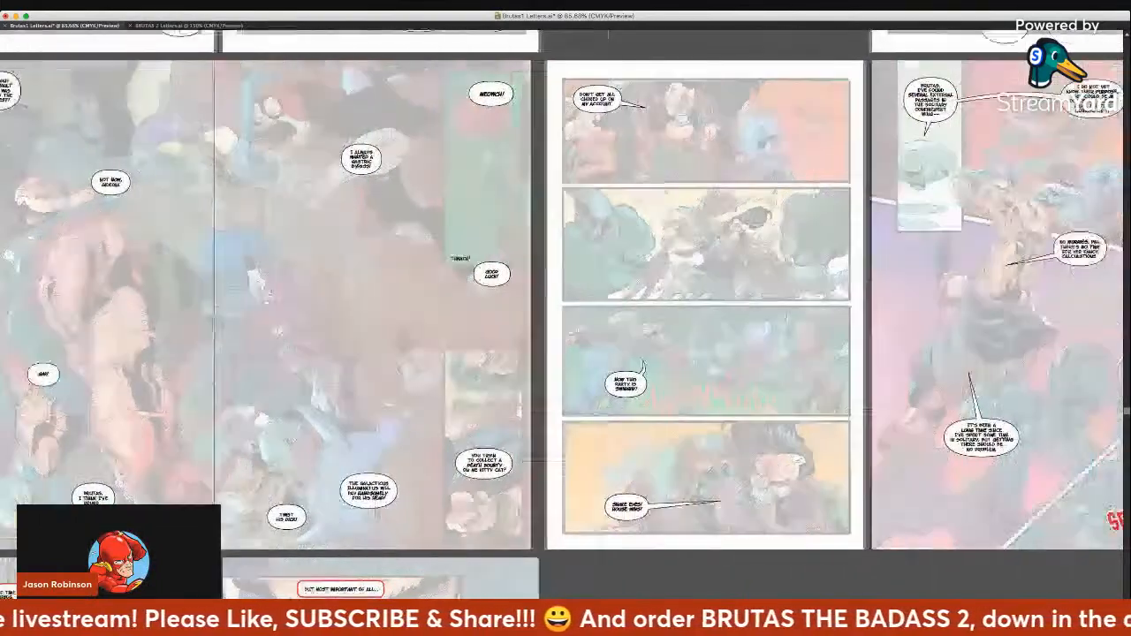
scroll(565, 305, right, 8)
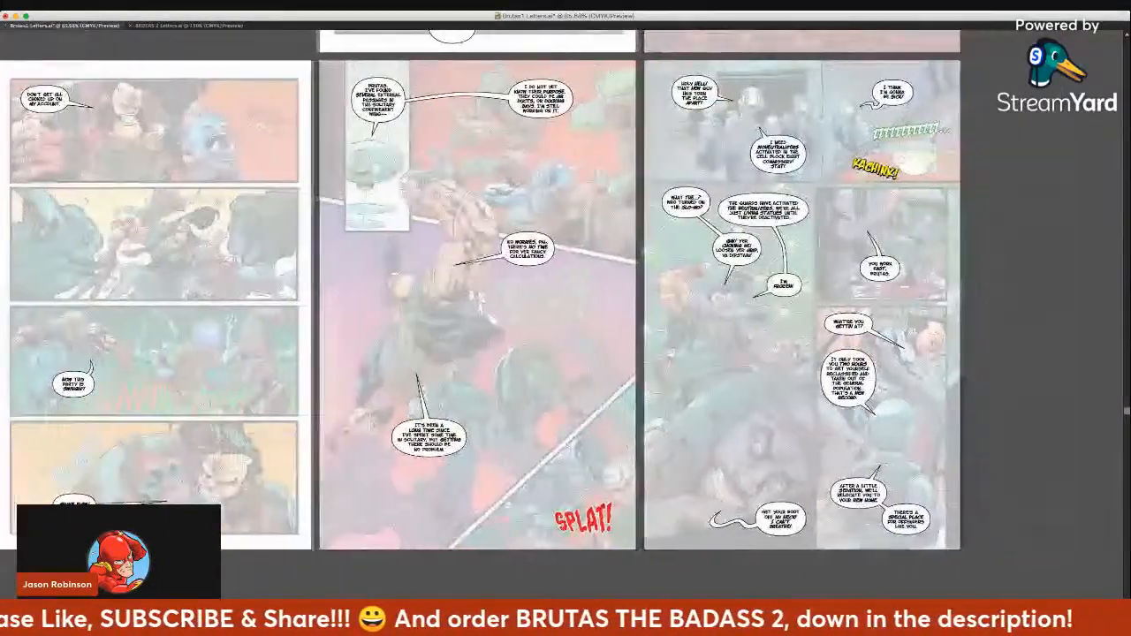
scroll(566, 305, left, 12)
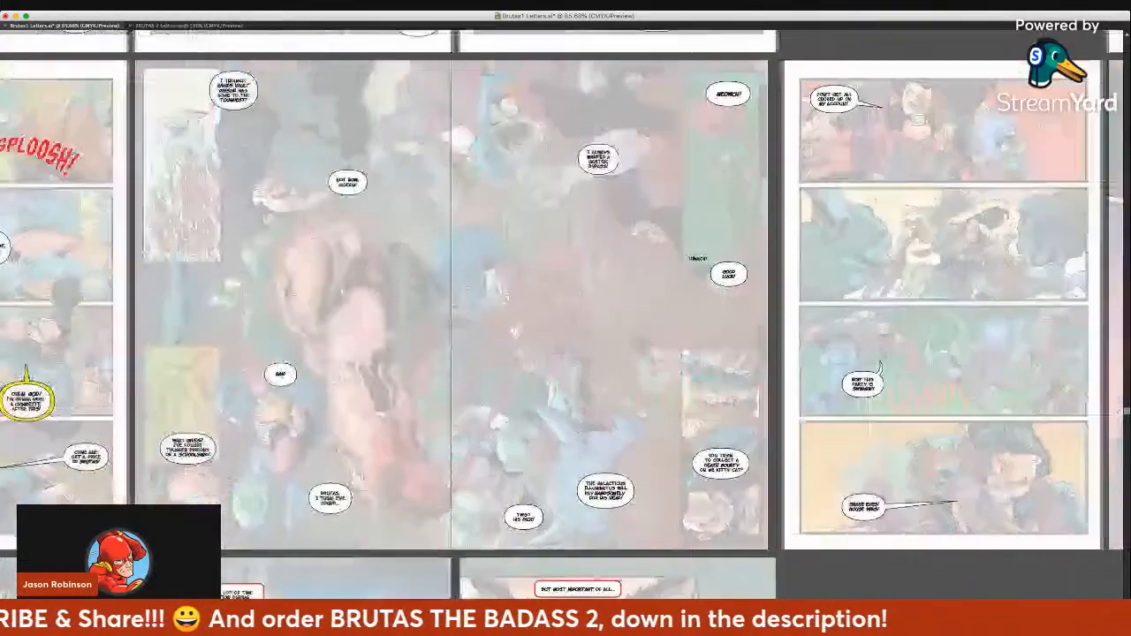
scroll(566, 305, left, 10)
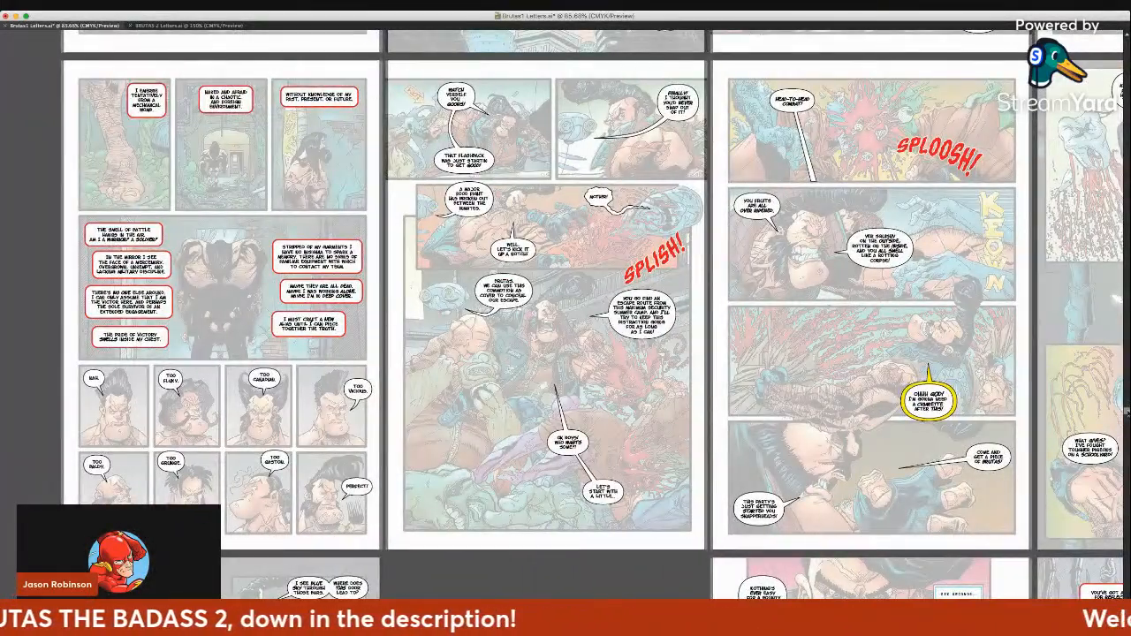
scroll(566, 305, down, 10)
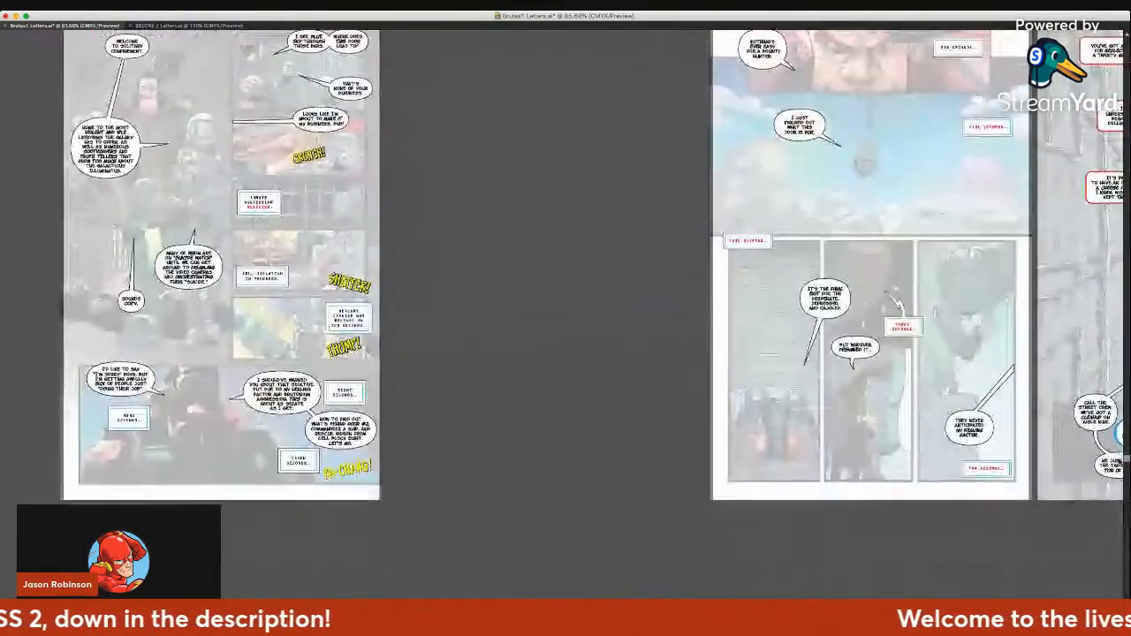
scroll(688, 573, up, 1)
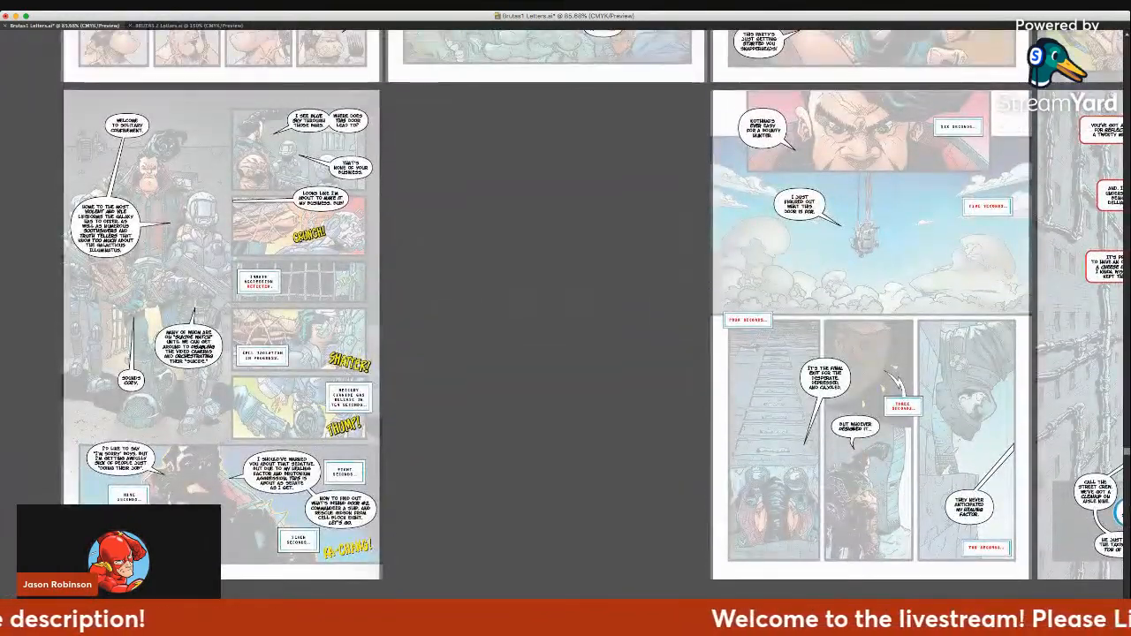
scroll(565, 305, right, 14)
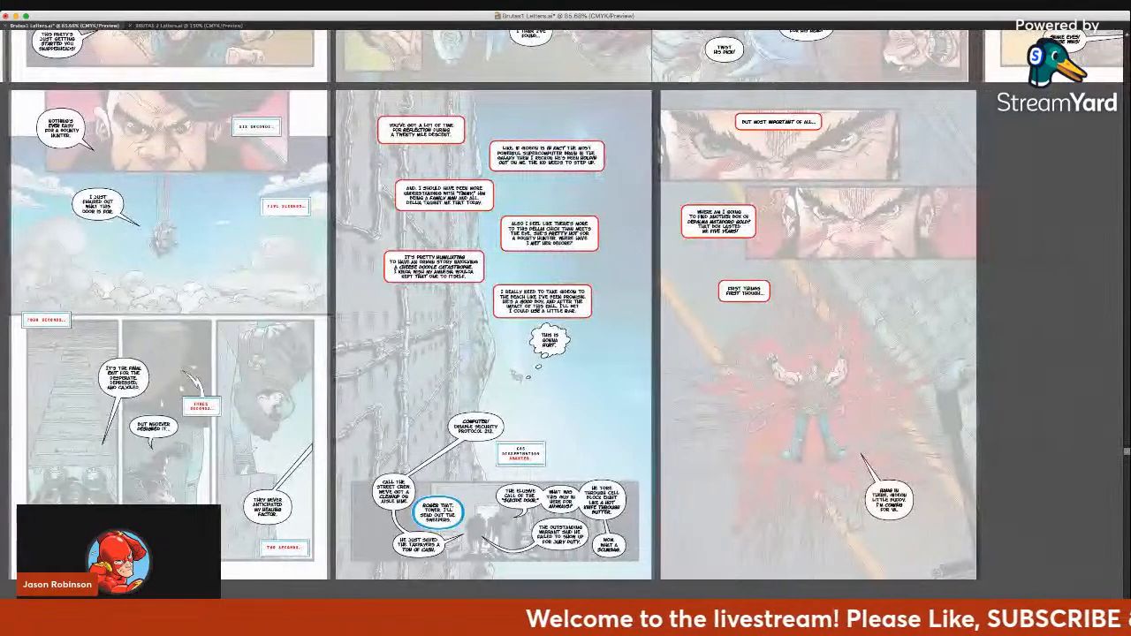
scroll(1126, 446, up, 2)
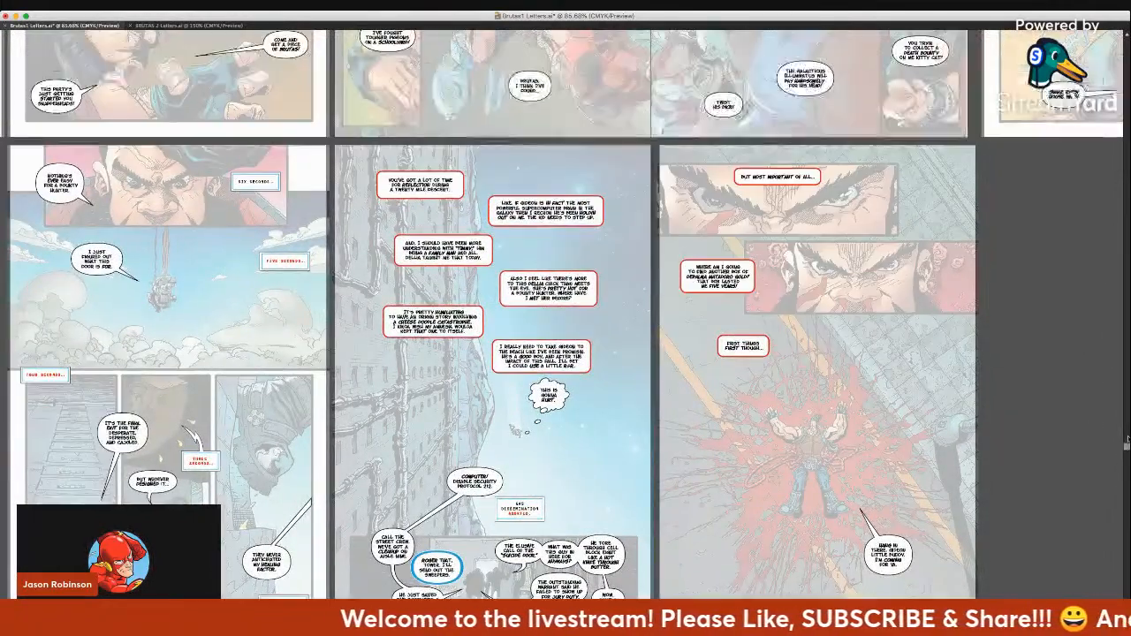
Inspect the rough dialogue and loose balloons on the "FIVEISH YEARS AGO" page and the pages around it
drag(1127, 443, 1126, 369)
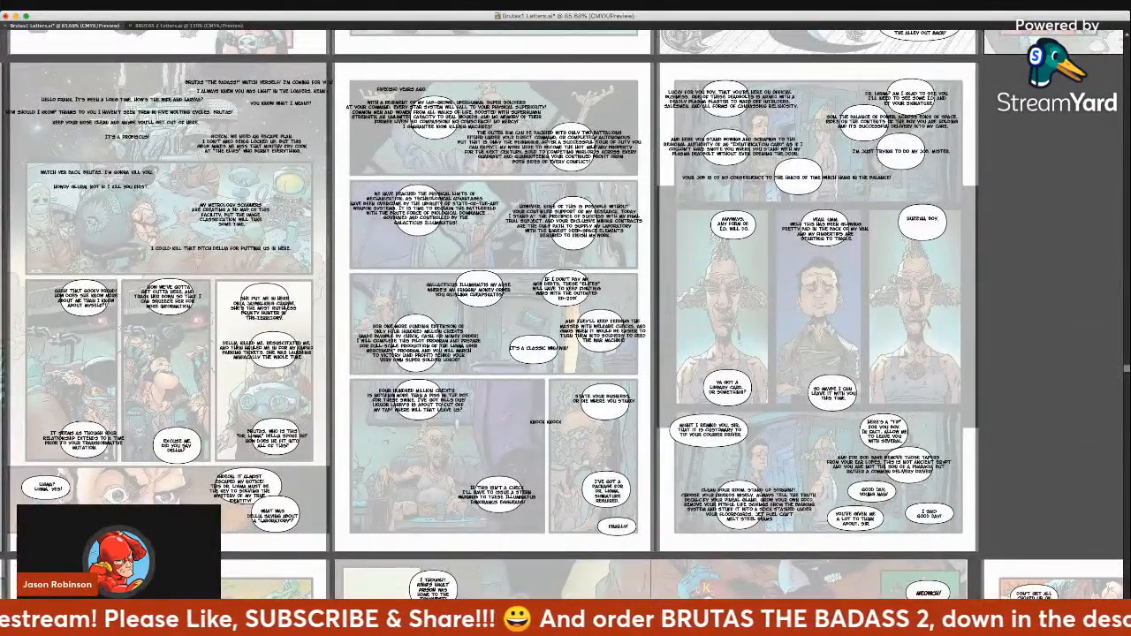
drag(341, 70, 654, 527)
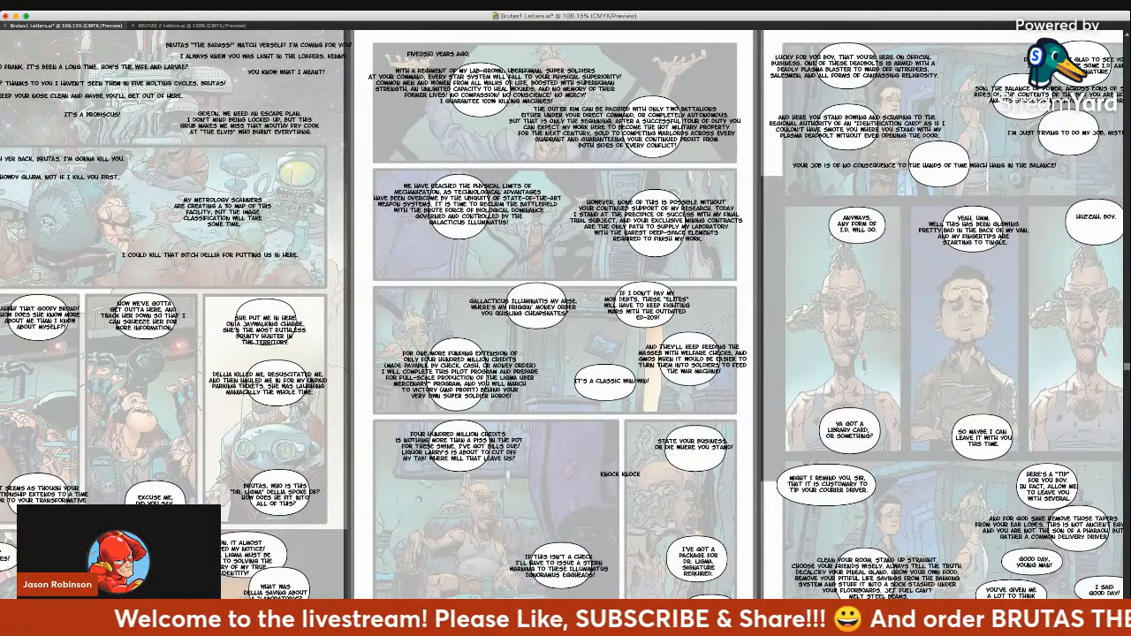
scroll(566, 297, left, 10)
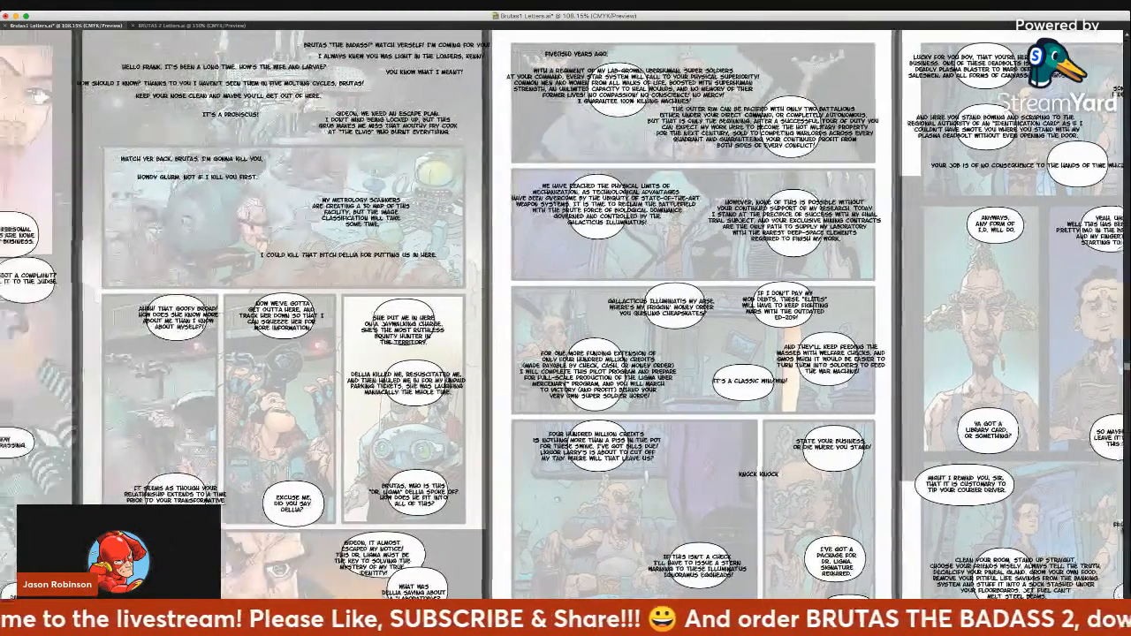
scroll(565, 297, left, 15)
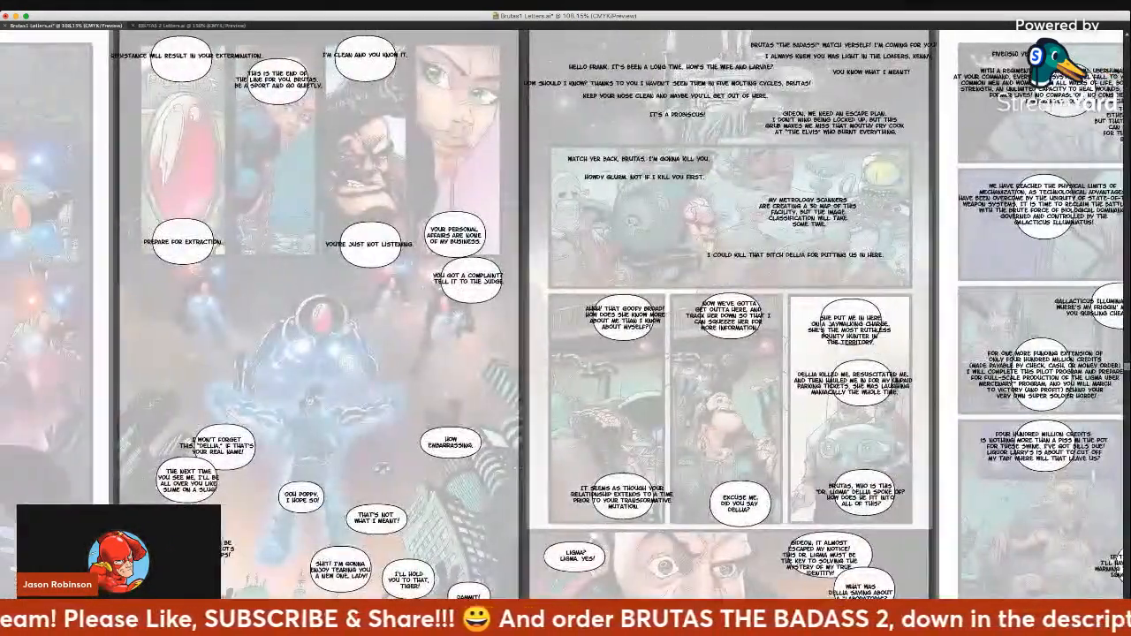
scroll(566, 297, right, 20)
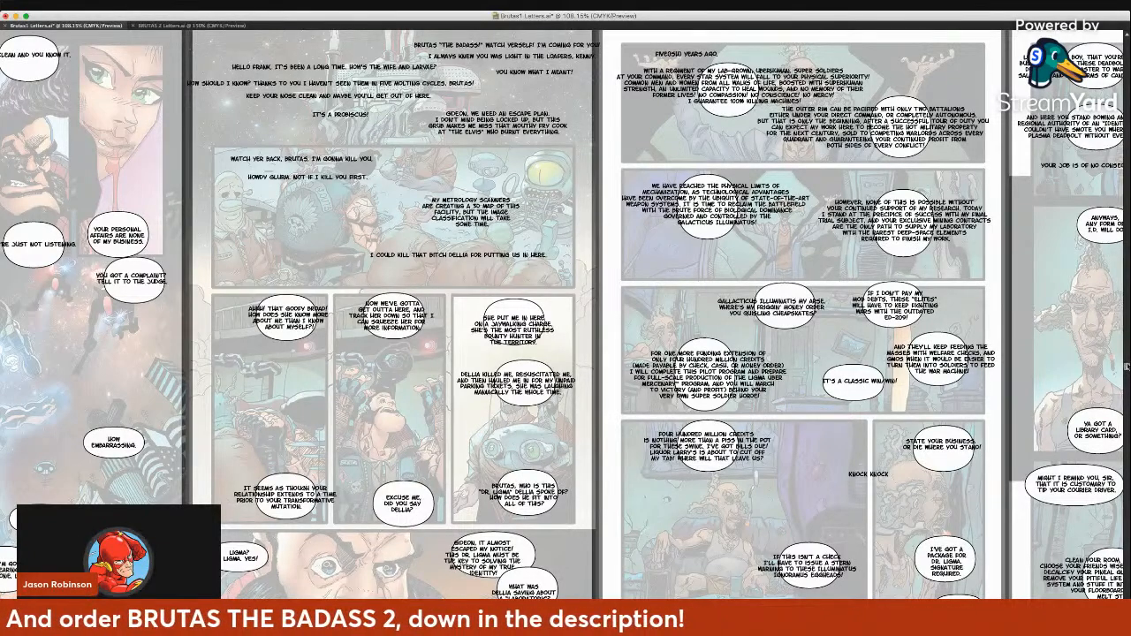
Return to the fight pages and look over the "I HATE RATS!" page and the "LOOK AT US, LOVER" page beside it
drag(1127, 367, 1127, 328)
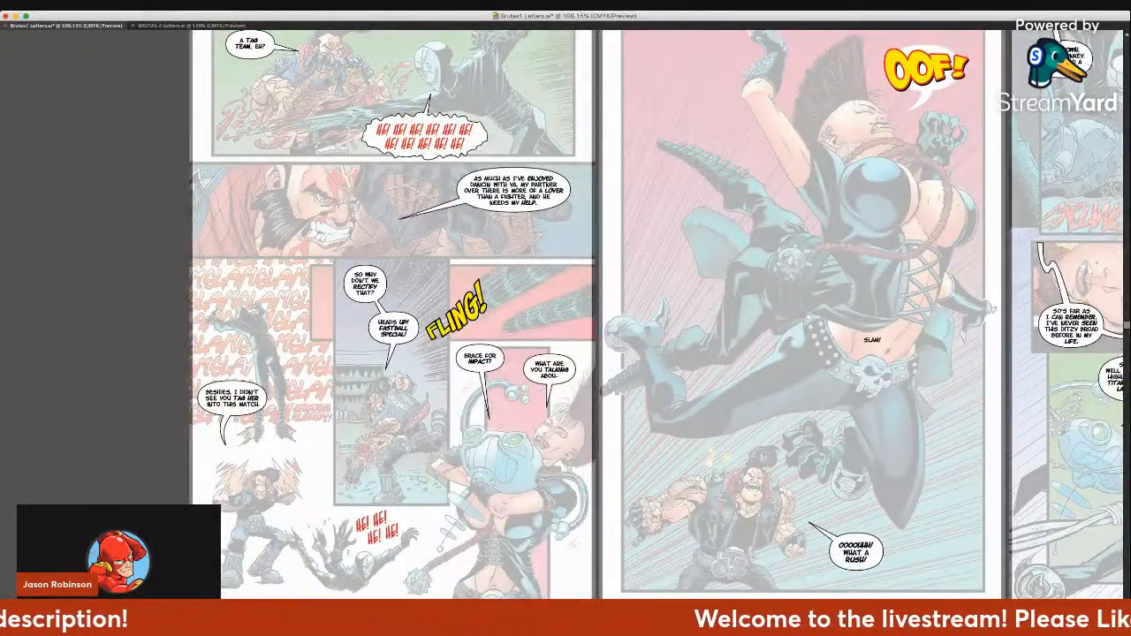
scroll(1127, 328, right, 10)
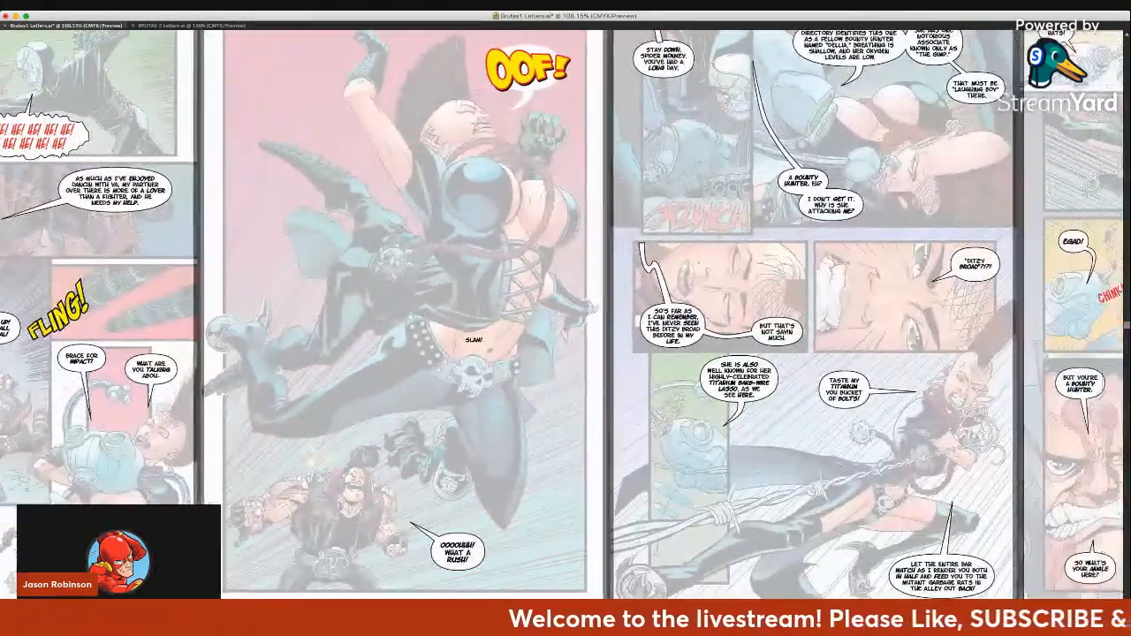
scroll(1127, 327, right, 11)
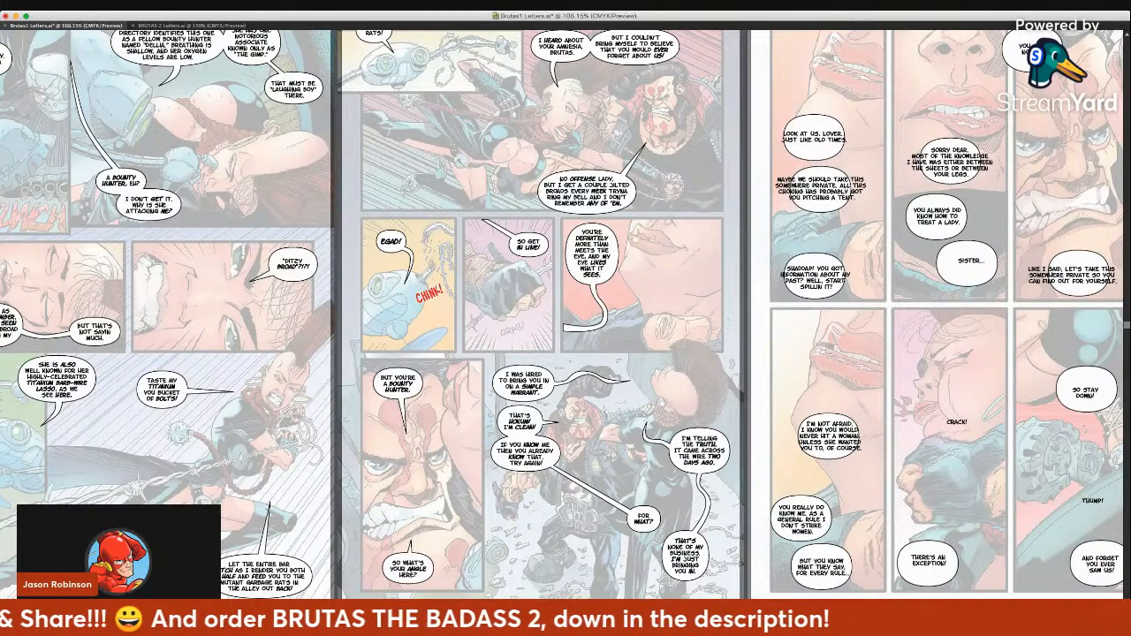
key(super+minus)
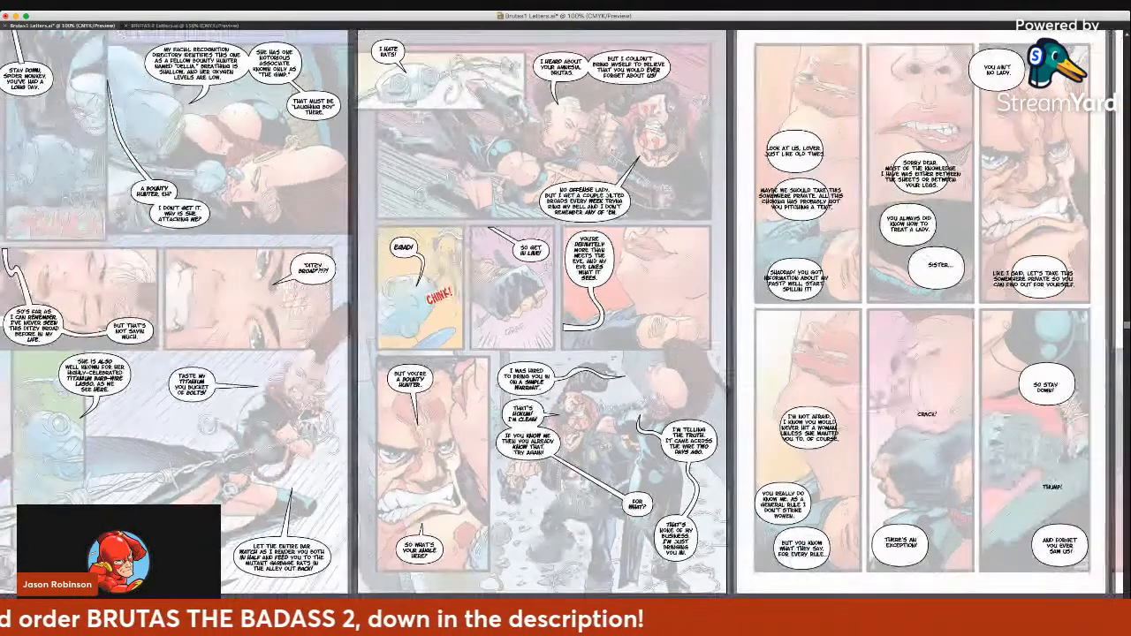
key(super+minus)
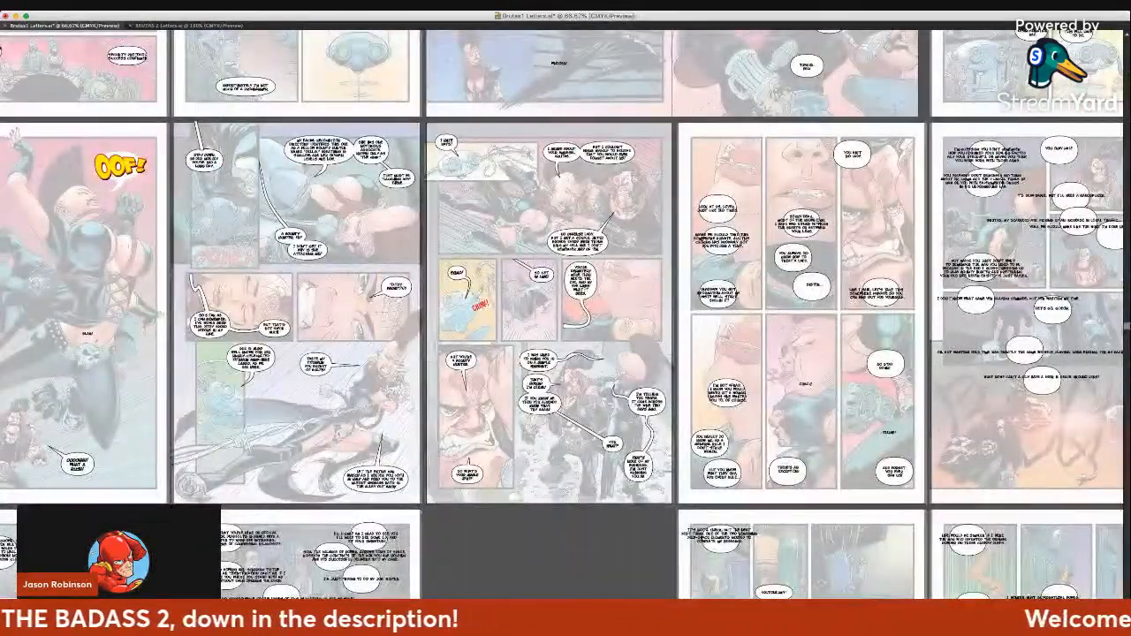